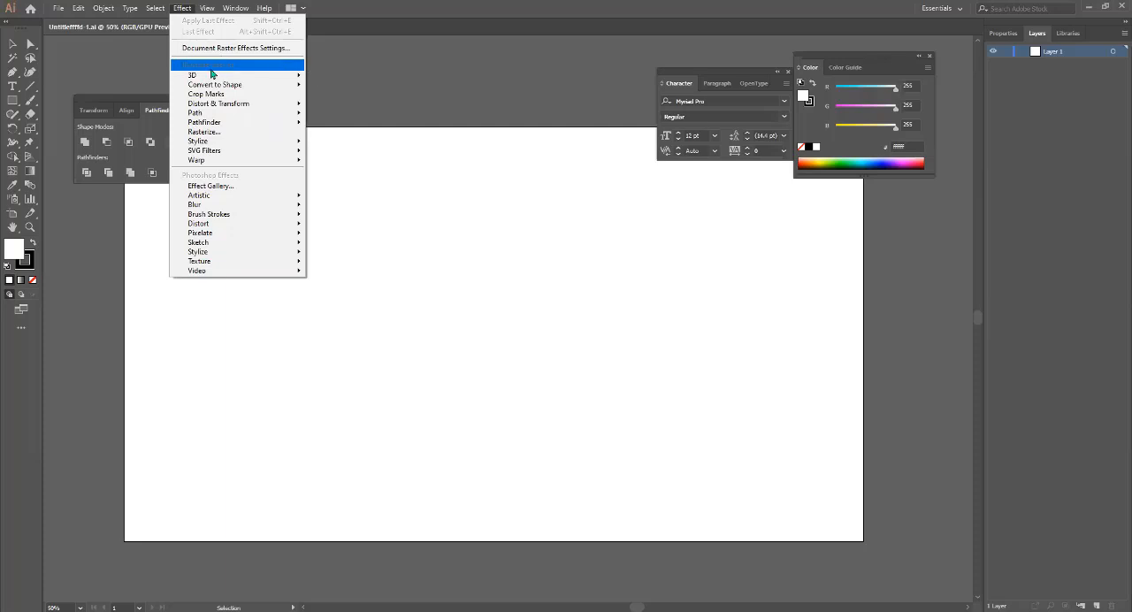
{"action": "mouse_move", "coordinate": [283, 78]}
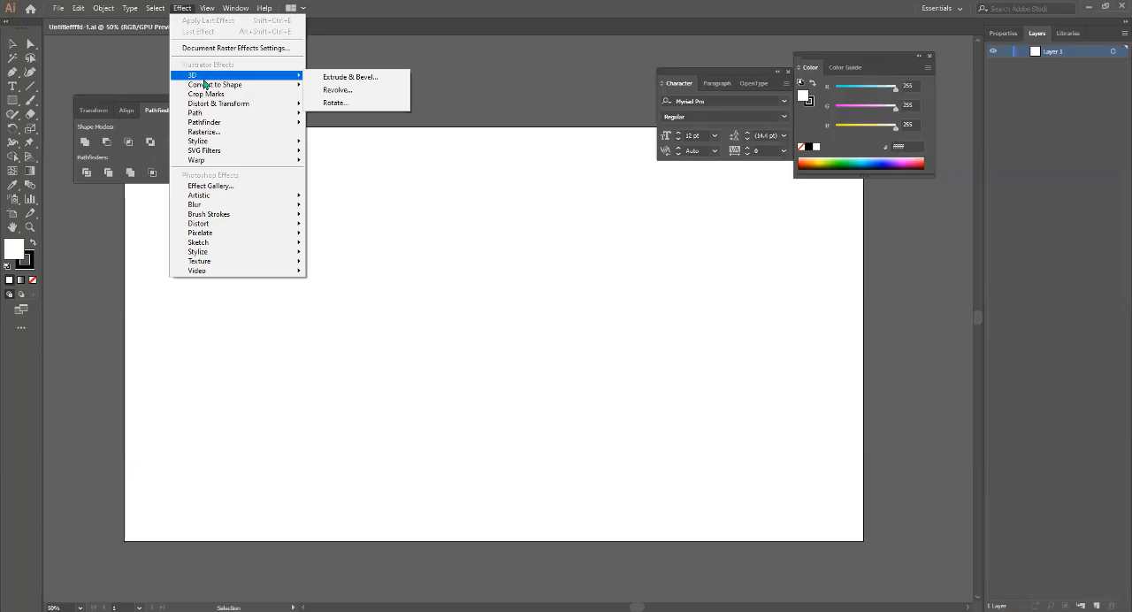
{"action": "left_click", "coordinate": [482, 171]}
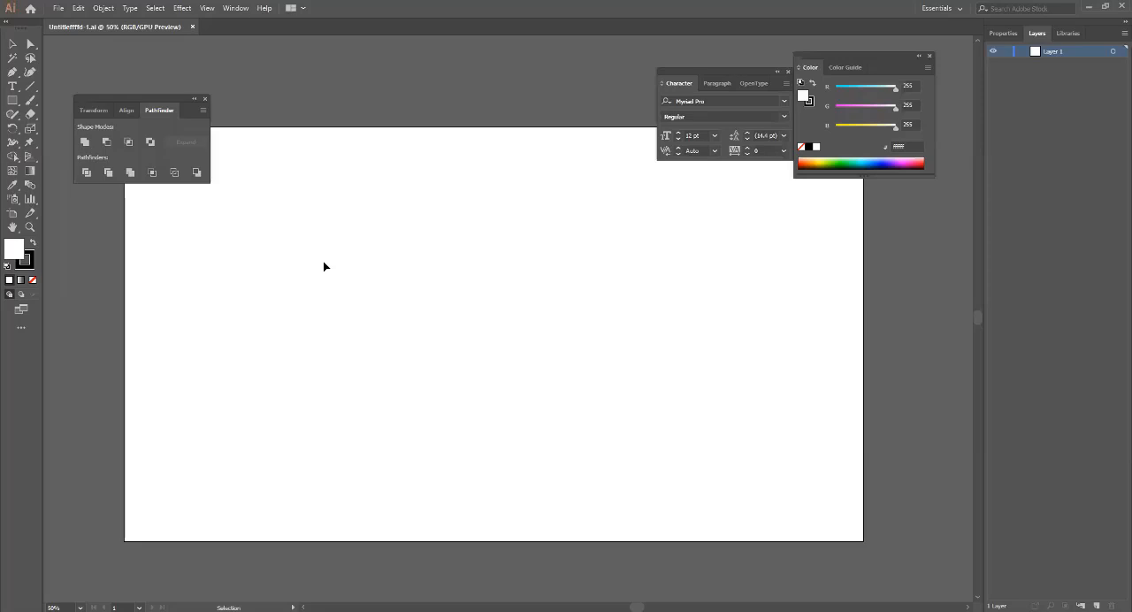
Add a text object with the letter A, enlarge it to about 198 pt and place it near the middle of the artboard.
{"action": "left_click", "coordinate": [12, 86]}
{"action": "key", "text": "t"}
{"action": "left_click", "coordinate": [436, 269]}
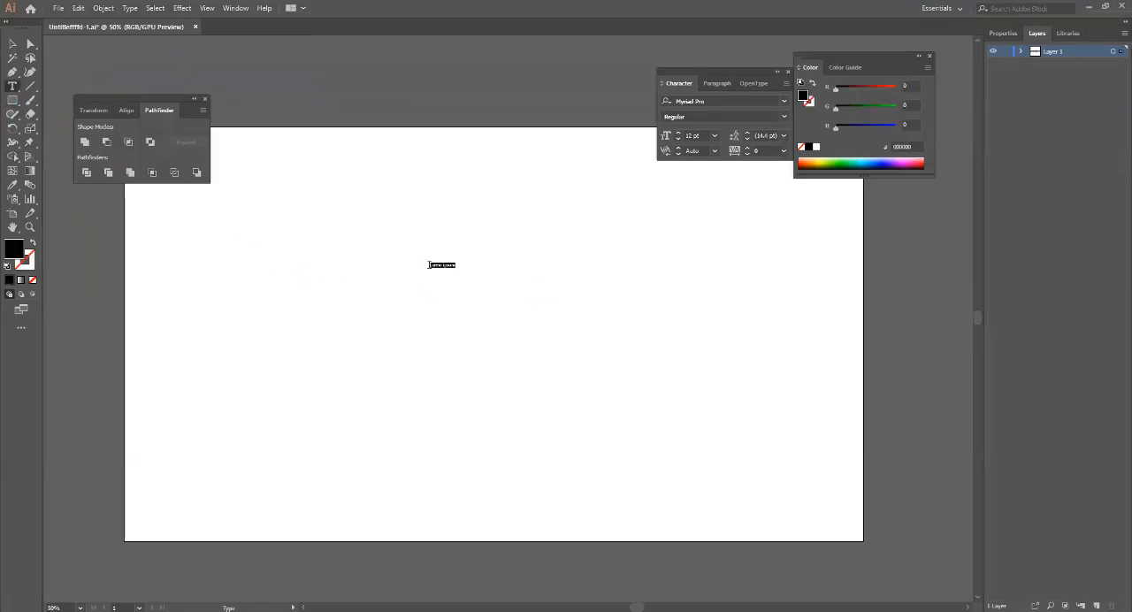
{"action": "key", "text": "BackSpace"}
{"action": "left_click", "coordinate": [12, 43]}
{"action": "left_click_drag", "start_coordinate": [436, 270], "coordinate": [536, 348]}
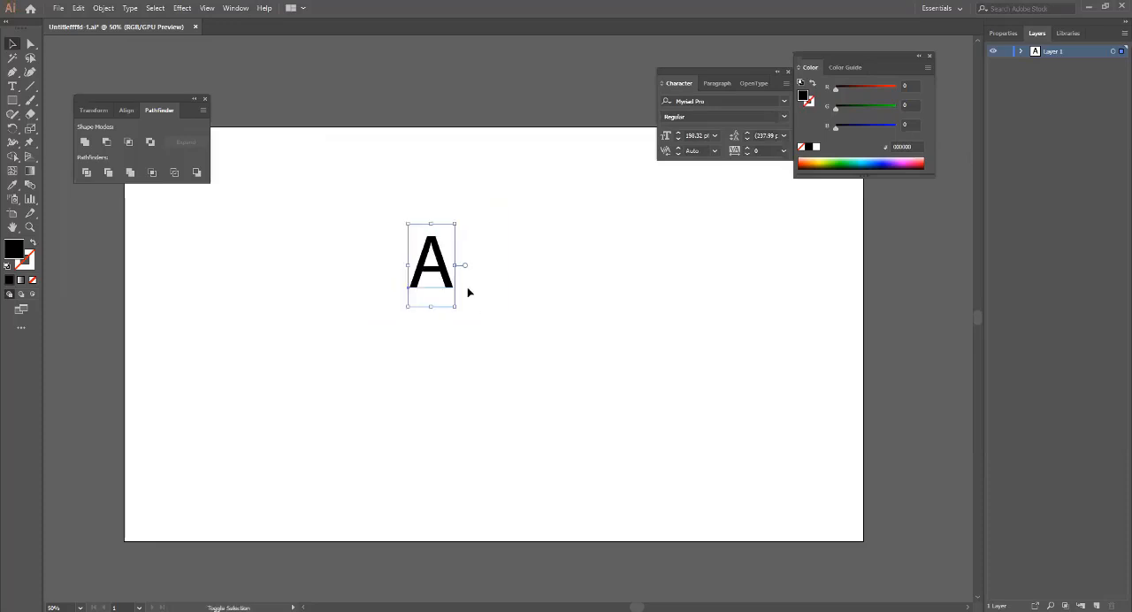
{"action": "left_click_drag", "start_coordinate": [447, 281], "coordinate": [456, 313]}
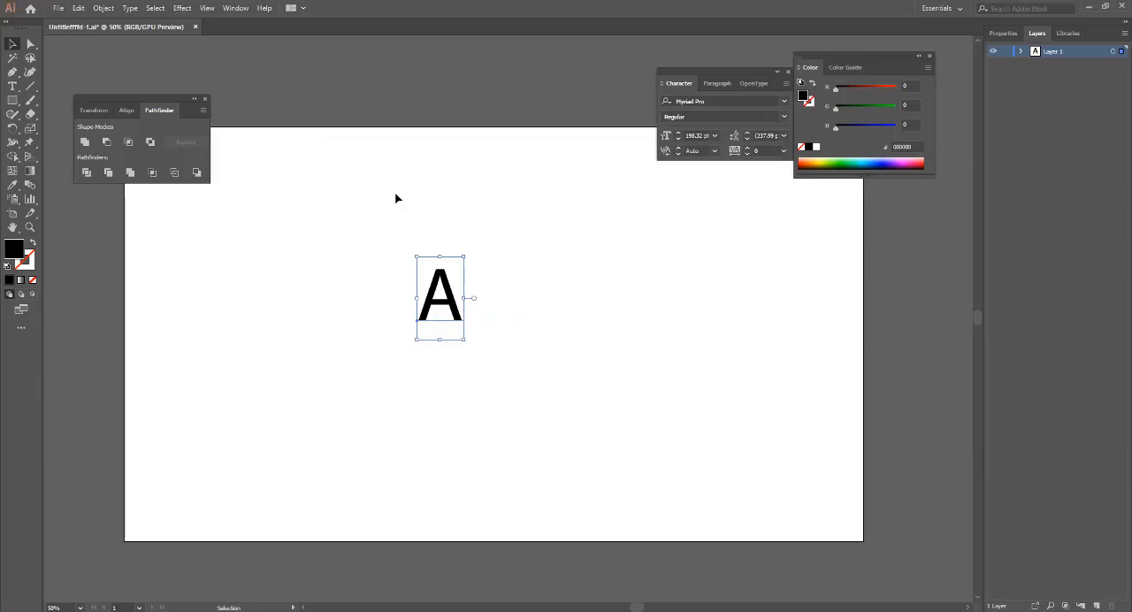
{"action": "left_click", "coordinate": [183, 7]}
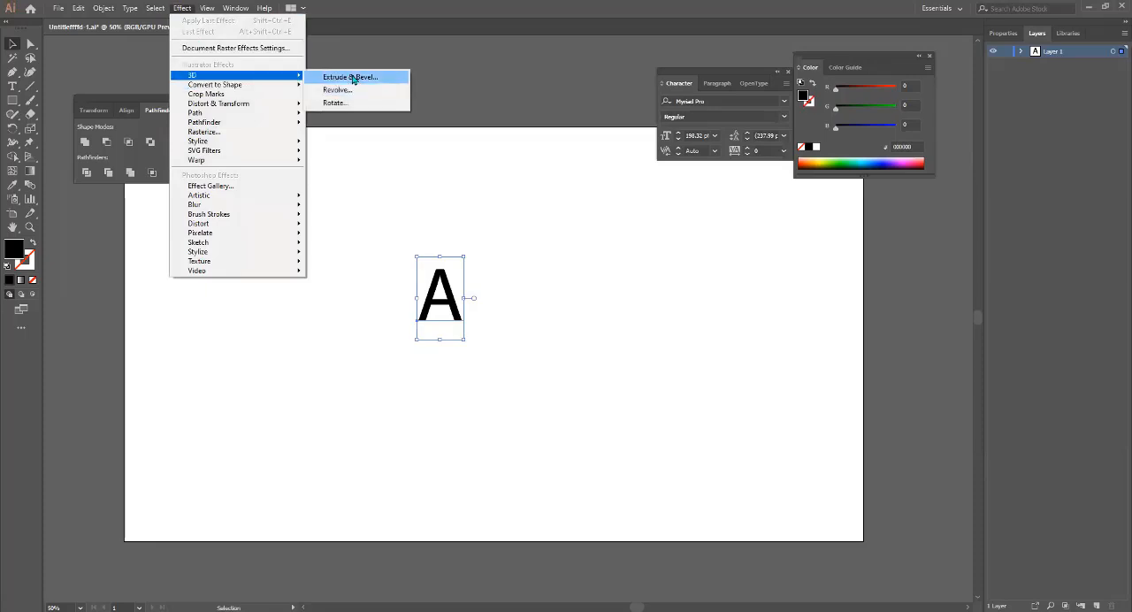
{"action": "left_click", "coordinate": [352, 80]}
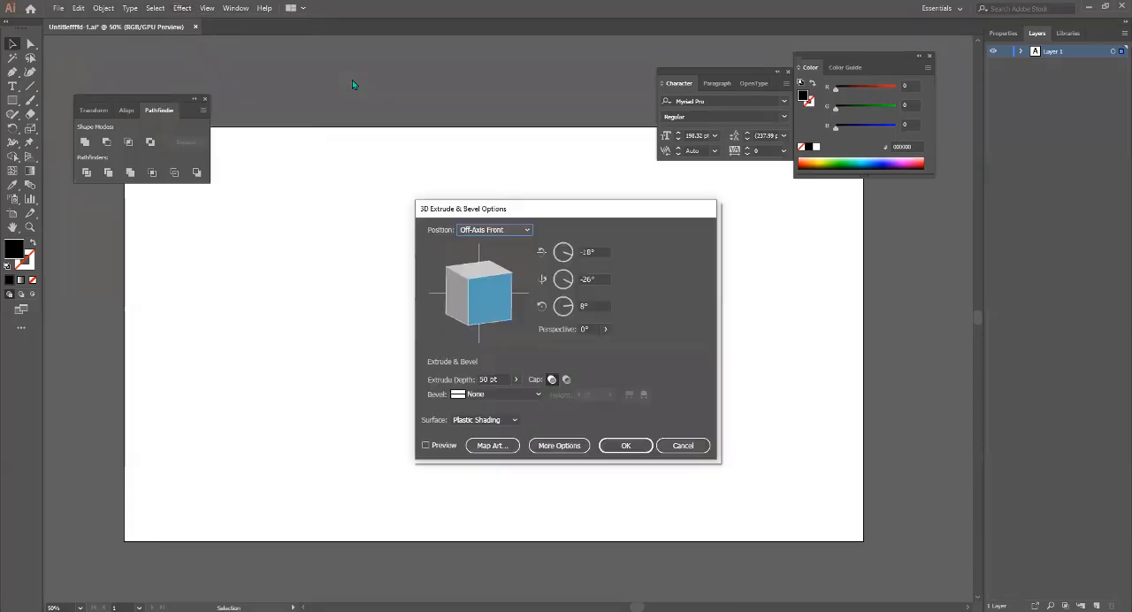
{"action": "left_click", "coordinate": [682, 445]}
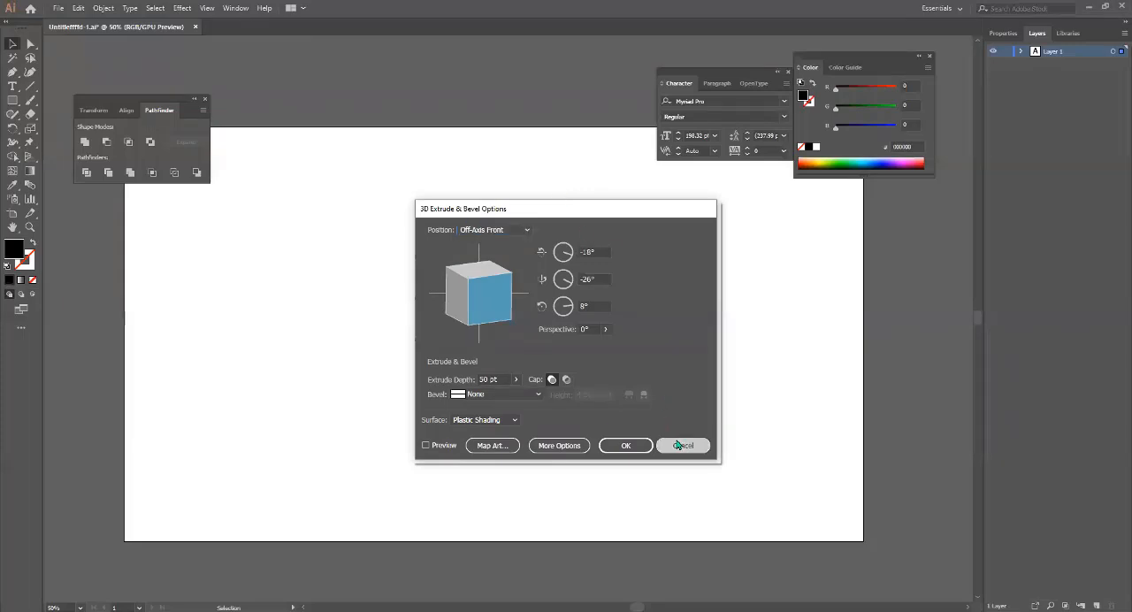
Clear space around the letter A by closing the floating Pathfinder and Color windows.
{"action": "key", "text": "a"}
{"action": "scroll", "coordinate": [437, 324], "scroll_direction": "up", "scroll_amount": 3}
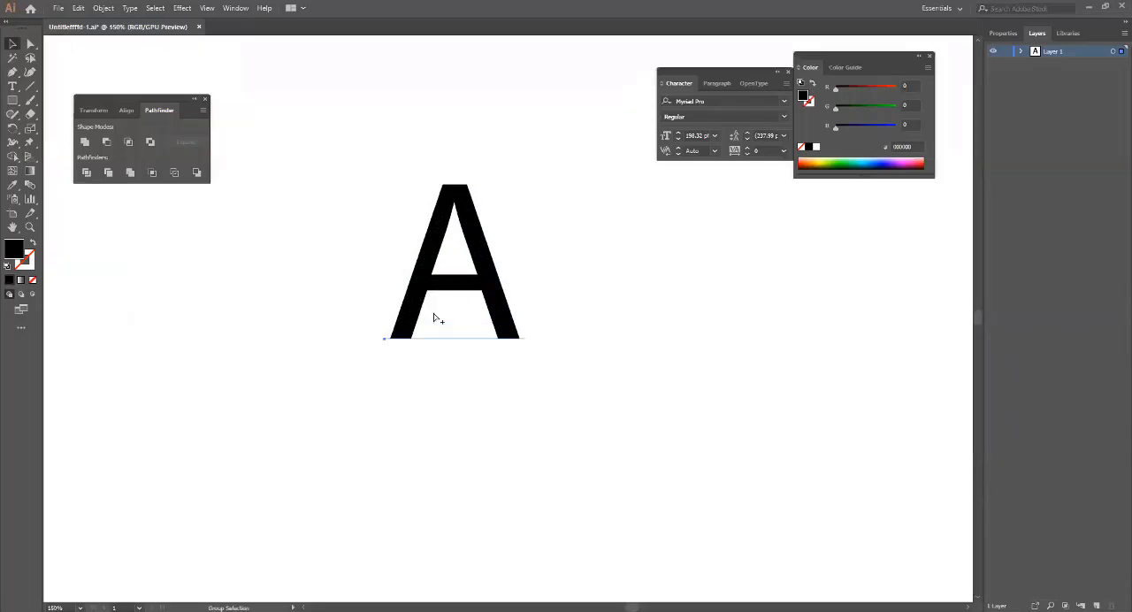
{"action": "scroll", "coordinate": [435, 316], "scroll_direction": "down", "scroll_amount": 4}
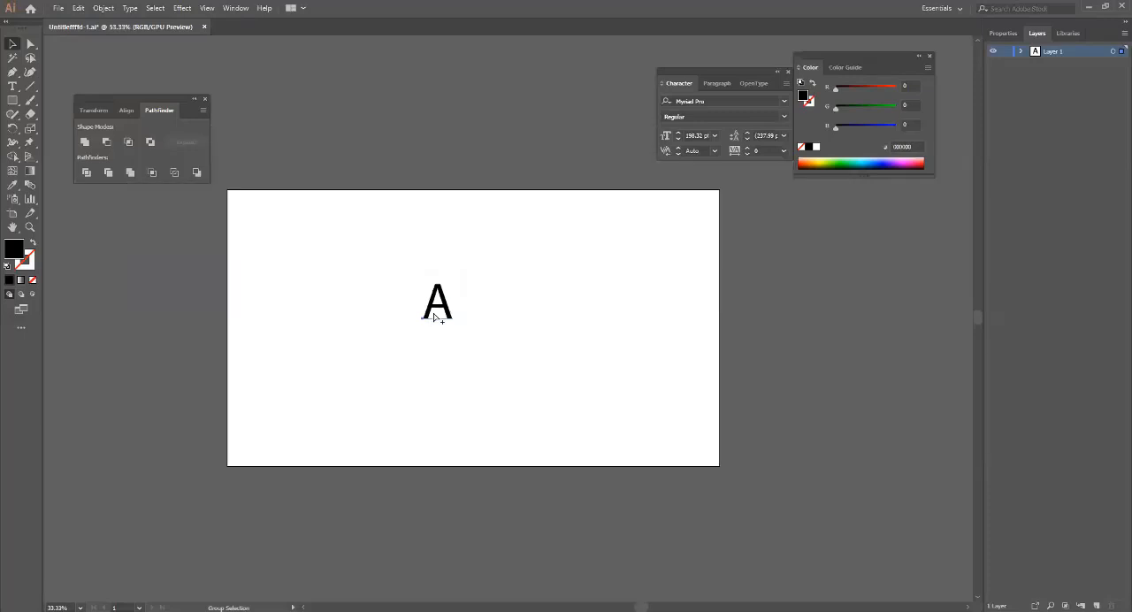
{"action": "scroll", "coordinate": [435, 317], "scroll_direction": "up", "scroll_amount": 4}
{"action": "scroll", "coordinate": [436, 318], "scroll_direction": "down", "scroll_amount": 1}
{"action": "scroll", "coordinate": [435, 317], "scroll_direction": "up", "scroll_amount": 1}
{"action": "scroll", "coordinate": [435, 317], "scroll_direction": "down", "scroll_amount": 1}
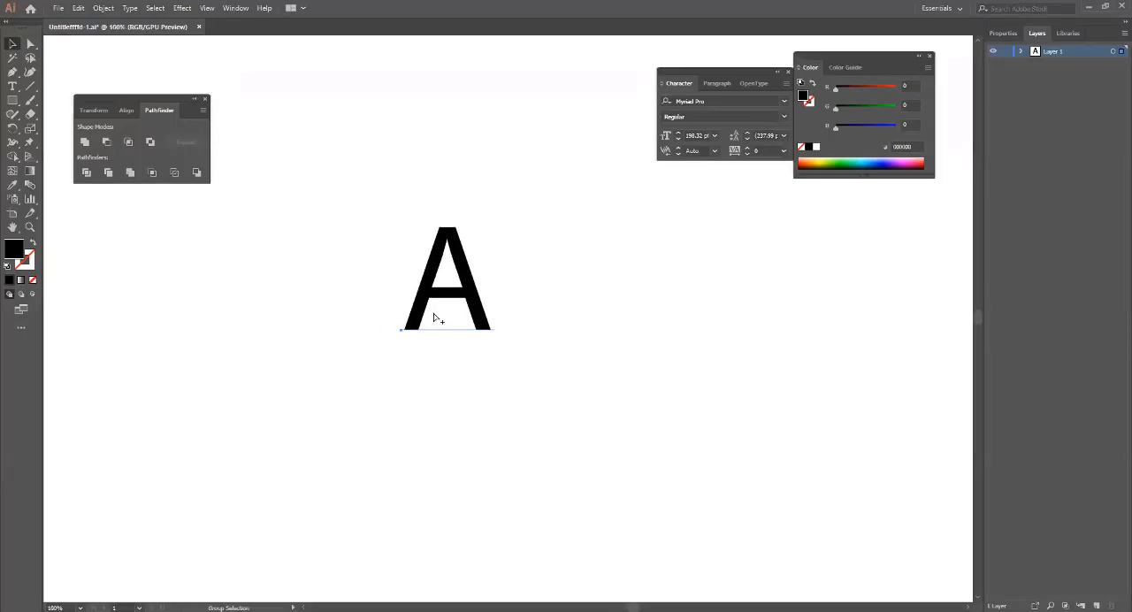
{"action": "key", "text": "v"}
{"action": "key", "text": "space"}
{"action": "left_click_drag", "start_coordinate": [493, 268], "coordinate": [346, 280]}
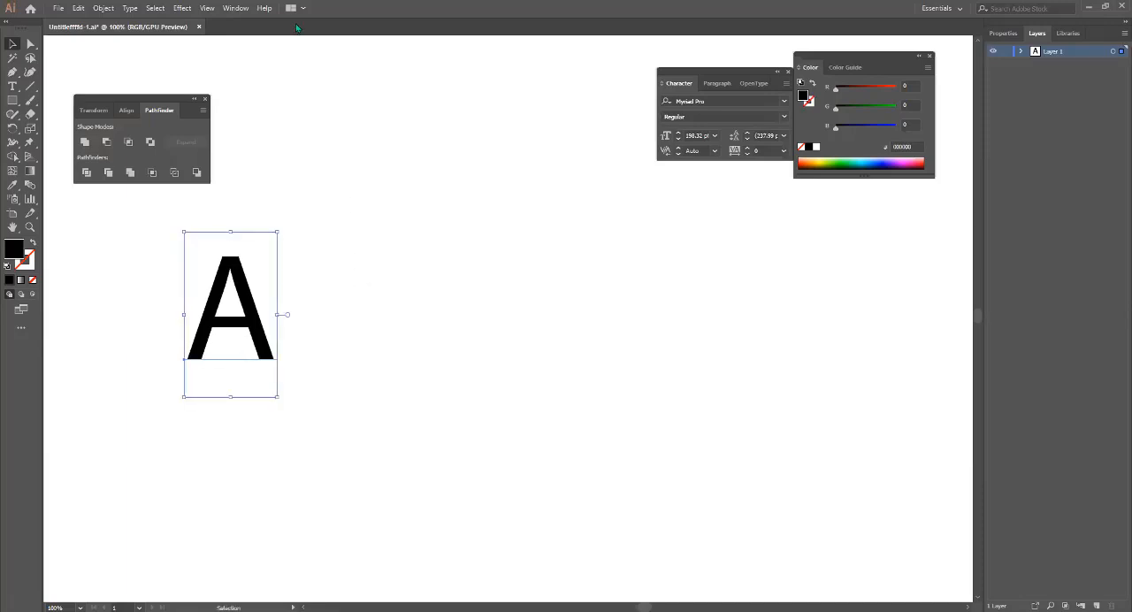
{"action": "left_click", "coordinate": [205, 99]}
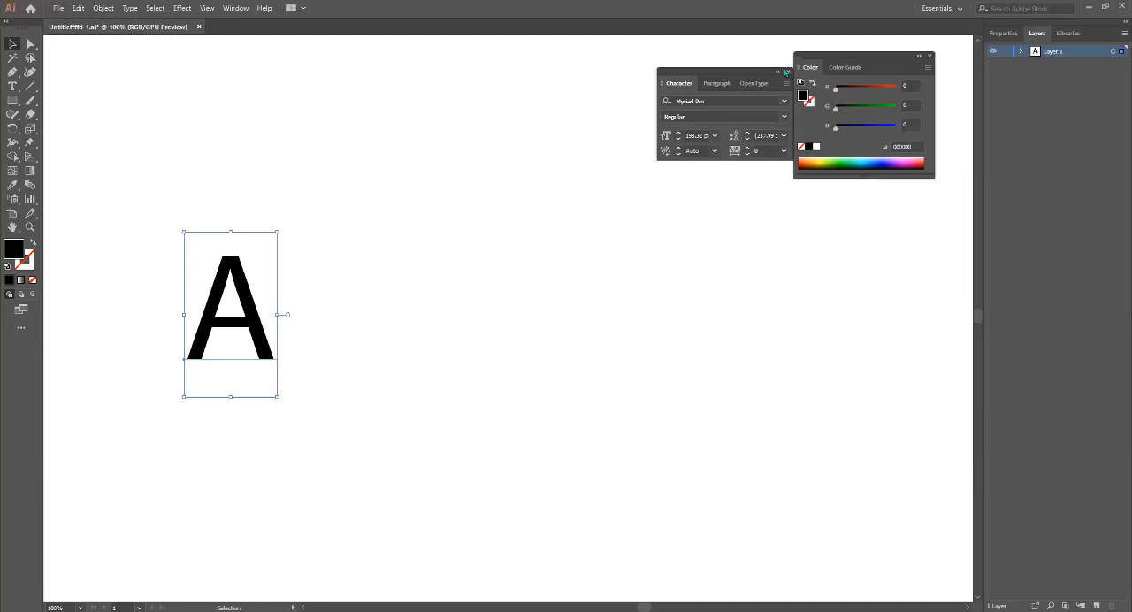
{"action": "left_click", "coordinate": [929, 55]}
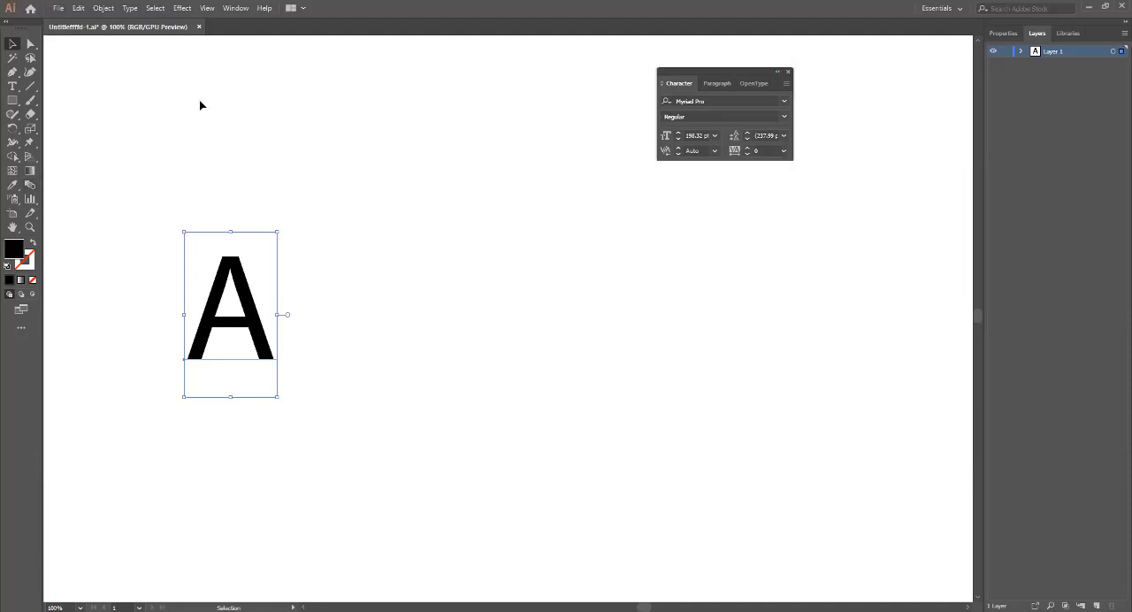
Preview the 3D Extrude & Bevel effect with its default settings on the black letter A, then discard it.
{"action": "left_click", "coordinate": [182, 8]}
{"action": "mouse_move", "coordinate": [257, 71]}
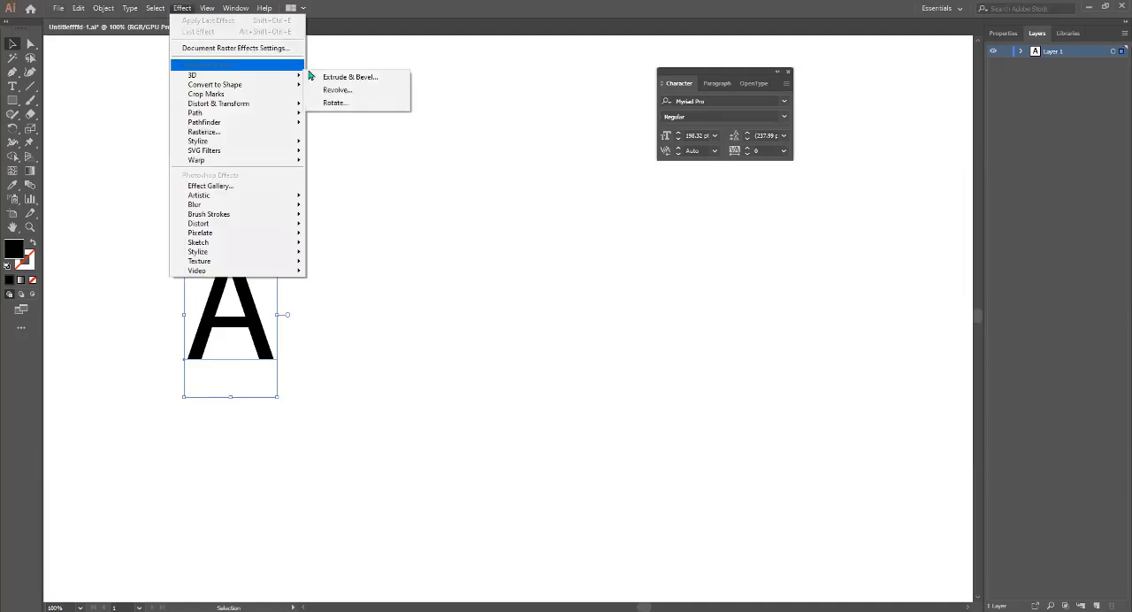
{"action": "left_click", "coordinate": [364, 77]}
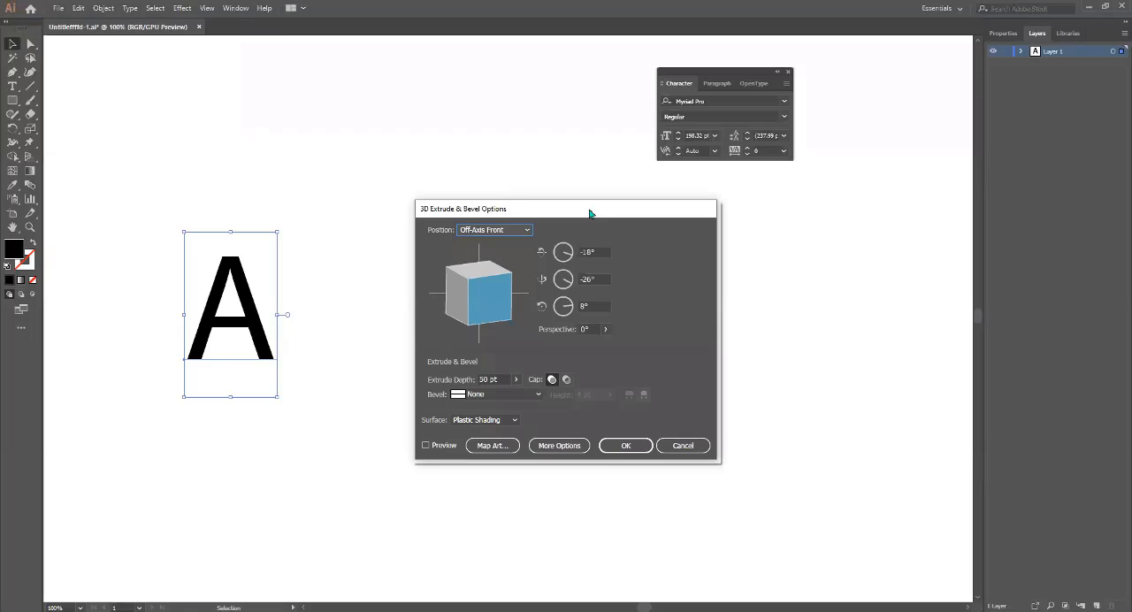
{"action": "left_click_drag", "start_coordinate": [590, 214], "coordinate": [740, 169]}
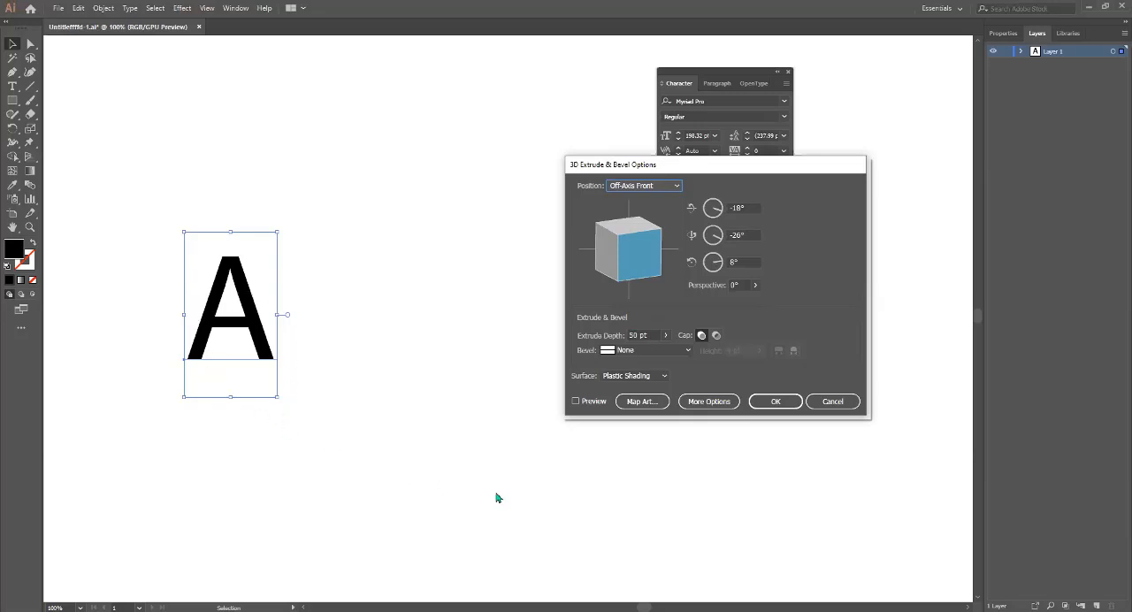
{"action": "left_click", "coordinate": [583, 403]}
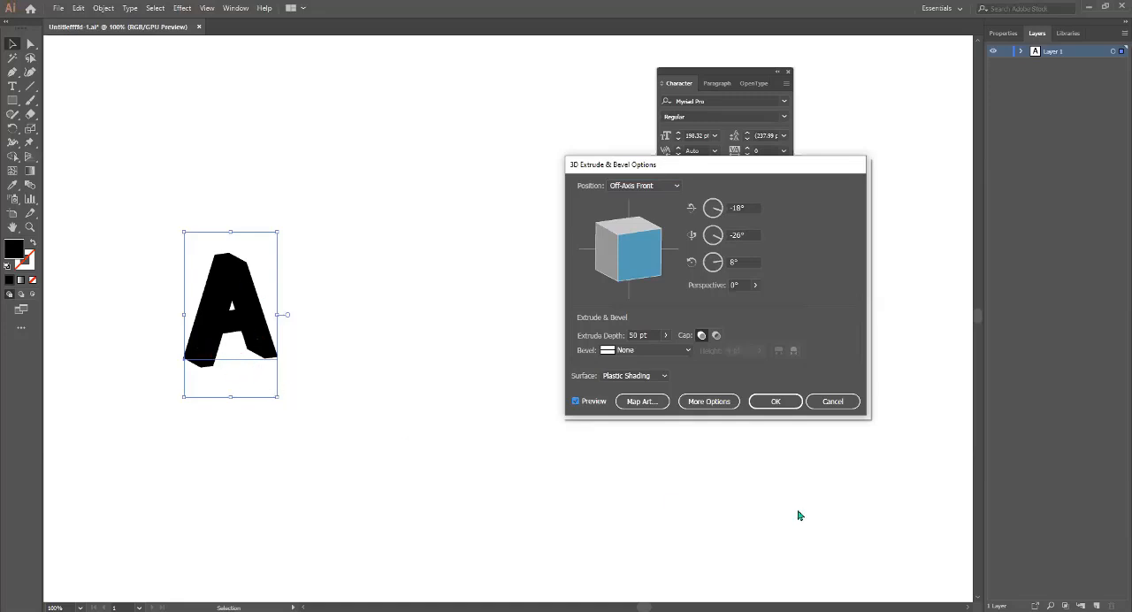
{"action": "left_click", "coordinate": [833, 402]}
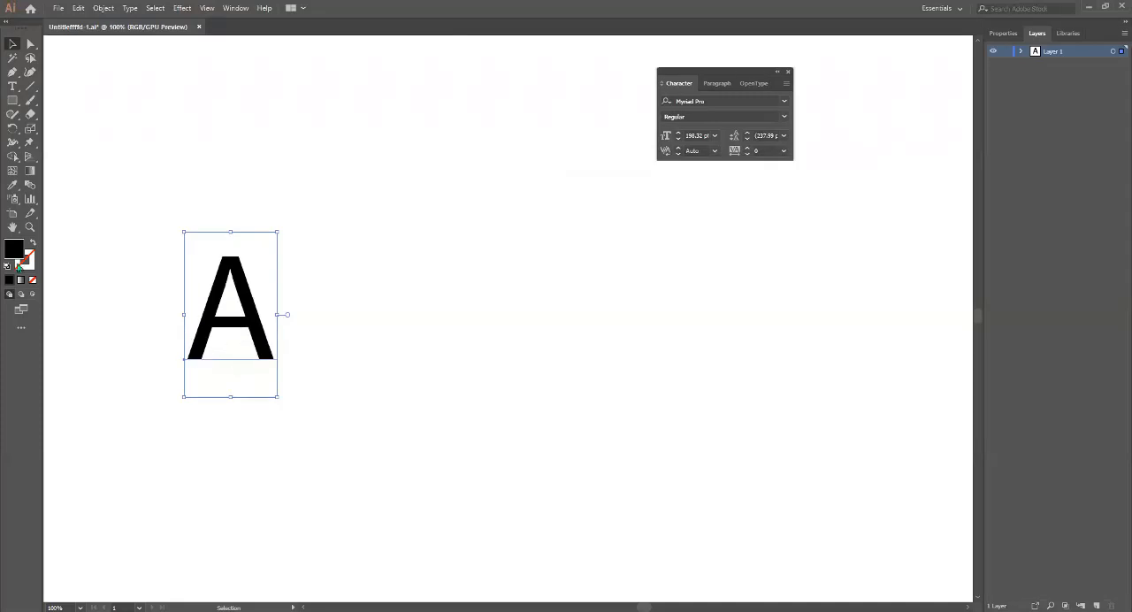
Change the fill color of the letter A to blue (#1f7acc).
{"action": "double_click", "coordinate": [13, 250]}
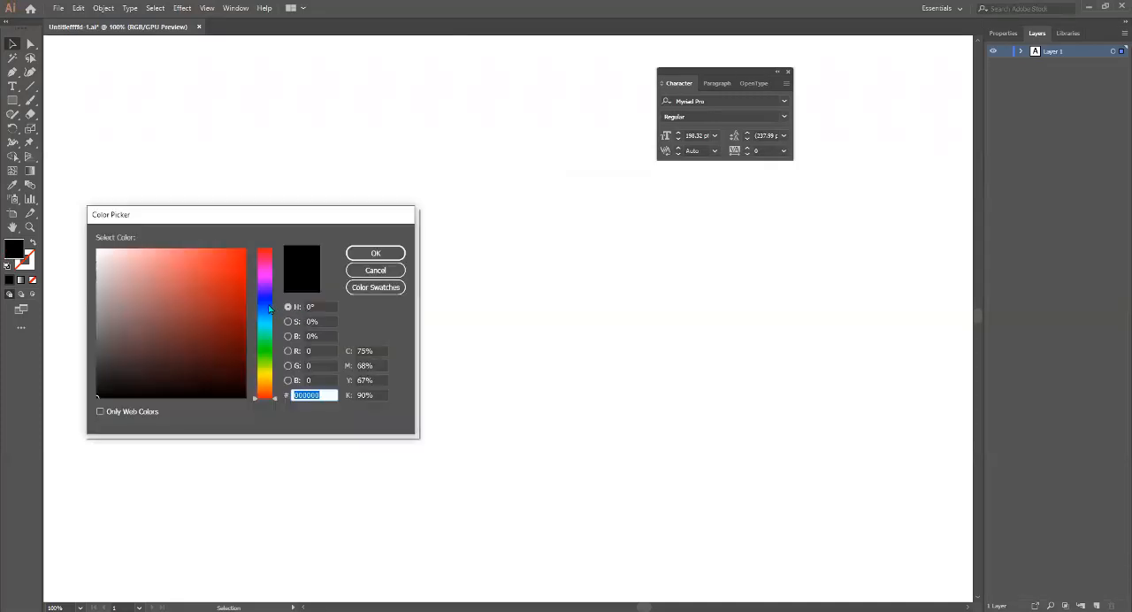
{"action": "left_click", "coordinate": [264, 311]}
{"action": "left_click", "coordinate": [226, 283]}
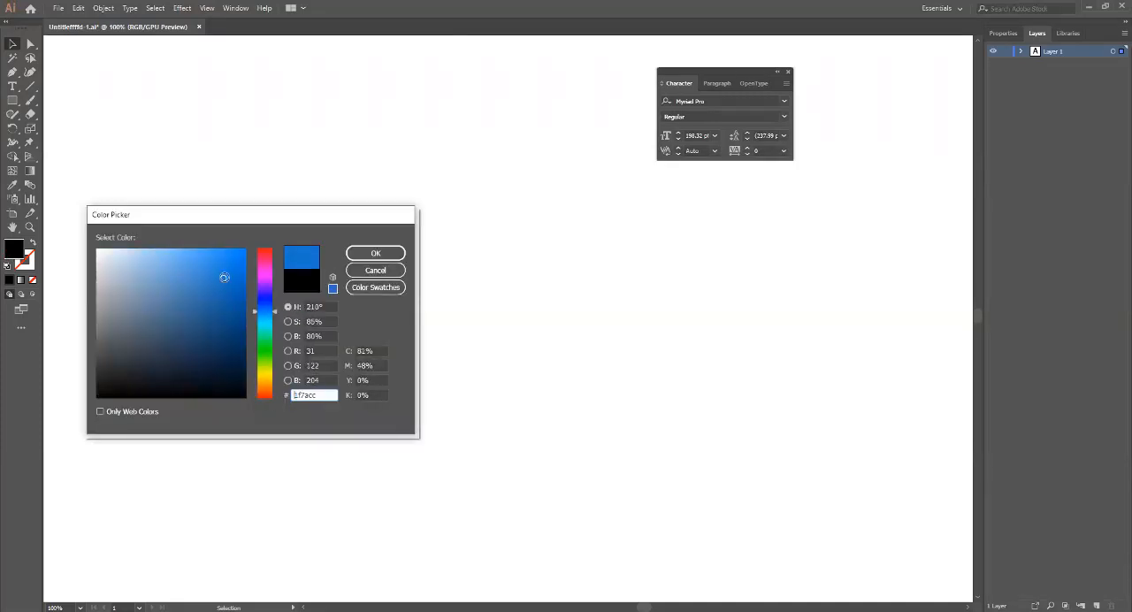
{"action": "left_click", "coordinate": [354, 253]}
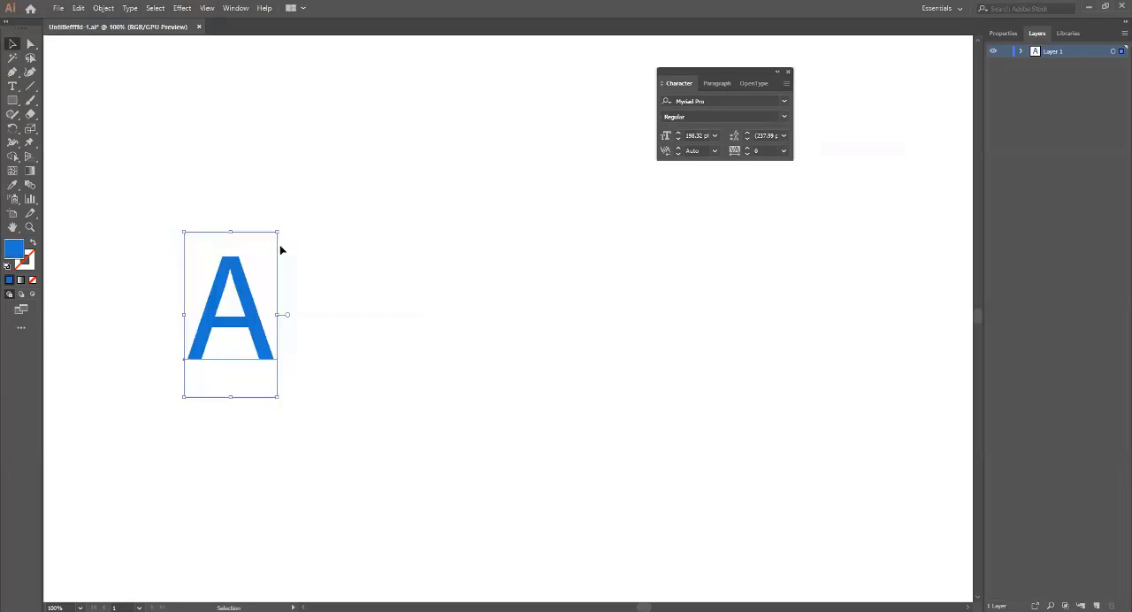
Preview 3D Extrude & Bevel on the blue letter A with extrude depths of 0 pt and 528 pt, then discard the effect.
{"action": "left_click", "coordinate": [182, 8]}
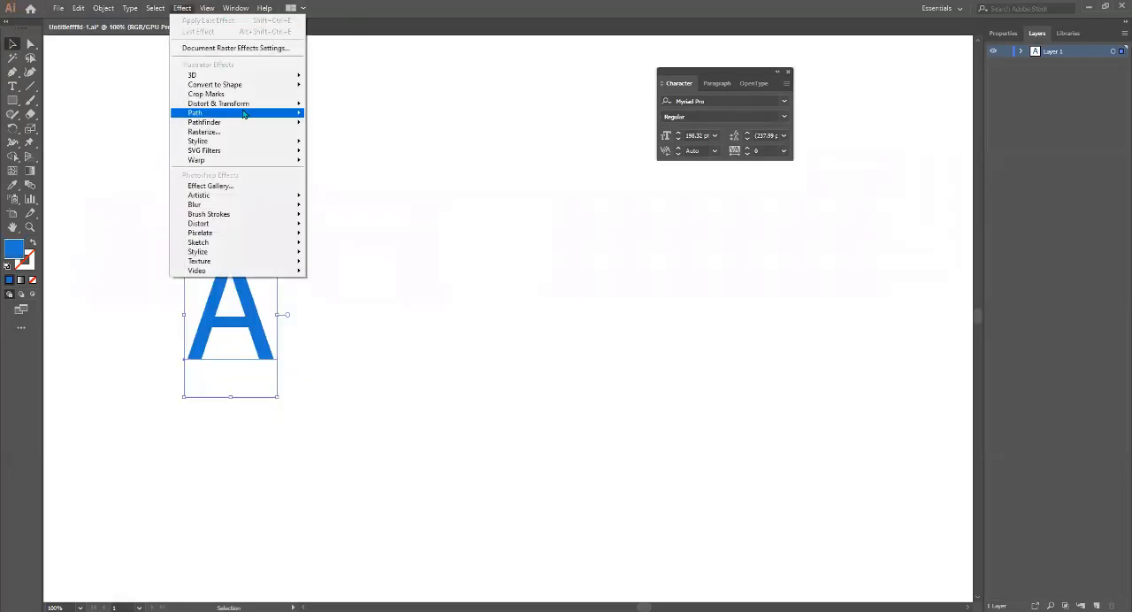
{"action": "mouse_move", "coordinate": [234, 78]}
{"action": "left_click", "coordinate": [345, 79]}
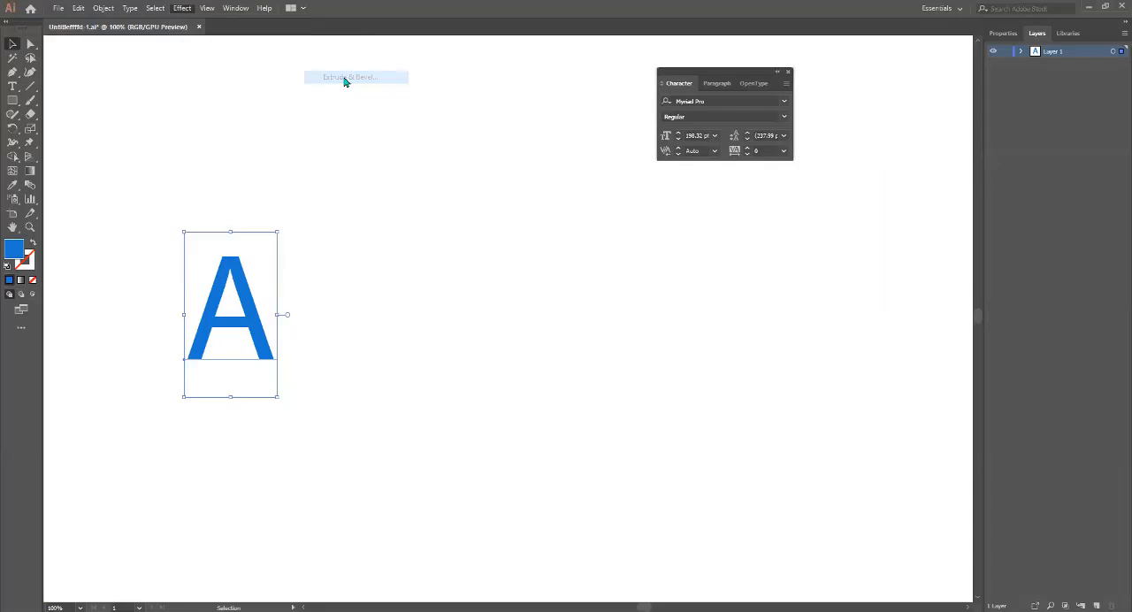
{"action": "left_click", "coordinate": [584, 401]}
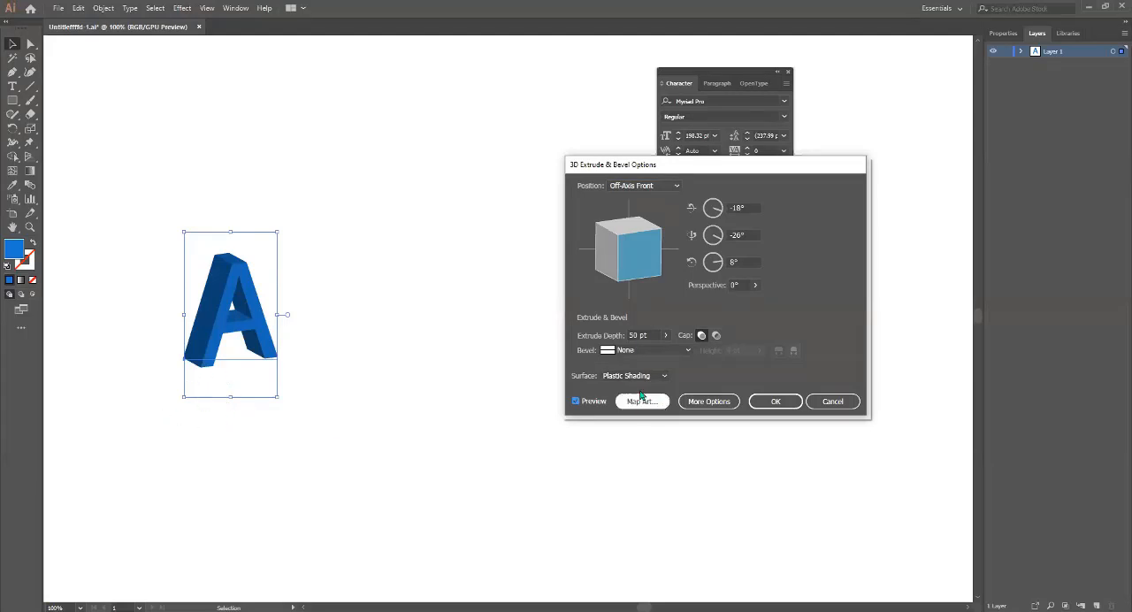
{"action": "left_click", "coordinate": [665, 336]}
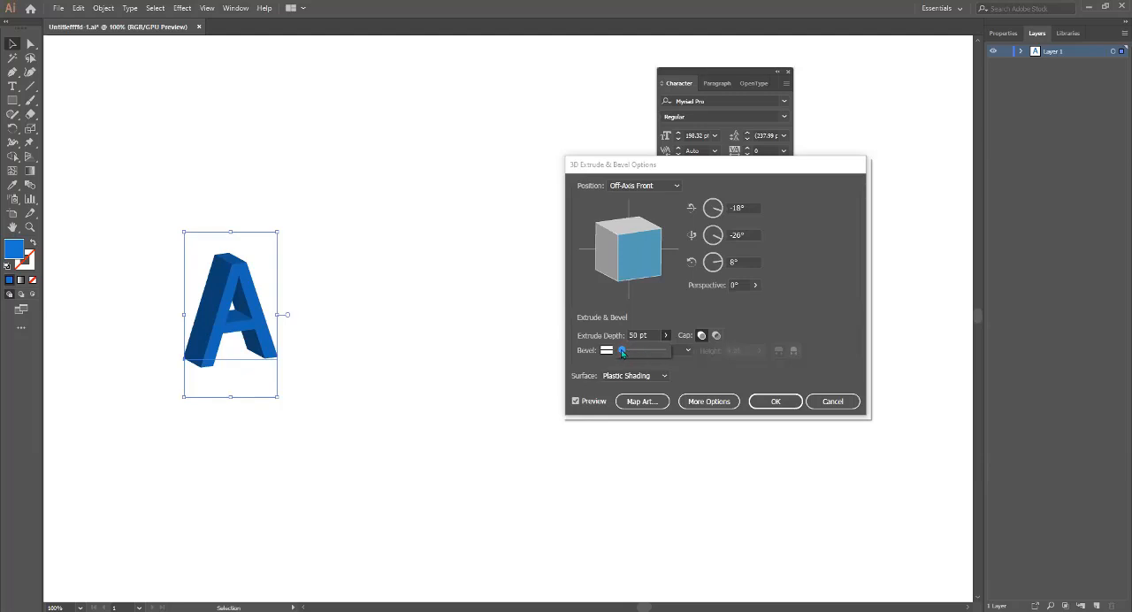
{"action": "left_click_drag", "start_coordinate": [621, 349], "coordinate": [619, 351]}
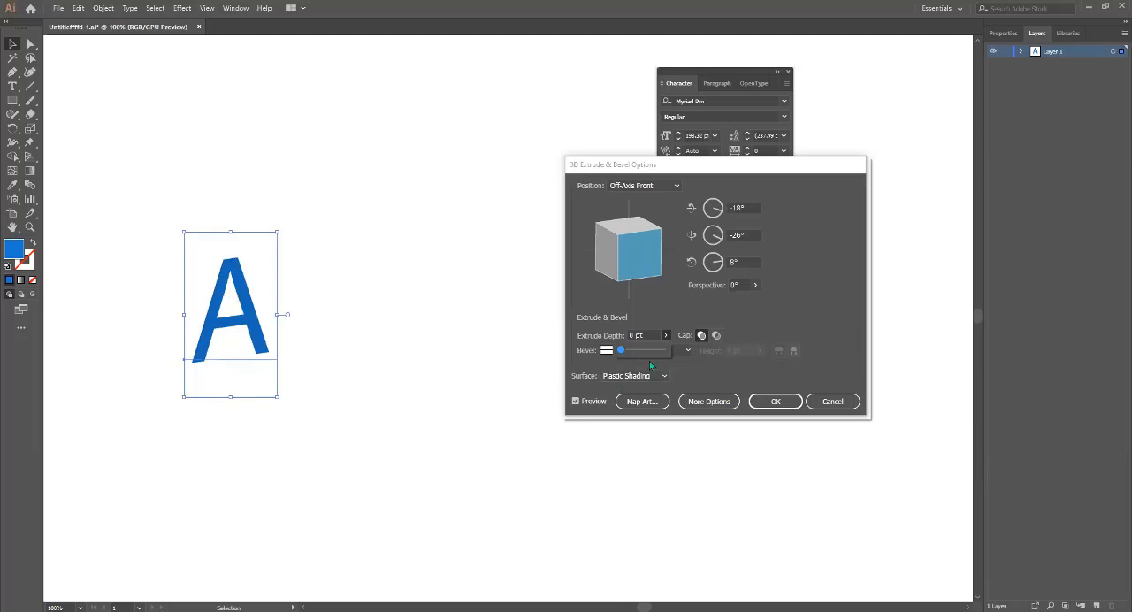
{"action": "left_click_drag", "start_coordinate": [621, 353], "coordinate": [632, 356]}
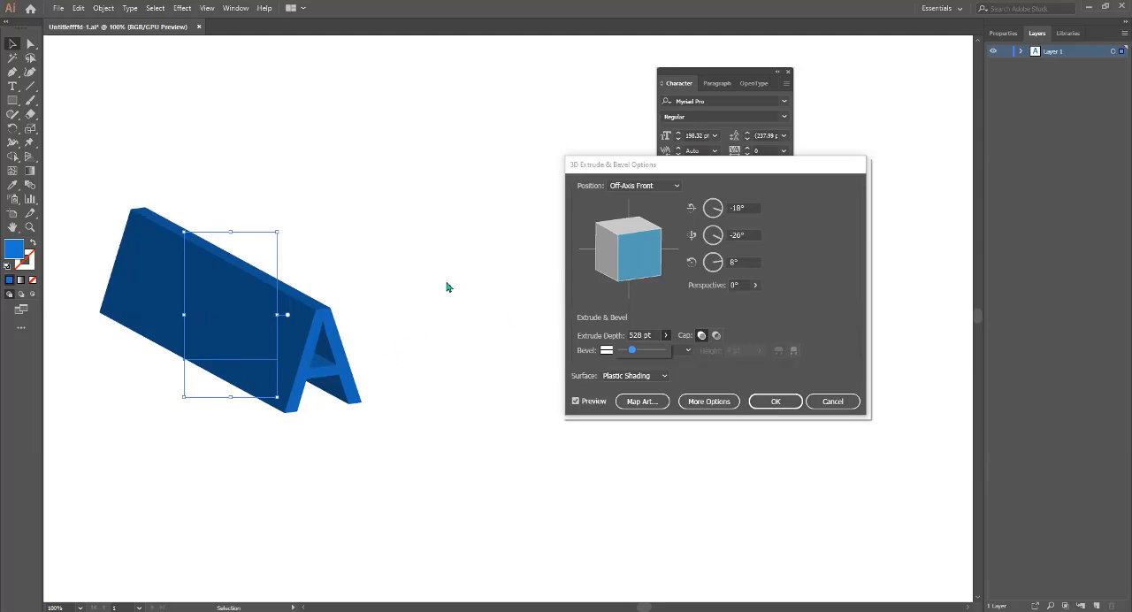
{"action": "left_click", "coordinate": [829, 407]}
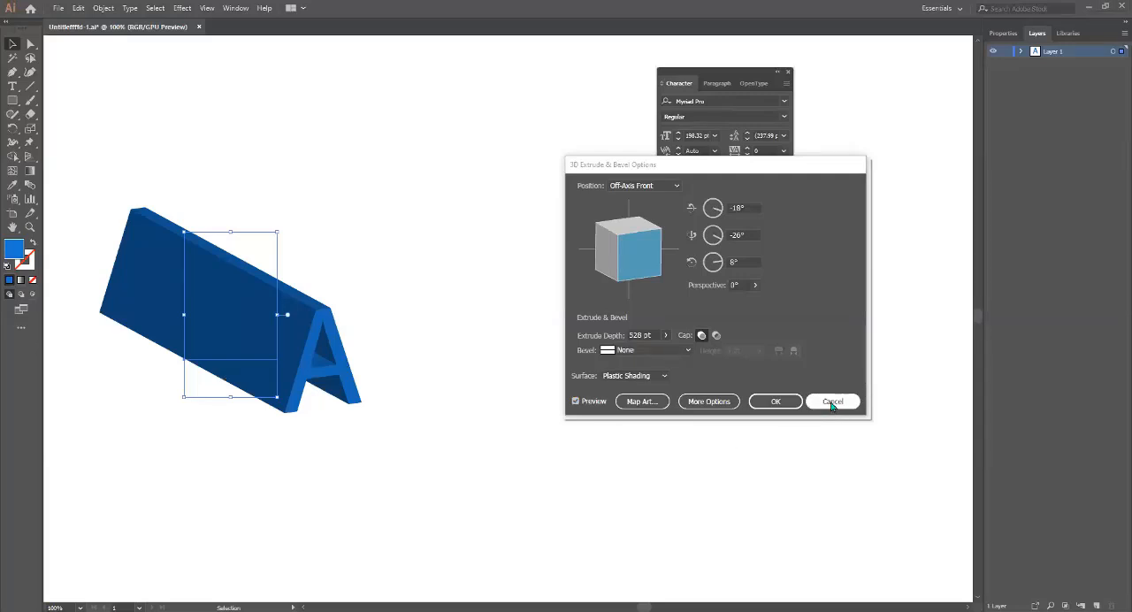
{"action": "left_click", "coordinate": [832, 403]}
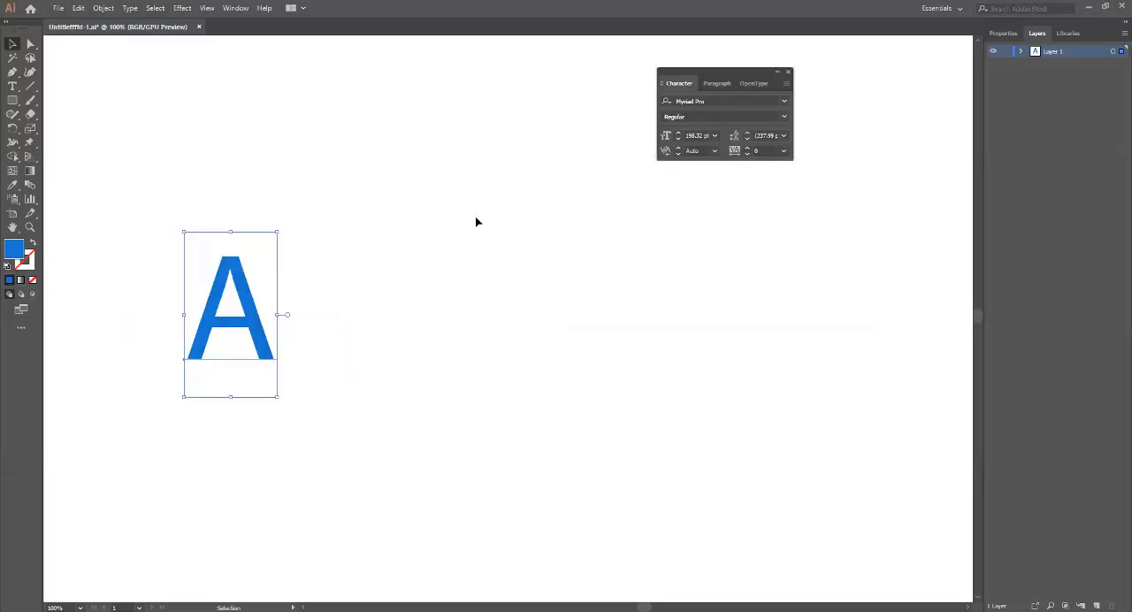
Draw a vertical and a horizontal line forming an L shape beside the letter A, with red strokes (#ef1616).
{"action": "left_click", "coordinate": [30, 86]}
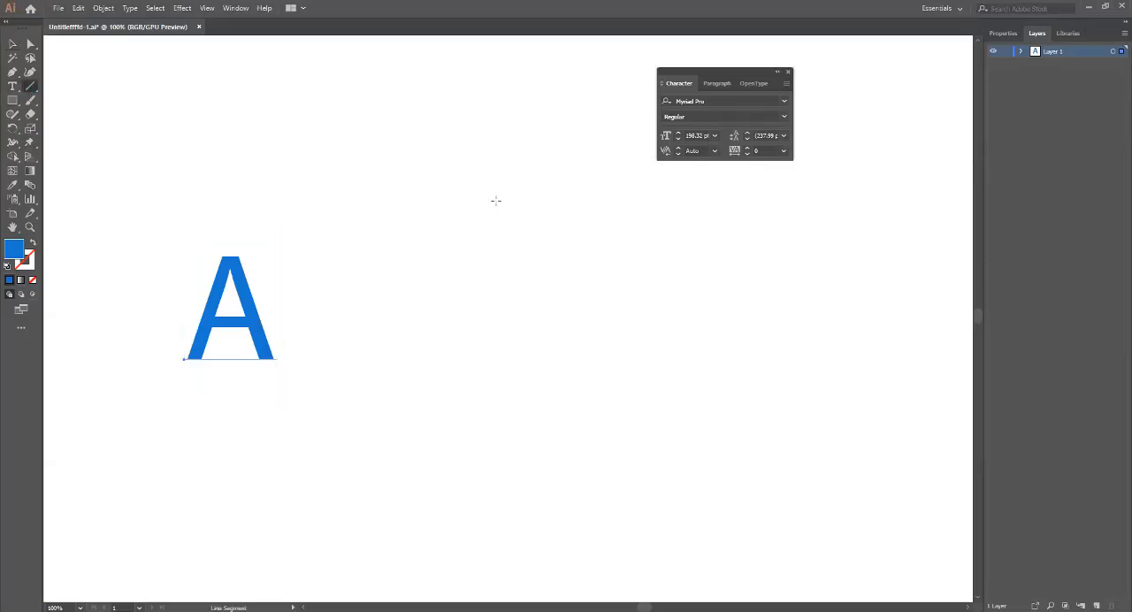
{"action": "mouse_move", "coordinate": [496, 210]}
{"action": "left_mouse_down"}
{"action": "mouse_move", "coordinate": [493, 378]}
{"action": "mouse_move", "coordinate": [503, 384]}
{"action": "left_mouse_up"}
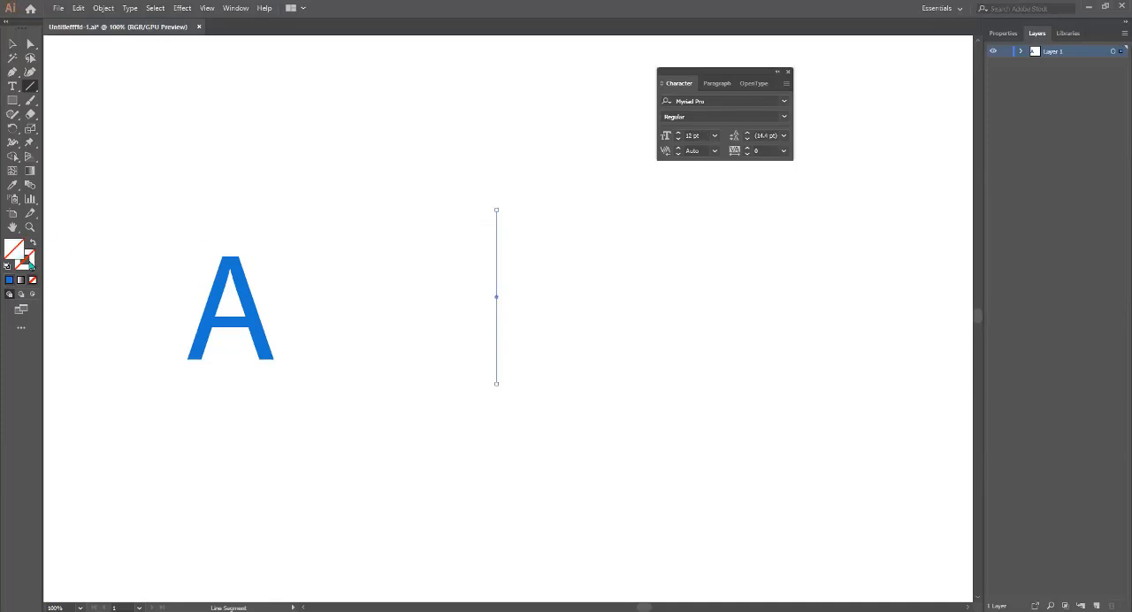
{"action": "left_click", "coordinate": [31, 265]}
{"action": "double_click", "coordinate": [32, 265]}
{"action": "left_click", "coordinate": [232, 258]}
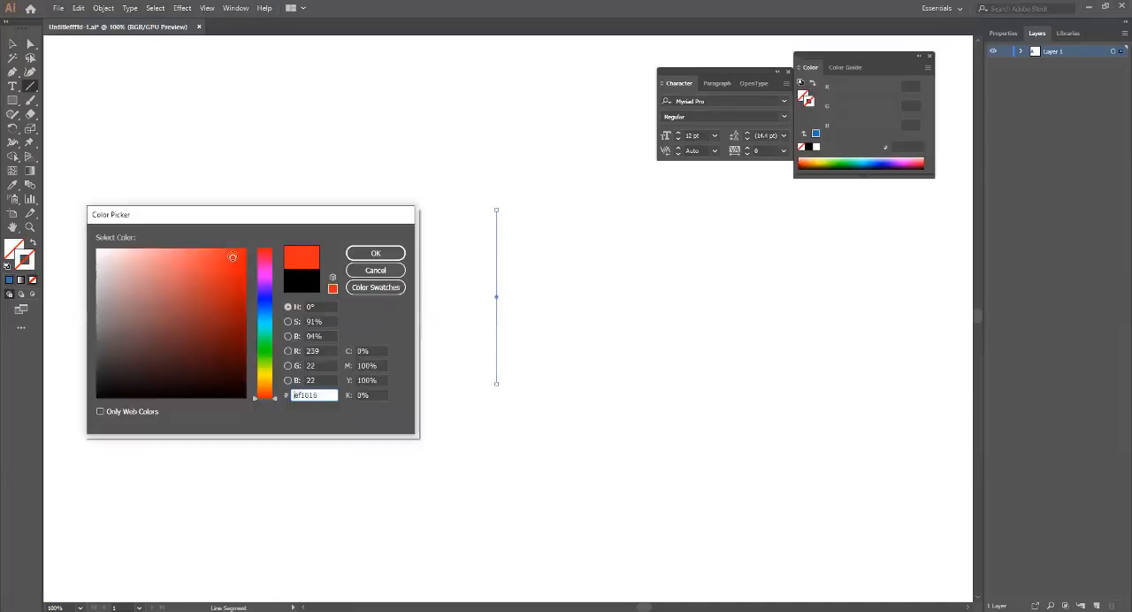
{"action": "left_click", "coordinate": [384, 256]}
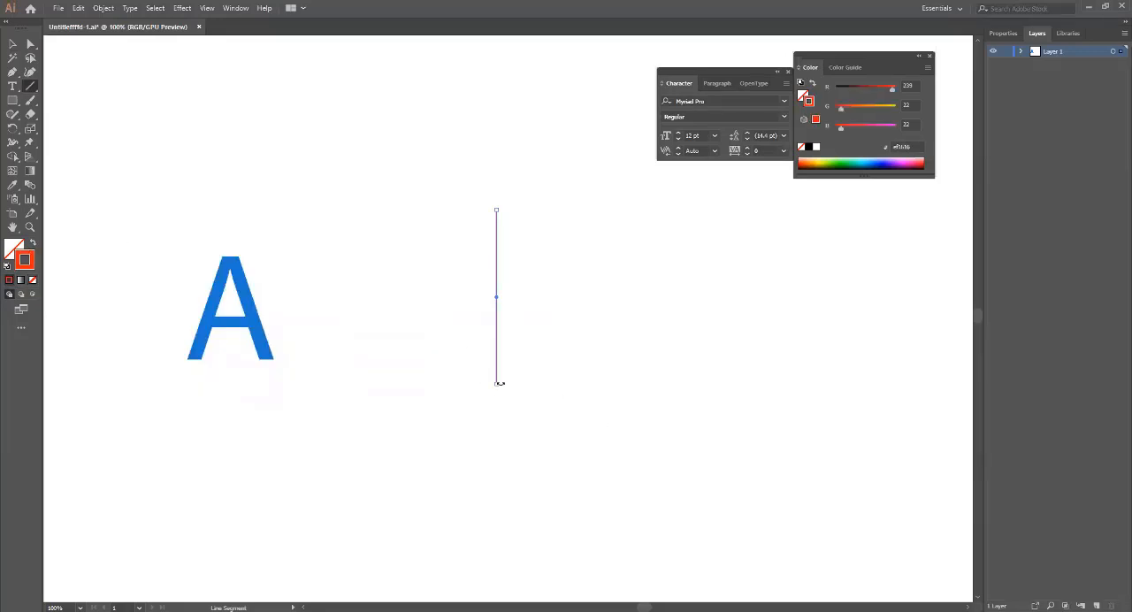
{"action": "mouse_move", "coordinate": [501, 383]}
{"action": "left_mouse_down"}
{"action": "mouse_move", "coordinate": [781, 384]}
{"action": "mouse_move", "coordinate": [727, 384]}
{"action": "left_mouse_up"}
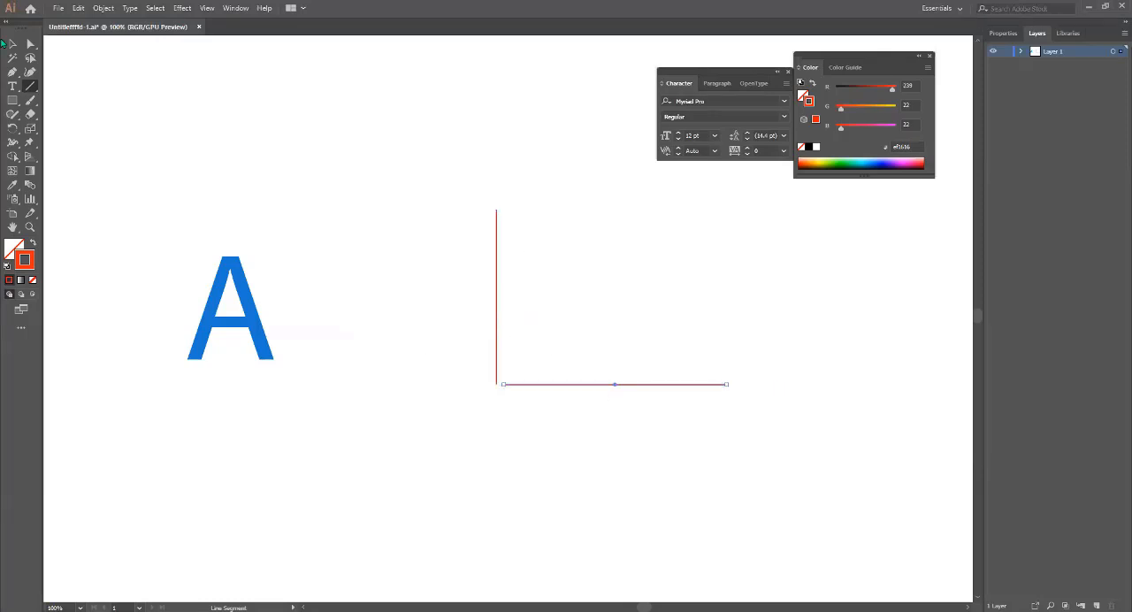
Deselect the lines, draw a red-outlined rectangle above the horizontal line with the Rectangle tool, and deselect it.
{"action": "left_click", "coordinate": [12, 44]}
{"action": "left_click", "coordinate": [409, 222]}
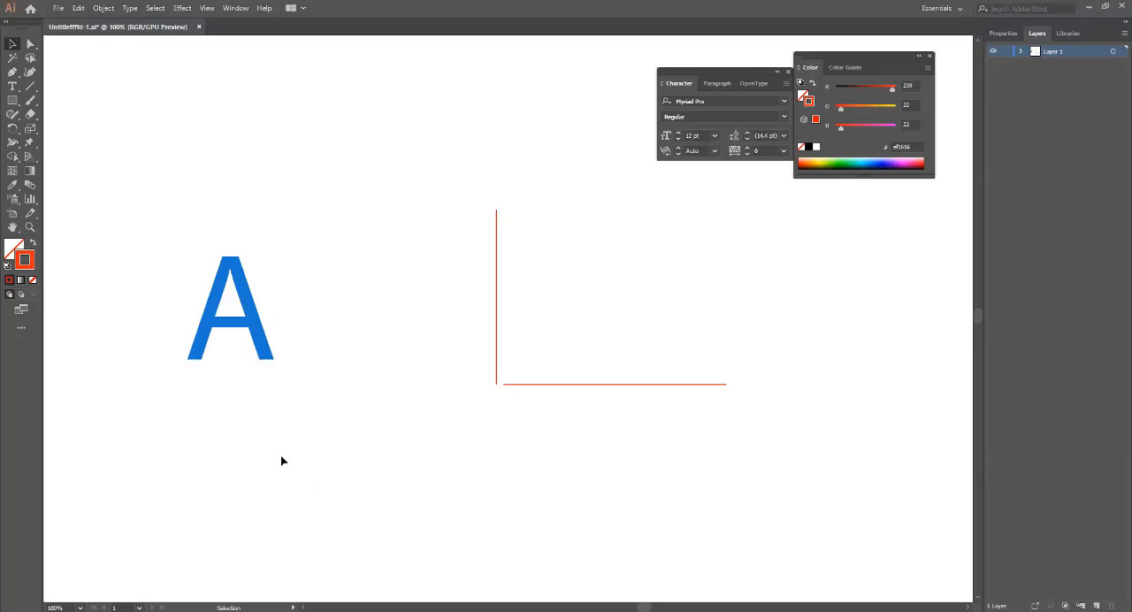
{"action": "left_click", "coordinate": [12, 100]}
{"action": "left_click_drag", "start_coordinate": [623, 224], "coordinate": [712, 304]}
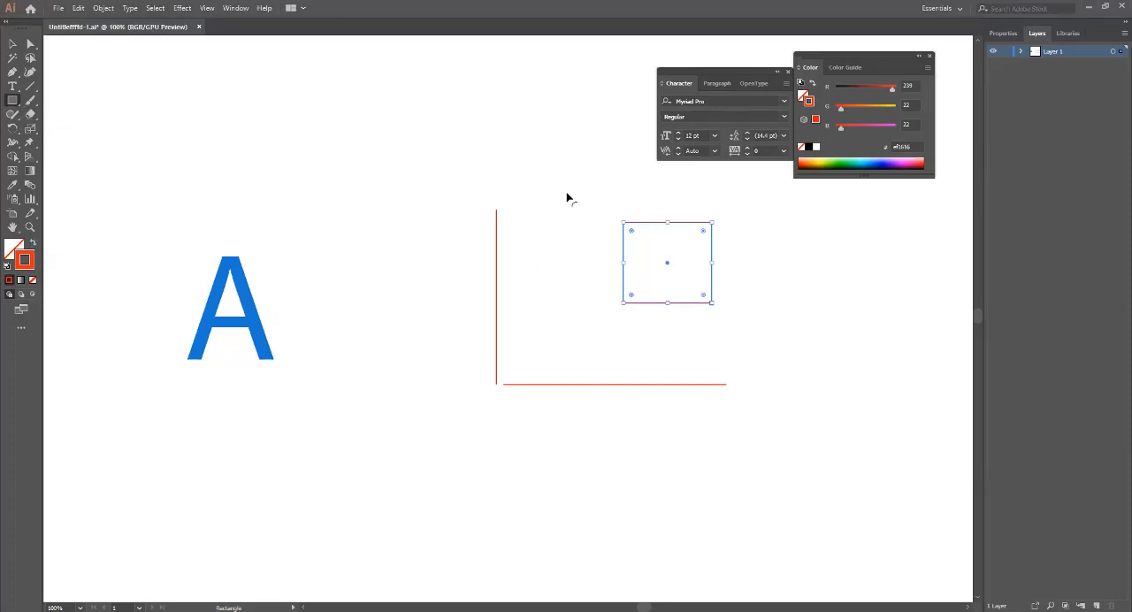
{"action": "left_click", "coordinate": [458, 139]}
{"action": "left_click", "coordinate": [595, 333]}
{"action": "key", "text": "v"}
{"action": "left_click", "coordinate": [478, 273]}
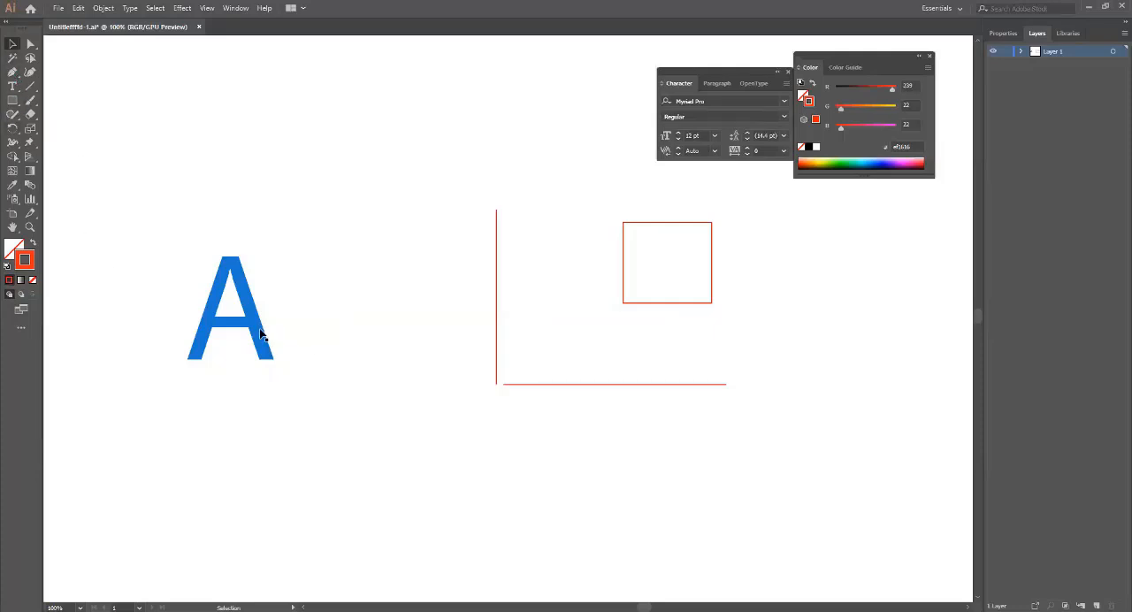
Draw a second red-outlined rectangle about 136 by 122 px overlapping the first one's upper-left corner, and deselect it.
{"action": "left_click", "coordinate": [12, 100]}
{"action": "left_click_drag", "start_coordinate": [571, 166], "coordinate": [678, 259]}
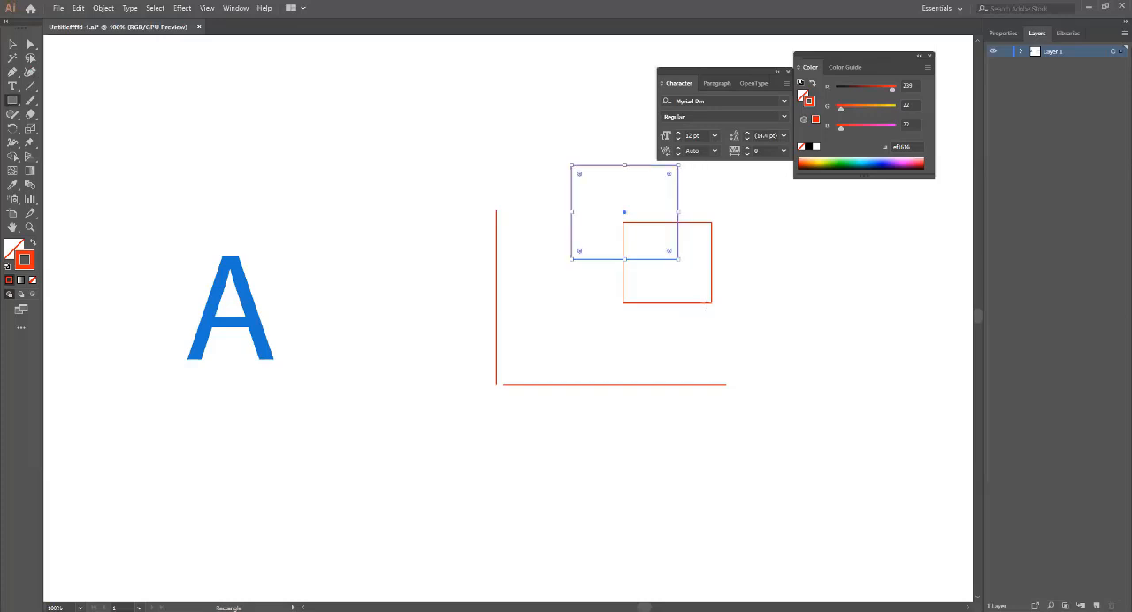
{"action": "left_click", "coordinate": [568, 317]}
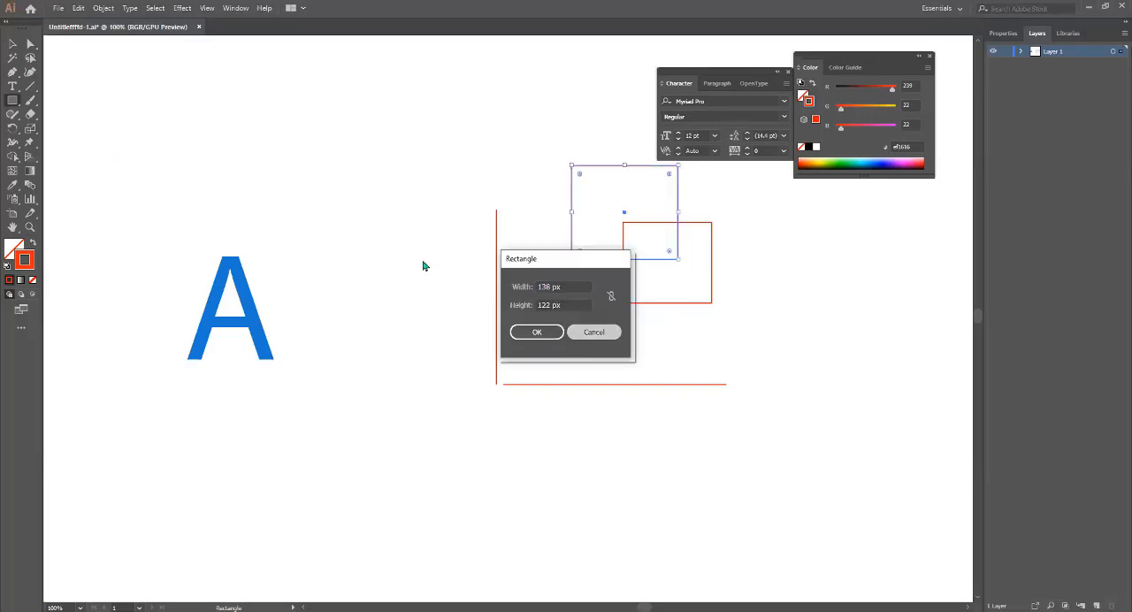
{"action": "key", "text": "Escape"}
{"action": "key", "text": "v"}
{"action": "left_click", "coordinate": [475, 247]}
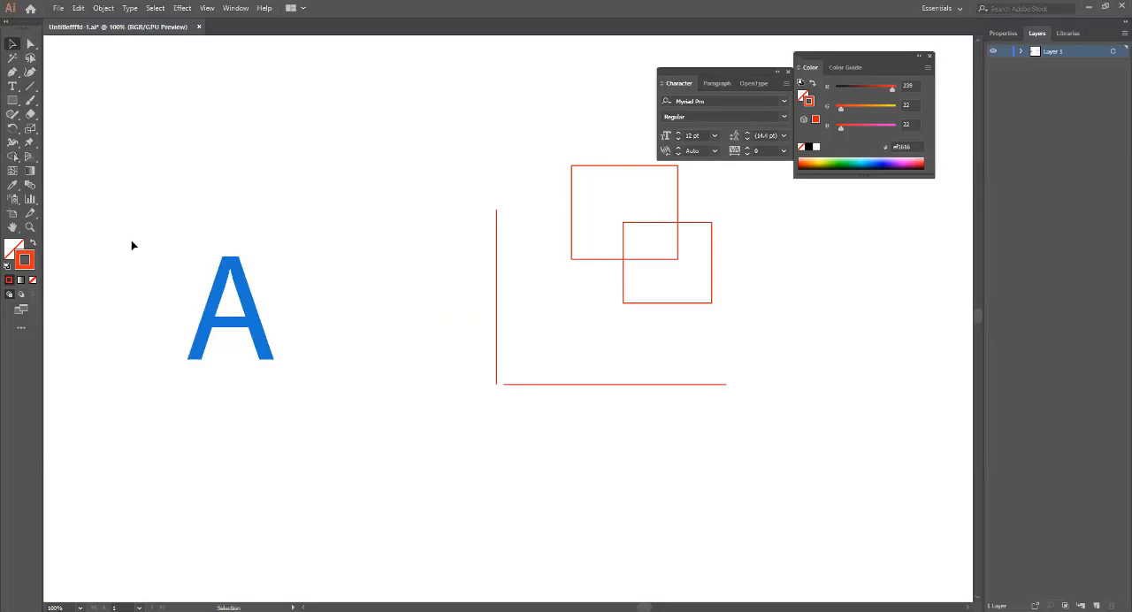
Preview 3D Extrude & Bevel on the blue letter A, trying the hollow cap before restoring the solid cap.
{"action": "left_click", "coordinate": [247, 297]}
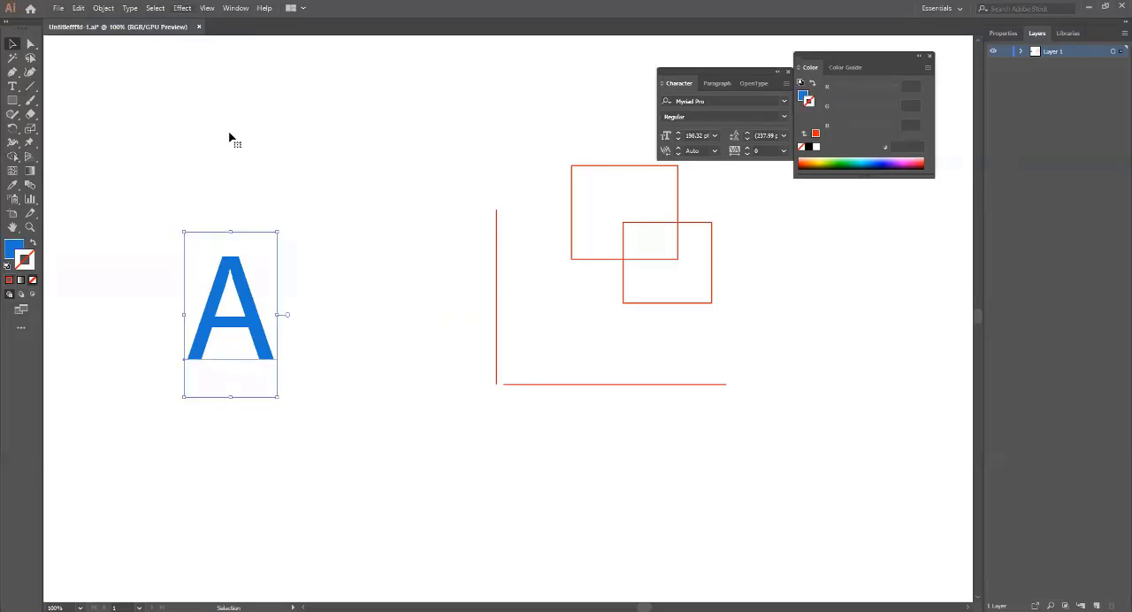
{"action": "left_click", "coordinate": [182, 8]}
{"action": "mouse_move", "coordinate": [257, 78]}
{"action": "left_click", "coordinate": [340, 78]}
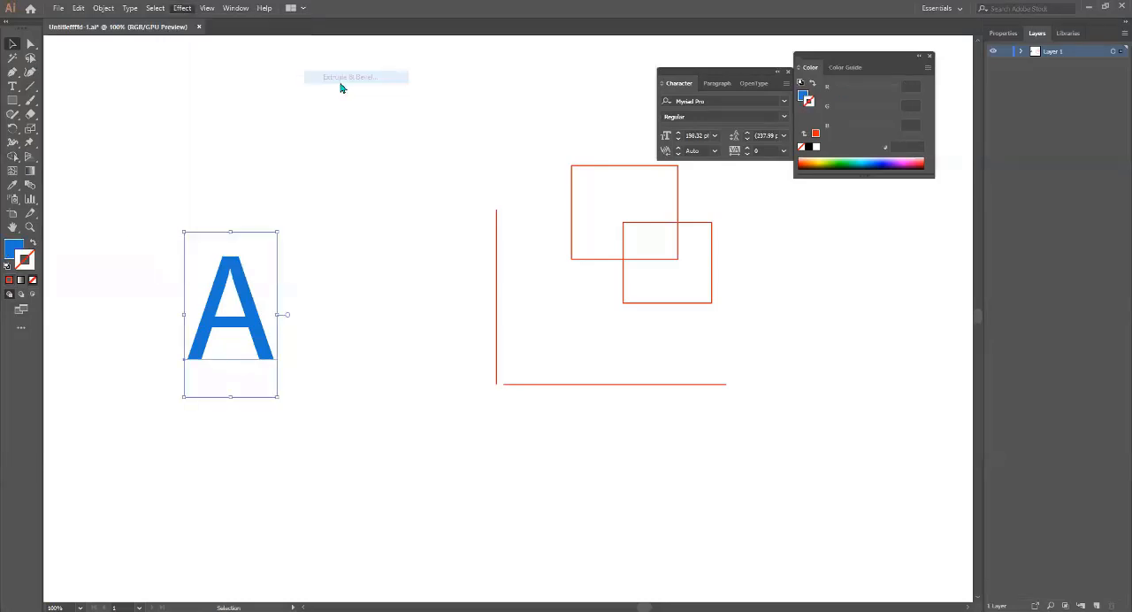
{"action": "left_click", "coordinate": [578, 402]}
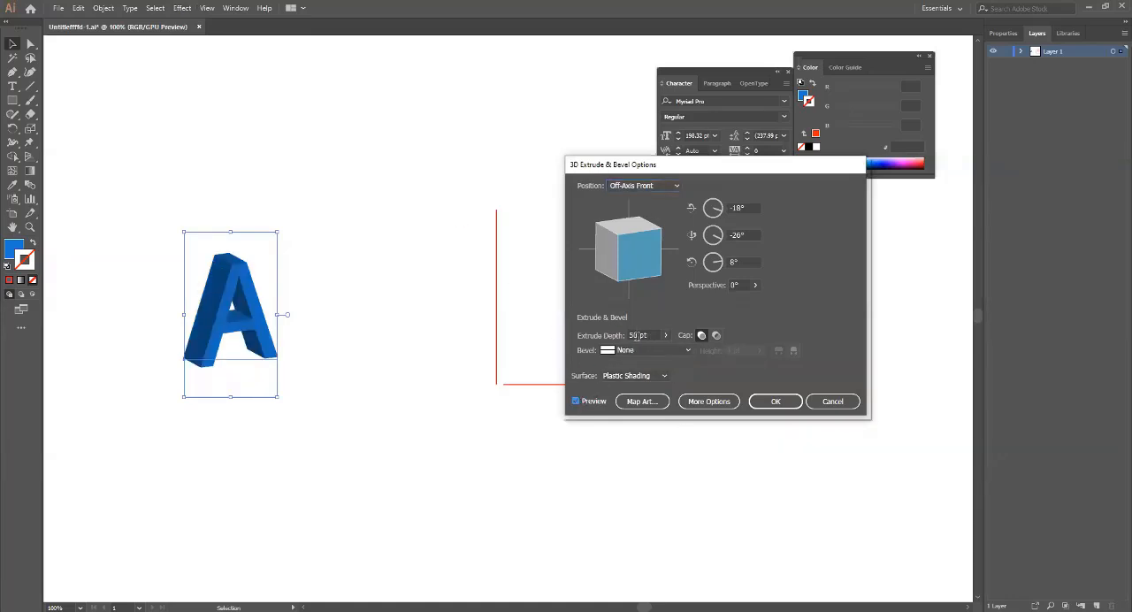
{"action": "left_click", "coordinate": [716, 336]}
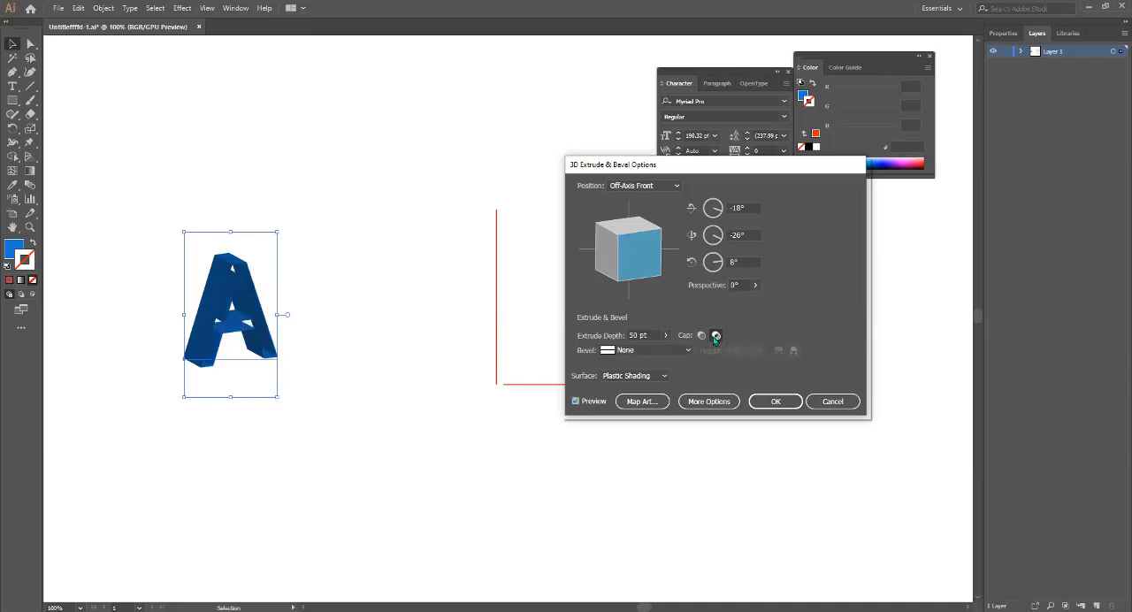
{"action": "left_click", "coordinate": [702, 336]}
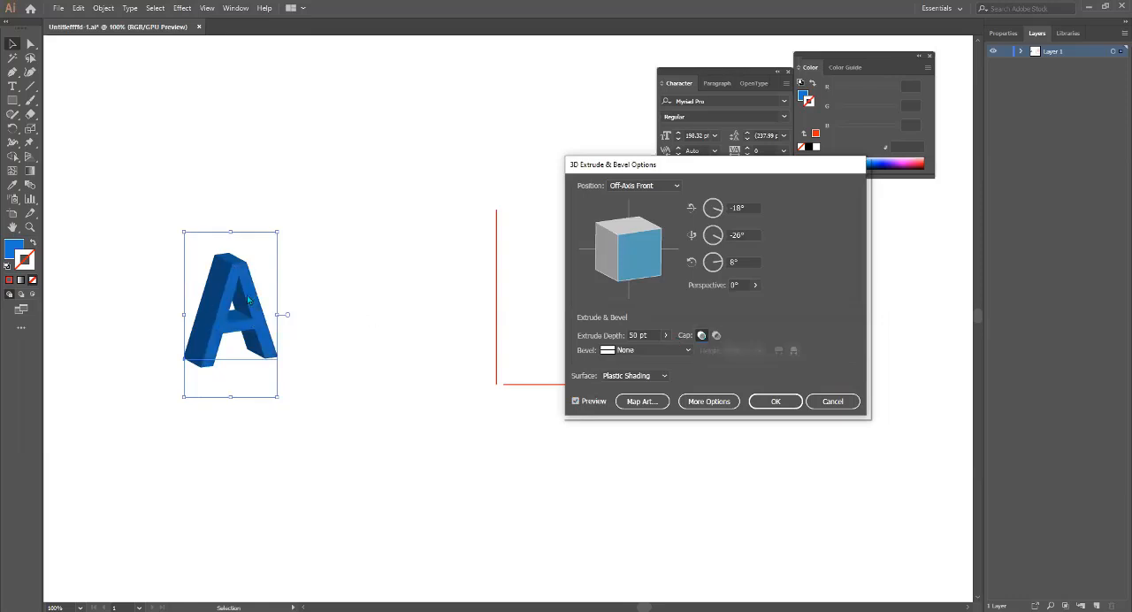
Preview the Classic, Complex 1, Complex 2 and Complex 3 bevel shapes on the extruded letter A.
{"action": "left_click", "coordinate": [687, 352]}
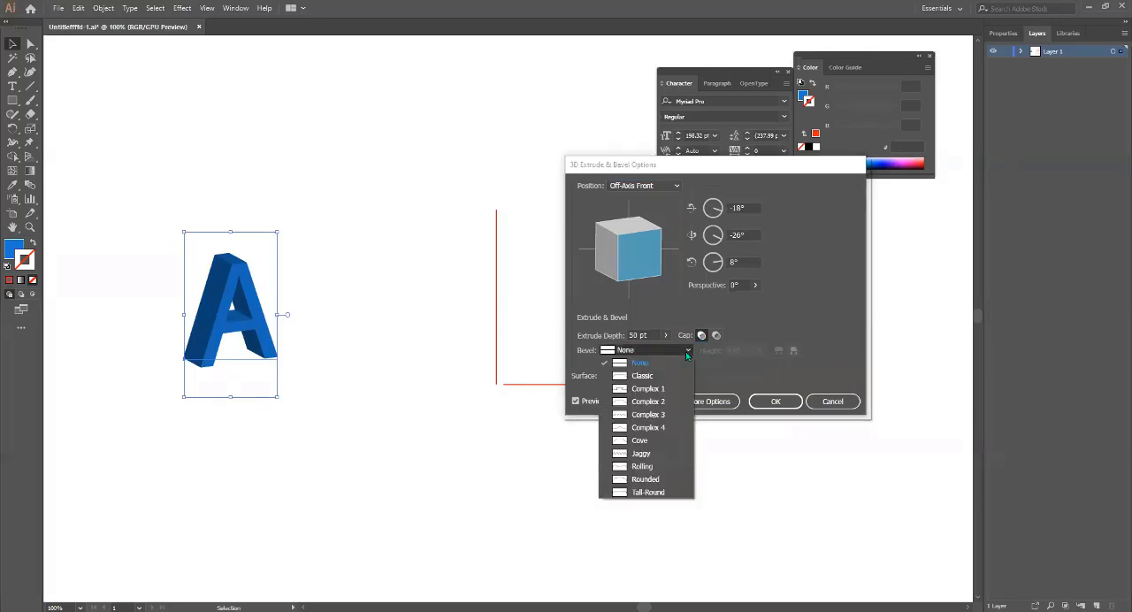
{"action": "left_click", "coordinate": [637, 381]}
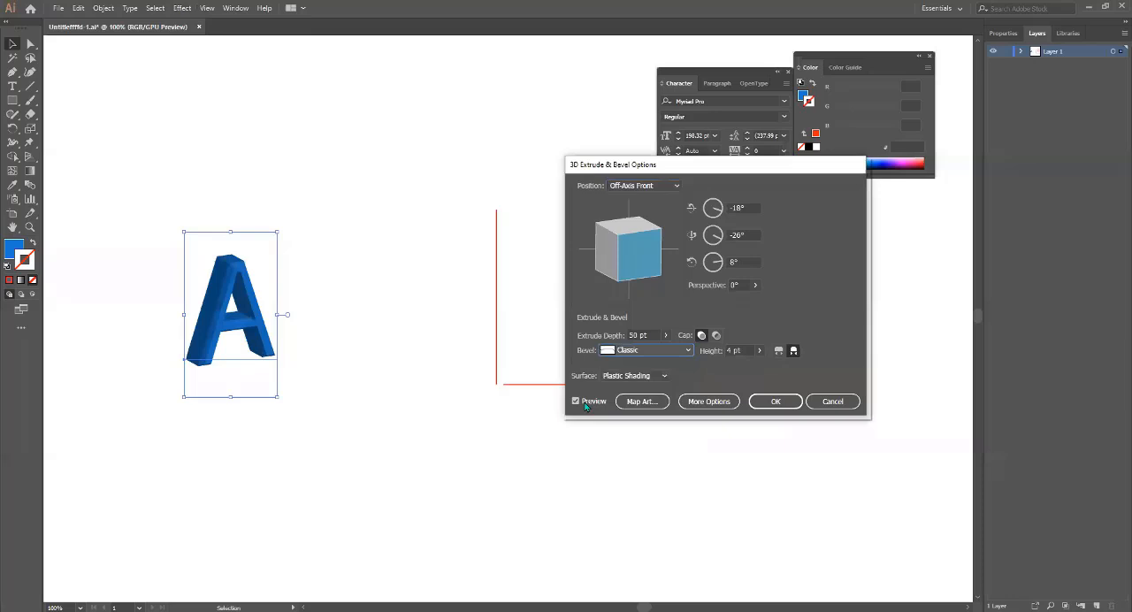
{"action": "left_click", "coordinate": [685, 351]}
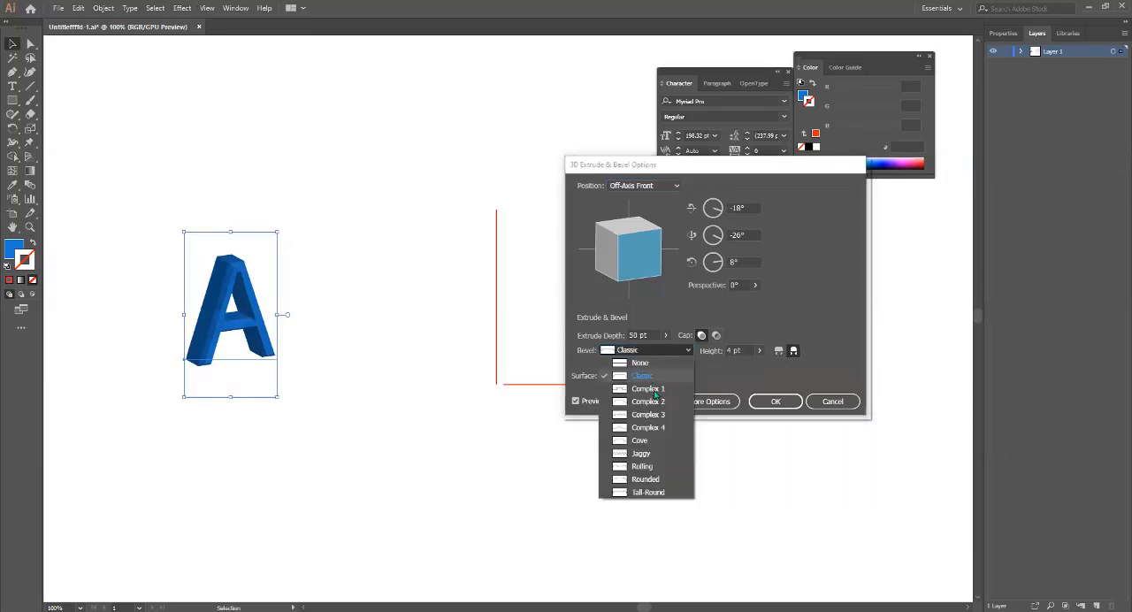
{"action": "left_click", "coordinate": [648, 390]}
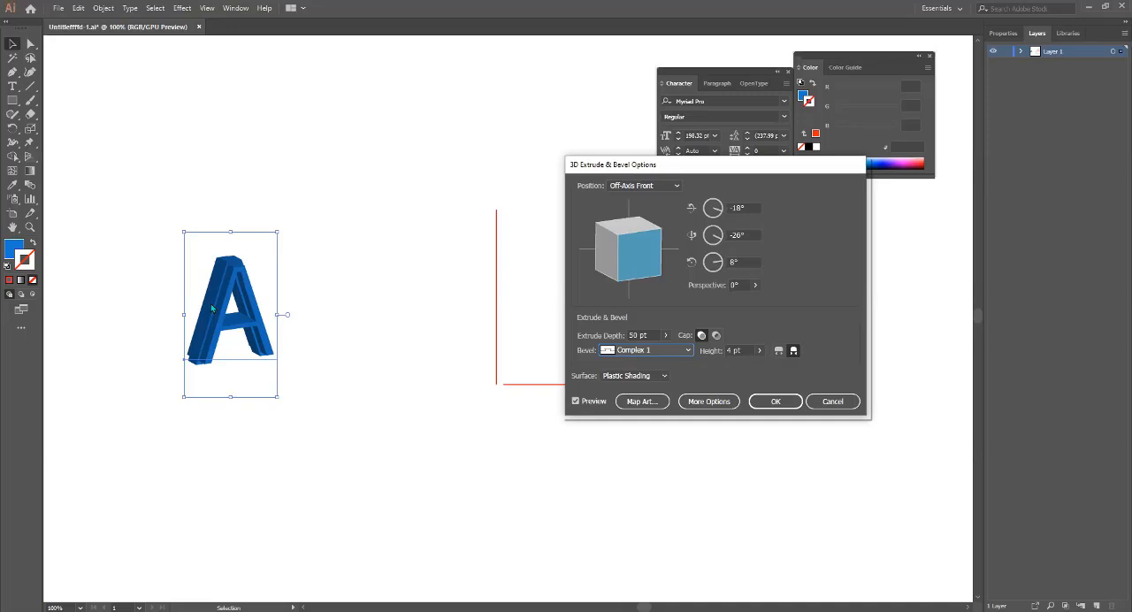
{"action": "left_click", "coordinate": [688, 350]}
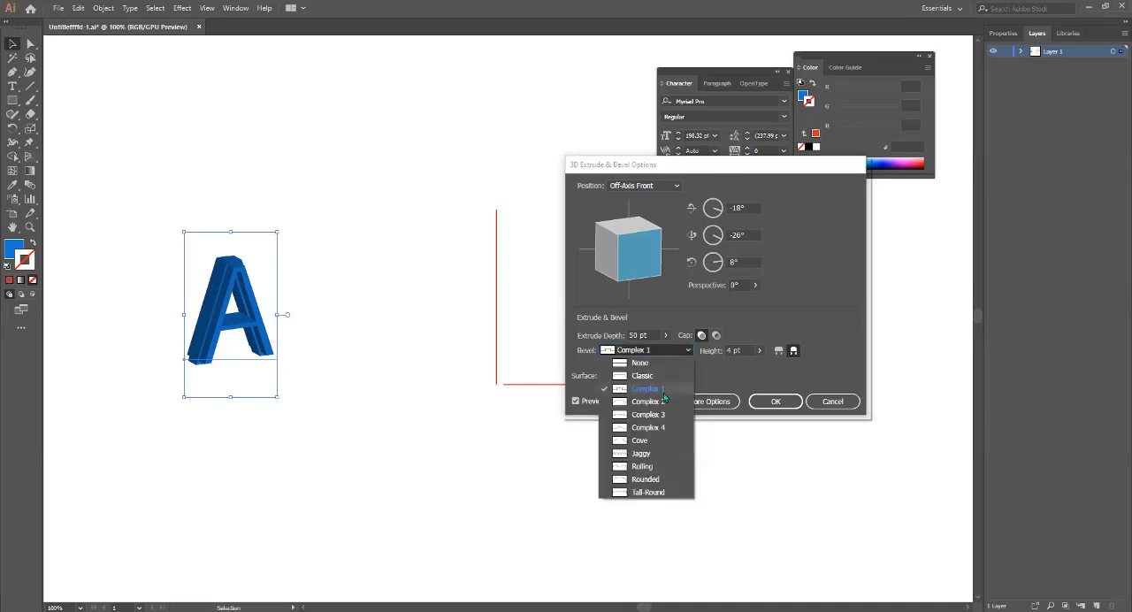
{"action": "left_click", "coordinate": [659, 404]}
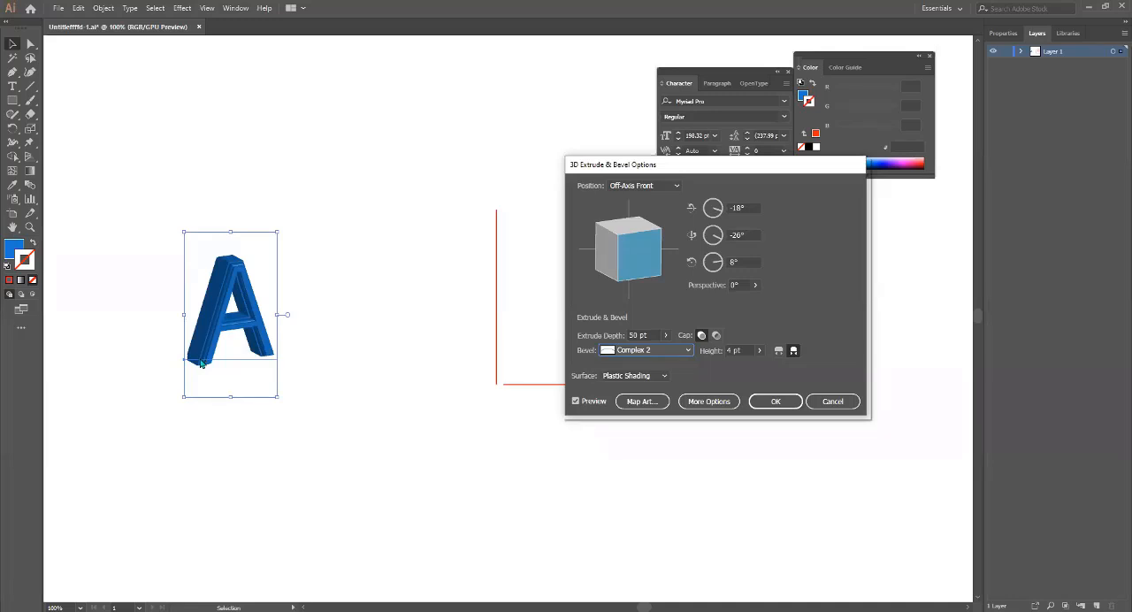
{"action": "left_click", "coordinate": [686, 351]}
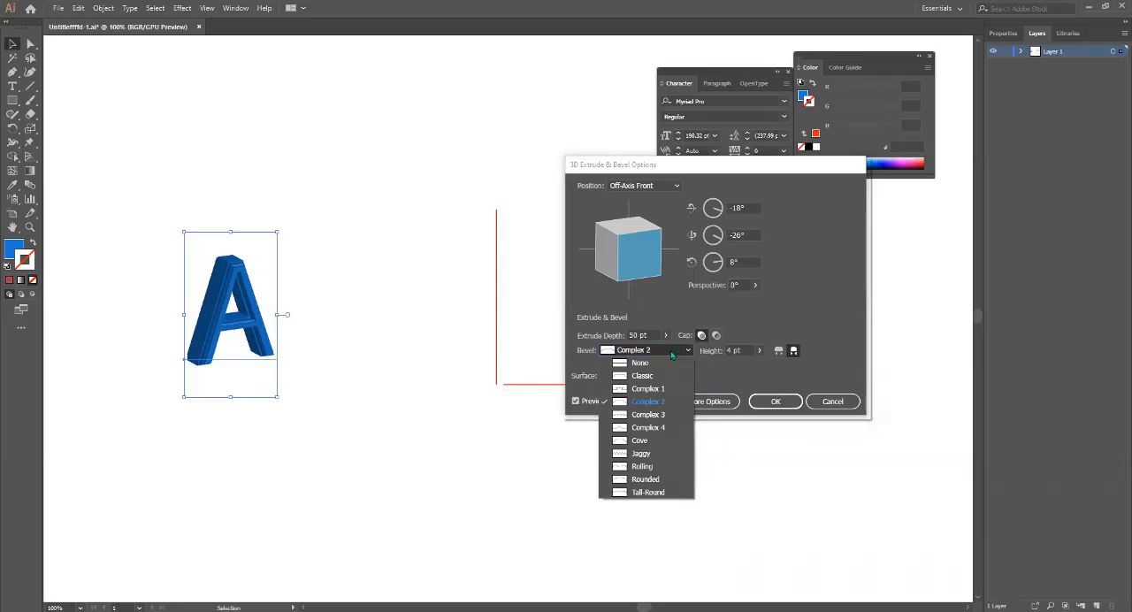
{"action": "left_click", "coordinate": [648, 416]}
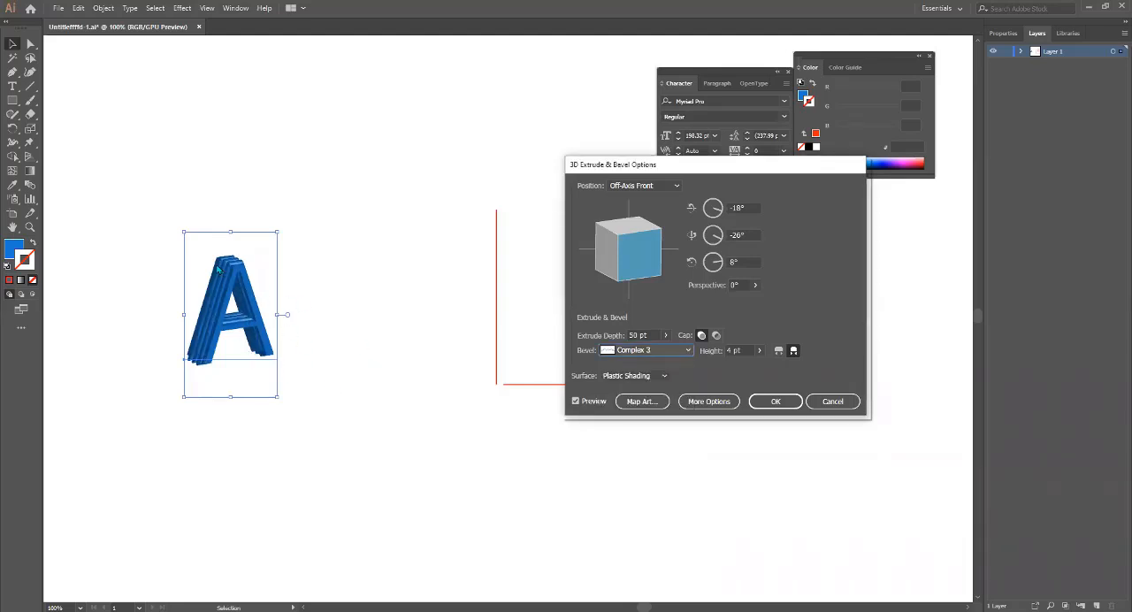
Try the Rolling bevel with its height lowered to 1 pt, and set the bevel height back to 4 pt.
{"action": "left_click", "coordinate": [676, 354]}
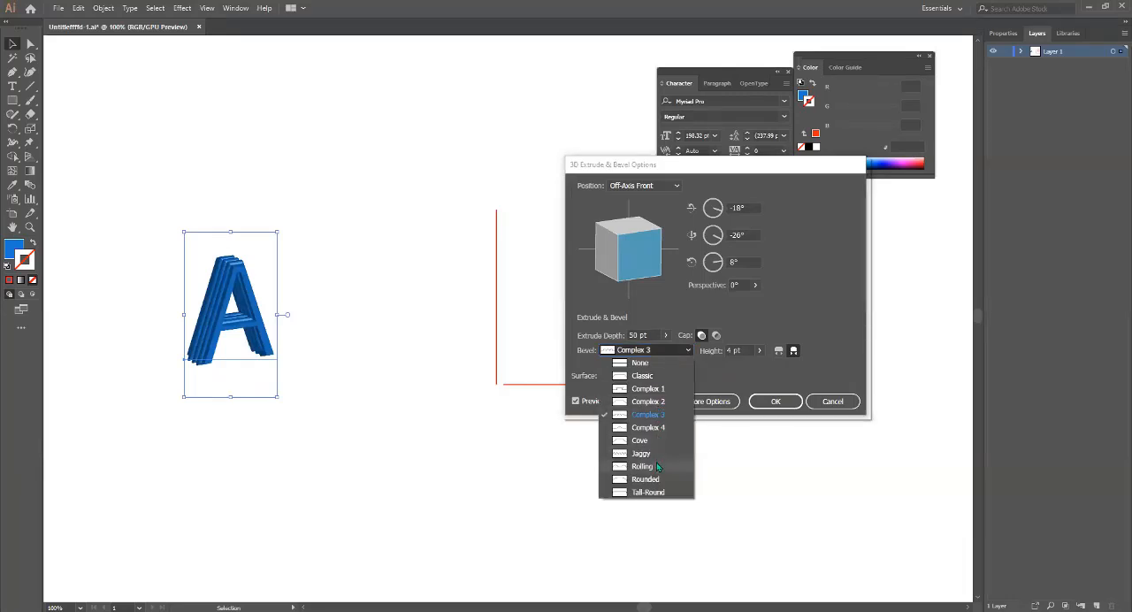
{"action": "left_click", "coordinate": [657, 463]}
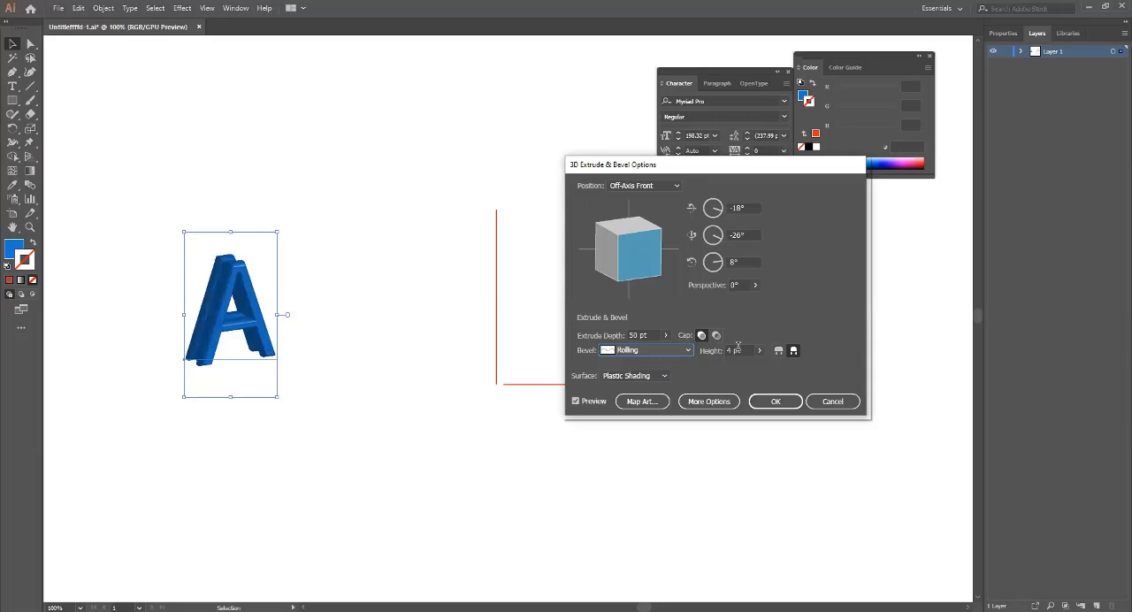
{"action": "left_click", "coordinate": [759, 352]}
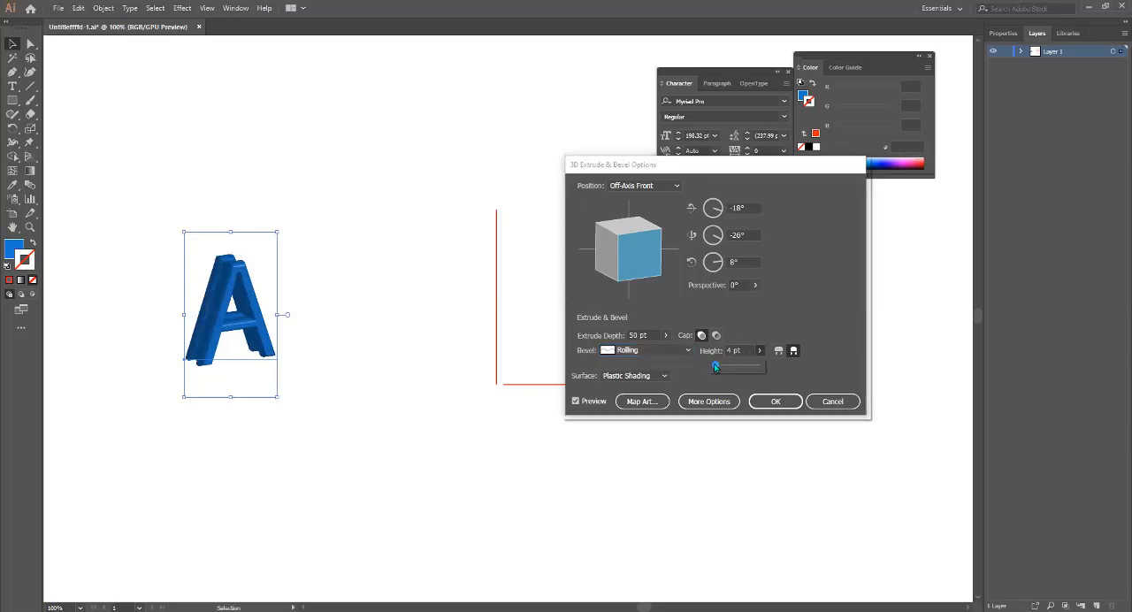
{"action": "mouse_move", "coordinate": [715, 366]}
{"action": "left_mouse_down"}
{"action": "mouse_move", "coordinate": [732, 366]}
{"action": "mouse_move", "coordinate": [712, 363]}
{"action": "left_mouse_up"}
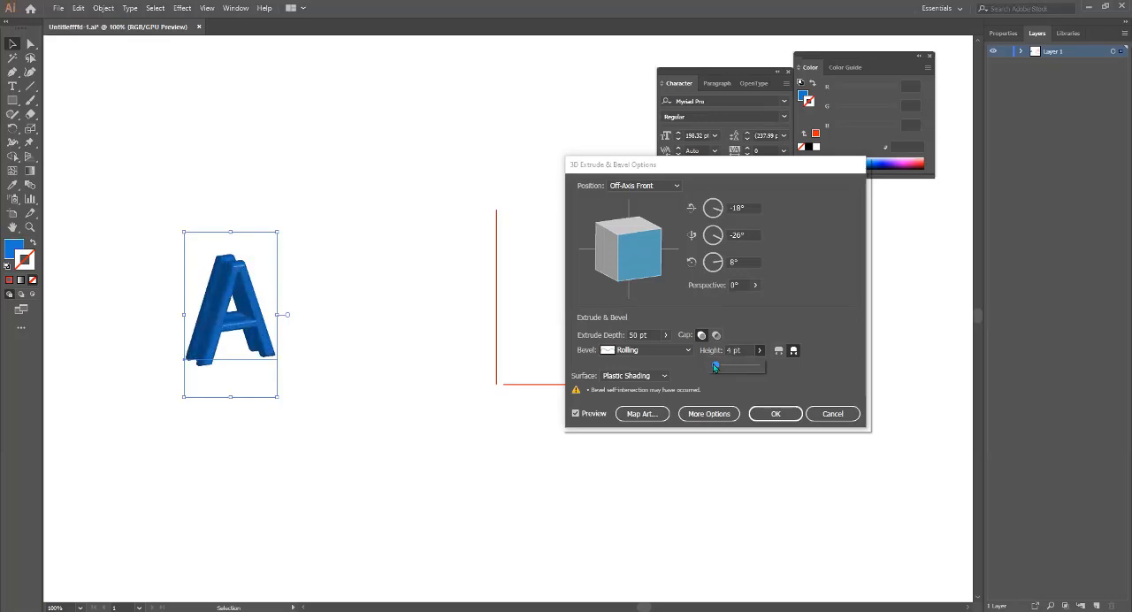
{"action": "left_click", "coordinate": [744, 349]}
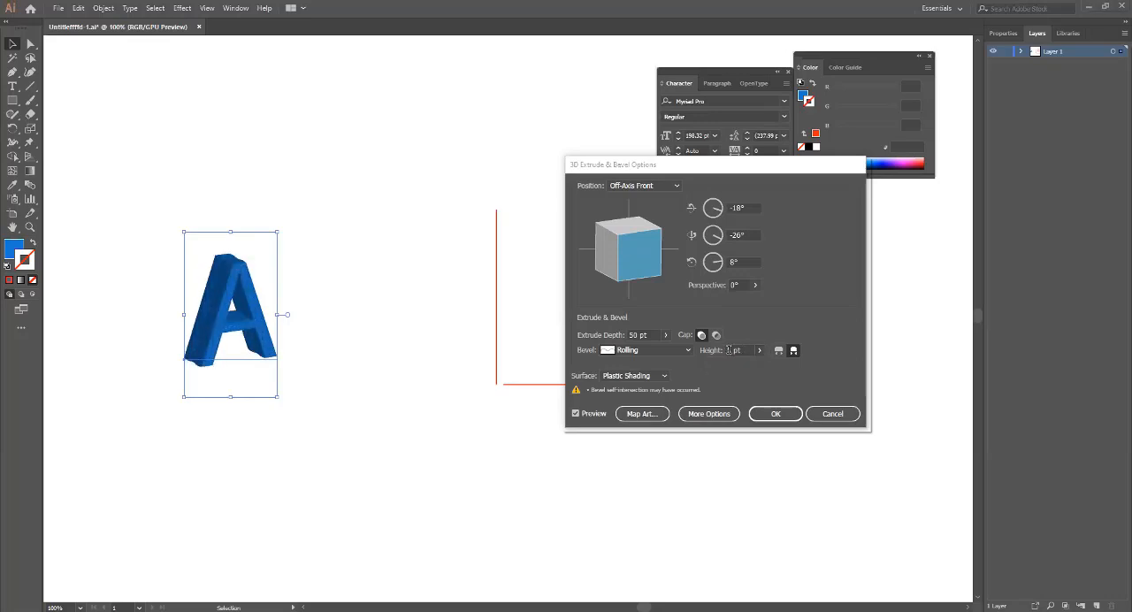
{"action": "double_click", "coordinate": [731, 350]}
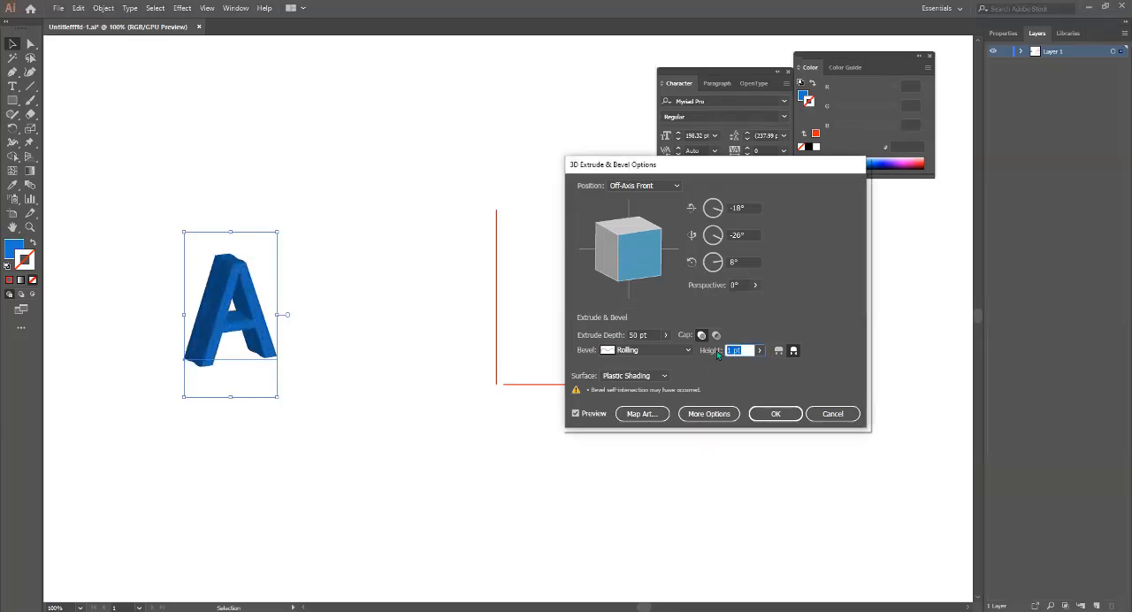
{"action": "type", "text": "4"}
Set the bevel shape of the extruded letter A to Rounded.
{"action": "left_click", "coordinate": [647, 351]}
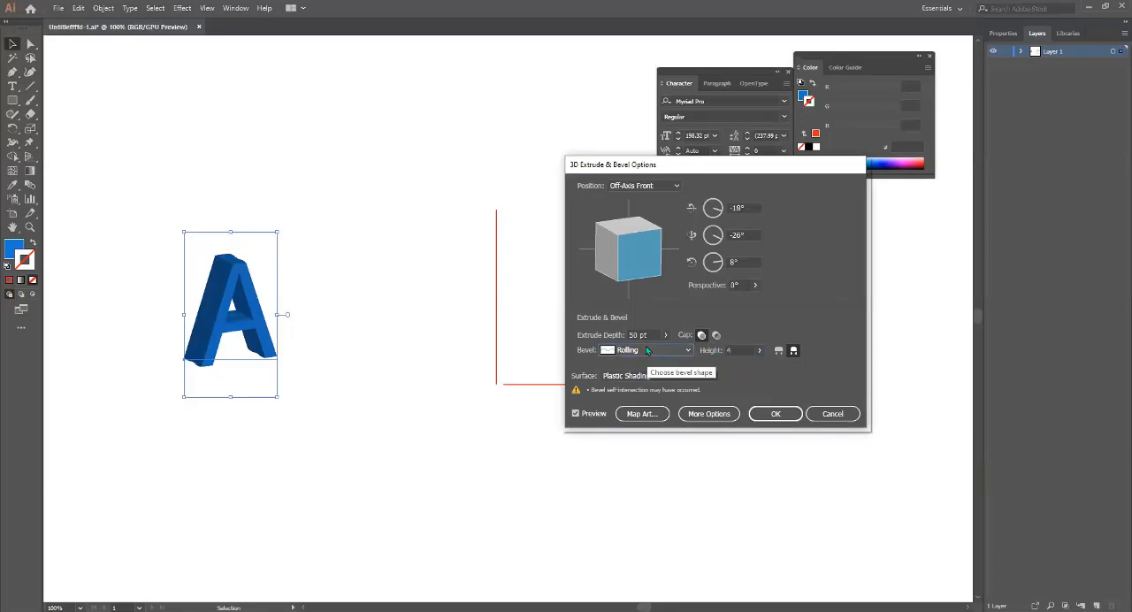
{"action": "left_click", "coordinate": [728, 390]}
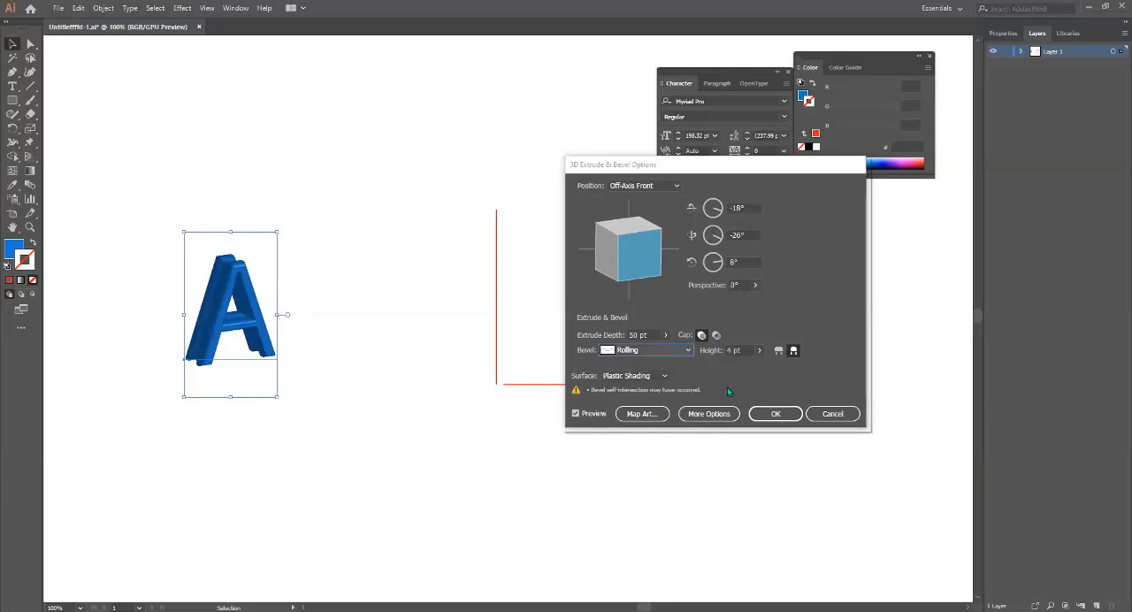
{"action": "left_click", "coordinate": [660, 347]}
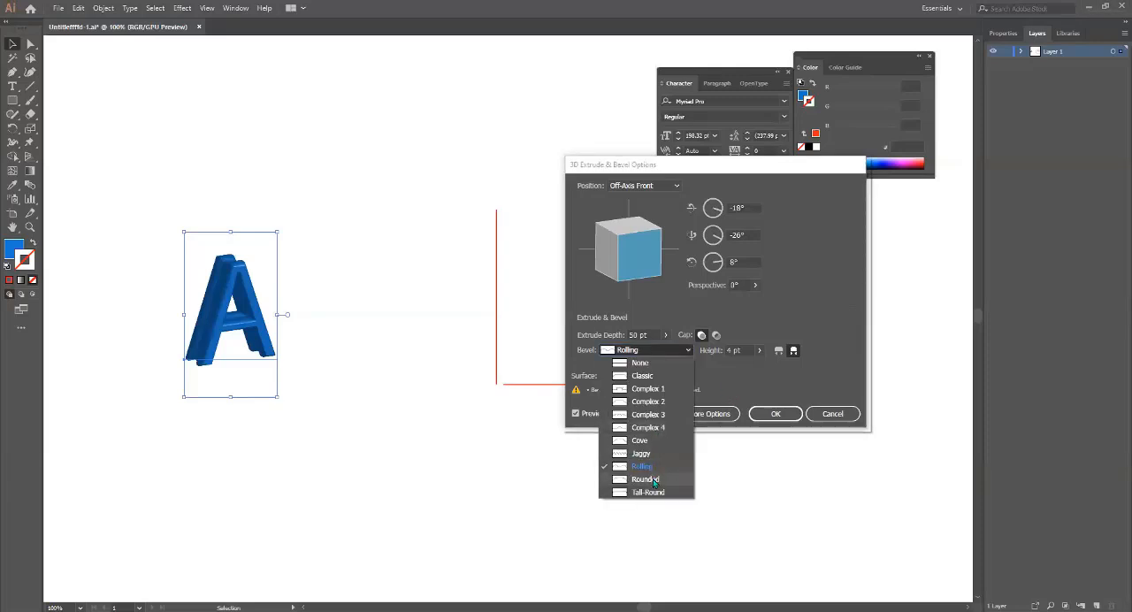
{"action": "left_click", "coordinate": [655, 482]}
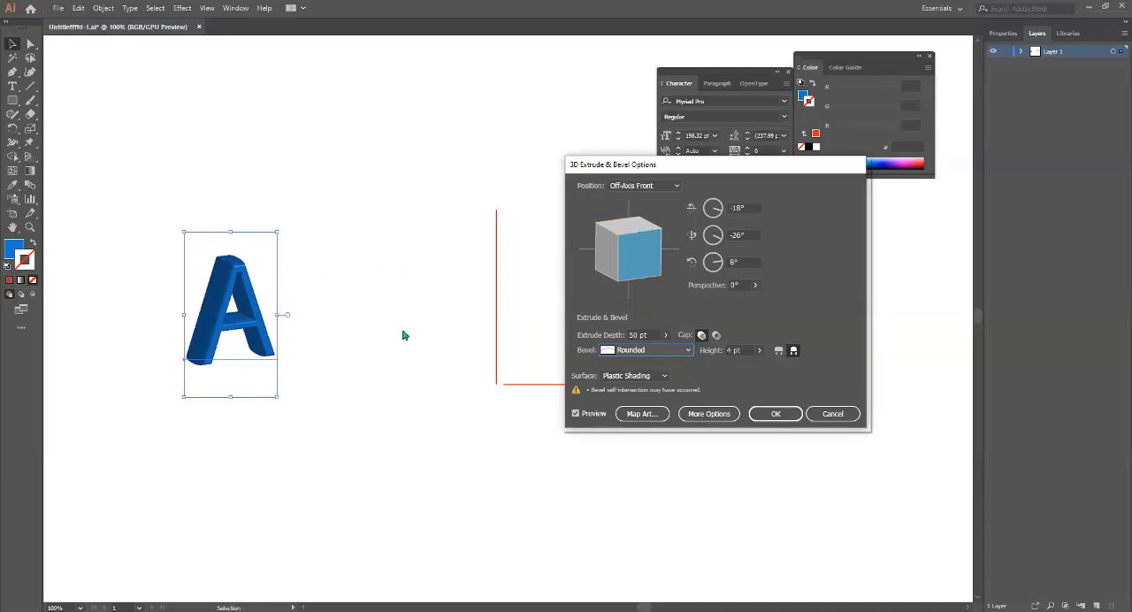
Try the Off-Axis Back and Off-Axis Left position presets, and set the letter's position to Off-Axis Right.
{"action": "left_click", "coordinate": [669, 186]}
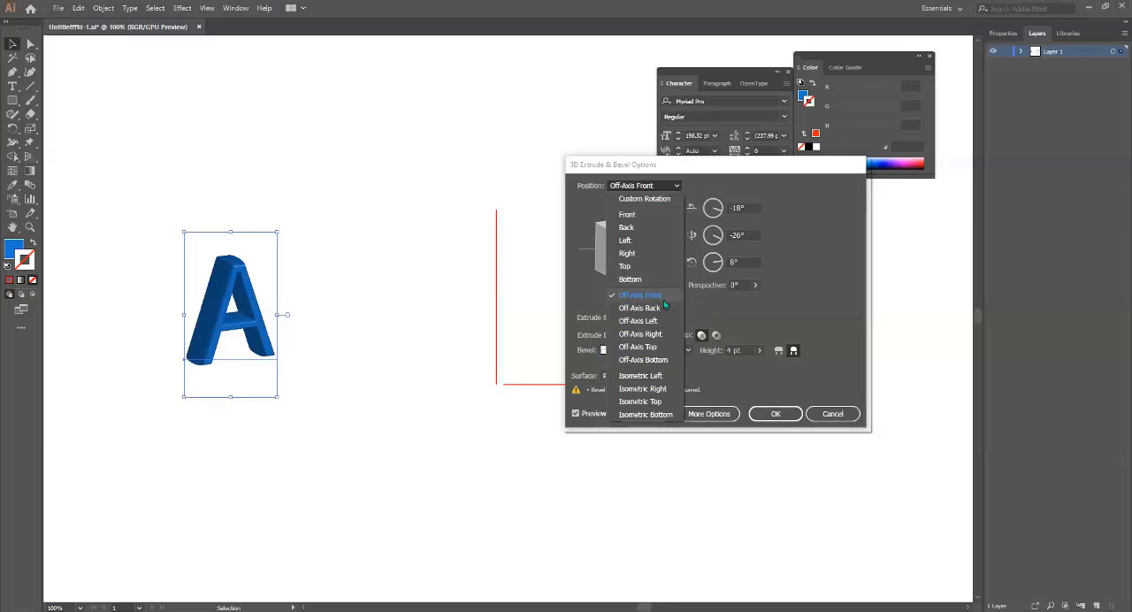
{"action": "left_click", "coordinate": [629, 309]}
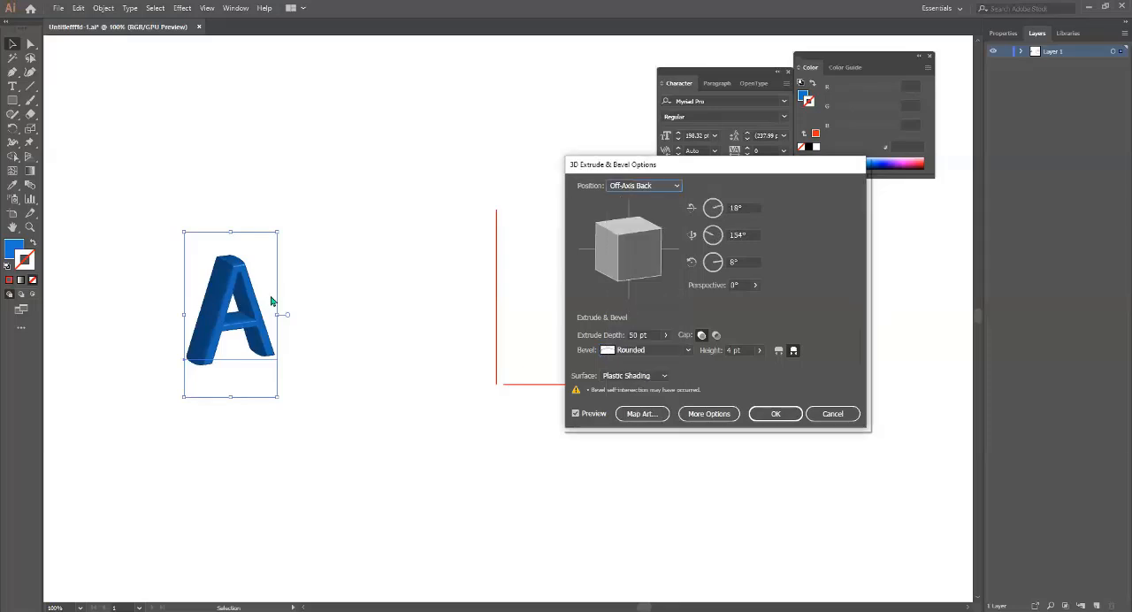
{"action": "left_click", "coordinate": [645, 186]}
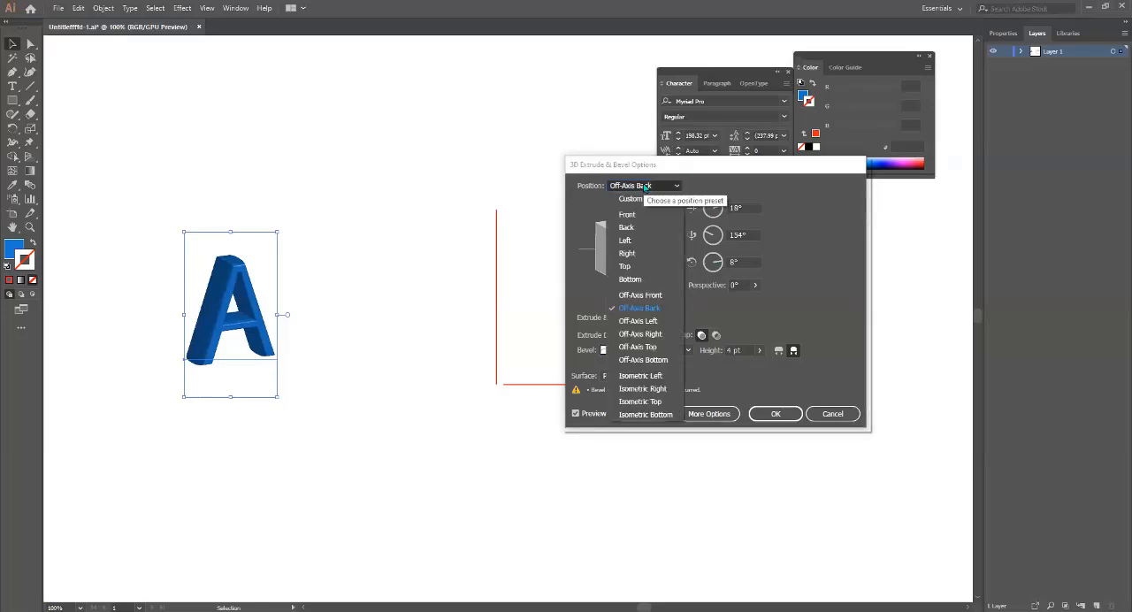
{"action": "left_click", "coordinate": [653, 323]}
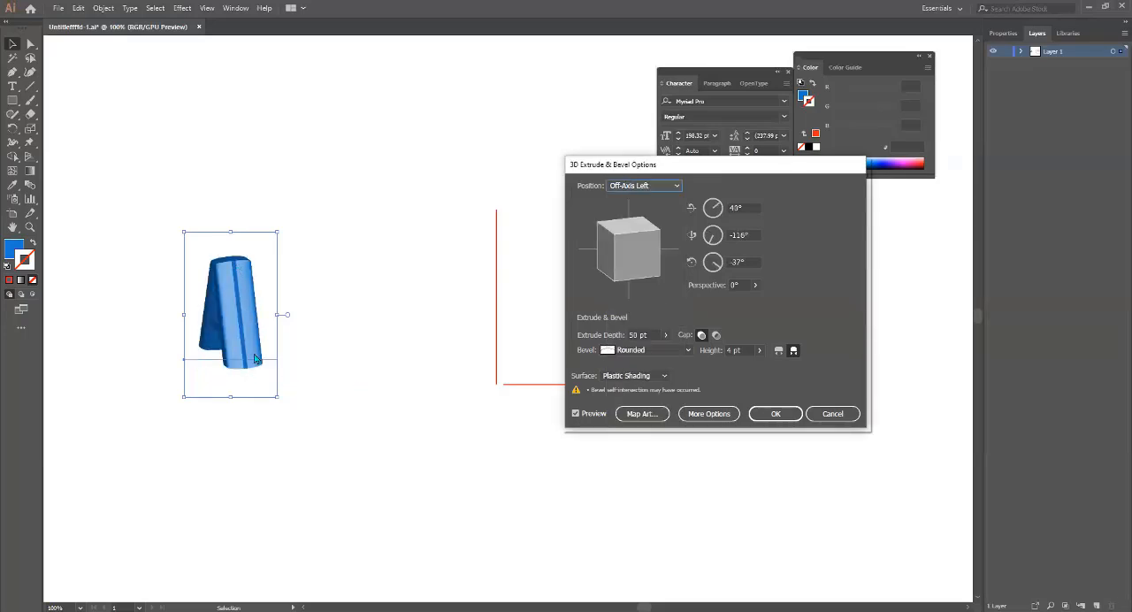
{"action": "left_click", "coordinate": [641, 186]}
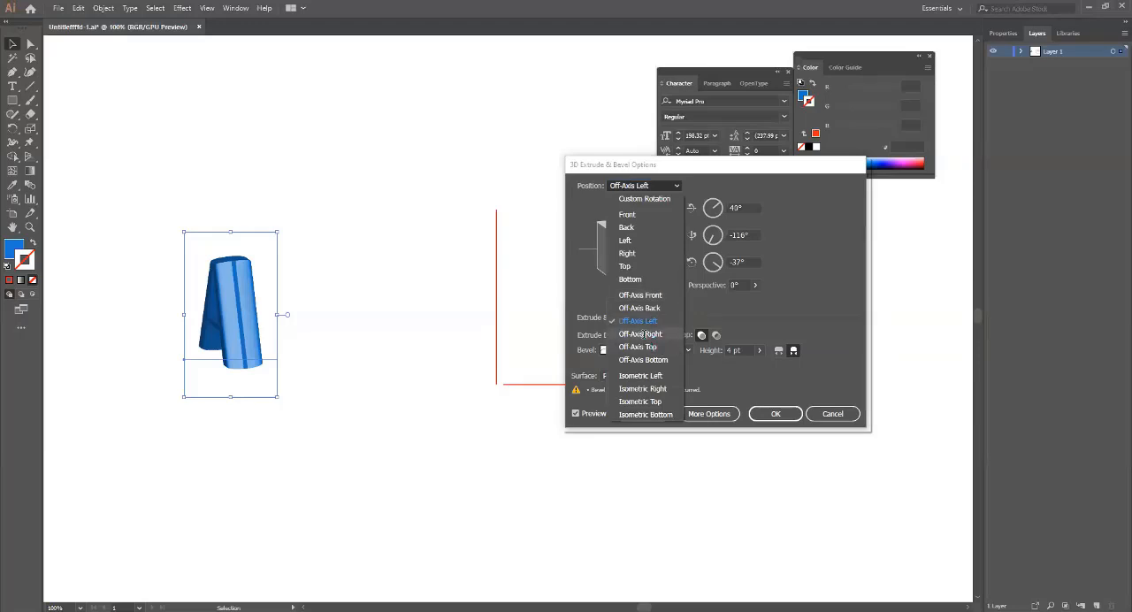
{"action": "left_click", "coordinate": [640, 335]}
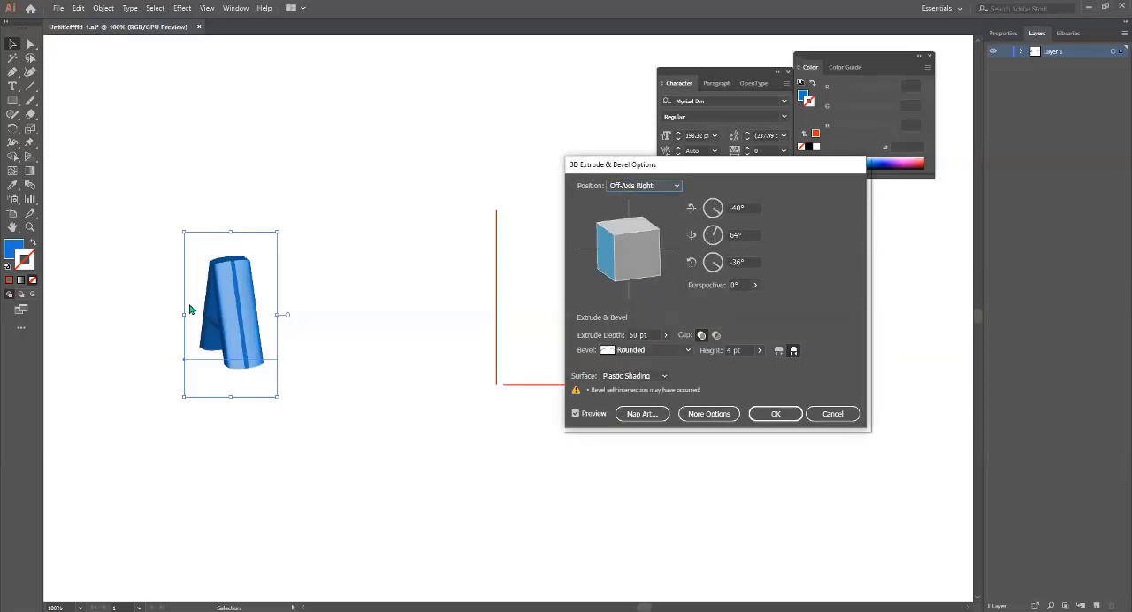
Try the Off-Axis Top and Off-Axis Bottom position presets, and set the letter's position to Off-Axis Front.
{"action": "left_click", "coordinate": [659, 187]}
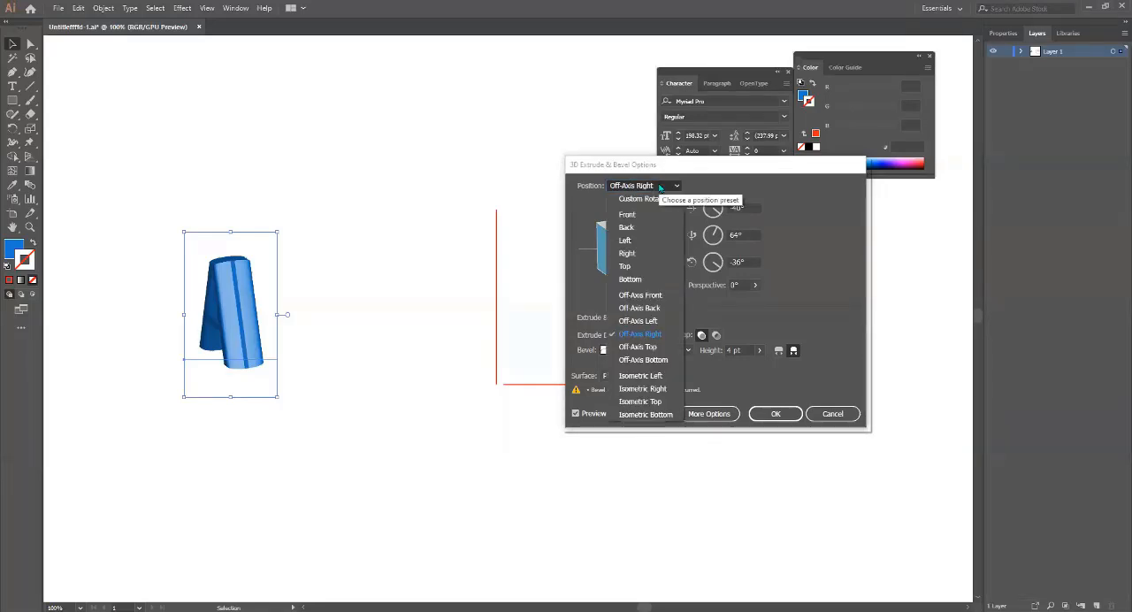
{"action": "left_click", "coordinate": [638, 346]}
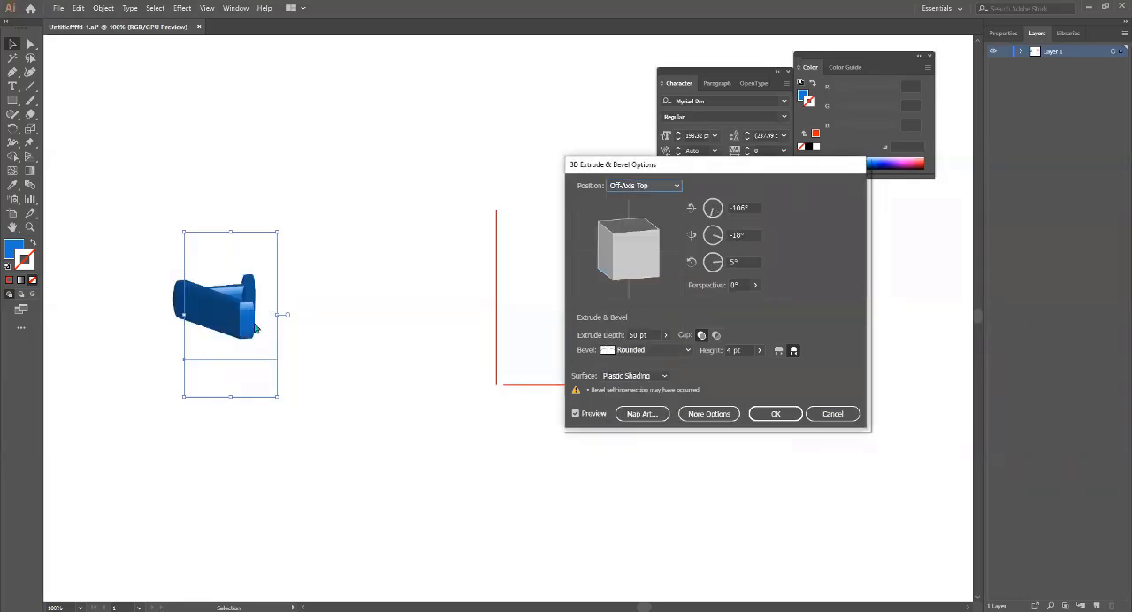
{"action": "left_click", "coordinate": [650, 185]}
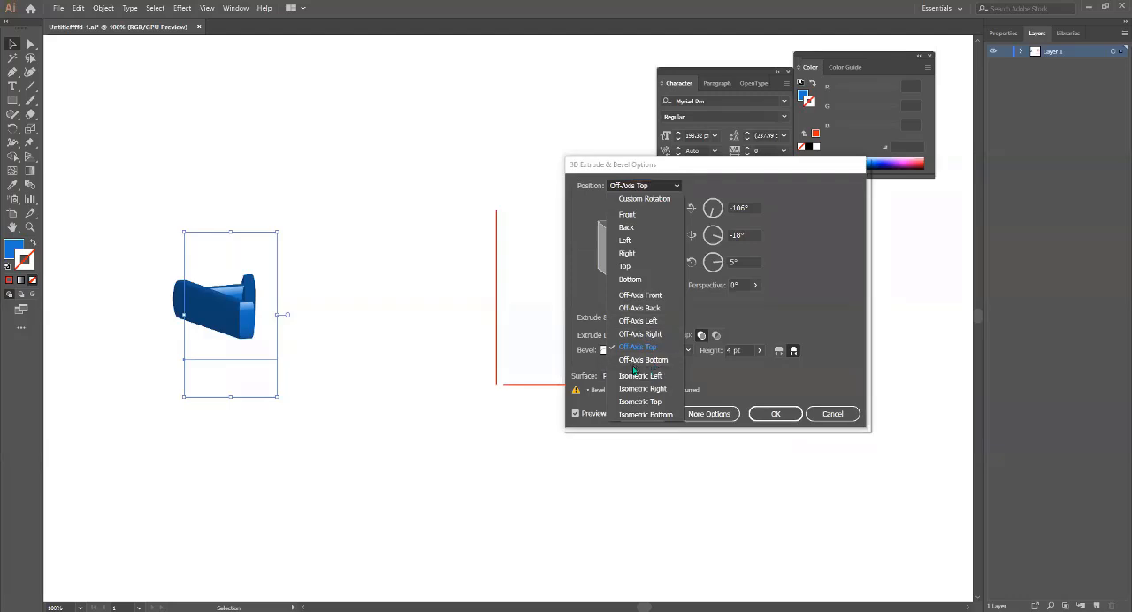
{"action": "left_click", "coordinate": [659, 363]}
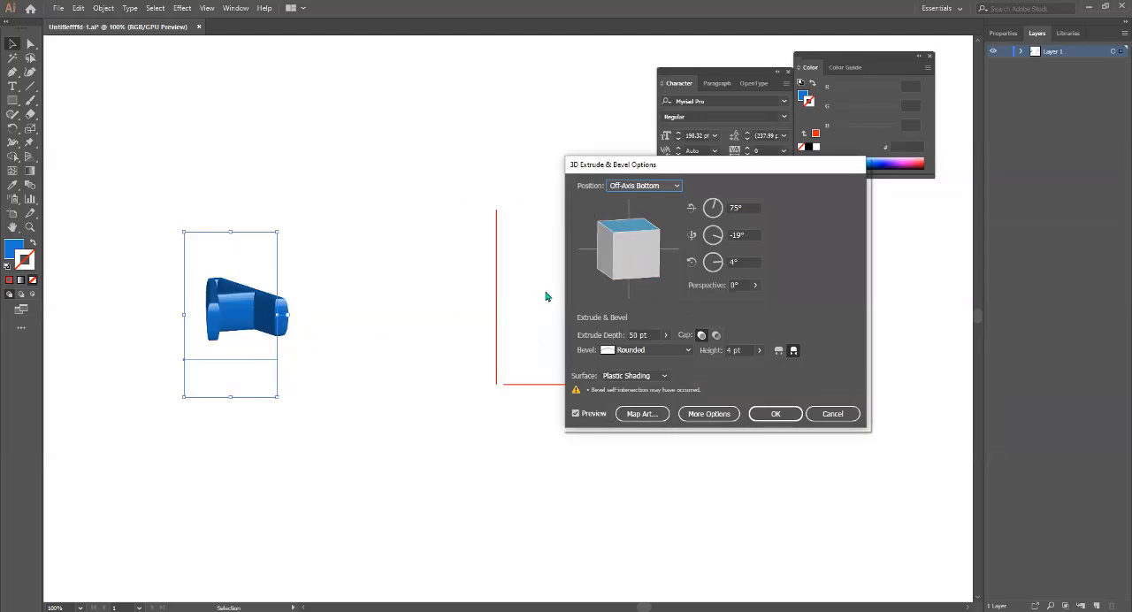
{"action": "left_click", "coordinate": [671, 186]}
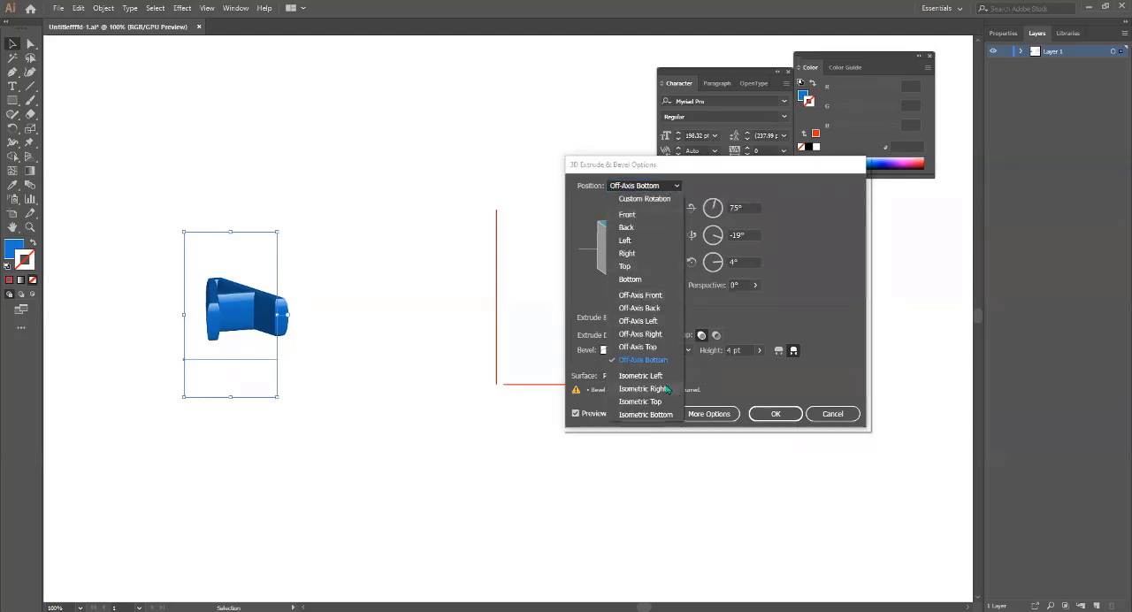
{"action": "left_click", "coordinate": [642, 301]}
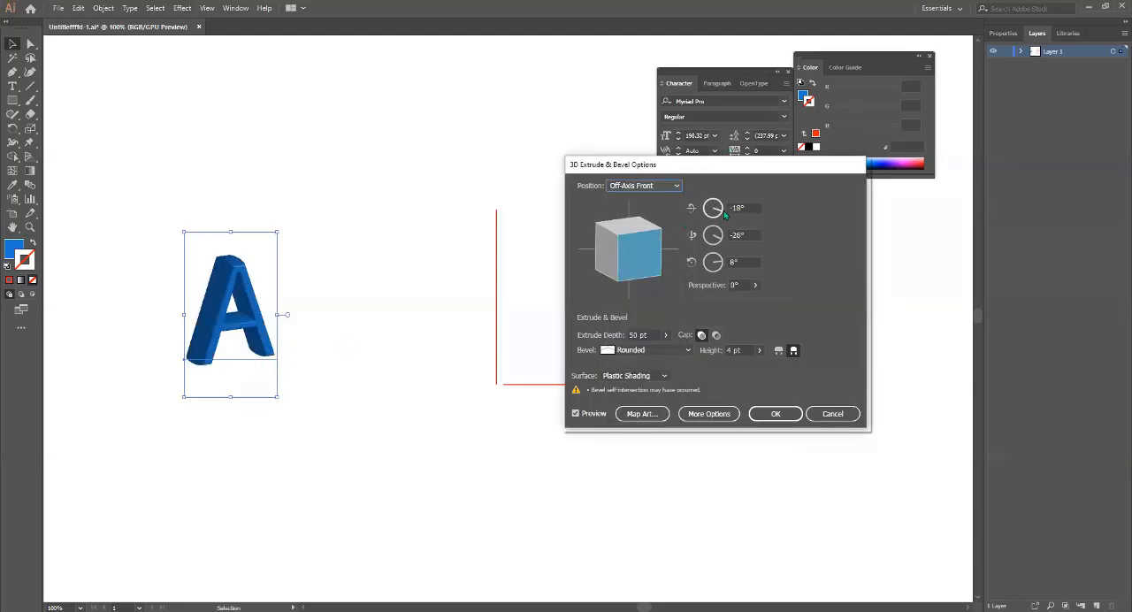
Rotate the letter to -19°, -45° and 33° about its three axes, and turn it freely to about -11°, -2° and -9°.
{"action": "mouse_move", "coordinate": [721, 211]}
{"action": "left_mouse_down"}
{"action": "mouse_move", "coordinate": [707, 210]}
{"action": "mouse_move", "coordinate": [708, 223]}
{"action": "mouse_move", "coordinate": [729, 218]}
{"action": "left_mouse_up"}
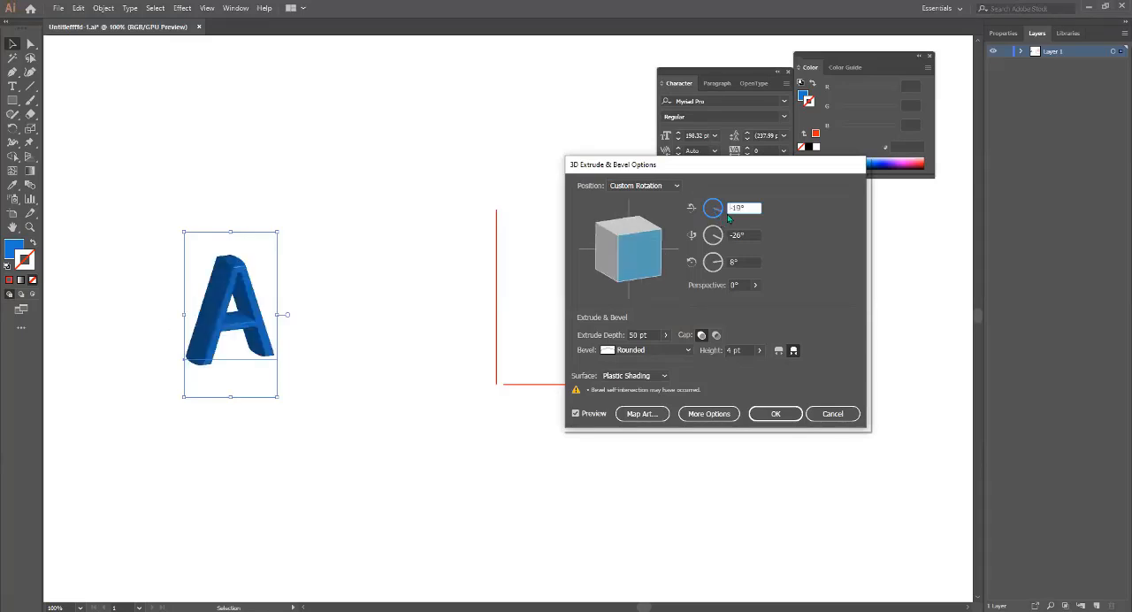
{"action": "left_click", "coordinate": [716, 239]}
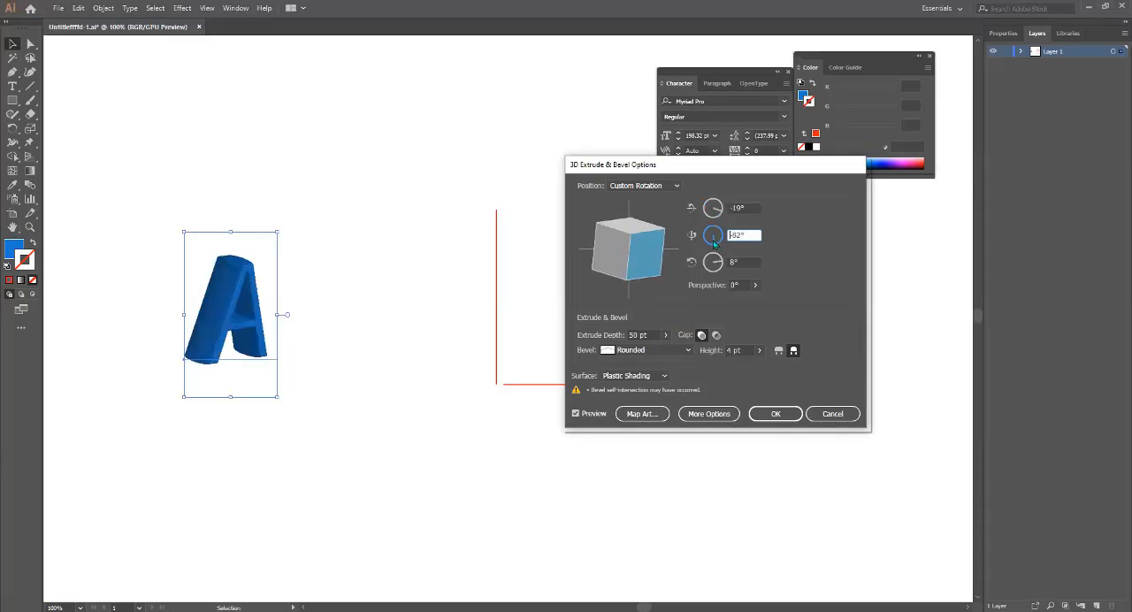
{"action": "mouse_move", "coordinate": [714, 241]}
{"action": "left_mouse_down"}
{"action": "mouse_move", "coordinate": [716, 272]}
{"action": "mouse_move", "coordinate": [723, 256]}
{"action": "left_mouse_up"}
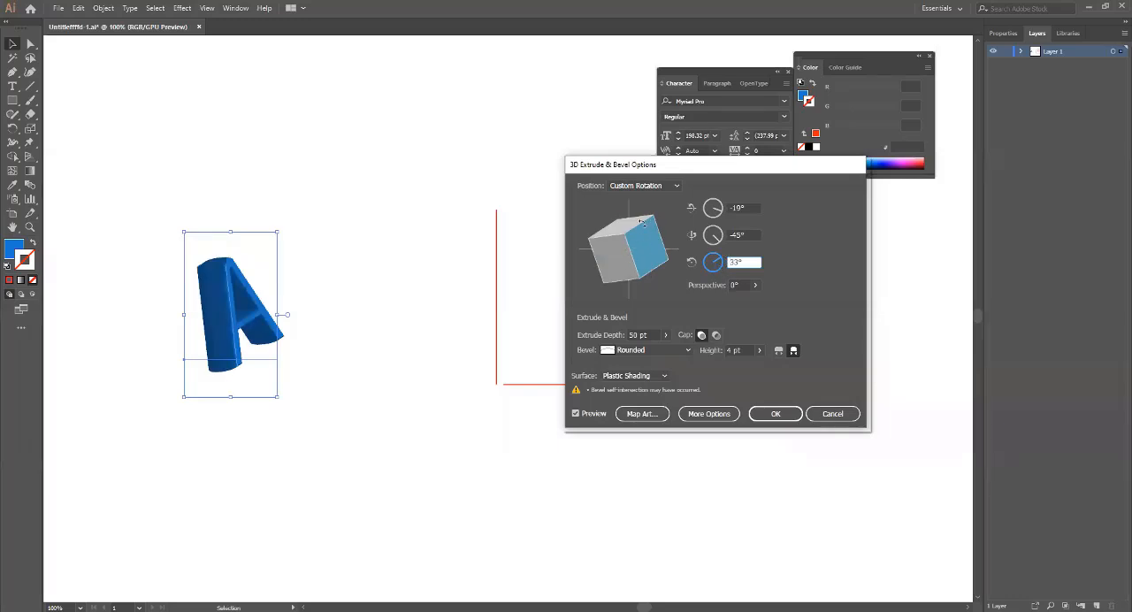
{"action": "left_click_drag", "start_coordinate": [628, 228], "coordinate": [614, 250]}
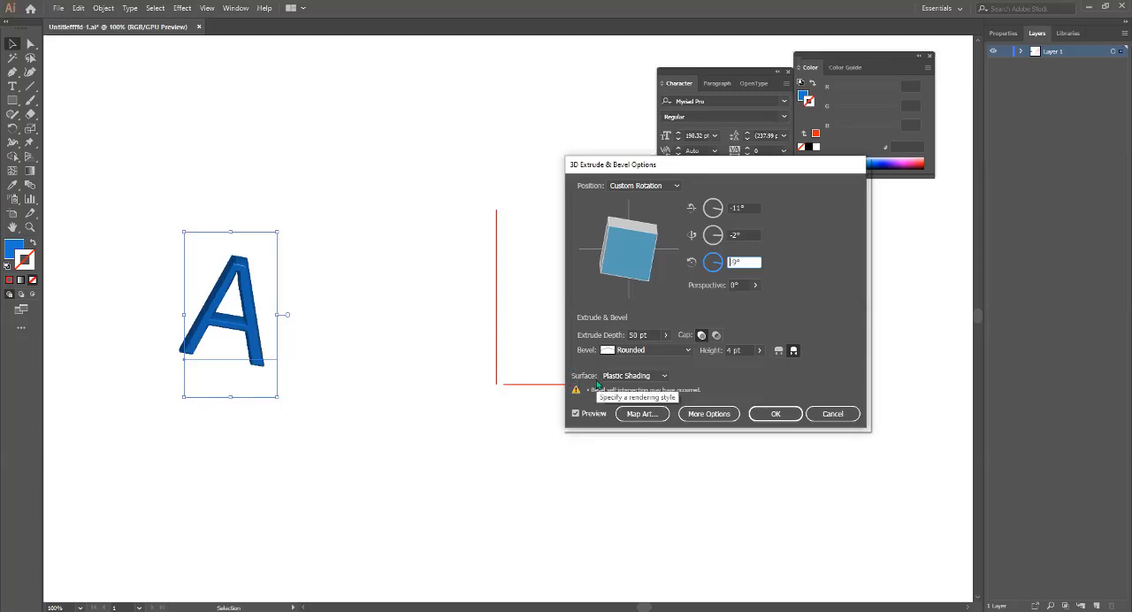
Set the surface to Diffuse Shading and freely rotate the letter A to about -17°, -35° and 10°.
{"action": "left_click", "coordinate": [646, 379]}
{"action": "left_click", "coordinate": [647, 379]}
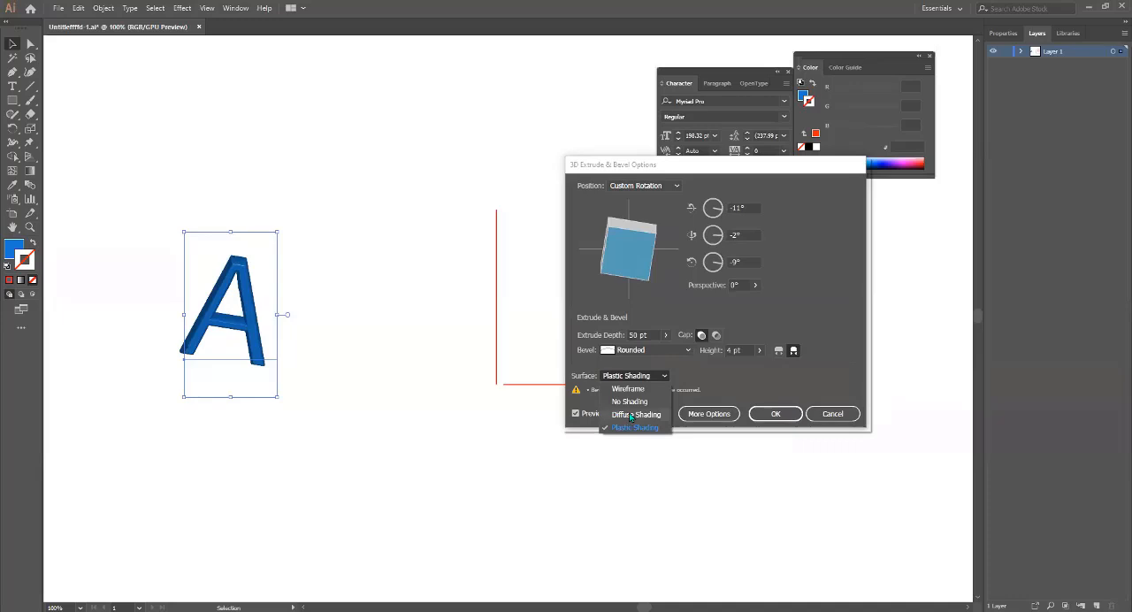
{"action": "left_click", "coordinate": [631, 415]}
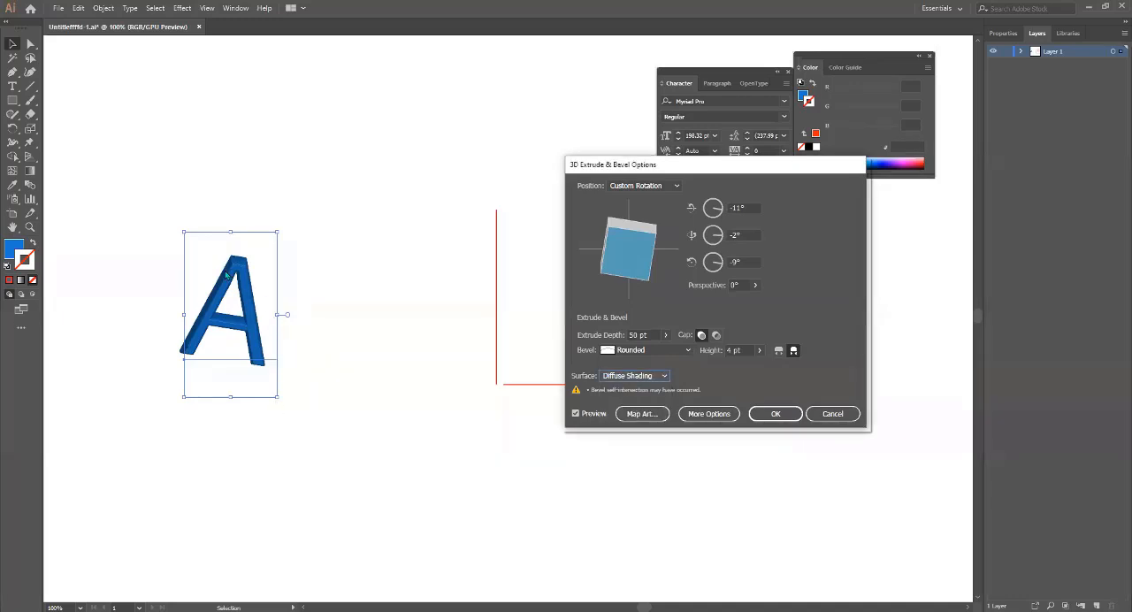
{"action": "mouse_move", "coordinate": [615, 255]}
{"action": "left_mouse_down"}
{"action": "mouse_move", "coordinate": [620, 239]}
{"action": "mouse_move", "coordinate": [600, 239]}
{"action": "mouse_move", "coordinate": [617, 228]}
{"action": "mouse_move", "coordinate": [617, 275]}
{"action": "left_mouse_up"}
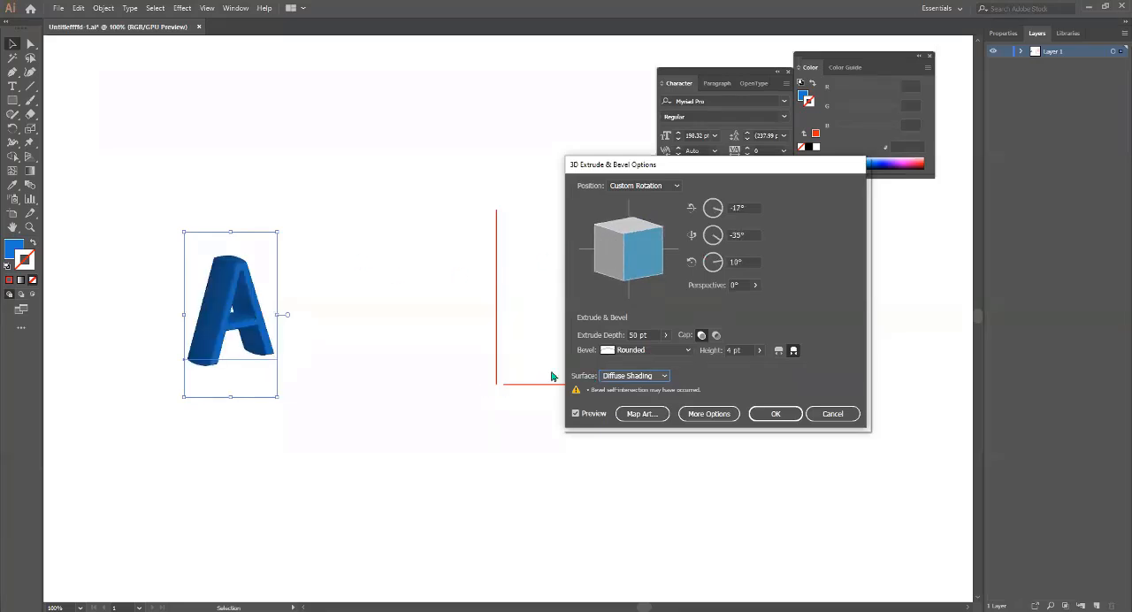
Compare the Plastic Shading and Wireframe surfaces on the letter A, and set the surface to Plastic Shading.
{"action": "left_click", "coordinate": [634, 375]}
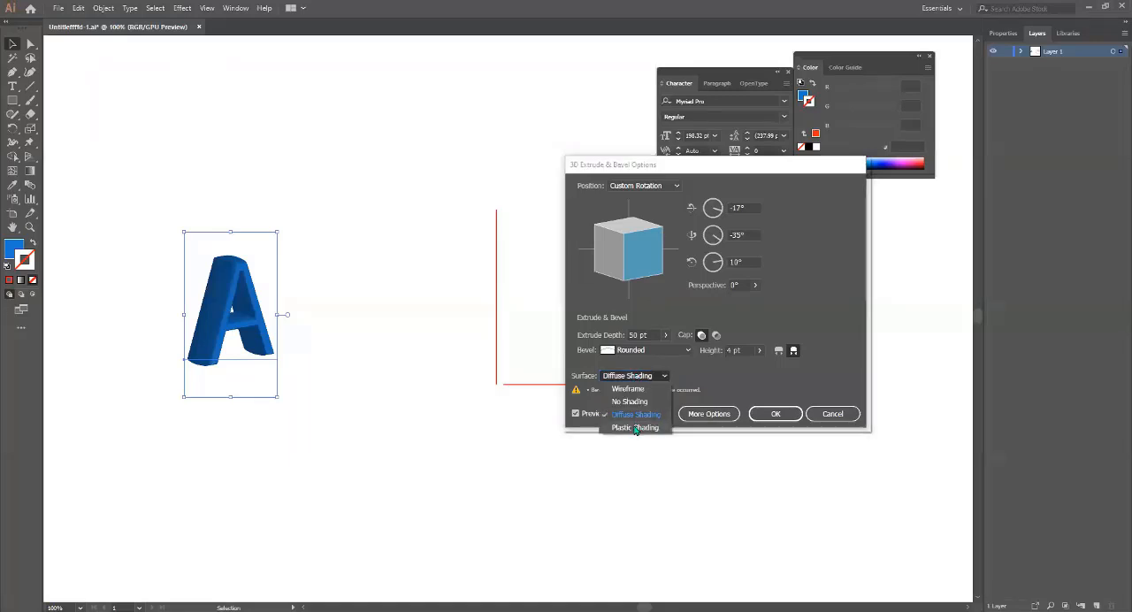
{"action": "left_click", "coordinate": [635, 427]}
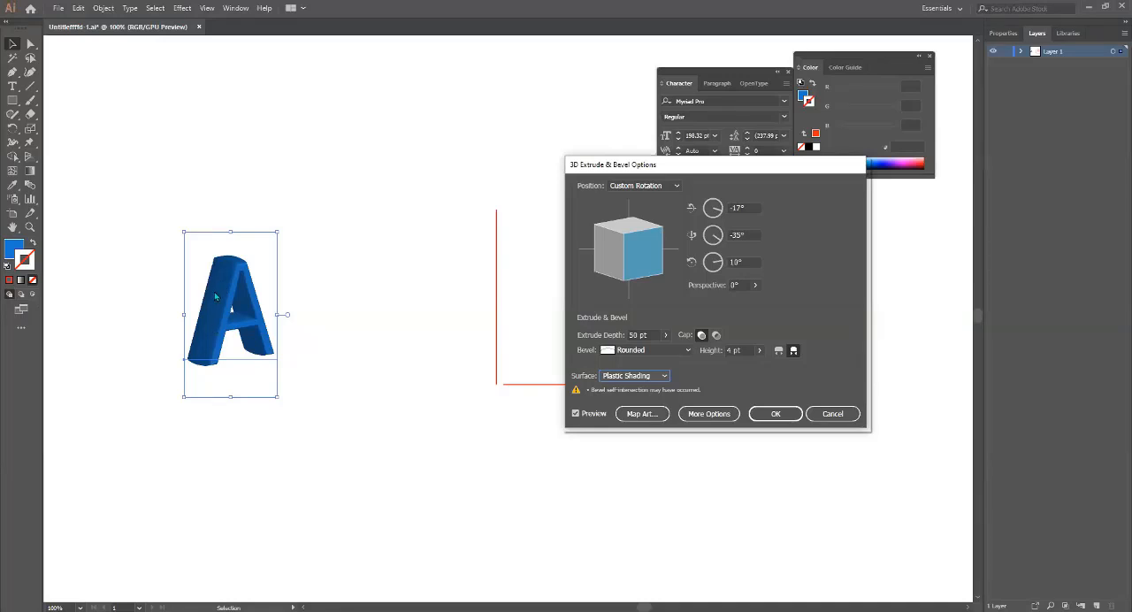
{"action": "left_click", "coordinate": [654, 375]}
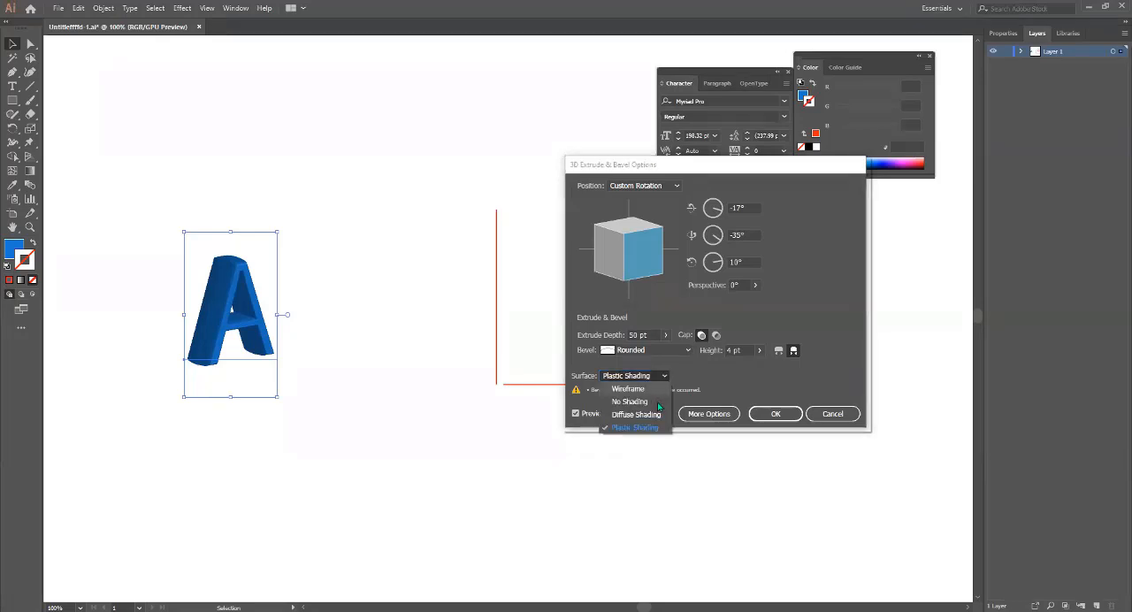
{"action": "left_click", "coordinate": [634, 390]}
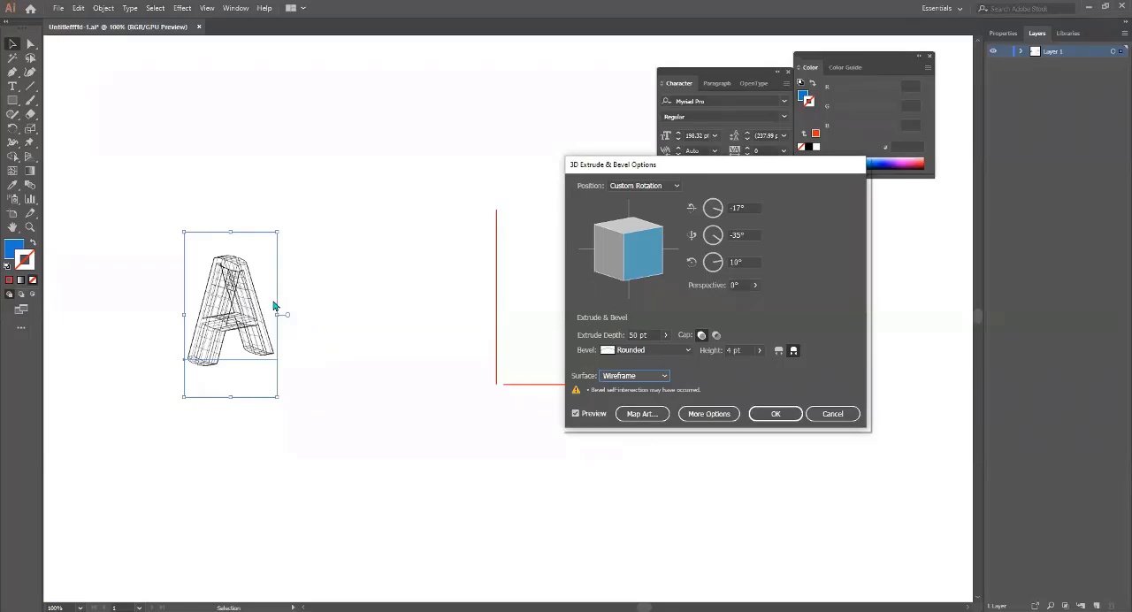
{"action": "left_click", "coordinate": [634, 378]}
{"action": "left_click", "coordinate": [639, 425]}
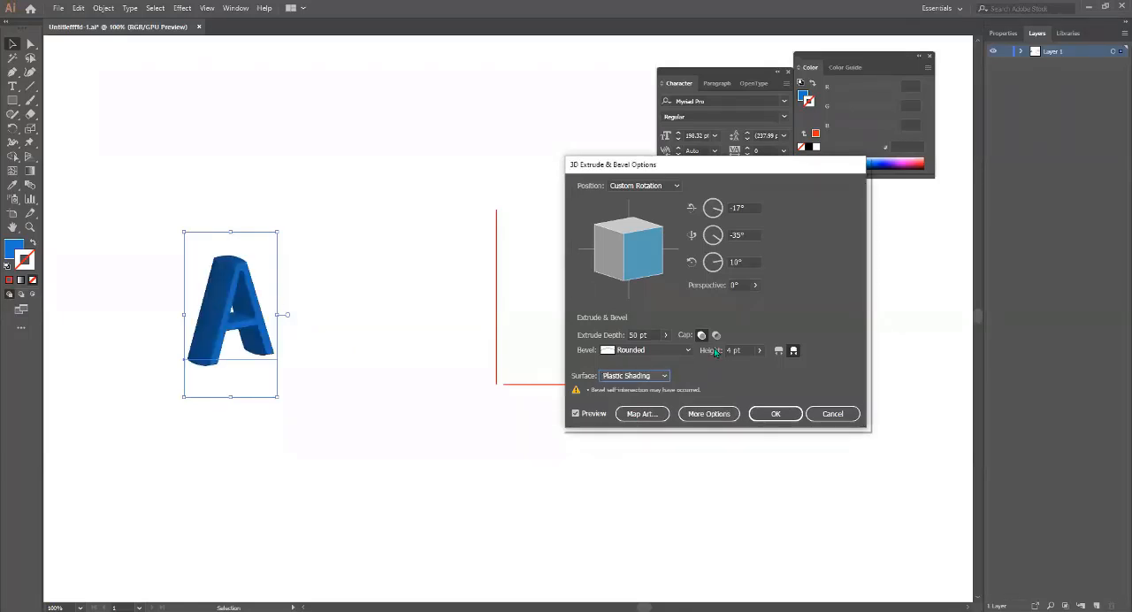
Expand the surface lighting options, try a light intensity of 33%, and return it to 100%.
{"action": "left_click", "coordinate": [709, 413]}
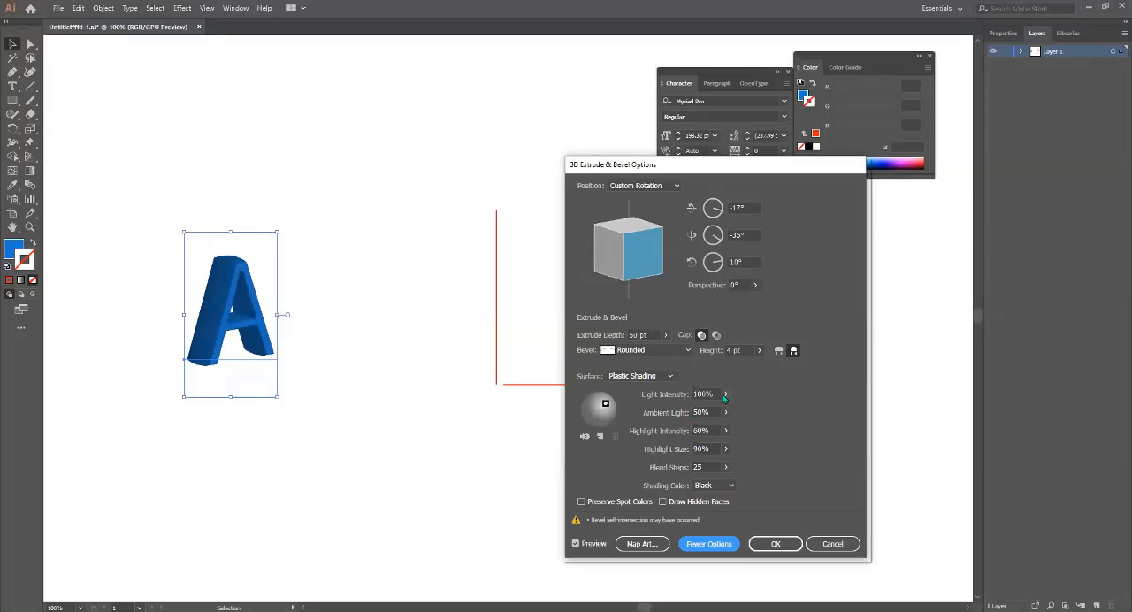
{"action": "left_click", "coordinate": [725, 395]}
{"action": "left_click", "coordinate": [725, 412]}
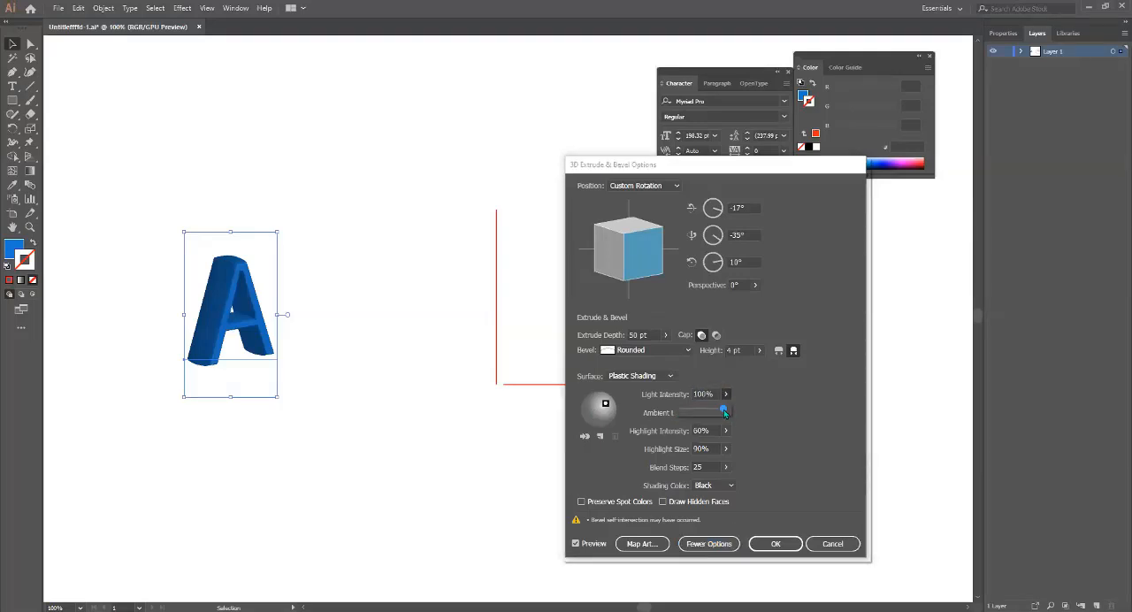
{"action": "left_click_drag", "start_coordinate": [725, 412], "coordinate": [694, 413]}
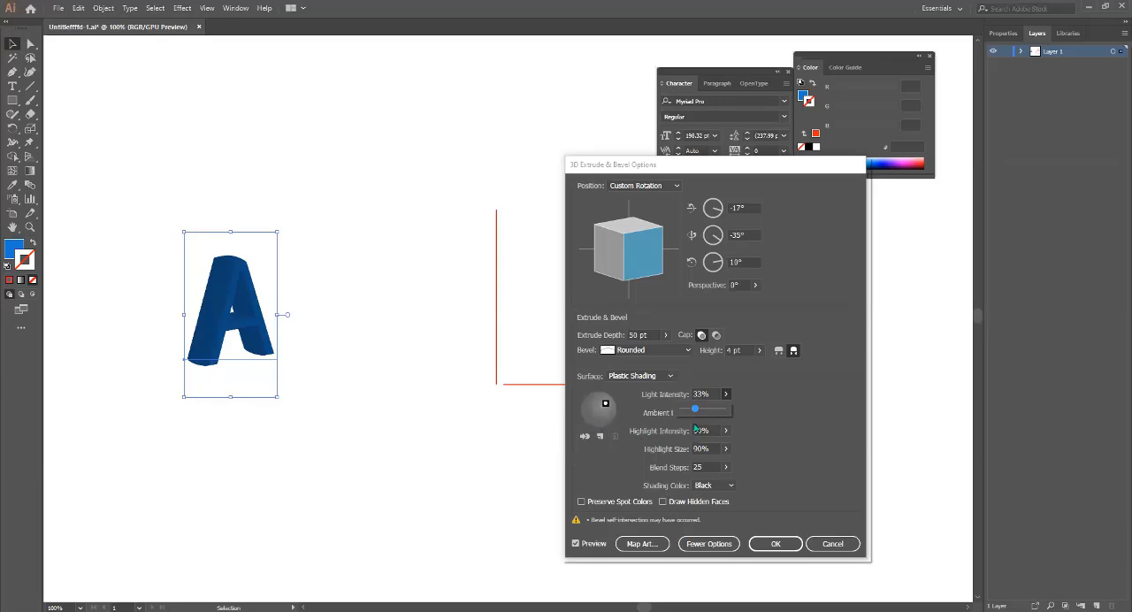
{"action": "left_click_drag", "start_coordinate": [695, 409], "coordinate": [729, 411]}
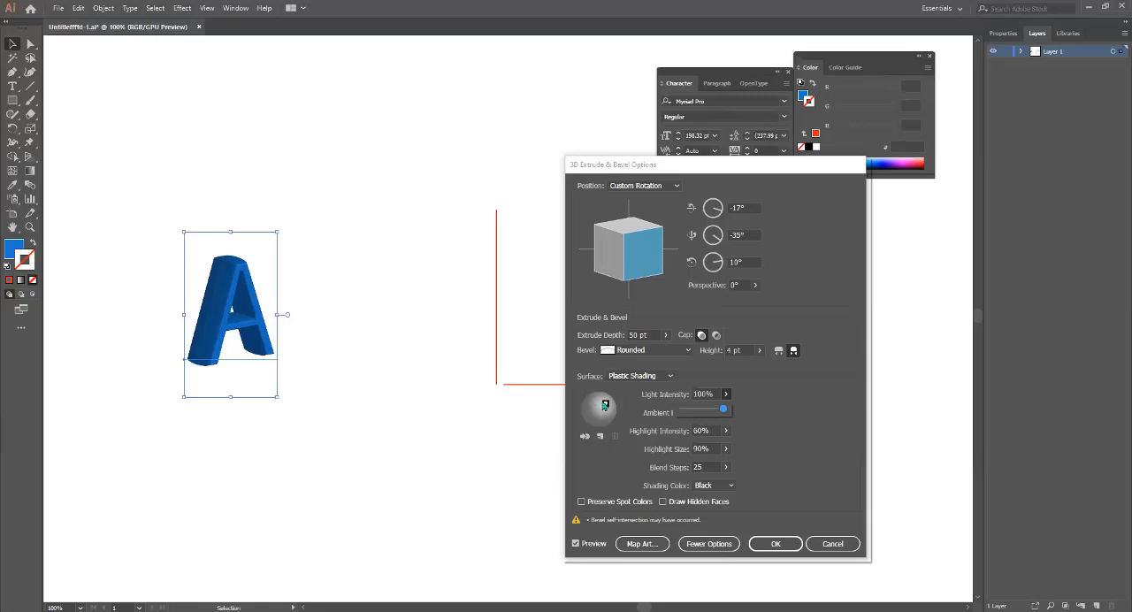
Try the ambient light at 90% and 7%, and set it to 54%.
{"action": "left_click", "coordinate": [791, 432]}
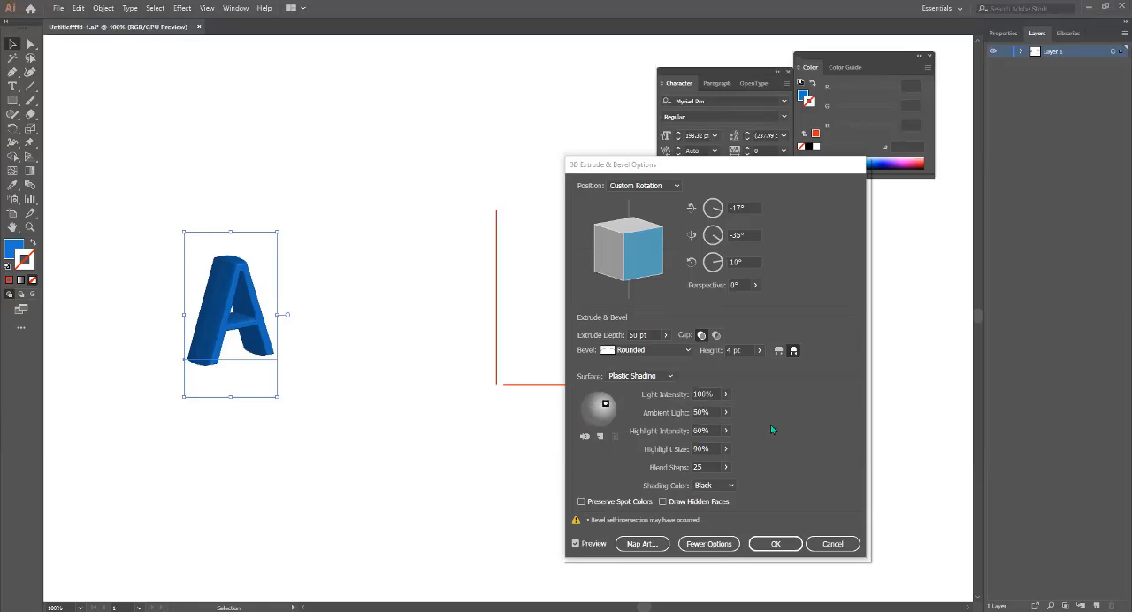
{"action": "left_click", "coordinate": [725, 415]}
{"action": "left_click", "coordinate": [722, 429]}
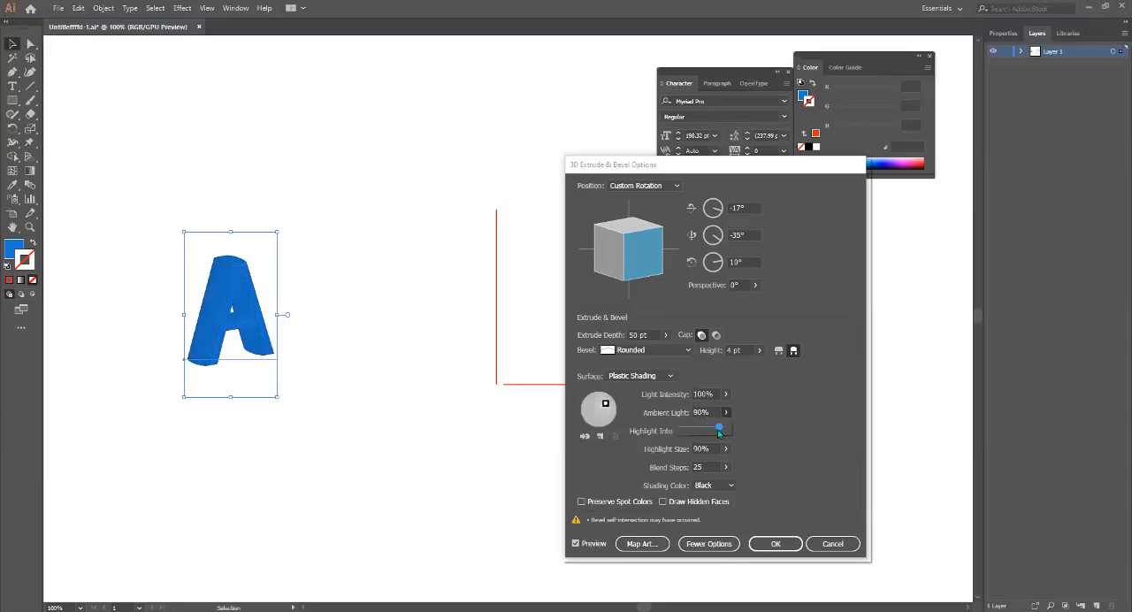
{"action": "left_click_drag", "start_coordinate": [721, 430], "coordinate": [686, 428]}
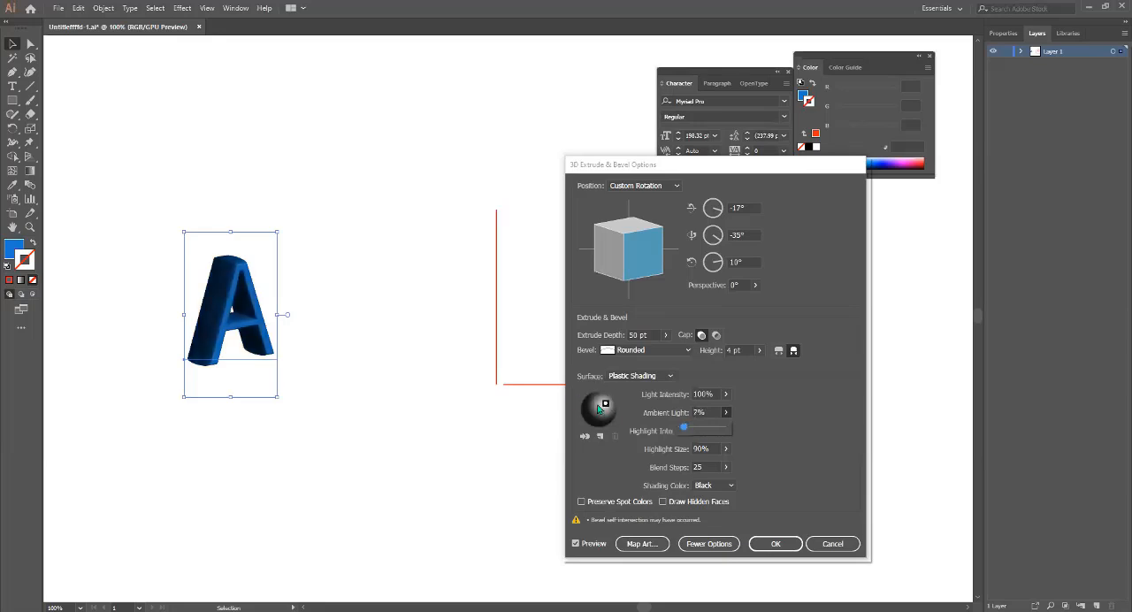
{"action": "mouse_move", "coordinate": [683, 430]}
{"action": "left_mouse_down"}
{"action": "mouse_move", "coordinate": [704, 436]}
{"action": "mouse_move", "coordinate": [698, 425]}
{"action": "left_mouse_up"}
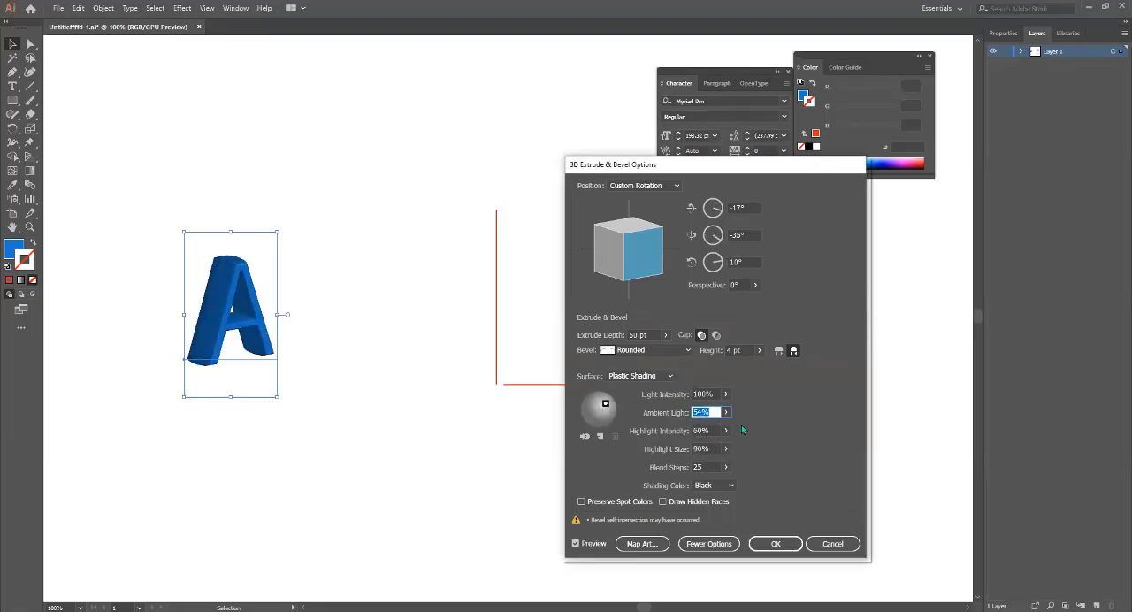
Set the highlight intensity to 7% and the blend steps to 64 for the plastic-shaded letter.
{"action": "left_click", "coordinate": [727, 431]}
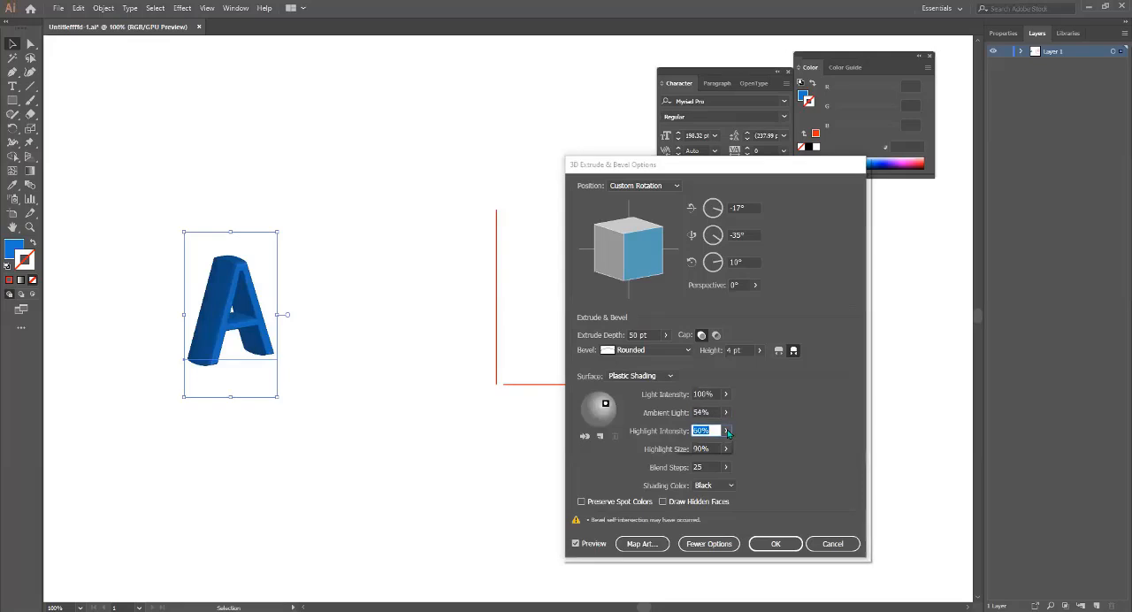
{"action": "mouse_move", "coordinate": [701, 449]}
{"action": "left_mouse_down"}
{"action": "mouse_move", "coordinate": [716, 446]}
{"action": "mouse_move", "coordinate": [689, 444]}
{"action": "left_mouse_up"}
{"action": "left_click", "coordinate": [726, 467]}
{"action": "left_click_drag", "start_coordinate": [709, 486], "coordinate": [692, 482]}
{"action": "left_click", "coordinate": [791, 428]}
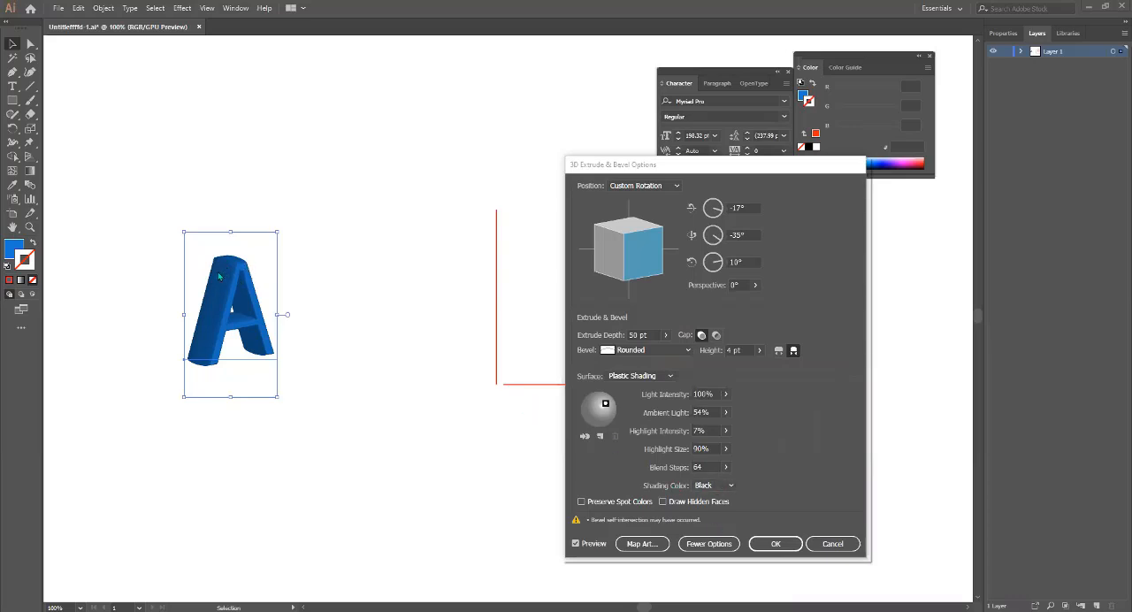
Try None as the shading color of the extruded letter A, and collapse and re-expand the lighting options.
{"action": "left_click", "coordinate": [727, 488]}
{"action": "left_click", "coordinate": [720, 499]}
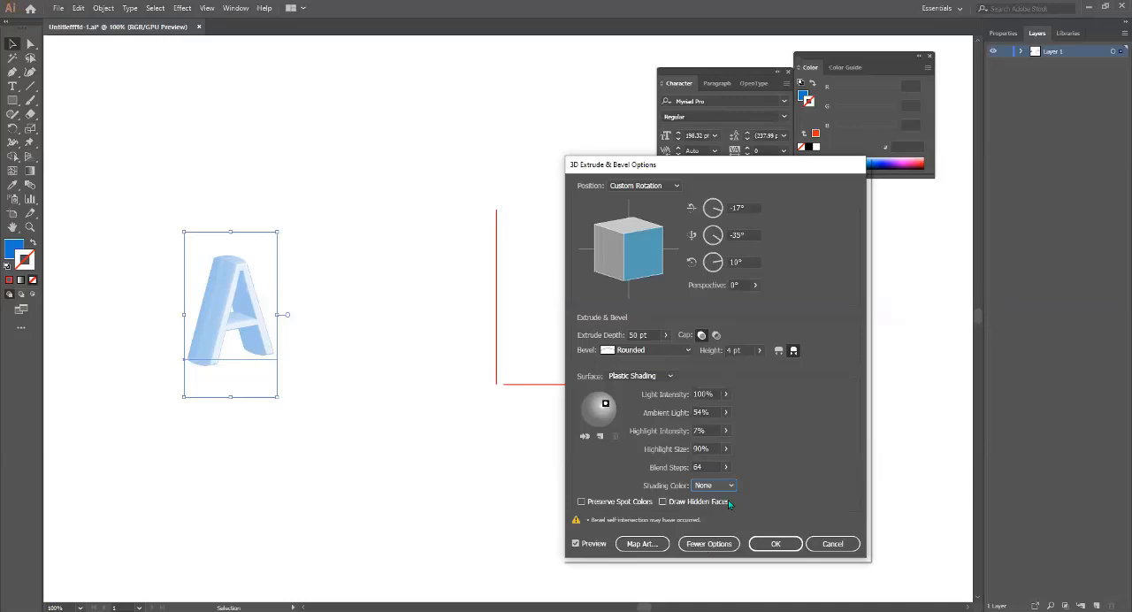
{"action": "left_click", "coordinate": [724, 542]}
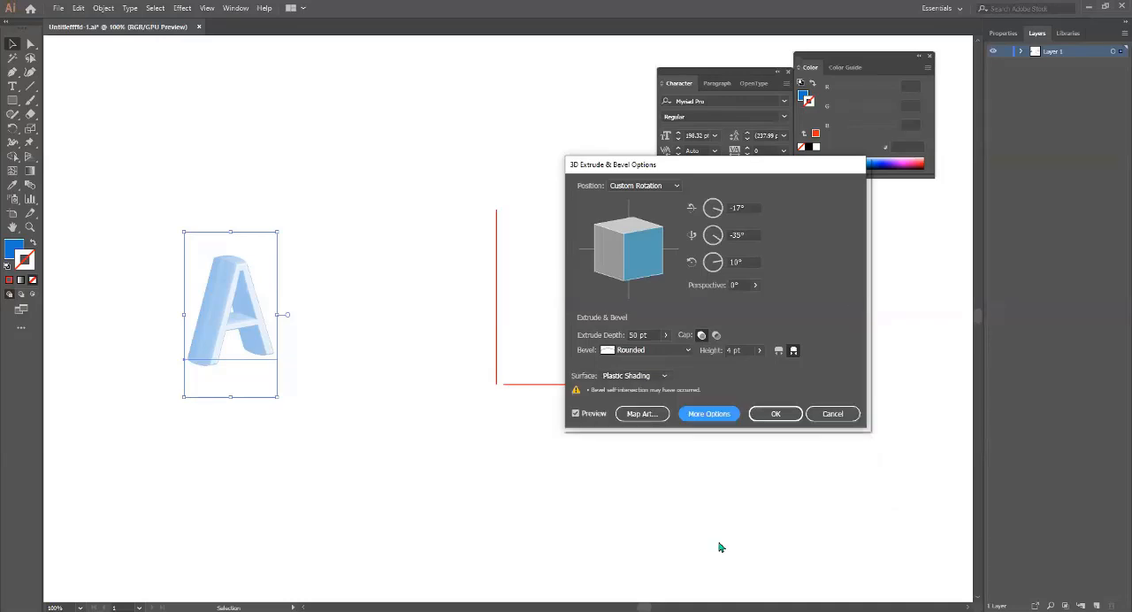
{"action": "left_click", "coordinate": [704, 414]}
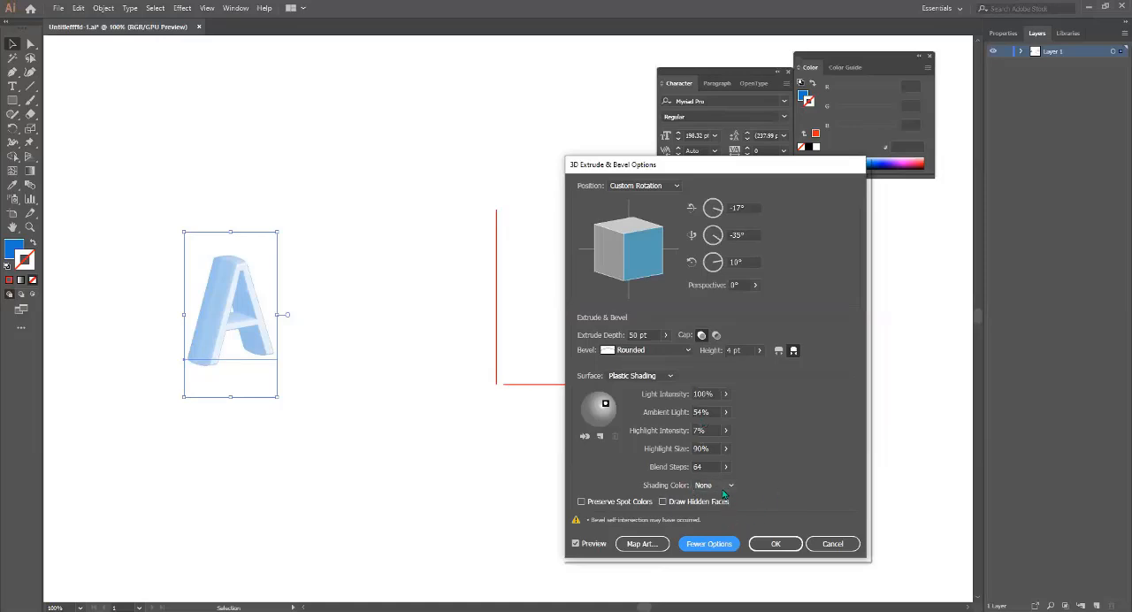
Set the extruded letter A's shading color to a custom yellow, d2db1d.
{"action": "left_click", "coordinate": [730, 485]}
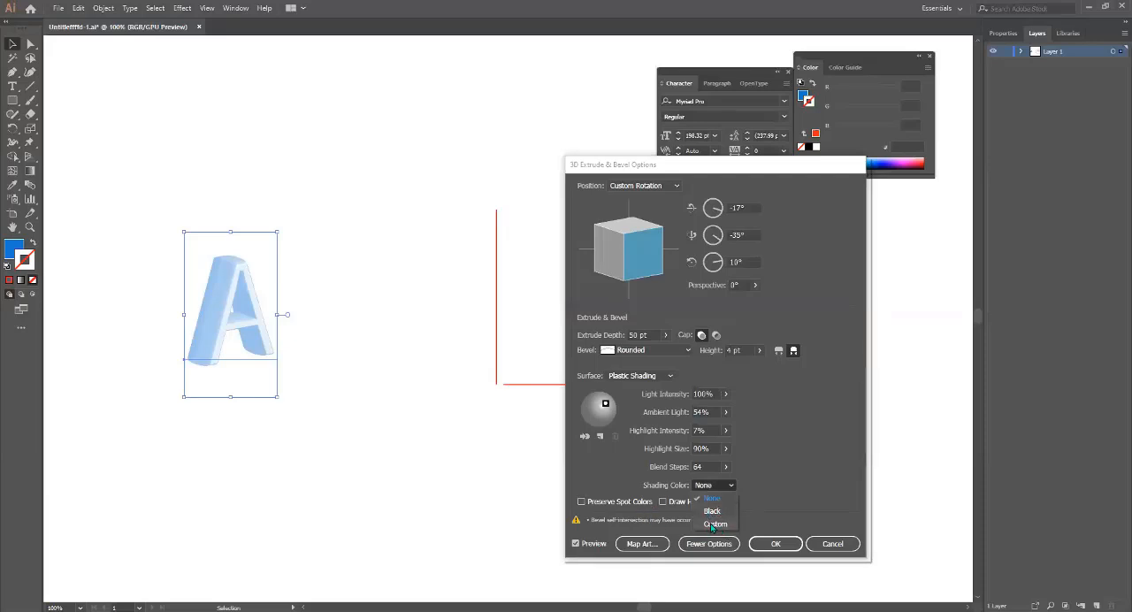
{"action": "left_click", "coordinate": [713, 524]}
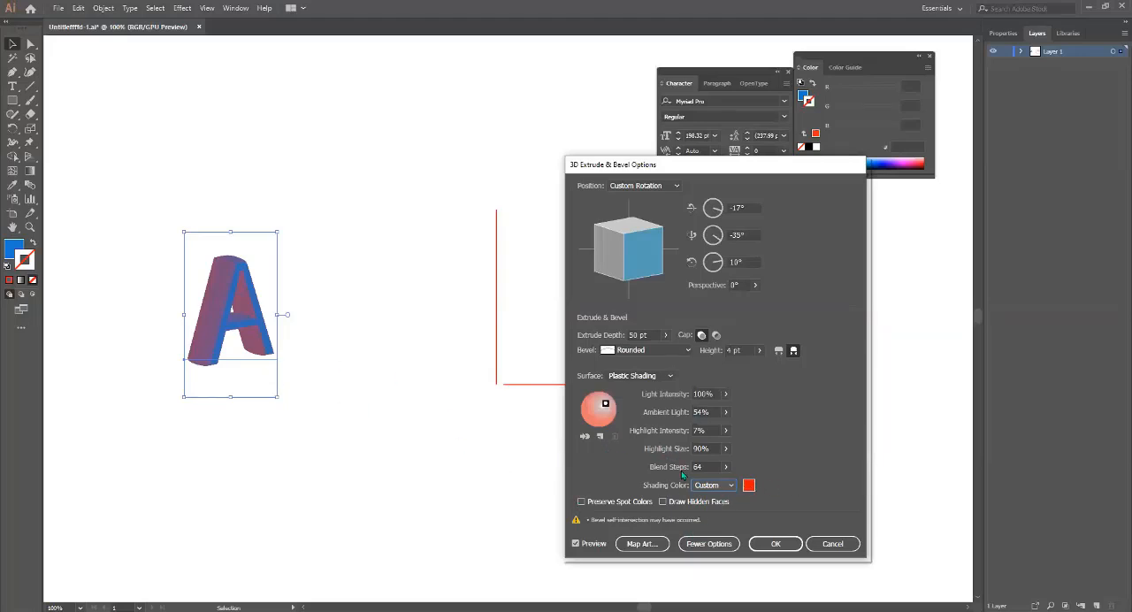
{"action": "left_click", "coordinate": [750, 484]}
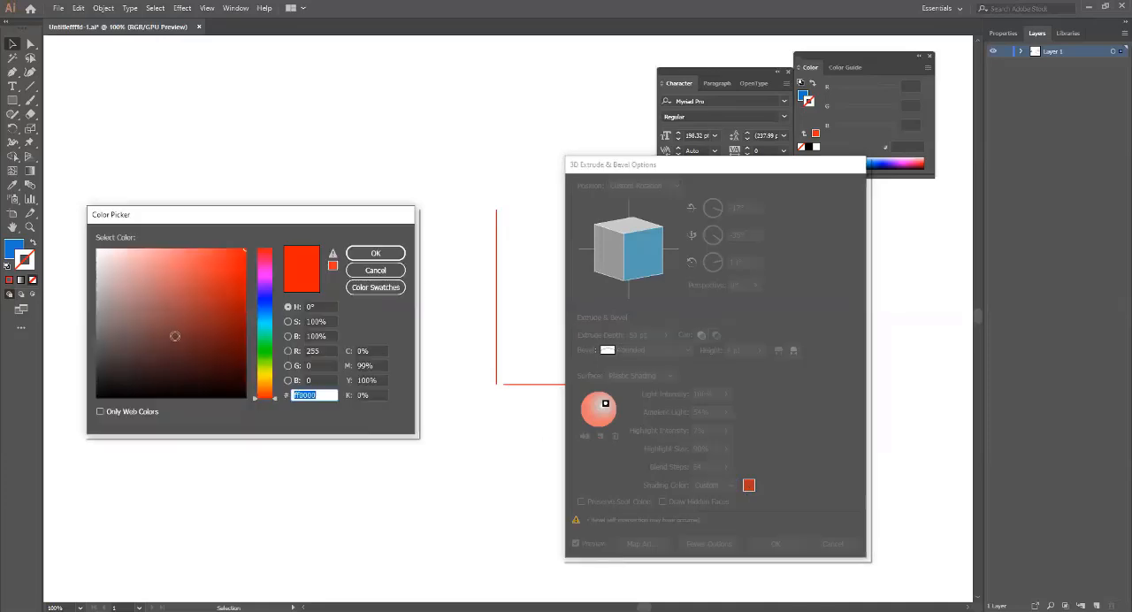
{"action": "left_click", "coordinate": [265, 362]}
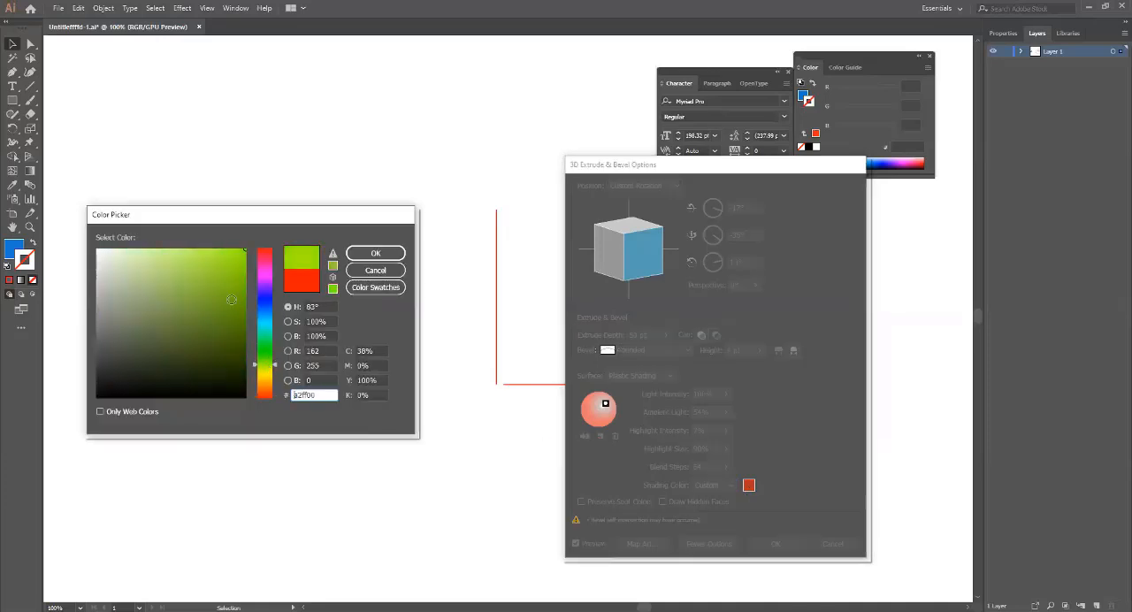
{"action": "left_click", "coordinate": [269, 374]}
{"action": "left_click", "coordinate": [225, 269]}
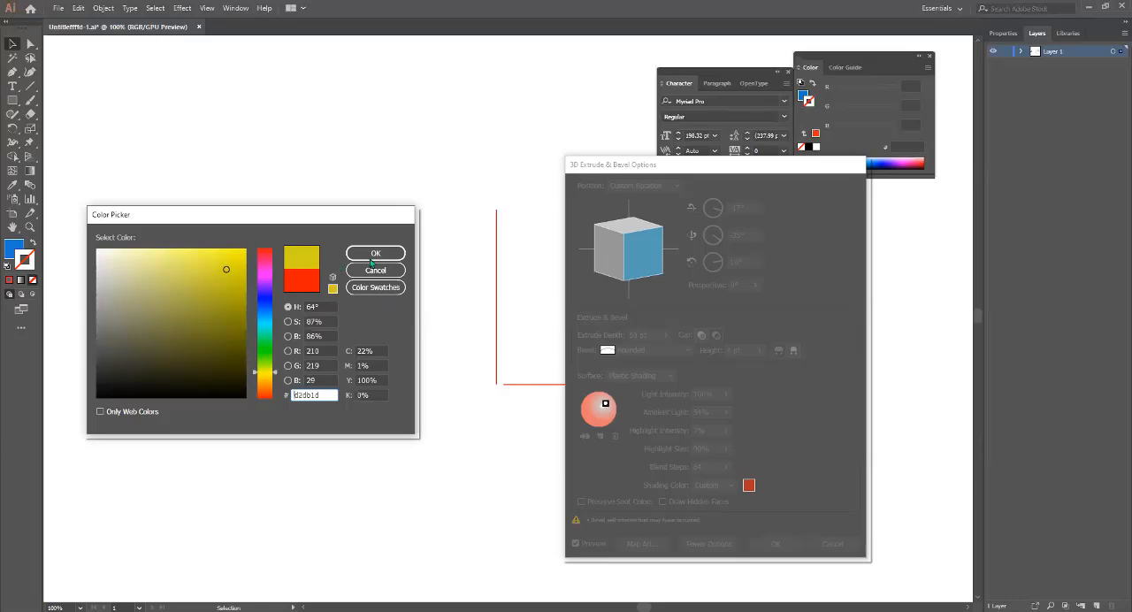
{"action": "key", "text": "Return"}
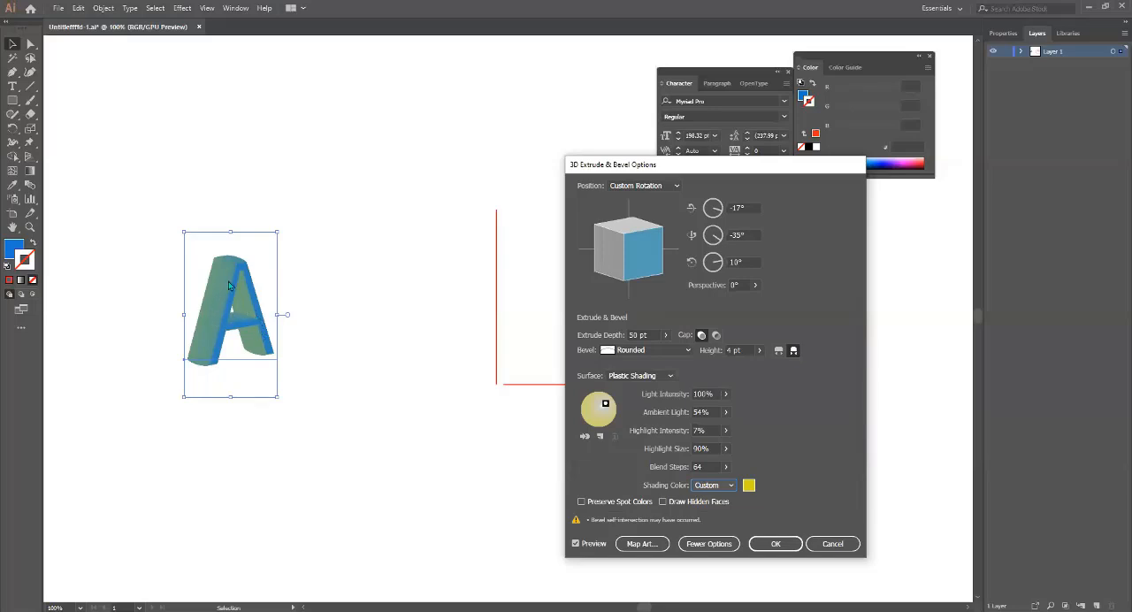
Lower the blend steps, set ambient light to 28% and highlight size to 49%, and apply the effect to the letter A.
{"action": "left_click", "coordinate": [726, 467]}
{"action": "left_click_drag", "start_coordinate": [696, 485], "coordinate": [672, 482]}
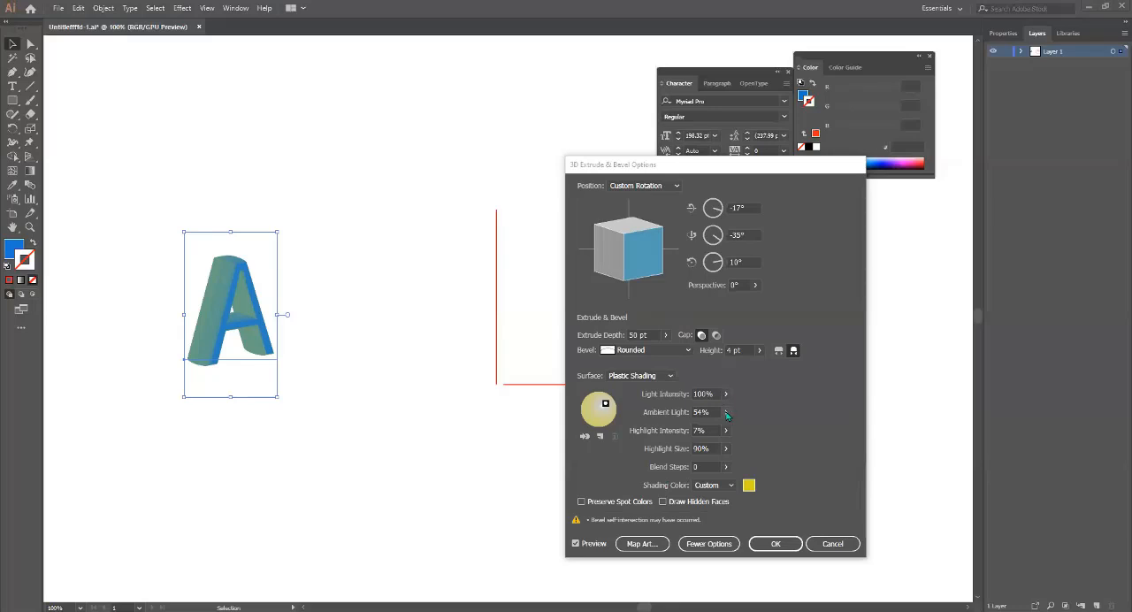
{"action": "left_click_drag", "start_coordinate": [727, 415], "coordinate": [686, 429]}
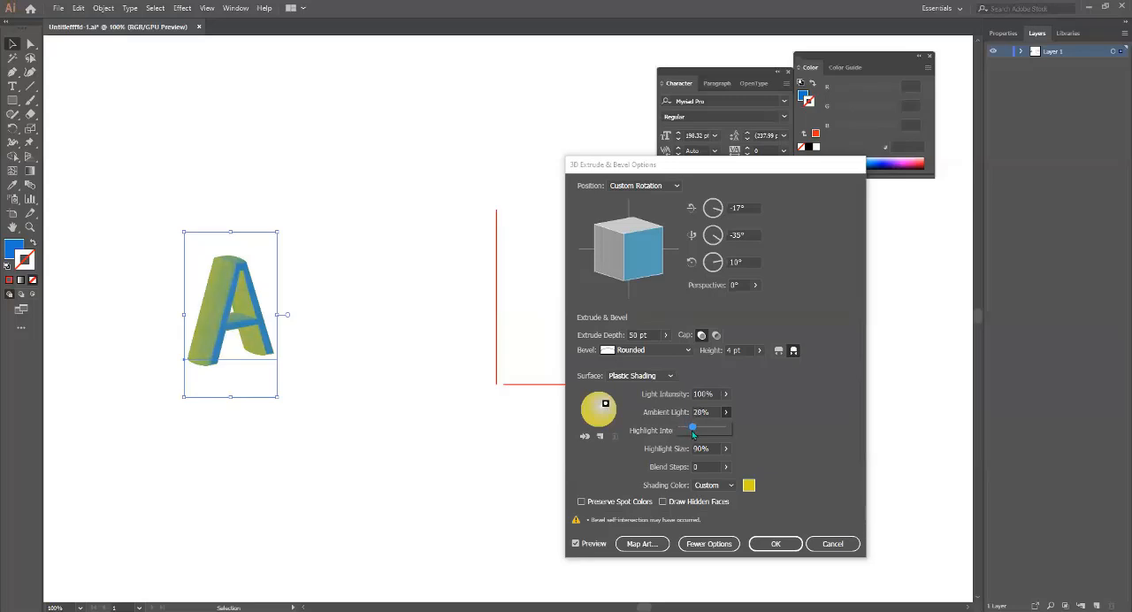
{"action": "left_click", "coordinate": [788, 412]}
{"action": "left_click_drag", "start_coordinate": [727, 452], "coordinate": [701, 470]}
{"action": "left_click", "coordinate": [763, 450]}
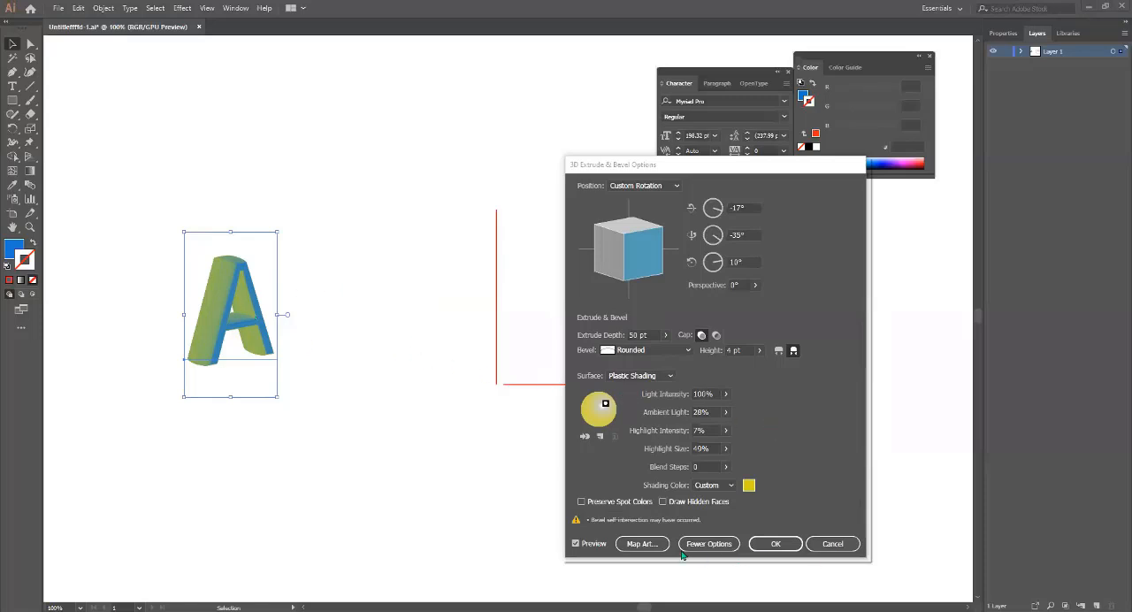
{"action": "left_click", "coordinate": [780, 543]}
{"action": "left_click", "coordinate": [231, 342]}
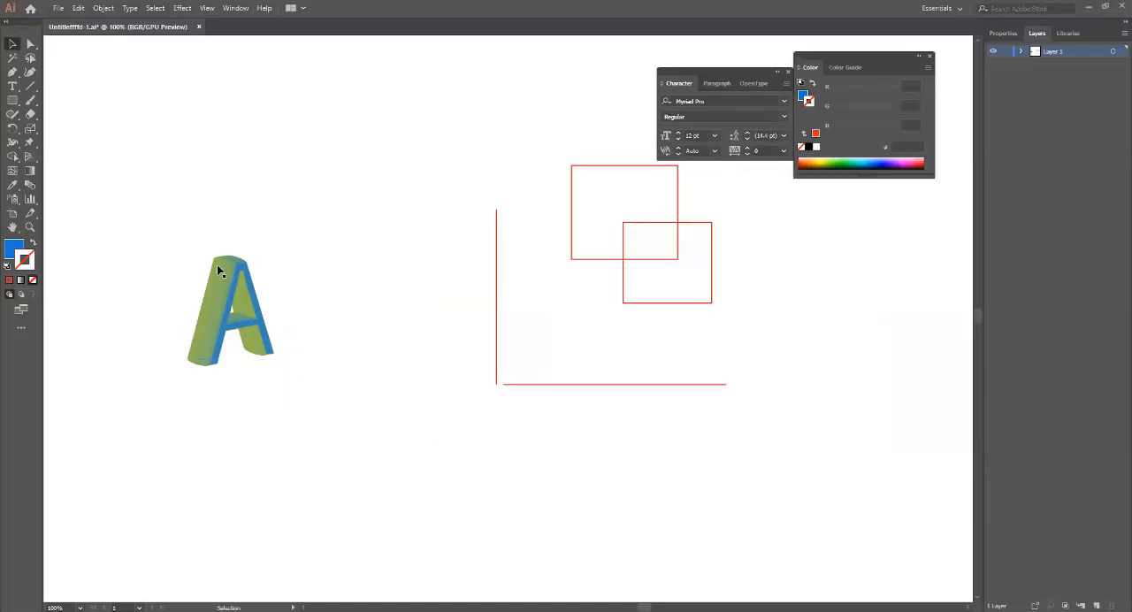
{"action": "left_click", "coordinate": [218, 302]}
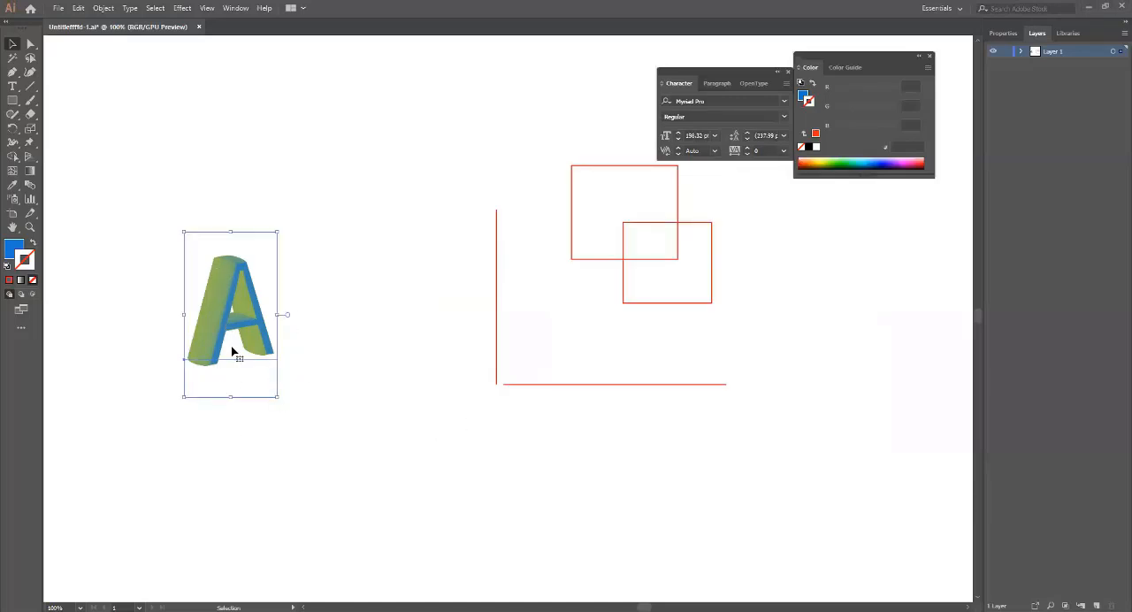
Add the text "Art" above the extruded letter A and enlarge it to about 103 pt.
{"action": "left_click", "coordinate": [15, 88]}
{"action": "left_click", "coordinate": [244, 124]}
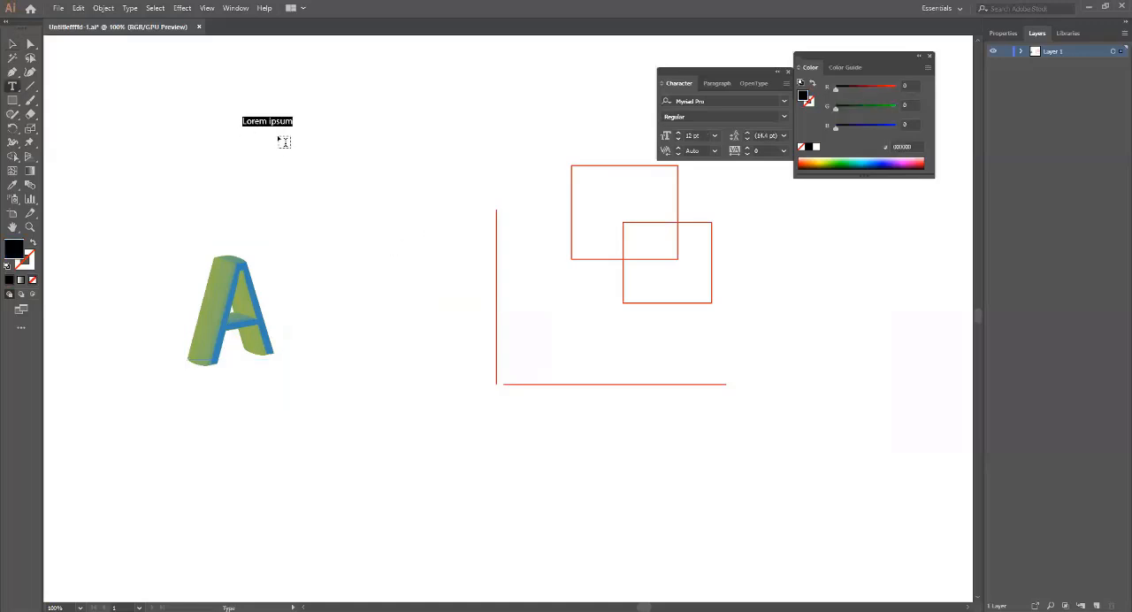
{"action": "type", "text": "Art"}
{"action": "left_click", "coordinate": [13, 44]}
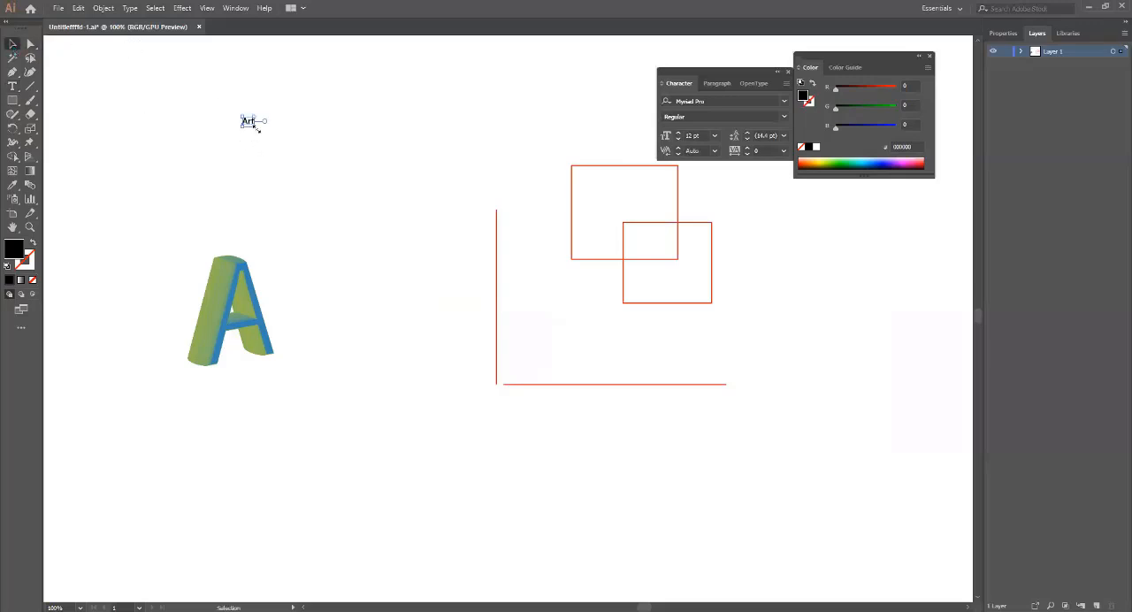
{"action": "left_click_drag", "start_coordinate": [255, 126], "coordinate": [358, 204]}
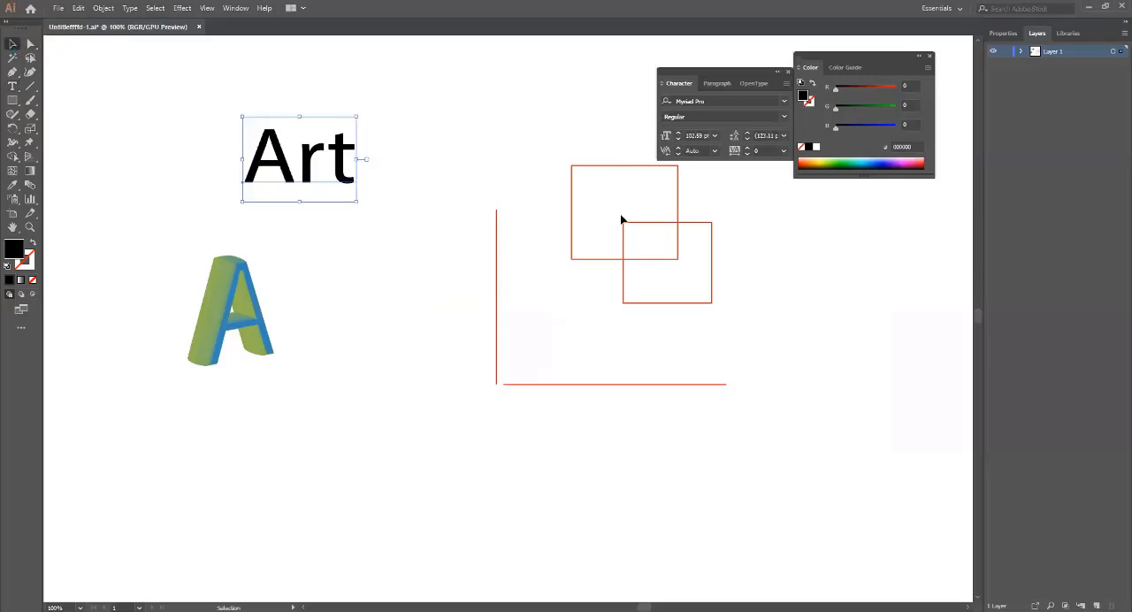
Try the 3D Extrude & Bevel effect on the "Art" text with preview on and a custom blue shading color.
{"action": "left_click", "coordinate": [182, 8]}
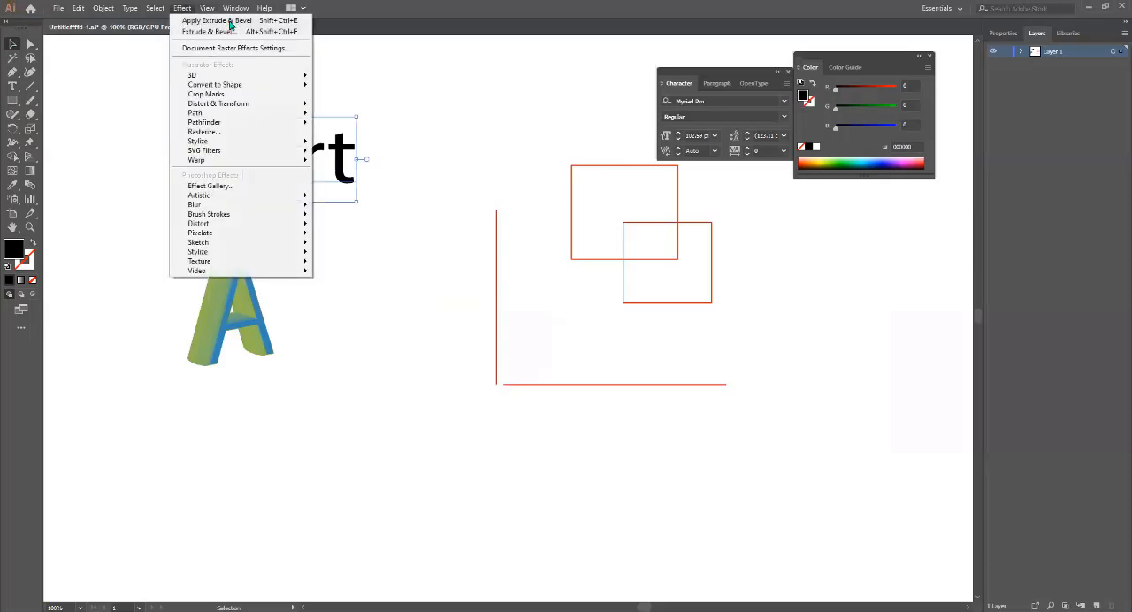
{"action": "mouse_move", "coordinate": [218, 76]}
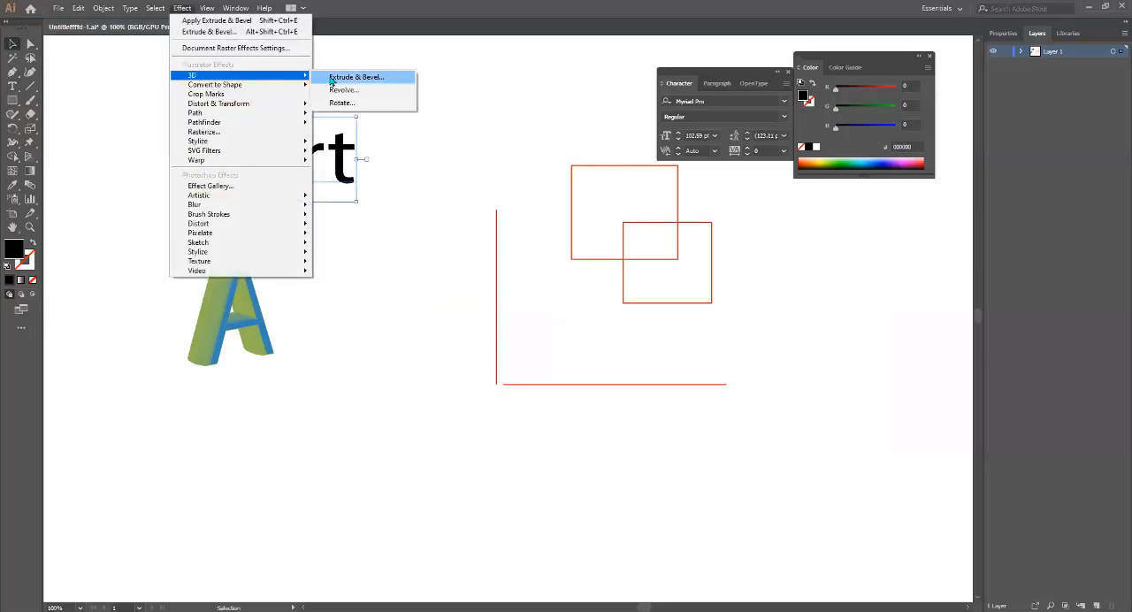
{"action": "left_click", "coordinate": [357, 78]}
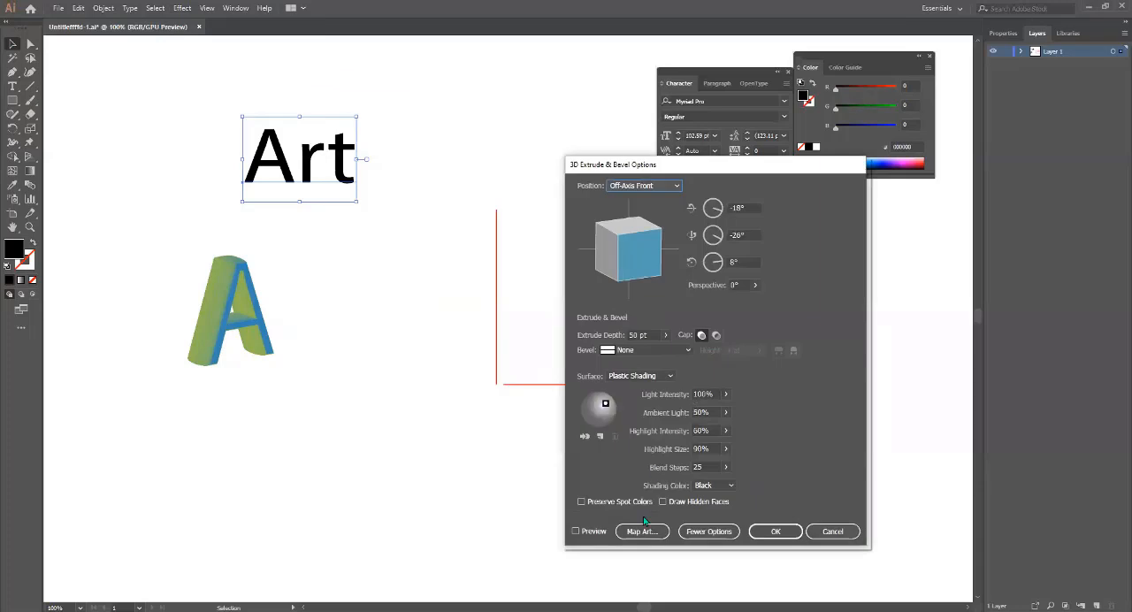
{"action": "left_click", "coordinate": [591, 532]}
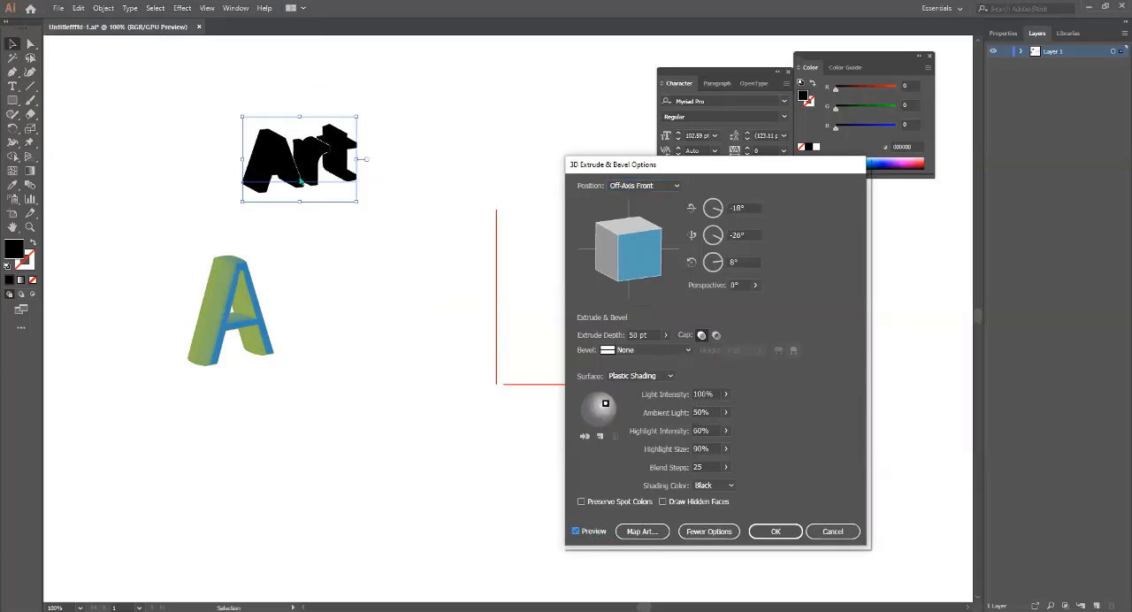
{"action": "left_click", "coordinate": [730, 484]}
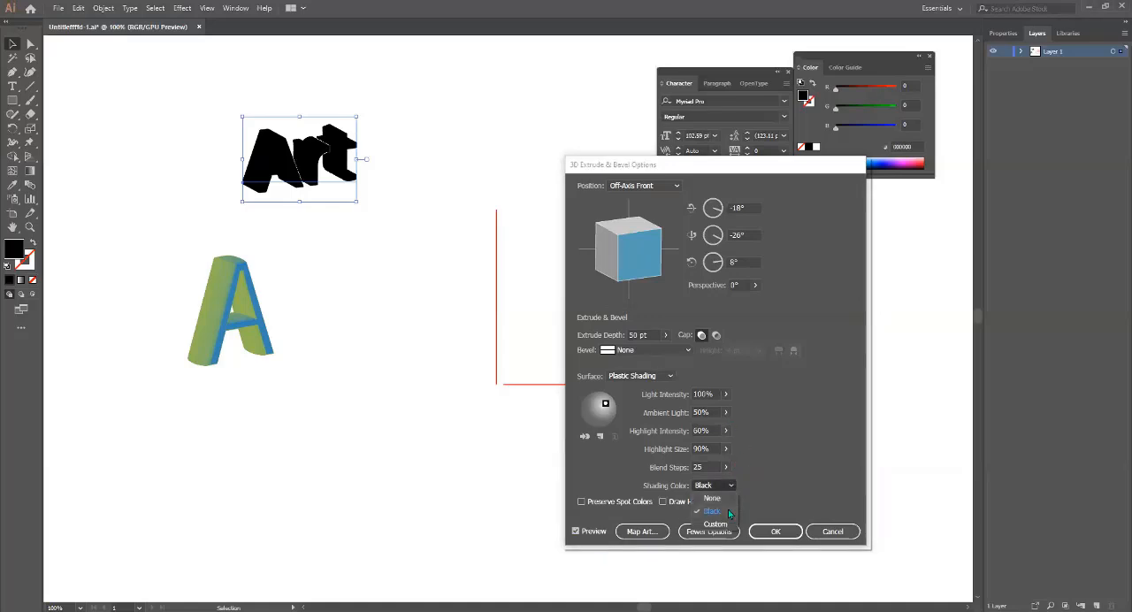
{"action": "left_click", "coordinate": [714, 524]}
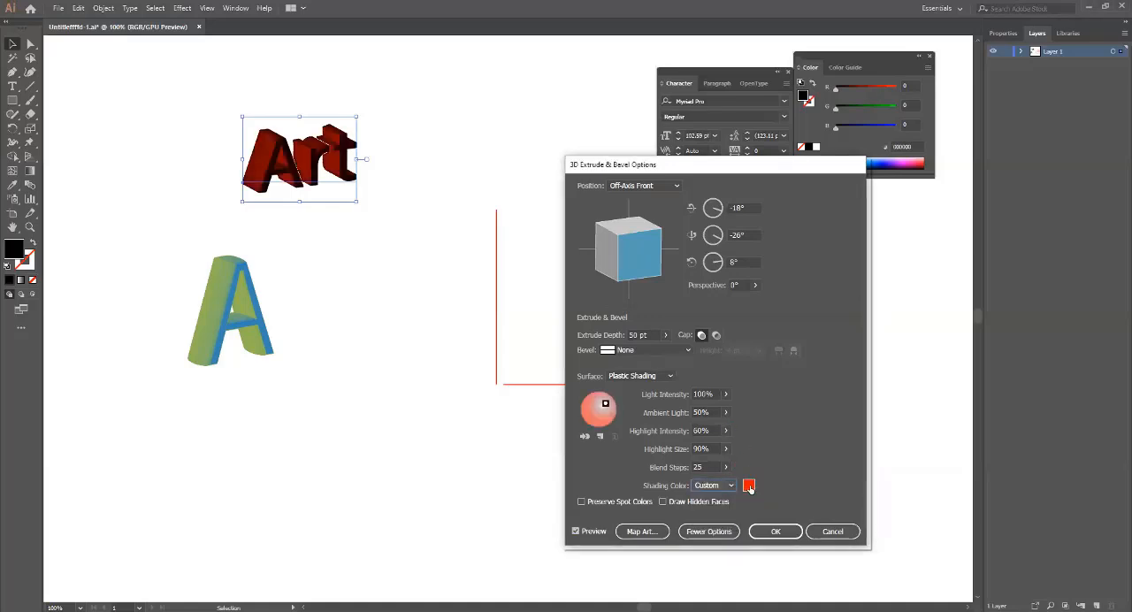
{"action": "left_click", "coordinate": [748, 486]}
{"action": "left_click", "coordinate": [262, 299]}
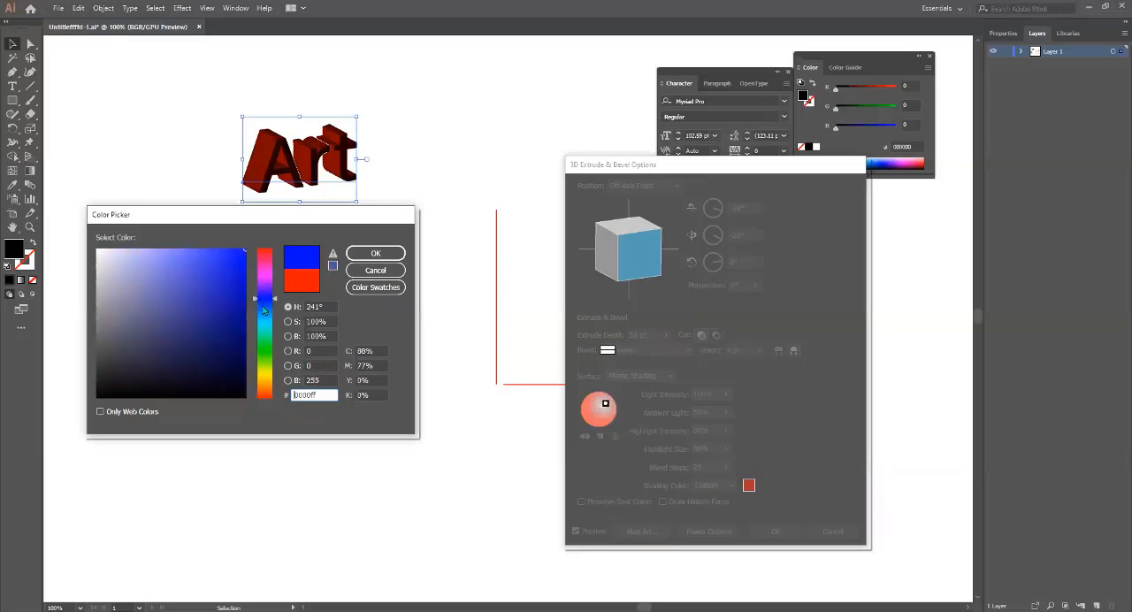
{"action": "left_click", "coordinate": [375, 253]}
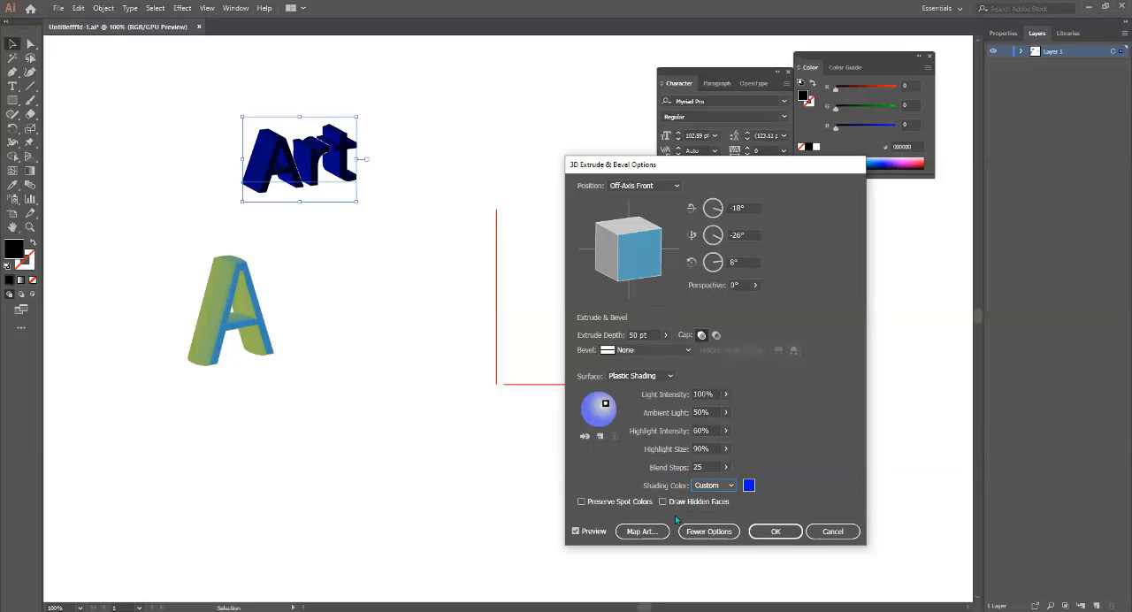
Collapse the lighting options and try extrude depths of 0 pt, 28 pt and 56 pt on the "Art" text.
{"action": "left_click", "coordinate": [718, 532]}
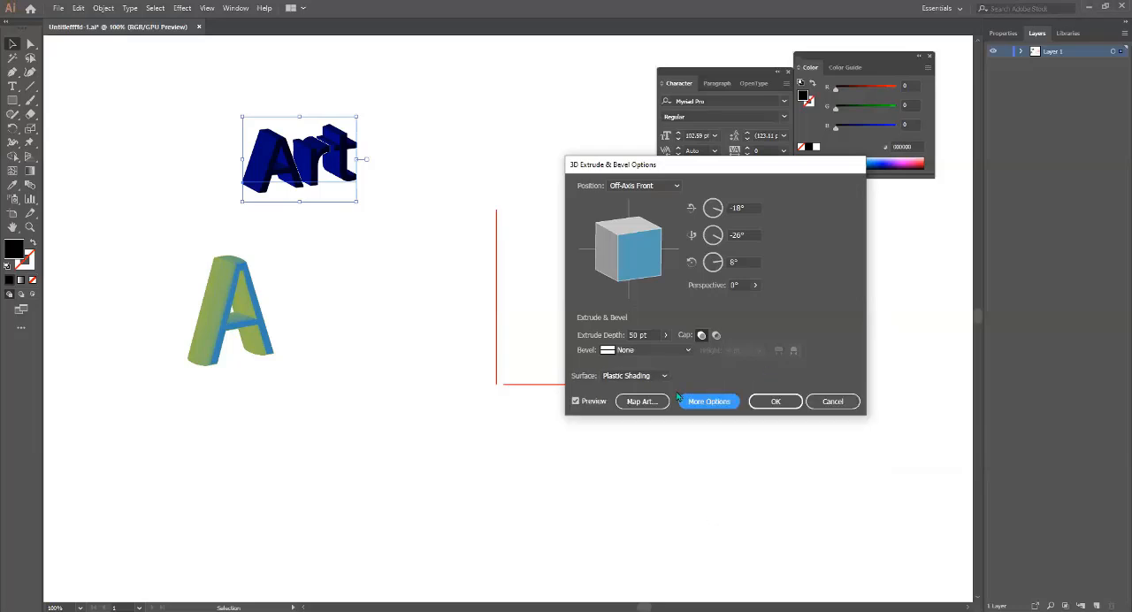
{"action": "left_click", "coordinate": [667, 336]}
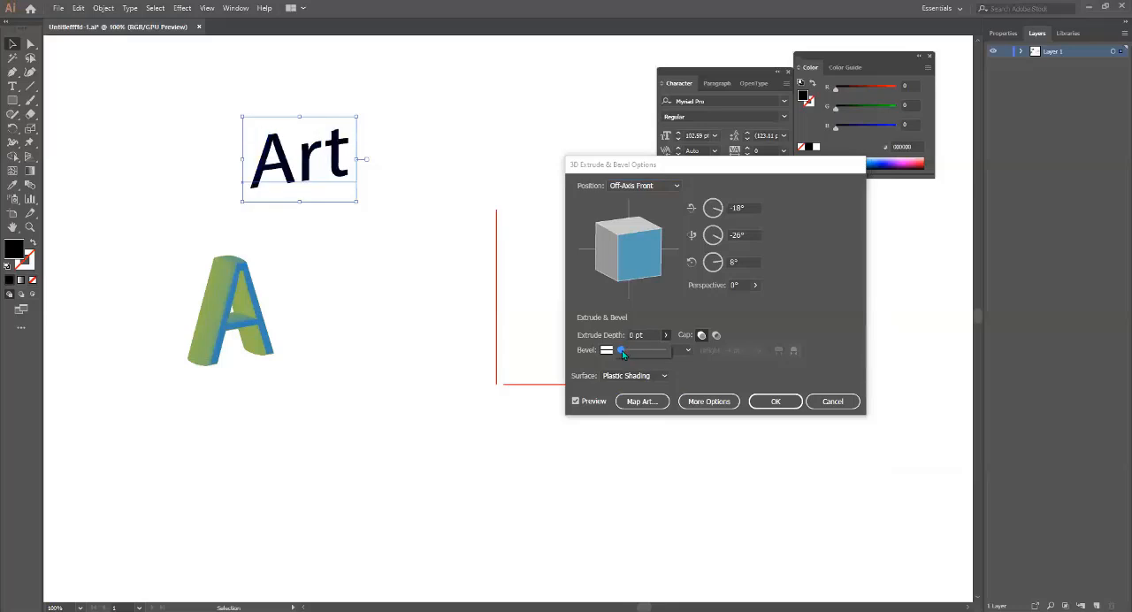
{"action": "left_click_drag", "start_coordinate": [622, 350], "coordinate": [623, 351]}
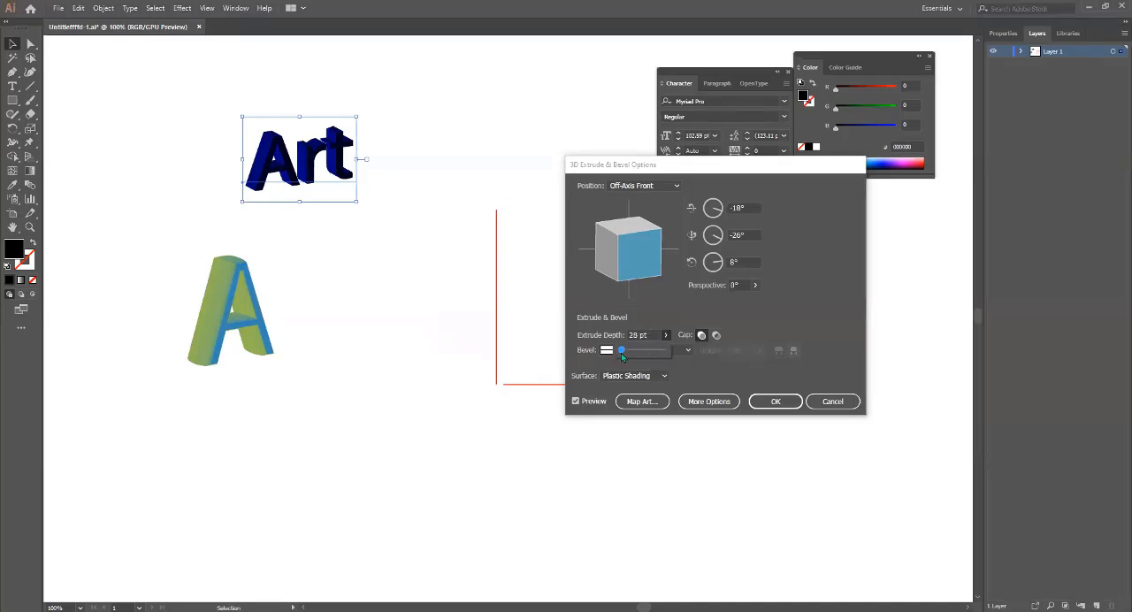
{"action": "left_click_drag", "start_coordinate": [625, 353], "coordinate": [621, 356]}
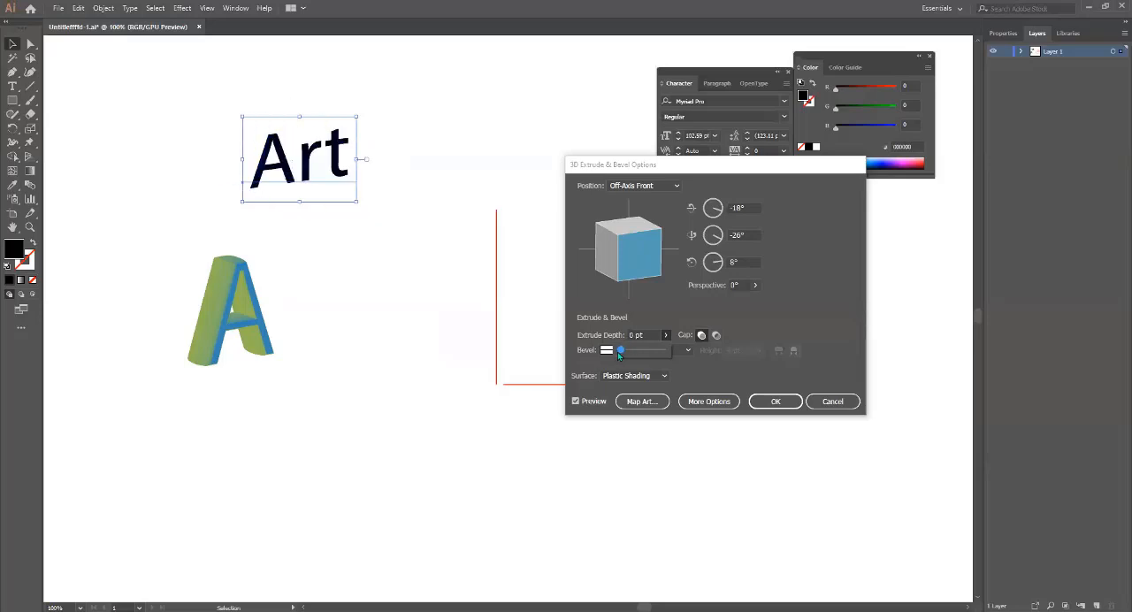
{"action": "left_click", "coordinate": [679, 364]}
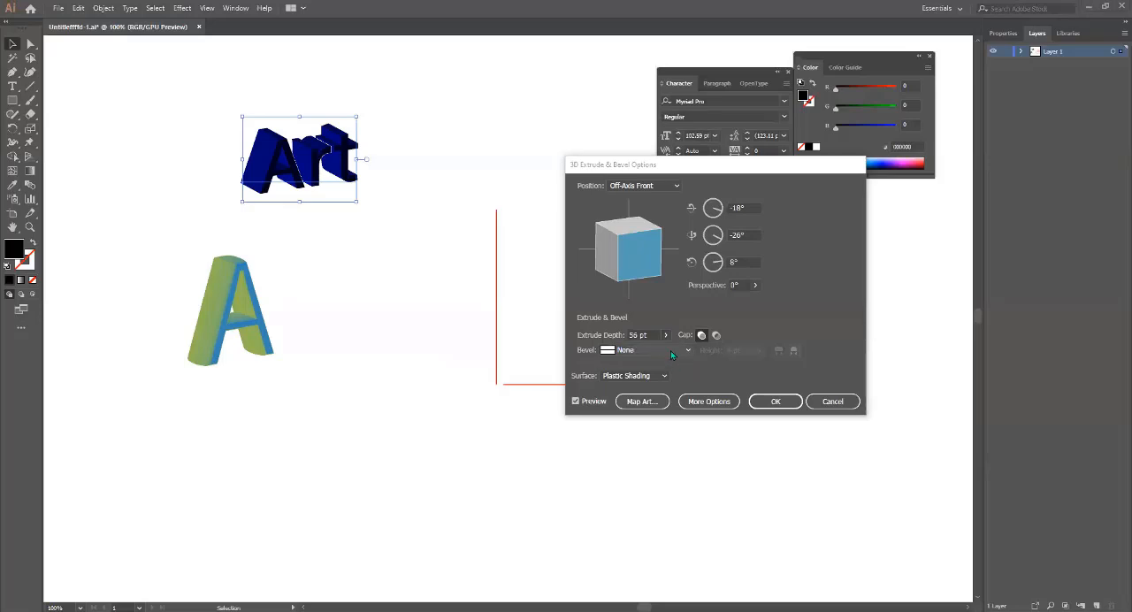
Try the Complex 1 bevel on the "Art" text with outward and inward extents, and cancel the effect.
{"action": "left_click", "coordinate": [646, 374]}
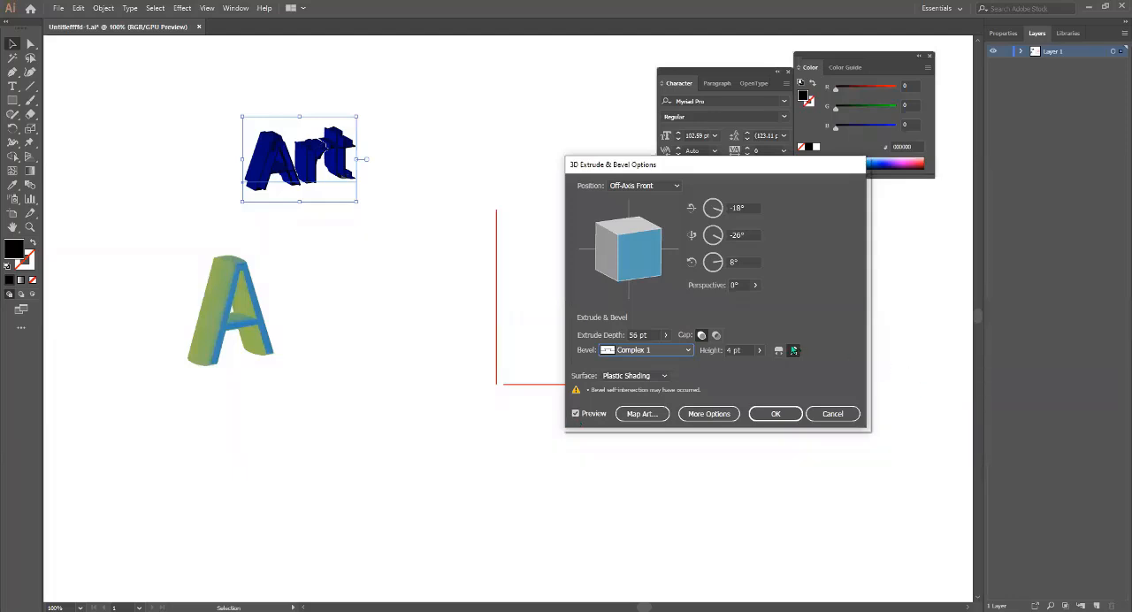
{"action": "left_click", "coordinate": [778, 351]}
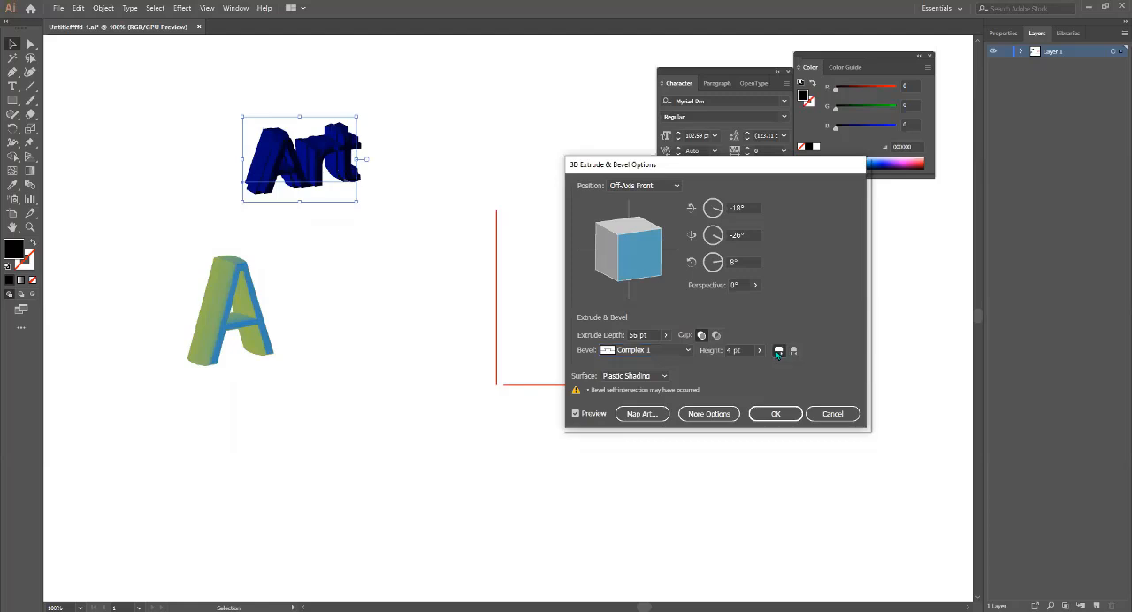
{"action": "left_click", "coordinate": [794, 350]}
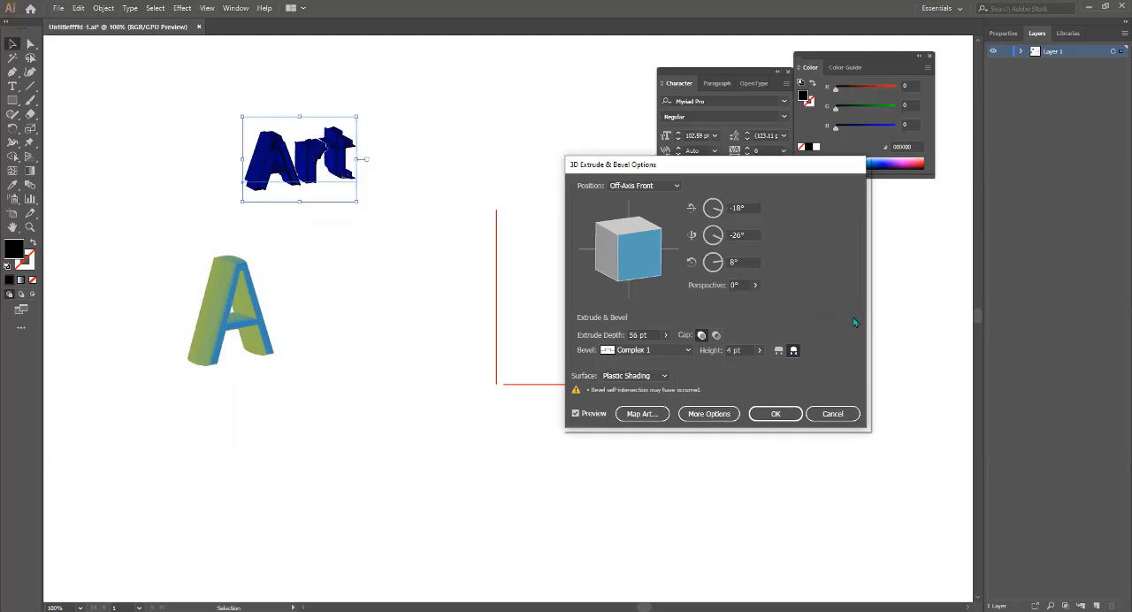
{"action": "left_click", "coordinate": [833, 414]}
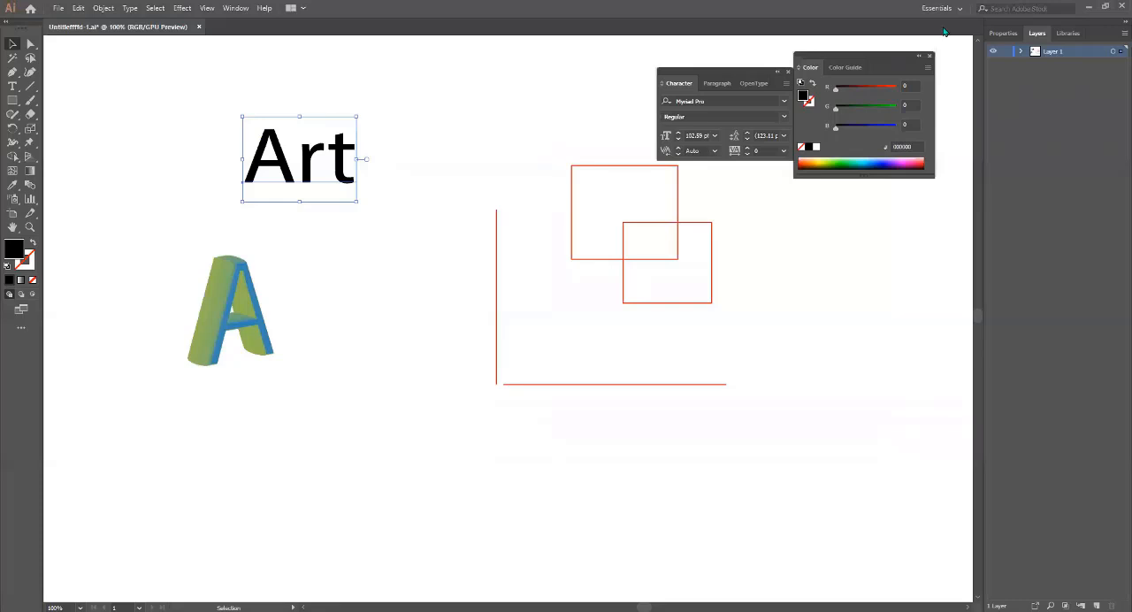
Delete the red rectangles and lines beside the "Art" text.
{"action": "left_click_drag", "start_coordinate": [712, 69], "coordinate": [617, 67]}
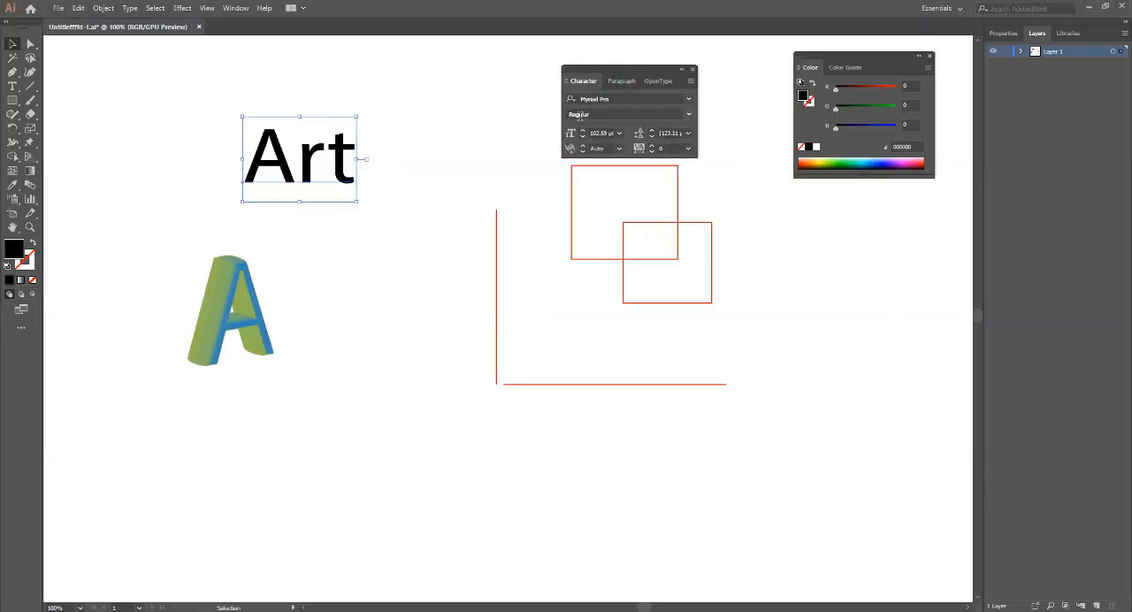
{"action": "left_click_drag", "start_coordinate": [620, 77], "coordinate": [766, 290]}
{"action": "left_click_drag", "start_coordinate": [421, 131], "coordinate": [723, 442]}
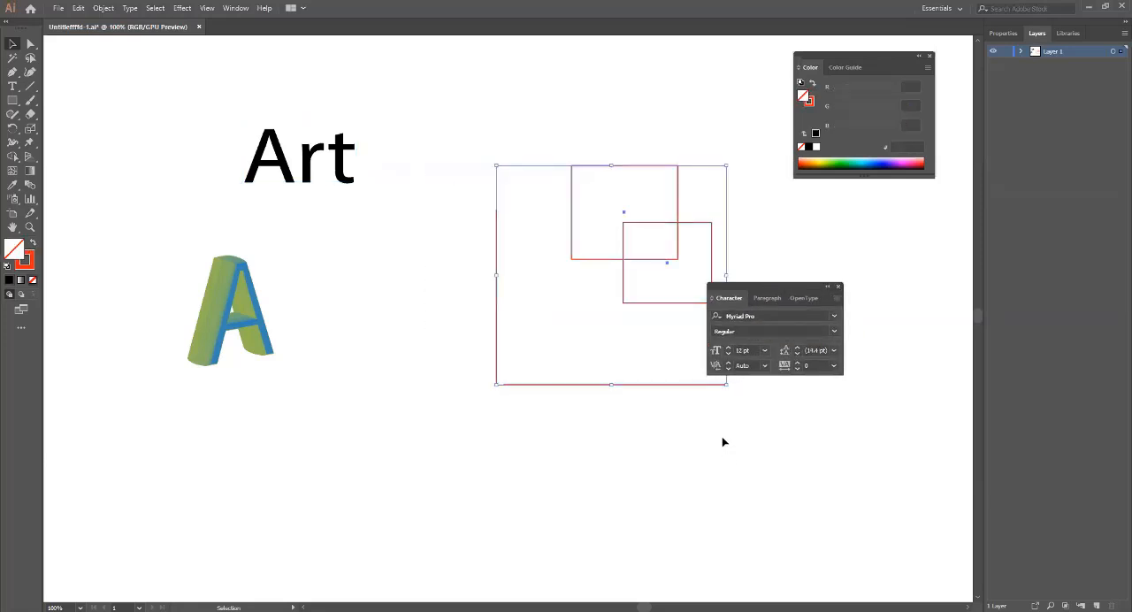
{"action": "key", "text": "Delete"}
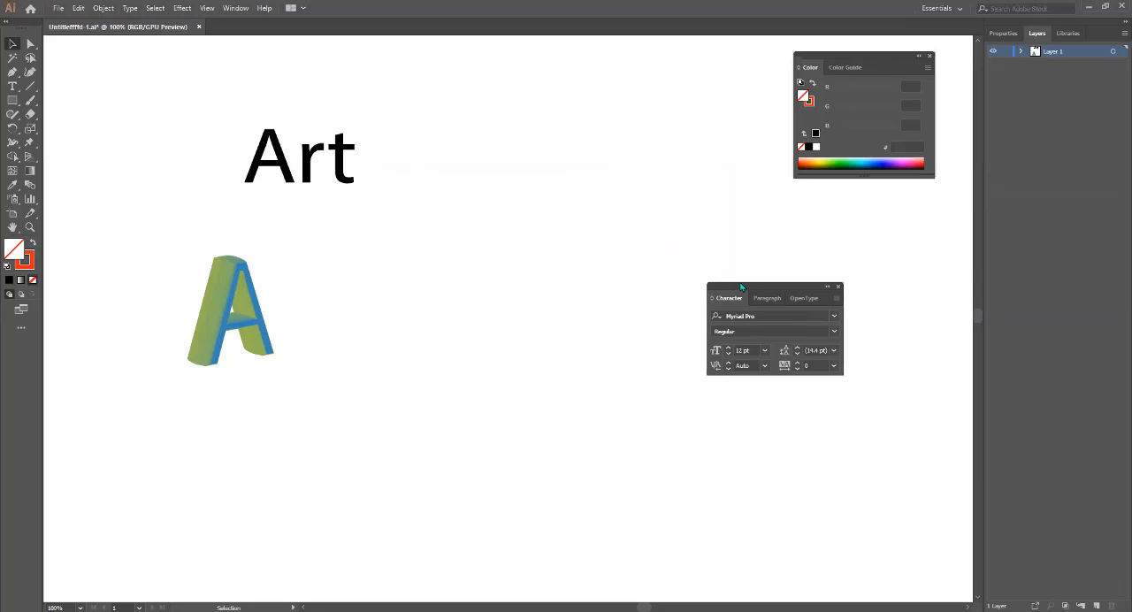
Change the font of the "Art" text to A Love of Thunder.
{"action": "left_click_drag", "start_coordinate": [759, 303], "coordinate": [731, 260]}
{"action": "left_click", "coordinate": [804, 272]}
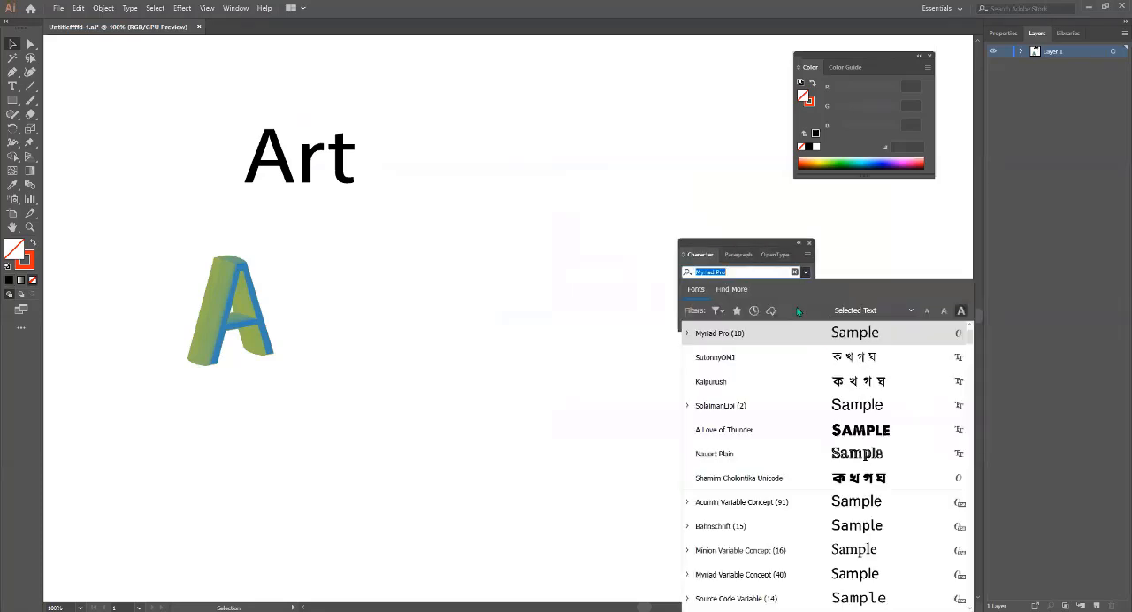
{"action": "left_click", "coordinate": [824, 431]}
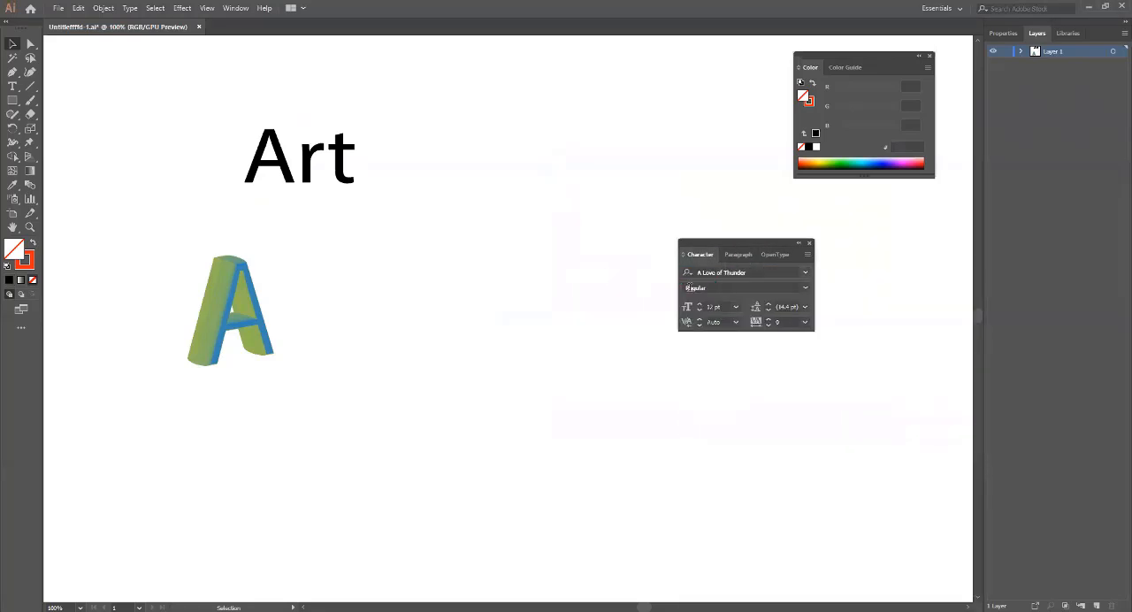
{"action": "left_click", "coordinate": [306, 174]}
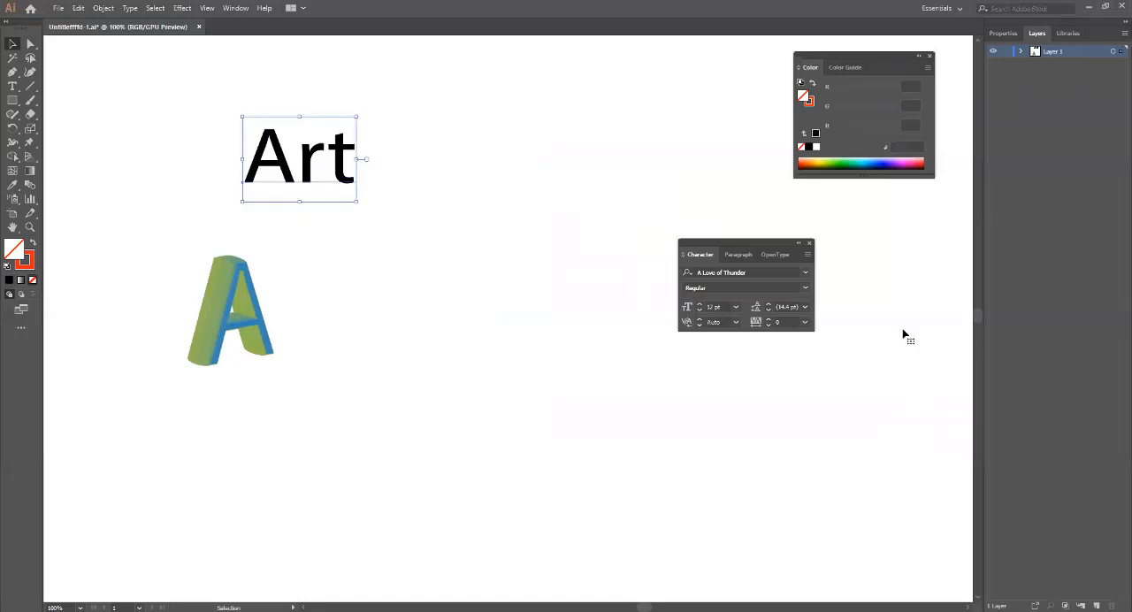
{"action": "left_click", "coordinate": [805, 273]}
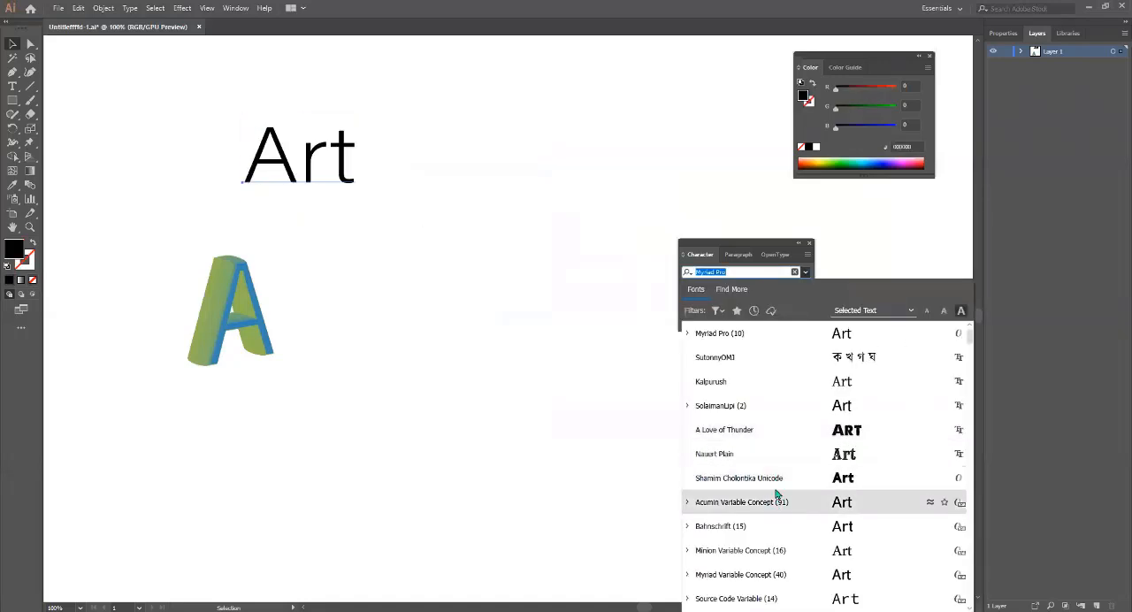
{"action": "left_click", "coordinate": [756, 440]}
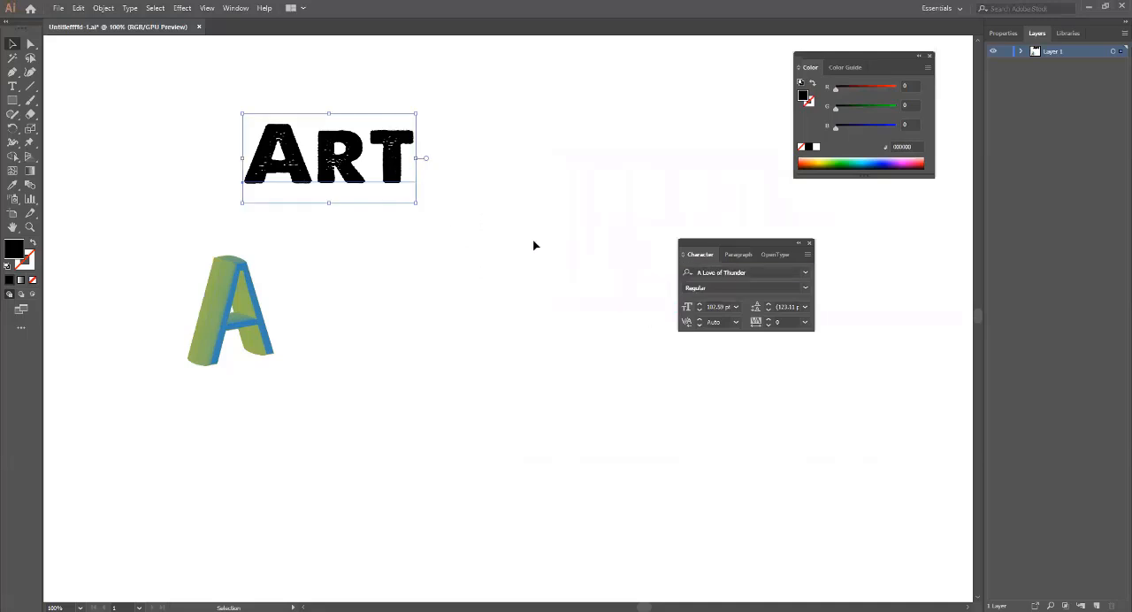
Try tracking values of 75 and 500 on the "Art" text.
{"action": "left_click", "coordinate": [804, 322]}
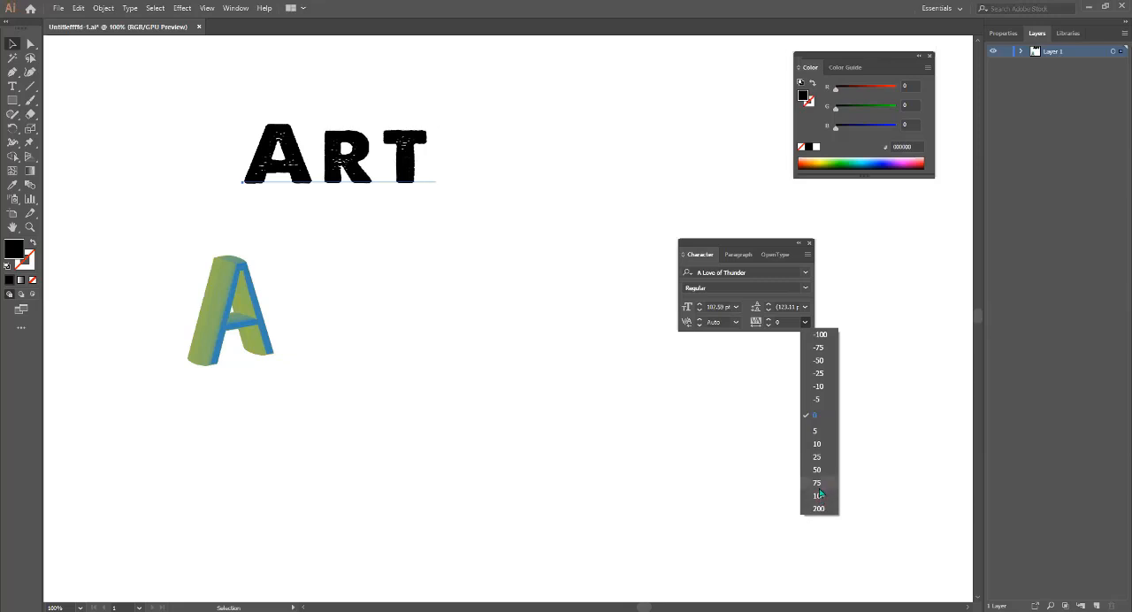
{"action": "left_click", "coordinate": [819, 483]}
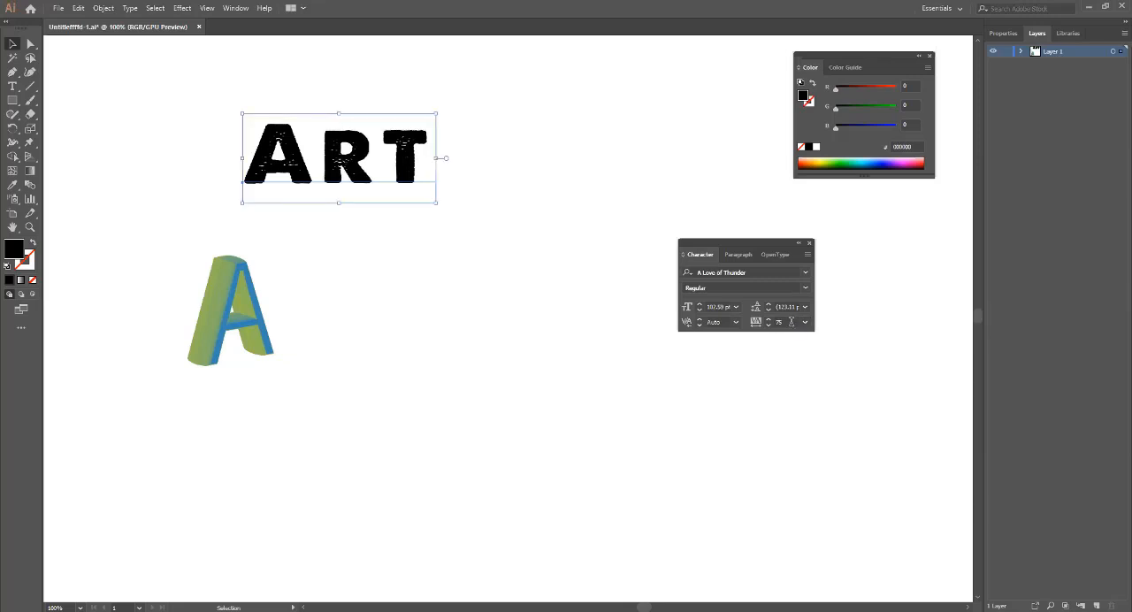
{"action": "left_click", "coordinate": [755, 327]}
{"action": "type", "text": "5"}
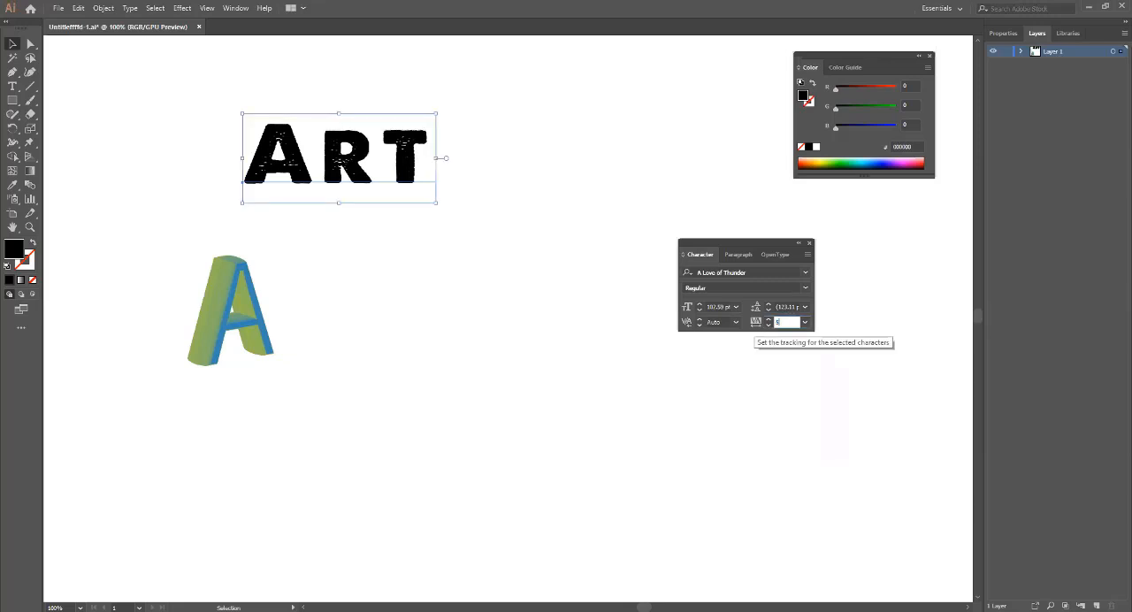
{"action": "key", "text": "Return"}
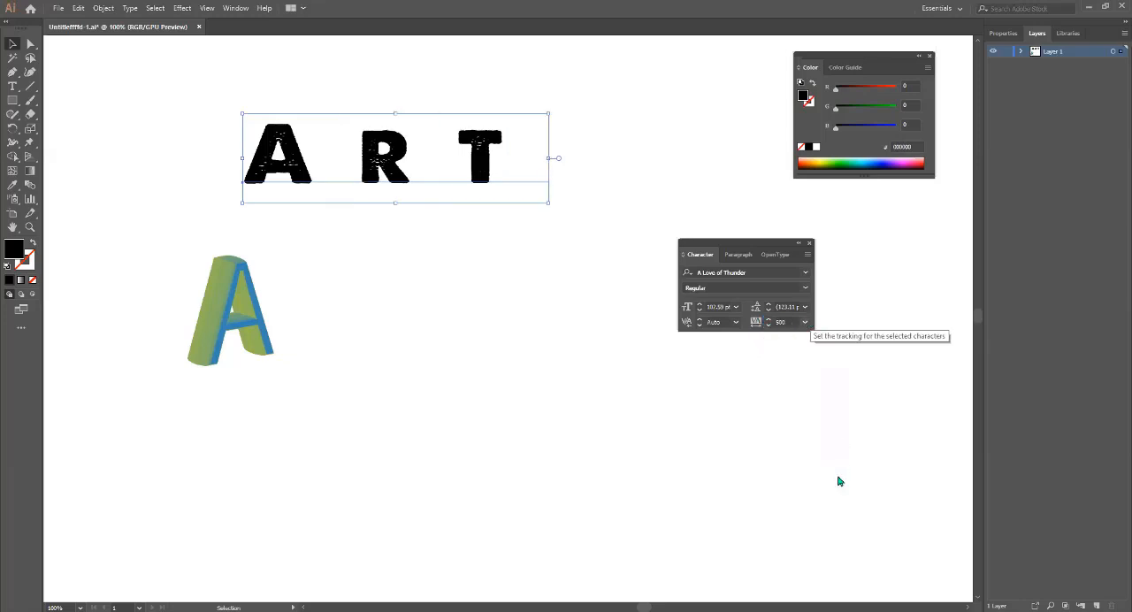
Set the tracking of the "Art" text to 300.
{"action": "left_click", "coordinate": [805, 321]}
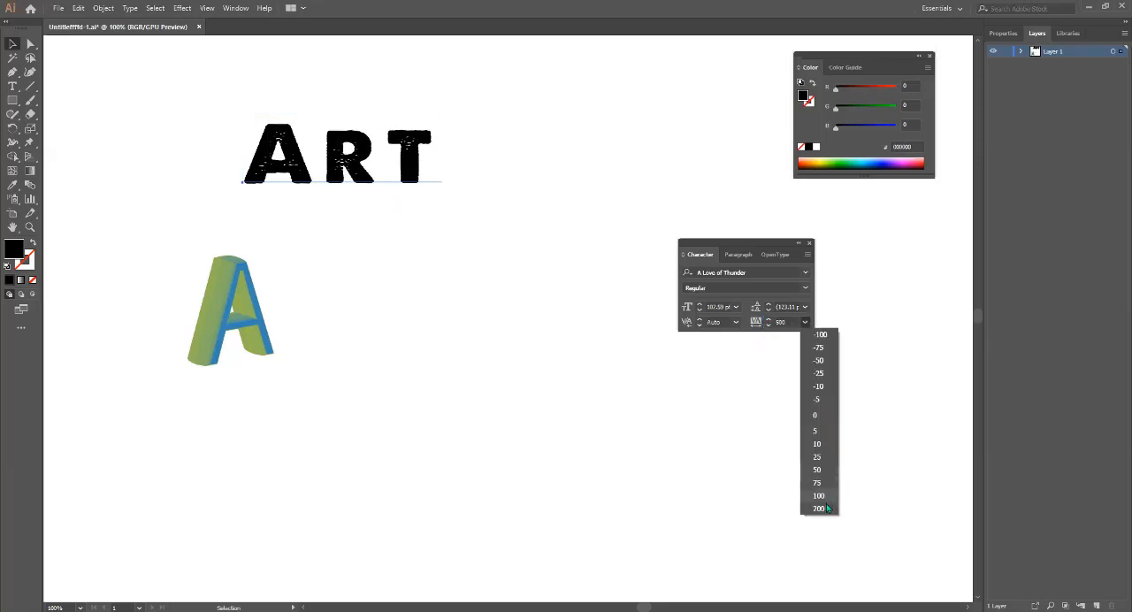
{"action": "left_click", "coordinate": [786, 330]}
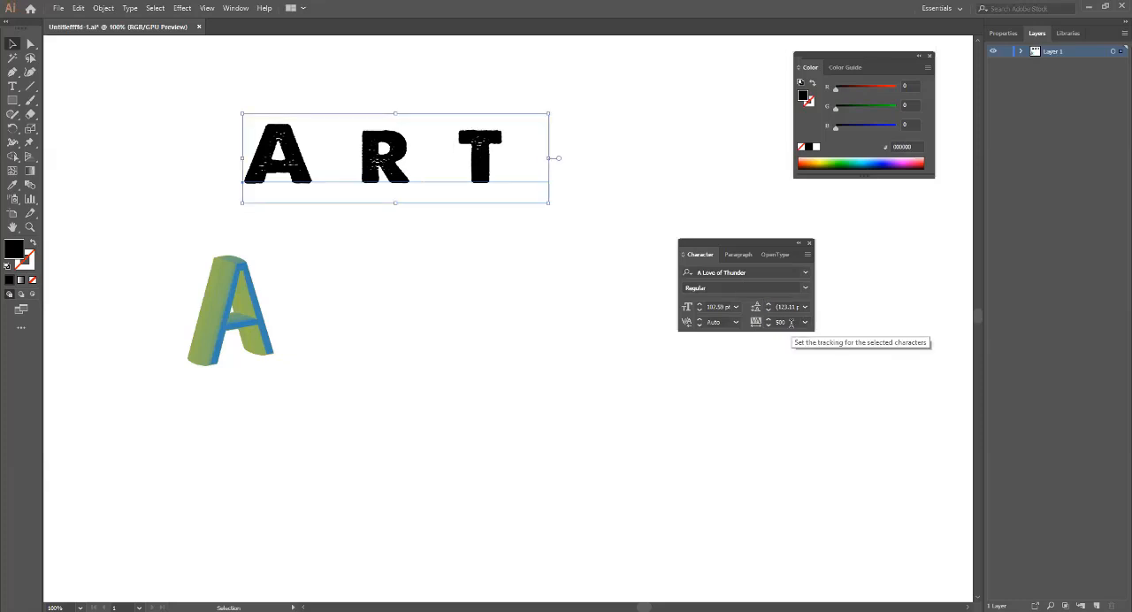
{"action": "left_click_drag", "start_coordinate": [787, 322], "coordinate": [770, 325]}
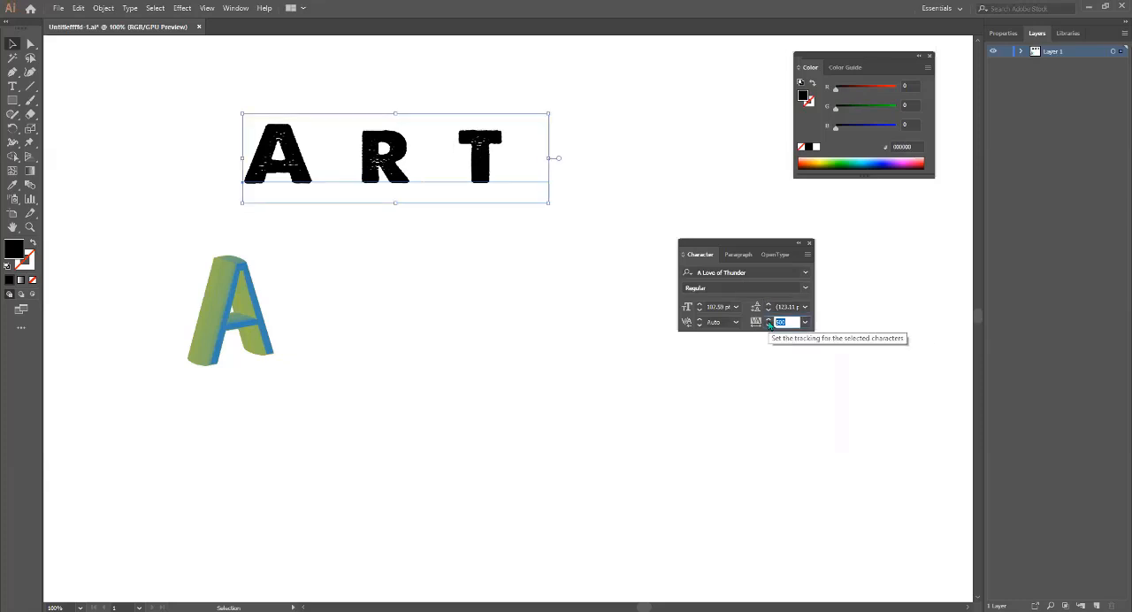
{"action": "type", "text": "300"}
{"action": "key", "text": "Return"}
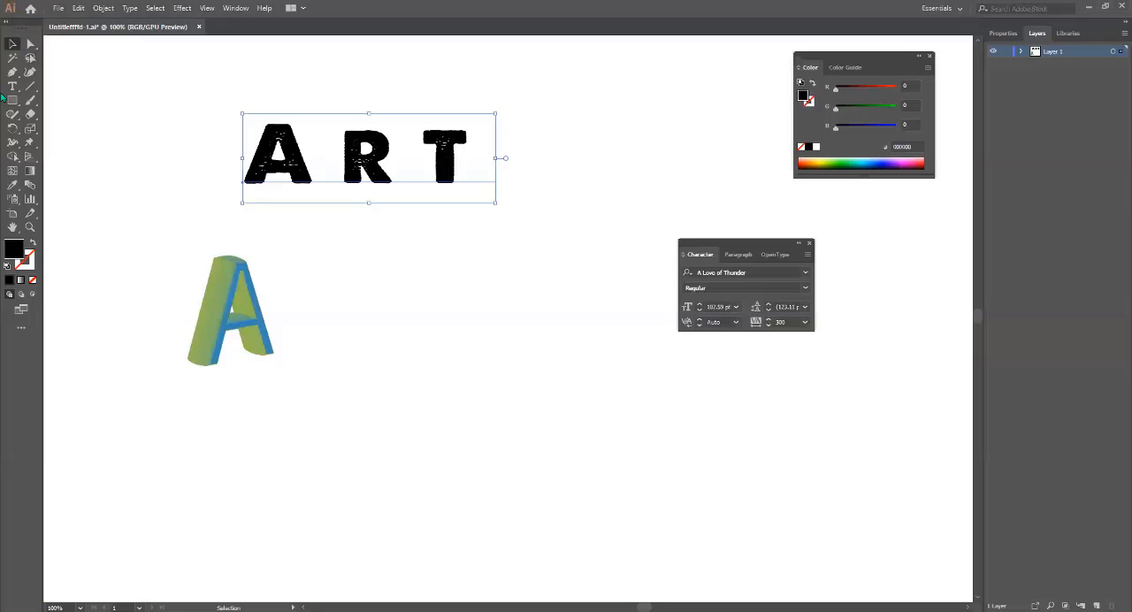
Preview the 3D Extrude & Bevel effect on the black "Art" text, and cancel it.
{"action": "left_click", "coordinate": [182, 8]}
{"action": "mouse_move", "coordinate": [256, 78]}
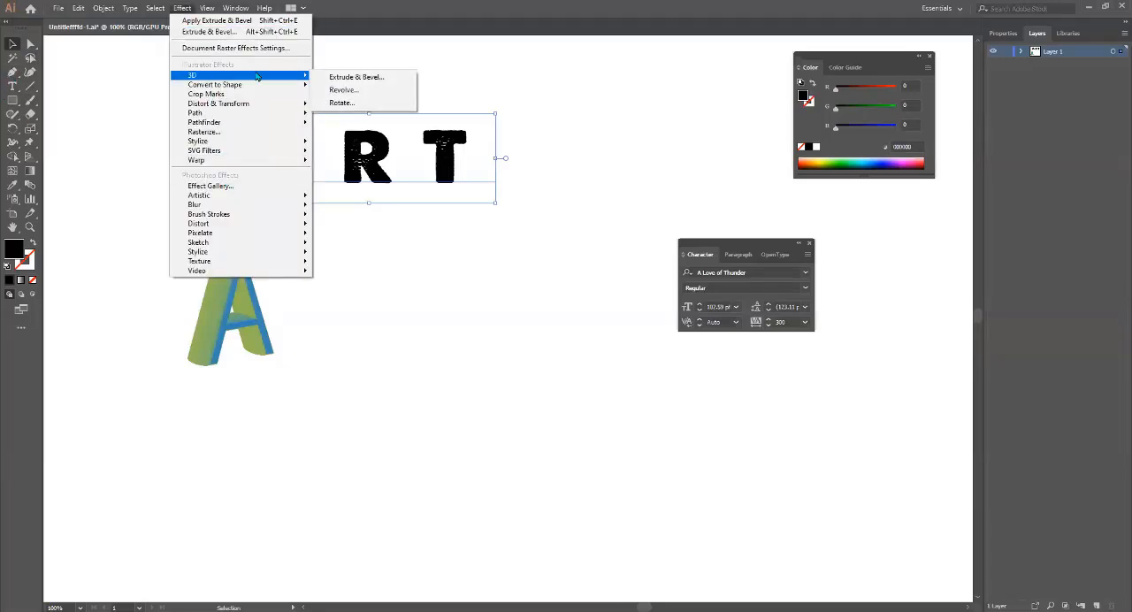
{"action": "left_click", "coordinate": [353, 77]}
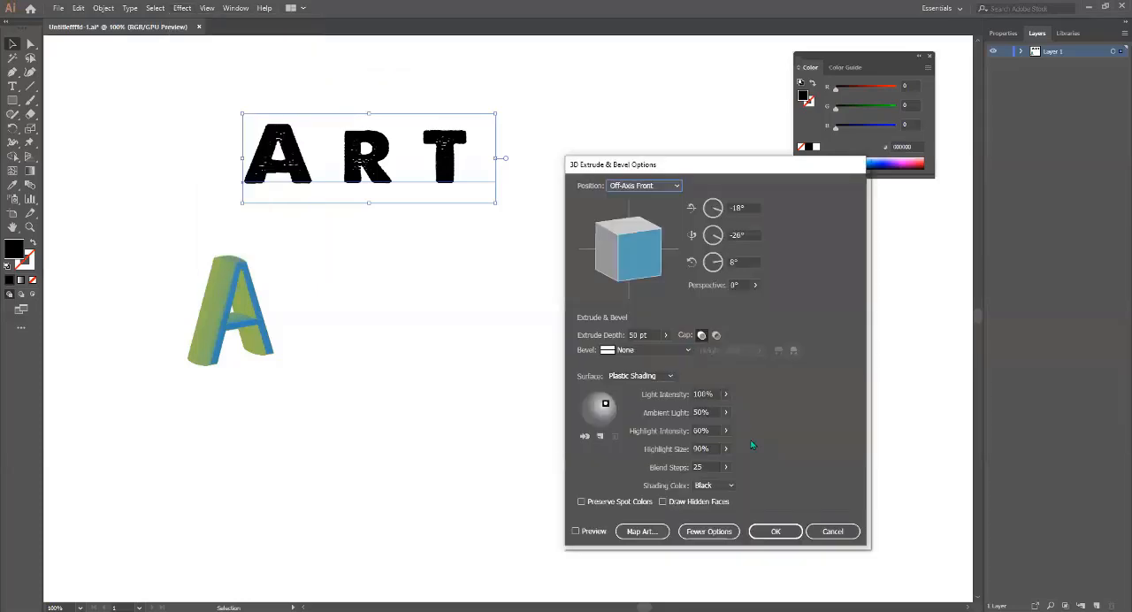
{"action": "left_click", "coordinate": [581, 530]}
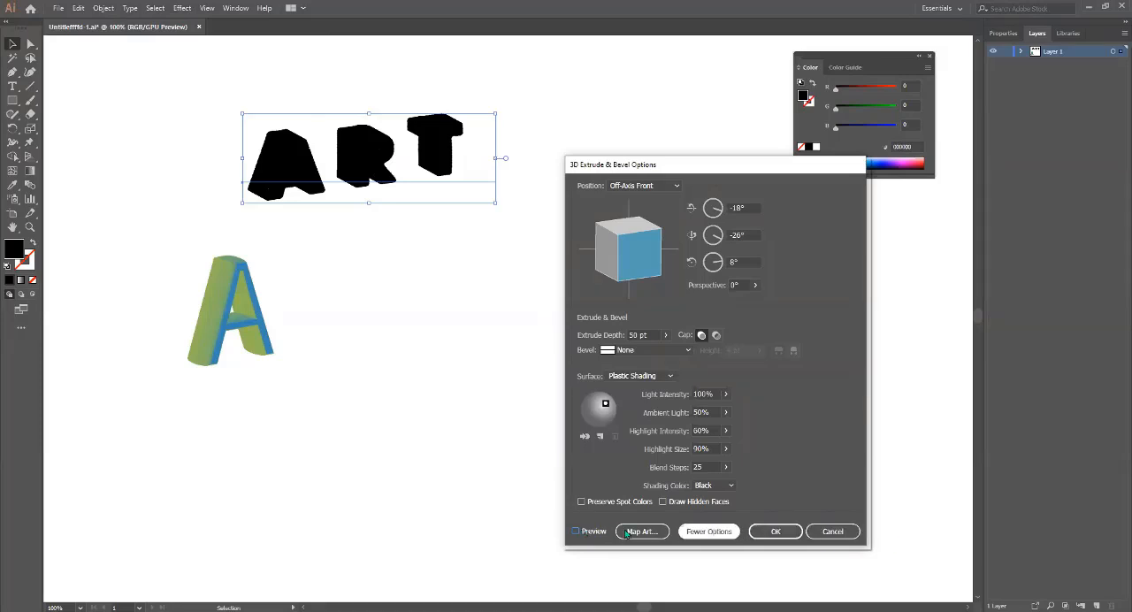
{"action": "left_click", "coordinate": [822, 533]}
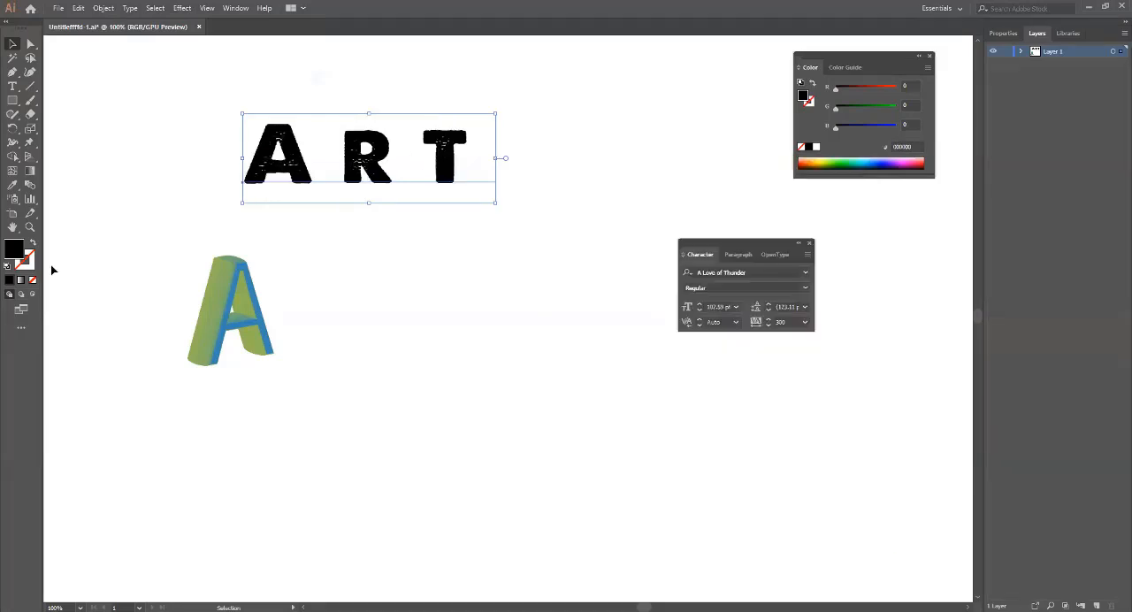
Fill the "Art" text with the coral red color f76161.
{"action": "double_click", "coordinate": [10, 253]}
{"action": "left_click", "coordinate": [226, 302]}
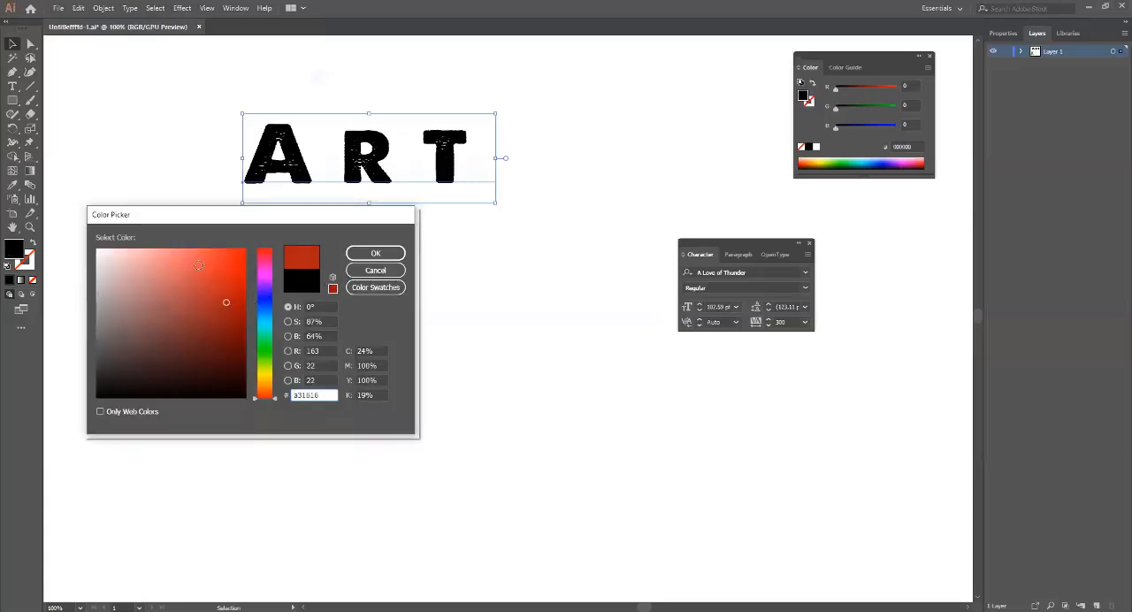
{"action": "left_click_drag", "start_coordinate": [196, 265], "coordinate": [187, 253]}
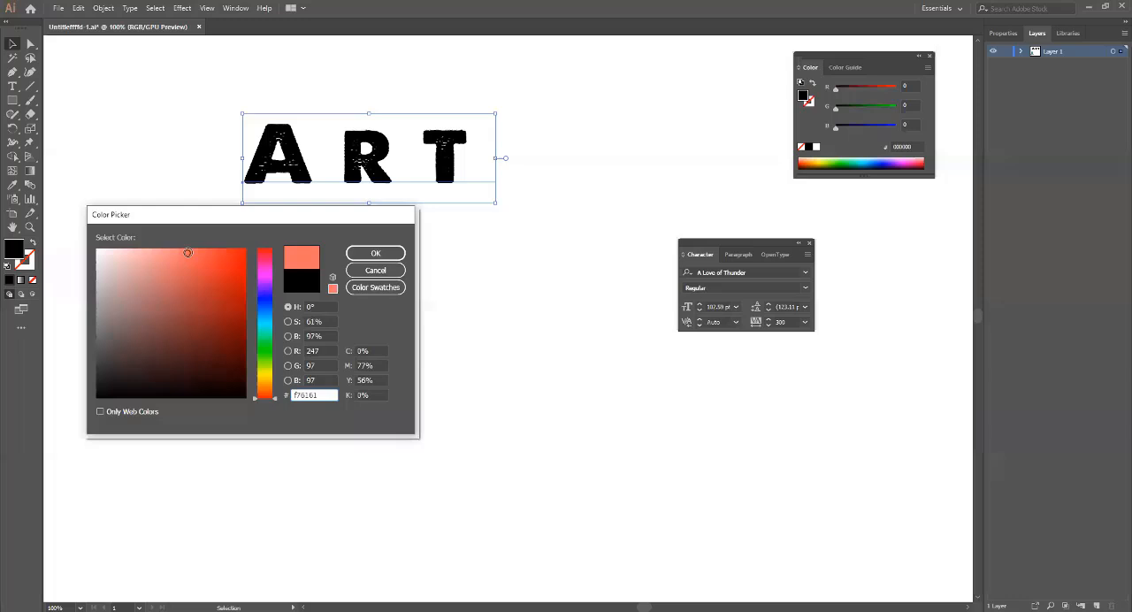
{"action": "left_click", "coordinate": [354, 254]}
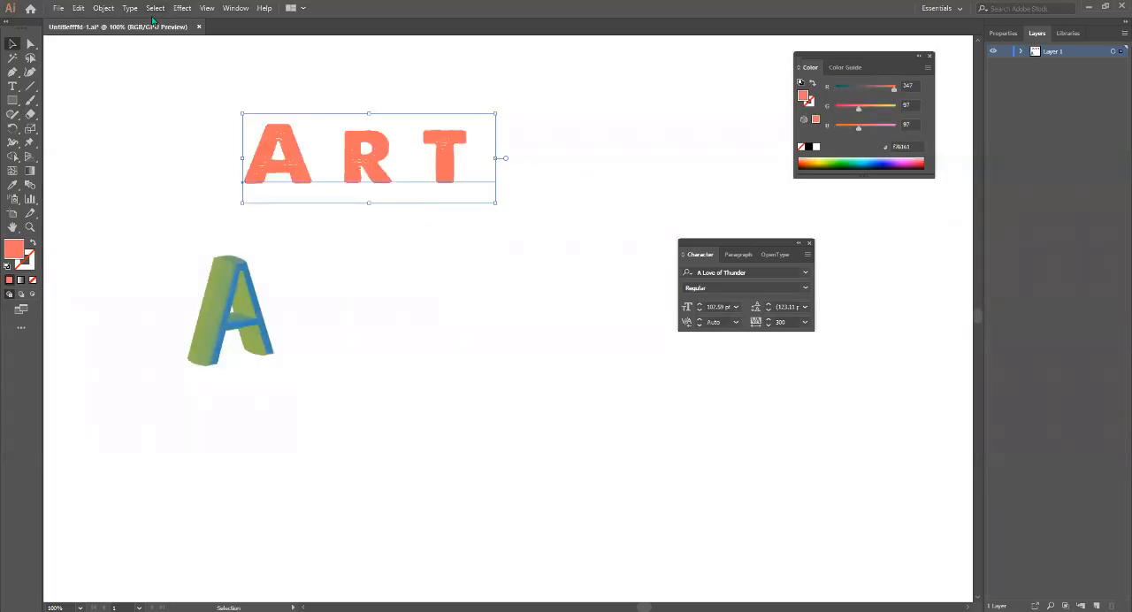
Start the 3D Extrude & Bevel effect on the coral "Art" text with preview on and the surface set to Diffuse Shading.
{"action": "left_click", "coordinate": [182, 8]}
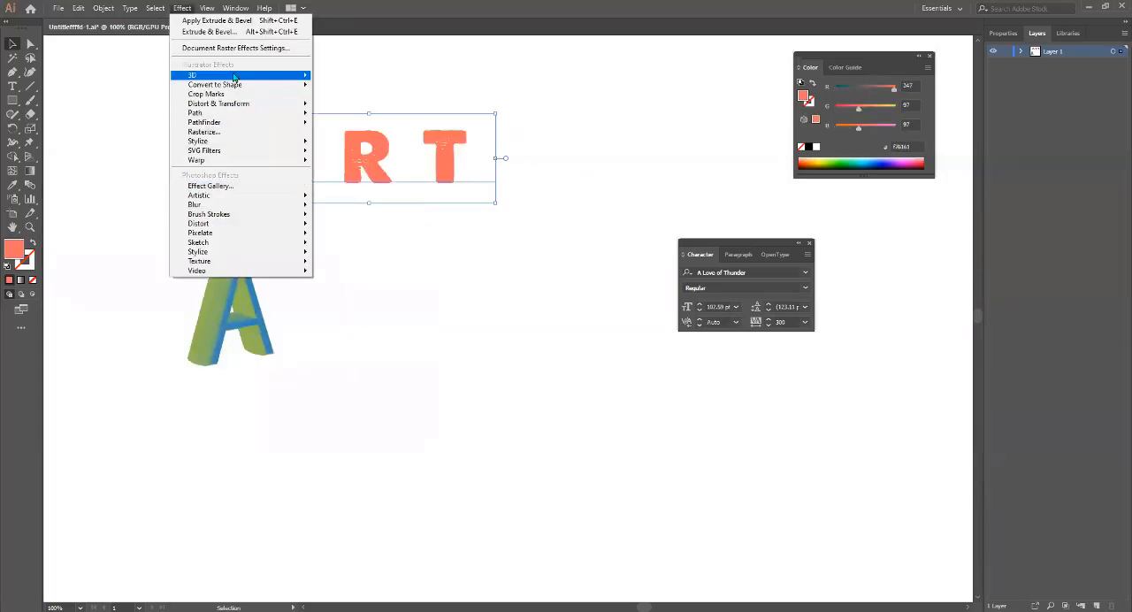
{"action": "mouse_move", "coordinate": [265, 76]}
{"action": "left_click", "coordinate": [348, 78]}
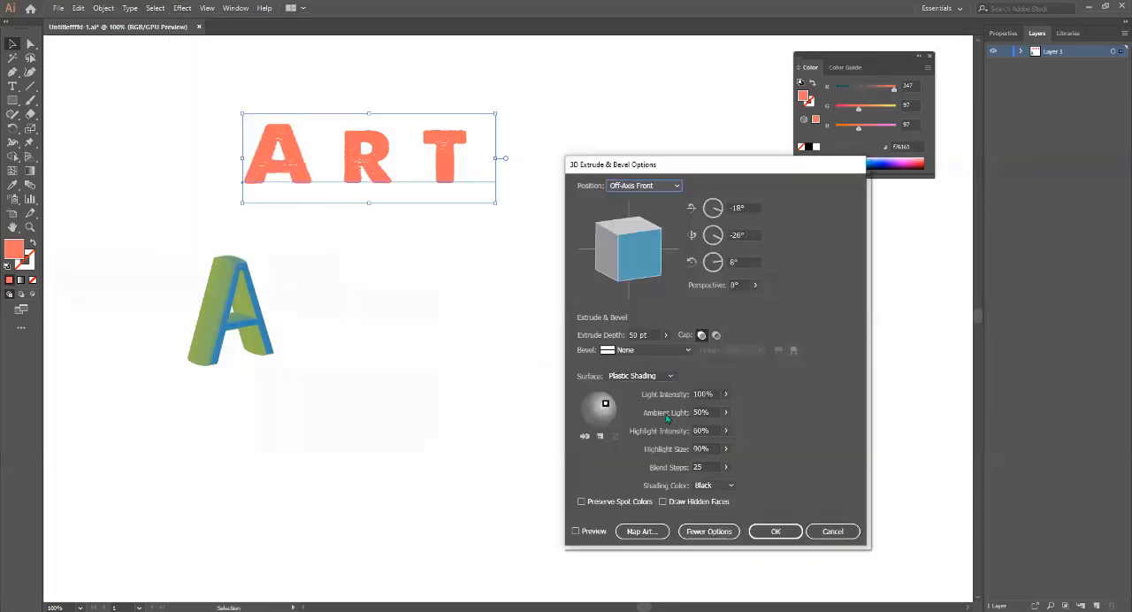
{"action": "left_click", "coordinate": [579, 530]}
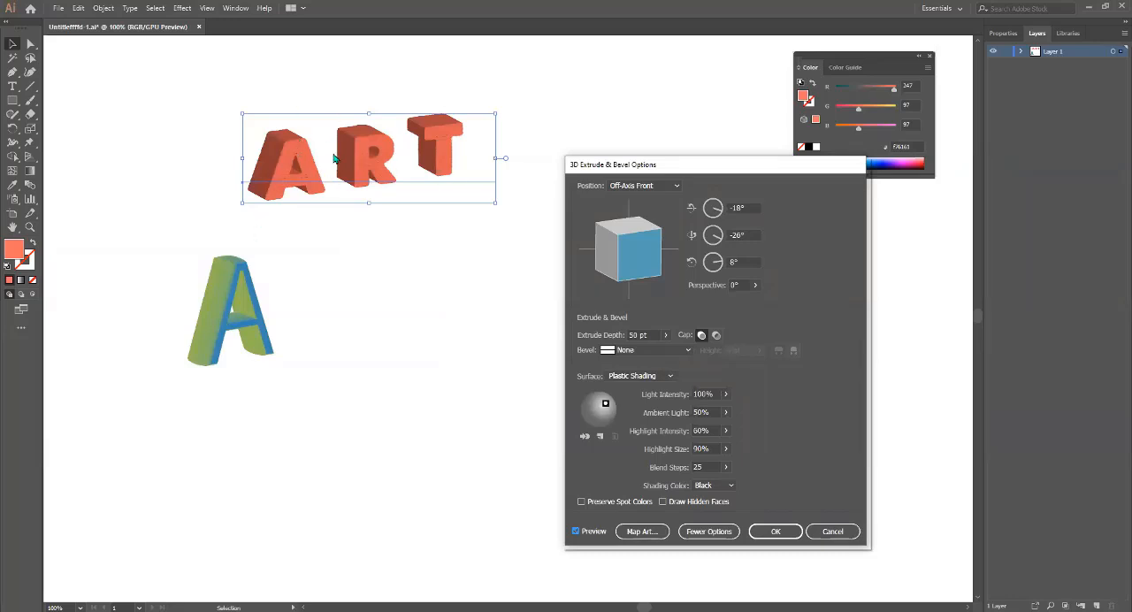
{"action": "left_click", "coordinate": [649, 380]}
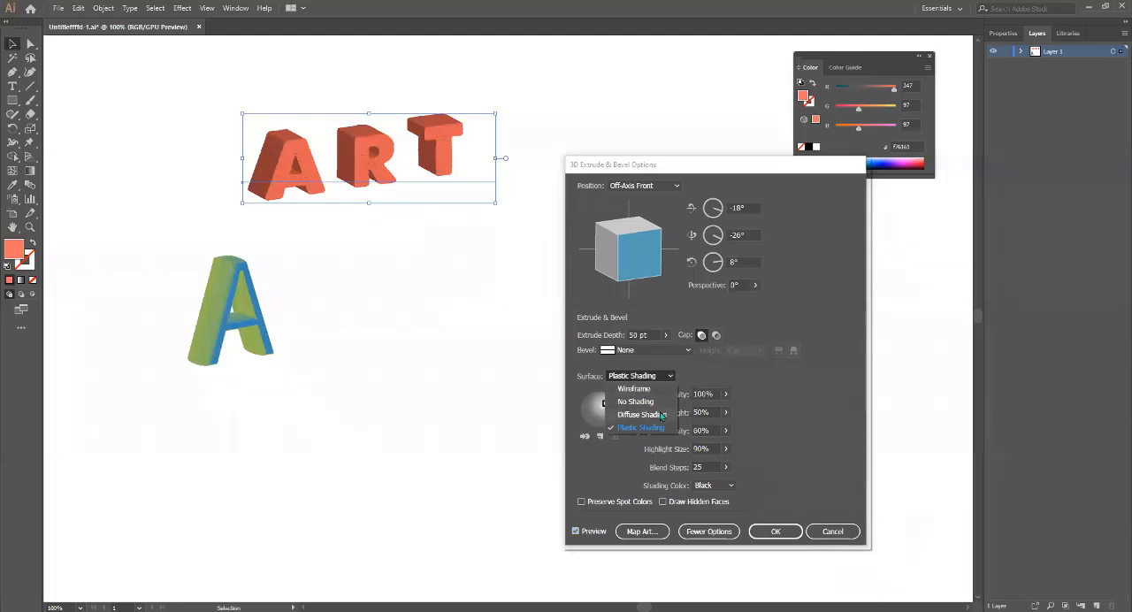
{"action": "left_click", "coordinate": [662, 415]}
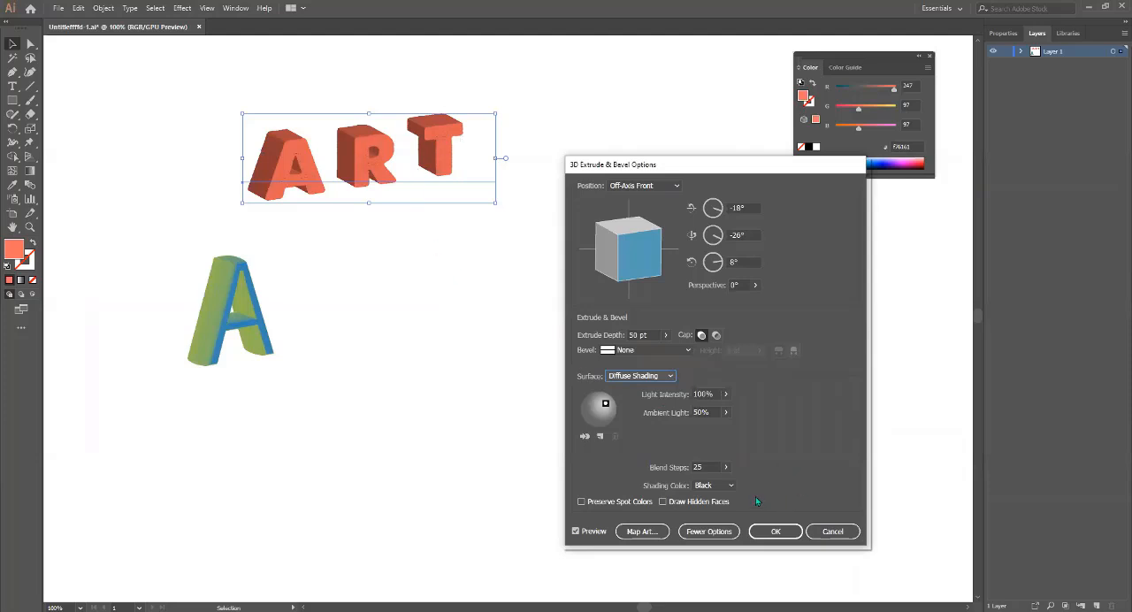
Try the shading color None and a custom olive yellow b2ba0f on the extruded "Art" text.
{"action": "left_click", "coordinate": [730, 487]}
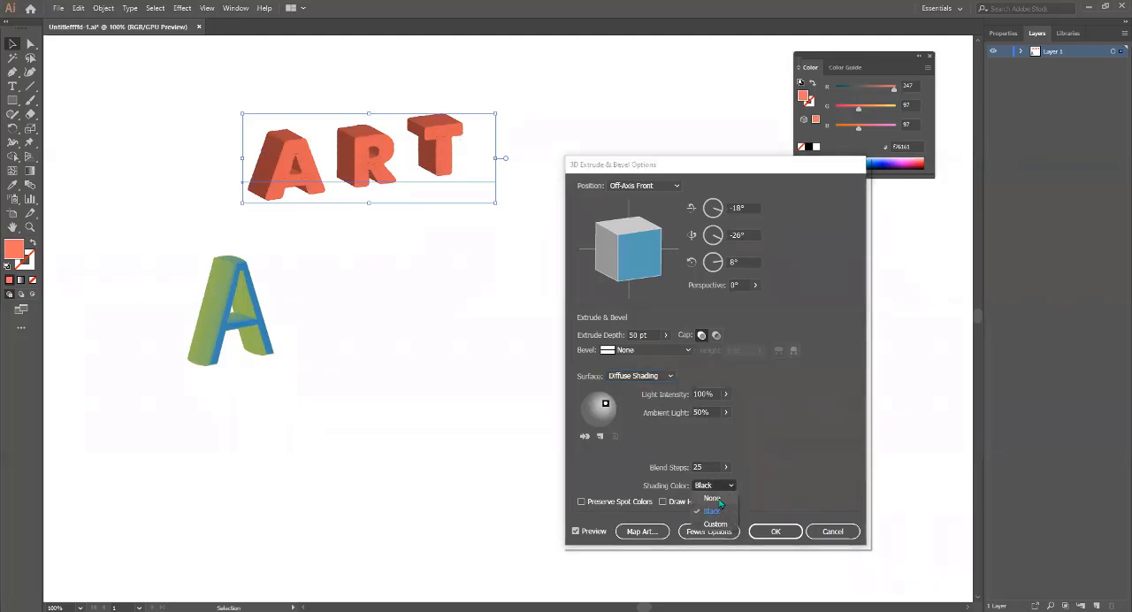
{"action": "left_click", "coordinate": [719, 502]}
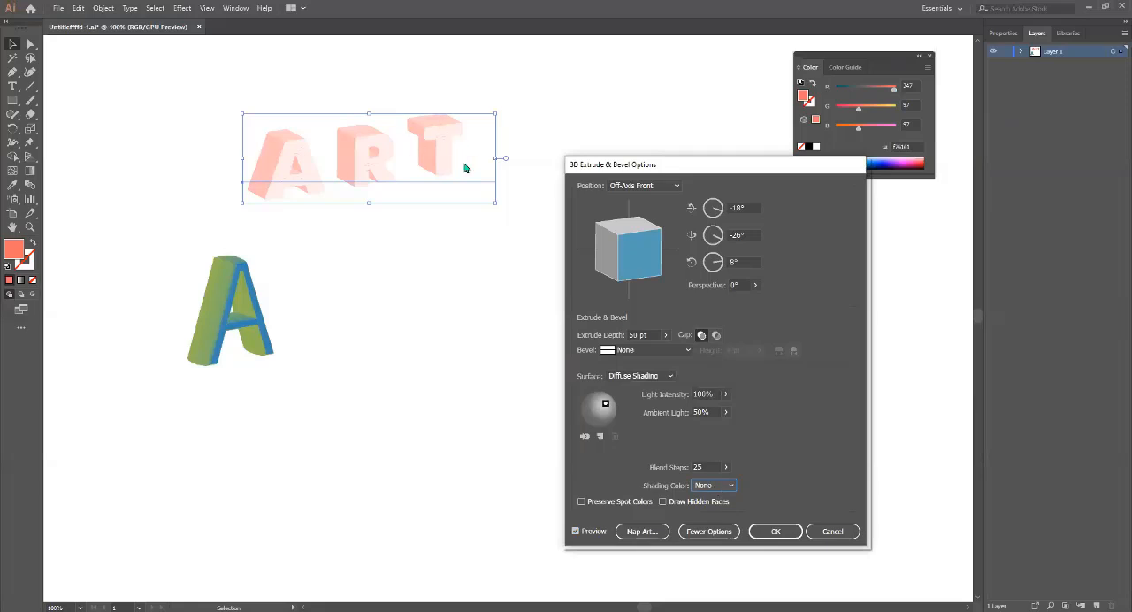
{"action": "left_click", "coordinate": [715, 486]}
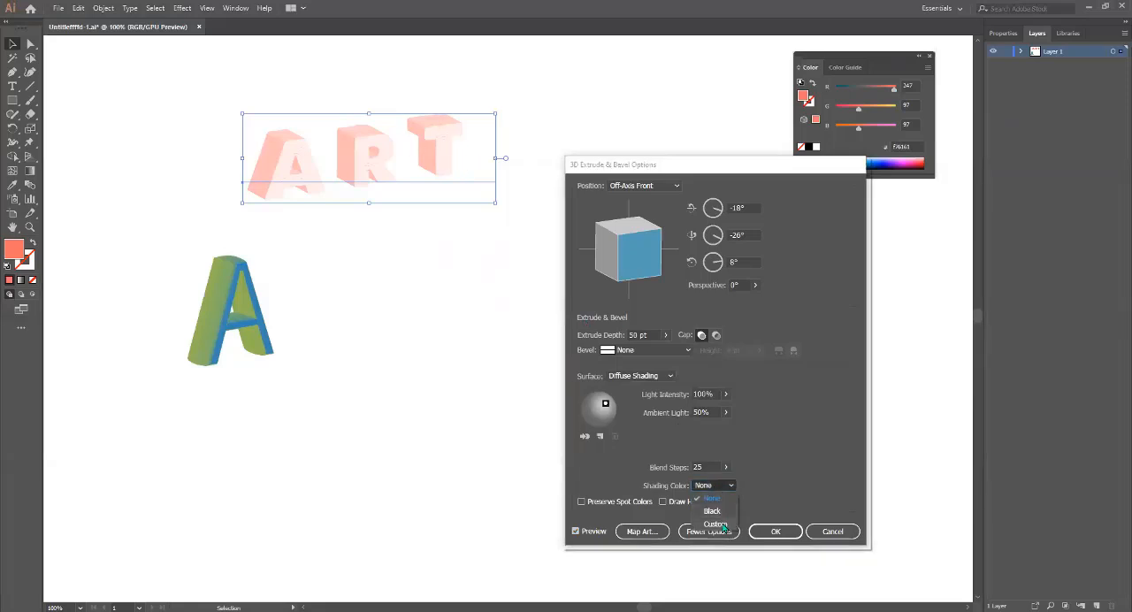
{"action": "left_click", "coordinate": [717, 527]}
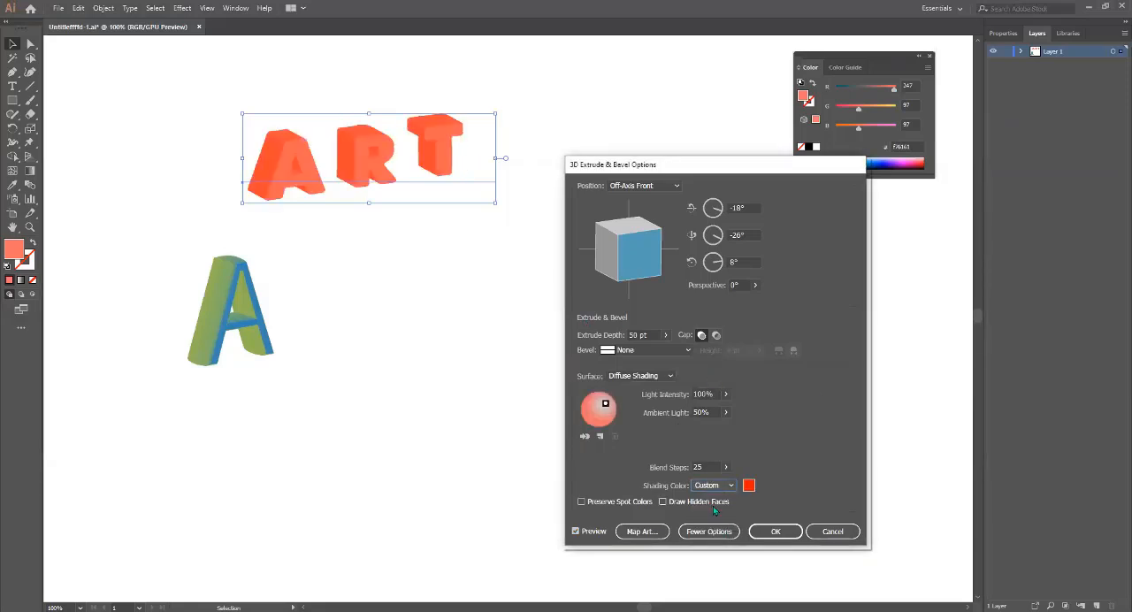
{"action": "left_click", "coordinate": [748, 485]}
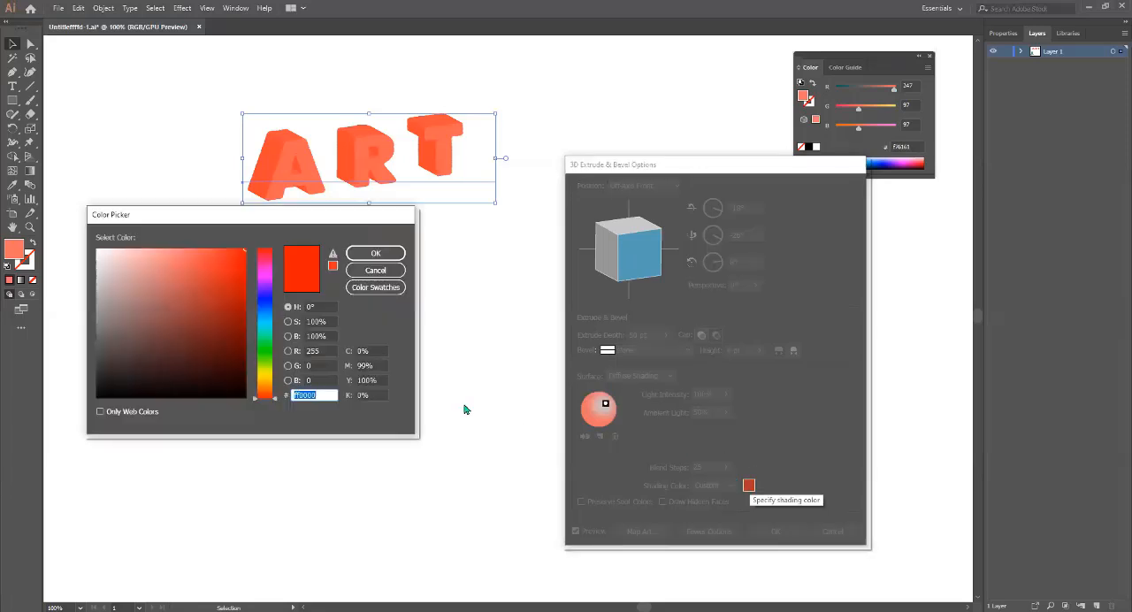
{"action": "left_click_drag", "start_coordinate": [270, 351], "coordinate": [271, 376]}
{"action": "left_click", "coordinate": [234, 288]}
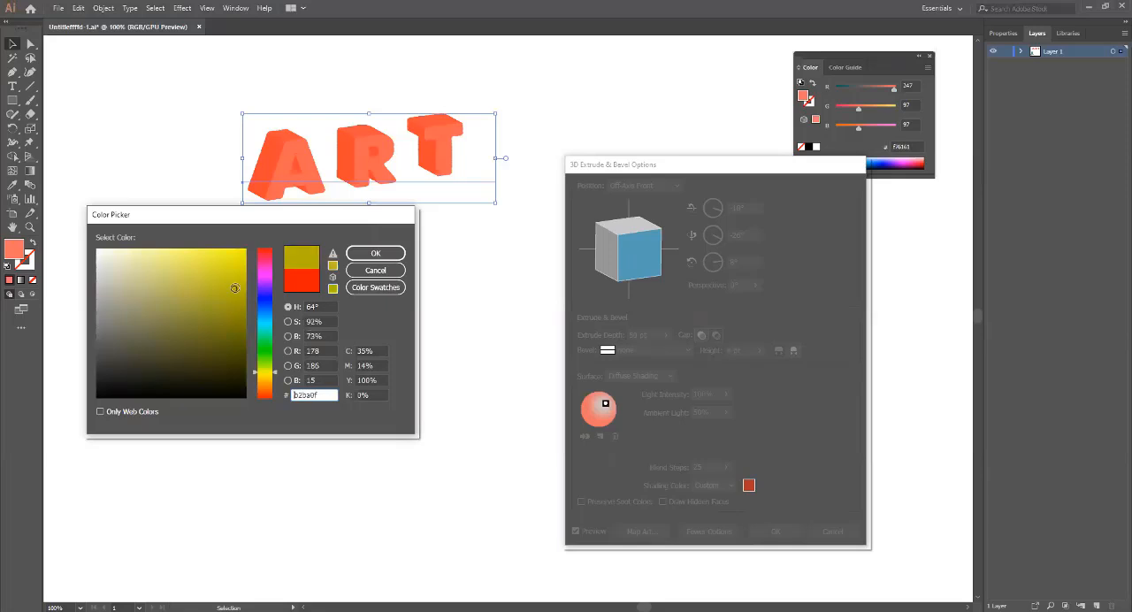
{"action": "left_click", "coordinate": [375, 253]}
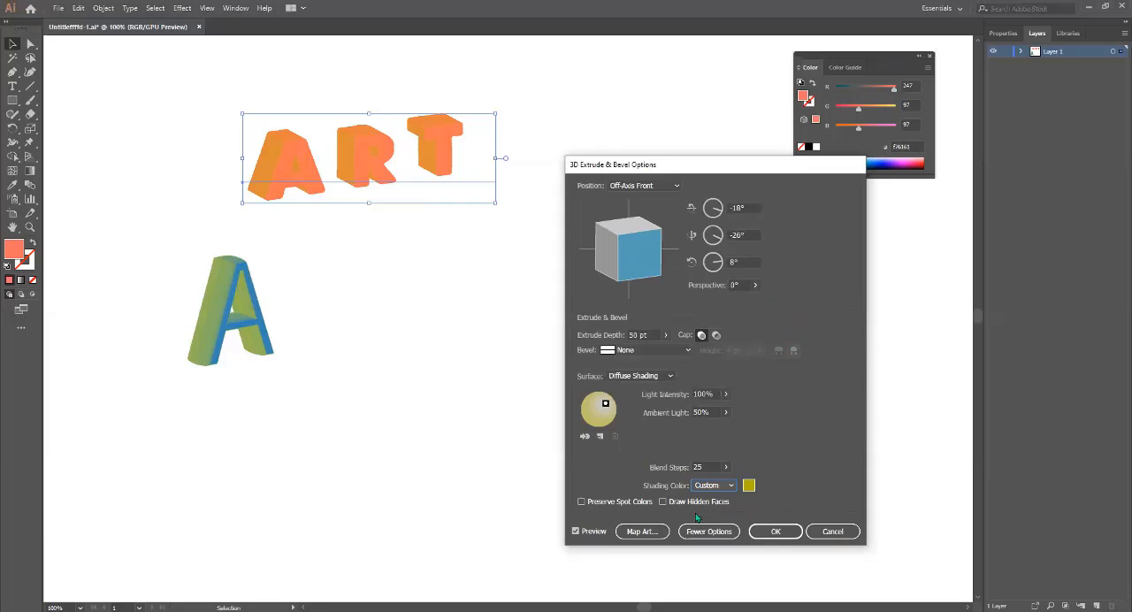
Try the Draw Hidden Faces and Preserve Spot Colors options, and look through the bevel shapes without choosing one.
{"action": "left_click", "coordinate": [667, 503]}
{"action": "left_click", "coordinate": [667, 502]}
{"action": "left_click", "coordinate": [582, 502]}
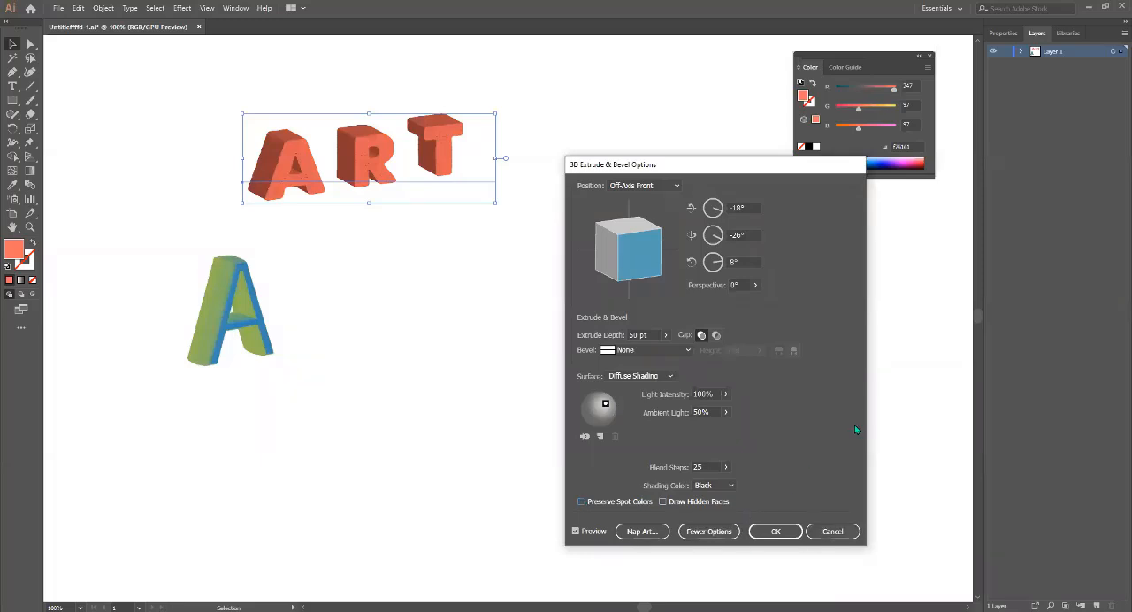
{"action": "left_click", "coordinate": [646, 350]}
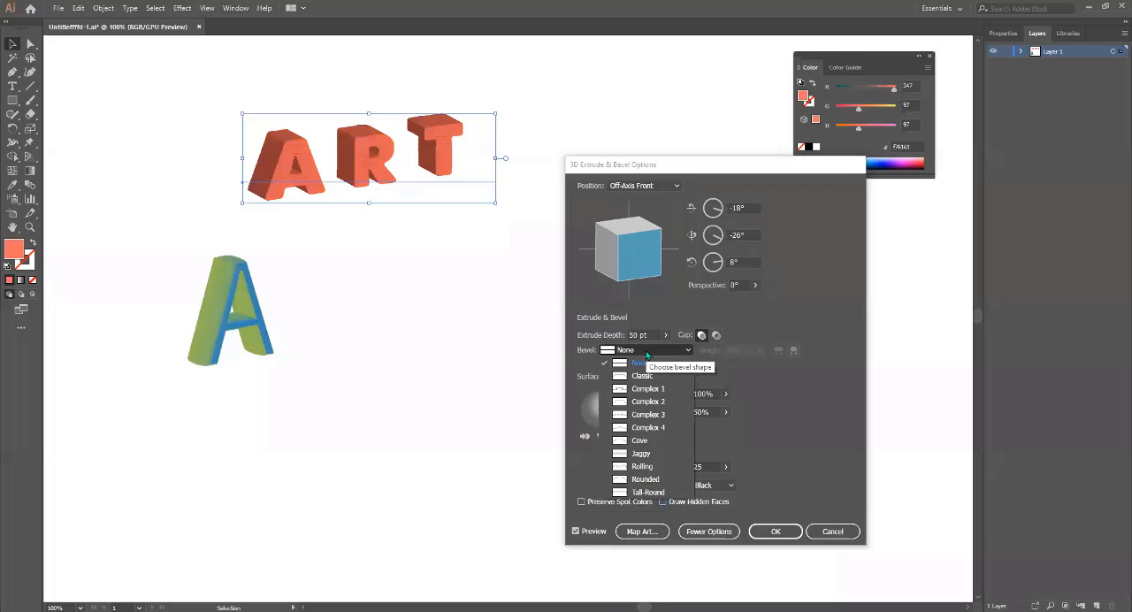
{"action": "left_click", "coordinate": [767, 416]}
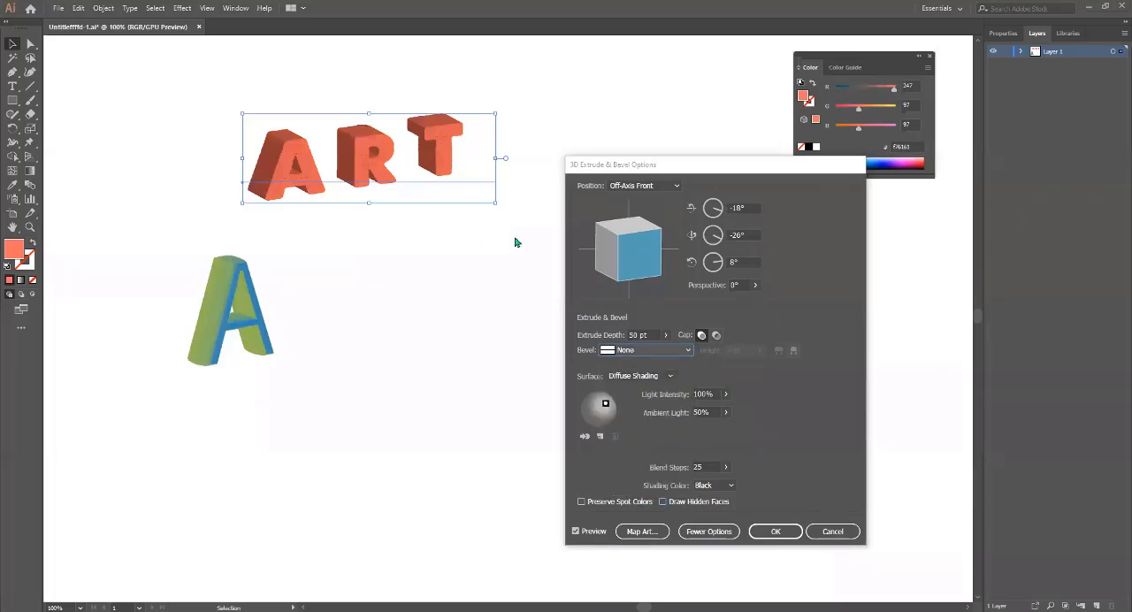
Cancel the effect on the "Art" text and draw a coral rectangle below it, to the right of the extruded letter A.
{"action": "left_click", "coordinate": [814, 534]}
{"action": "key", "text": "m"}
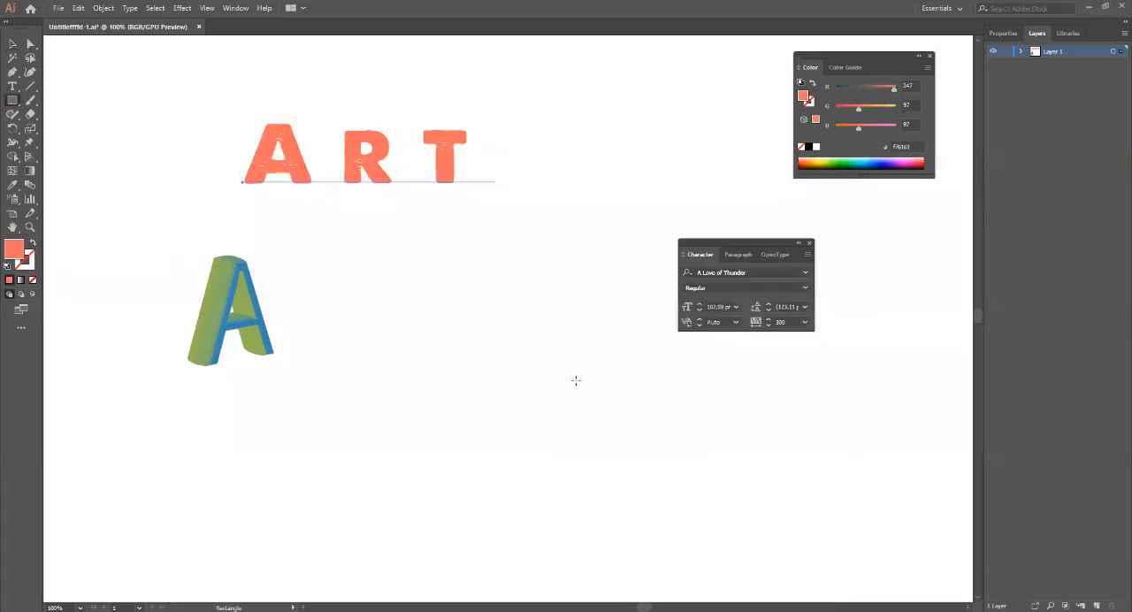
{"action": "left_click_drag", "start_coordinate": [452, 356], "coordinate": [583, 435]}
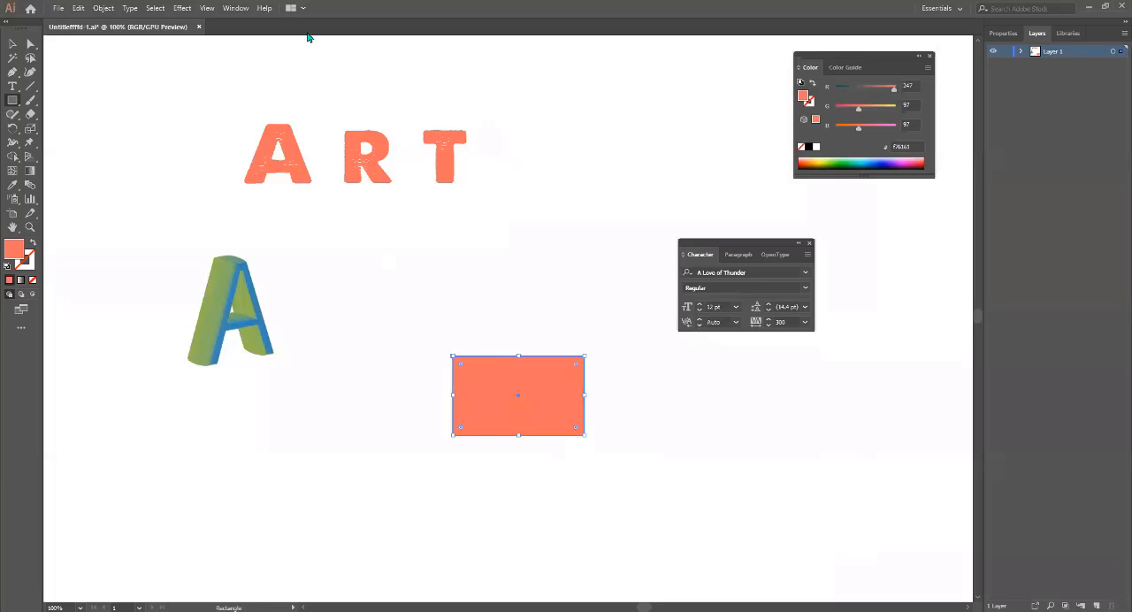
{"action": "left_click", "coordinate": [182, 8]}
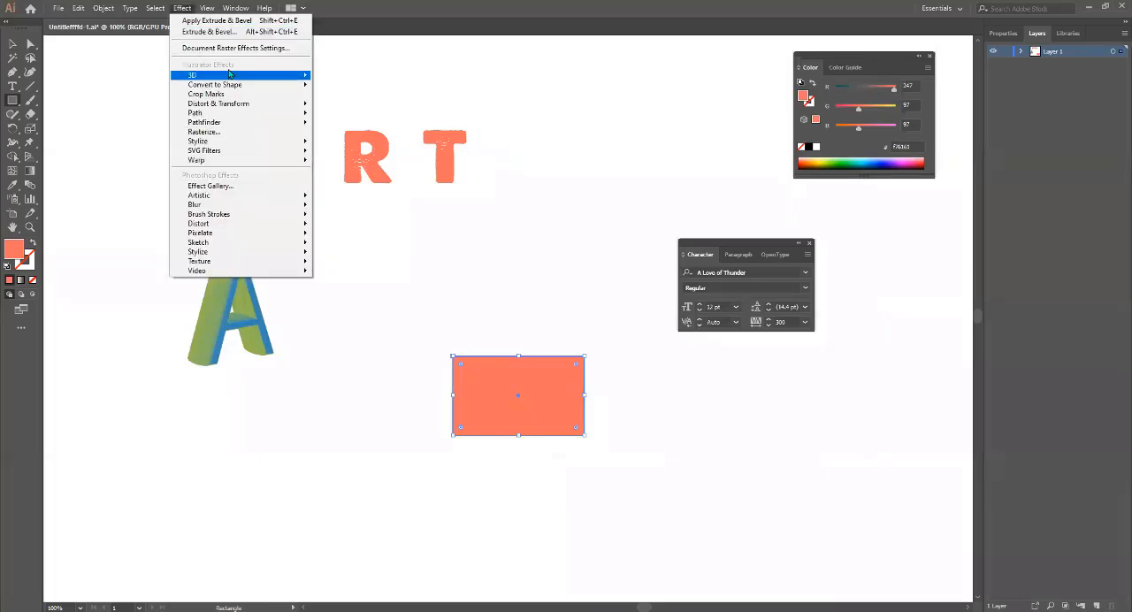
{"action": "mouse_move", "coordinate": [232, 76]}
{"action": "left_click", "coordinate": [354, 77]}
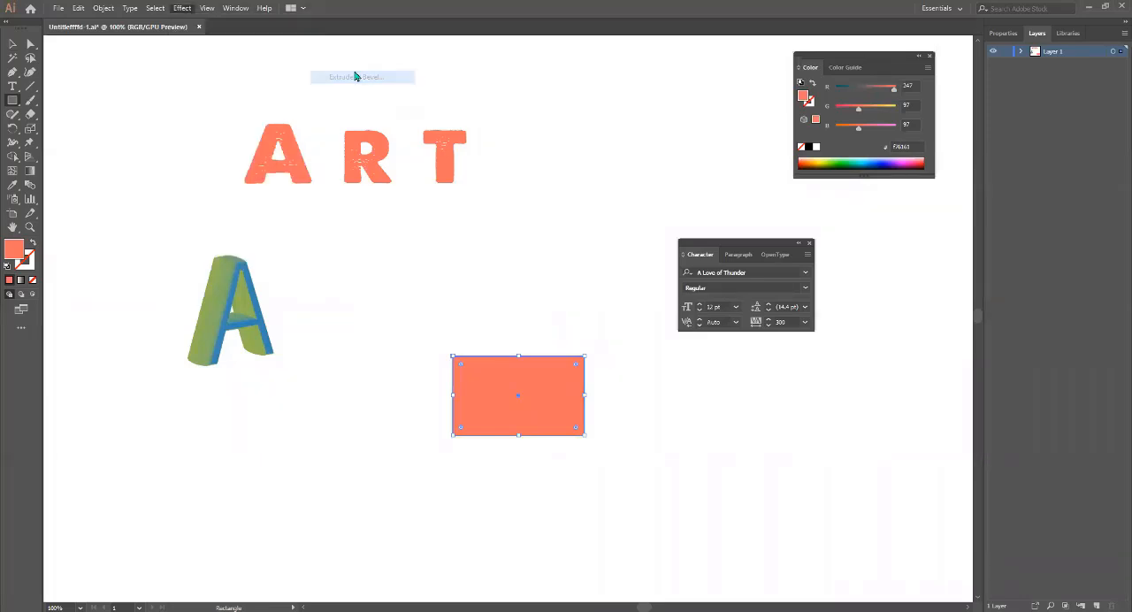
{"action": "left_click", "coordinate": [591, 532]}
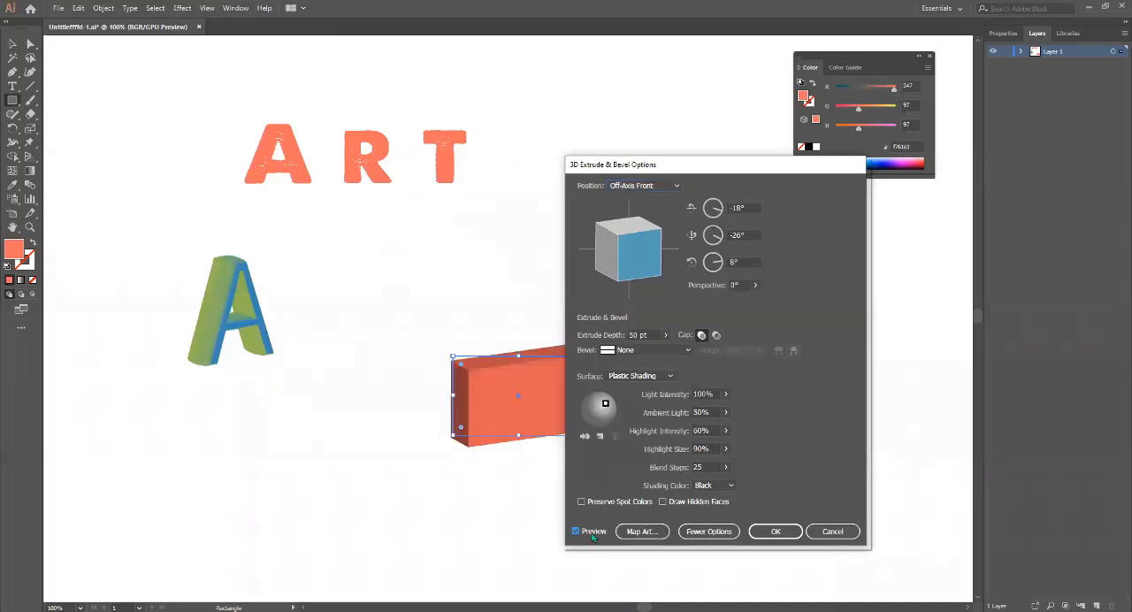
{"action": "left_click", "coordinate": [818, 538]}
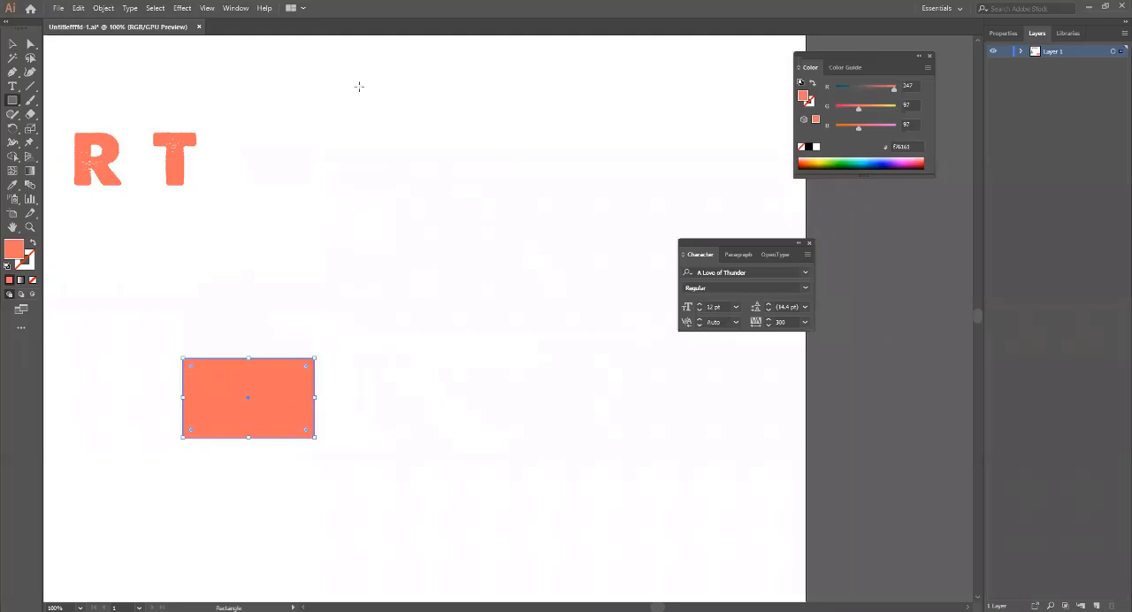
Start the 3D Extrude & Bevel effect on the rectangle with preview on and set the extrude depth to 605 pt.
{"action": "left_click", "coordinate": [182, 7]}
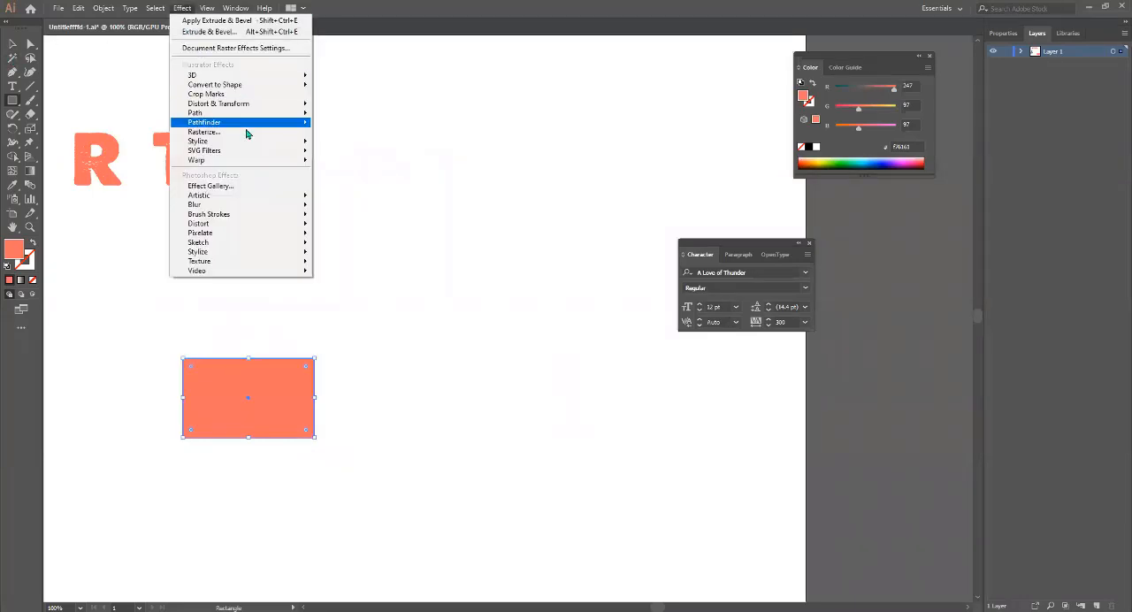
{"action": "mouse_move", "coordinate": [292, 75]}
{"action": "left_click", "coordinate": [371, 80]}
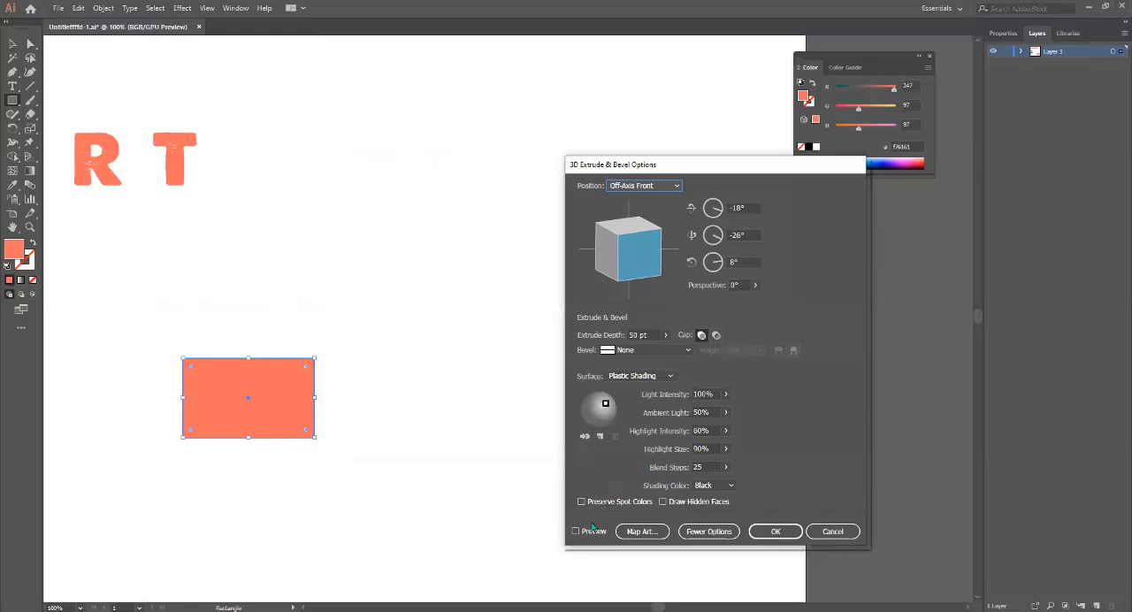
{"action": "left_click", "coordinate": [589, 532]}
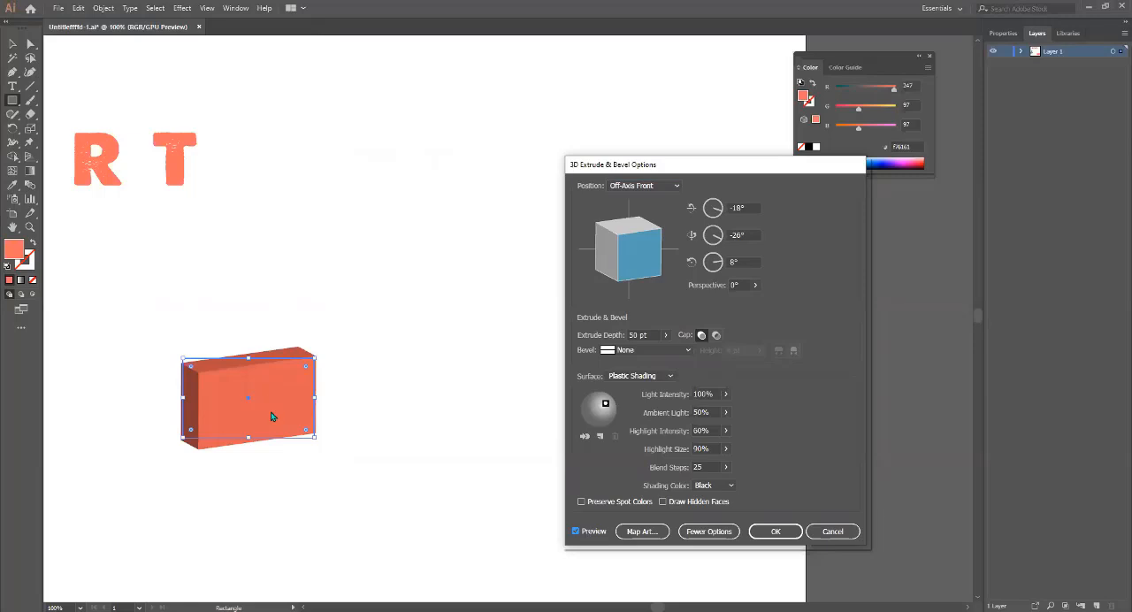
{"action": "left_click", "coordinate": [664, 336]}
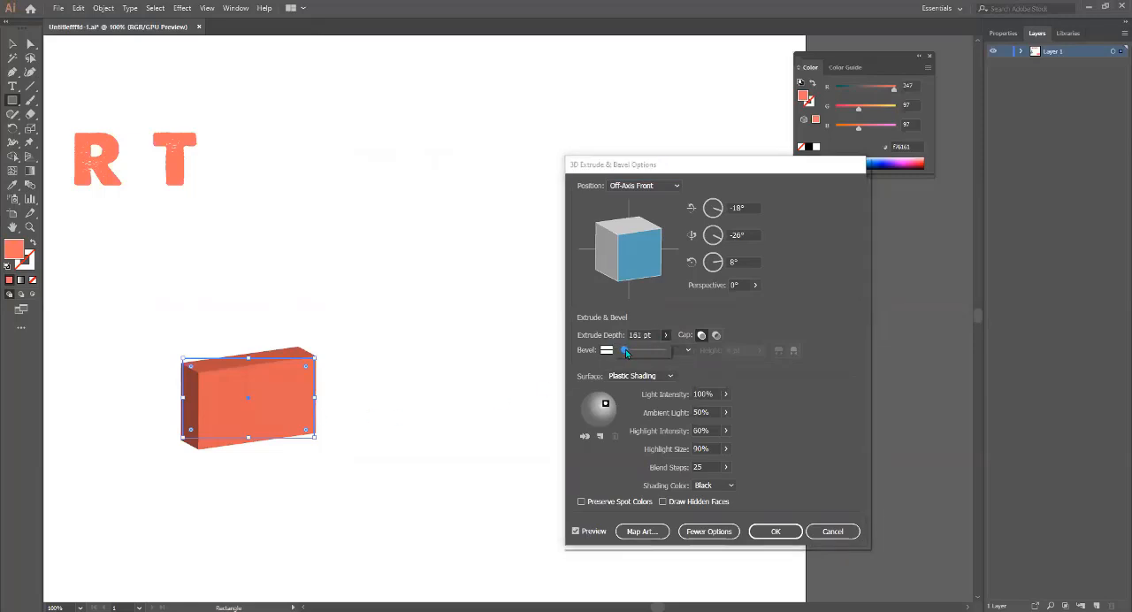
{"action": "left_click_drag", "start_coordinate": [625, 349], "coordinate": [637, 356]}
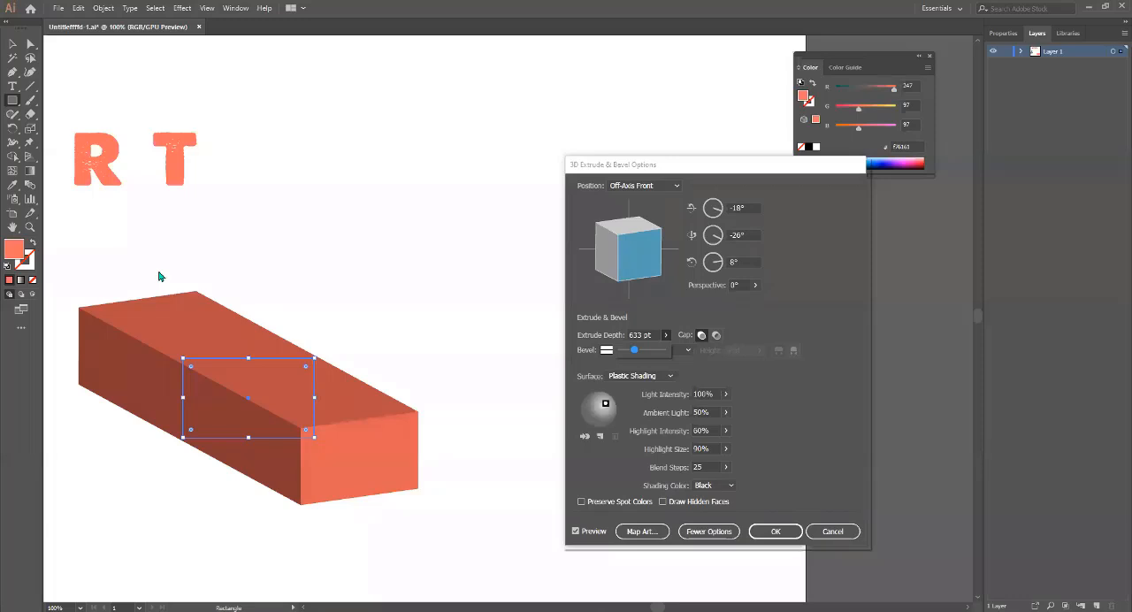
{"action": "mouse_move", "coordinate": [636, 351]}
{"action": "left_mouse_down"}
{"action": "mouse_move", "coordinate": [647, 358]}
{"action": "mouse_move", "coordinate": [633, 351]}
{"action": "left_mouse_up"}
{"action": "left_click", "coordinate": [667, 335]}
{"action": "left_click", "coordinate": [711, 339]}
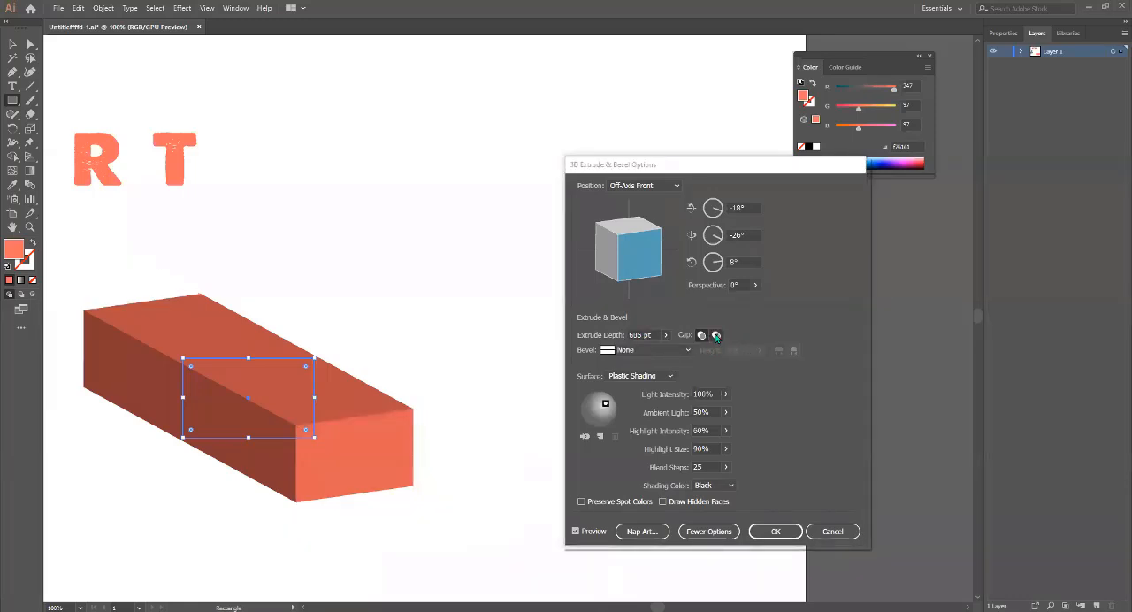
Compare the hollow and solid caps on the extruded box, rotating it to 3°, -1°, -6° to face its end.
{"action": "left_click", "coordinate": [716, 336]}
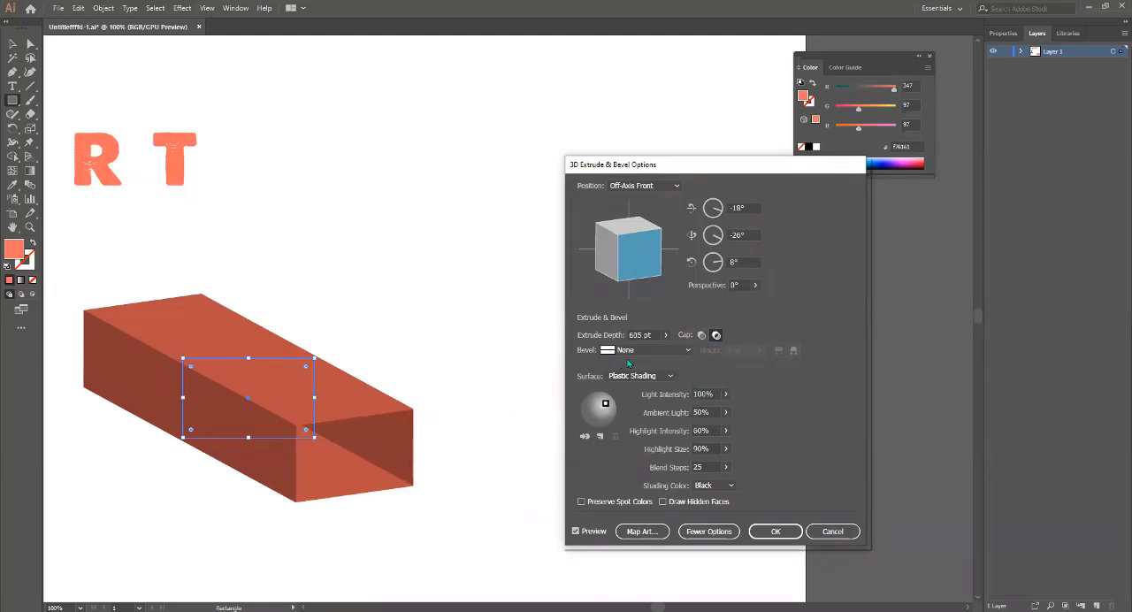
{"action": "left_click", "coordinate": [702, 336]}
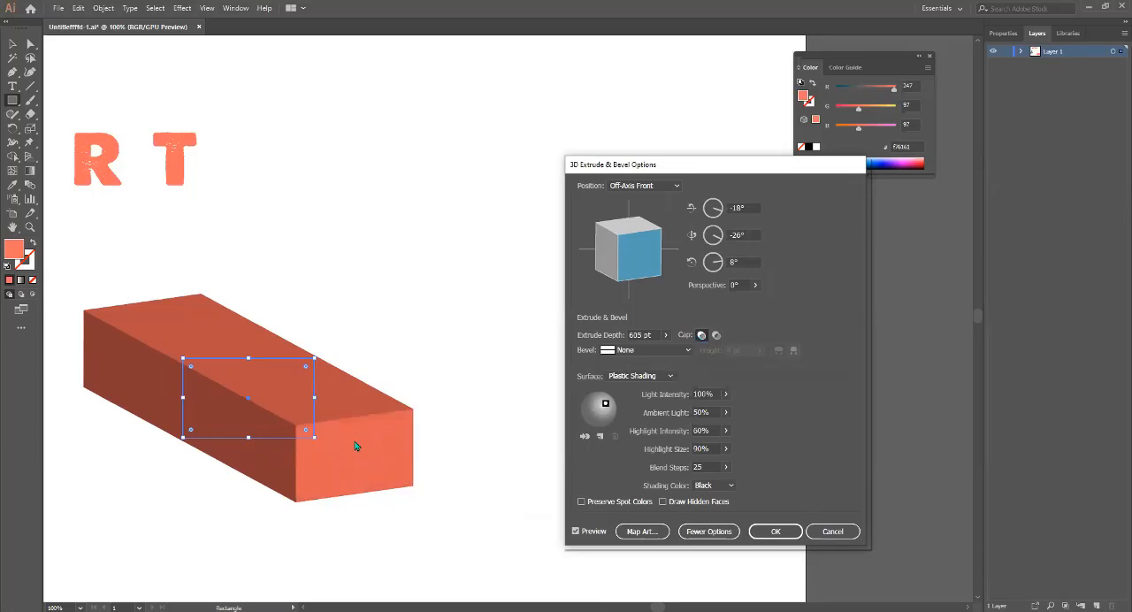
{"action": "left_click", "coordinate": [717, 335]}
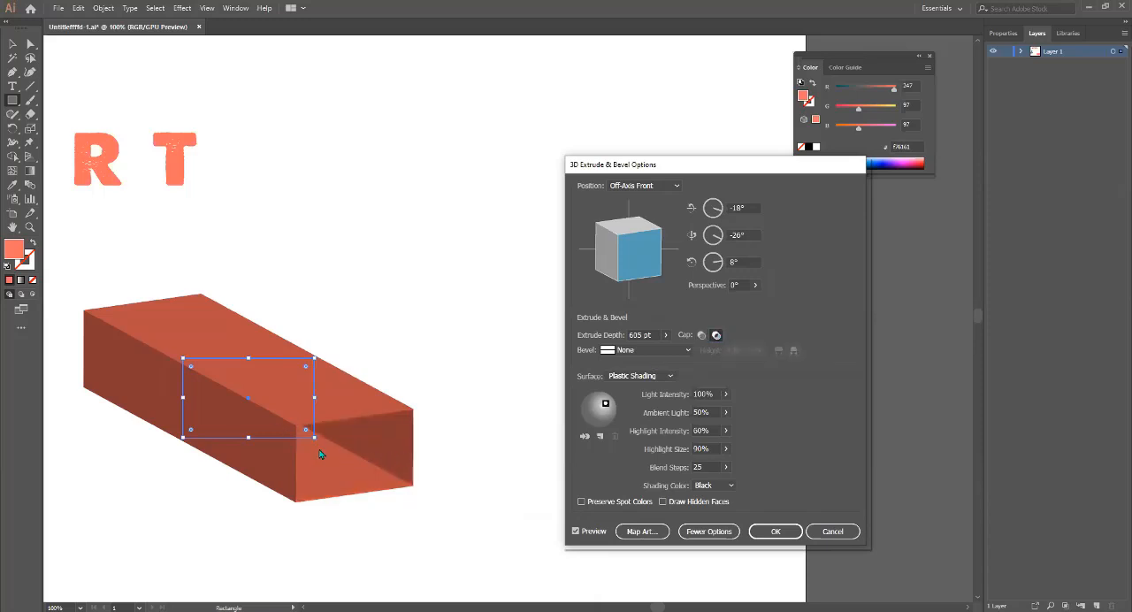
{"action": "left_click_drag", "start_coordinate": [645, 272], "coordinate": [624, 257]}
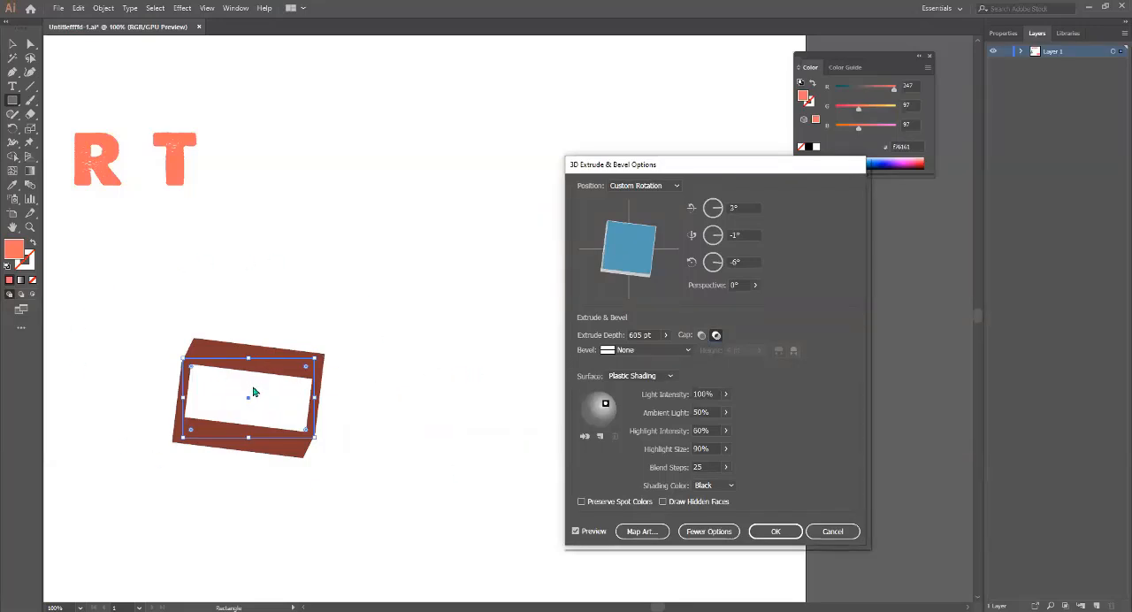
{"action": "left_click", "coordinate": [702, 335]}
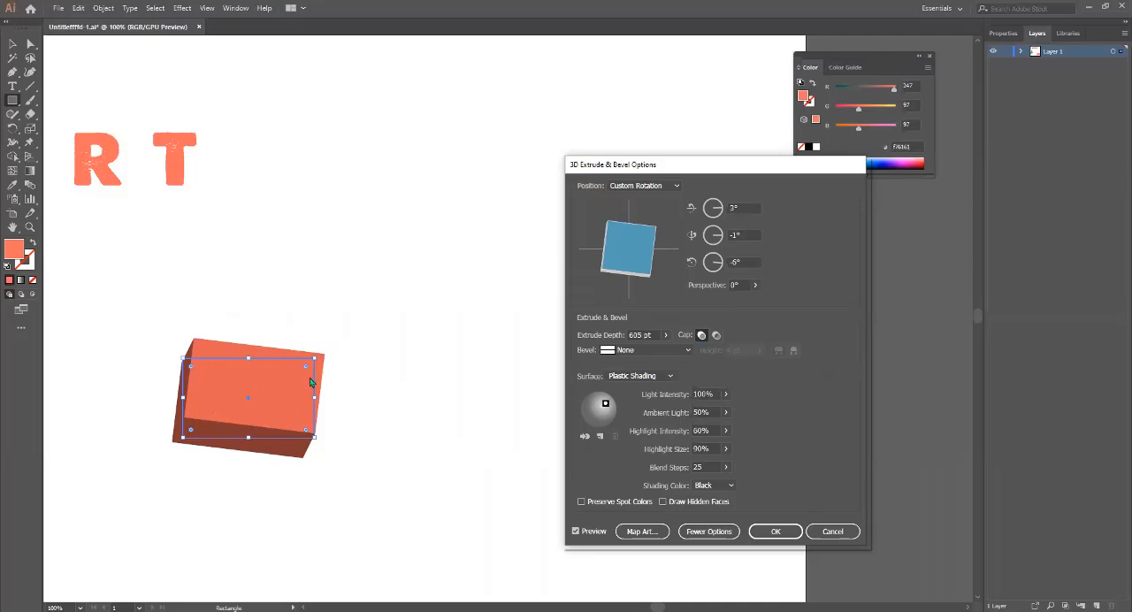
{"action": "left_click", "coordinate": [719, 337]}
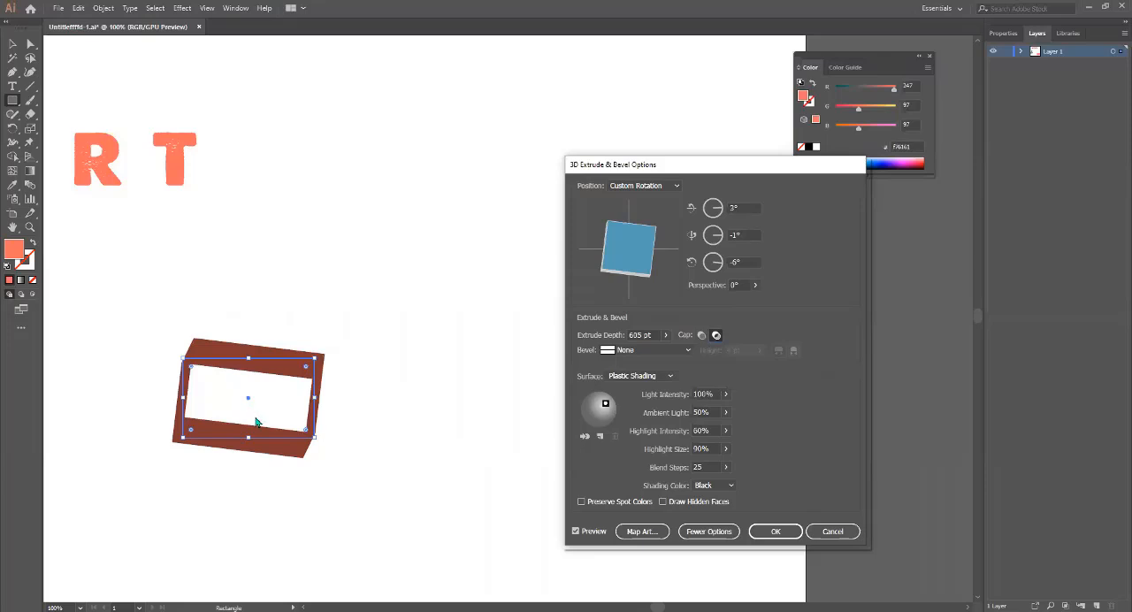
Turn the solid cap on for the box and rotate it to -13°, -21°, 10°.
{"action": "left_click_drag", "start_coordinate": [638, 266], "coordinate": [634, 287]}
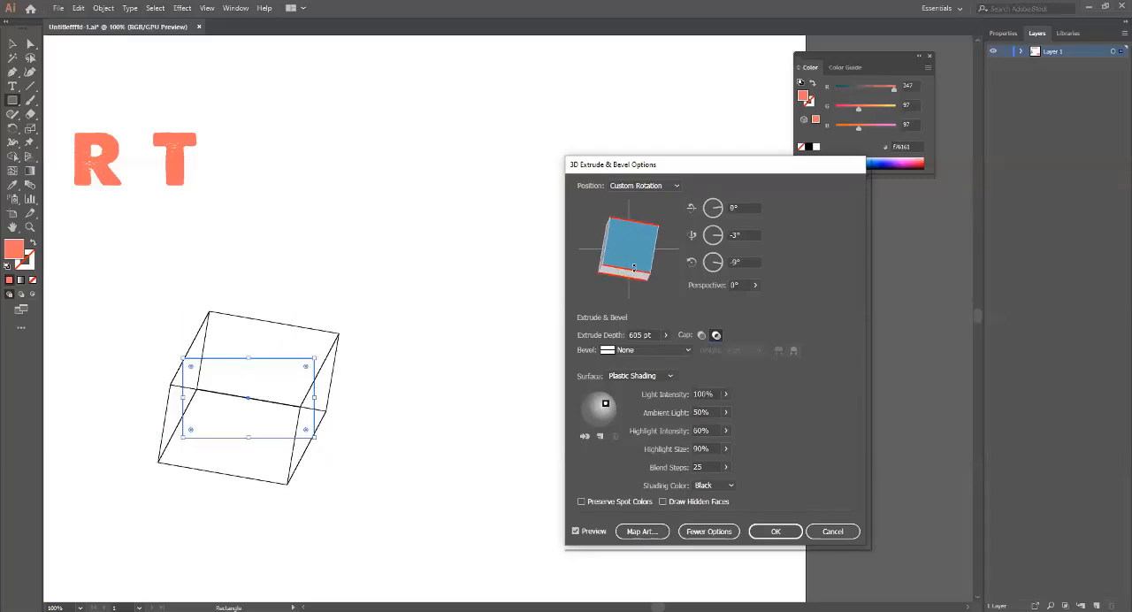
{"action": "left_click", "coordinate": [702, 335]}
{"action": "left_click_drag", "start_coordinate": [597, 257], "coordinate": [621, 267]}
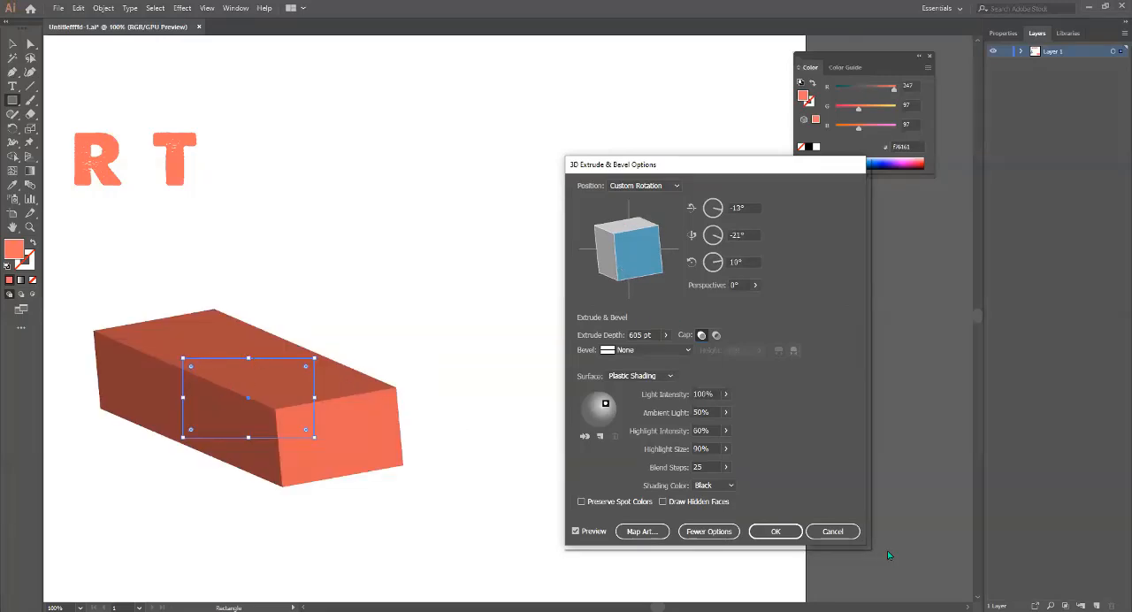
Set the box's surface to Diffuse Shading and its bevel shape to Complex 3.
{"action": "left_click", "coordinate": [642, 379]}
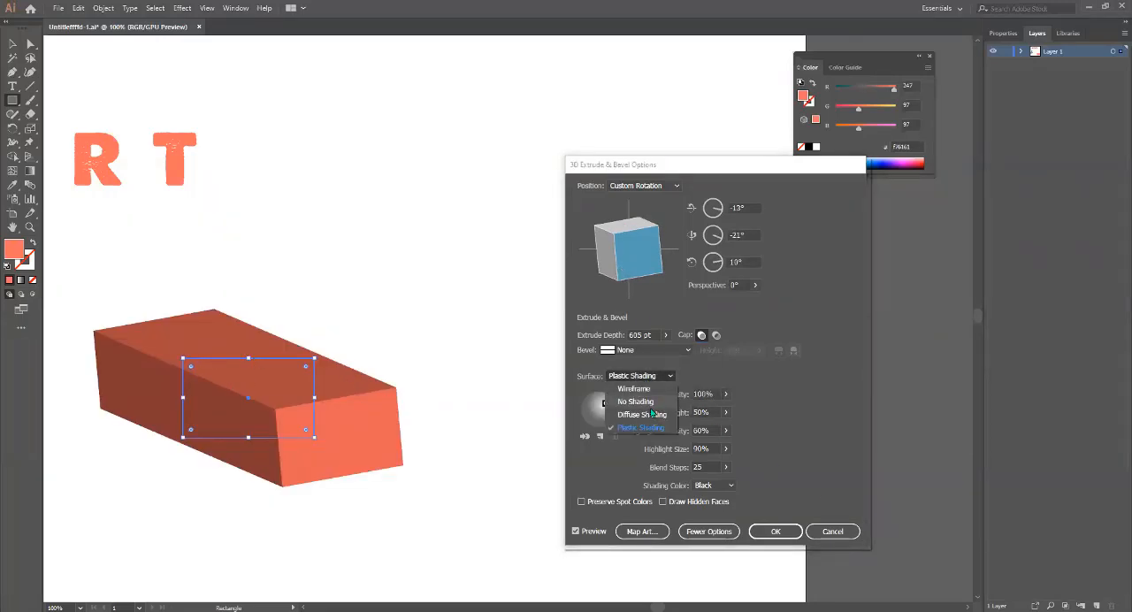
{"action": "left_click", "coordinate": [653, 409]}
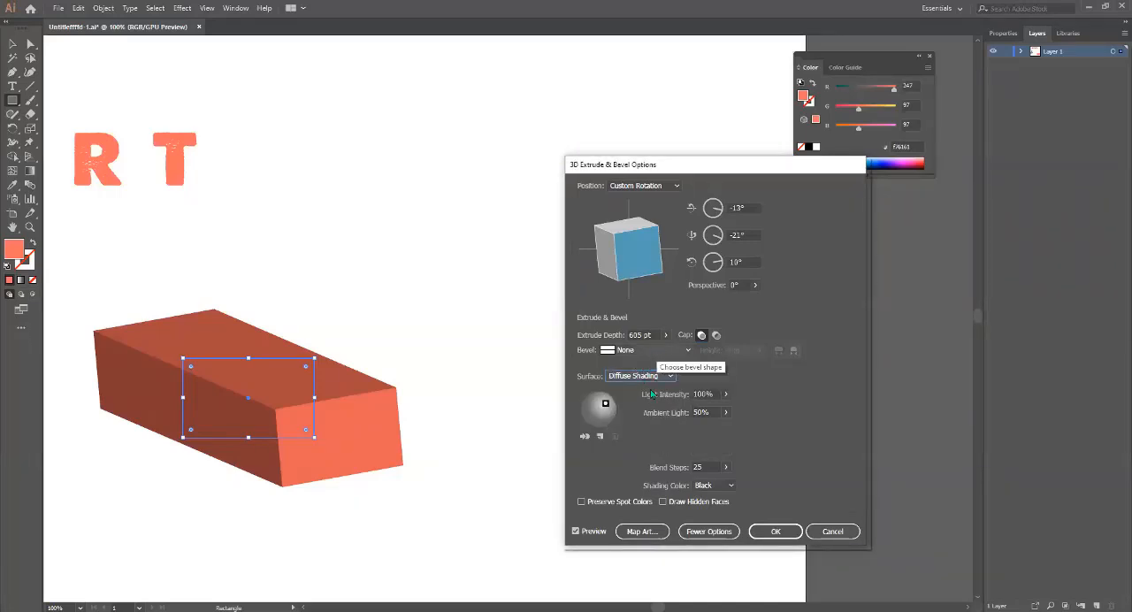
{"action": "left_click", "coordinate": [657, 350]}
{"action": "left_click", "coordinate": [637, 408]}
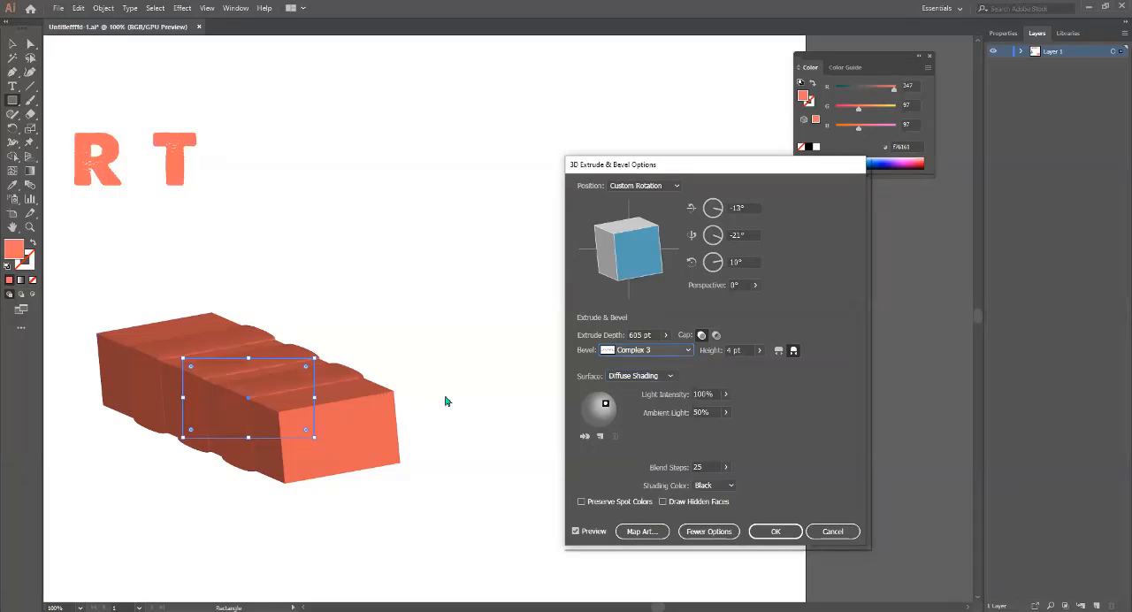
Rotate the box to -40°, -32°, 33°, try the Jaggy bevel and set the bevel shape to Complex 2.
{"action": "mouse_move", "coordinate": [629, 268]}
{"action": "left_mouse_down"}
{"action": "mouse_move", "coordinate": [616, 276]}
{"action": "mouse_move", "coordinate": [633, 263]}
{"action": "left_mouse_up"}
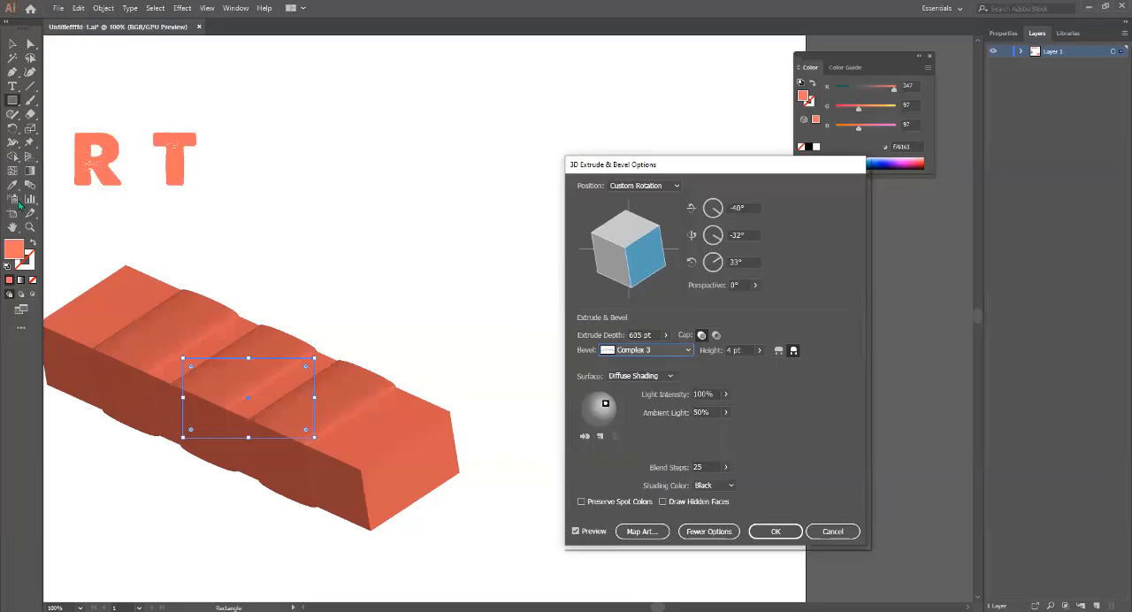
{"action": "left_click", "coordinate": [682, 352]}
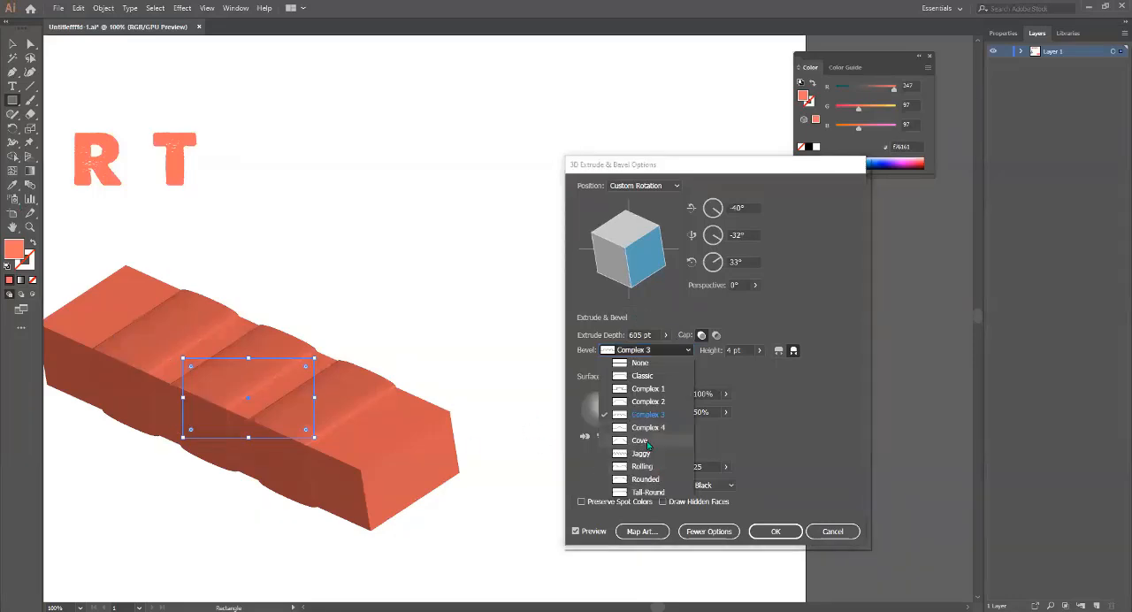
{"action": "left_click", "coordinate": [648, 454]}
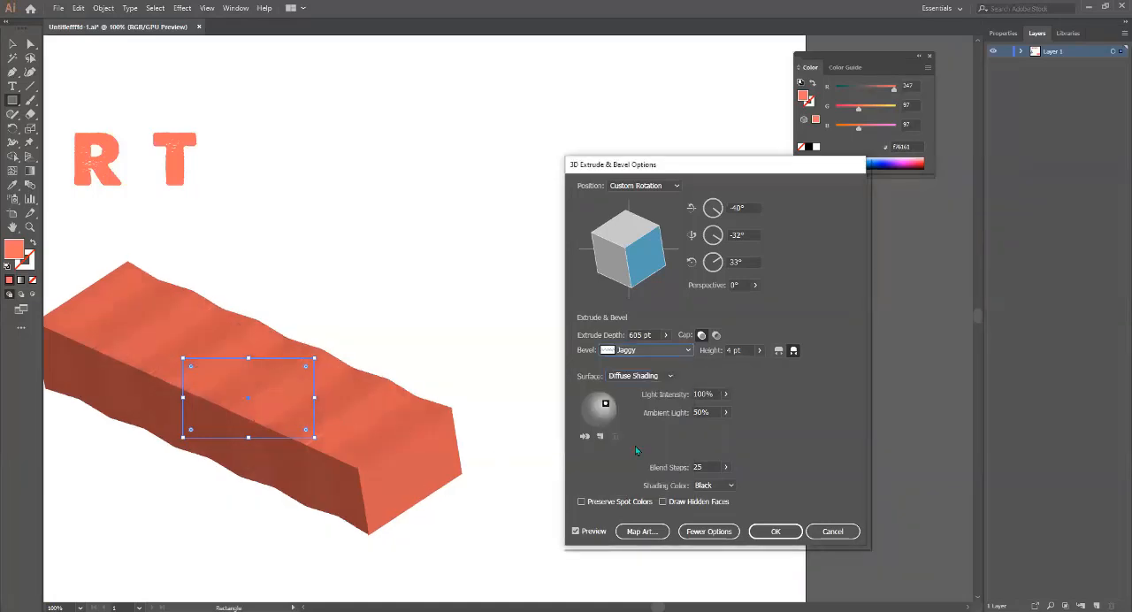
{"action": "left_click", "coordinate": [676, 352]}
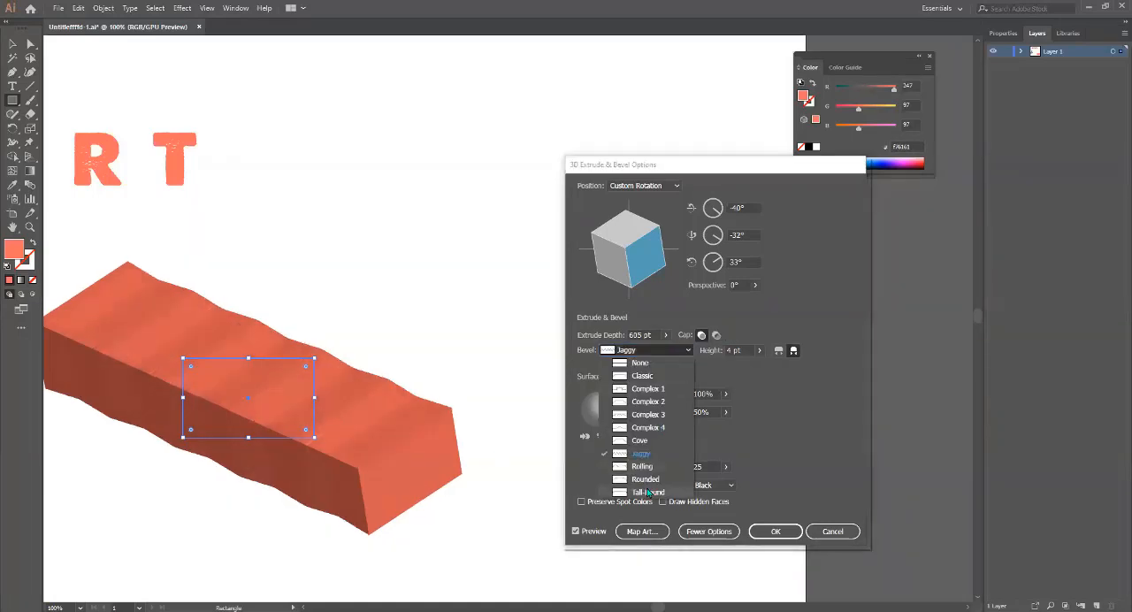
{"action": "left_click", "coordinate": [641, 402]}
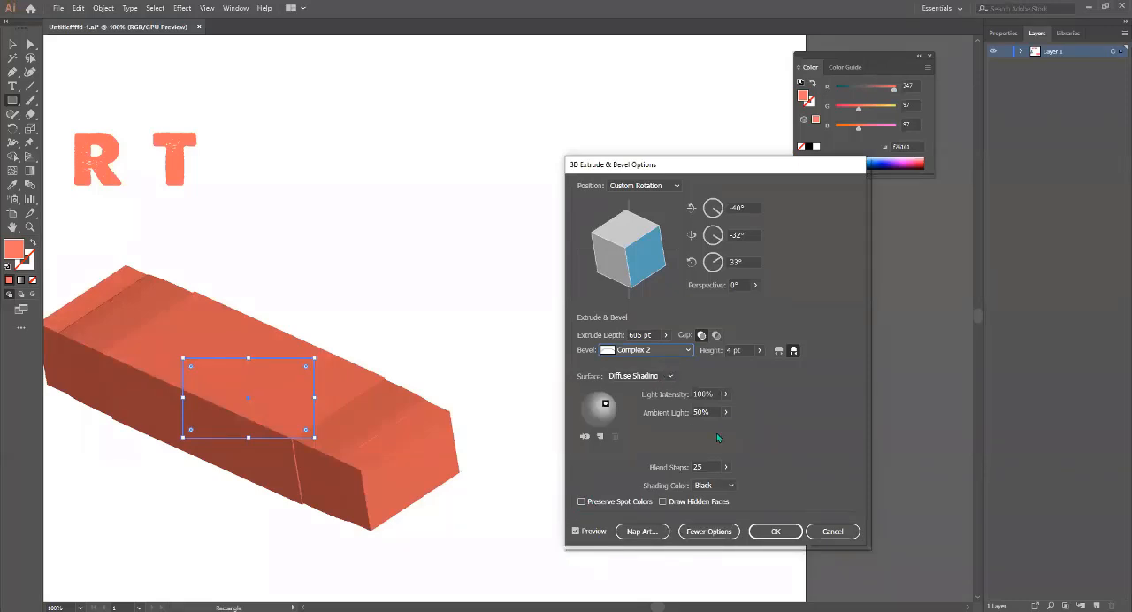
Set the box's shading color to a custom saturated blue and apply the 3D effect.
{"action": "left_click", "coordinate": [730, 485]}
{"action": "left_click", "coordinate": [725, 525]}
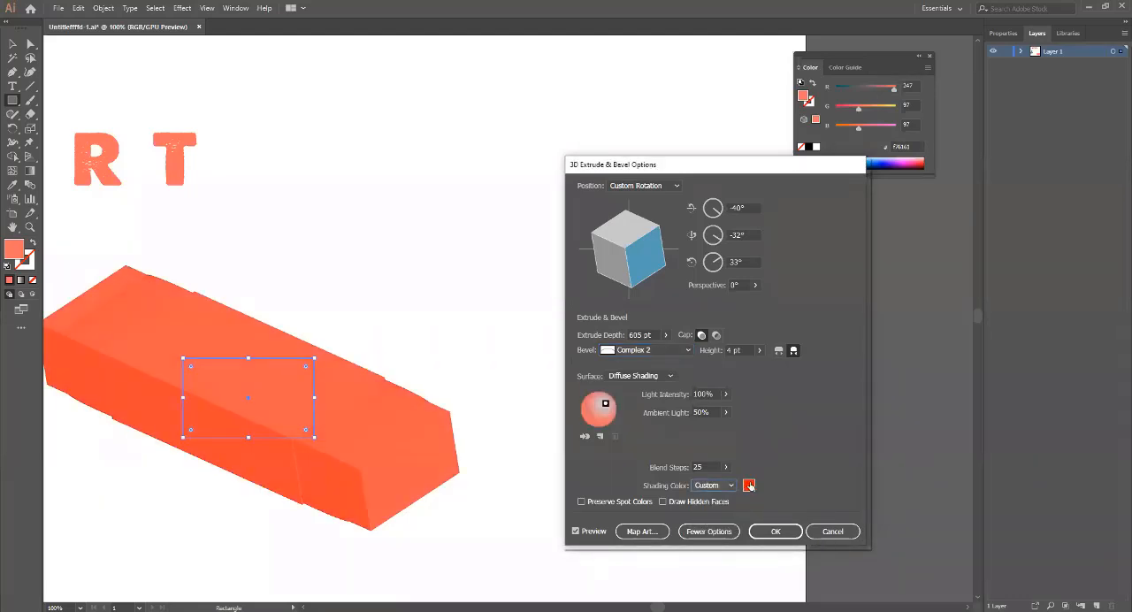
{"action": "left_click", "coordinate": [750, 485]}
{"action": "left_click_drag", "start_coordinate": [215, 330], "coordinate": [182, 308]}
{"action": "left_click_drag", "start_coordinate": [269, 312], "coordinate": [266, 299]}
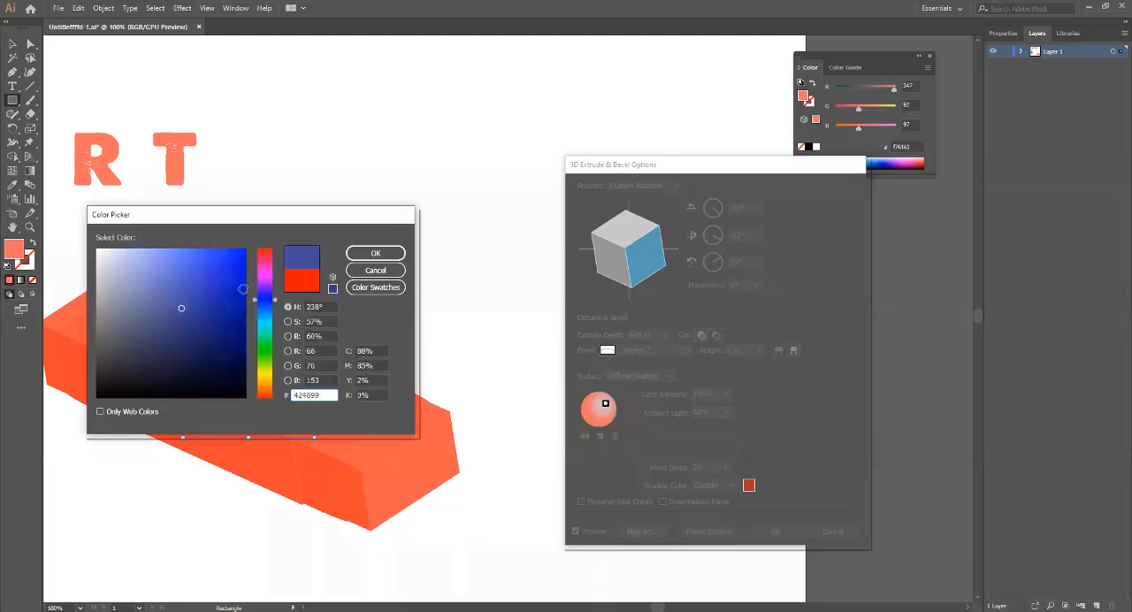
{"action": "left_click", "coordinate": [242, 282]}
{"action": "left_click", "coordinate": [373, 252]}
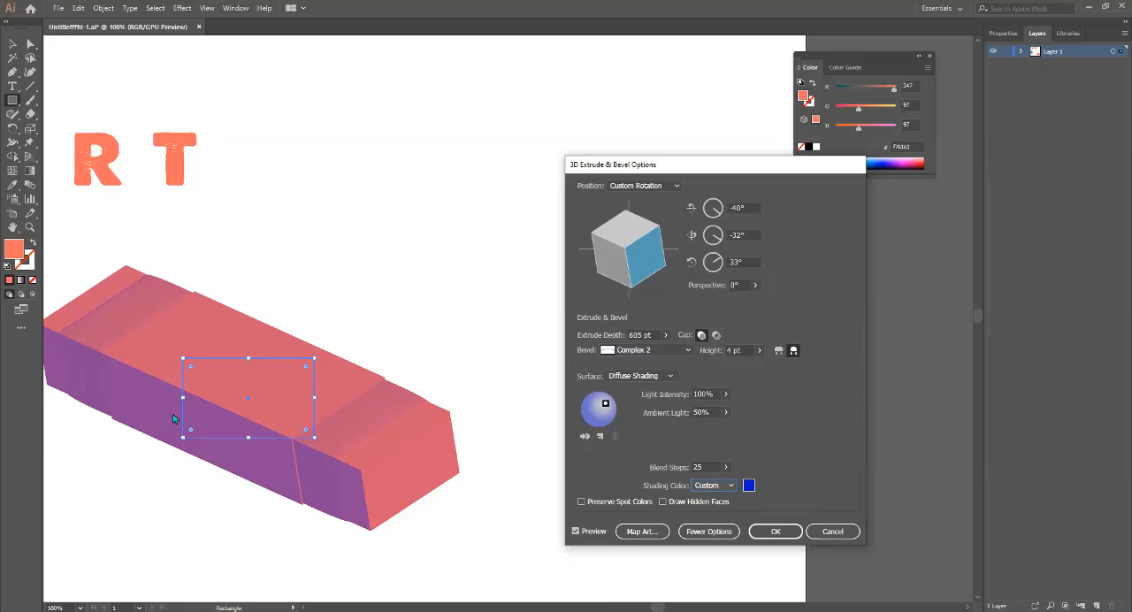
{"action": "left_click", "coordinate": [775, 531]}
Draw a tall coral ellipse to the right of the "Art" text, above the extruded box.
{"action": "left_click_drag", "start_coordinate": [15, 101], "coordinate": [88, 129]}
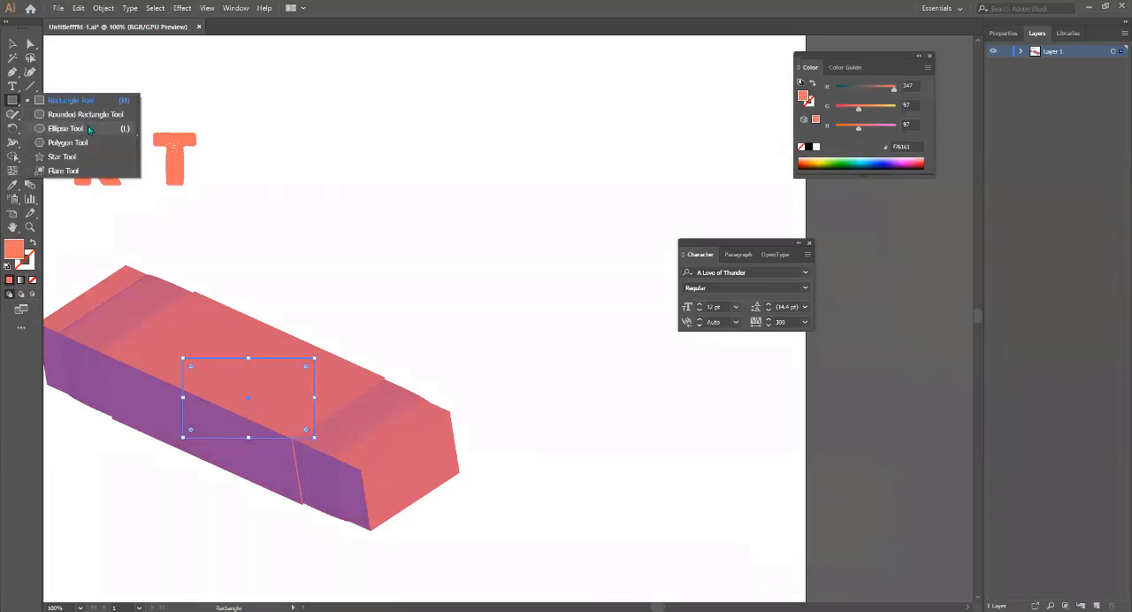
{"action": "left_click", "coordinate": [87, 128]}
{"action": "left_click_drag", "start_coordinate": [468, 124], "coordinate": [529, 228]}
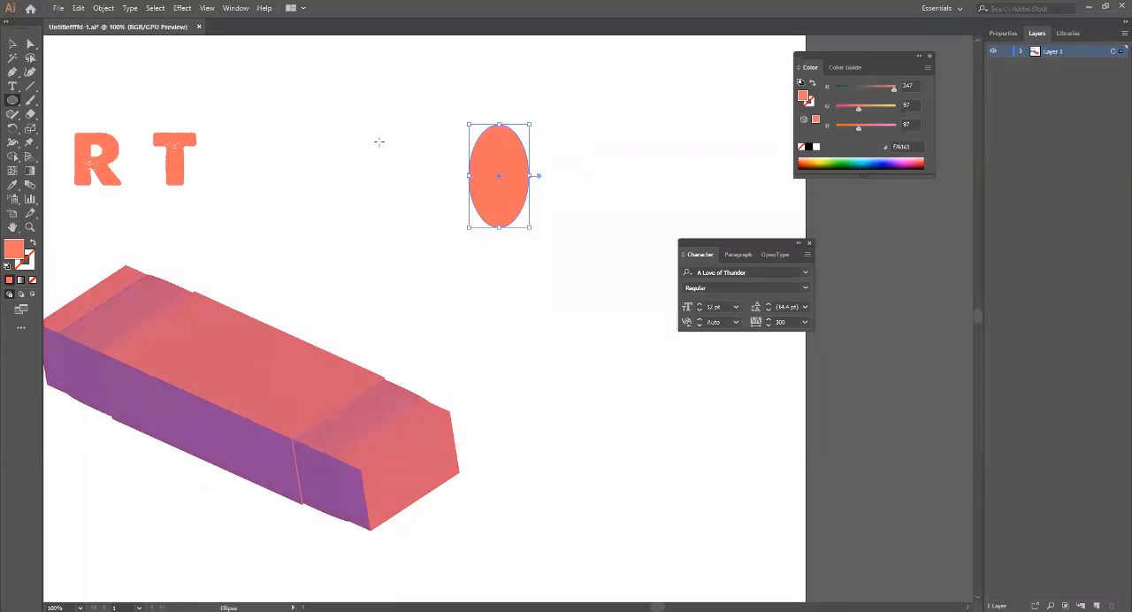
{"action": "key", "text": "v"}
Apply 3D Extrude & Bevel to the coral ellipse with the preview on and an extrude depth of 439 pt.
{"action": "left_click", "coordinate": [182, 8]}
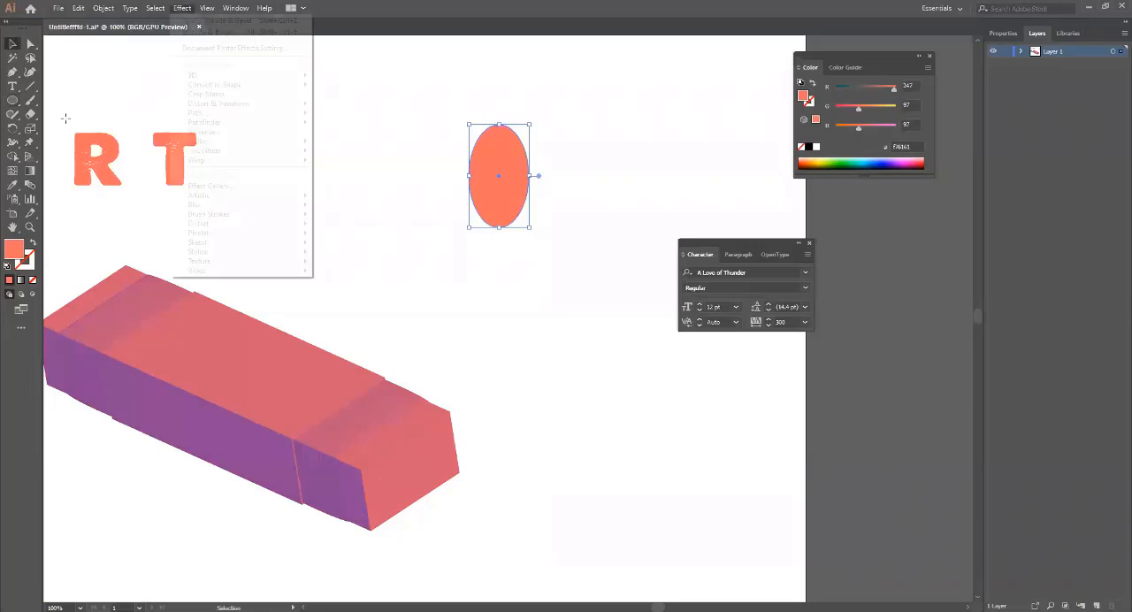
{"action": "mouse_move", "coordinate": [247, 75]}
{"action": "left_click", "coordinate": [347, 79]}
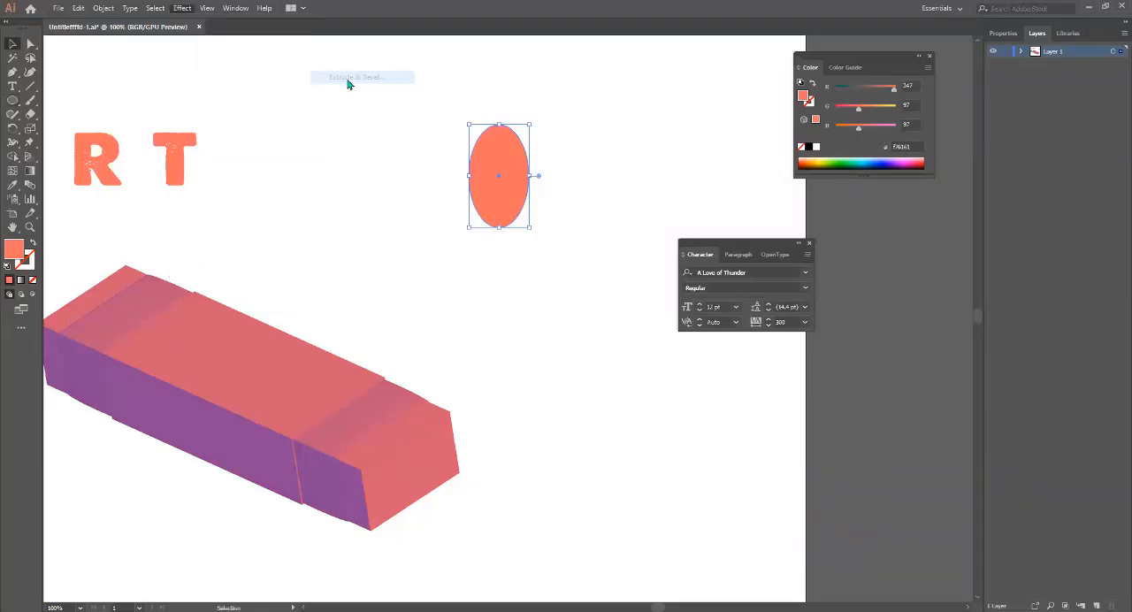
{"action": "left_click", "coordinate": [576, 531]}
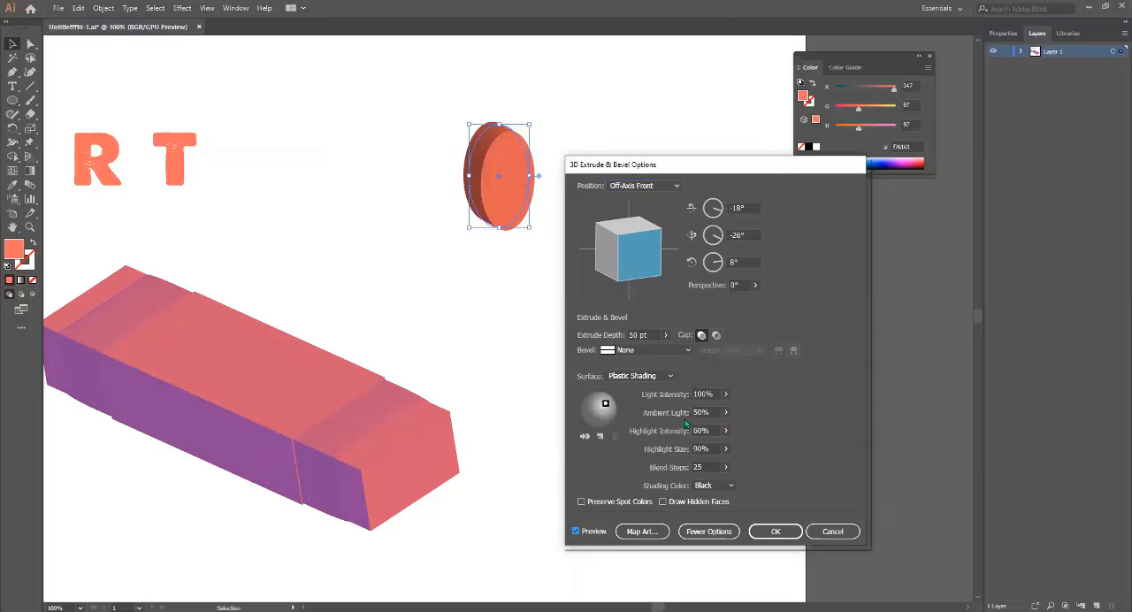
{"action": "left_click", "coordinate": [666, 335]}
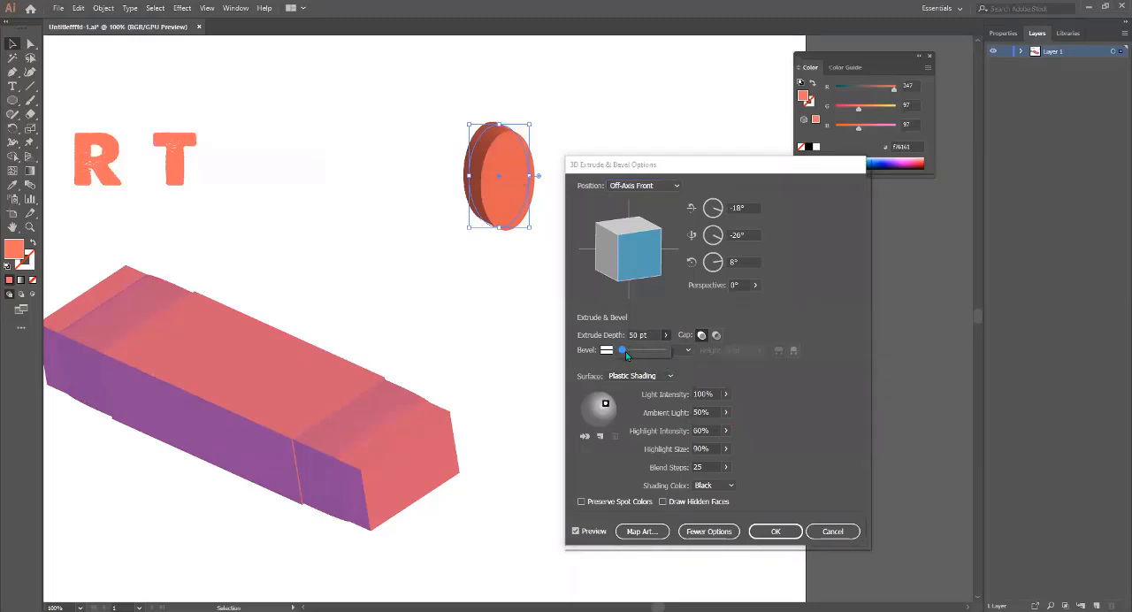
{"action": "left_click_drag", "start_coordinate": [625, 351], "coordinate": [631, 354]}
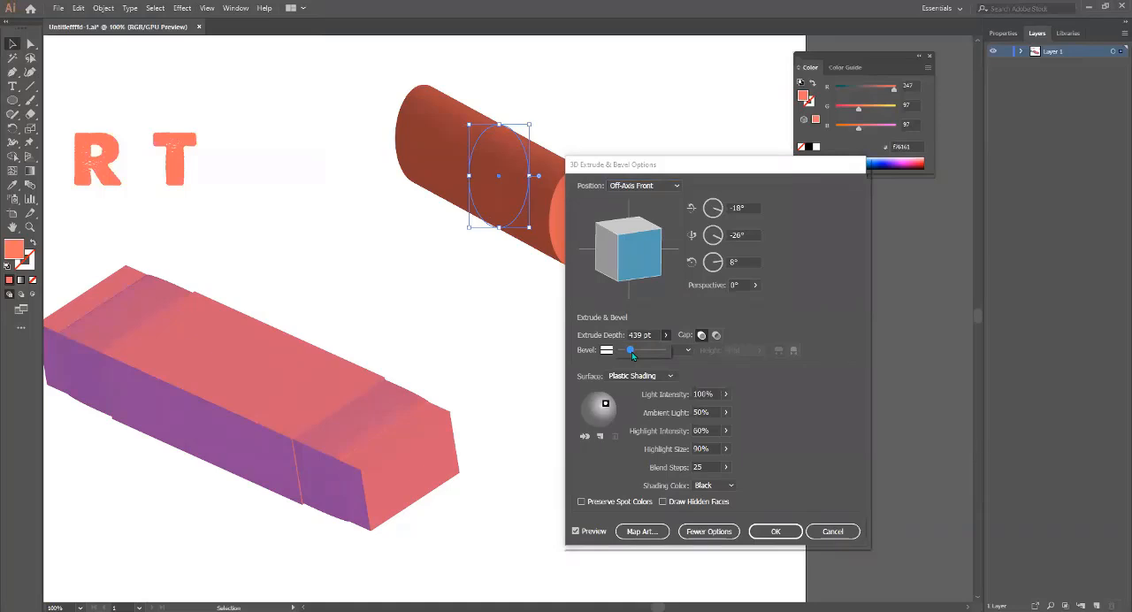
{"action": "left_click", "coordinate": [792, 184]}
{"action": "left_click_drag", "start_coordinate": [597, 166], "coordinate": [712, 172]}
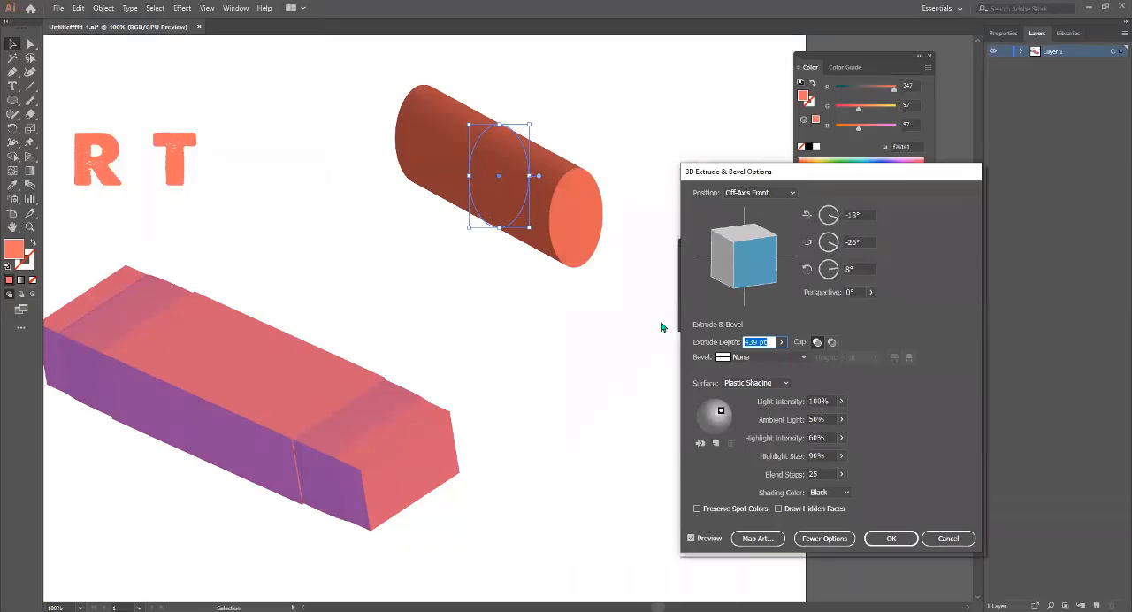
Try the Classic, Complex 2, Complex 1 and Cove bevel shapes on the extruded ellipse.
{"action": "left_click", "coordinate": [780, 359]}
{"action": "left_click", "coordinate": [755, 383]}
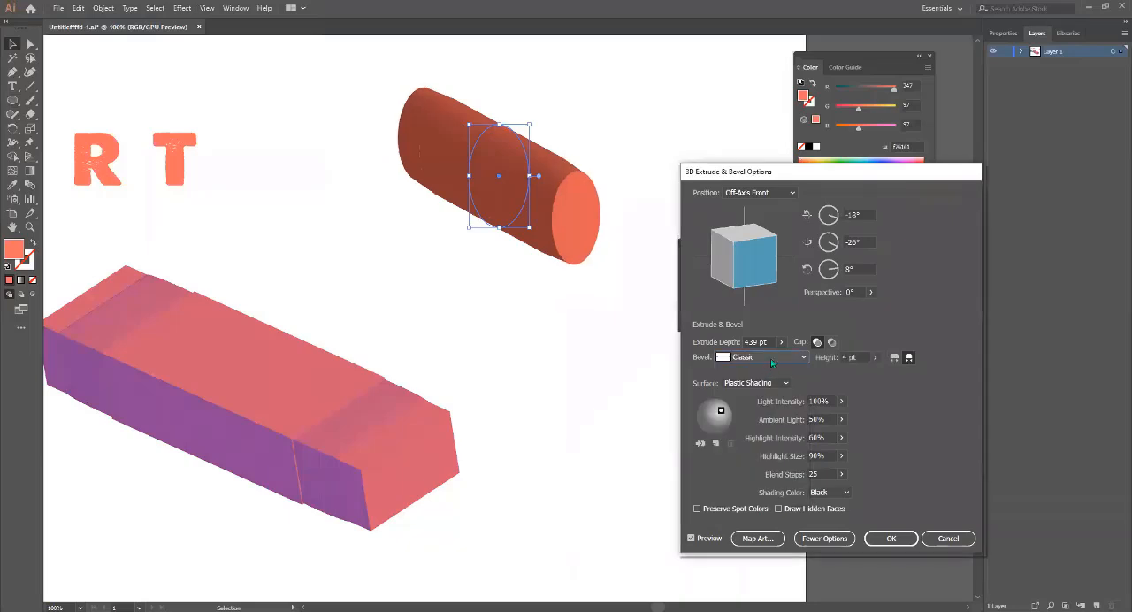
{"action": "left_click", "coordinate": [780, 358]}
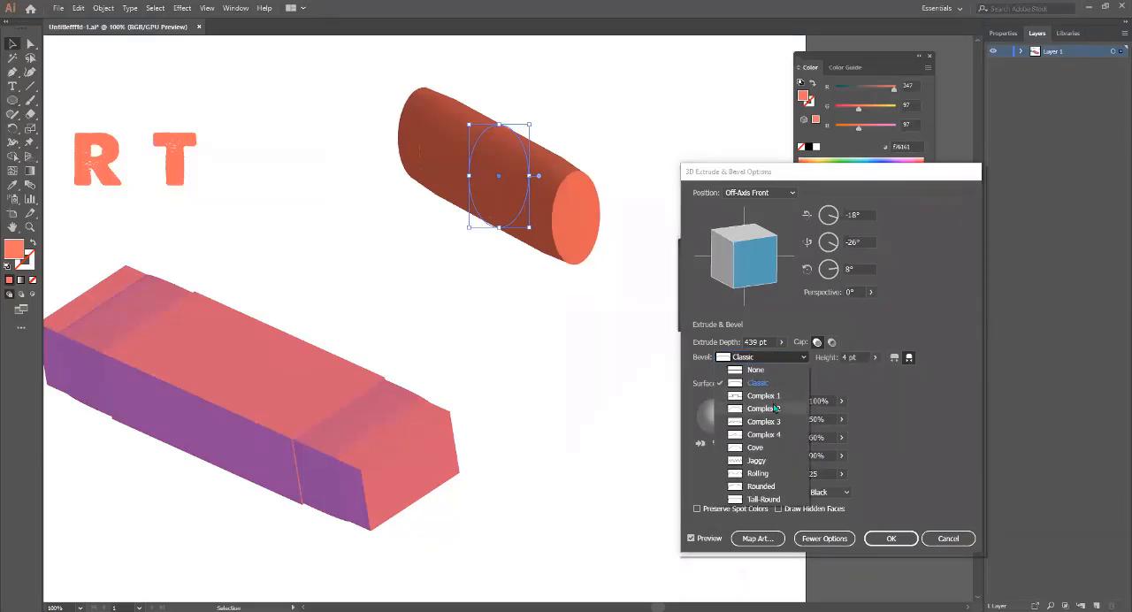
{"action": "left_click", "coordinate": [775, 408]}
{"action": "left_click", "coordinate": [802, 358]}
{"action": "left_click", "coordinate": [778, 396]}
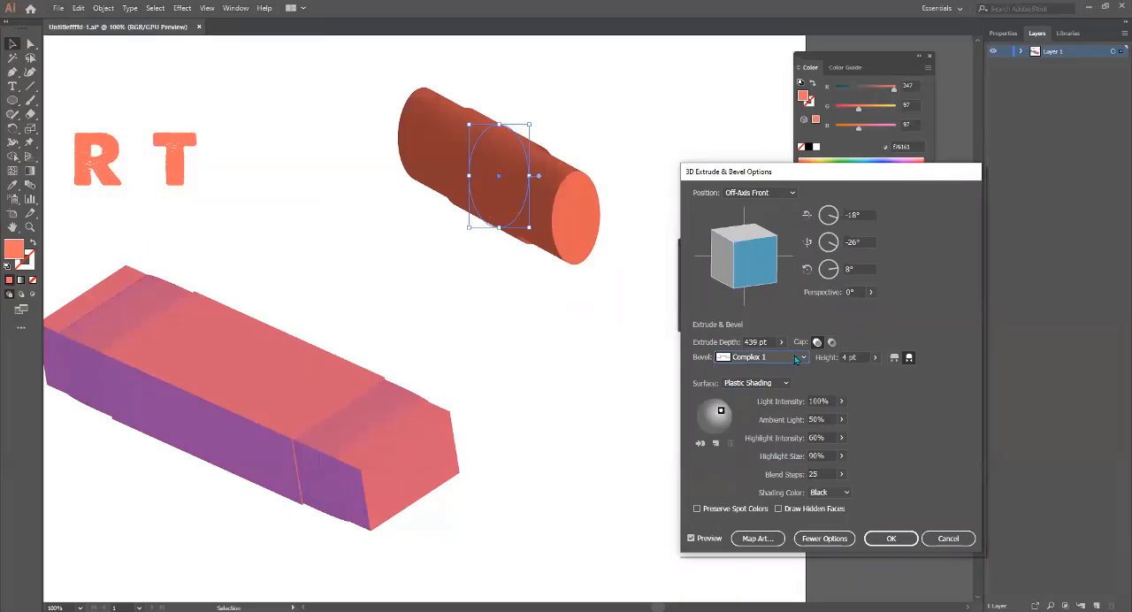
{"action": "left_click", "coordinate": [794, 355]}
{"action": "left_click", "coordinate": [756, 449]}
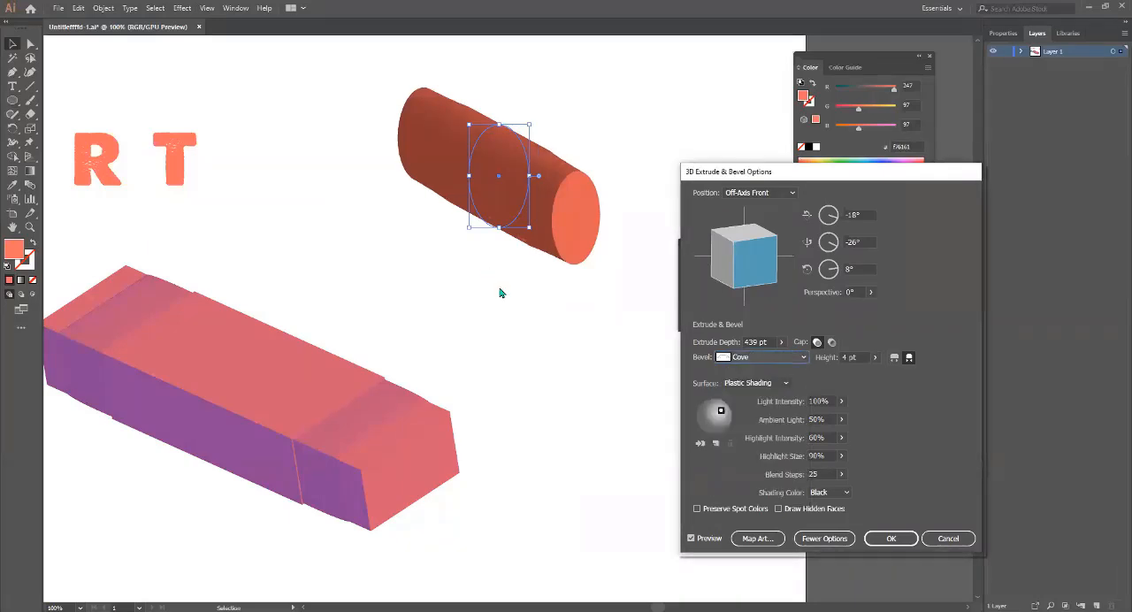
Try the Jaggy, Rolling and Rounded bevel shapes on the extruded ellipse.
{"action": "left_click", "coordinate": [760, 357]}
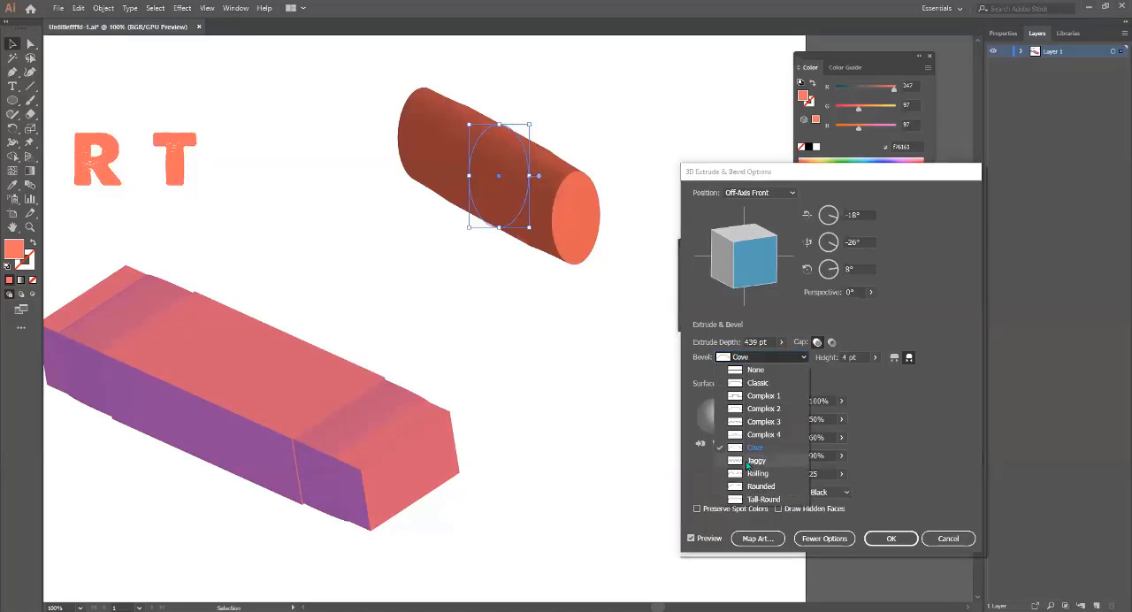
{"action": "left_click", "coordinate": [757, 461]}
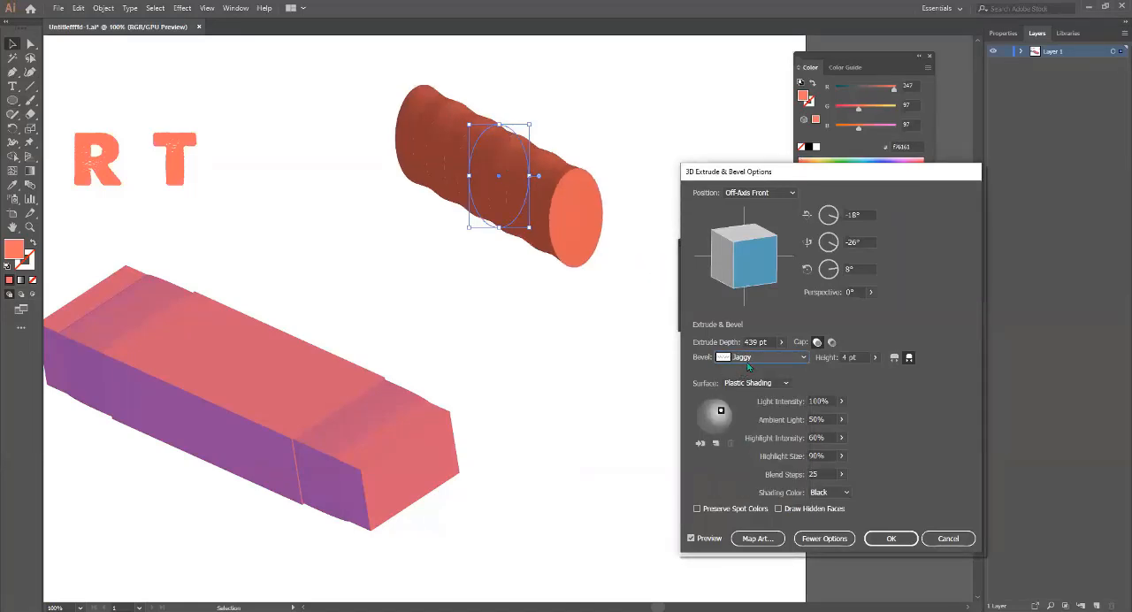
{"action": "left_click", "coordinate": [749, 361]}
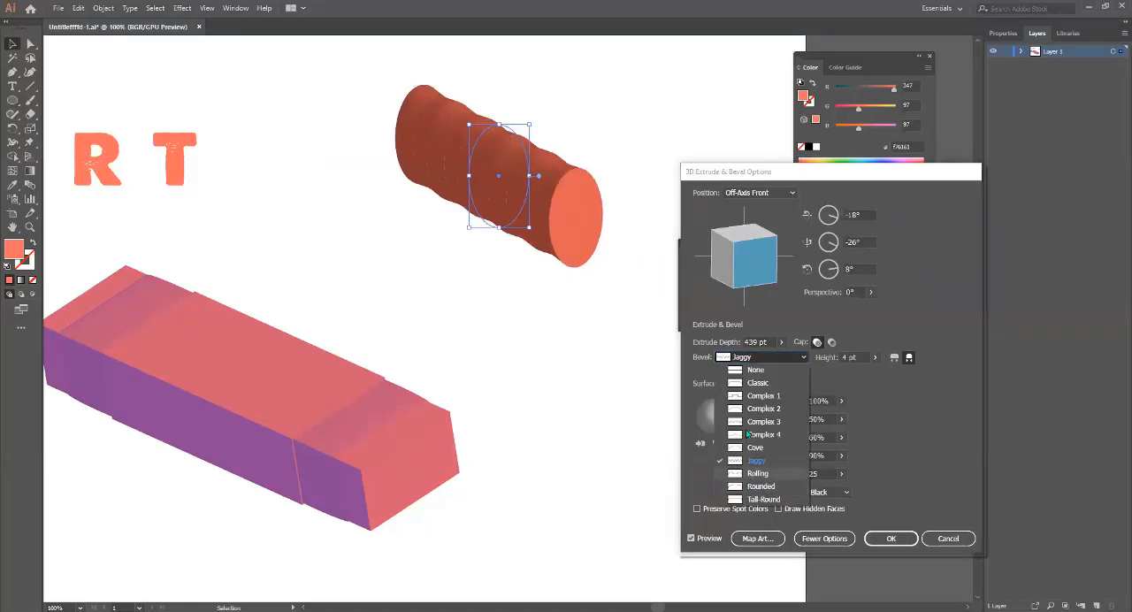
{"action": "left_click", "coordinate": [752, 478]}
{"action": "left_click", "coordinate": [781, 358]}
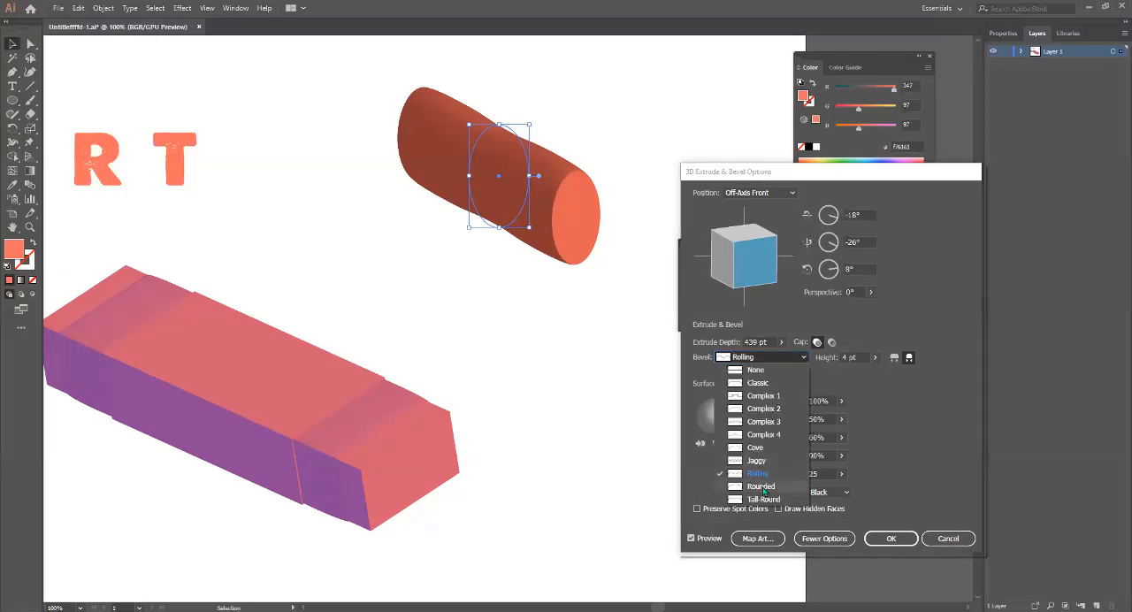
{"action": "left_click", "coordinate": [776, 487]}
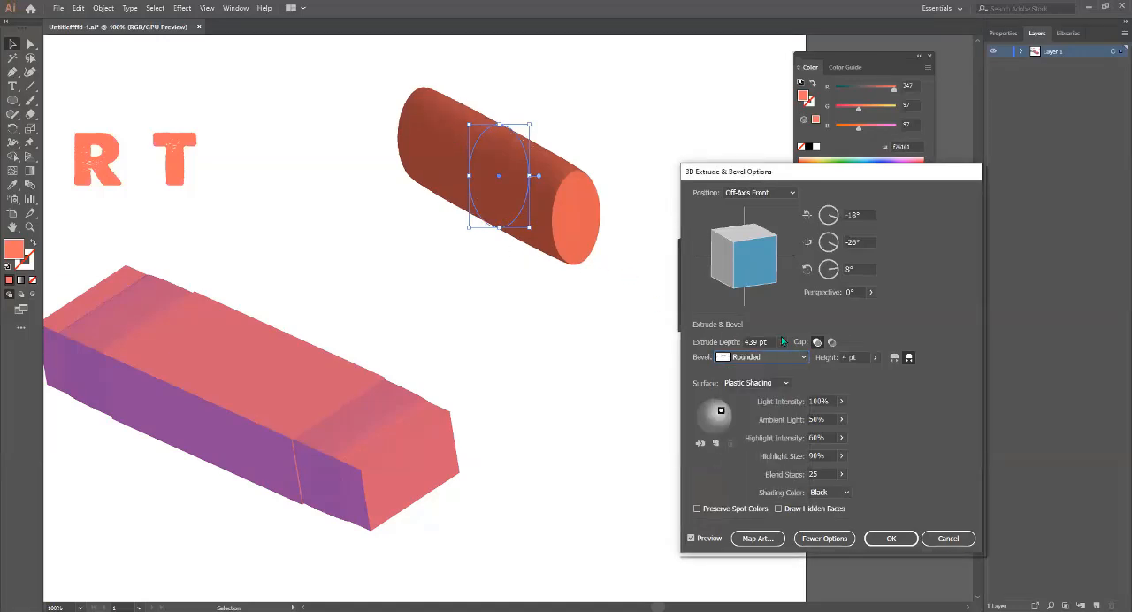
Set the extruded ellipse's bevel shape to Tall-Round and apply the 3D effect.
{"action": "left_click", "coordinate": [799, 358]}
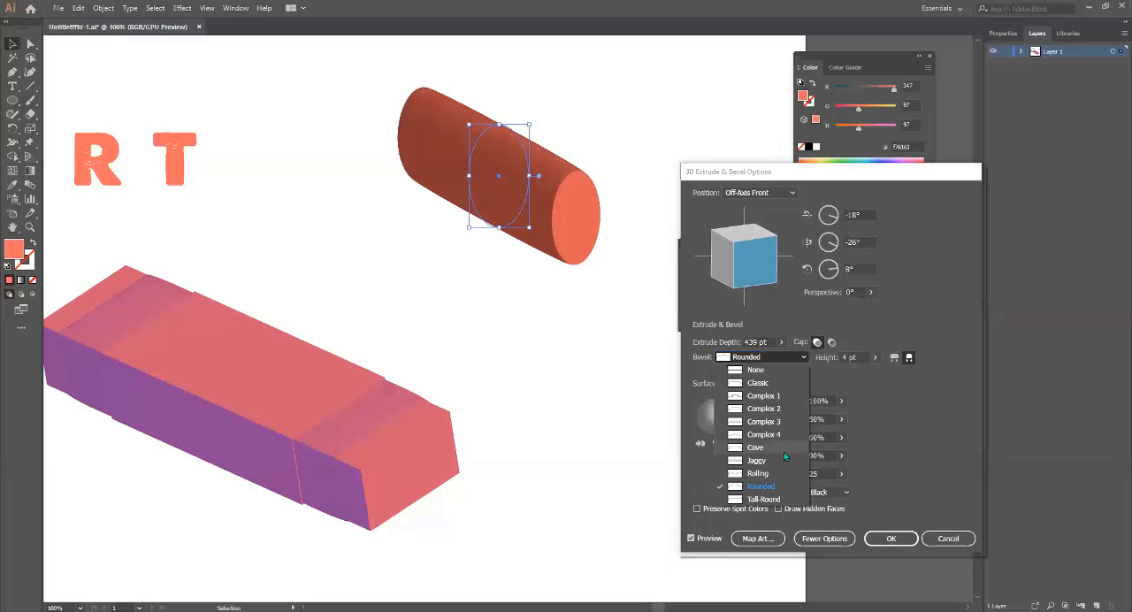
{"action": "left_click", "coordinate": [771, 497]}
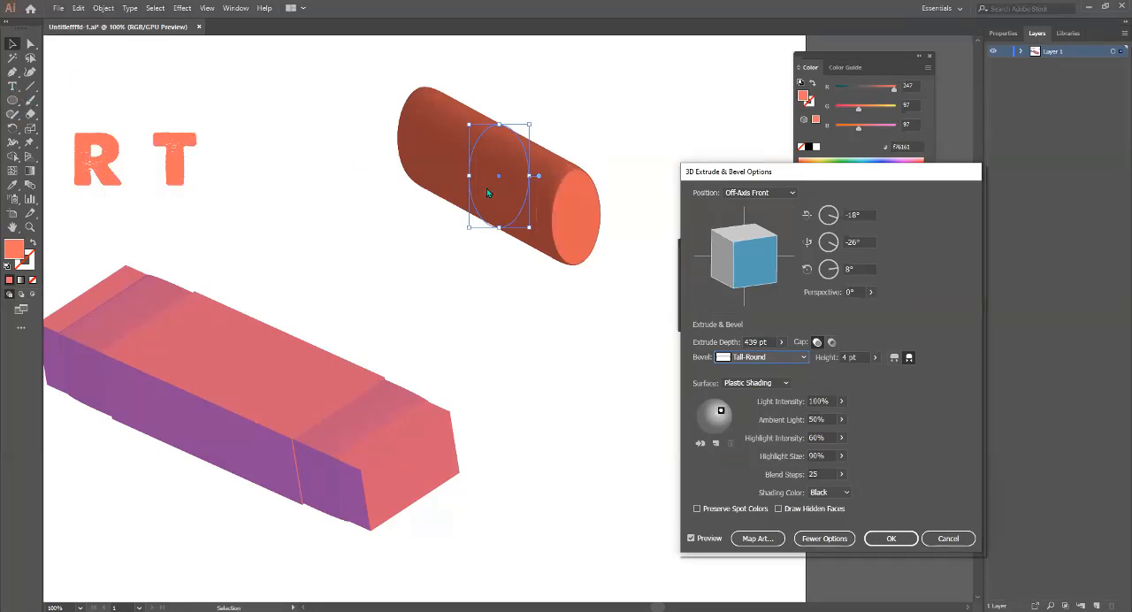
{"action": "left_click", "coordinate": [890, 538]}
Draw an open S-shaped vase profile with a short flat base using the Pen tool, and swap its fill and stroke.
{"action": "left_click_drag", "start_coordinate": [510, 300], "coordinate": [333, 256]}
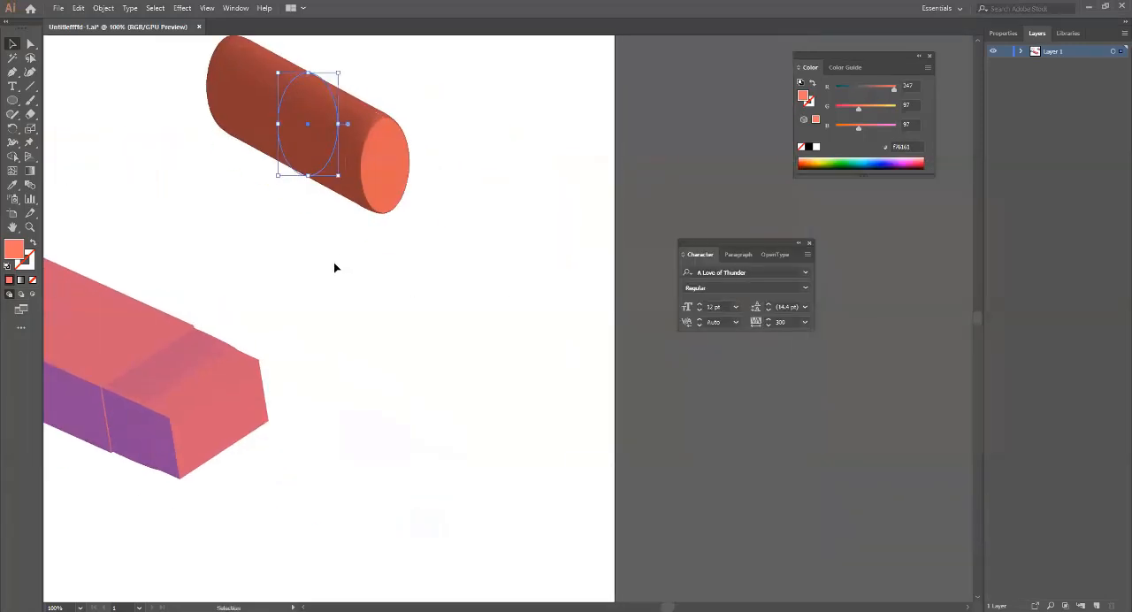
{"action": "key", "text": "p"}
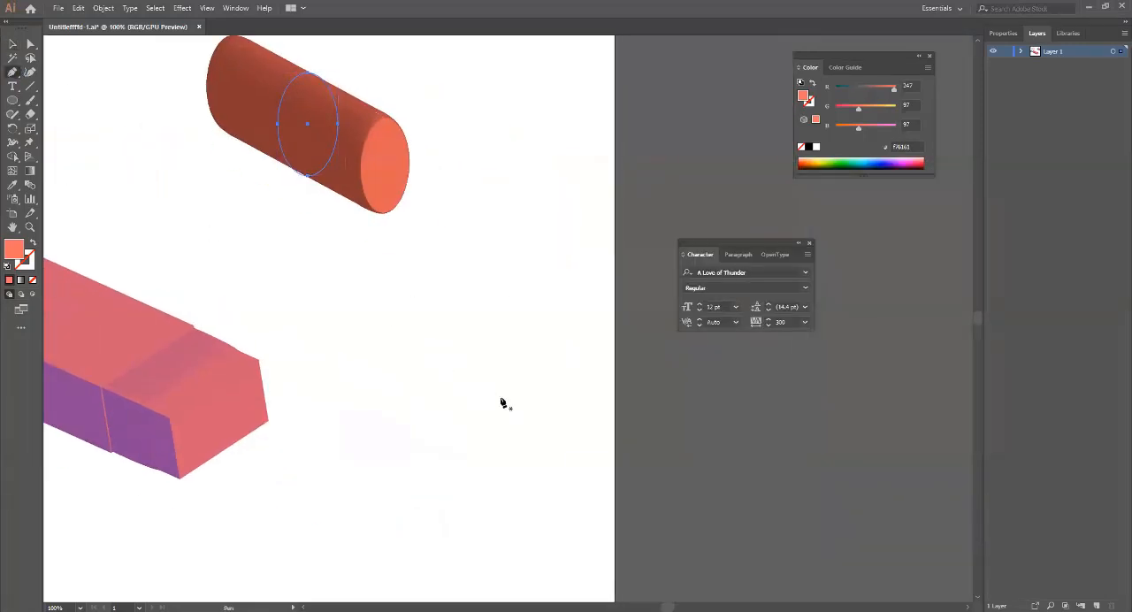
{"action": "left_click", "coordinate": [478, 284]}
{"action": "left_click_drag", "start_coordinate": [461, 290], "coordinate": [458, 305]}
{"action": "left_click_drag", "start_coordinate": [459, 324], "coordinate": [465, 337]}
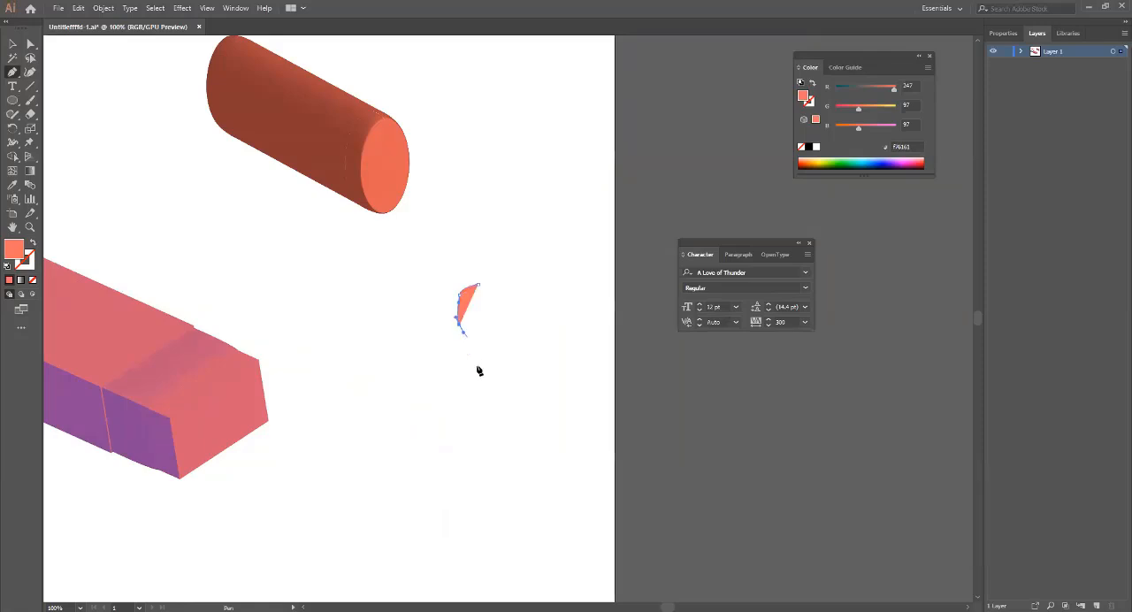
{"action": "left_click_drag", "start_coordinate": [474, 386], "coordinate": [457, 416]}
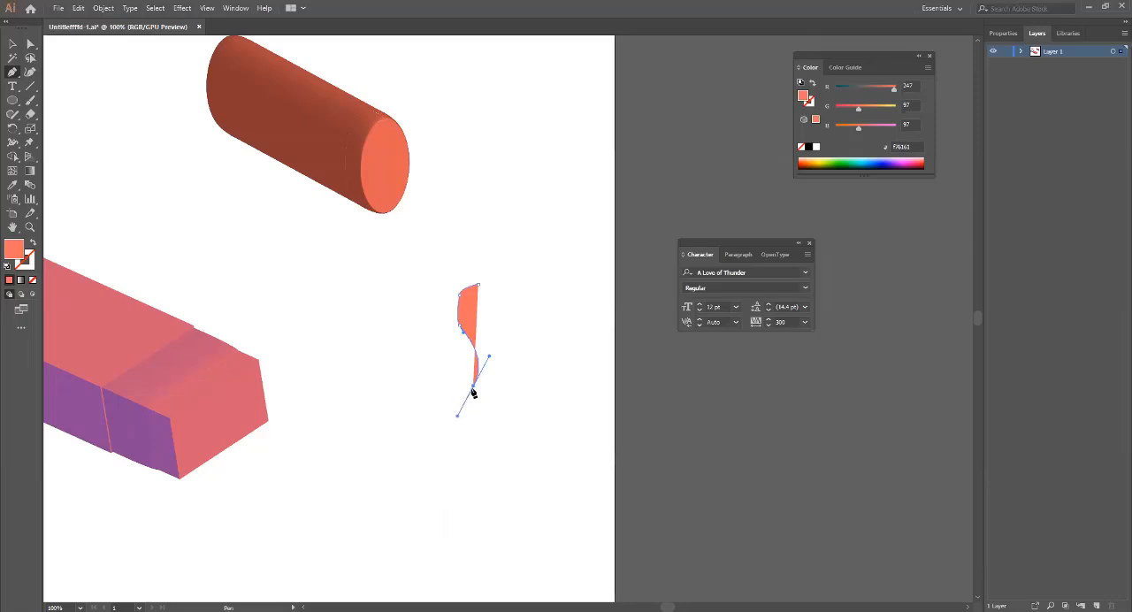
{"action": "left_click", "coordinate": [474, 387]}
{"action": "left_click", "coordinate": [460, 390], "text": "ctrl"}
{"action": "left_click", "coordinate": [459, 387]}
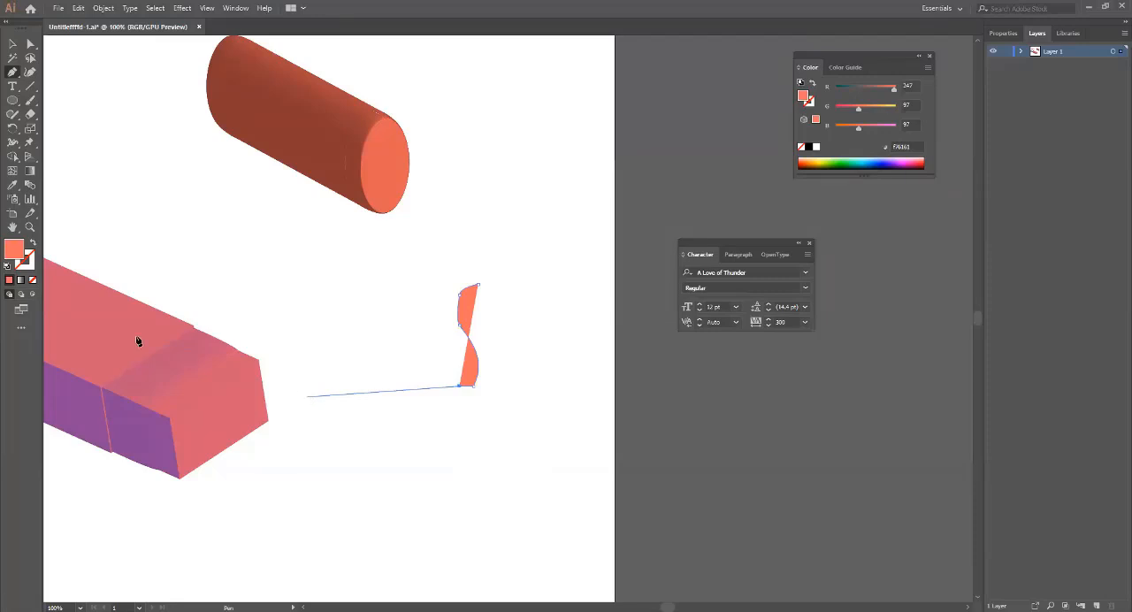
{"action": "left_click", "coordinate": [32, 242]}
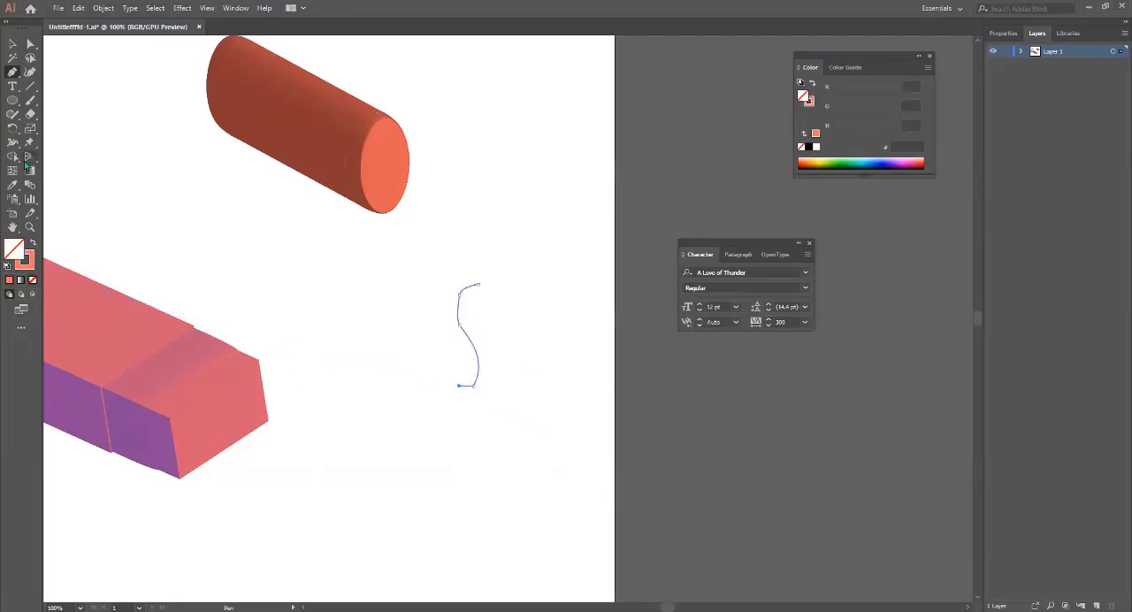
{"action": "left_click", "coordinate": [11, 44]}
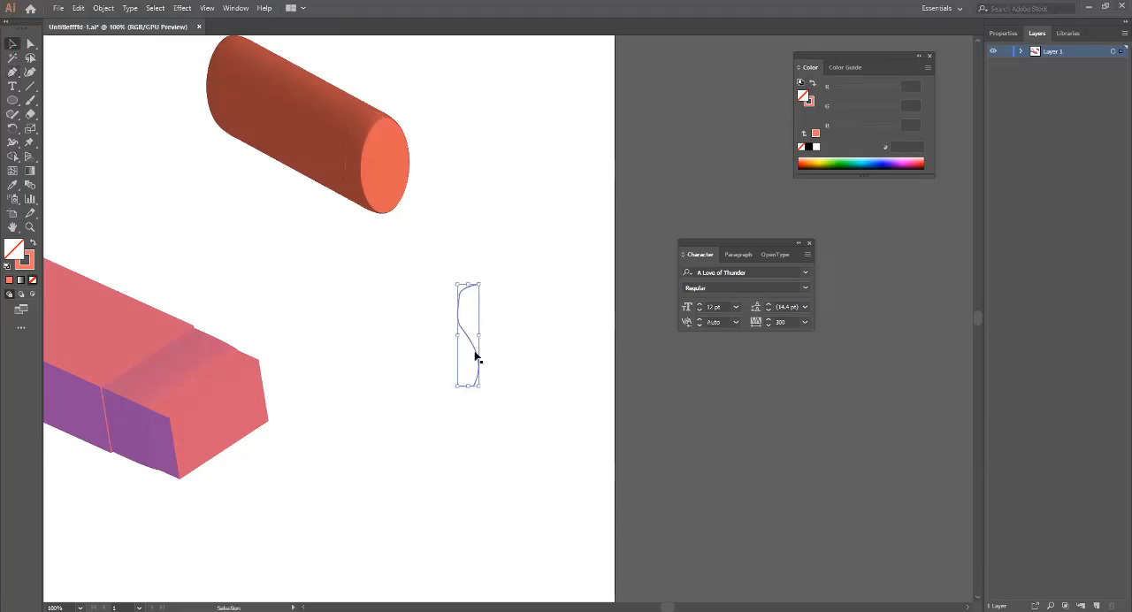
Reshape the vase profile by moving its top end anchor slightly inward with the Direct Selection tool.
{"action": "left_click", "coordinate": [30, 43]}
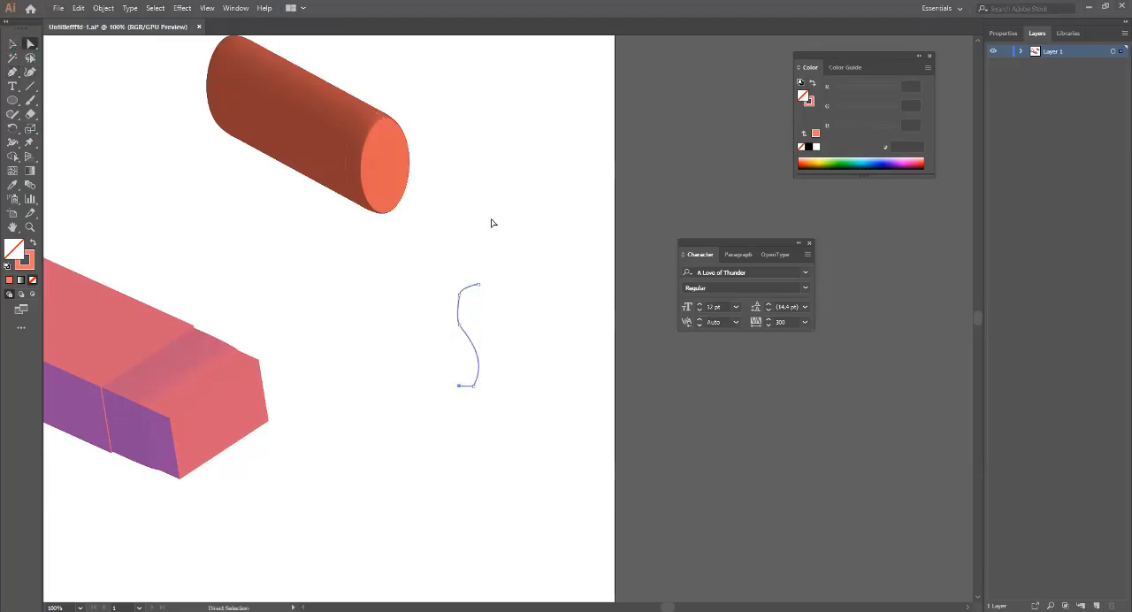
{"action": "left_click_drag", "start_coordinate": [478, 288], "coordinate": [473, 290]}
{"action": "left_click_drag", "start_coordinate": [469, 286], "coordinate": [527, 389]}
{"action": "left_click", "coordinate": [438, 280]}
{"action": "left_click", "coordinate": [523, 409]}
{"action": "left_click_drag", "start_coordinate": [452, 289], "coordinate": [483, 324]}
{"action": "left_click", "coordinate": [458, 309]}
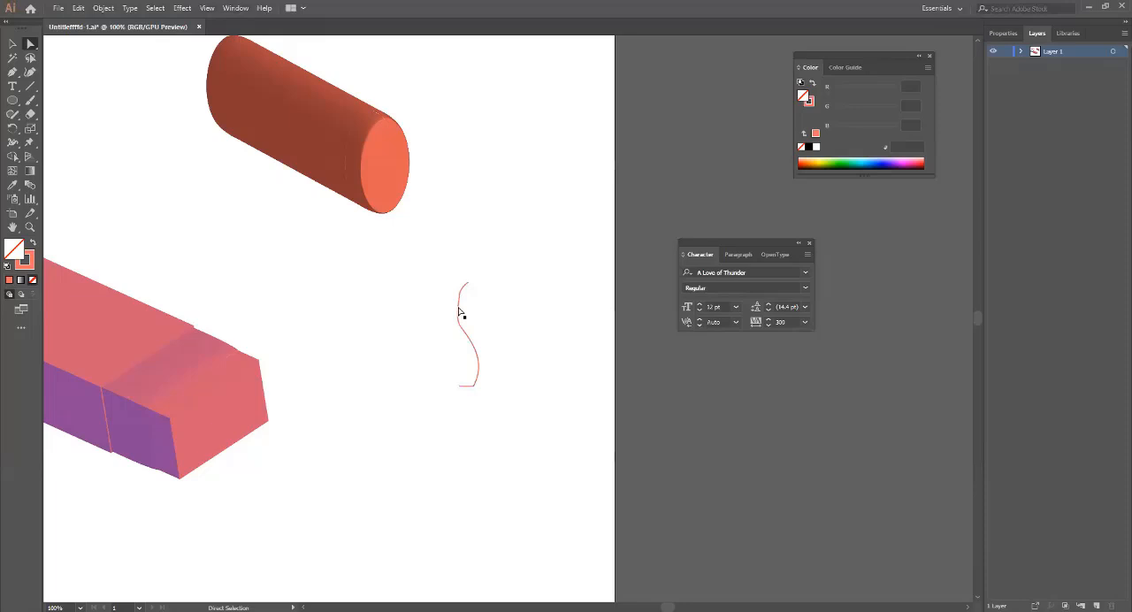
Try 3D Extrude & Bevel on the vase profile with the preview on, using the Classic and Complex 3 bevels.
{"action": "left_click", "coordinate": [183, 8]}
{"action": "mouse_move", "coordinate": [292, 75]}
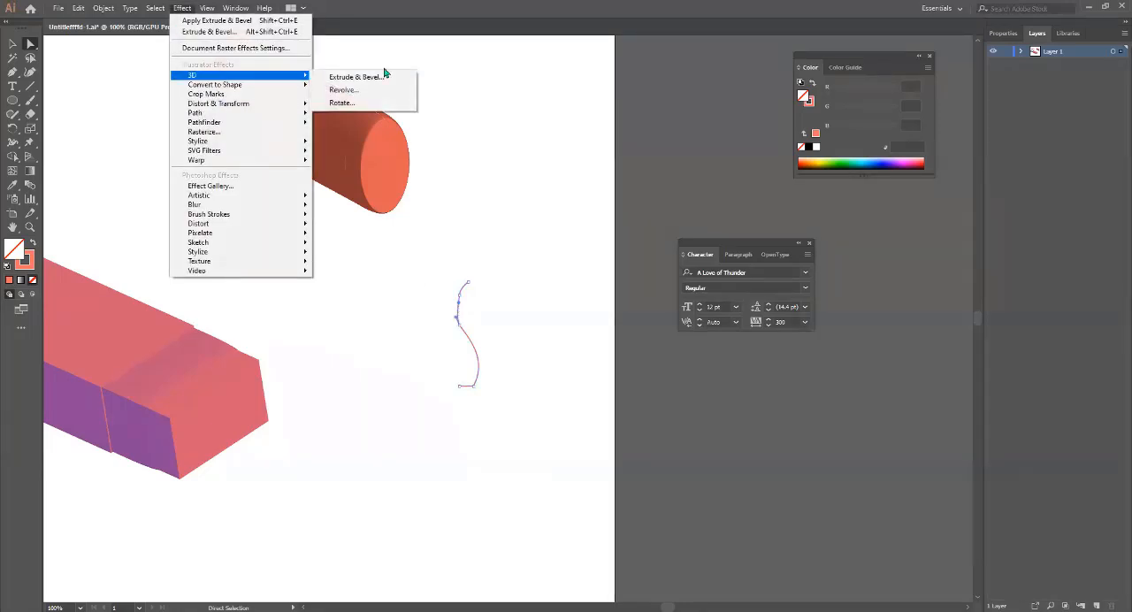
{"action": "left_click", "coordinate": [371, 79]}
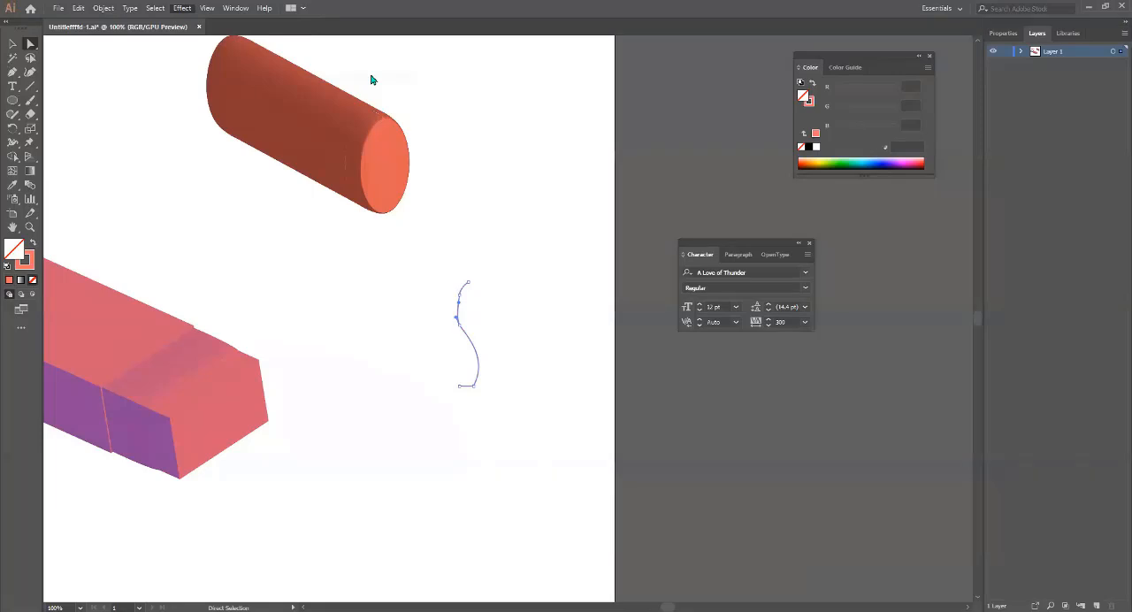
{"action": "left_click", "coordinate": [690, 538]}
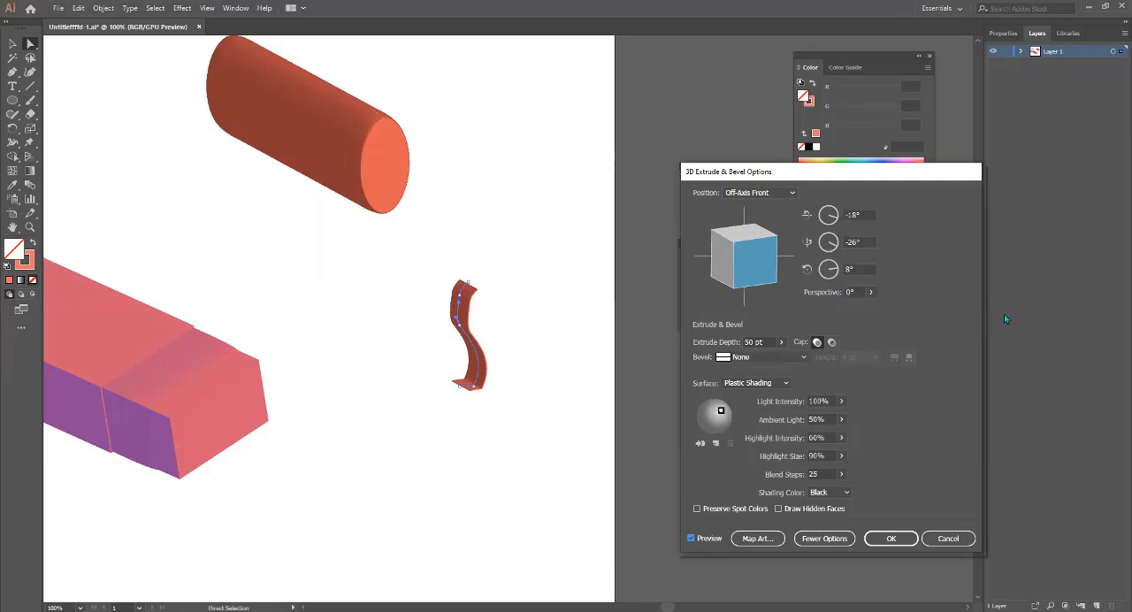
{"action": "left_click", "coordinate": [776, 358]}
{"action": "left_click", "coordinate": [773, 380]}
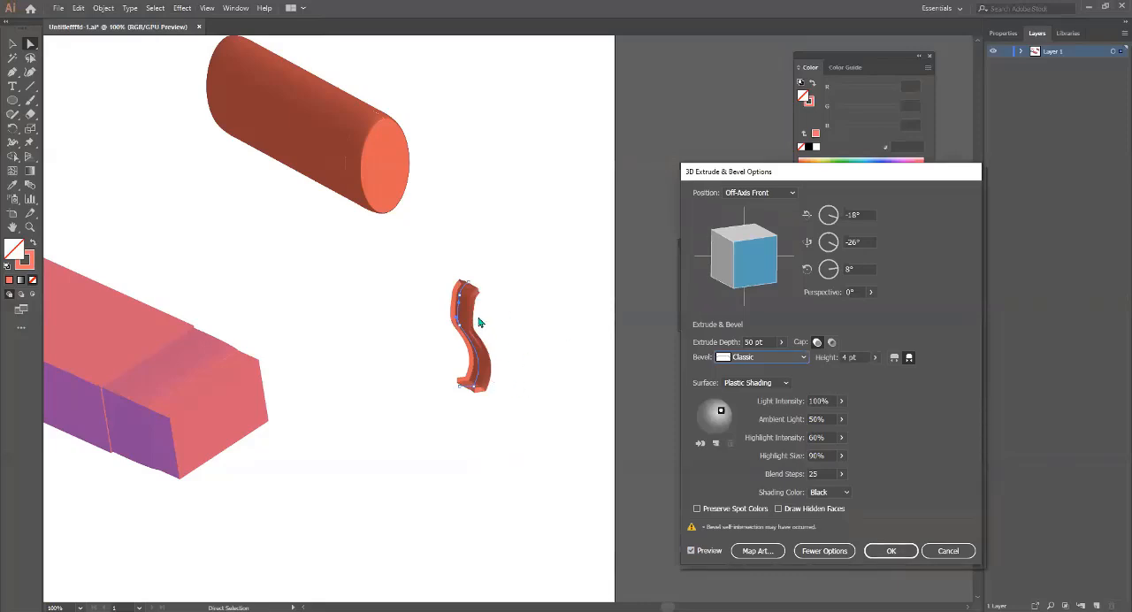
{"action": "left_click", "coordinate": [803, 357]}
{"action": "left_click", "coordinate": [761, 423]}
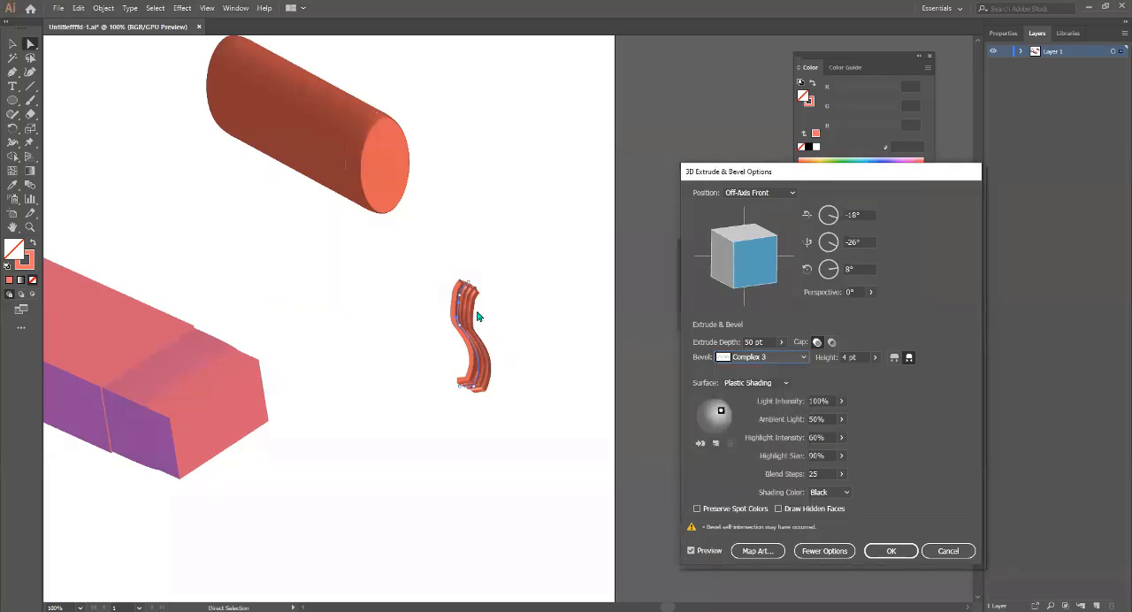
Try rotating the extruded profile to 31°, -57°, -58° with a depth of 389 pt, and discard the 3D effect.
{"action": "mouse_move", "coordinate": [766, 270]}
{"action": "left_mouse_down"}
{"action": "mouse_move", "coordinate": [739, 269]}
{"action": "mouse_move", "coordinate": [760, 263]}
{"action": "mouse_move", "coordinate": [742, 270]}
{"action": "mouse_move", "coordinate": [735, 253]}
{"action": "mouse_move", "coordinate": [728, 263]}
{"action": "left_mouse_up"}
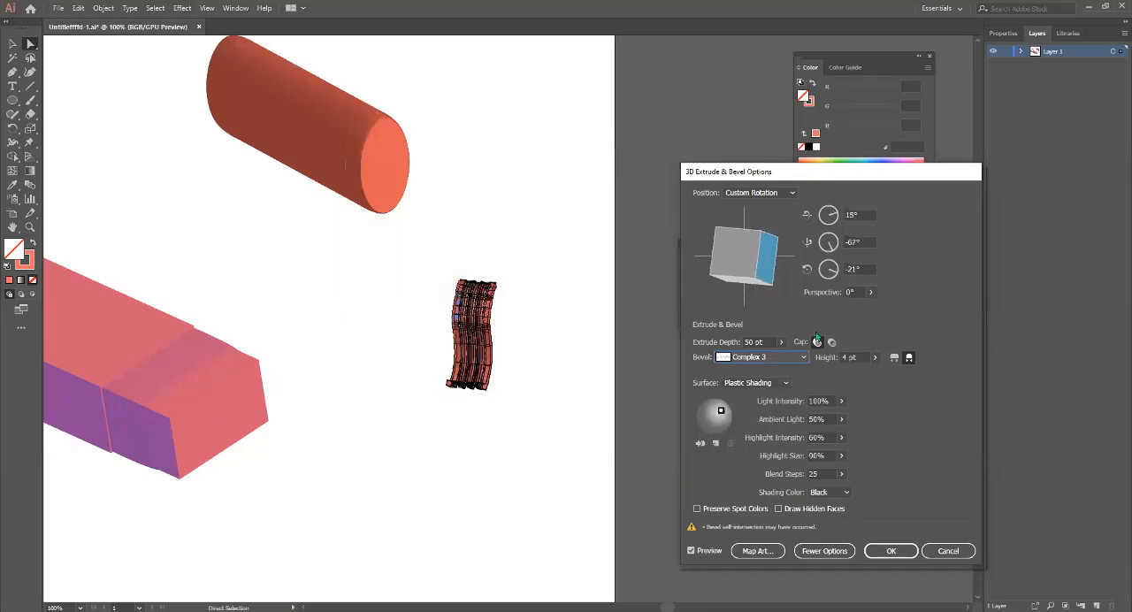
{"action": "left_click_drag", "start_coordinate": [660, 284], "coordinate": [734, 268]}
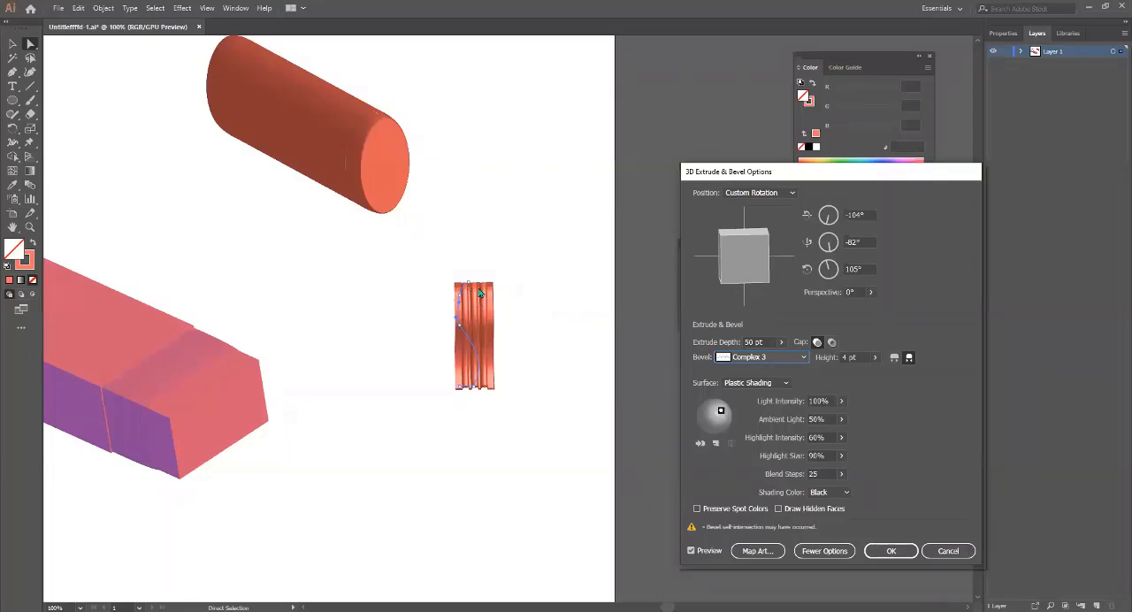
{"action": "left_click_drag", "start_coordinate": [721, 265], "coordinate": [741, 257]}
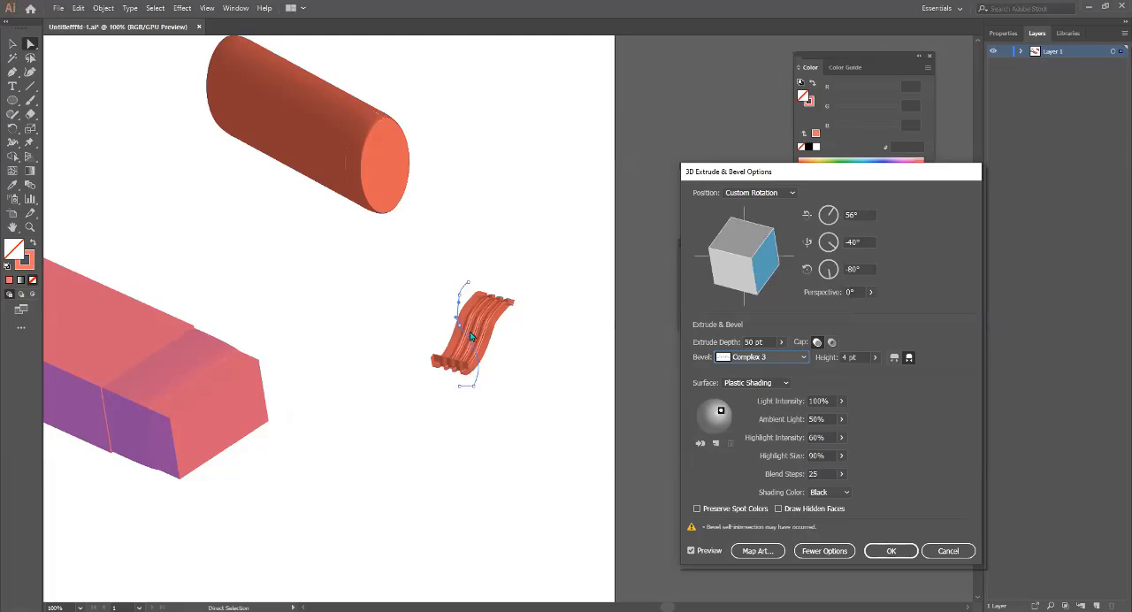
{"action": "left_click", "coordinate": [782, 342]}
{"action": "mouse_move", "coordinate": [745, 358]}
{"action": "left_mouse_down"}
{"action": "mouse_move", "coordinate": [758, 358]}
{"action": "mouse_move", "coordinate": [745, 359]}
{"action": "left_mouse_up"}
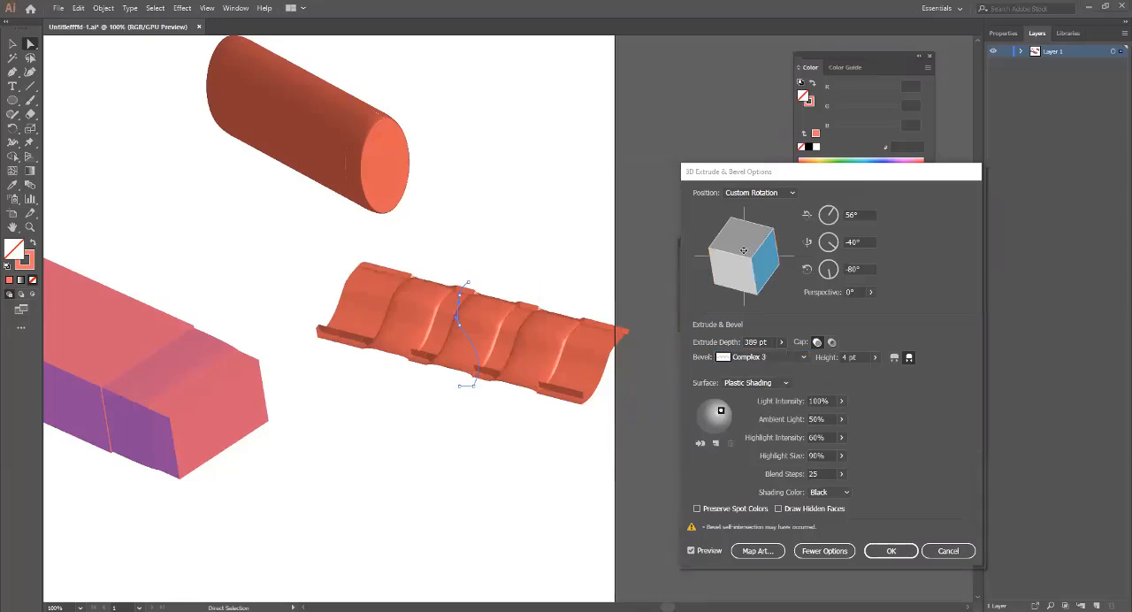
{"action": "left_click_drag", "start_coordinate": [744, 247], "coordinate": [834, 279]}
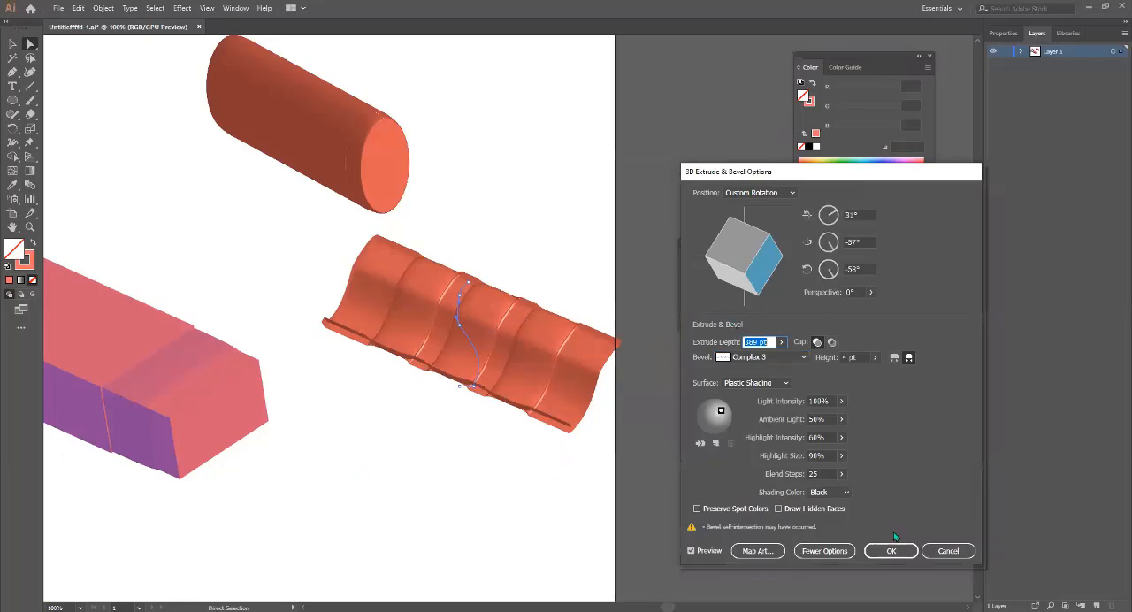
{"action": "left_click", "coordinate": [934, 557]}
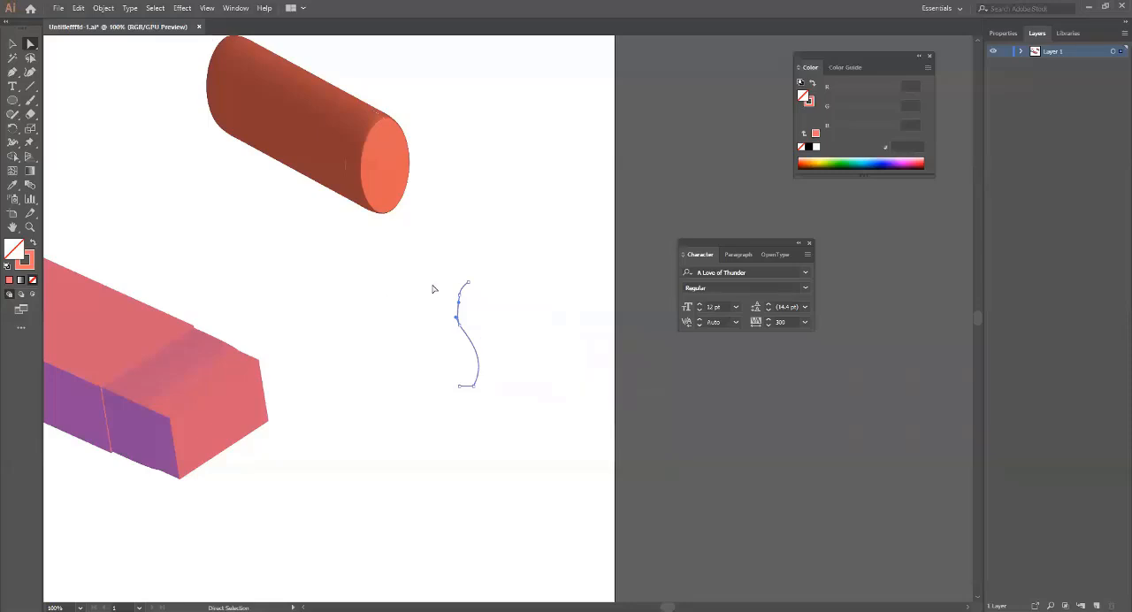
Select the vase profile and set up a 3D Revolve effect on it with the preview on.
{"action": "left_click_drag", "start_coordinate": [435, 258], "coordinate": [504, 391]}
{"action": "left_click", "coordinate": [183, 8]}
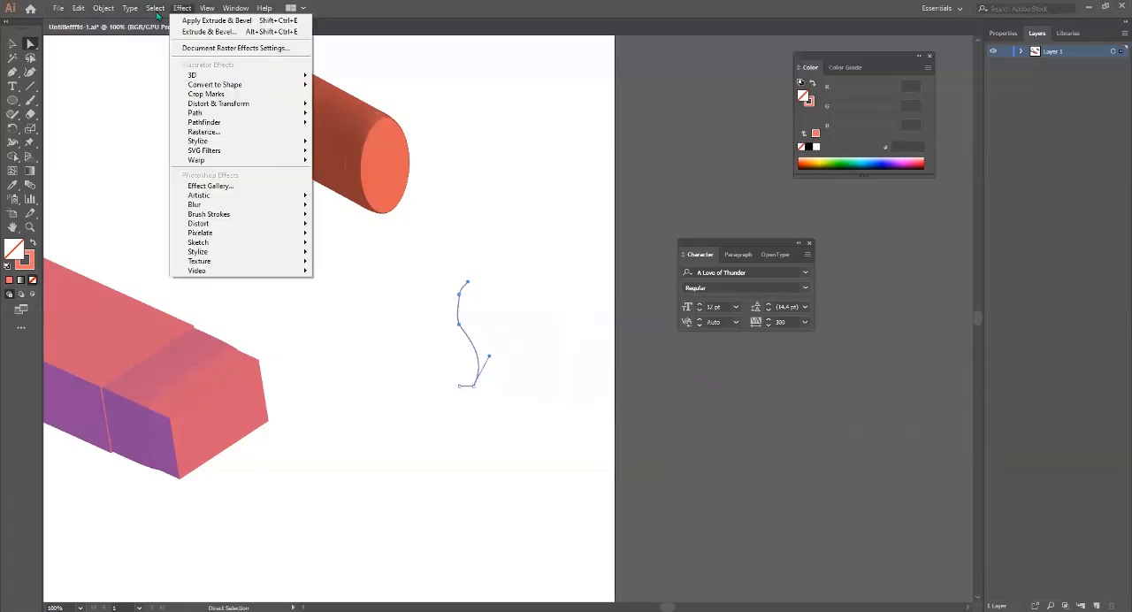
{"action": "mouse_move", "coordinate": [249, 75]}
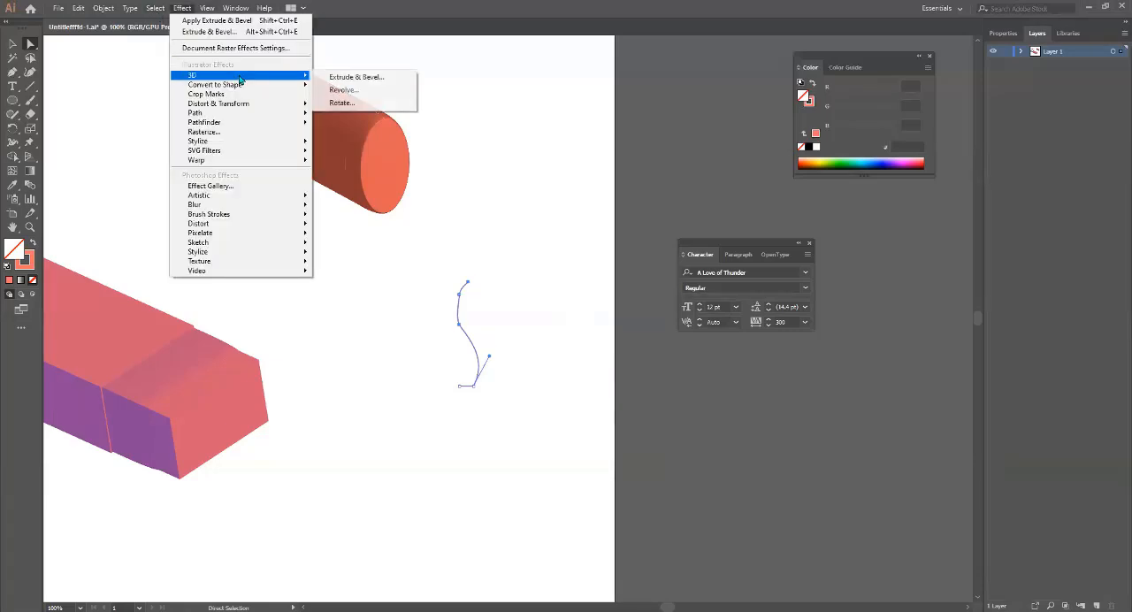
{"action": "left_click", "coordinate": [343, 89]}
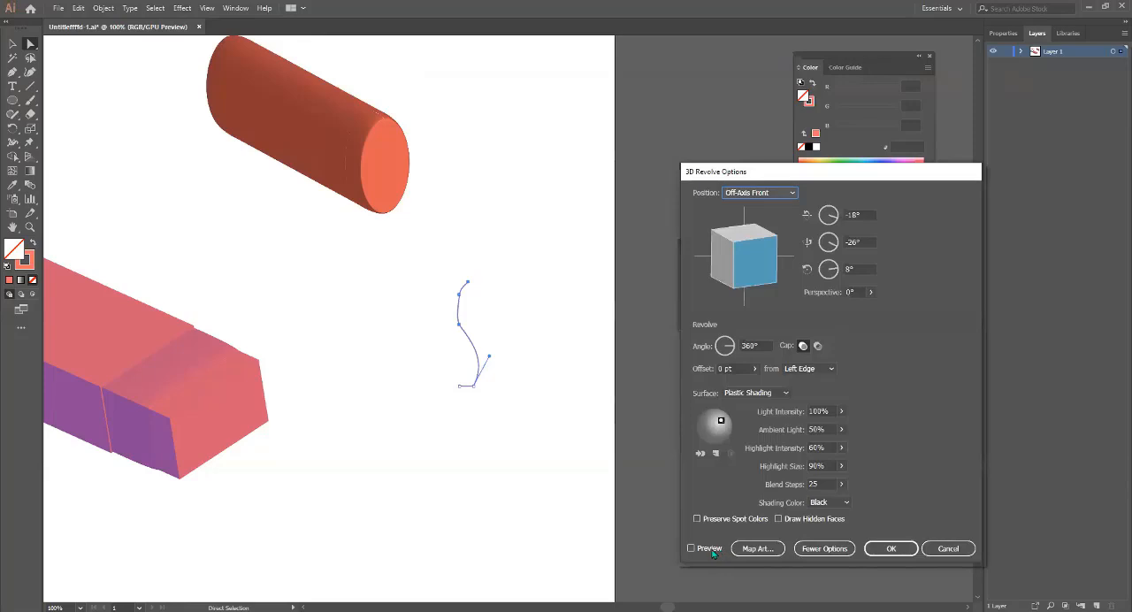
{"action": "left_click", "coordinate": [709, 549]}
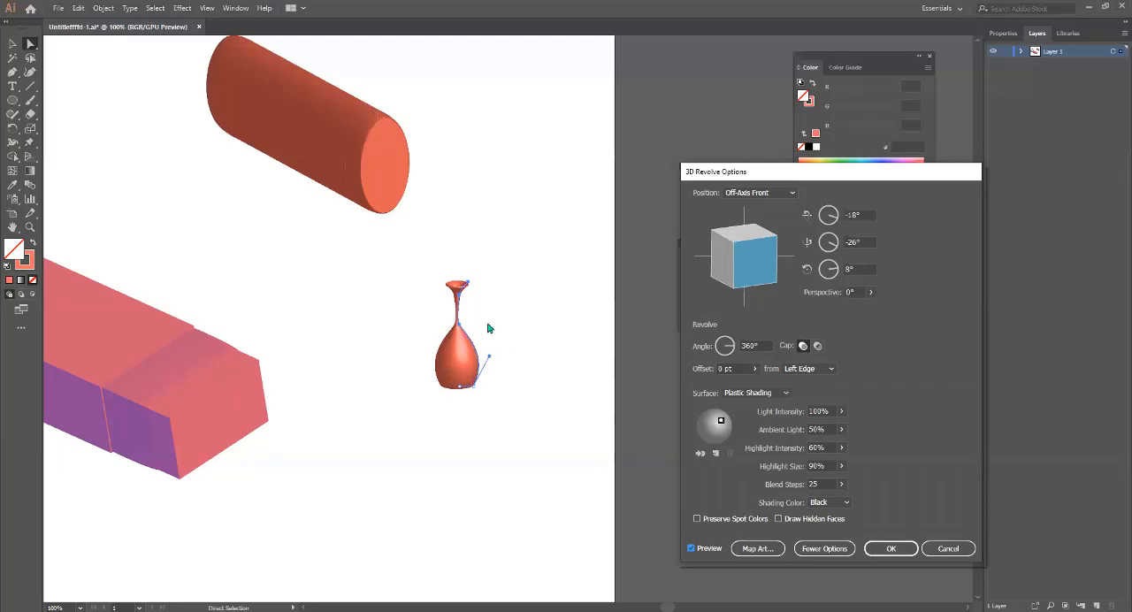
Discard the 3D Revolve effect and move the vase profile's bottom end anchor outward to lengthen the base line.
{"action": "left_click", "coordinate": [949, 550]}
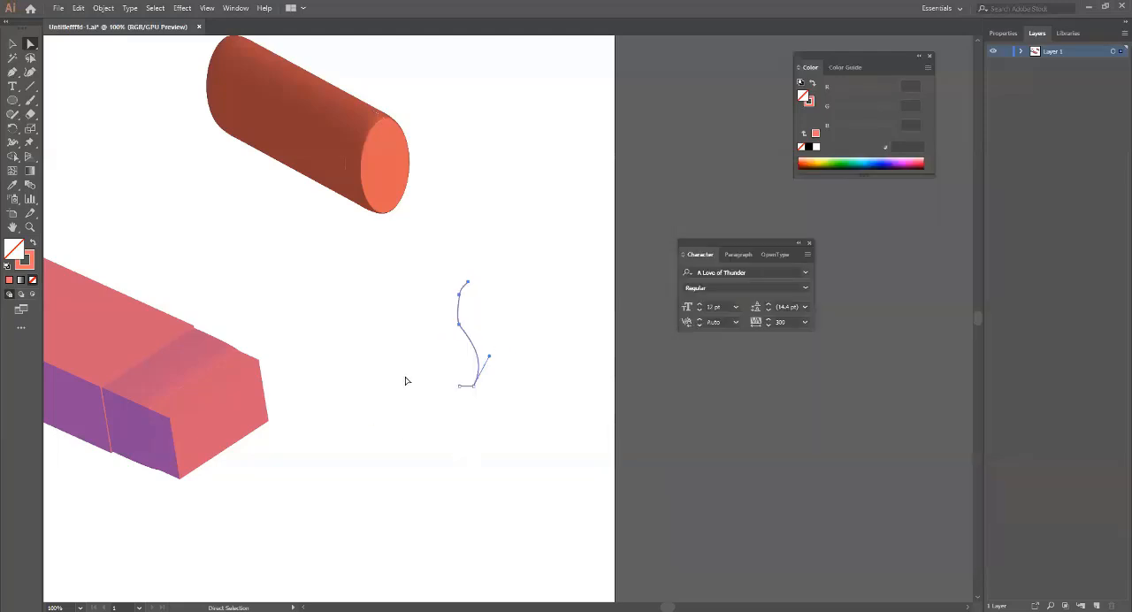
{"action": "left_click", "coordinate": [459, 387]}
{"action": "left_click_drag", "start_coordinate": [455, 391], "coordinate": [442, 389]}
Set up a 3D Revolve effect on the reshaped vase profile with the preview on.
{"action": "left_click", "coordinate": [183, 8]}
{"action": "mouse_move", "coordinate": [265, 75]}
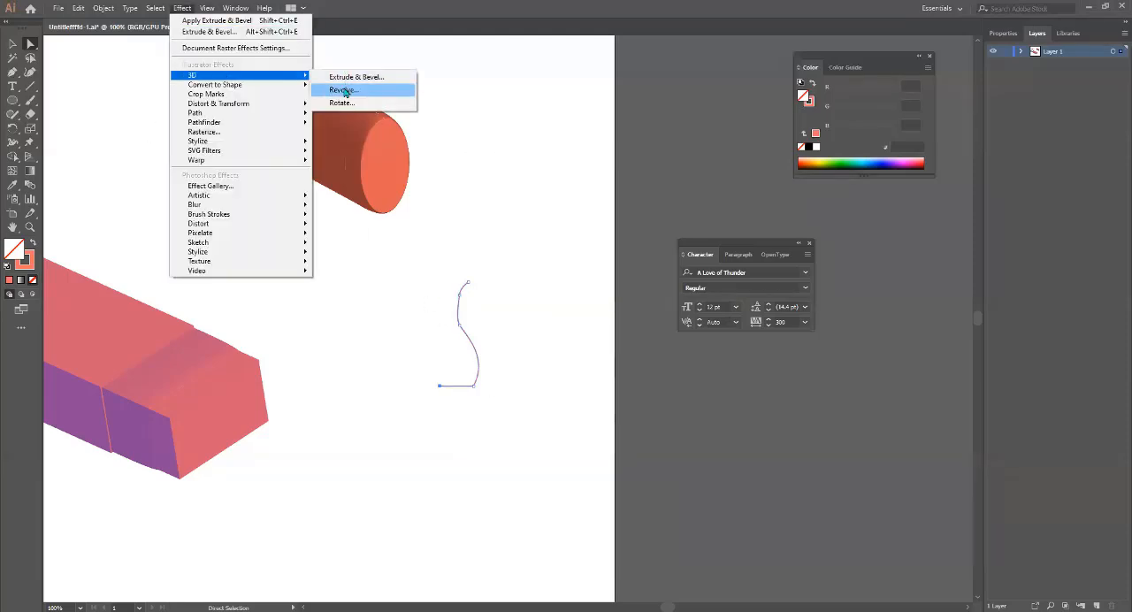
{"action": "left_click", "coordinate": [344, 90]}
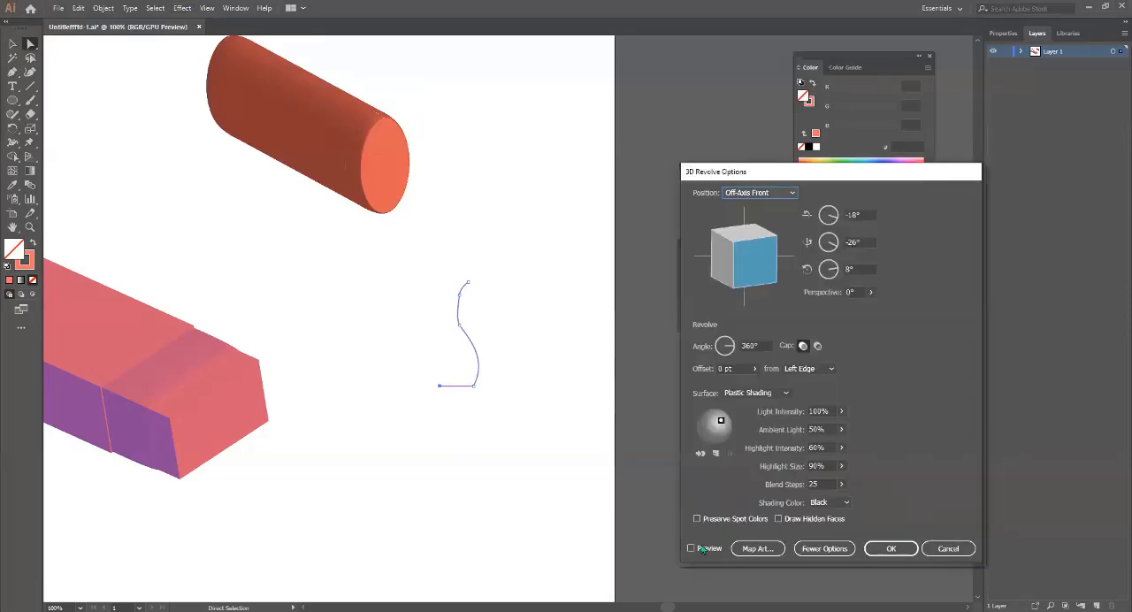
{"action": "left_click", "coordinate": [699, 549]}
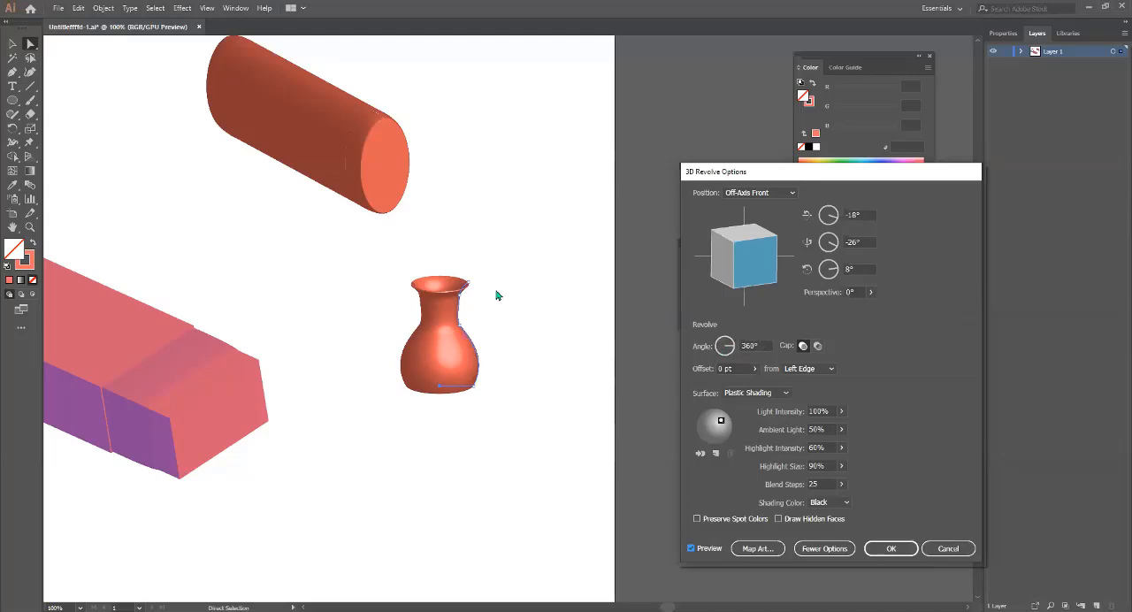
Try rotating the revolved vase to 100°, -17°, -103° and compare the solid and hollow cap options.
{"action": "mouse_move", "coordinate": [742, 261]}
{"action": "left_mouse_down"}
{"action": "mouse_move", "coordinate": [751, 255]}
{"action": "mouse_move", "coordinate": [725, 261]}
{"action": "mouse_move", "coordinate": [748, 257]}
{"action": "mouse_move", "coordinate": [736, 261]}
{"action": "left_mouse_up"}
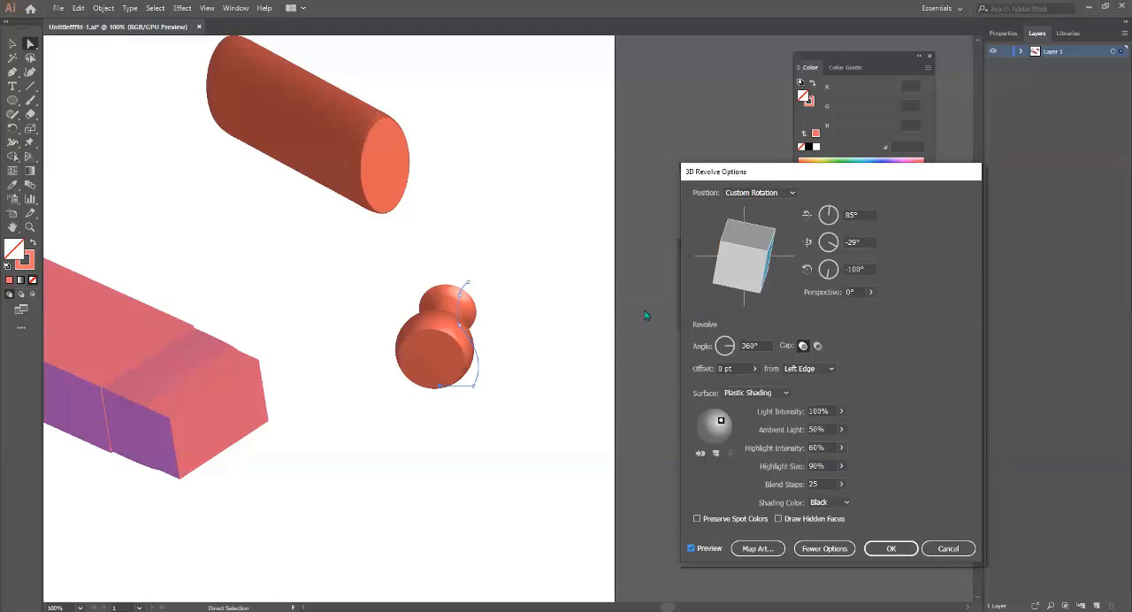
{"action": "left_click_drag", "start_coordinate": [742, 265], "coordinate": [752, 259]}
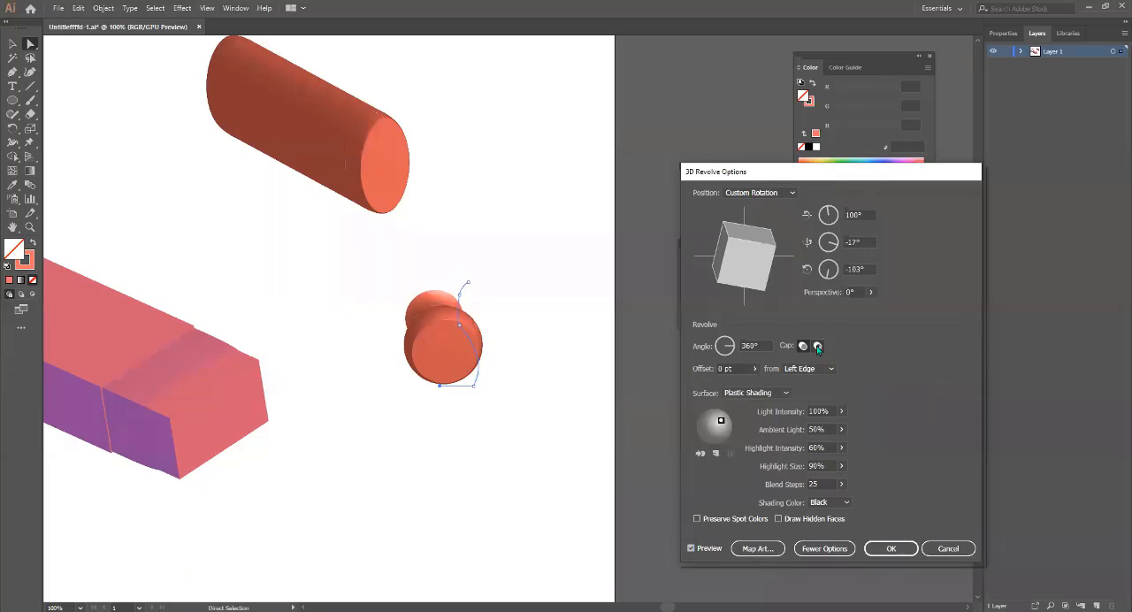
{"action": "left_click", "coordinate": [818, 347]}
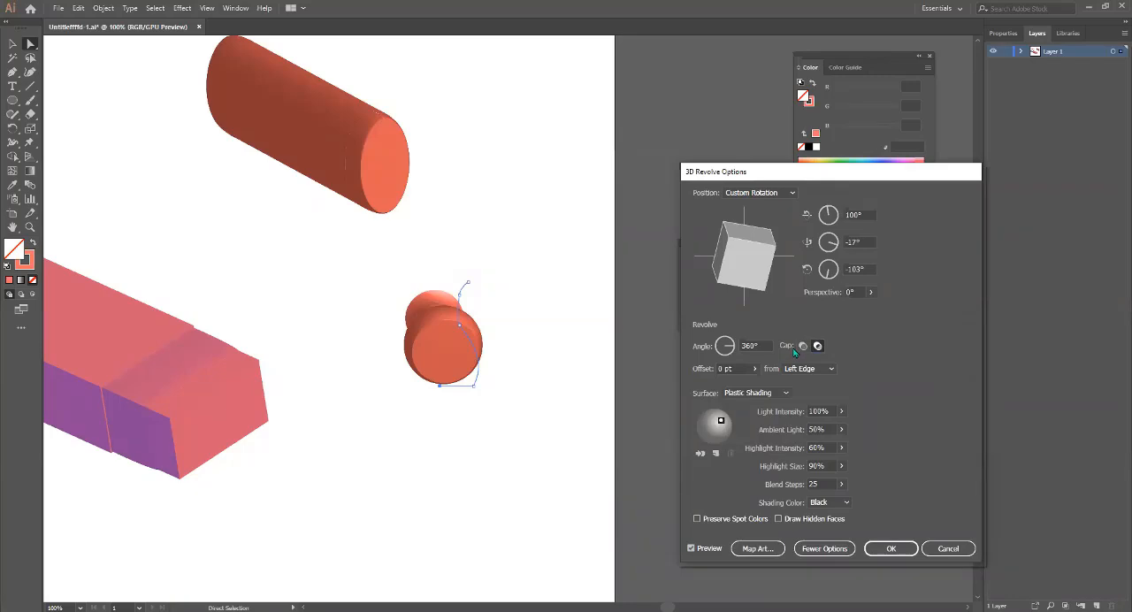
{"action": "left_click", "coordinate": [807, 345]}
{"action": "left_click", "coordinate": [816, 347]}
{"action": "left_click", "coordinate": [804, 347]}
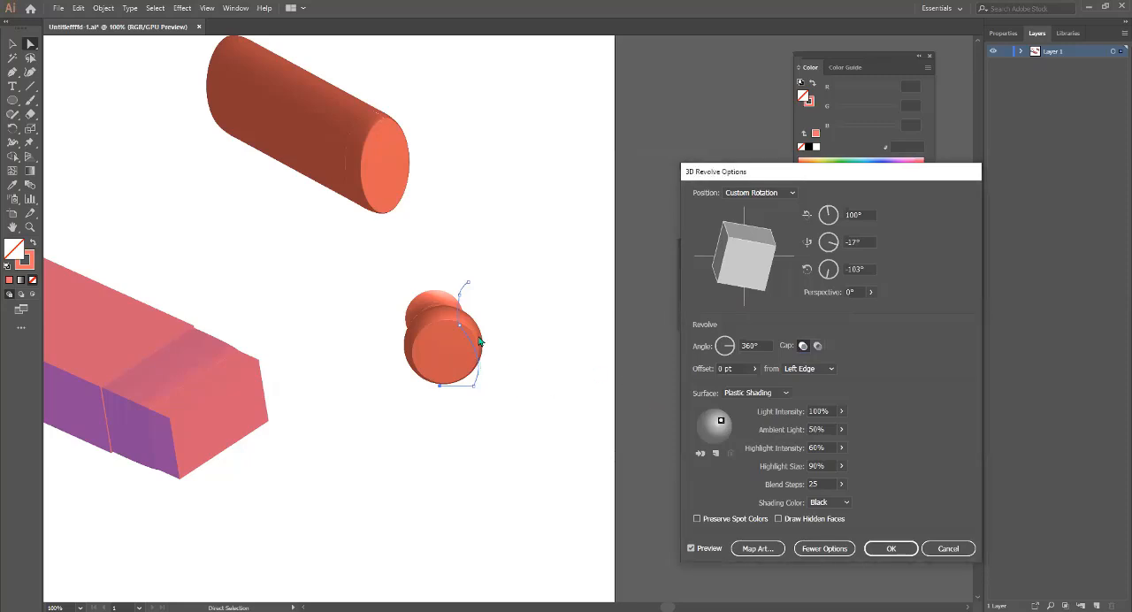
Try revolving the vase by only 180° and rotate it to 8°, 59°, 45° to view the half shape.
{"action": "mouse_move", "coordinate": [739, 266]}
{"action": "left_mouse_down"}
{"action": "mouse_move", "coordinate": [764, 271]}
{"action": "mouse_move", "coordinate": [738, 248]}
{"action": "mouse_move", "coordinate": [727, 272]}
{"action": "mouse_move", "coordinate": [732, 255]}
{"action": "mouse_move", "coordinate": [757, 287]}
{"action": "mouse_move", "coordinate": [743, 274]}
{"action": "left_mouse_up"}
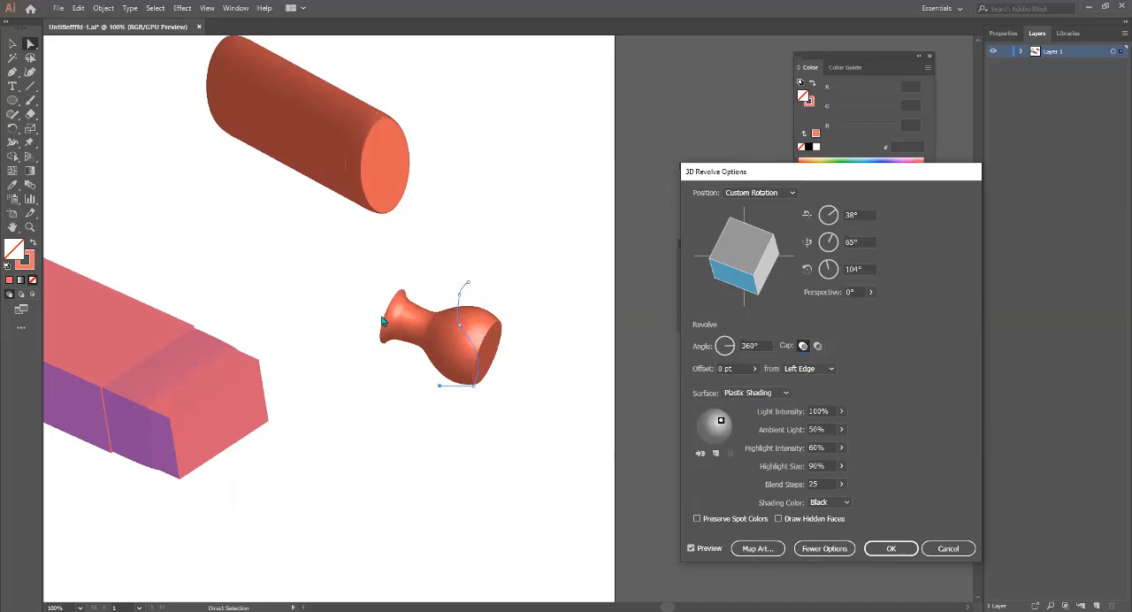
{"action": "double_click", "coordinate": [763, 345]}
{"action": "type", "text": "180"}
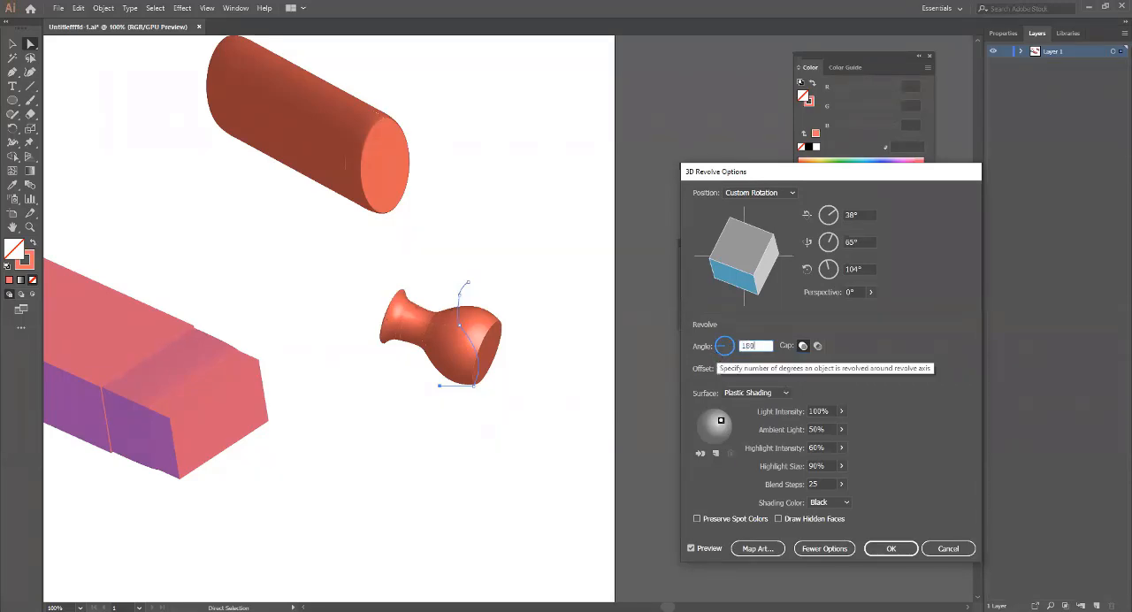
{"action": "left_click", "coordinate": [824, 410]}
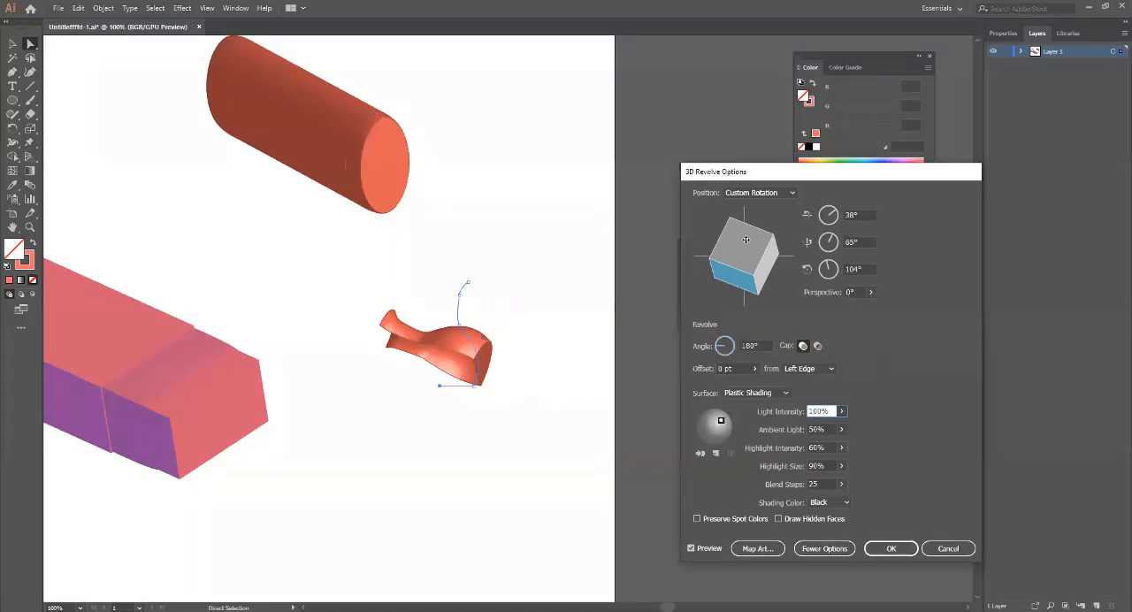
{"action": "mouse_move", "coordinate": [746, 240]}
{"action": "left_mouse_down"}
{"action": "mouse_move", "coordinate": [754, 258]}
{"action": "mouse_move", "coordinate": [742, 257]}
{"action": "left_mouse_up"}
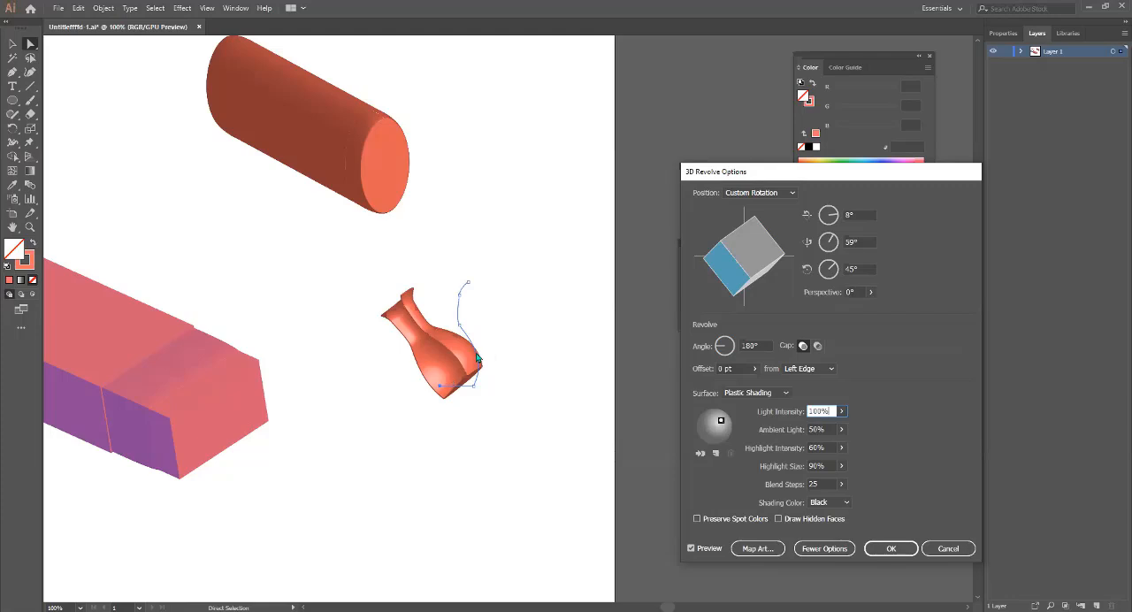
Set the vase's revolve angle to 90°, rotate it to -32°, -8°, 25° and apply the effect.
{"action": "left_click_drag", "start_coordinate": [768, 346], "coordinate": [732, 346]}
{"action": "type", "text": "90"}
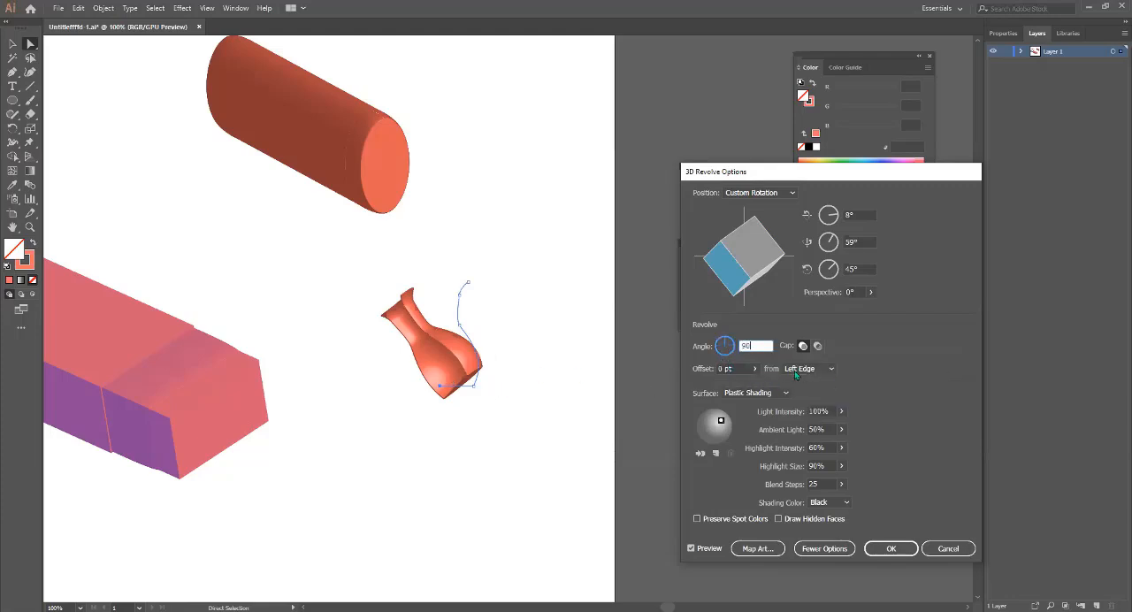
{"action": "key", "text": "Tab"}
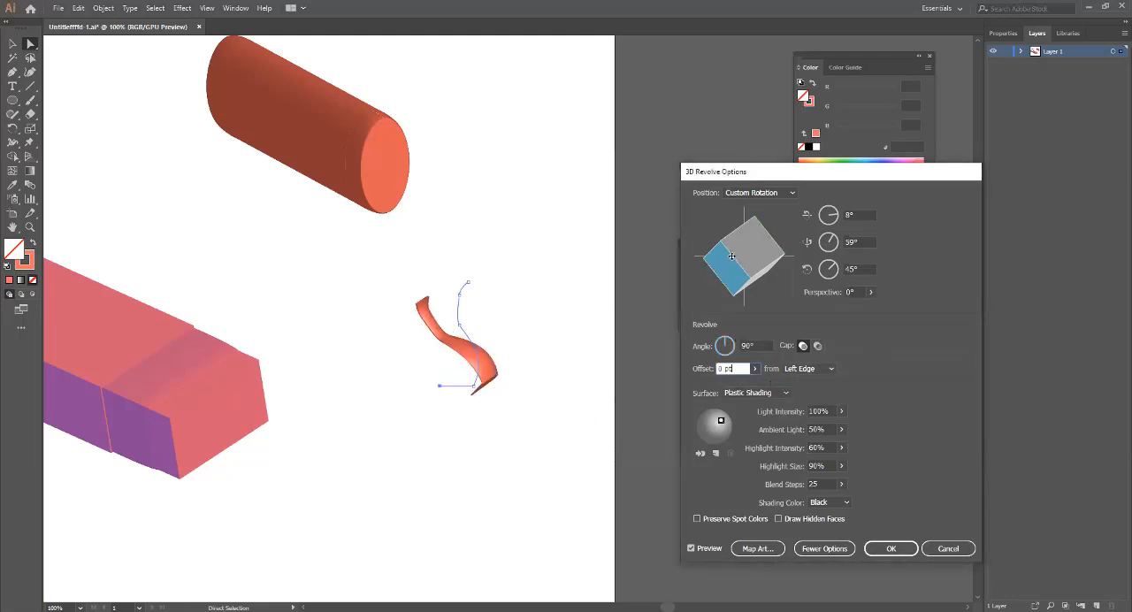
{"action": "mouse_move", "coordinate": [734, 261]}
{"action": "left_mouse_down"}
{"action": "mouse_move", "coordinate": [755, 245]}
{"action": "mouse_move", "coordinate": [742, 259]}
{"action": "left_mouse_up"}
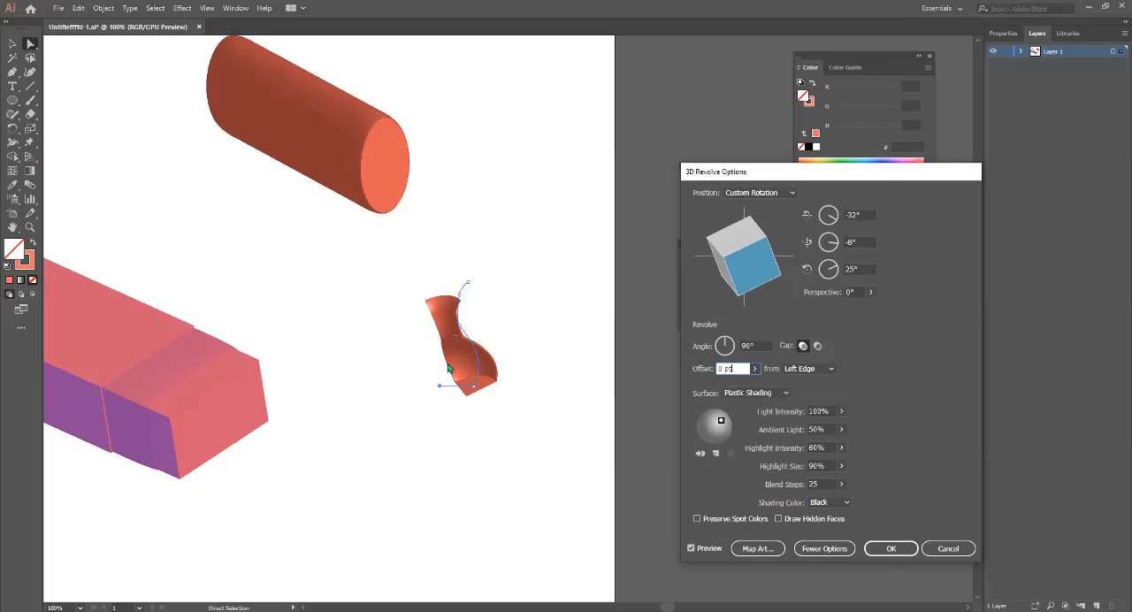
{"action": "left_click", "coordinate": [885, 556]}
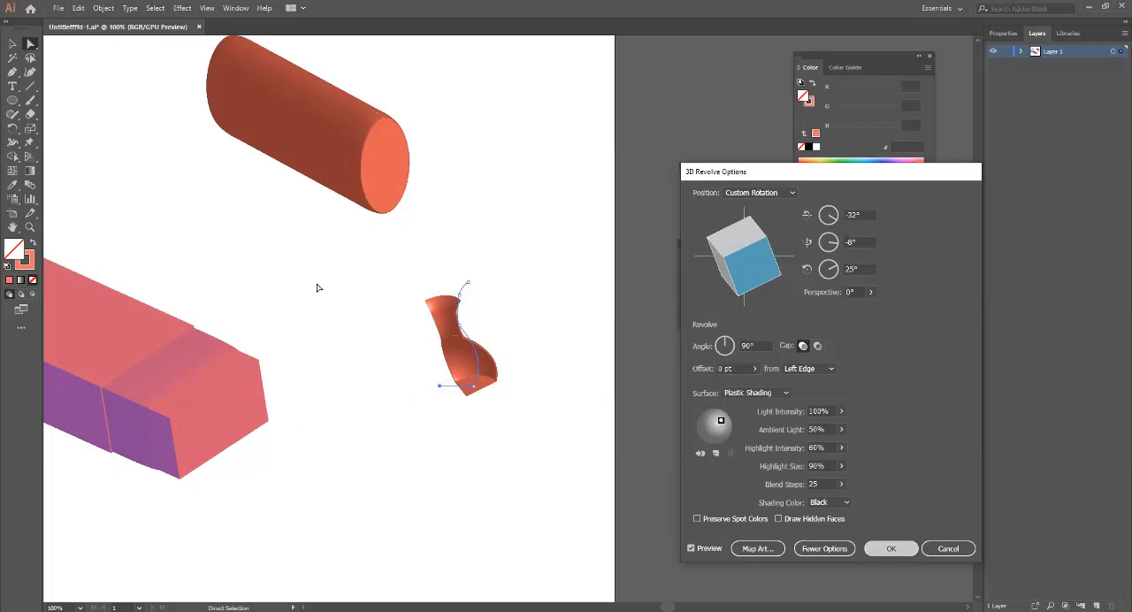
Draw a tall ellipse above the vase piece and swap its fill and stroke to give it a solid coral fill.
{"action": "left_click", "coordinate": [11, 102]}
{"action": "left_click_drag", "start_coordinate": [506, 176], "coordinate": [556, 246]}
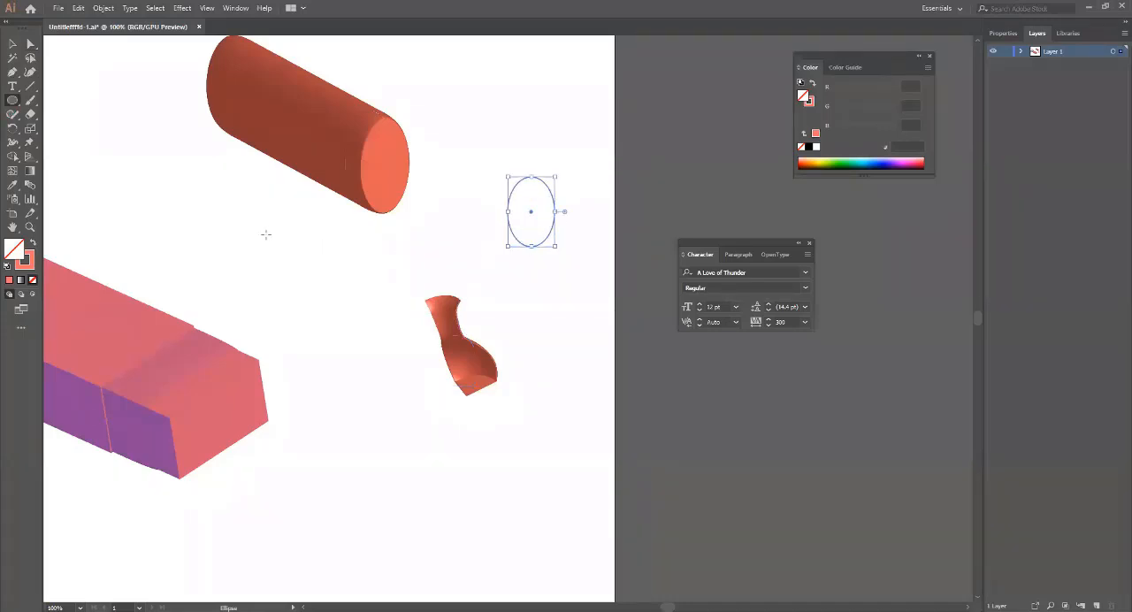
{"action": "left_click", "coordinate": [31, 243]}
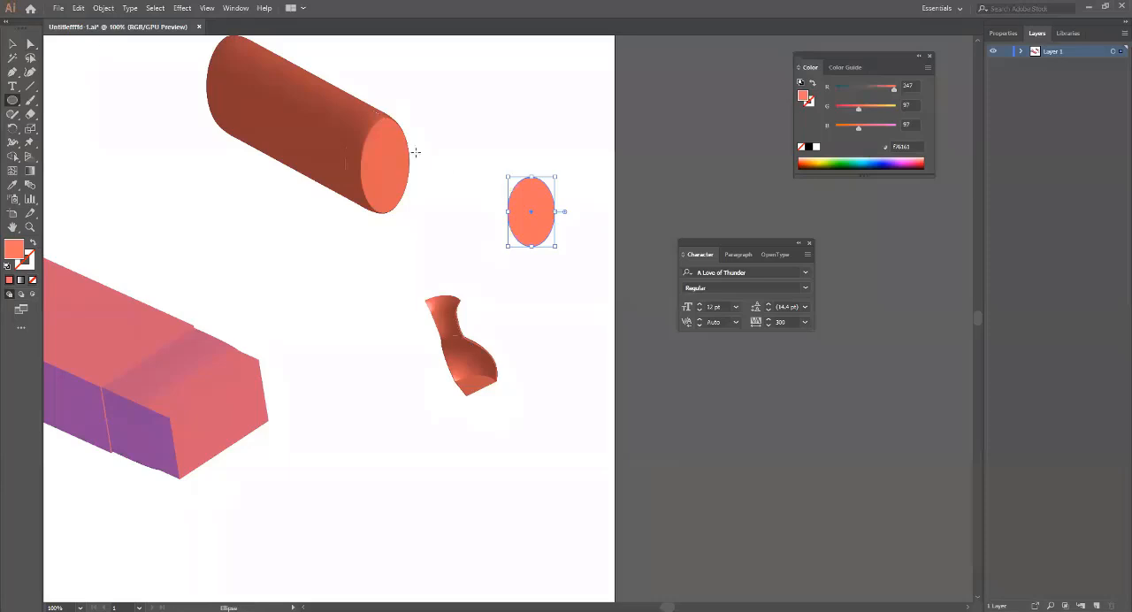
Set up a 3D Revolve effect on the filled ellipse with the preview on.
{"action": "left_click", "coordinate": [182, 8]}
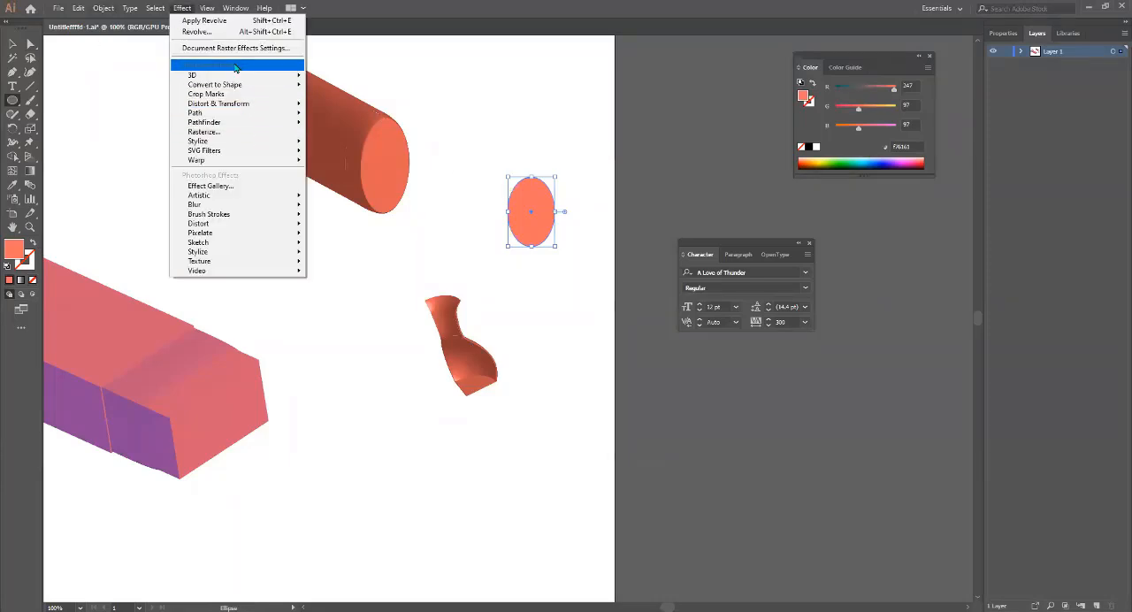
{"action": "mouse_move", "coordinate": [225, 84]}
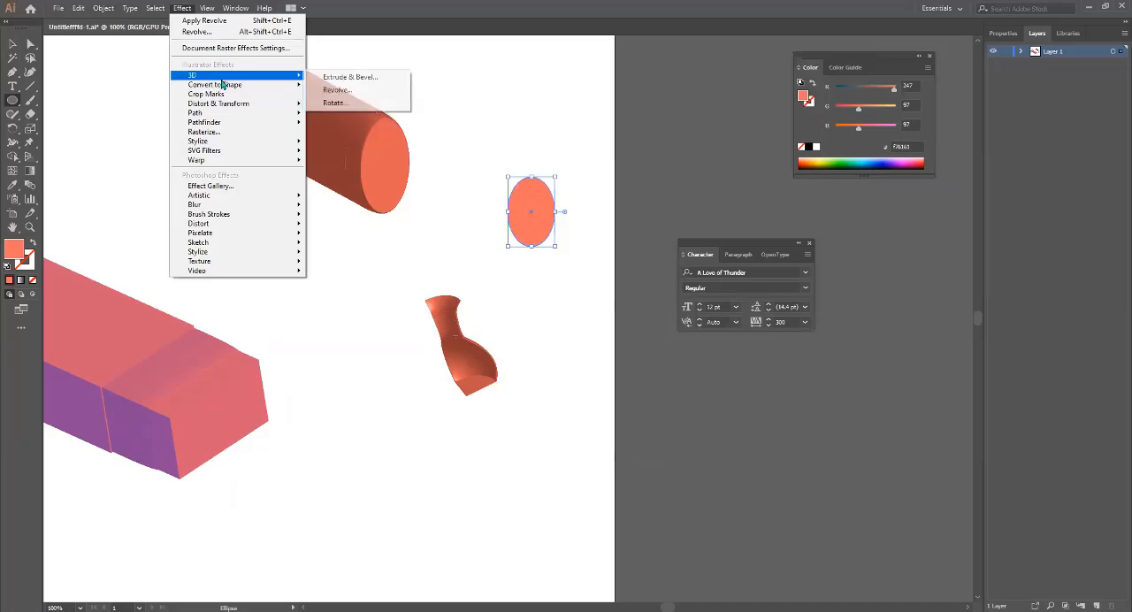
{"action": "left_click", "coordinate": [361, 90]}
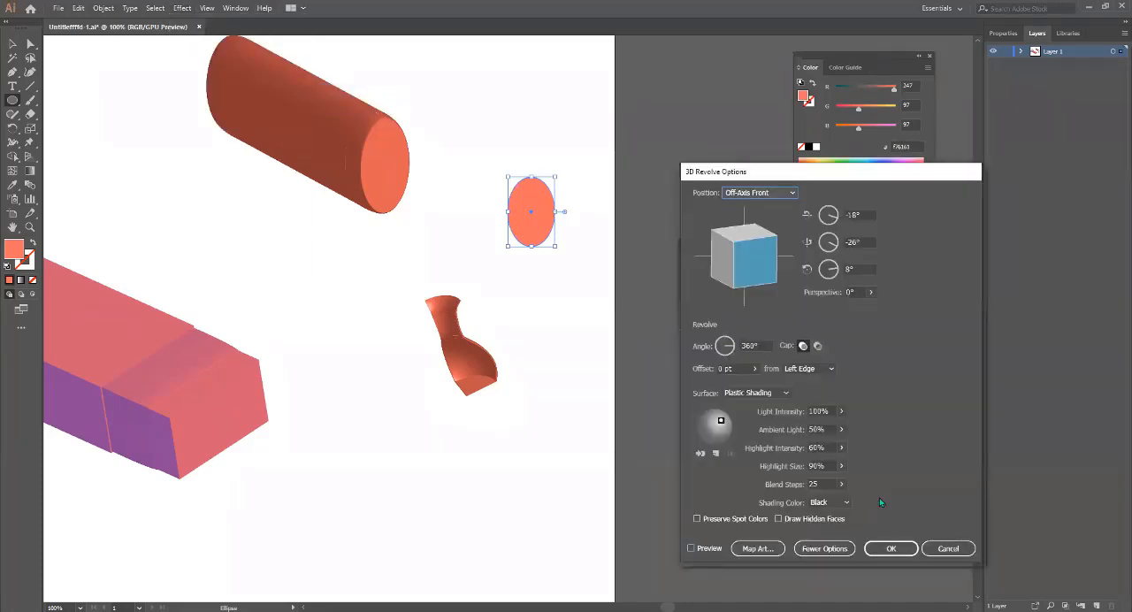
{"action": "left_click", "coordinate": [713, 550]}
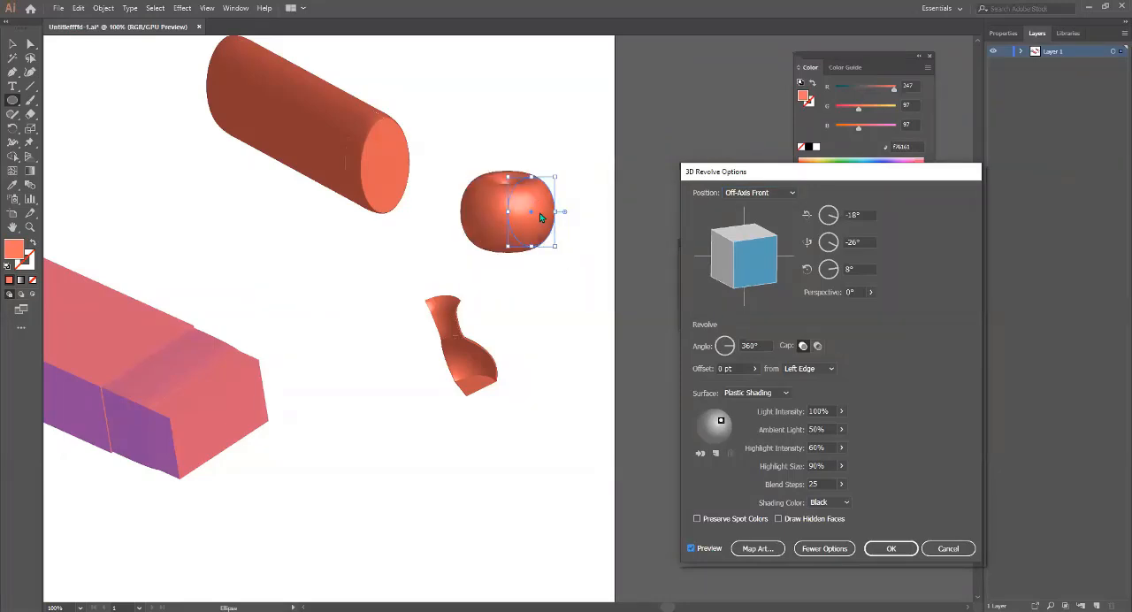
Try different rotations of the revolved ellipse, ending at -38°, 46°, -24°.
{"action": "left_click_drag", "start_coordinate": [746, 259], "coordinate": [751, 274]}
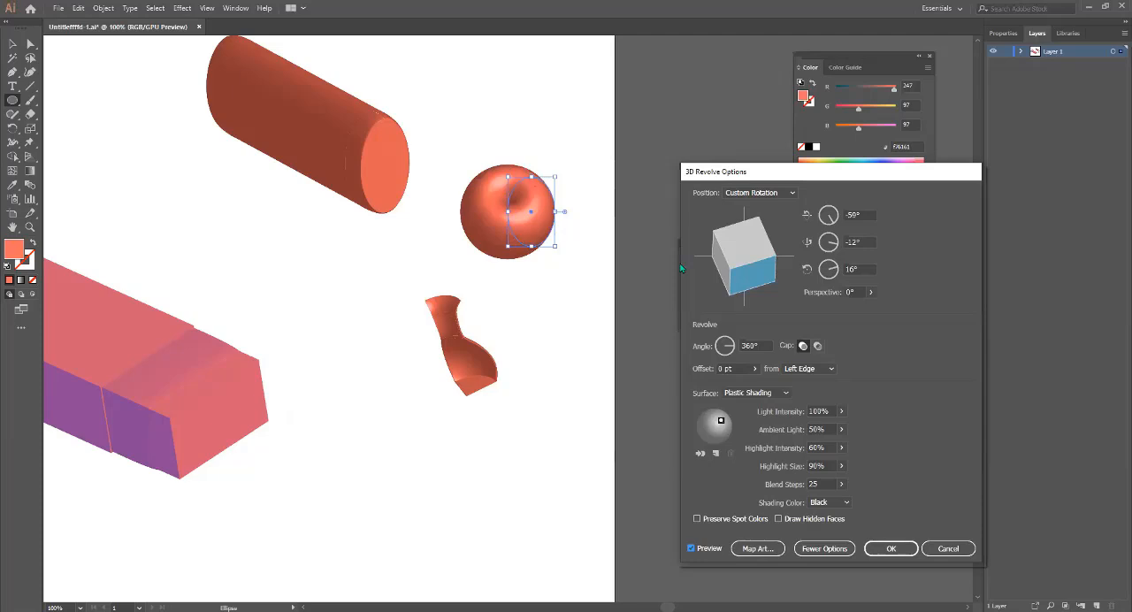
{"action": "left_click_drag", "start_coordinate": [719, 269], "coordinate": [752, 270]}
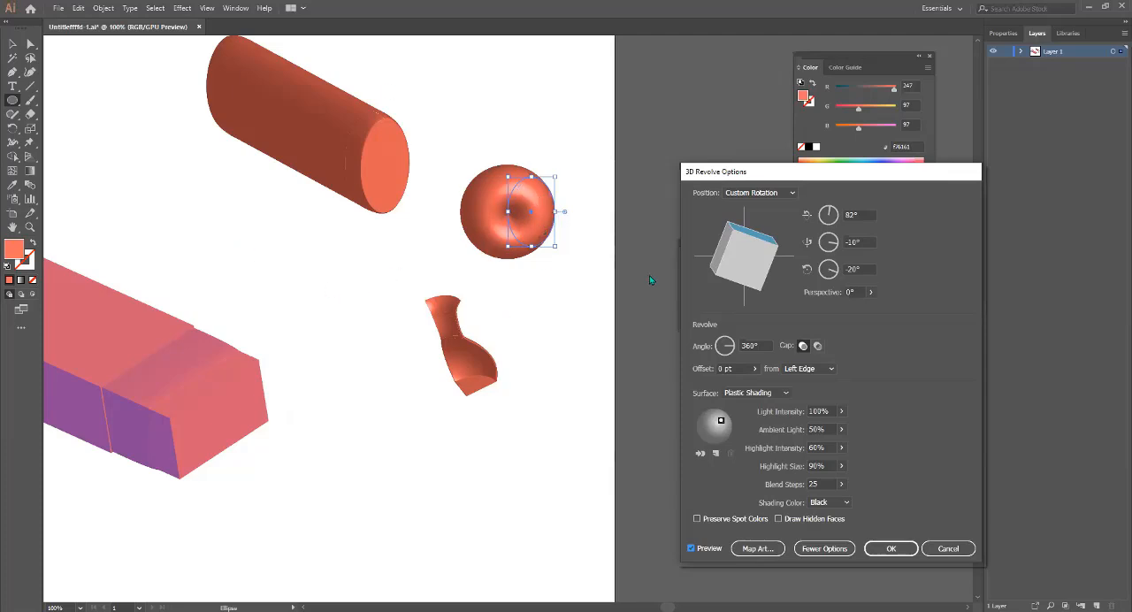
{"action": "mouse_move", "coordinate": [739, 235]}
{"action": "left_mouse_down"}
{"action": "mouse_move", "coordinate": [743, 263]}
{"action": "mouse_move", "coordinate": [758, 241]}
{"action": "mouse_move", "coordinate": [727, 274]}
{"action": "mouse_move", "coordinate": [743, 268]}
{"action": "mouse_move", "coordinate": [727, 270]}
{"action": "mouse_move", "coordinate": [736, 258]}
{"action": "left_mouse_up"}
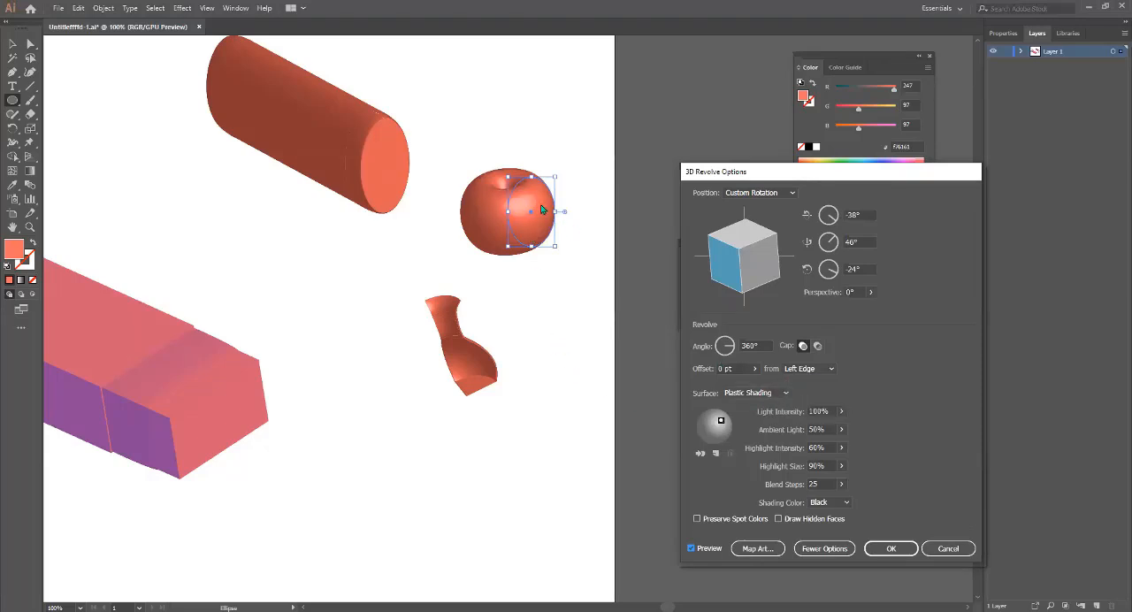
Try Diffuse Shading on the revolved ellipse's surface and return it to Plastic Shading.
{"action": "left_click", "coordinate": [771, 394]}
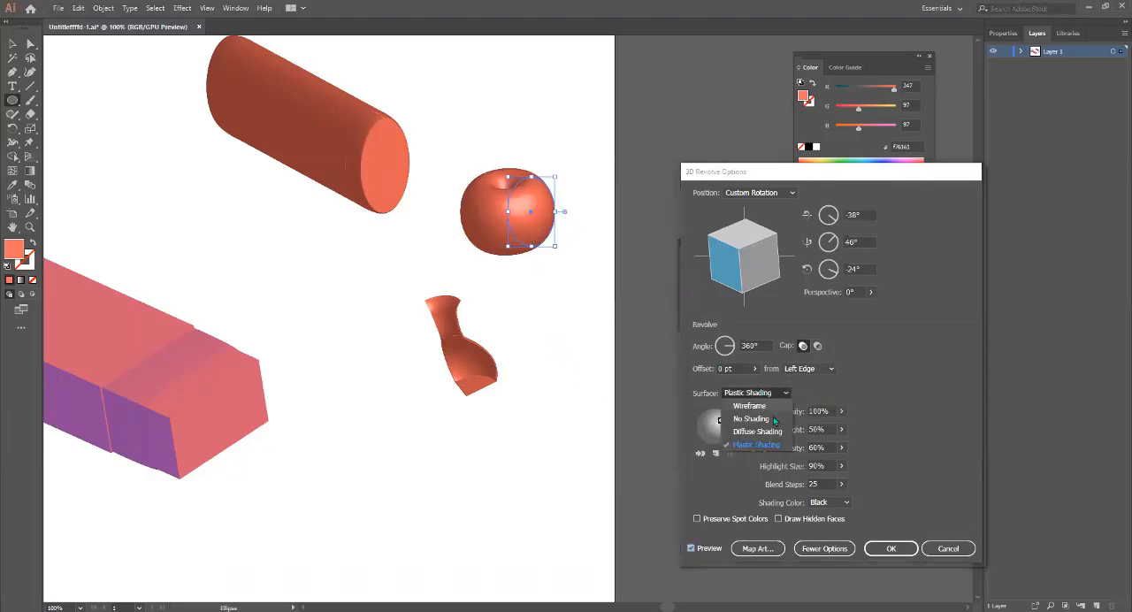
{"action": "left_click", "coordinate": [776, 432]}
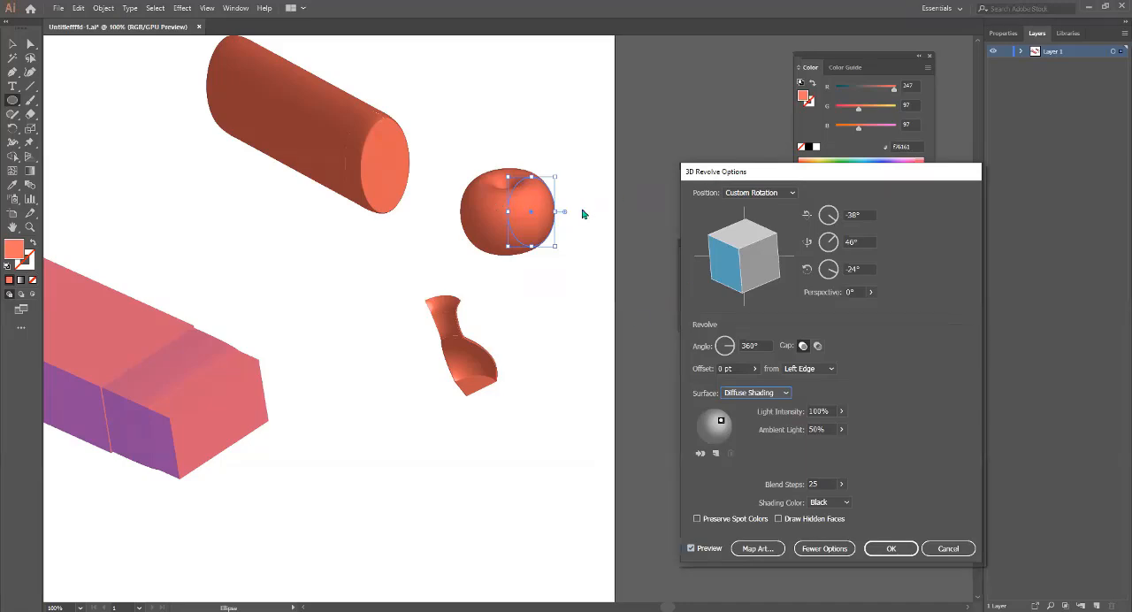
{"action": "left_click", "coordinate": [755, 392]}
{"action": "left_click", "coordinate": [757, 445]}
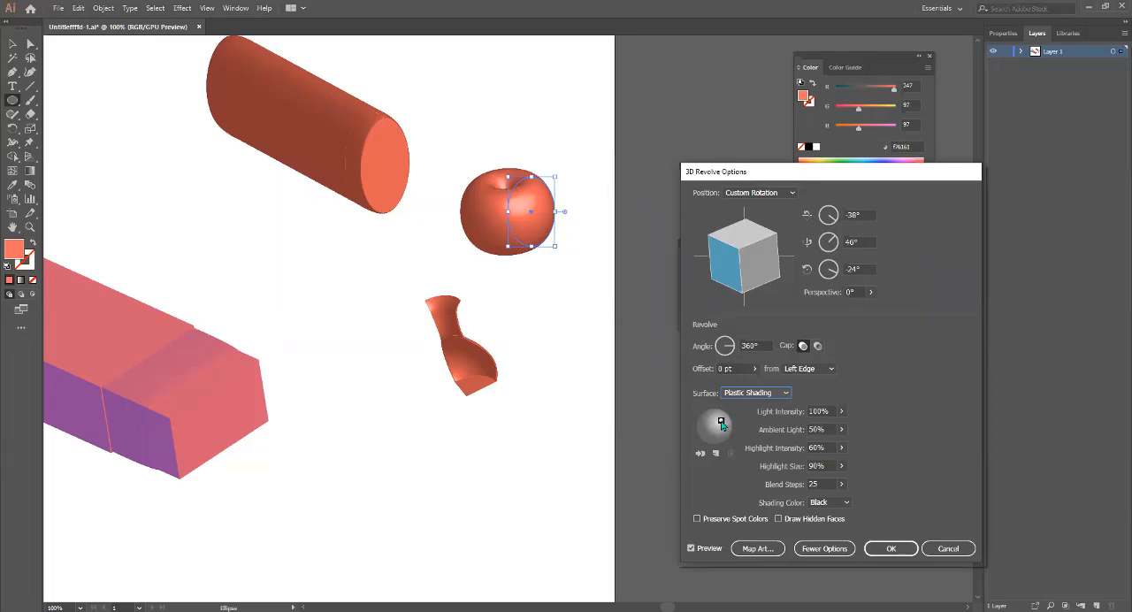
Rotate the revolved ellipse to -104°, -56°, 107° and reposition its light to the upper right of the shading sphere.
{"action": "left_click_drag", "start_coordinate": [720, 423], "coordinate": [711, 439]}
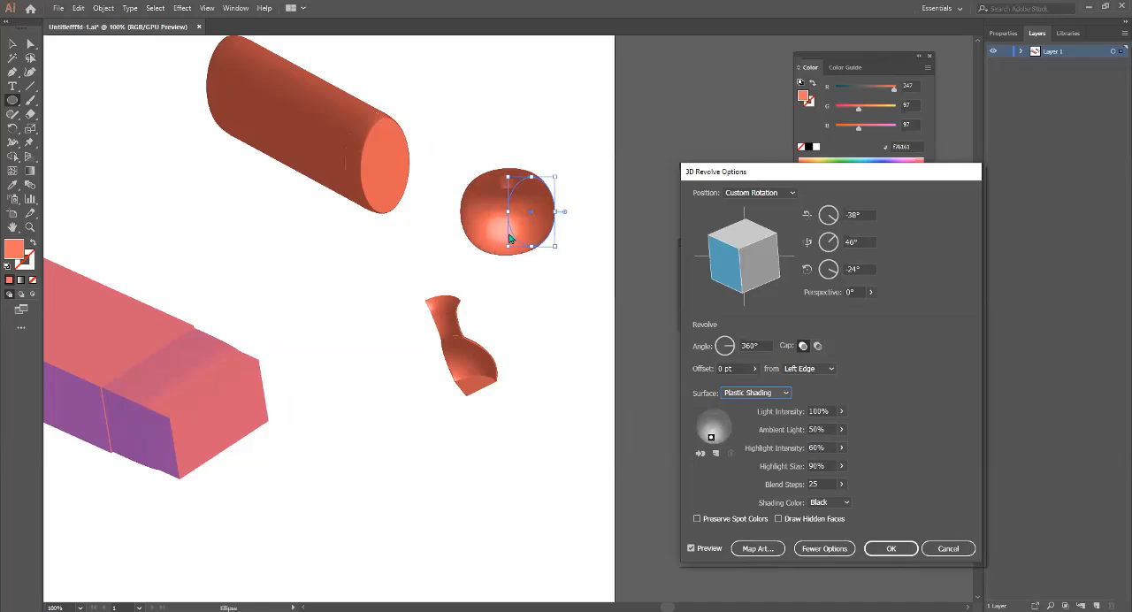
{"action": "left_click_drag", "start_coordinate": [711, 439], "coordinate": [708, 429]}
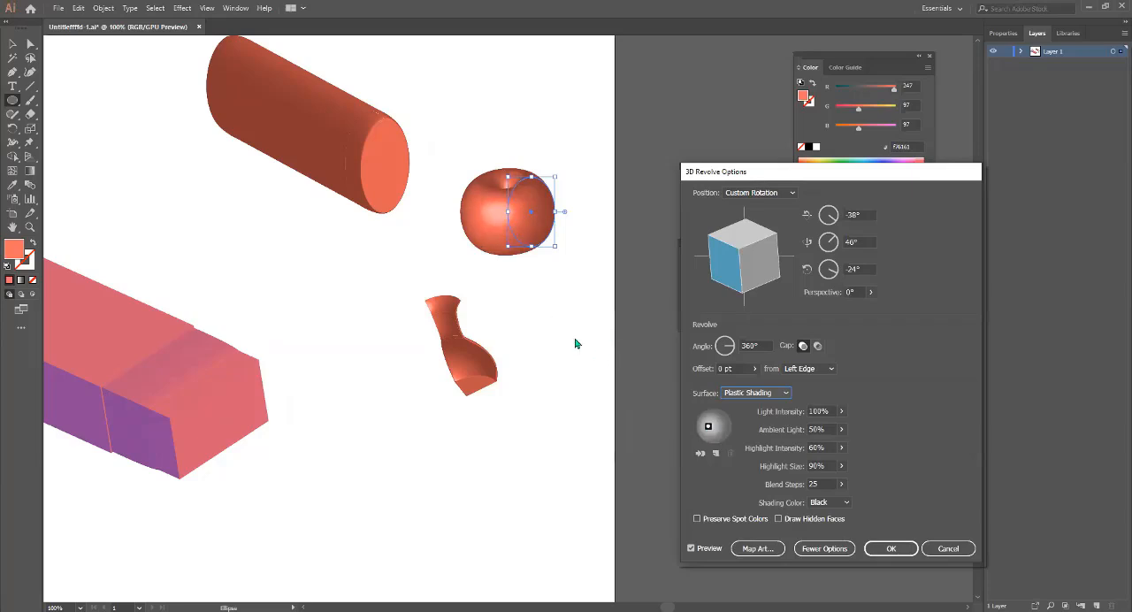
{"action": "left_click_drag", "start_coordinate": [725, 258], "coordinate": [747, 265]}
{"action": "mouse_move", "coordinate": [751, 268]}
{"action": "left_mouse_down"}
{"action": "mouse_move", "coordinate": [771, 262]}
{"action": "mouse_move", "coordinate": [739, 270]}
{"action": "mouse_move", "coordinate": [752, 270]}
{"action": "mouse_move", "coordinate": [731, 278]}
{"action": "mouse_move", "coordinate": [738, 292]}
{"action": "mouse_move", "coordinate": [732, 249]}
{"action": "mouse_move", "coordinate": [737, 271]}
{"action": "left_mouse_up"}
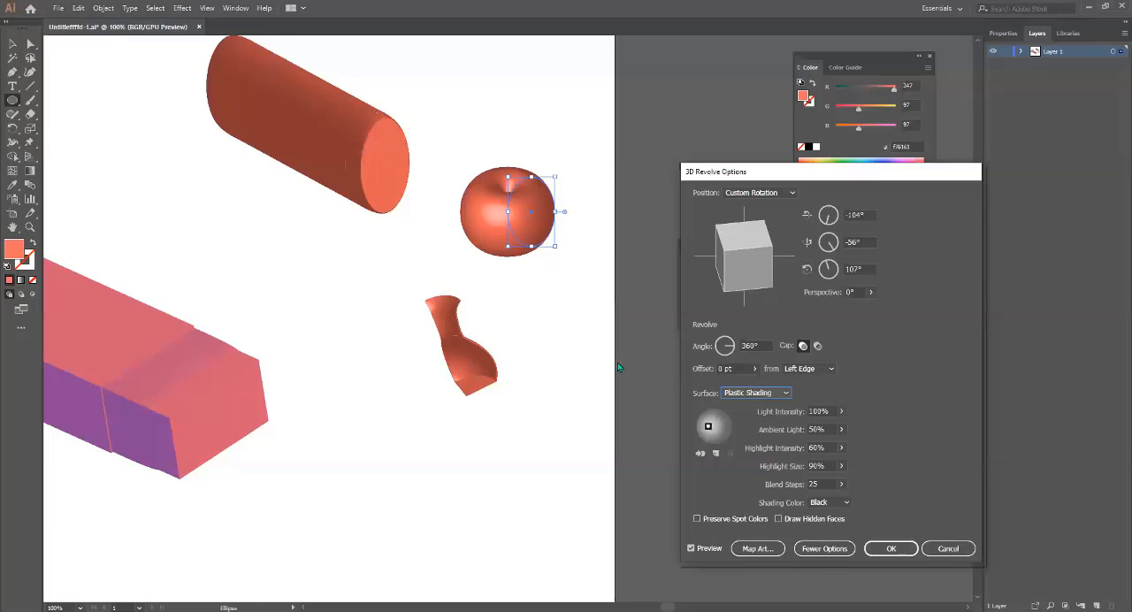
{"action": "left_click_drag", "start_coordinate": [707, 430], "coordinate": [723, 424]}
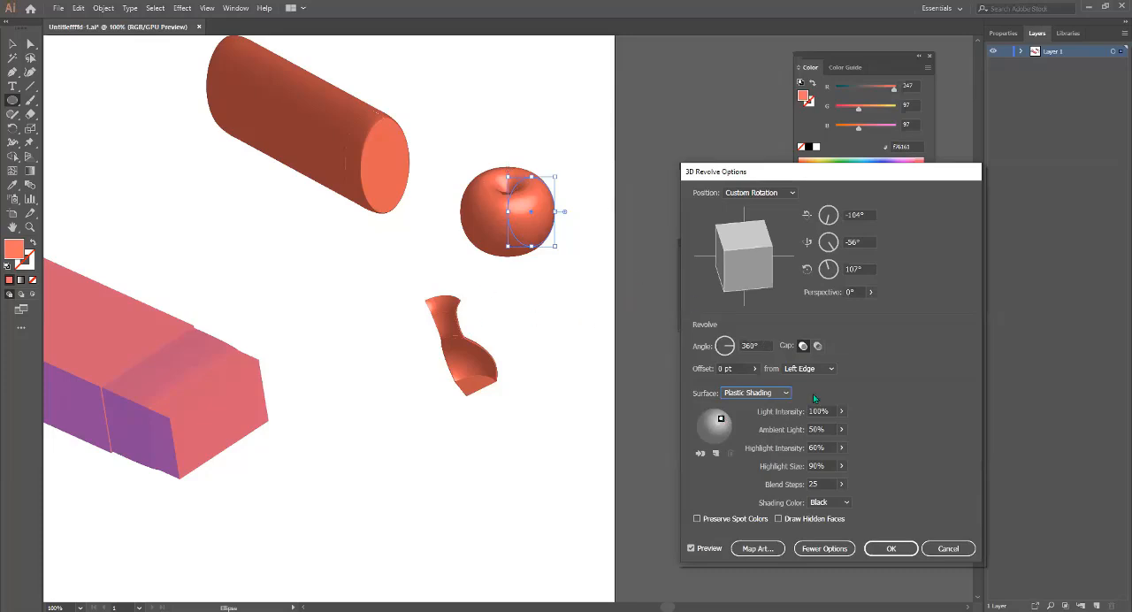
Set the revolved ellipse's revolve angle to 200°.
{"action": "left_click", "coordinate": [725, 344]}
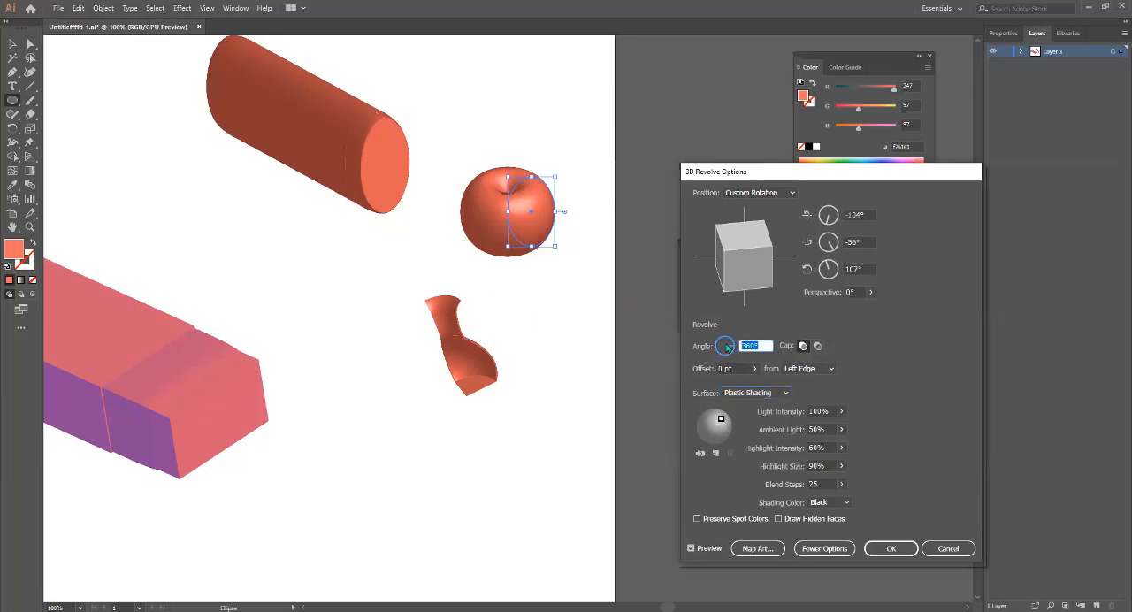
{"action": "type", "text": "200"}
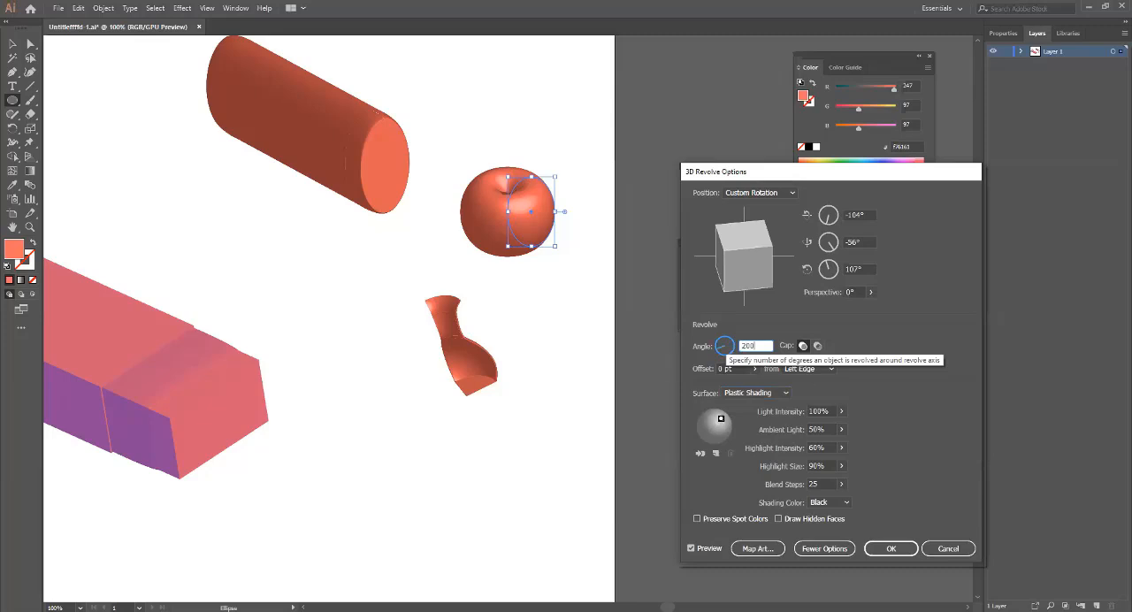
{"action": "key", "text": "Tab"}
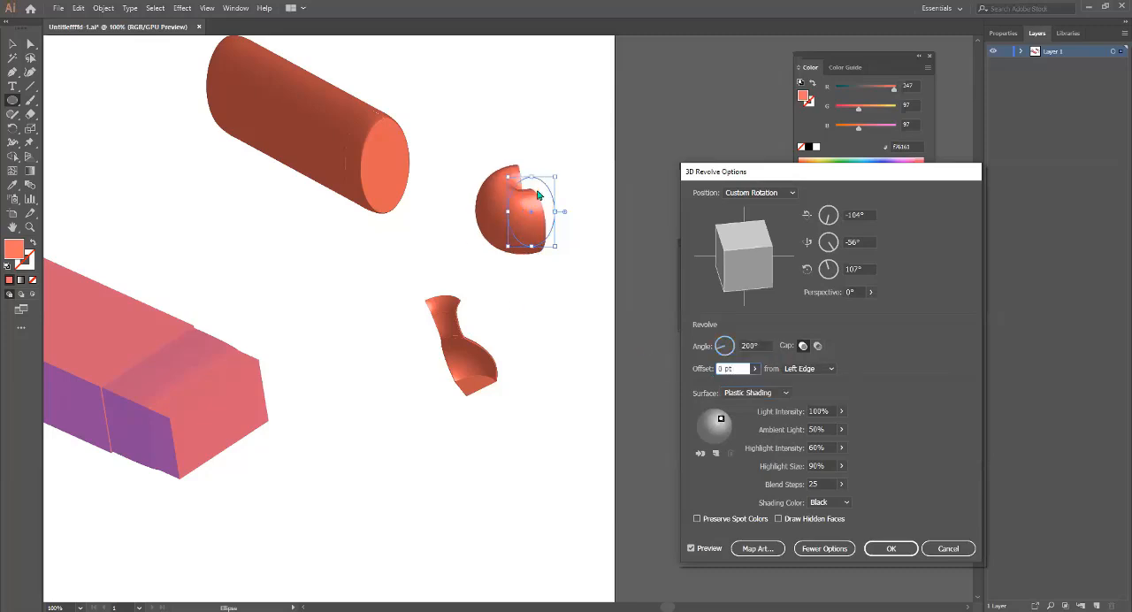
Rotate the revolved ellipse to -9°, 0°, 3° while trying the hollow cap, and return it to the solid cap.
{"action": "left_click_drag", "start_coordinate": [720, 241], "coordinate": [703, 263]}
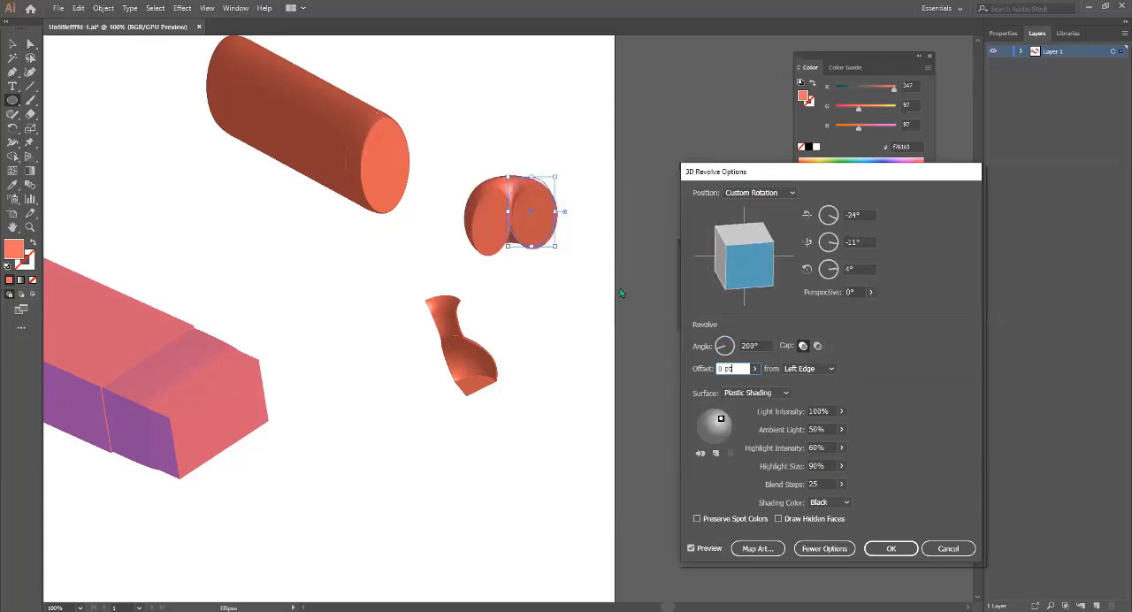
{"action": "left_click", "coordinate": [818, 347]}
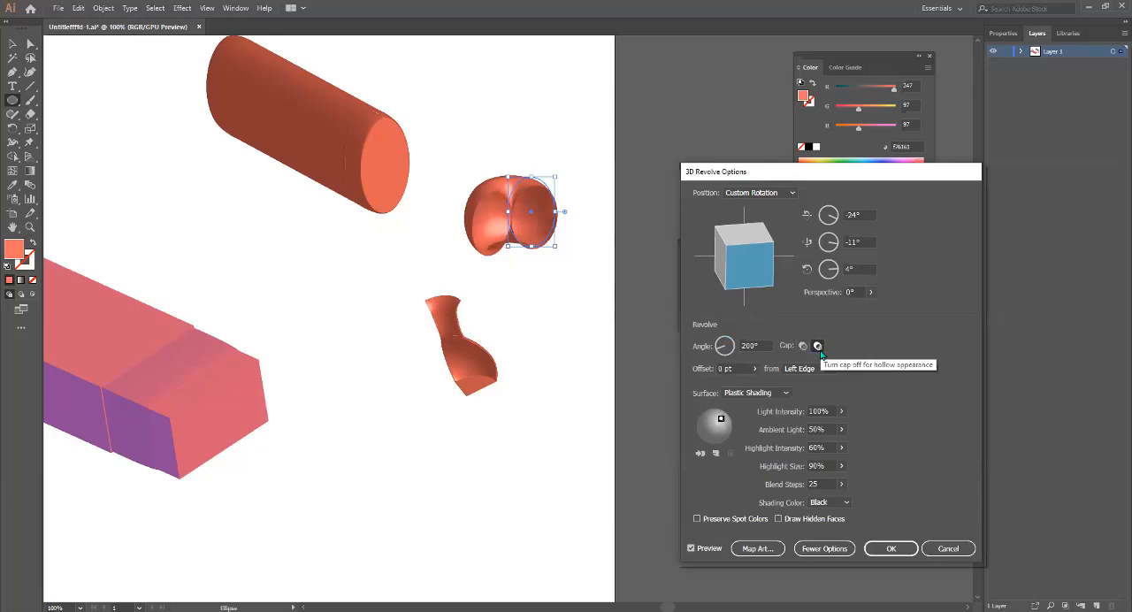
{"action": "left_click_drag", "start_coordinate": [751, 248], "coordinate": [744, 255]}
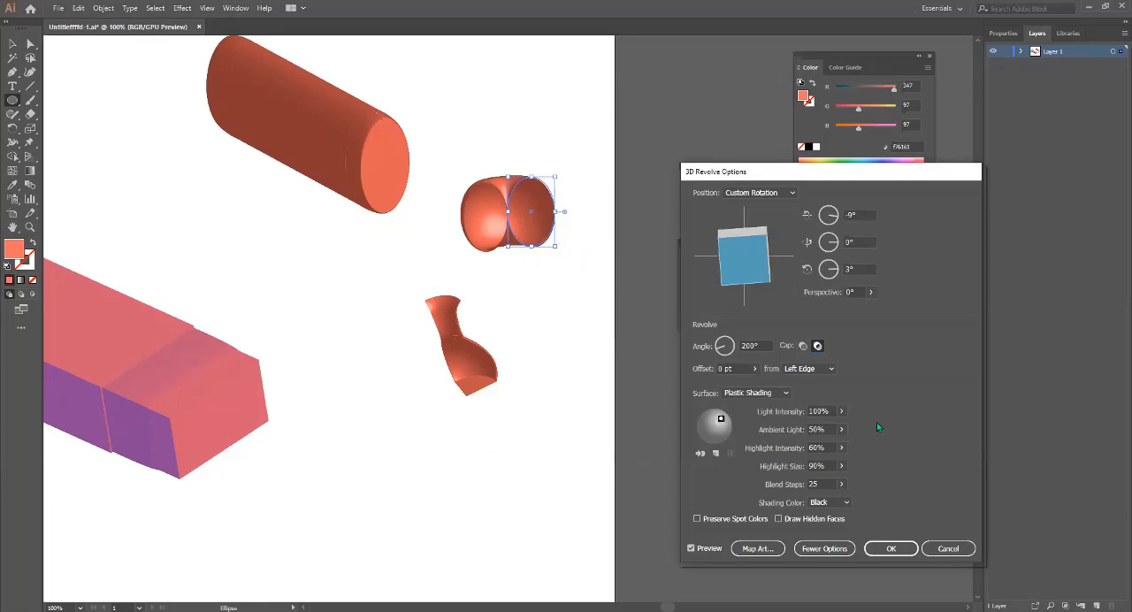
{"action": "left_click", "coordinate": [804, 347]}
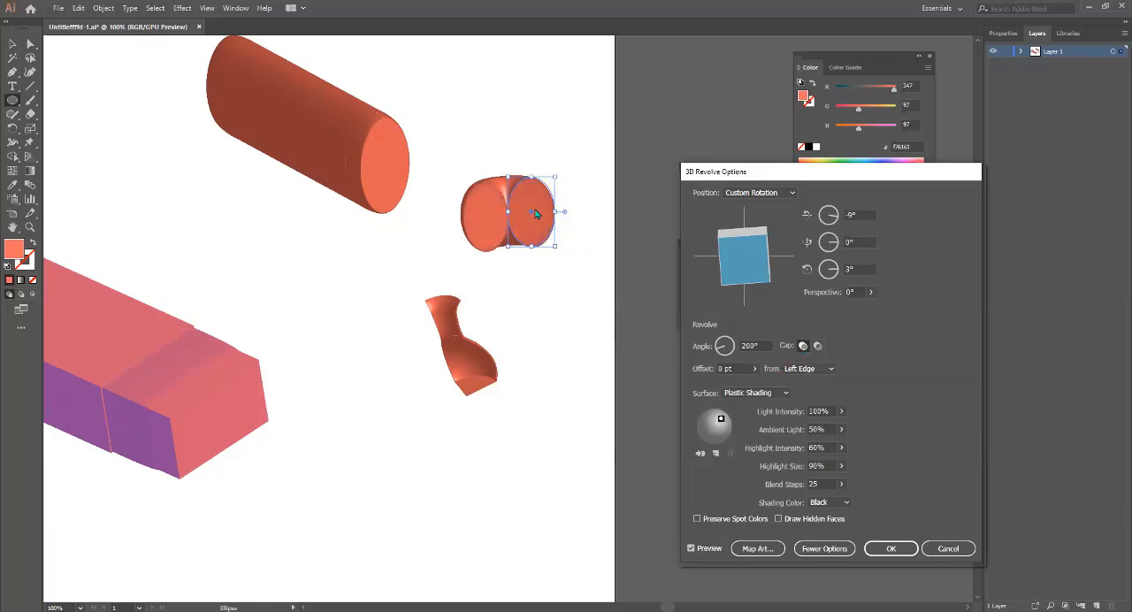
Rotate the revolved ellipse to -163°, -14°, 163° and set its offset from the left edge to 334 pt.
{"action": "left_click_drag", "start_coordinate": [728, 255], "coordinate": [696, 341]}
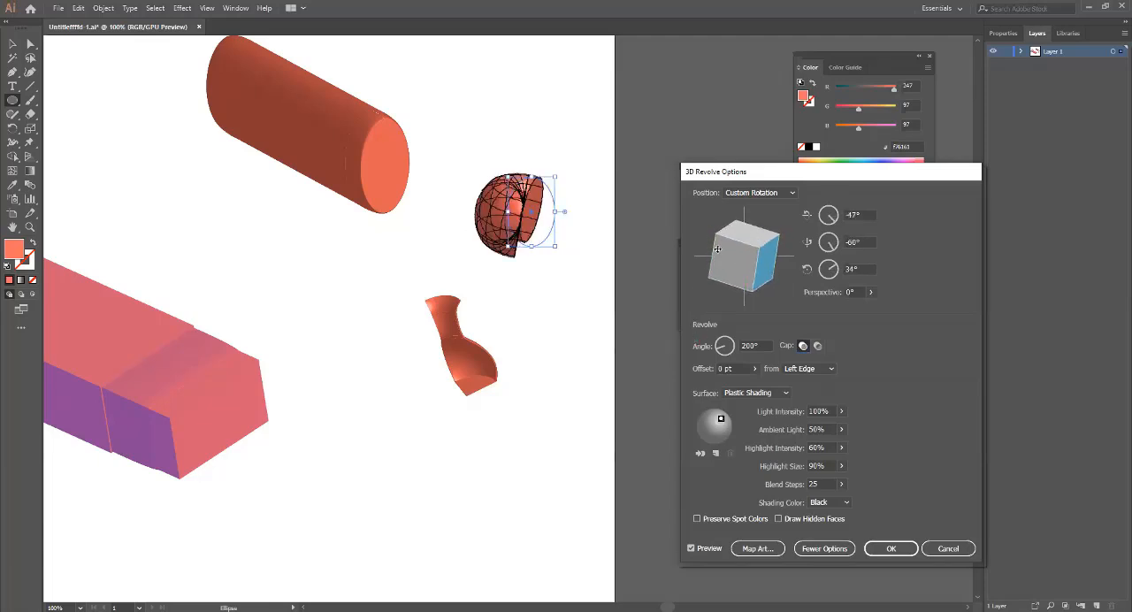
{"action": "mouse_move", "coordinate": [718, 250]}
{"action": "left_mouse_down"}
{"action": "mouse_move", "coordinate": [743, 256]}
{"action": "mouse_move", "coordinate": [722, 236]}
{"action": "mouse_move", "coordinate": [756, 257]}
{"action": "mouse_move", "coordinate": [748, 265]}
{"action": "mouse_move", "coordinate": [755, 253]}
{"action": "mouse_move", "coordinate": [745, 257]}
{"action": "left_mouse_up"}
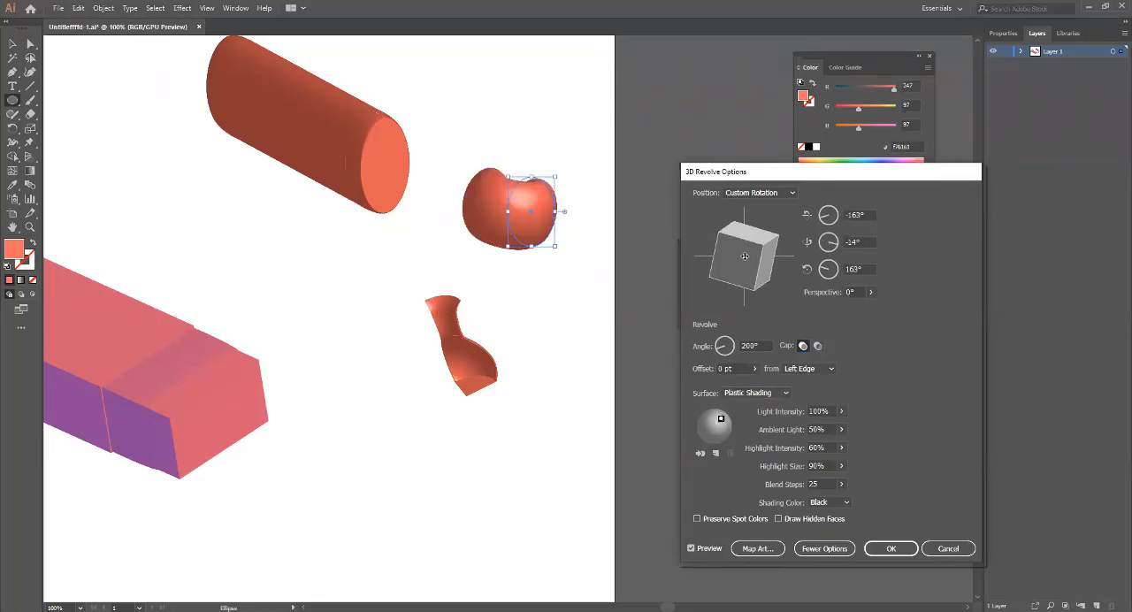
{"action": "left_click", "coordinate": [756, 370]}
{"action": "left_click_drag", "start_coordinate": [710, 385], "coordinate": [723, 385]}
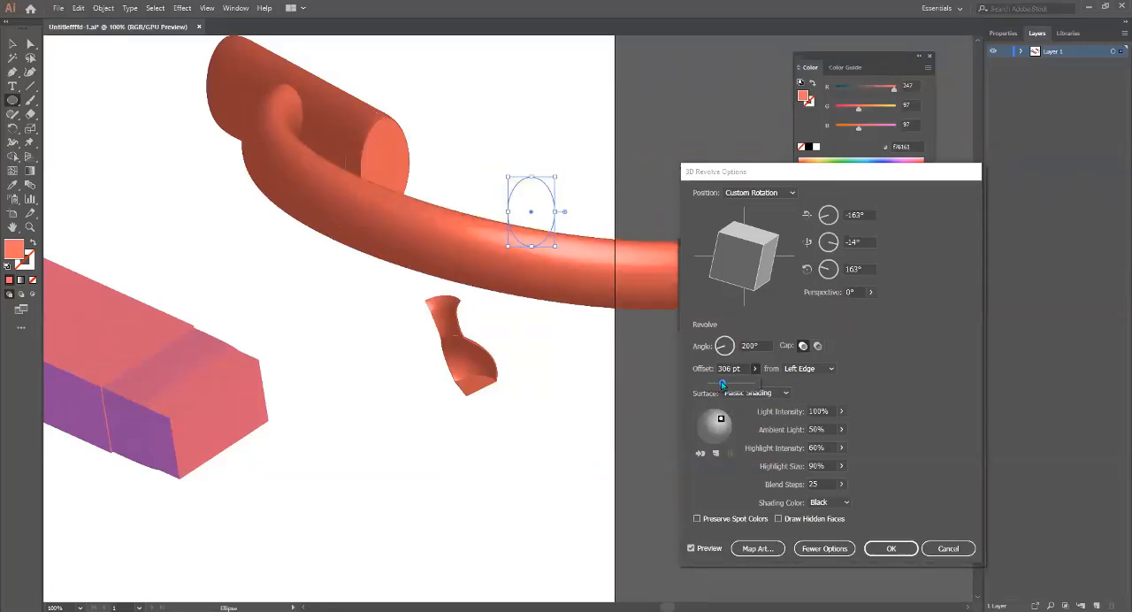
{"action": "left_click_drag", "start_coordinate": [723, 385], "coordinate": [723, 387]}
Set the revolved ellipse's revolve angle to 360°.
{"action": "left_click", "coordinate": [763, 345]}
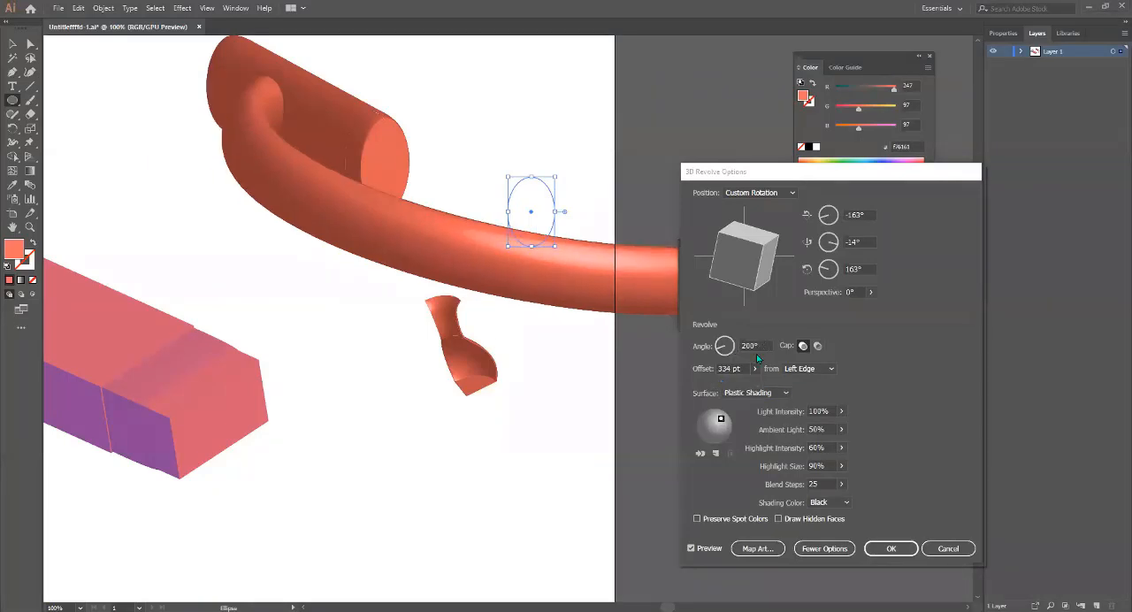
{"action": "left_click_drag", "start_coordinate": [758, 347], "coordinate": [729, 346]}
{"action": "type", "text": "3"}
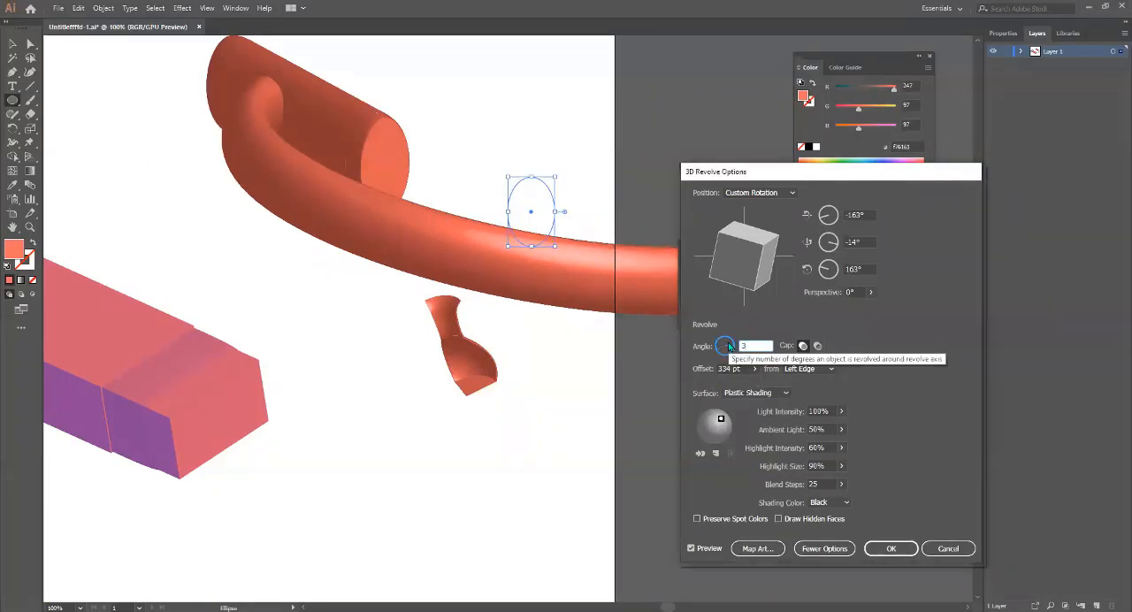
{"action": "type", "text": "0"}
{"action": "left_click", "coordinate": [735, 368]}
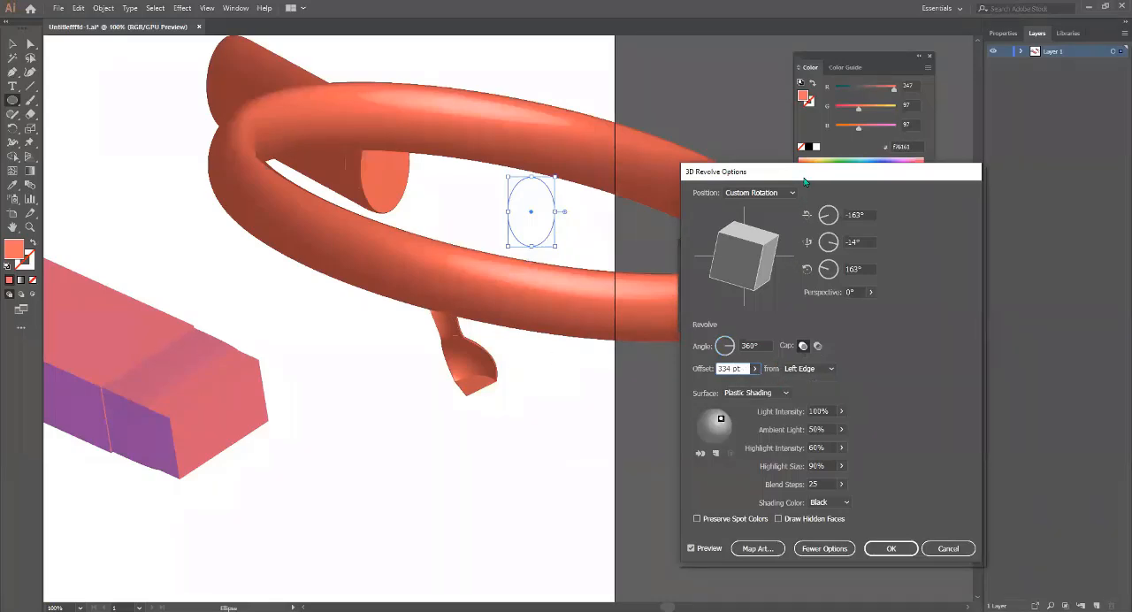
Move the 3D Revolve Options dialog clear of the artwork and set the ellipse's revolve offset to 0 pt.
{"action": "left_click_drag", "start_coordinate": [805, 182], "coordinate": [777, 337]}
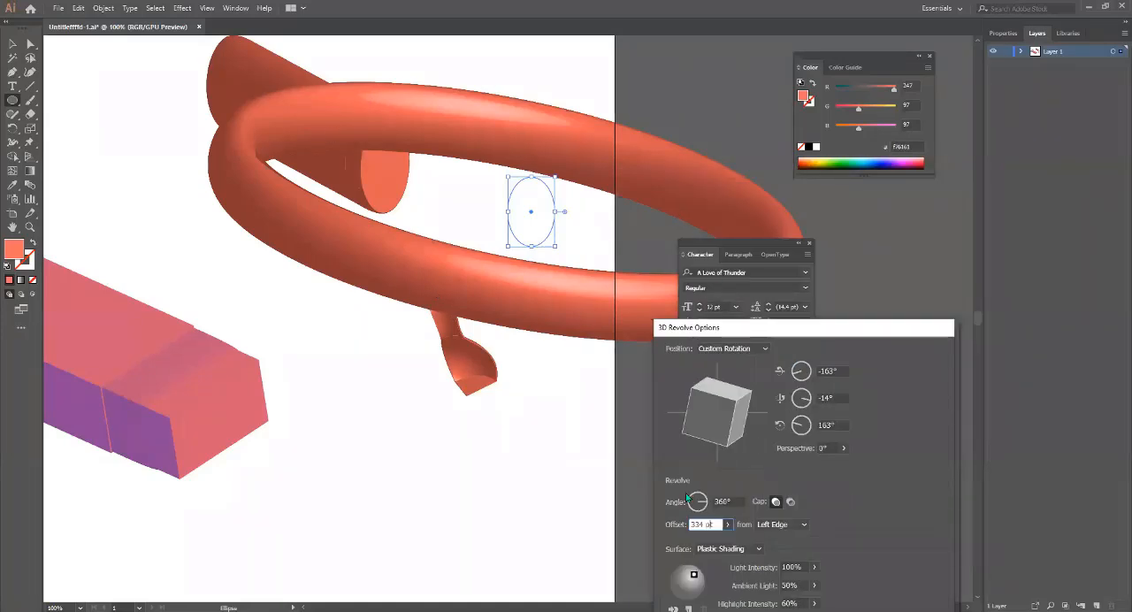
{"action": "left_click", "coordinate": [728, 525]}
{"action": "left_click_drag", "start_coordinate": [703, 542], "coordinate": [681, 541]}
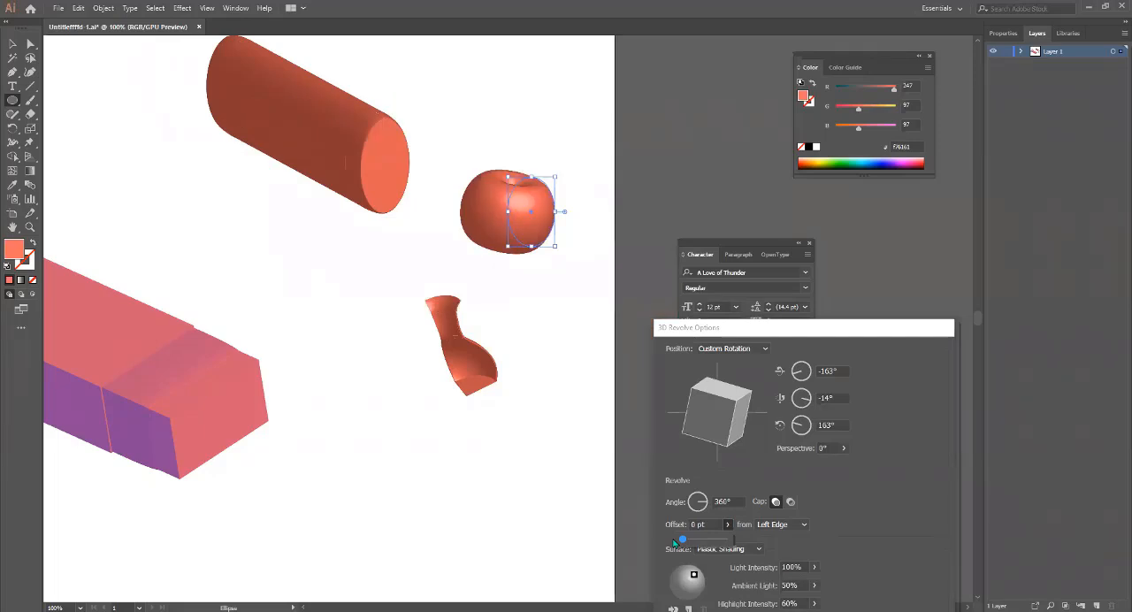
{"action": "left_click", "coordinate": [507, 219]}
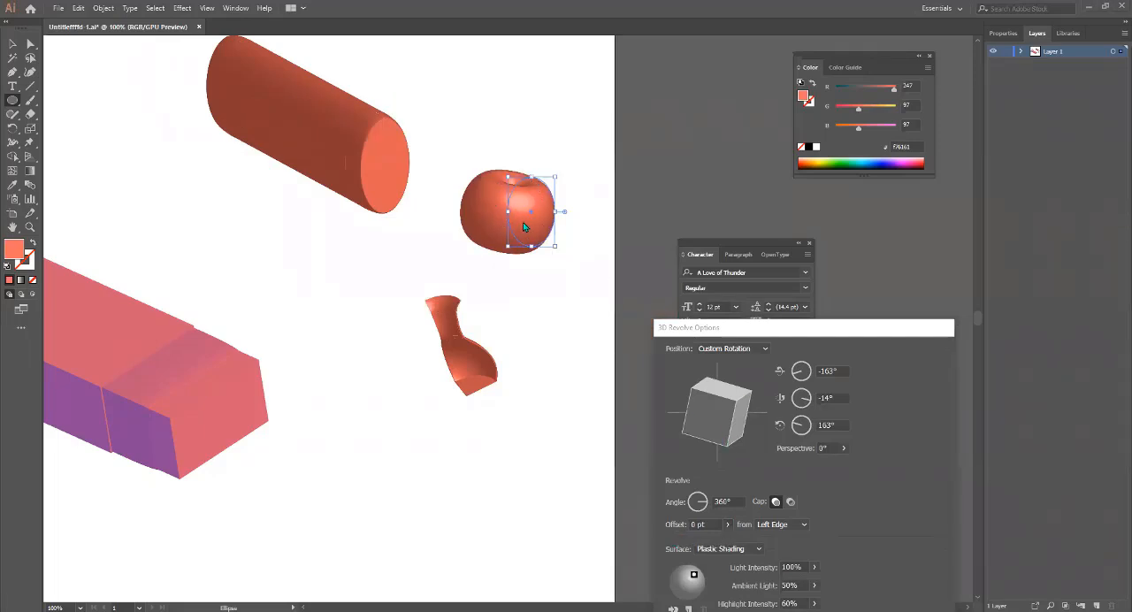
Try revolve offsets of 291 pt and 388 pt on the ellipse, and settle on 166 pt.
{"action": "left_click", "coordinate": [723, 525]}
{"action": "left_click_drag", "start_coordinate": [683, 540], "coordinate": [695, 546]}
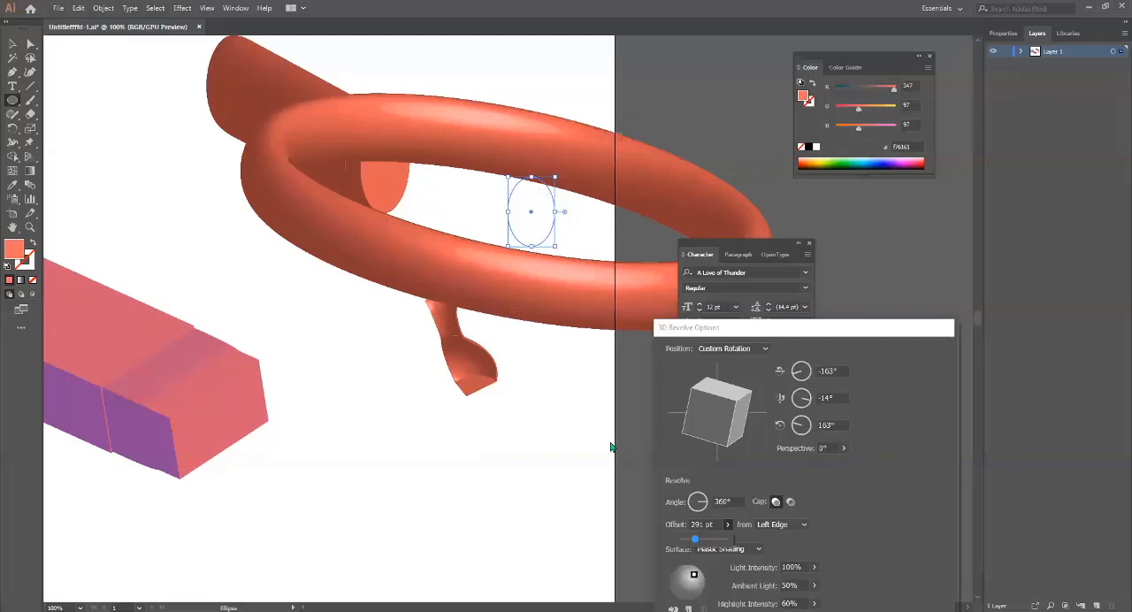
{"action": "left_click_drag", "start_coordinate": [699, 546], "coordinate": [702, 540]}
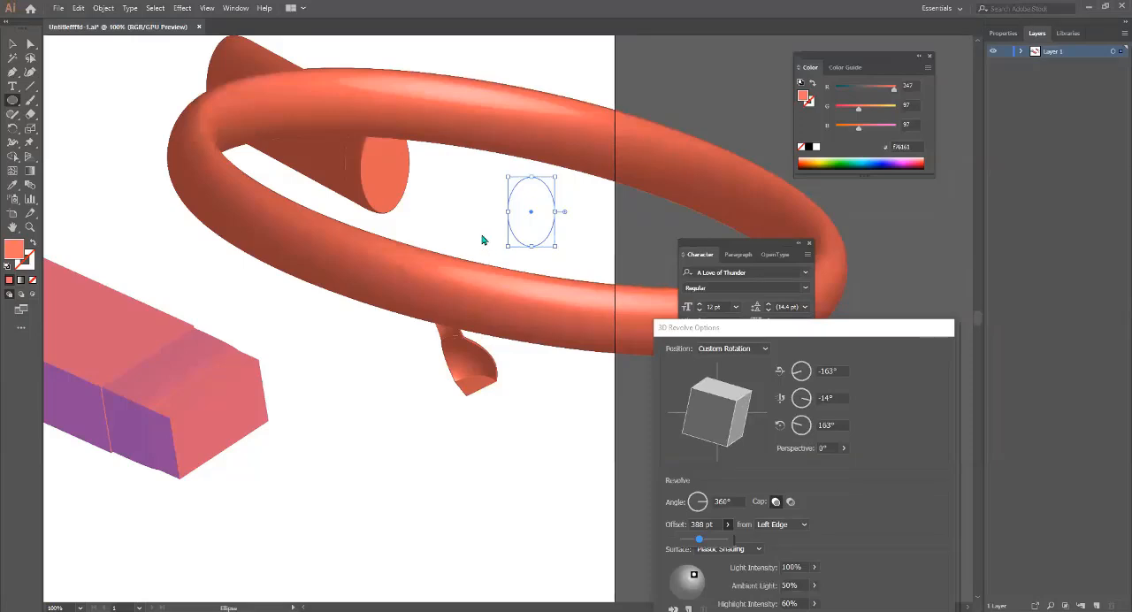
{"action": "left_click_drag", "start_coordinate": [699, 540], "coordinate": [688, 540]}
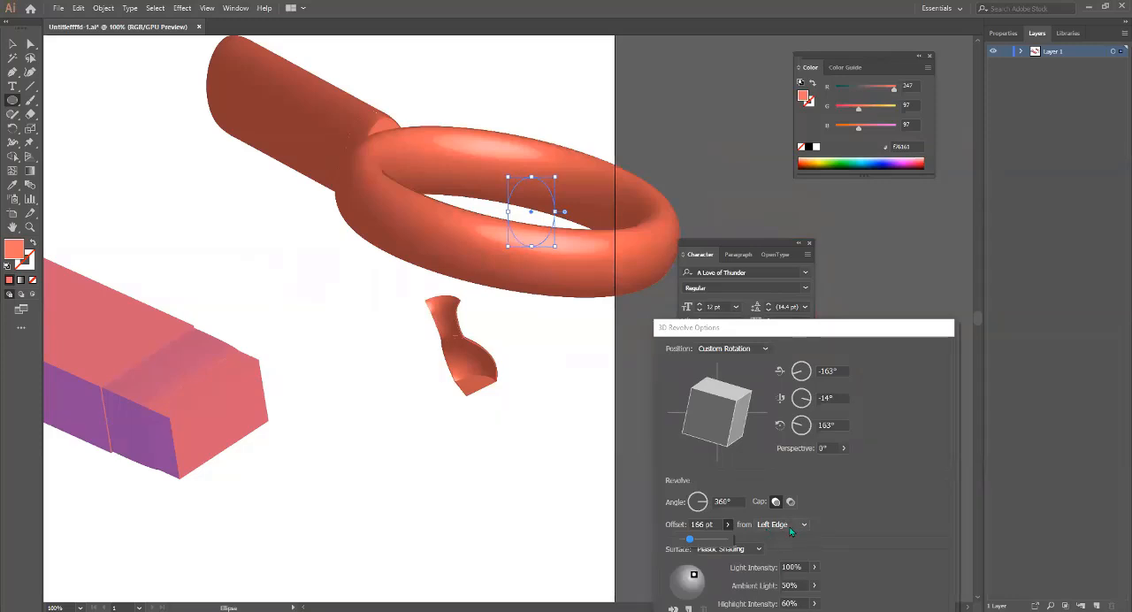
{"action": "left_click", "coordinate": [728, 526]}
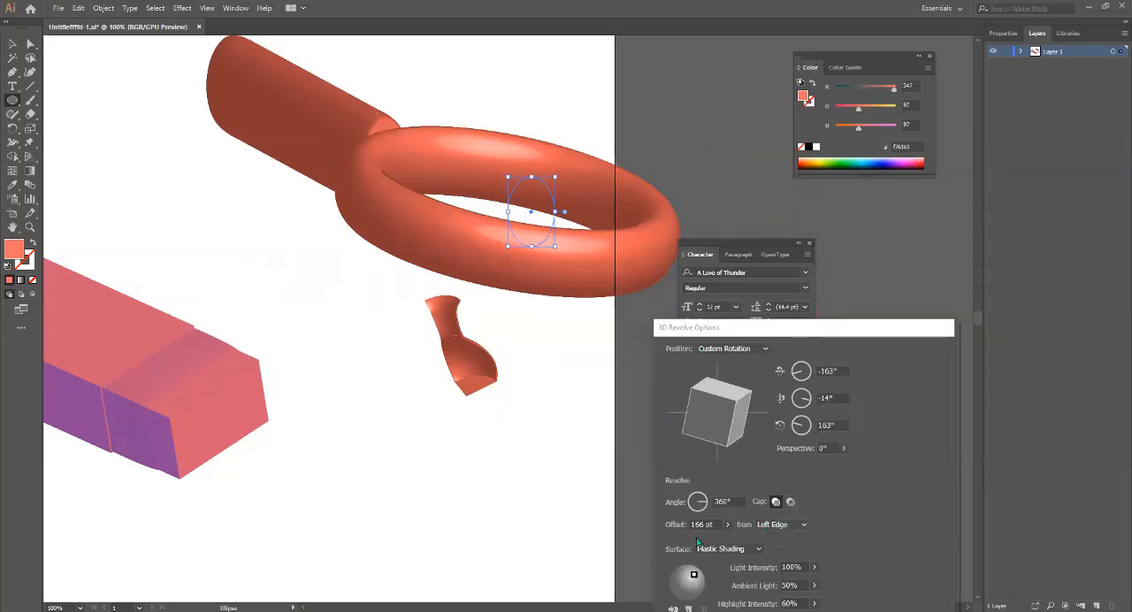
Measure the revolve offset from the Right Edge and apply the 3D Revolve effect to the ellipse.
{"action": "left_click", "coordinate": [803, 526]}
{"action": "left_click", "coordinate": [783, 550]}
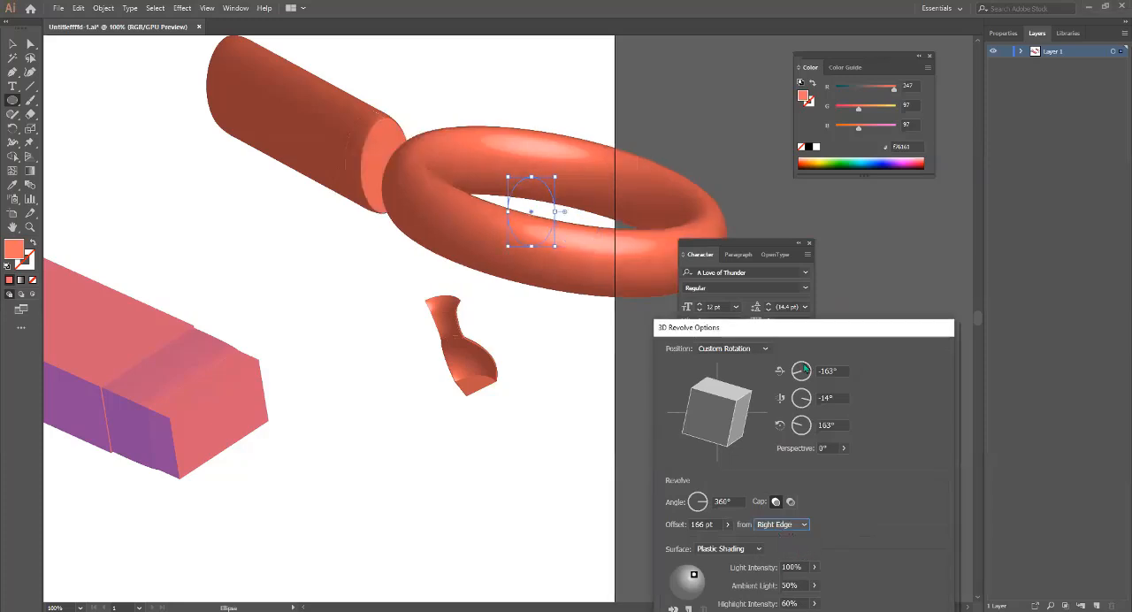
{"action": "left_click_drag", "start_coordinate": [774, 324], "coordinate": [553, 123]}
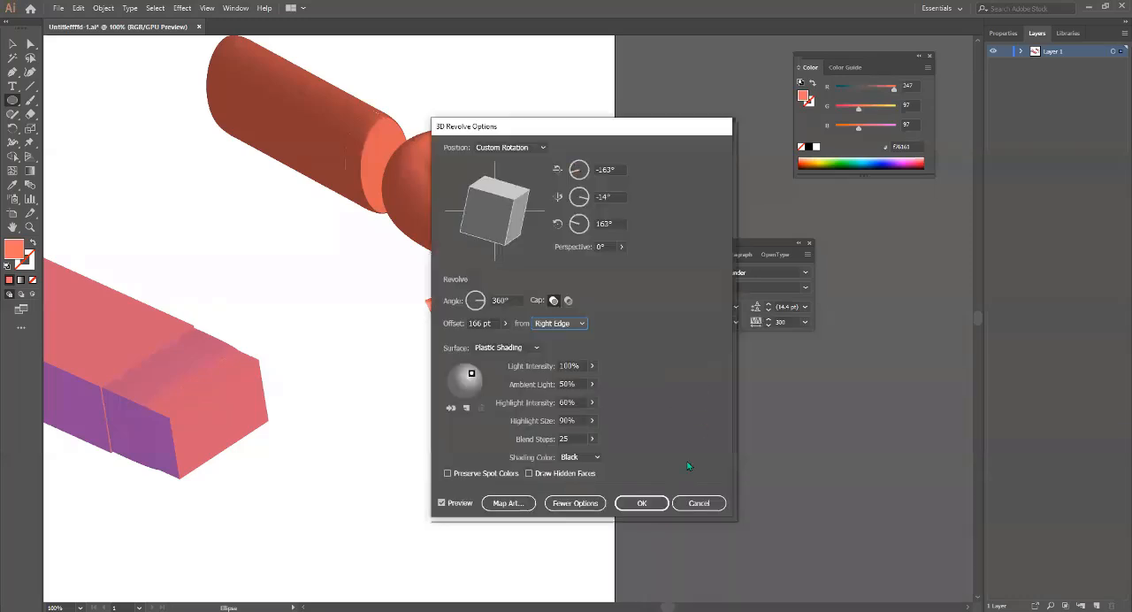
{"action": "left_click", "coordinate": [642, 503]}
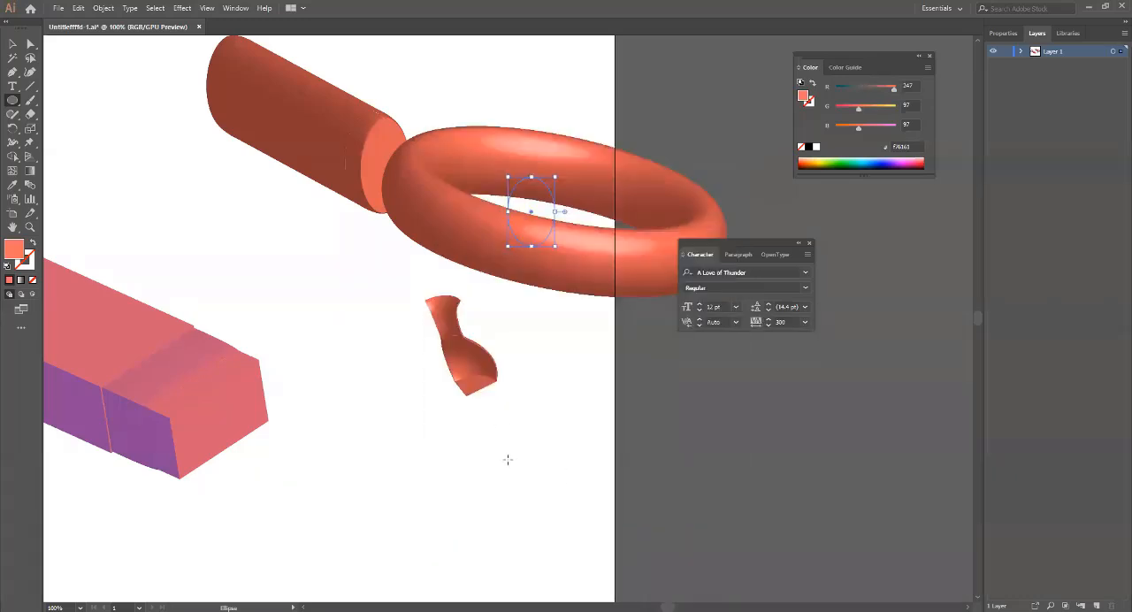
Draw a circle below the revolved vase and delete its left anchor point to leave a half circle.
{"action": "scroll", "coordinate": [398, 310], "scroll_direction": "down", "scroll_amount": 5}
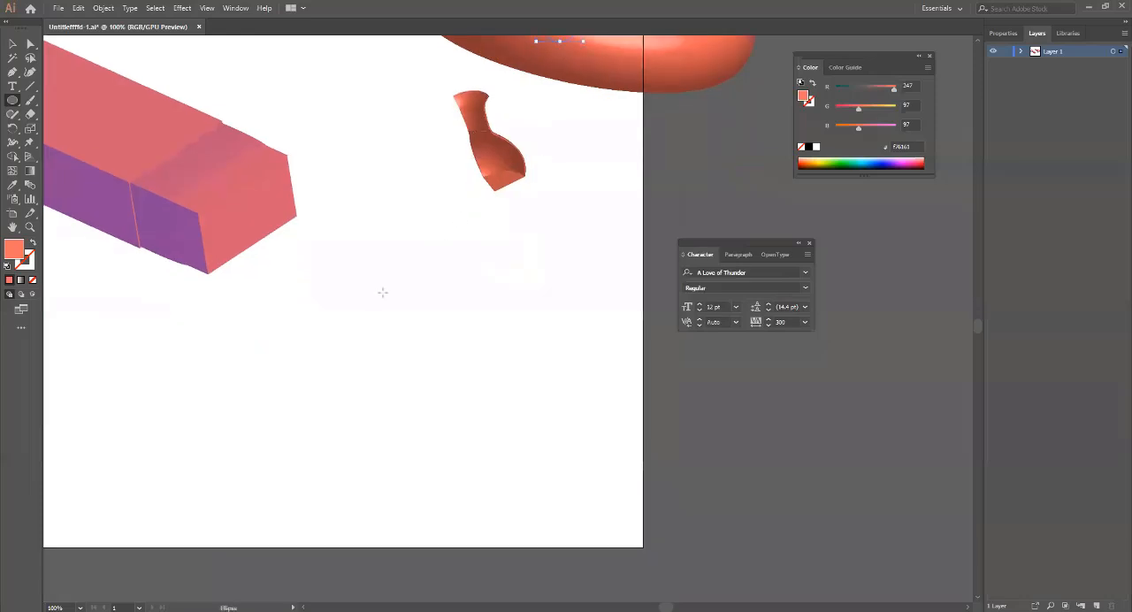
{"action": "left_click_drag", "start_coordinate": [389, 272], "coordinate": [475, 394]}
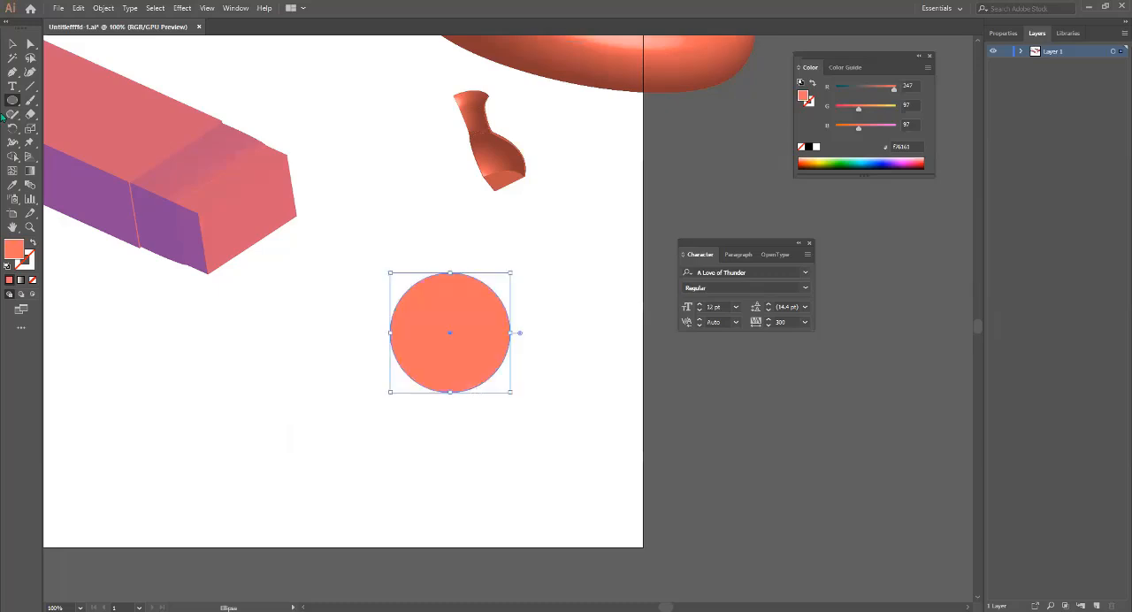
{"action": "left_click", "coordinate": [30, 43]}
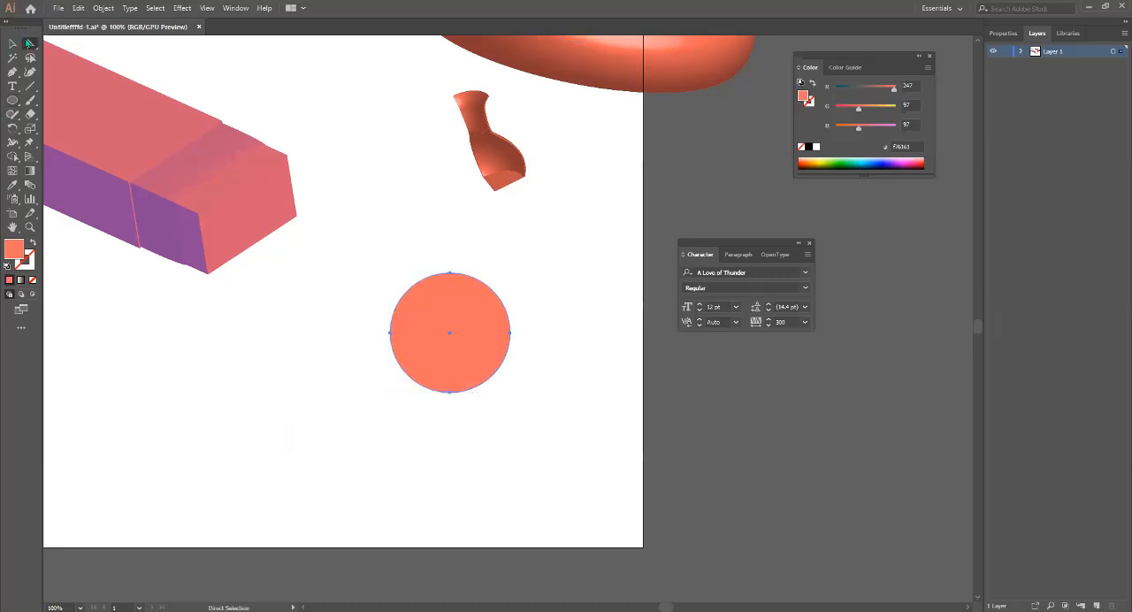
{"action": "left_click", "coordinate": [391, 334]}
{"action": "key", "text": "Delete"}
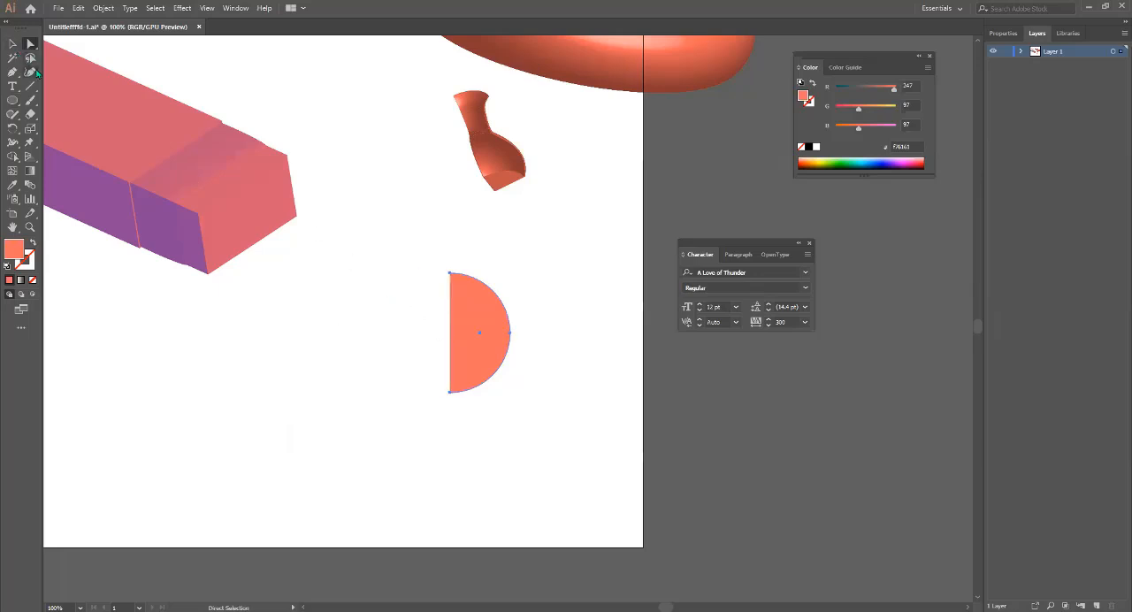
Move the half circle down and to the left, into the empty area below the extruded box.
{"action": "left_click_drag", "start_coordinate": [395, 230], "coordinate": [517, 419]}
{"action": "left_click_drag", "start_coordinate": [474, 313], "coordinate": [290, 357]}
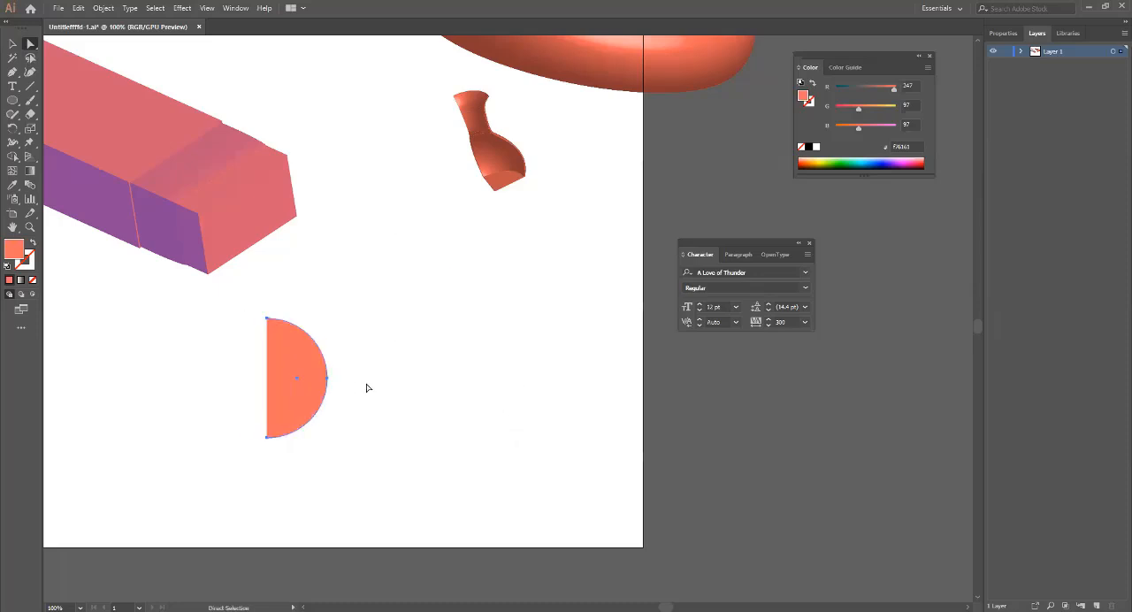
{"action": "left_click_drag", "start_coordinate": [367, 384], "coordinate": [399, 315]}
{"action": "scroll", "coordinate": [409, 369], "scroll_direction": "down", "scroll_amount": 3}
{"action": "scroll", "coordinate": [409, 369], "scroll_direction": "left", "scroll_amount": 1}
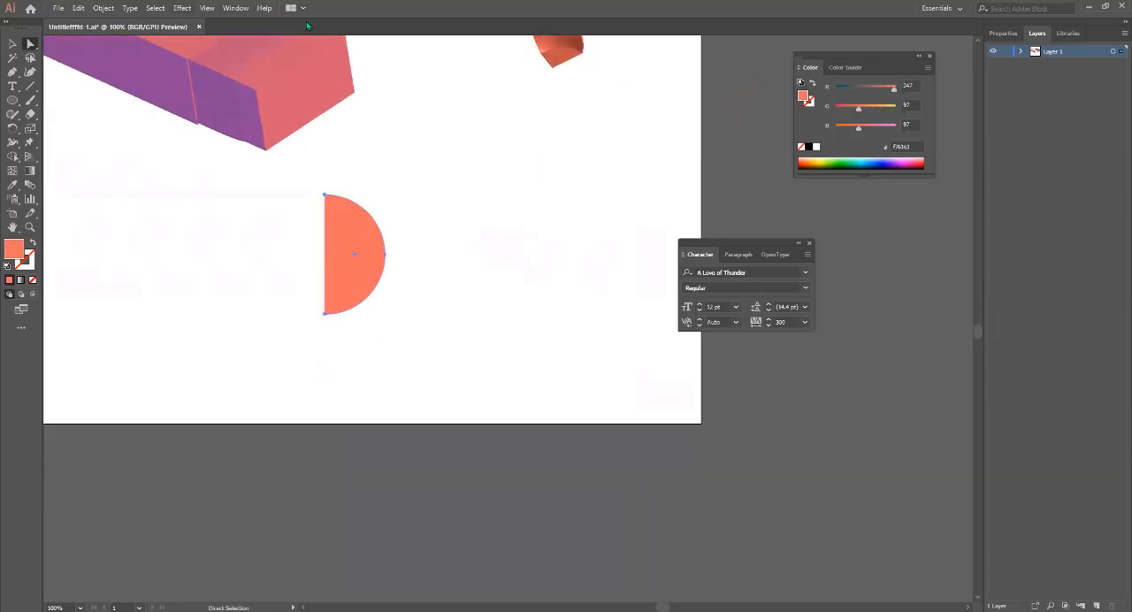
Preview a 360° 3D Revolve of the half circle about its left edge in Off-Axis Front position, and cancel it.
{"action": "left_click", "coordinate": [182, 7]}
{"action": "left_click", "coordinate": [475, 212]}
{"action": "left_click", "coordinate": [365, 256]}
{"action": "left_click", "coordinate": [182, 8]}
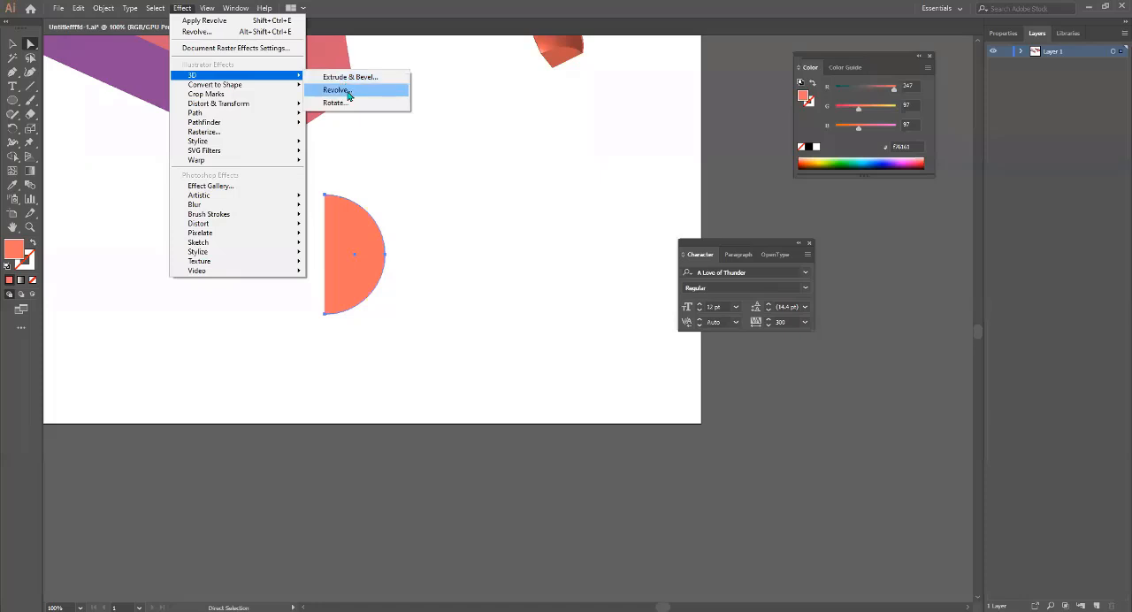
{"action": "left_click", "coordinate": [345, 91]}
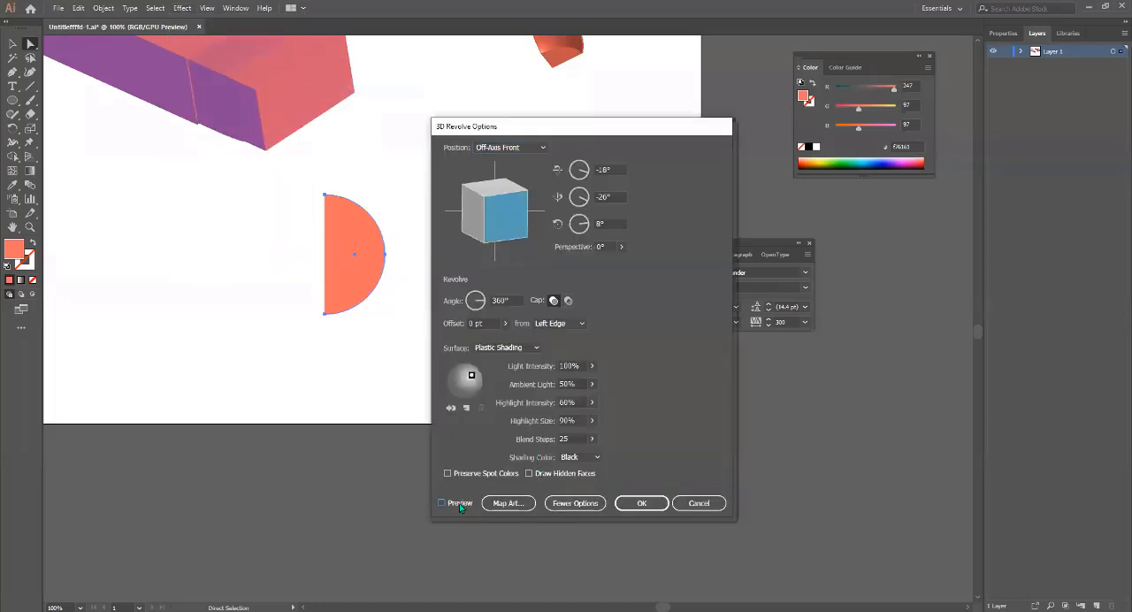
{"action": "left_click", "coordinate": [459, 503]}
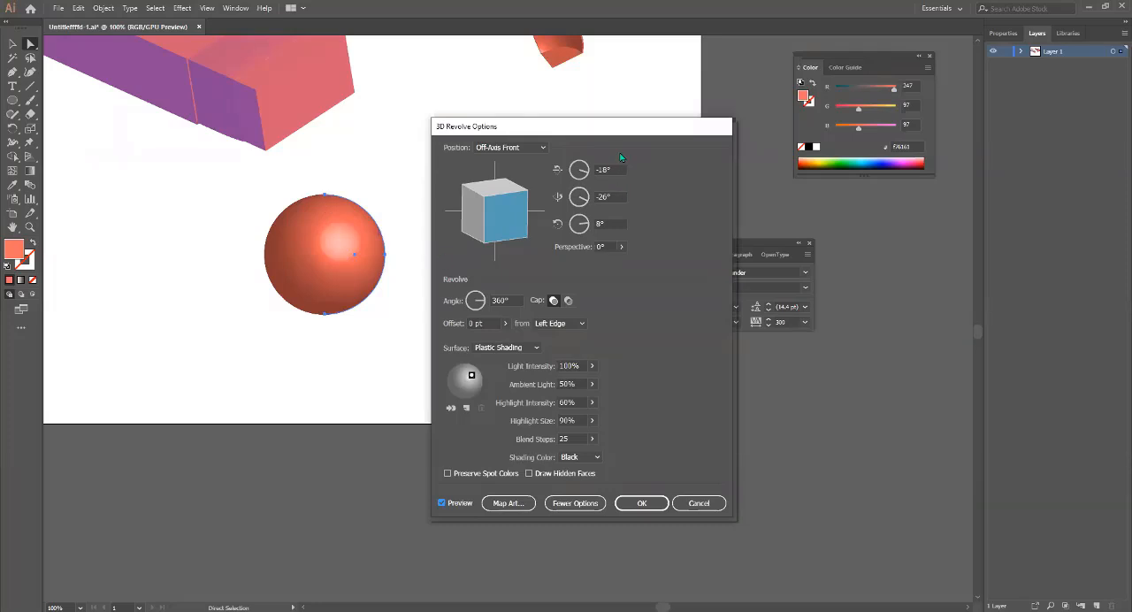
{"action": "left_click", "coordinate": [687, 503]}
Draw a small upright ellipse between the revolved vase and the half circle.
{"action": "left_click_drag", "start_coordinate": [520, 204], "coordinate": [495, 422]}
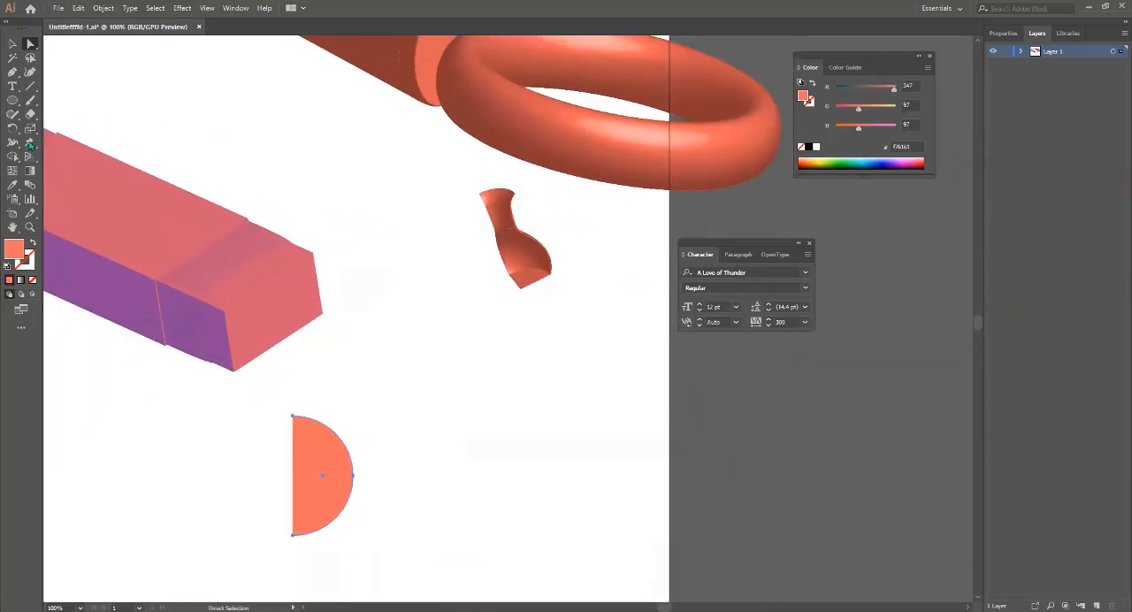
{"action": "left_click", "coordinate": [12, 102]}
{"action": "left_click_drag", "start_coordinate": [407, 307], "coordinate": [449, 362]}
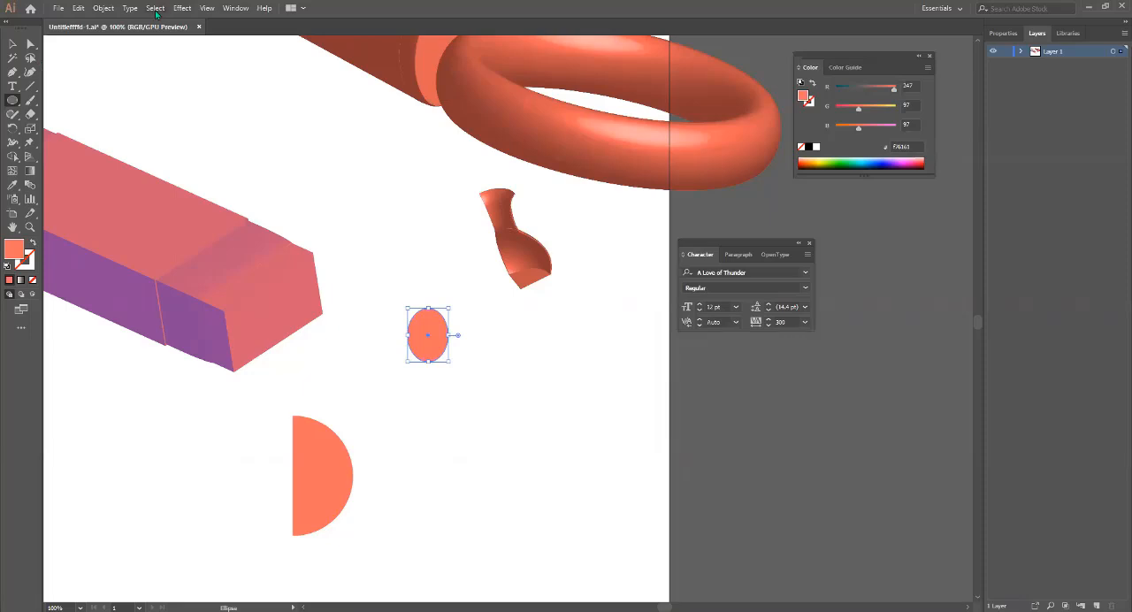
Apply a 360° 3D Revolve to the small ellipse from its left edge with 0 pt offset in Off-Axis Front position.
{"action": "left_click", "coordinate": [182, 8]}
{"action": "mouse_move", "coordinate": [253, 79]}
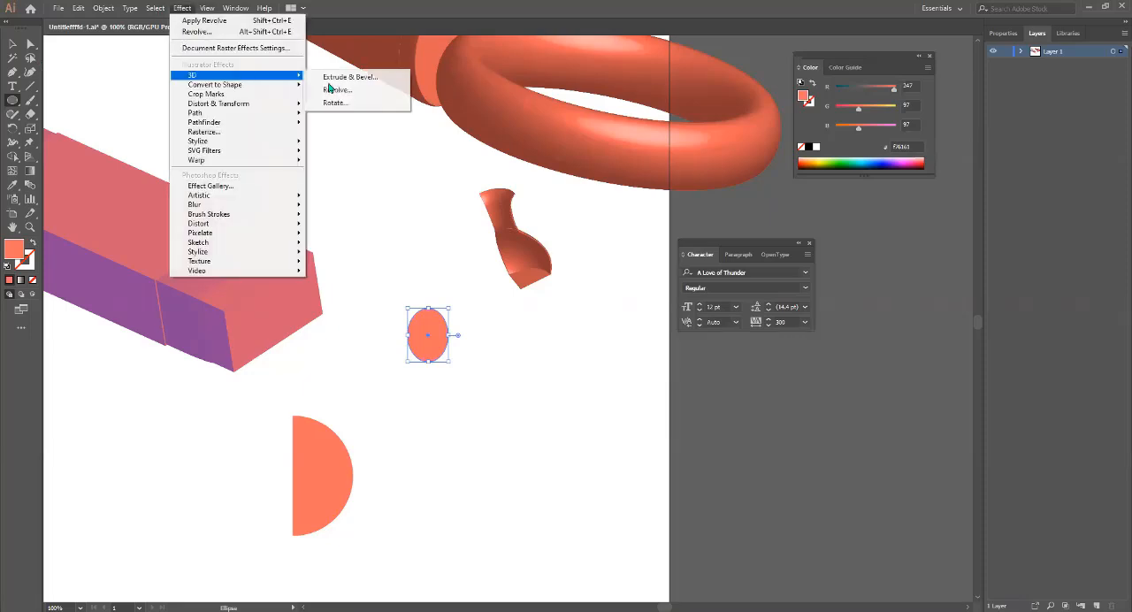
{"action": "left_click", "coordinate": [368, 92]}
{"action": "left_click", "coordinate": [441, 502]}
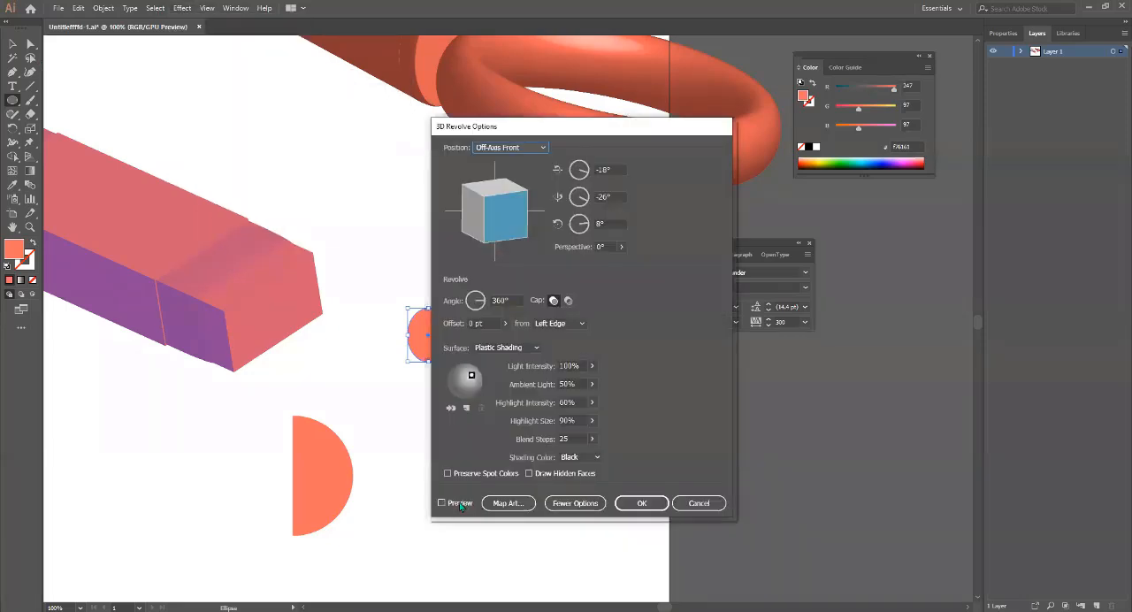
{"action": "left_click", "coordinate": [643, 502]}
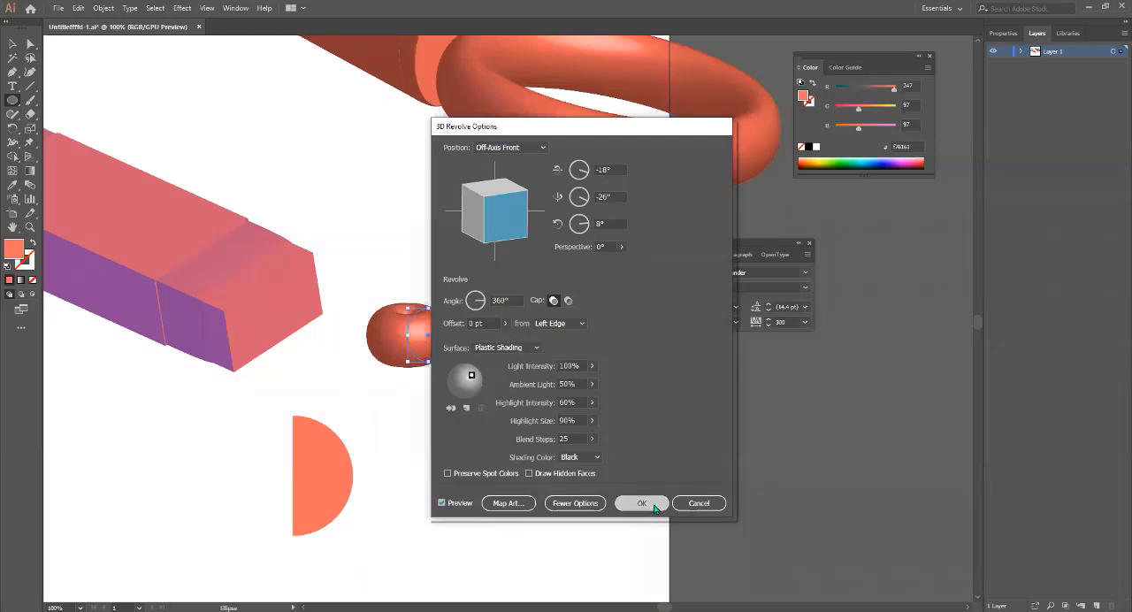
Preview a 360° 3D Revolve of the half circle from its left edge with 0 pt offset in Off-Axis Front position.
{"action": "key", "text": "v"}
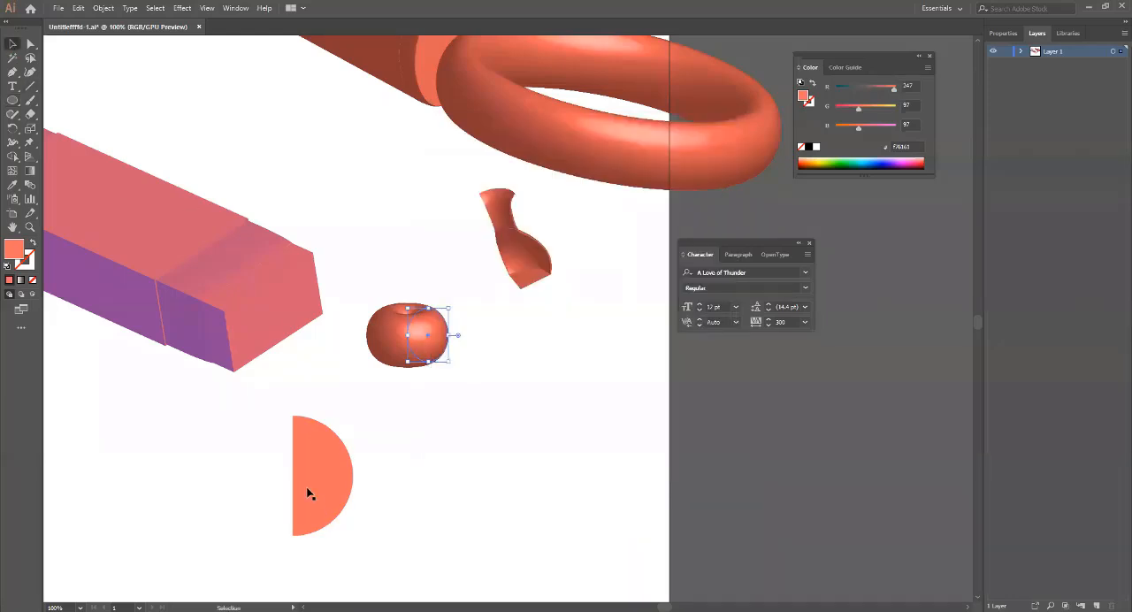
{"action": "left_click", "coordinate": [307, 492]}
{"action": "left_click", "coordinate": [182, 8]}
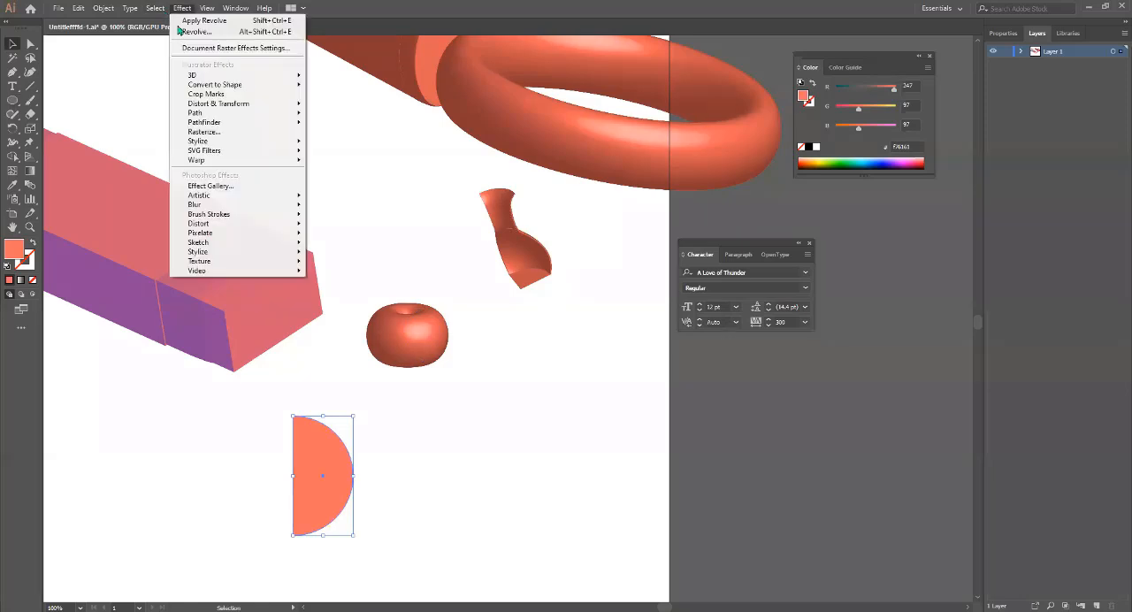
{"action": "mouse_move", "coordinate": [225, 78]}
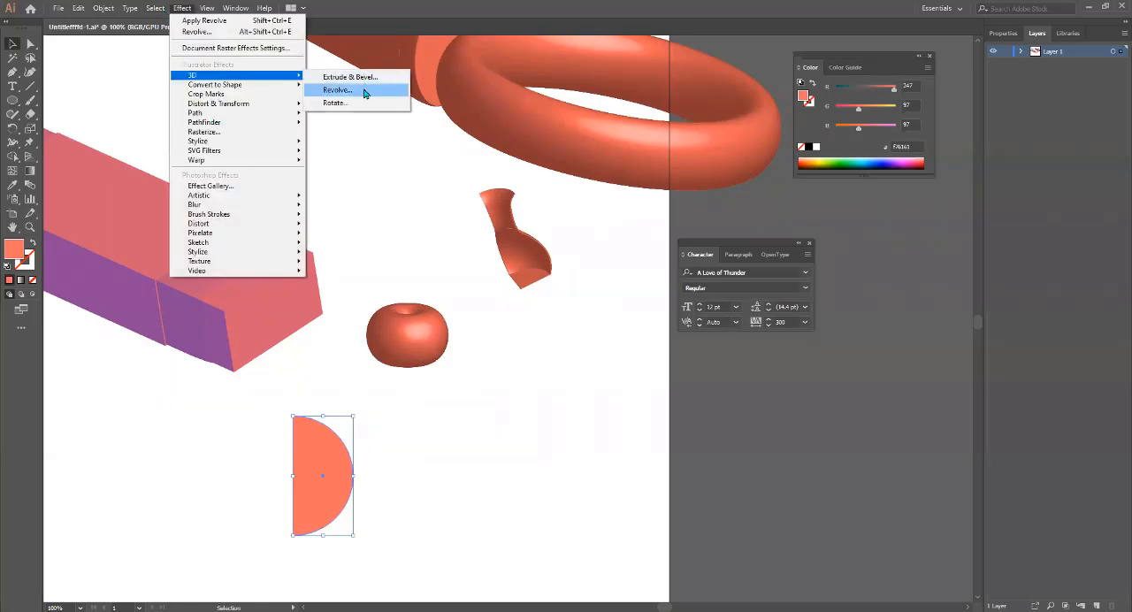
{"action": "left_click", "coordinate": [366, 92]}
{"action": "left_click", "coordinate": [460, 502]}
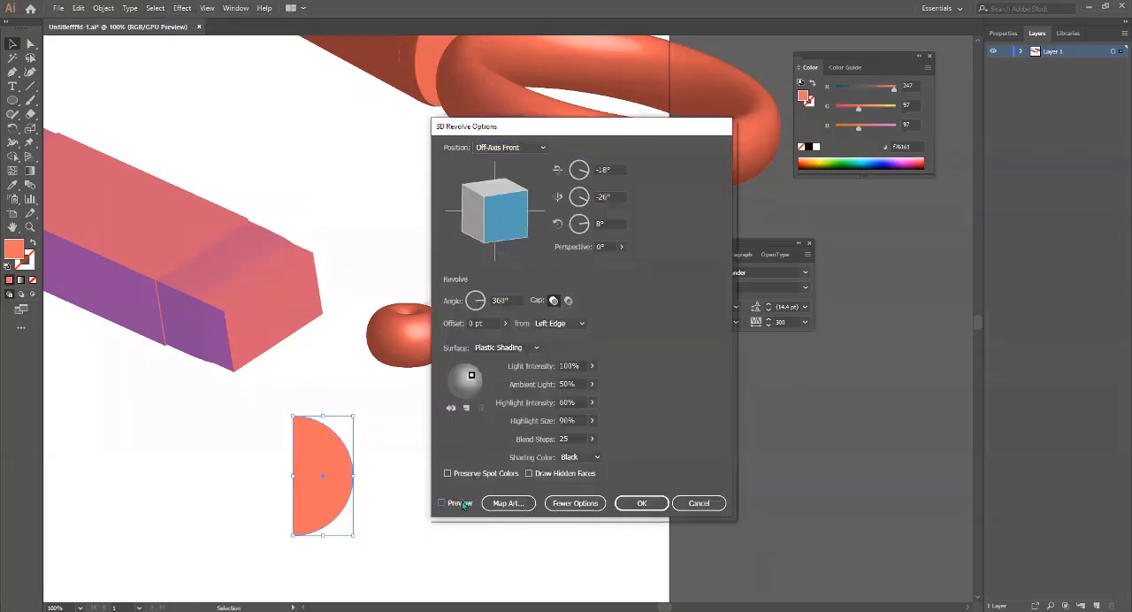
{"action": "left_click_drag", "start_coordinate": [572, 135], "coordinate": [784, 116]}
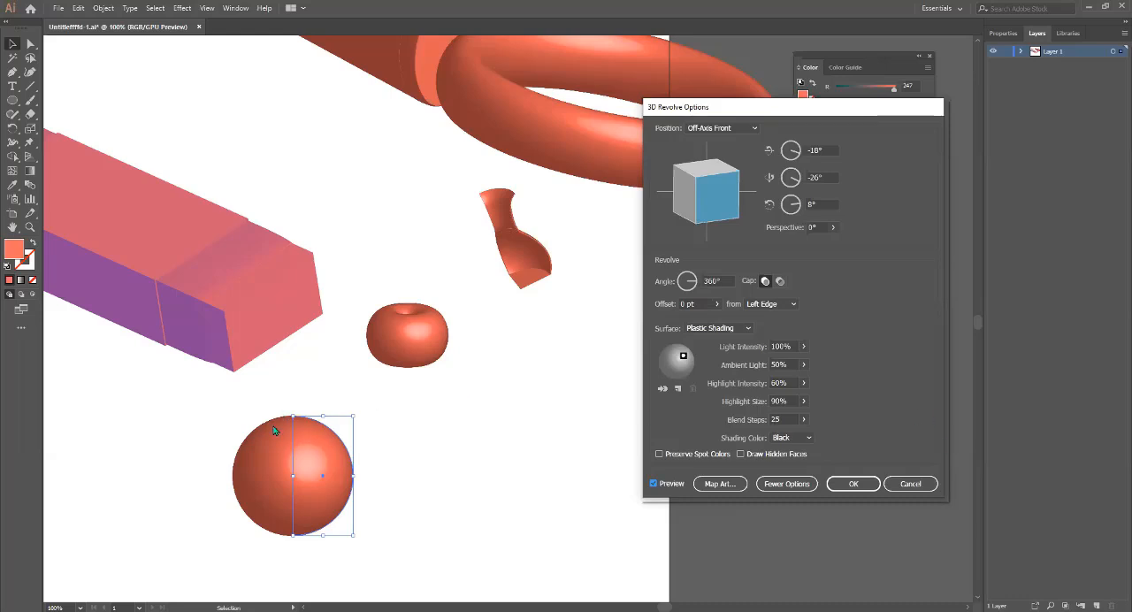
Shift the revolve light slightly to the right, reduce the light intensity to 76%, and switch the surface to Diffuse Shading.
{"action": "mouse_move", "coordinate": [683, 356]}
{"action": "left_mouse_down"}
{"action": "mouse_move", "coordinate": [678, 365]}
{"action": "mouse_move", "coordinate": [688, 358]}
{"action": "left_mouse_up"}
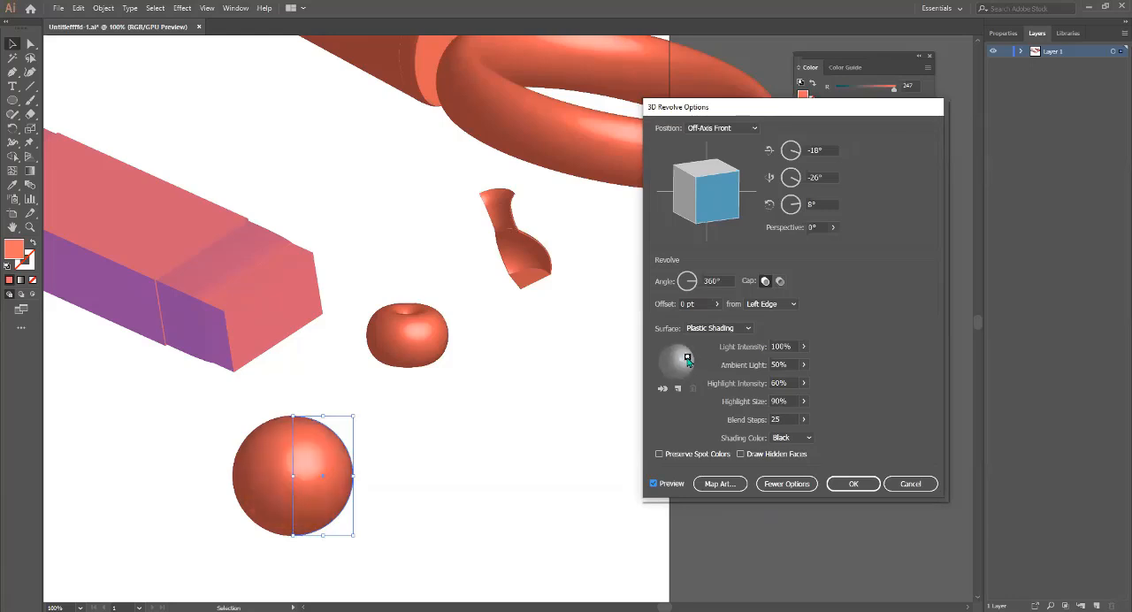
{"action": "left_click", "coordinate": [804, 364]}
{"action": "left_click_drag", "start_coordinate": [794, 365], "coordinate": [790, 363]}
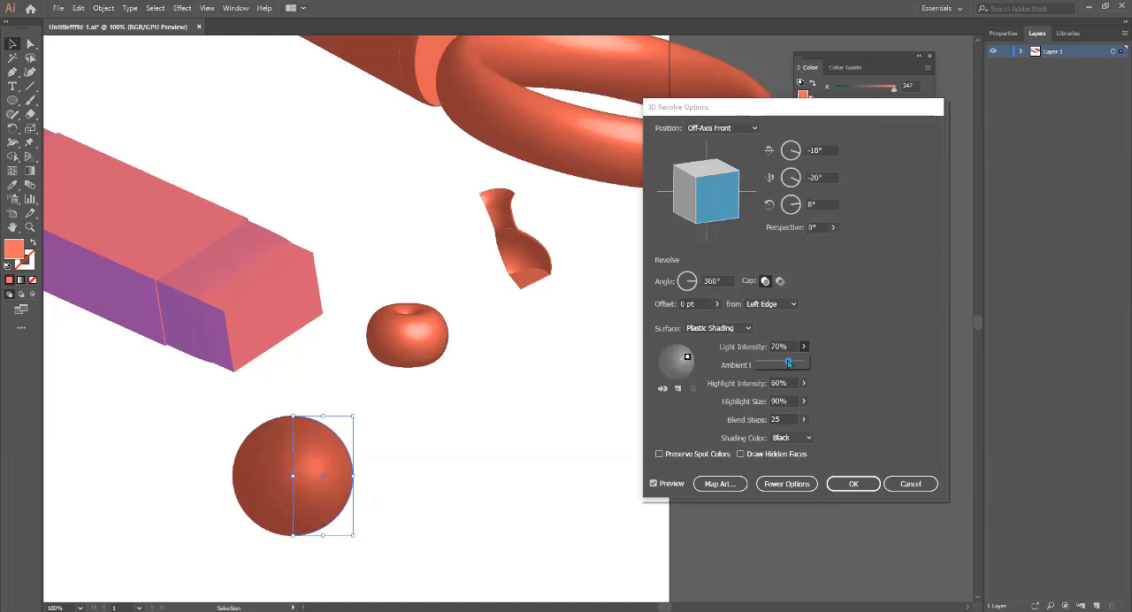
{"action": "left_click", "coordinate": [862, 379]}
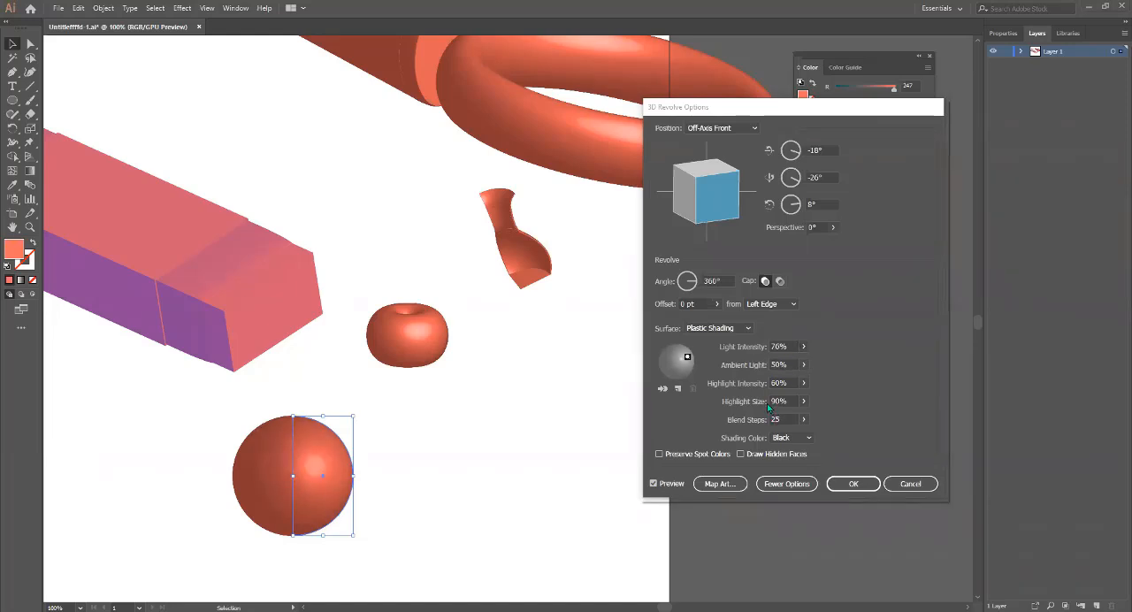
{"action": "left_click", "coordinate": [740, 331]}
{"action": "left_click", "coordinate": [719, 366]}
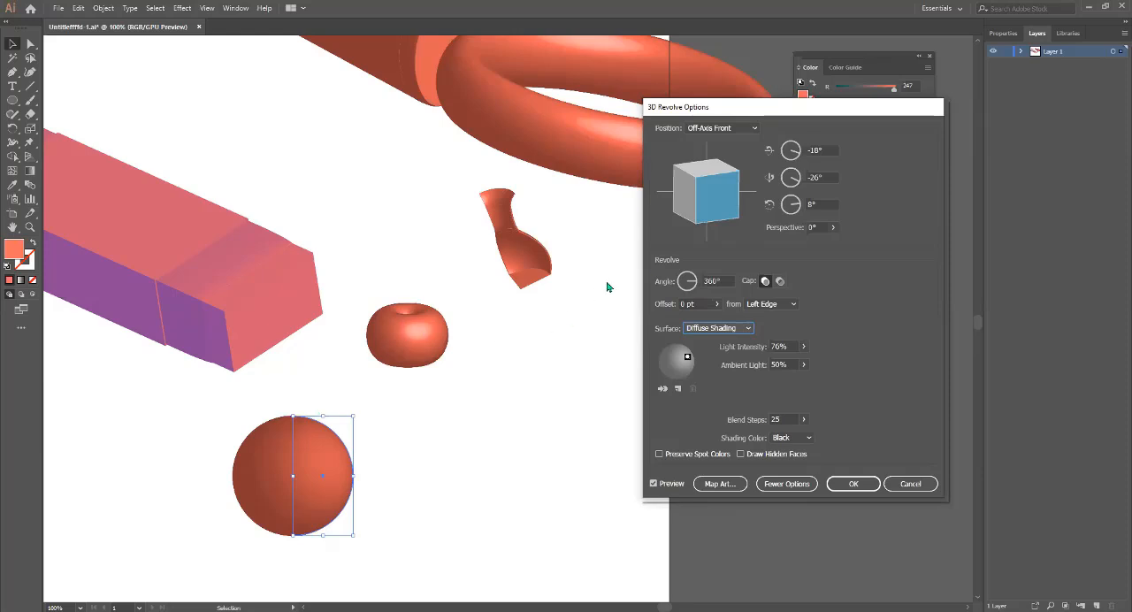
Revolve the half circle from its right edge with the cap off and a custom rotation of -115°, -51°, 126°.
{"action": "left_click", "coordinate": [764, 305]}
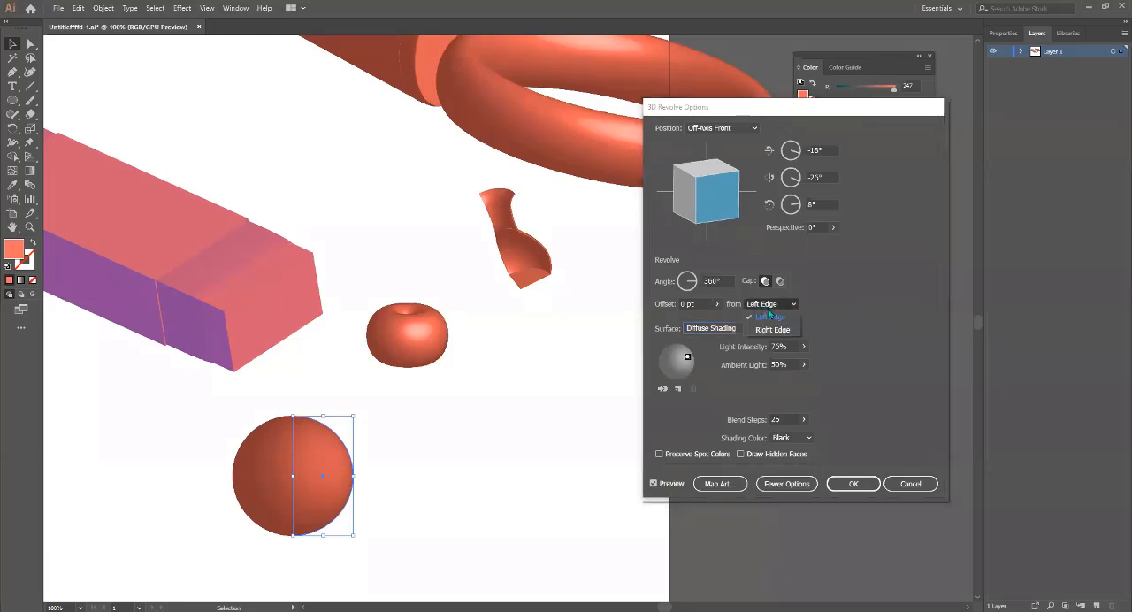
{"action": "left_click", "coordinate": [773, 330]}
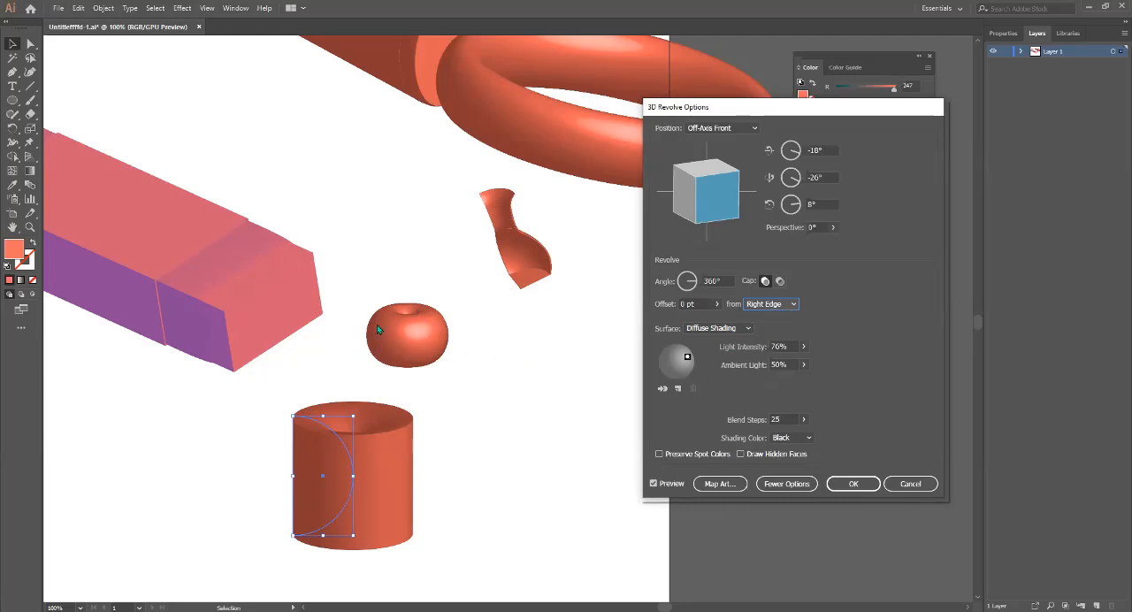
{"action": "left_click", "coordinate": [791, 305]}
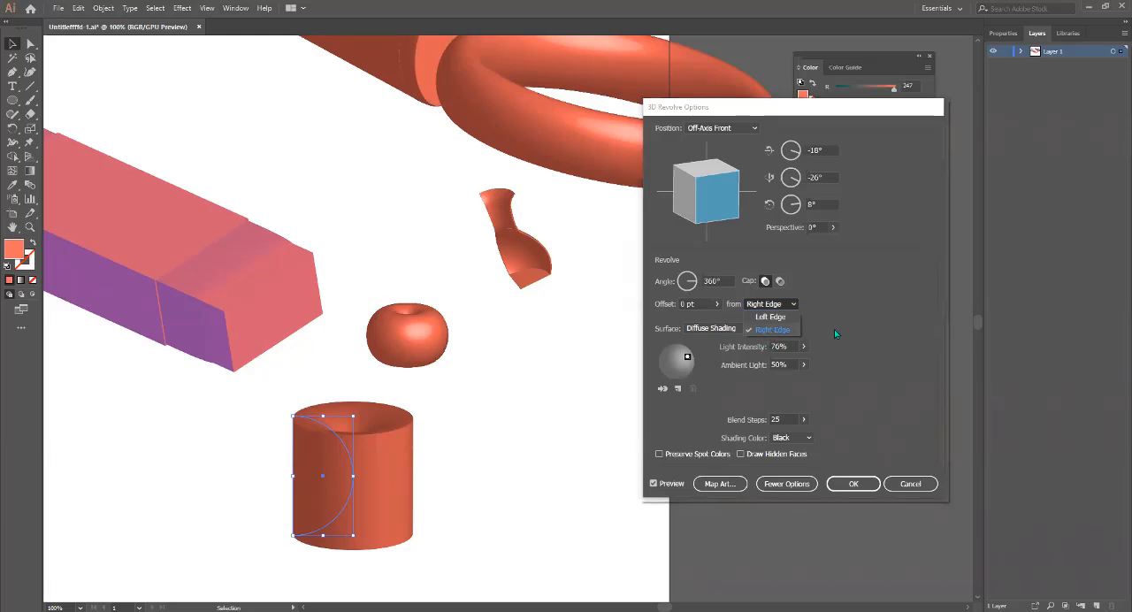
{"action": "left_click_drag", "start_coordinate": [704, 183], "coordinate": [704, 208]}
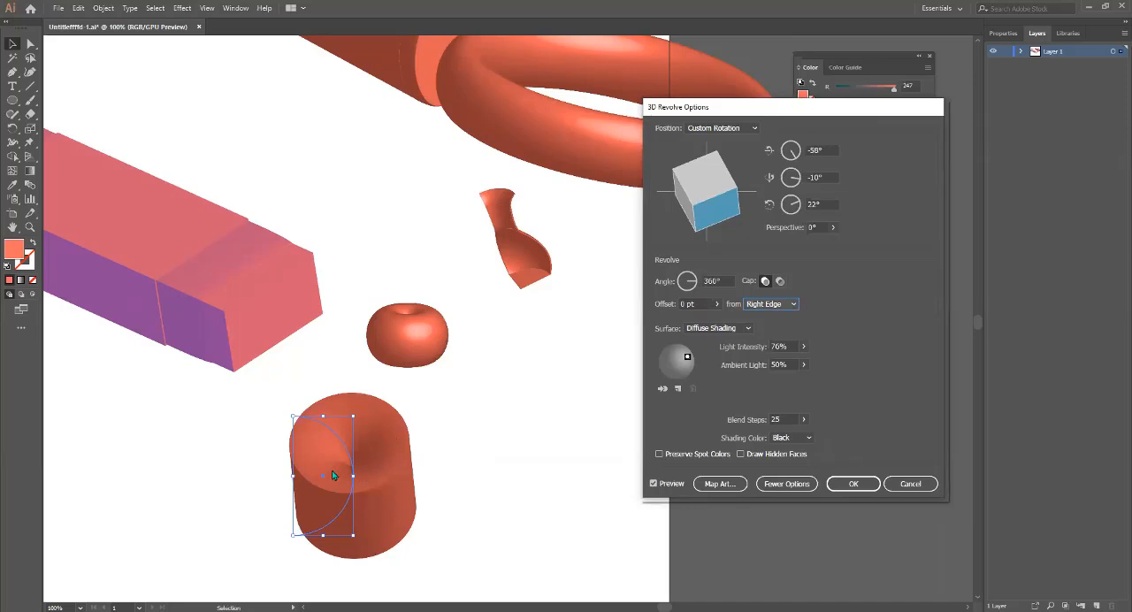
{"action": "left_click", "coordinate": [779, 281]}
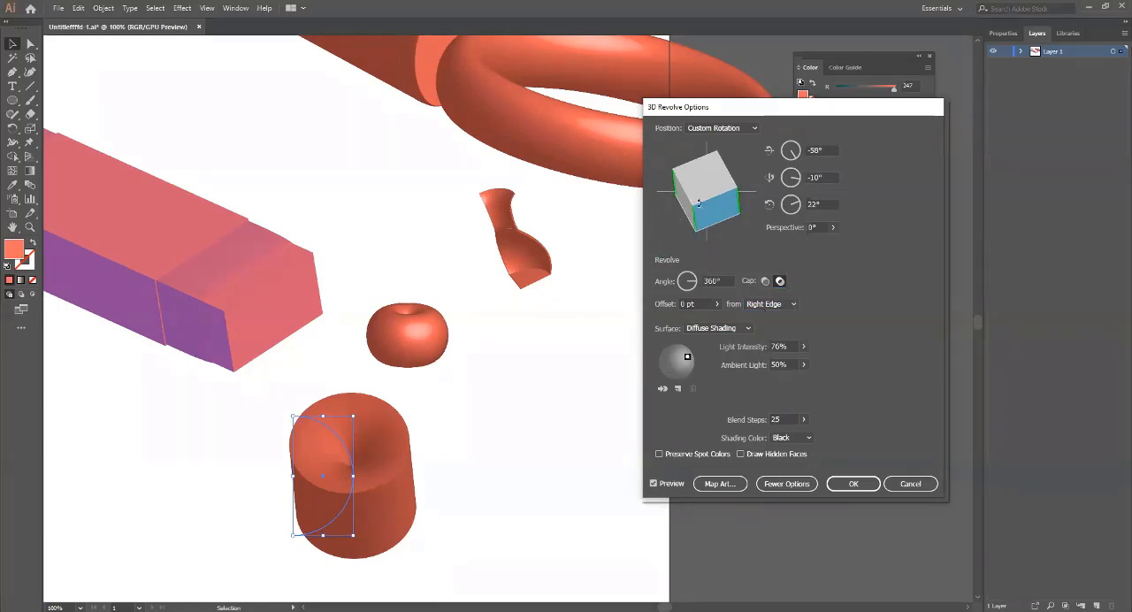
{"action": "mouse_move", "coordinate": [695, 217]}
{"action": "left_mouse_down"}
{"action": "mouse_move", "coordinate": [701, 177]}
{"action": "mouse_move", "coordinate": [695, 209]}
{"action": "mouse_move", "coordinate": [696, 195]}
{"action": "mouse_move", "coordinate": [727, 203]}
{"action": "mouse_move", "coordinate": [716, 168]}
{"action": "mouse_move", "coordinate": [761, 189]}
{"action": "mouse_move", "coordinate": [718, 199]}
{"action": "mouse_move", "coordinate": [736, 233]}
{"action": "mouse_move", "coordinate": [691, 189]}
{"action": "mouse_move", "coordinate": [679, 213]}
{"action": "left_mouse_up"}
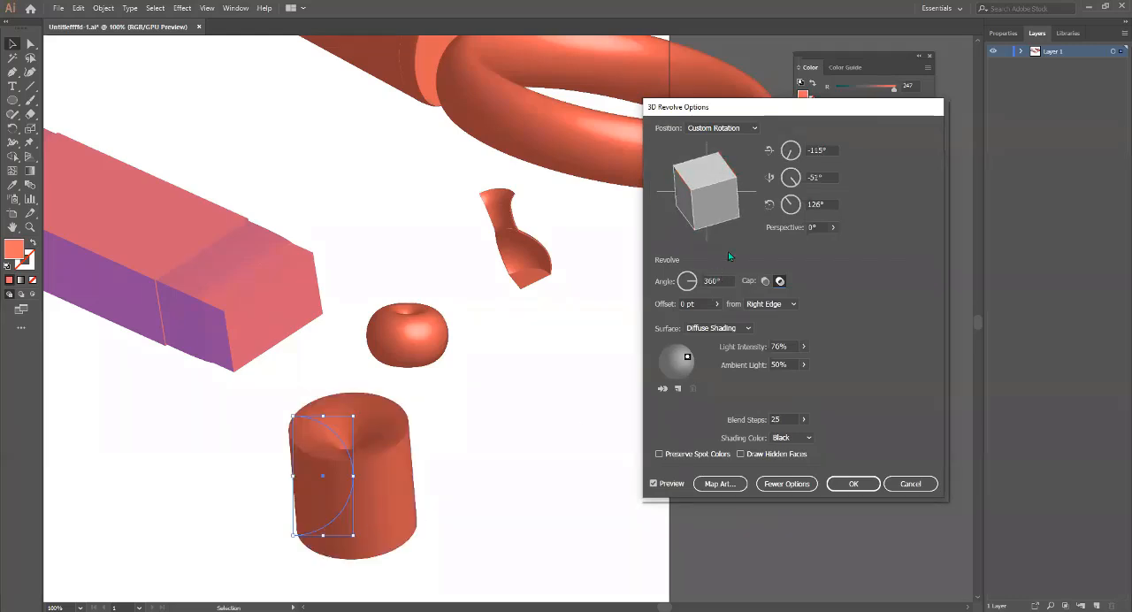
Preview the revolved half circle with Wireframe and Plastic Shading surfaces, and cancel the 3D Revolve.
{"action": "left_click", "coordinate": [746, 329]}
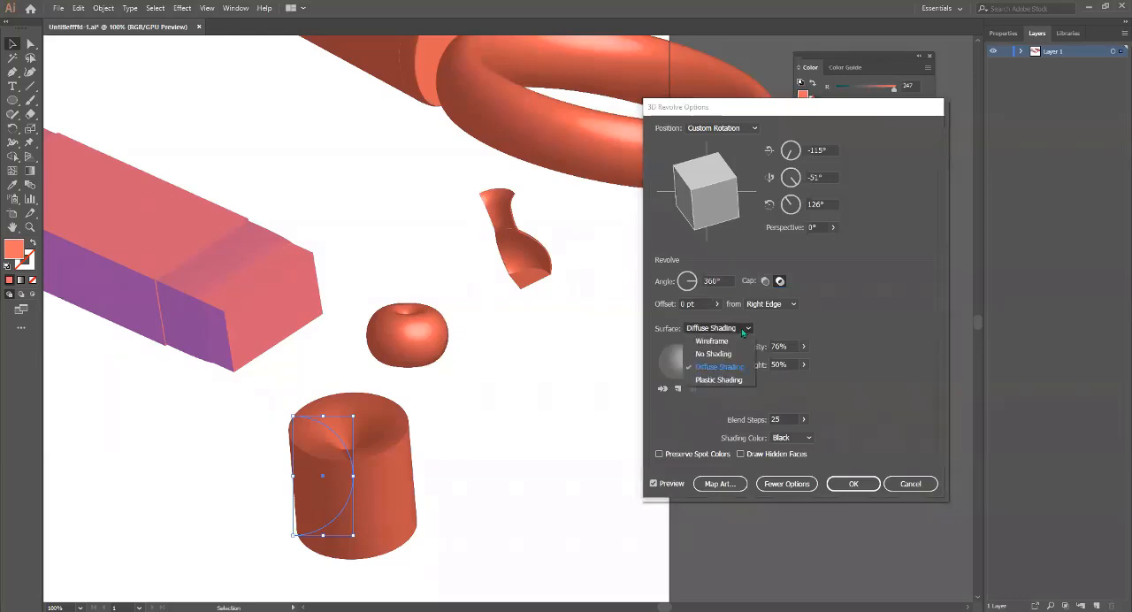
{"action": "left_click", "coordinate": [712, 341]}
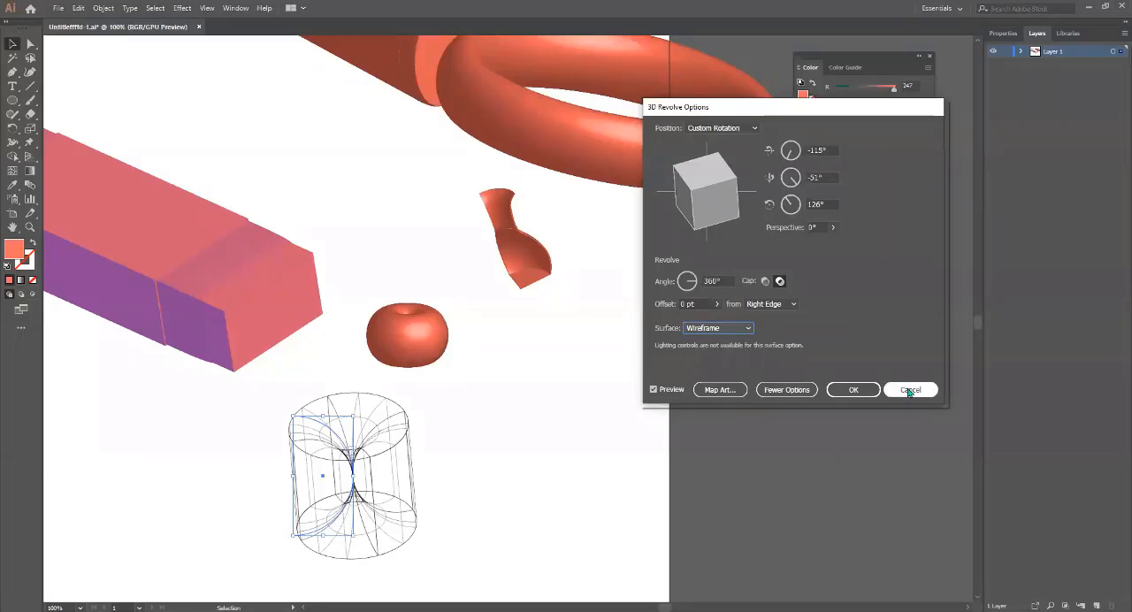
{"action": "left_click", "coordinate": [717, 329]}
{"action": "left_click", "coordinate": [720, 380]}
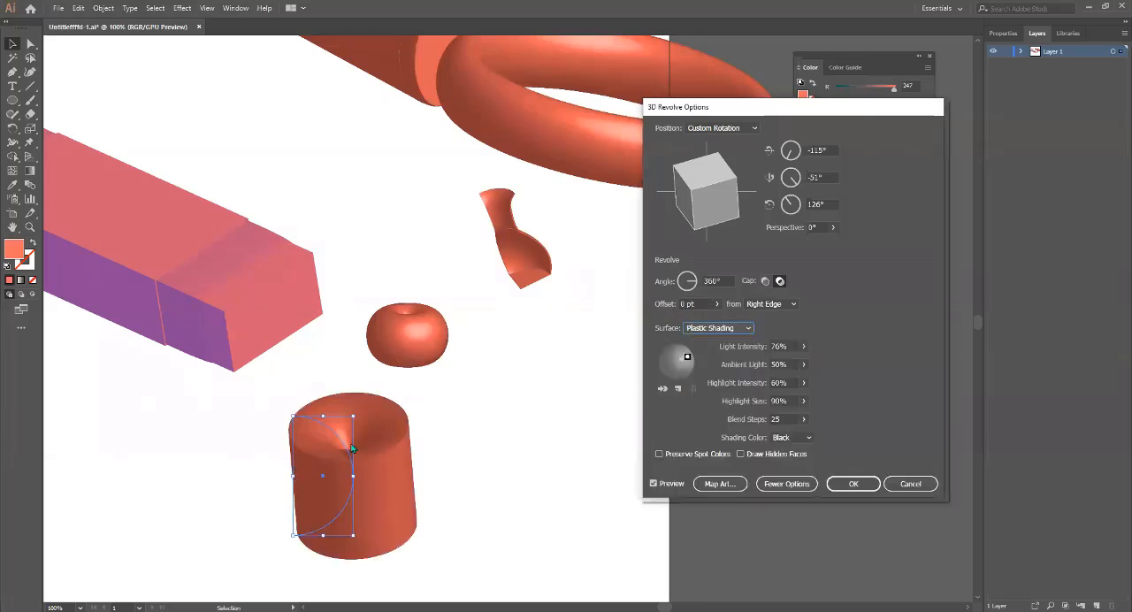
{"action": "left_click", "coordinate": [910, 484]}
{"action": "left_click", "coordinate": [381, 479]}
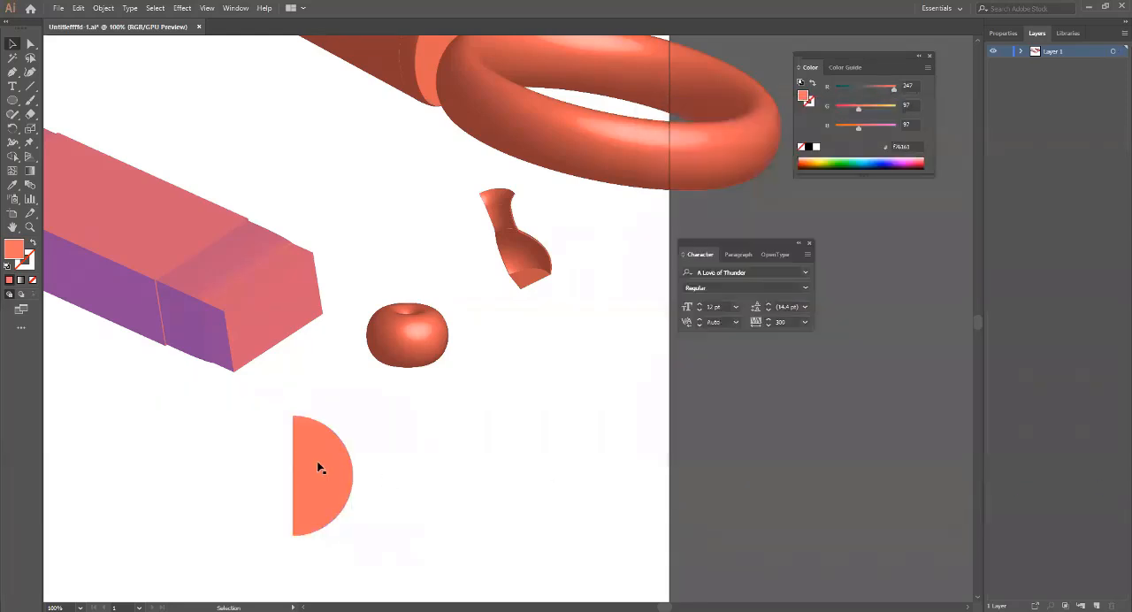
{"action": "left_click", "coordinate": [316, 463]}
{"action": "left_click", "coordinate": [31, 86]}
{"action": "left_click", "coordinate": [336, 428]}
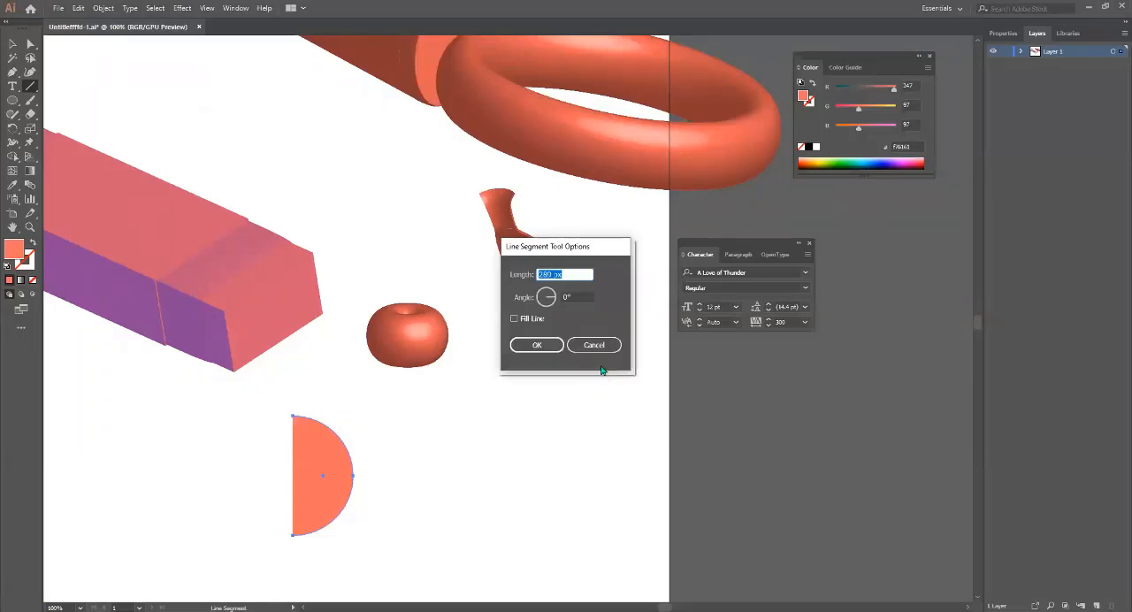
{"action": "left_click", "coordinate": [588, 345]}
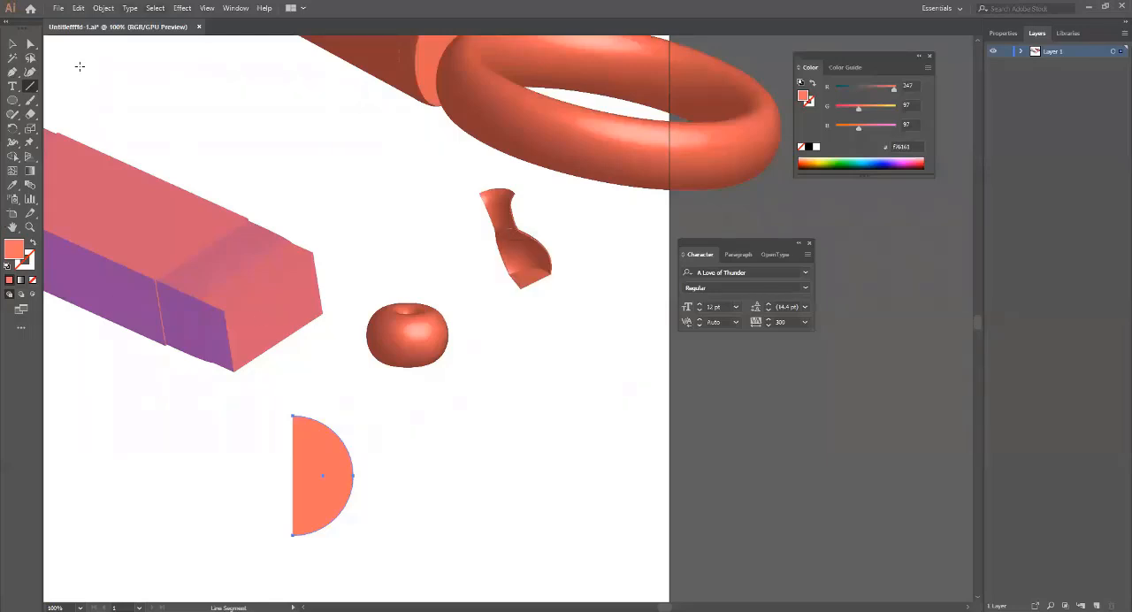
Show the rulers and place a vertical guide at the half circle's right edge and horizontal guides at its upper and lower ends.
{"action": "key", "text": "ctrl+r"}
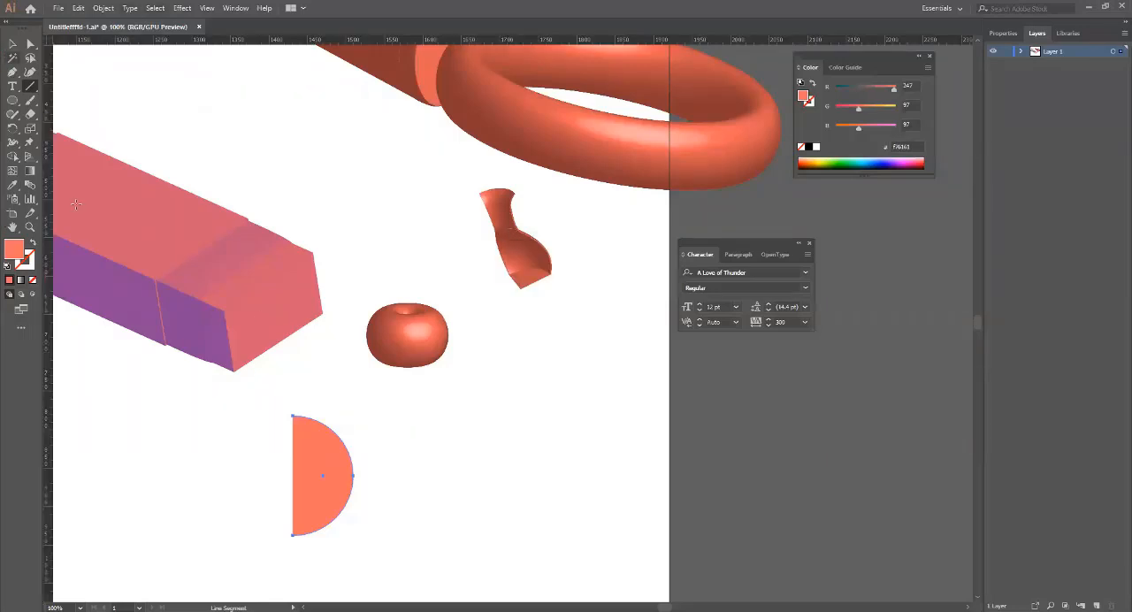
{"action": "left_click_drag", "start_coordinate": [50, 243], "coordinate": [351, 308]}
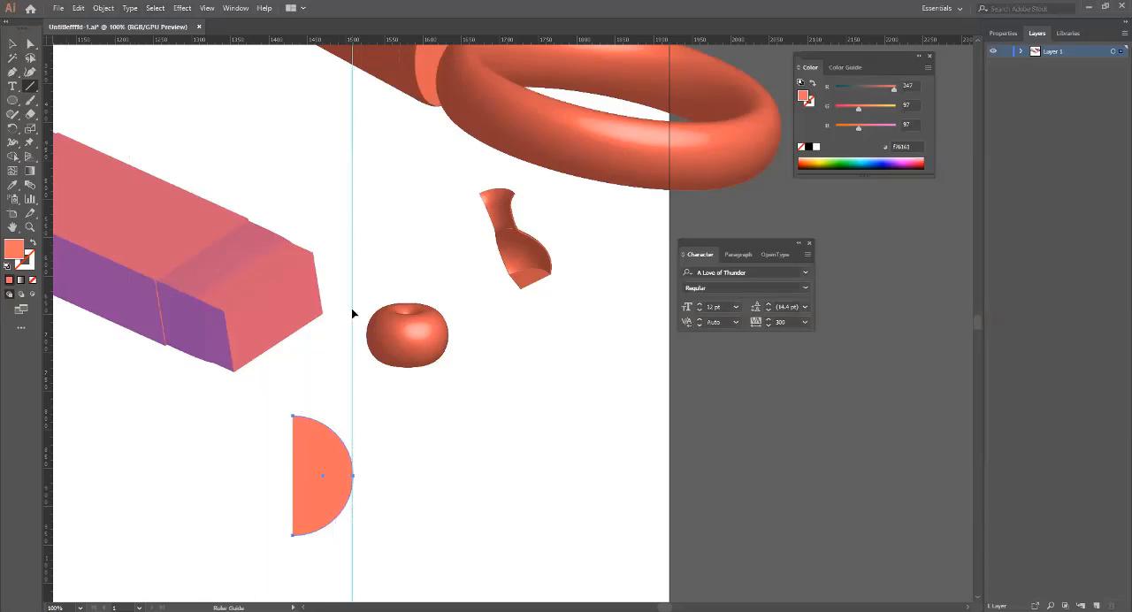
{"action": "left_click_drag", "start_coordinate": [333, 42], "coordinate": [337, 414]}
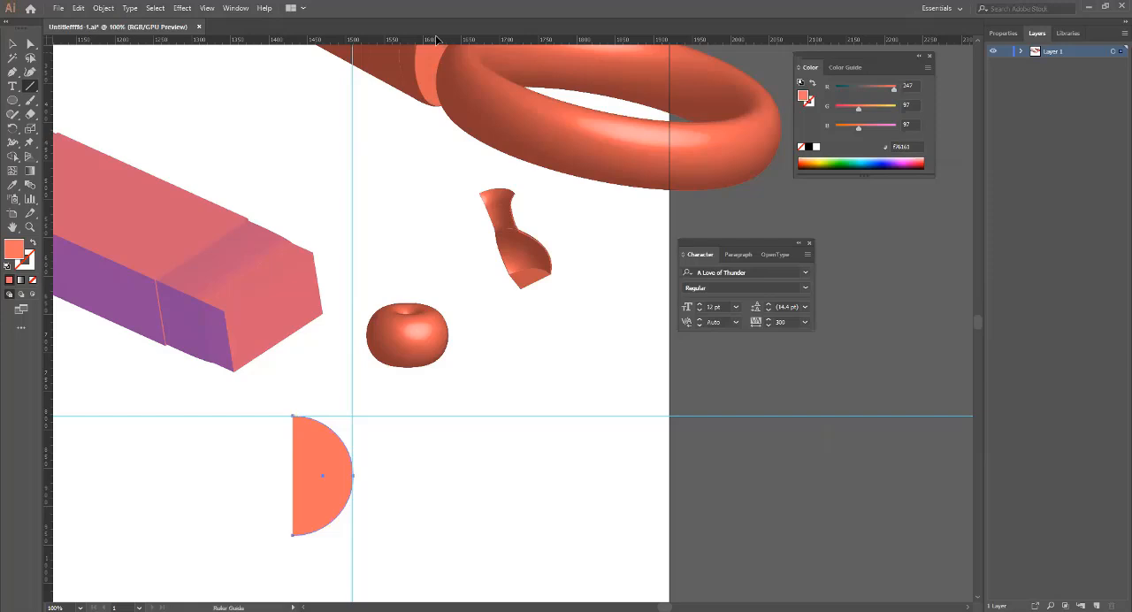
{"action": "left_click_drag", "start_coordinate": [429, 43], "coordinate": [423, 536]}
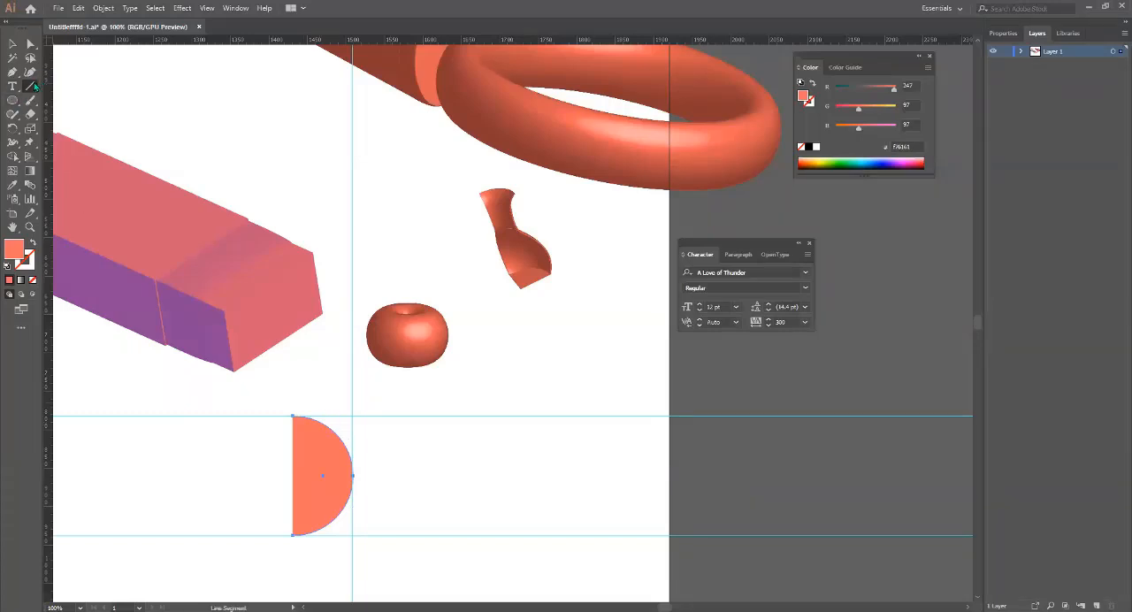
{"action": "left_click", "coordinate": [352, 415]}
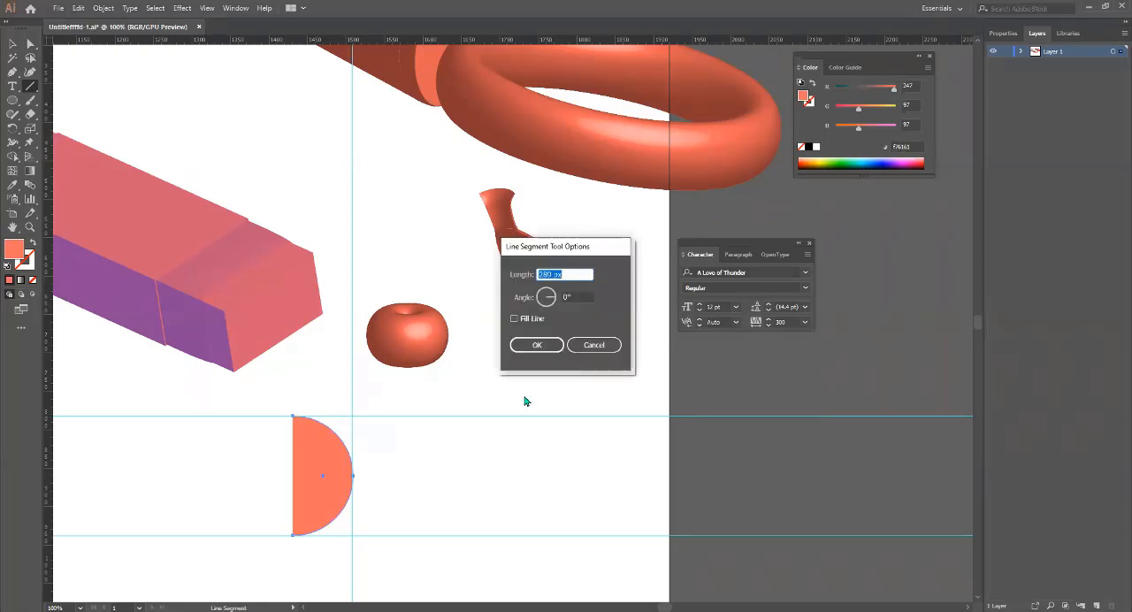
{"action": "key", "text": "Return"}
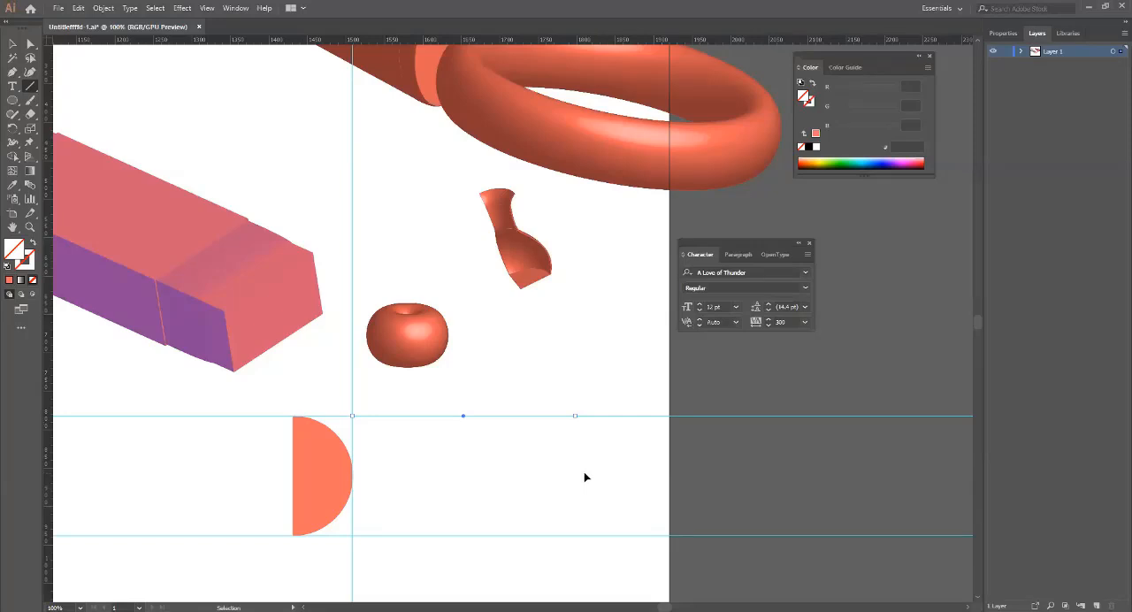
{"action": "key", "text": "ctrl+z"}
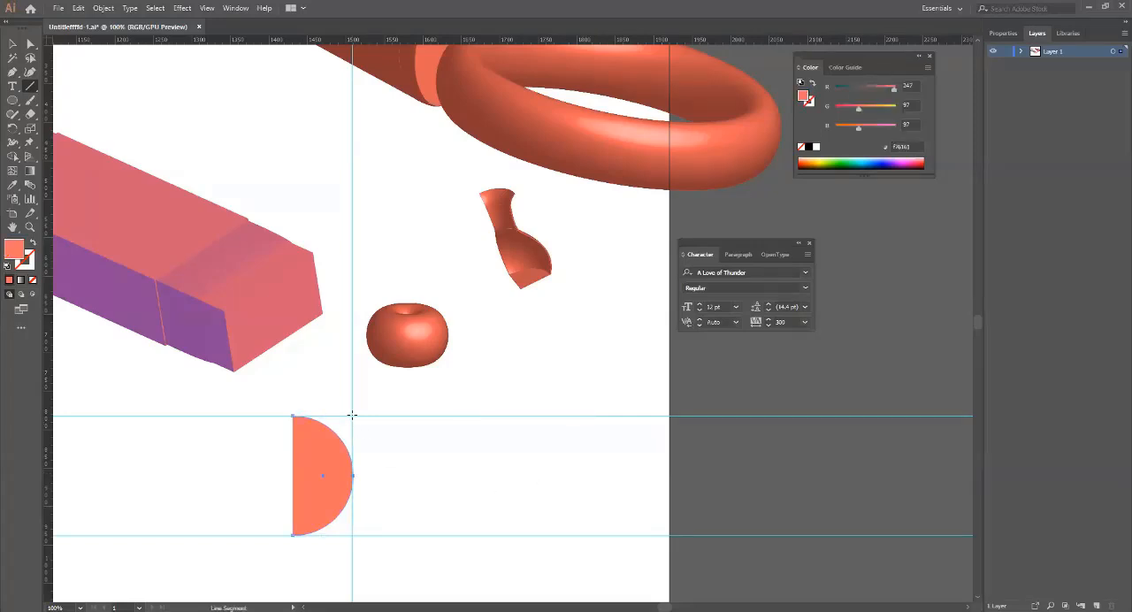
Draw two #dd1919 red lines along the horizontal guides, joining the half circle's upper and lower ends to the vertical guide.
{"action": "left_click_drag", "start_coordinate": [352, 415], "coordinate": [295, 415]}
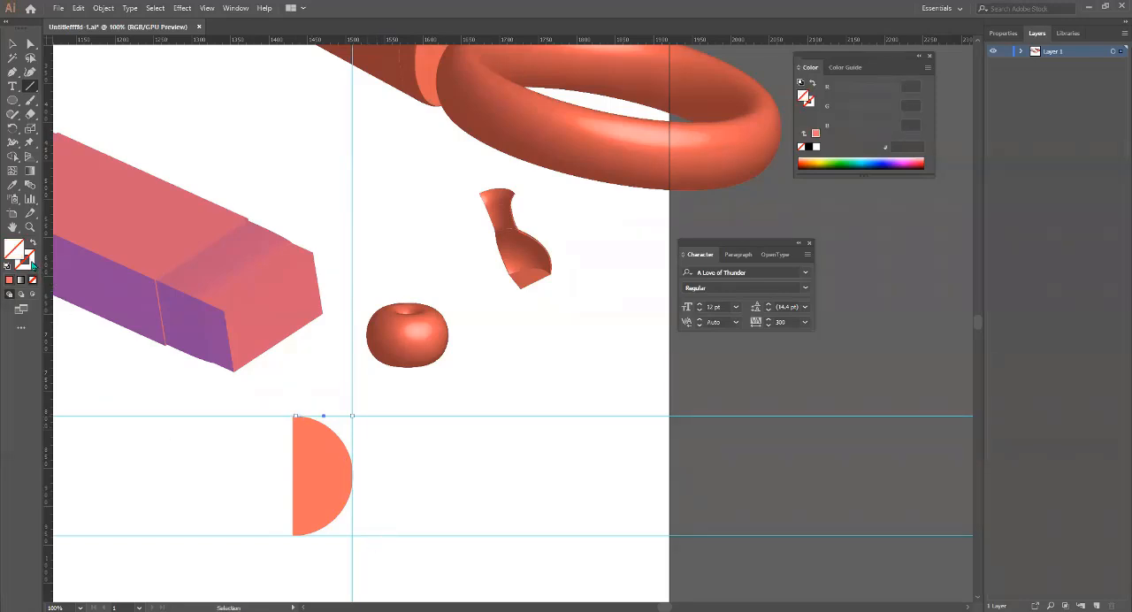
{"action": "double_click", "coordinate": [31, 263]}
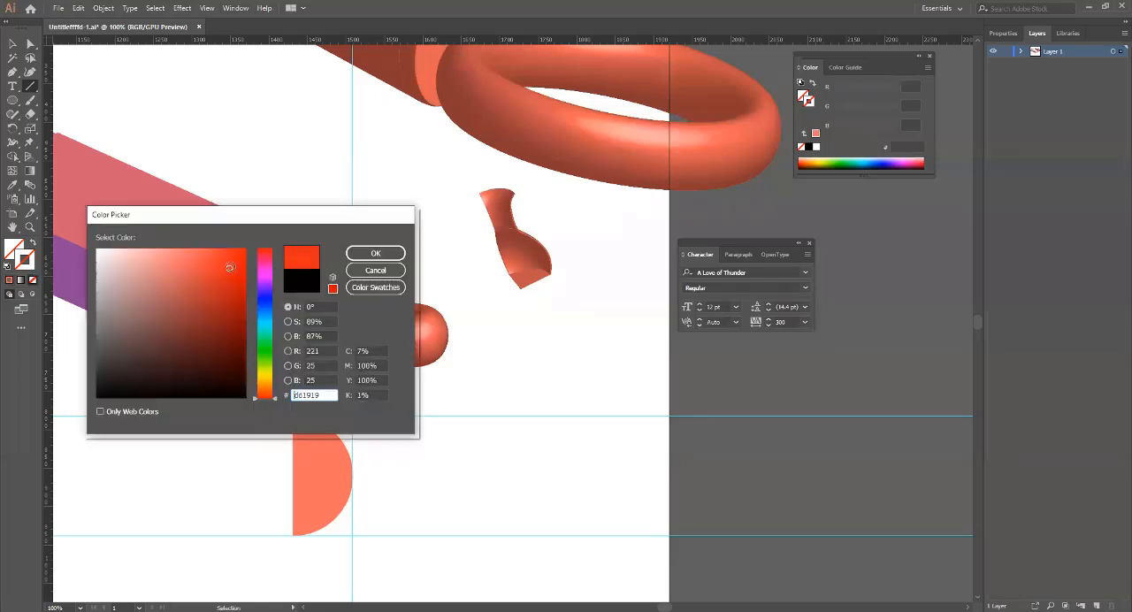
{"action": "left_click", "coordinate": [374, 253]}
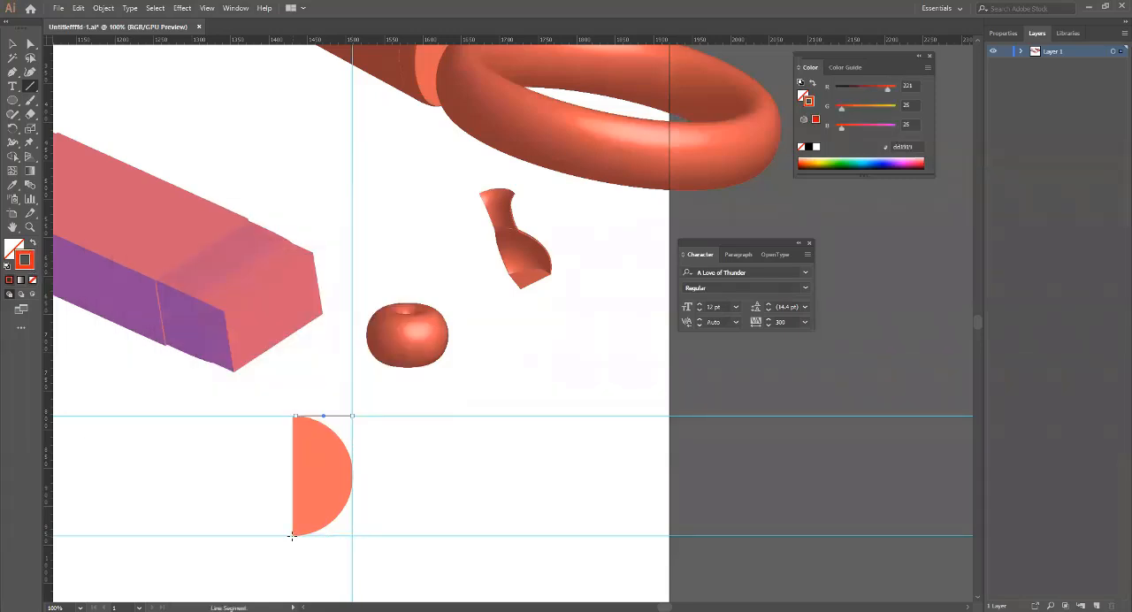
{"action": "left_click_drag", "start_coordinate": [293, 535], "coordinate": [352, 535]}
{"action": "left_click", "coordinate": [13, 44]}
{"action": "left_click_drag", "start_coordinate": [429, 573], "coordinate": [346, 407]}
{"action": "left_click_drag", "start_coordinate": [245, 486], "coordinate": [325, 480]}
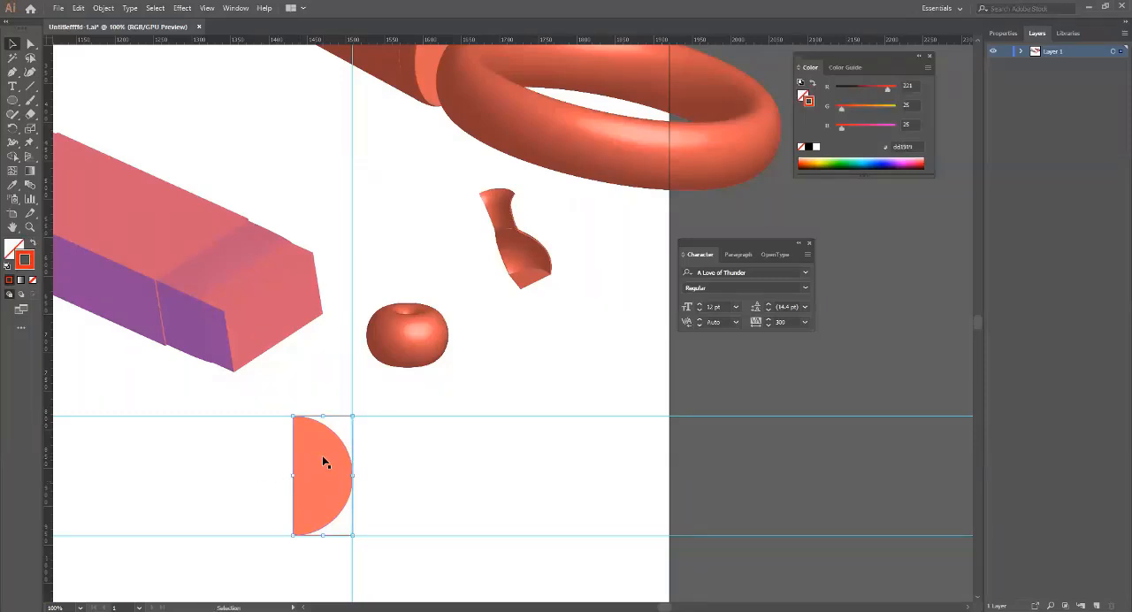
{"action": "left_click", "coordinate": [322, 457], "text": "shift"}
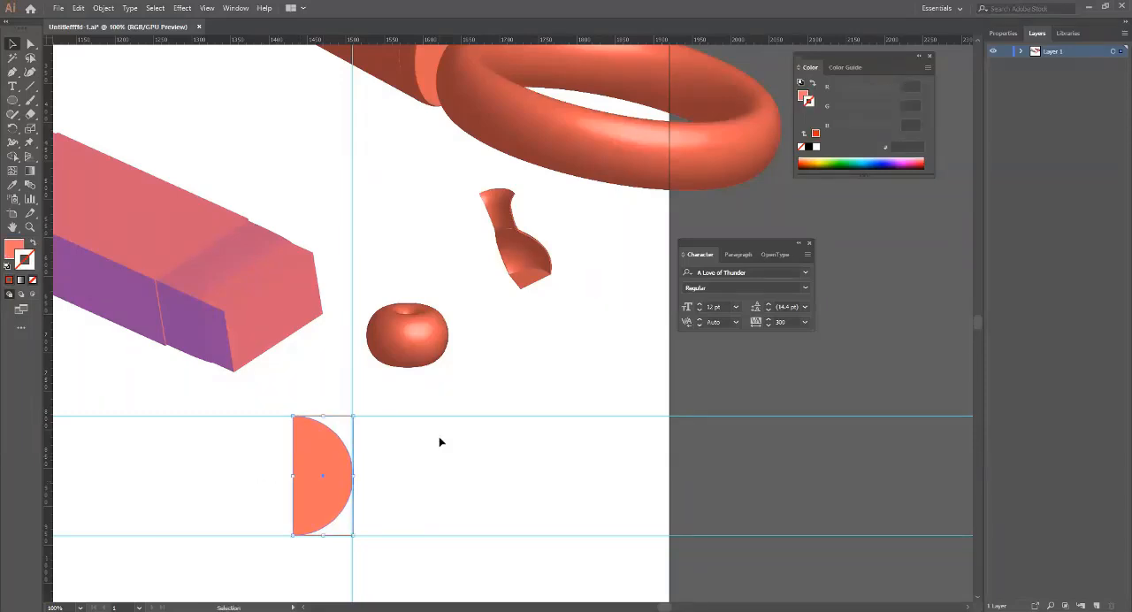
{"action": "left_click", "coordinate": [440, 439]}
Select both red lines at the half circle's upper and lower ends and expand them with Fill and Stroke enabled.
{"action": "left_click", "coordinate": [344, 419]}
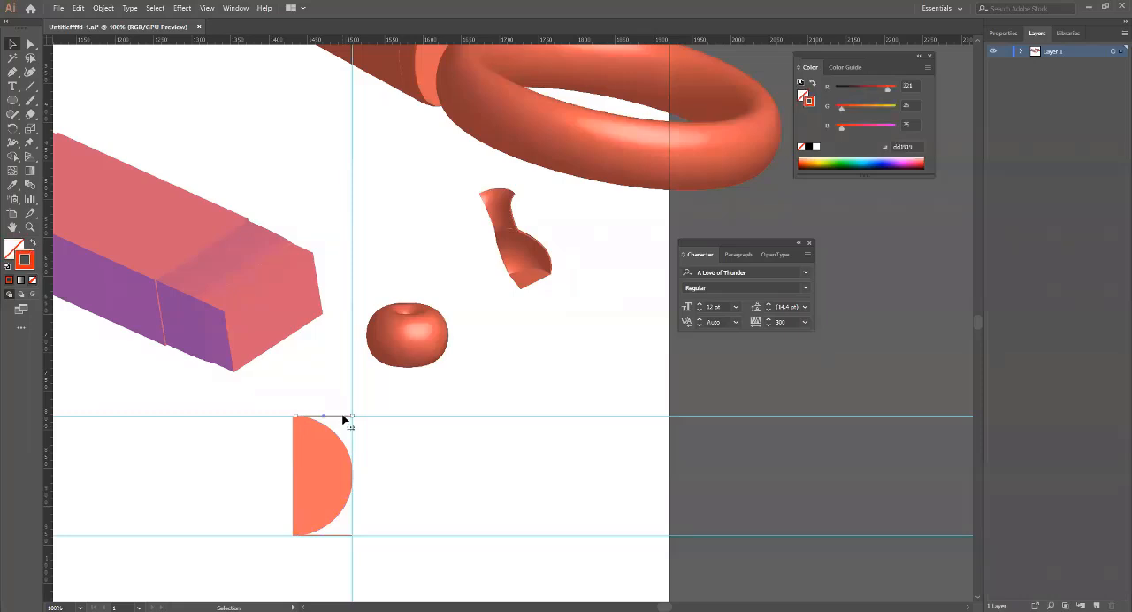
{"action": "left_click", "coordinate": [346, 534]}
{"action": "scroll", "coordinate": [345, 537], "scroll_direction": "up", "scroll_amount": 5}
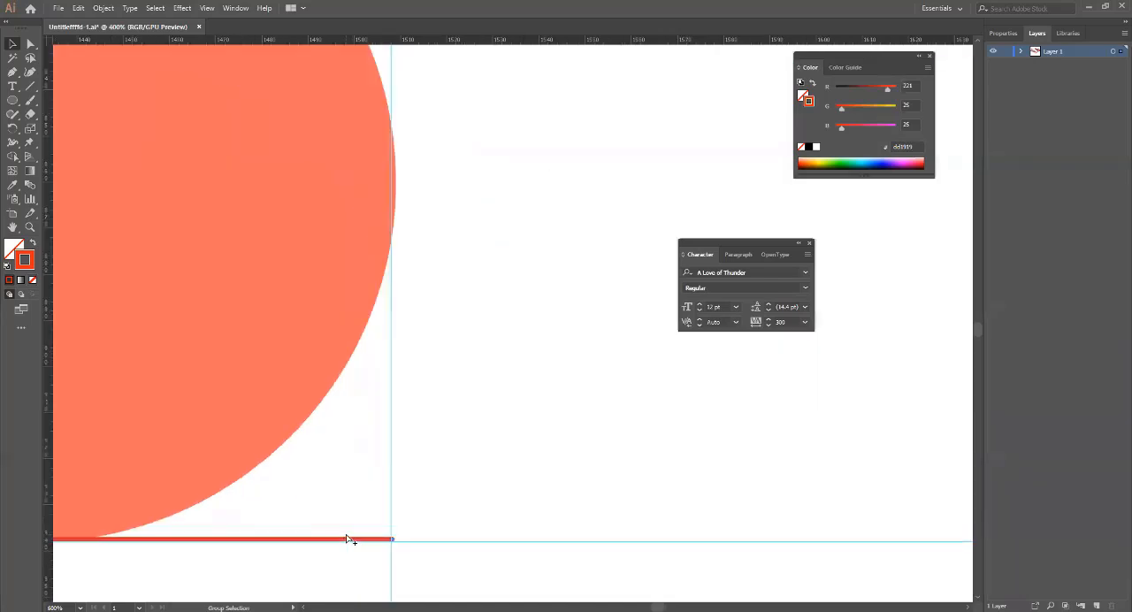
{"action": "left_click", "coordinate": [496, 495]}
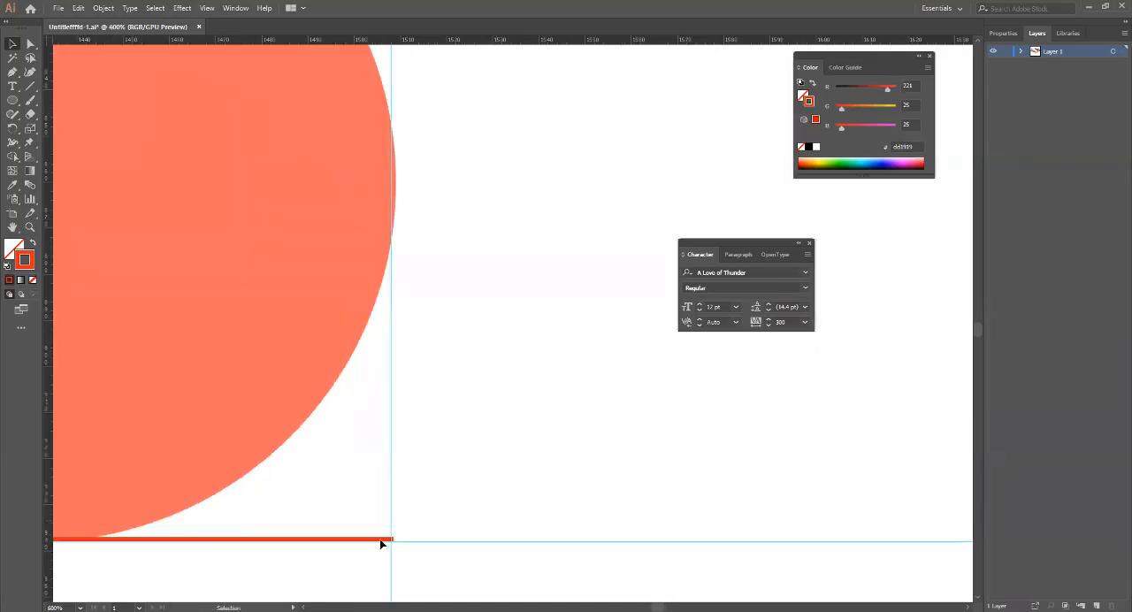
{"action": "scroll", "coordinate": [408, 514], "scroll_direction": "up", "scroll_amount": 5}
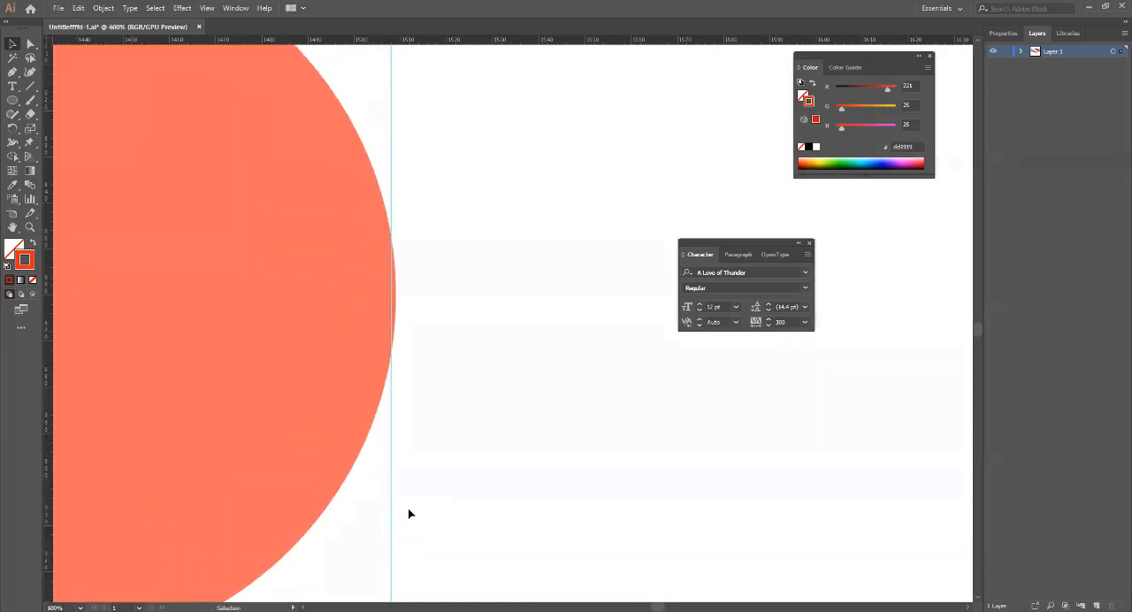
{"action": "scroll", "coordinate": [408, 514], "scroll_direction": "up", "scroll_amount": 3}
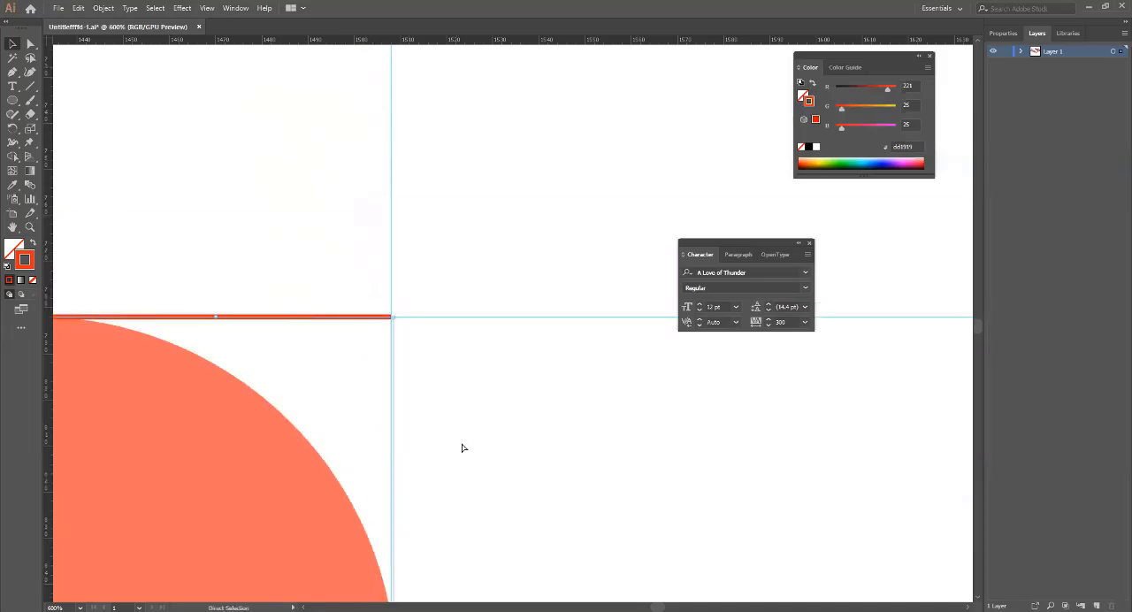
{"action": "scroll", "coordinate": [462, 449], "scroll_direction": "down", "scroll_amount": 1}
{"action": "scroll", "coordinate": [462, 448], "scroll_direction": "down", "scroll_amount": 4}
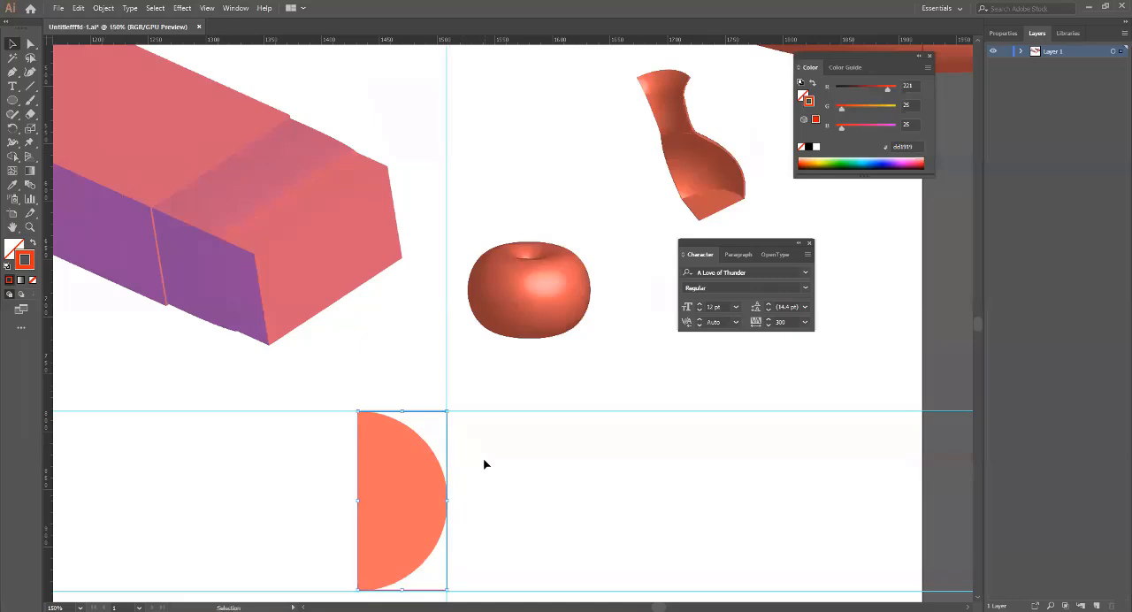
{"action": "left_click", "coordinate": [104, 8]}
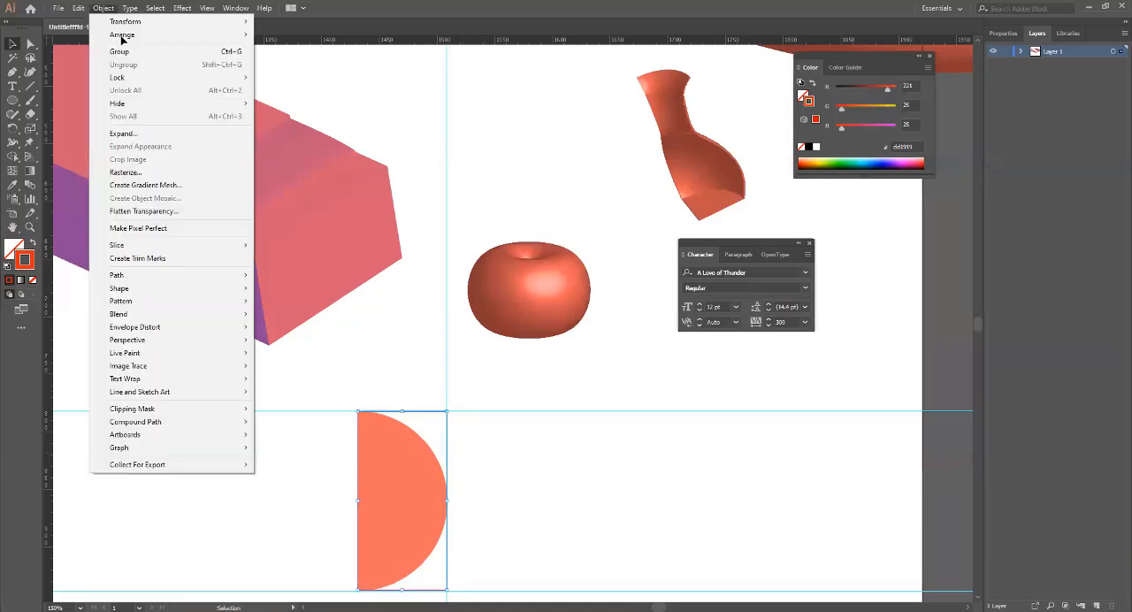
{"action": "left_click", "coordinate": [171, 133]}
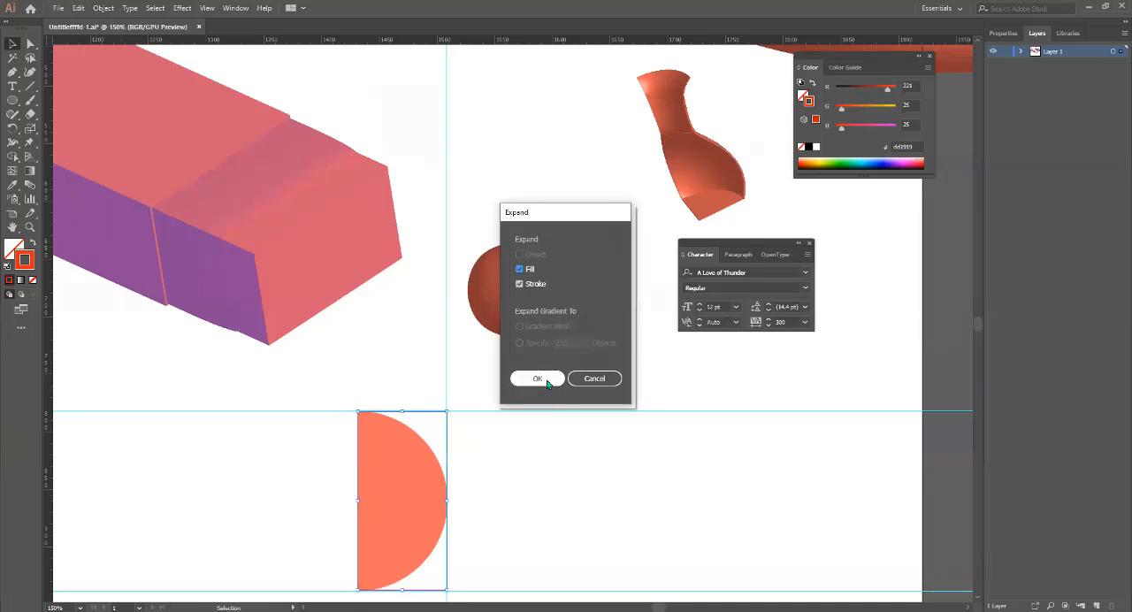
{"action": "left_click", "coordinate": [546, 380]}
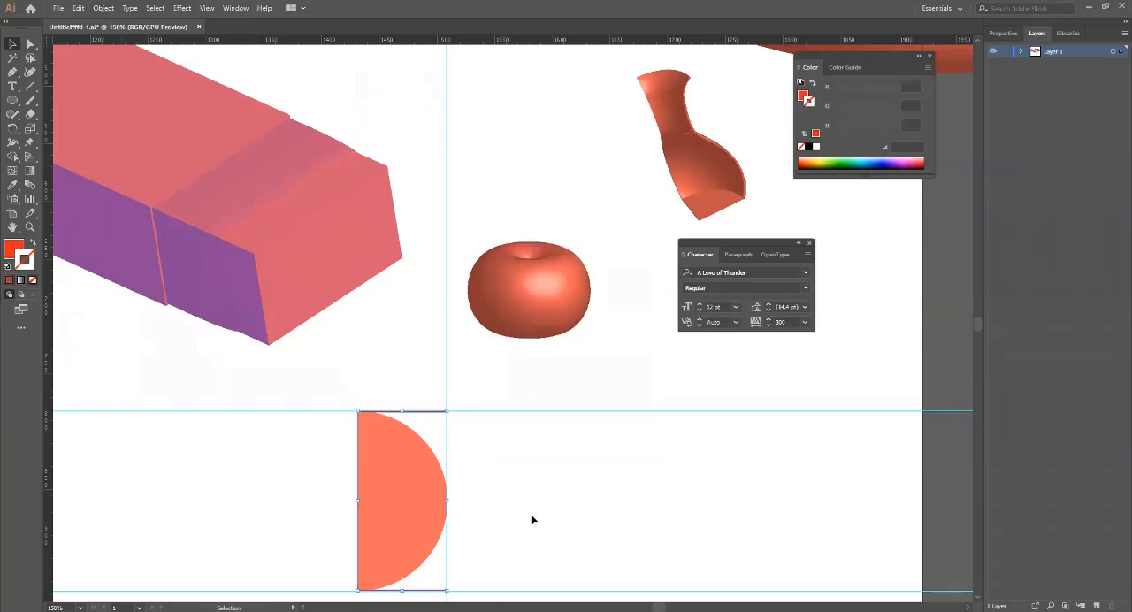
Group the half circle with its two expanded red lines, and deselect the group.
{"action": "left_click", "coordinate": [522, 486]}
{"action": "left_click_drag", "start_coordinate": [500, 534], "coordinate": [452, 404]}
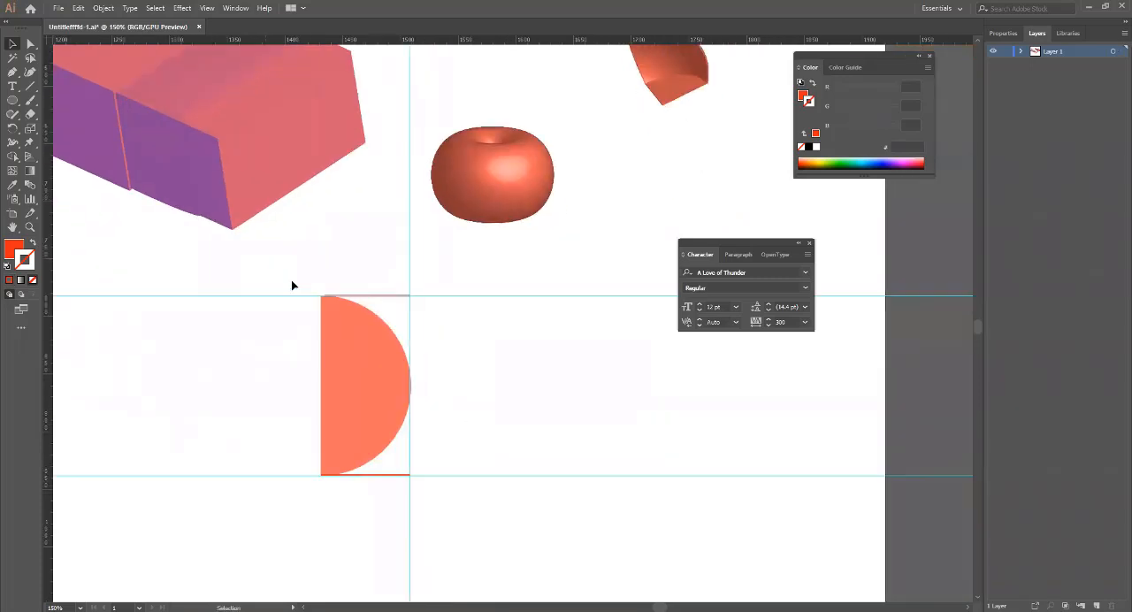
{"action": "left_click_drag", "start_coordinate": [265, 260], "coordinate": [418, 482]}
{"action": "right_click", "coordinate": [366, 397]}
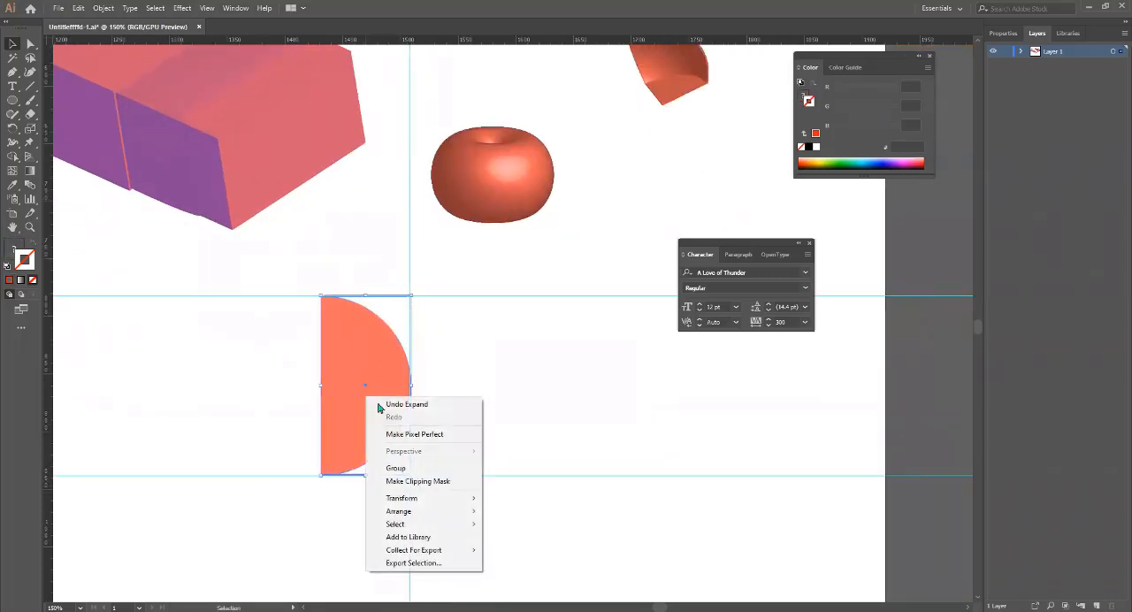
{"action": "left_click", "coordinate": [442, 469]}
{"action": "left_click", "coordinate": [503, 413]}
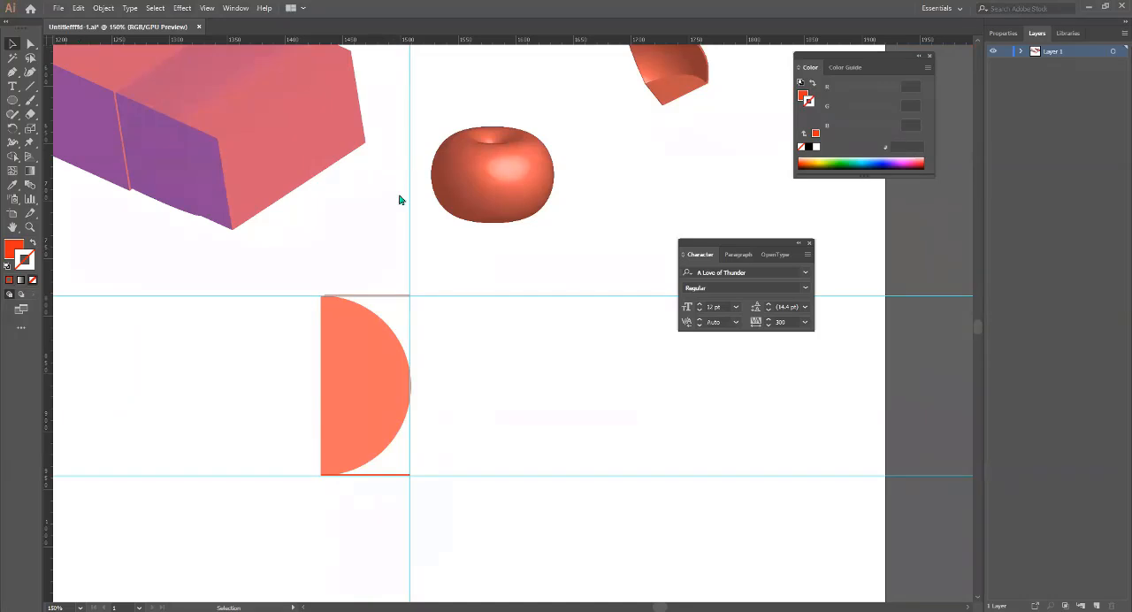
{"action": "key", "text": "alt+c"}
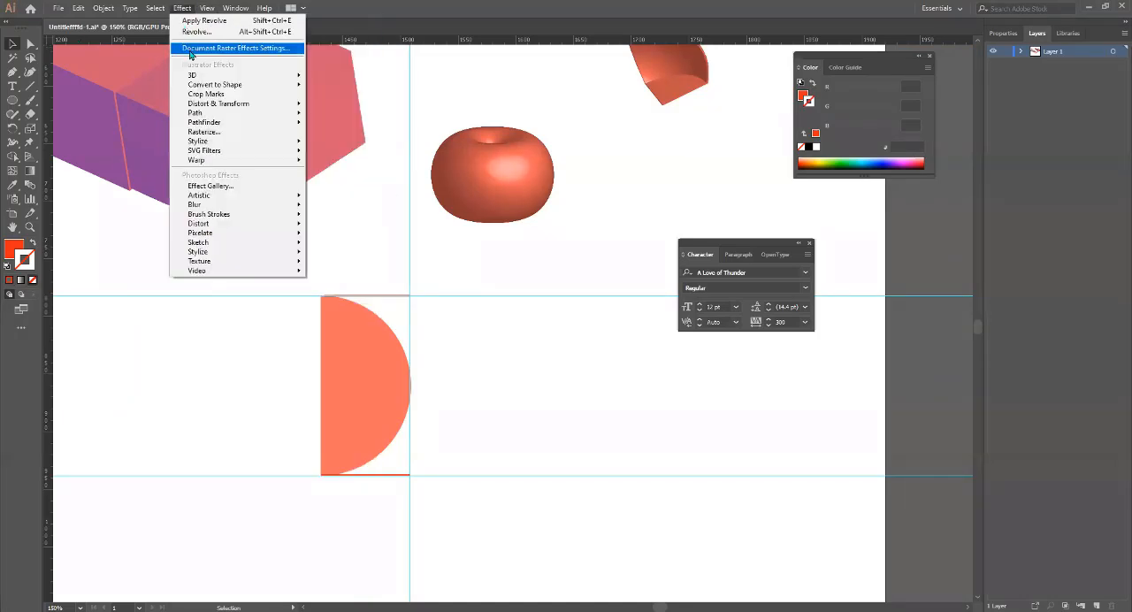
{"action": "mouse_move", "coordinate": [197, 76]}
{"action": "left_click", "coordinate": [325, 94]}
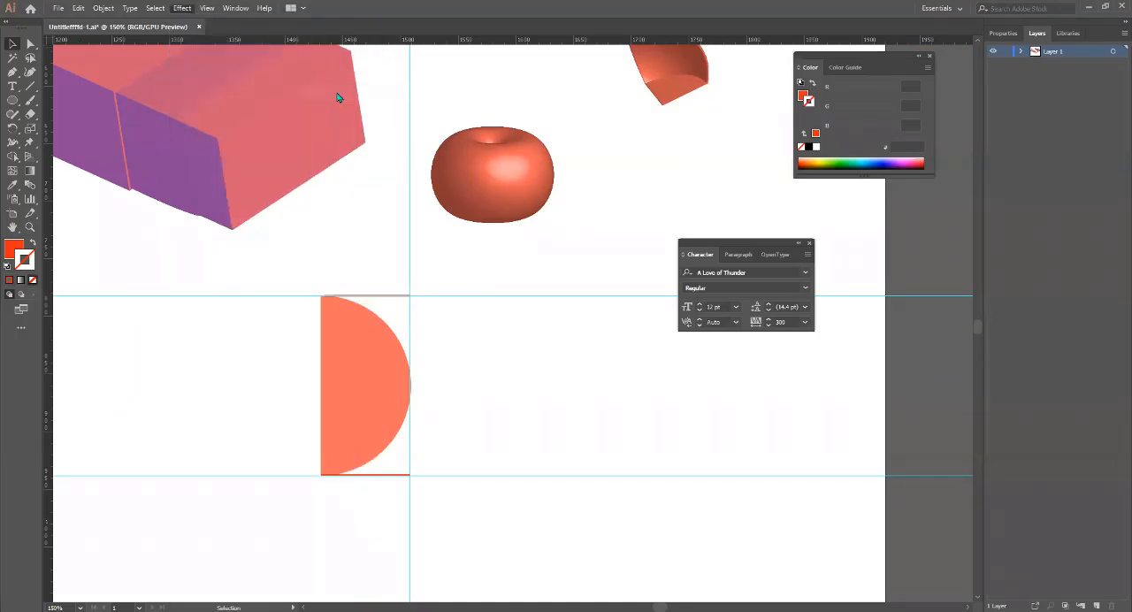
{"action": "left_click", "coordinate": [665, 485]}
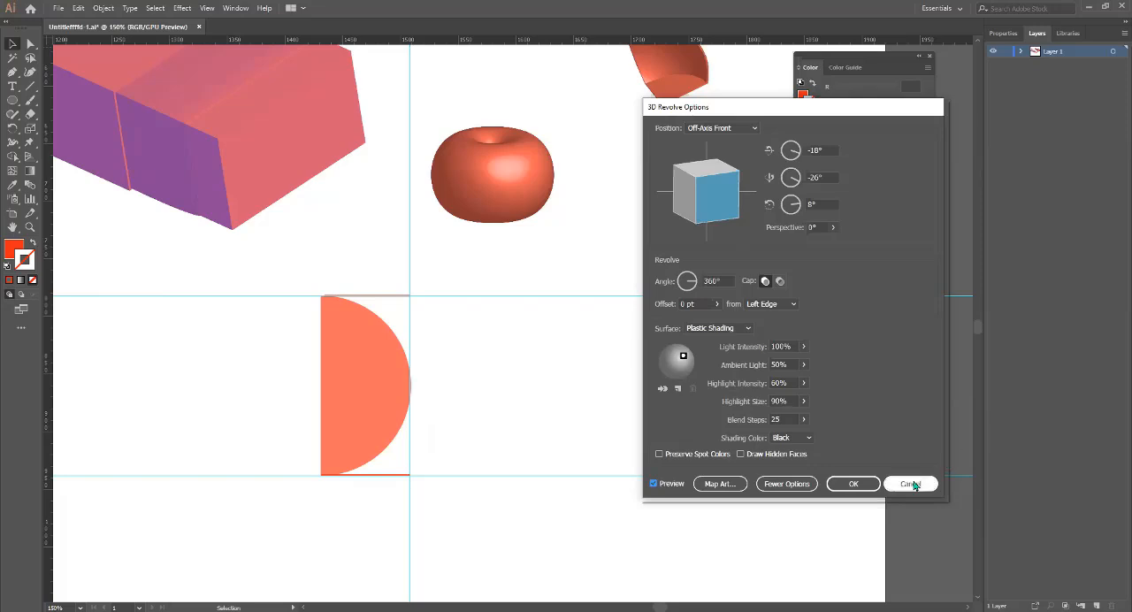
{"action": "key", "text": "Escape"}
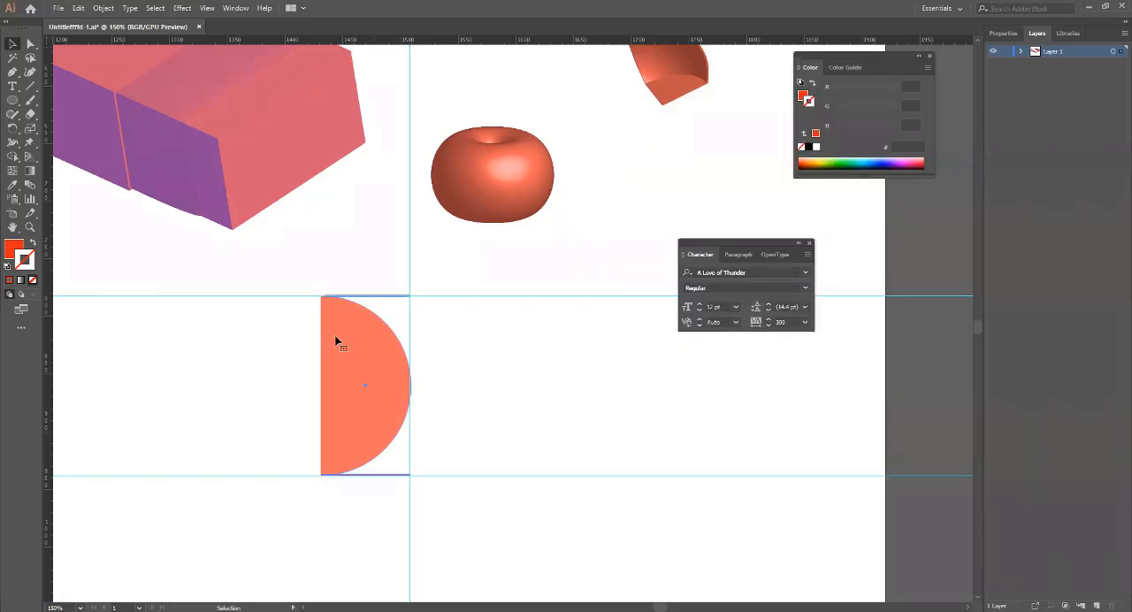
Apply a 3D Revolve to the grouped half circle from its right edge with a custom rotation of -32°, -67°, 16°.
{"action": "left_click", "coordinate": [182, 8]}
{"action": "mouse_move", "coordinate": [230, 77]}
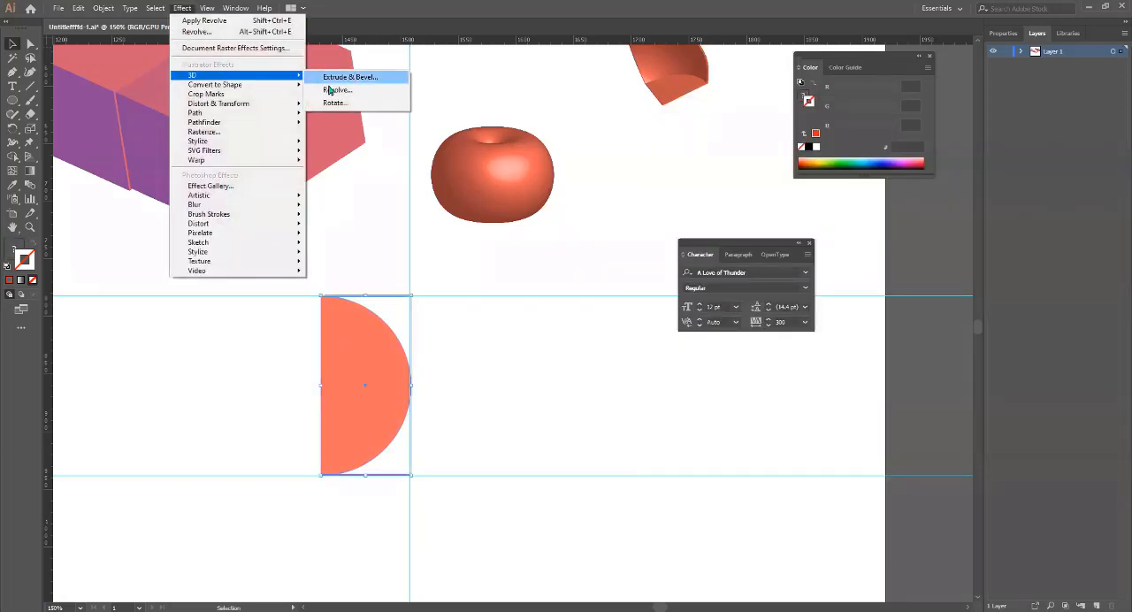
{"action": "left_click", "coordinate": [332, 89]}
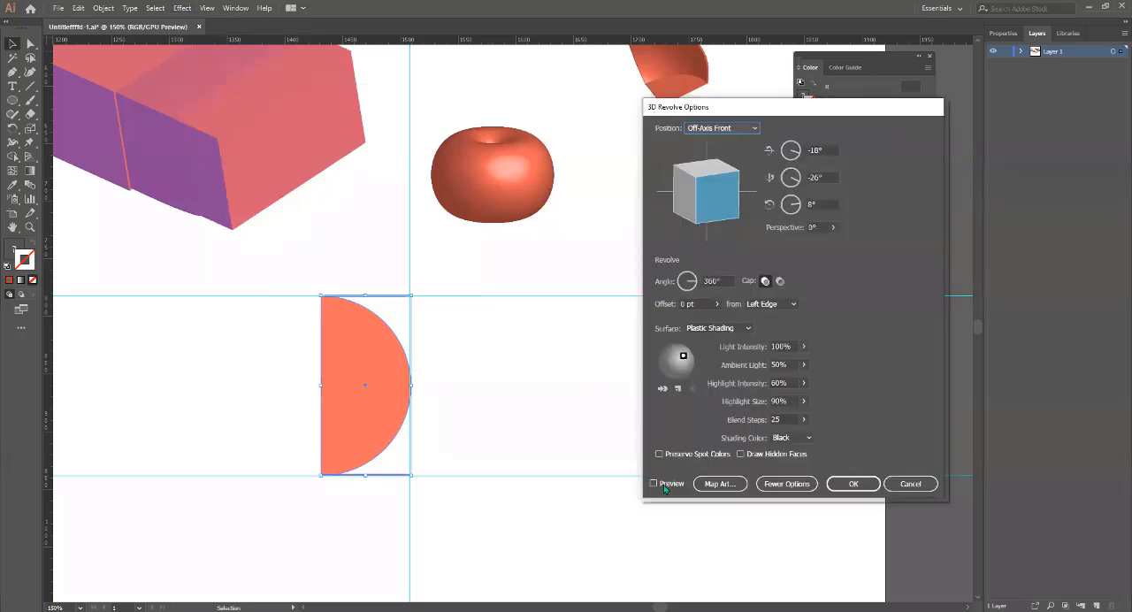
{"action": "left_click", "coordinate": [664, 485]}
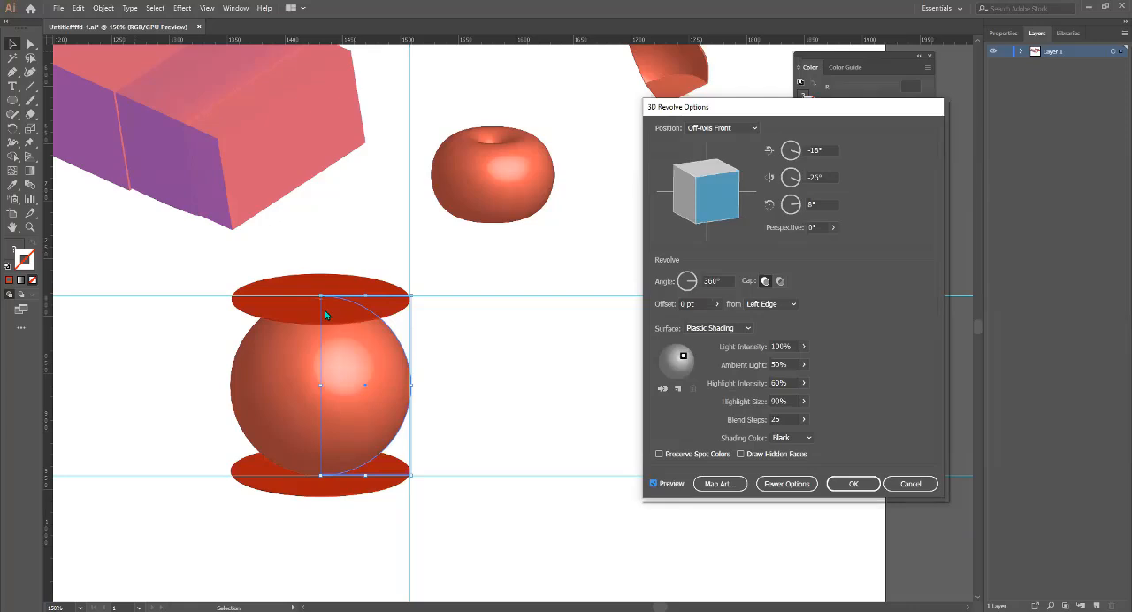
{"action": "left_click", "coordinate": [784, 305]}
{"action": "left_click", "coordinate": [772, 330]}
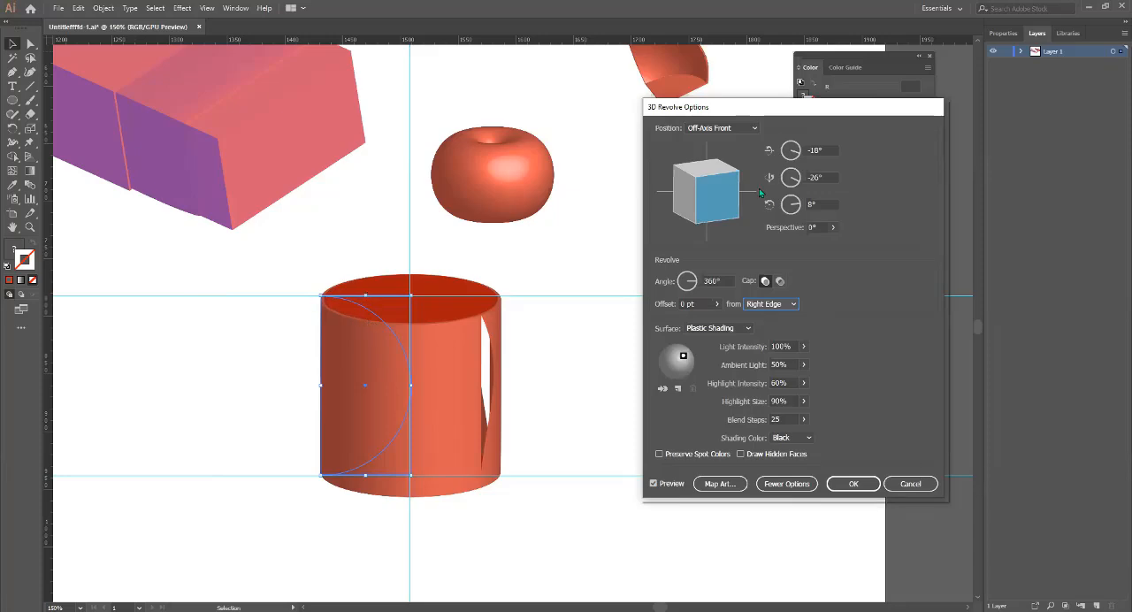
{"action": "left_click_drag", "start_coordinate": [718, 192], "coordinate": [714, 203]}
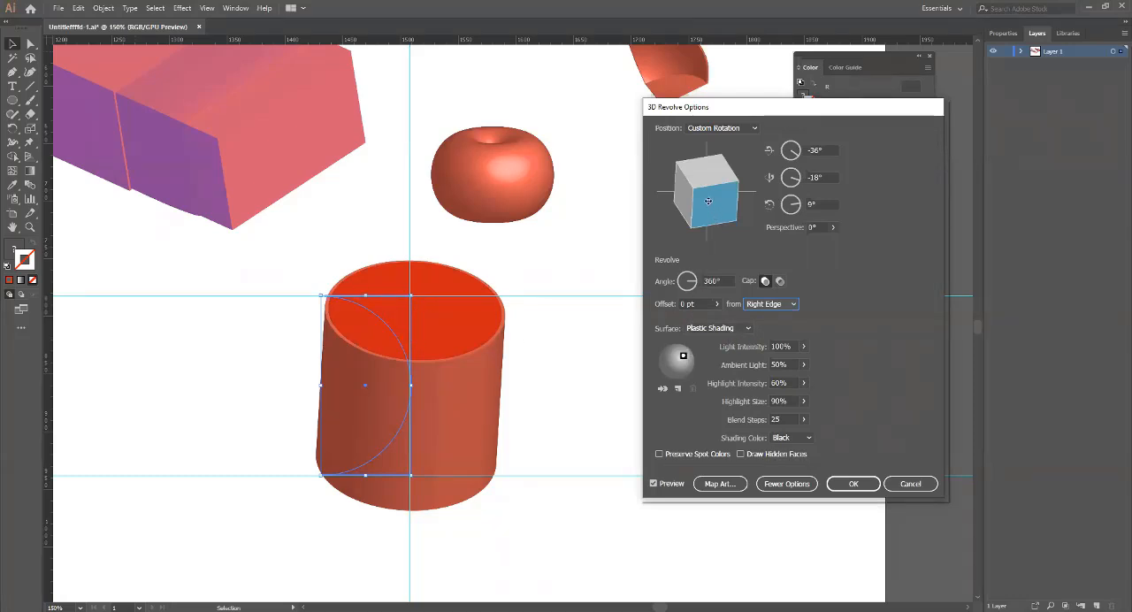
{"action": "mouse_move", "coordinate": [708, 201]}
{"action": "left_mouse_down"}
{"action": "mouse_move", "coordinate": [700, 209]}
{"action": "mouse_move", "coordinate": [714, 188]}
{"action": "mouse_move", "coordinate": [692, 181]}
{"action": "mouse_move", "coordinate": [744, 192]}
{"action": "mouse_move", "coordinate": [697, 194]}
{"action": "mouse_move", "coordinate": [709, 197]}
{"action": "mouse_move", "coordinate": [700, 213]}
{"action": "left_mouse_up"}
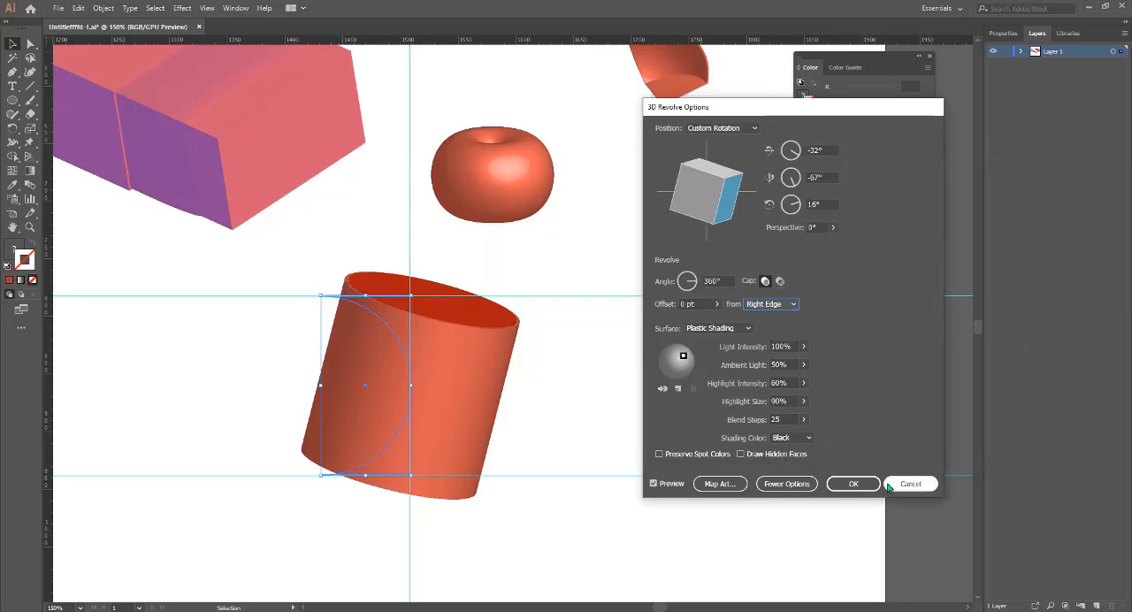
{"action": "left_click", "coordinate": [845, 485]}
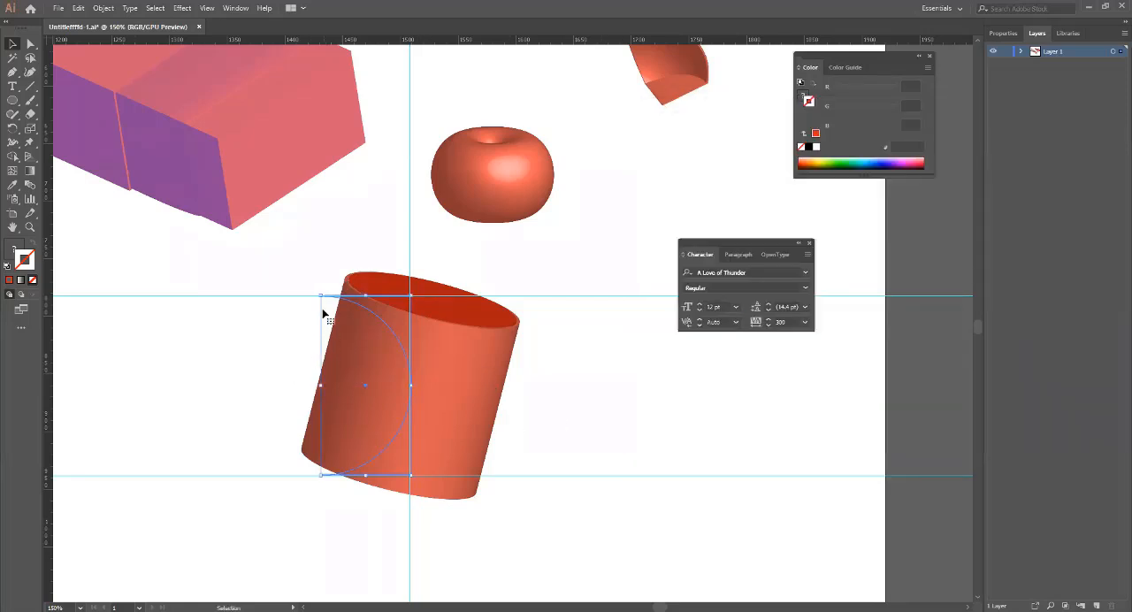
Scale the revolved cylinder down slightly from its upper-left corner and expand its appearance.
{"action": "mouse_move", "coordinate": [320, 293]}
{"action": "left_mouse_down"}
{"action": "mouse_move", "coordinate": [298, 252]}
{"action": "mouse_move", "coordinate": [333, 288]}
{"action": "left_mouse_up"}
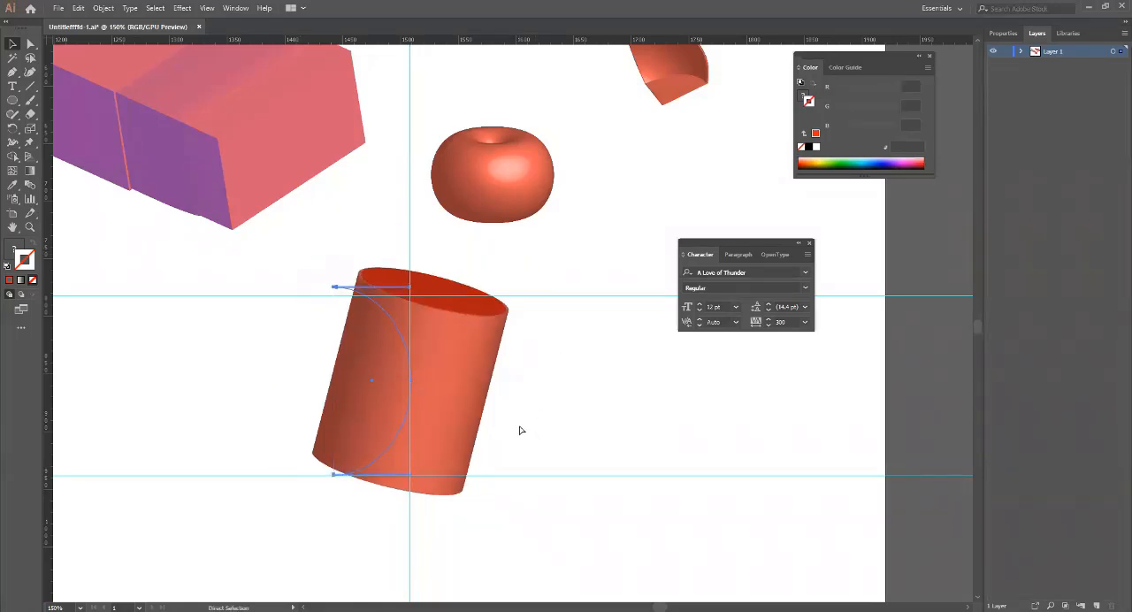
{"action": "scroll", "coordinate": [520, 428], "scroll_direction": "down", "scroll_amount": 2}
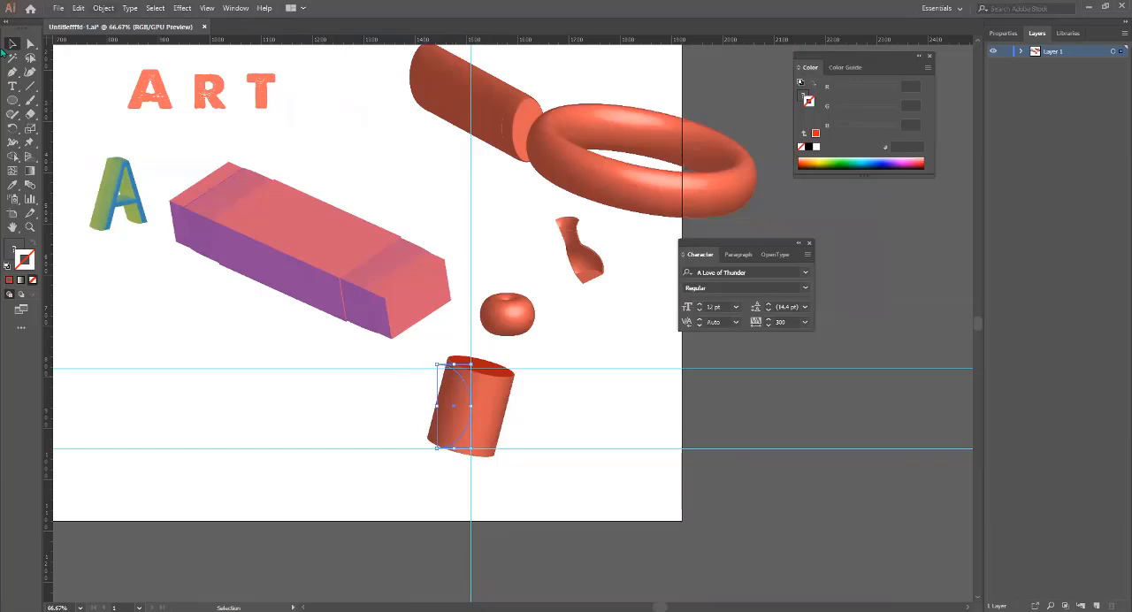
{"action": "key", "text": "alt+o"}
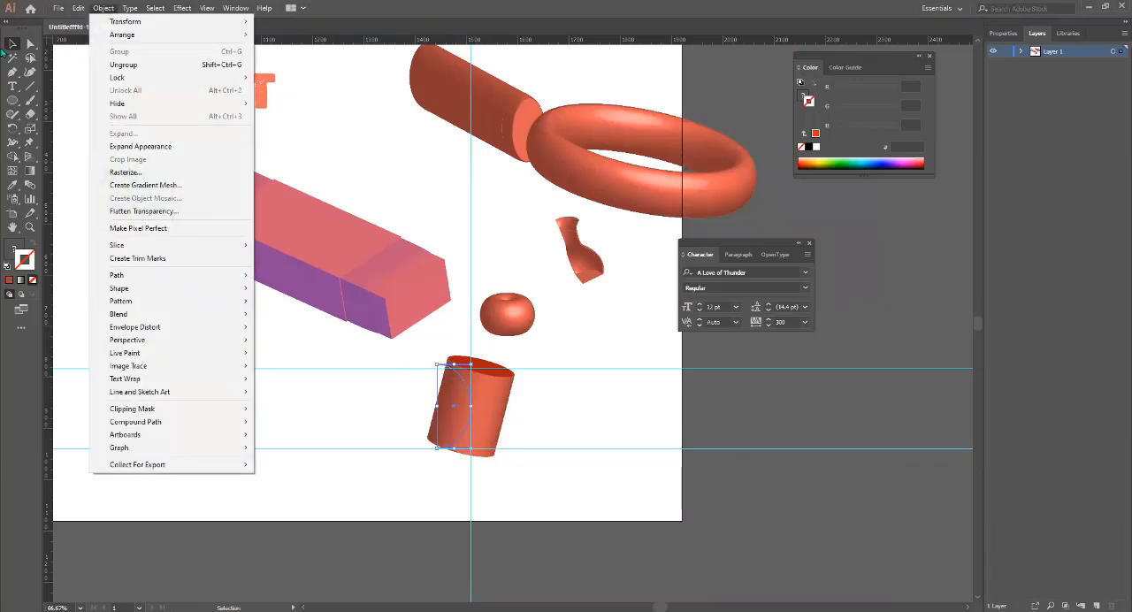
{"action": "left_click", "coordinate": [154, 149]}
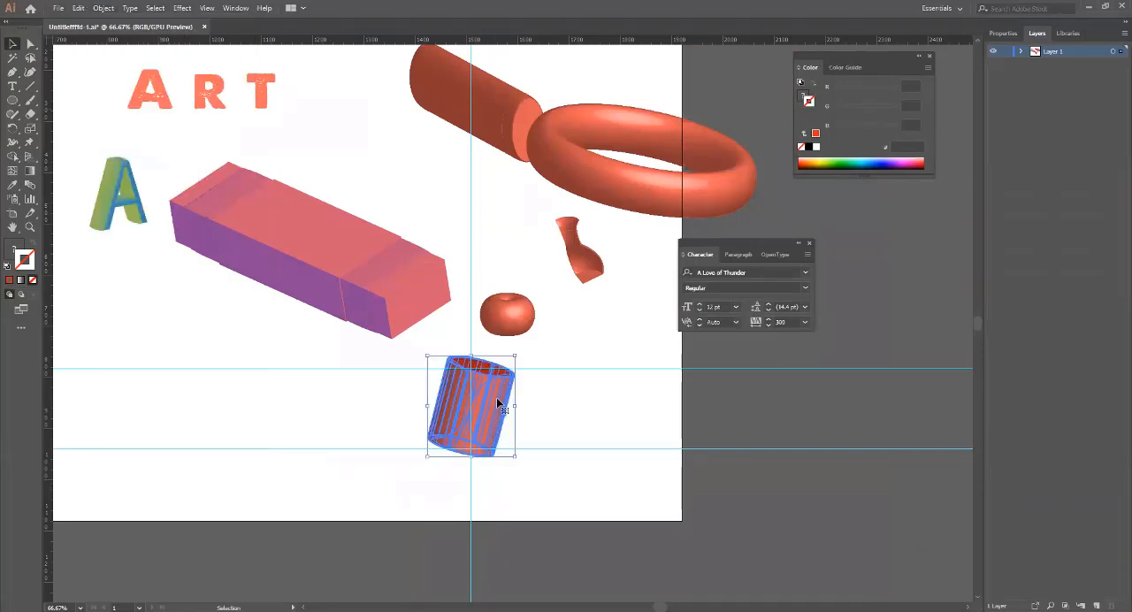
Move the expanded cylinder to the empty area left of the vertical guide, below the extruded pink box.
{"action": "mouse_move", "coordinate": [498, 404]}
{"action": "left_mouse_down"}
{"action": "mouse_move", "coordinate": [301, 388]}
{"action": "mouse_move", "coordinate": [276, 412]}
{"action": "left_mouse_up"}
{"action": "left_click", "coordinate": [380, 408]}
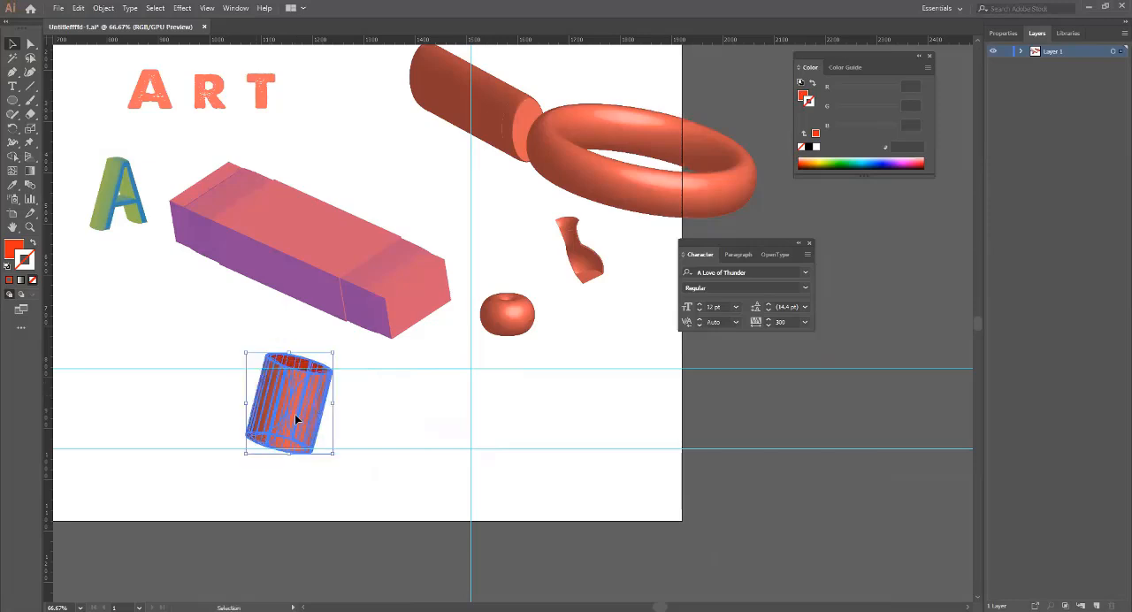
{"action": "left_click", "coordinate": [357, 439]}
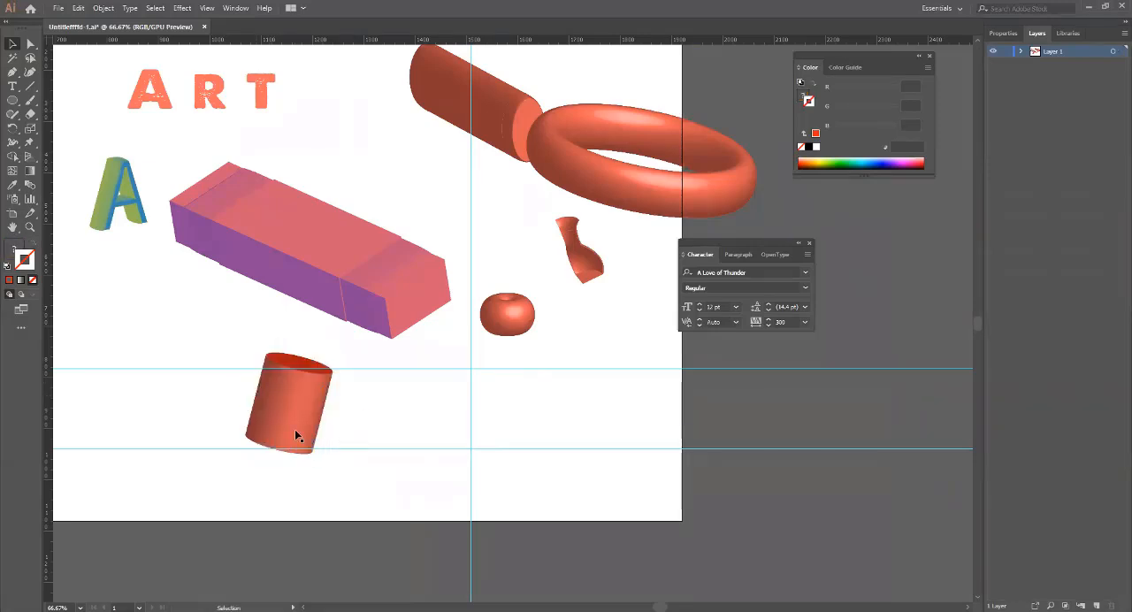
{"action": "left_click", "coordinate": [291, 418]}
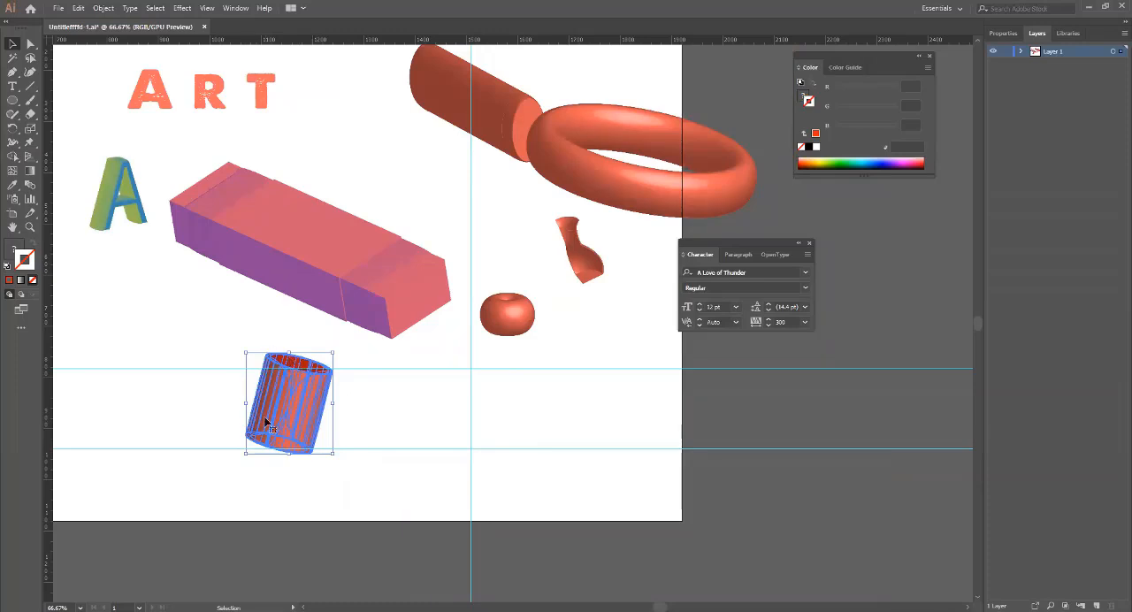
{"action": "left_click", "coordinate": [377, 427]}
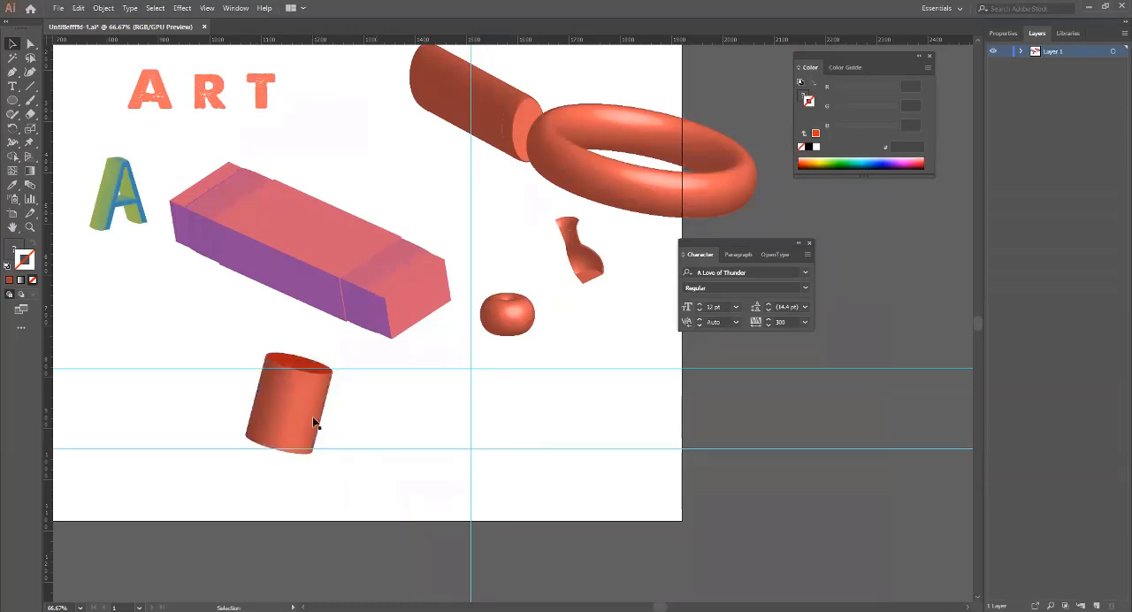
Expand the revolved cylinder below the pink box and deselect it.
{"action": "left_click", "coordinate": [314, 423]}
{"action": "left_click", "coordinate": [104, 8]}
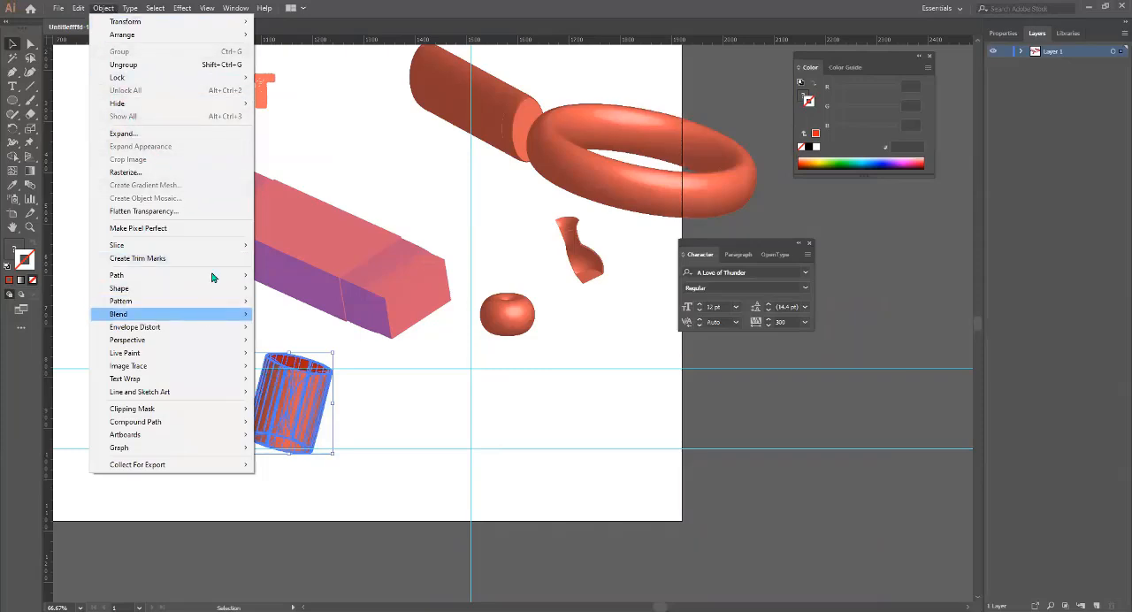
{"action": "left_click", "coordinate": [138, 134]}
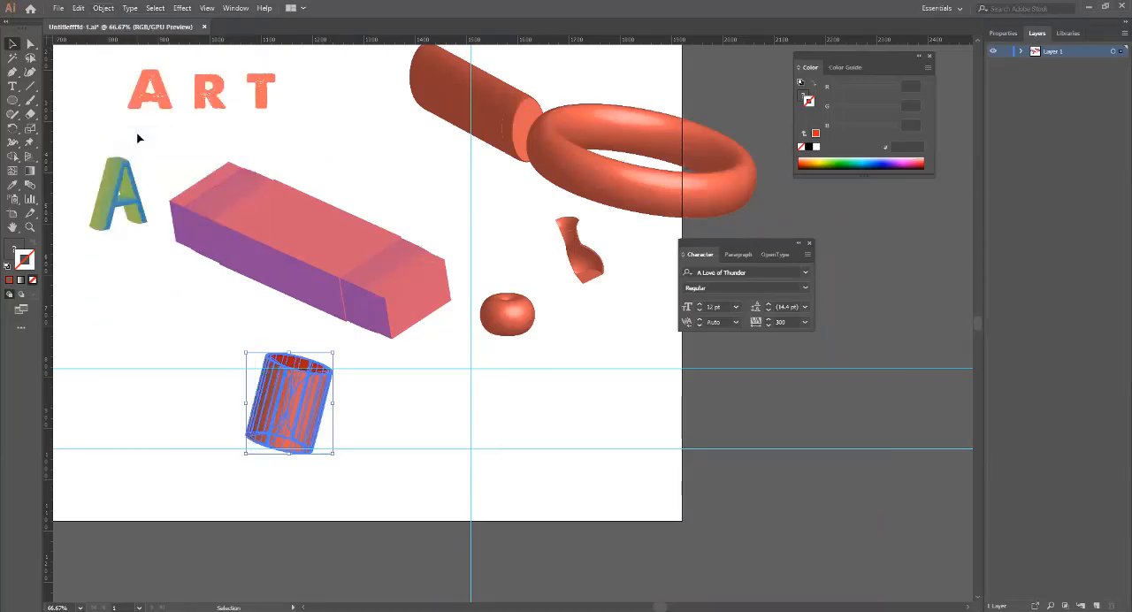
{"action": "left_click", "coordinate": [401, 407]}
{"action": "left_click", "coordinate": [302, 404]}
{"action": "left_click", "coordinate": [377, 415]}
{"action": "left_click", "coordinate": [309, 400]}
{"action": "left_click", "coordinate": [11, 249]}
{"action": "double_click", "coordinate": [11, 248]}
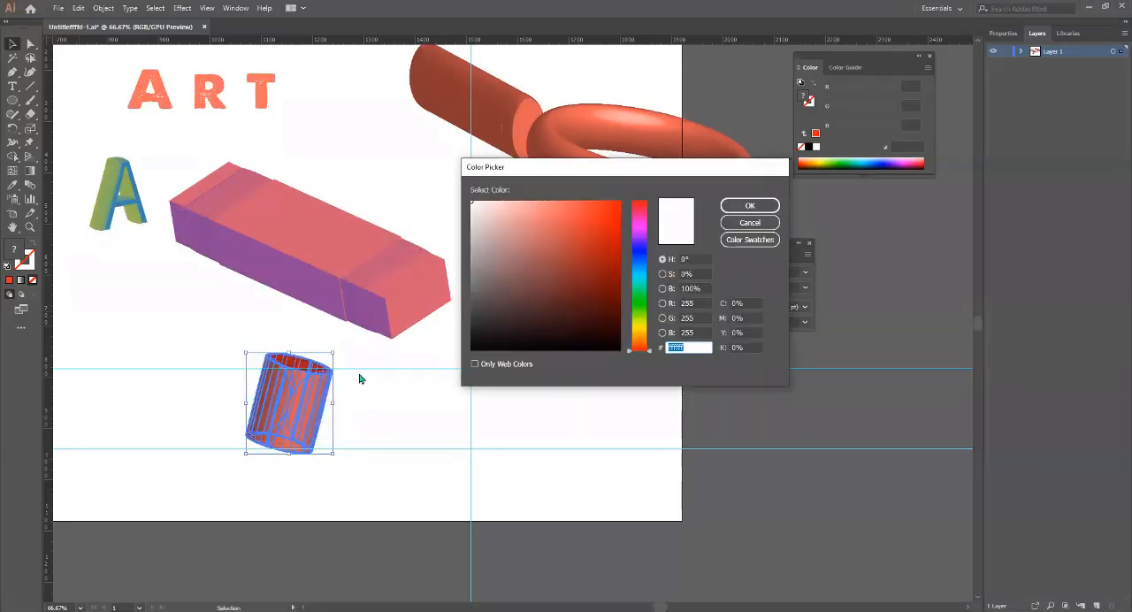
{"action": "left_click", "coordinate": [768, 230]}
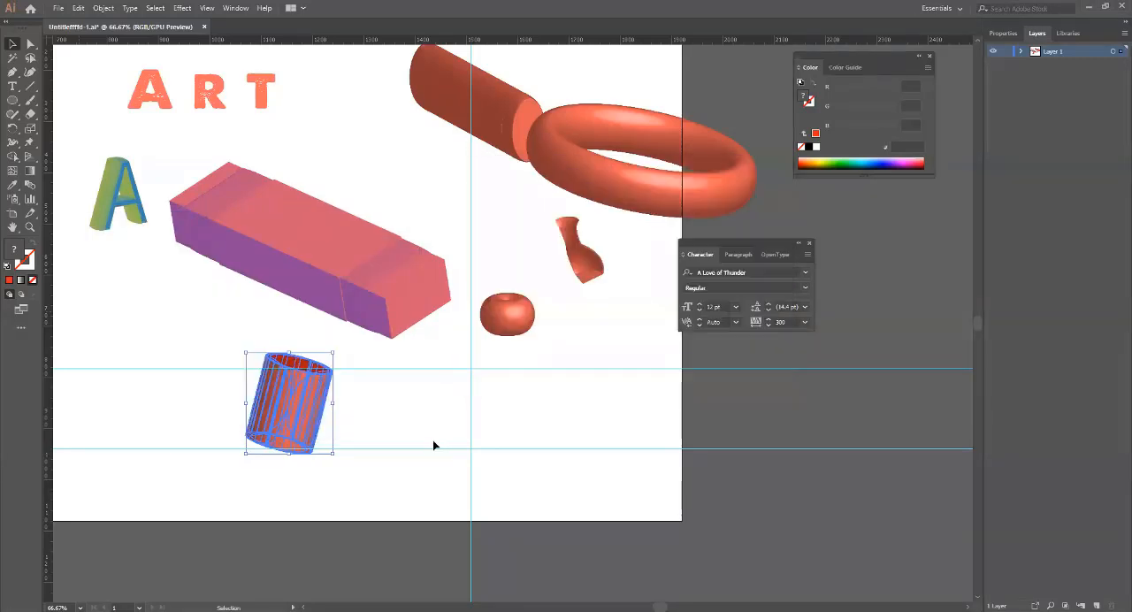
{"action": "left_click", "coordinate": [433, 441]}
Duplicate the shaded cylinder to its left and fill the copy with the flat red f42a2a.
{"action": "scroll", "coordinate": [301, 389], "scroll_direction": "up", "scroll_amount": 6}
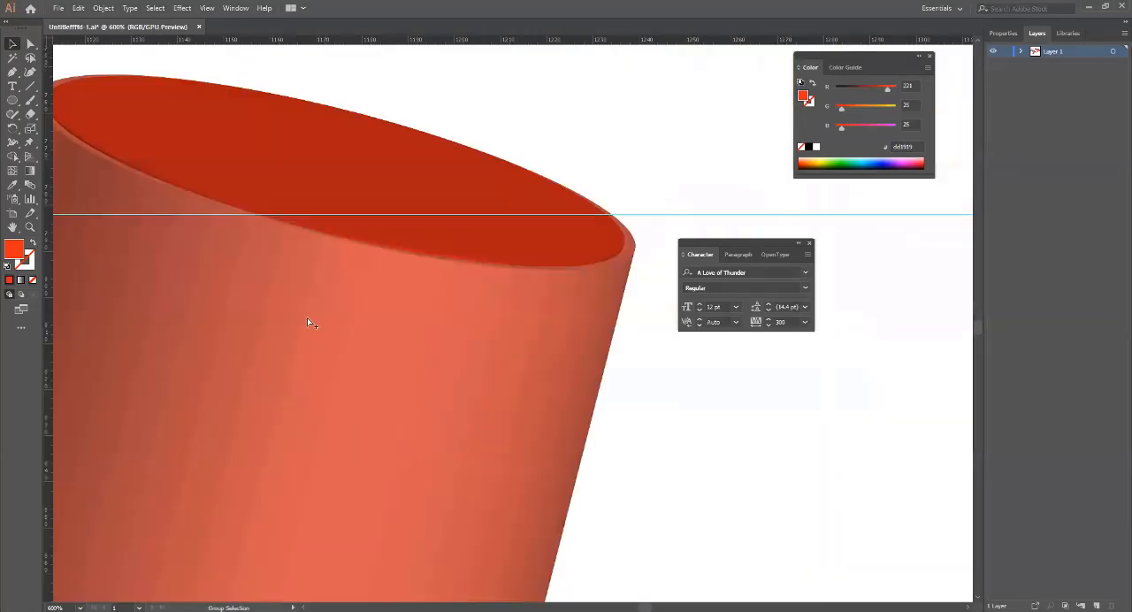
{"action": "scroll", "coordinate": [363, 350], "scroll_direction": "down", "scroll_amount": 6}
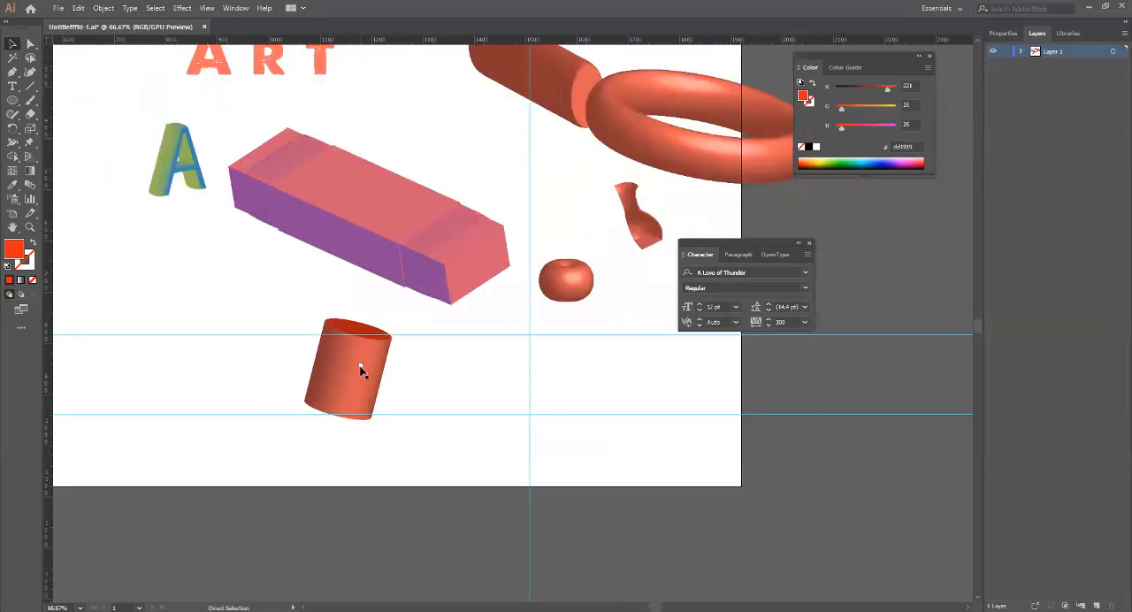
{"action": "left_click", "coordinate": [346, 375]}
{"action": "left_click_drag", "start_coordinate": [339, 371], "coordinate": [234, 383]}
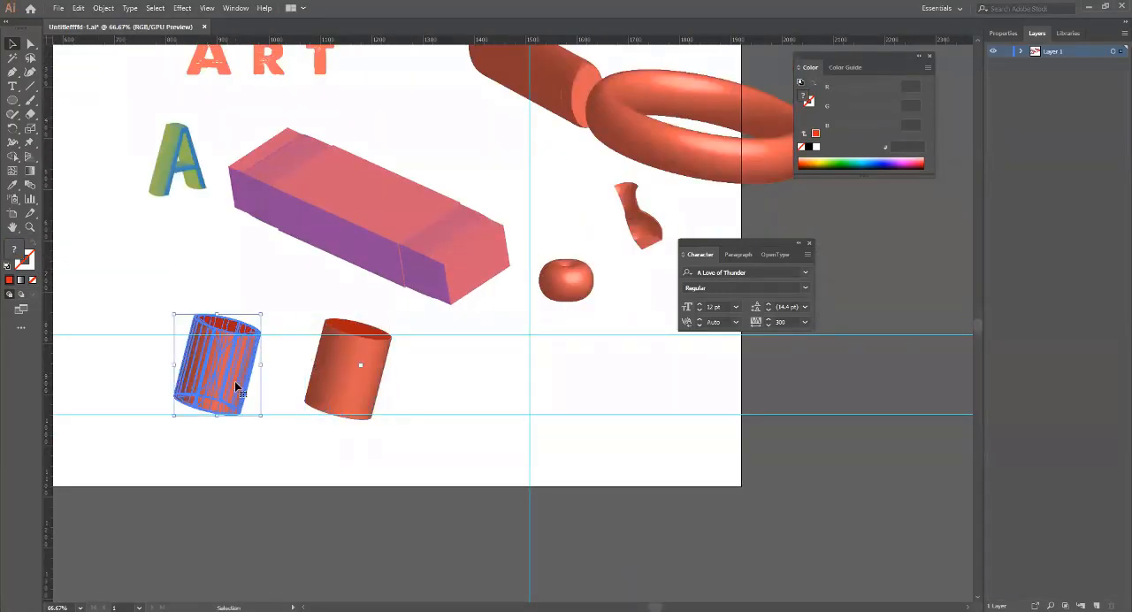
{"action": "double_click", "coordinate": [13, 251]}
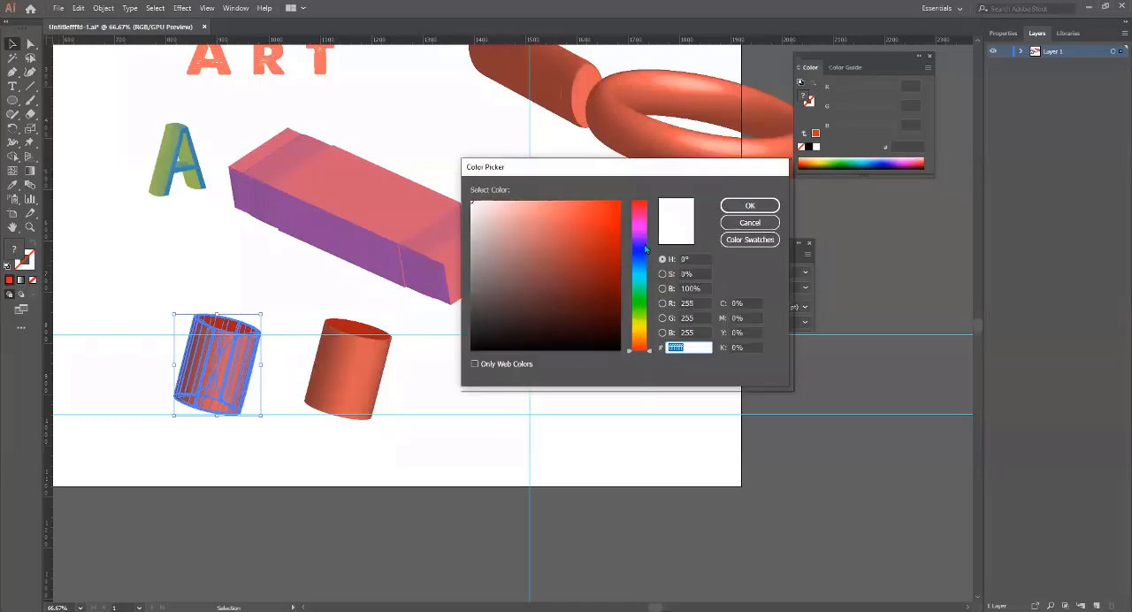
{"action": "left_click", "coordinate": [736, 209]}
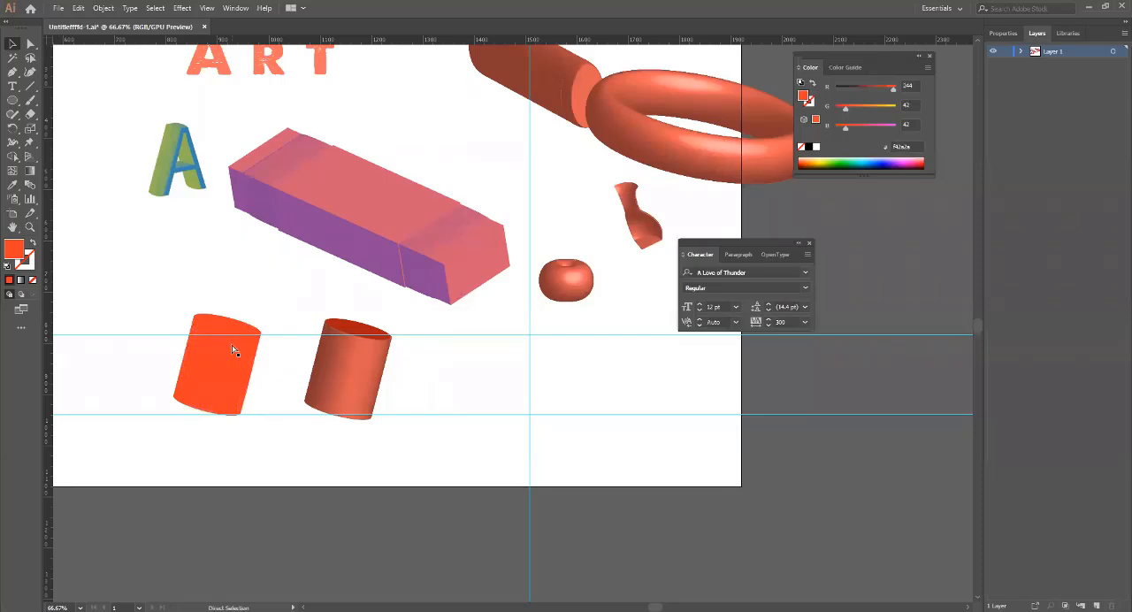
Examine the rims and surfaces of the flat red copy and the shaded cylinder up close to compare their shading.
{"action": "scroll", "coordinate": [227, 325], "scroll_direction": "up", "scroll_amount": 2}
{"action": "scroll", "coordinate": [224, 326], "scroll_direction": "up", "scroll_amount": 6}
{"action": "scroll", "coordinate": [223, 327], "scroll_direction": "down", "scroll_amount": 3}
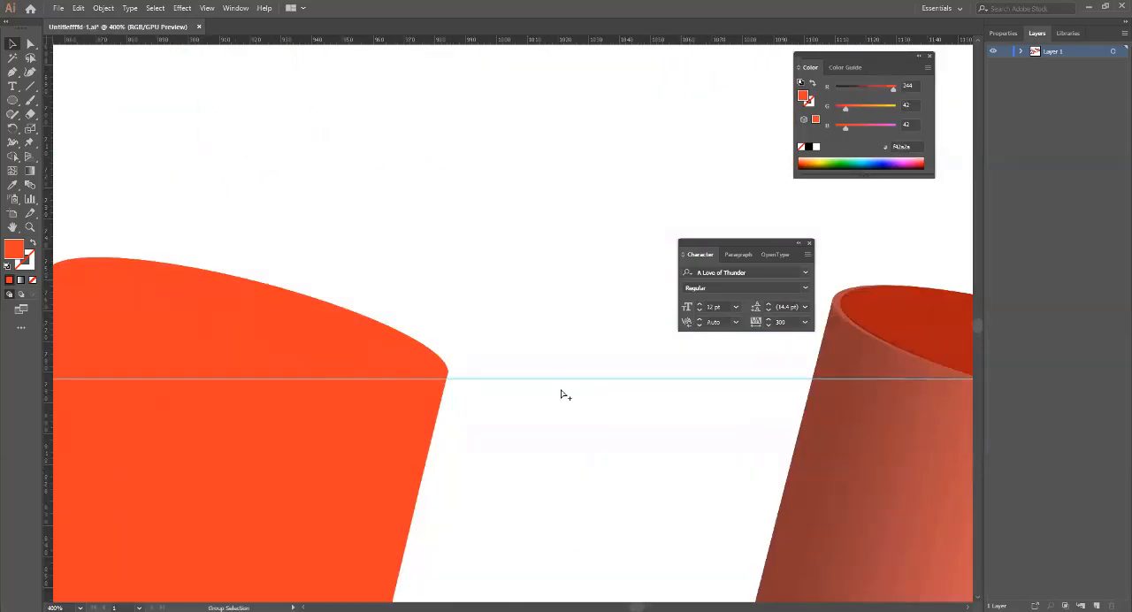
{"action": "key", "text": "space"}
{"action": "left_click_drag", "start_coordinate": [901, 356], "coordinate": [239, 387]}
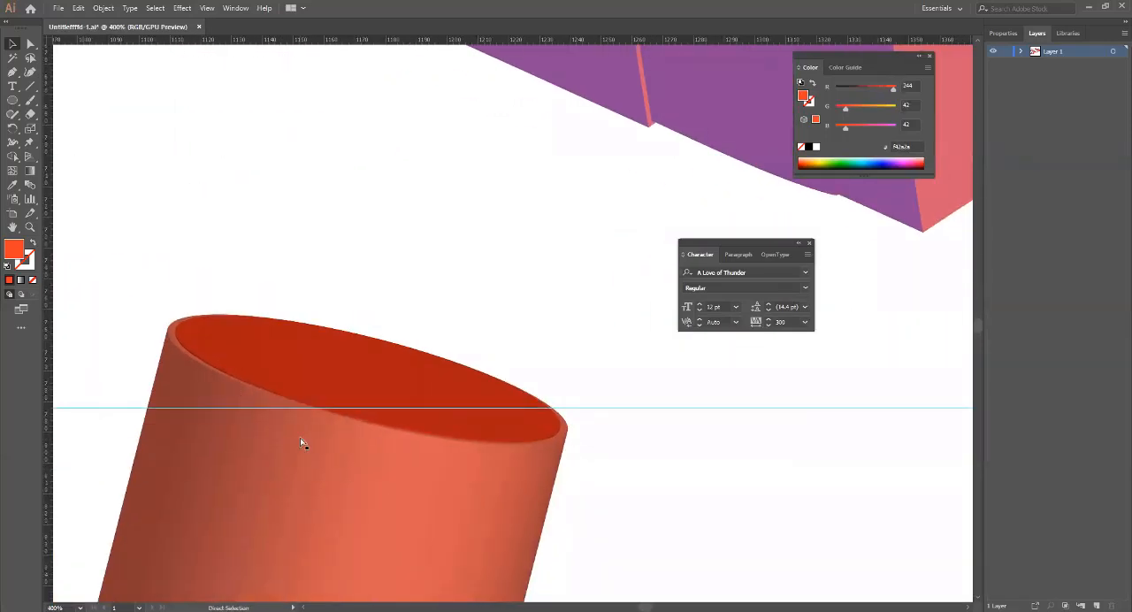
{"action": "scroll", "coordinate": [297, 415], "scroll_direction": "up", "scroll_amount": 3}
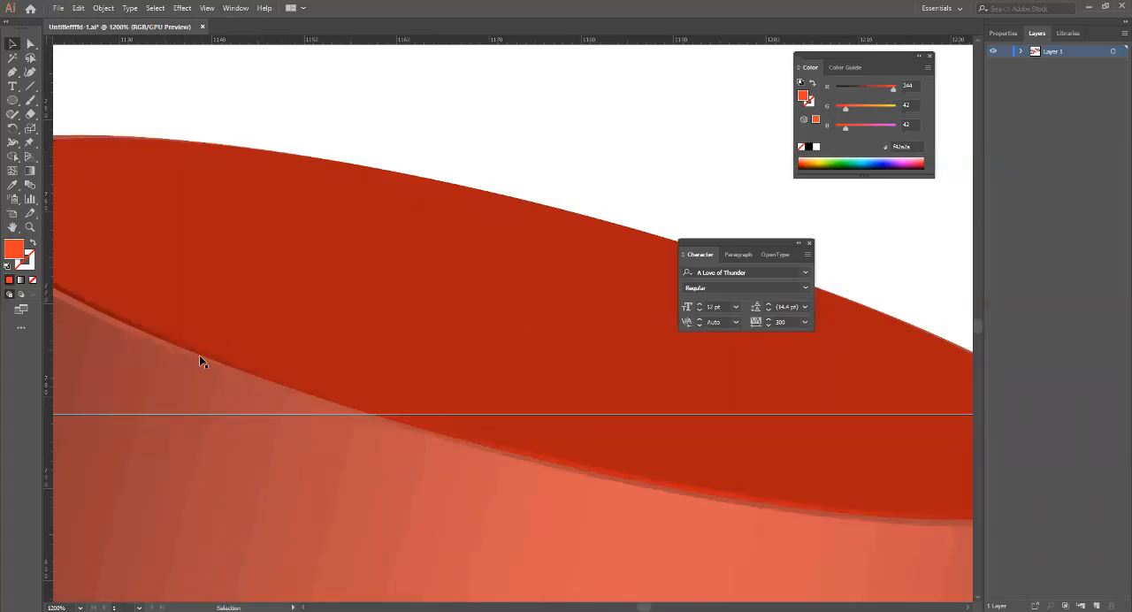
{"action": "scroll", "coordinate": [199, 355], "scroll_direction": "down", "scroll_amount": 5}
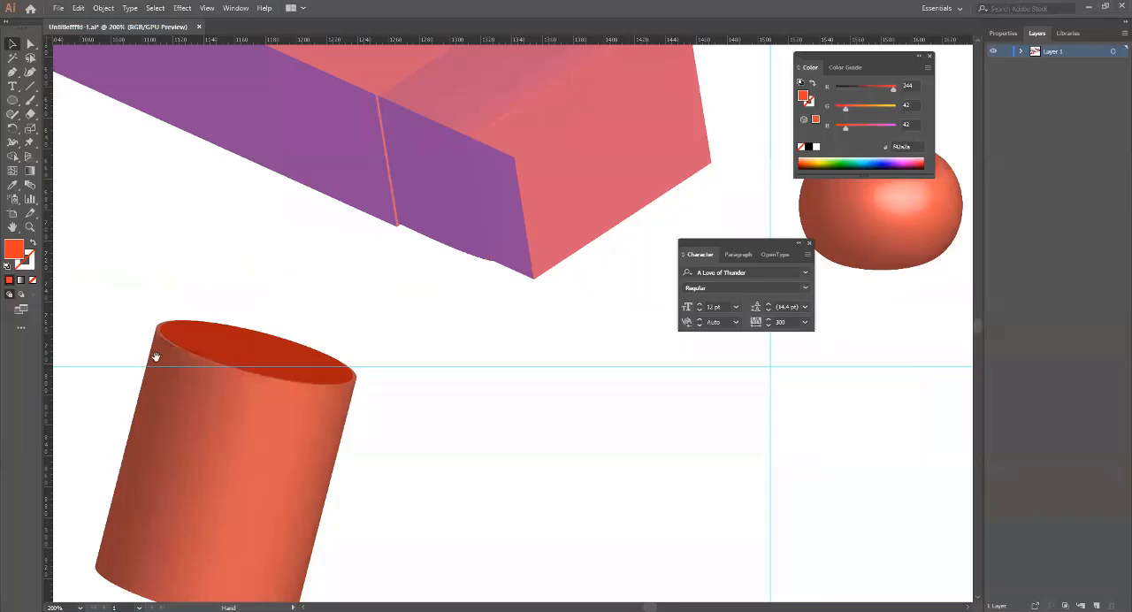
{"action": "left_click_drag", "start_coordinate": [154, 356], "coordinate": [537, 452]}
{"action": "scroll", "coordinate": [212, 455], "scroll_direction": "up", "scroll_amount": 3}
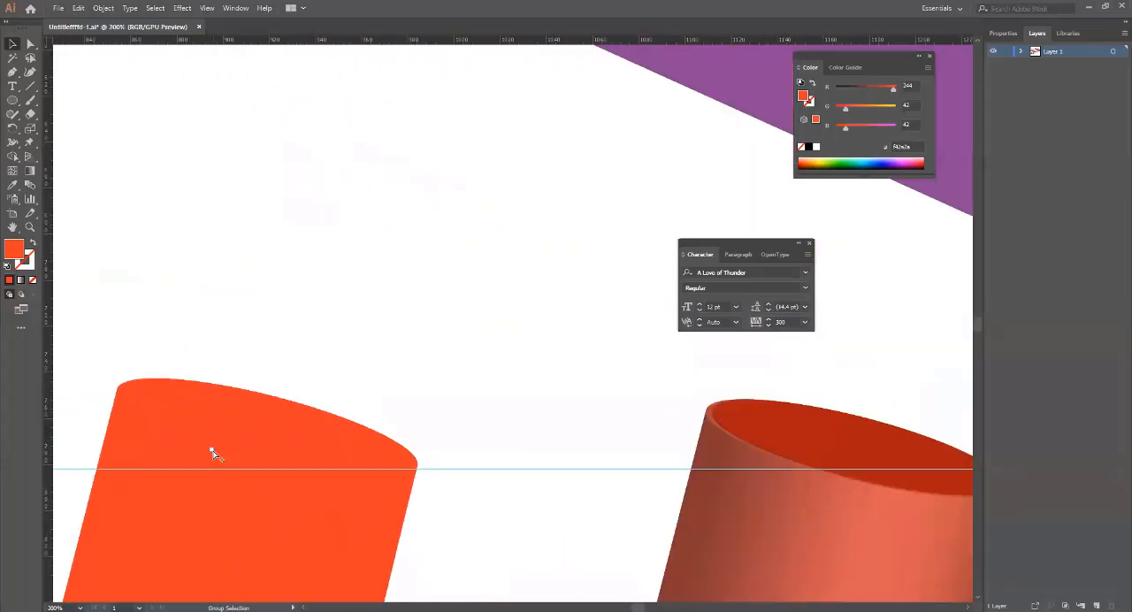
{"action": "scroll", "coordinate": [212, 455], "scroll_direction": "down", "scroll_amount": 2}
{"action": "scroll", "coordinate": [248, 455], "scroll_direction": "down", "scroll_amount": 4}
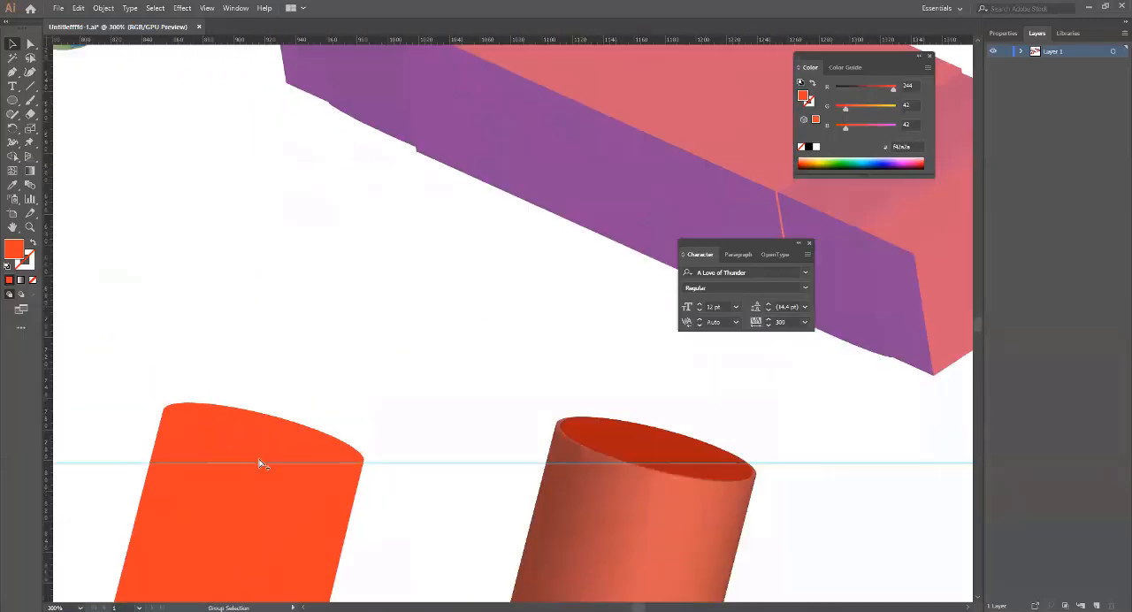
Isolate the shaded cylinder's group, including its nested group, to reach the individual pieces.
{"action": "left_click", "coordinate": [262, 502]}
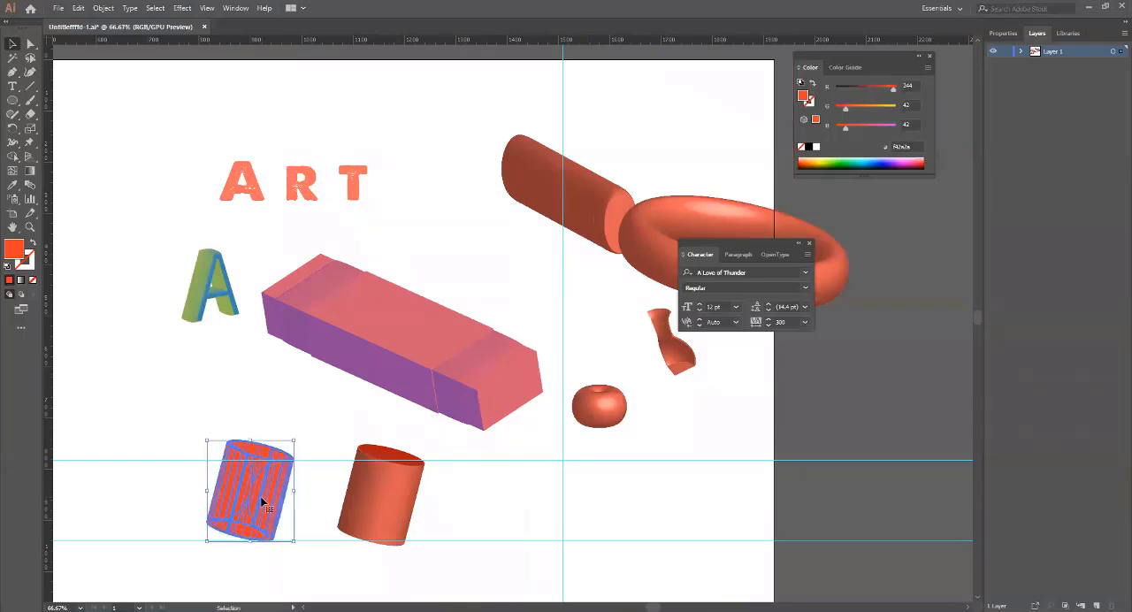
{"action": "left_click", "coordinate": [396, 499]}
{"action": "double_click", "coordinate": [400, 482]}
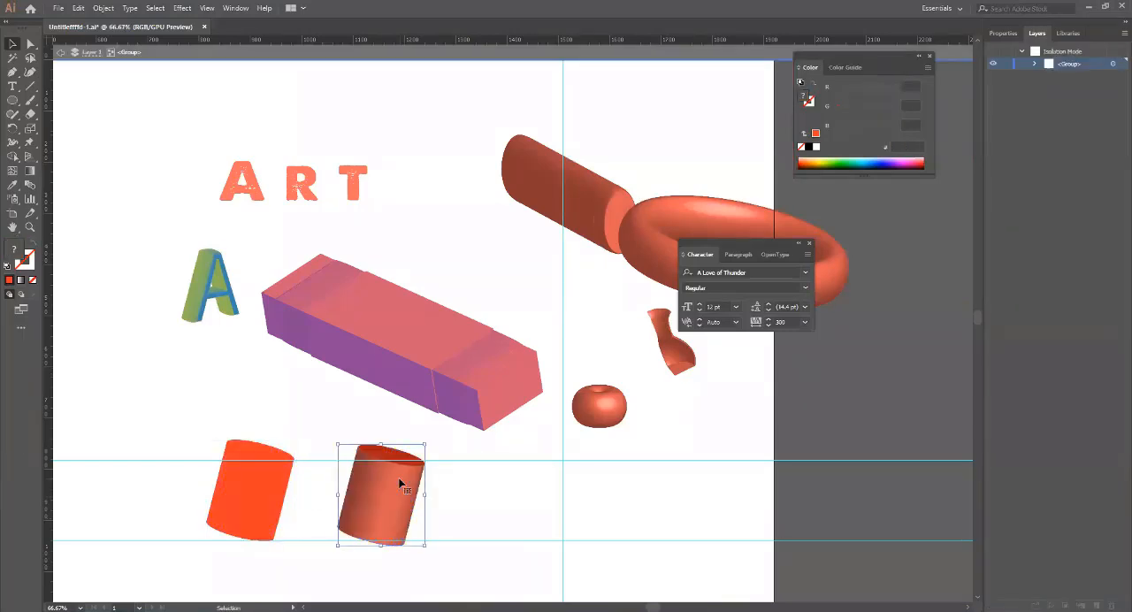
{"action": "left_click", "coordinate": [399, 475]}
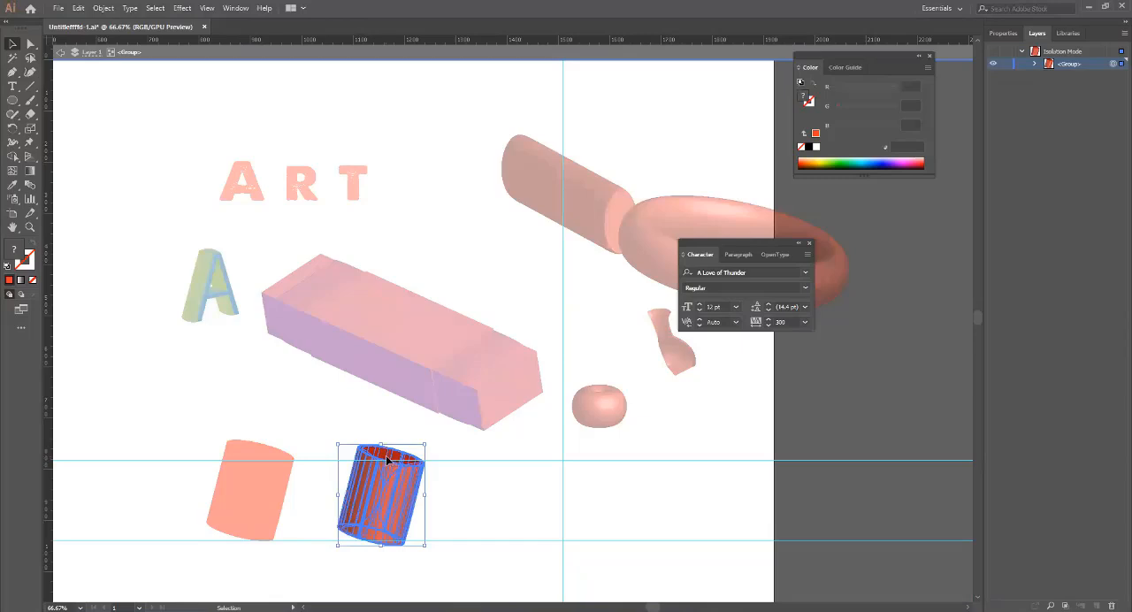
{"action": "left_click", "coordinate": [316, 434]}
{"action": "left_click", "coordinate": [392, 457]}
{"action": "right_click", "coordinate": [390, 455]}
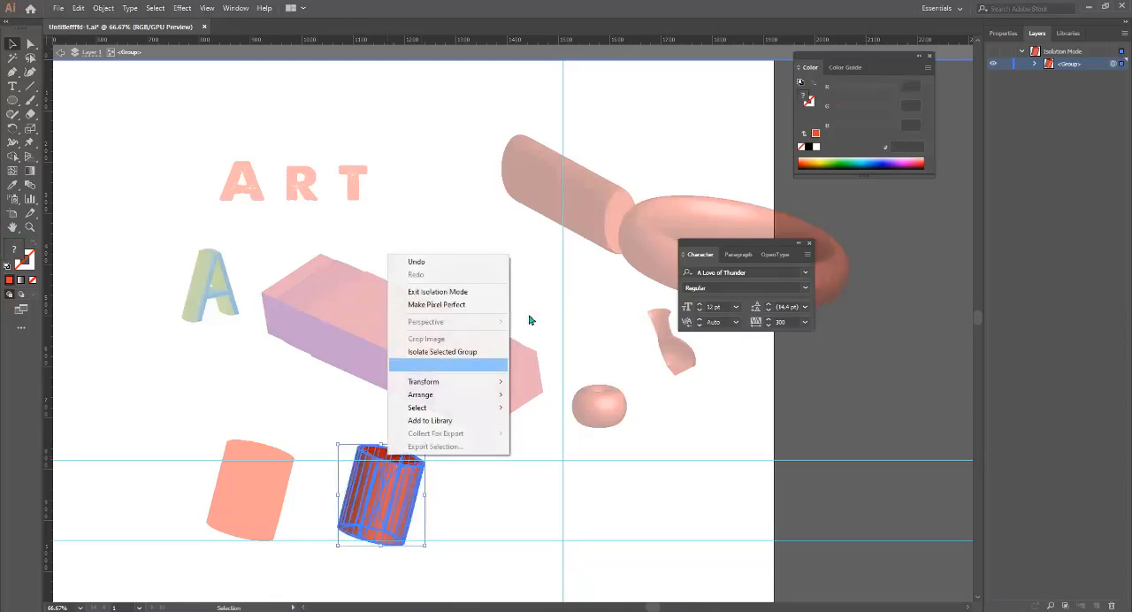
{"action": "left_click", "coordinate": [442, 352]}
Select the inner opening and several side strips of the isolated cylinder one by one, and exit isolation mode.
{"action": "left_click", "coordinate": [384, 454]}
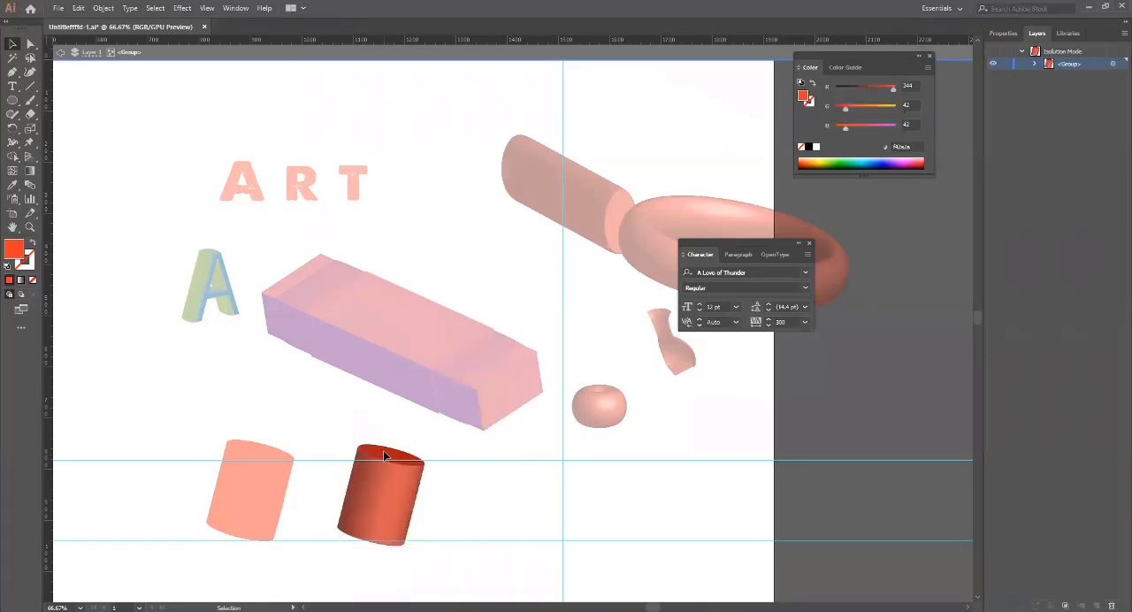
{"action": "scroll", "coordinate": [385, 456], "scroll_direction": "up", "scroll_amount": 10}
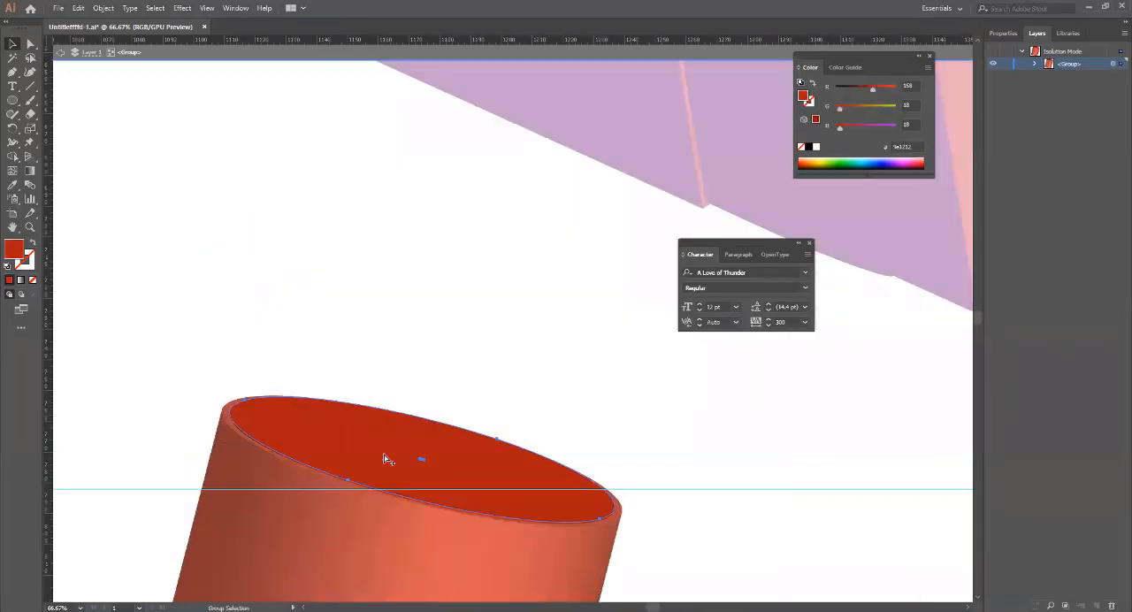
{"action": "scroll", "coordinate": [384, 459], "scroll_direction": "down", "scroll_amount": 4}
{"action": "key", "text": "v"}
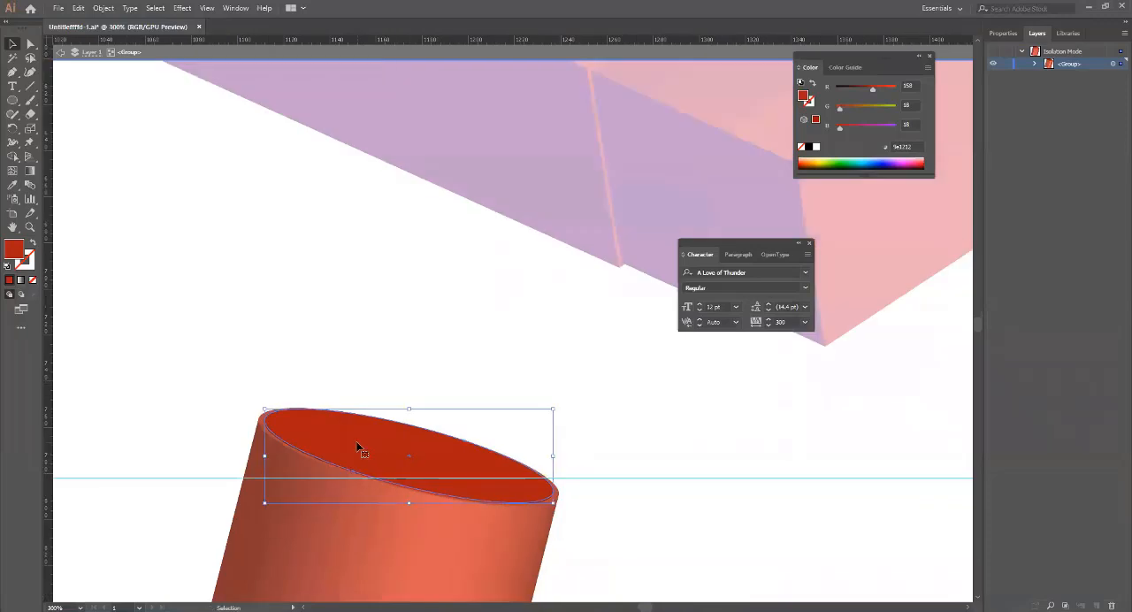
{"action": "left_click", "coordinate": [296, 393]}
{"action": "left_click", "coordinate": [315, 431]}
{"action": "left_click", "coordinate": [275, 509]}
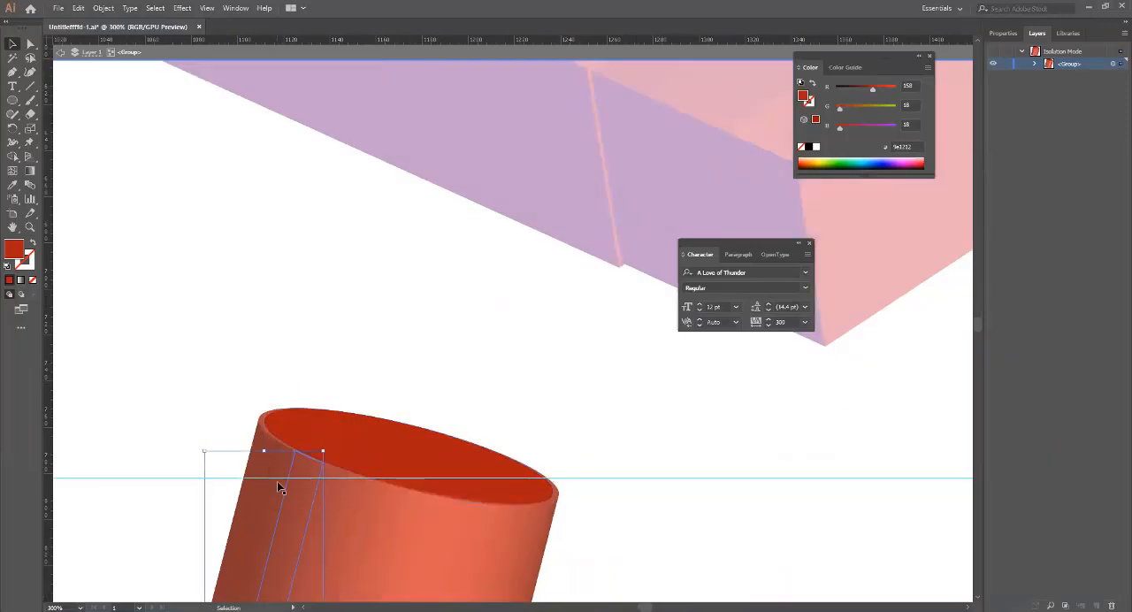
{"action": "left_click", "coordinate": [252, 496]}
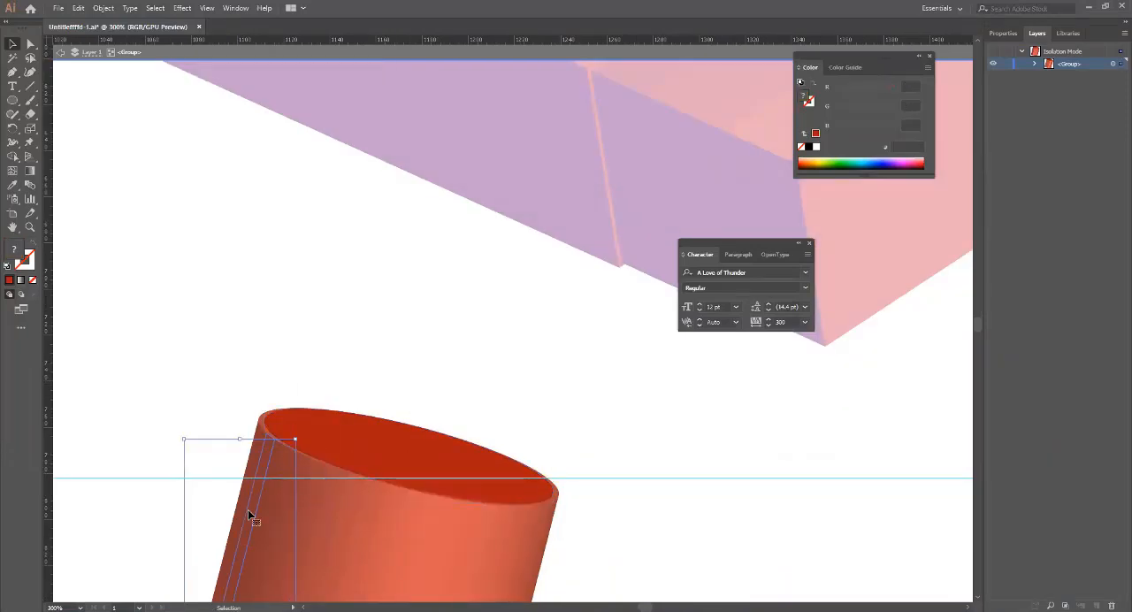
{"action": "left_click", "coordinate": [248, 510]}
{"action": "left_click", "coordinate": [322, 524]}
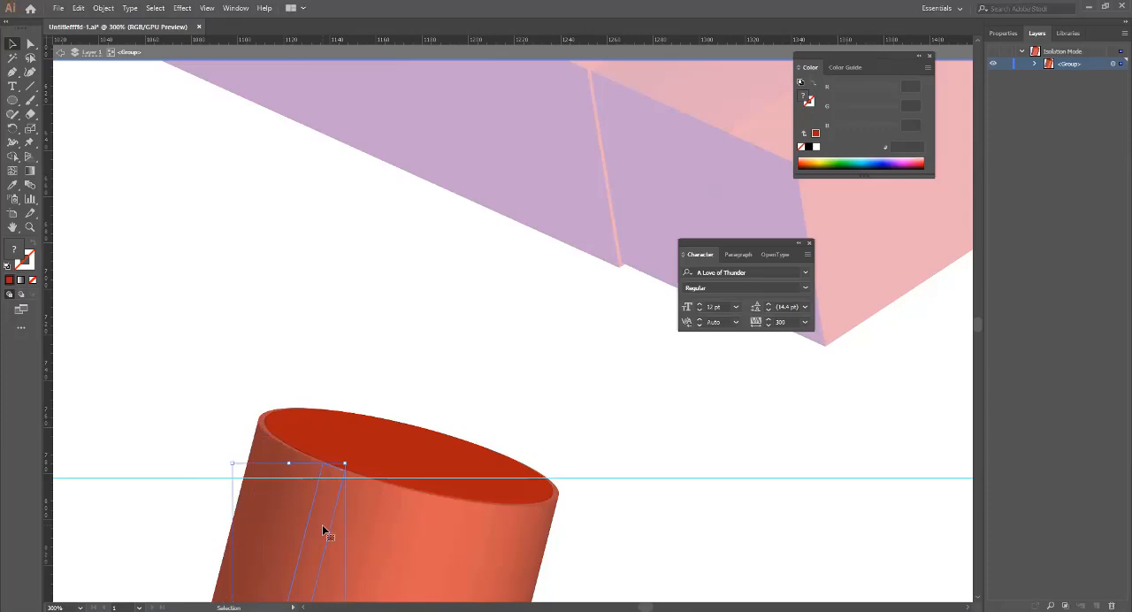
{"action": "left_click", "coordinate": [60, 52]}
Select the whole shaded cylinder, then isolate the flat red copy to inspect its group and exit isolation mode.
{"action": "left_click", "coordinate": [396, 514]}
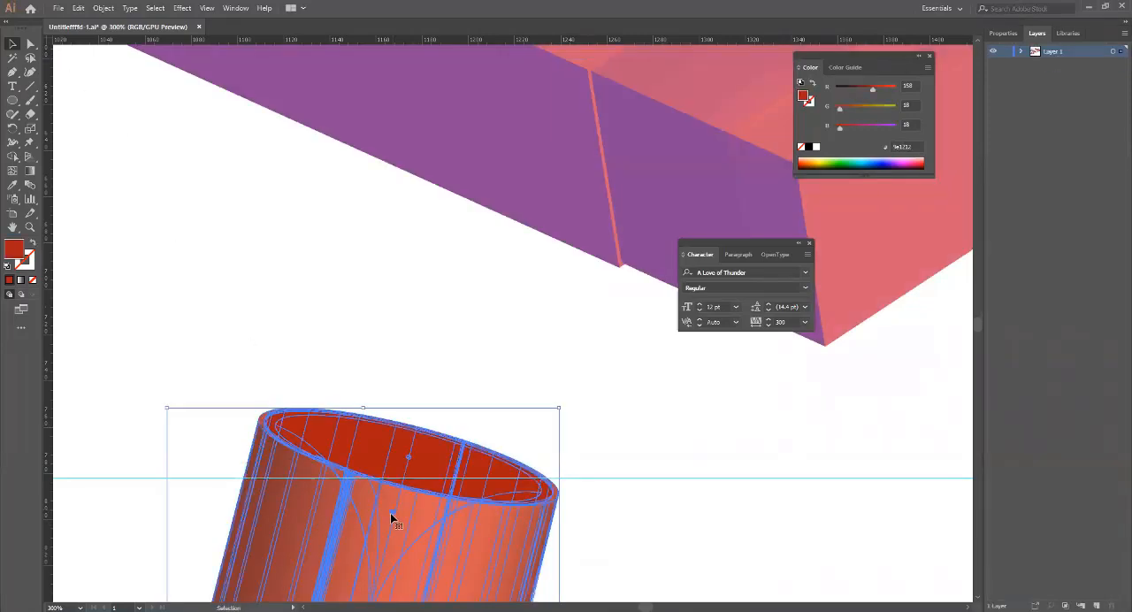
{"action": "scroll", "coordinate": [403, 526], "scroll_direction": "down", "scroll_amount": 2}
{"action": "scroll", "coordinate": [403, 528], "scroll_direction": "down", "scroll_amount": 3}
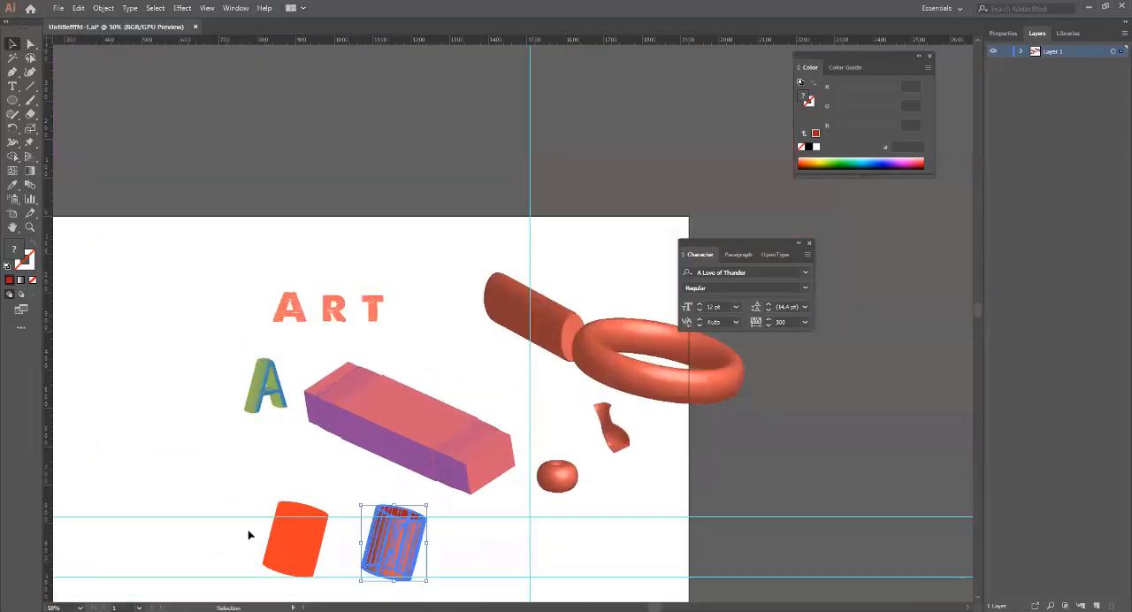
{"action": "double_click", "coordinate": [298, 542]}
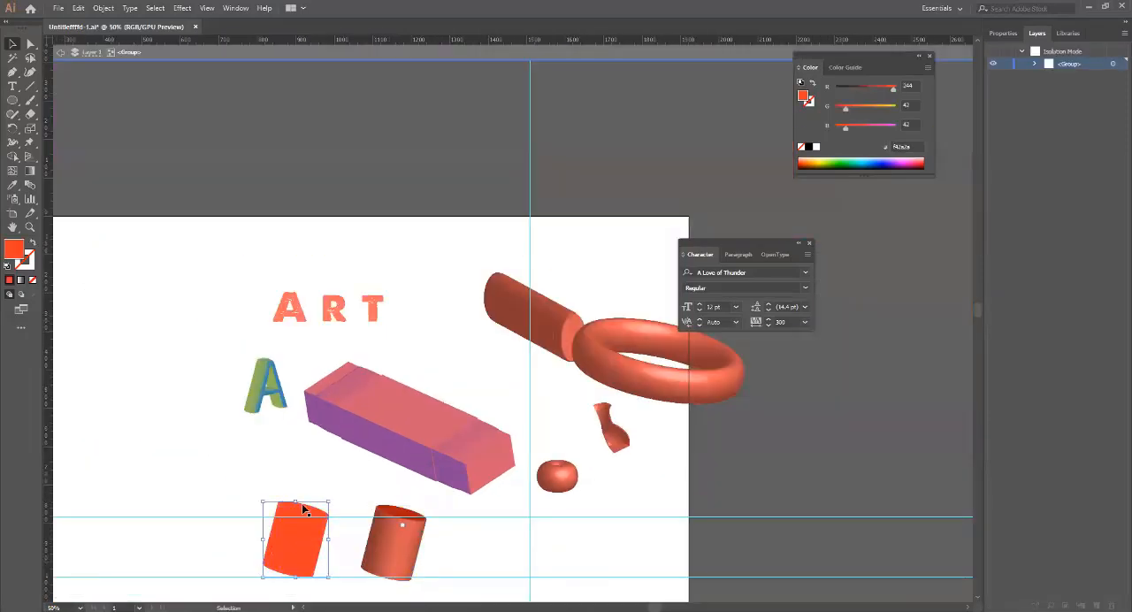
{"action": "double_click", "coordinate": [303, 510]}
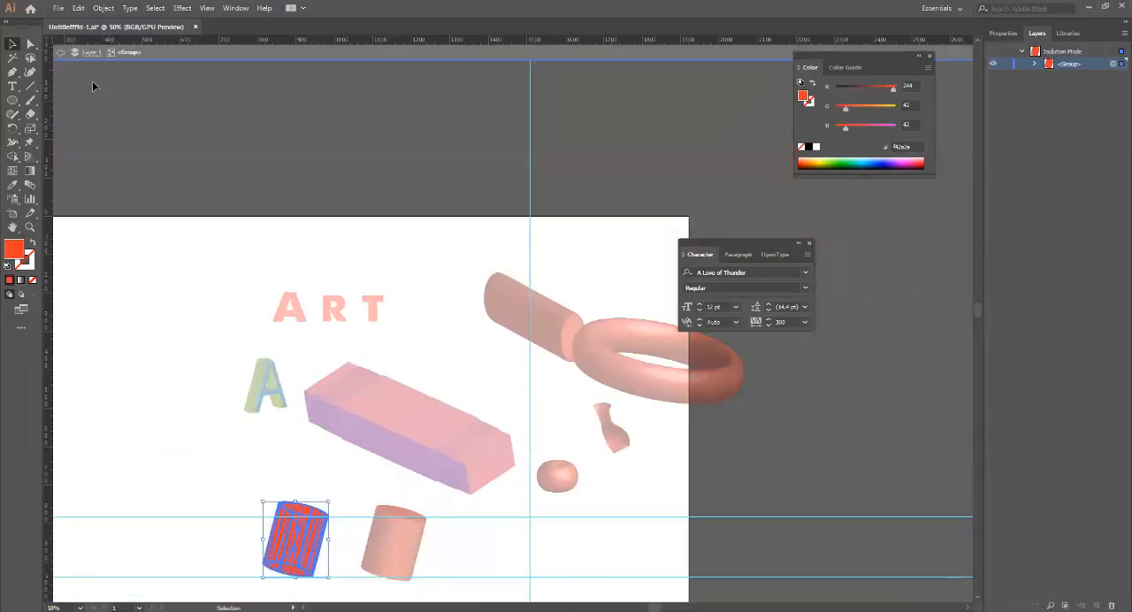
{"action": "left_click", "coordinate": [64, 56]}
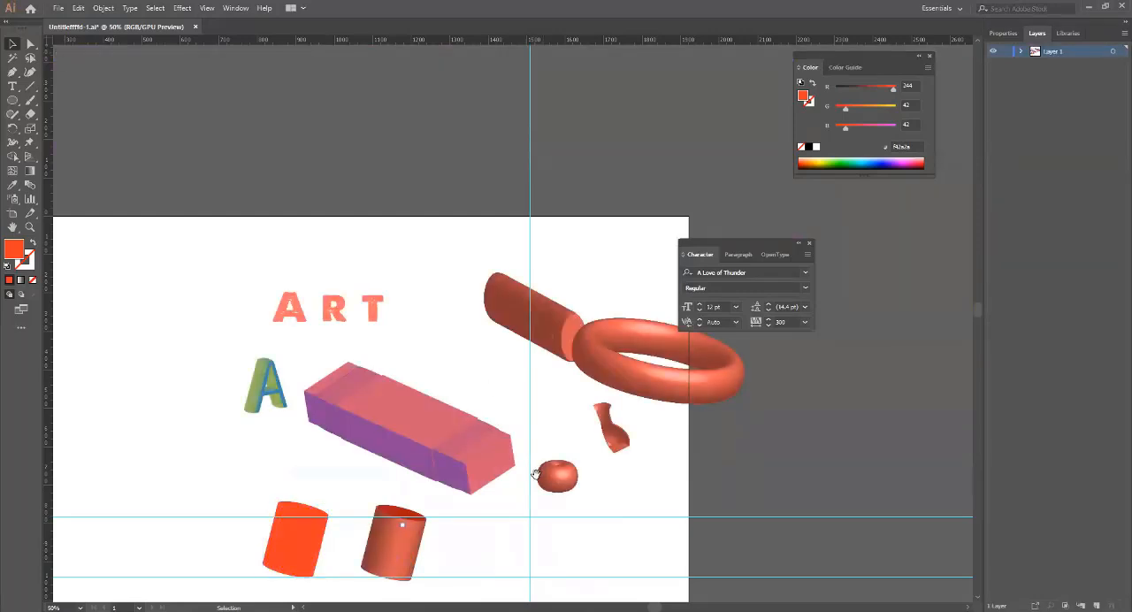
Draw a red circle in the empty area of the artboard left of the ART text.
{"action": "left_click_drag", "start_coordinate": [478, 425], "coordinate": [710, 364]}
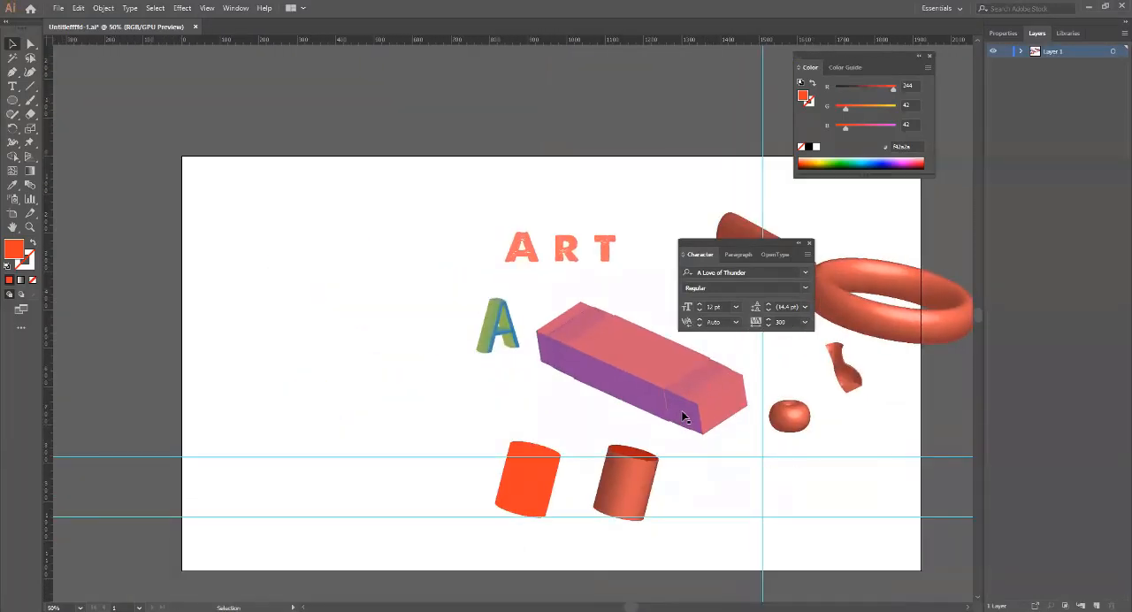
{"action": "left_click", "coordinate": [12, 100]}
{"action": "left_click_drag", "start_coordinate": [260, 240], "coordinate": [378, 352]}
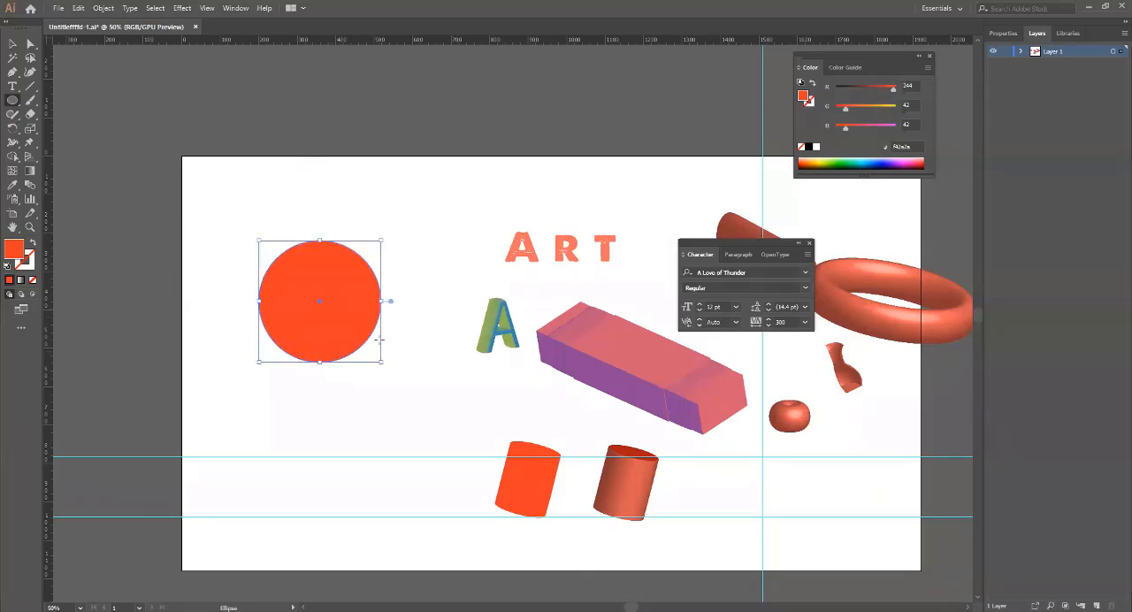
Delete the circle's left anchor point to leave a right-facing half circle.
{"action": "left_click", "coordinate": [13, 43]}
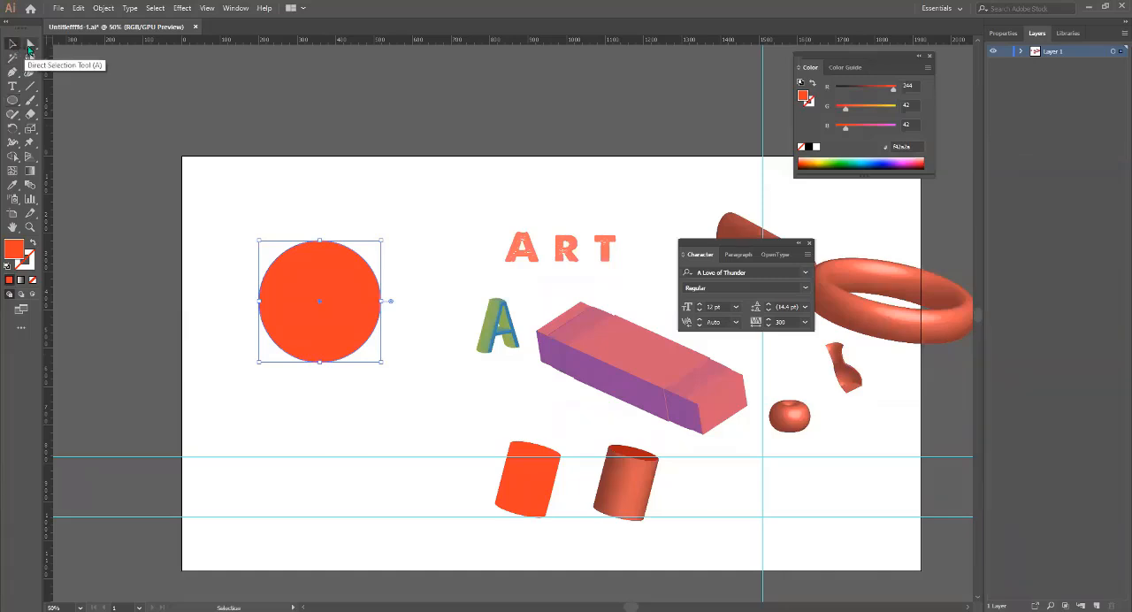
{"action": "left_click", "coordinate": [30, 44]}
{"action": "left_click", "coordinate": [258, 302]}
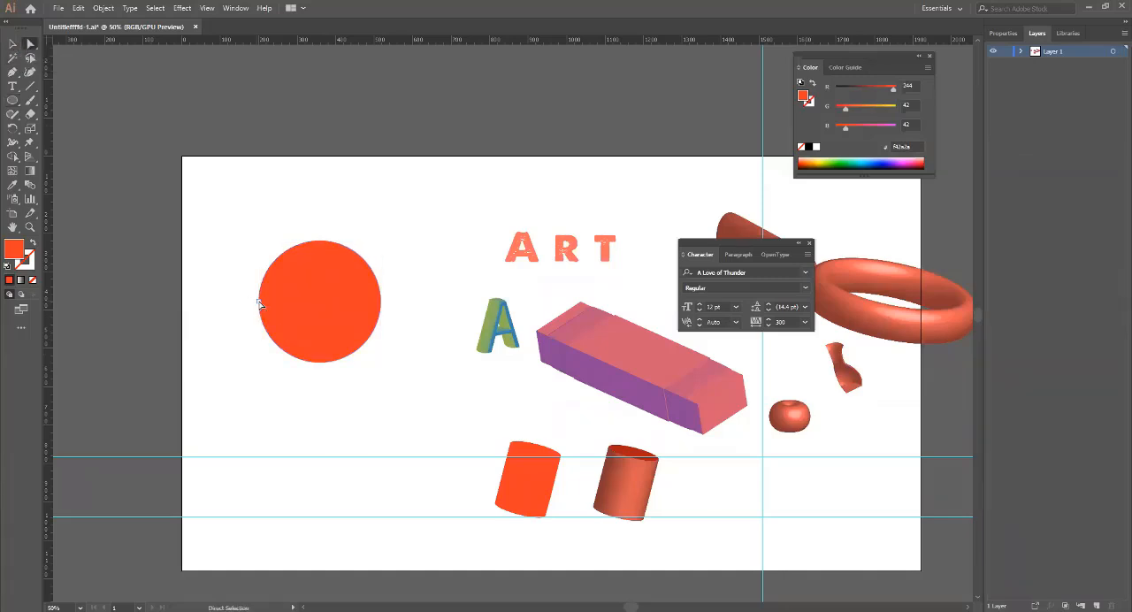
{"action": "key", "text": "Delete"}
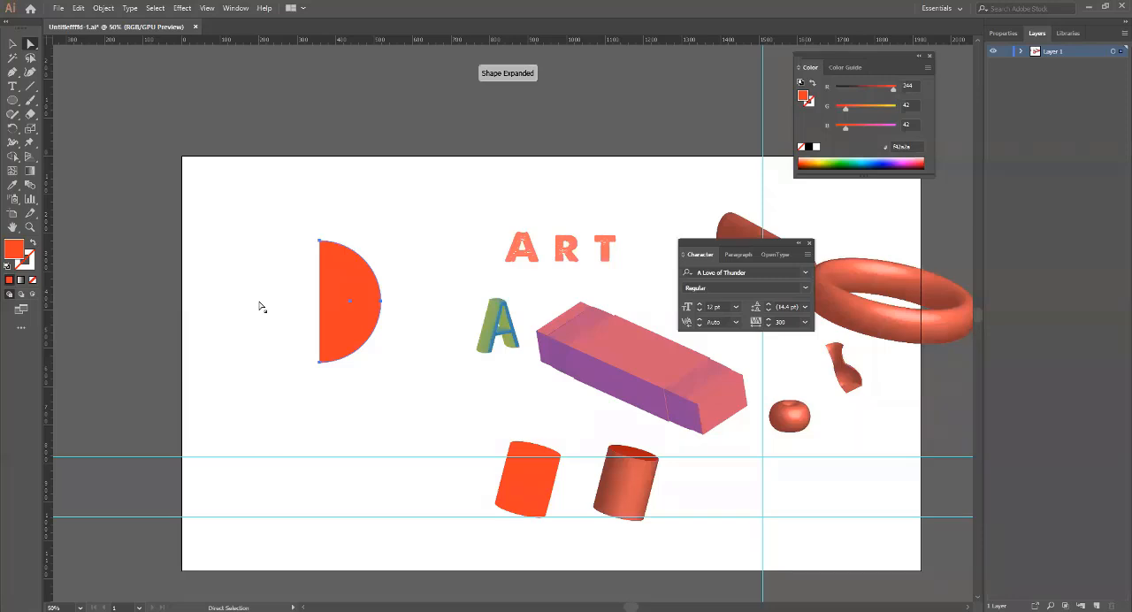
Move the red half circle up toward the artboard's upper-left corner.
{"action": "key", "text": "space"}
{"action": "left_click_drag", "start_coordinate": [329, 369], "coordinate": [282, 408]}
{"action": "left_click", "coordinate": [12, 45]}
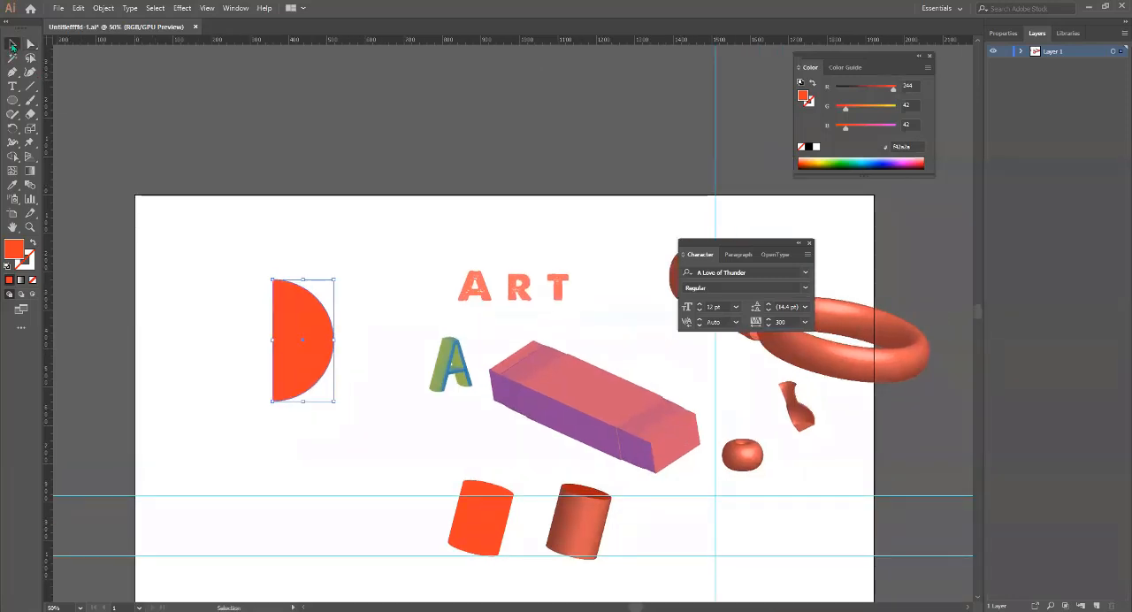
{"action": "left_click", "coordinate": [378, 371]}
{"action": "key", "text": "space"}
{"action": "left_click_drag", "start_coordinate": [347, 358], "coordinate": [321, 341]}
{"action": "left_click", "coordinate": [291, 308]}
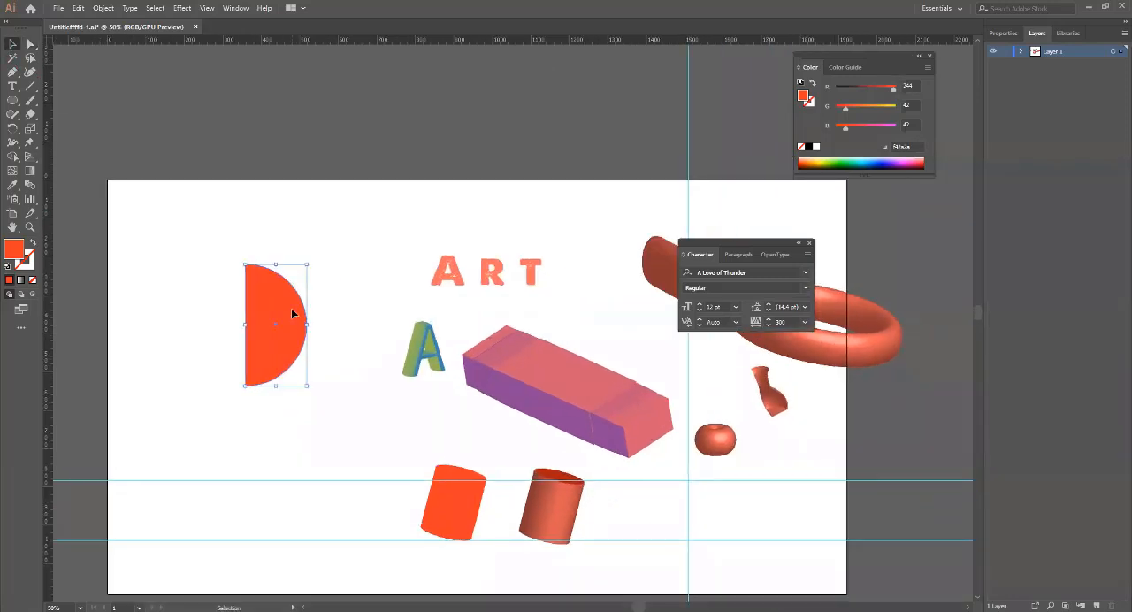
{"action": "left_click_drag", "start_coordinate": [265, 306], "coordinate": [217, 265]}
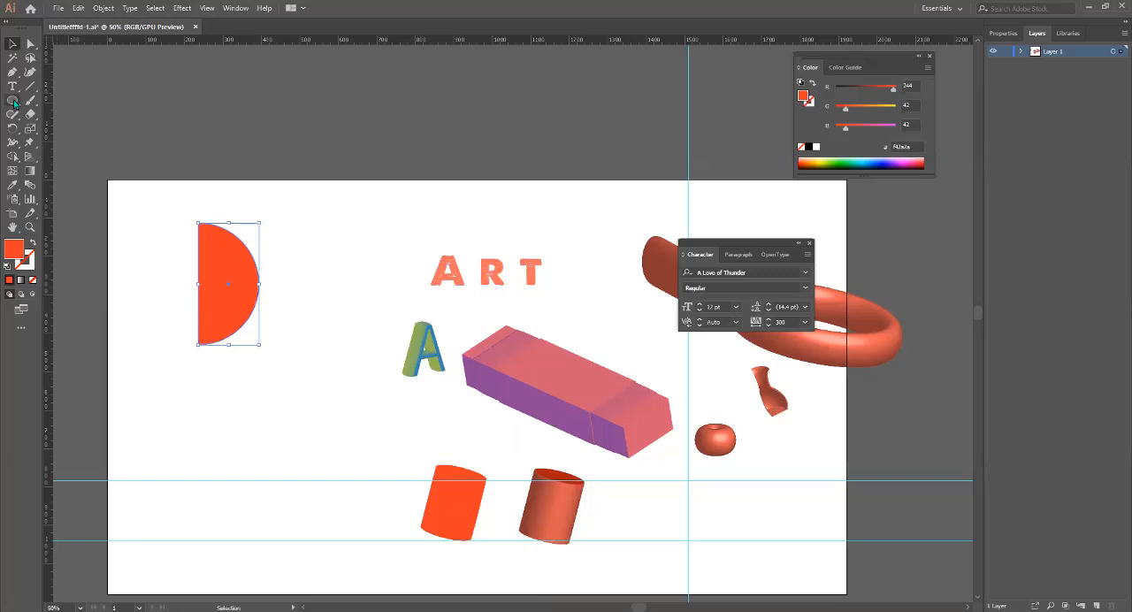
Draw a thin horizontal rectangle just above the half circle and fill it with the blue colour 24cece.
{"action": "left_click_drag", "start_coordinate": [13, 100], "coordinate": [60, 105]}
{"action": "left_click", "coordinate": [60, 105]}
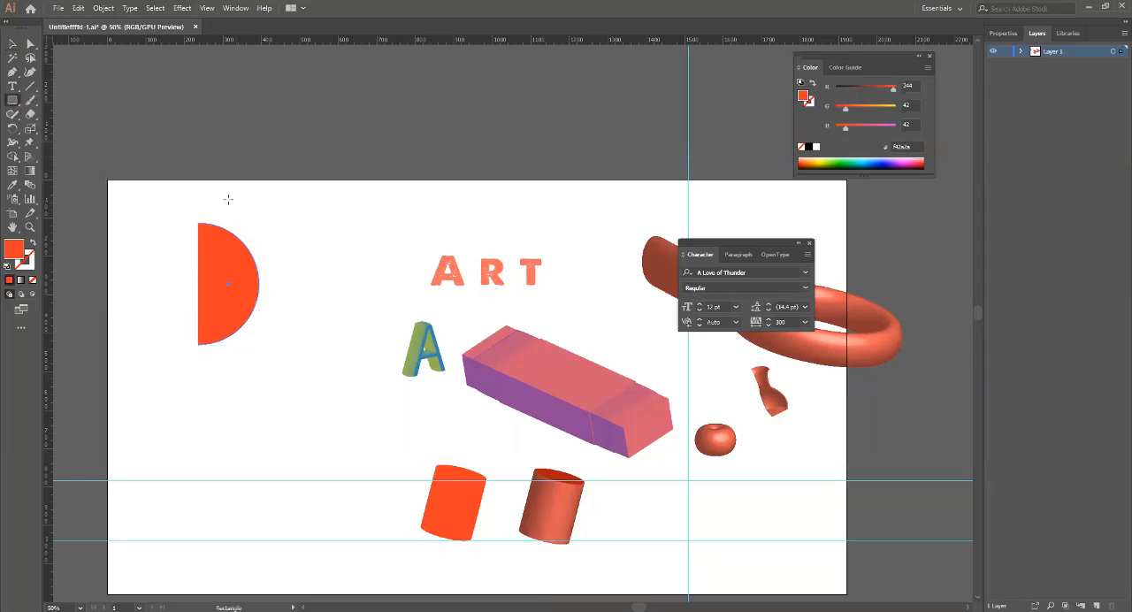
{"action": "left_click_drag", "start_coordinate": [220, 201], "coordinate": [302, 215]}
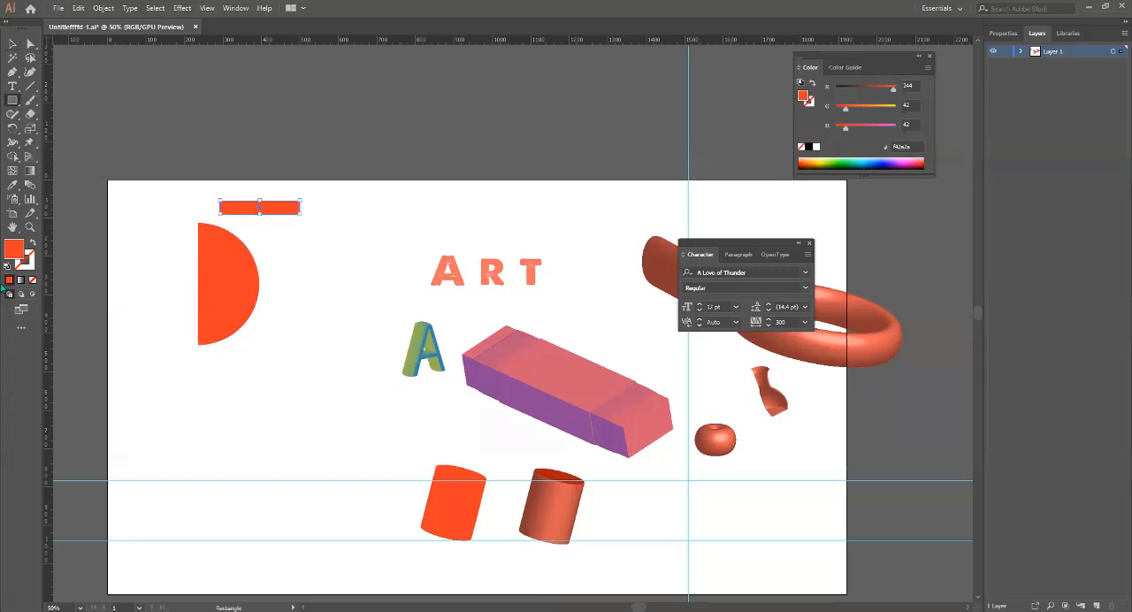
{"action": "double_click", "coordinate": [16, 255]}
{"action": "left_click_drag", "start_coordinate": [523, 288], "coordinate": [572, 263]}
{"action": "left_click", "coordinate": [639, 276]}
{"action": "left_click", "coordinate": [594, 229]}
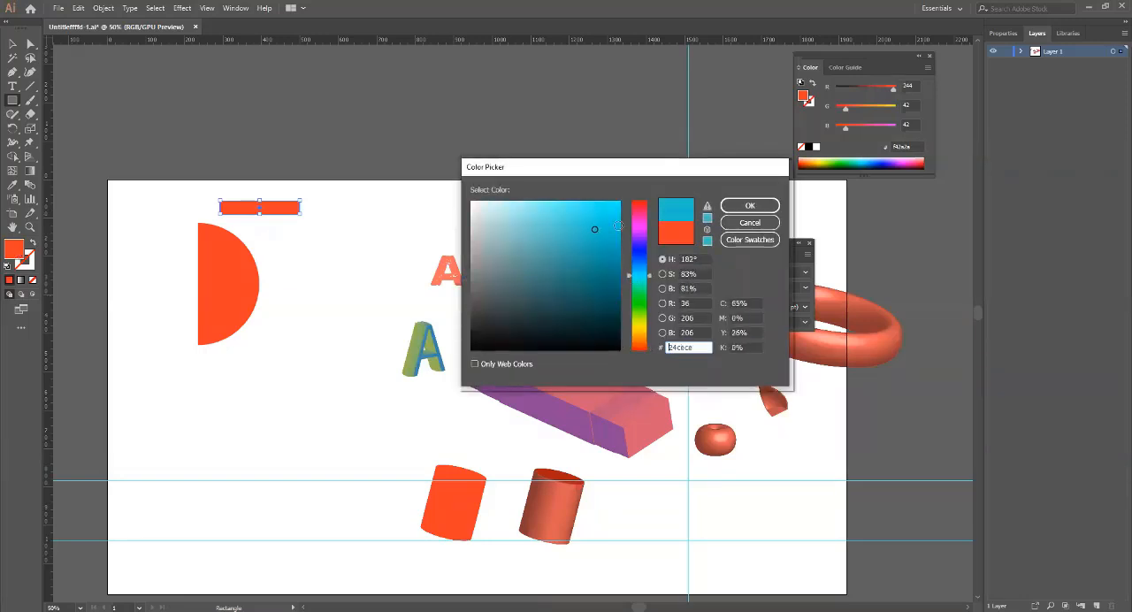
{"action": "left_click", "coordinate": [728, 208]}
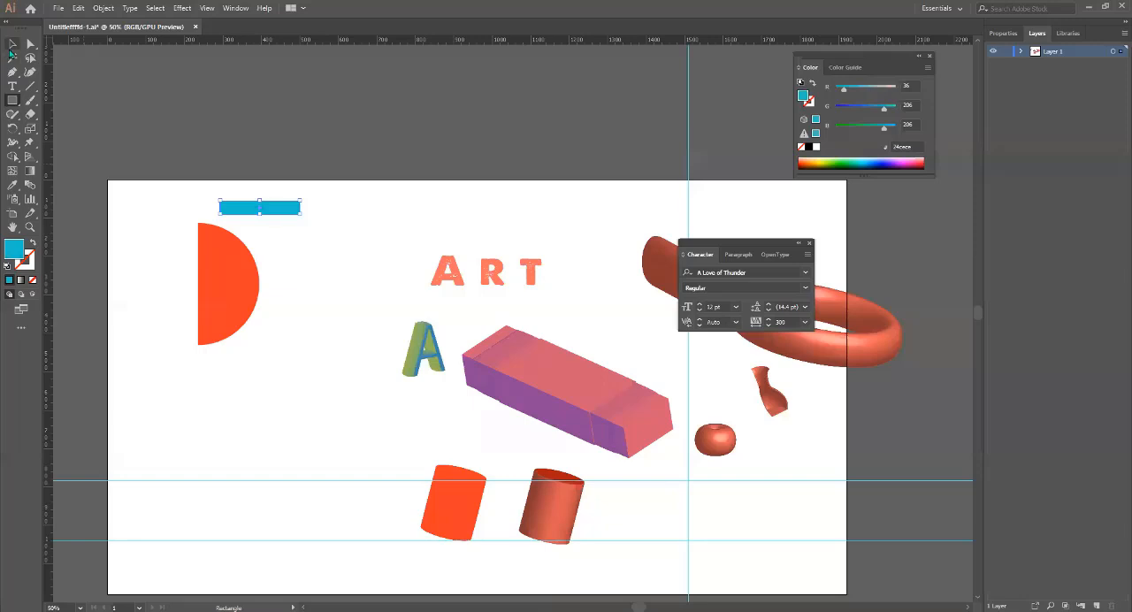
Move the blue bar across the half circle's top end, extend it past the flat side, and reduce its height.
{"action": "left_click", "coordinate": [12, 45]}
{"action": "left_click_drag", "start_coordinate": [276, 209], "coordinate": [479, 283]}
{"action": "scroll", "coordinate": [246, 286], "scroll_direction": "up", "scroll_amount": 3}
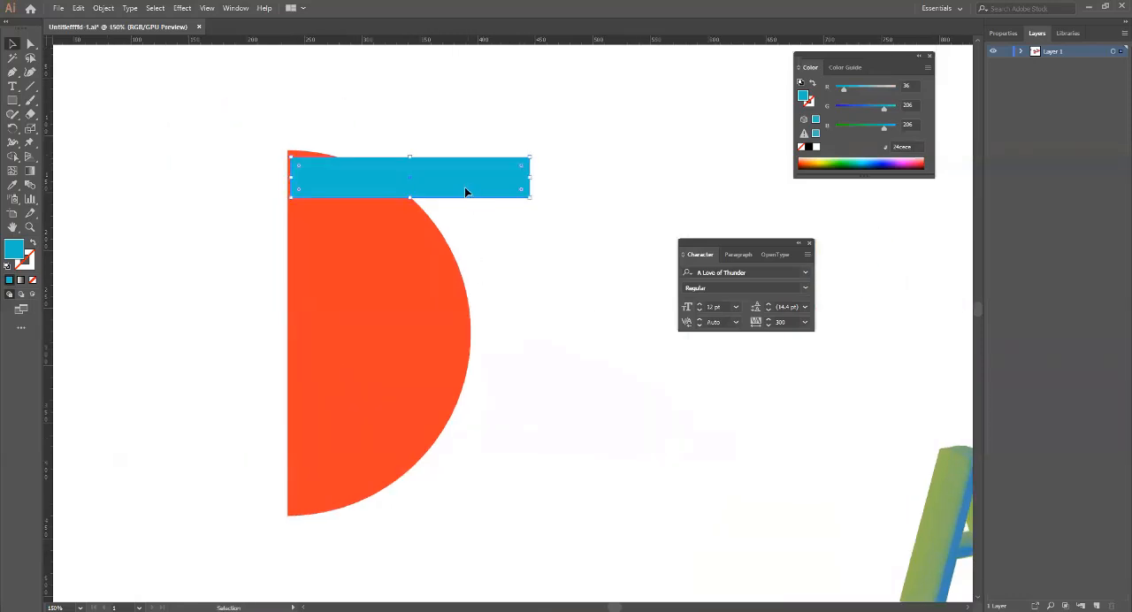
{"action": "left_click_drag", "start_coordinate": [464, 187], "coordinate": [383, 176]}
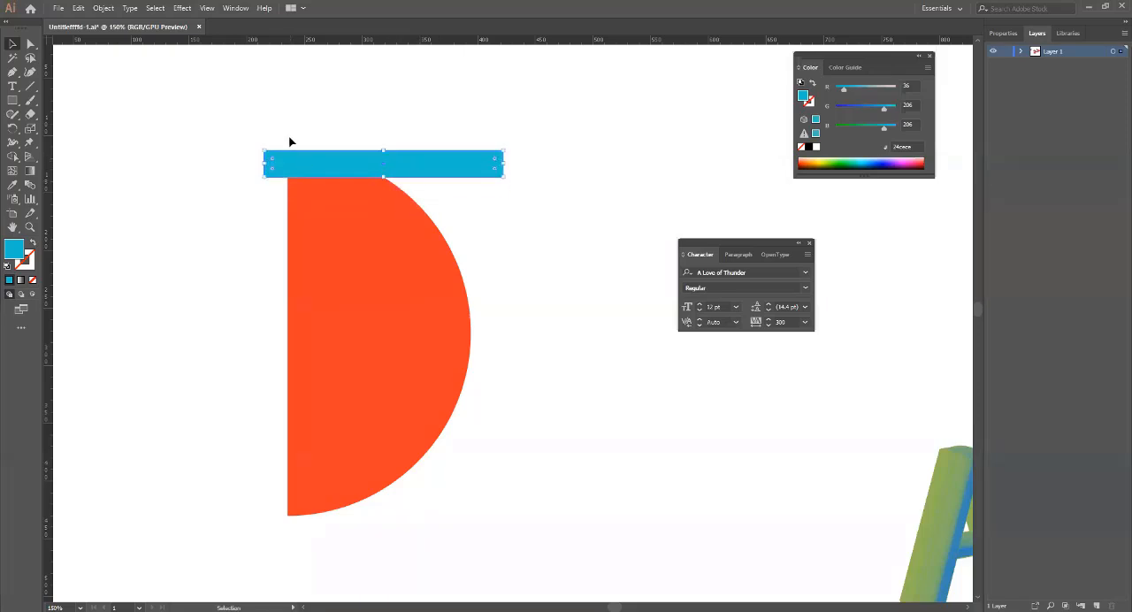
Line up the bar's upper edge with the half circle's top end in outline view, nudge it slightly left, and return to preview.
{"action": "key", "text": "a"}
{"action": "key", "text": "ctrl+t"}
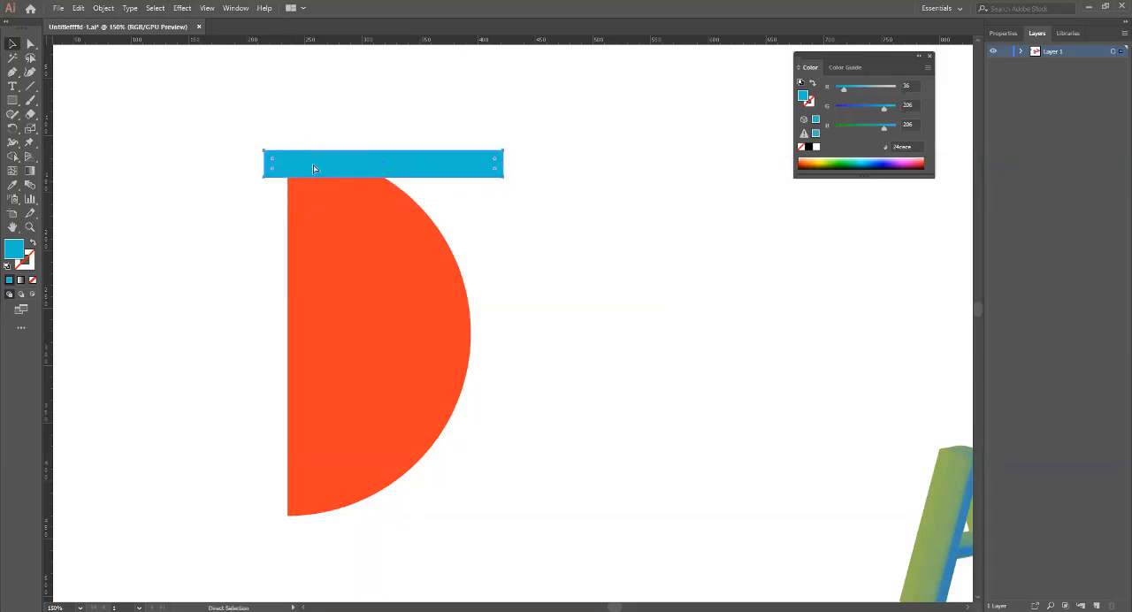
{"action": "key", "text": "ctrl+y"}
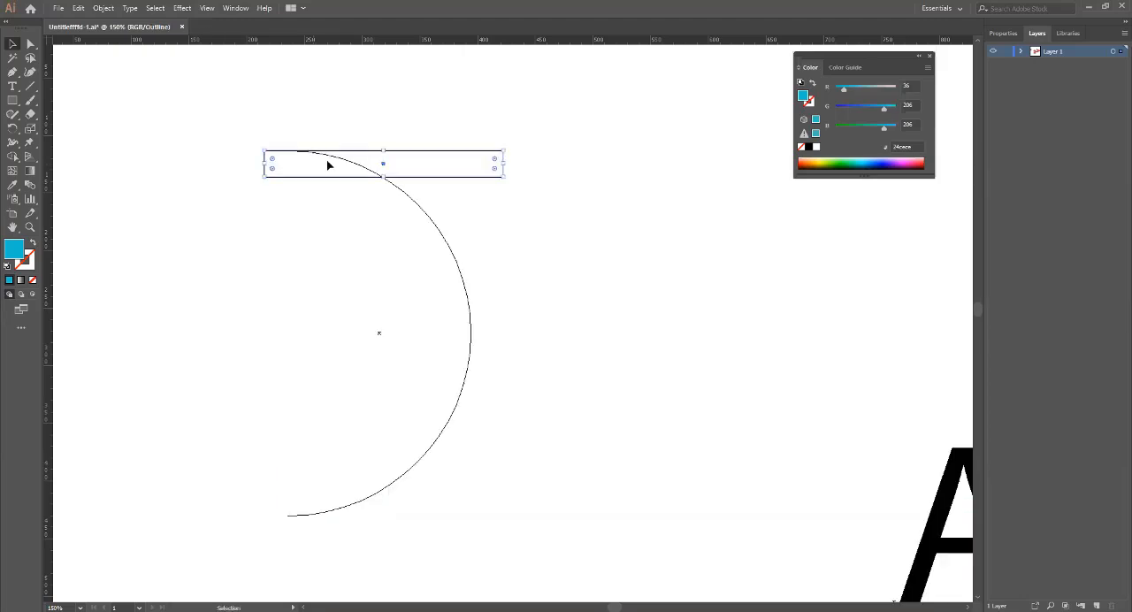
{"action": "scroll", "coordinate": [296, 207], "scroll_direction": "up", "scroll_amount": 5}
{"action": "scroll", "coordinate": [296, 207], "scroll_direction": "down", "scroll_amount": 3}
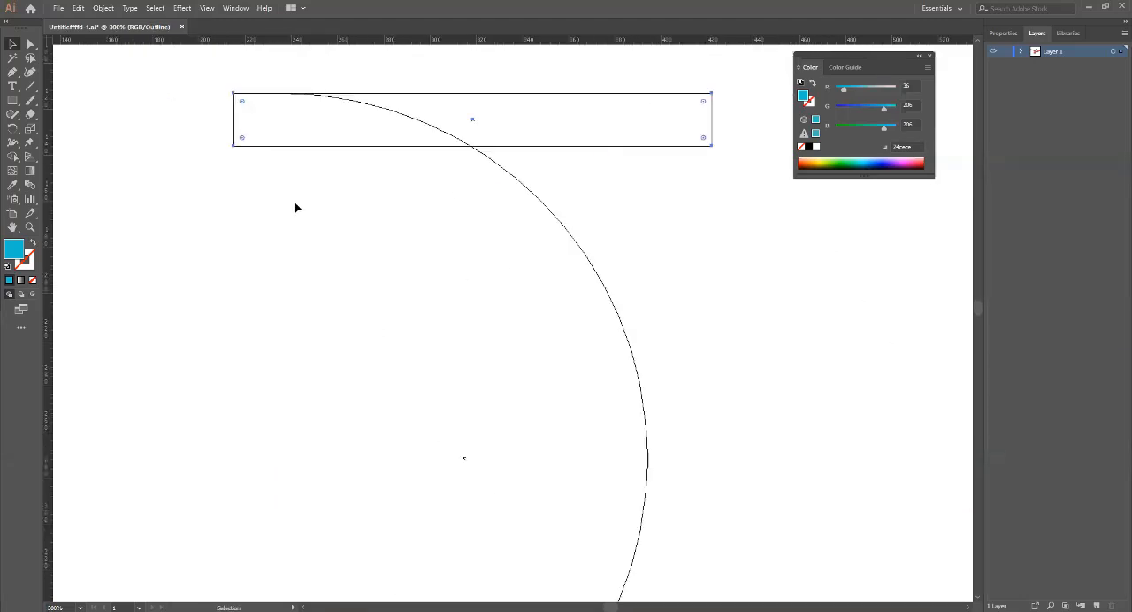
{"action": "left_click_drag", "start_coordinate": [317, 185], "coordinate": [318, 364]}
{"action": "left_click", "coordinate": [481, 277]}
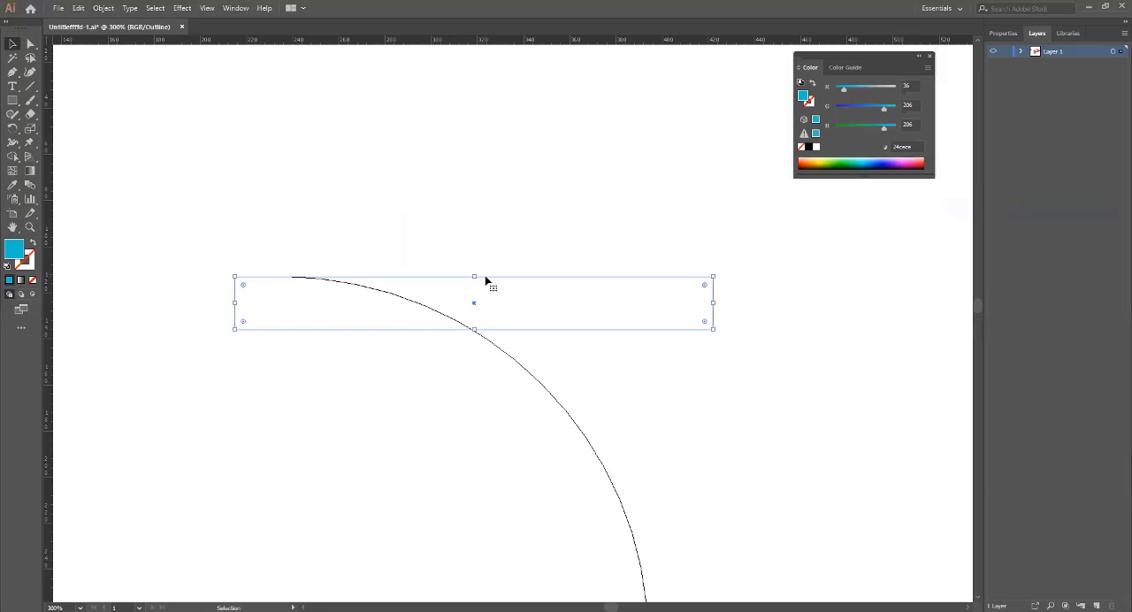
{"action": "left_click", "coordinate": [473, 257]}
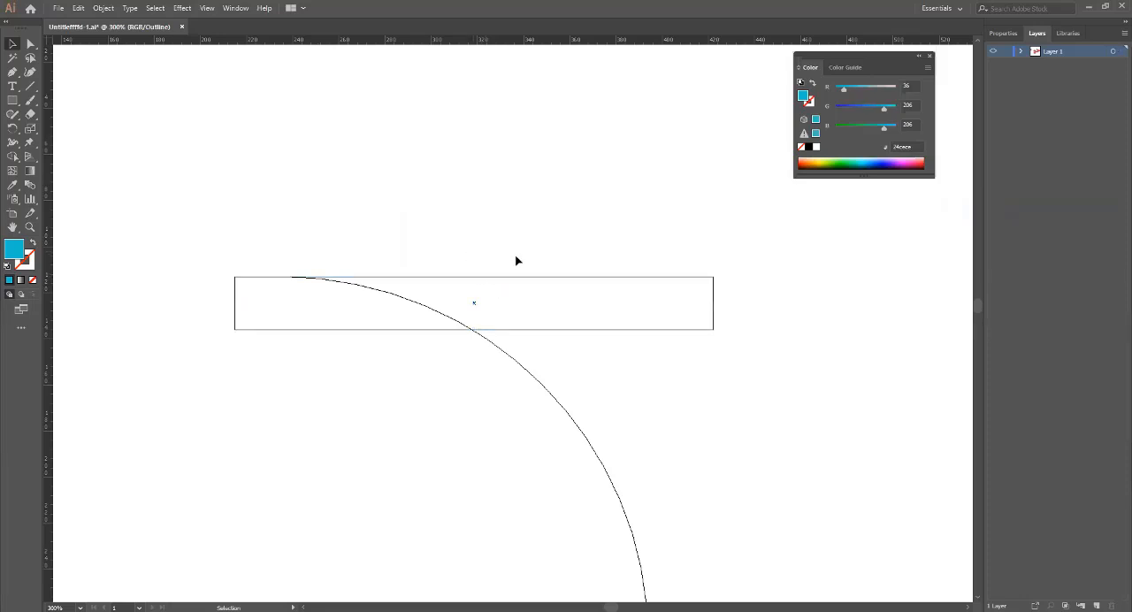
{"action": "left_click_drag", "start_coordinate": [618, 263], "coordinate": [713, 369]}
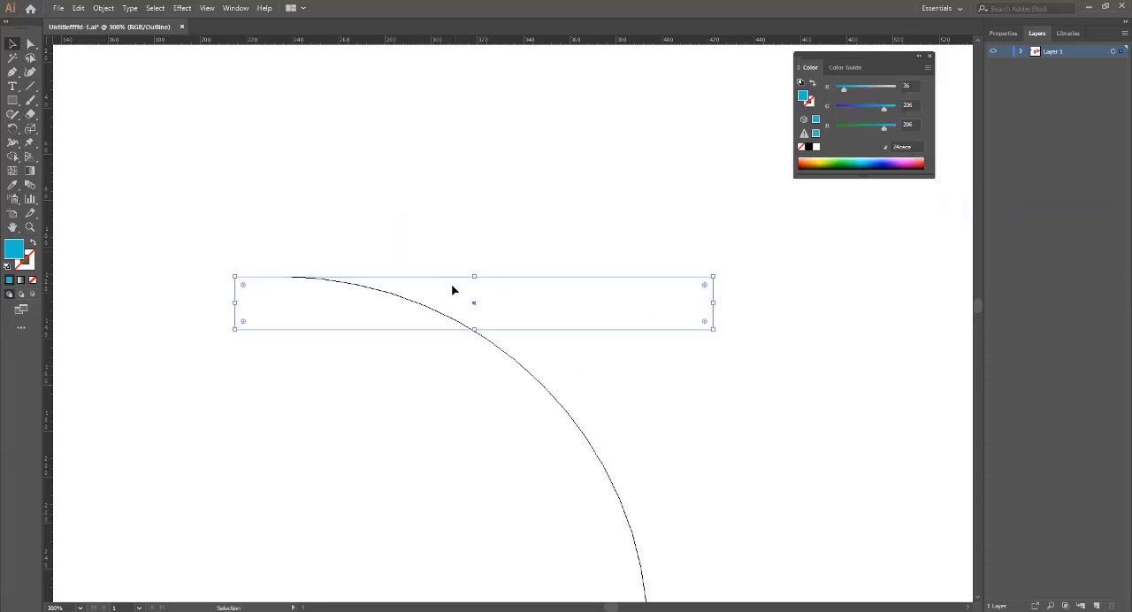
{"action": "left_click_drag", "start_coordinate": [447, 277], "coordinate": [444, 278]}
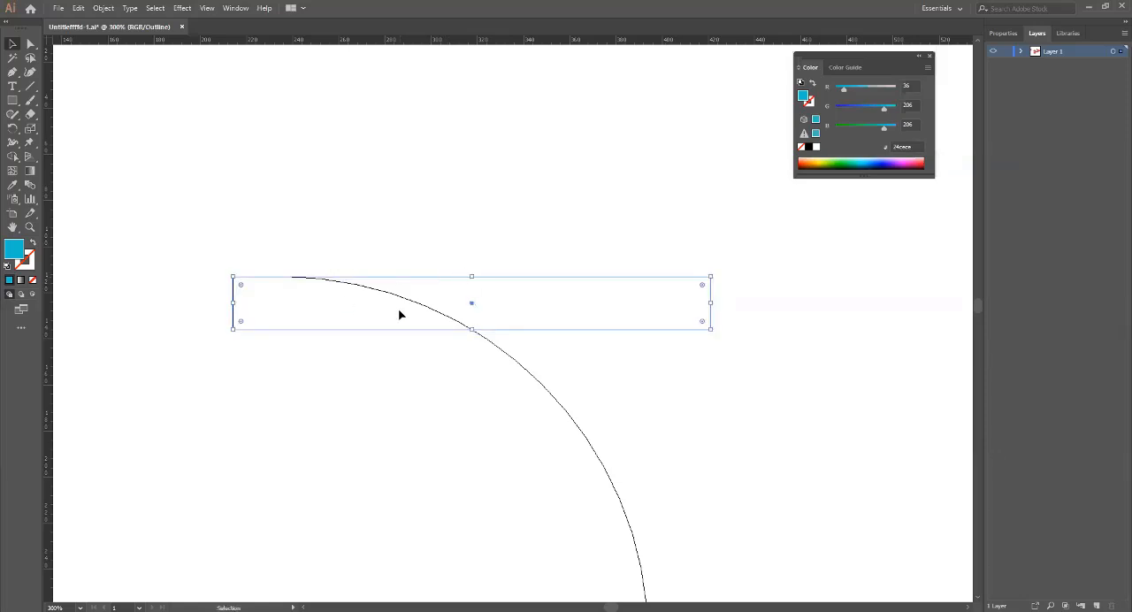
{"action": "scroll", "coordinate": [399, 315], "scroll_direction": "down", "scroll_amount": 3}
{"action": "scroll", "coordinate": [399, 317], "scroll_direction": "down", "scroll_amount": 1}
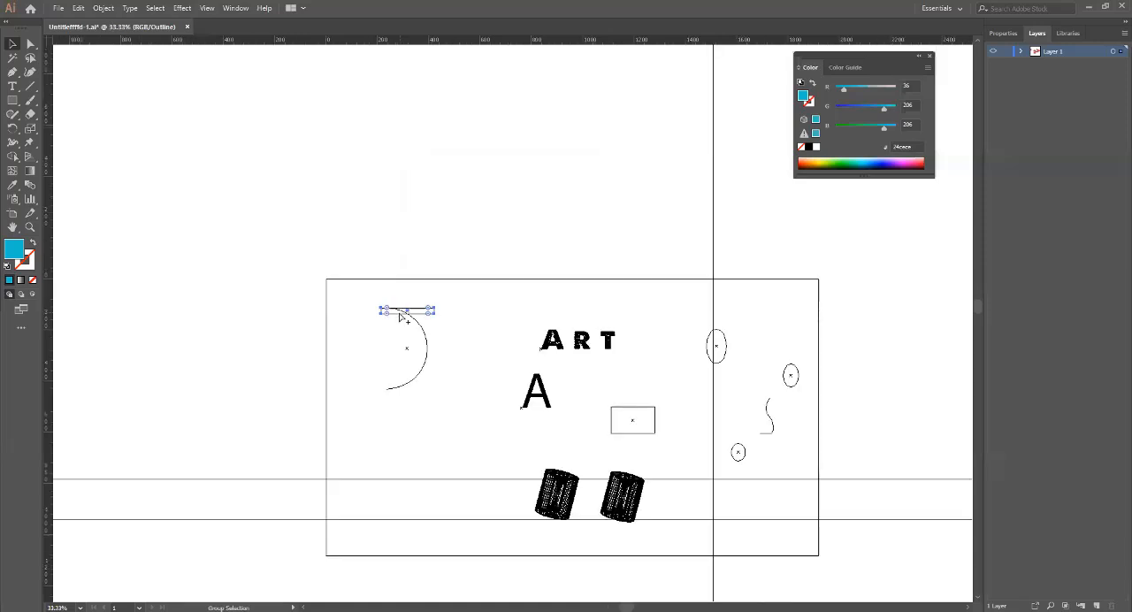
{"action": "key", "text": "ctrl+y"}
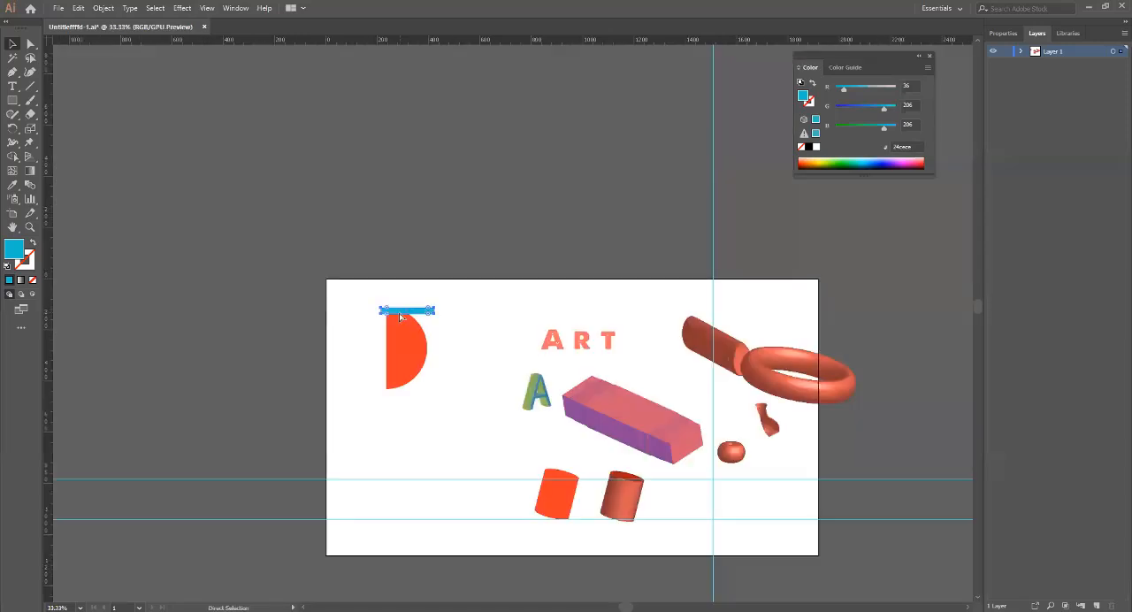
Copy the blue bar down to the half circle's bottom end and align its lower edge with the shape's lowest point.
{"action": "scroll", "coordinate": [394, 317], "scroll_direction": "up", "scroll_amount": 1}
{"action": "scroll", "coordinate": [390, 317], "scroll_direction": "down", "scroll_amount": 1}
{"action": "left_click_drag", "start_coordinate": [520, 371], "coordinate": [501, 320]}
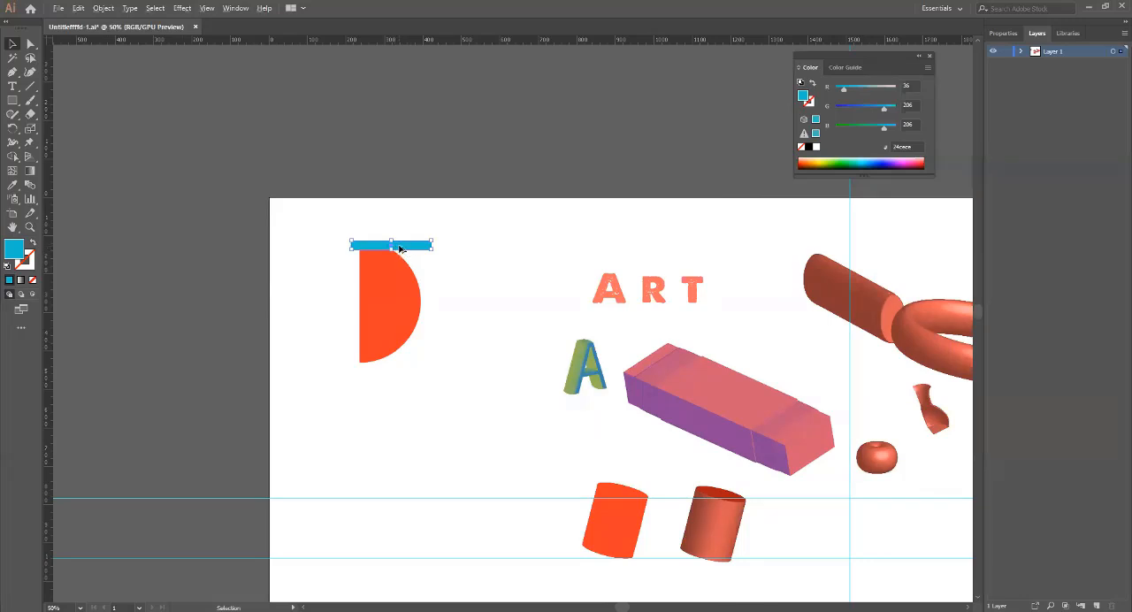
{"action": "left_click_drag", "start_coordinate": [399, 248], "coordinate": [399, 363]}
{"action": "scroll", "coordinate": [362, 369], "scroll_direction": "up", "scroll_amount": 8}
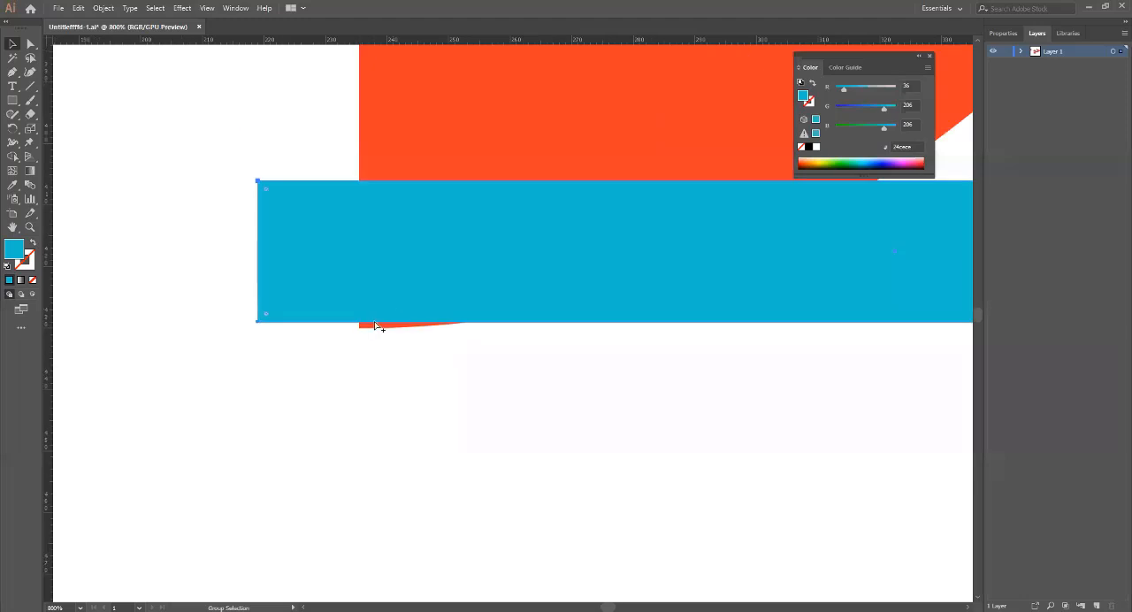
{"action": "scroll", "coordinate": [376, 326], "scroll_direction": "up", "scroll_amount": 8}
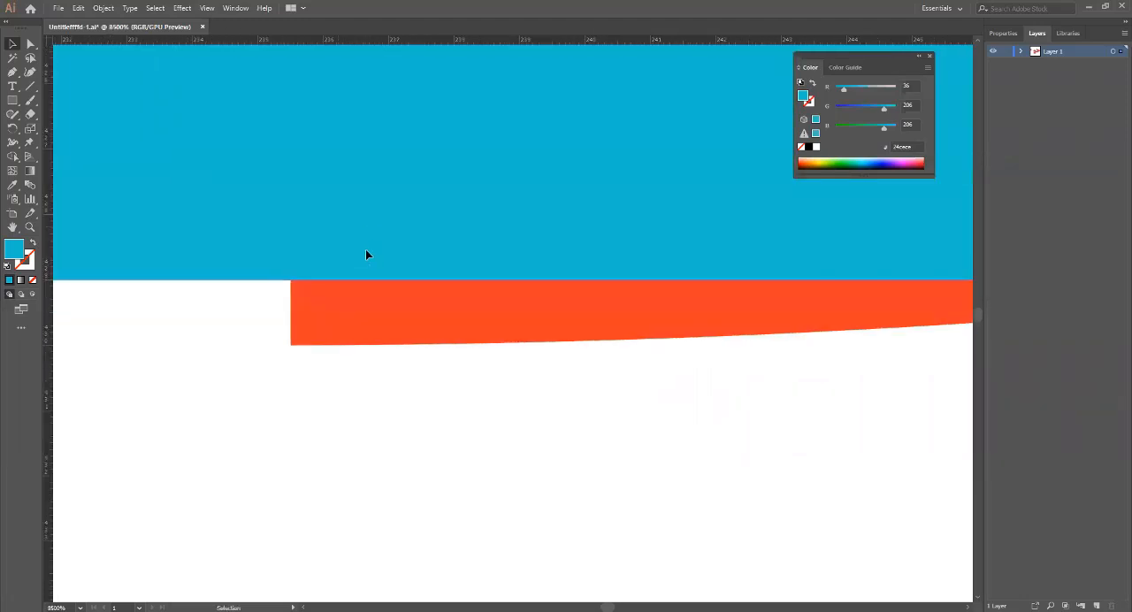
{"action": "key", "text": "ctrl+shift+bracketright"}
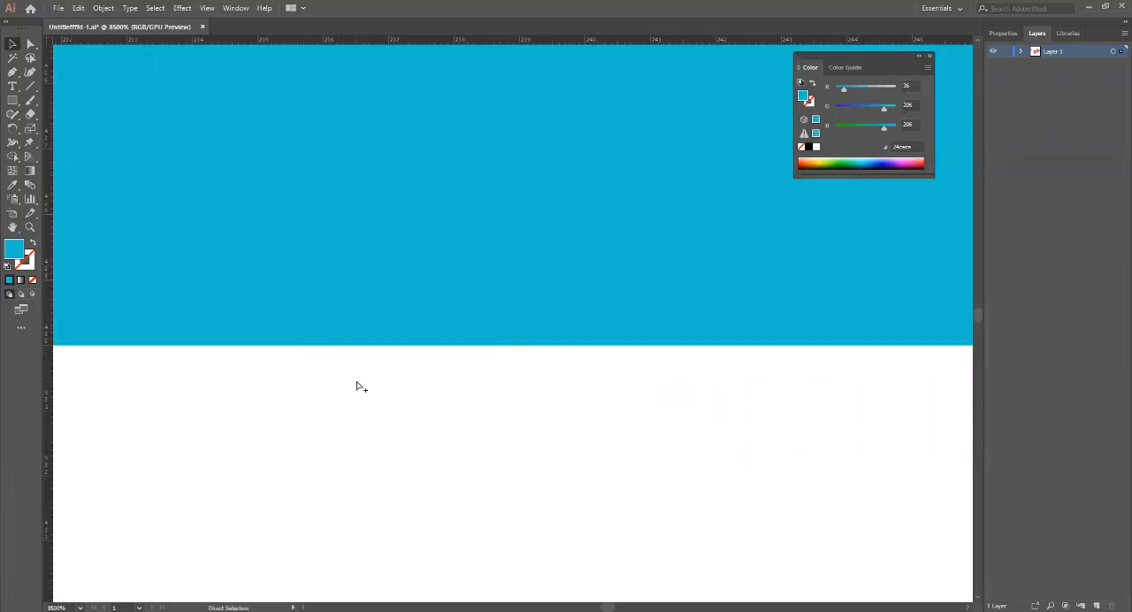
{"action": "scroll", "coordinate": [361, 386], "scroll_direction": "down", "scroll_amount": 12}
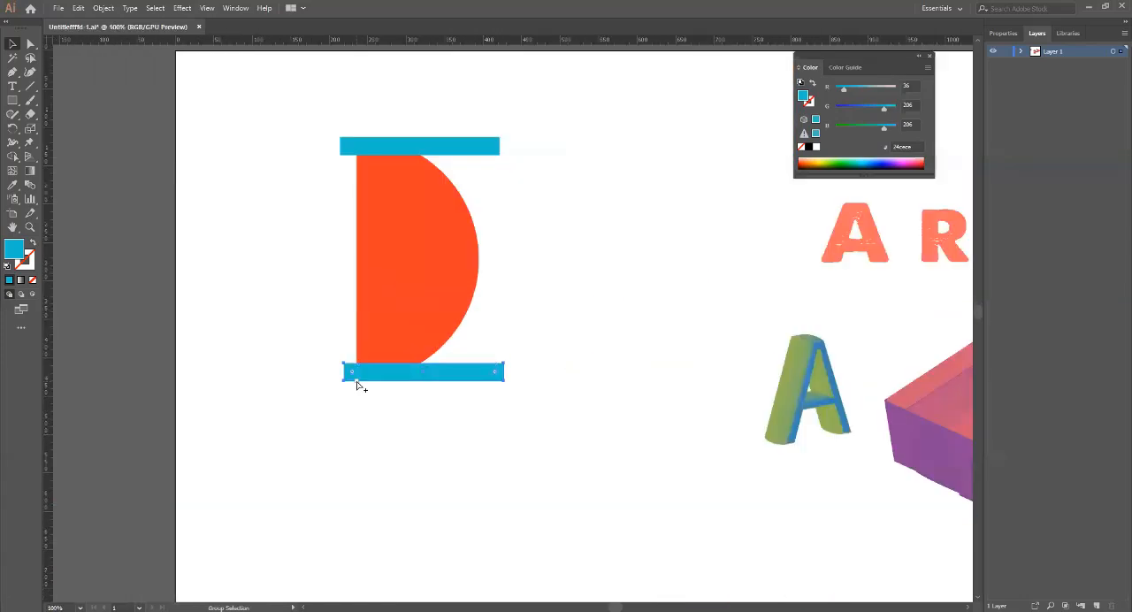
Place four bar copies between the top and bottom bars, and distribute all six evenly by their vertical centres.
{"action": "key", "text": "v"}
{"action": "left_click_drag", "start_coordinate": [449, 375], "coordinate": [448, 192]}
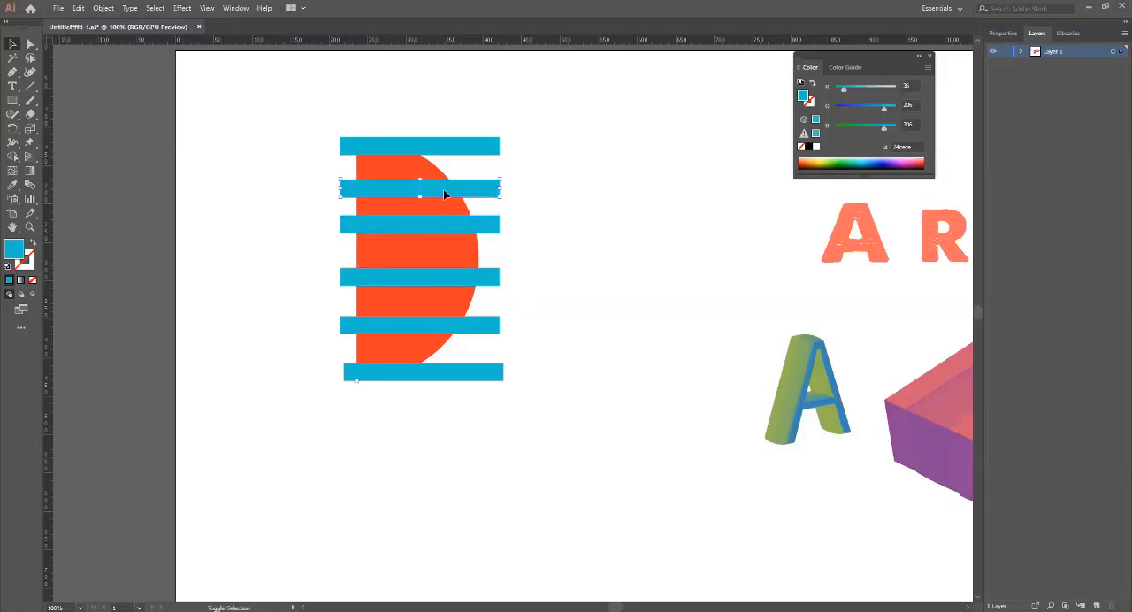
{"action": "left_click", "coordinate": [497, 147]}
{"action": "left_click_drag", "start_coordinate": [508, 107], "coordinate": [486, 408]}
{"action": "left_click", "coordinate": [1005, 33]}
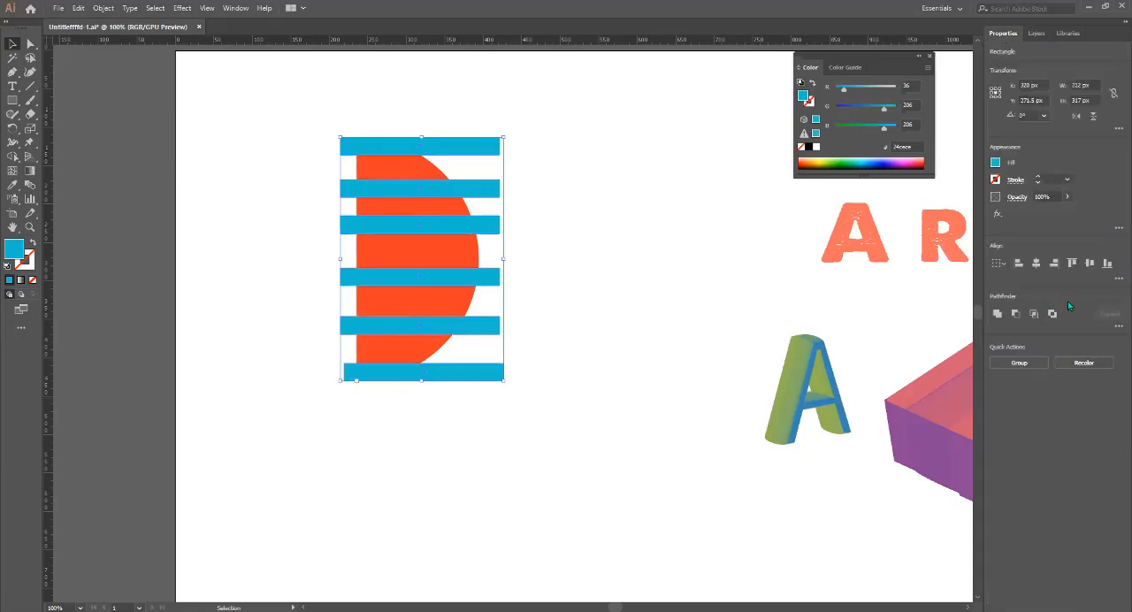
{"action": "left_click", "coordinate": [1117, 279]}
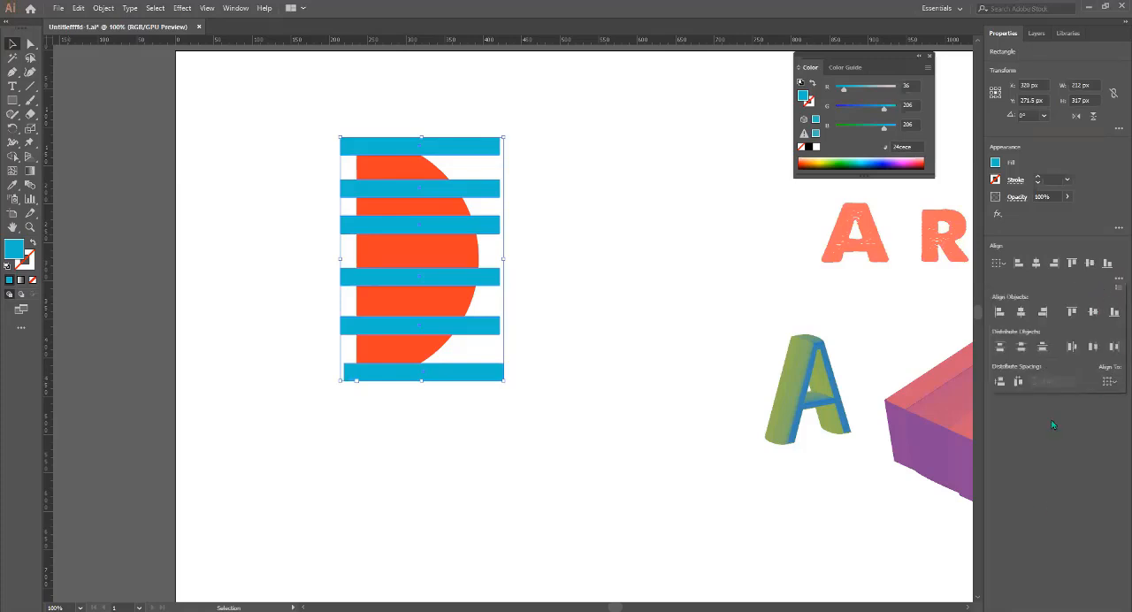
{"action": "left_click", "coordinate": [1023, 349]}
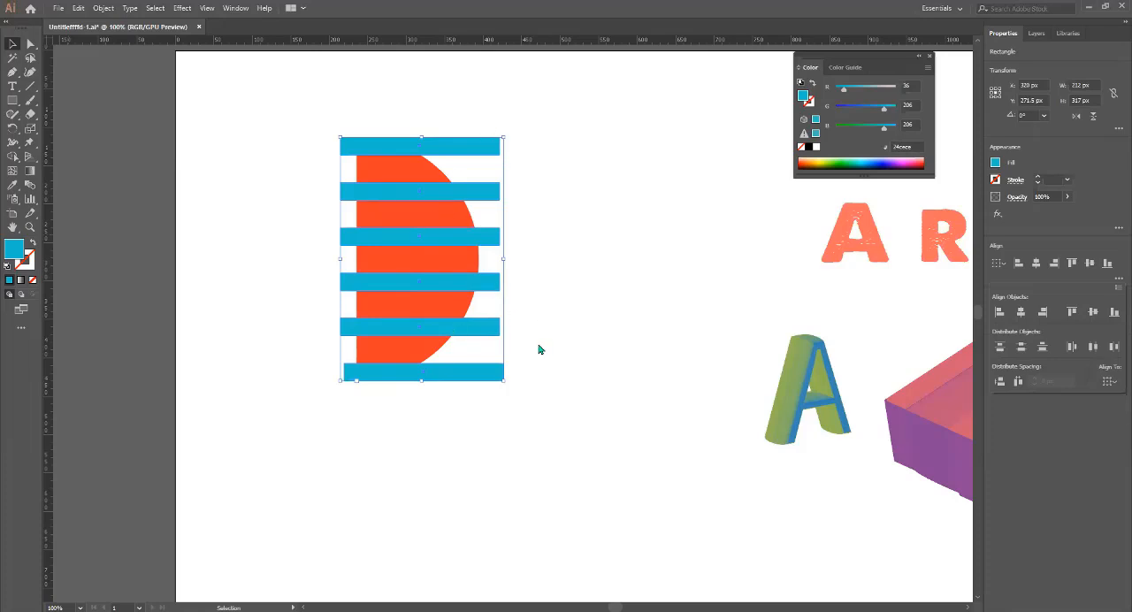
{"action": "left_click", "coordinate": [597, 187]}
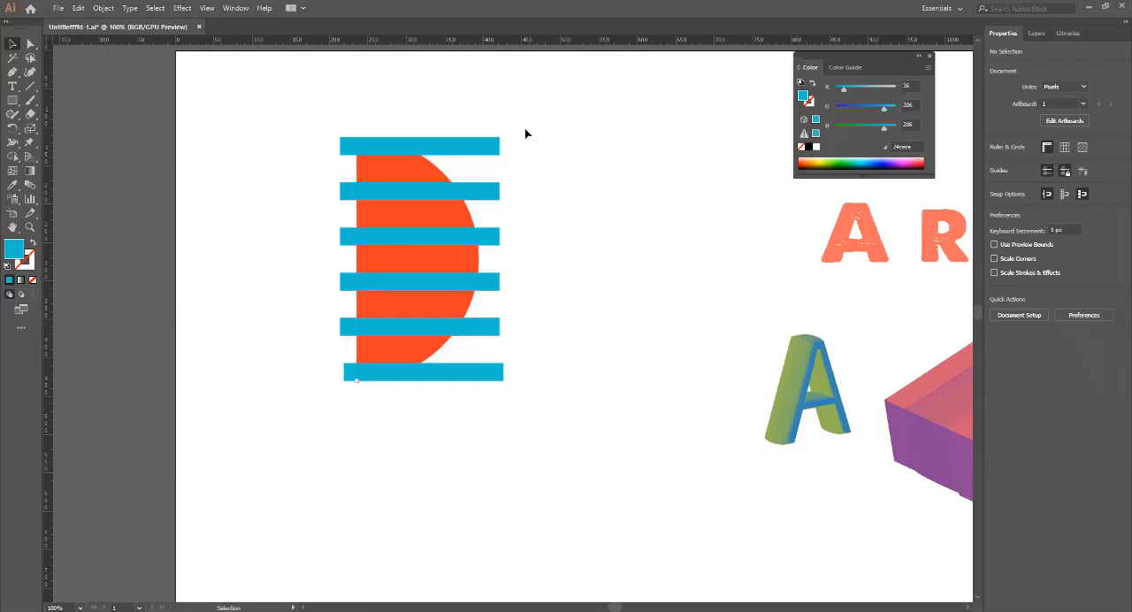
Select all six blue bars and group them.
{"action": "left_click_drag", "start_coordinate": [564, 134], "coordinate": [484, 422]}
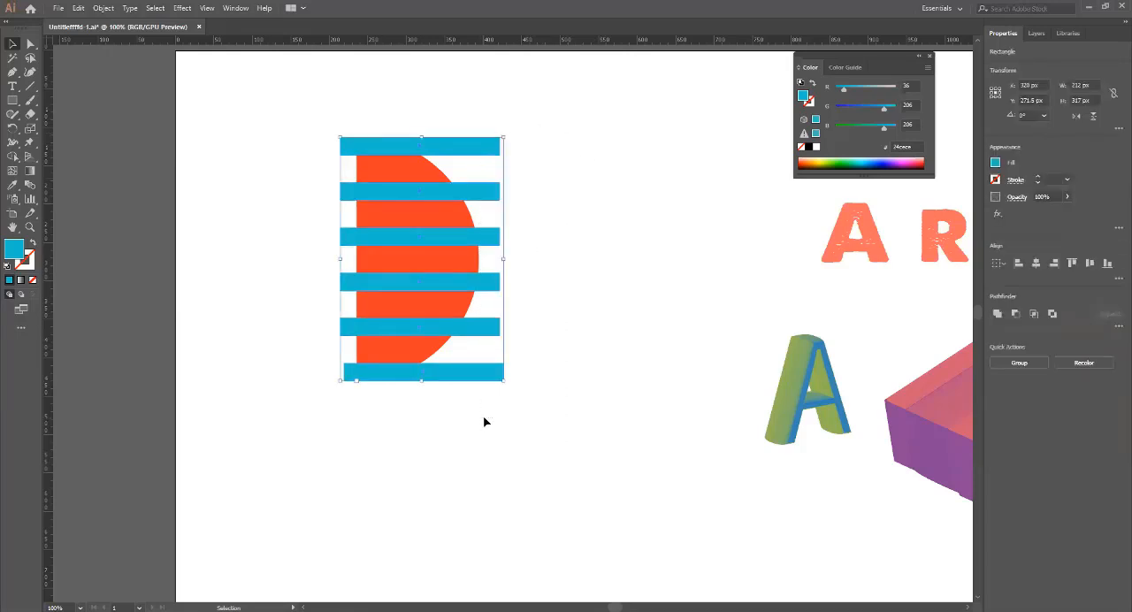
{"action": "key", "text": "a"}
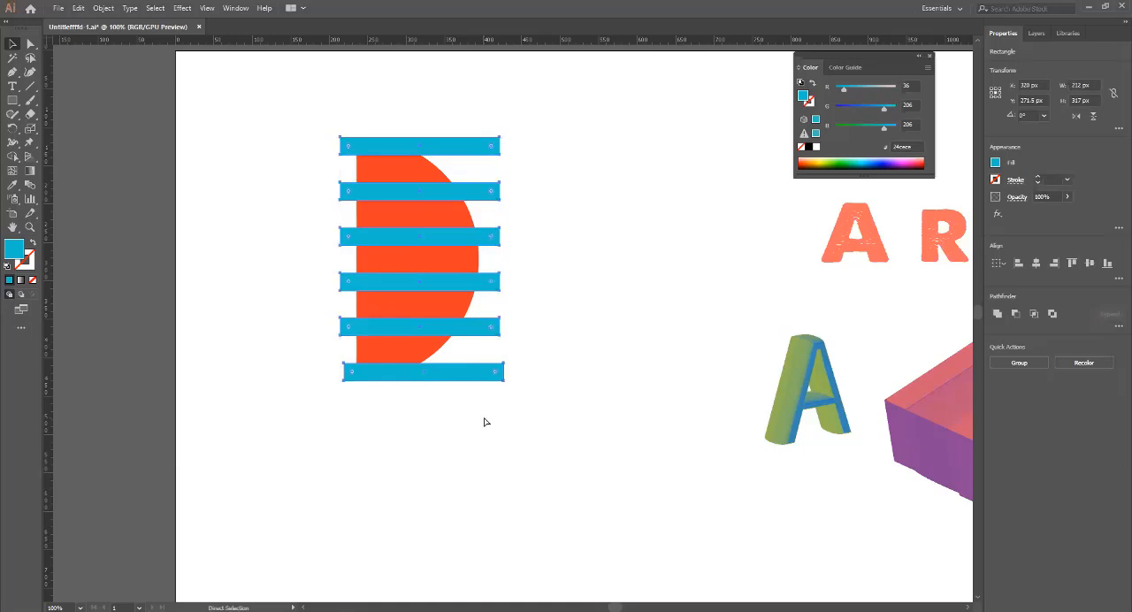
{"action": "key", "text": "v"}
Select the half circle together with the bar group and bring up the Pathfinder operations.
{"action": "left_click_drag", "start_coordinate": [619, 467], "coordinate": [273, 87]}
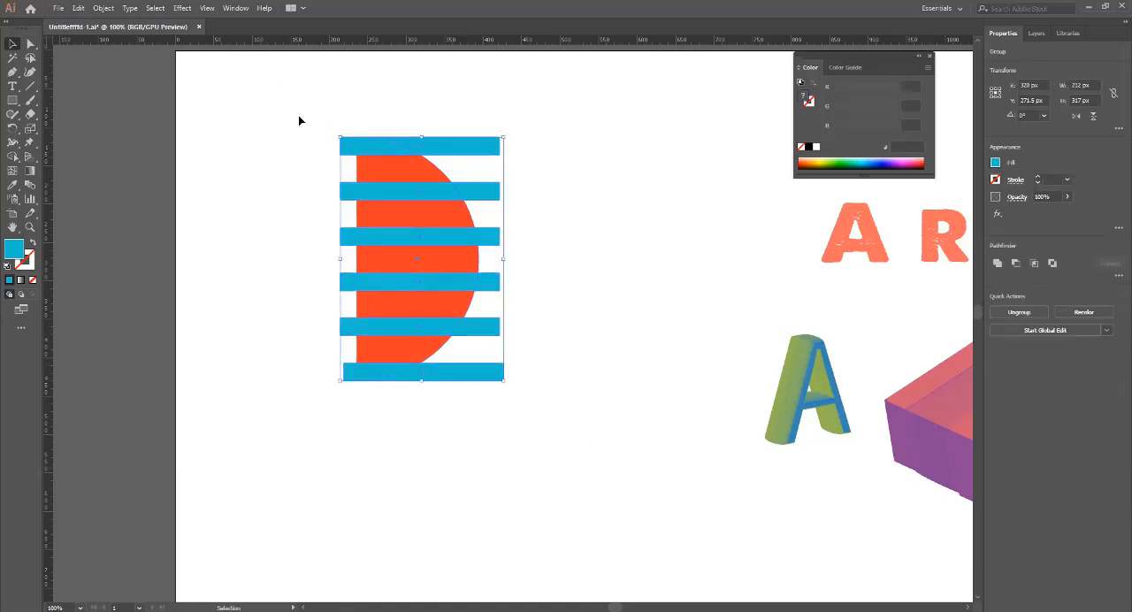
{"action": "left_click", "coordinate": [236, 8]}
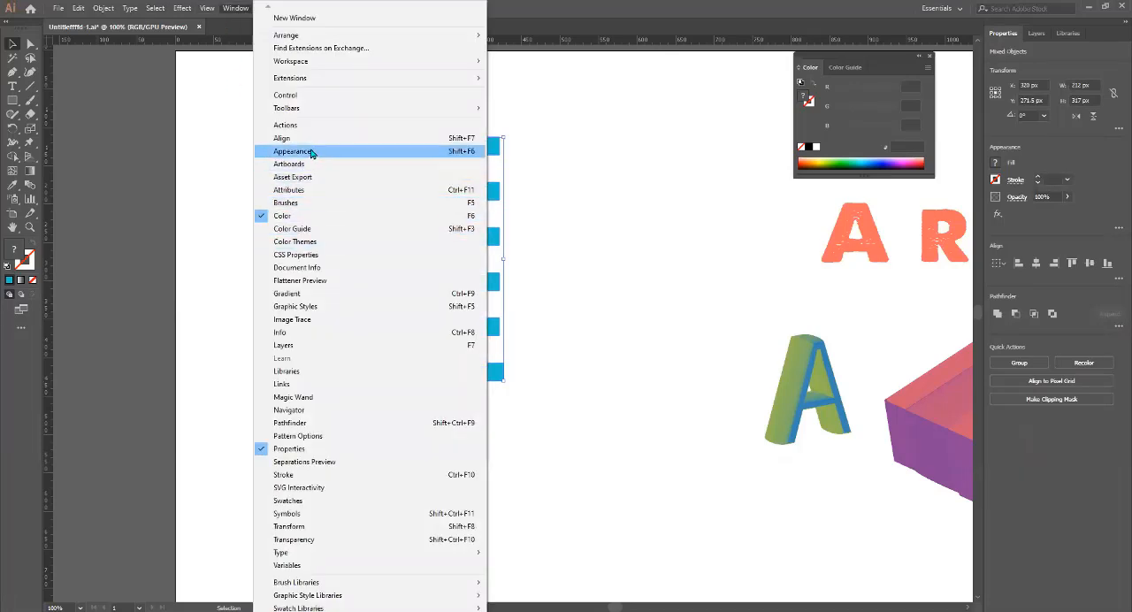
{"action": "left_click", "coordinate": [309, 431]}
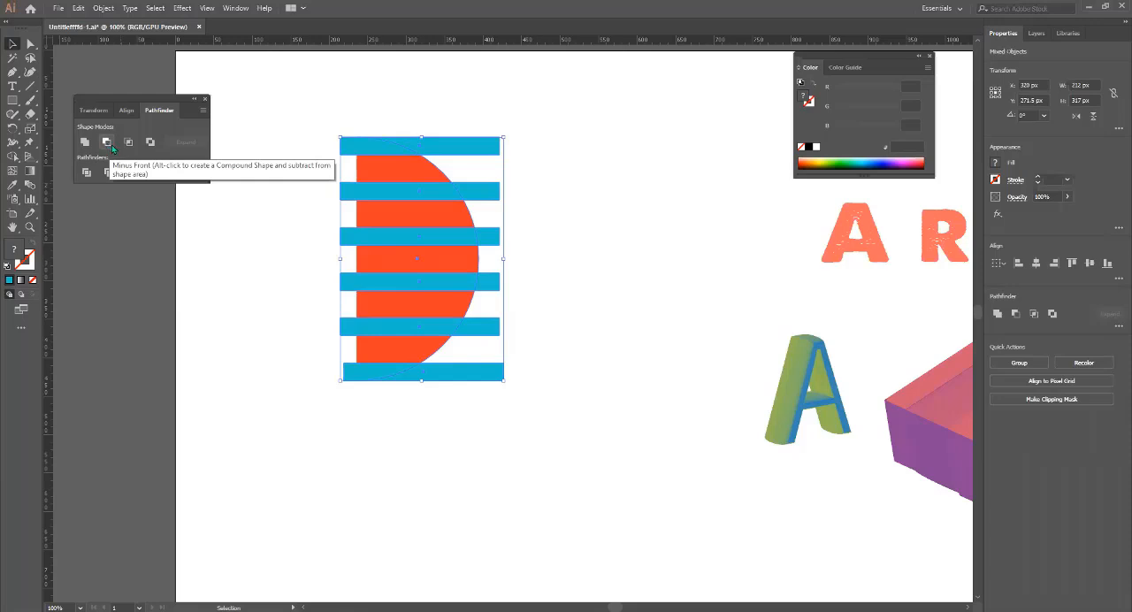
Try uniting the half circle and the blue bars into one shape, and undo the union.
{"action": "left_click", "coordinate": [85, 143]}
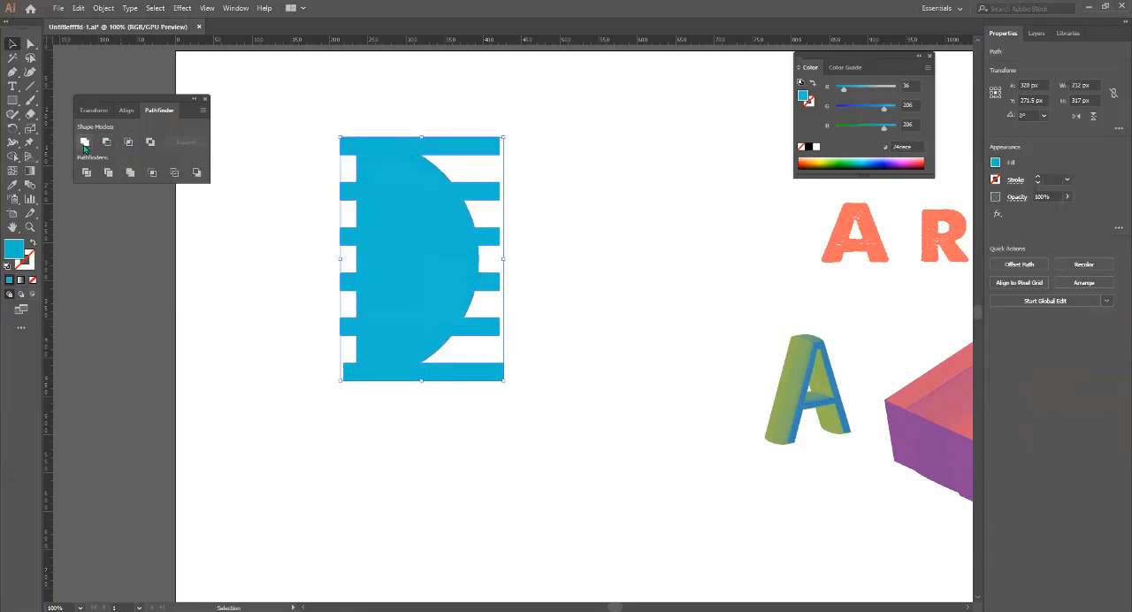
{"action": "key", "text": "ctrl+z"}
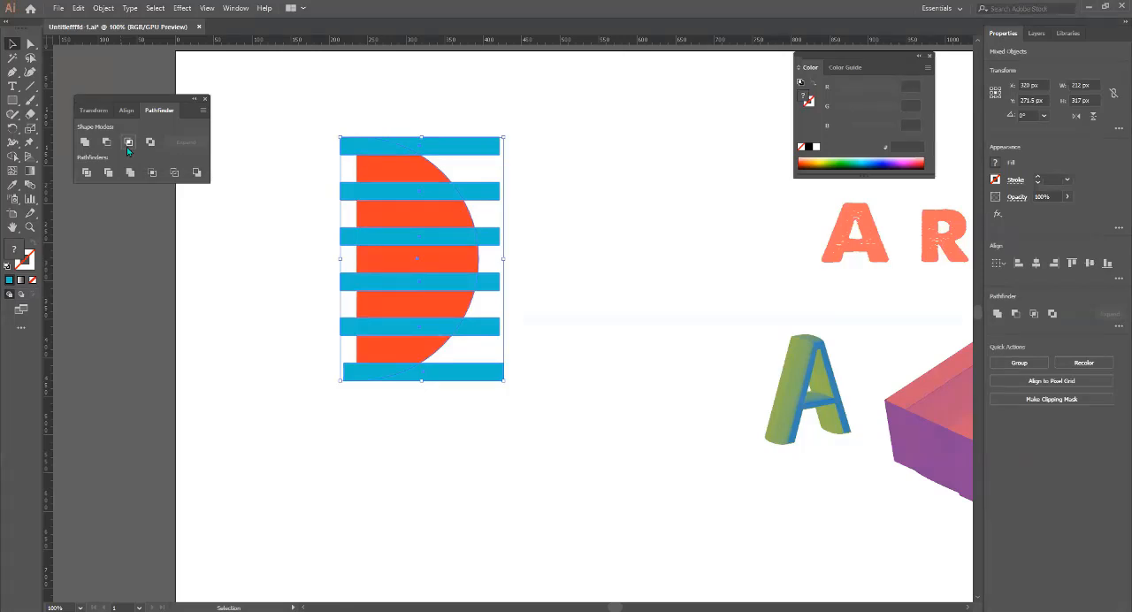
Try to intersect the half circle with the grouped blue bars.
{"action": "left_click", "coordinate": [126, 147]}
{"action": "left_click", "coordinate": [648, 331]}
{"action": "left_click", "coordinate": [403, 430]}
Ungroup the six blue bars.
{"action": "left_click", "coordinate": [448, 378]}
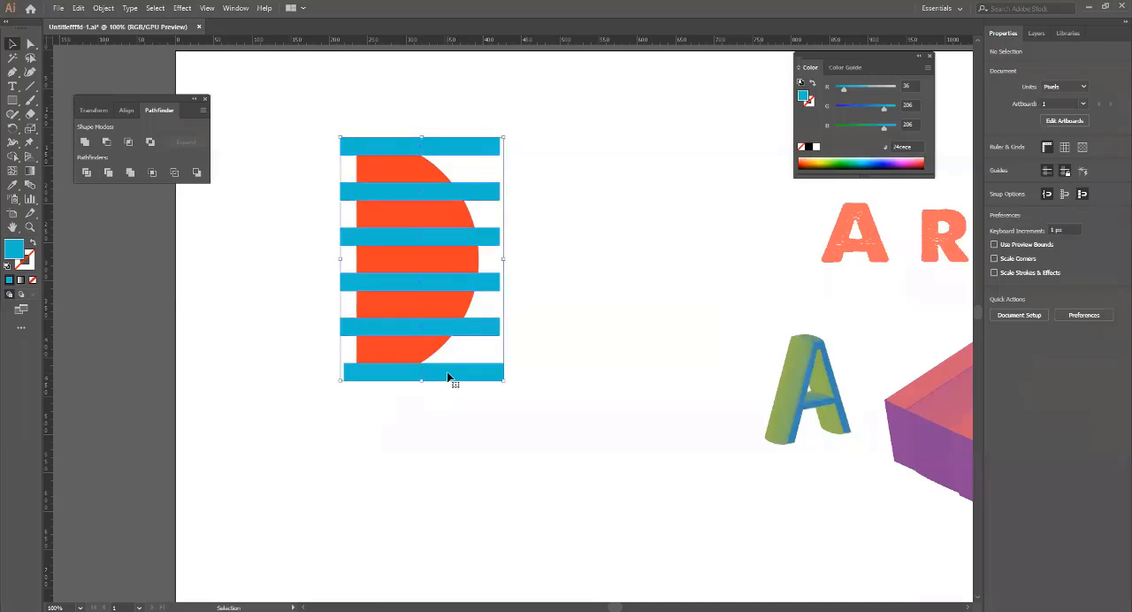
{"action": "right_click", "coordinate": [498, 233]}
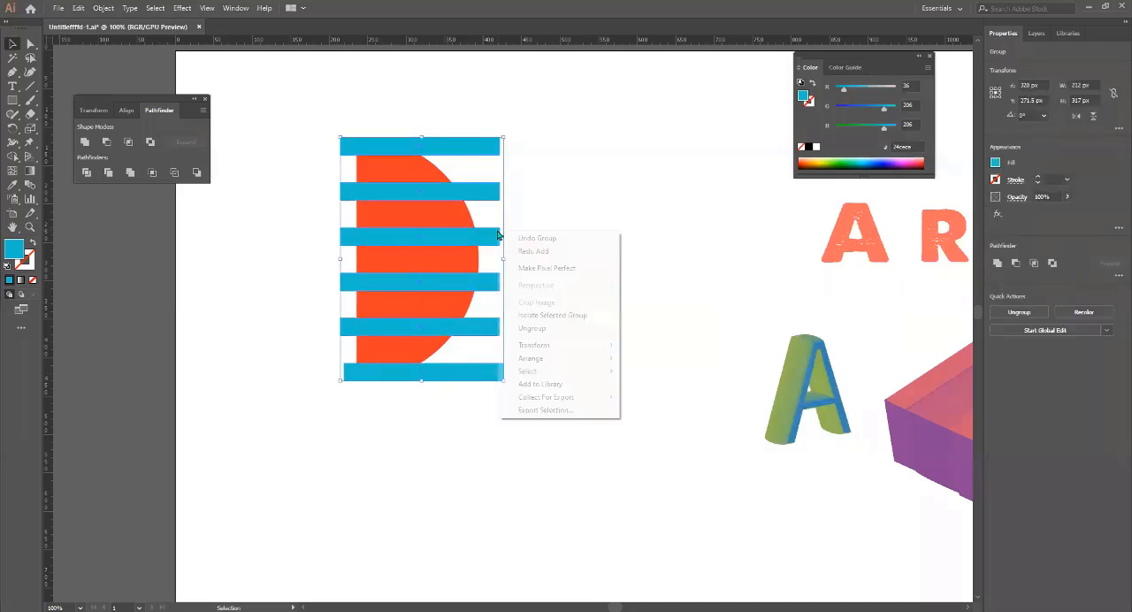
{"action": "left_click", "coordinate": [533, 329]}
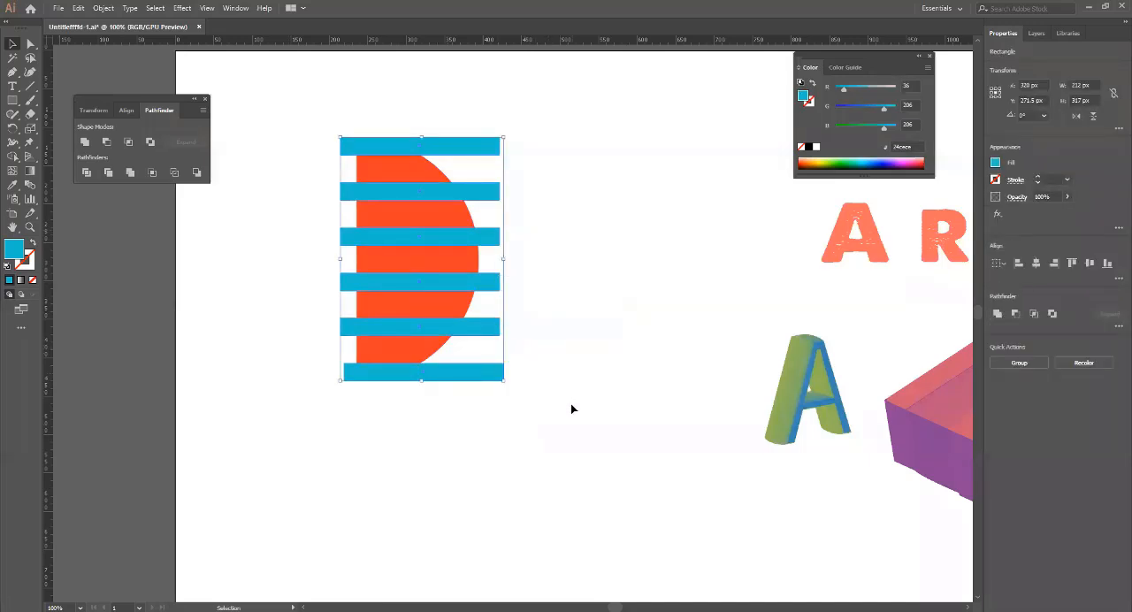
Select the half circle with all the ungrouped bars and try to intersect them.
{"action": "left_click", "coordinate": [571, 405]}
{"action": "left_click_drag", "start_coordinate": [565, 421], "coordinate": [334, 123]}
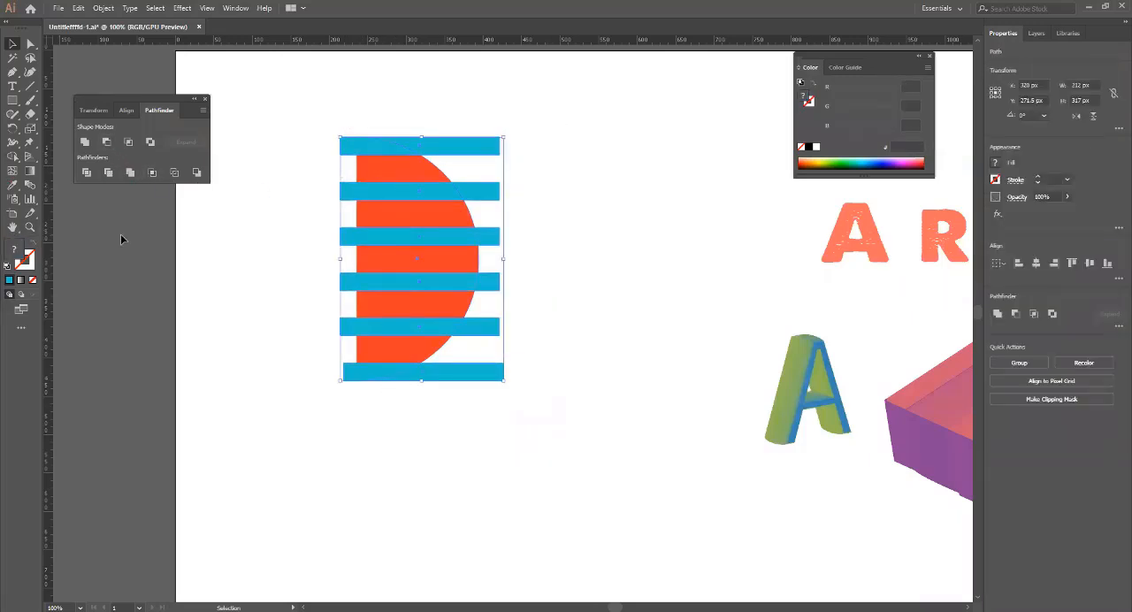
{"action": "left_click", "coordinate": [130, 146]}
{"action": "left_click", "coordinate": [659, 329]}
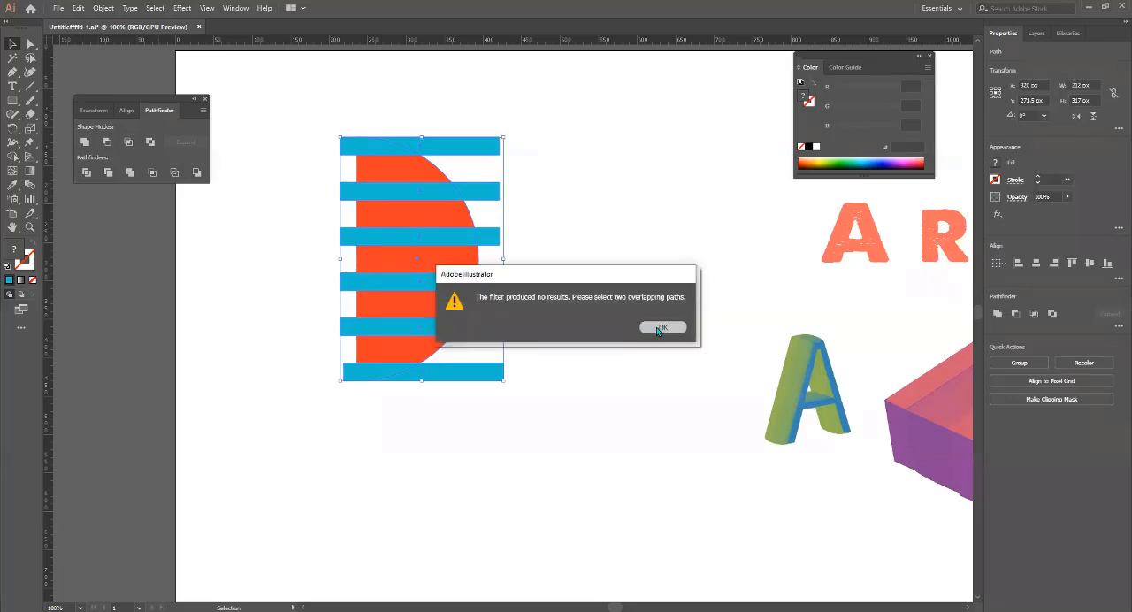
Subtract the bars from the half circle with Minus Front, undo the subtraction, and clear the selection.
{"action": "left_click", "coordinate": [106, 142]}
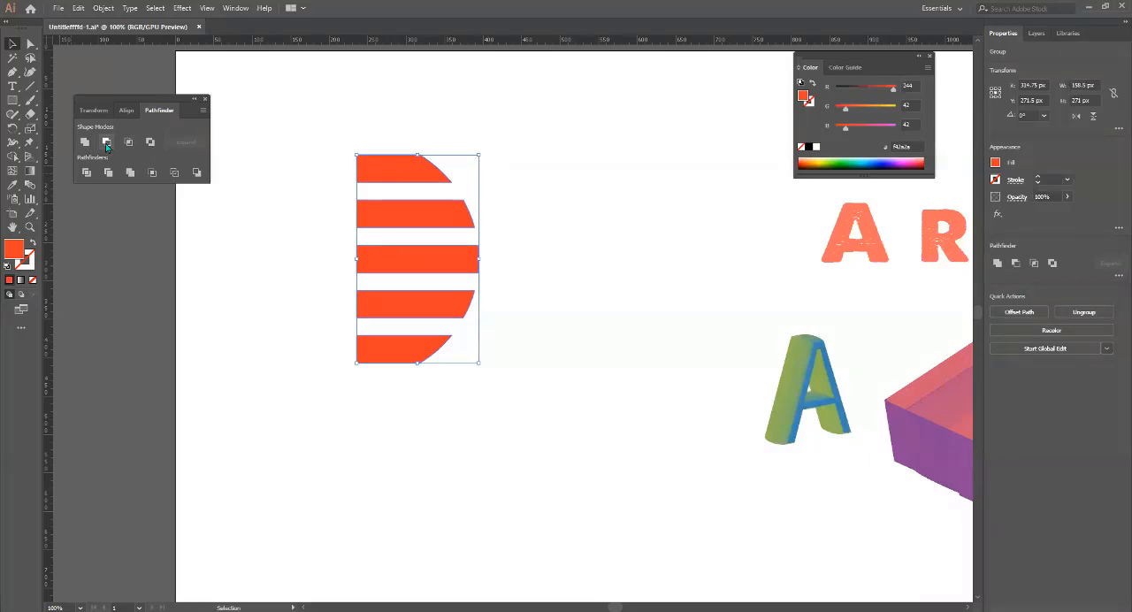
{"action": "key", "text": "ctrl+z"}
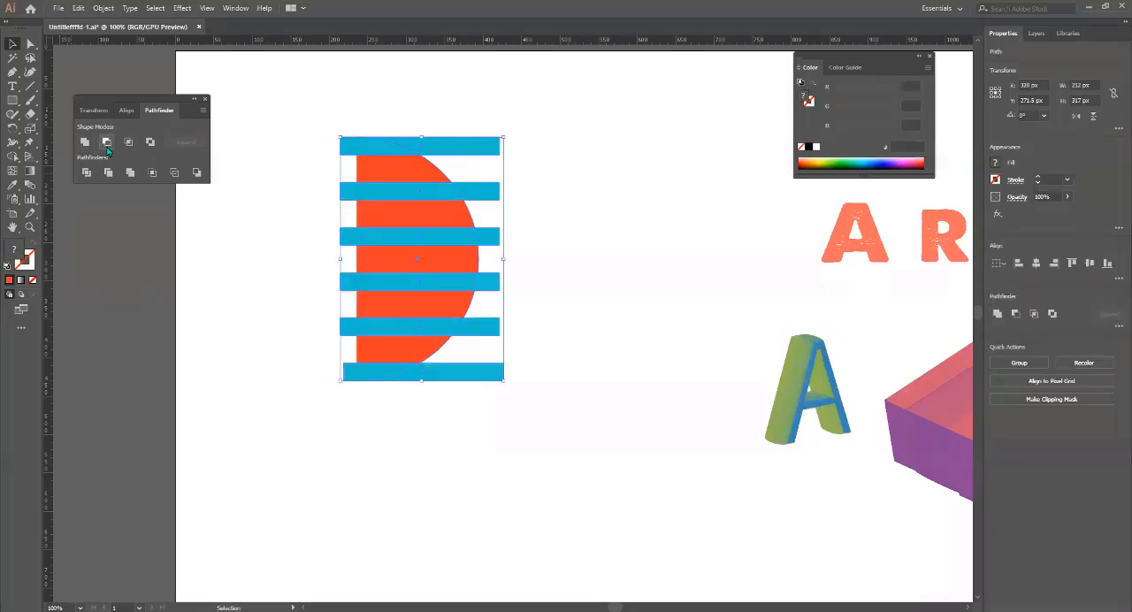
{"action": "left_click", "coordinate": [632, 255]}
Copy the orange half circle, paste it in place, and send the copy to the back behind the blue bars.
{"action": "left_click", "coordinate": [437, 220]}
{"action": "key", "text": "a"}
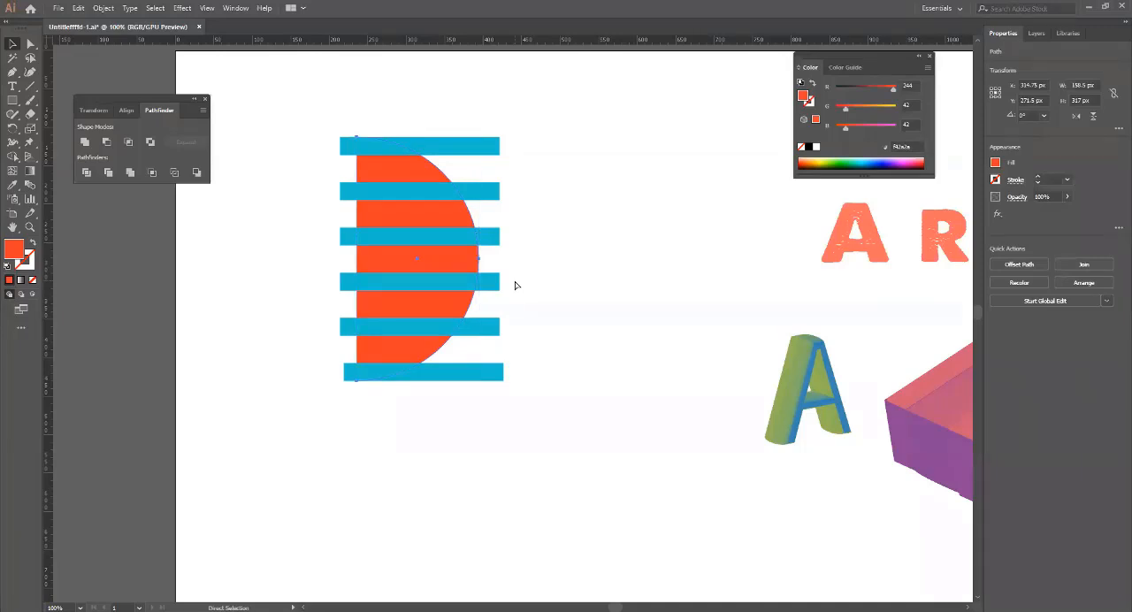
{"action": "key", "text": "ctrl+shift+bracketright"}
{"action": "key", "text": "v"}
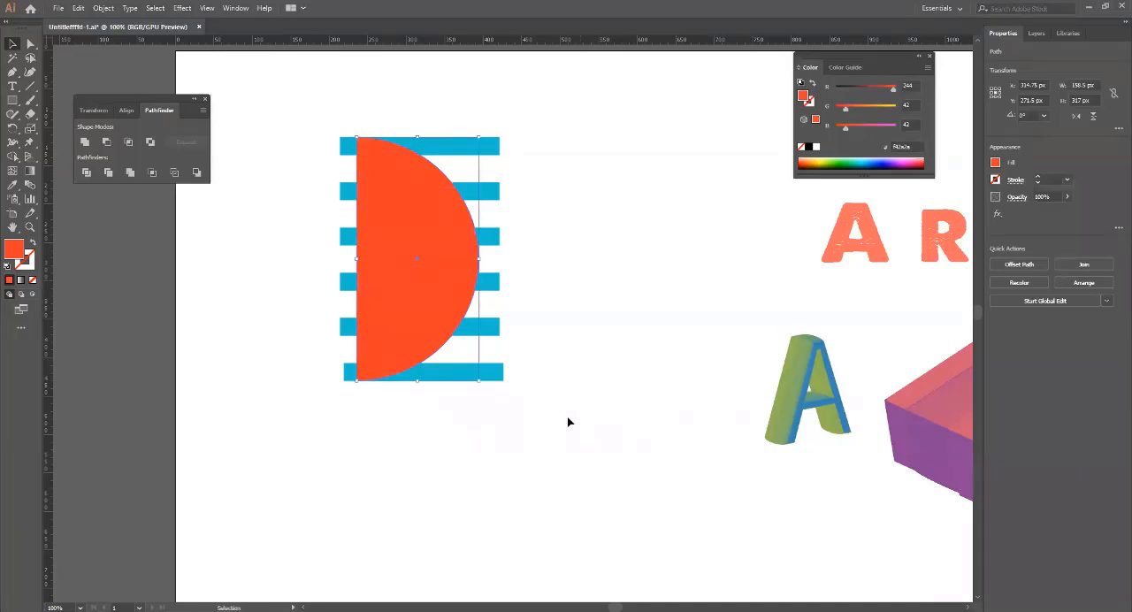
{"action": "right_click", "coordinate": [450, 327]}
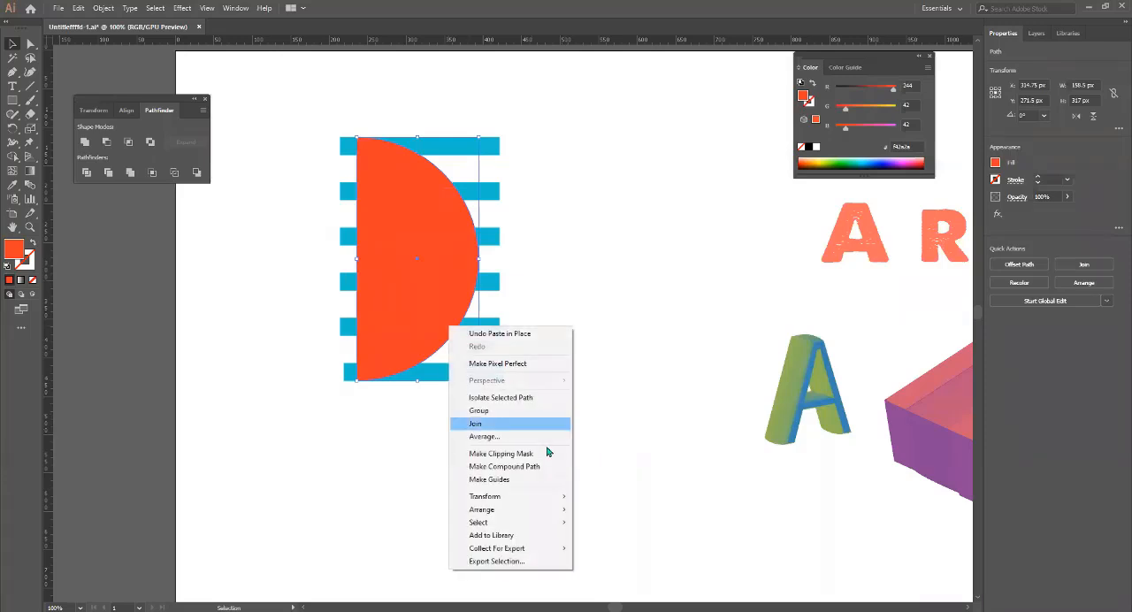
{"action": "mouse_move", "coordinate": [541, 511]}
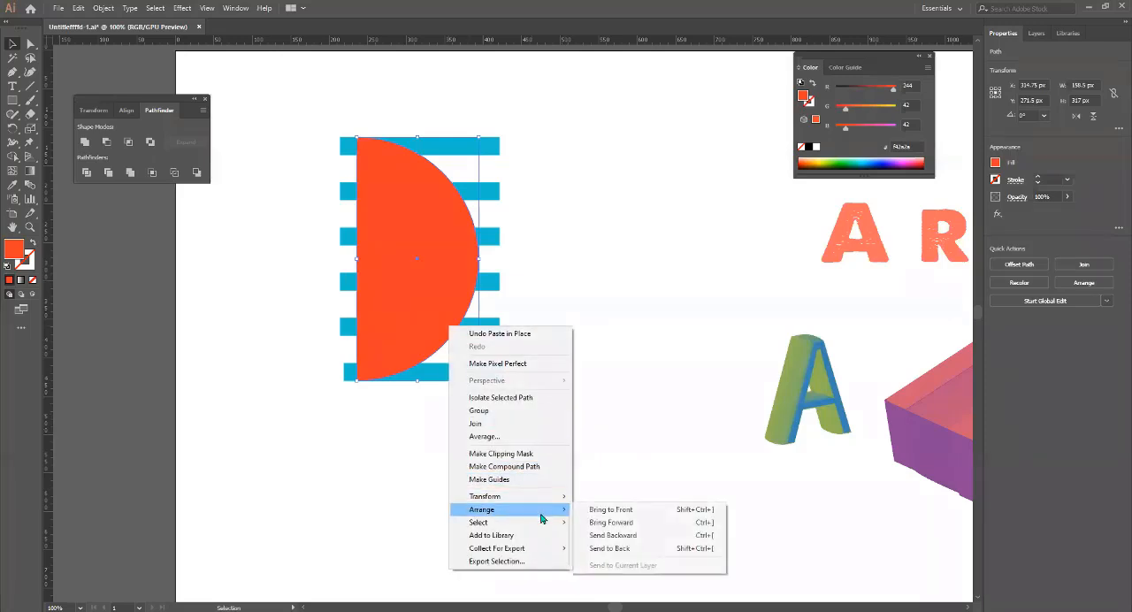
{"action": "left_click", "coordinate": [654, 535]}
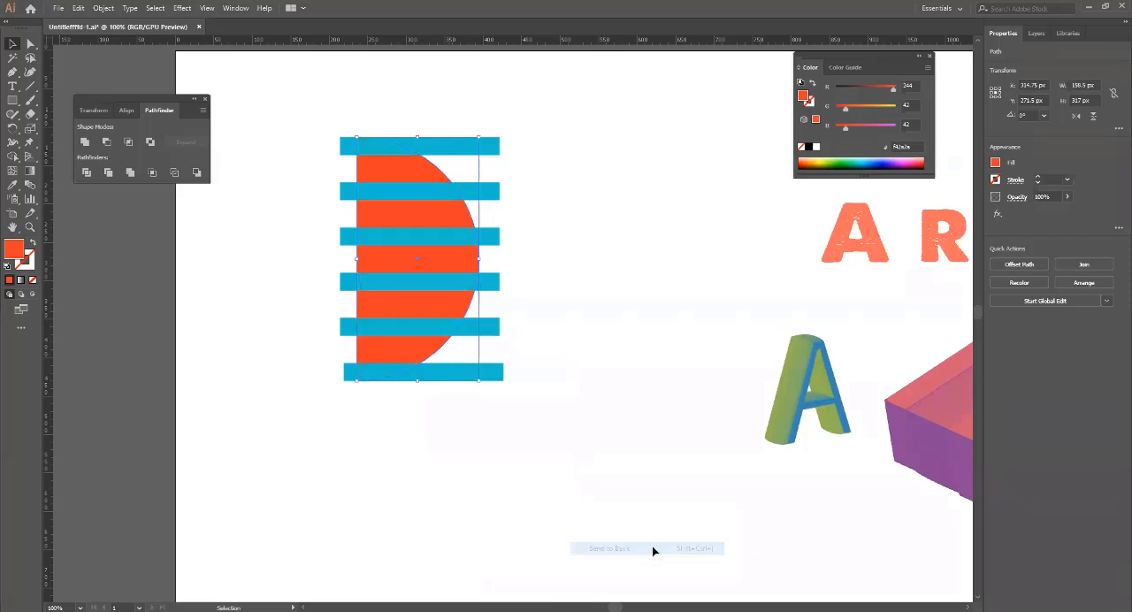
Select the bars and the original half circle without the back copy, and subtract the bars with Minus Front.
{"action": "left_click", "coordinate": [625, 431]}
{"action": "left_click", "coordinate": [446, 307]}
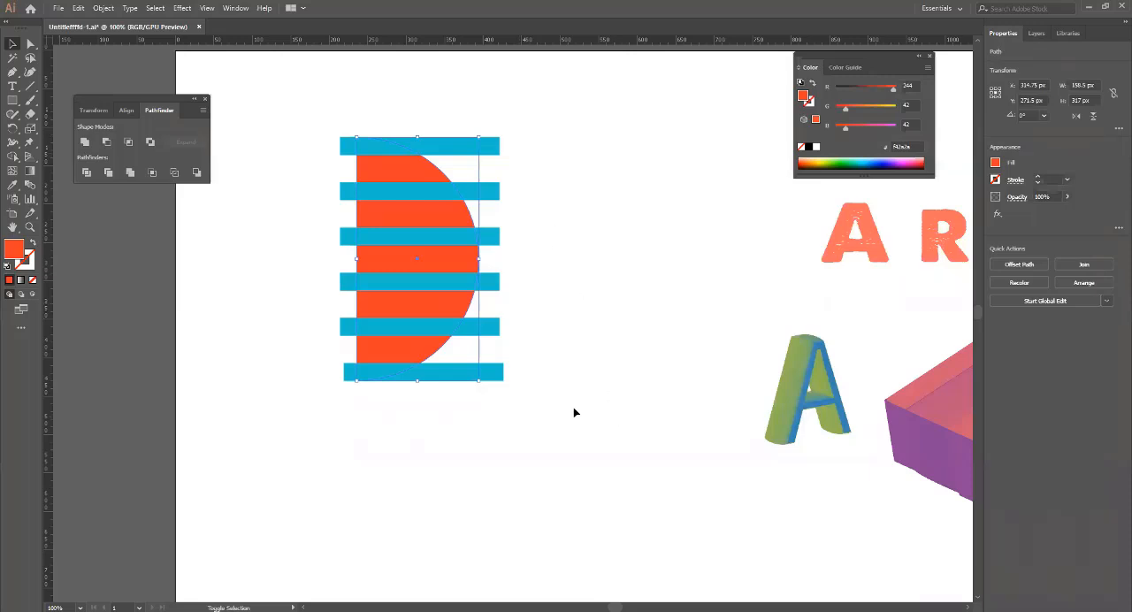
{"action": "left_click_drag", "start_coordinate": [573, 412], "coordinate": [501, 136]}
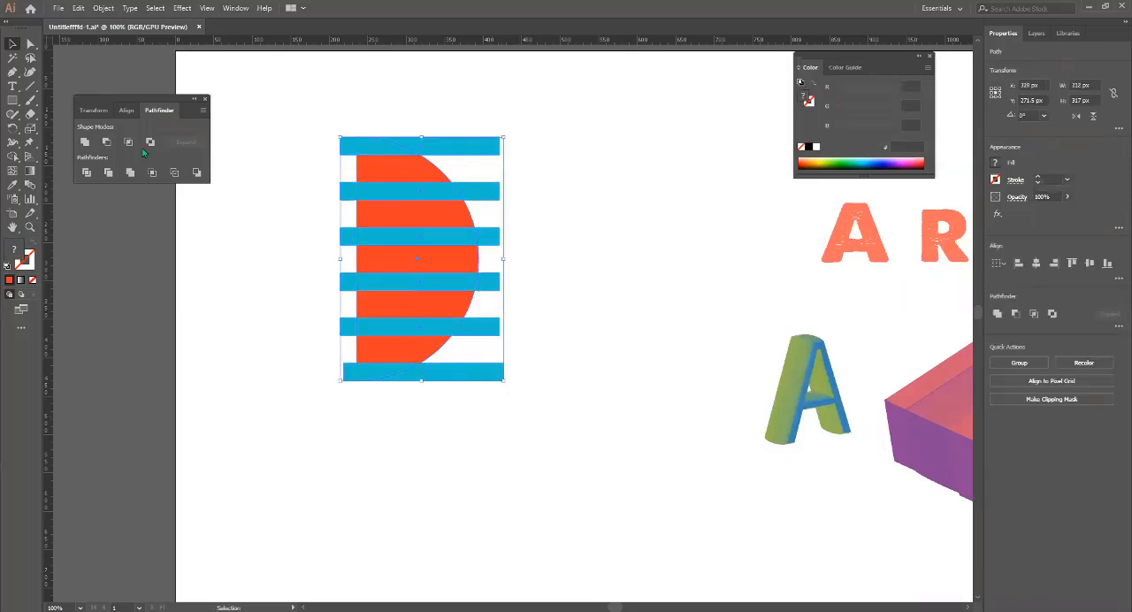
{"action": "left_click", "coordinate": [107, 143]}
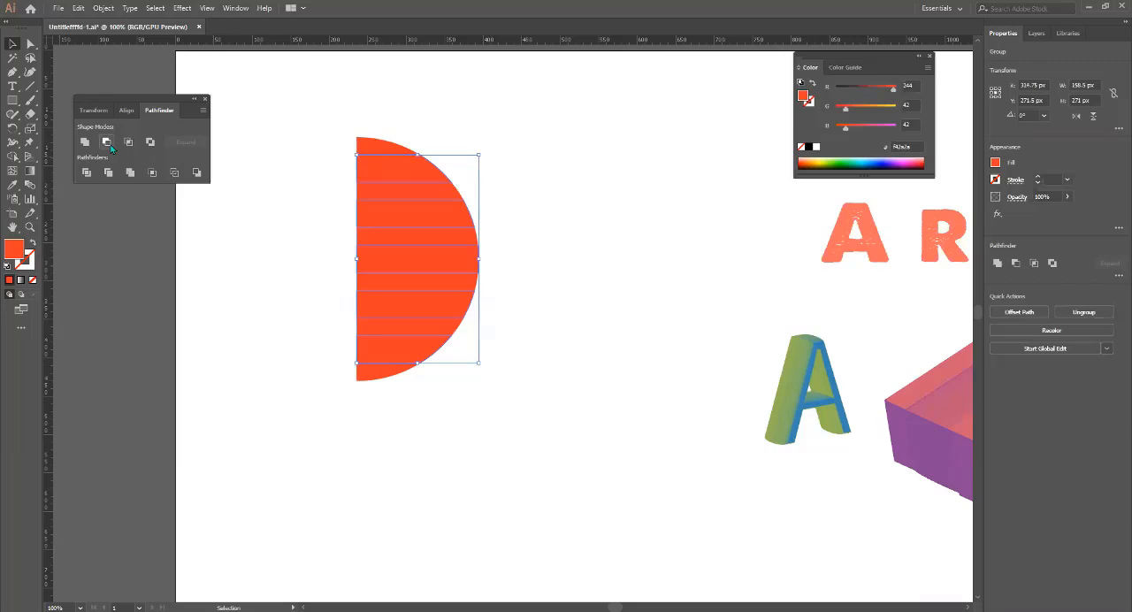
Fill the cut-out stripe group with the light blue colour 08d5f7.
{"action": "double_click", "coordinate": [16, 253]}
{"action": "left_click", "coordinate": [643, 274]}
{"action": "left_click", "coordinate": [617, 205]}
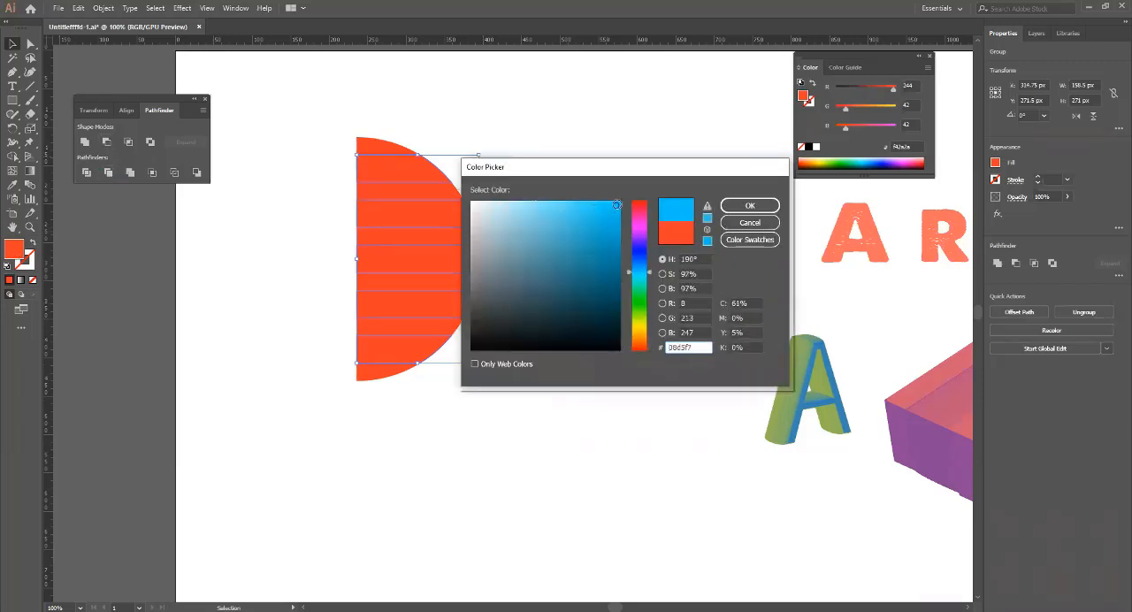
{"action": "left_click", "coordinate": [739, 207]}
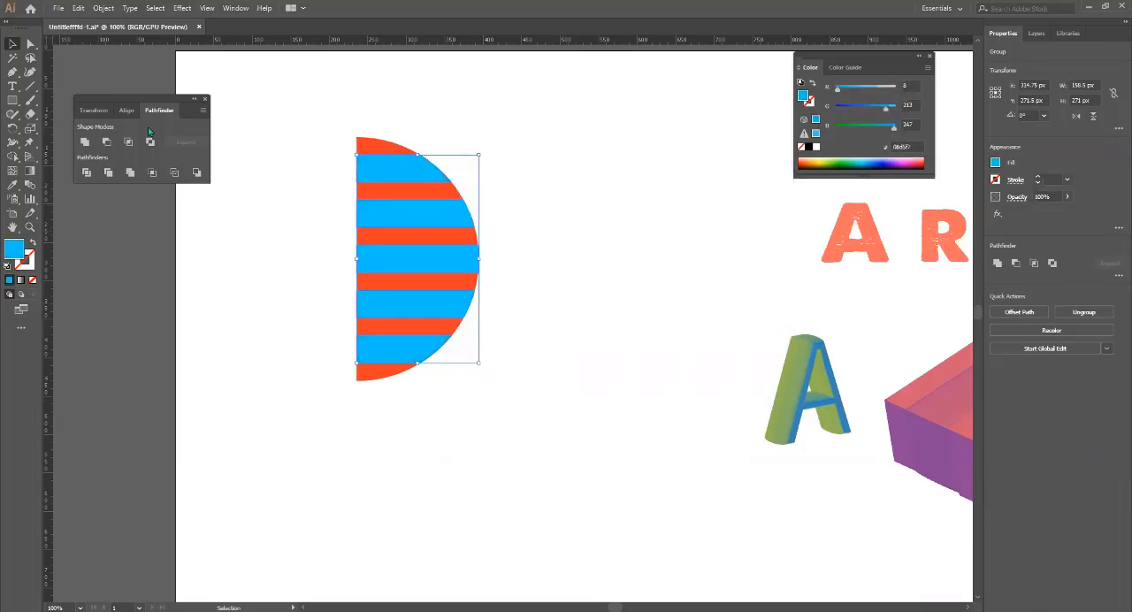
Select the blue stripes together with the orange half circle behind them and group them.
{"action": "left_click", "coordinate": [214, 260]}
{"action": "left_click_drag", "start_coordinate": [332, 124], "coordinate": [488, 404]}
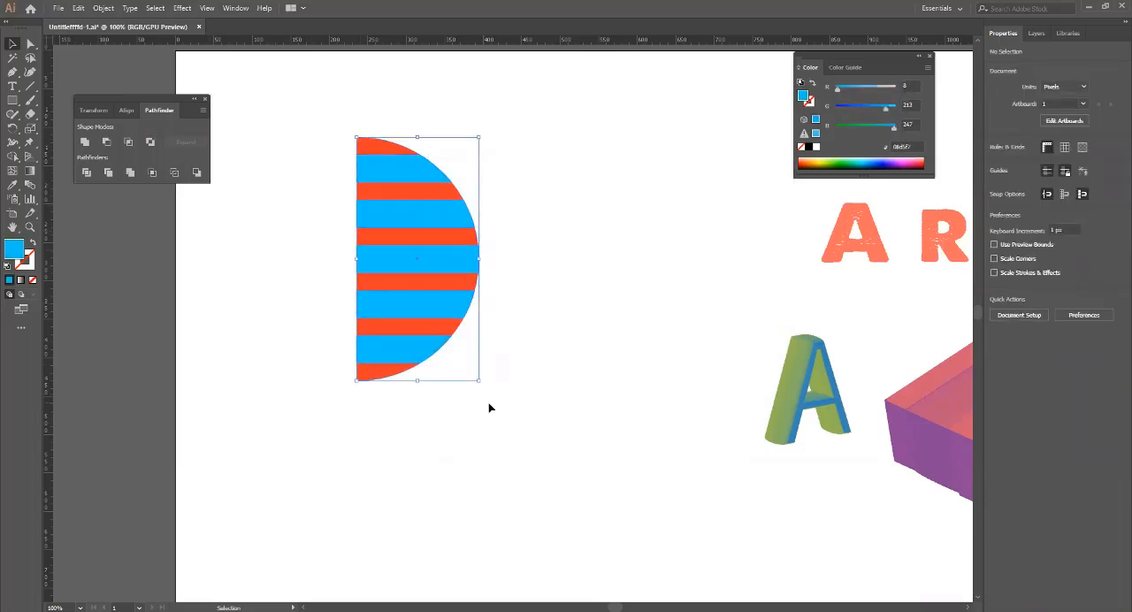
{"action": "right_click", "coordinate": [432, 223]}
{"action": "left_click", "coordinate": [484, 301]}
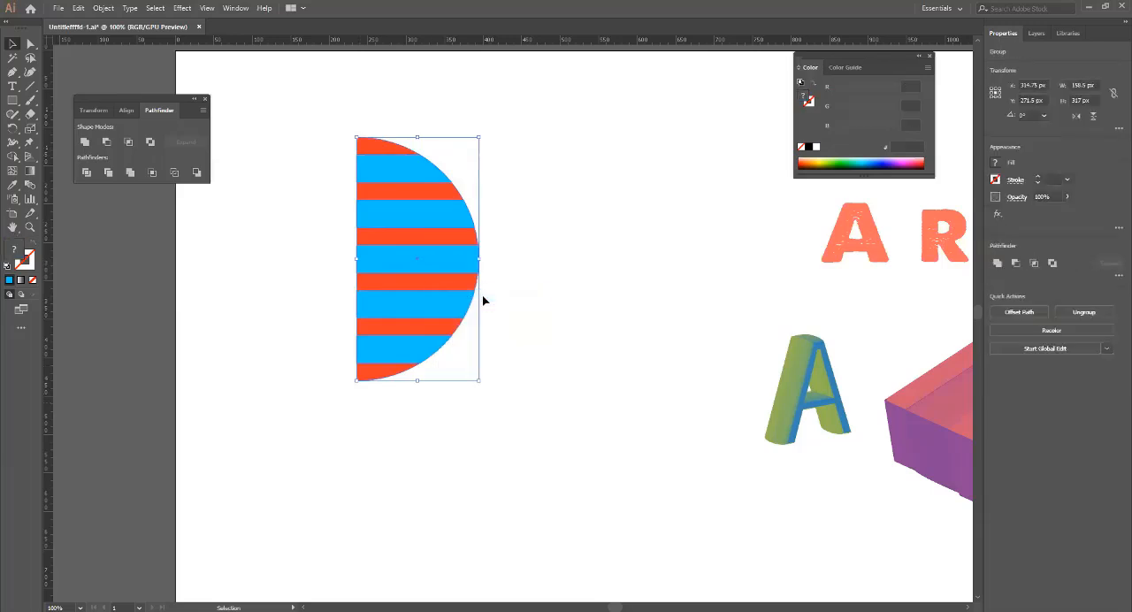
Preview a 3D Revolve of 360° from the left edge on the striped half-circle group, and cancel the effect.
{"action": "left_click", "coordinate": [602, 272]}
{"action": "left_click", "coordinate": [427, 231]}
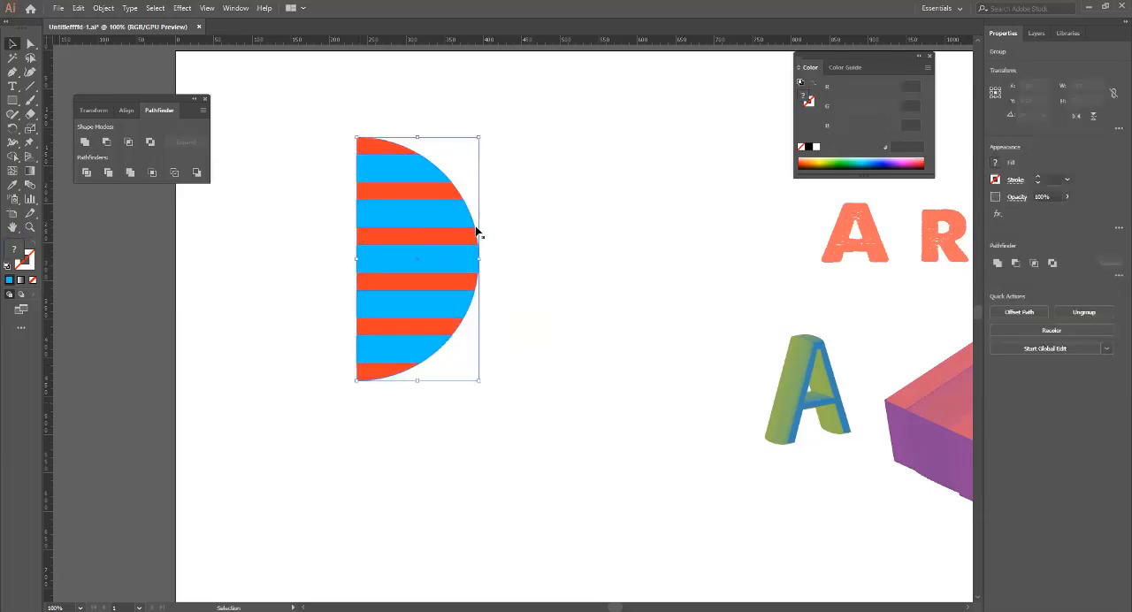
{"action": "left_click", "coordinate": [182, 8]}
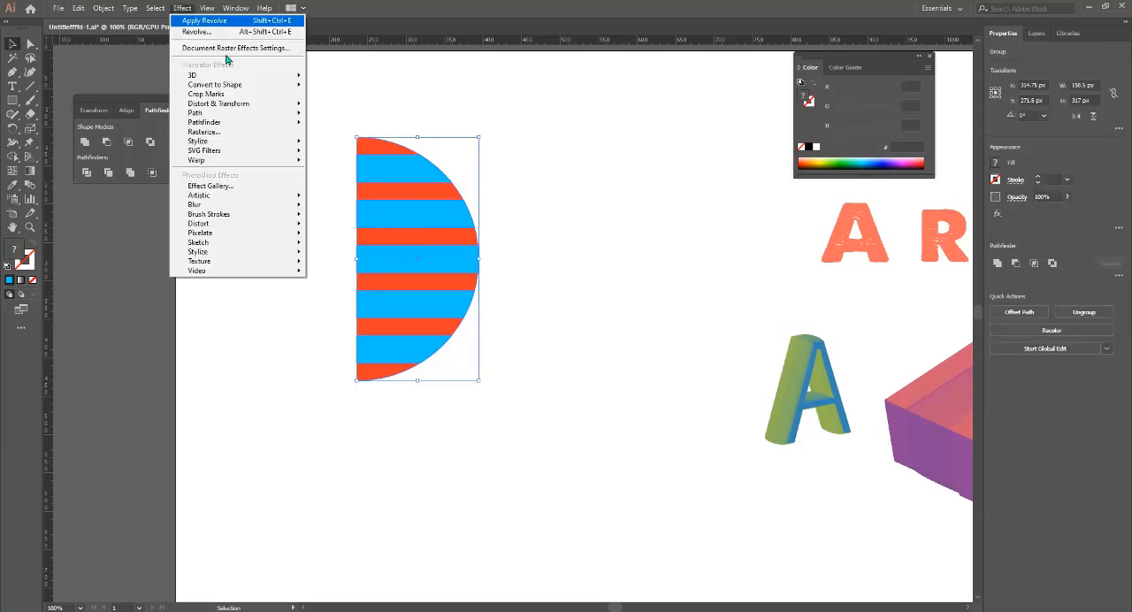
{"action": "mouse_move", "coordinate": [265, 75]}
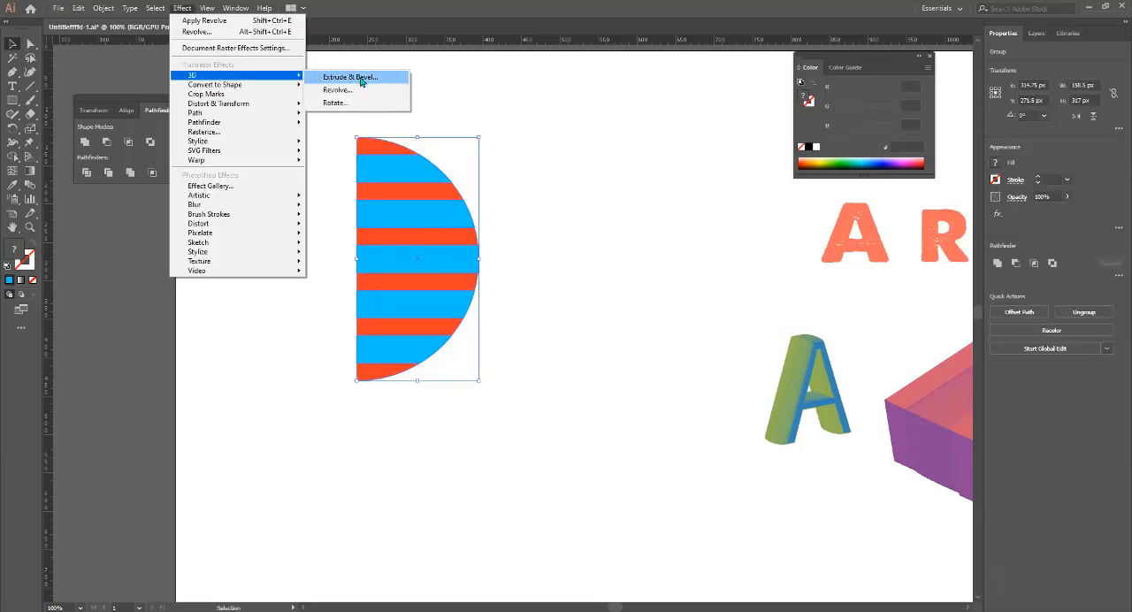
{"action": "left_click", "coordinate": [338, 90]}
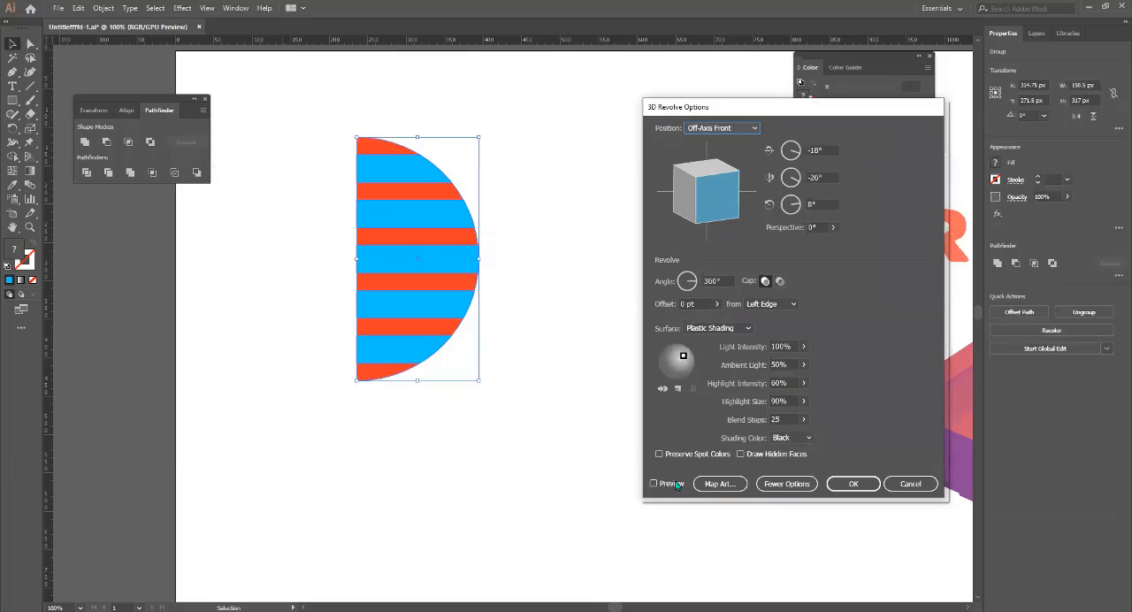
{"action": "left_click", "coordinate": [676, 485]}
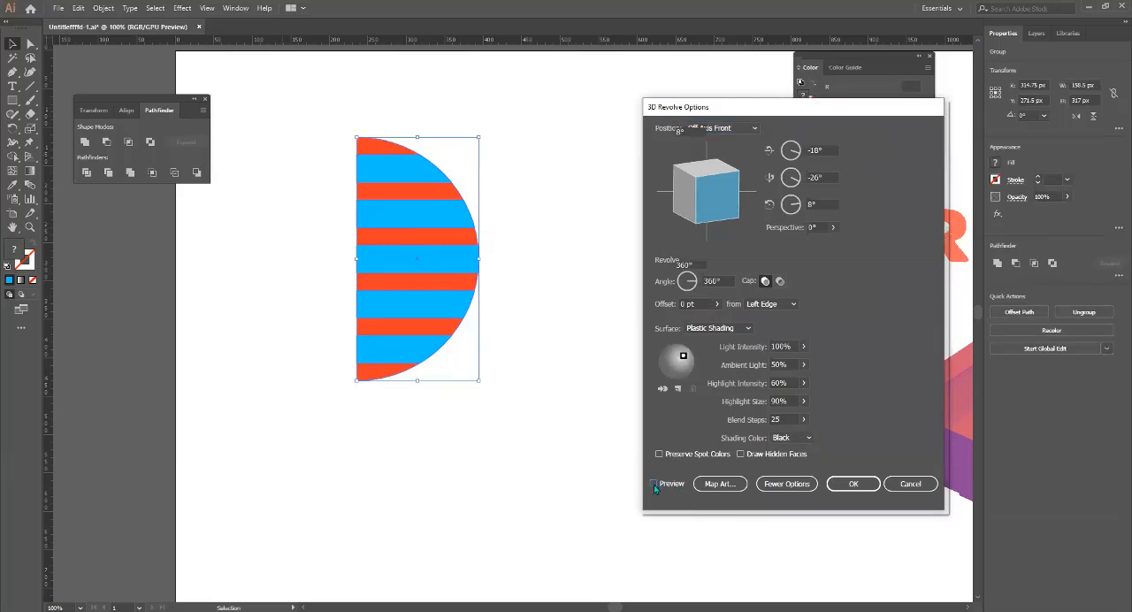
{"action": "left_click", "coordinate": [654, 485]}
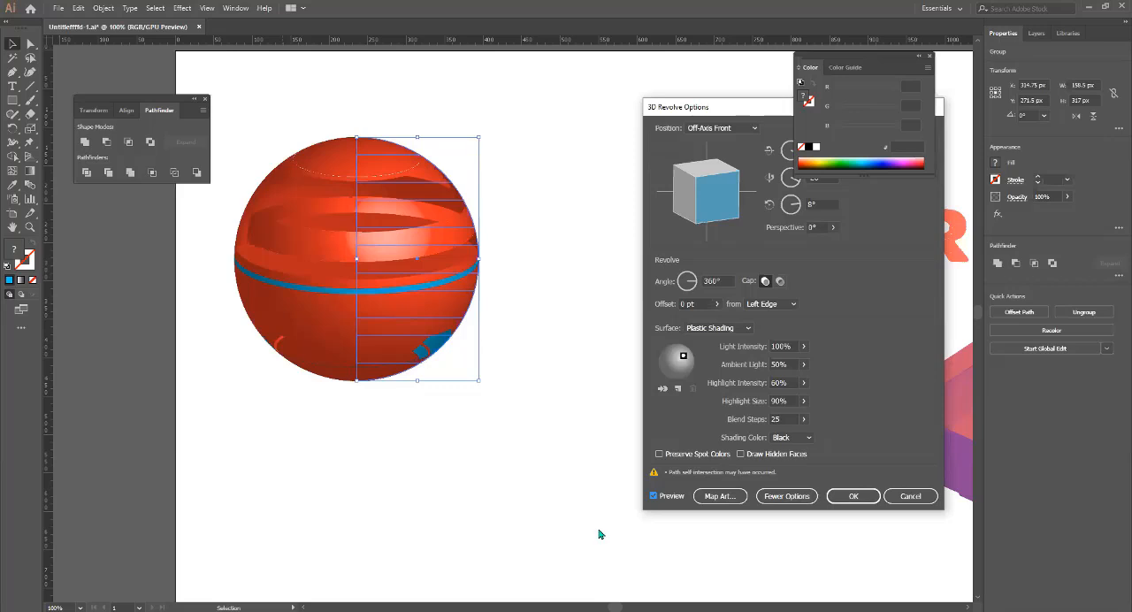
{"action": "left_click", "coordinate": [903, 497]}
{"action": "left_click", "coordinate": [507, 301]}
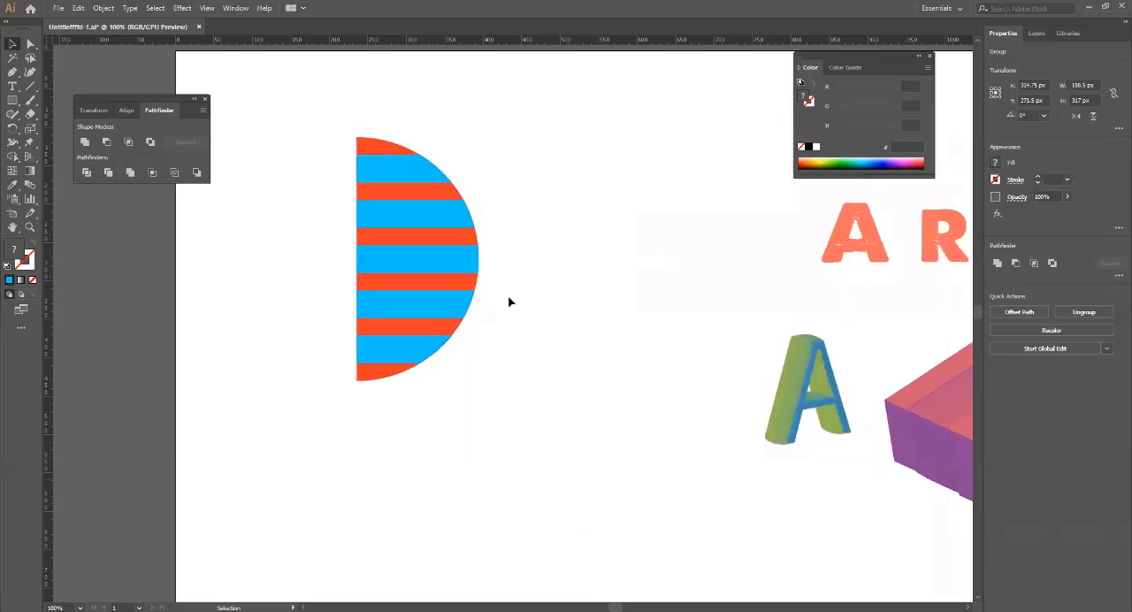
Ungroup the blue stripes from the orange half circle.
{"action": "left_click", "coordinate": [452, 306]}
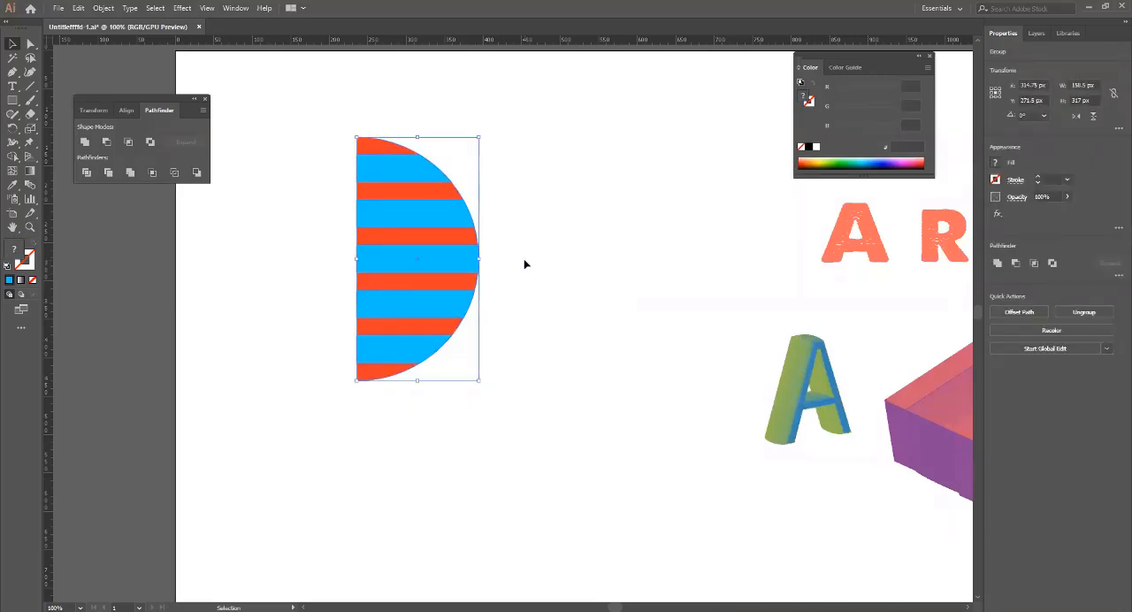
{"action": "right_click", "coordinate": [443, 212]}
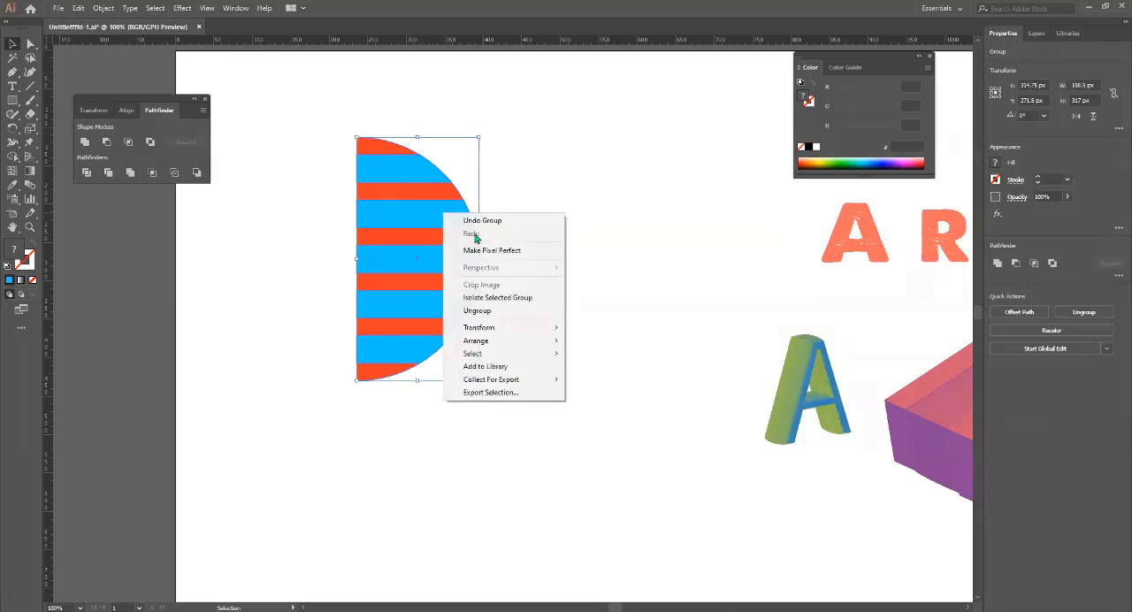
{"action": "left_click", "coordinate": [507, 310]}
Check how the orange half circle and the blue stripes select as separate objects and which context commands they offer.
{"action": "left_click", "coordinate": [607, 295]}
{"action": "left_click", "coordinate": [443, 244]}
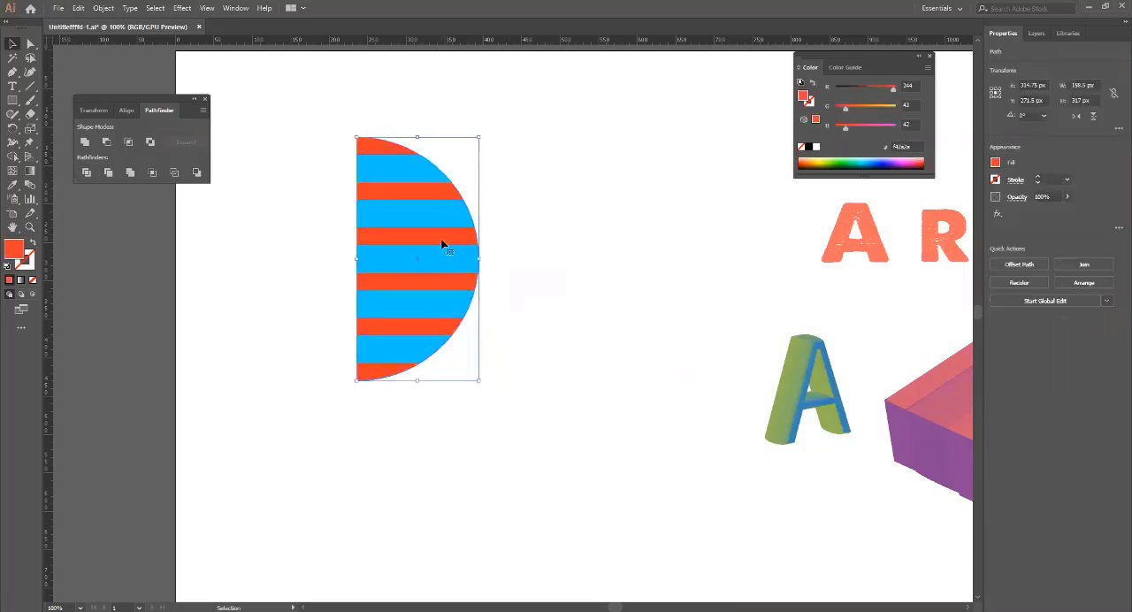
{"action": "right_click", "coordinate": [443, 239]}
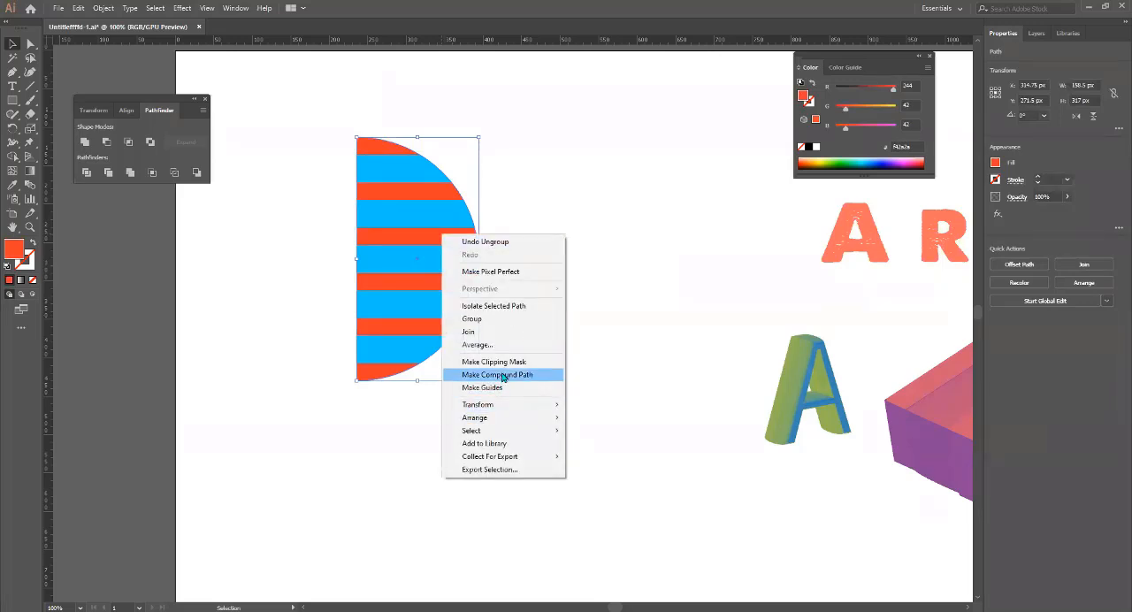
{"action": "left_click", "coordinate": [626, 358]}
{"action": "left_click", "coordinate": [587, 358]}
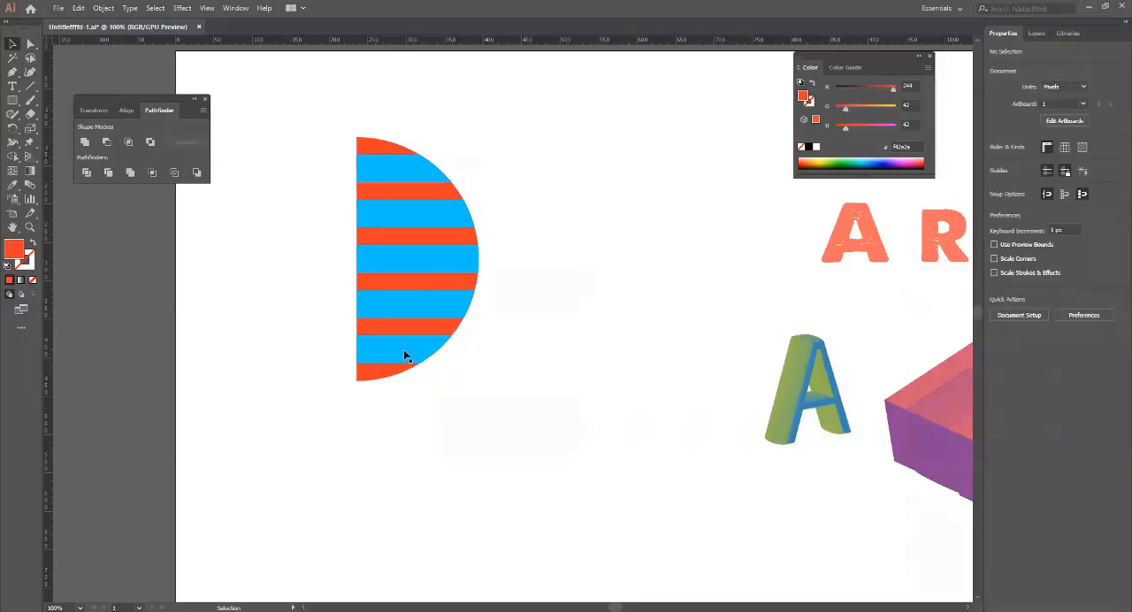
{"action": "left_click", "coordinate": [404, 350]}
{"action": "left_click", "coordinate": [526, 371]}
{"action": "left_click", "coordinate": [389, 373]}
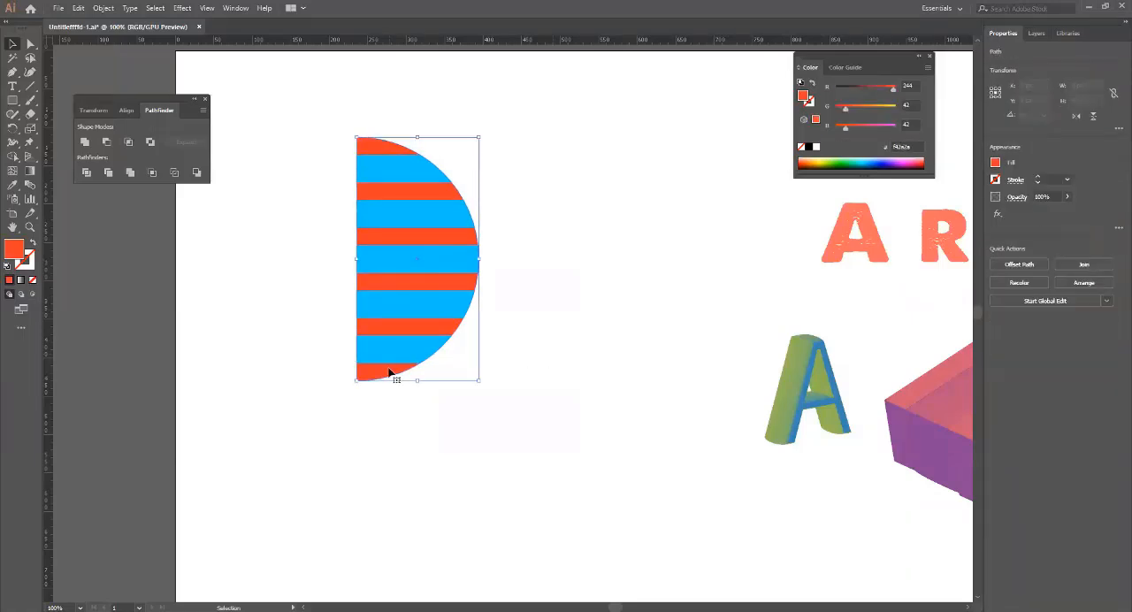
{"action": "right_click", "coordinate": [389, 372]}
{"action": "left_click", "coordinate": [387, 384]}
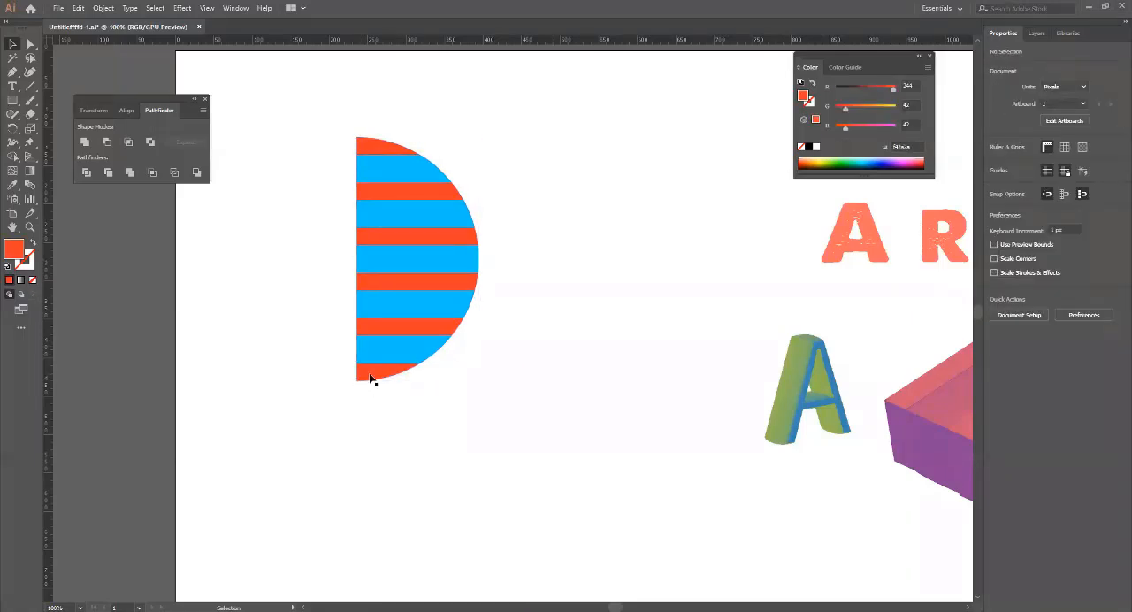
Examine the anchor points of the orange half circle and of the blue stripes with the Direct Selection tool.
{"action": "left_click", "coordinate": [368, 375]}
{"action": "key", "text": "a"}
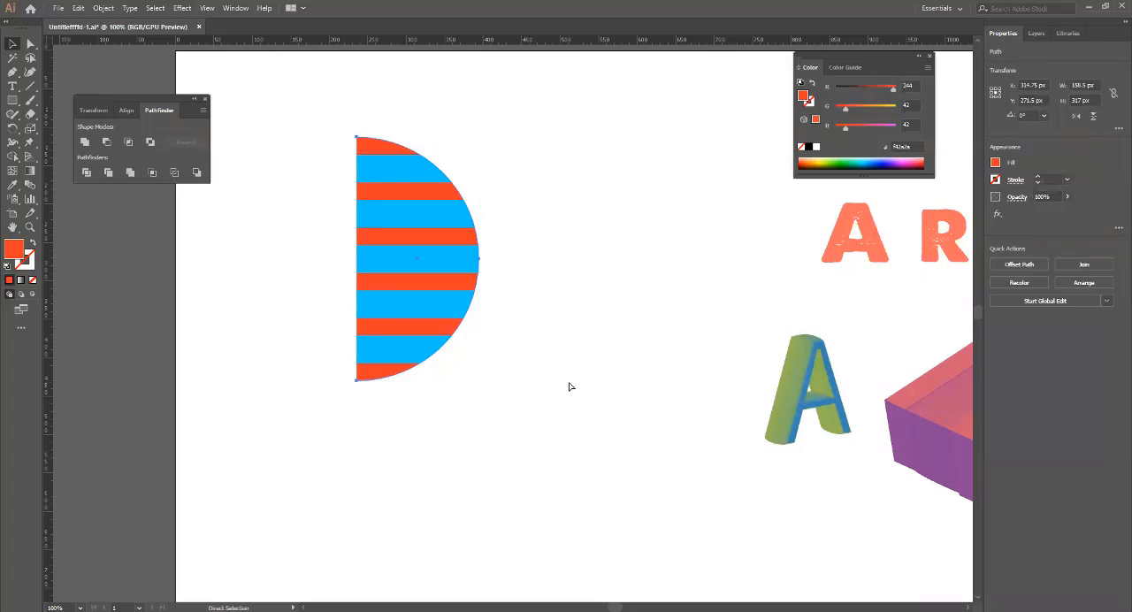
{"action": "key", "text": "v"}
{"action": "left_click", "coordinate": [413, 221]}
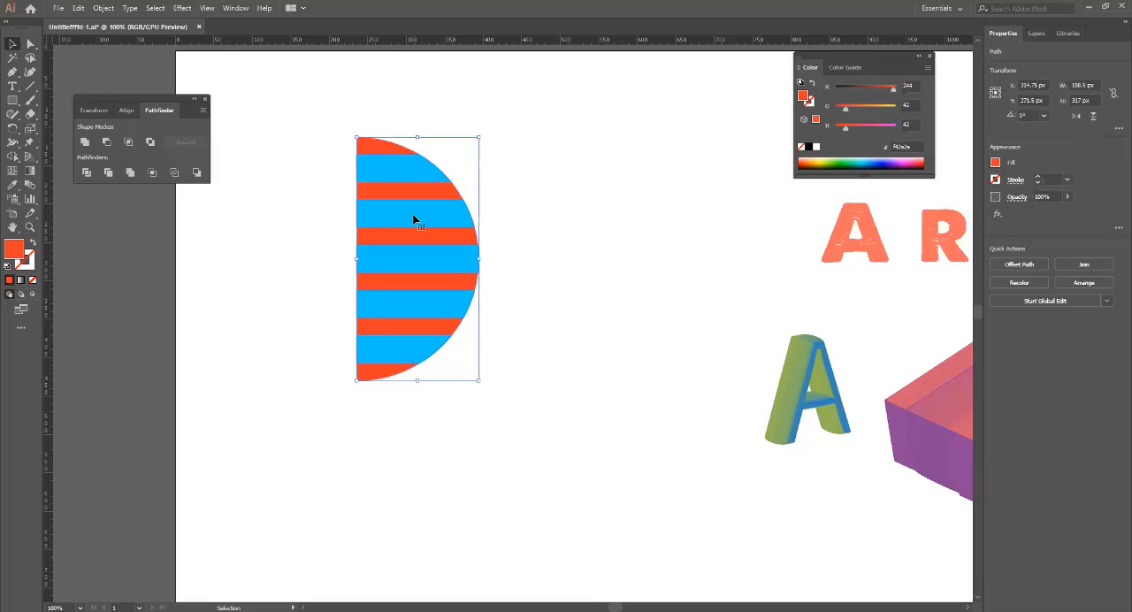
{"action": "key", "text": "a"}
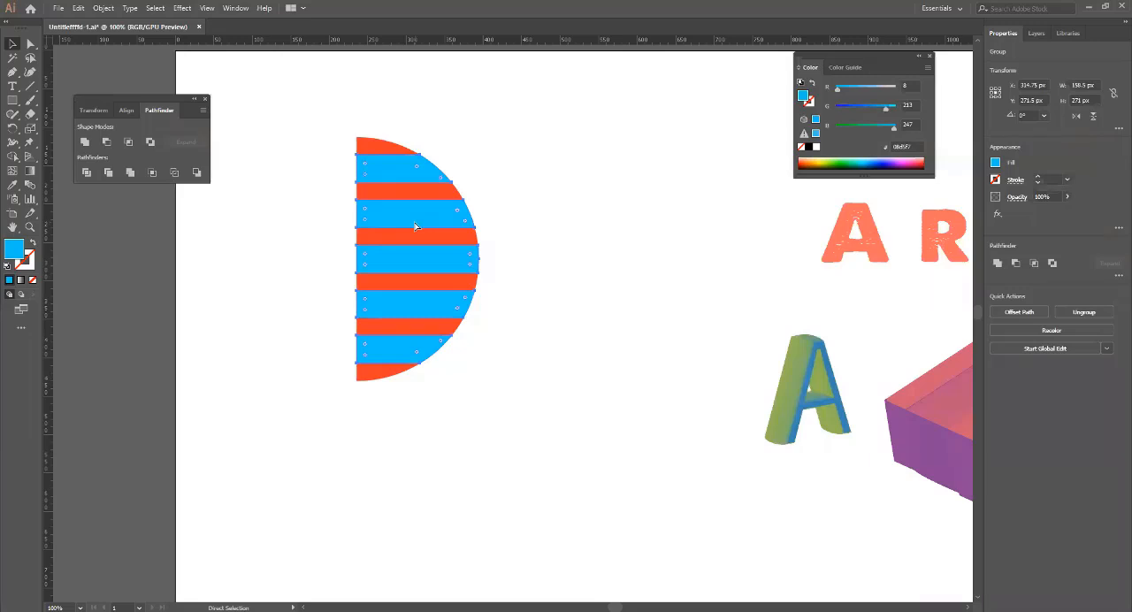
Apply Pathfinder Minus Front to the orange half circle and the blue stripes on top of it.
{"action": "left_click", "coordinate": [553, 313]}
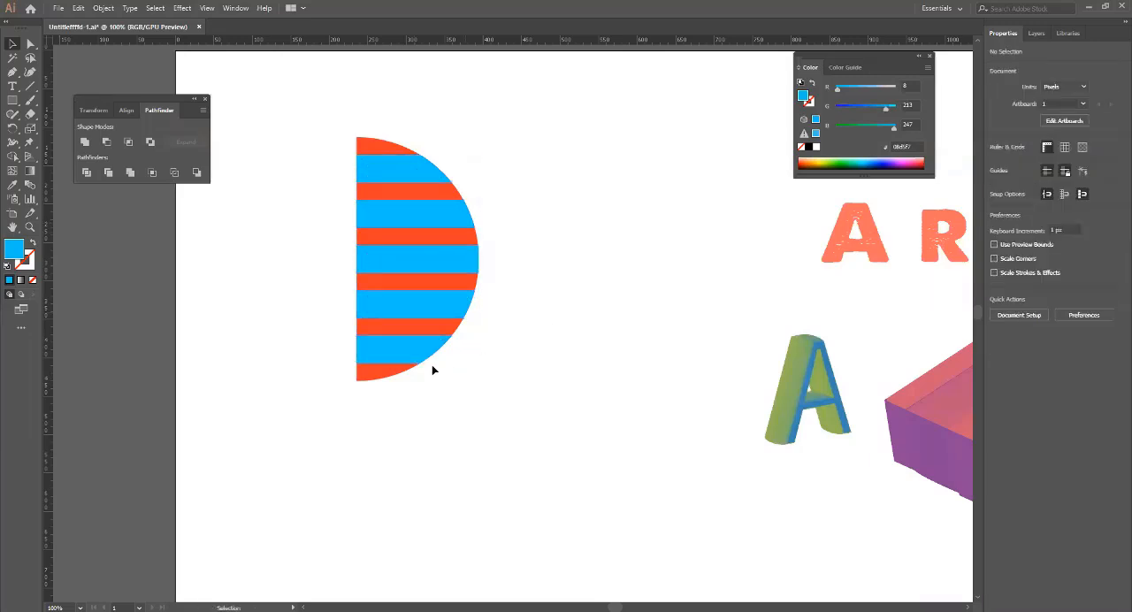
{"action": "left_click", "coordinate": [395, 364]}
{"action": "left_click", "coordinate": [394, 349], "text": "shift"}
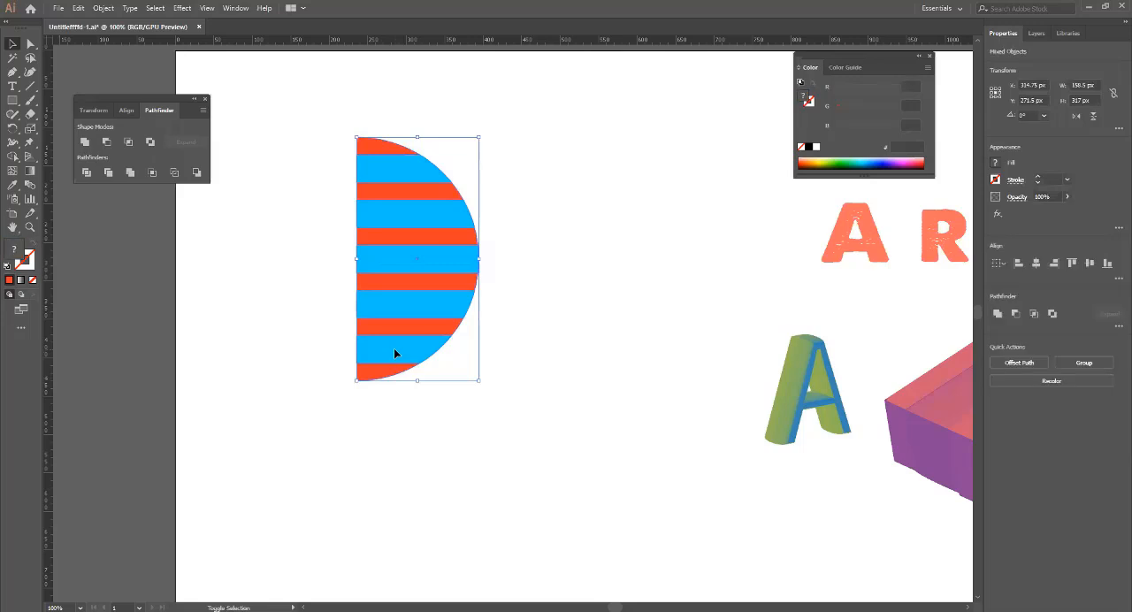
{"action": "left_click", "coordinate": [106, 149]}
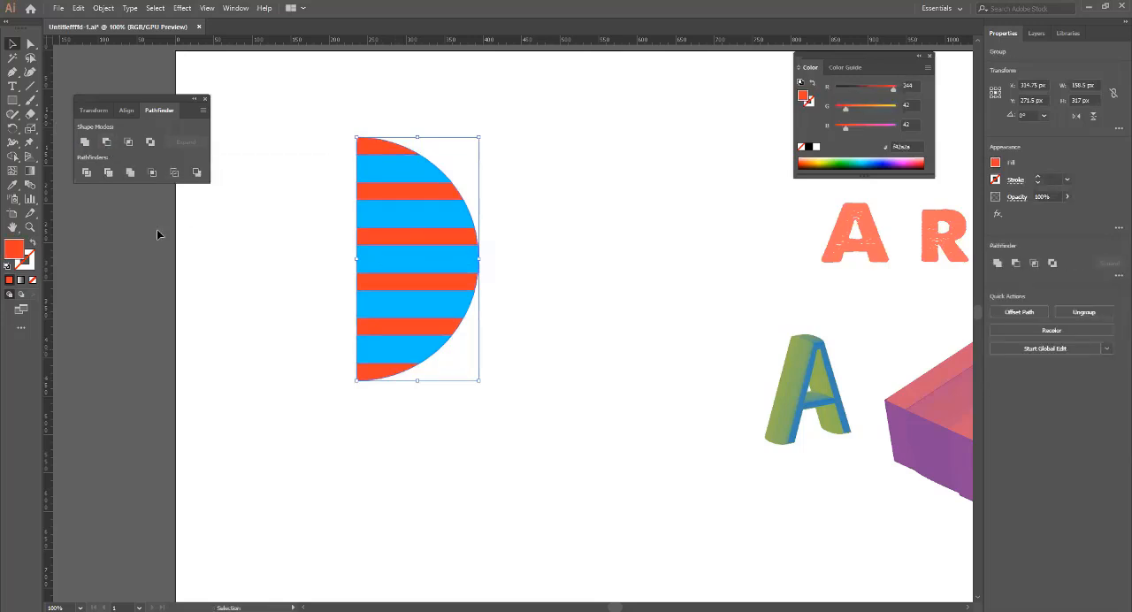
Move the blue stripes and the orange stripes apart to inspect the cut, and undo the separation.
{"action": "left_click", "coordinate": [172, 258]}
{"action": "left_click_drag", "start_coordinate": [418, 177], "coordinate": [584, 177]}
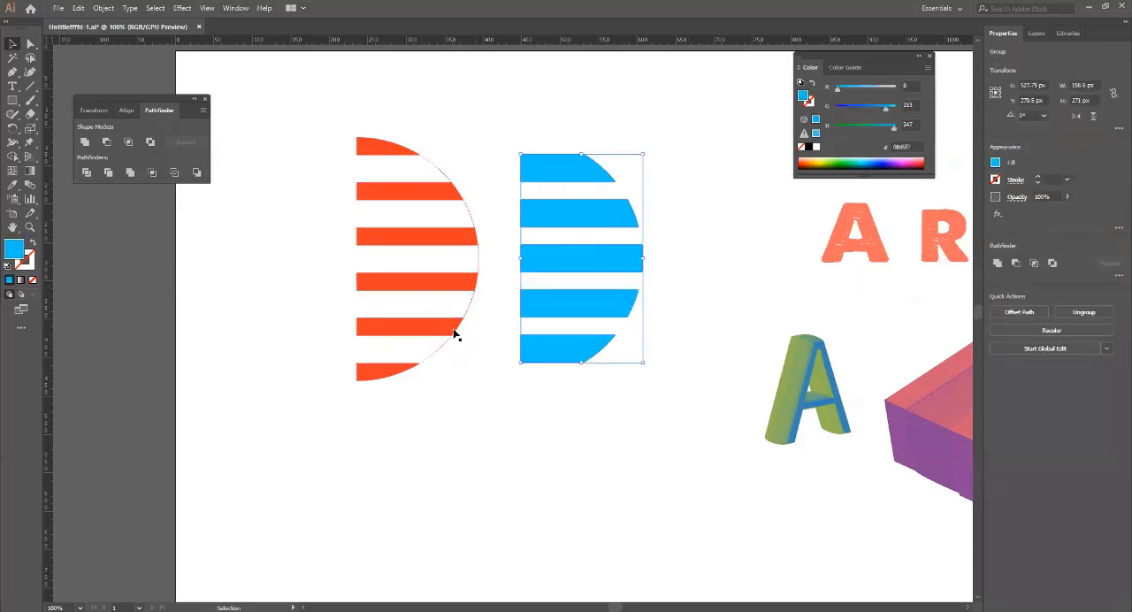
{"action": "double_click", "coordinate": [404, 286]}
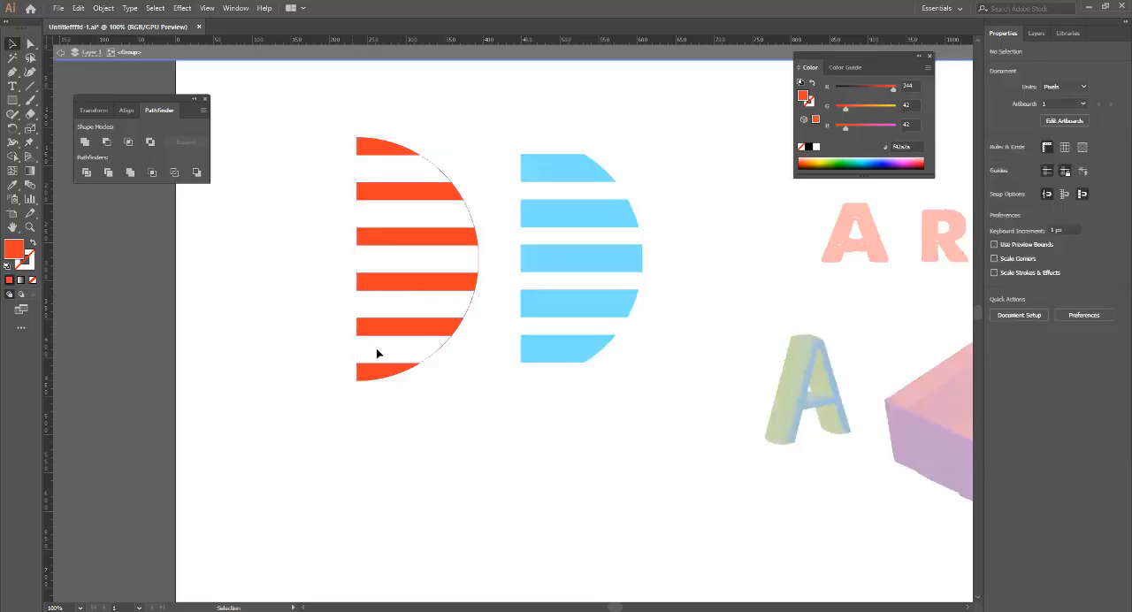
{"action": "left_click", "coordinate": [61, 53]}
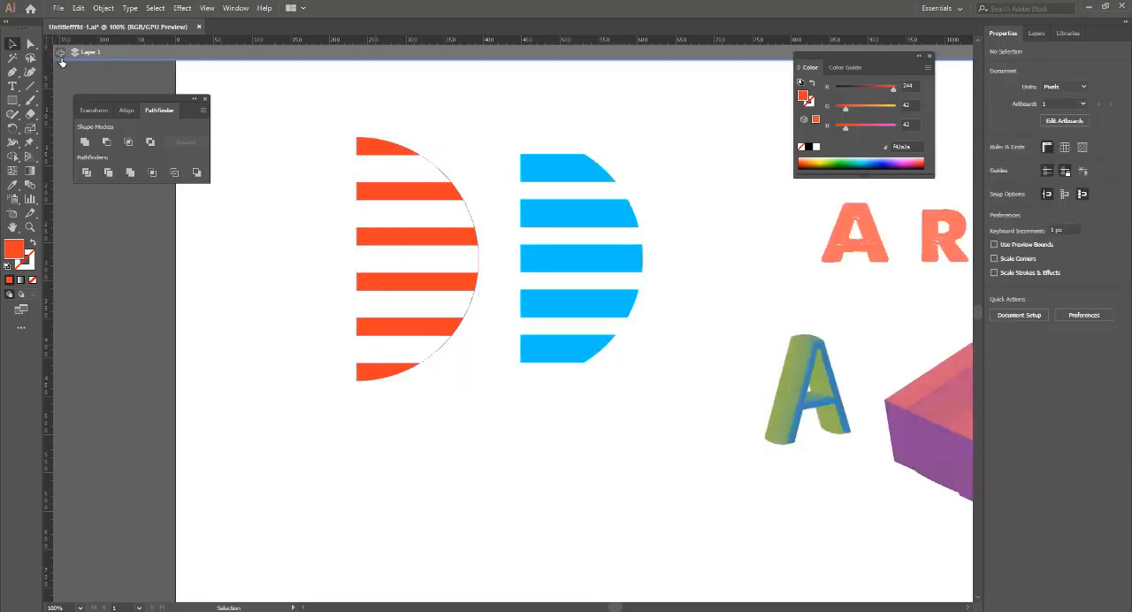
{"action": "left_click_drag", "start_coordinate": [434, 238], "coordinate": [182, 317]}
{"action": "key", "text": "a"}
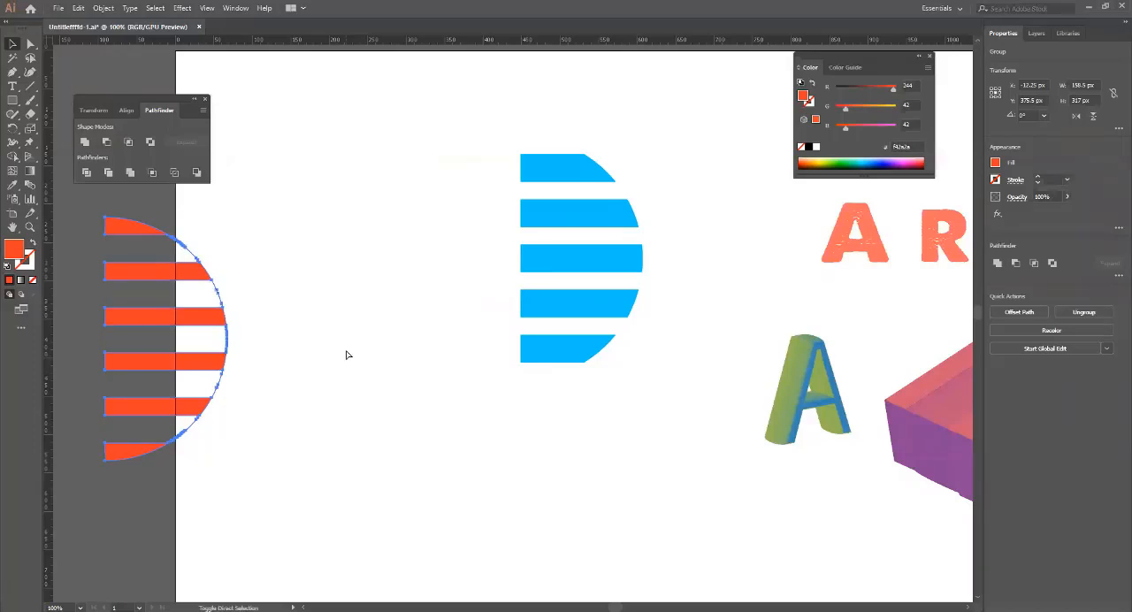
{"action": "key", "text": "ctrl+z"}
{"action": "key", "text": "ctrl+z"}
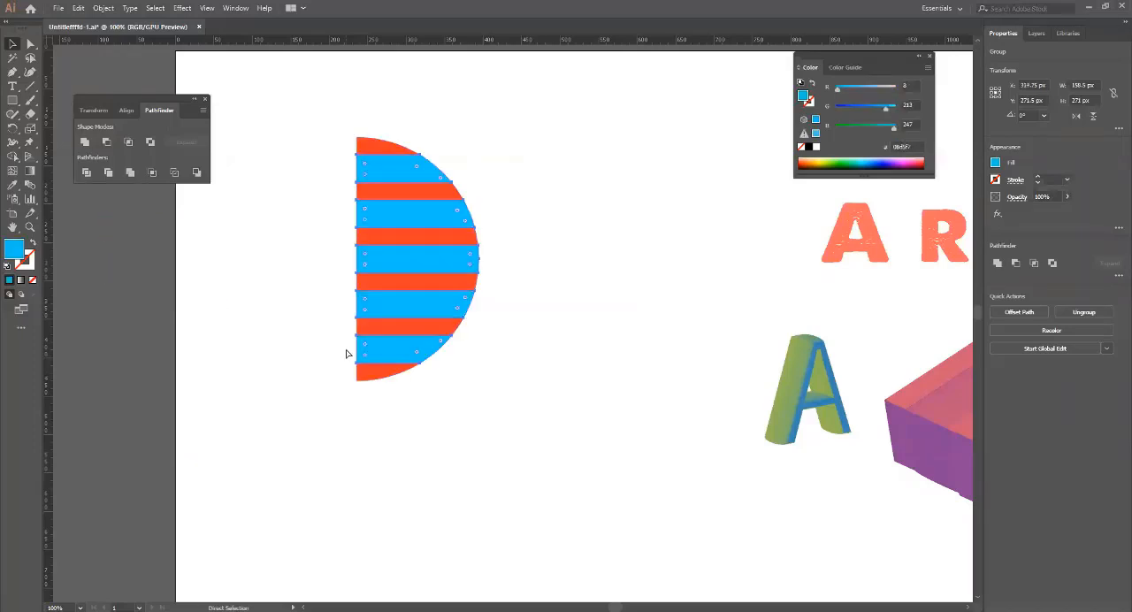
Group the orange half circle and the blue stripes.
{"action": "left_click_drag", "start_coordinate": [349, 93], "coordinate": [497, 352]}
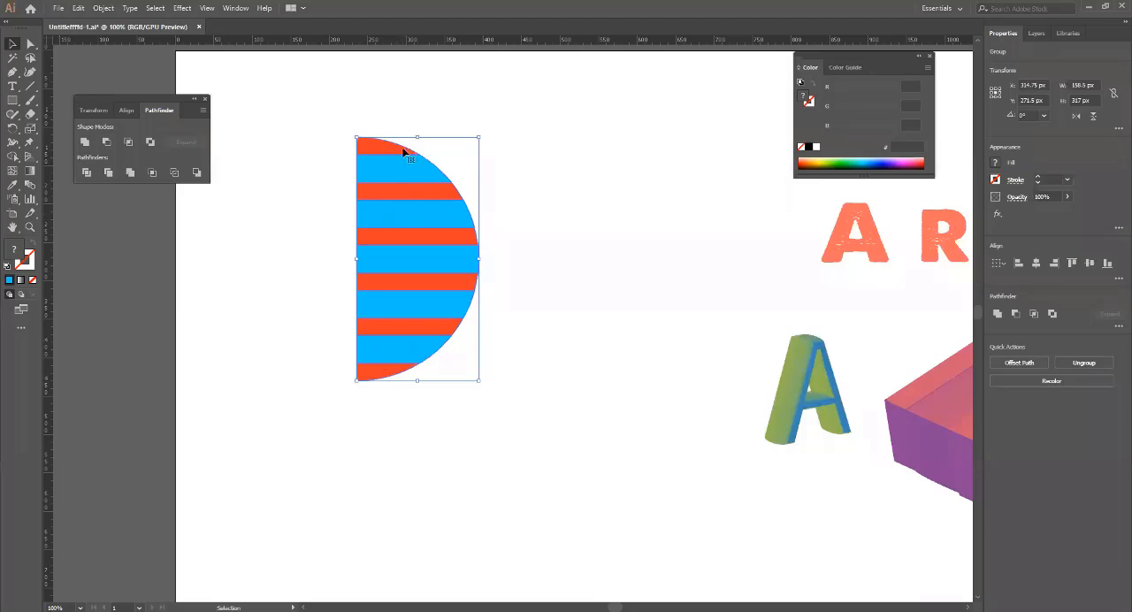
{"action": "right_click", "coordinate": [405, 152]}
{"action": "left_click", "coordinate": [433, 221]}
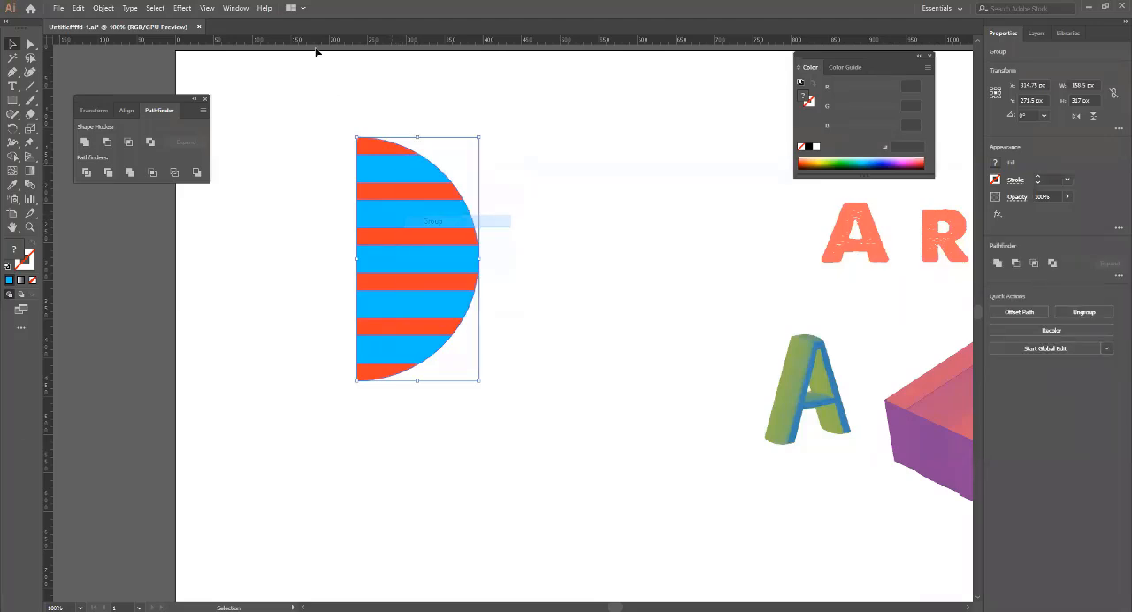
Preview a 360° 3D Revolve from the left edge on the new group, rotate it to 1°, -18°, 0°, and cancel the effect.
{"action": "left_click", "coordinate": [235, 8]}
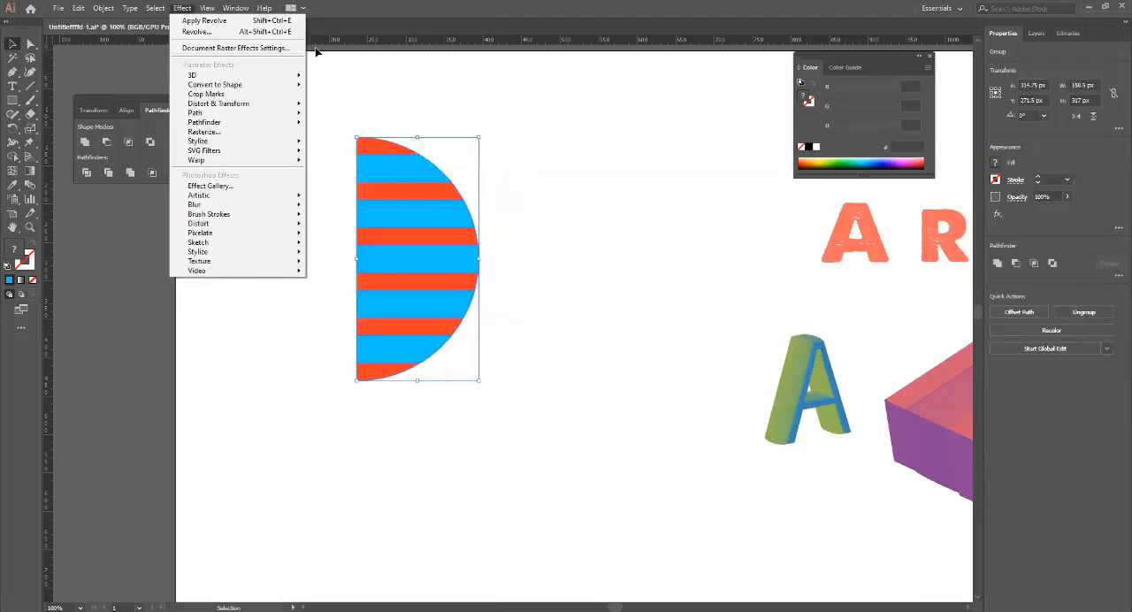
{"action": "mouse_move", "coordinate": [203, 76]}
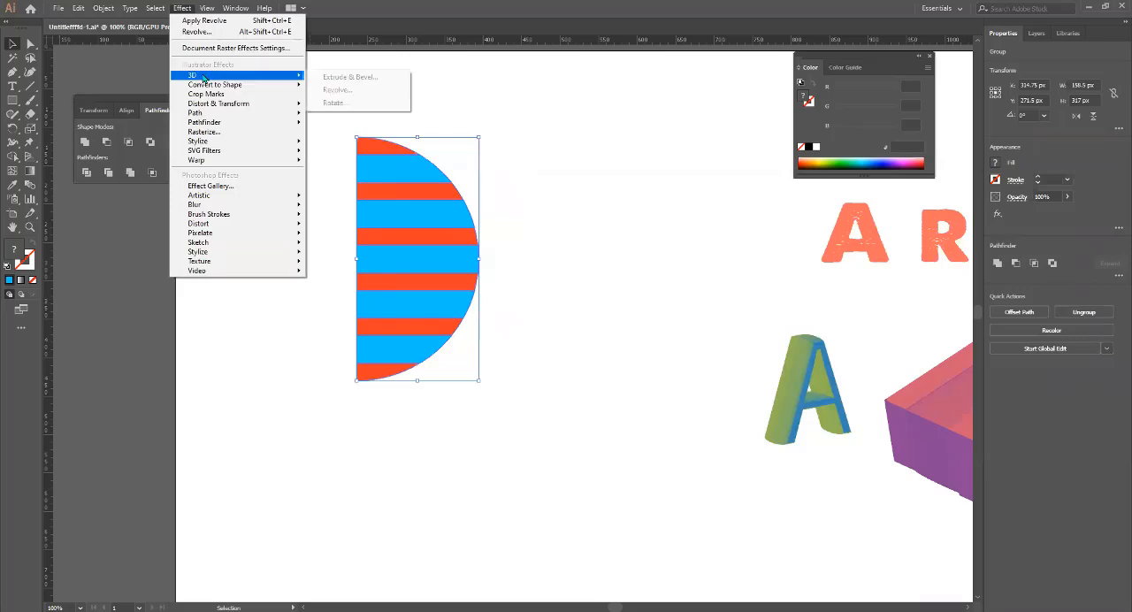
{"action": "left_click", "coordinate": [361, 90]}
{"action": "left_click", "coordinate": [654, 484]}
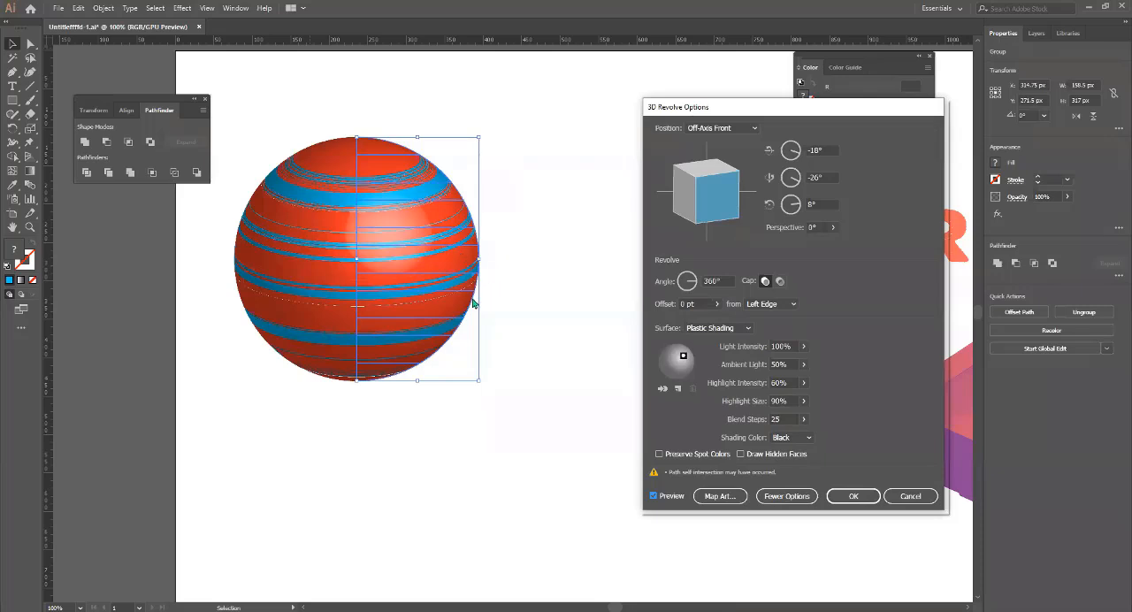
{"action": "left_click_drag", "start_coordinate": [713, 211], "coordinate": [709, 203]}
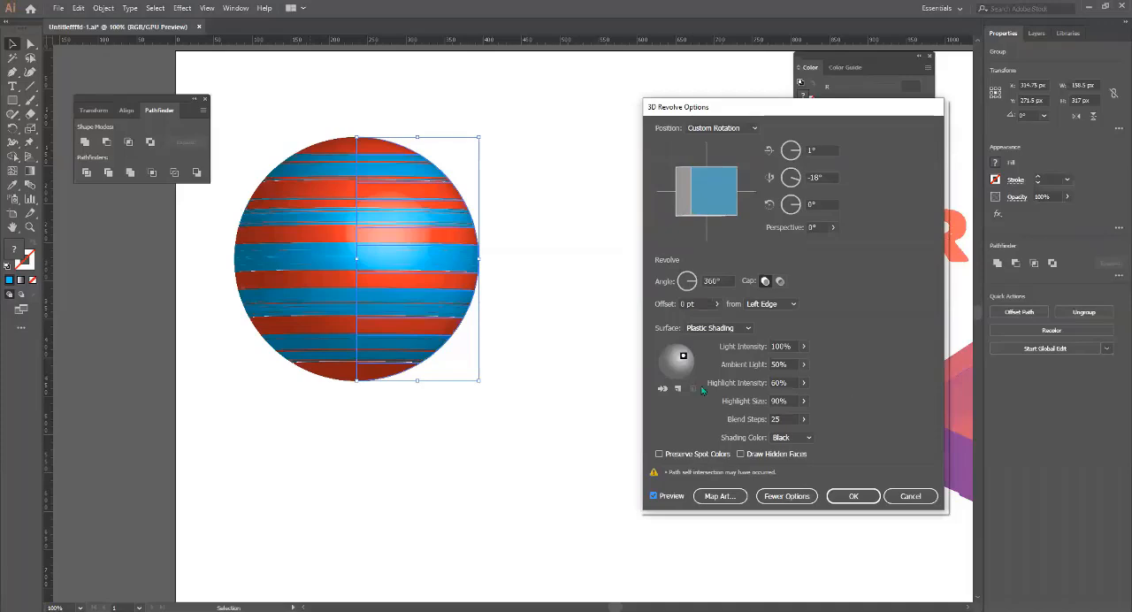
{"action": "left_click", "coordinate": [916, 497]}
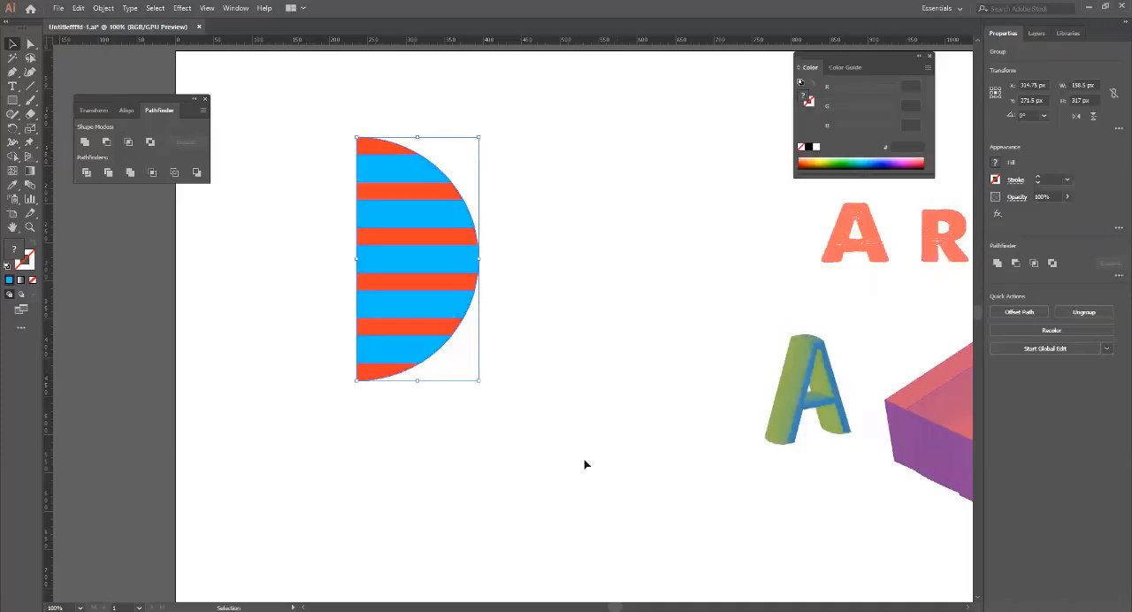
Delete the long cylinder, the two short cylinders and the pink and purple box from the artboard.
{"action": "scroll", "coordinate": [505, 459], "scroll_direction": "down", "scroll_amount": 2}
{"action": "left_click_drag", "start_coordinate": [507, 294], "coordinate": [454, 348]}
{"action": "left_click_drag", "start_coordinate": [844, 372], "coordinate": [617, 179]}
{"action": "key", "text": "Delete"}
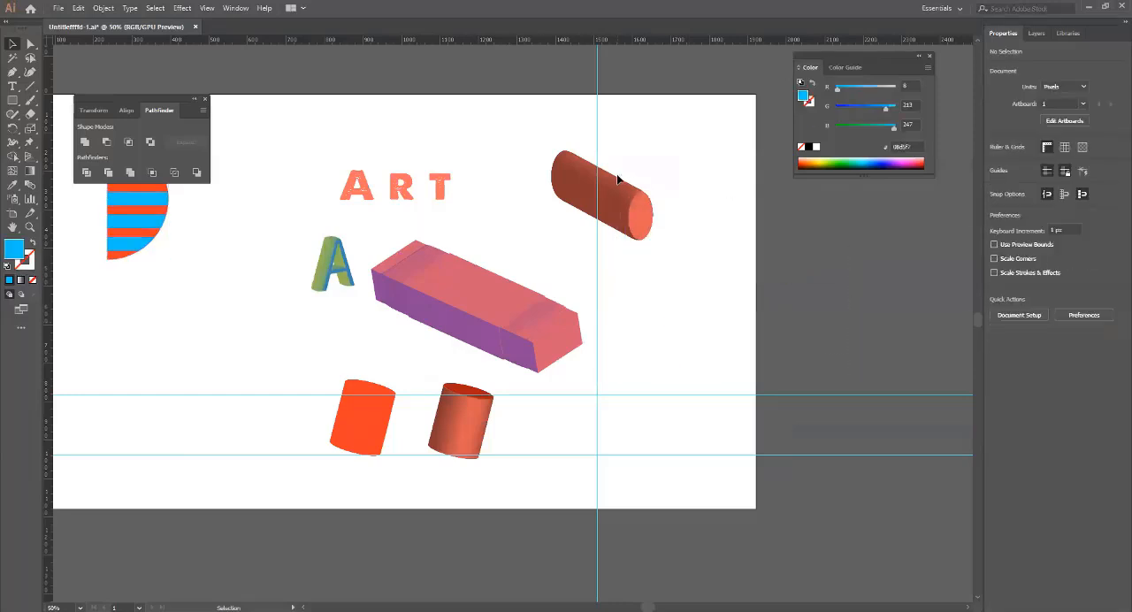
{"action": "left_click", "coordinate": [639, 210]}
{"action": "key", "text": "Delete"}
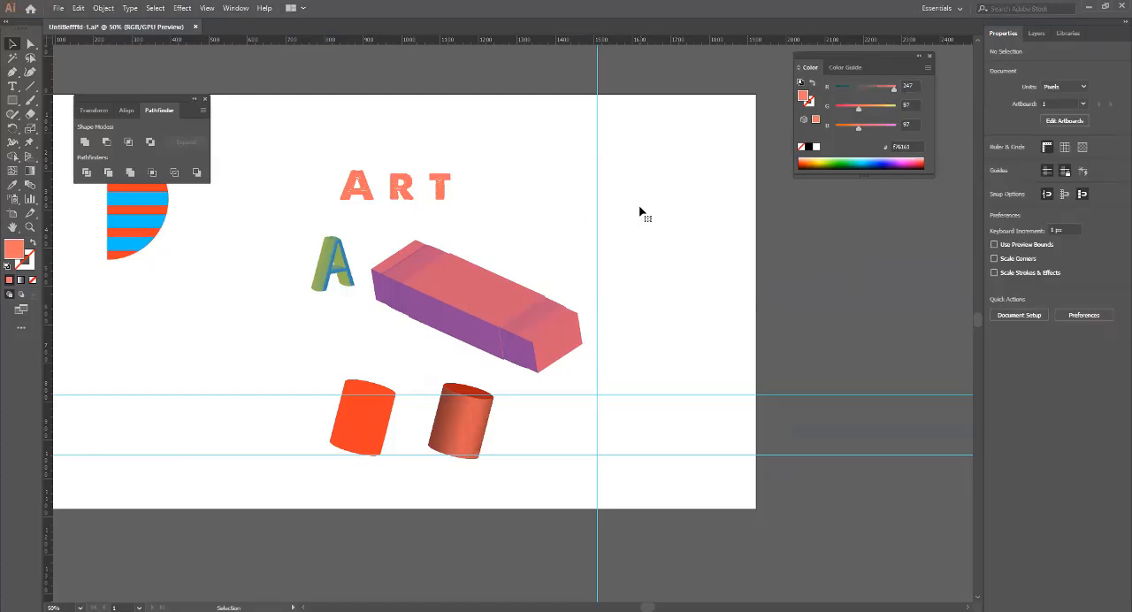
{"action": "left_click_drag", "start_coordinate": [513, 487], "coordinate": [286, 384]}
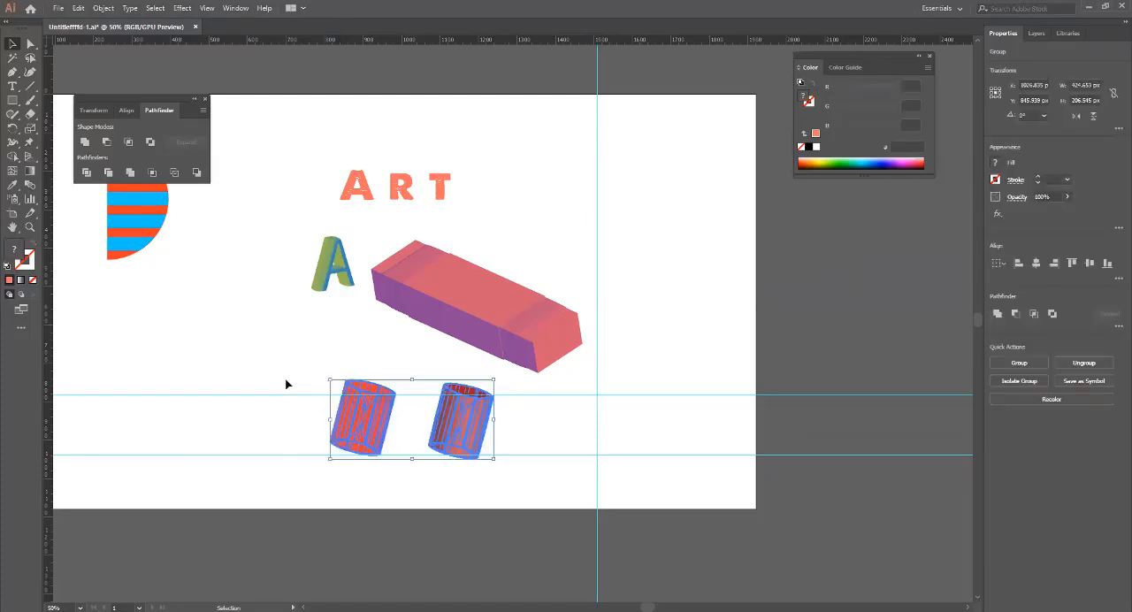
{"action": "key", "text": "Delete"}
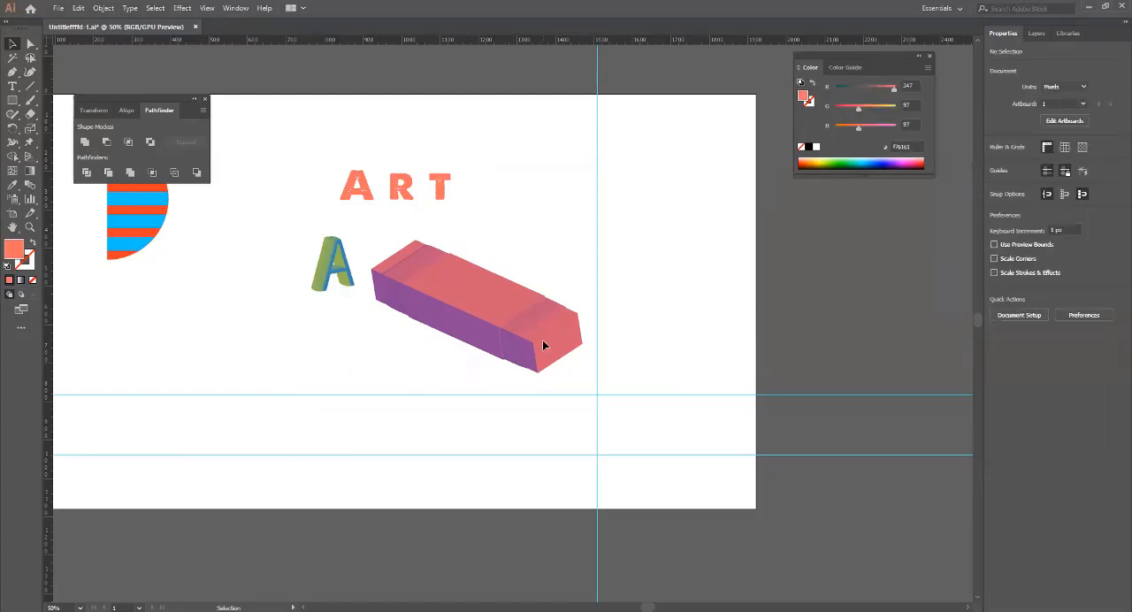
{"action": "mouse_move", "coordinate": [408, 369]}
{"action": "left_mouse_down"}
{"action": "mouse_move", "coordinate": [492, 278]}
{"action": "mouse_move", "coordinate": [525, 265]}
{"action": "left_mouse_up"}
{"action": "key", "text": "Delete"}
Set up a 3D Revolve of 360° from the left edge in Off-Axis Front position on the striped half-circle group, with preview on.
{"action": "key", "text": "space"}
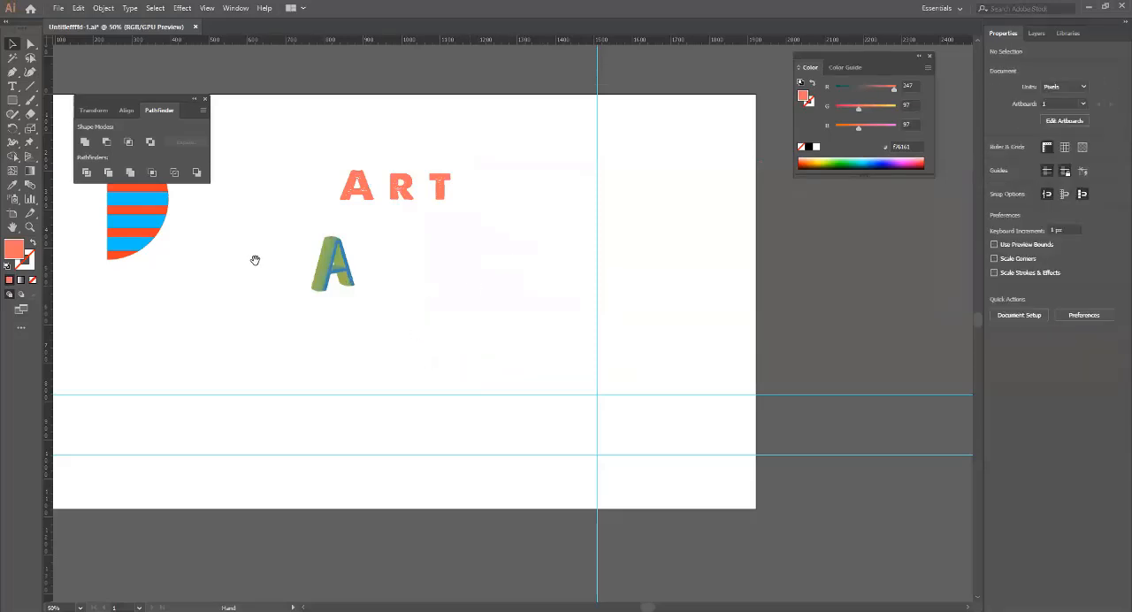
{"action": "left_click_drag", "start_coordinate": [254, 260], "coordinate": [472, 412]}
{"action": "left_click", "coordinate": [379, 310]}
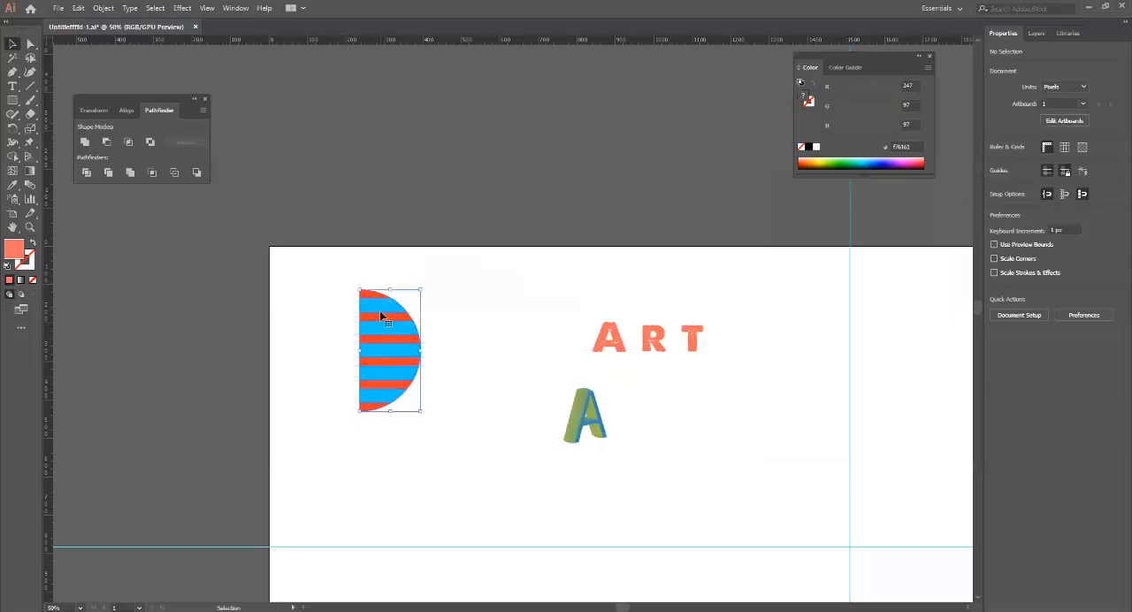
{"action": "left_click", "coordinate": [236, 8]}
{"action": "mouse_move", "coordinate": [182, 8]}
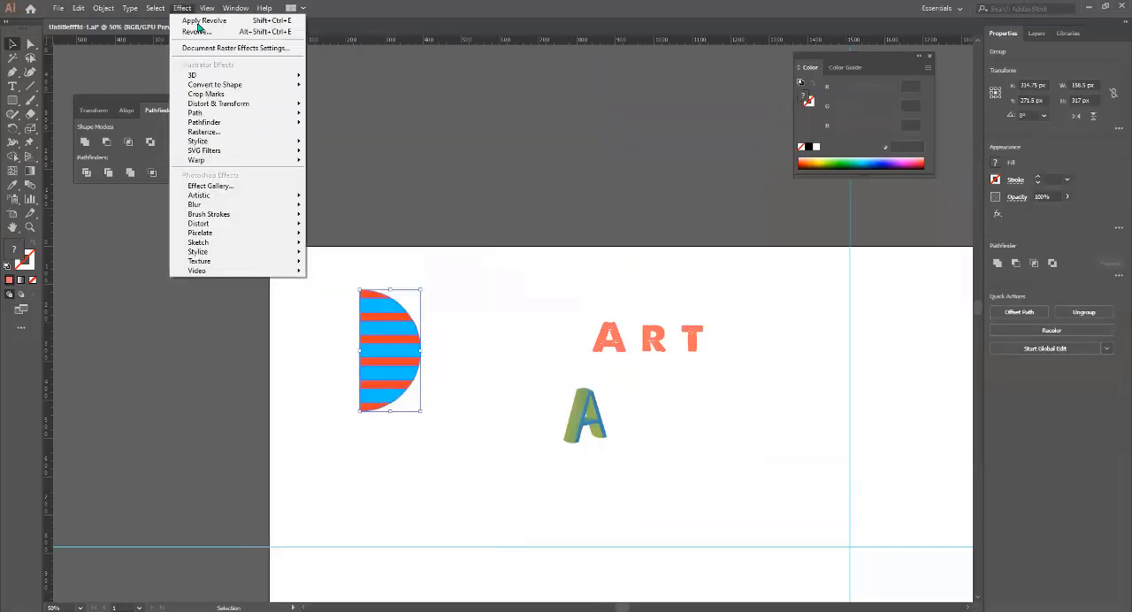
{"action": "mouse_move", "coordinate": [203, 75]}
{"action": "left_click", "coordinate": [357, 92]}
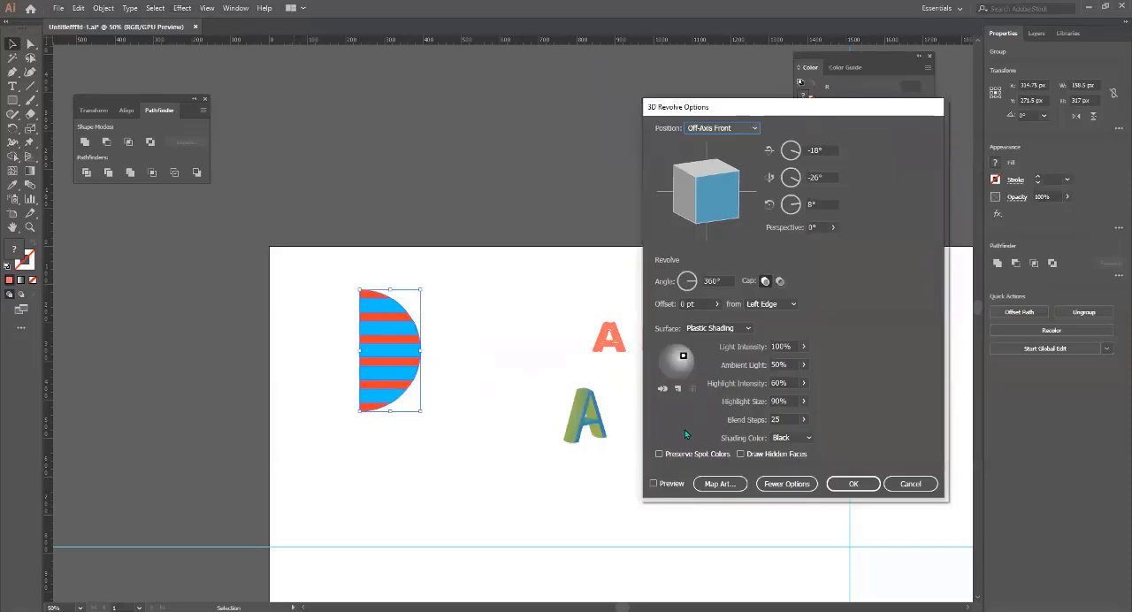
{"action": "left_click", "coordinate": [653, 484]}
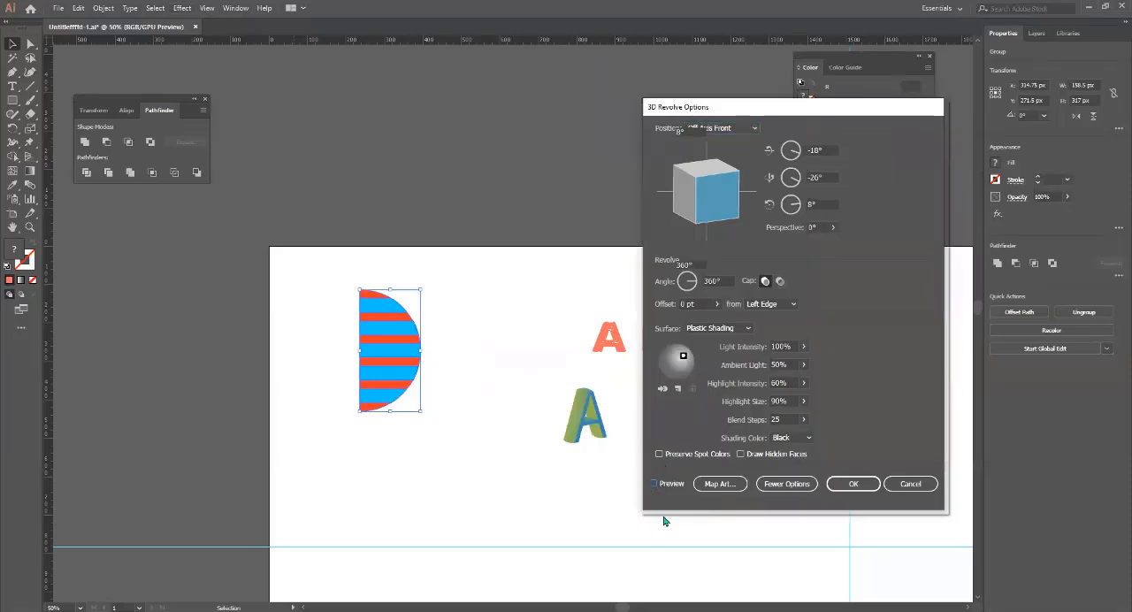
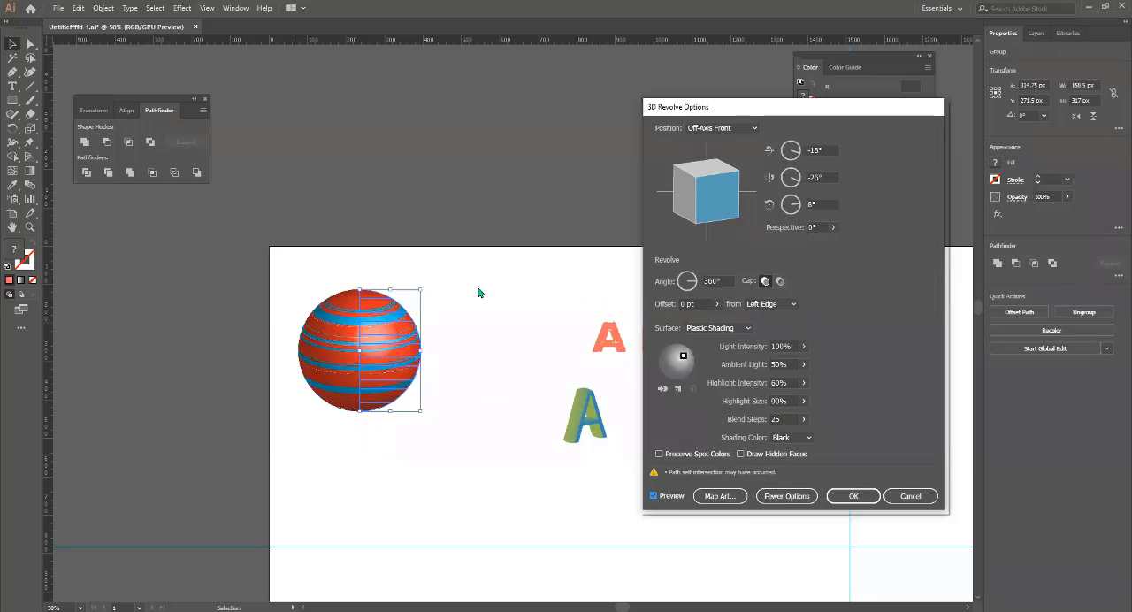
Cancel the 3D Revolve and move the striped half-circle group off the artboard onto the empty canvas beside it.
{"action": "left_click", "coordinate": [921, 498]}
{"action": "left_click_drag", "start_coordinate": [274, 222], "coordinate": [484, 433]}
{"action": "left_click_drag", "start_coordinate": [386, 356], "coordinate": [242, 354]}
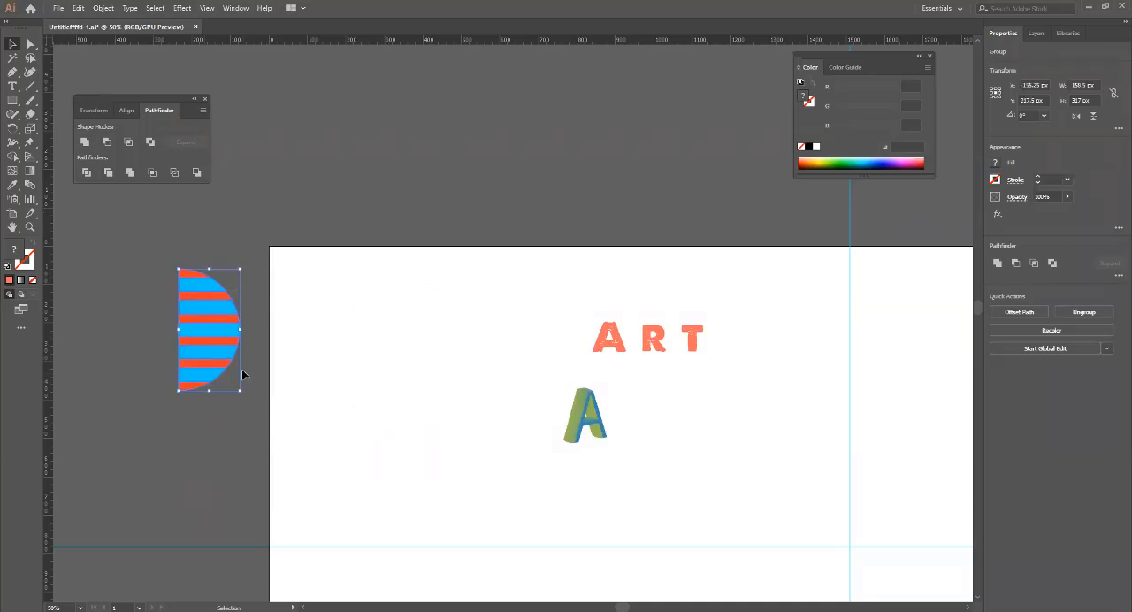
{"action": "left_click", "coordinate": [243, 355]}
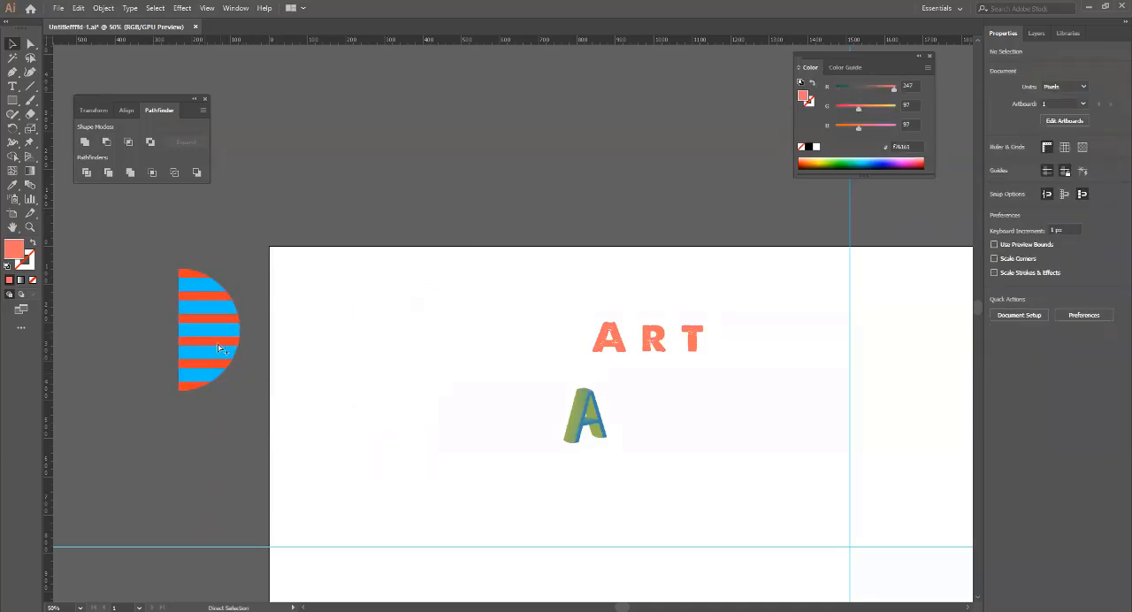
Ungroup the striped half circle and move the blue stripes away from the orange ones towards the artboard.
{"action": "scroll", "coordinate": [243, 356], "scroll_direction": "up", "scroll_amount": 7, "text": "alt"}
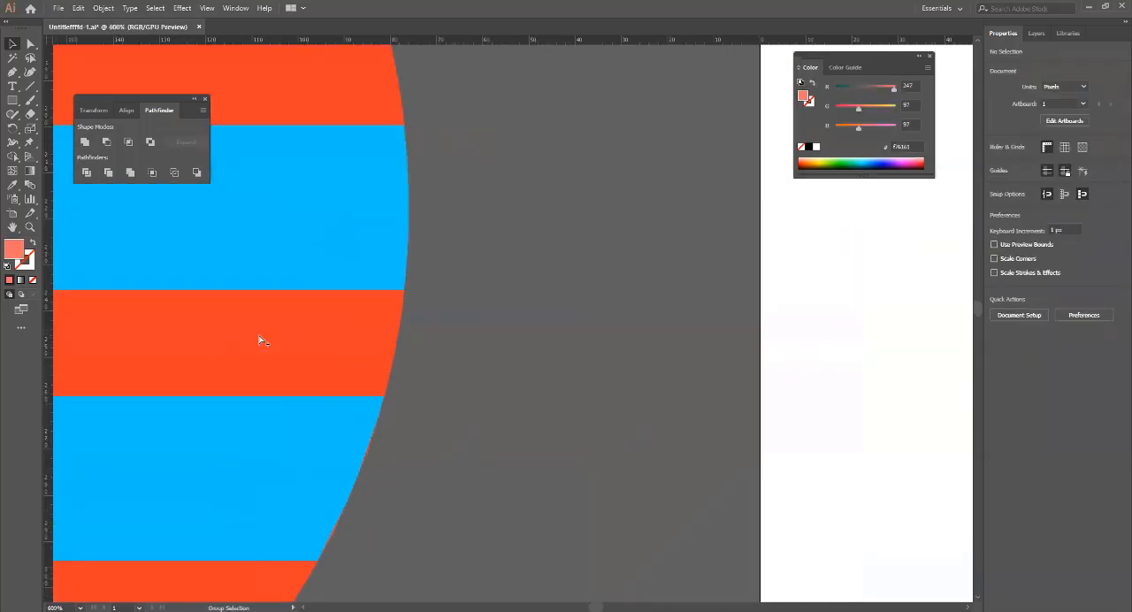
{"action": "left_click", "coordinate": [332, 240]}
{"action": "right_click", "coordinate": [348, 246]}
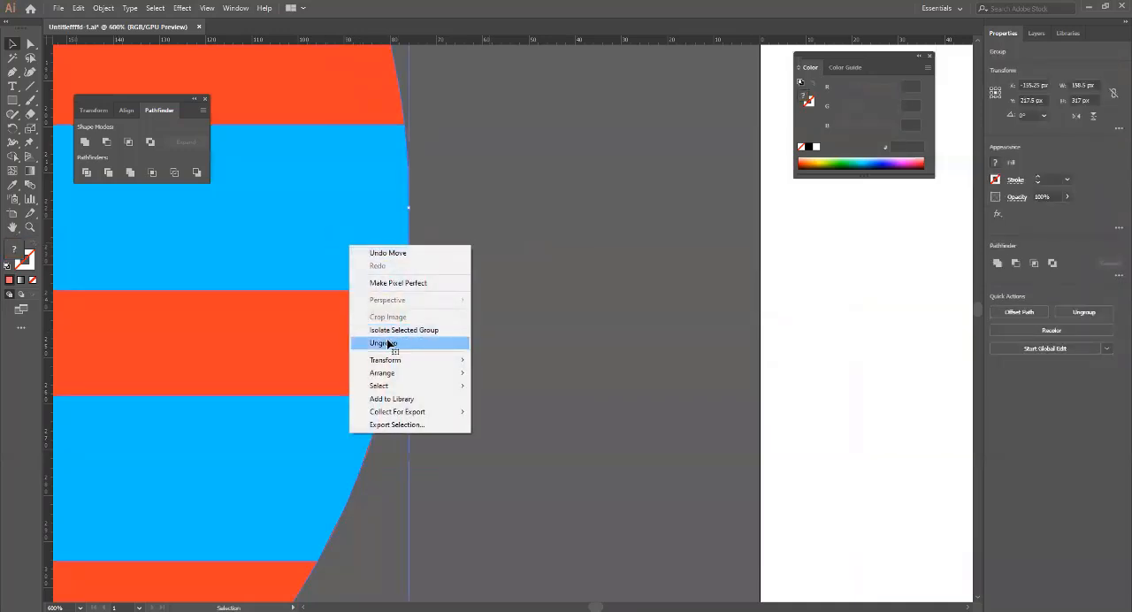
{"action": "left_click", "coordinate": [390, 343]}
{"action": "key", "text": "ctrl+shift+a"}
{"action": "left_click", "coordinate": [267, 233]}
{"action": "left_click_drag", "start_coordinate": [267, 235], "coordinate": [872, 241]}
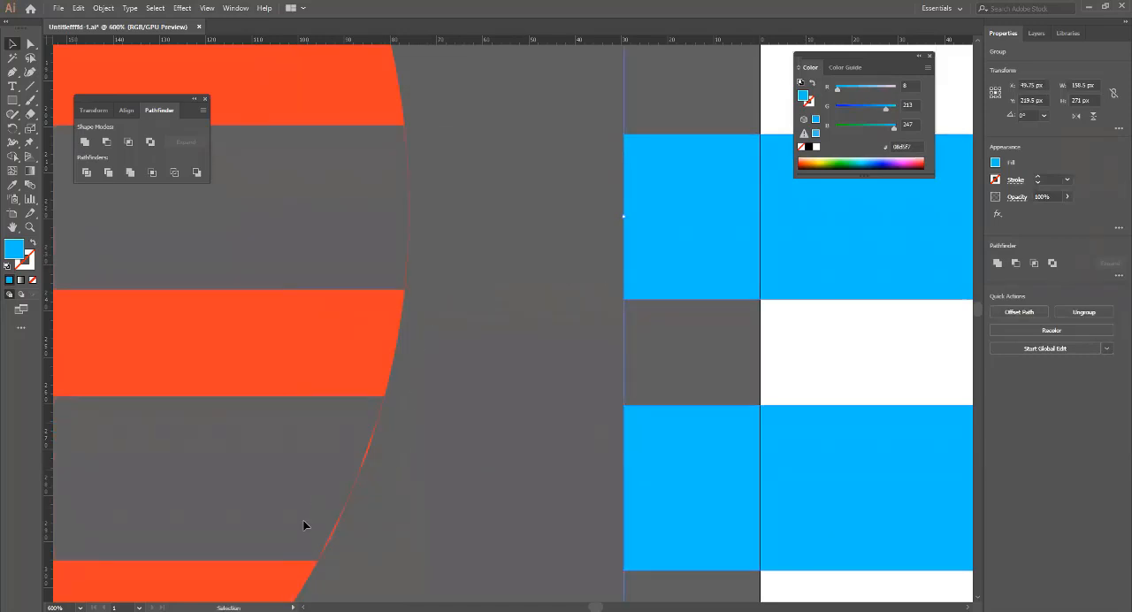
Ungroup the orange stripes so that the stripes and thin arc slivers are separate paths.
{"action": "left_click", "coordinate": [354, 456]}
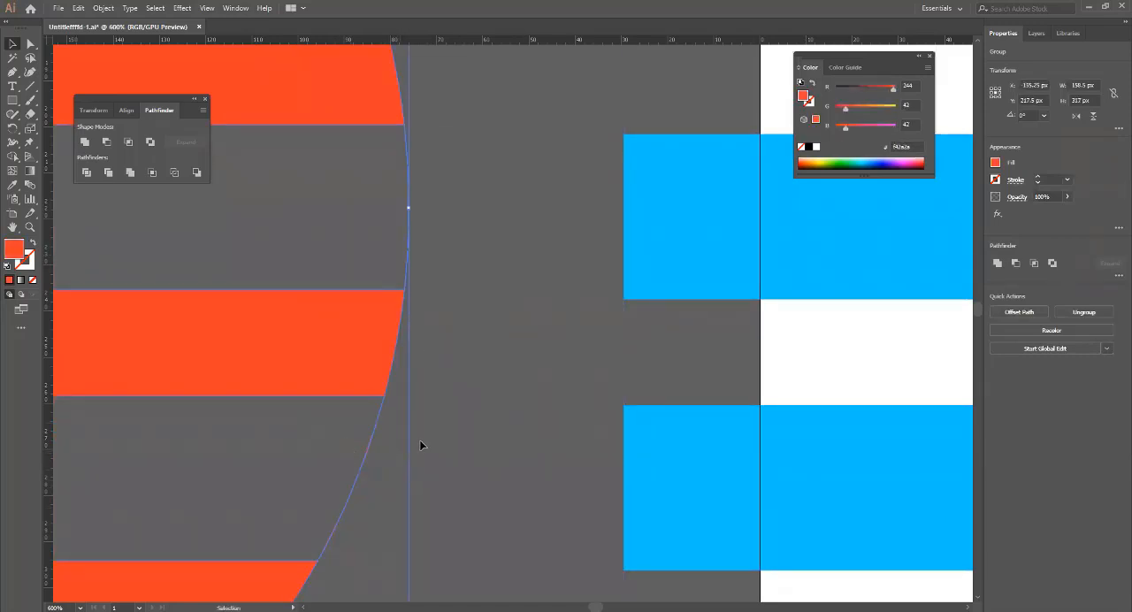
{"action": "key", "text": "a"}
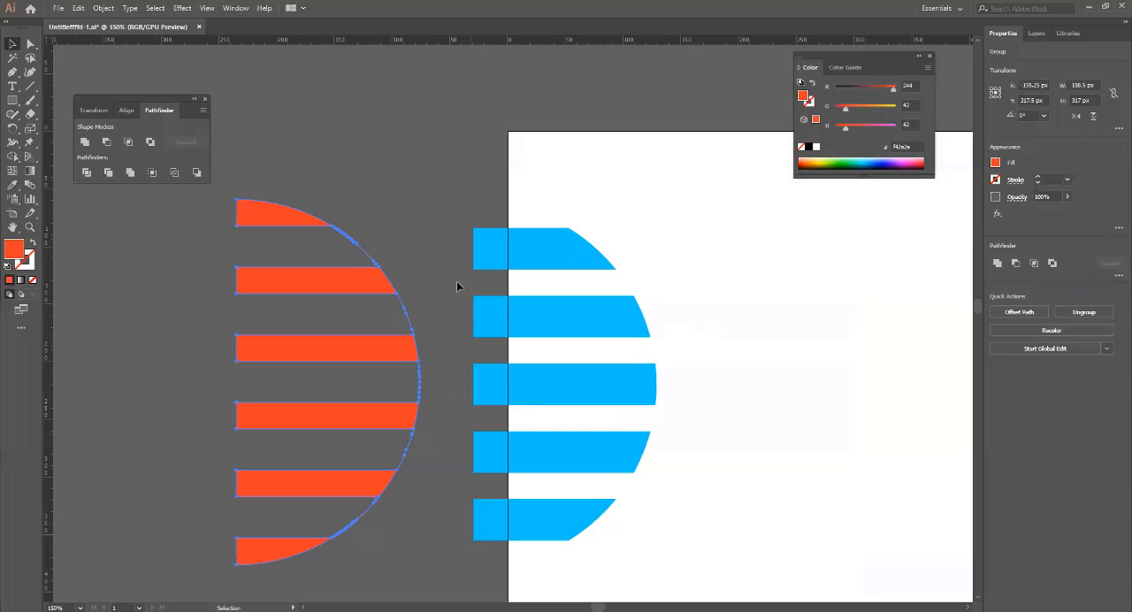
{"action": "key", "text": "v"}
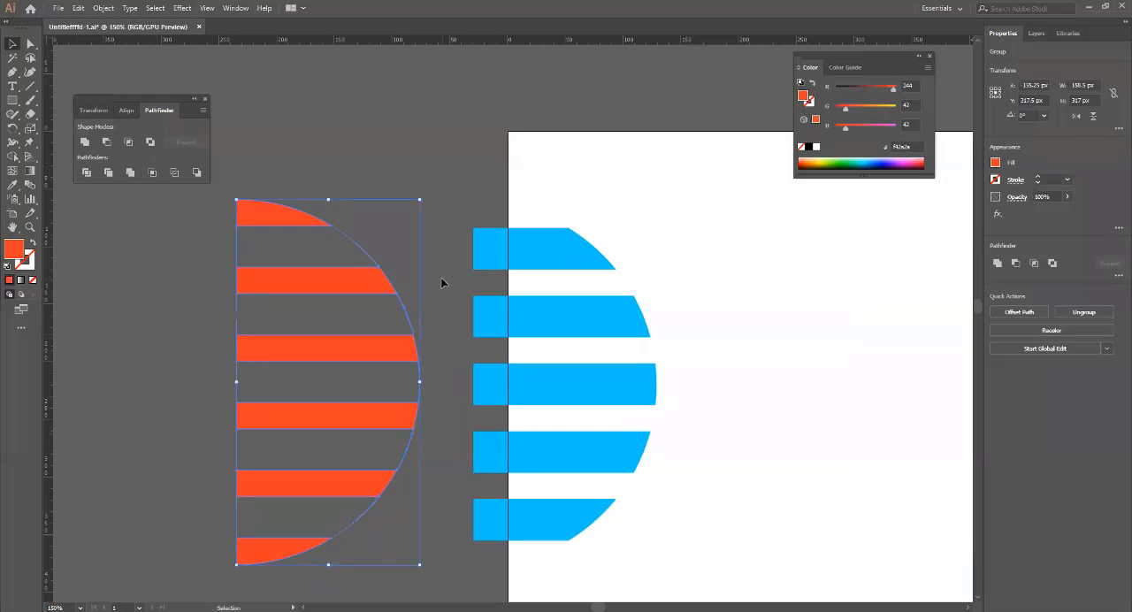
{"action": "left_click", "coordinate": [383, 240]}
{"action": "key", "text": "a"}
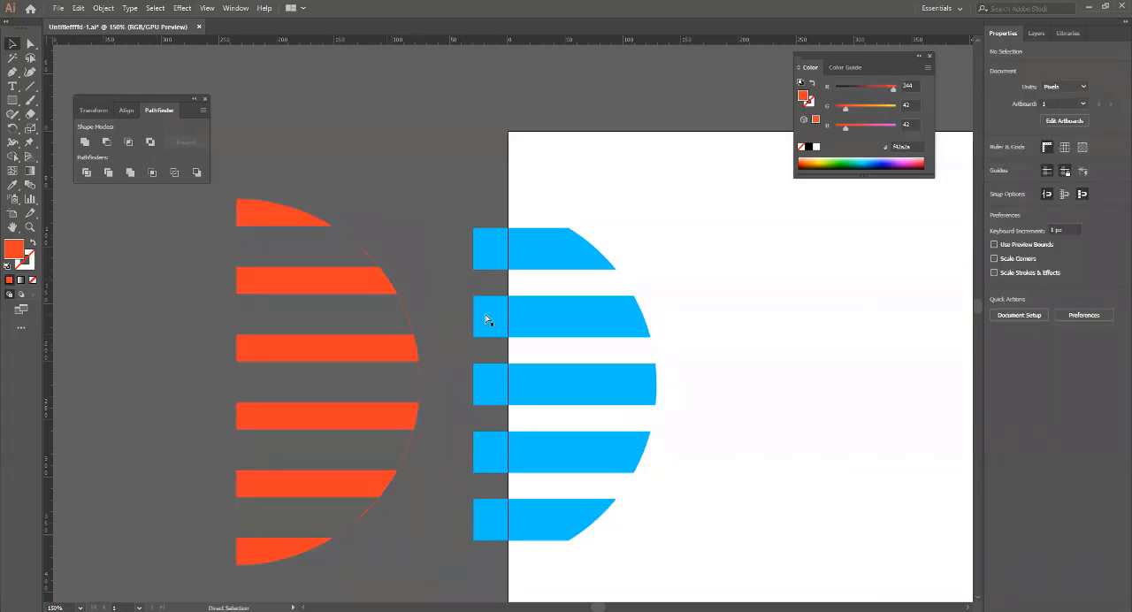
{"action": "key", "text": "v"}
{"action": "left_click", "coordinate": [353, 528]}
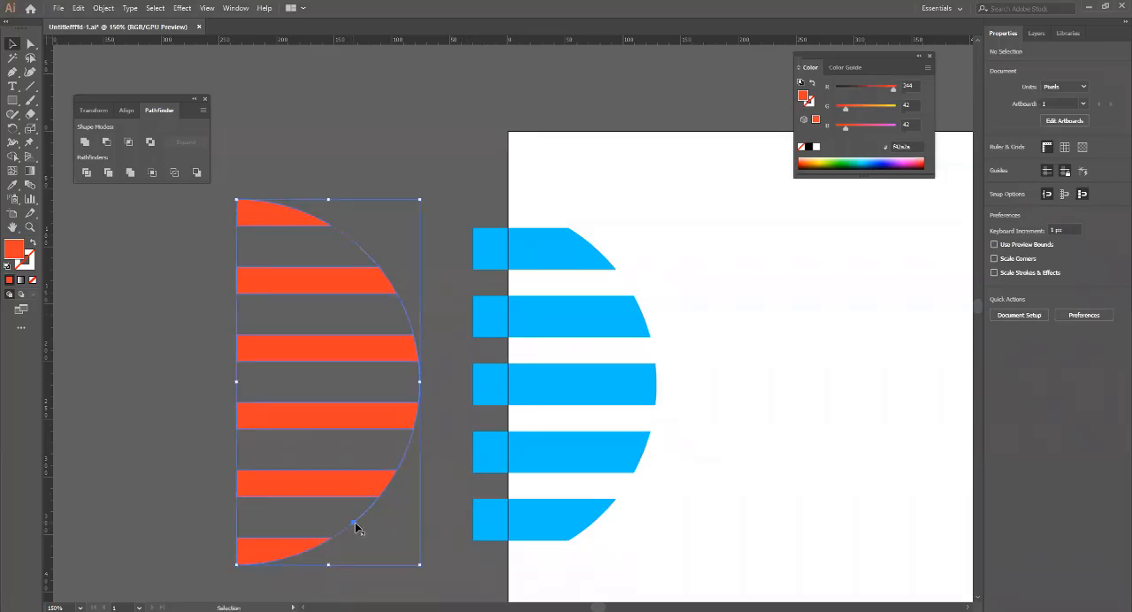
{"action": "right_click", "coordinate": [351, 528]}
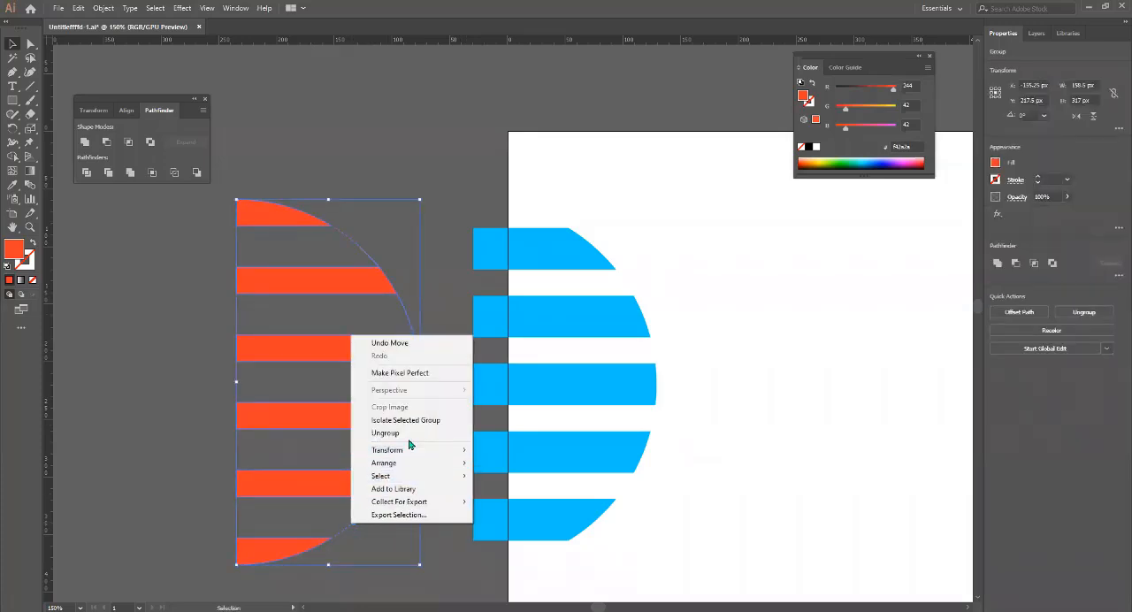
{"action": "left_click", "coordinate": [398, 433]}
{"action": "left_click", "coordinate": [149, 436]}
Delete the thin orange arc sliver in the gap between the two lowest orange stripes.
{"action": "left_click", "coordinate": [348, 523]}
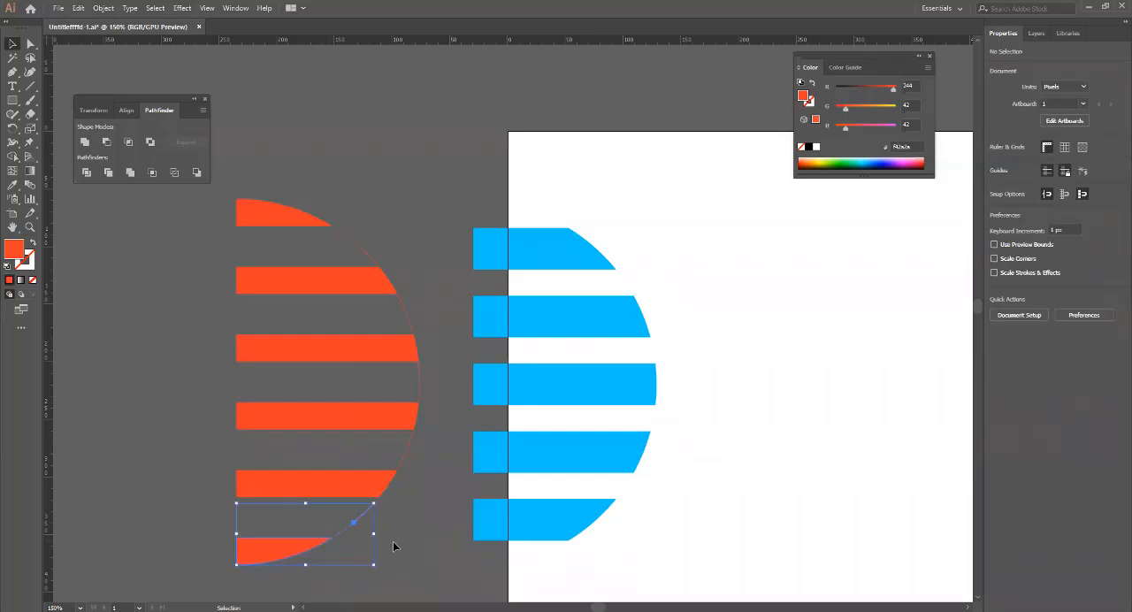
{"action": "left_click", "coordinate": [291, 520]}
{"action": "left_click", "coordinate": [355, 521]}
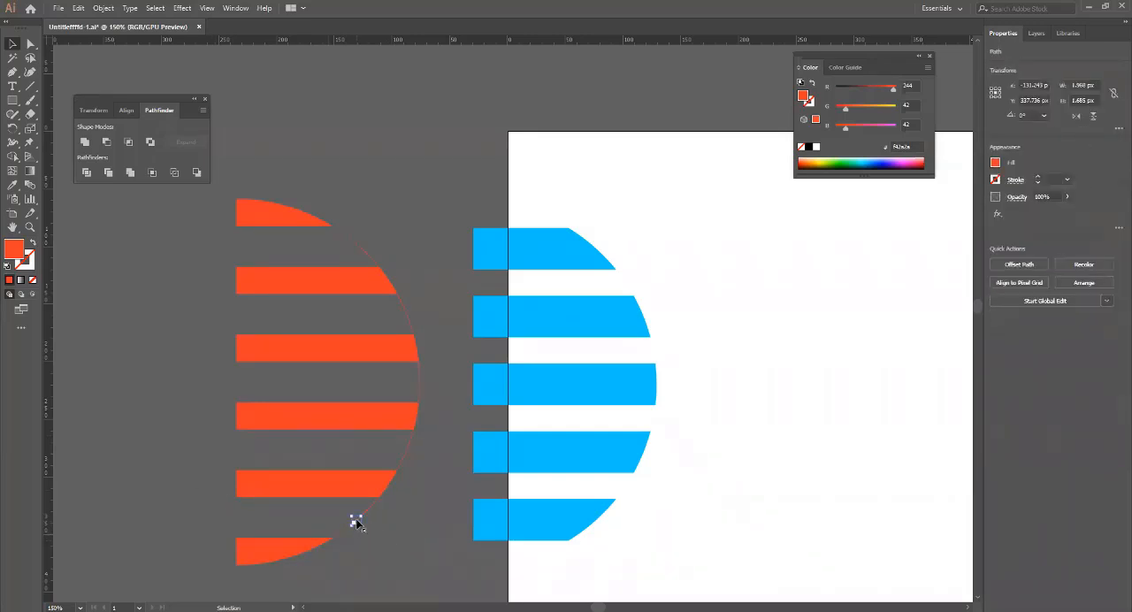
{"action": "left_click", "coordinate": [364, 536]}
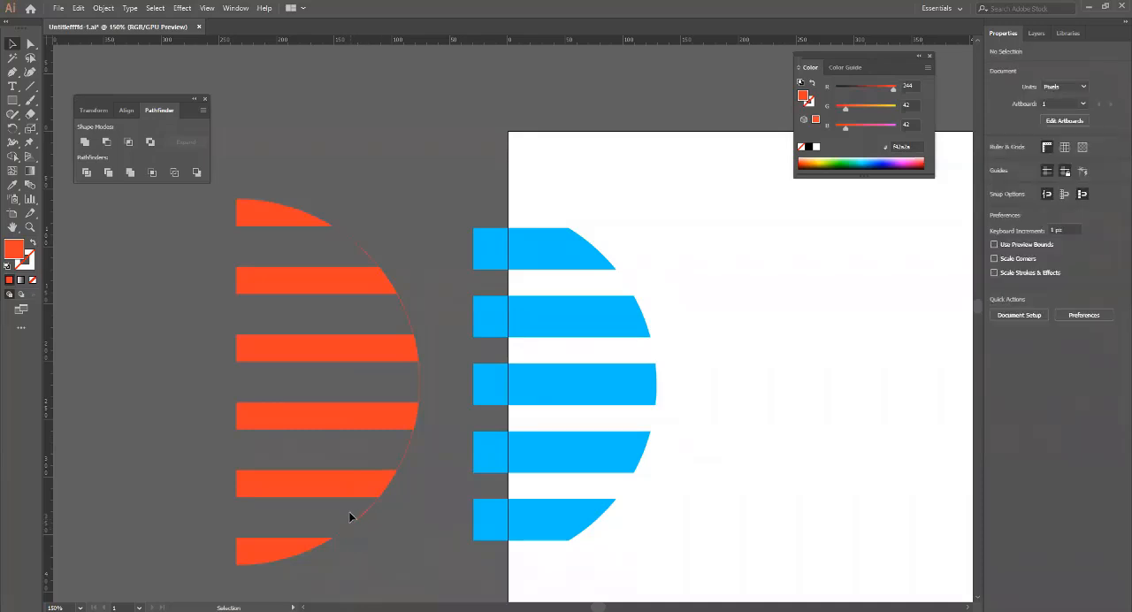
{"action": "left_click", "coordinate": [354, 521]}
{"action": "left_click", "coordinate": [362, 537]}
{"action": "left_click_drag", "start_coordinate": [348, 531], "coordinate": [376, 501]}
{"action": "key", "text": "Delete"}
Delete the thin orange arc sliver in the gap between the fourth and fifth orange stripes.
{"action": "key", "text": "Delete"}
{"action": "left_click_drag", "start_coordinate": [401, 433], "coordinate": [433, 460]}
{"action": "key", "text": "Delete"}
{"action": "left_click", "coordinate": [425, 431]}
{"action": "key", "text": "Delete"}
{"action": "left_click_drag", "start_coordinate": [414, 364], "coordinate": [458, 418]}
{"action": "left_click", "coordinate": [452, 420]}
{"action": "left_click_drag", "start_coordinate": [429, 563], "coordinate": [426, 580]}
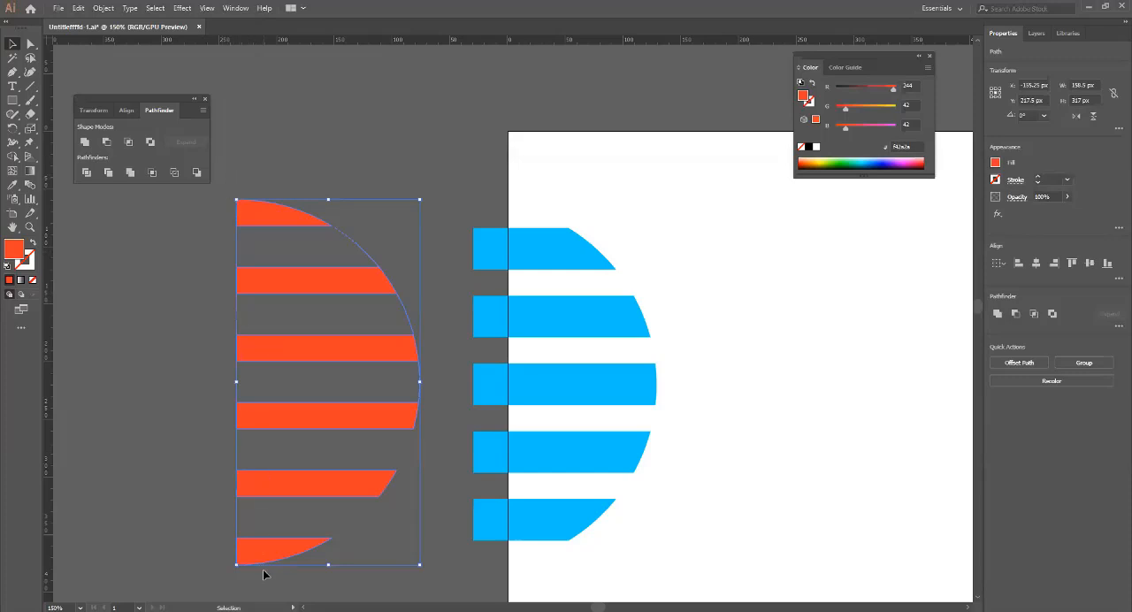
{"action": "left_click_drag", "start_coordinate": [263, 570], "coordinate": [262, 577]}
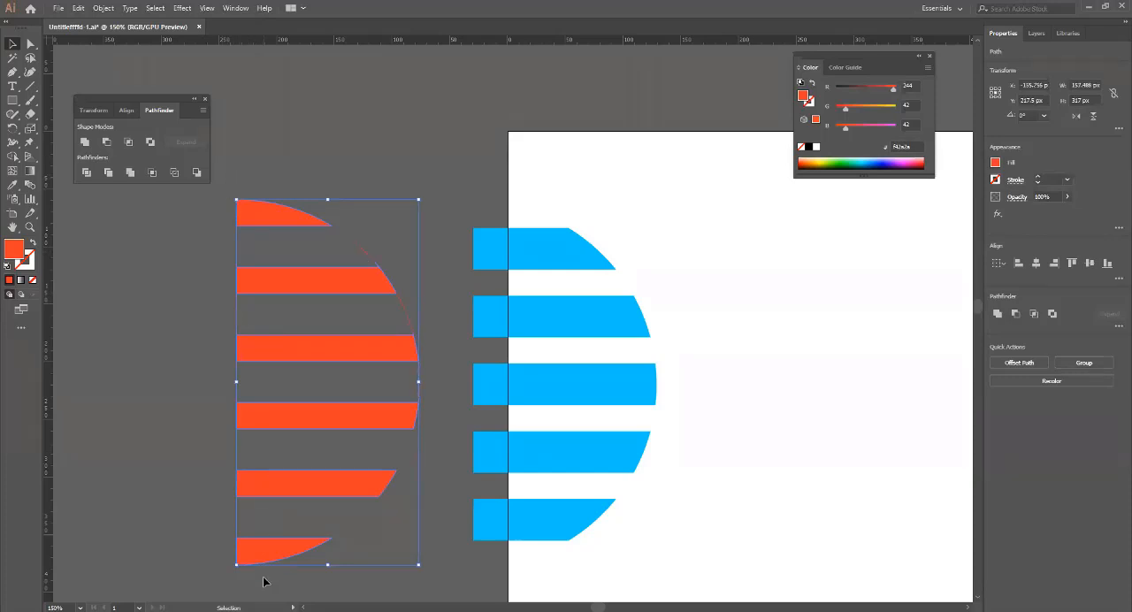
{"action": "key", "text": "Delete"}
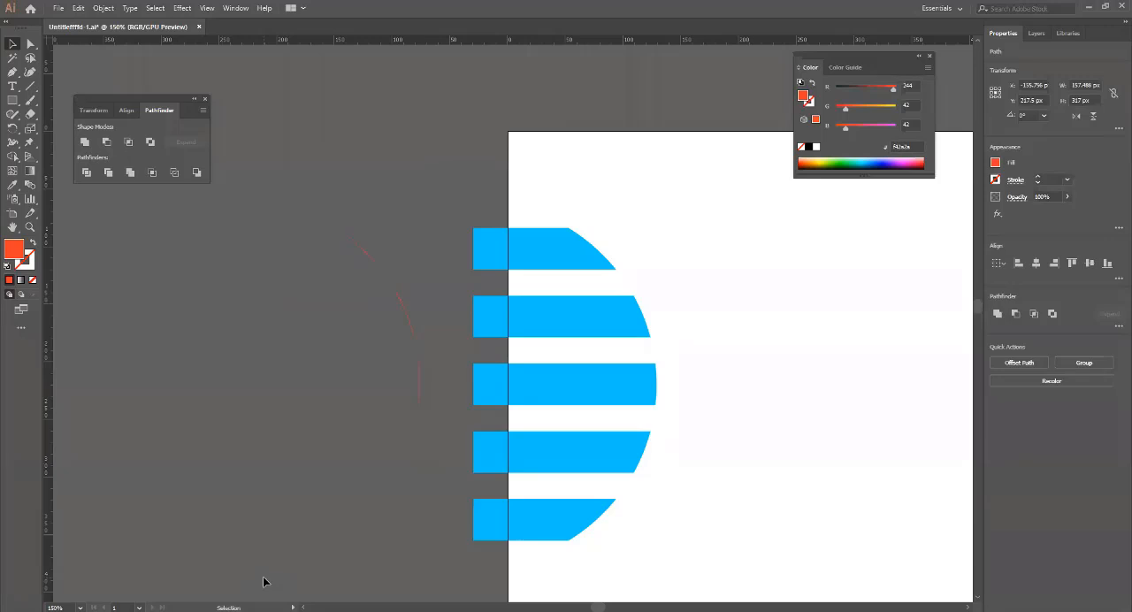
{"action": "key", "text": "ctrl+z"}
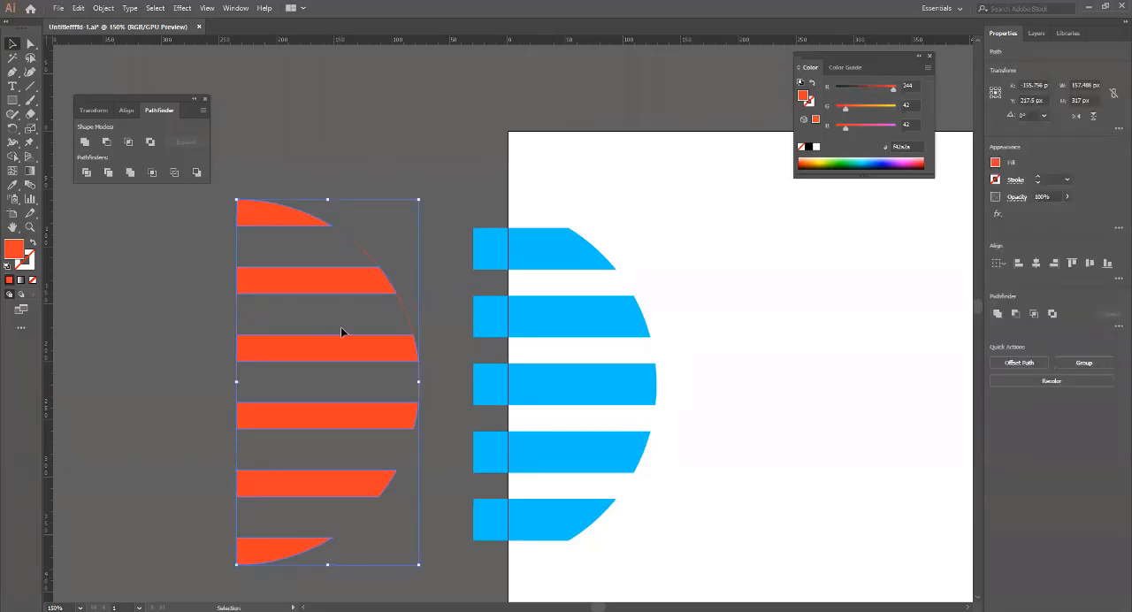
Delete the thin orange arc slivers beside the middle gaps and above the second orange stripe.
{"action": "left_click", "coordinate": [454, 396]}
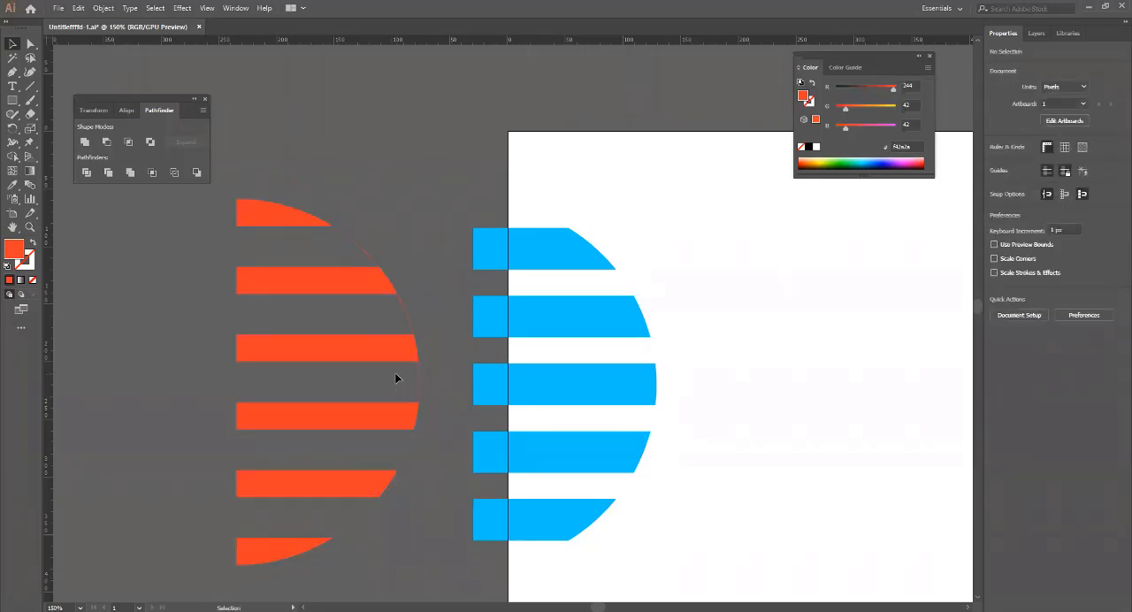
{"action": "key", "text": "Delete"}
{"action": "key", "text": "Delete"}
{"action": "left_click", "coordinate": [395, 264]}
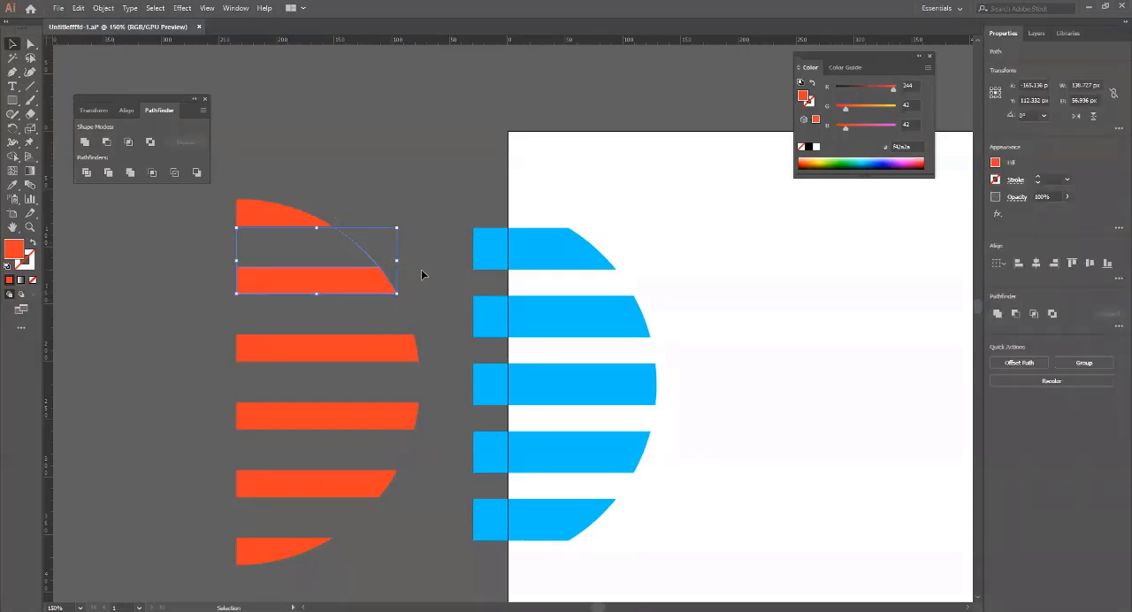
{"action": "left_click", "coordinate": [421, 269]}
{"action": "left_click", "coordinate": [369, 256]}
{"action": "key", "text": "Delete"}
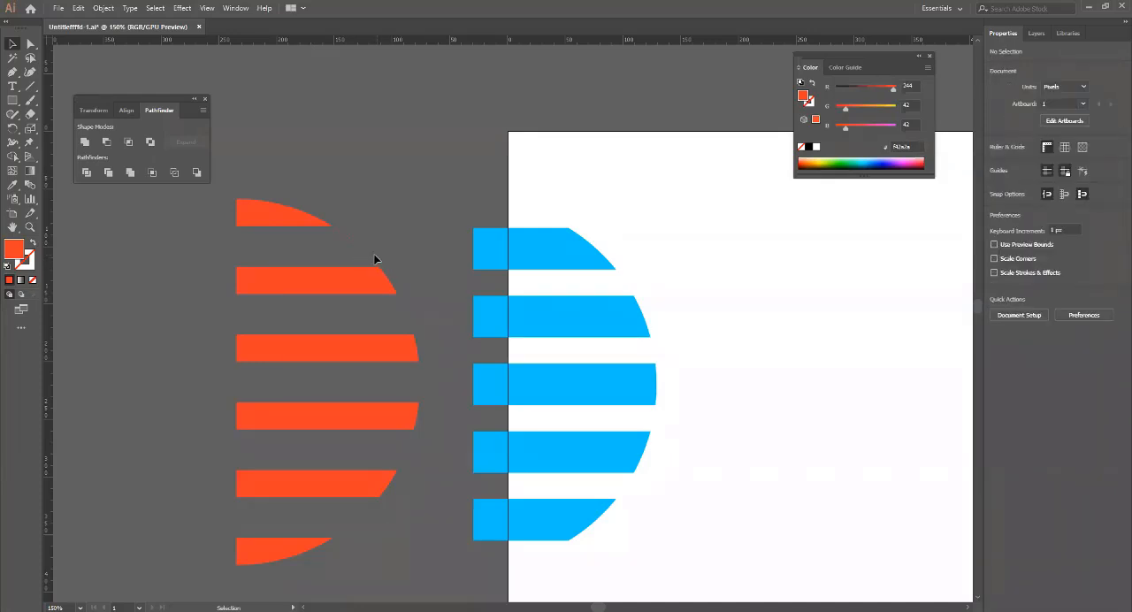
{"action": "left_click", "coordinate": [380, 265]}
{"action": "left_click", "coordinate": [399, 248]}
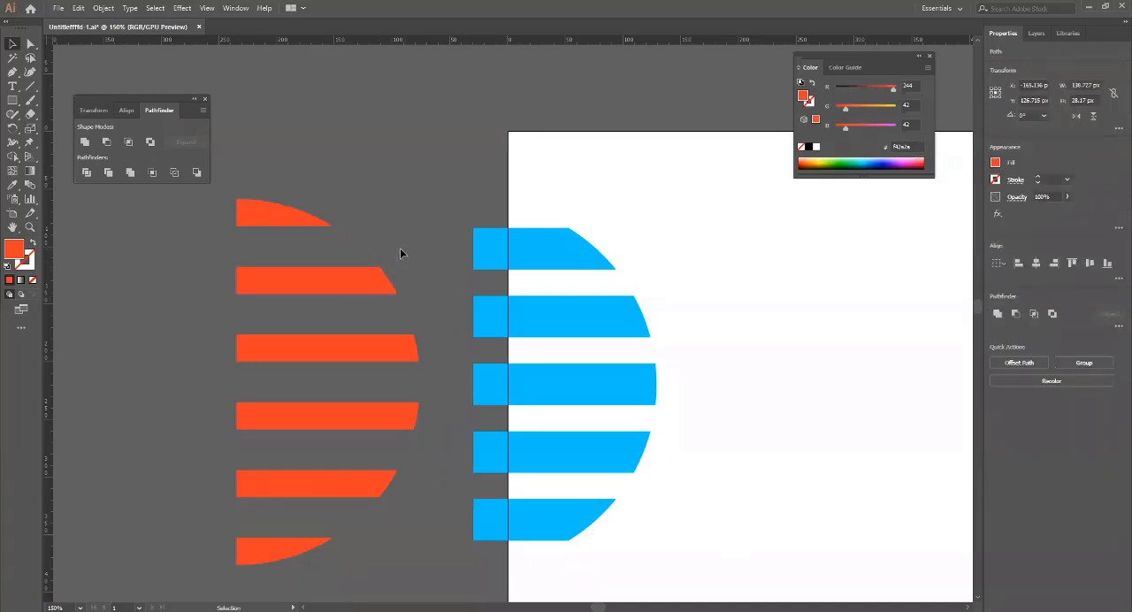
{"action": "left_click_drag", "start_coordinate": [378, 264], "coordinate": [408, 275]}
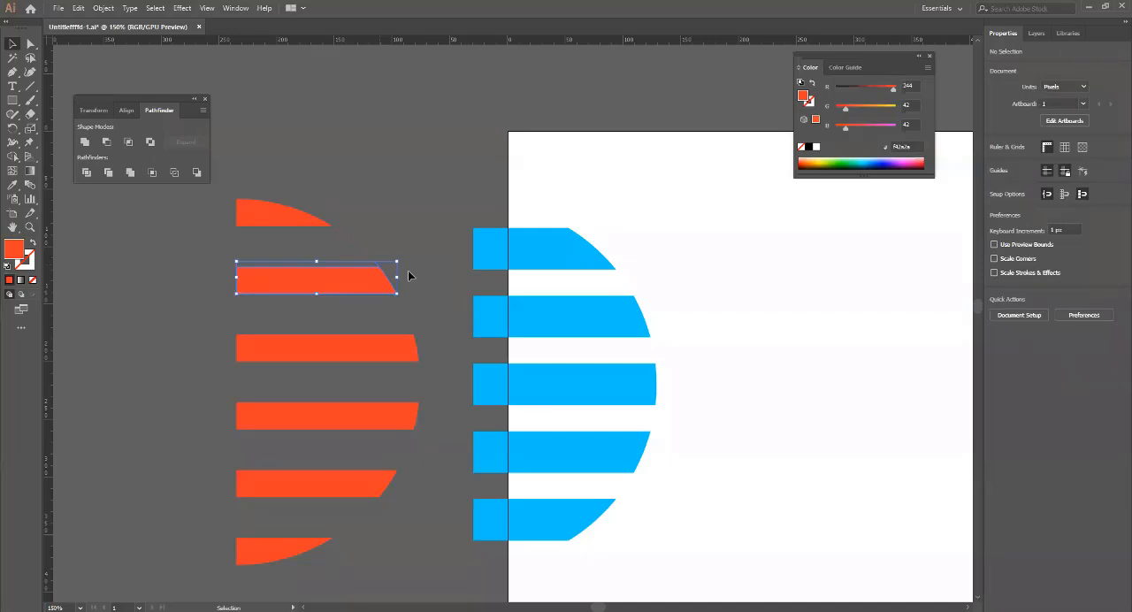
{"action": "key", "text": "Delete"}
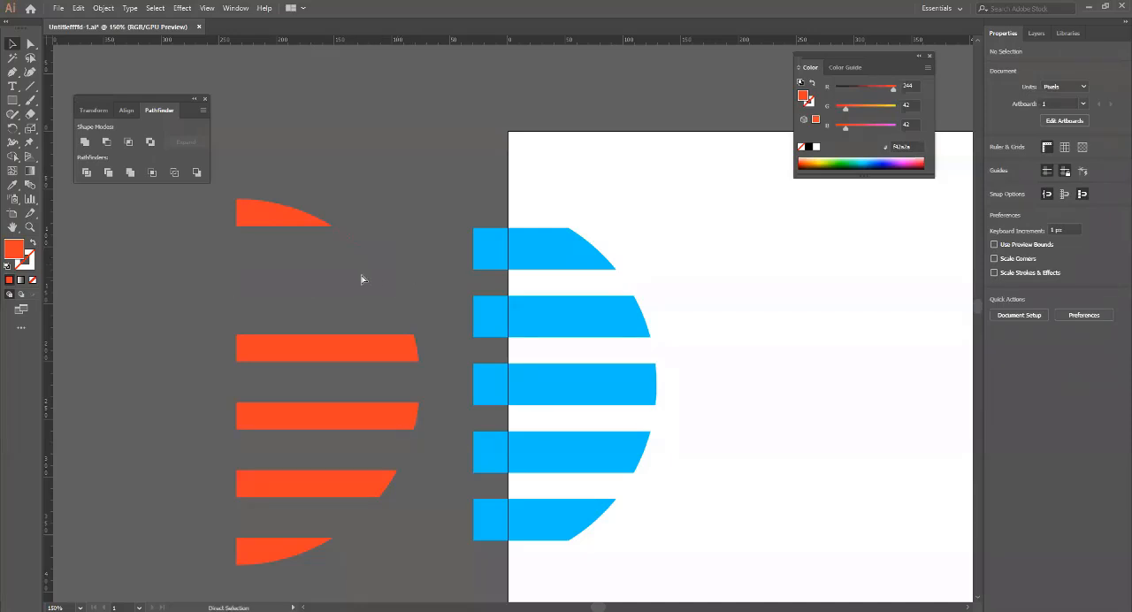
{"action": "key", "text": "ctrl+z"}
Delete the leftover orange sliver just below the tip of the top orange stripe.
{"action": "left_click", "coordinate": [347, 239]}
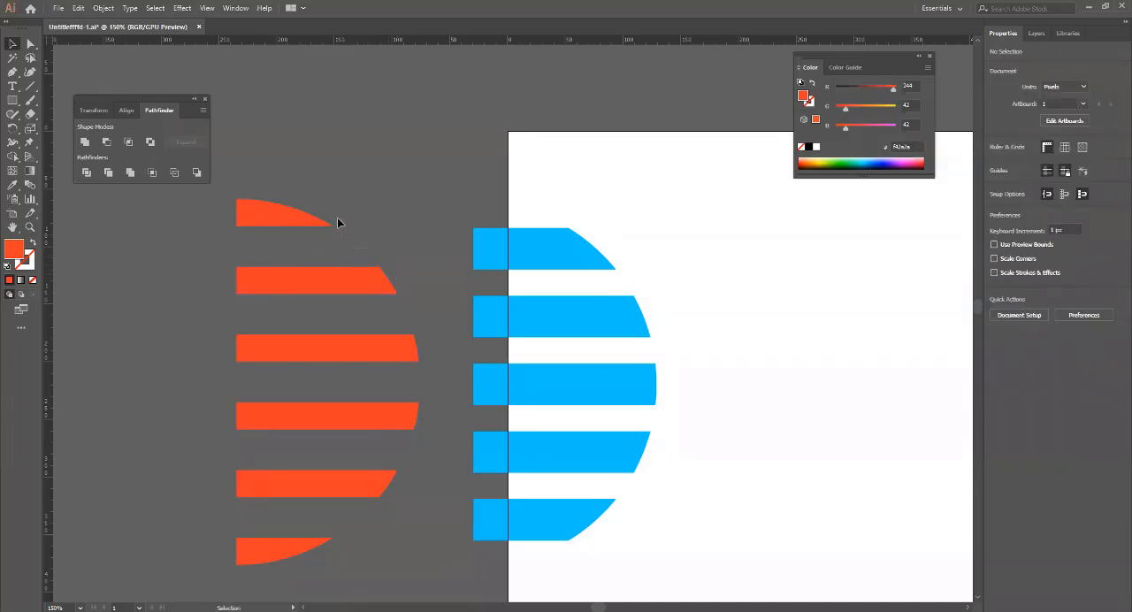
{"action": "left_click_drag", "start_coordinate": [352, 236], "coordinate": [338, 216]}
{"action": "key", "text": "Delete"}
Move the blue stripes back into the gaps between the orange stripes and nudge them up a net 3 px.
{"action": "left_click_drag", "start_coordinate": [509, 187], "coordinate": [632, 579]}
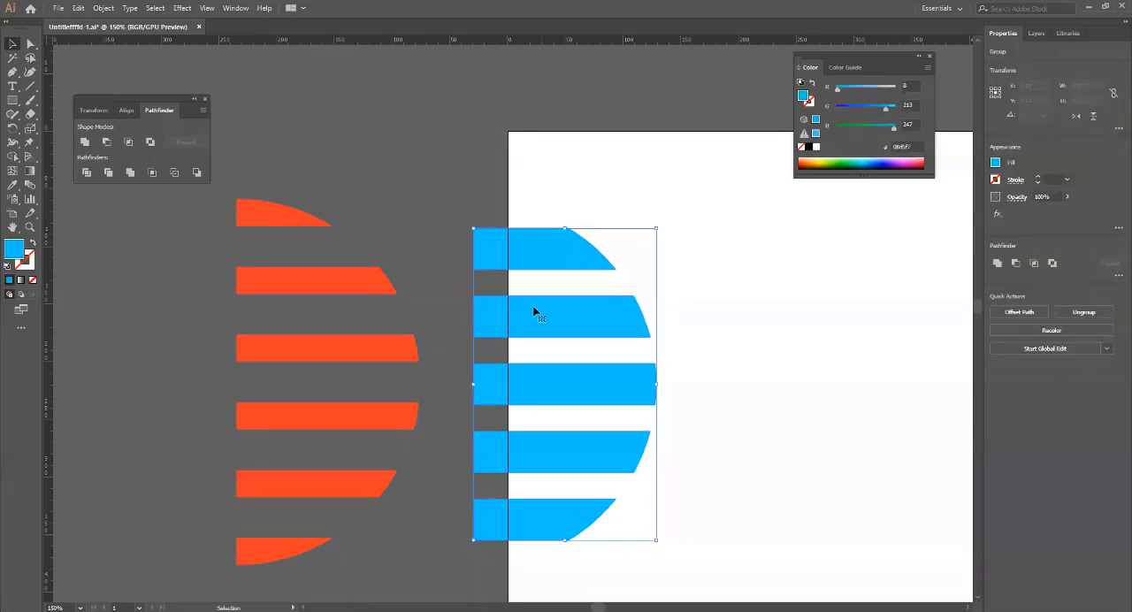
{"action": "left_click_drag", "start_coordinate": [535, 311], "coordinate": [297, 258]}
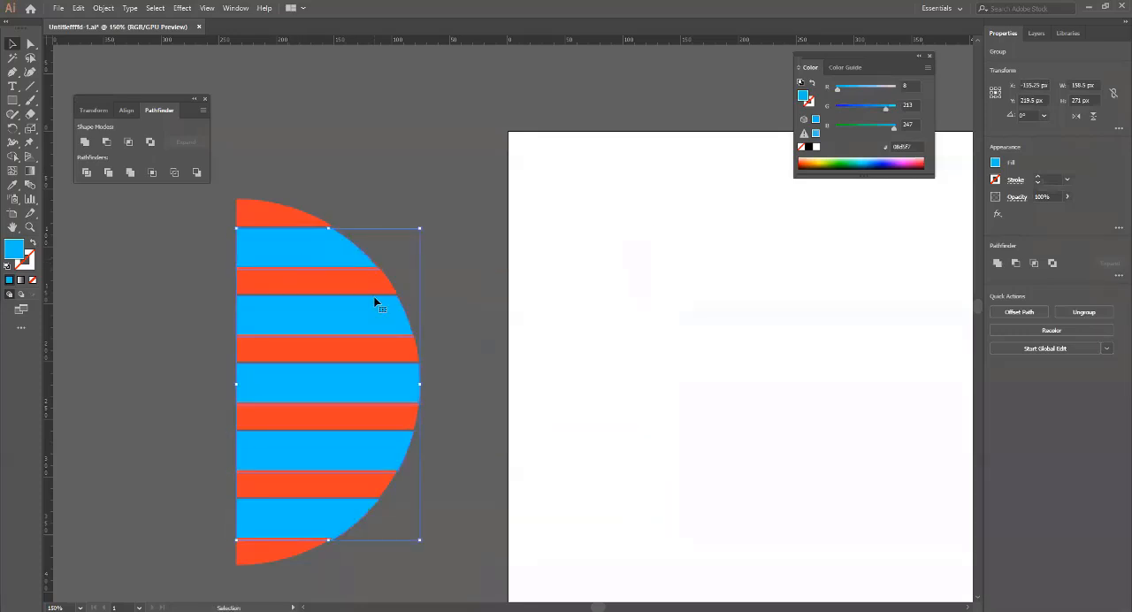
{"action": "key", "text": "Up"}
{"action": "key", "text": "Up"}
{"action": "key", "text": "Up"}
{"action": "key", "text": "Up"}
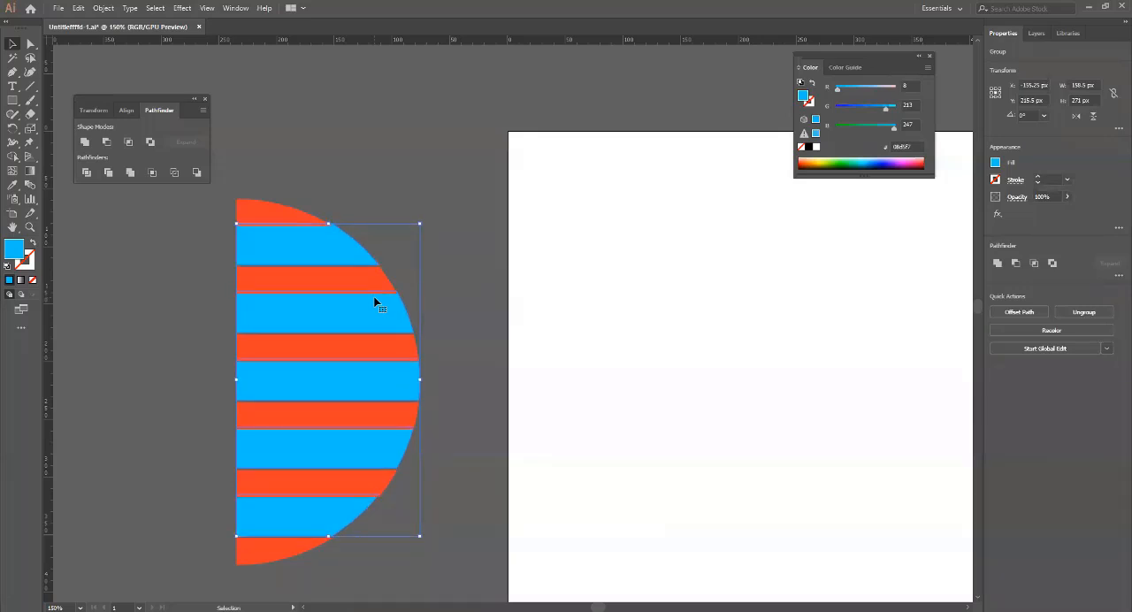
{"action": "key", "text": "Down"}
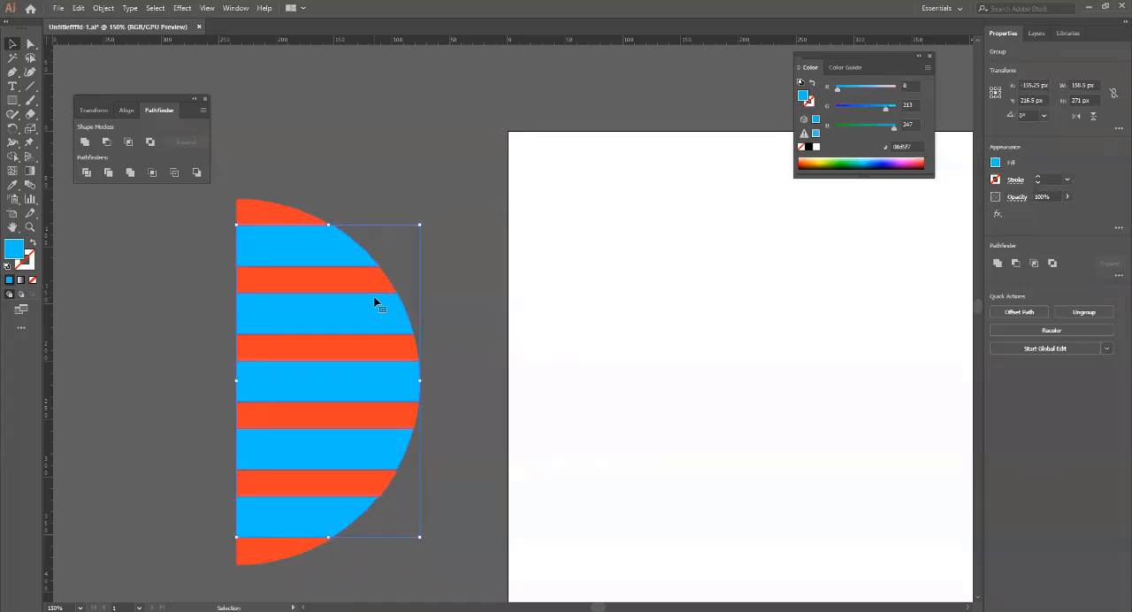
{"action": "left_click", "coordinate": [451, 352]}
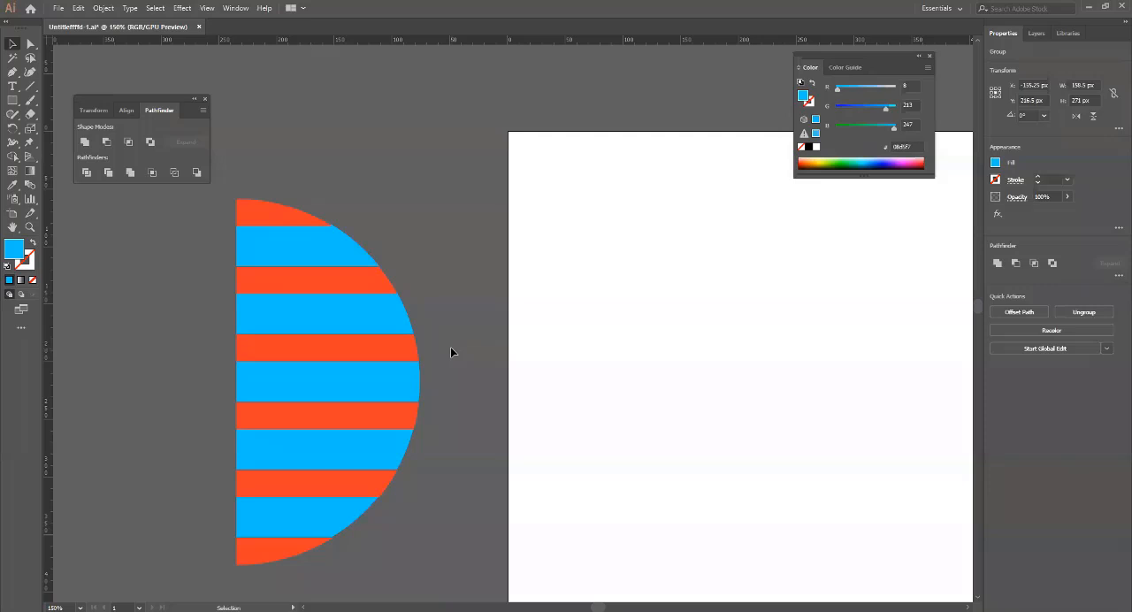
Group all the orange and blue stripes of the half circle.
{"action": "left_click_drag", "start_coordinate": [366, 596], "coordinate": [353, 424]}
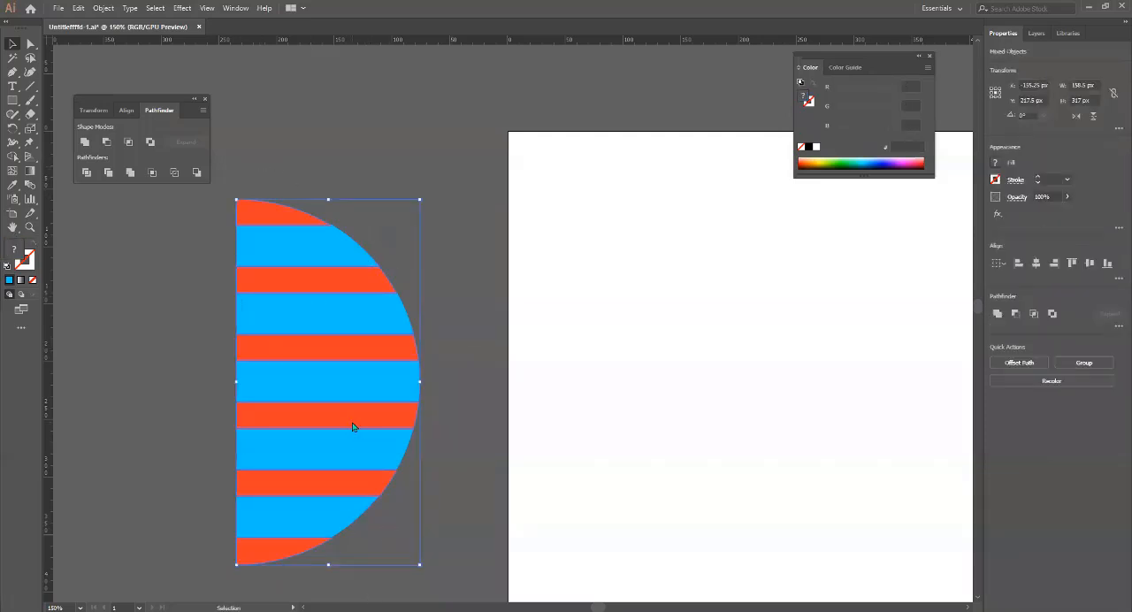
{"action": "right_click", "coordinate": [352, 423]}
{"action": "left_click", "coordinate": [383, 493]}
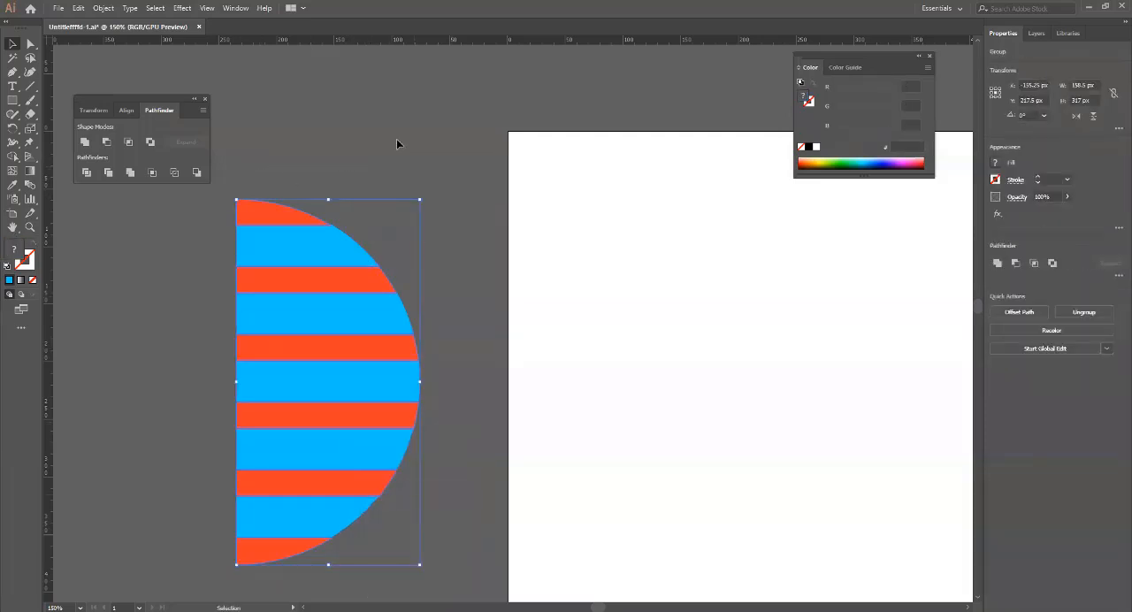
Start a 3D Revolve effect on the grouped stripes of the half circle with Preview turned on.
{"action": "left_click", "coordinate": [182, 8]}
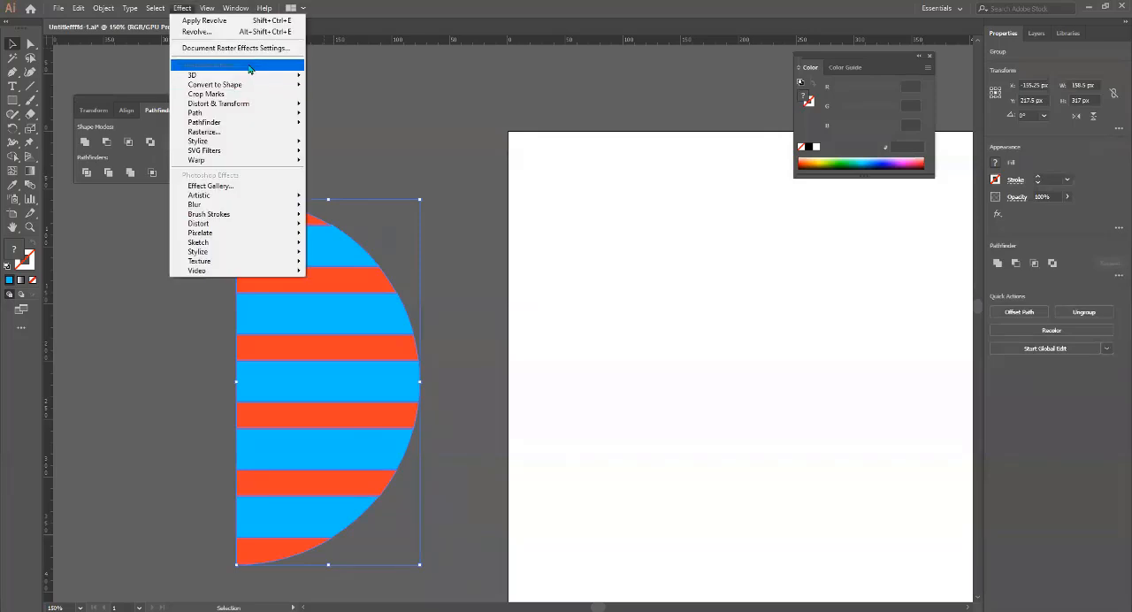
{"action": "mouse_move", "coordinate": [252, 77]}
{"action": "left_click", "coordinate": [329, 89]}
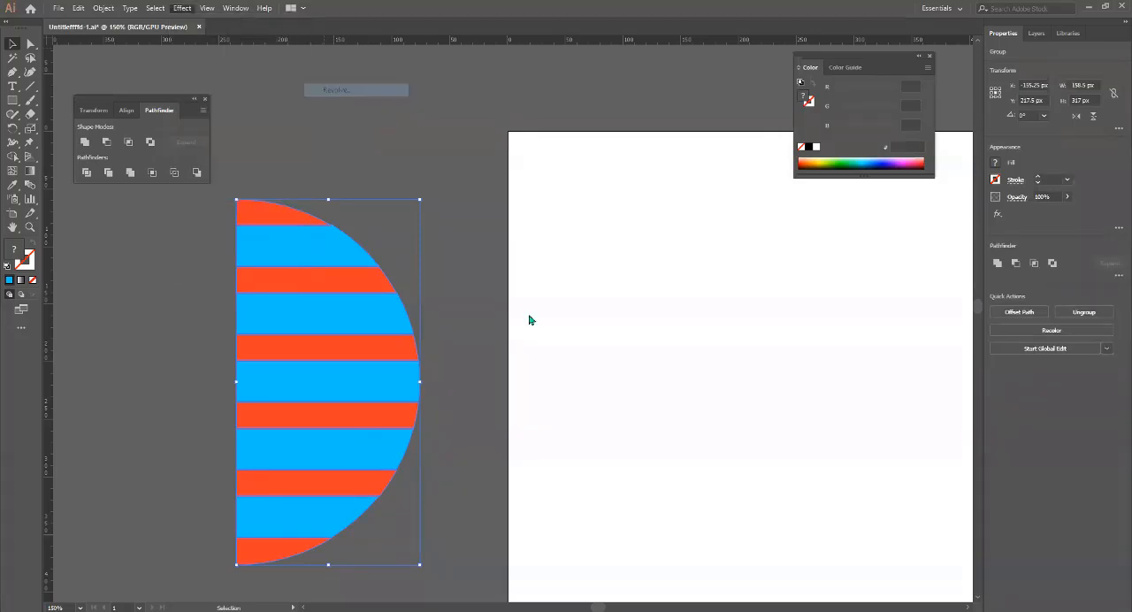
{"action": "left_click", "coordinate": [663, 486]}
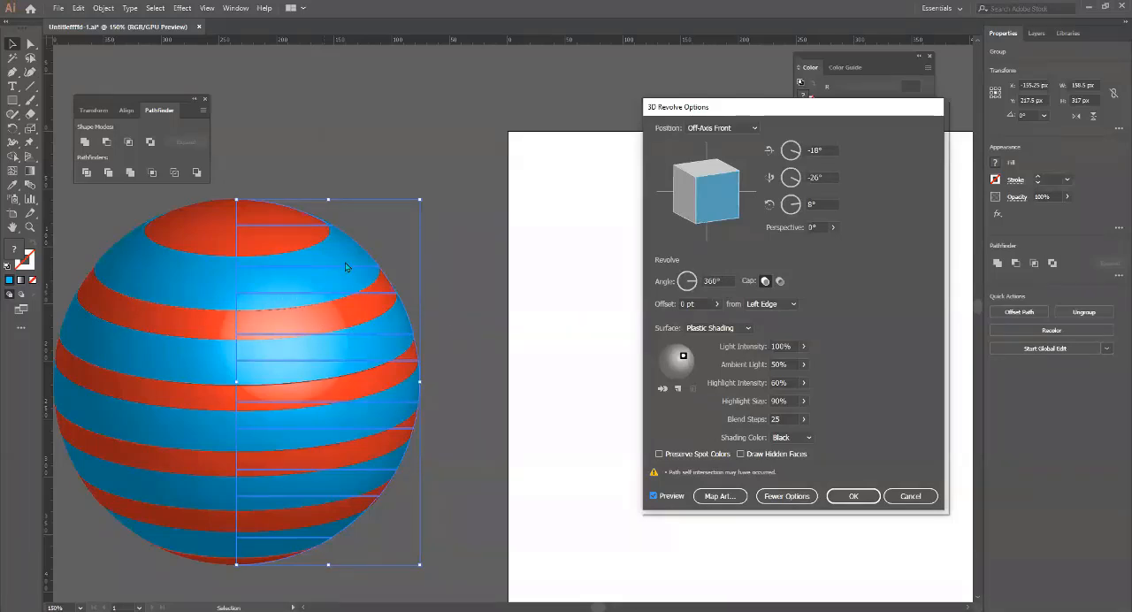
{"action": "left_click", "coordinate": [335, 147]}
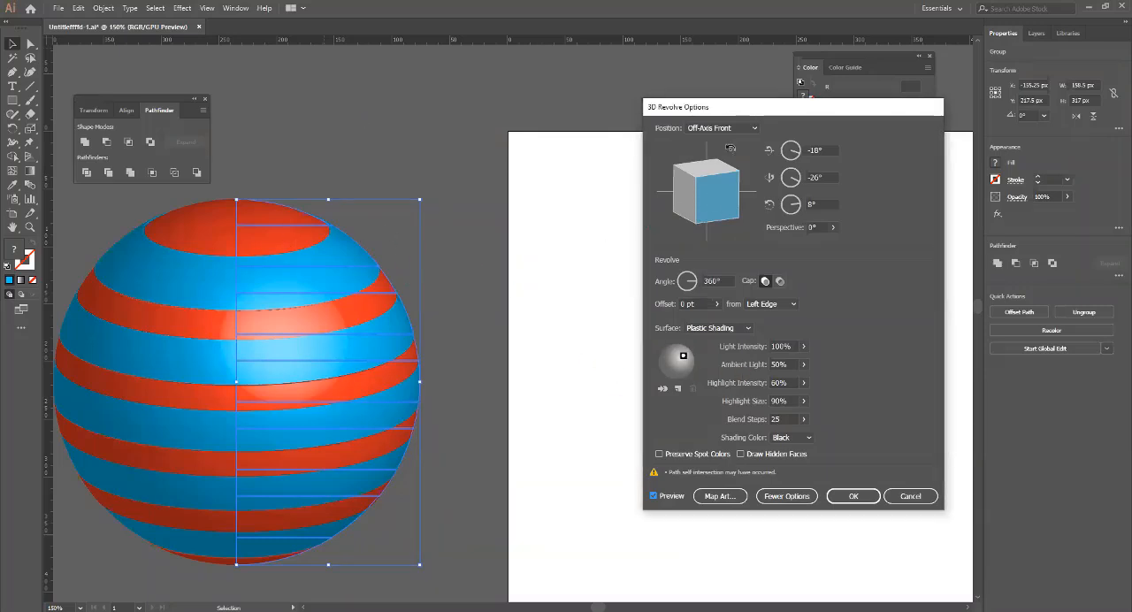
Rotate the revolved sphere to -63°, -49° and 33°, move its light to the upper left, keep Black shading and apply the effect.
{"action": "mouse_move", "coordinate": [724, 182]}
{"action": "left_mouse_down"}
{"action": "mouse_move", "coordinate": [732, 200]}
{"action": "mouse_move", "coordinate": [745, 187]}
{"action": "left_mouse_up"}
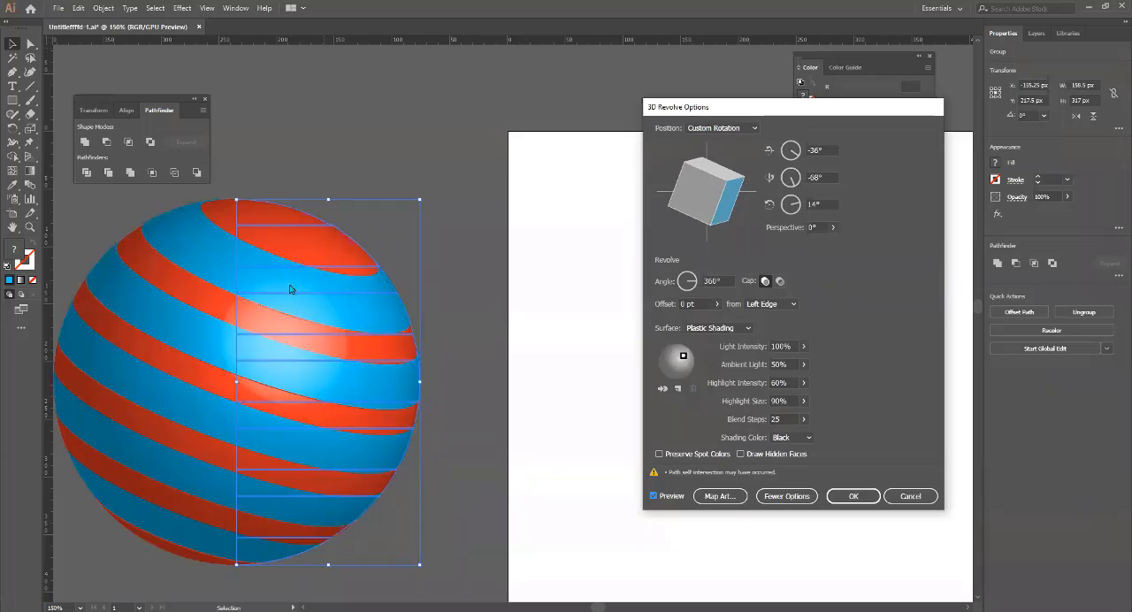
{"action": "left_click_drag", "start_coordinate": [712, 199], "coordinate": [701, 217]}
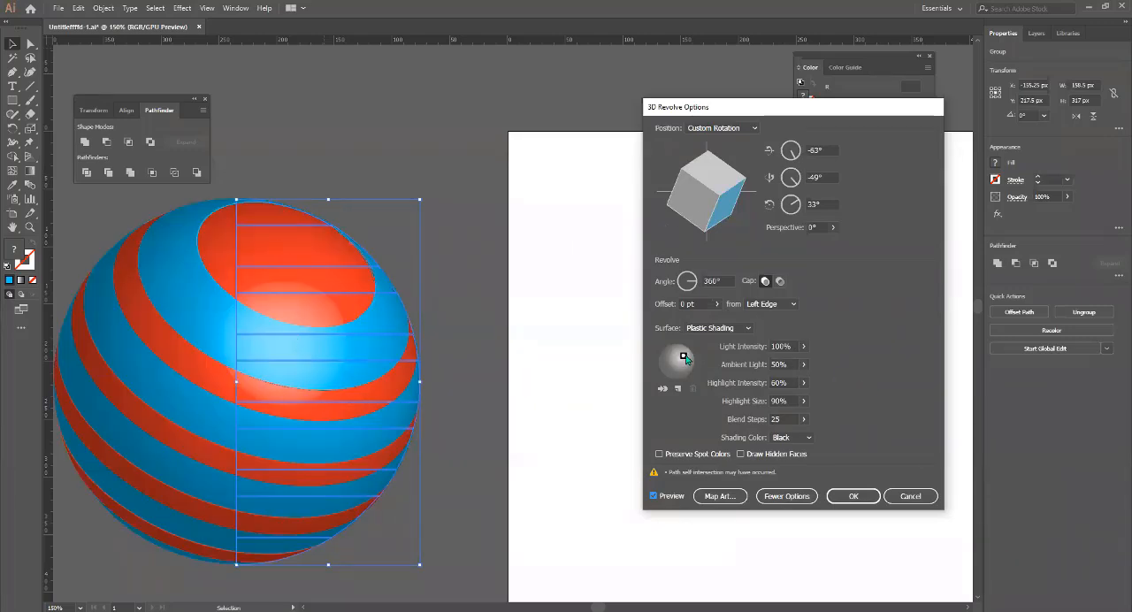
{"action": "left_click_drag", "start_coordinate": [685, 357], "coordinate": [671, 361]}
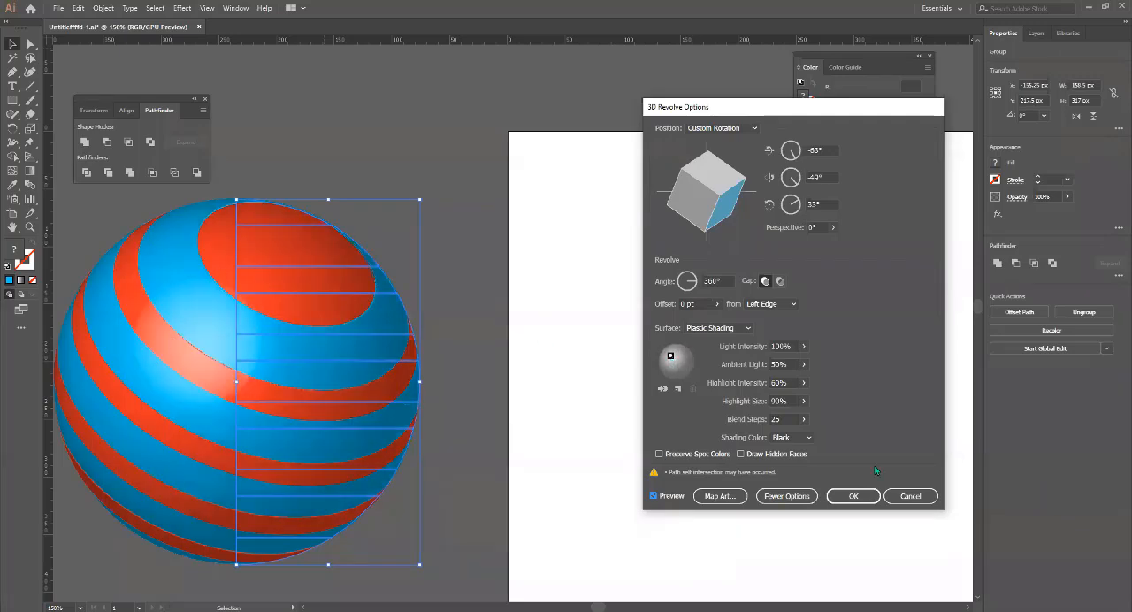
{"action": "left_click", "coordinate": [807, 438]}
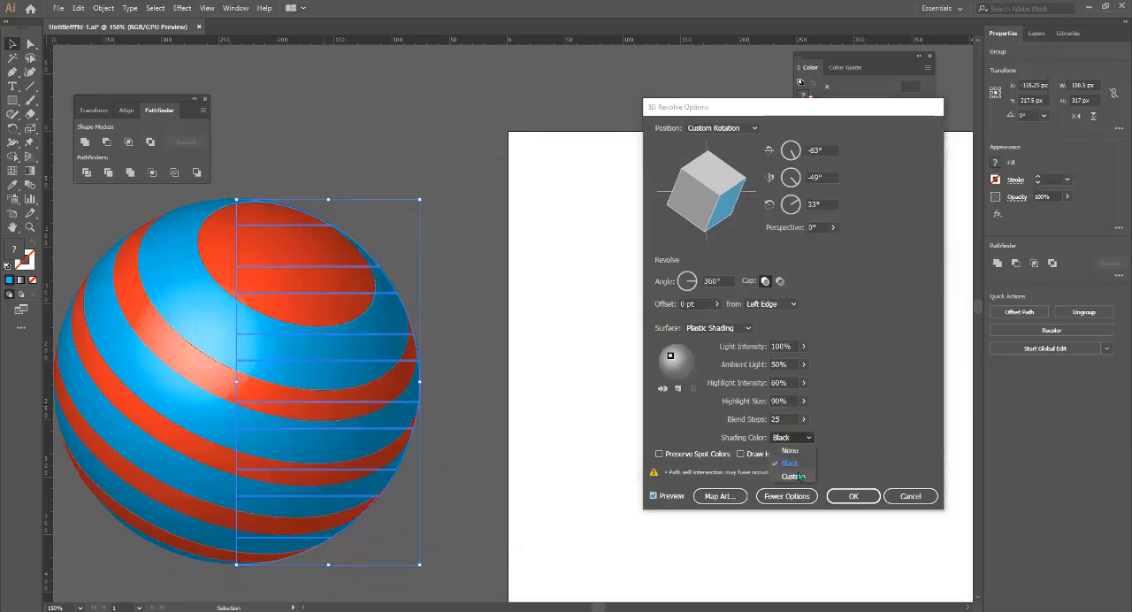
{"action": "left_click", "coordinate": [803, 464]}
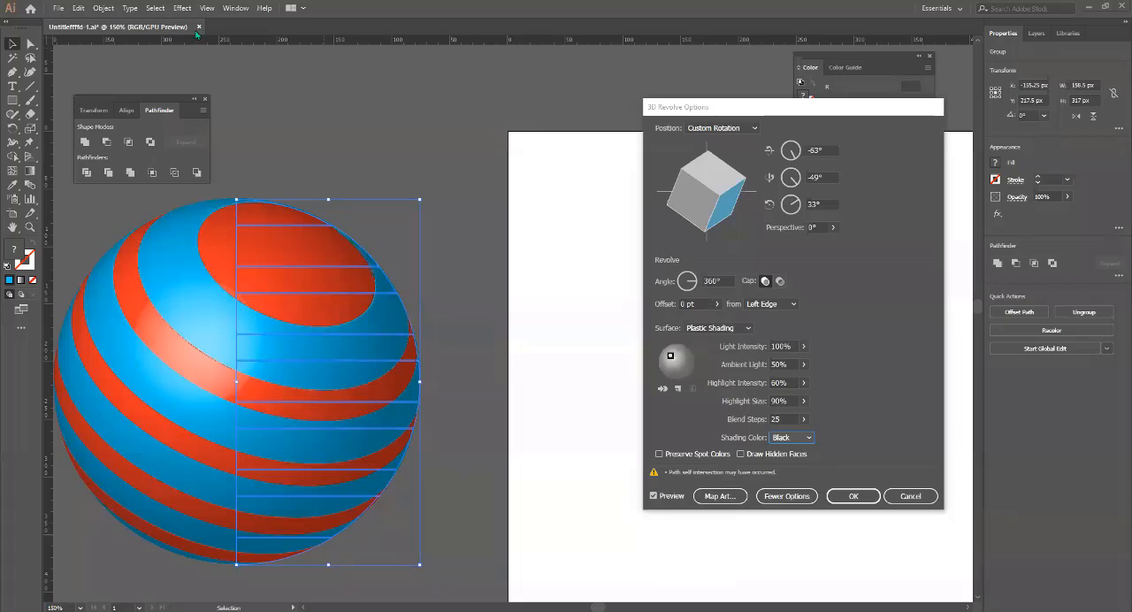
{"action": "left_click", "coordinate": [852, 497]}
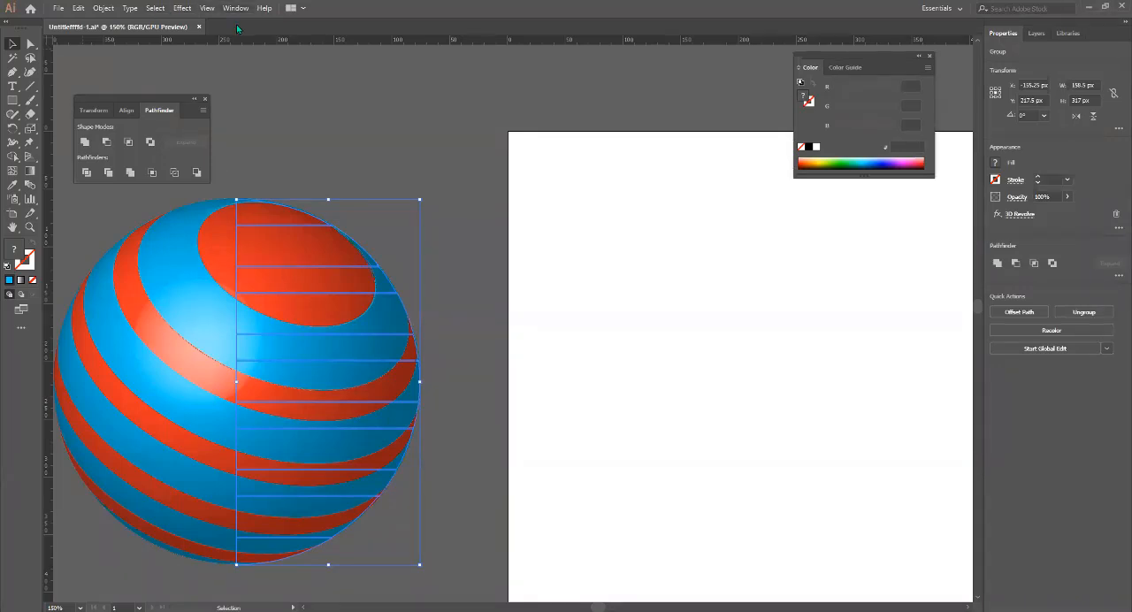
{"action": "left_click", "coordinate": [182, 8]}
{"action": "mouse_move", "coordinate": [241, 77]}
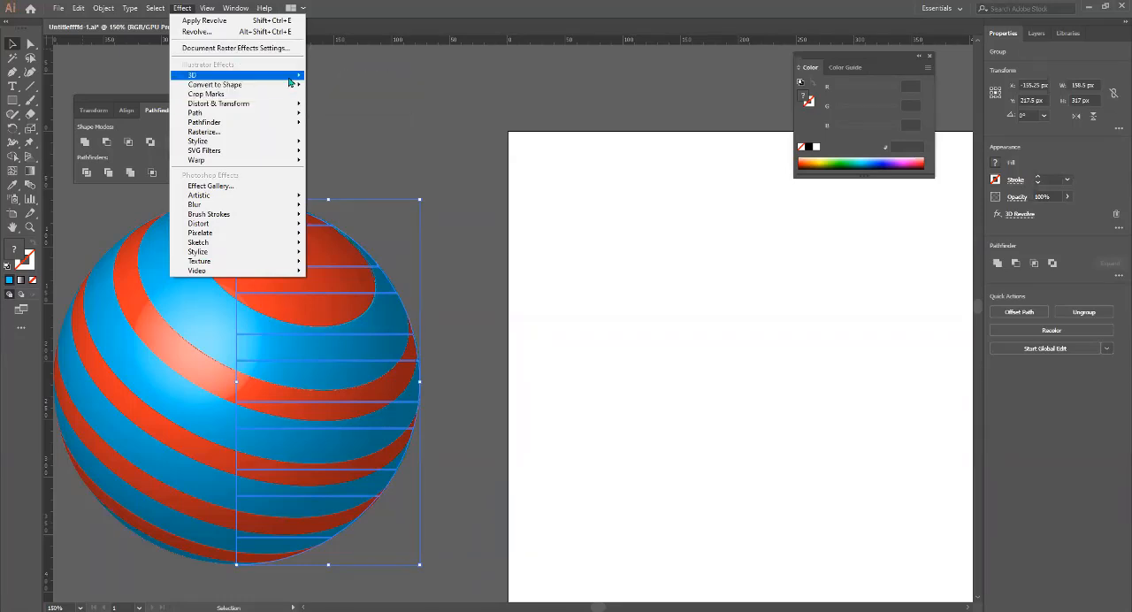
{"action": "mouse_move", "coordinate": [292, 75]}
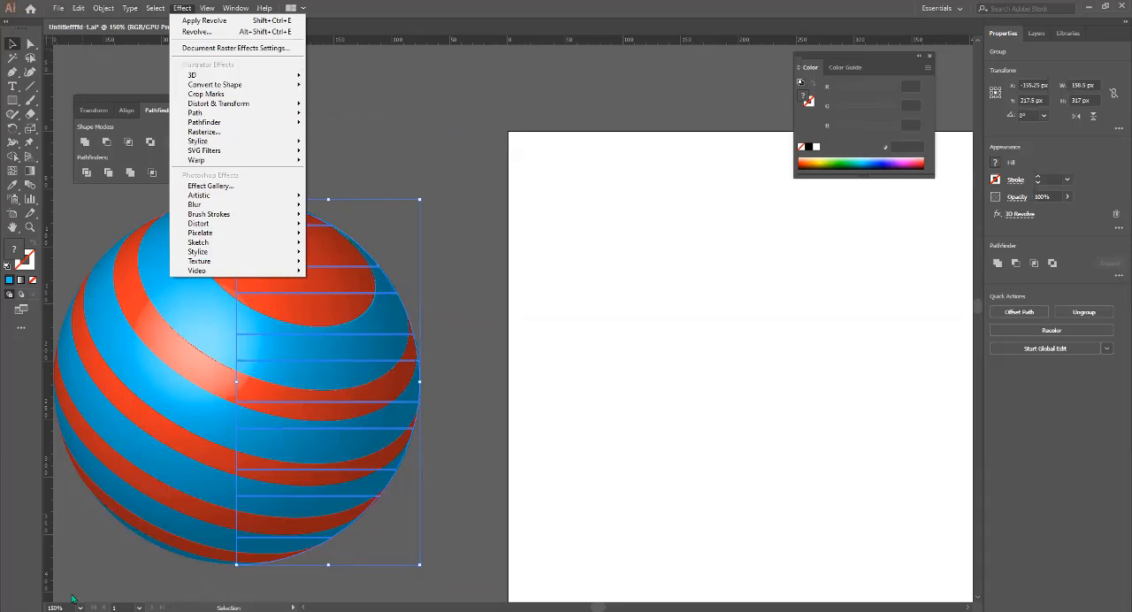
{"action": "left_click", "coordinate": [262, 596]}
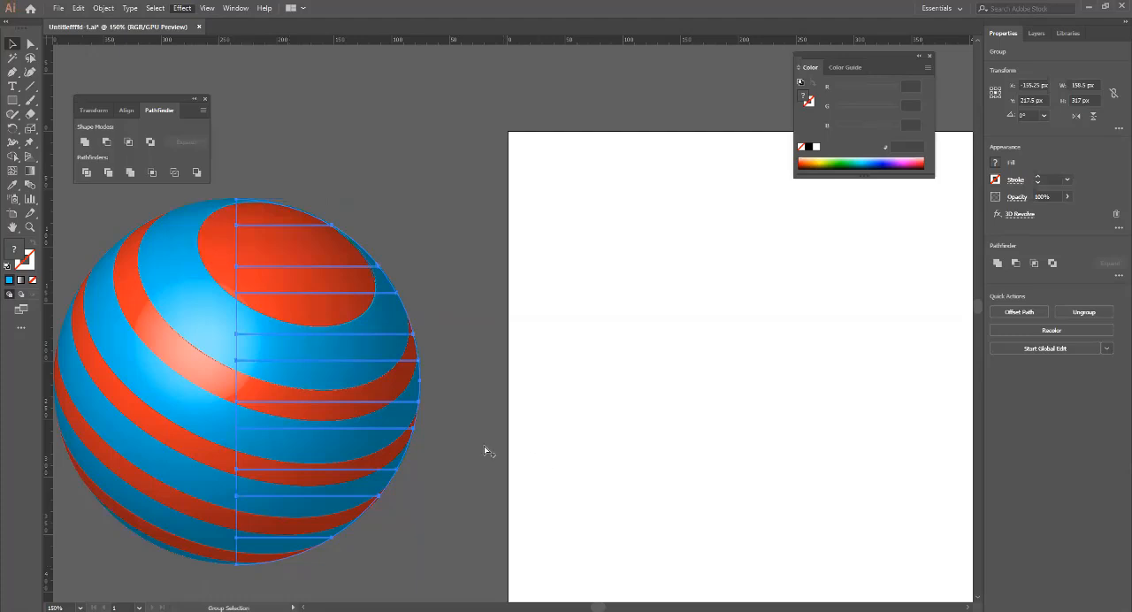
{"action": "scroll", "coordinate": [484, 447], "scroll_direction": "down", "scroll_amount": 3}
{"action": "scroll", "coordinate": [545, 442], "scroll_direction": "up", "scroll_amount": 2}
{"action": "left_click_drag", "start_coordinate": [523, 452], "coordinate": [222, 321]}
{"action": "left_click", "coordinate": [447, 234]}
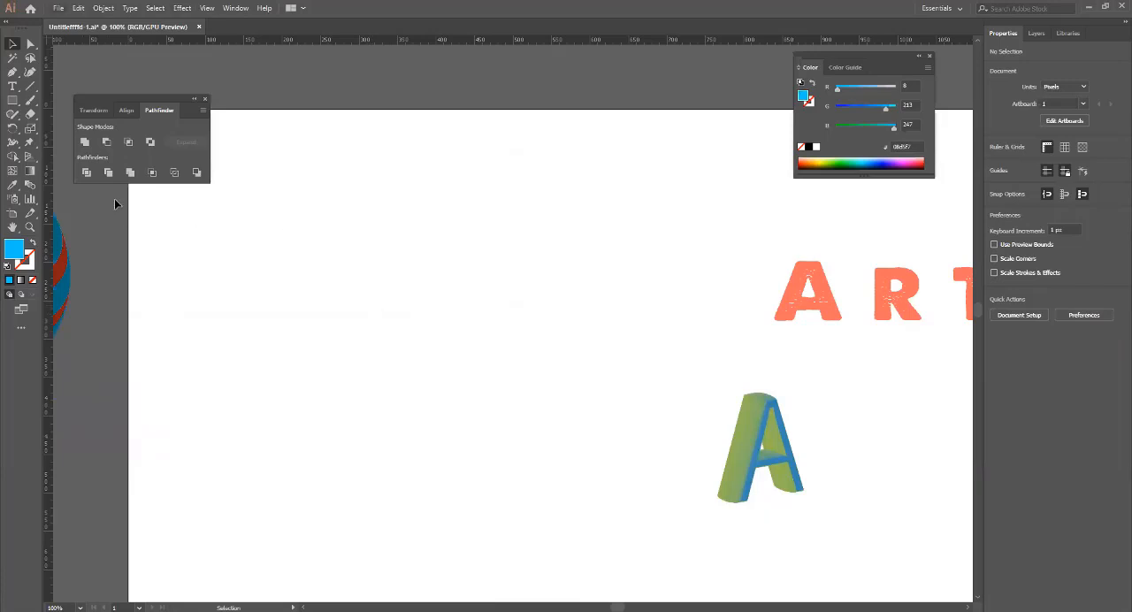
{"action": "left_click", "coordinate": [15, 72]}
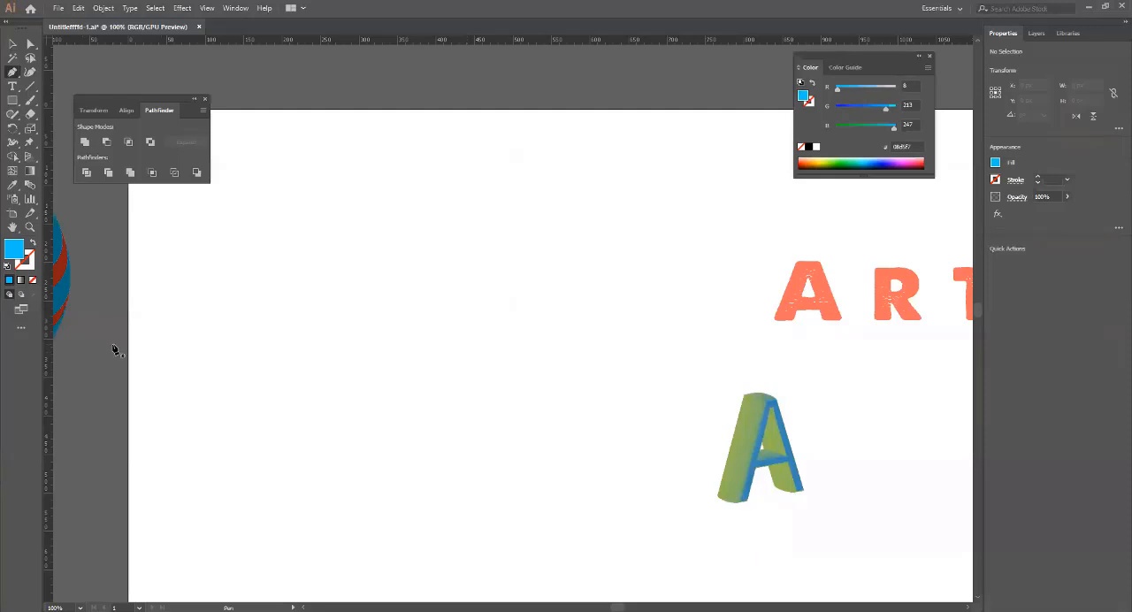
{"action": "mouse_move", "coordinate": [525, 402]}
{"action": "left_mouse_down"}
{"action": "mouse_move", "coordinate": [585, 418]}
{"action": "mouse_move", "coordinate": [537, 408]}
{"action": "left_mouse_up"}
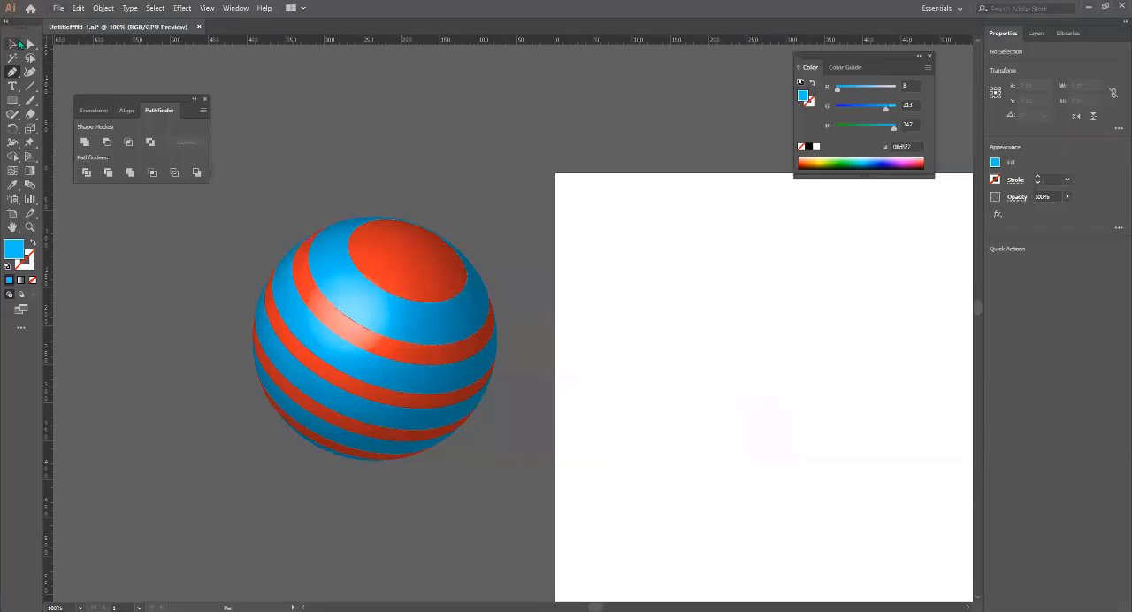
Undo the 3D Revolve effect and the grouping of the half-circle stripes.
{"action": "left_click", "coordinate": [12, 43]}
{"action": "key", "text": "ctrl+z"}
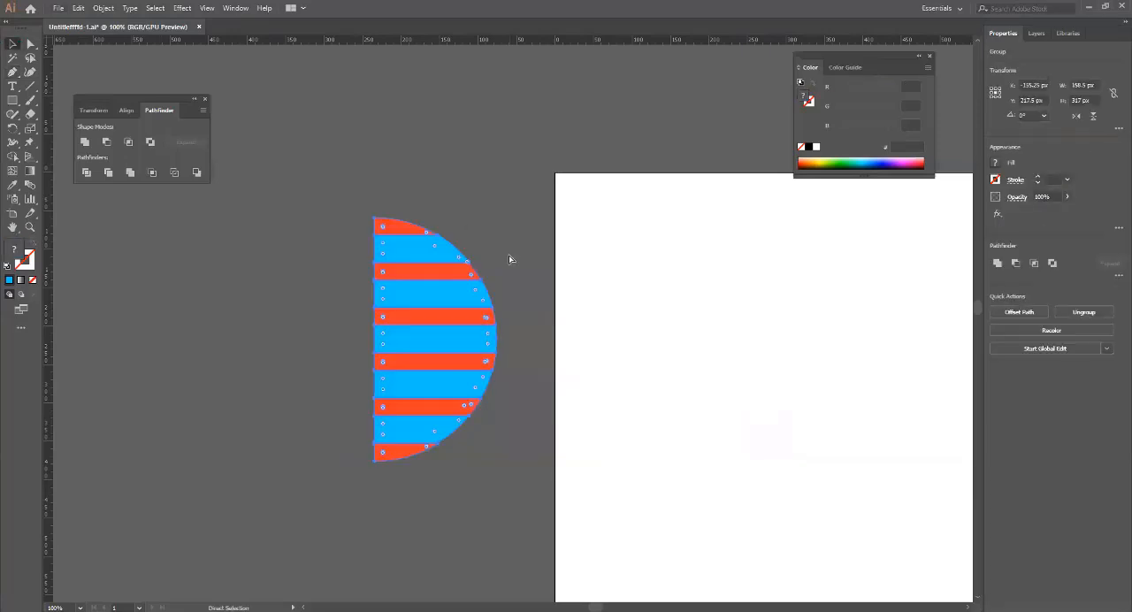
{"action": "left_click", "coordinate": [253, 74]}
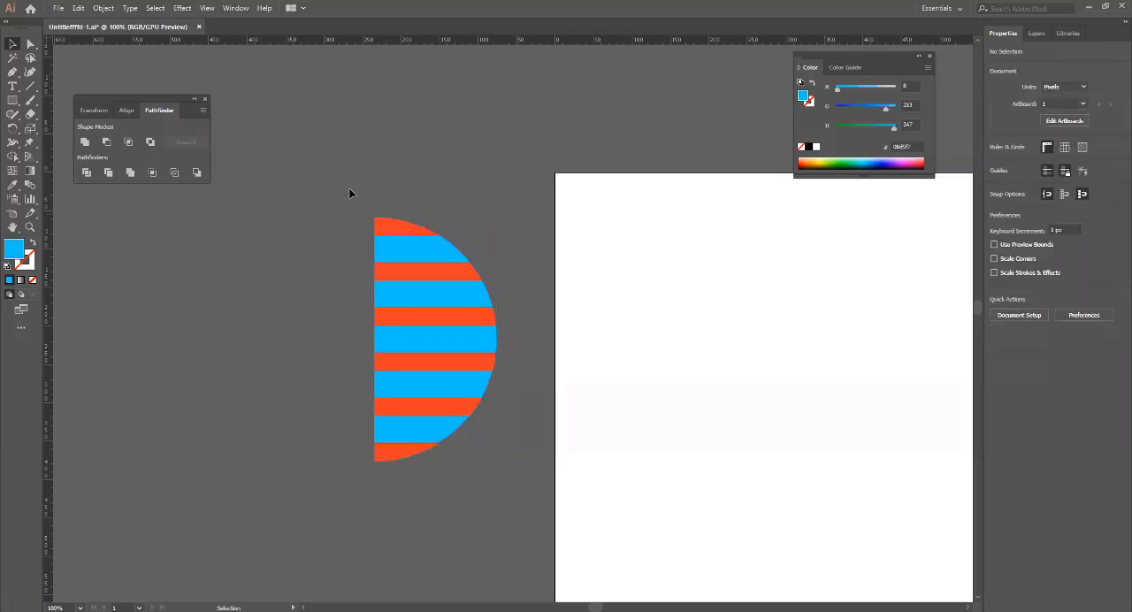
{"action": "left_click_drag", "start_coordinate": [349, 191], "coordinate": [500, 479]}
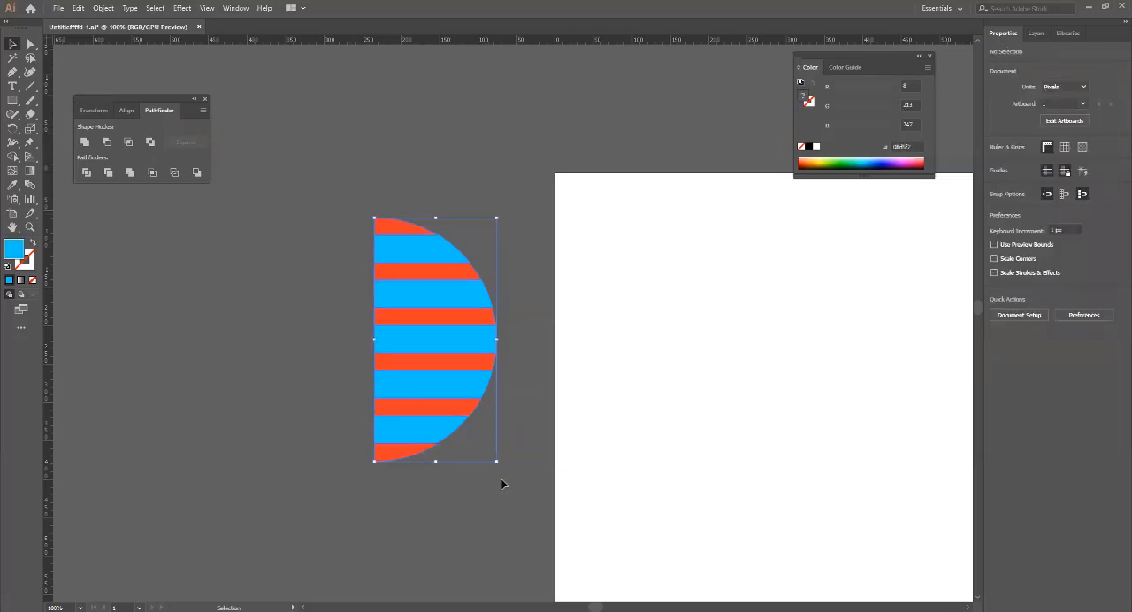
{"action": "left_click", "coordinate": [251, 435]}
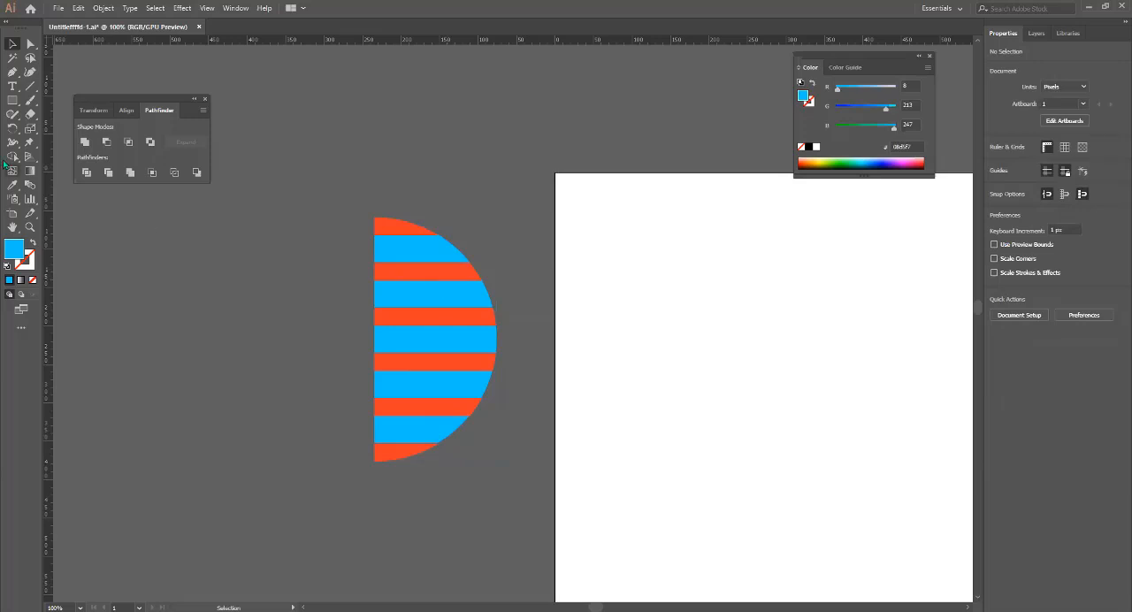
Draw a blue circle about 190 px in diameter on the artboard and delete its left anchor point to leave a half circle.
{"action": "left_click_drag", "start_coordinate": [12, 100], "coordinate": [61, 133]}
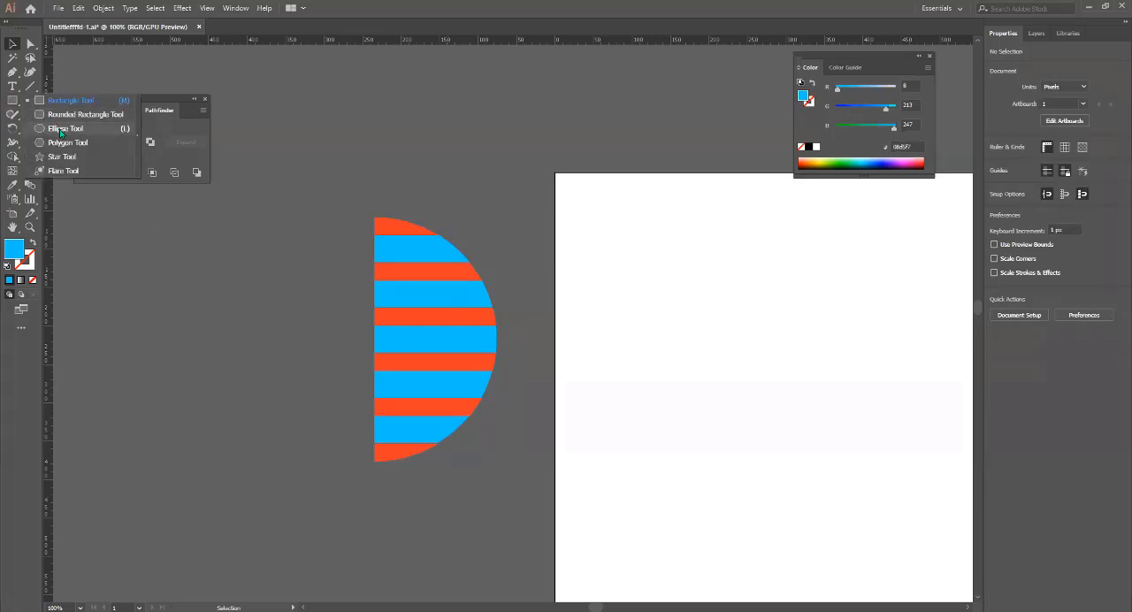
{"action": "left_click_drag", "start_coordinate": [619, 264], "coordinate": [753, 409]}
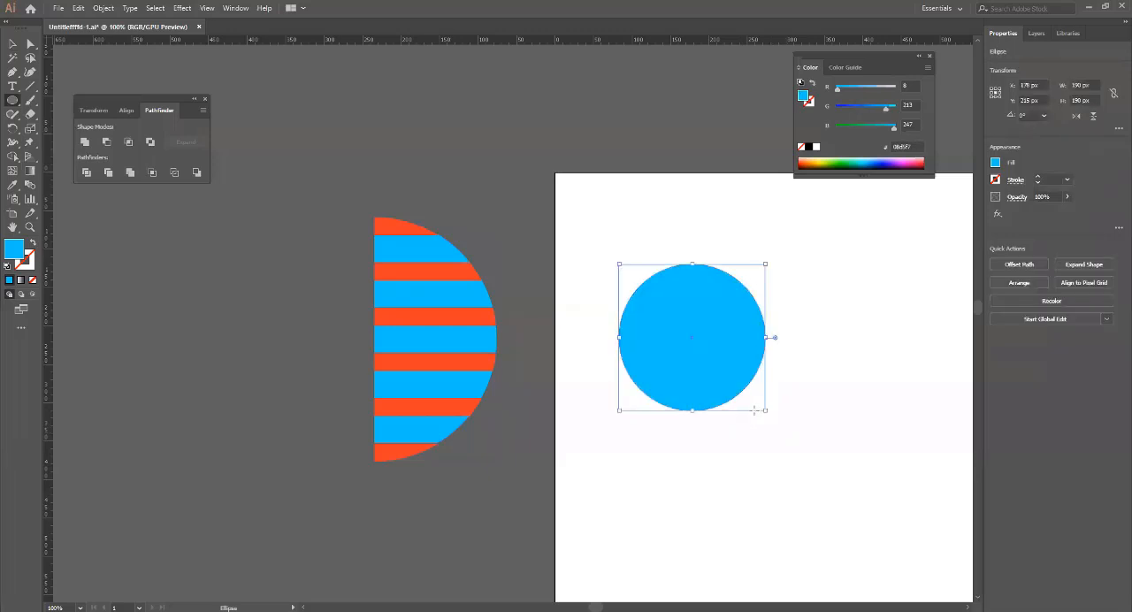
{"action": "key", "text": "a"}
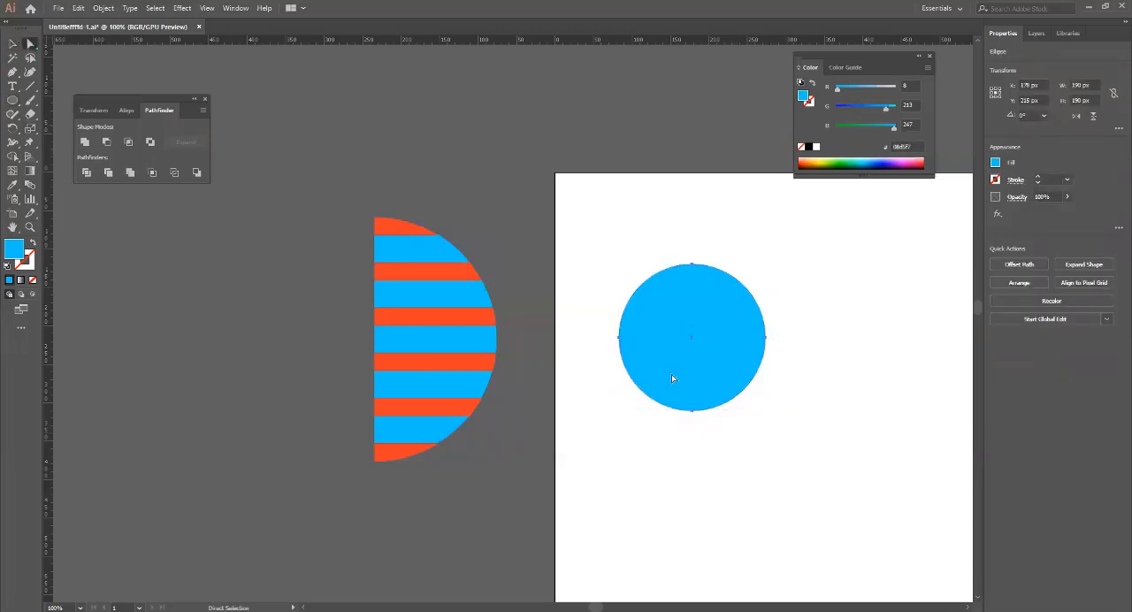
{"action": "left_click", "coordinate": [618, 337]}
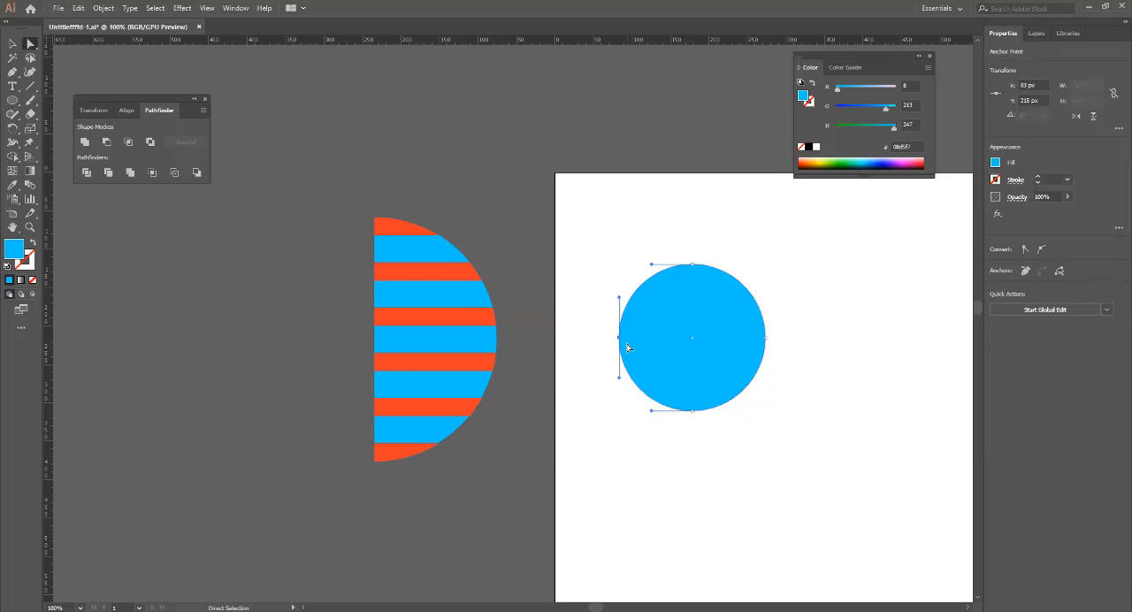
{"action": "key", "text": "Delete"}
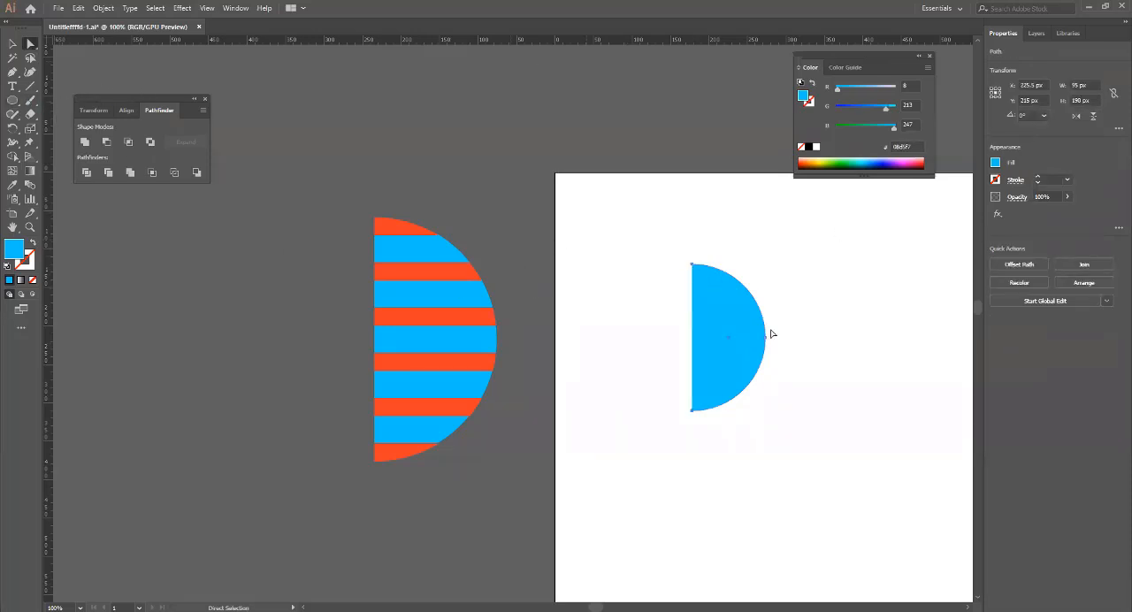
Draw a horizontal rectangle about 102 × 17 px across the upper part of the new half circle.
{"action": "left_click", "coordinate": [12, 101]}
{"action": "left_click", "coordinate": [53, 100]}
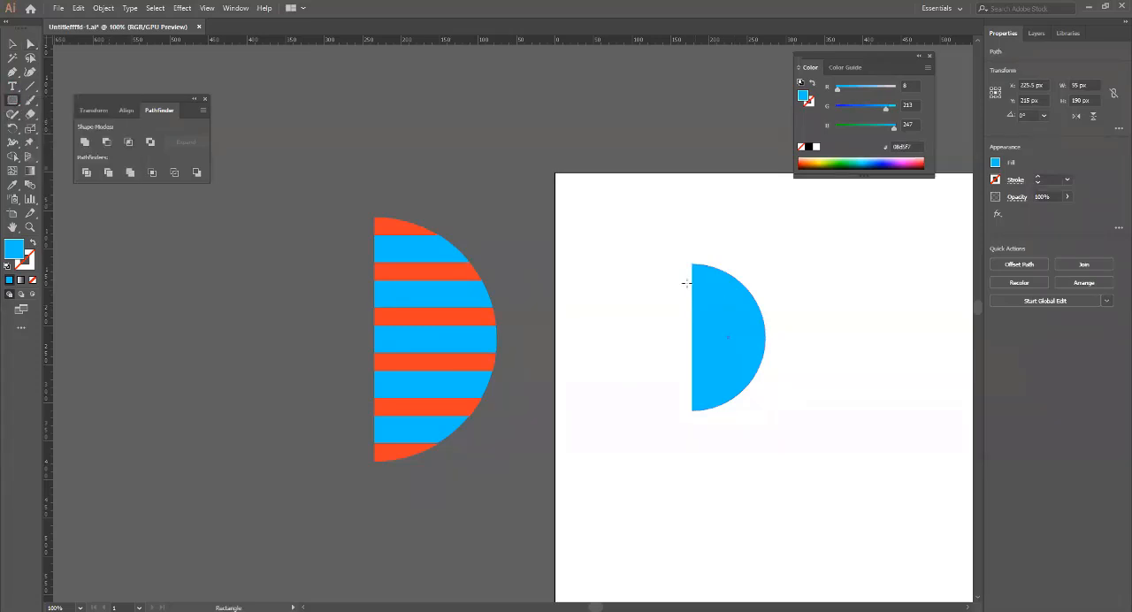
{"action": "left_click_drag", "start_coordinate": [685, 281], "coordinate": [763, 293]}
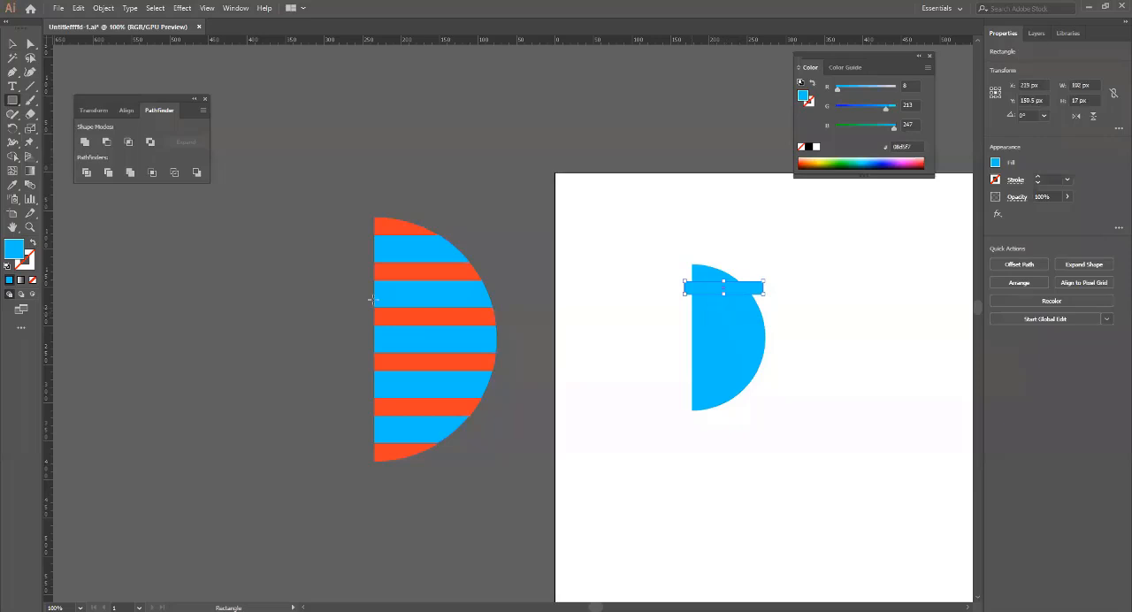
Fill the new rectangle with pink e2278e.
{"action": "key", "text": "a"}
{"action": "double_click", "coordinate": [21, 254]}
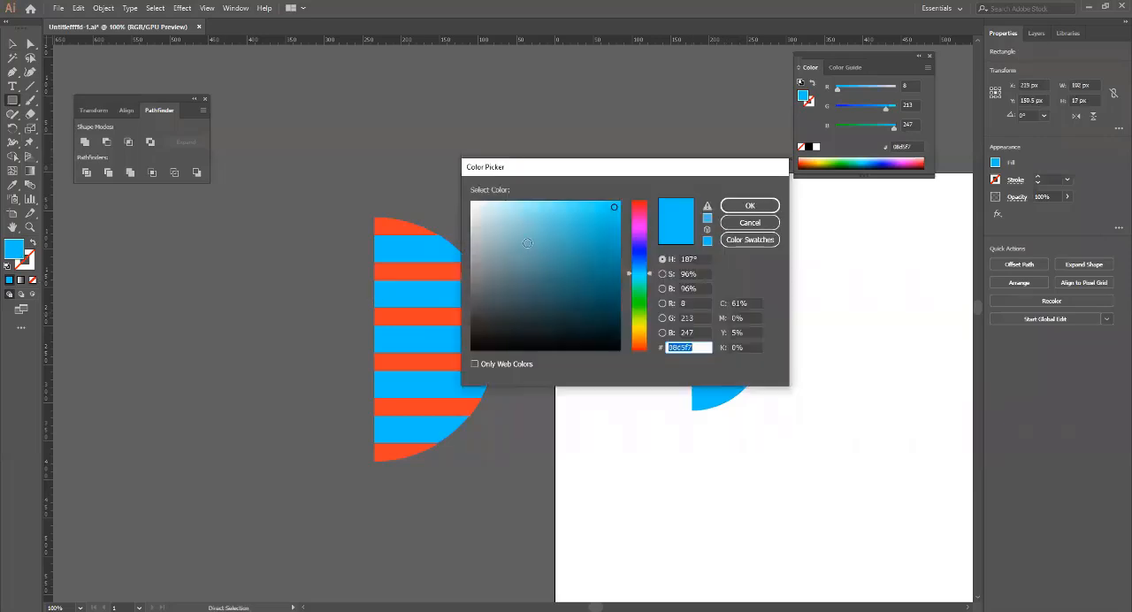
{"action": "left_click_drag", "start_coordinate": [526, 243], "coordinate": [484, 214]}
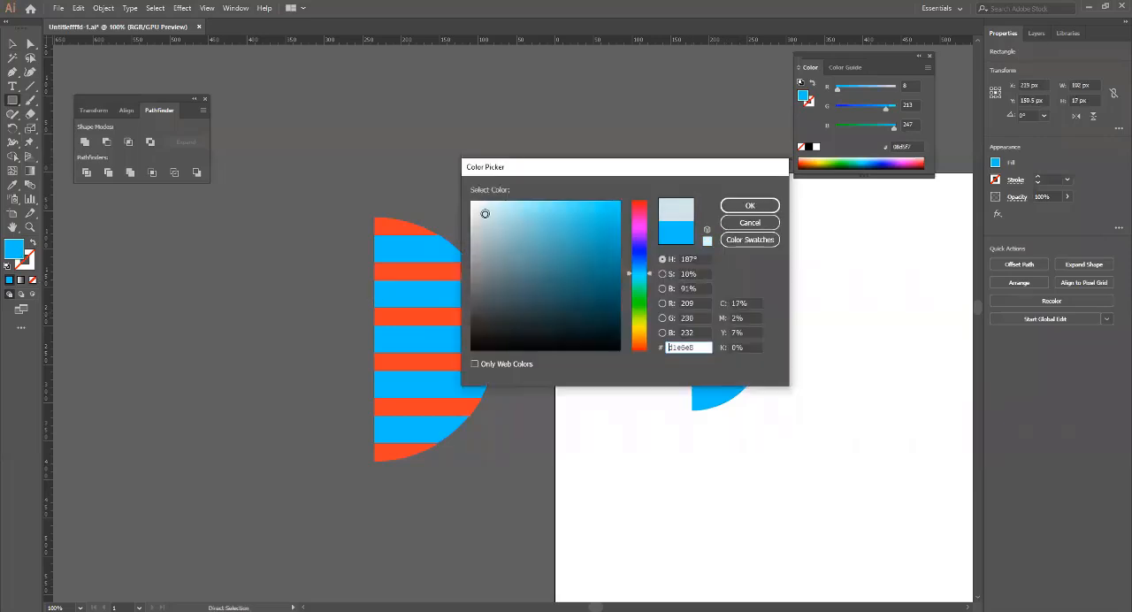
{"action": "left_click", "coordinate": [636, 216]}
{"action": "left_click", "coordinate": [594, 218]}
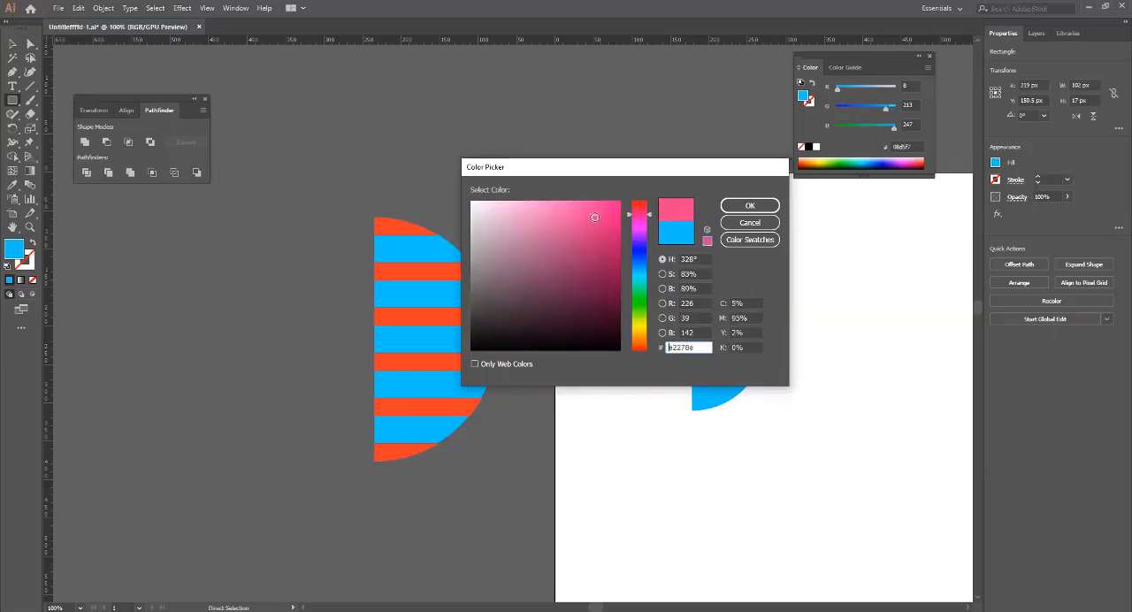
{"action": "left_click", "coordinate": [749, 207]}
Copy the pink stripe four times down the half circle and move the uppermost stripe up to the half circle's top.
{"action": "key", "text": "v"}
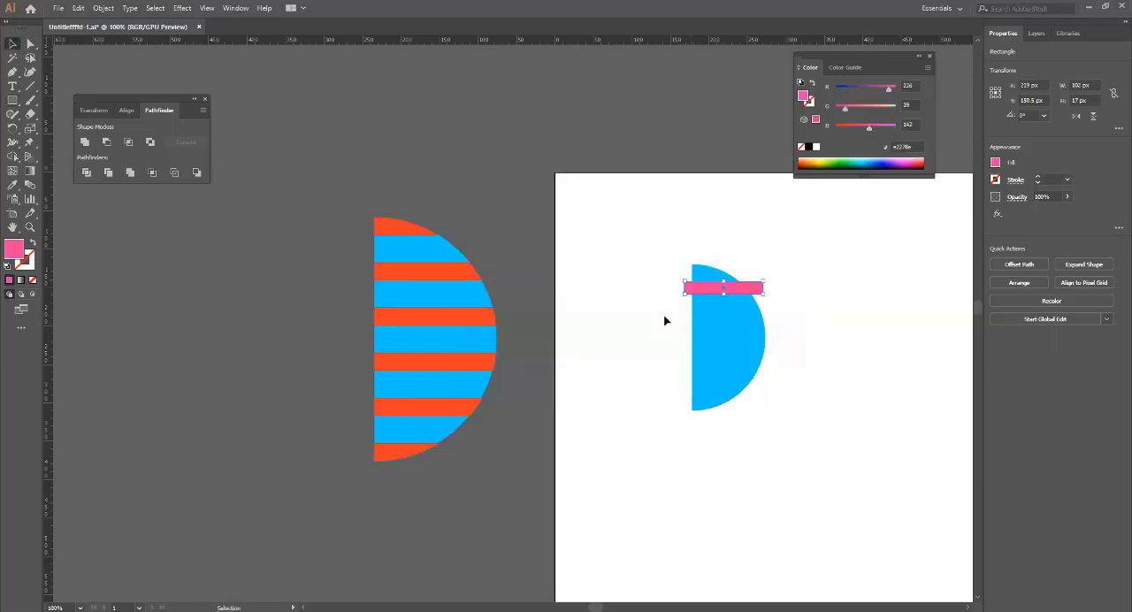
{"action": "left_click", "coordinate": [734, 289], "text": "shift"}
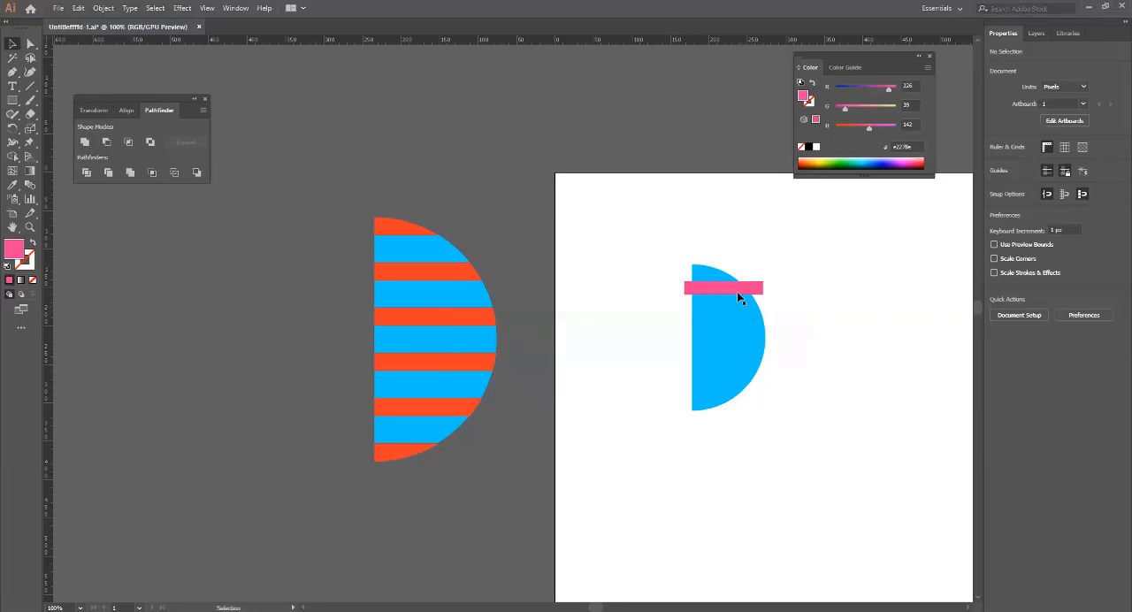
{"action": "left_click", "coordinate": [737, 289]}
{"action": "left_click_drag", "start_coordinate": [734, 293], "coordinate": [735, 405]}
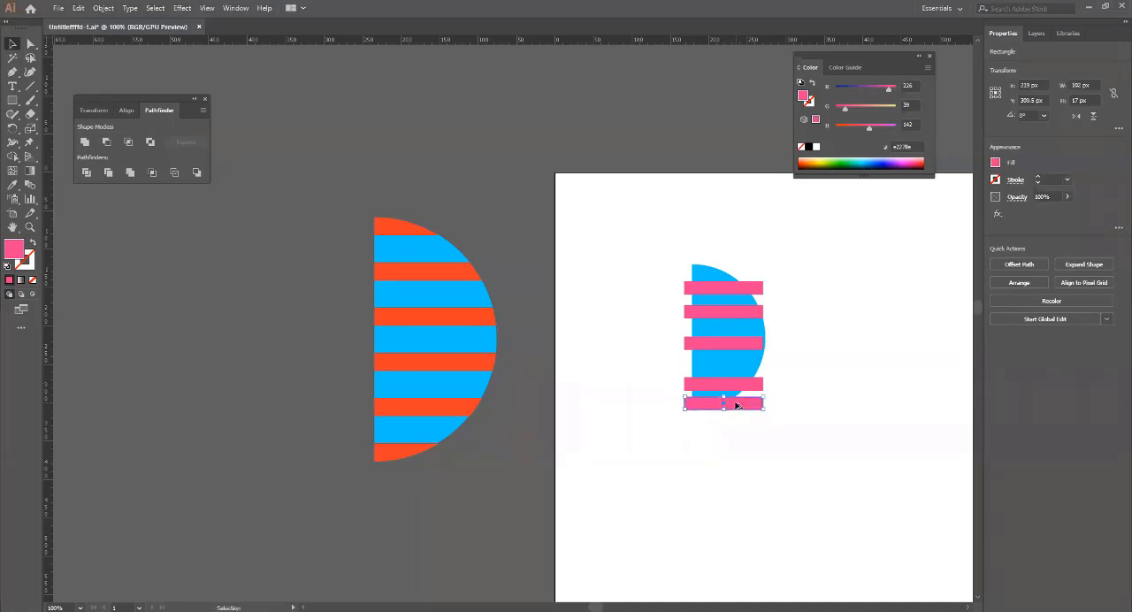
{"action": "mouse_move", "coordinate": [711, 289]}
{"action": "left_mouse_down"}
{"action": "mouse_move", "coordinate": [710, 261]}
{"action": "mouse_move", "coordinate": [712, 274]}
{"action": "left_mouse_up"}
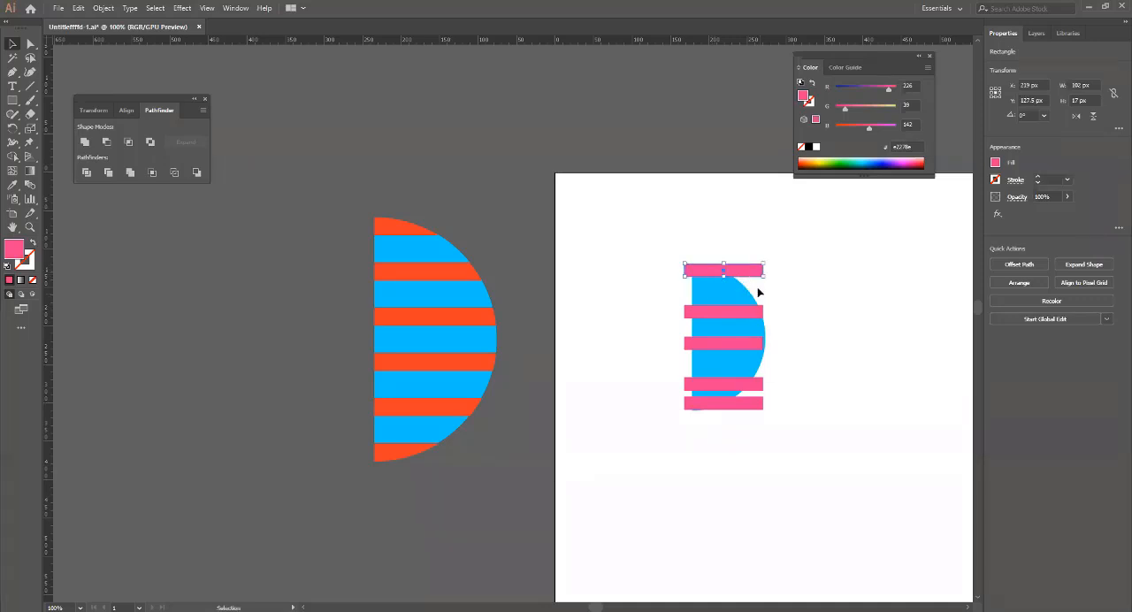
Select all five pink stripes and distribute them evenly by their vertical centres.
{"action": "left_click_drag", "start_coordinate": [660, 240], "coordinate": [690, 420]}
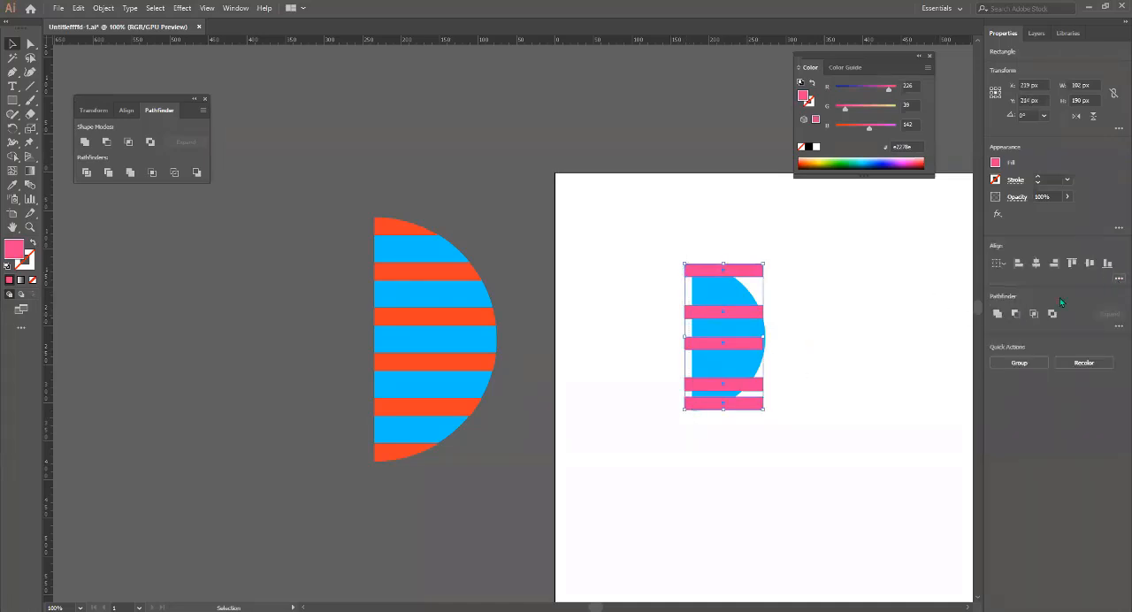
{"action": "left_click", "coordinate": [1118, 281]}
{"action": "left_click", "coordinate": [1021, 349]}
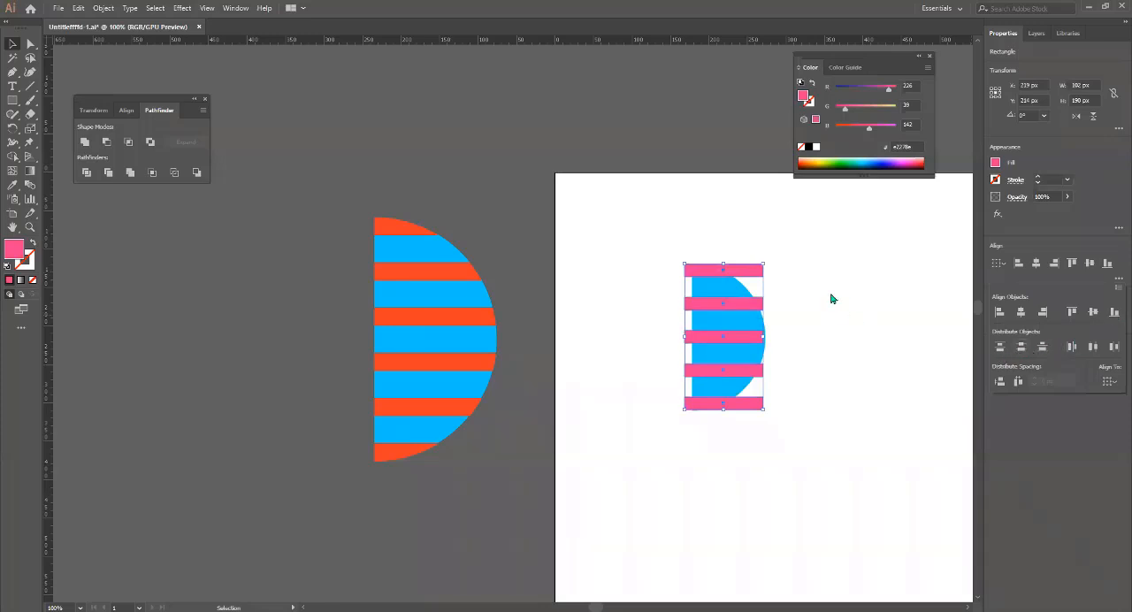
Move the five pink stripes about 5 px to the right so they overhang both sides of the half circle.
{"action": "left_click", "coordinate": [789, 318]}
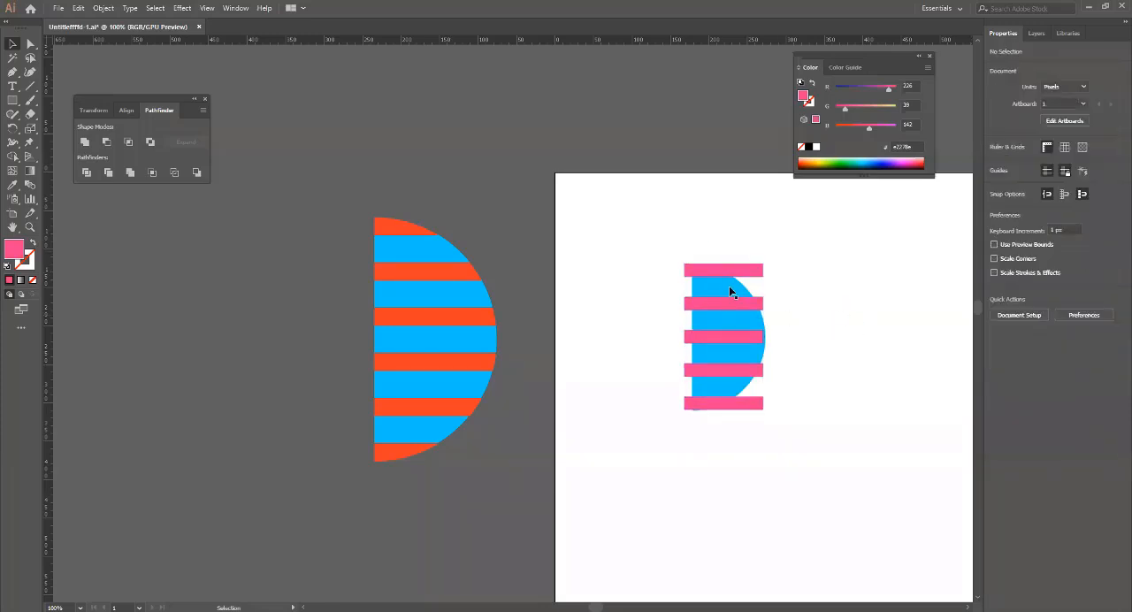
{"action": "left_click_drag", "start_coordinate": [653, 231], "coordinate": [688, 422]}
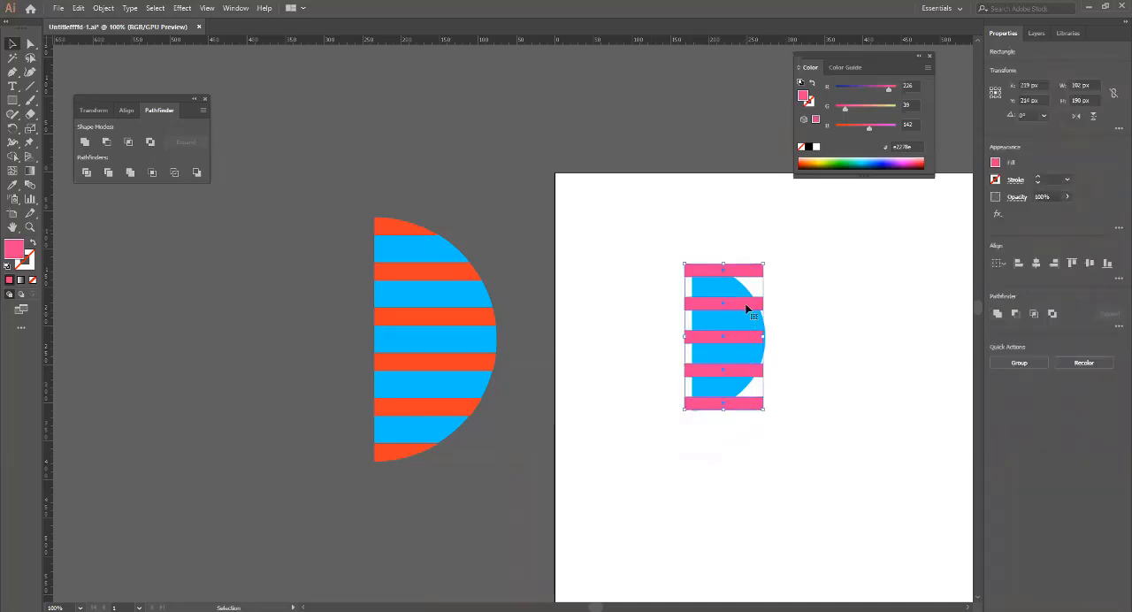
{"action": "left_click_drag", "start_coordinate": [751, 306], "coordinate": [754, 307]}
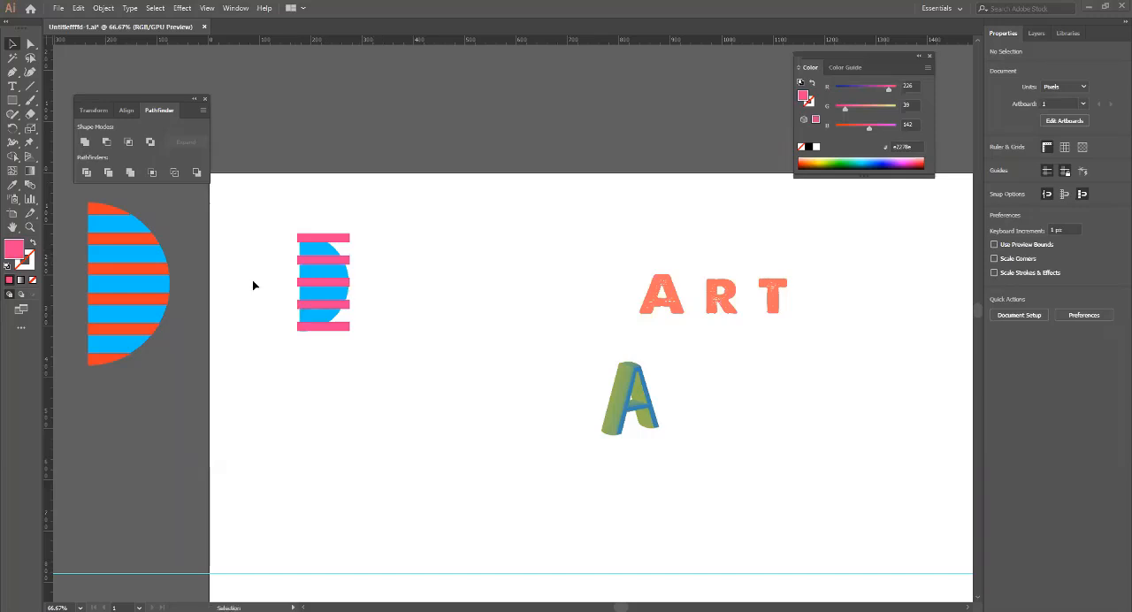
Compare the pink-striped half circle with the finished orange-and-blue striped half circle beside the artboard.
{"action": "scroll", "coordinate": [289, 301], "scroll_direction": "up", "scroll_amount": 2}
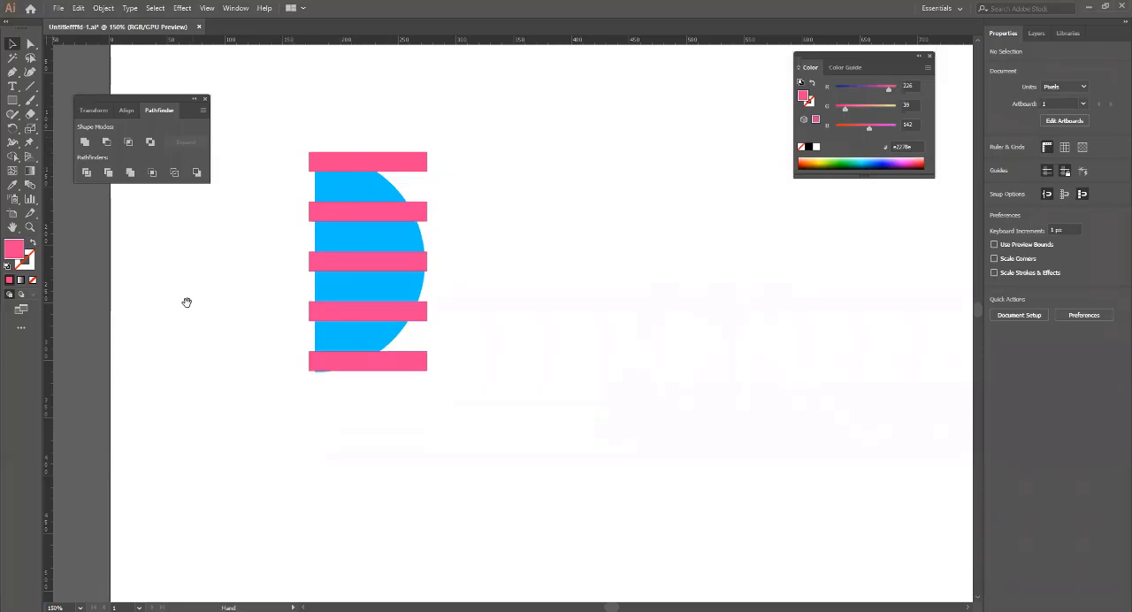
{"action": "left_click_drag", "start_coordinate": [185, 303], "coordinate": [288, 337]}
{"action": "scroll", "coordinate": [332, 351], "scroll_direction": "down", "scroll_amount": 1}
{"action": "scroll", "coordinate": [332, 351], "scroll_direction": "down", "scroll_amount": 2}
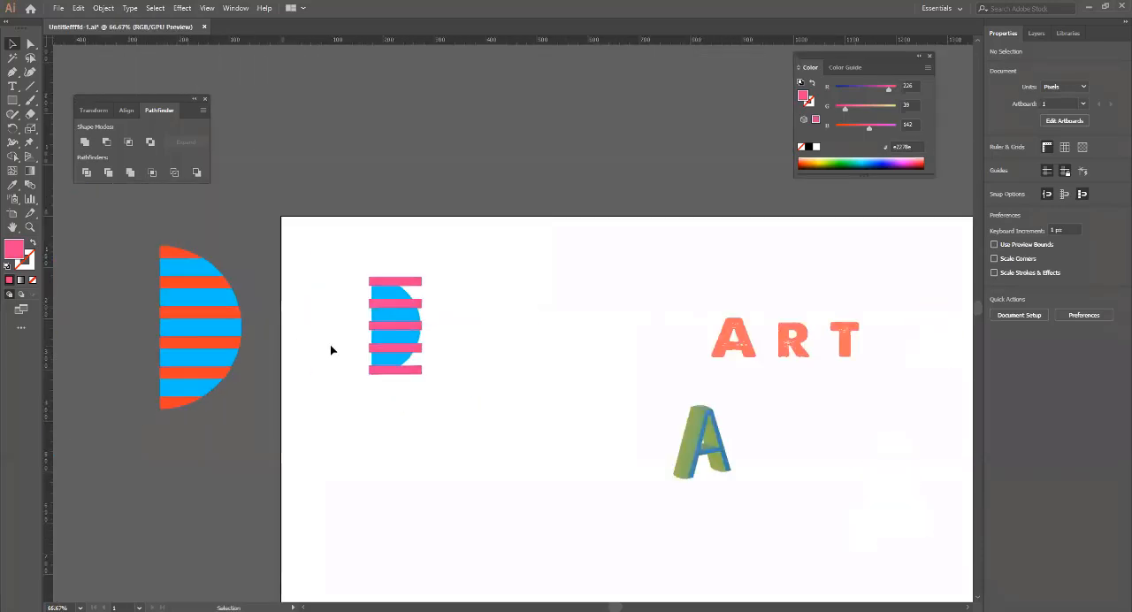
{"action": "left_click_drag", "start_coordinate": [463, 397], "coordinate": [477, 434]}
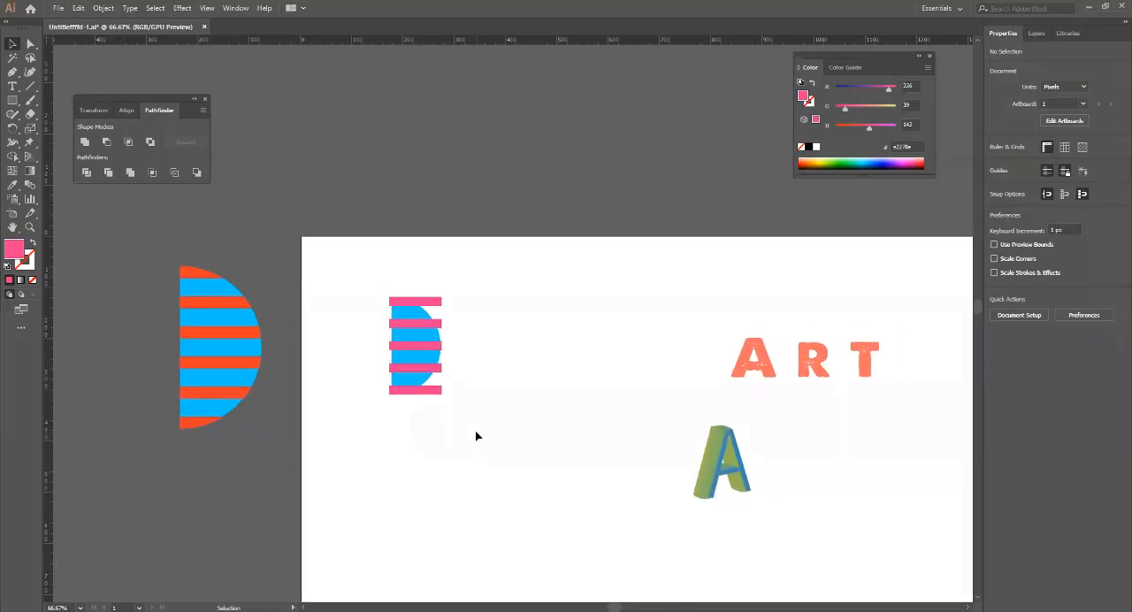
{"action": "scroll", "coordinate": [387, 375], "scroll_direction": "up", "scroll_amount": 2}
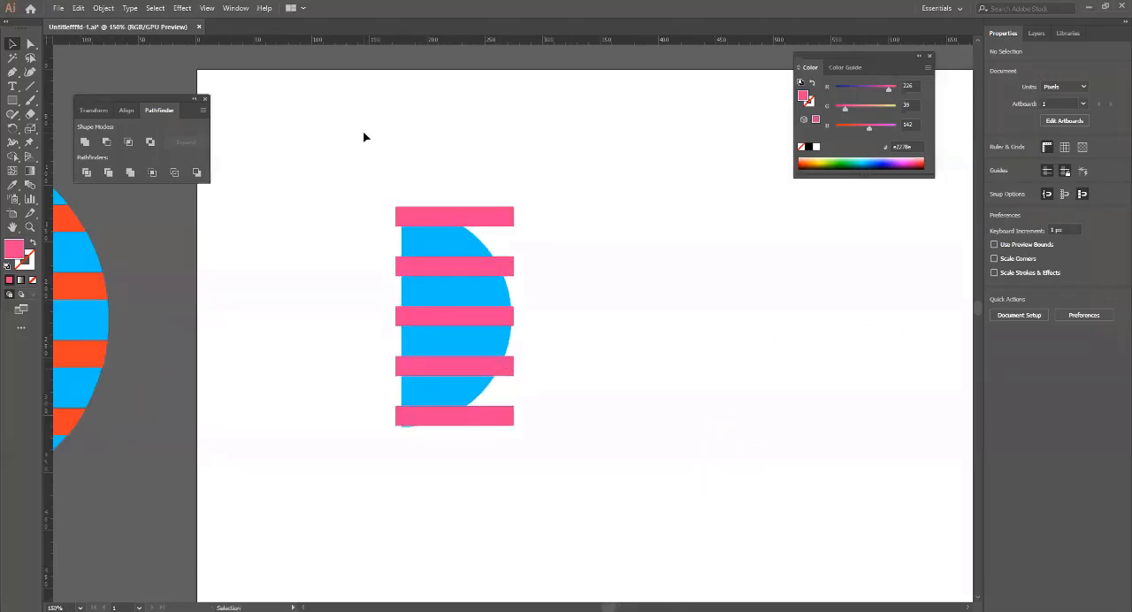
{"action": "left_click", "coordinate": [424, 253]}
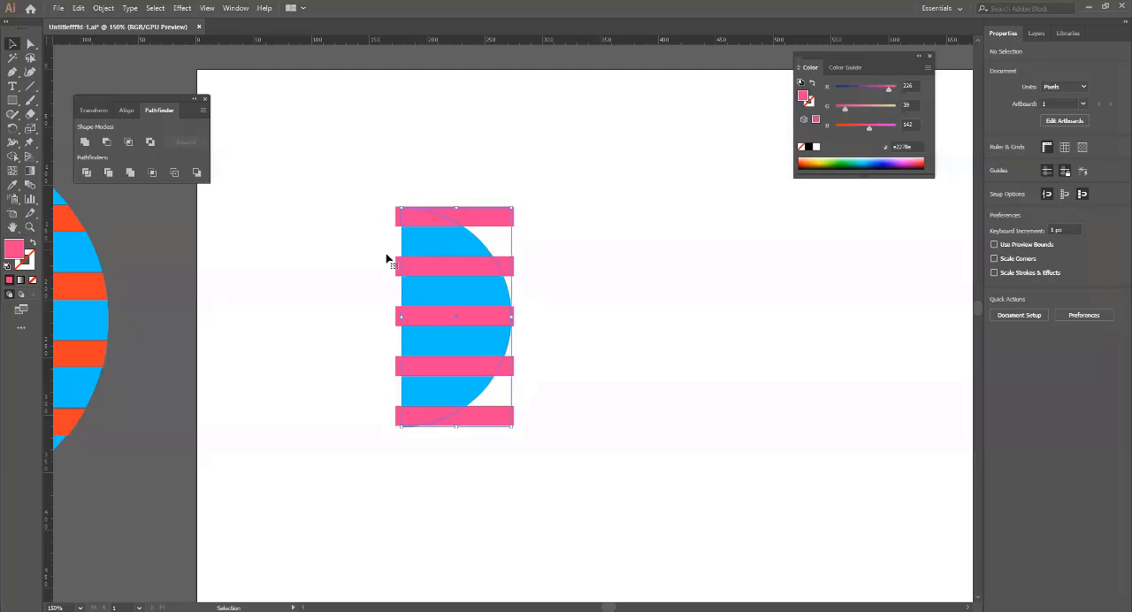
{"action": "left_click_drag", "start_coordinate": [243, 362], "coordinate": [465, 429]}
{"action": "left_click", "coordinate": [263, 285]}
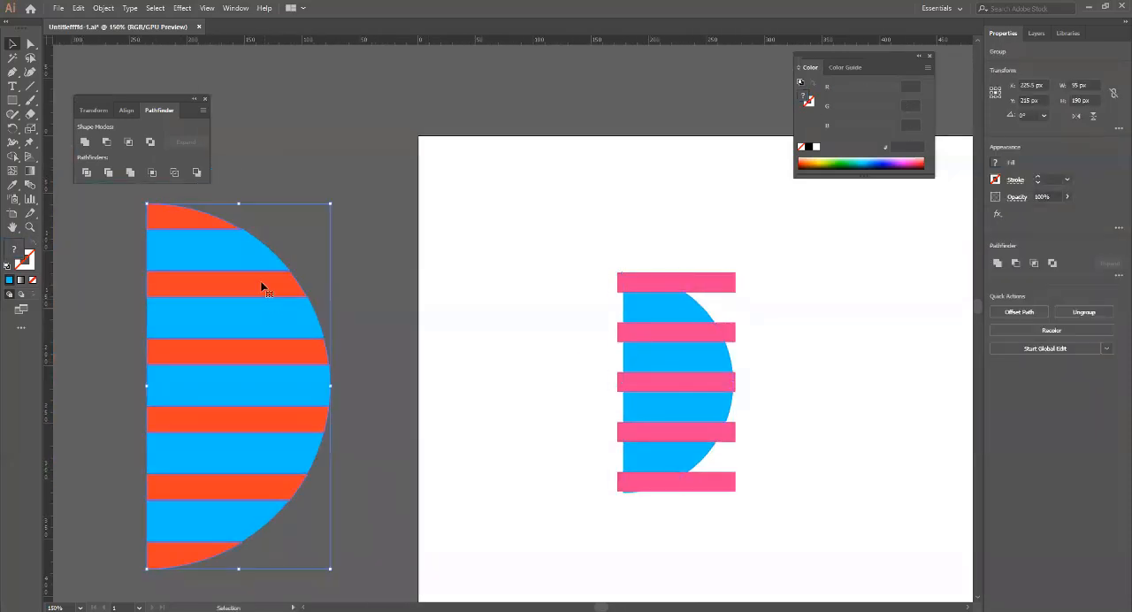
{"action": "left_click_drag", "start_coordinate": [537, 375], "coordinate": [341, 336]}
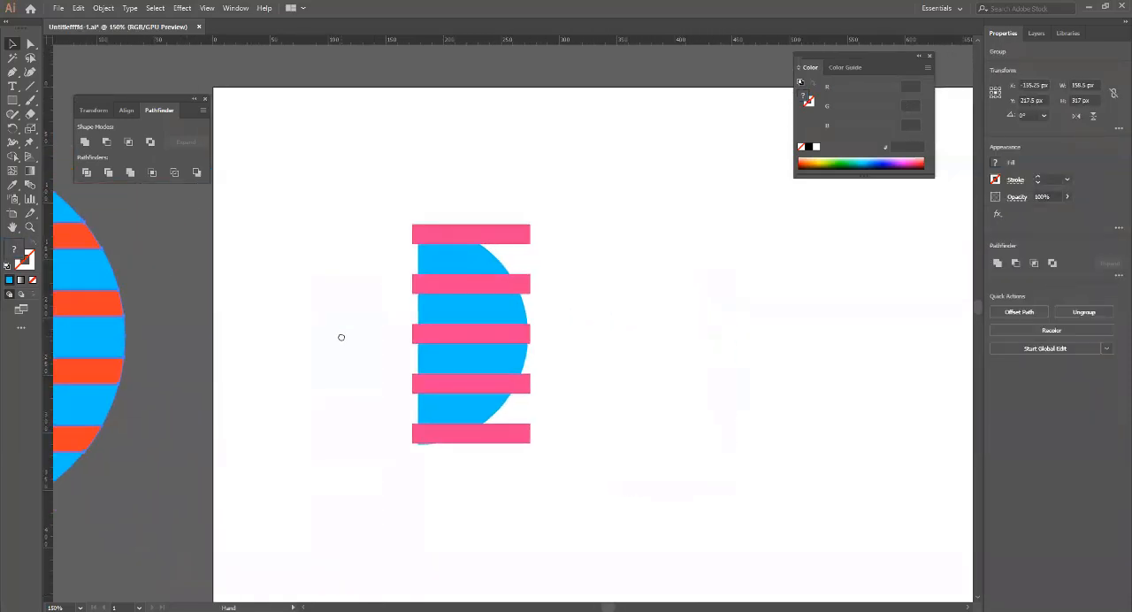
{"action": "left_click", "coordinate": [450, 267]}
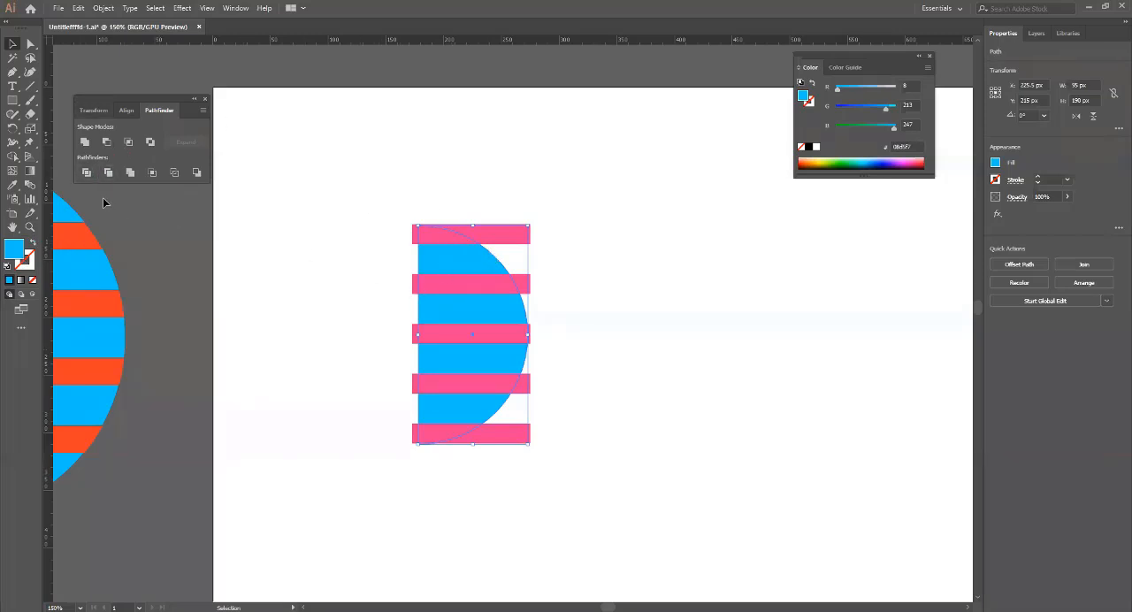
{"action": "left_click", "coordinate": [13, 156]}
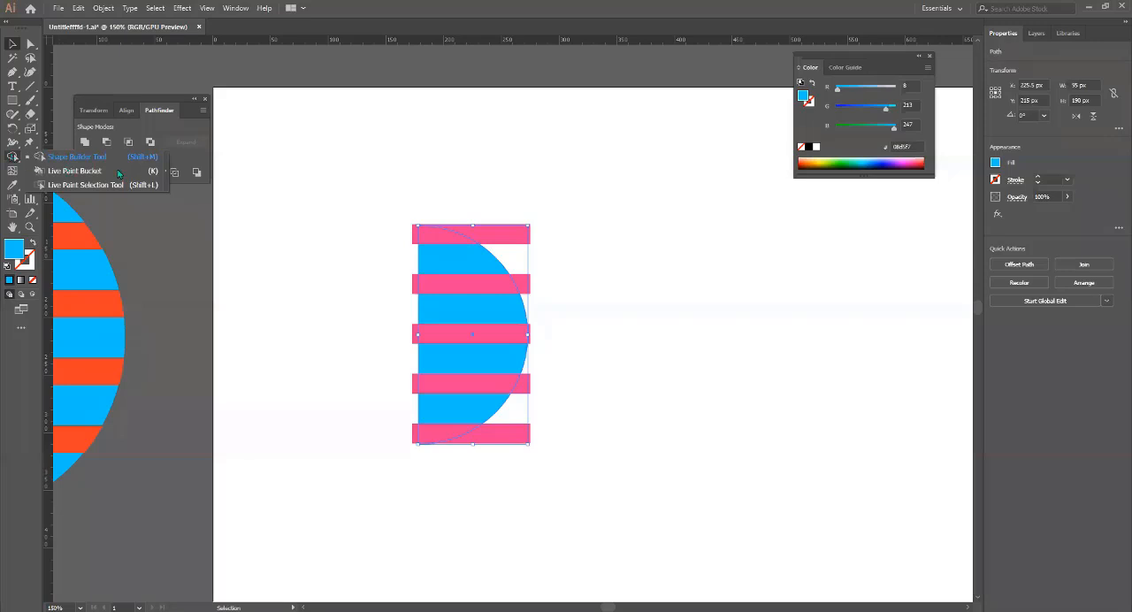
{"action": "left_click", "coordinate": [55, 160]}
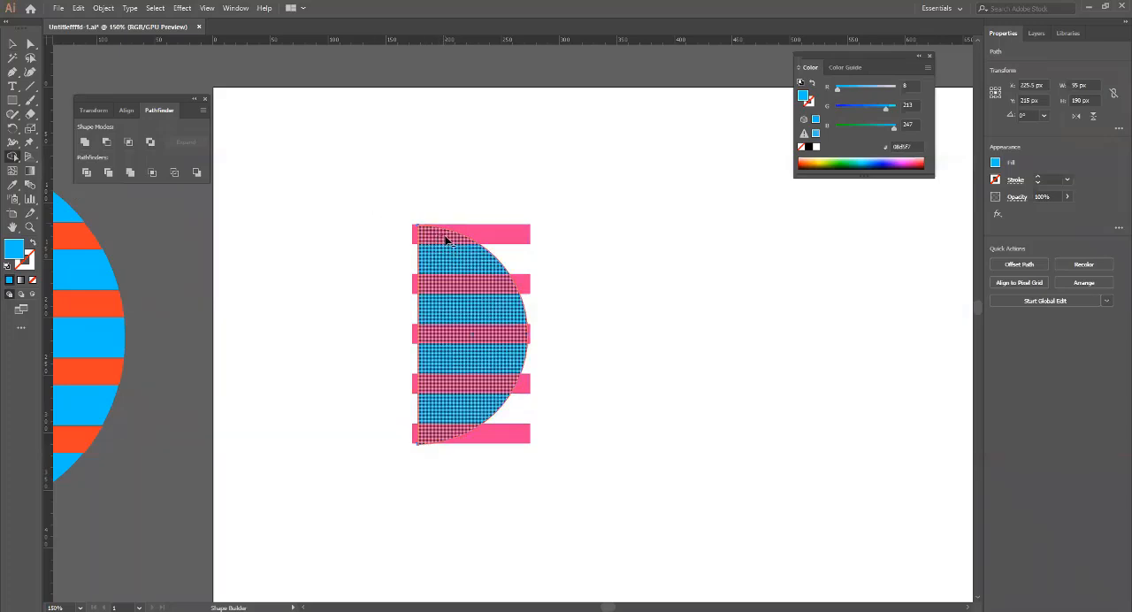
{"action": "key", "text": "v"}
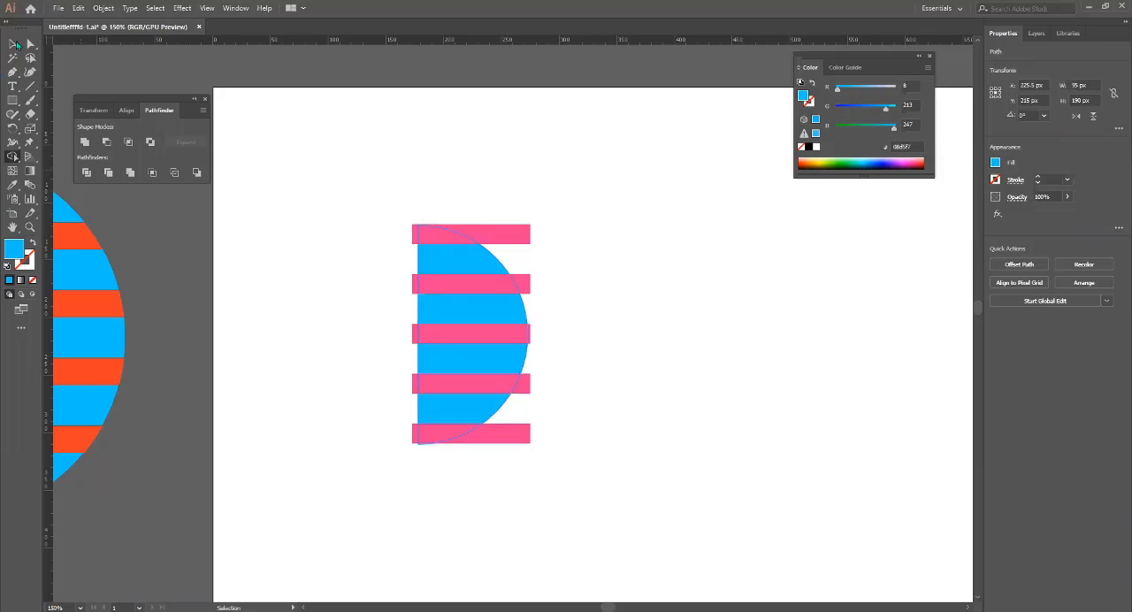
Select the half circle with all five stripes and use Shape Builder to split off the upper three stripe overlaps and the blue band below the first.
{"action": "left_click", "coordinate": [16, 44]}
{"action": "left_click_drag", "start_coordinate": [364, 178], "coordinate": [538, 462]}
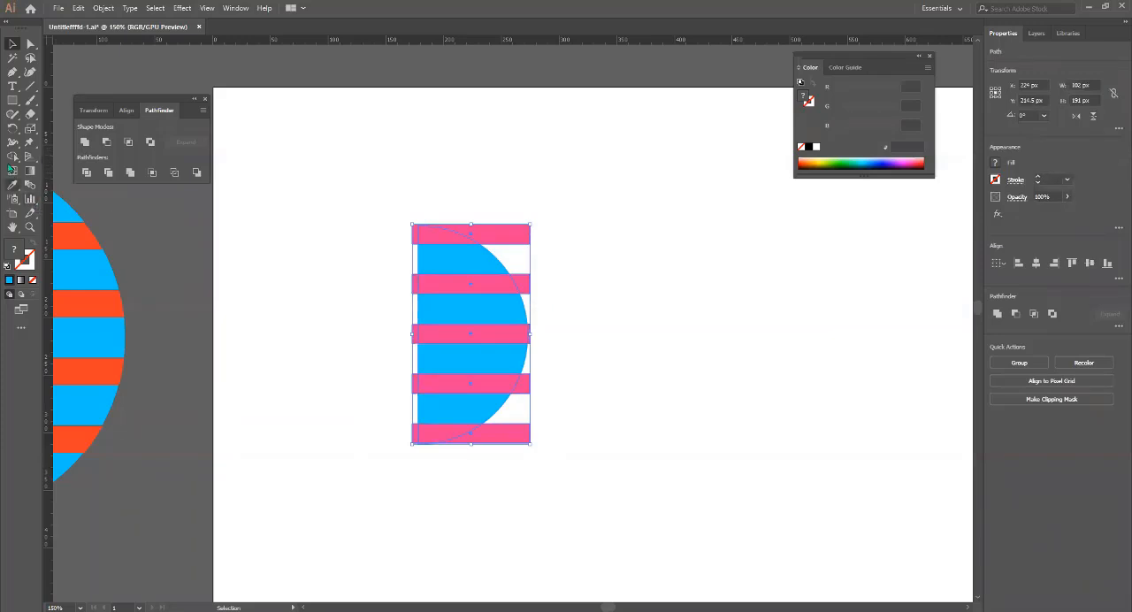
{"action": "left_click", "coordinate": [13, 157]}
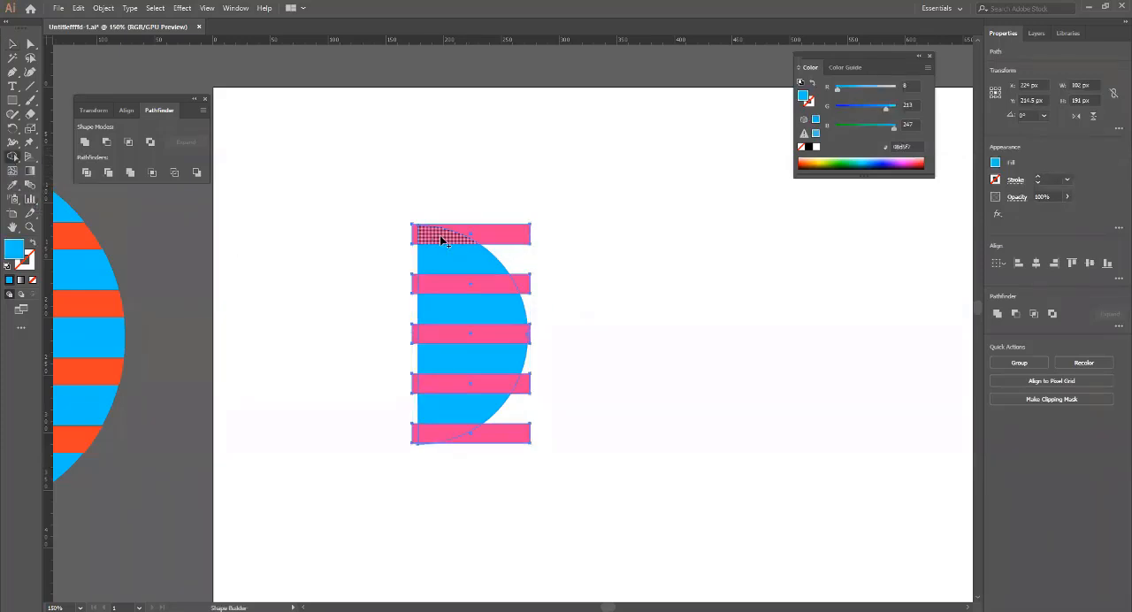
{"action": "scroll", "coordinate": [437, 243], "scroll_direction": "left", "scroll_amount": 1}
{"action": "scroll", "coordinate": [443, 241], "scroll_direction": "up", "scroll_amount": 3}
{"action": "scroll", "coordinate": [444, 237], "scroll_direction": "down", "scroll_amount": 1}
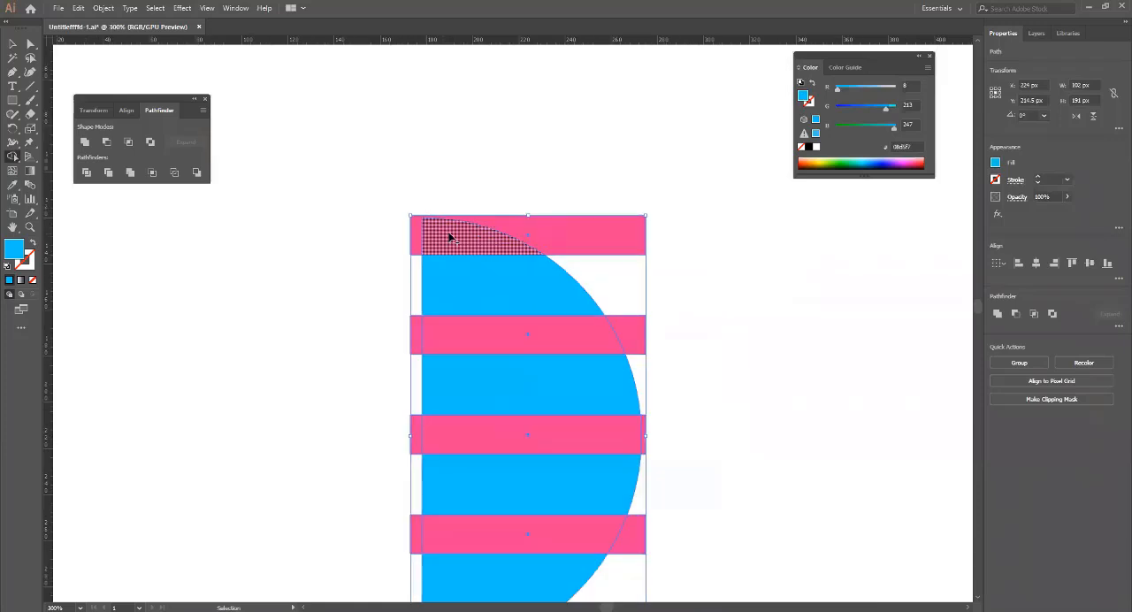
{"action": "left_click", "coordinate": [473, 246]}
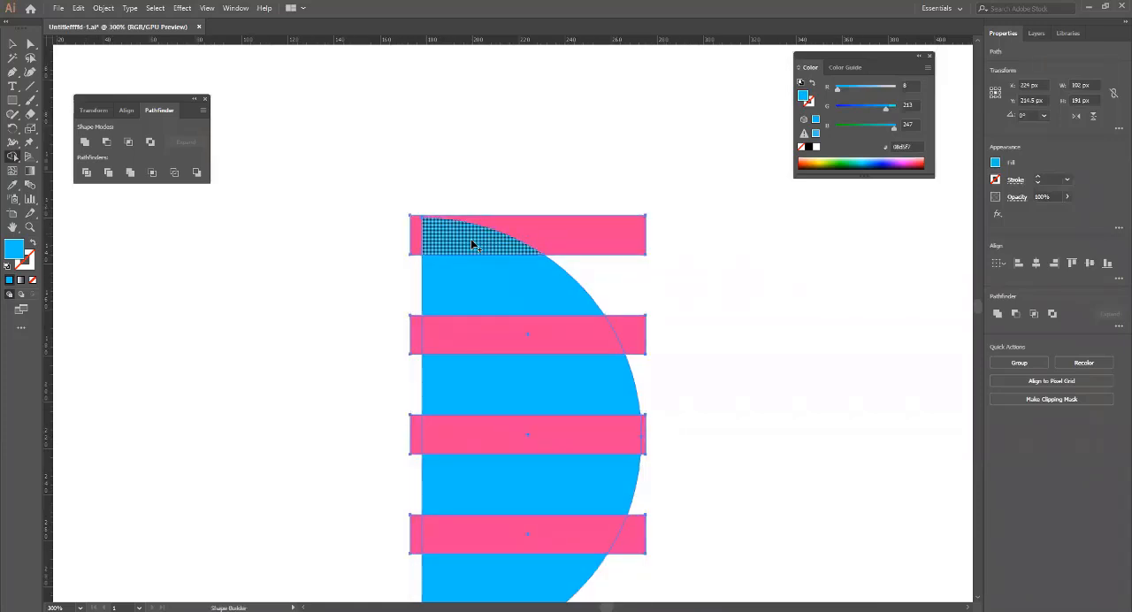
{"action": "left_click", "coordinate": [498, 284]}
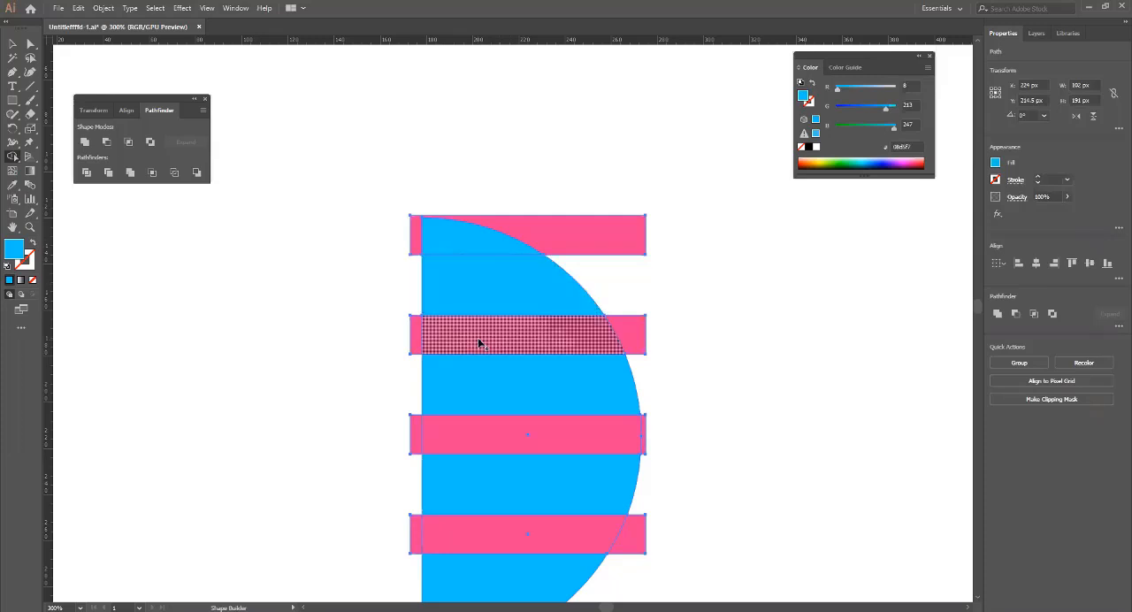
{"action": "left_click", "coordinate": [529, 336]}
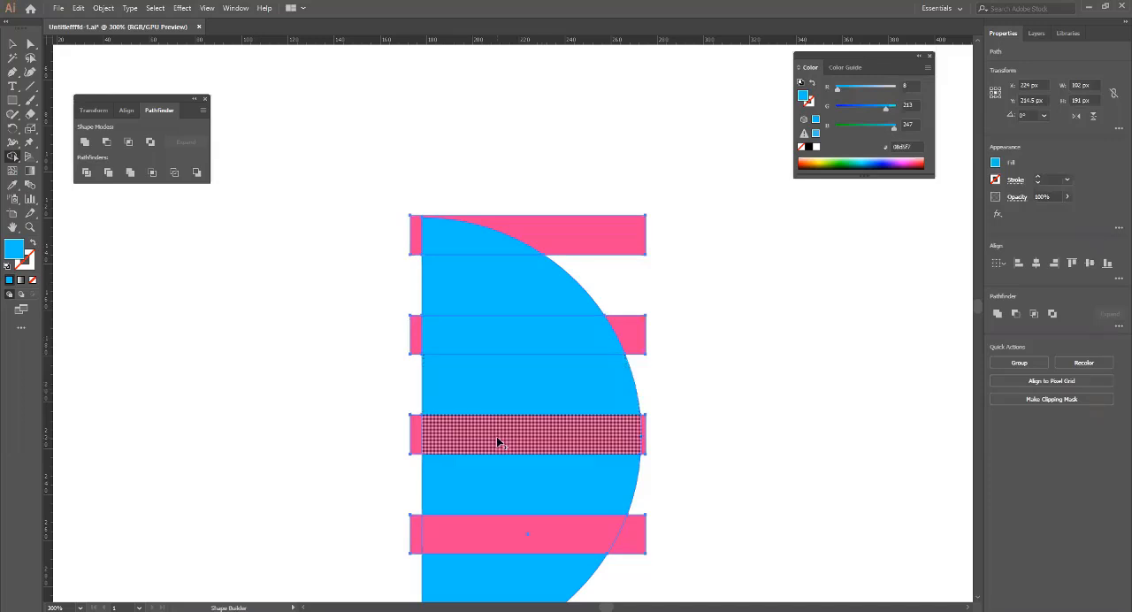
{"action": "left_click", "coordinate": [523, 433]}
Split off the overlaps of the lower two stripes and the blue band between them with Shape Builder.
{"action": "left_click_drag", "start_coordinate": [571, 439], "coordinate": [480, 263]}
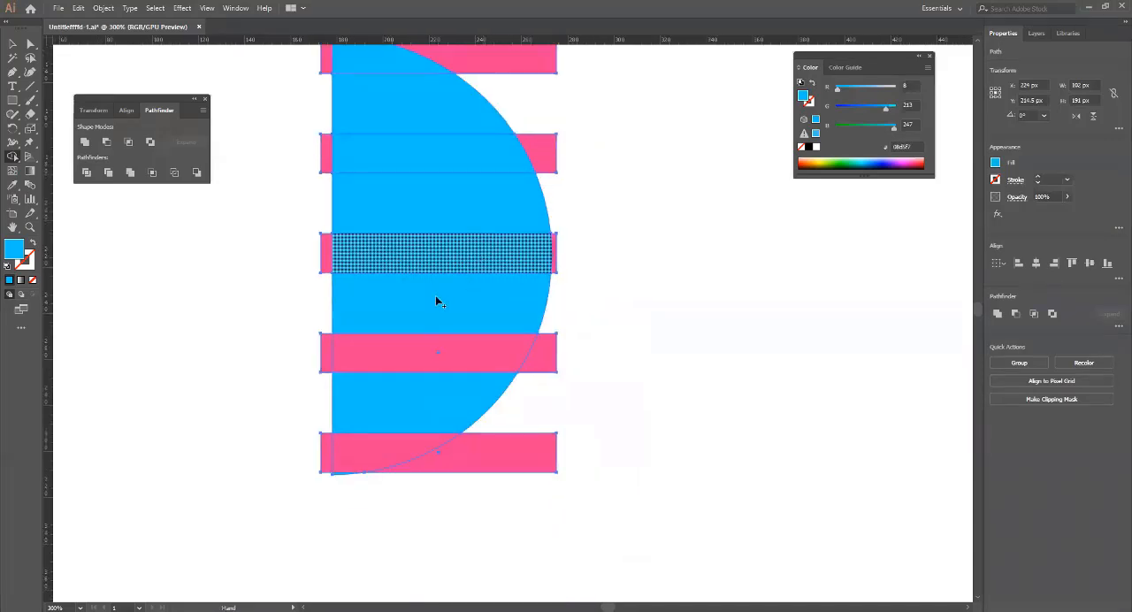
{"action": "left_click", "coordinate": [422, 354]}
{"action": "left_click", "coordinate": [428, 408]}
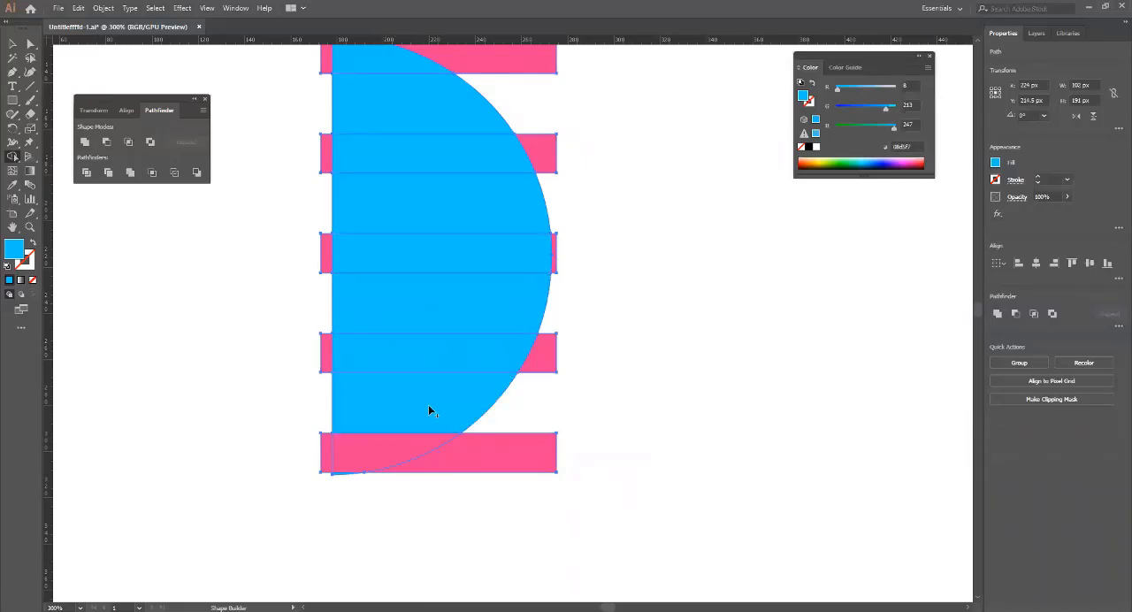
{"action": "left_click", "coordinate": [393, 451]}
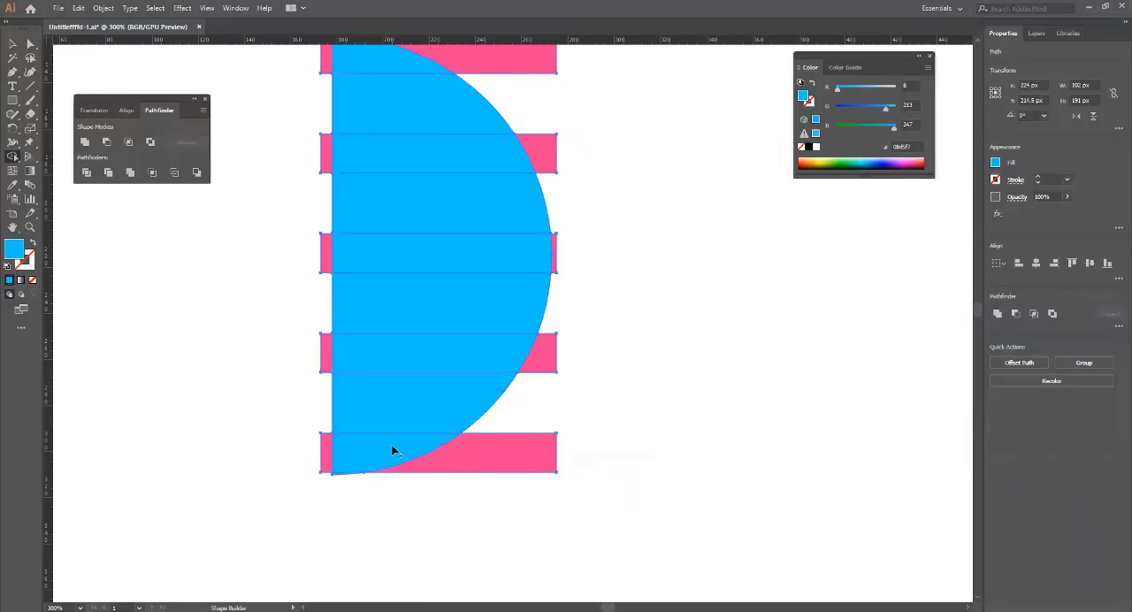
Delete the remaining pink part of the uppermost stripe outside the half circle.
{"action": "key", "text": "v"}
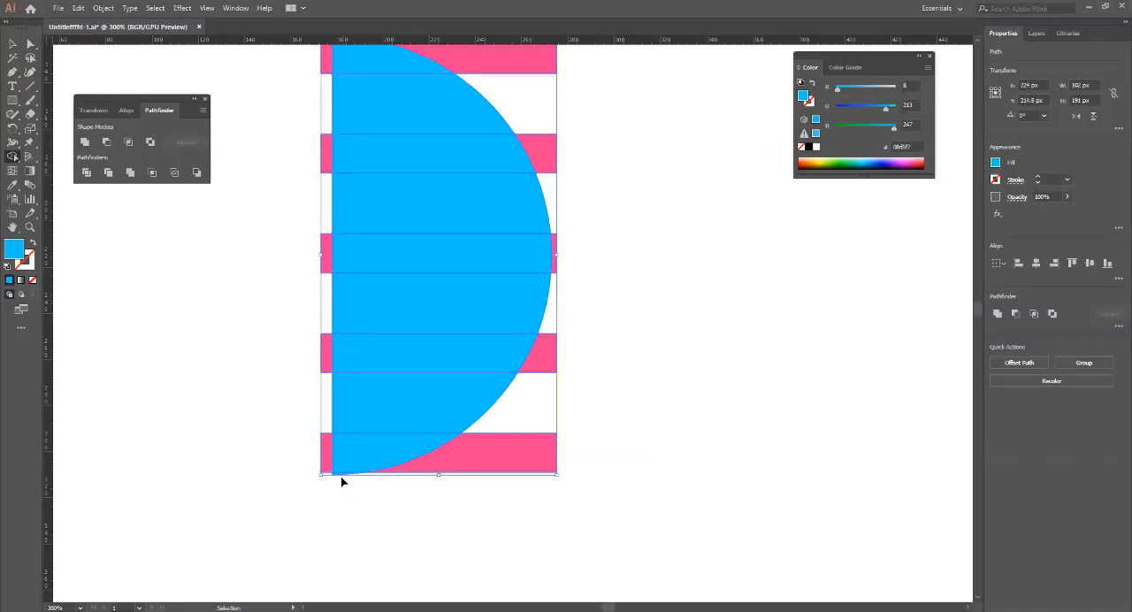
{"action": "scroll", "coordinate": [342, 481], "scroll_direction": "up", "scroll_amount": 3}
{"action": "key", "text": "shift+m"}
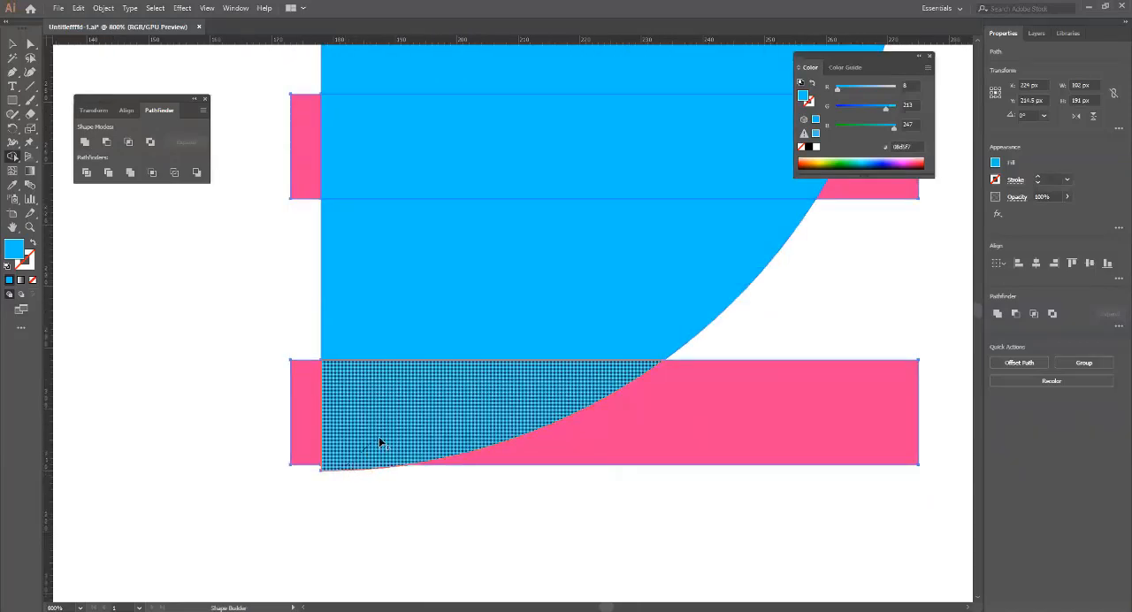
{"action": "scroll", "coordinate": [510, 180], "scroll_direction": "up", "scroll_amount": 3}
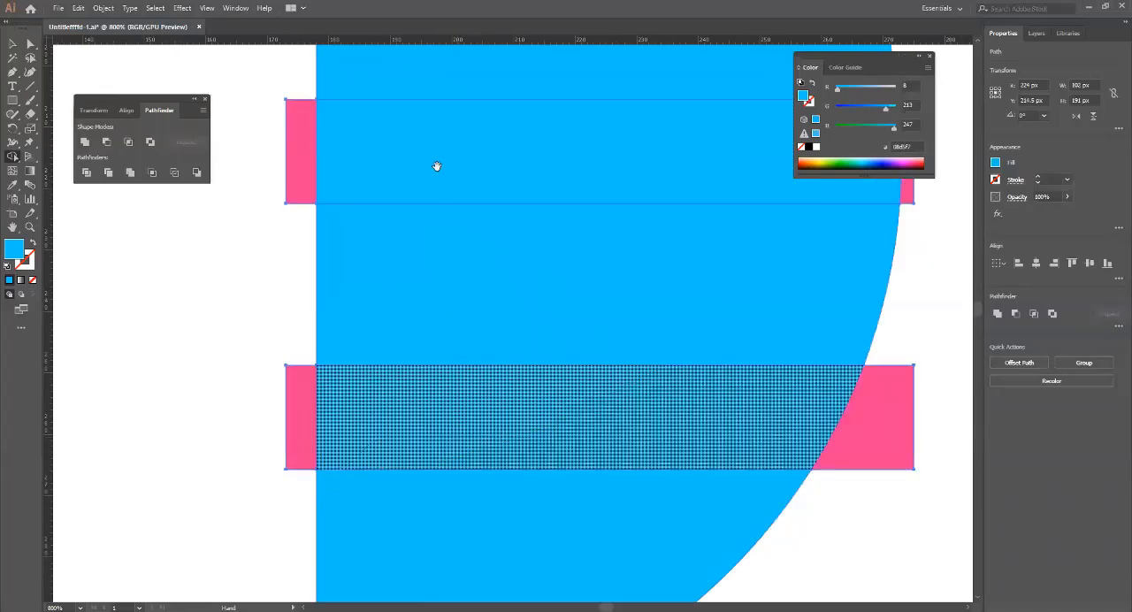
{"action": "scroll", "coordinate": [437, 166], "scroll_direction": "up", "scroll_amount": 5}
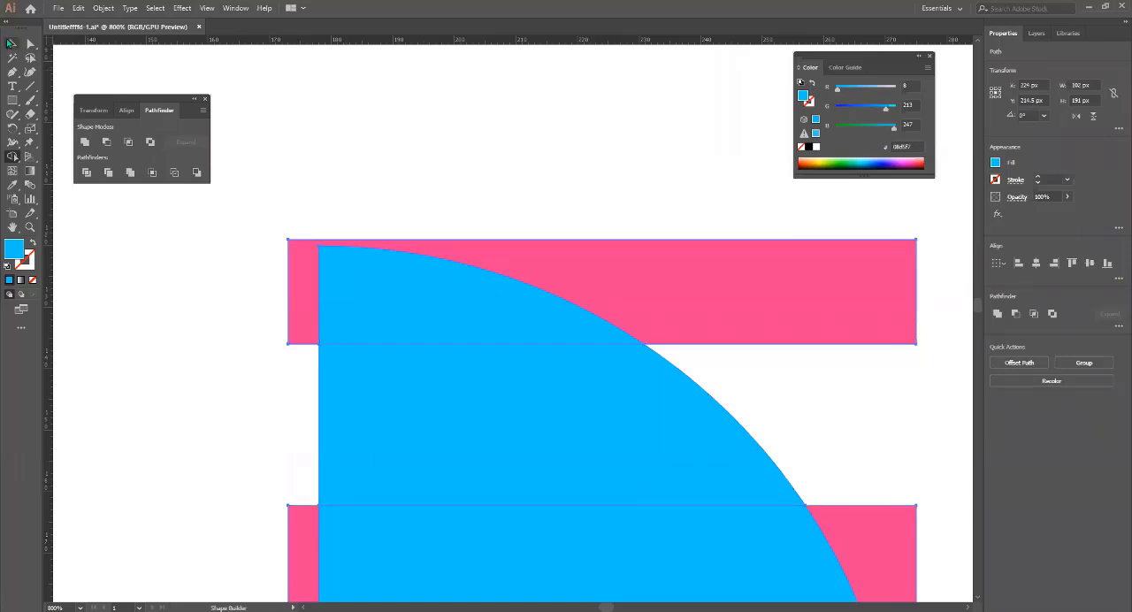
{"action": "left_click", "coordinate": [11, 43]}
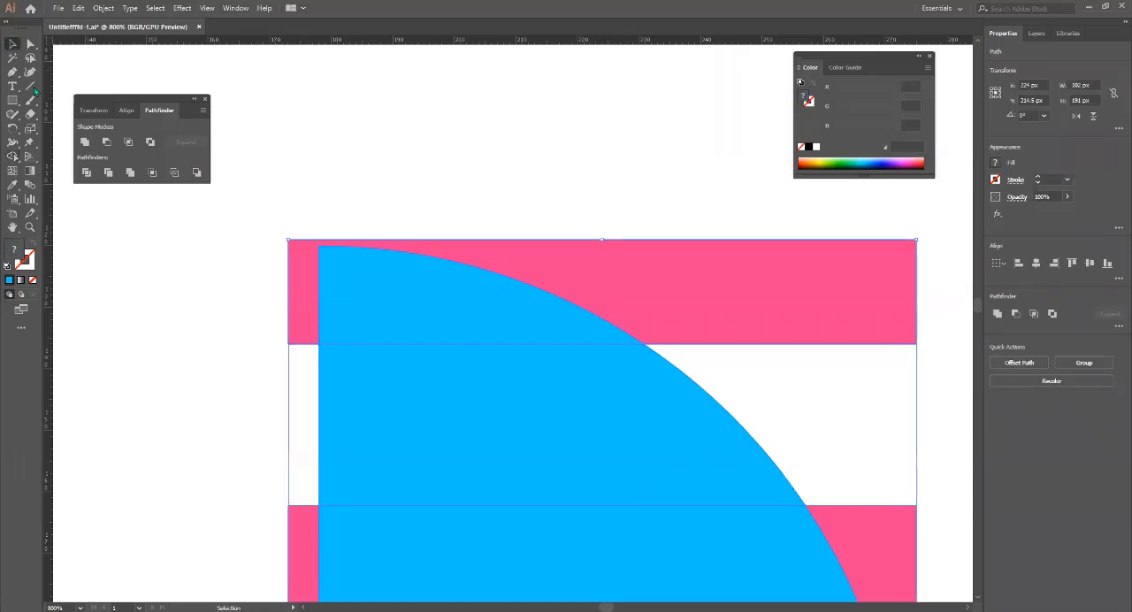
{"action": "left_click", "coordinate": [460, 134]}
{"action": "left_click", "coordinate": [633, 257]}
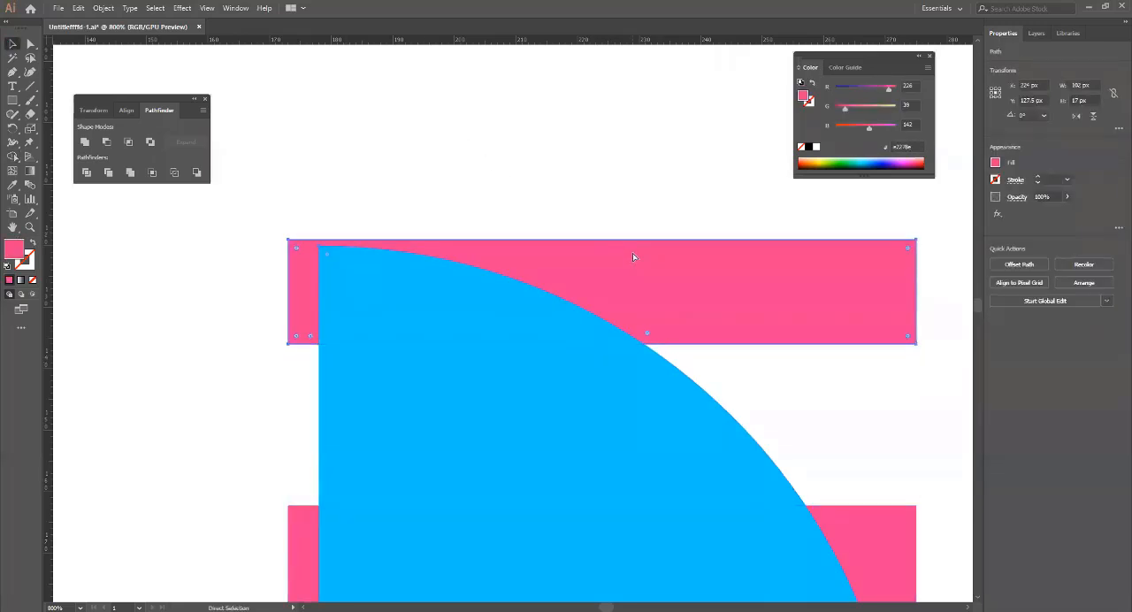
{"action": "scroll", "coordinate": [633, 257], "scroll_direction": "down", "scroll_amount": 1}
{"action": "scroll", "coordinate": [659, 268], "scroll_direction": "down", "scroll_amount": 1}
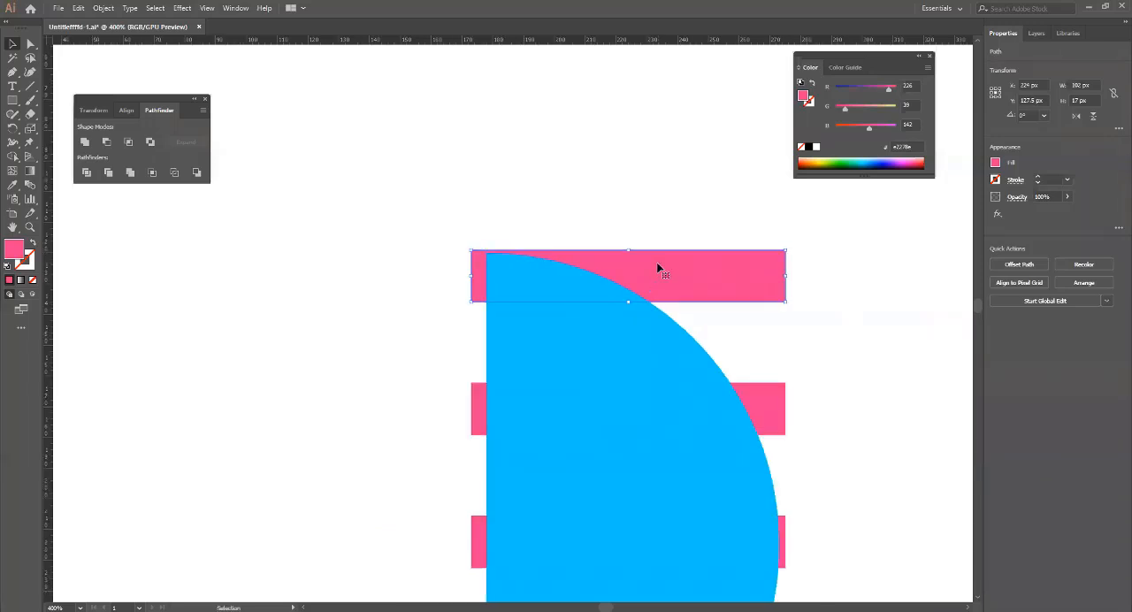
{"action": "key", "text": "Delete"}
Delete the pink leftovers of the second and third stripes on both sides of the half circle.
{"action": "left_click_drag", "start_coordinate": [799, 395], "coordinate": [567, 200]}
{"action": "left_click", "coordinate": [559, 204]}
{"action": "key", "text": "Delete"}
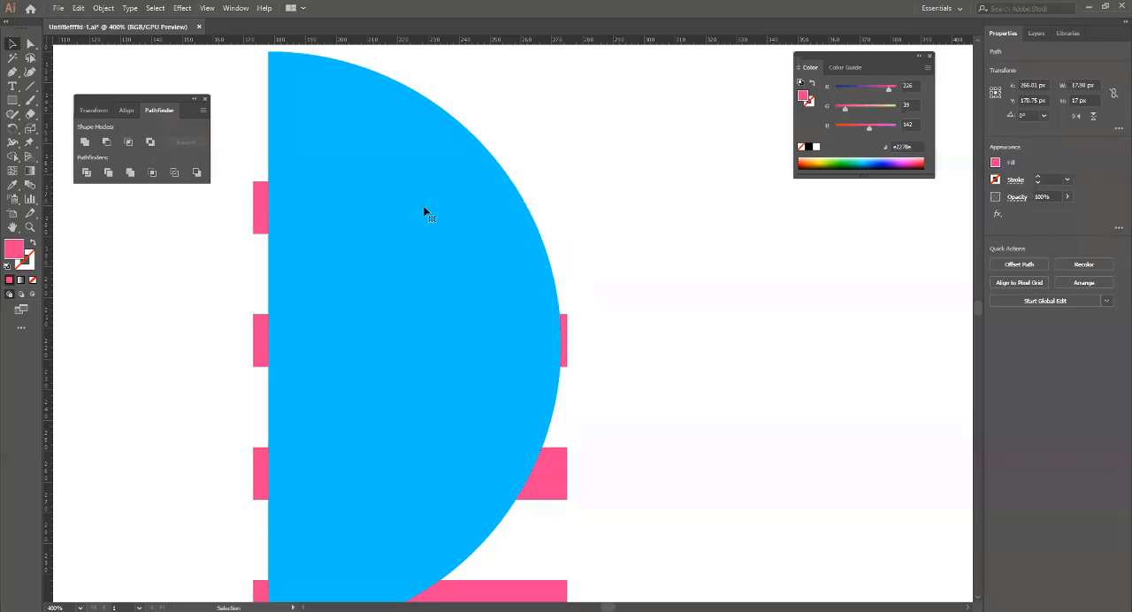
{"action": "left_click", "coordinate": [255, 202]}
{"action": "key", "text": "Delete"}
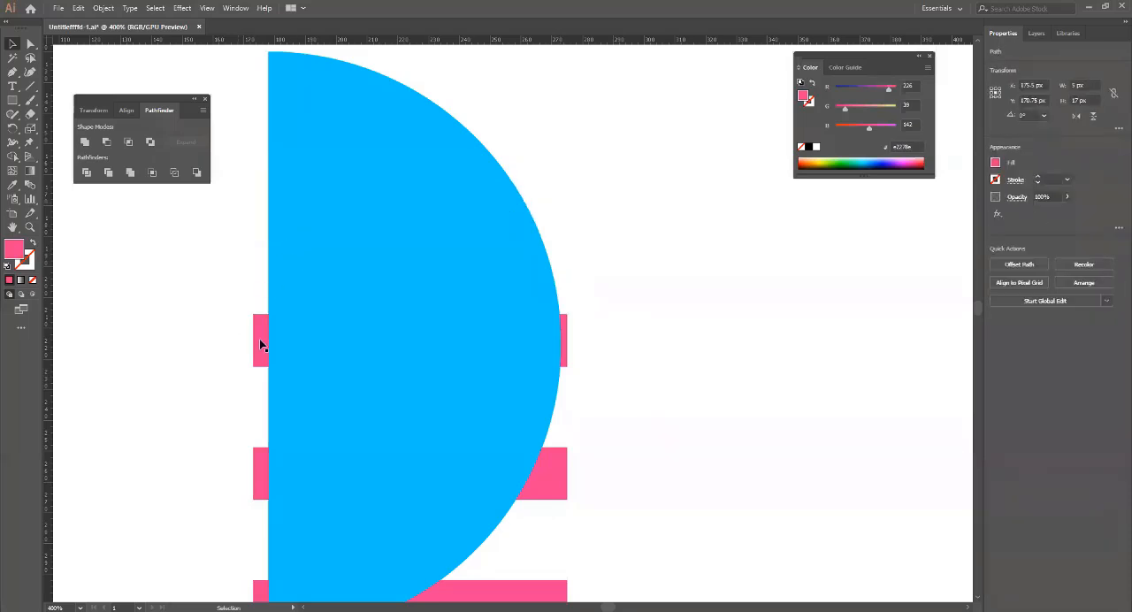
{"action": "left_click", "coordinate": [261, 344]}
{"action": "key", "text": "Delete"}
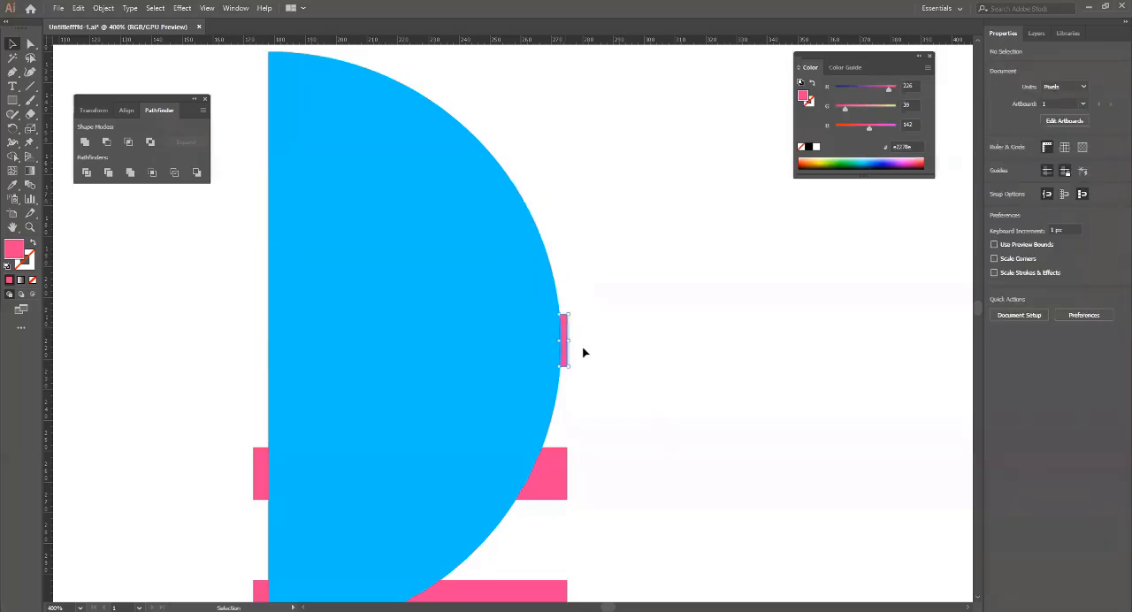
{"action": "left_click", "coordinate": [563, 340]}
{"action": "key", "text": "Delete"}
Delete the pink leftovers of the fourth and fifth stripes on both sides of the half circle.
{"action": "left_click", "coordinate": [524, 479]}
{"action": "key", "text": "Delete"}
{"action": "left_click", "coordinate": [258, 457]}
{"action": "key", "text": "Delete"}
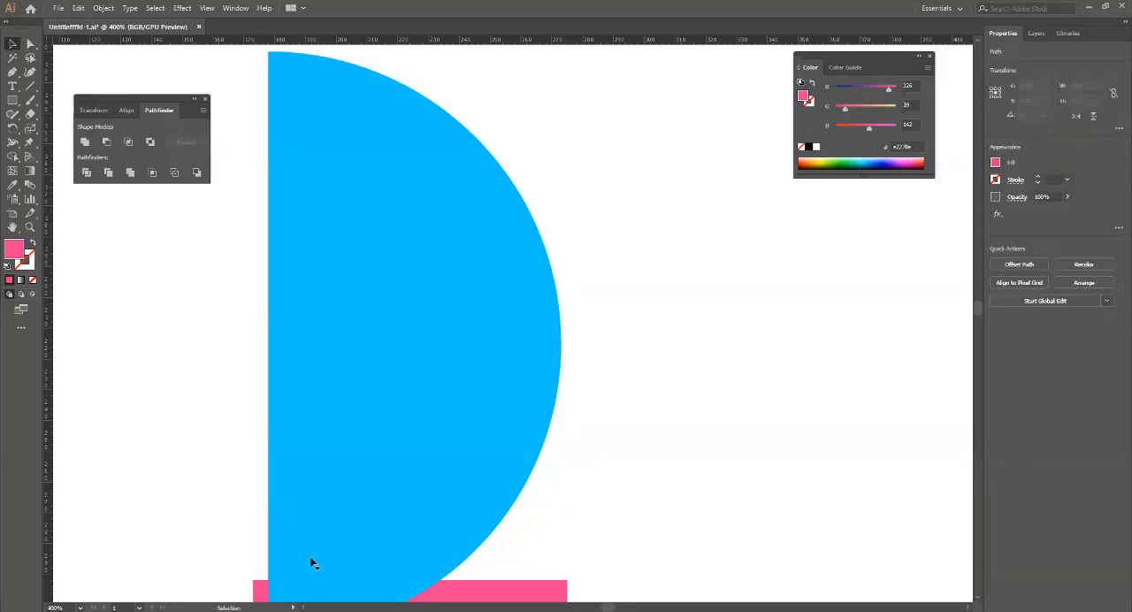
{"action": "left_click", "coordinate": [534, 592]}
{"action": "key", "text": "Delete"}
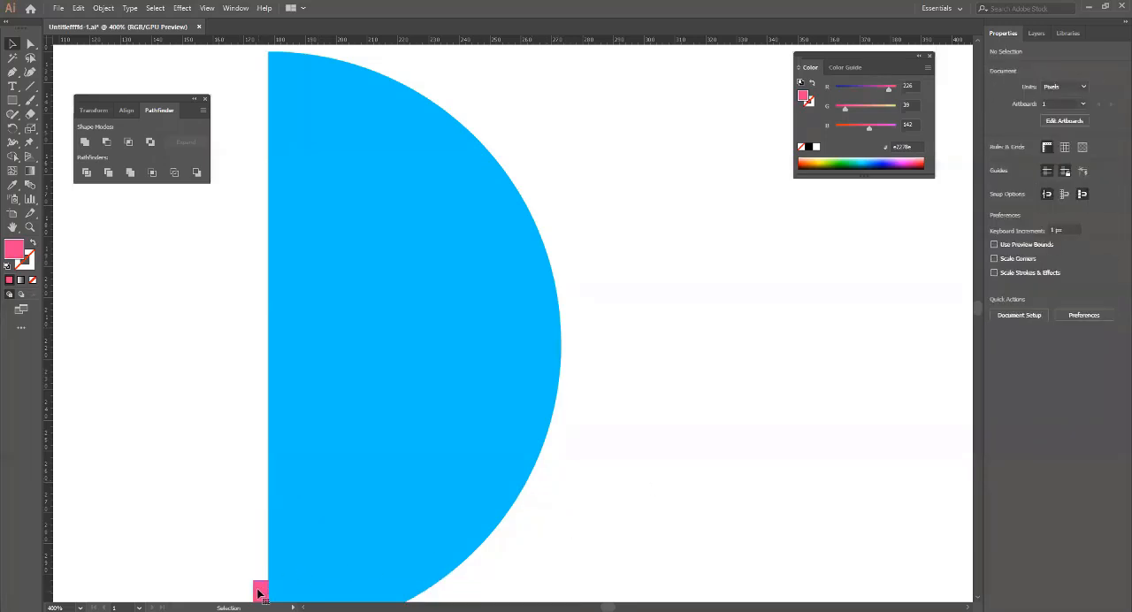
{"action": "key", "text": "Delete"}
Select the five alternate bands of the half circle, including both end pieces, and recolour their fill pinkish red (#d61651).
{"action": "left_click_drag", "start_coordinate": [478, 416], "coordinate": [532, 312]}
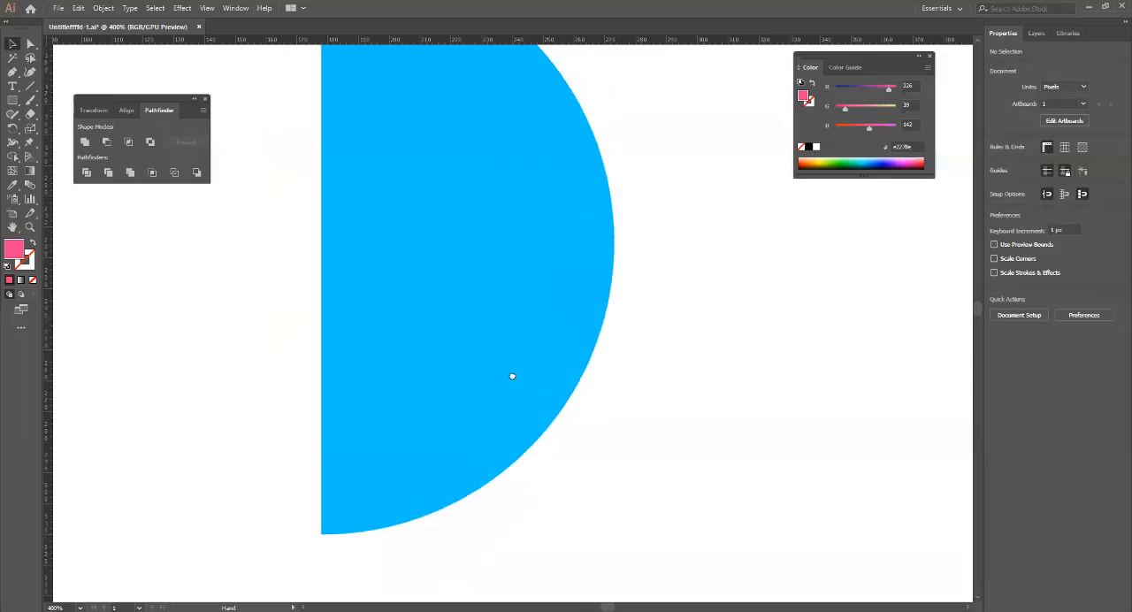
{"action": "left_click", "coordinate": [344, 529]}
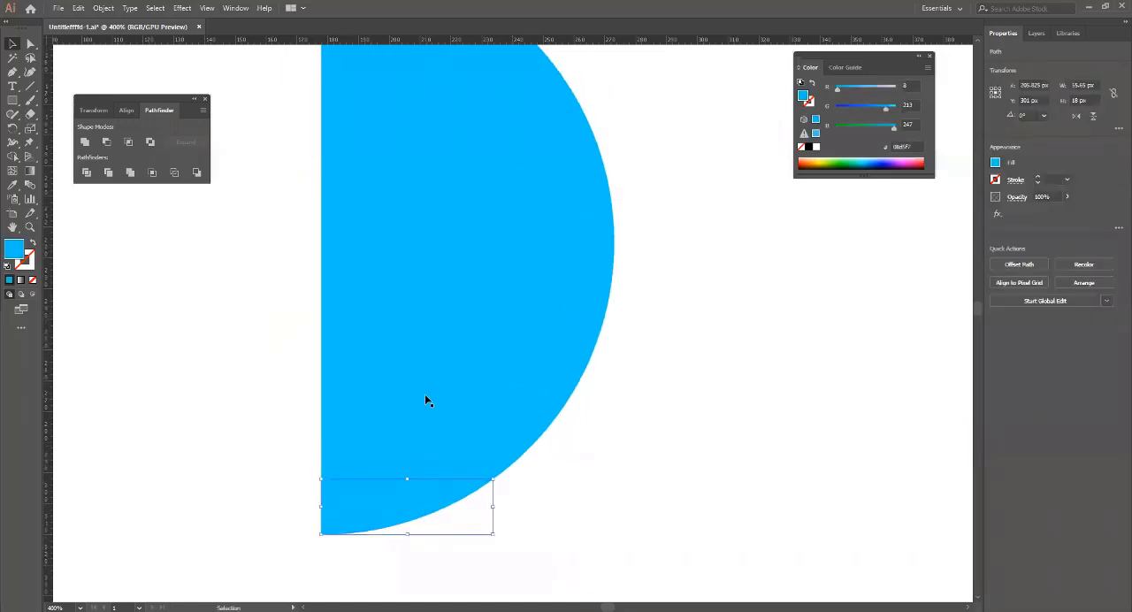
{"action": "key", "text": "a"}
{"action": "left_click", "coordinate": [402, 398]}
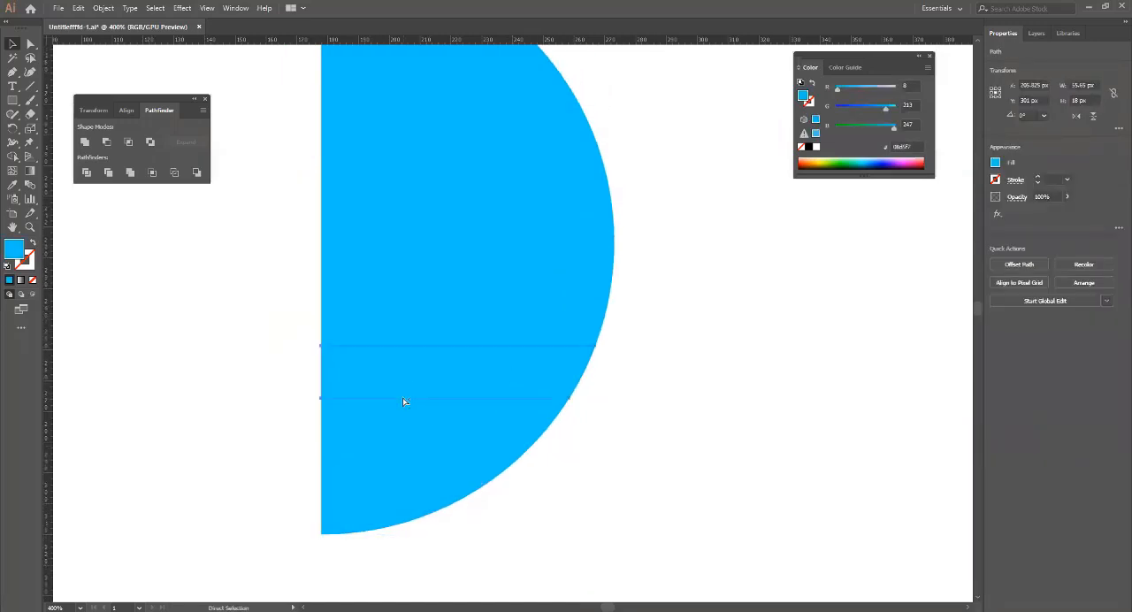
{"action": "key", "text": "v"}
{"action": "left_click", "coordinate": [354, 520], "text": "shift"}
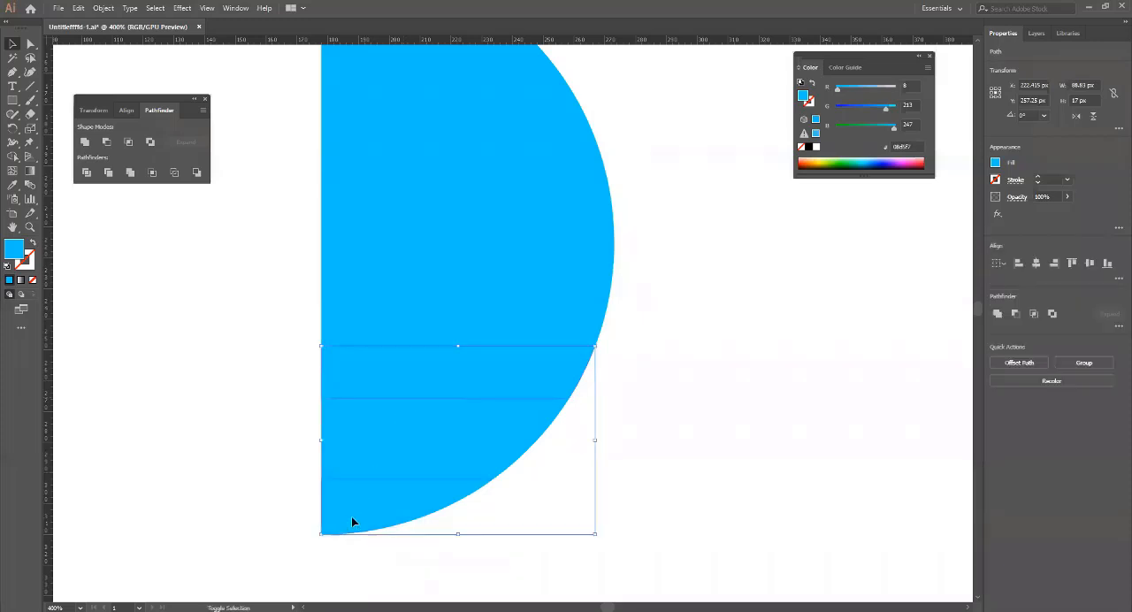
{"action": "left_click", "coordinate": [402, 254], "text": "shift"}
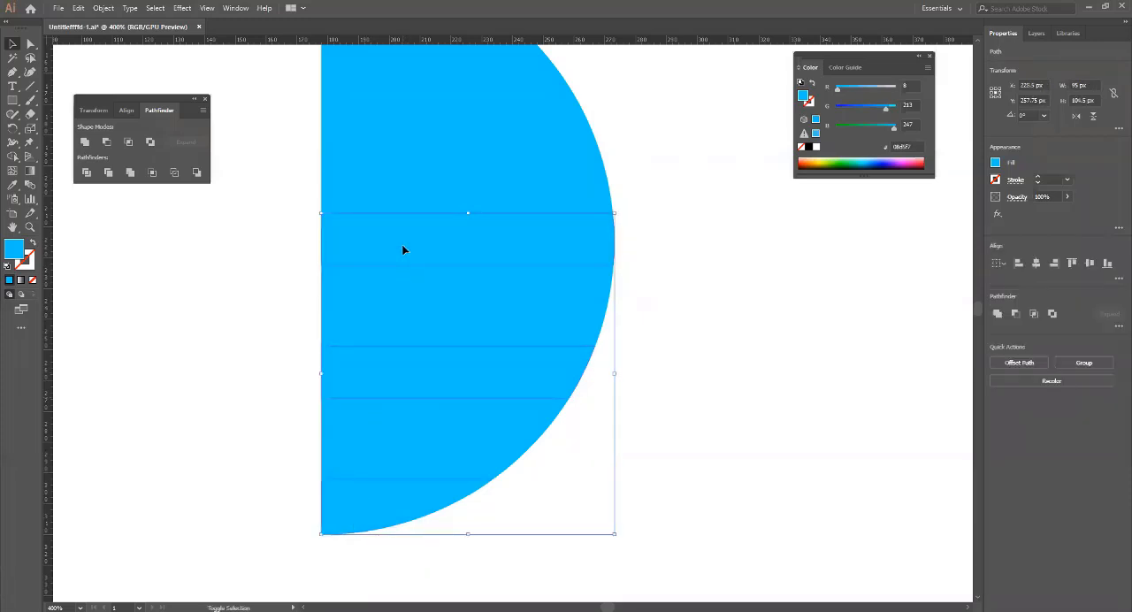
{"action": "left_click", "coordinate": [387, 120], "text": "shift"}
{"action": "scroll", "coordinate": [509, 187], "scroll_direction": "up", "scroll_amount": 4}
{"action": "scroll", "coordinate": [509, 187], "scroll_direction": "left", "scroll_amount": 1}
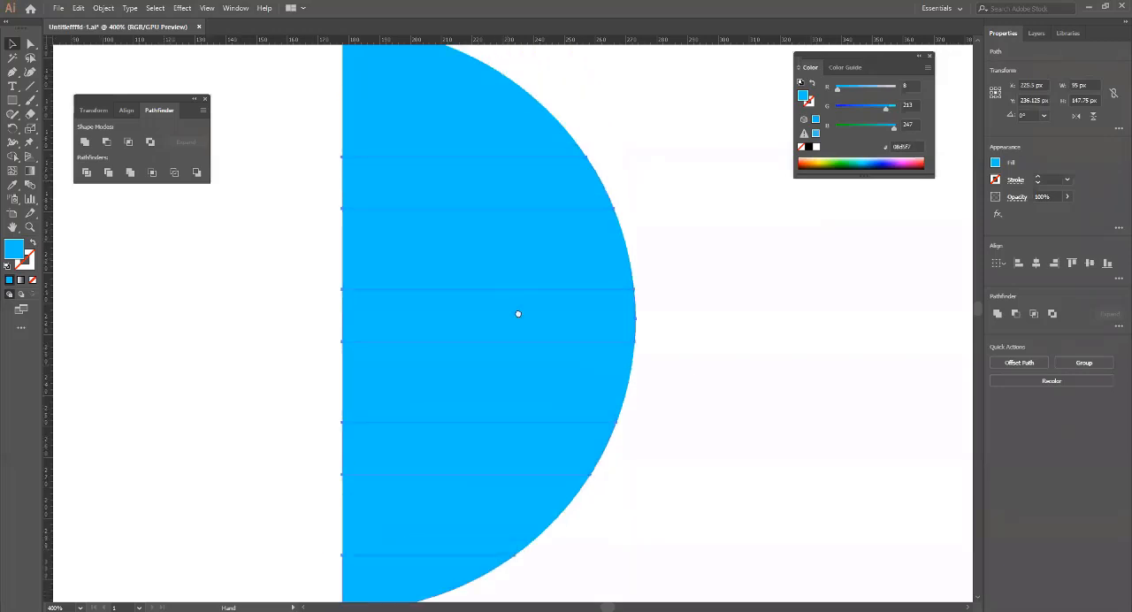
{"action": "left_click", "coordinate": [406, 162], "text": "shift"}
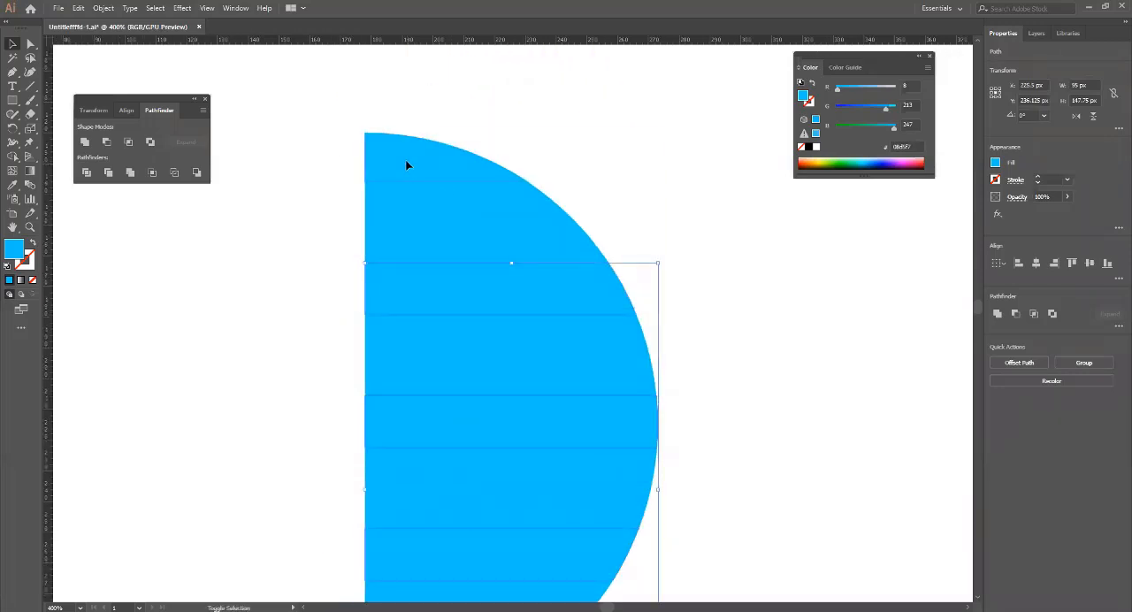
{"action": "scroll", "coordinate": [516, 337], "scroll_direction": "down", "scroll_amount": 3}
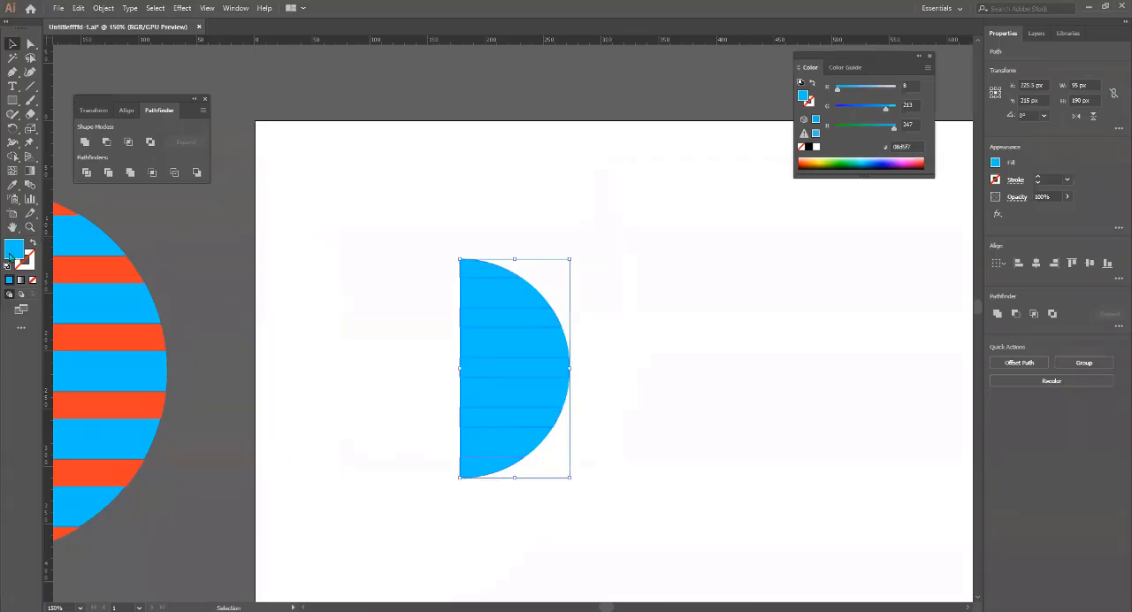
{"action": "double_click", "coordinate": [10, 253]}
{"action": "left_click", "coordinate": [644, 210]}
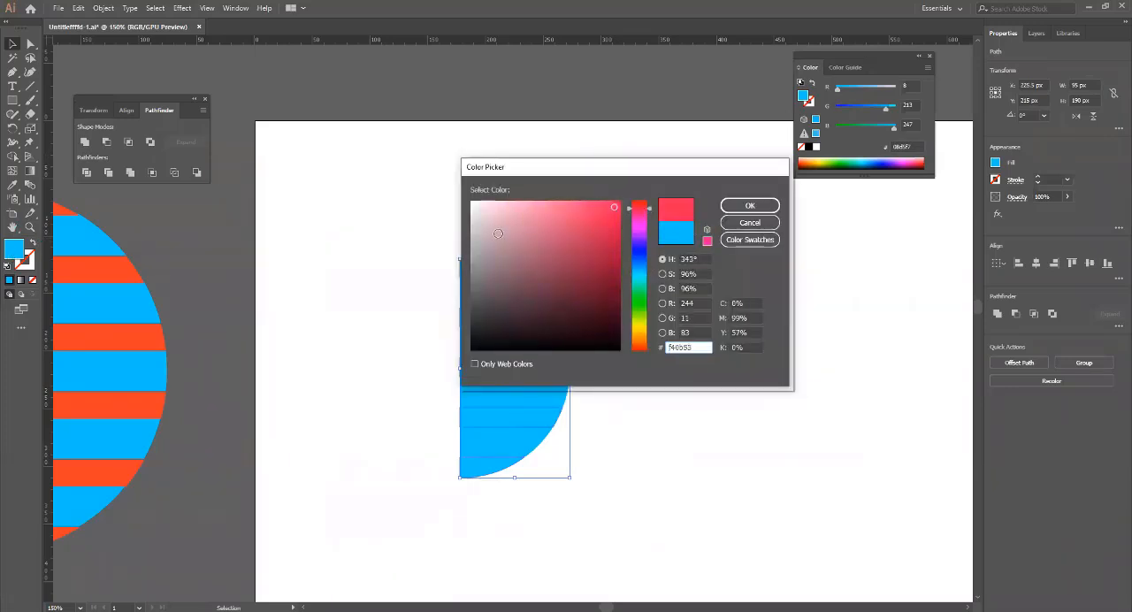
{"action": "left_click", "coordinate": [750, 205]}
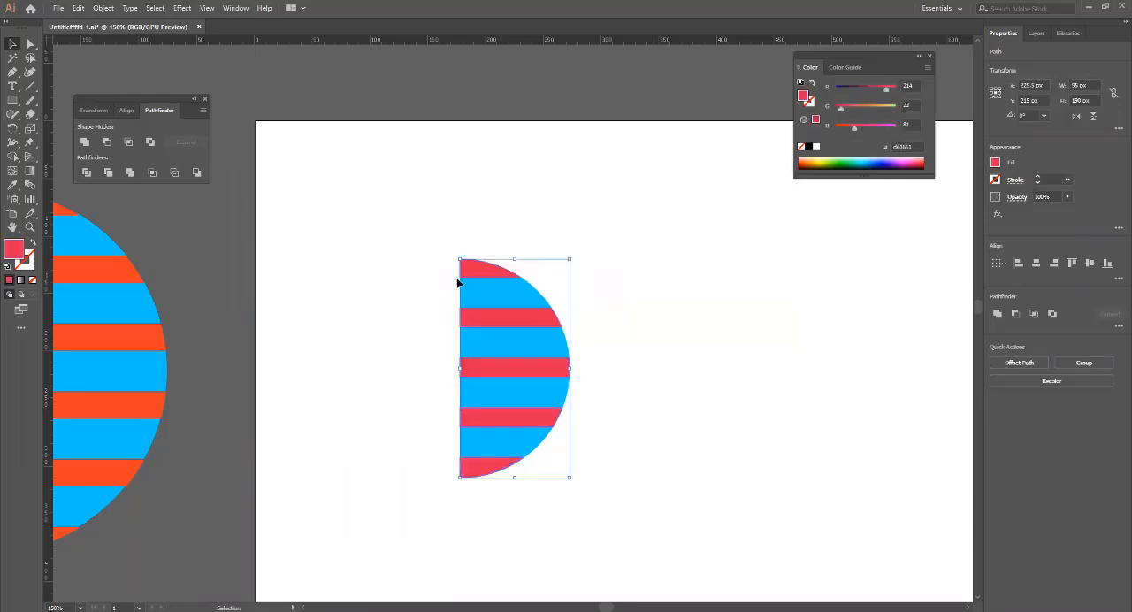
{"action": "left_click", "coordinate": [586, 351]}
Try moving the second red band out of the half circle as a separate piece, and undo the move.
{"action": "scroll", "coordinate": [574, 351], "scroll_direction": "up", "scroll_amount": 2}
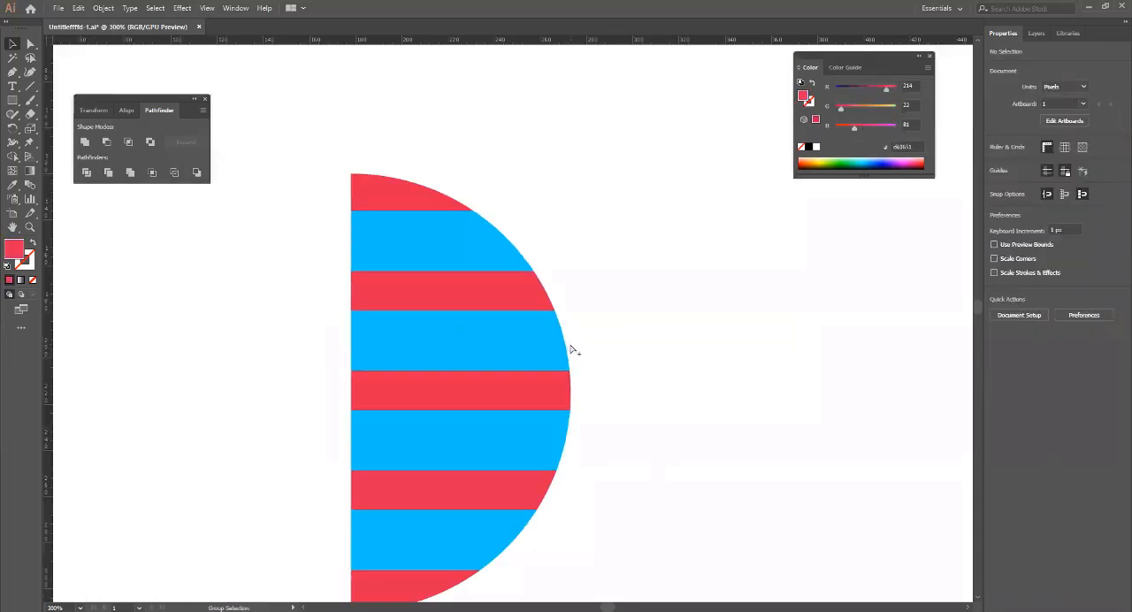
{"action": "scroll", "coordinate": [571, 350], "scroll_direction": "down", "scroll_amount": 1}
{"action": "scroll", "coordinate": [572, 350], "scroll_direction": "down", "scroll_amount": 1}
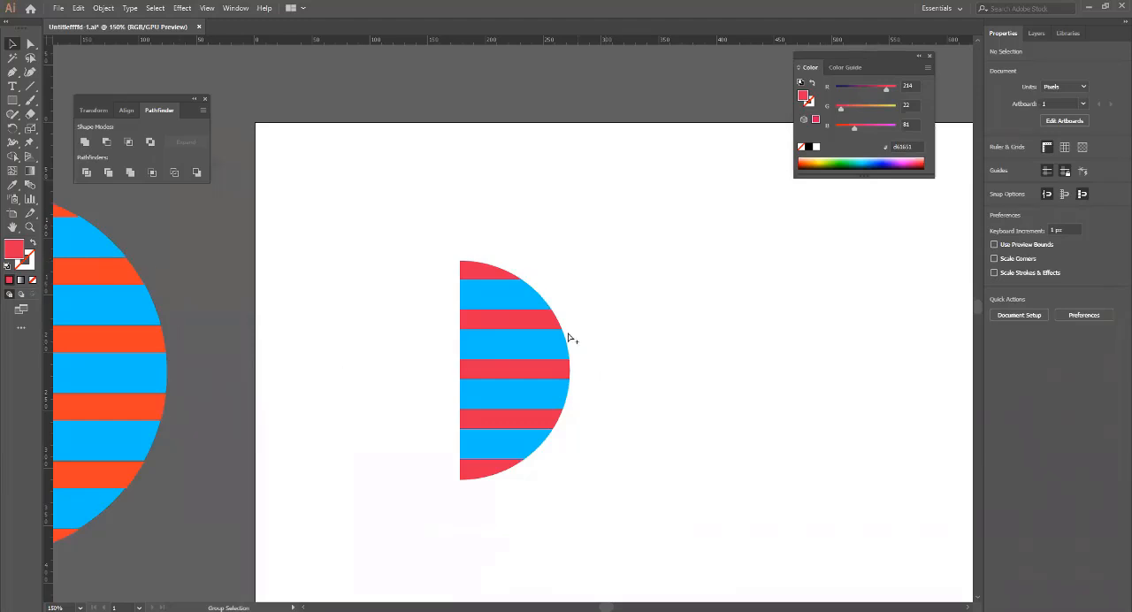
{"action": "scroll", "coordinate": [572, 336], "scroll_direction": "up", "scroll_amount": 3}
{"action": "left_click", "coordinate": [475, 301]}
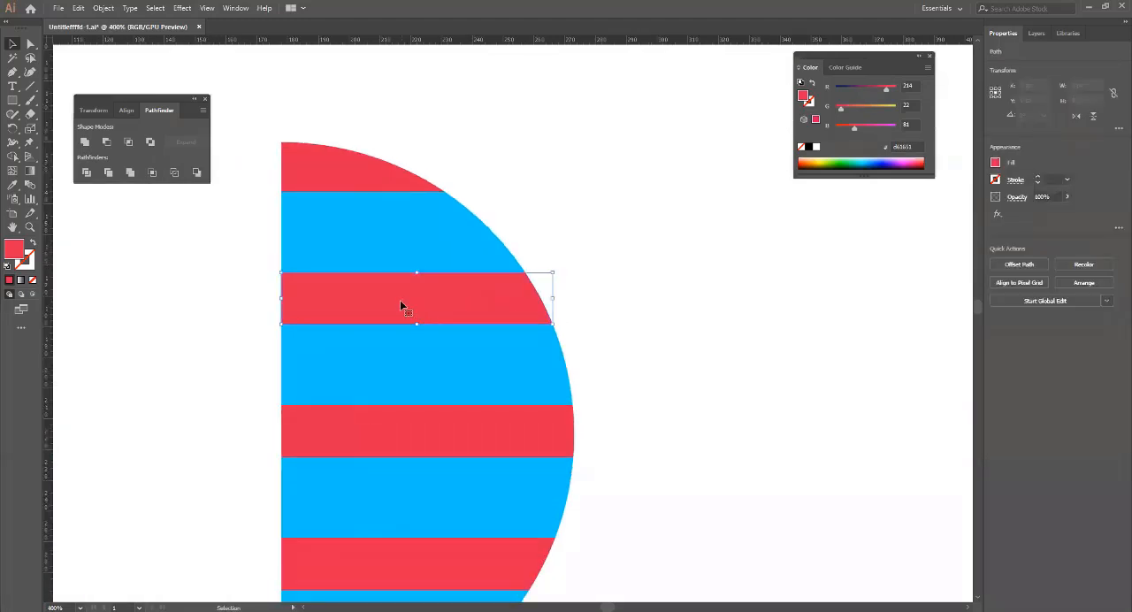
{"action": "left_click_drag", "start_coordinate": [400, 300], "coordinate": [769, 280]}
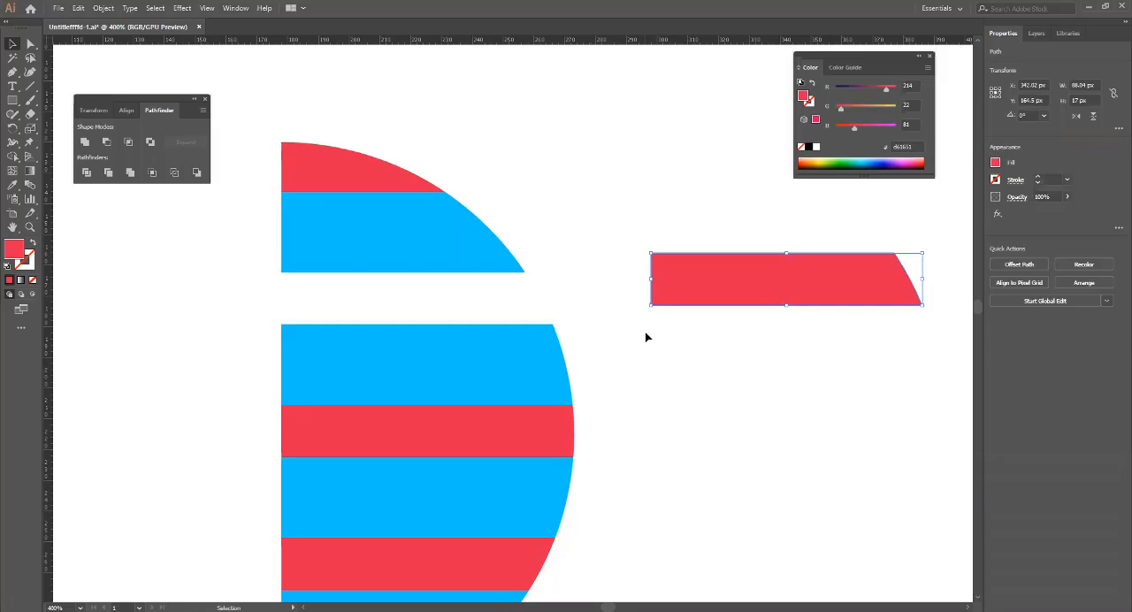
{"action": "key", "text": "ctrl+z"}
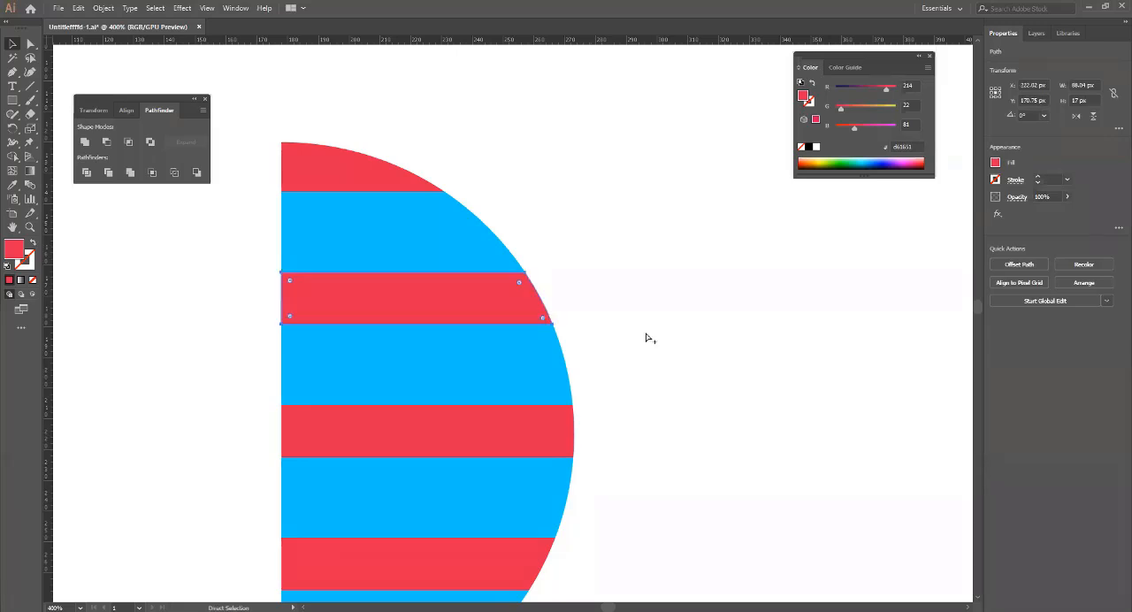
Select all the red and blue bands of the new half circle and group them.
{"action": "scroll", "coordinate": [645, 335], "scroll_direction": "down", "scroll_amount": 2}
{"action": "left_click_drag", "start_coordinate": [662, 429], "coordinate": [603, 299]}
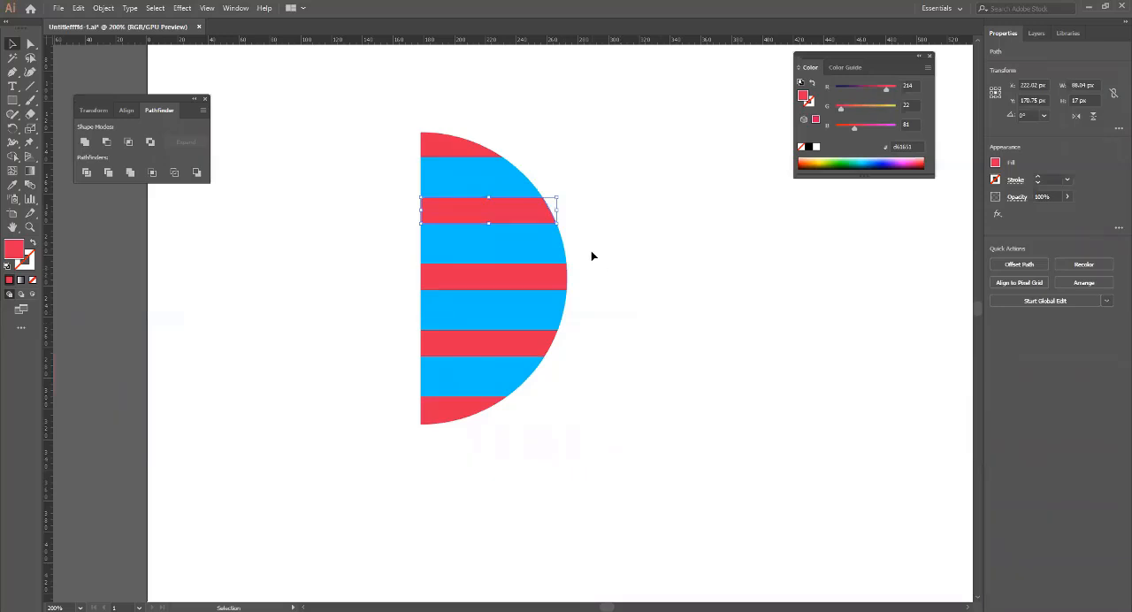
{"action": "left_click", "coordinate": [633, 406]}
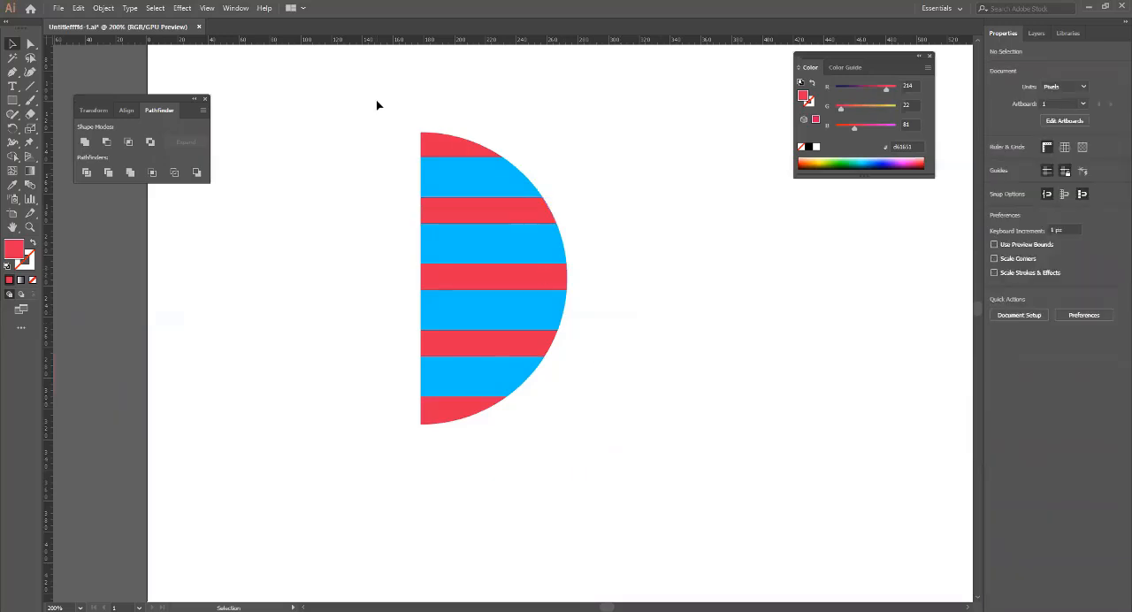
{"action": "left_click_drag", "start_coordinate": [377, 105], "coordinate": [612, 478]}
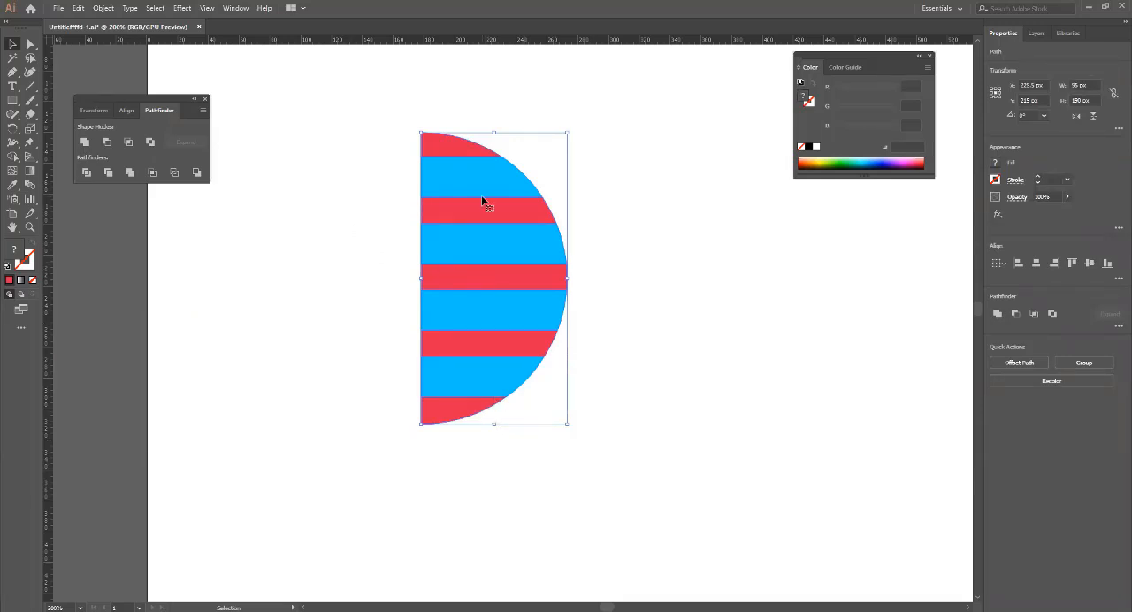
{"action": "key", "text": "ctrl+g"}
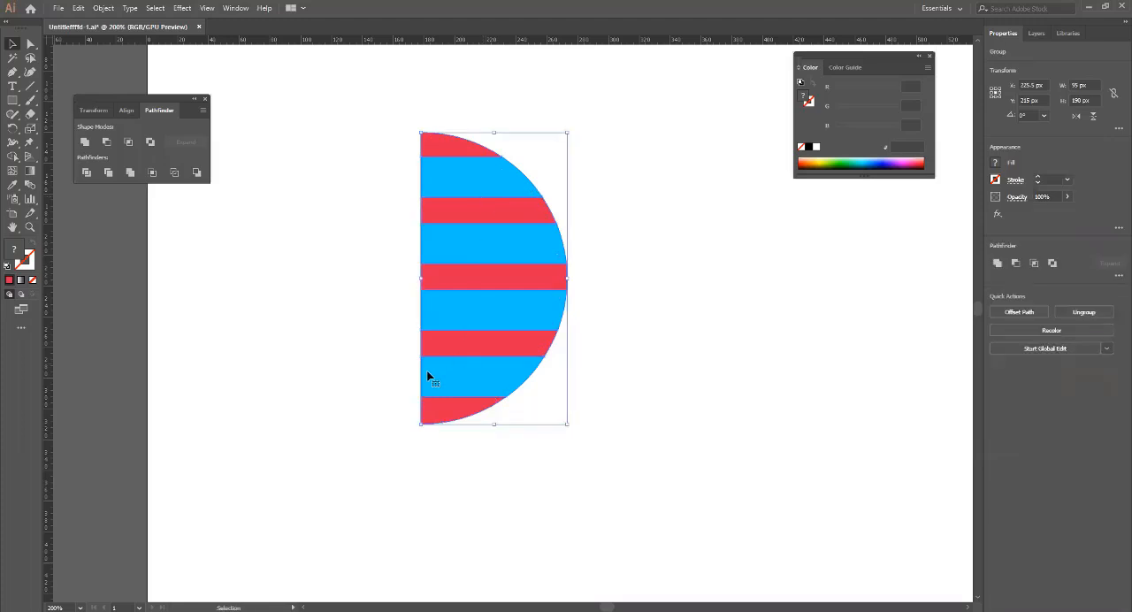
Start the 3D Revolve effect on the grouped half circle and turn on its preview.
{"action": "key", "text": "space"}
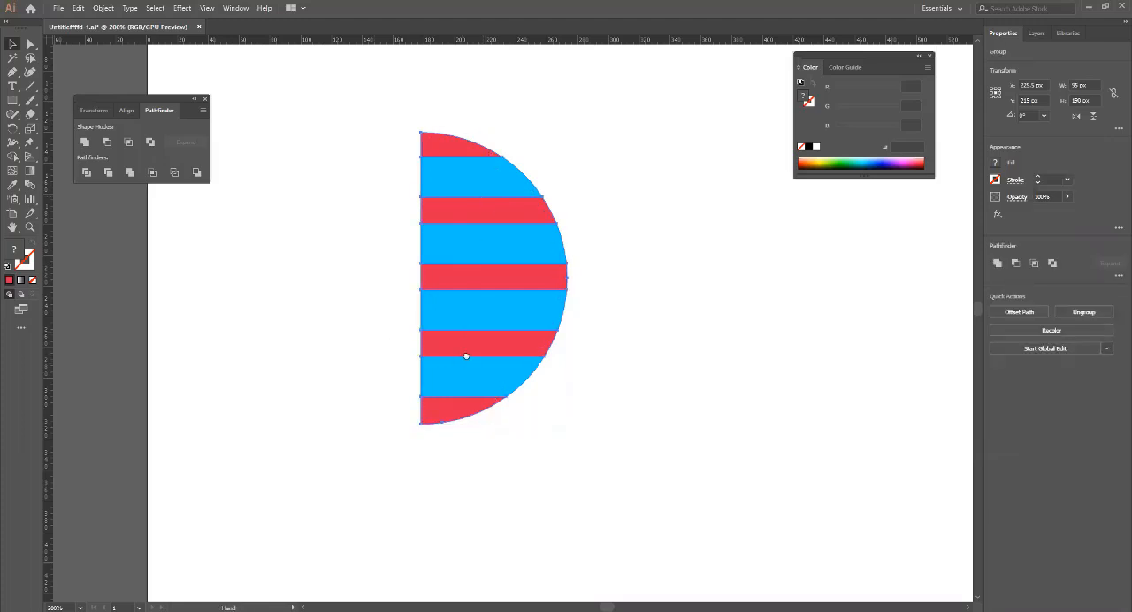
{"action": "left_click_drag", "start_coordinate": [466, 357], "coordinate": [524, 359]}
{"action": "scroll", "coordinate": [567, 351], "scroll_direction": "down", "scroll_amount": 2}
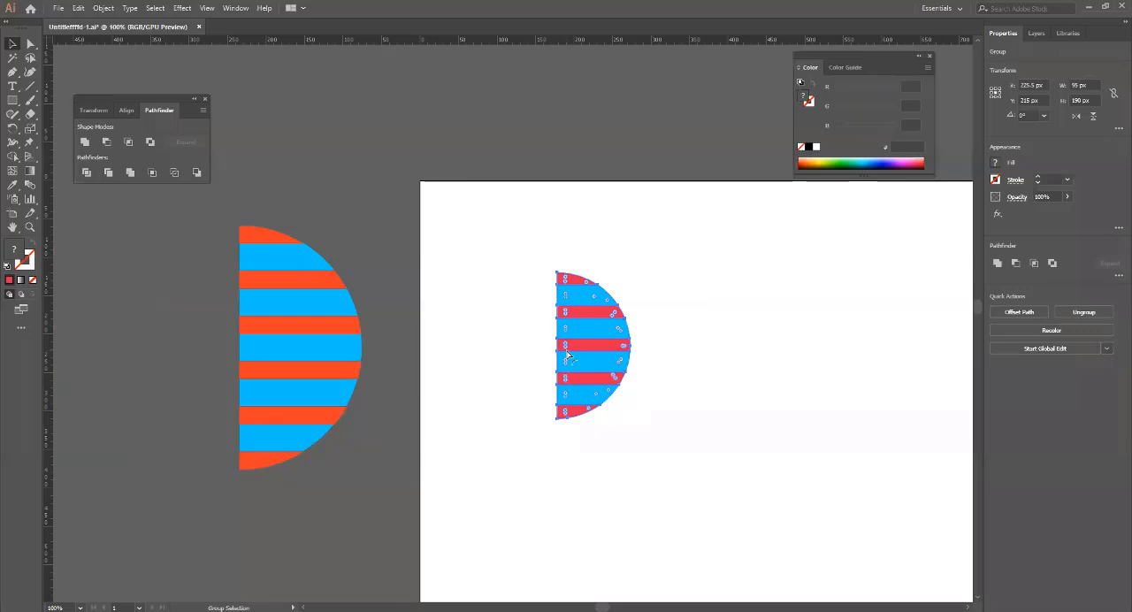
{"action": "scroll", "coordinate": [608, 349], "scroll_direction": "up", "scroll_amount": 1}
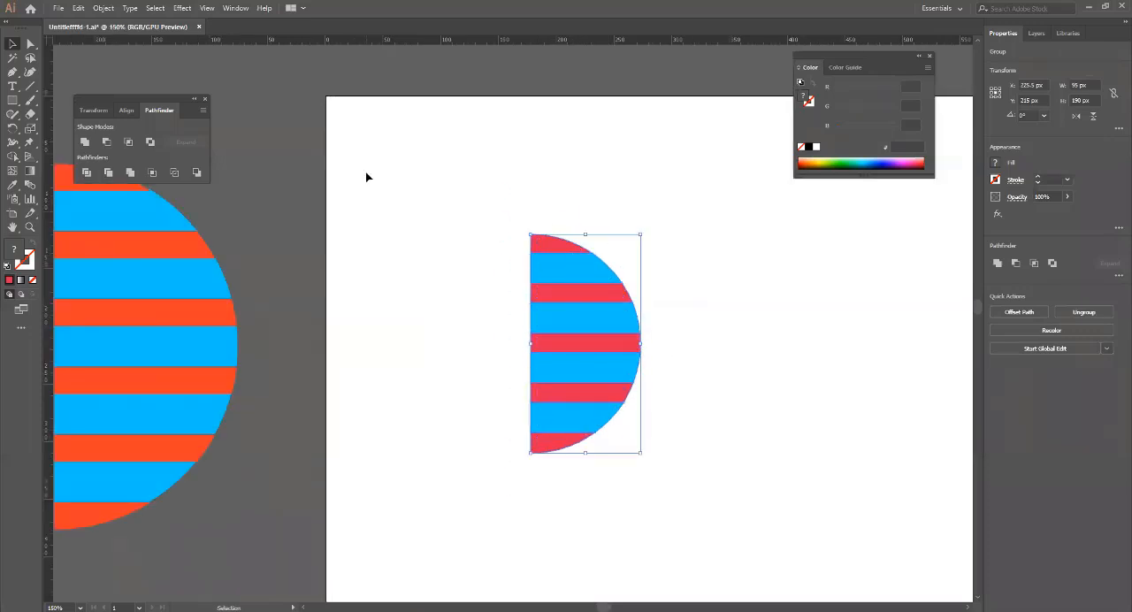
{"action": "key", "text": "alt+c"}
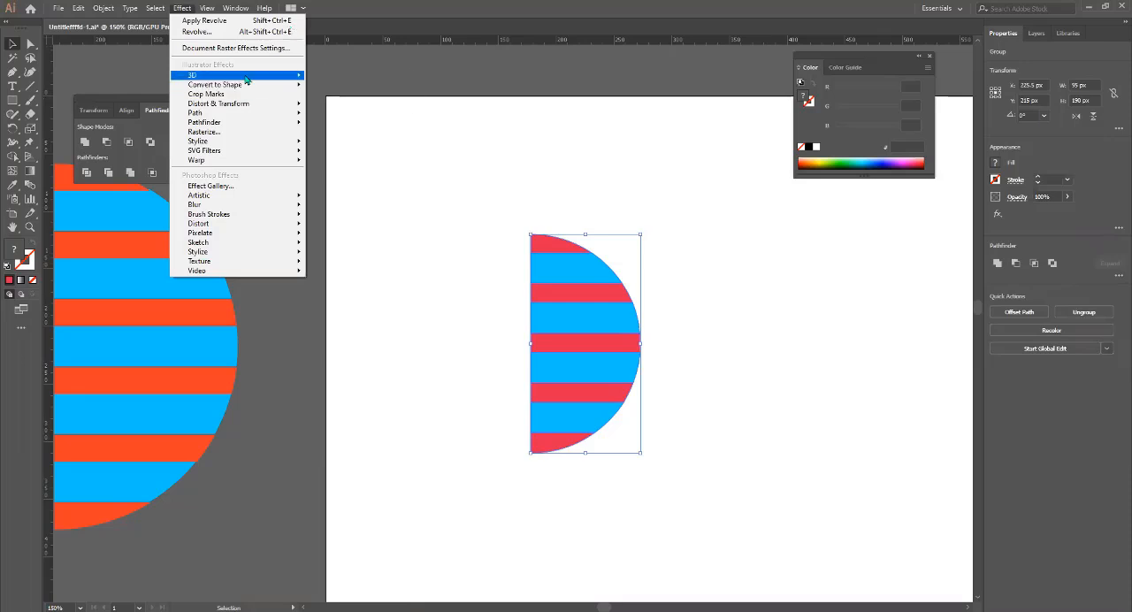
{"action": "mouse_move", "coordinate": [282, 76]}
{"action": "left_click", "coordinate": [367, 90]}
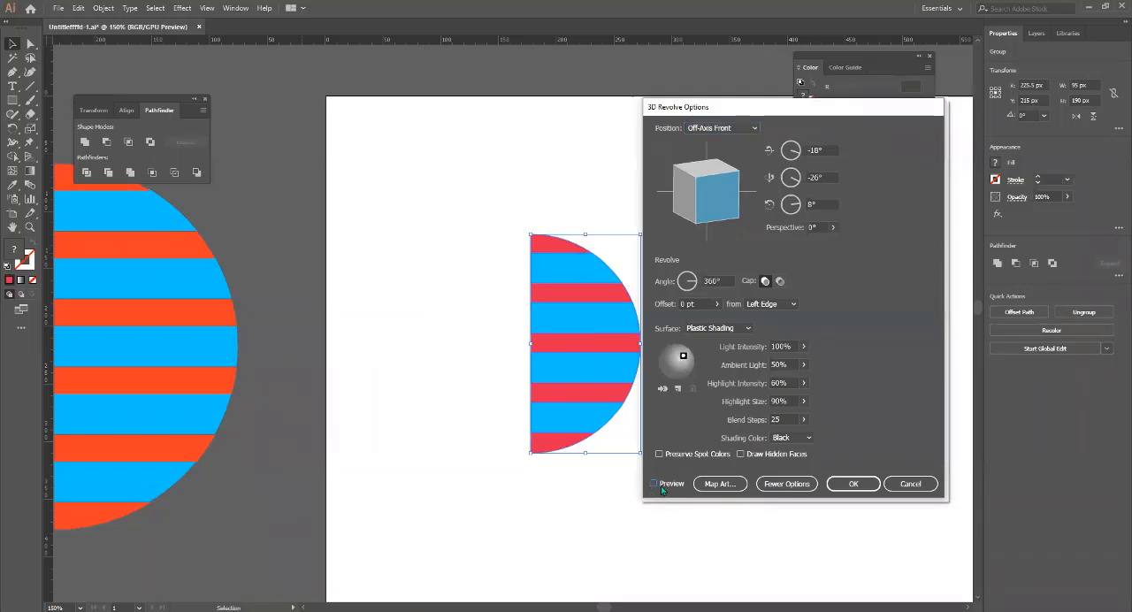
{"action": "left_click", "coordinate": [661, 485]}
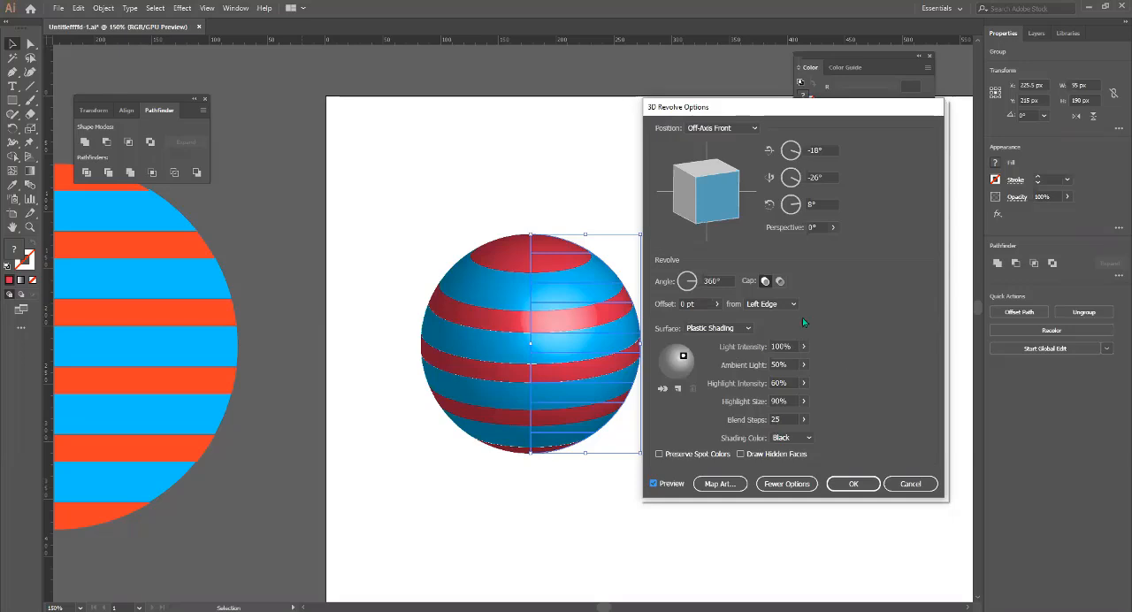
Shift the revolve's light source to the upper centre of the sphere and reduce the light intensity to 64%.
{"action": "left_click", "coordinate": [684, 357]}
{"action": "left_click_drag", "start_coordinate": [686, 360], "coordinate": [678, 356]}
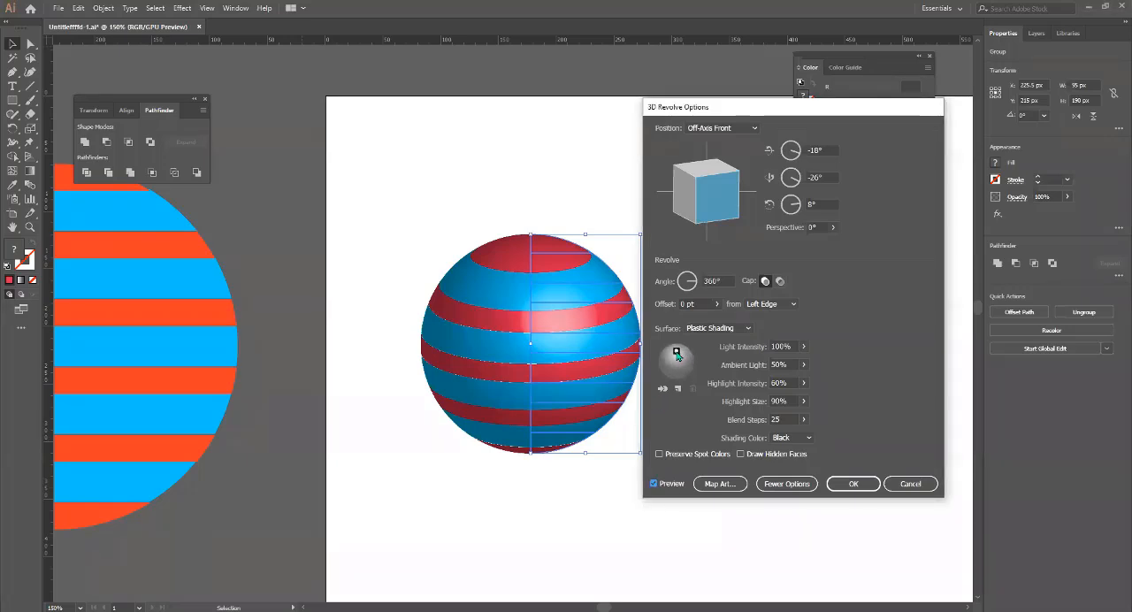
{"action": "left_click", "coordinate": [803, 364]}
{"action": "left_click_drag", "start_coordinate": [801, 364], "coordinate": [785, 361]}
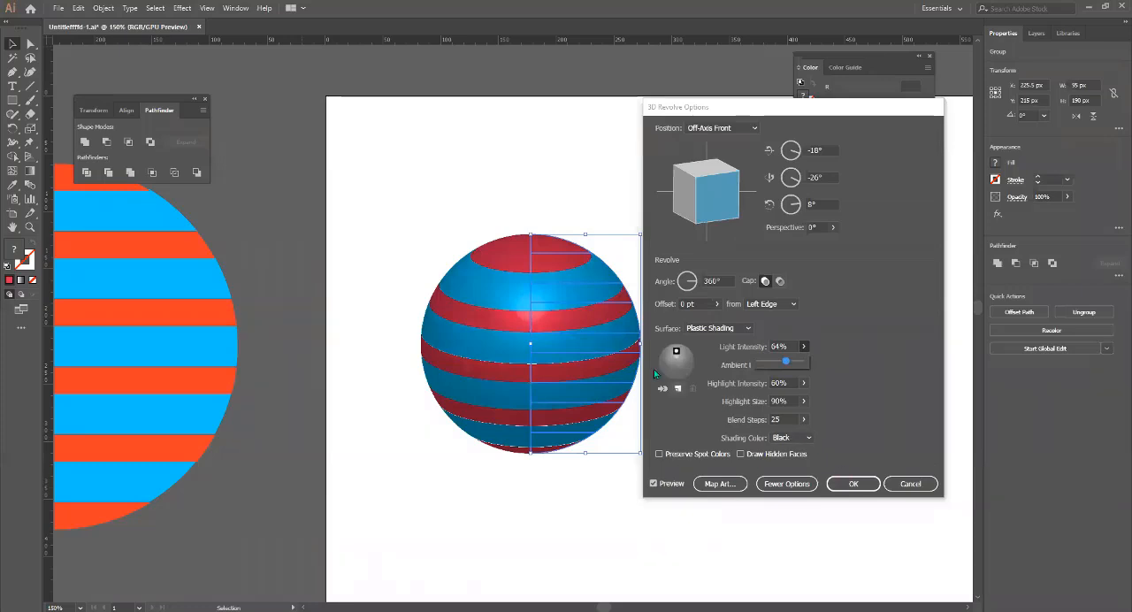
Give the revolved sphere a custom yellow shading colour and lower its blend steps to 0.
{"action": "left_click", "coordinate": [811, 439]}
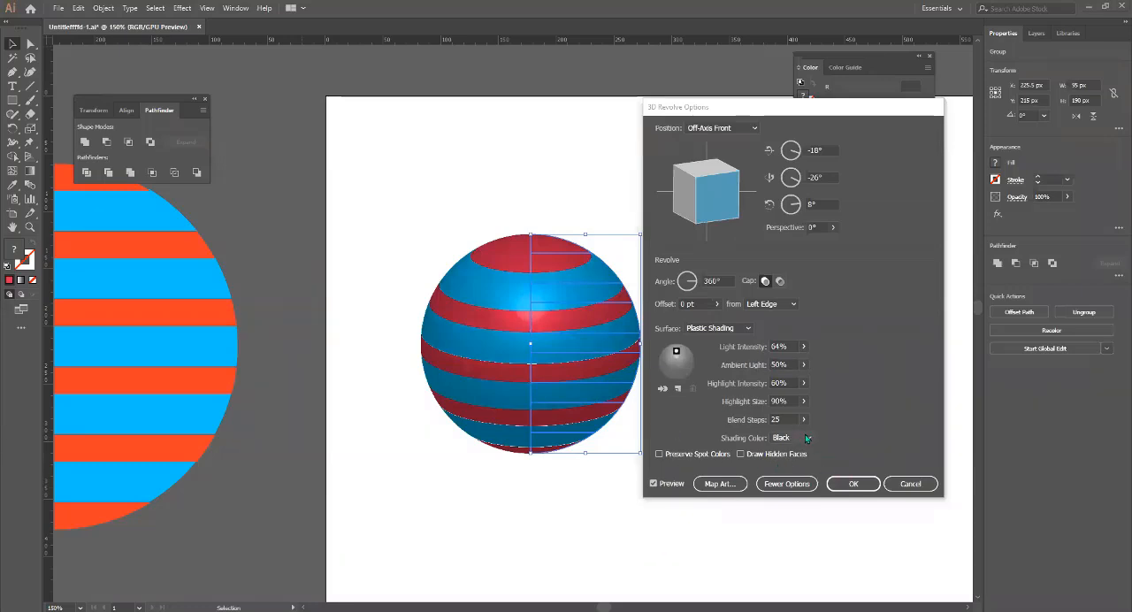
{"action": "left_click", "coordinate": [809, 440]}
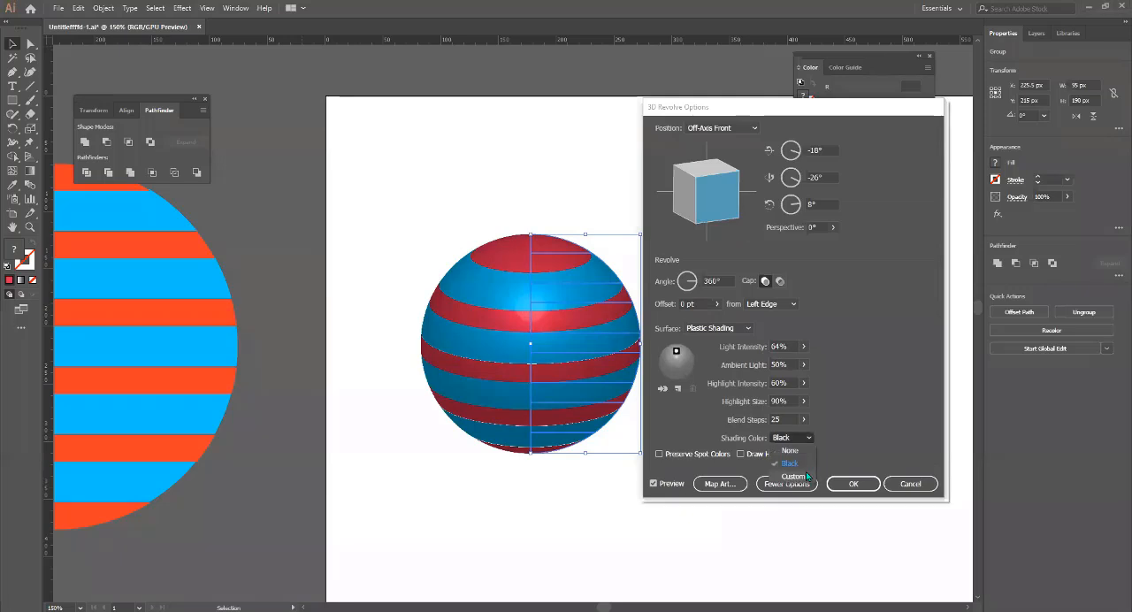
{"action": "left_click", "coordinate": [806, 472]}
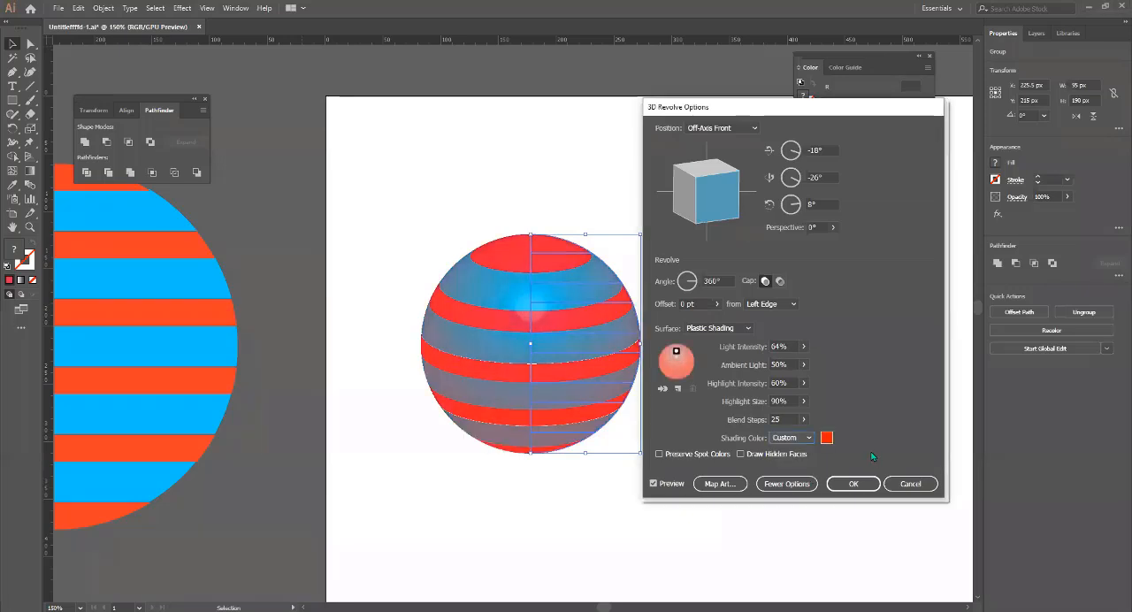
{"action": "left_click", "coordinate": [826, 440]}
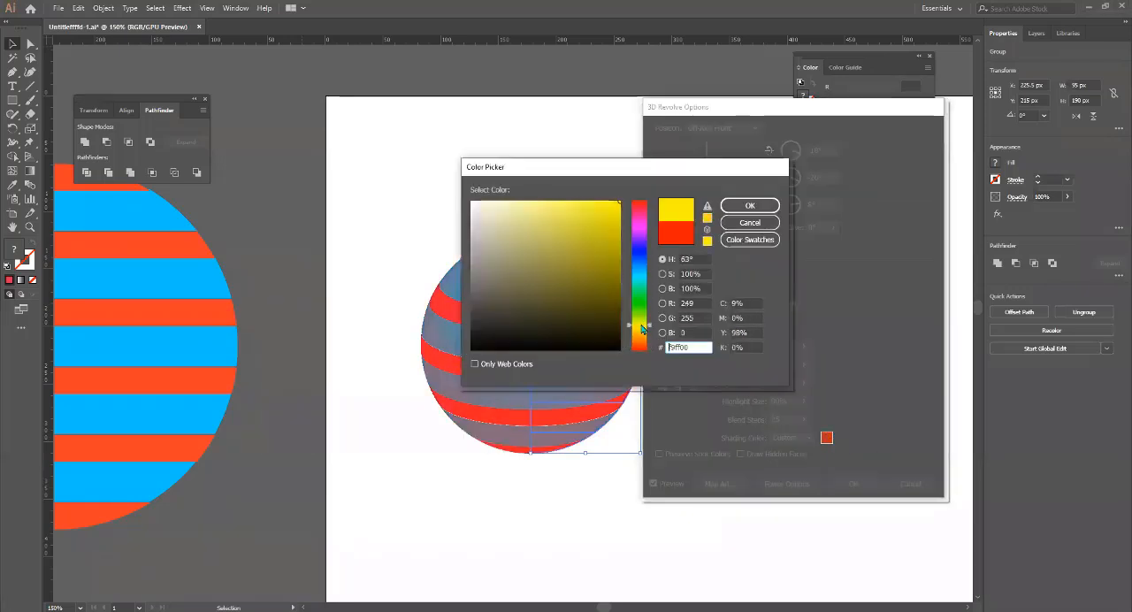
{"action": "left_click", "coordinate": [587, 228]}
{"action": "left_click", "coordinate": [743, 206]}
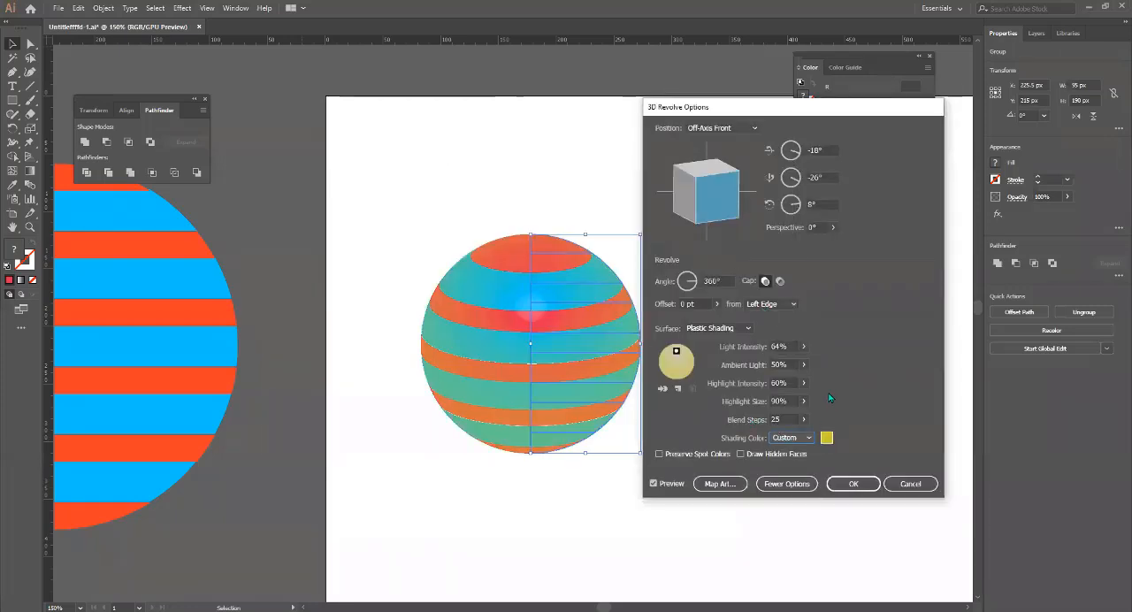
{"action": "left_click", "coordinate": [803, 421]}
{"action": "left_click_drag", "start_coordinate": [803, 420], "coordinate": [750, 437]}
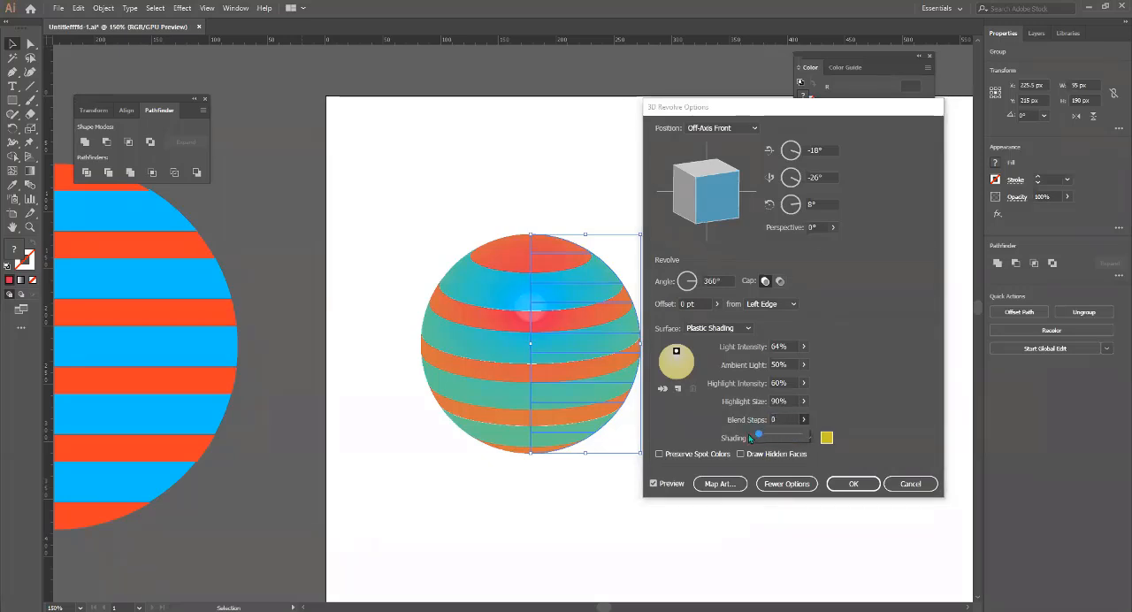
Raise the blend steps of the revolved sphere's plastic shading to 181.
{"action": "left_click", "coordinate": [884, 410]}
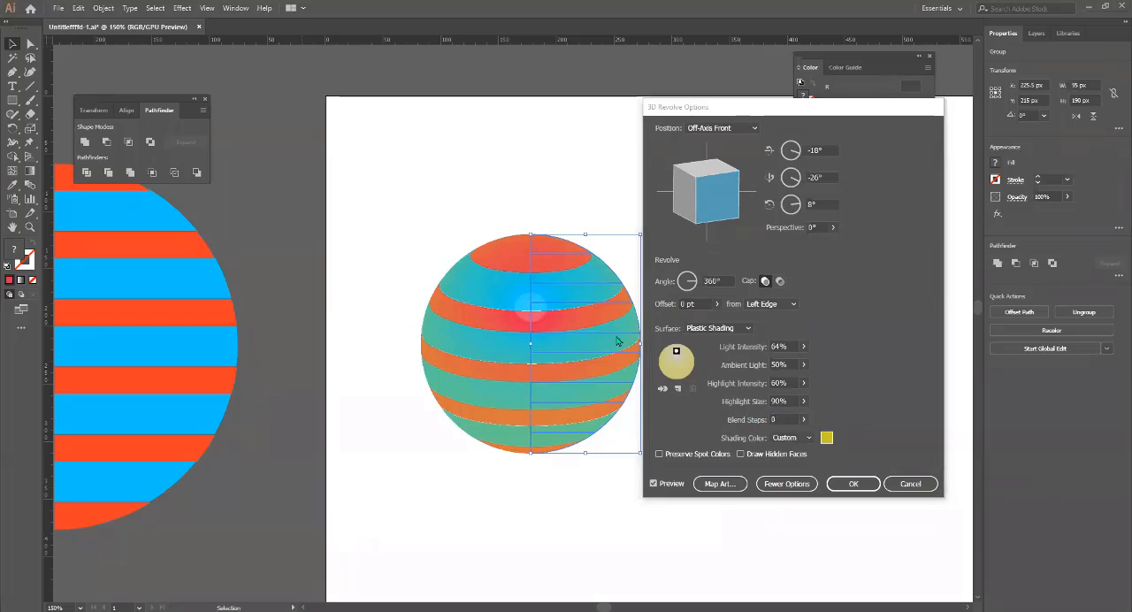
{"action": "left_click", "coordinate": [803, 420]}
{"action": "left_click", "coordinate": [789, 437]}
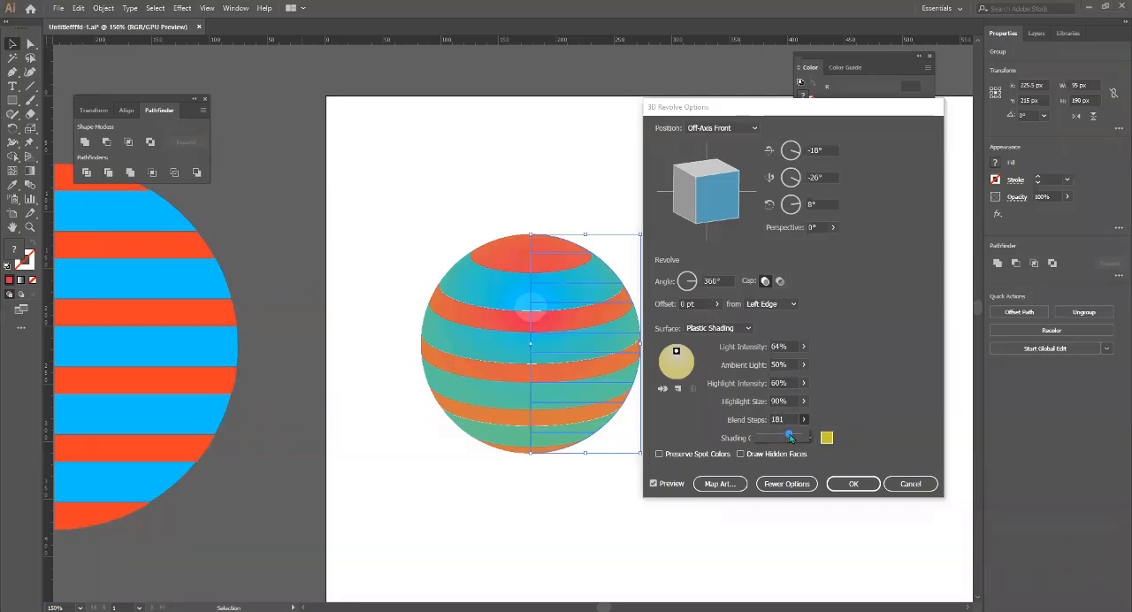
{"action": "left_click", "coordinate": [837, 412]}
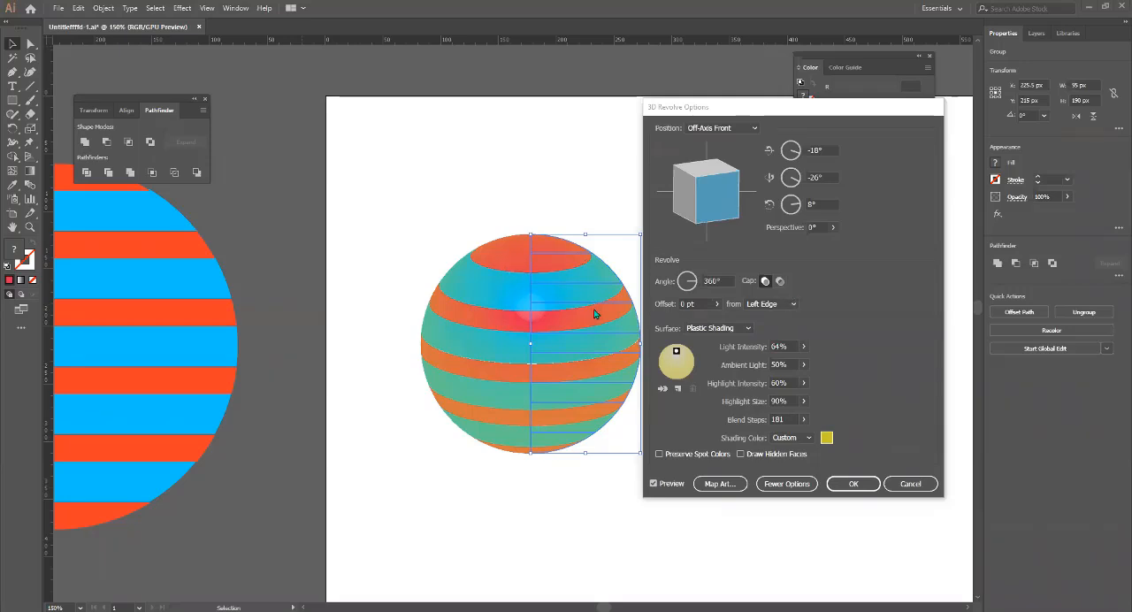
Set the half circle to revolve from its right edge, keeping the previewed shape uncovered by the options dialog.
{"action": "left_click", "coordinate": [777, 307]}
{"action": "left_click", "coordinate": [784, 330]}
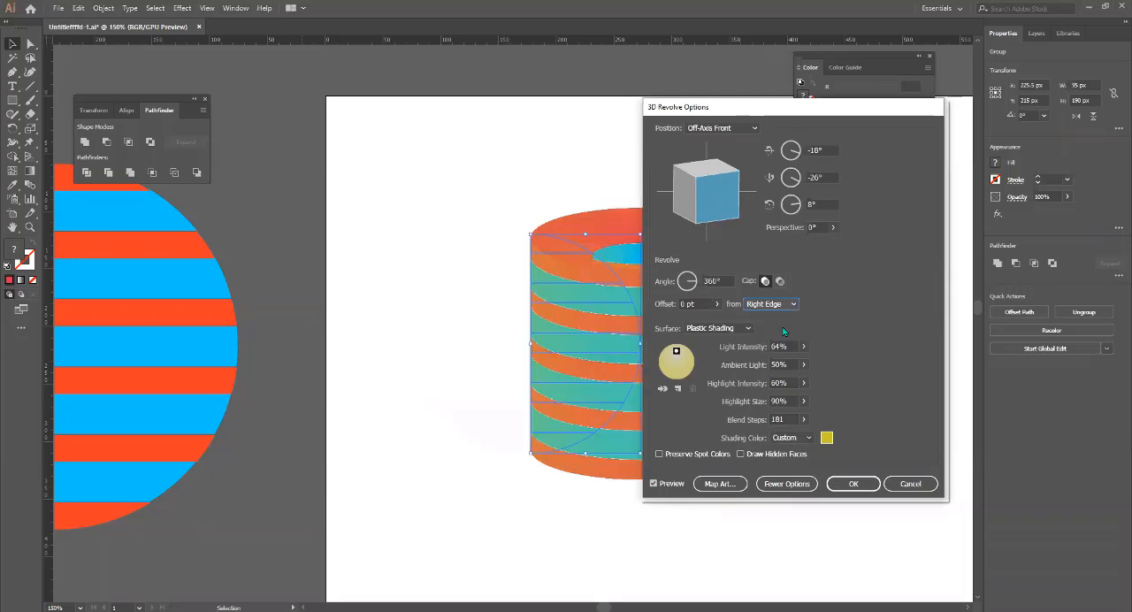
{"action": "left_click_drag", "start_coordinate": [793, 111], "coordinate": [935, 146]}
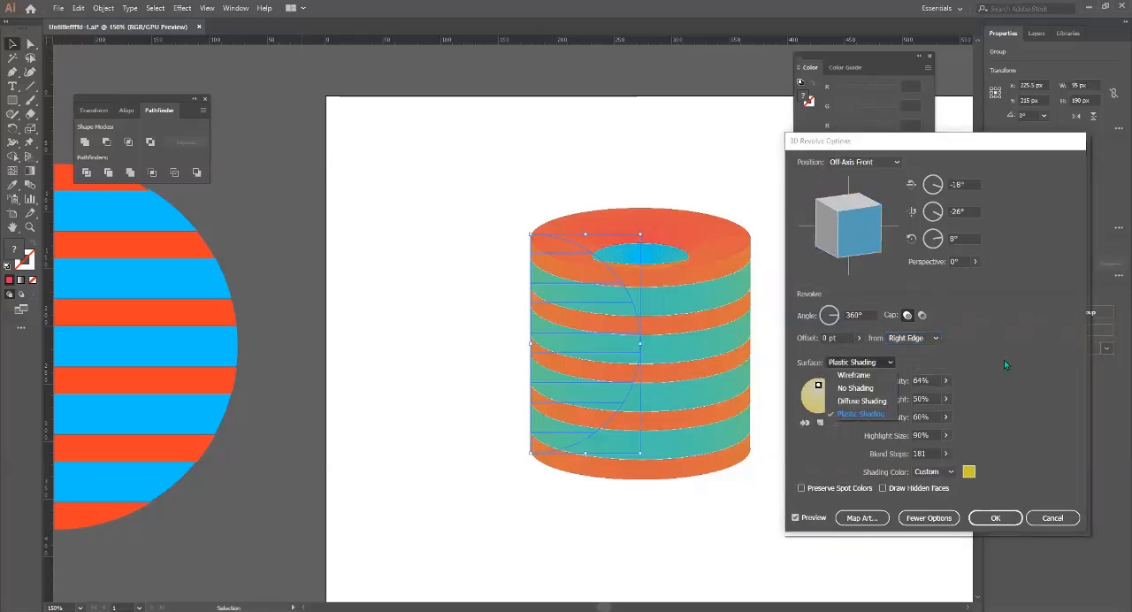
Set the revolve offset to 167 pt to widen the shape into an open striped ring.
{"action": "left_click", "coordinate": [860, 342]}
{"action": "left_click_drag", "start_coordinate": [812, 352], "coordinate": [830, 353]}
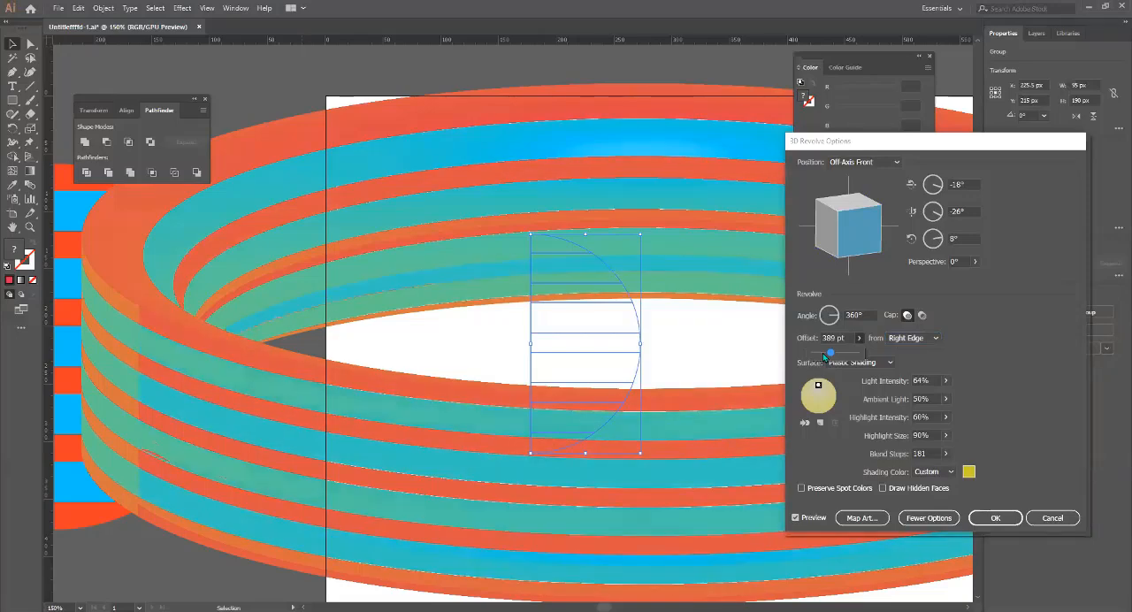
{"action": "left_click_drag", "start_coordinate": [823, 354], "coordinate": [820, 355]}
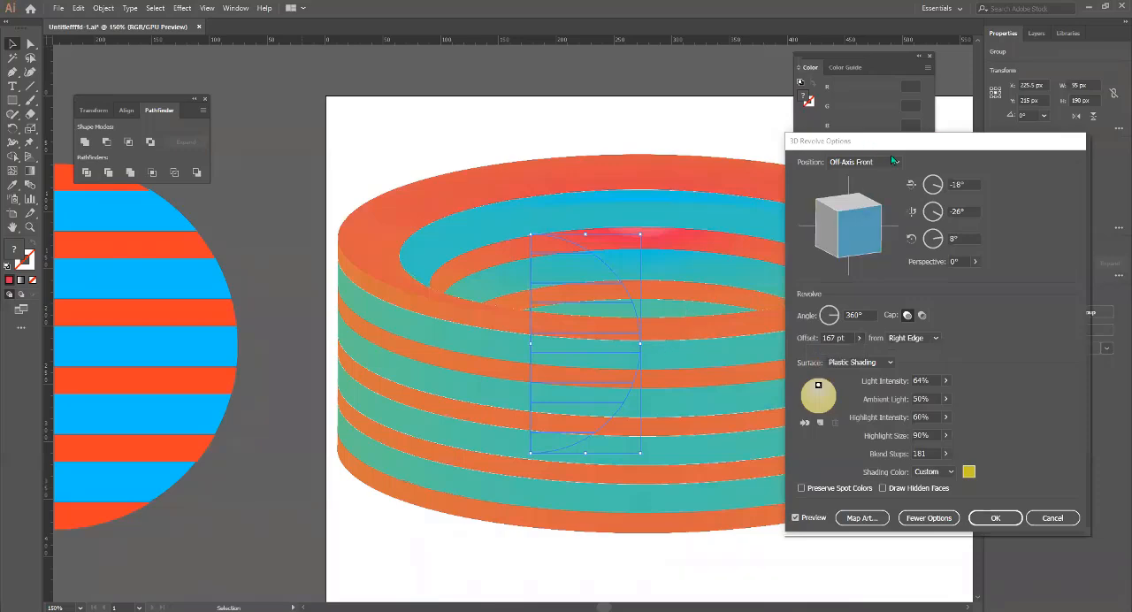
{"action": "left_click_drag", "start_coordinate": [834, 143], "coordinate": [1004, 211]}
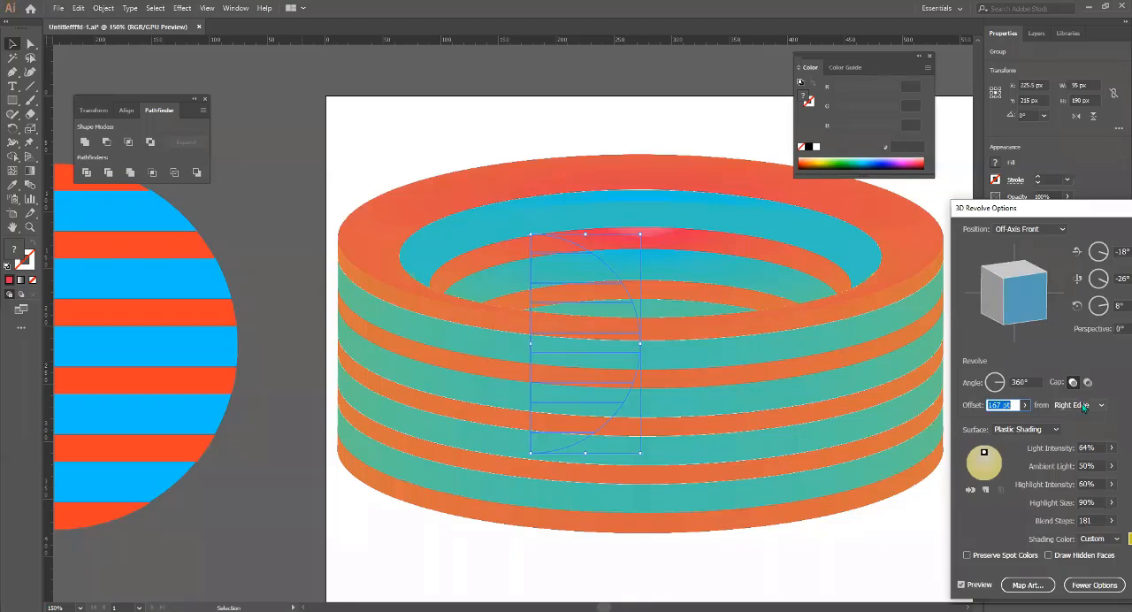
Try tilting the striped ring freely to a custom rotation of -48°, -20° and 20°.
{"action": "left_click_drag", "start_coordinate": [1024, 318], "coordinate": [991, 312]}
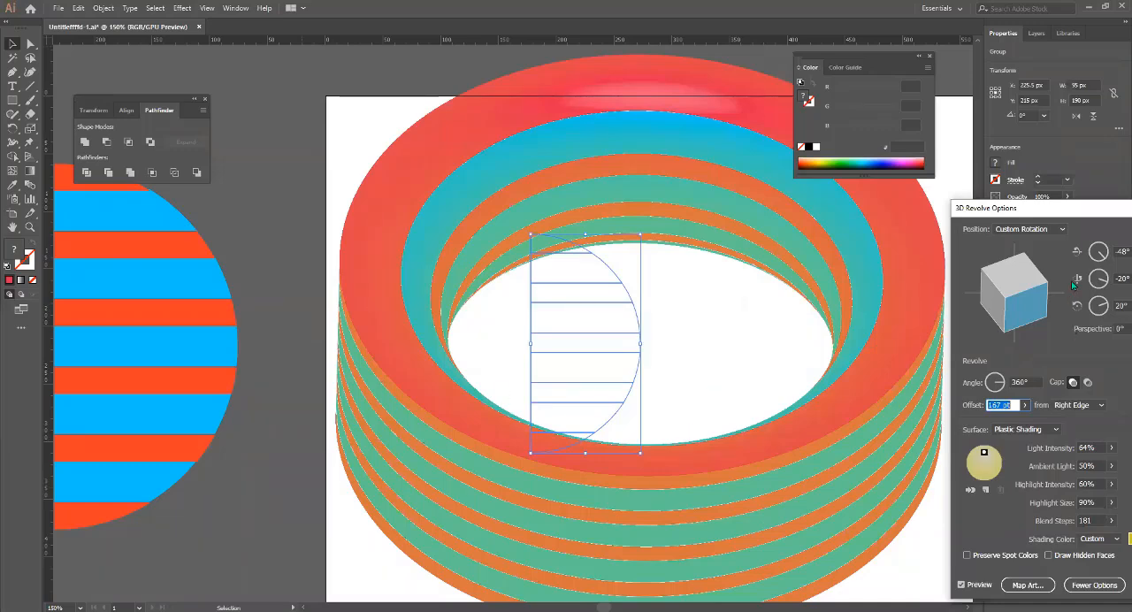
{"action": "left_click_drag", "start_coordinate": [1074, 240], "coordinate": [866, 188]}
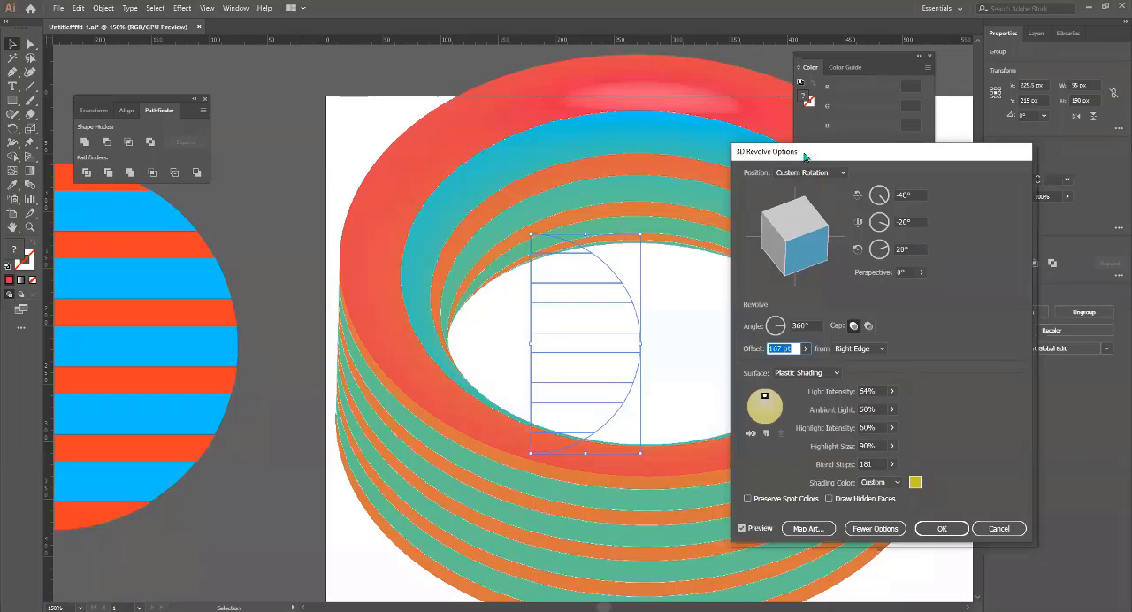
{"action": "left_click_drag", "start_coordinate": [805, 156], "coordinate": [964, 226]}
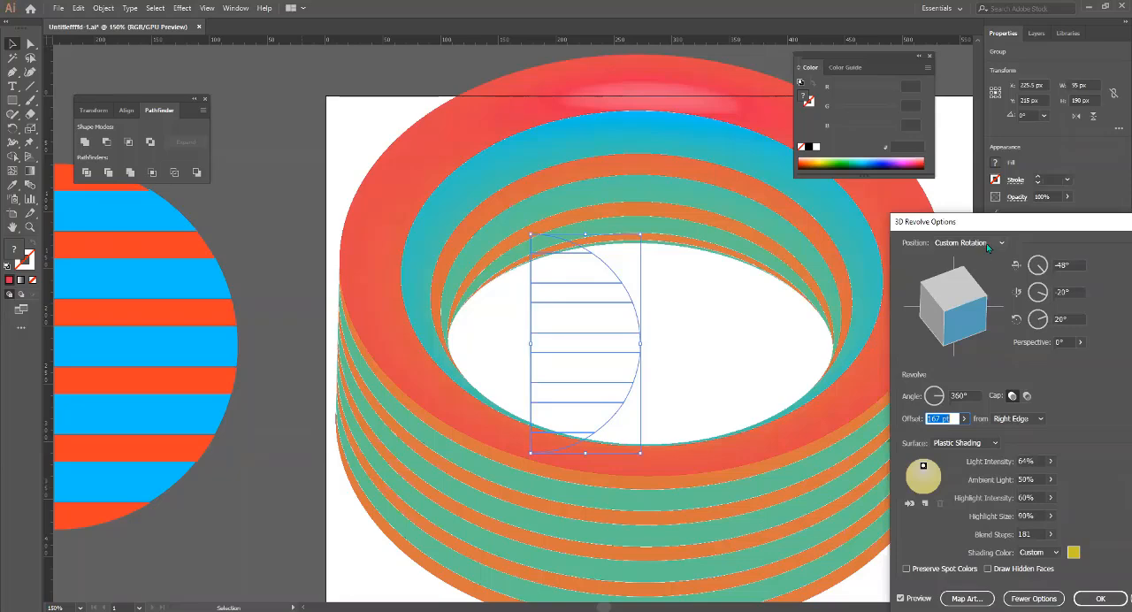
Try the Right, Back and Top position presets on the revolved ring.
{"action": "left_click", "coordinate": [986, 243]}
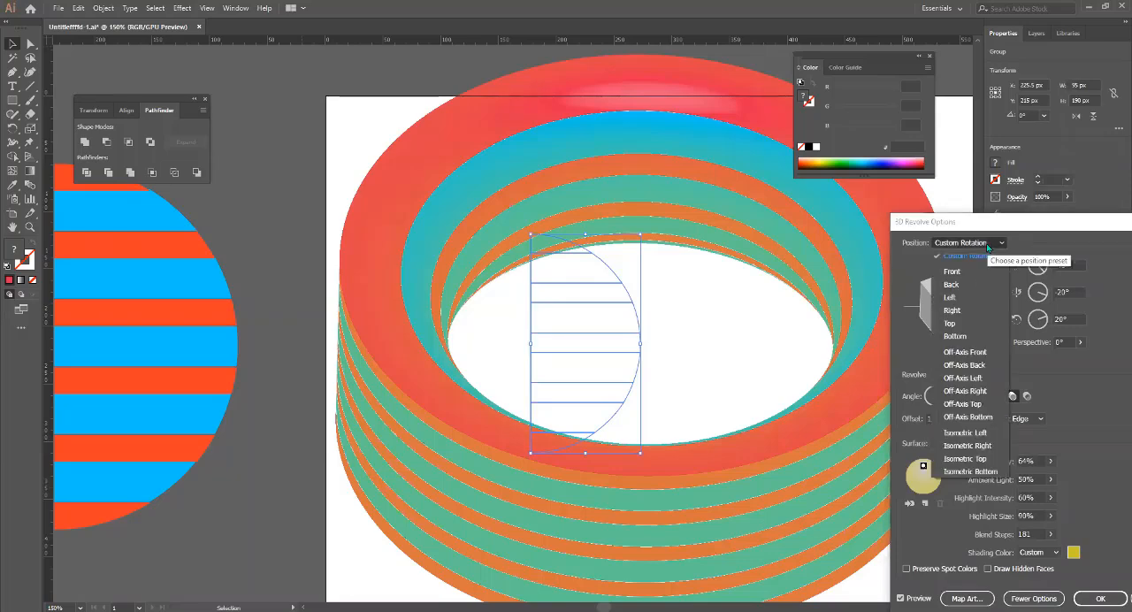
{"action": "left_click", "coordinate": [951, 311]}
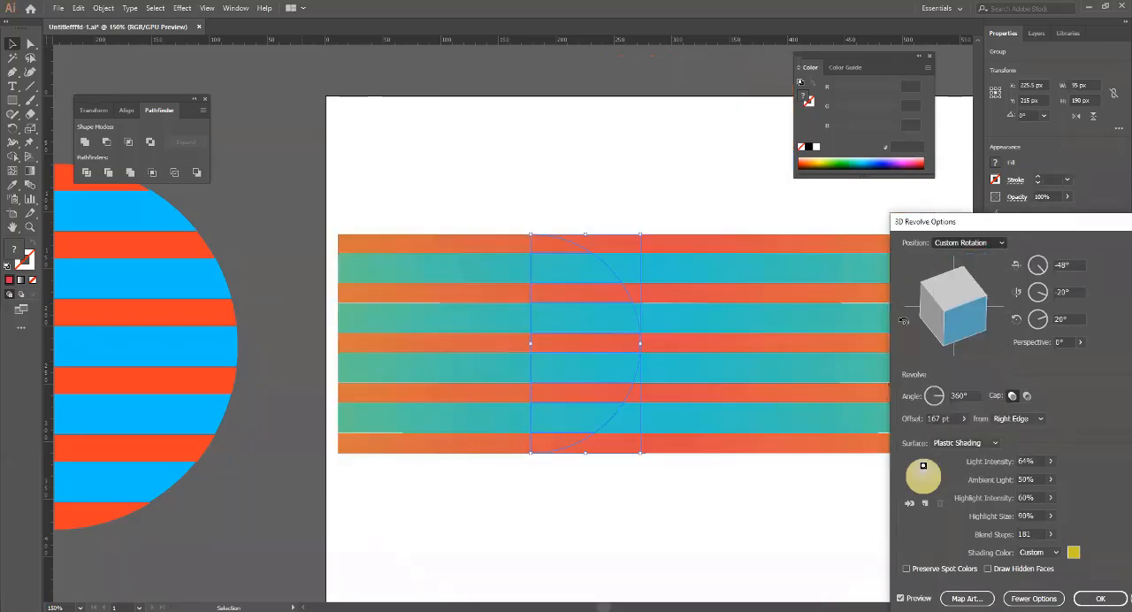
{"action": "left_click_drag", "start_coordinate": [938, 221], "coordinate": [894, 274]}
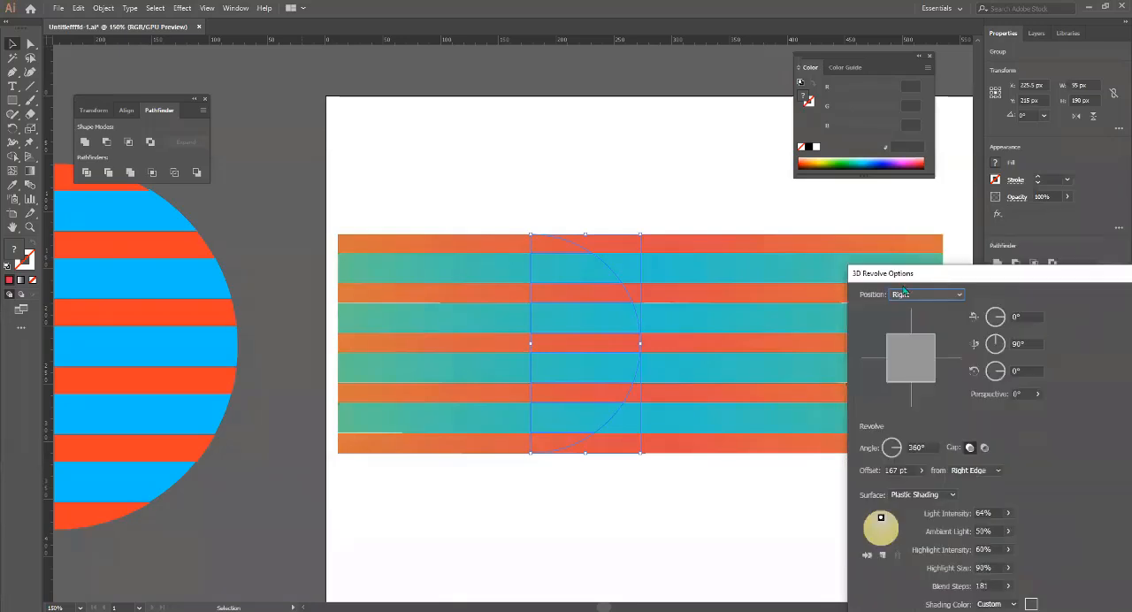
{"action": "left_click", "coordinate": [927, 295]}
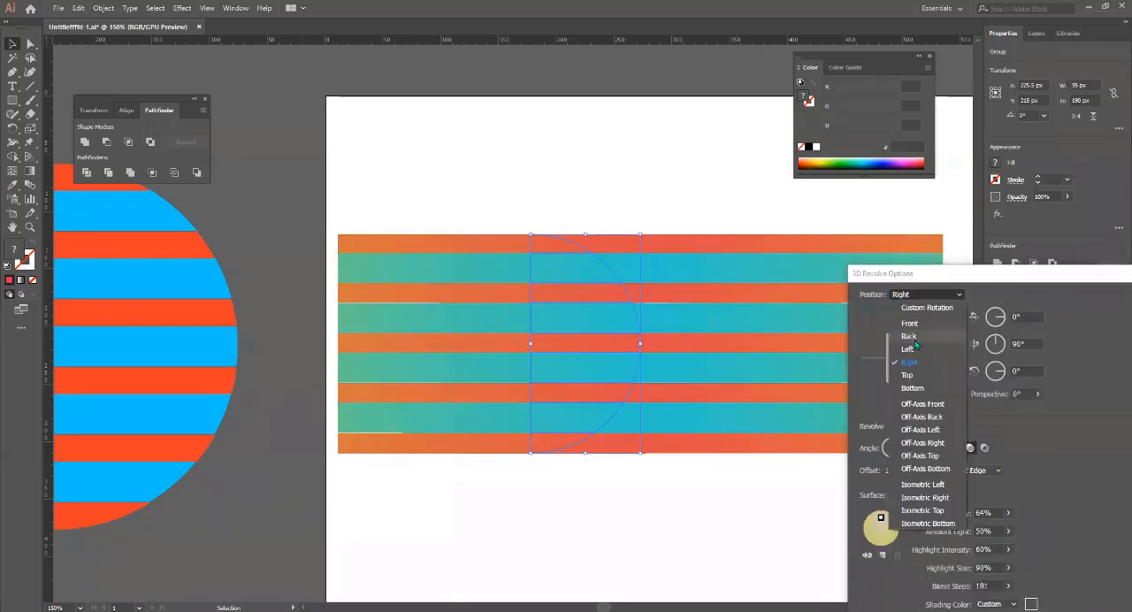
{"action": "left_click", "coordinate": [939, 294]}
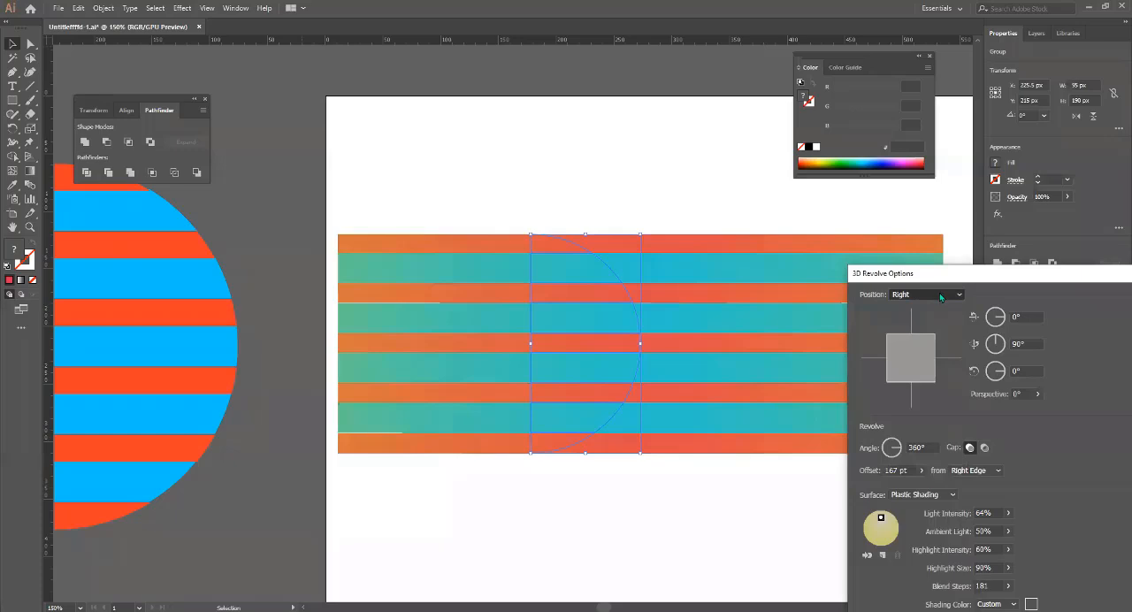
{"action": "left_click", "coordinate": [939, 292]}
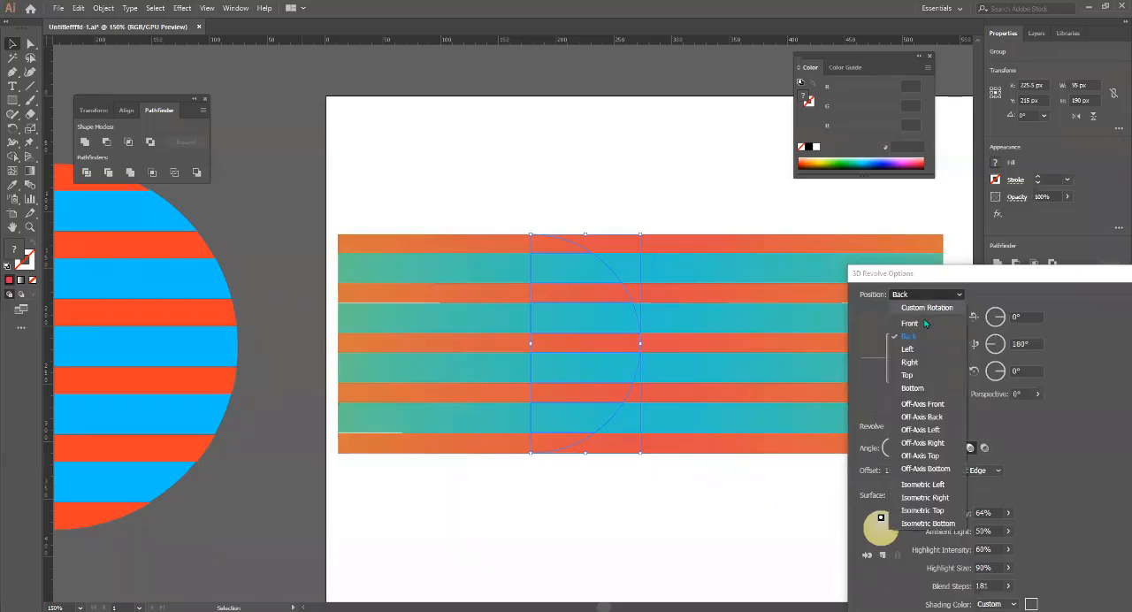
{"action": "left_click", "coordinate": [919, 375]}
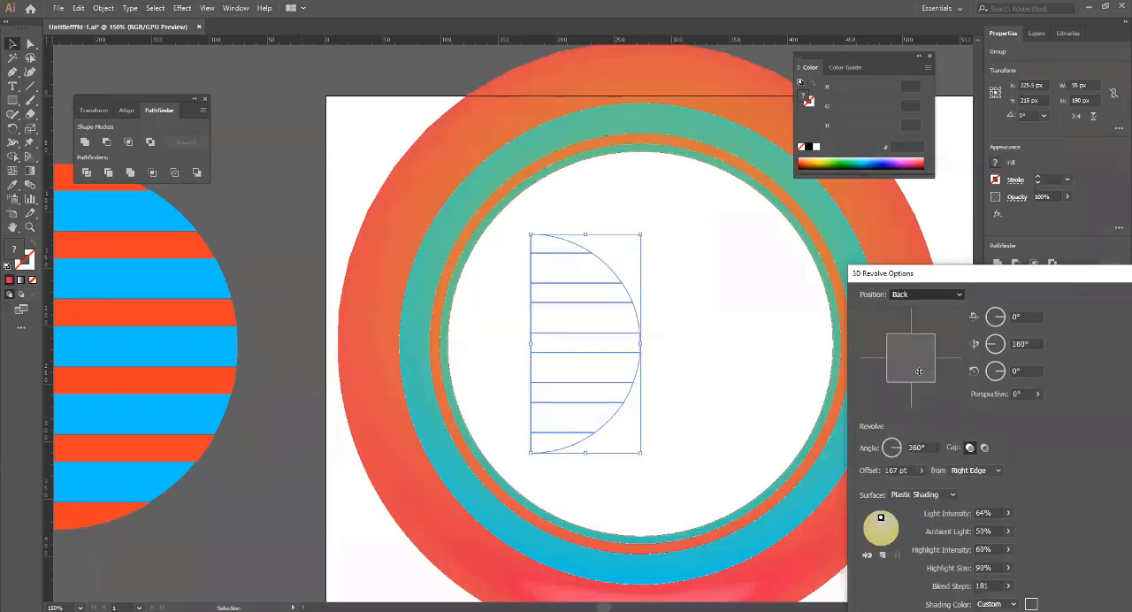
Try the Off-Axis Front, Off-Axis Right, Off-Axis Bottom and Off-Axis Top positions on the ring.
{"action": "left_click", "coordinate": [954, 296]}
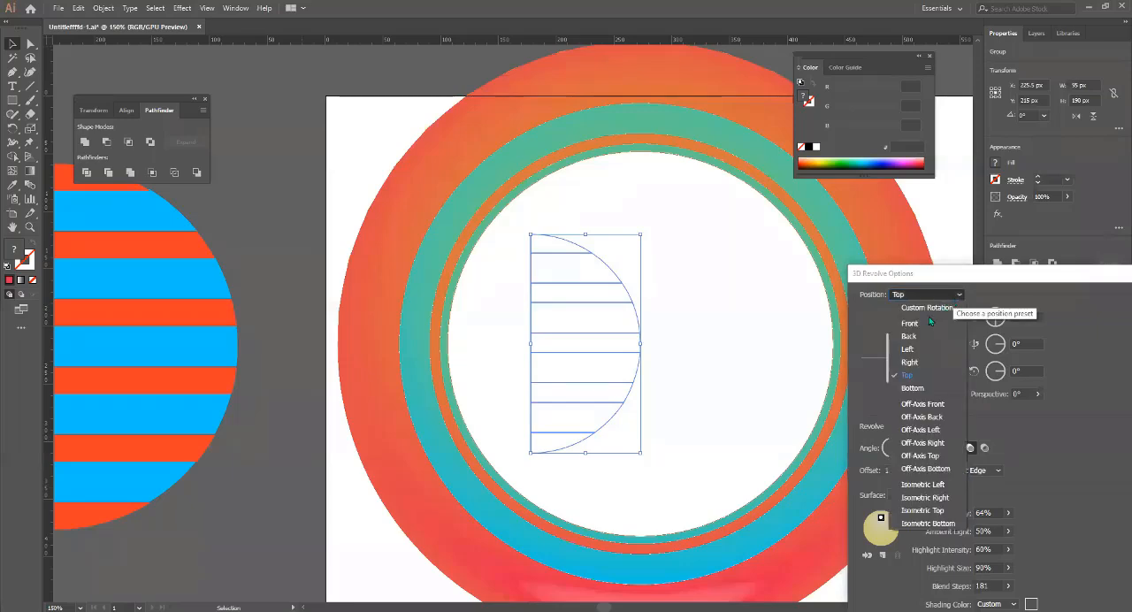
{"action": "left_click", "coordinate": [921, 410]}
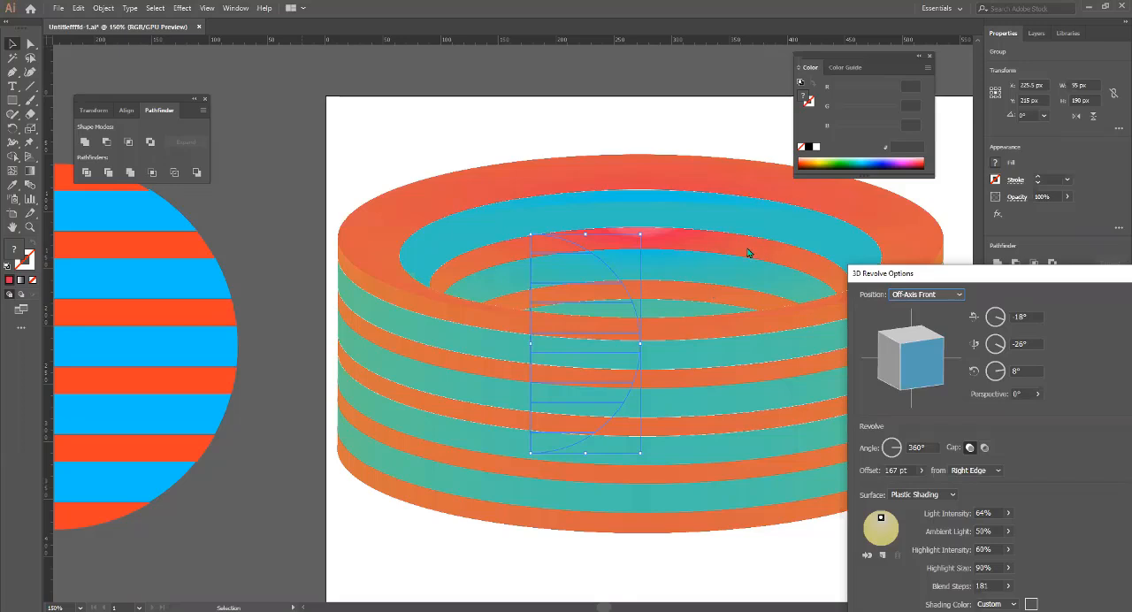
{"action": "left_click", "coordinate": [925, 296]}
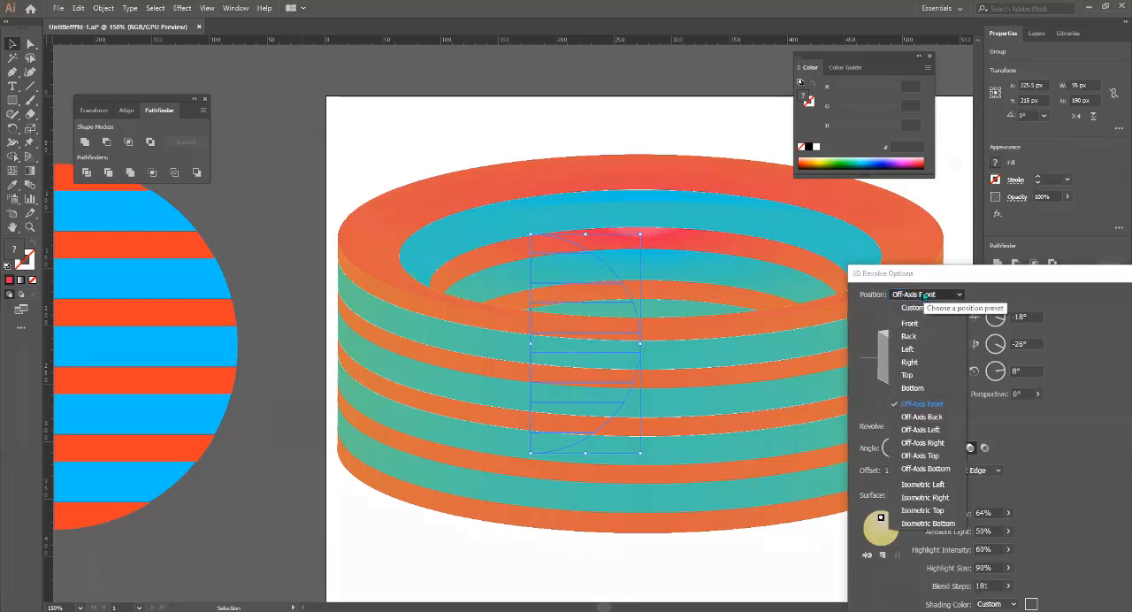
{"action": "left_click", "coordinate": [951, 444]}
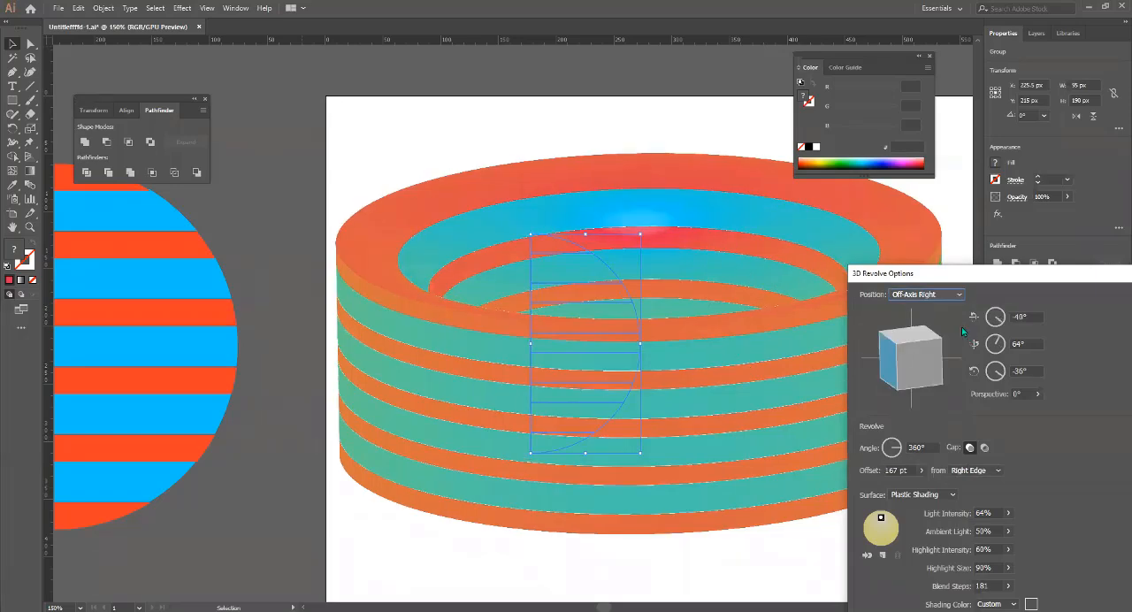
{"action": "left_click", "coordinate": [933, 295]}
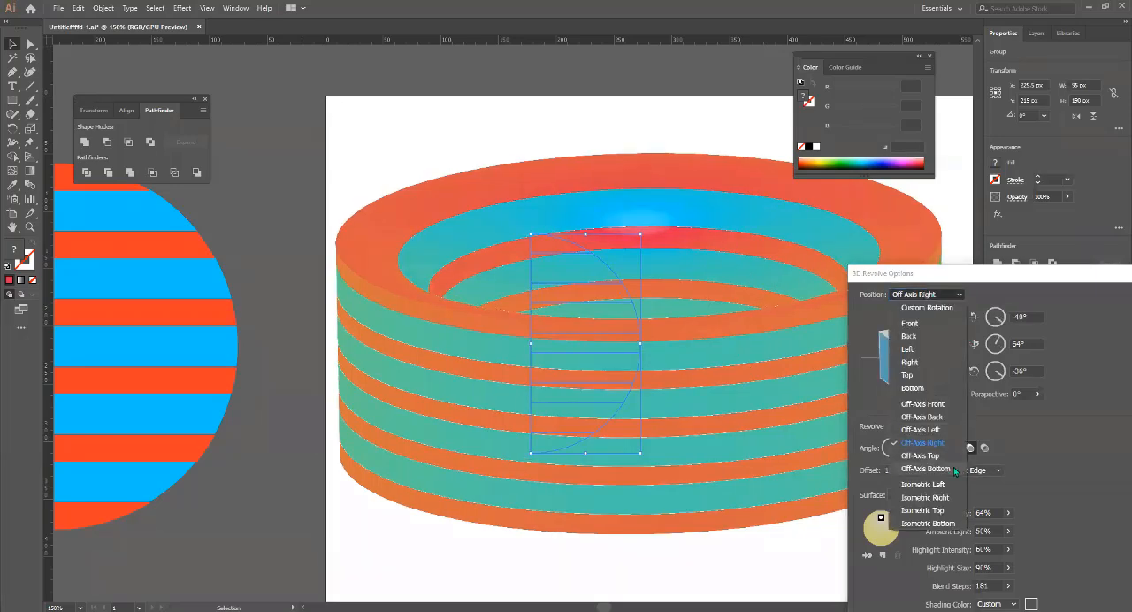
{"action": "left_click", "coordinate": [925, 467]}
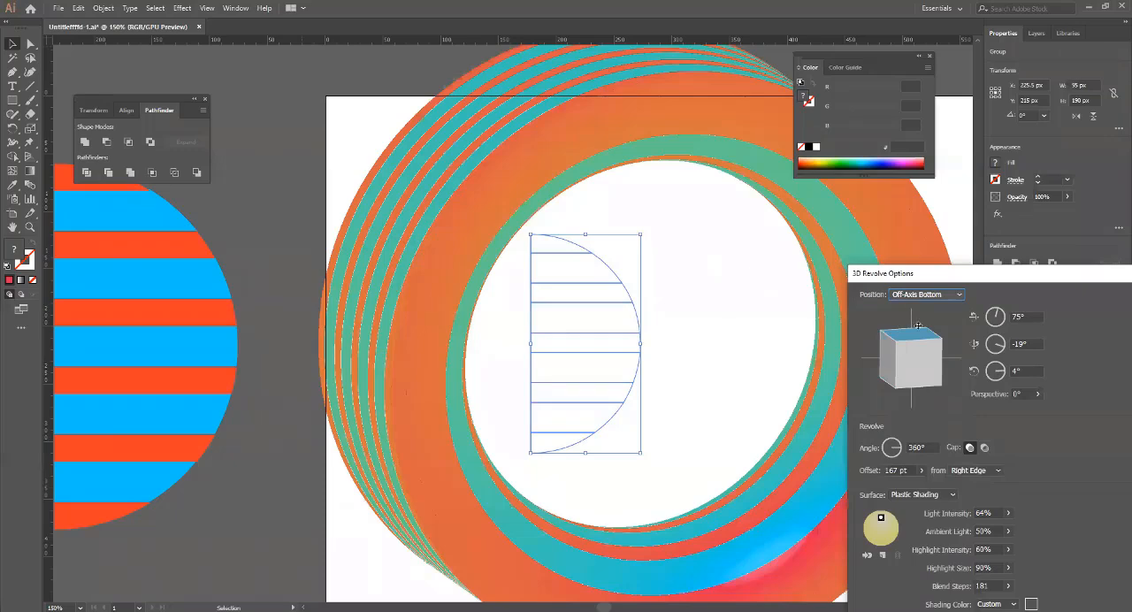
{"action": "left_click", "coordinate": [925, 297]}
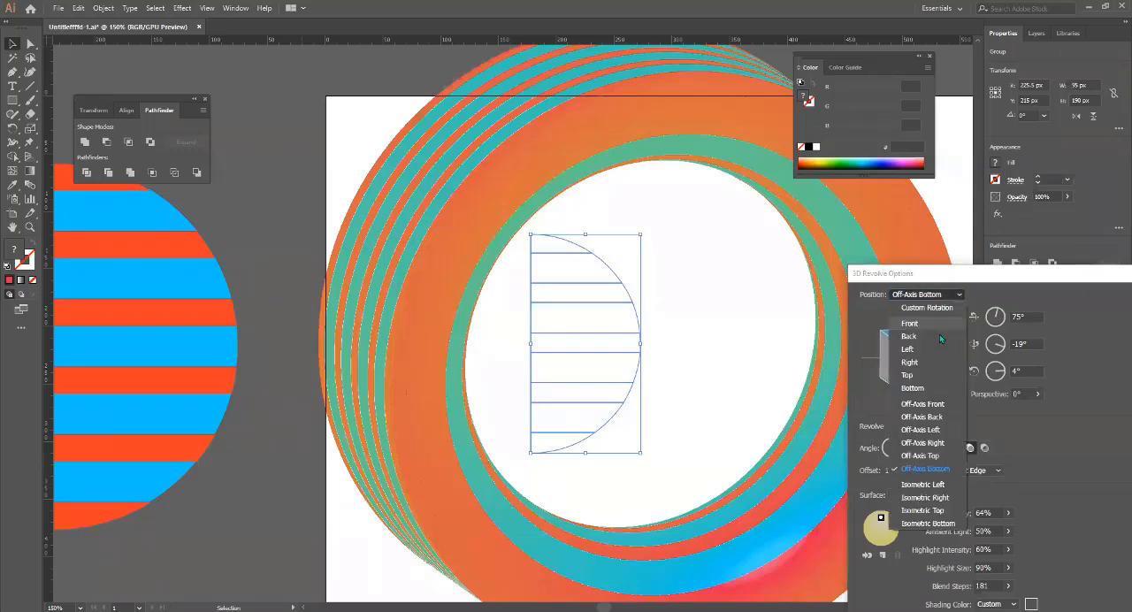
{"action": "left_click", "coordinate": [922, 456]}
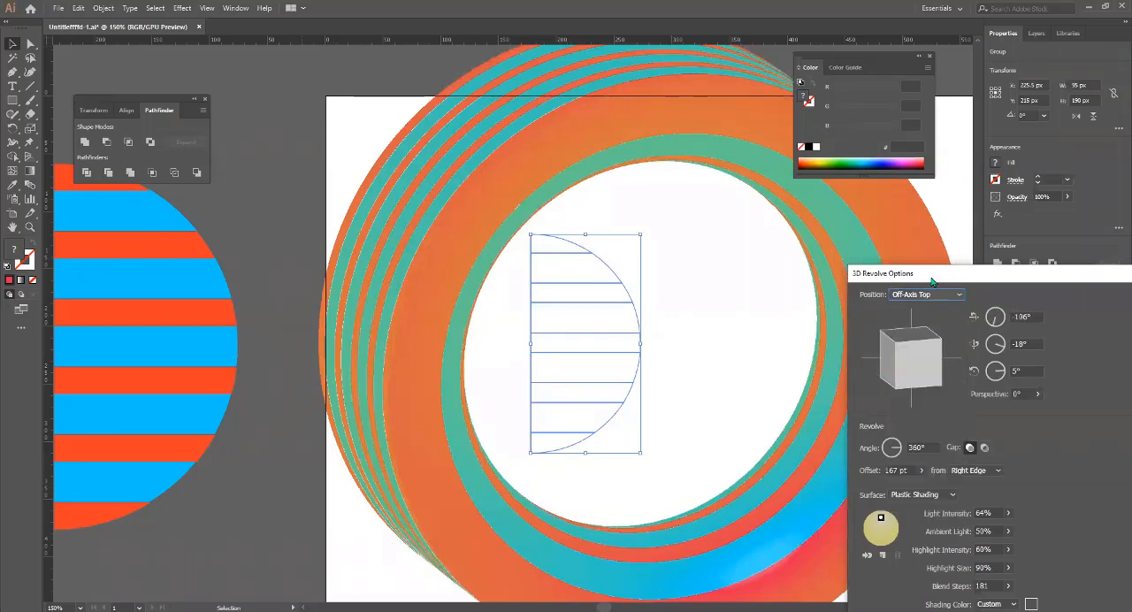
Set the ring's position to Off-Axis Front, apply the 3D Revolve effect and deselect the artwork.
{"action": "left_click_drag", "start_coordinate": [933, 280], "coordinate": [734, 277]}
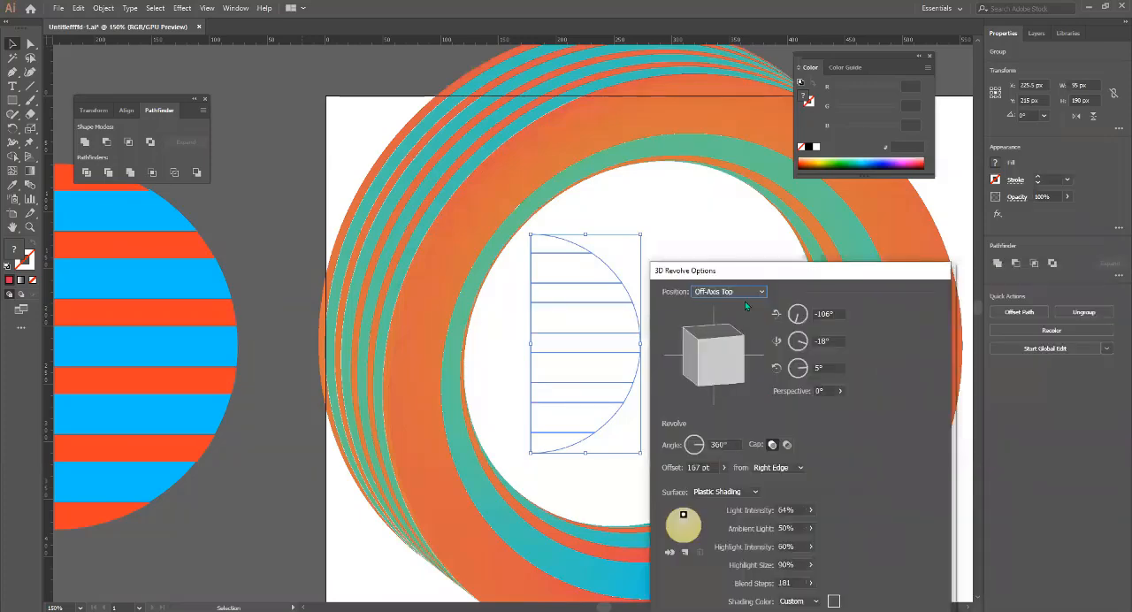
{"action": "left_click", "coordinate": [744, 293]}
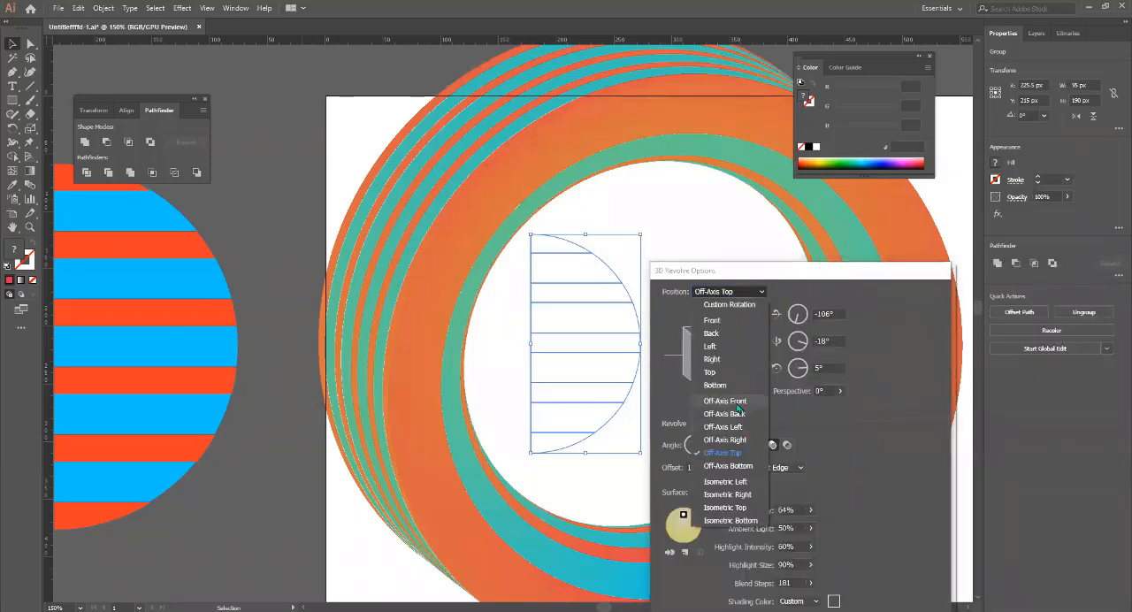
{"action": "left_click", "coordinate": [738, 406]}
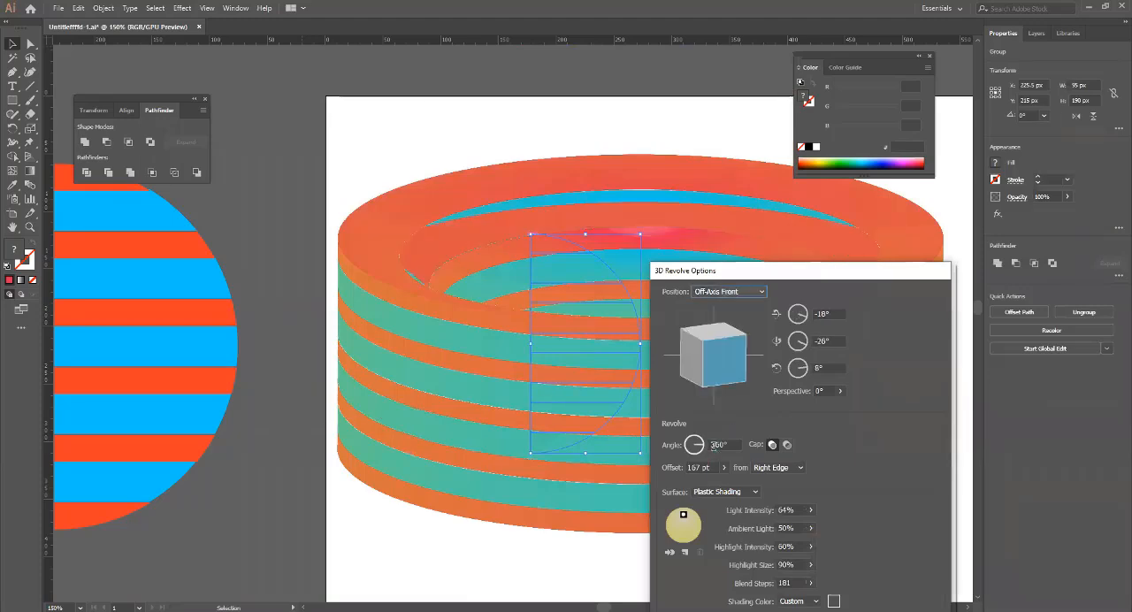
{"action": "left_click_drag", "start_coordinate": [825, 279], "coordinate": [591, 159]}
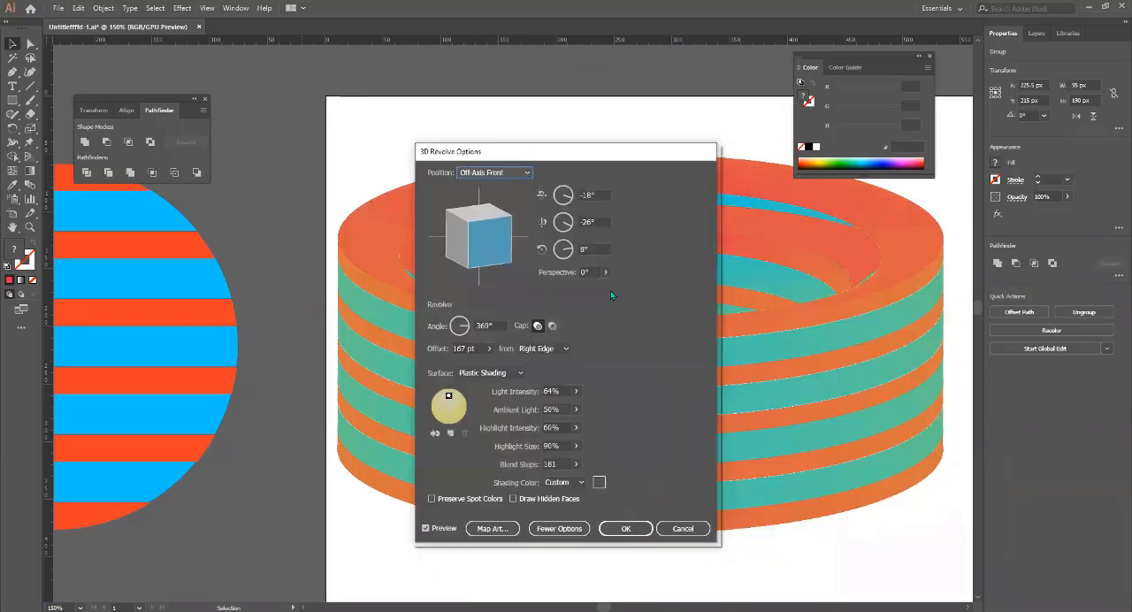
{"action": "left_click", "coordinate": [629, 529]}
{"action": "left_click", "coordinate": [299, 419]}
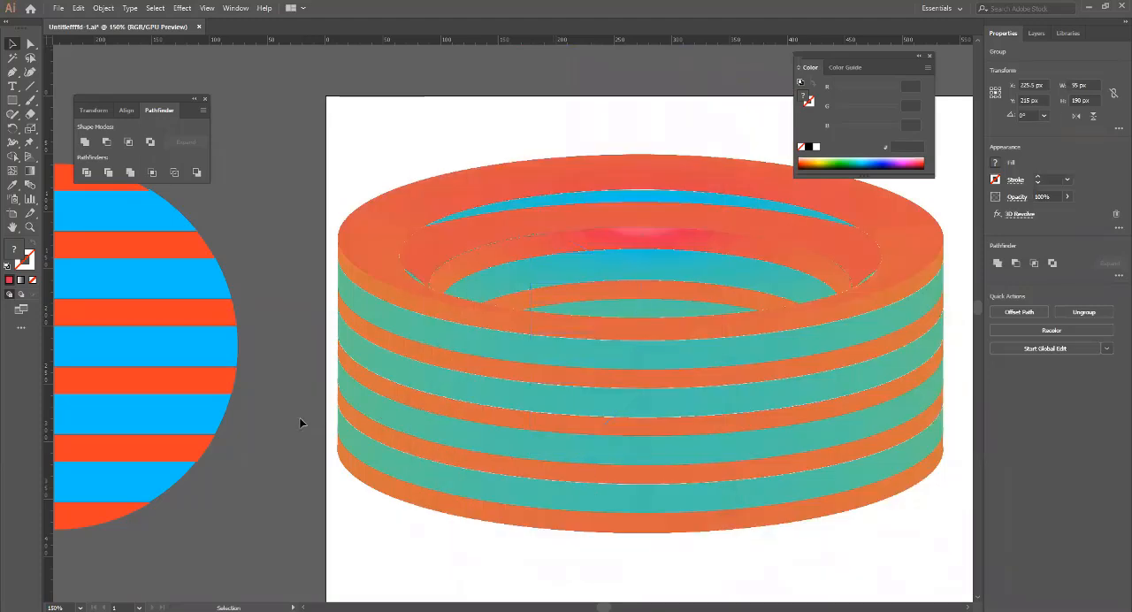
Move the flat half circle and the revolved ring together to the artboard's lower middle, below the 3D letter A, and select the ring.
{"action": "scroll", "coordinate": [557, 480], "scroll_direction": "down", "scroll_amount": 2}
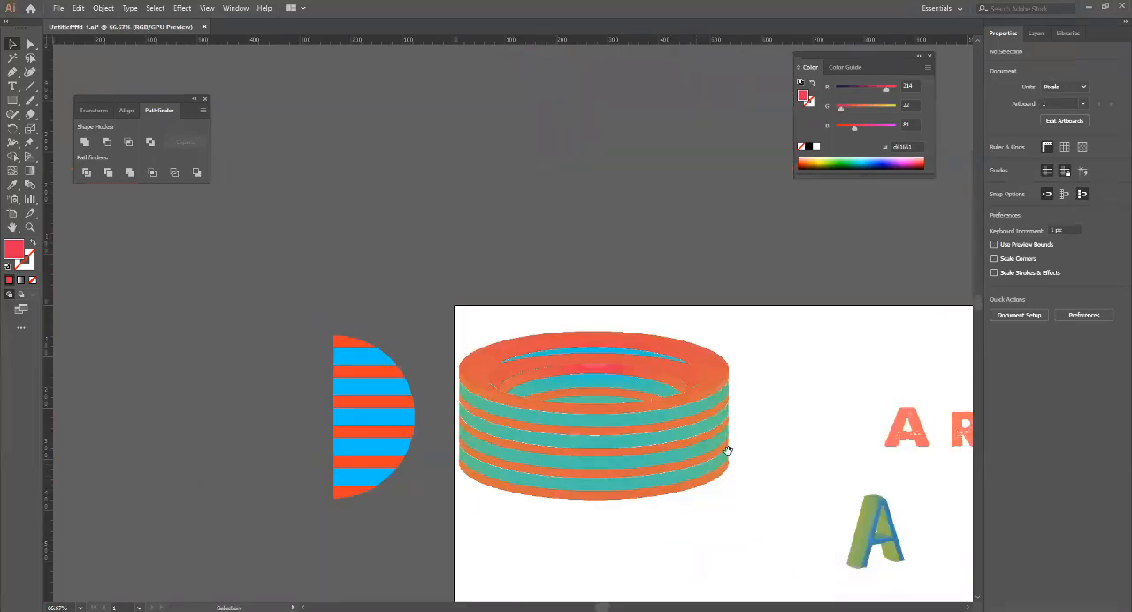
{"action": "left_click_drag", "start_coordinate": [727, 450], "coordinate": [520, 379]}
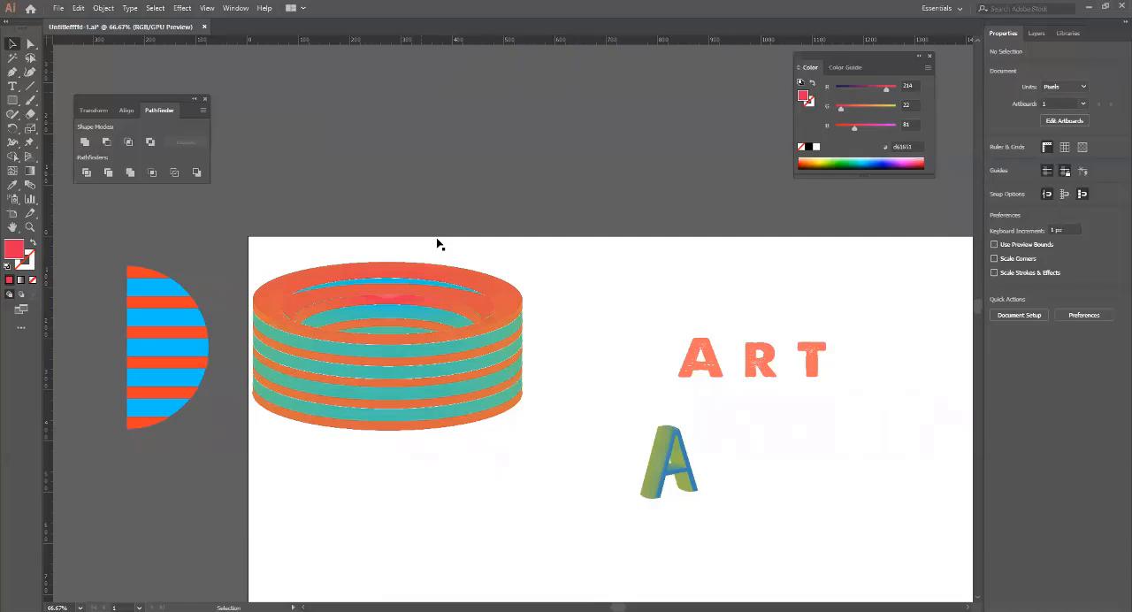
{"action": "scroll", "coordinate": [500, 480], "scroll_direction": "down", "scroll_amount": 1}
{"action": "left_click_drag", "start_coordinate": [449, 413], "coordinate": [607, 454]}
{"action": "left_click_drag", "start_coordinate": [675, 463], "coordinate": [568, 374]}
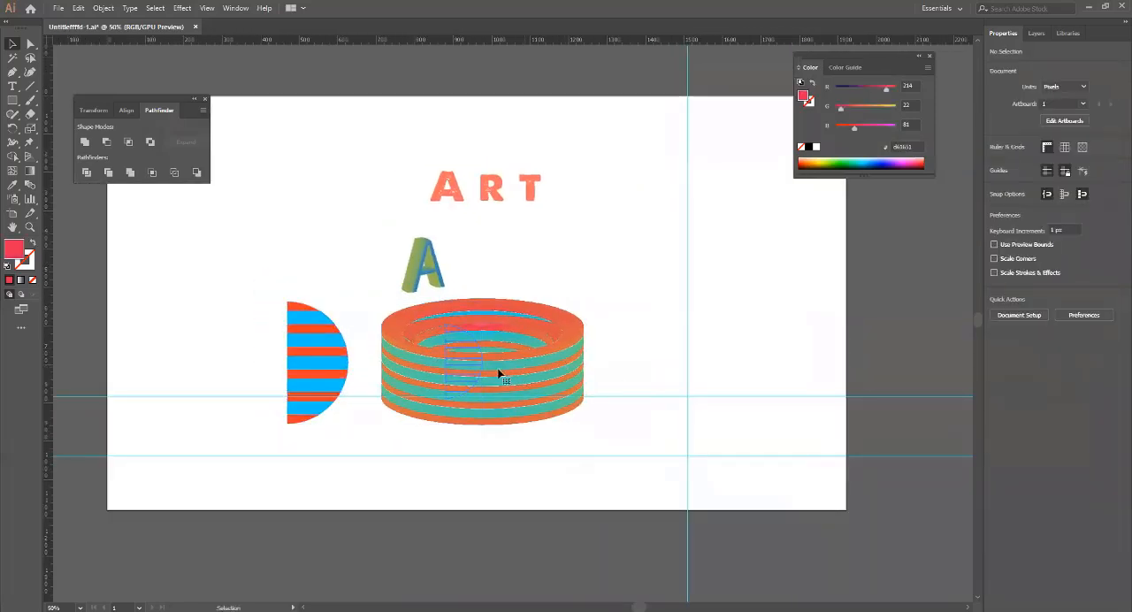
{"action": "left_click", "coordinate": [538, 334]}
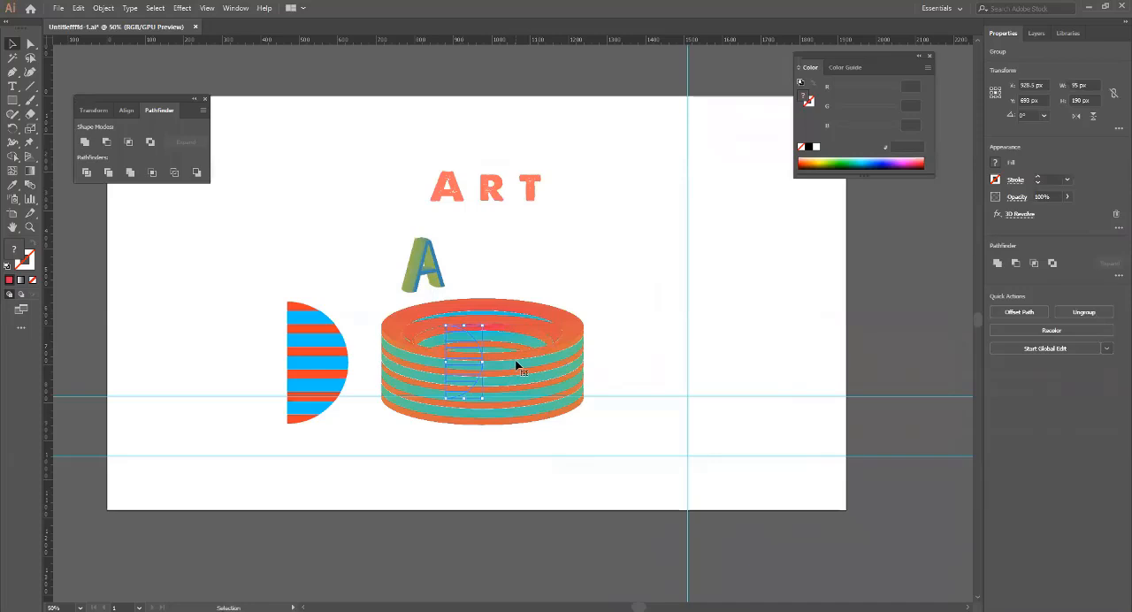
Undo the revolved ring and the enlarged half circle's moves until the striped half circles are back at their earlier places.
{"action": "left_click", "coordinate": [318, 349]}
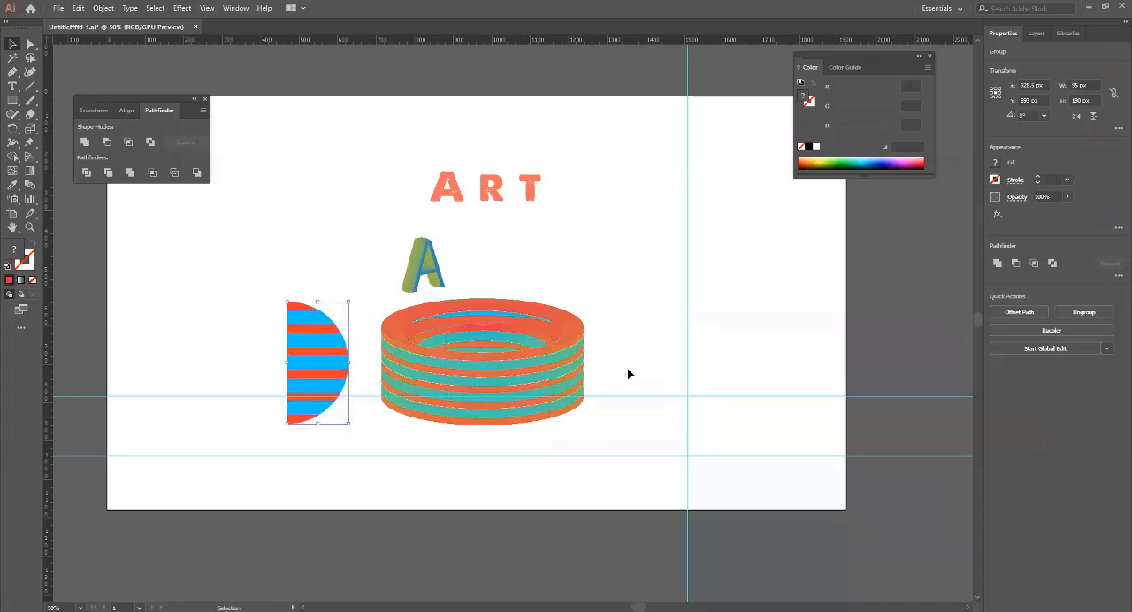
{"action": "left_click", "coordinate": [531, 364]}
{"action": "key", "text": "a"}
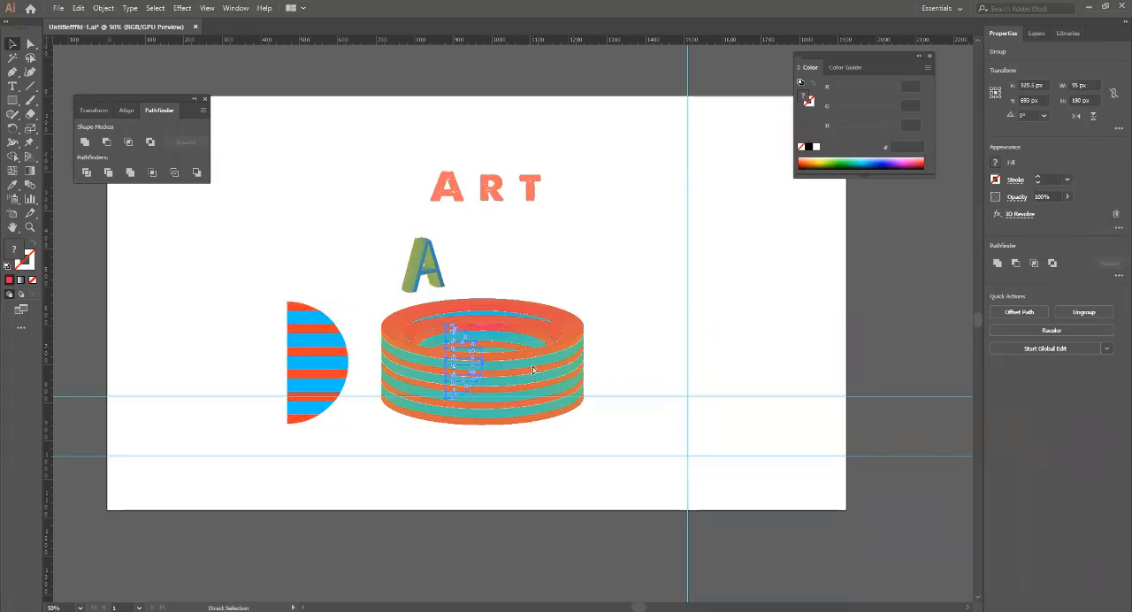
{"action": "key", "text": "ctrl+z"}
{"action": "key", "text": "ctrl+z"}
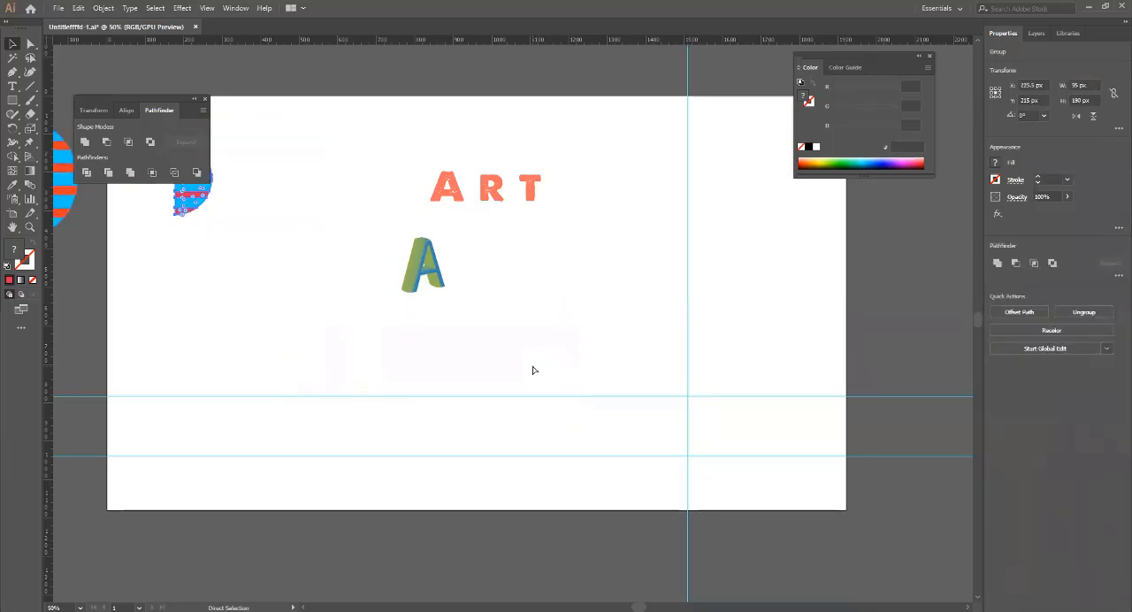
Duplicate the small striped half circle into the empty area beside the 3D letter A.
{"action": "key", "text": "v"}
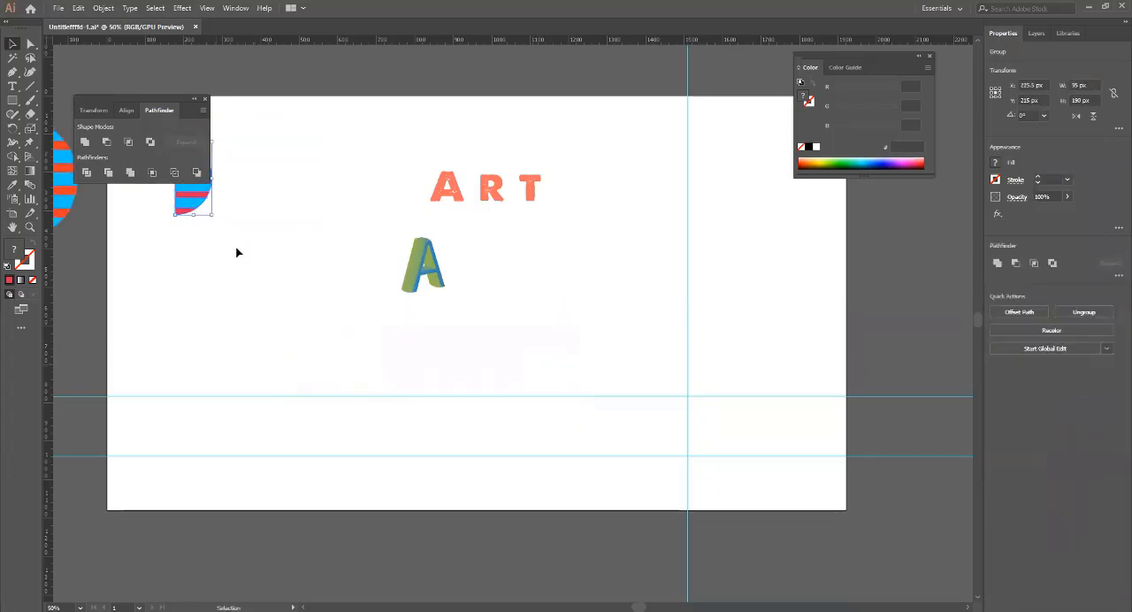
{"action": "left_click_drag", "start_coordinate": [182, 193], "coordinate": [665, 329]}
{"action": "left_click", "coordinate": [654, 321]}
{"action": "left_click", "coordinate": [624, 311]}
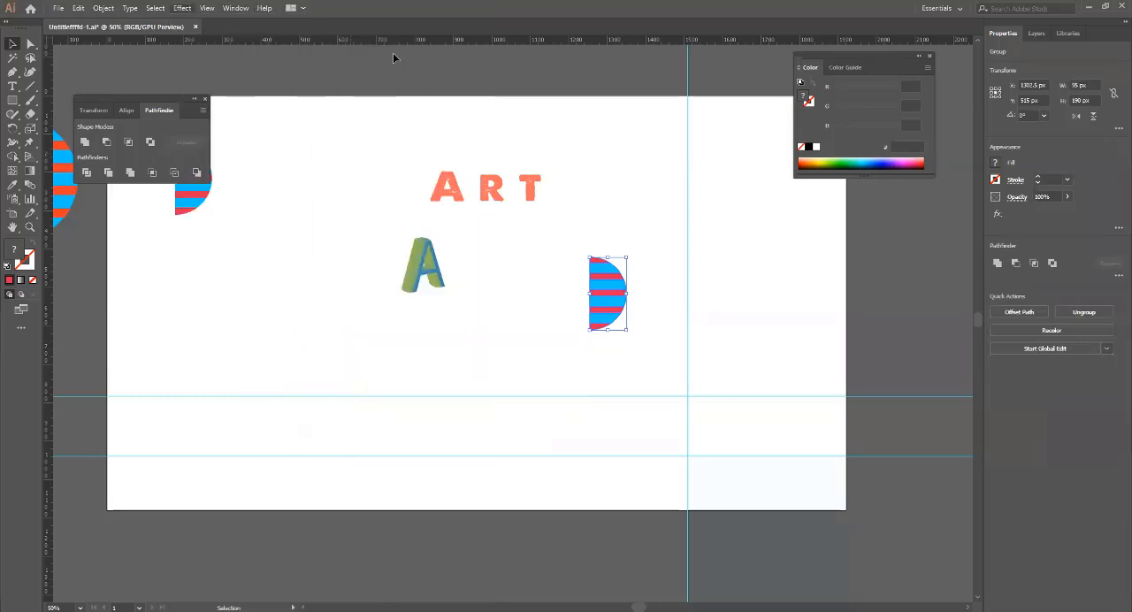
Apply a 3D Revolve effect with preview to the copied half circle, using a custom rotation of -53°, -37° and 24°.
{"action": "left_click", "coordinate": [182, 8]}
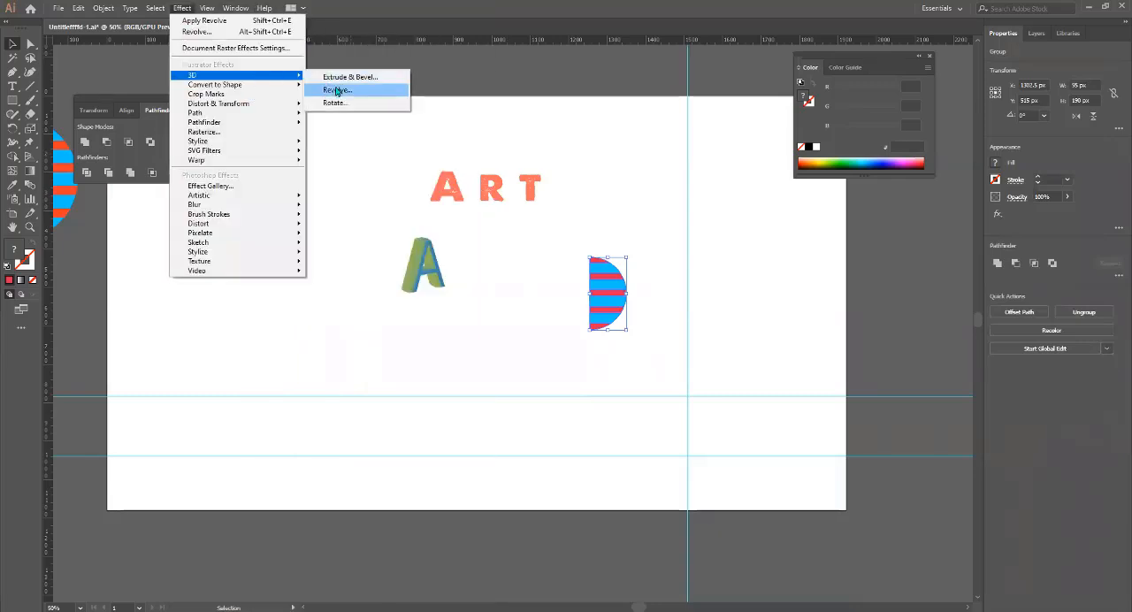
{"action": "left_click", "coordinate": [341, 90]}
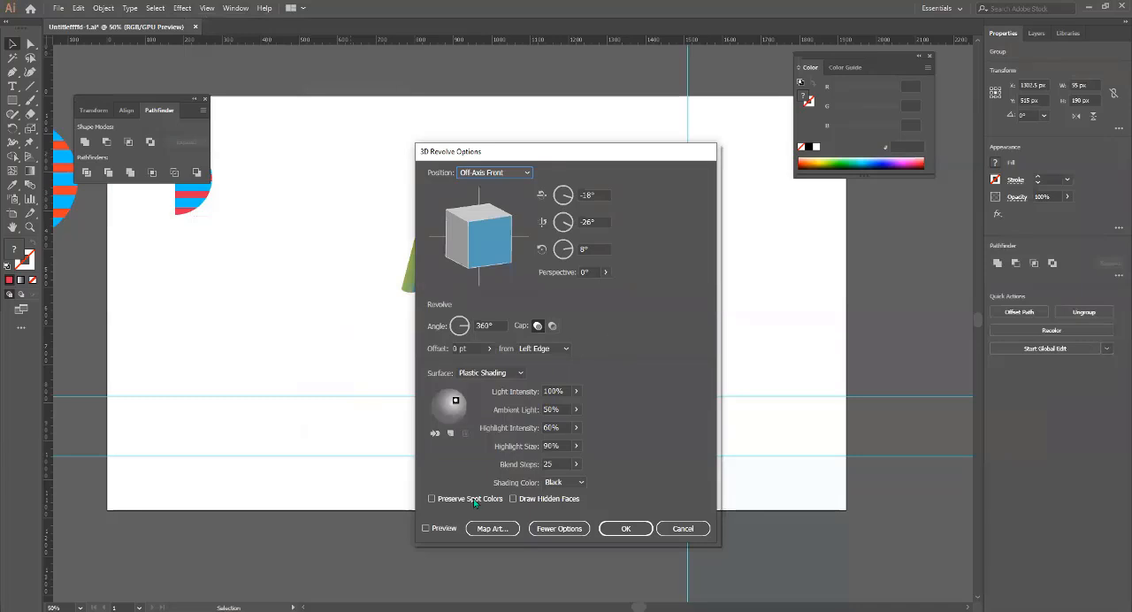
{"action": "left_click", "coordinate": [442, 531]}
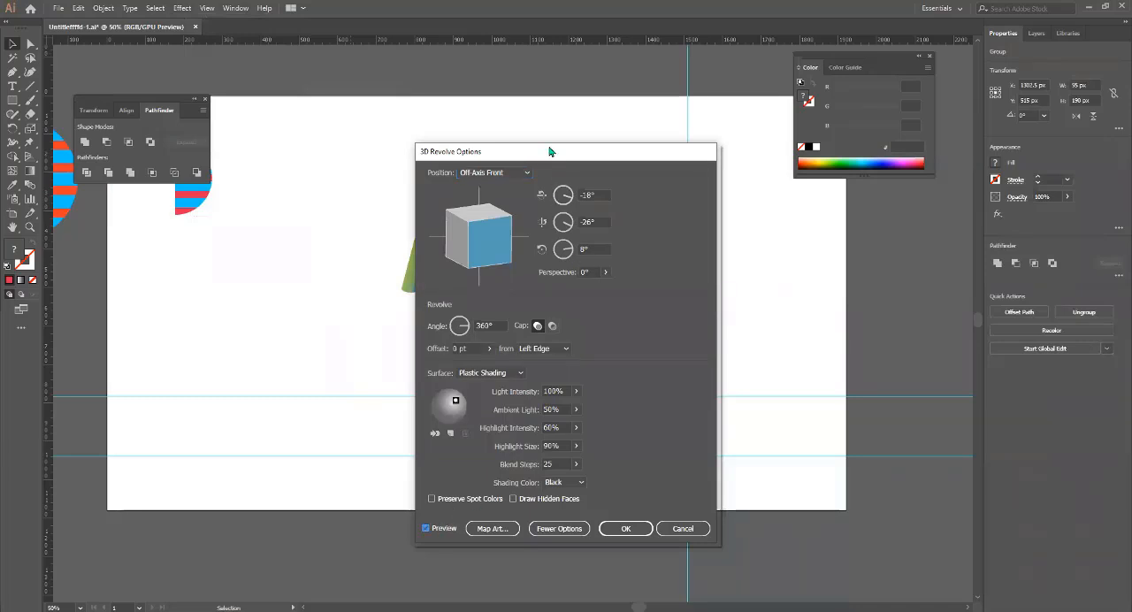
{"action": "left_click_drag", "start_coordinate": [550, 150], "coordinate": [223, 123]}
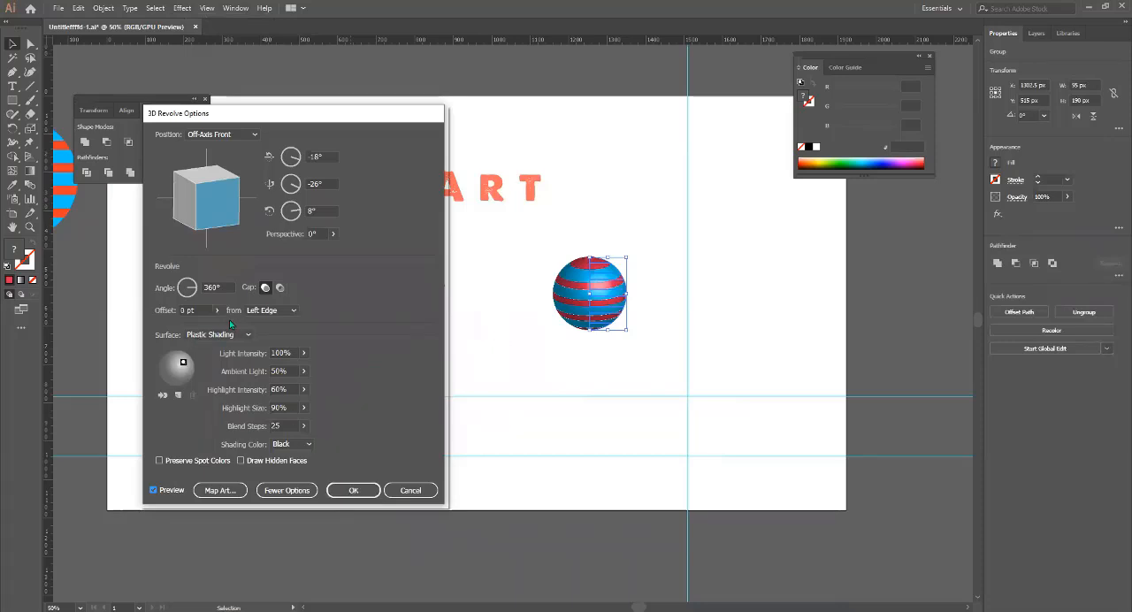
{"action": "left_click_drag", "start_coordinate": [216, 213], "coordinate": [222, 210]}
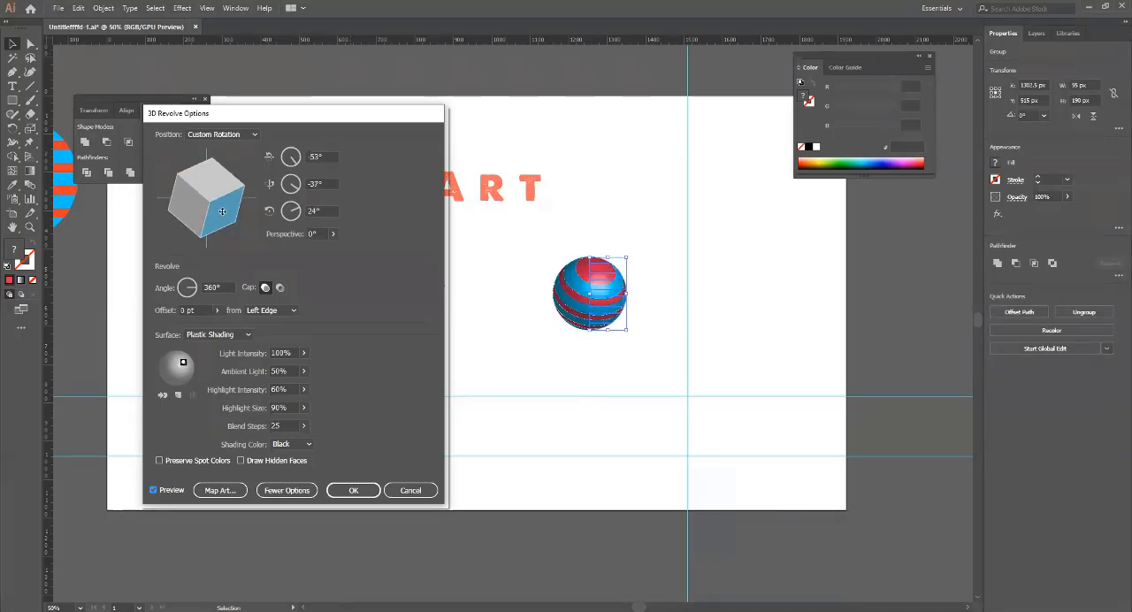
{"action": "left_click", "coordinate": [336, 493]}
Examine the striped sphere's surface up close and against the whole artboard.
{"action": "key", "text": "a"}
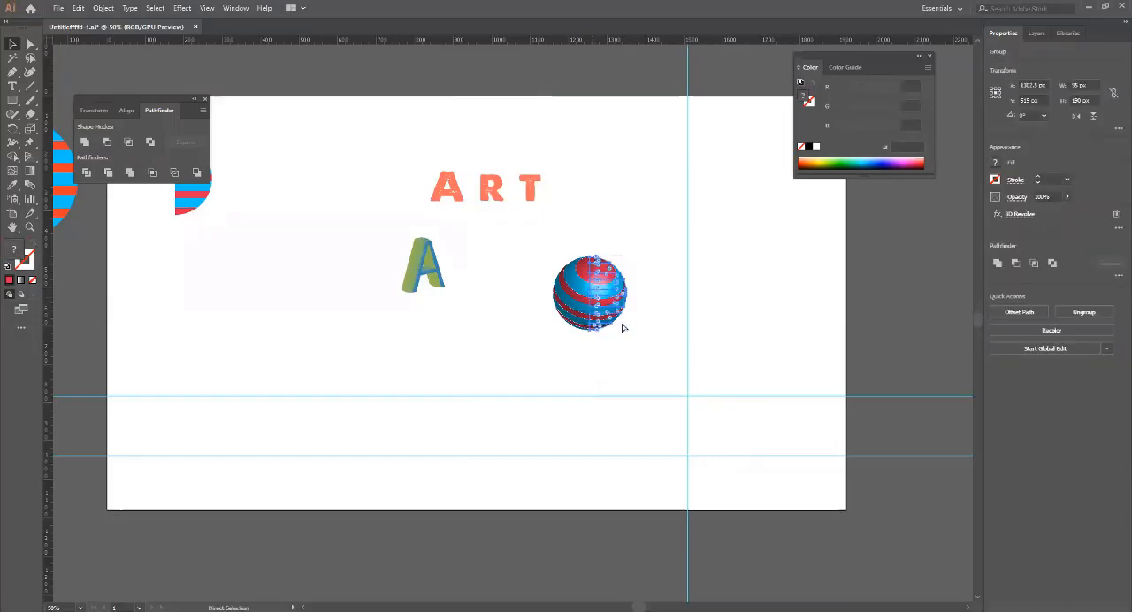
{"action": "key", "text": "ctrl+plus"}
{"action": "key", "text": "ctrl+plus"}
{"action": "key", "text": "ctrl+plus"}
{"action": "key", "text": "ctrl+plus"}
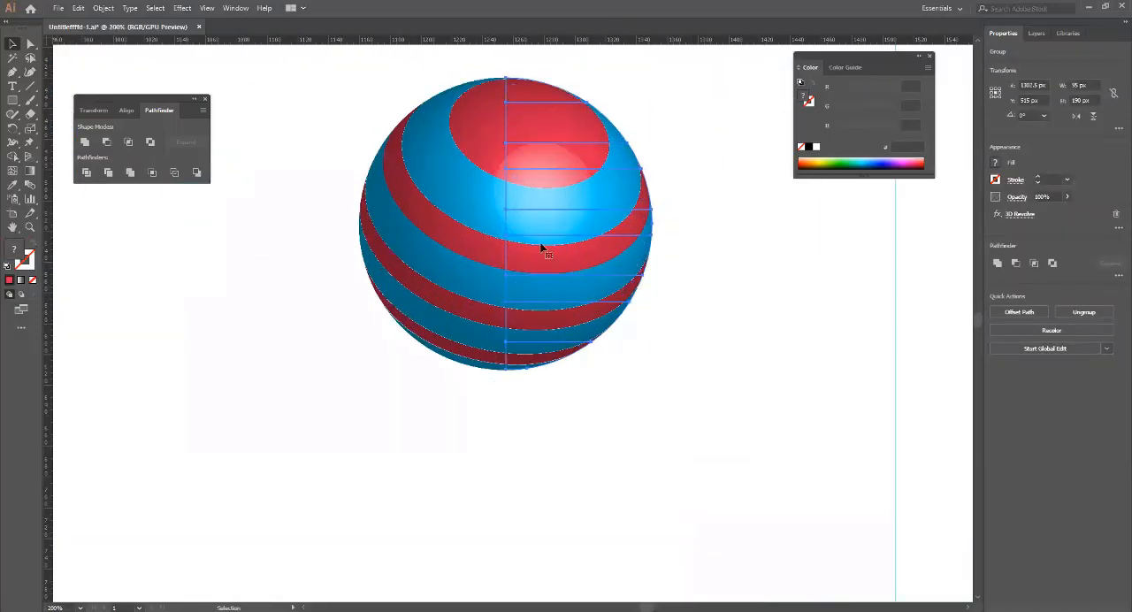
{"action": "scroll", "coordinate": [575, 273], "scroll_direction": "up", "scroll_amount": 2}
{"action": "scroll", "coordinate": [575, 273], "scroll_direction": "down", "scroll_amount": 3}
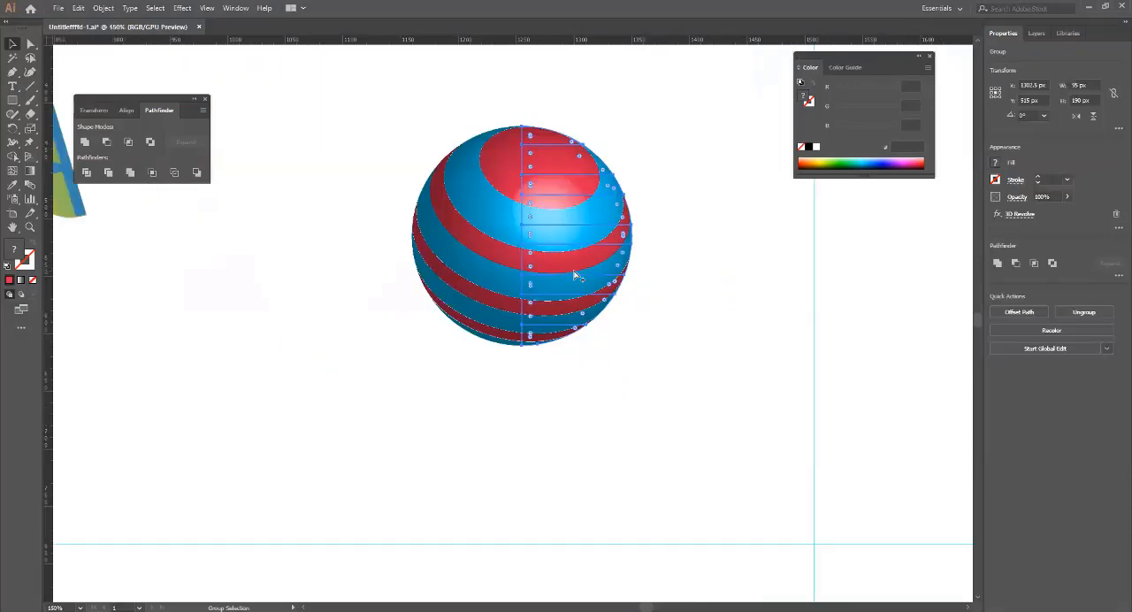
{"action": "scroll", "coordinate": [576, 276], "scroll_direction": "down", "scroll_amount": 2}
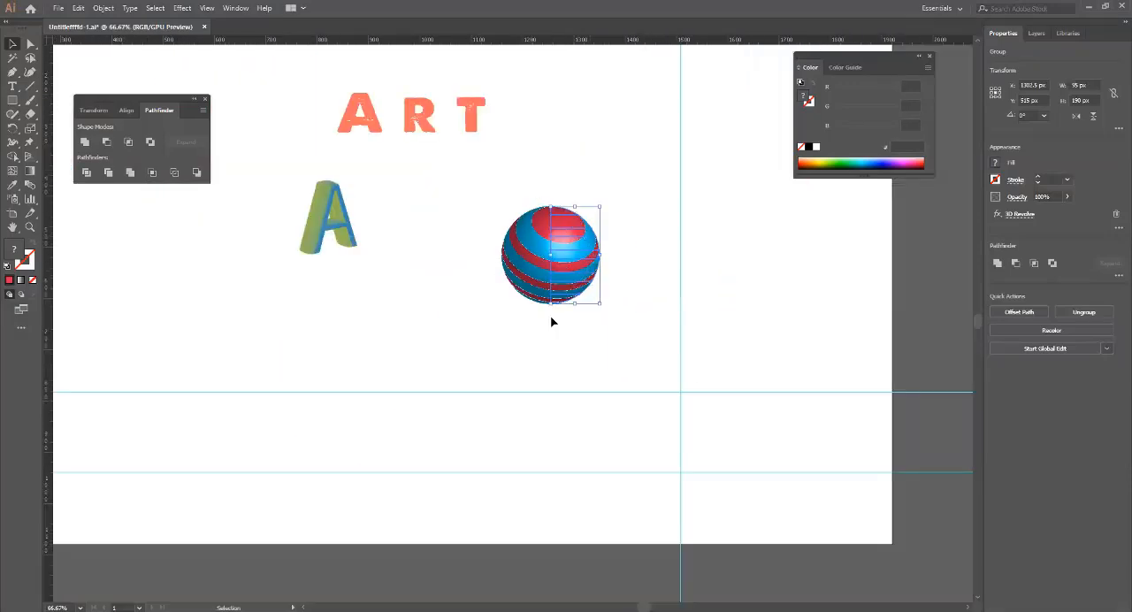
{"action": "scroll", "coordinate": [532, 323], "scroll_direction": "up", "scroll_amount": 2}
{"action": "scroll", "coordinate": [532, 324], "scroll_direction": "down", "scroll_amount": 5}
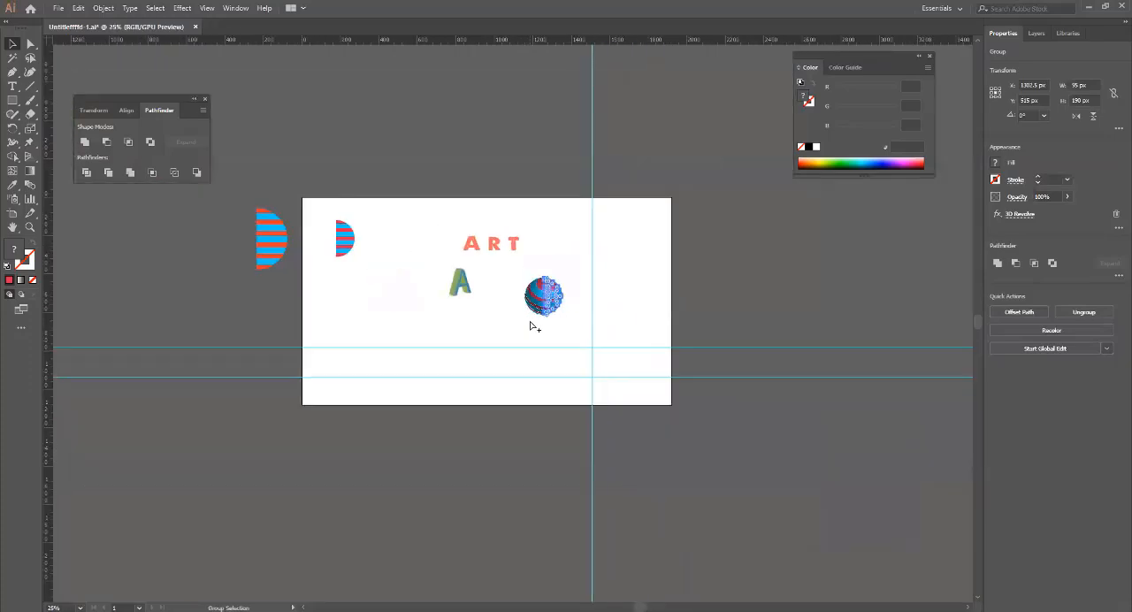
{"action": "scroll", "coordinate": [531, 323], "scroll_direction": "up", "scroll_amount": 3}
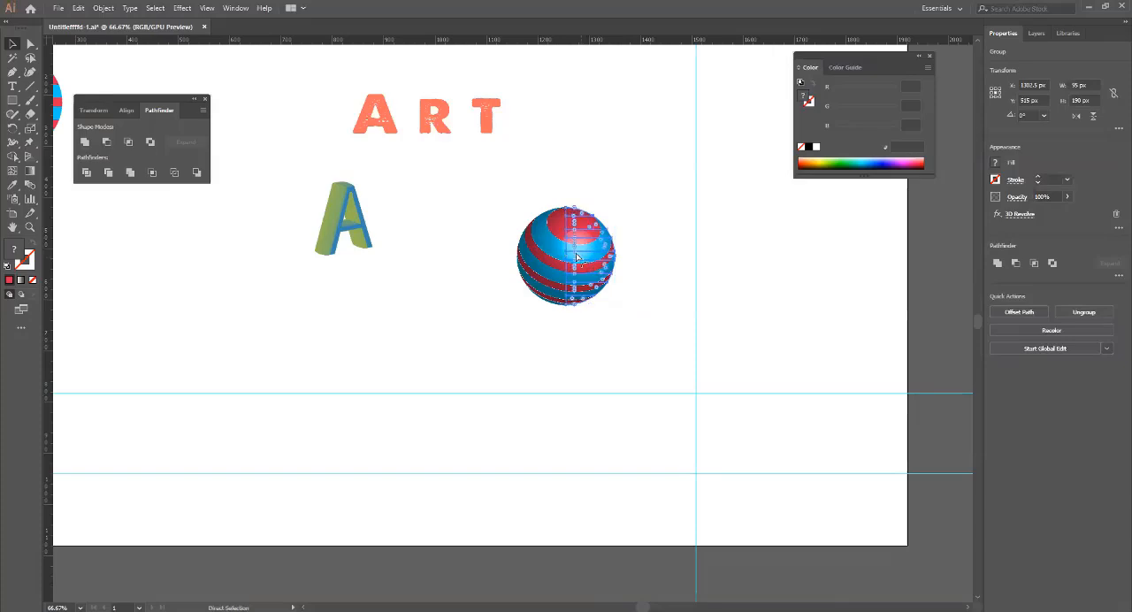
{"action": "scroll", "coordinate": [573, 247], "scroll_direction": "up", "scroll_amount": 2}
{"action": "key", "text": "v"}
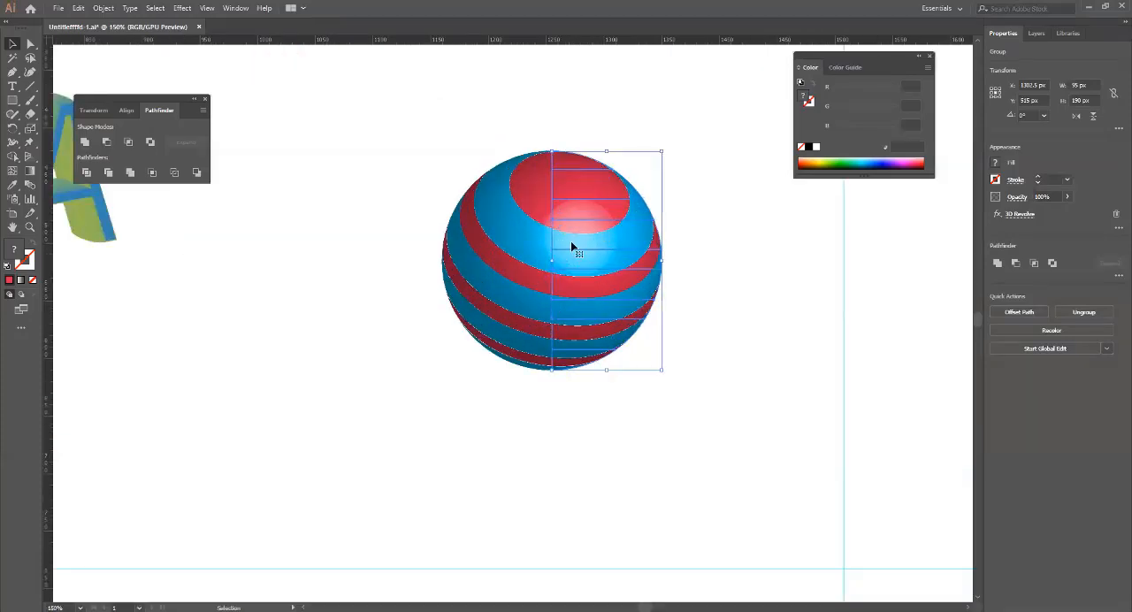
Show the Appearance panel and place it beside the striped sphere.
{"action": "left_click", "coordinate": [236, 8]}
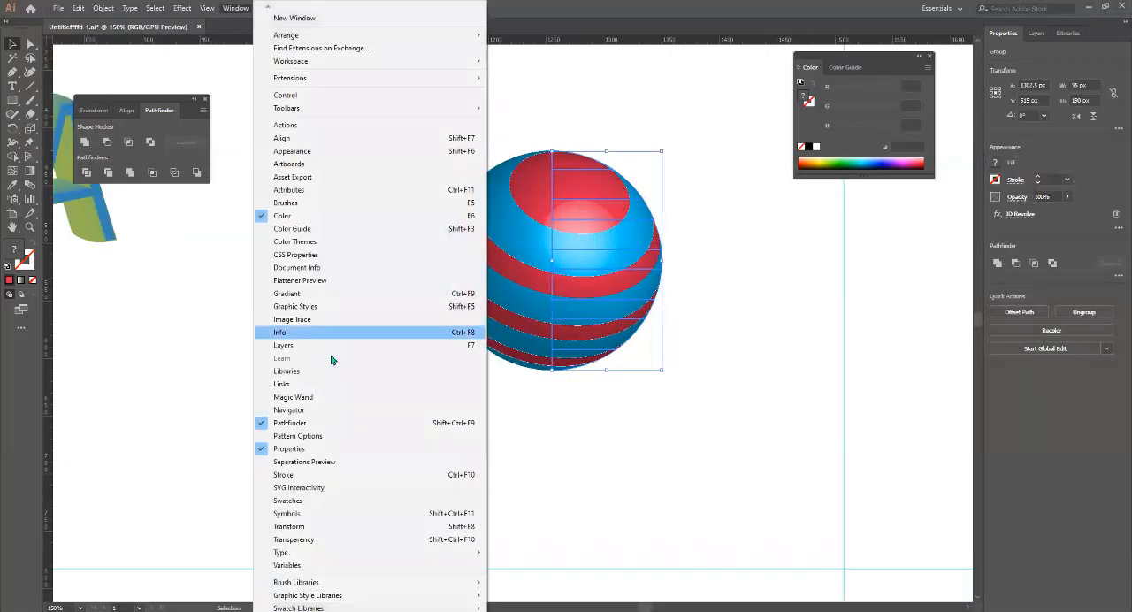
{"action": "left_click", "coordinate": [297, 154]}
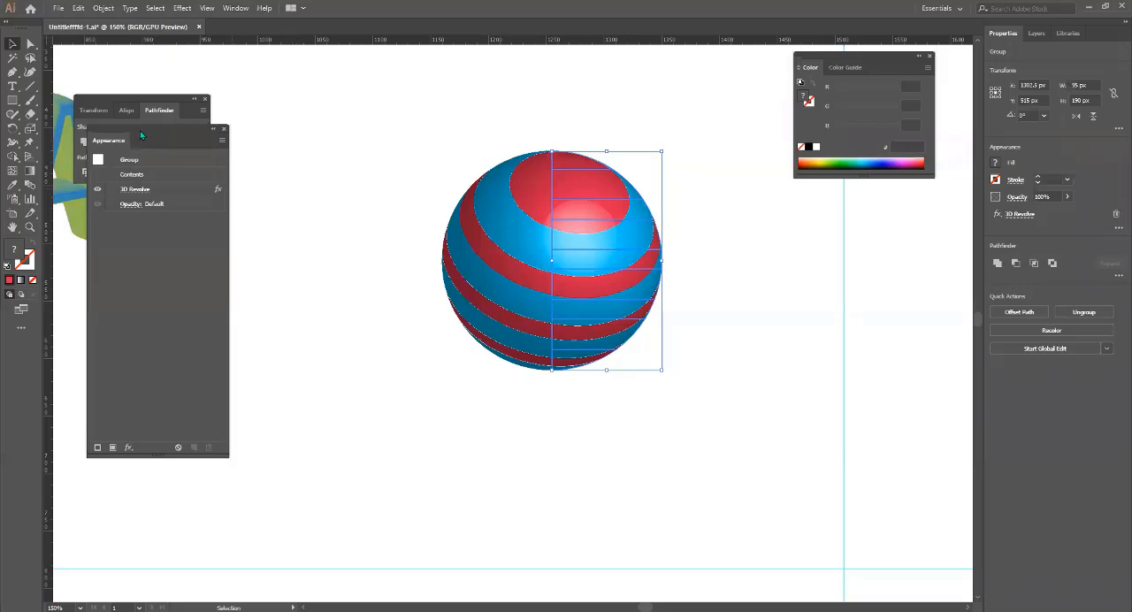
{"action": "left_click_drag", "start_coordinate": [166, 130], "coordinate": [816, 218]}
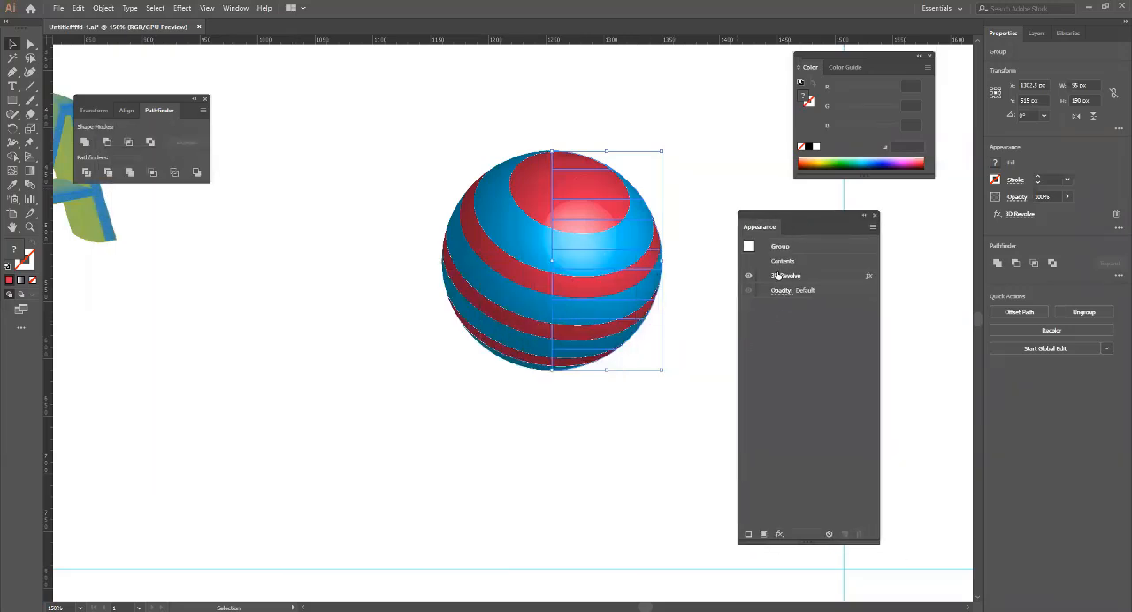
Hide and show the sphere's 3D Revolve effect twice to compare it with the flat half circle.
{"action": "left_click", "coordinate": [748, 276]}
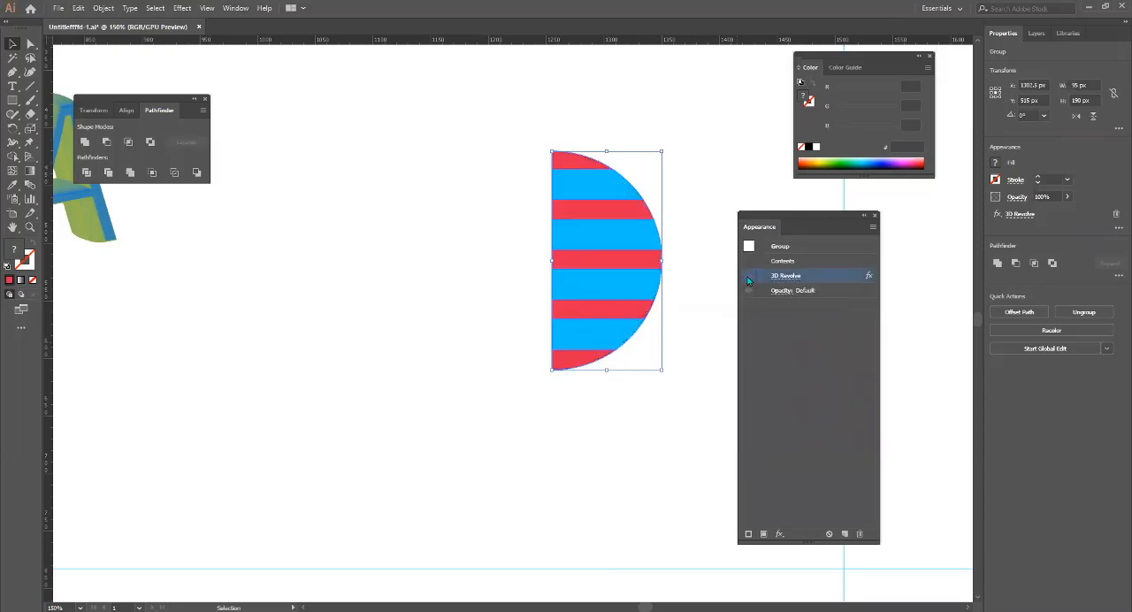
{"action": "left_click", "coordinate": [748, 276]}
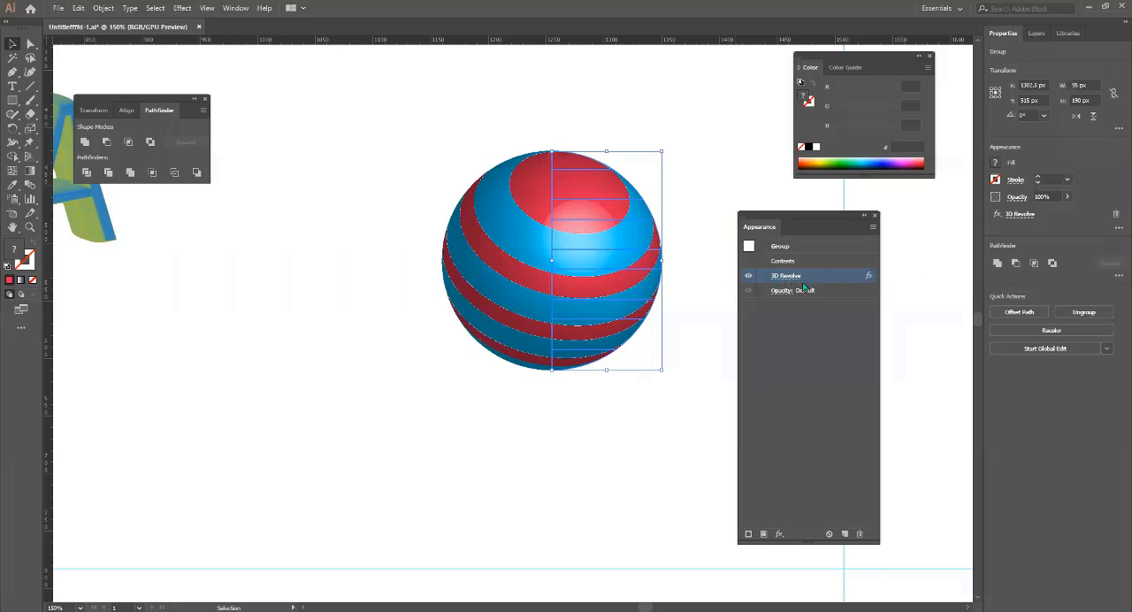
{"action": "left_click", "coordinate": [748, 276]}
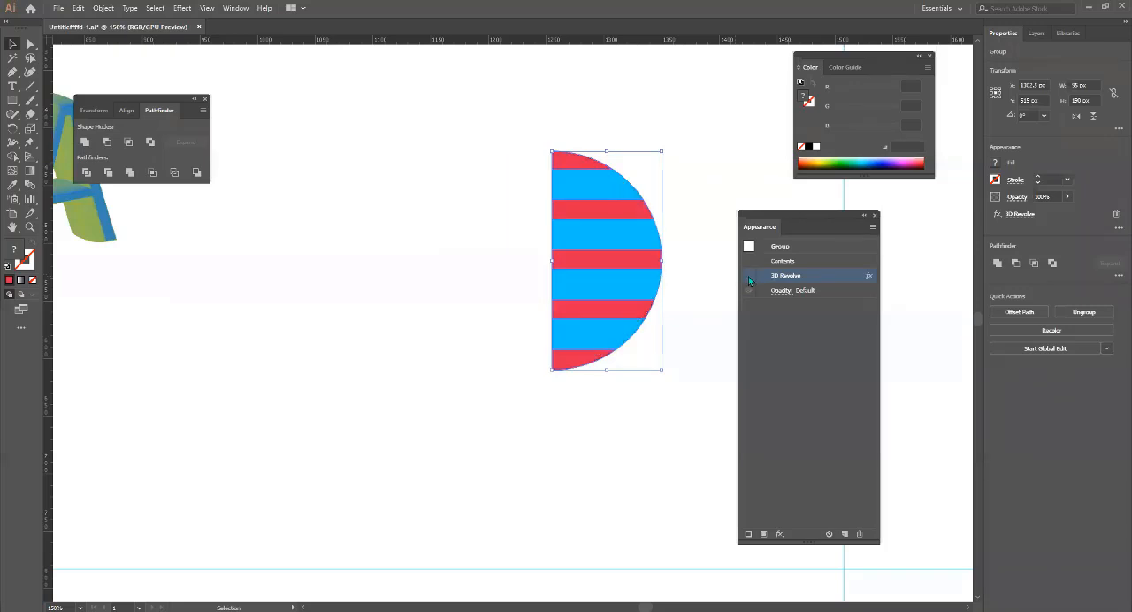
{"action": "left_click", "coordinate": [748, 276]}
Edit the sphere's 3D Revolve effect with preview, setting its custom rotation to -64°, -42° and 33°.
{"action": "left_click", "coordinate": [786, 276]}
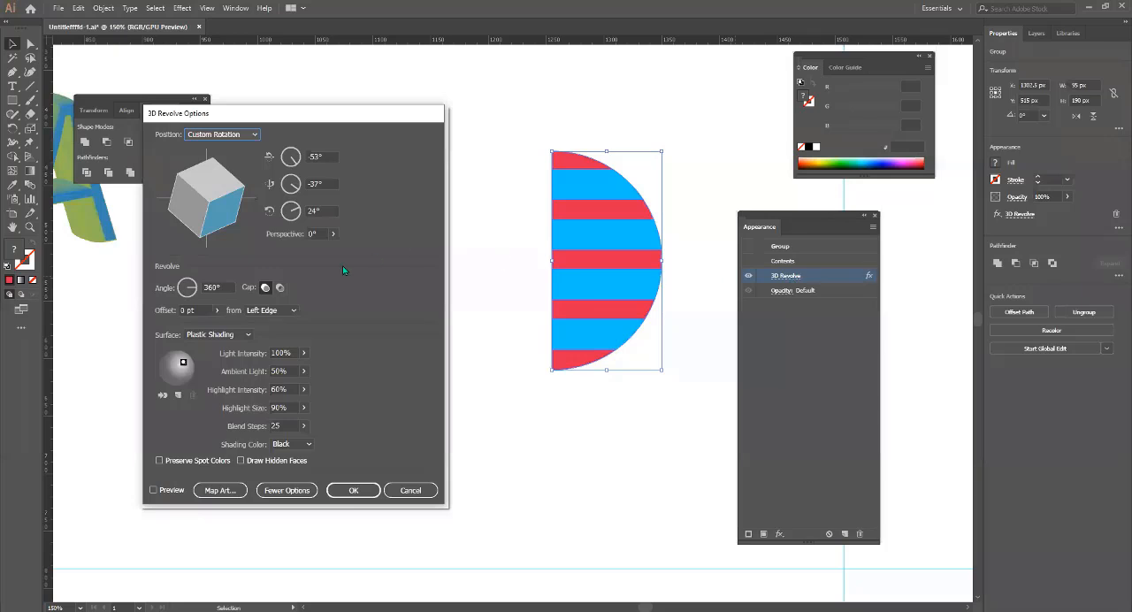
{"action": "left_click", "coordinate": [153, 491]}
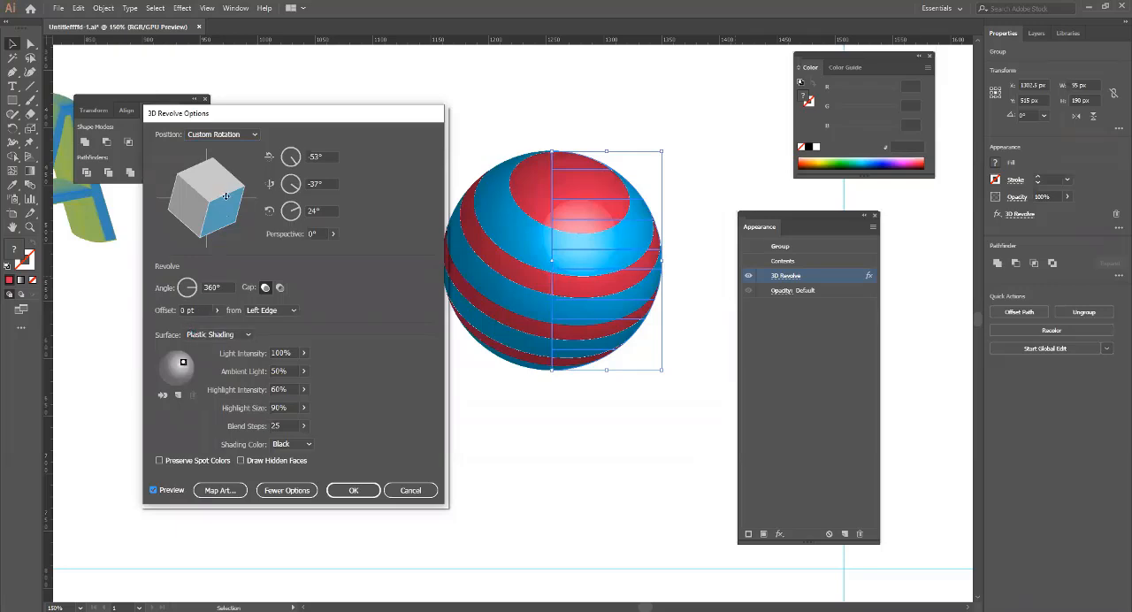
{"action": "left_click_drag", "start_coordinate": [225, 197], "coordinate": [235, 192]}
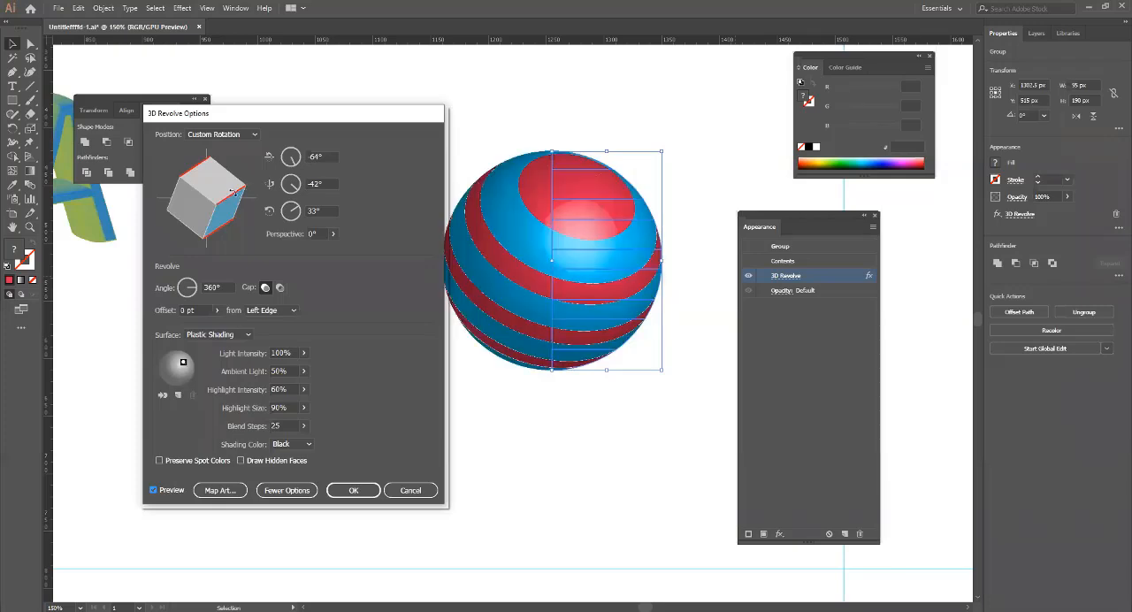
{"action": "left_click", "coordinate": [359, 492]}
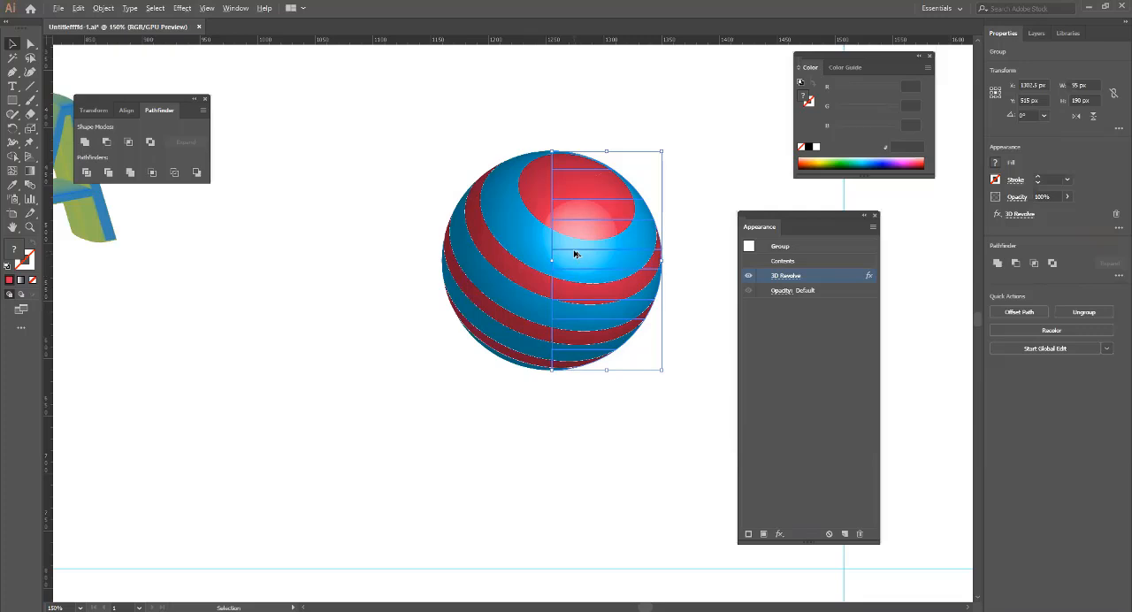
Duplicate the striped sphere to a spot just below the 3D letter A and deselect it.
{"action": "left_click_drag", "start_coordinate": [575, 253], "coordinate": [236, 365]}
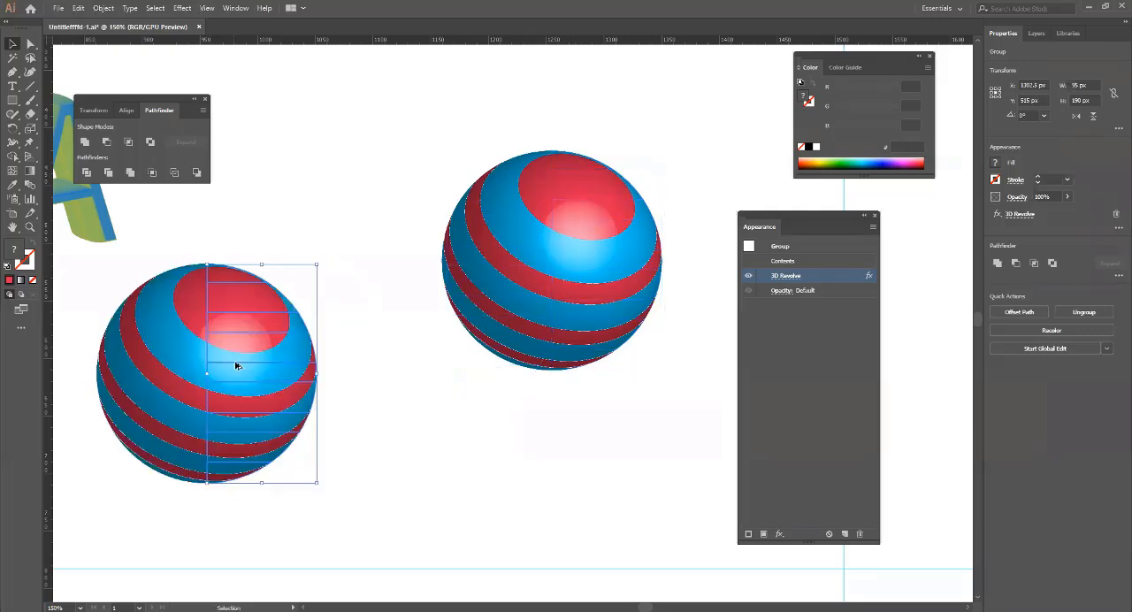
{"action": "left_click", "coordinate": [358, 391]}
{"action": "key", "text": "ctrl+minus"}
{"action": "key", "text": "ctrl+minus"}
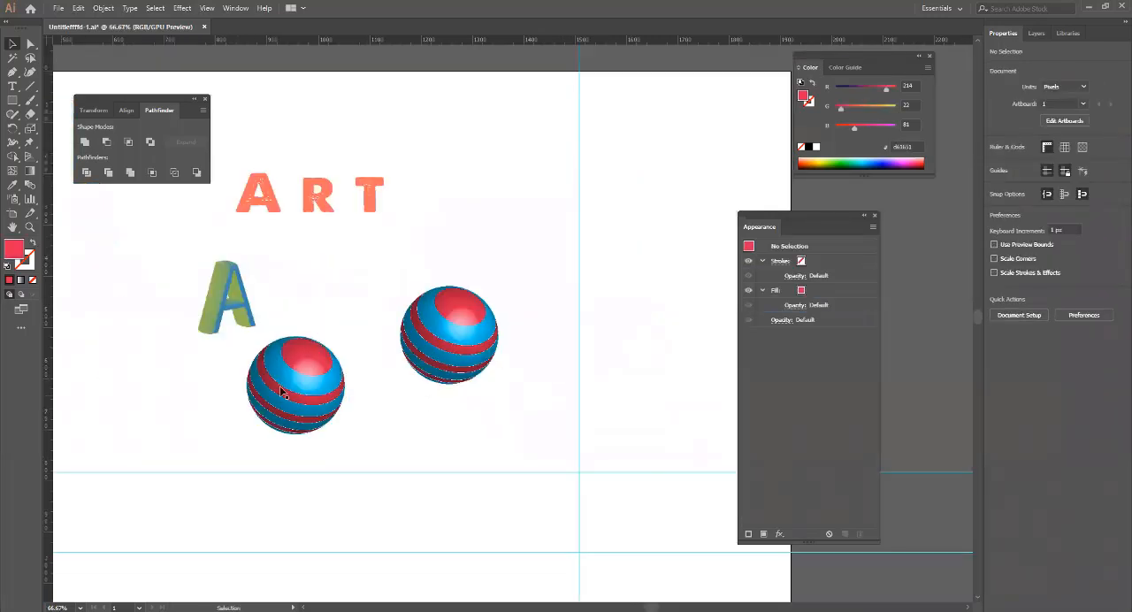
Expand the appearance of the duplicated sphere below the letter A.
{"action": "left_click", "coordinate": [283, 391]}
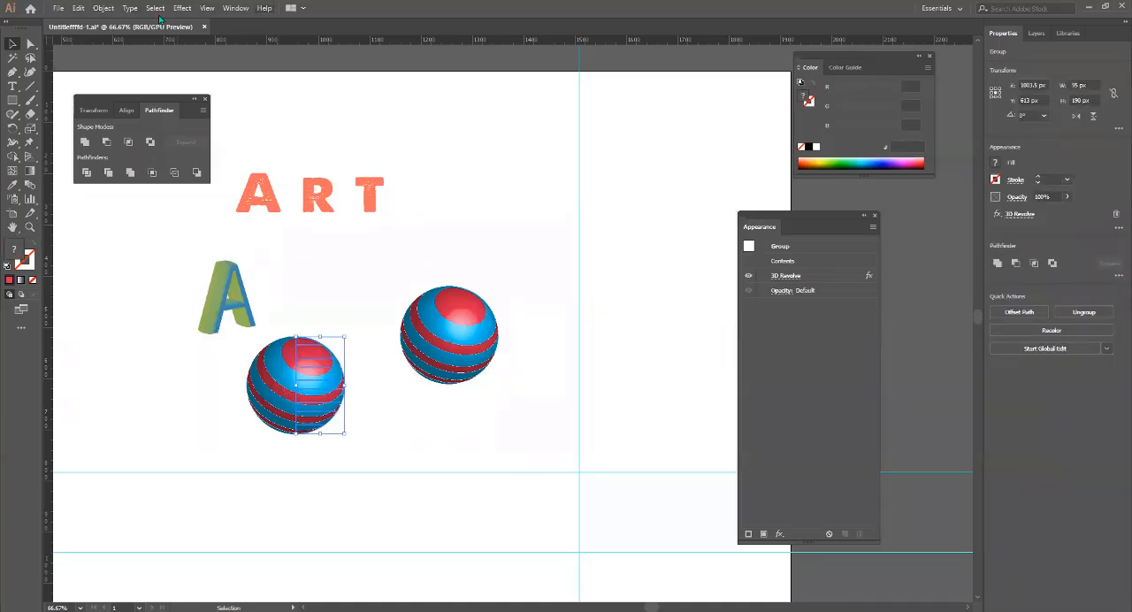
{"action": "key", "text": "alt+o"}
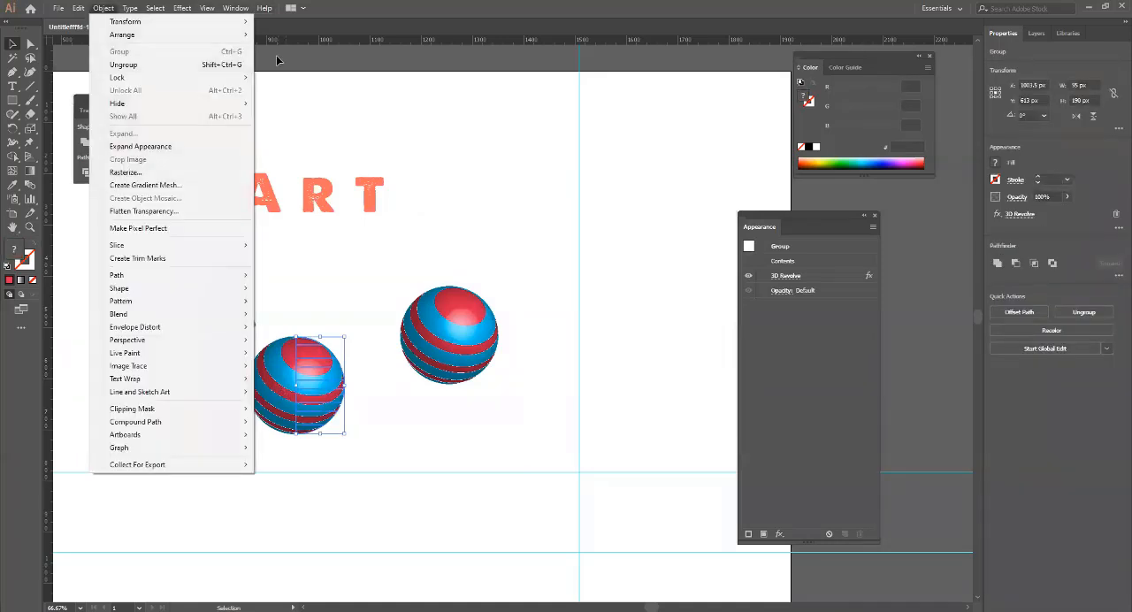
{"action": "left_click", "coordinate": [138, 147]}
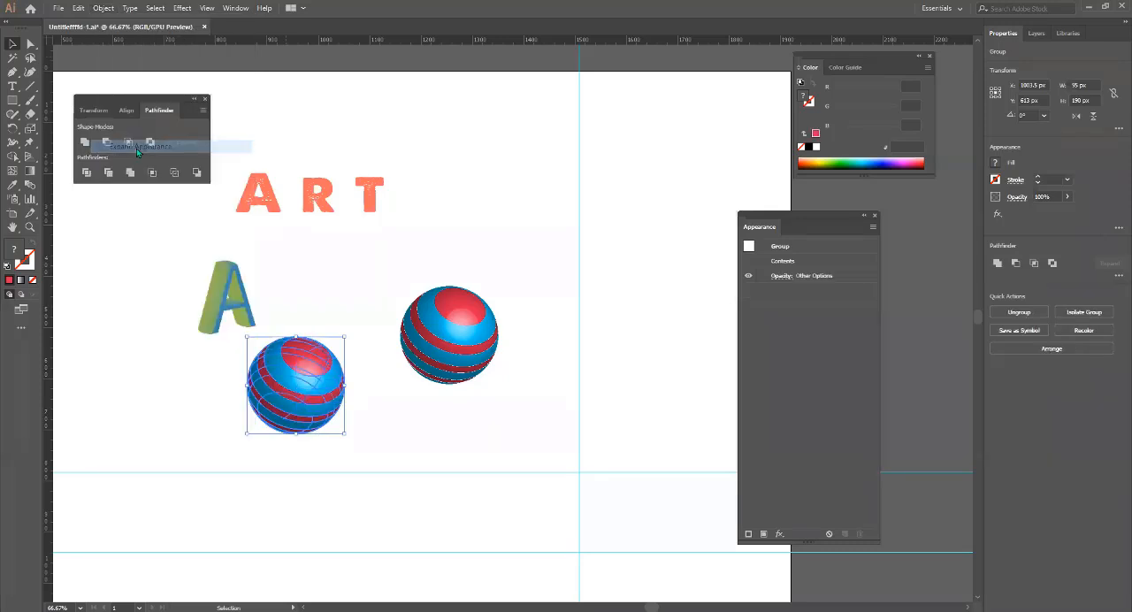
Select the expanded sphere and the original one in turn to compare their paths and effects.
{"action": "left_click", "coordinate": [394, 418]}
{"action": "left_click", "coordinate": [335, 404]}
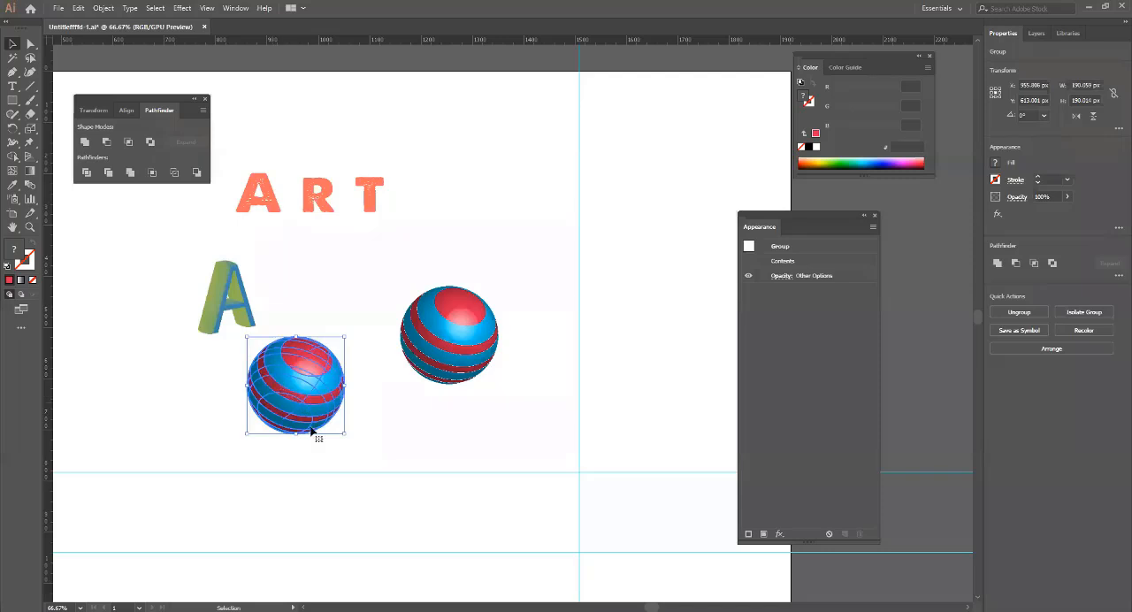
{"action": "left_click", "coordinate": [372, 429]}
{"action": "left_click", "coordinate": [327, 372]}
{"action": "left_click", "coordinate": [606, 375]}
{"action": "left_click", "coordinate": [460, 339]}
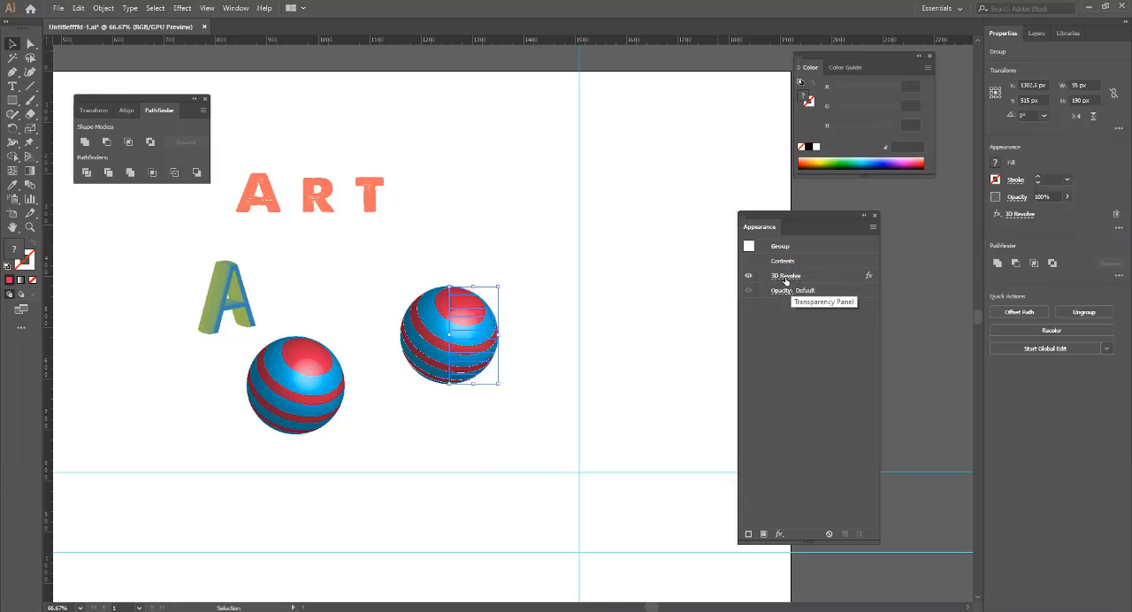
Try isolating the expanded sphere's group below the letter A, and undo the sphere's expansion.
{"action": "left_click", "coordinate": [284, 376]}
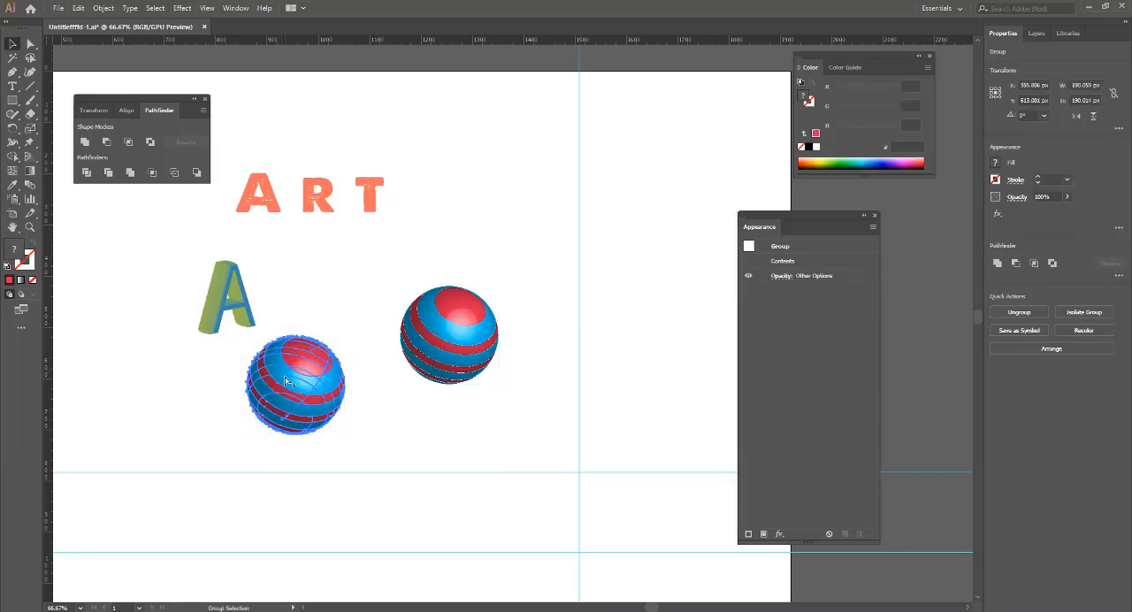
{"action": "scroll", "coordinate": [284, 375], "scroll_direction": "up", "scroll_amount": 3}
{"action": "right_click", "coordinate": [309, 372]}
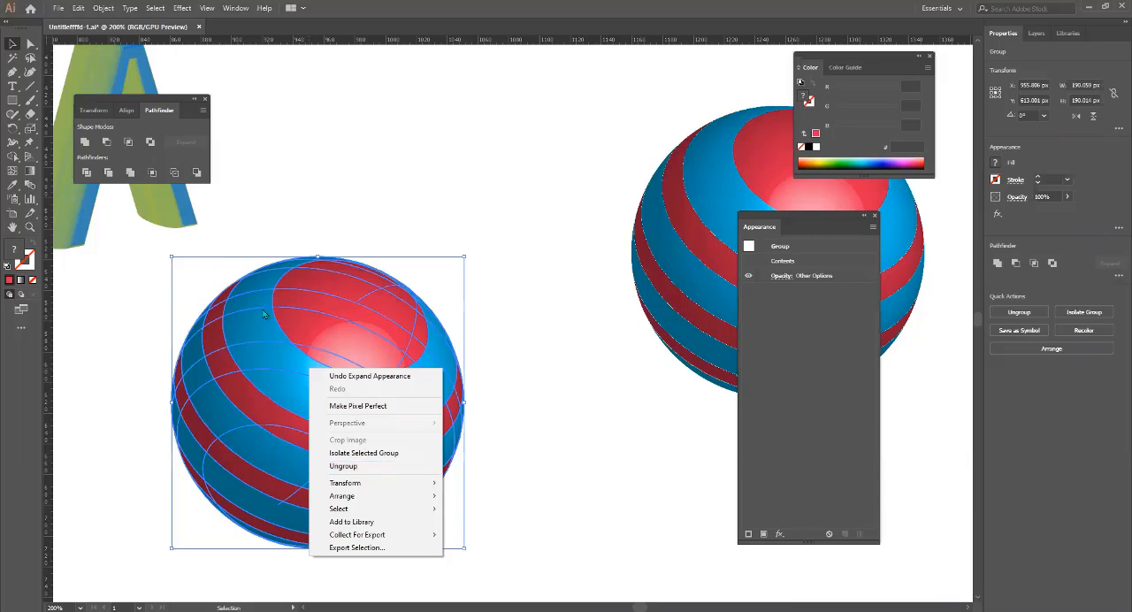
{"action": "left_click", "coordinate": [363, 453]}
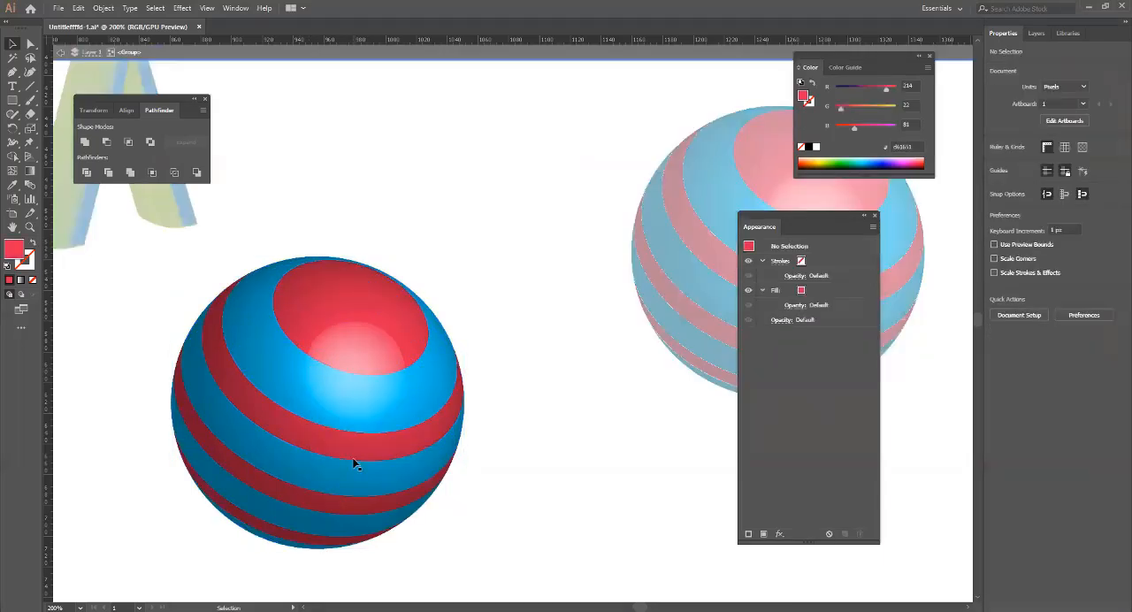
{"action": "key", "text": "a"}
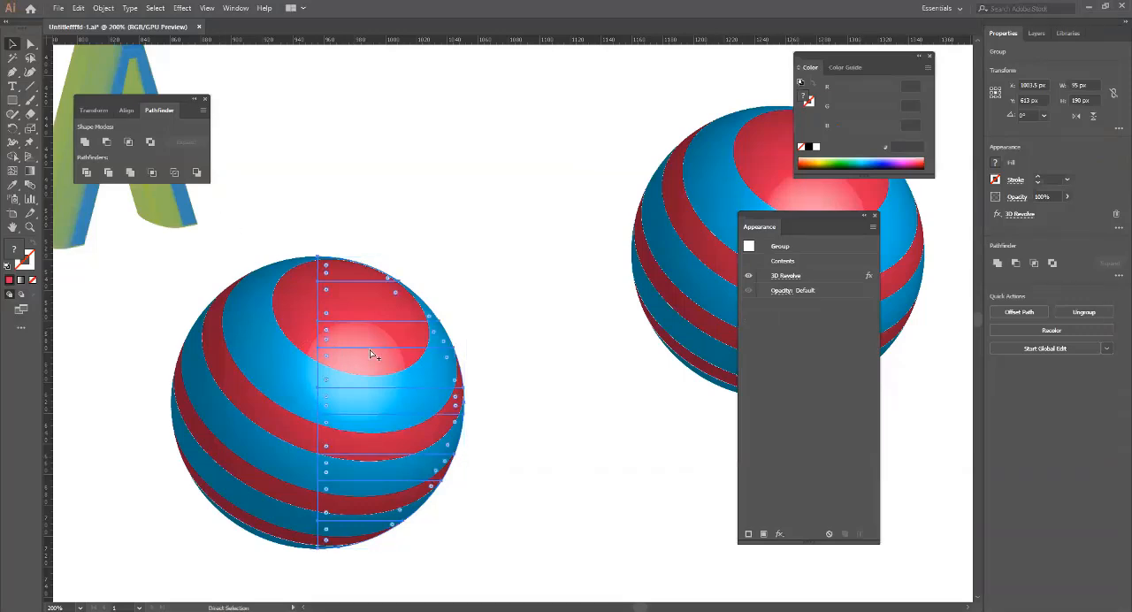
Select the striped sphere beside the 3D letter A and expand its appearance again.
{"action": "scroll", "coordinate": [369, 349], "scroll_direction": "down", "scroll_amount": 2}
{"action": "left_click", "coordinate": [495, 351]}
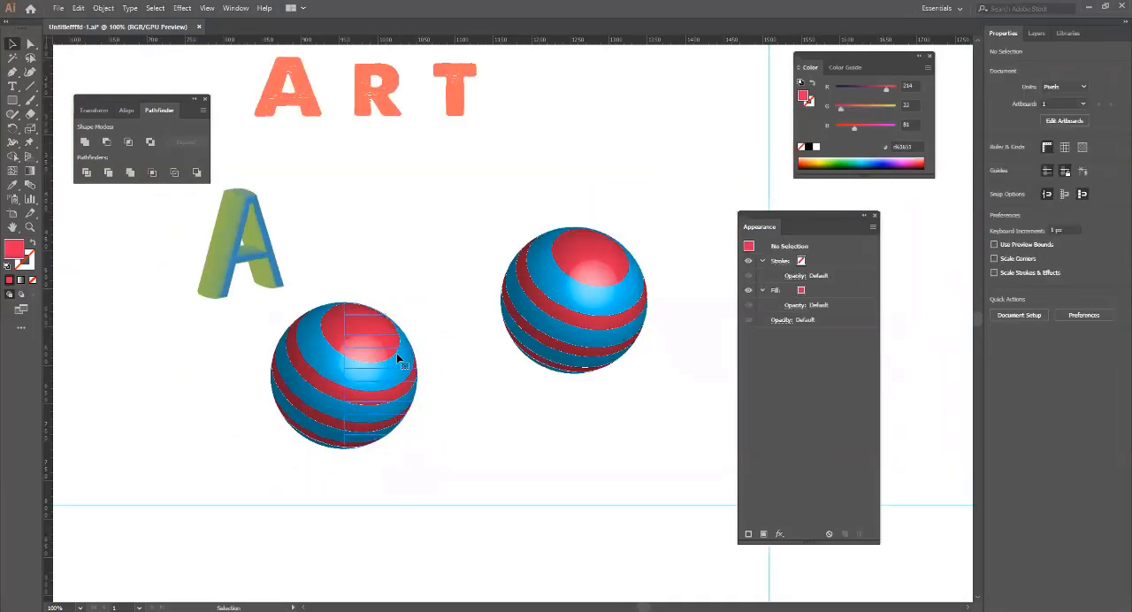
{"action": "left_click", "coordinate": [587, 290]}
{"action": "left_click", "coordinate": [345, 341]}
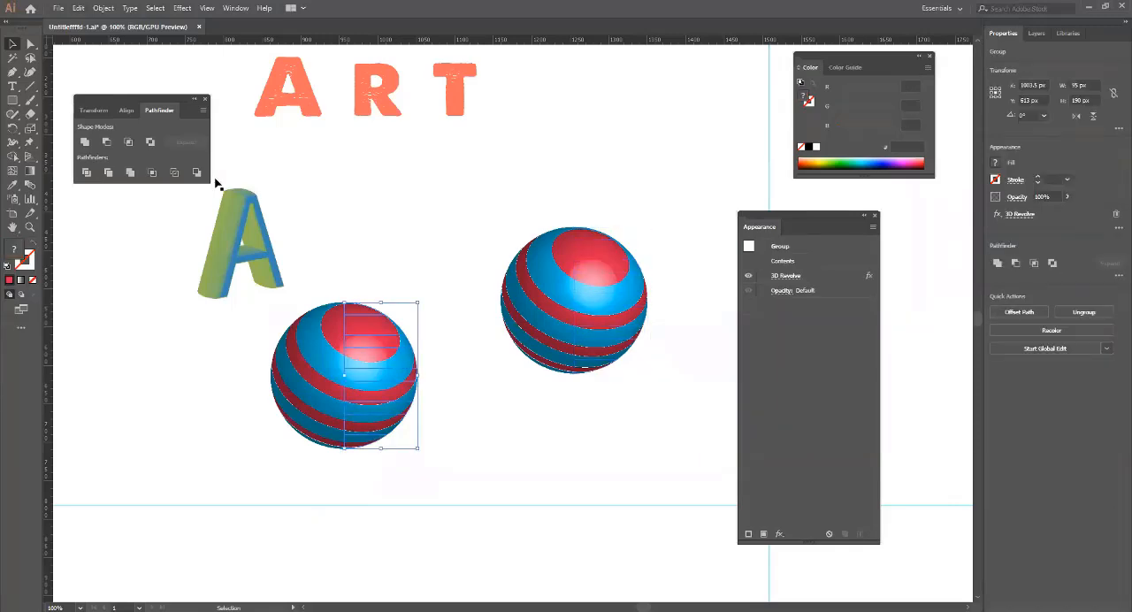
{"action": "left_click", "coordinate": [104, 7]}
{"action": "left_click", "coordinate": [151, 144]}
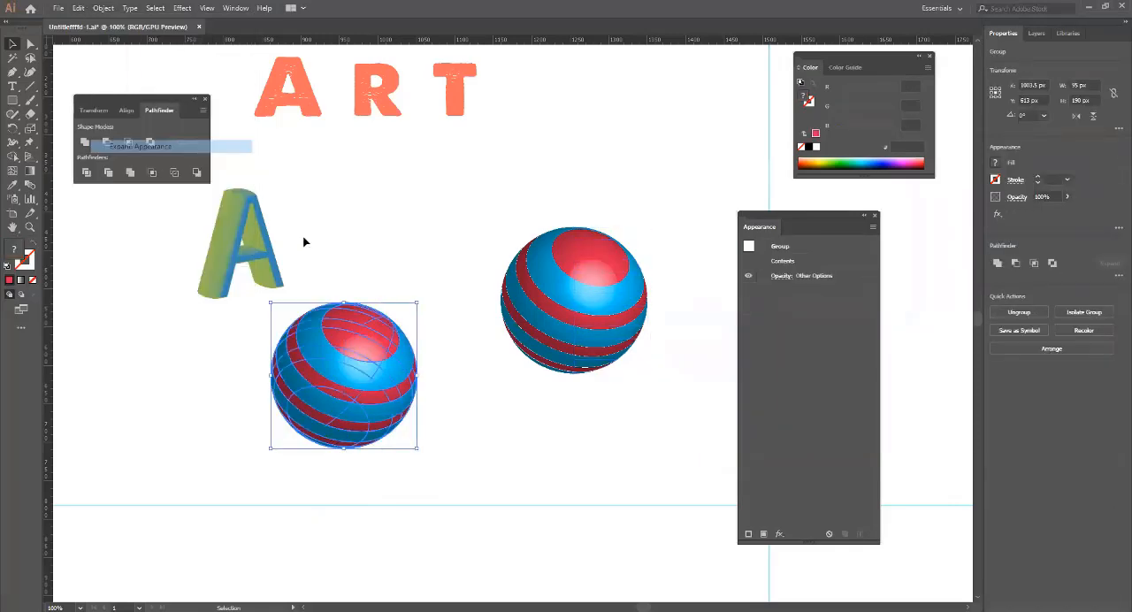
Ungroup the expanded sphere into separately selectable parts.
{"action": "left_click", "coordinate": [394, 316]}
{"action": "right_click", "coordinate": [374, 356]}
{"action": "left_click", "coordinate": [359, 349]}
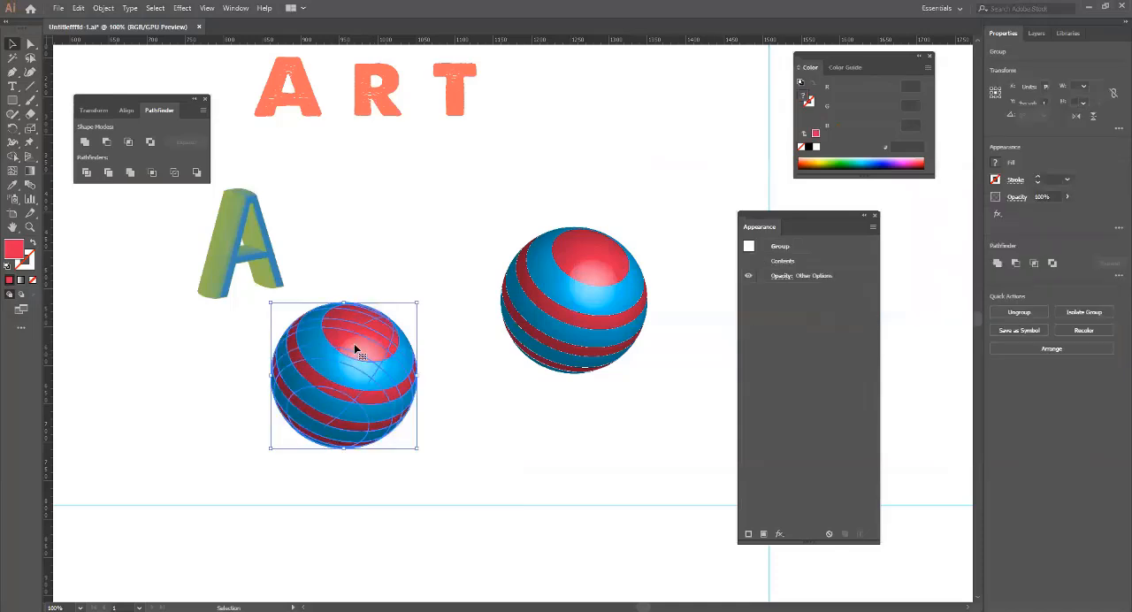
{"action": "right_click", "coordinate": [356, 347]}
{"action": "left_click", "coordinate": [389, 443]}
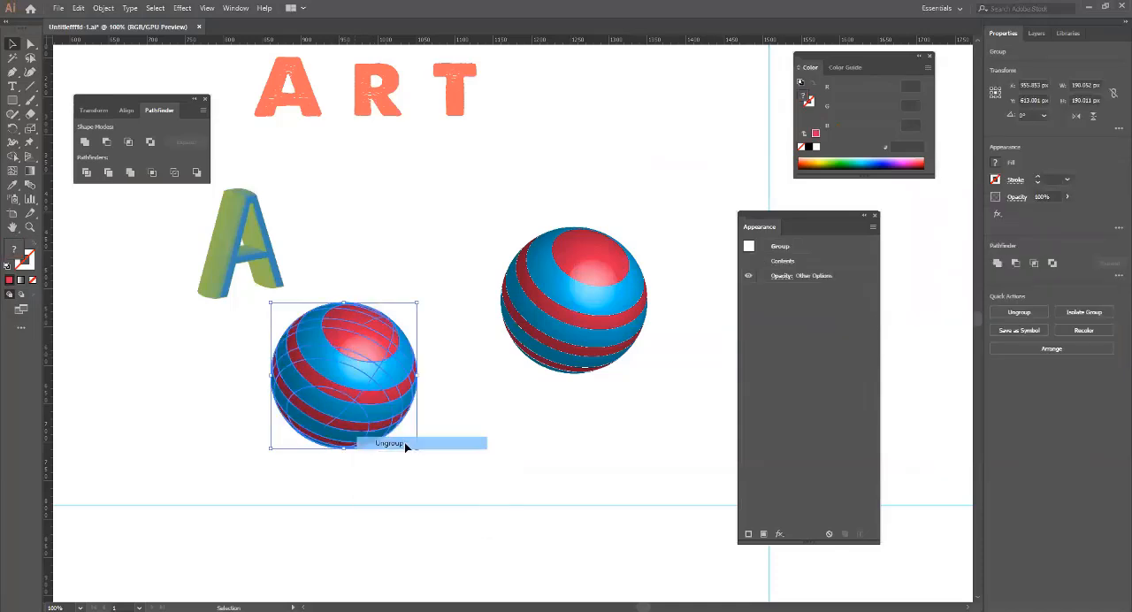
Move the sphere's red top cap off to a spot just above the sphere.
{"action": "left_click", "coordinate": [518, 438]}
{"action": "left_click", "coordinate": [362, 336]}
{"action": "left_click_drag", "start_coordinate": [362, 336], "coordinate": [378, 261]}
{"action": "left_click", "coordinate": [368, 339]}
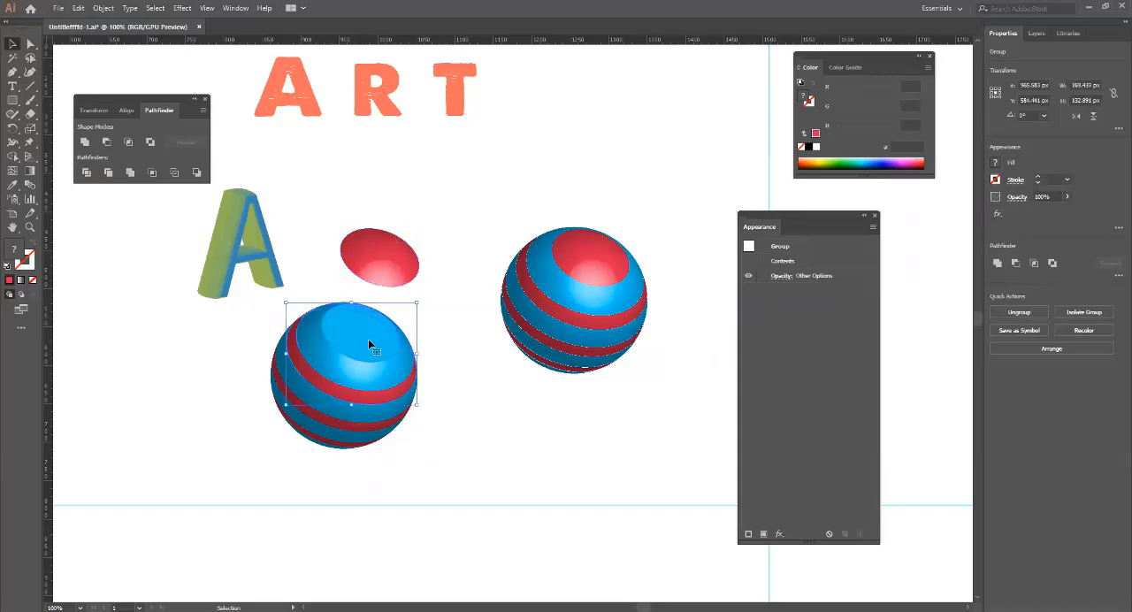
{"action": "left_click", "coordinate": [510, 433]}
Try moving the sphere's lower blue-and-red band group out to the empty area beside it, and undo the move.
{"action": "left_click", "coordinate": [374, 424]}
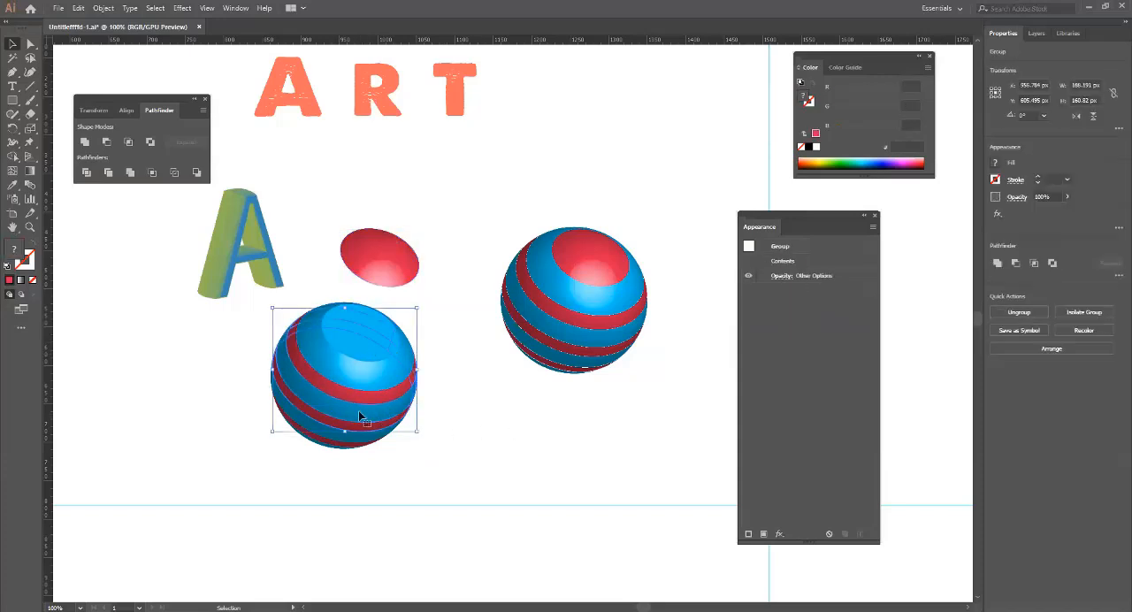
{"action": "left_click_drag", "start_coordinate": [356, 414], "coordinate": [175, 464]}
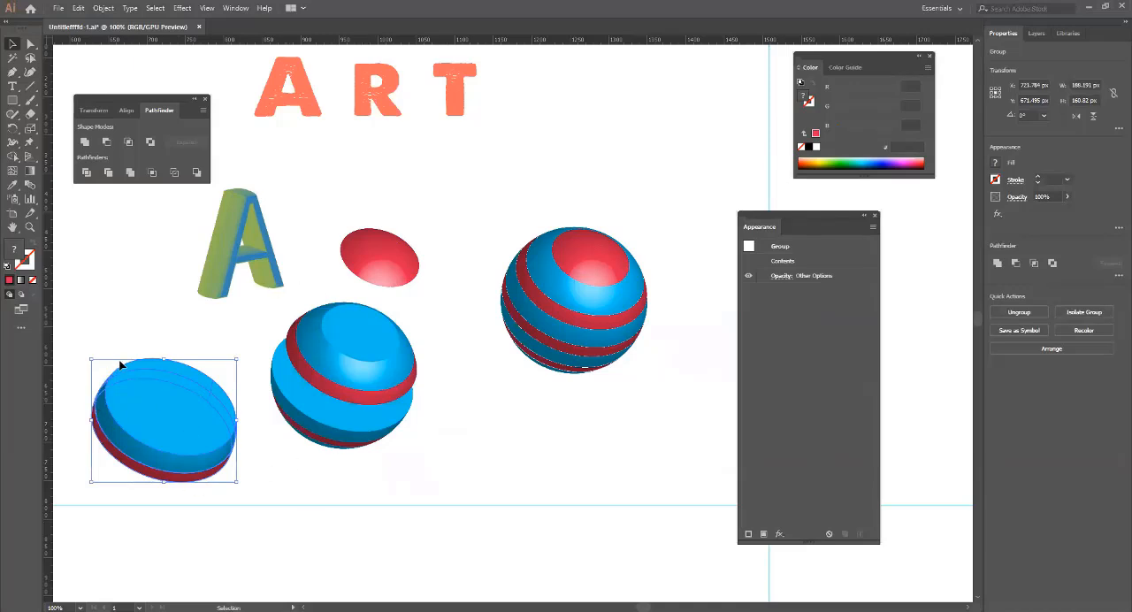
{"action": "key", "text": "ctrl+z"}
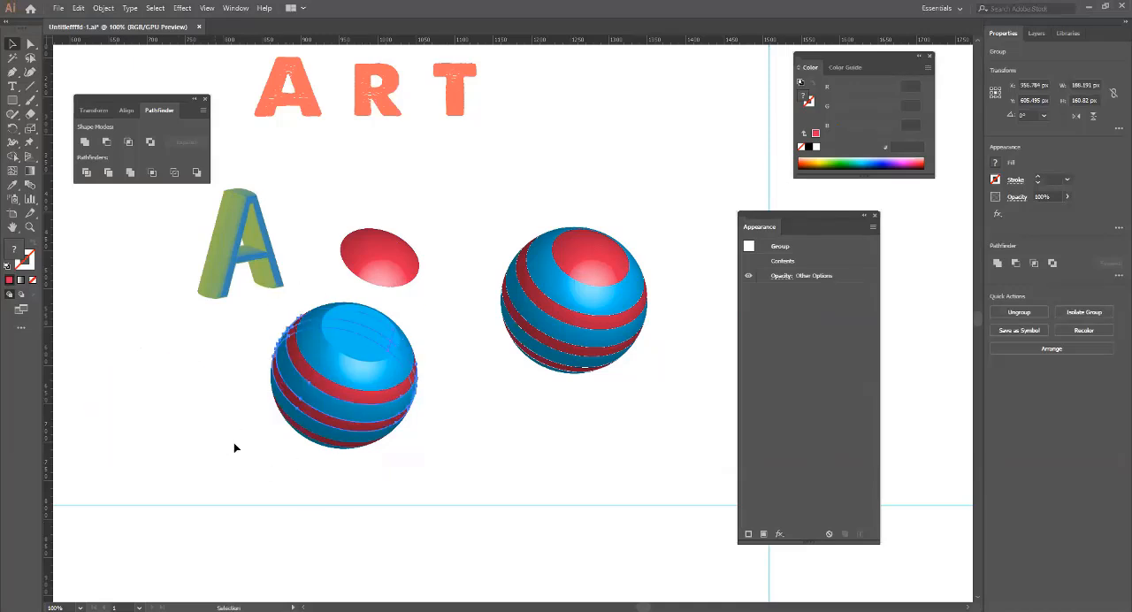
Select the ungrouped sphere's remaining band groups one by one to examine which surfaces each contains.
{"action": "left_click", "coordinate": [351, 330]}
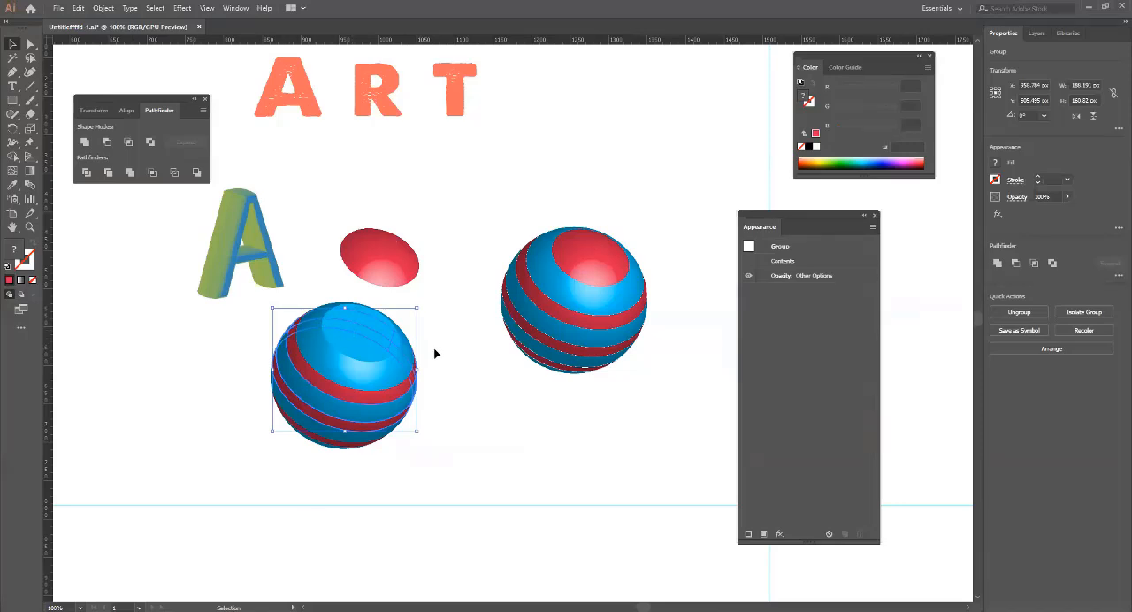
{"action": "left_click", "coordinate": [462, 403]}
{"action": "left_click", "coordinate": [373, 345]}
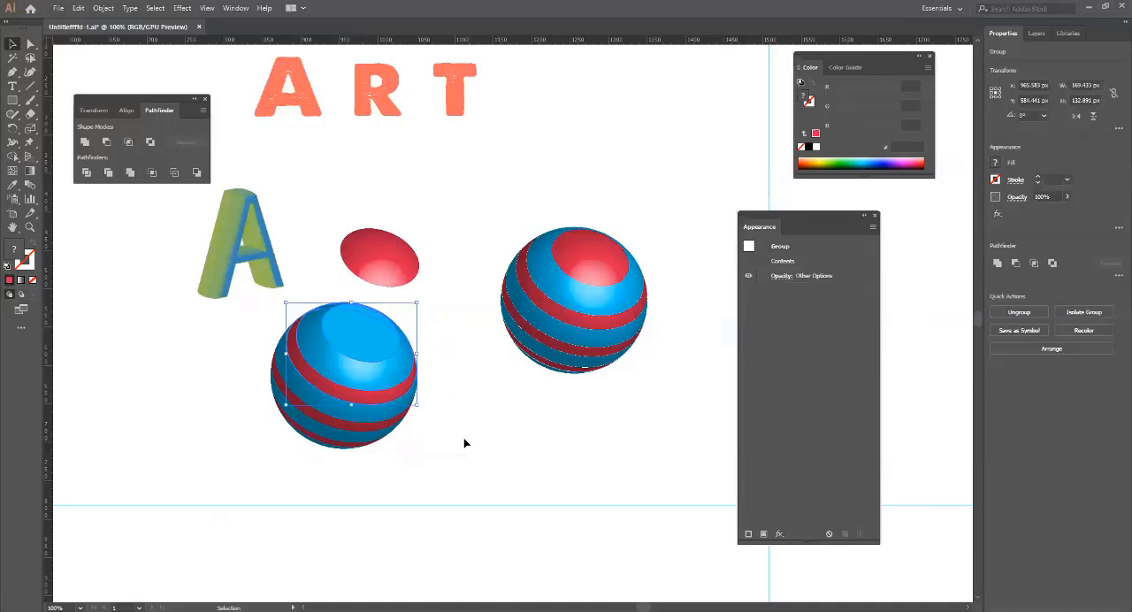
{"action": "left_click", "coordinate": [463, 442]}
{"action": "left_click", "coordinate": [345, 422]}
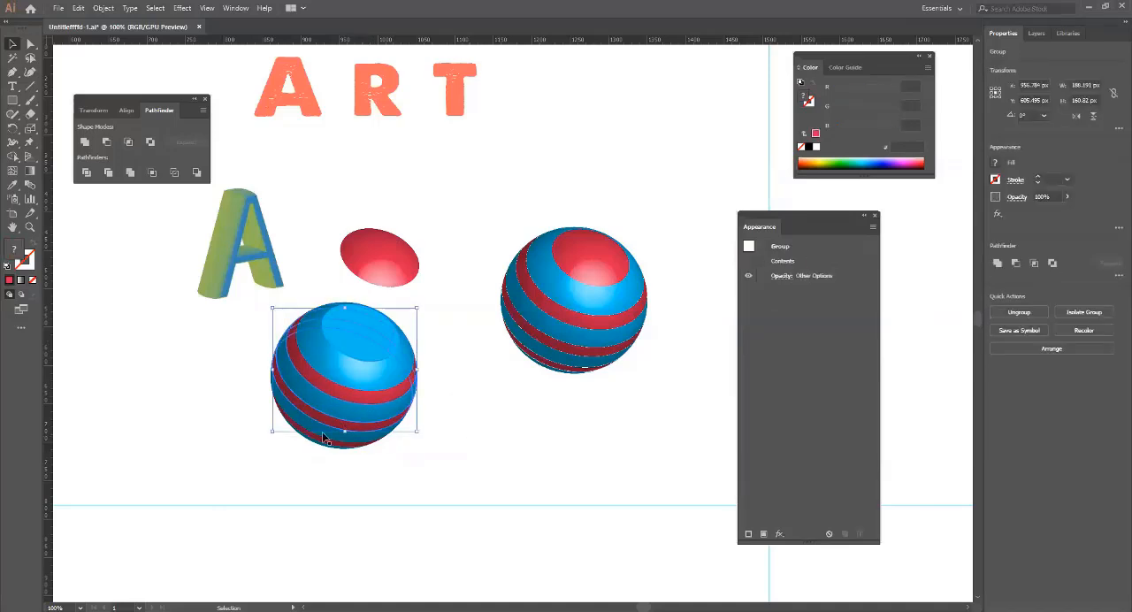
{"action": "left_click_drag", "start_coordinate": [329, 439], "coordinate": [347, 449]}
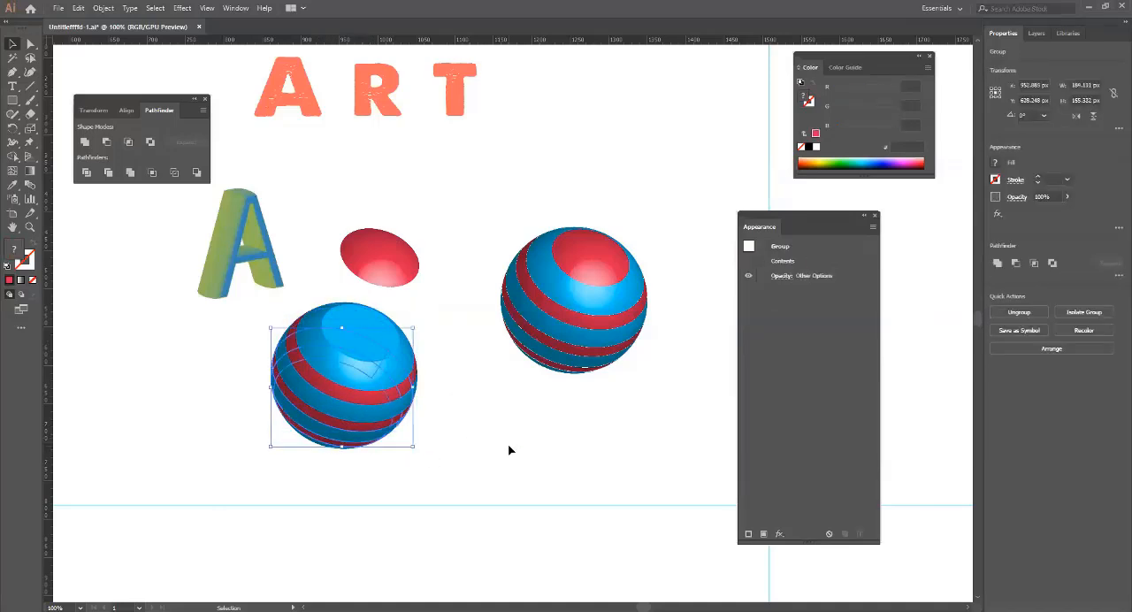
{"action": "left_click", "coordinate": [312, 445]}
{"action": "left_click", "coordinate": [582, 468]}
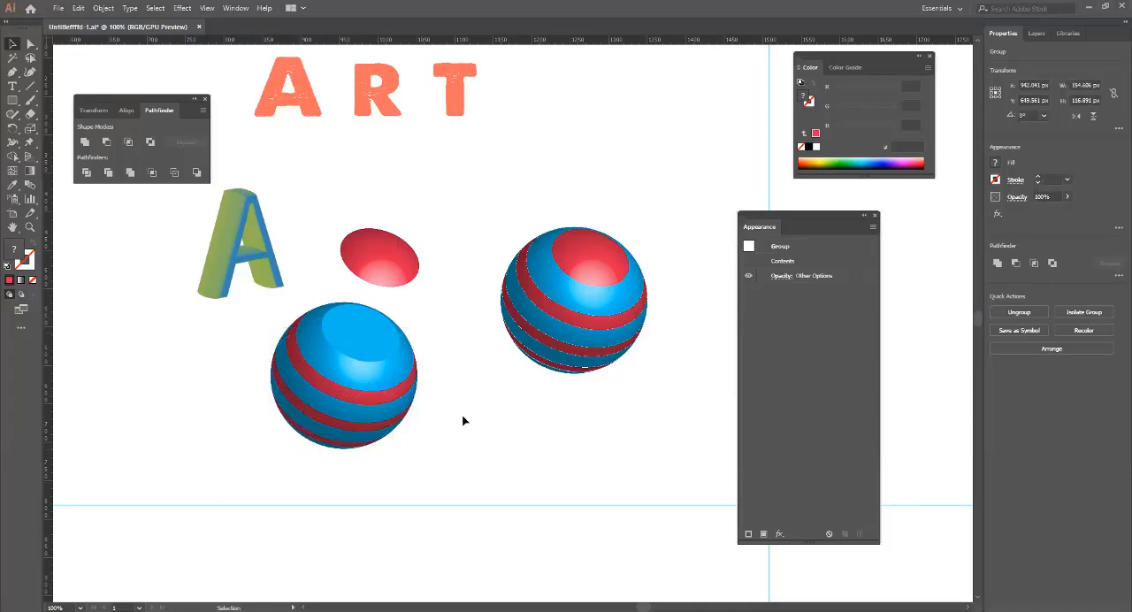
Undo the red cap's move and check the cap by selecting and deselecting it.
{"action": "left_click", "coordinate": [326, 467]}
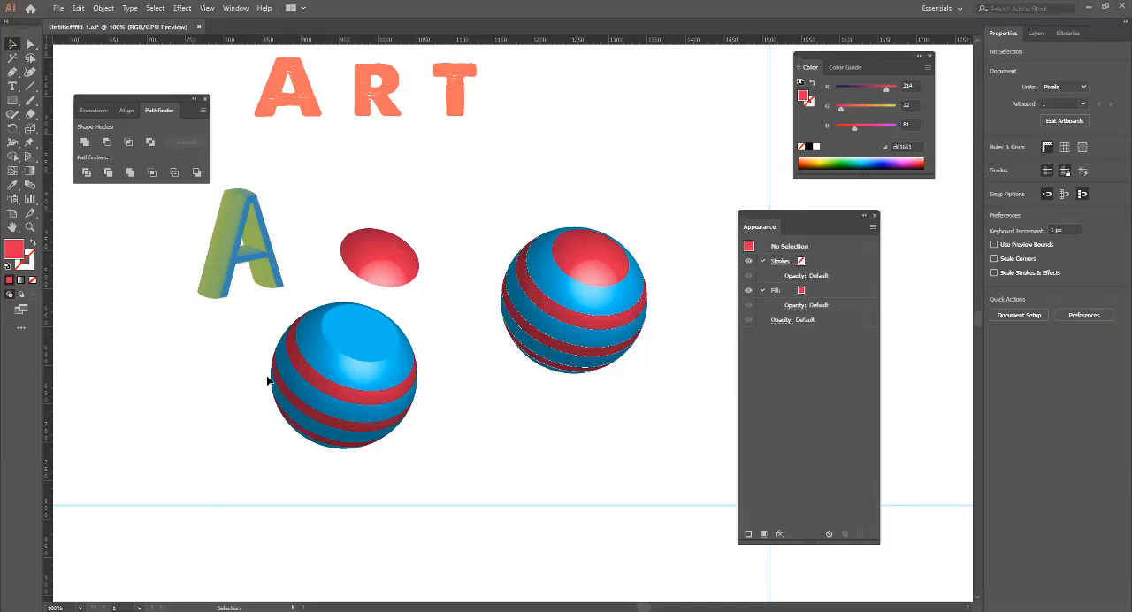
{"action": "key", "text": "ctrl+z"}
{"action": "left_click", "coordinate": [460, 440]}
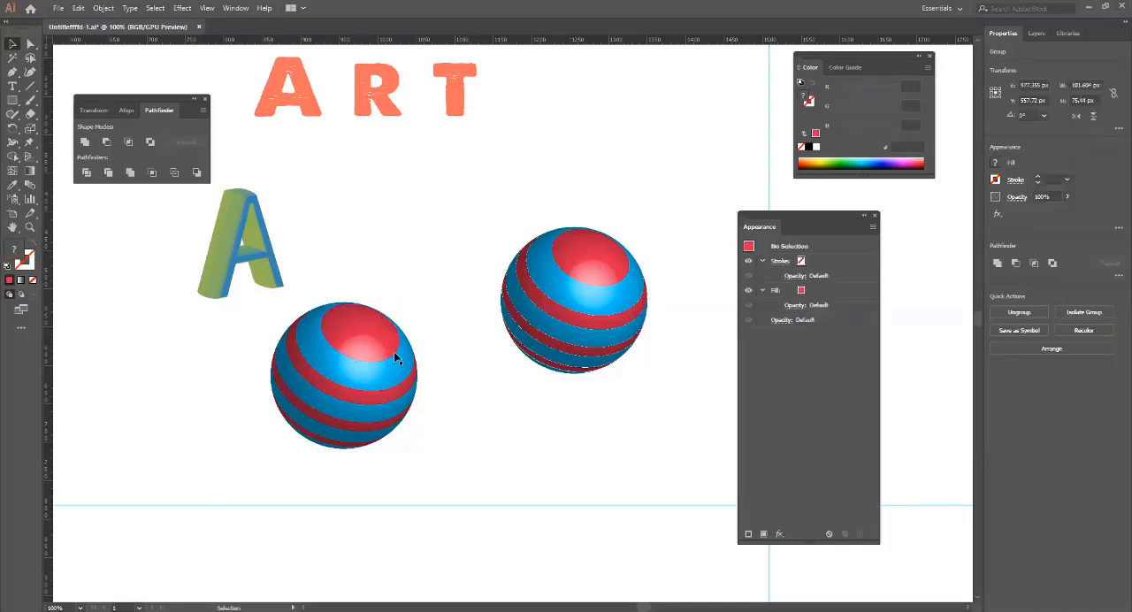
{"action": "left_click", "coordinate": [383, 338]}
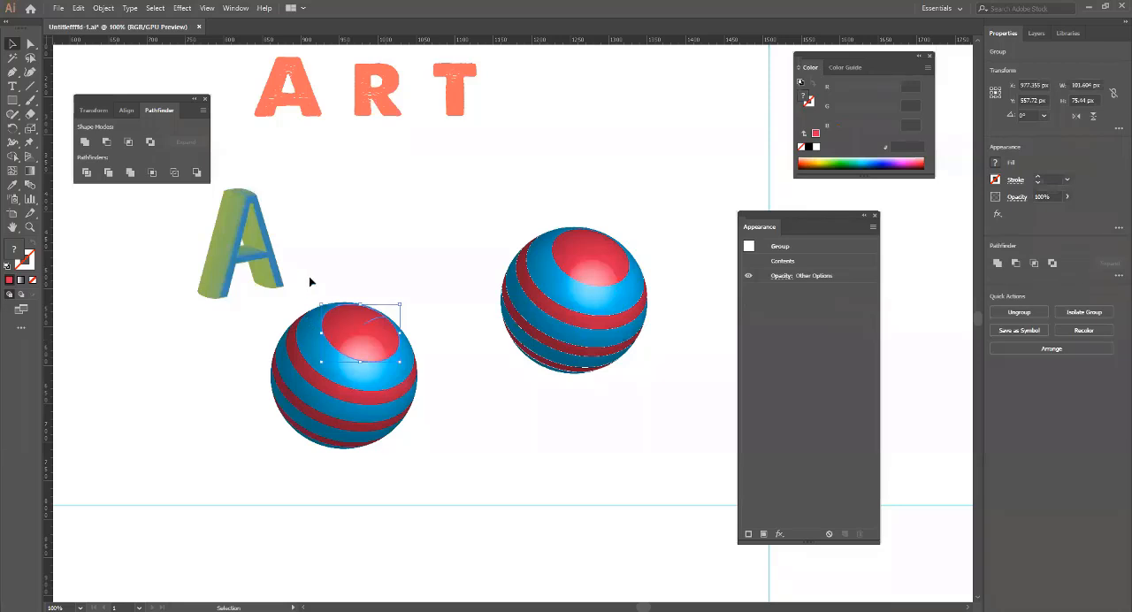
{"action": "left_click", "coordinate": [475, 437]}
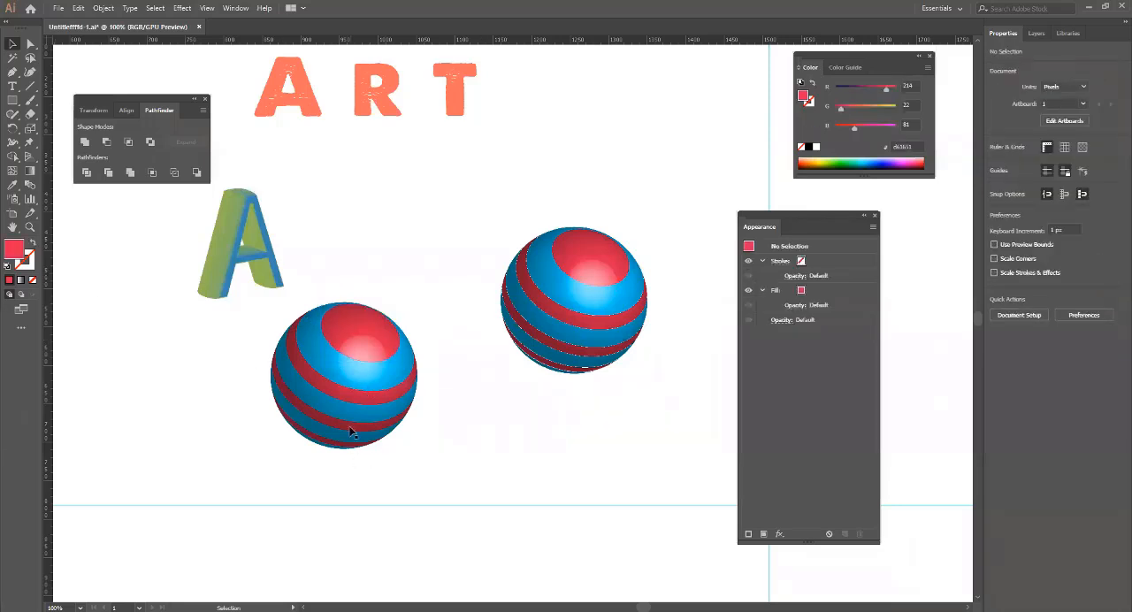
Ungroup the band group low on the sphere and select only its red stripe.
{"action": "left_click", "coordinate": [350, 431]}
{"action": "left_click", "coordinate": [392, 439]}
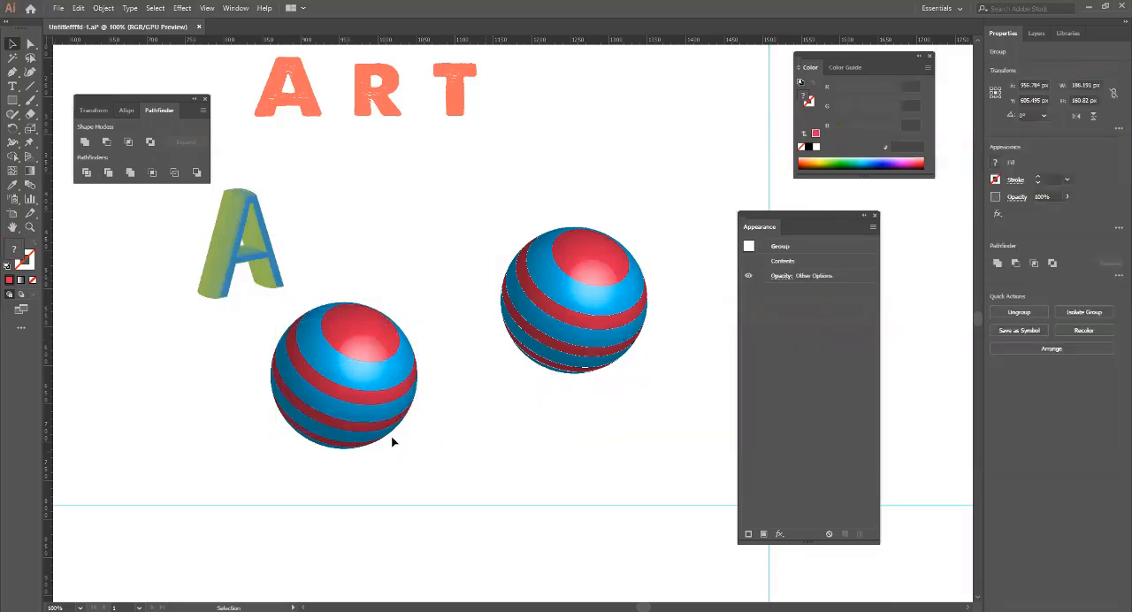
{"action": "left_click", "coordinate": [347, 425]}
{"action": "right_click", "coordinate": [349, 428]}
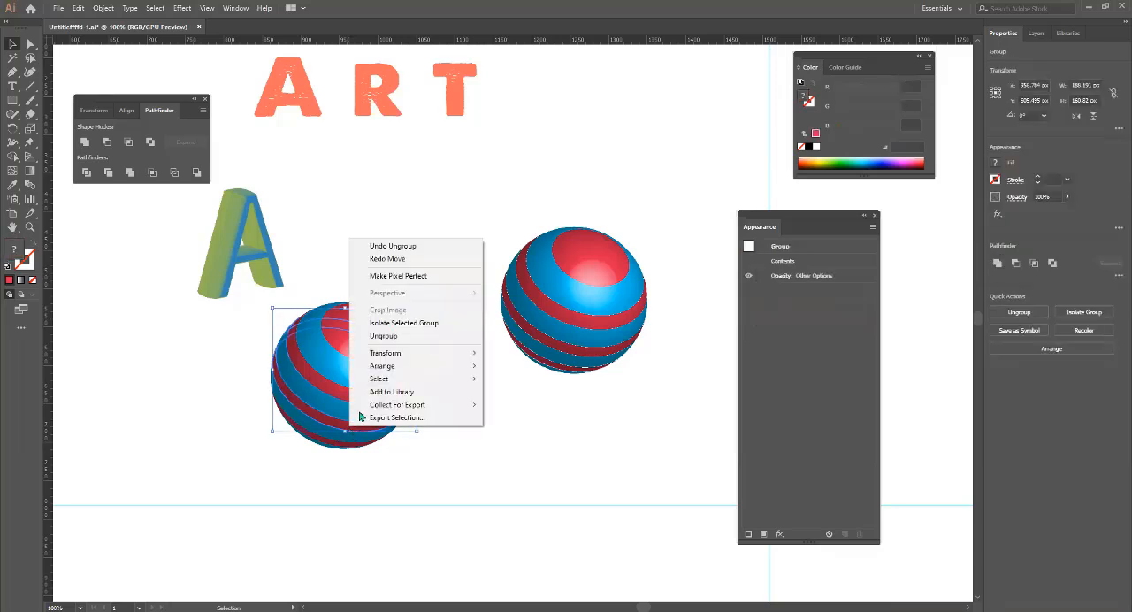
{"action": "left_click", "coordinate": [387, 336]}
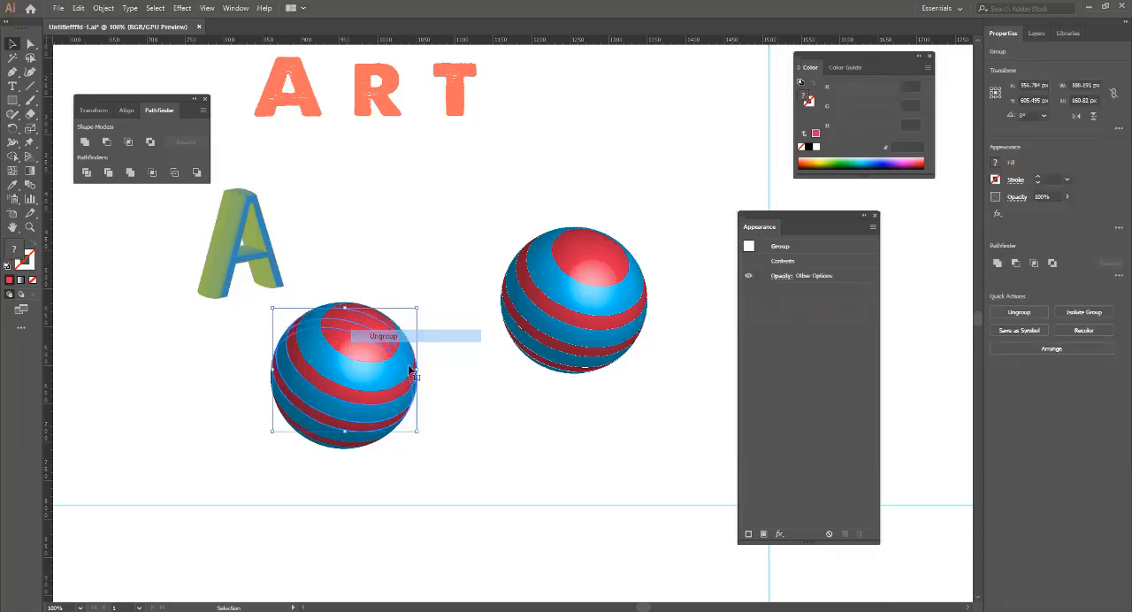
{"action": "left_click", "coordinate": [426, 489]}
{"action": "left_click", "coordinate": [334, 427]}
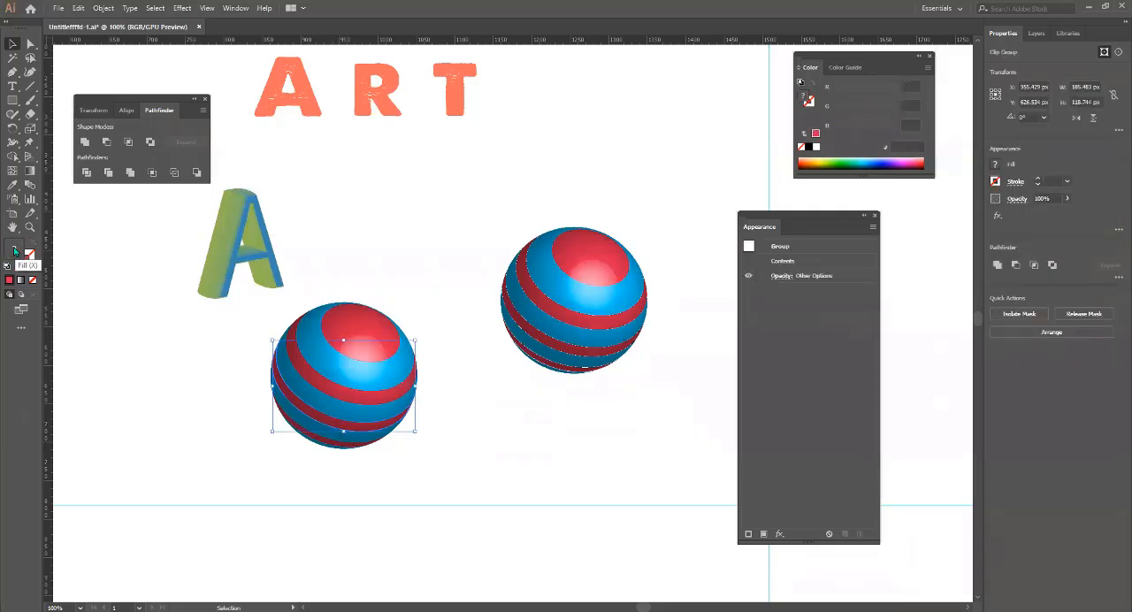
Fill the selected stripe with yellow #efef06 and deselect it.
{"action": "double_click", "coordinate": [14, 251]}
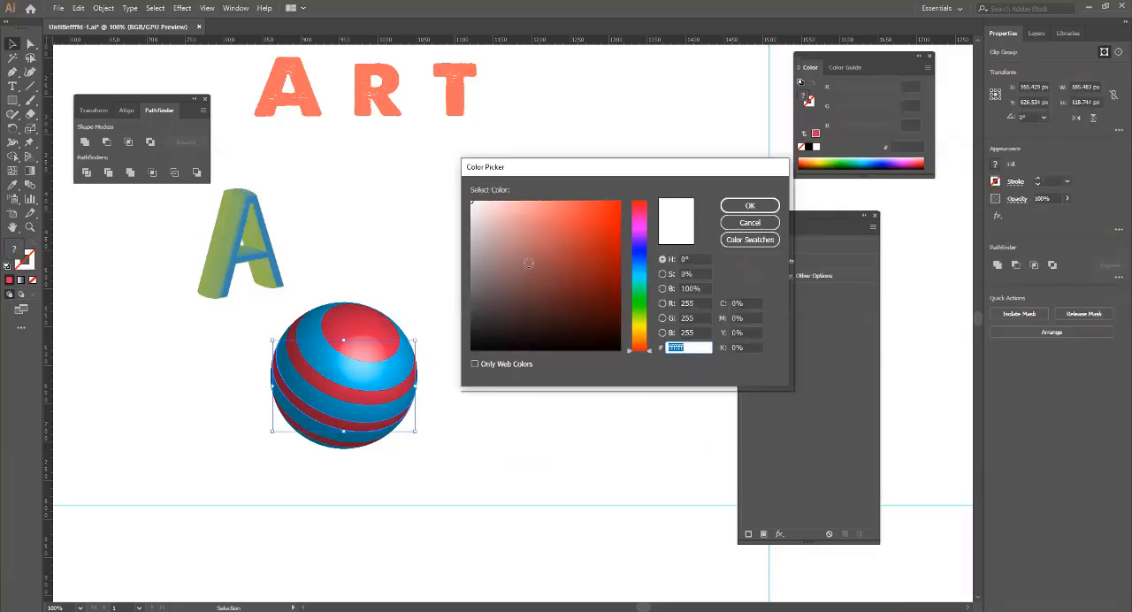
{"action": "left_click", "coordinate": [639, 326]}
{"action": "left_click", "coordinate": [616, 210]}
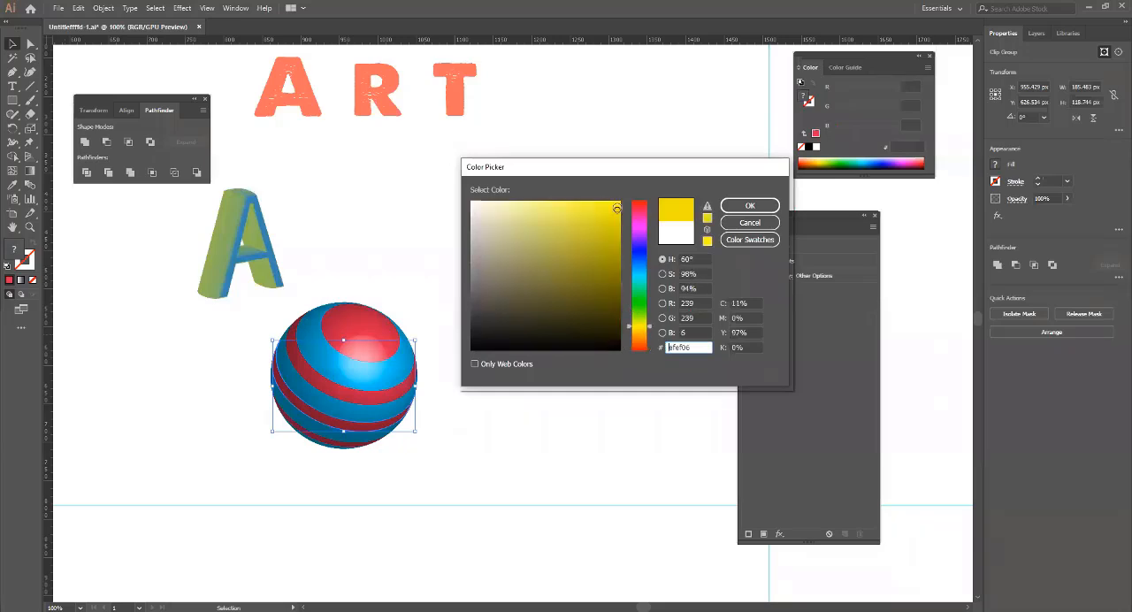
{"action": "left_click", "coordinate": [731, 204]}
{"action": "left_click", "coordinate": [465, 451]}
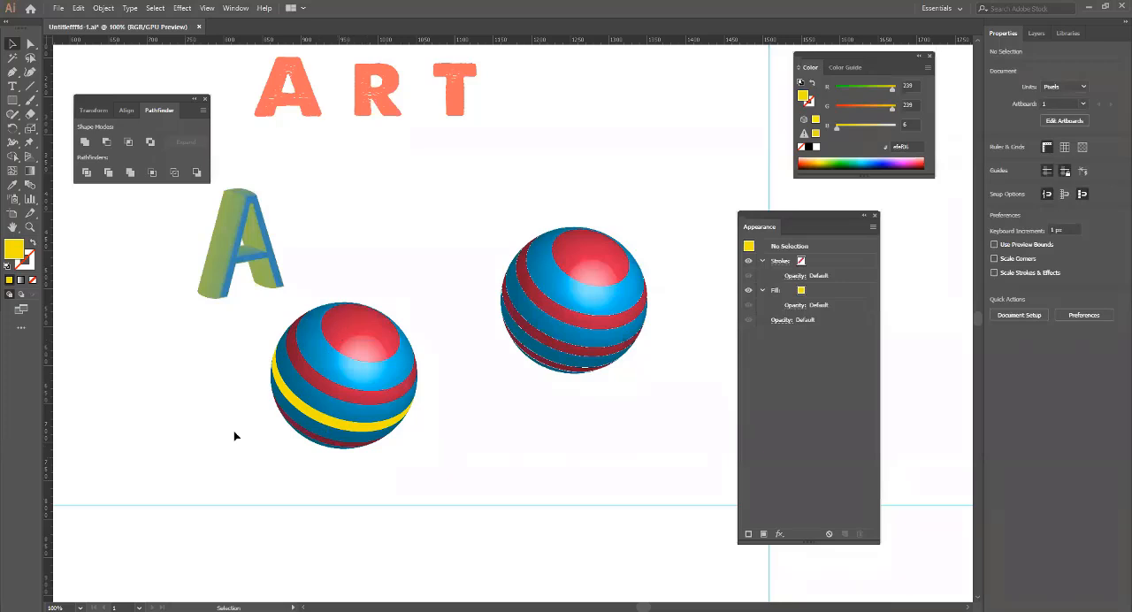
{"action": "left_click_drag", "start_coordinate": [409, 498], "coordinate": [253, 317]}
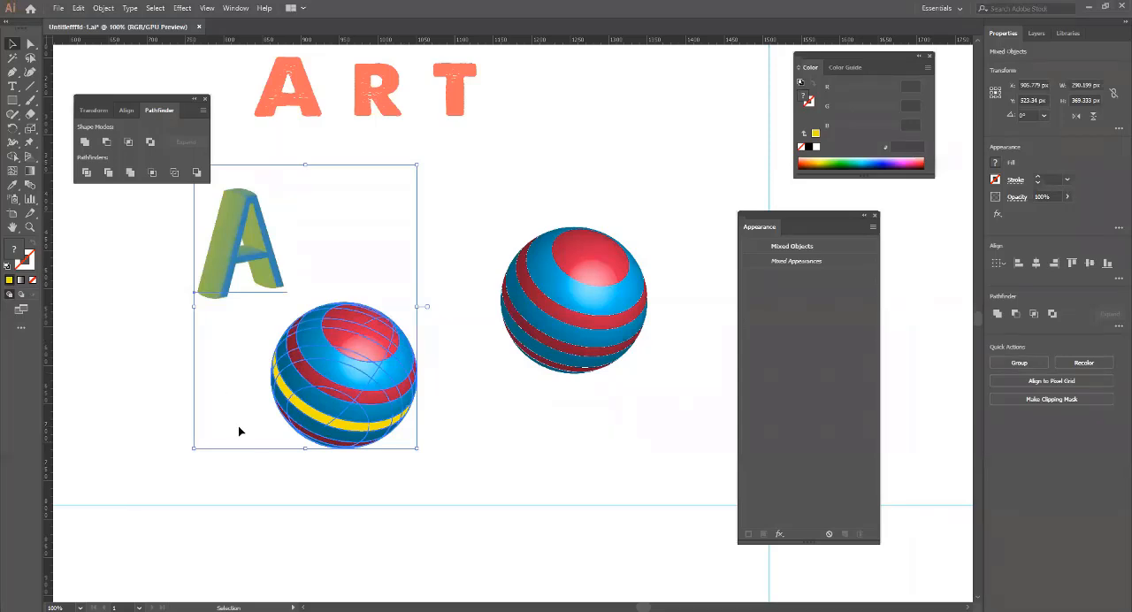
{"action": "left_click", "coordinate": [339, 457]}
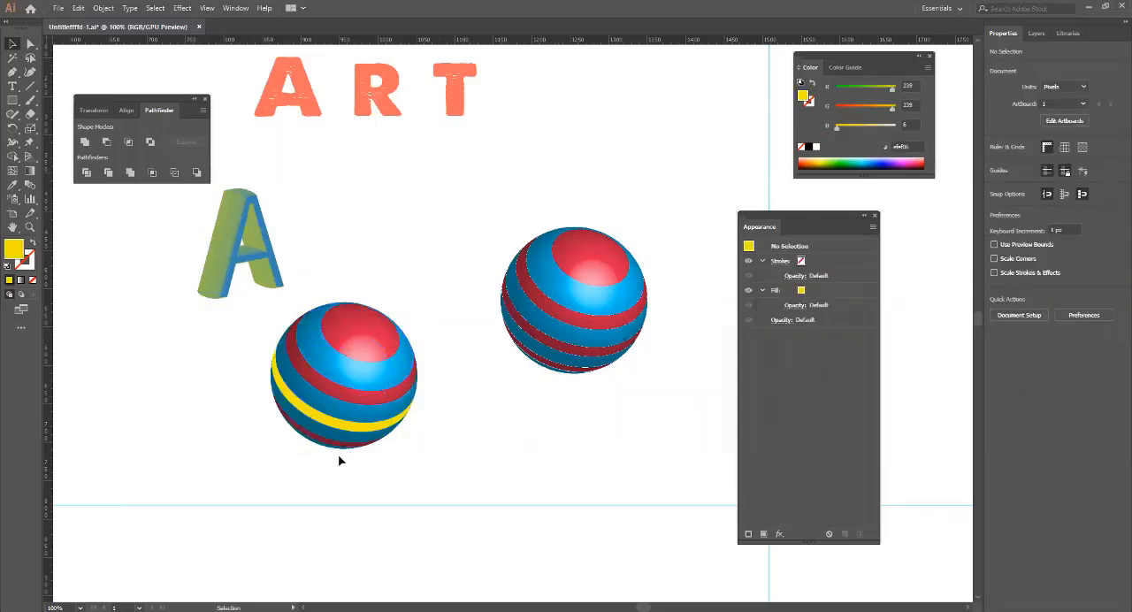
{"action": "scroll", "coordinate": [337, 450], "scroll_direction": "down", "scroll_amount": 3}
{"action": "scroll", "coordinate": [337, 451], "scroll_direction": "up", "scroll_amount": 3}
{"action": "scroll", "coordinate": [337, 451], "scroll_direction": "down", "scroll_amount": 3}
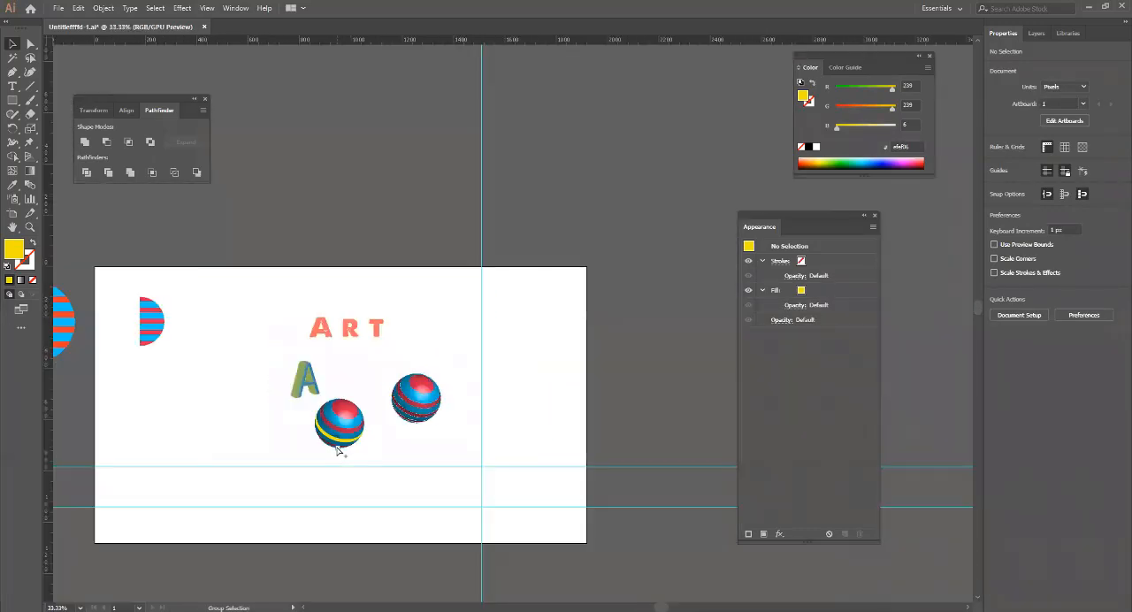
{"action": "scroll", "coordinate": [337, 451], "scroll_direction": "up", "scroll_amount": 1}
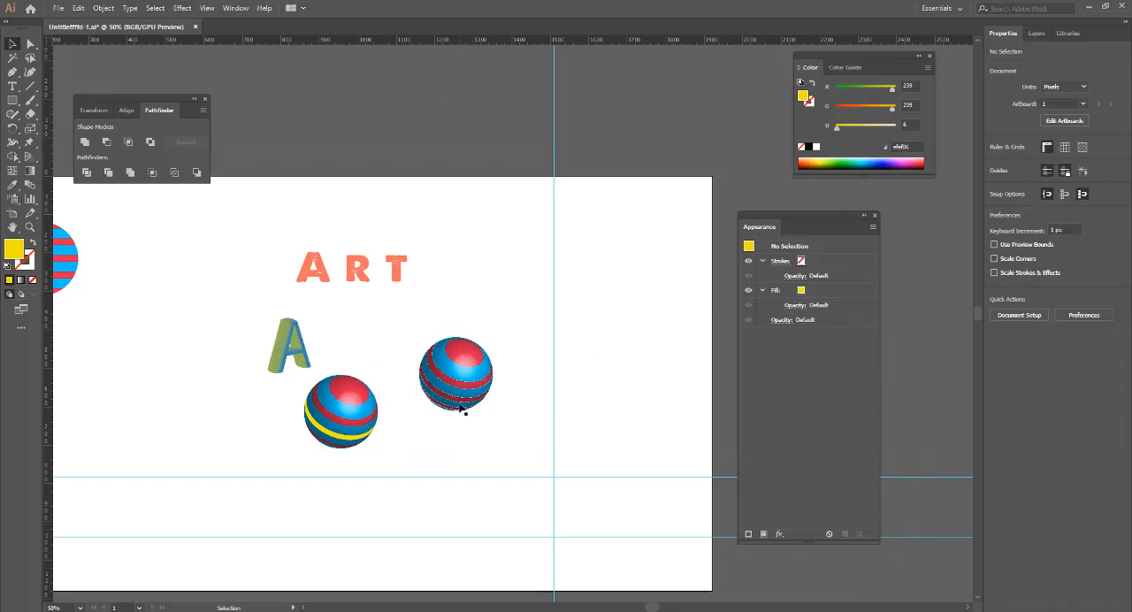
{"action": "left_click_drag", "start_coordinate": [194, 344], "coordinate": [233, 303]}
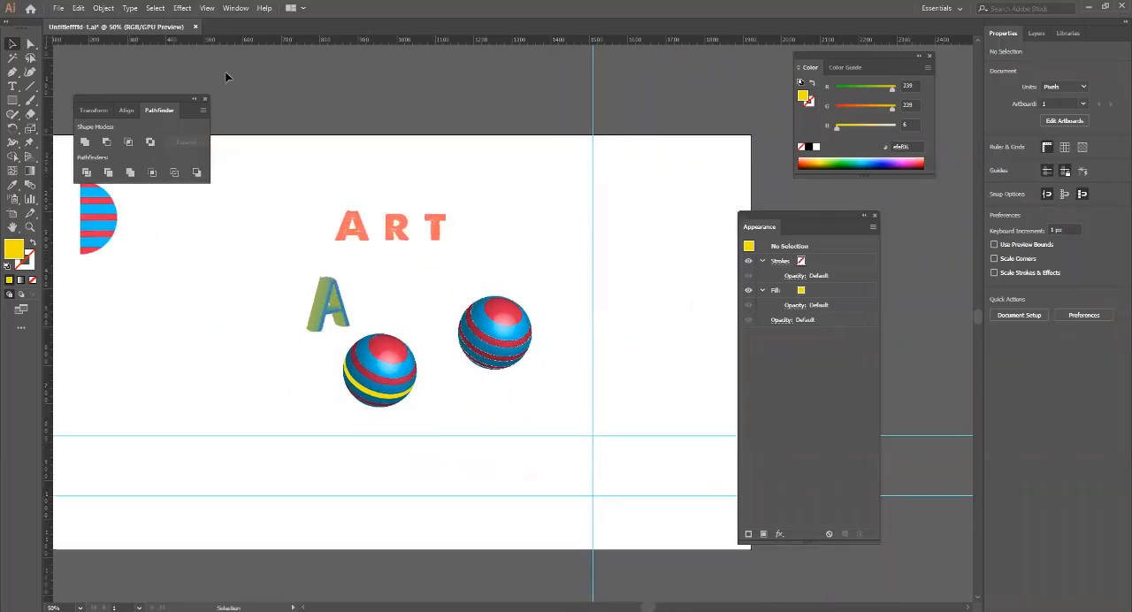
{"action": "left_click", "coordinate": [182, 8]}
{"action": "mouse_move", "coordinate": [219, 77]}
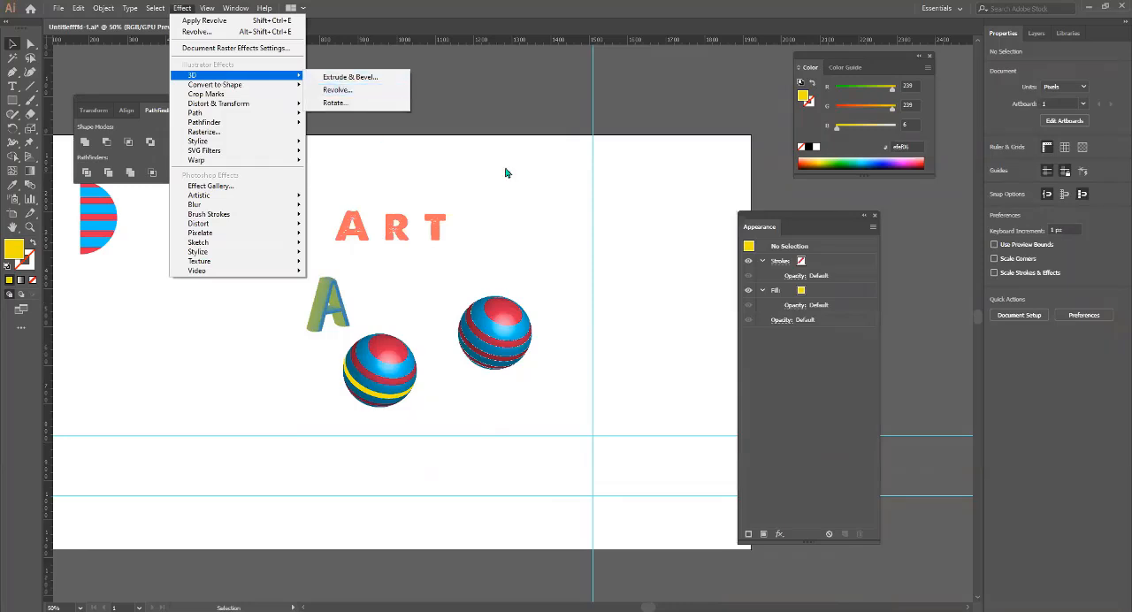
{"action": "left_click", "coordinate": [475, 99]}
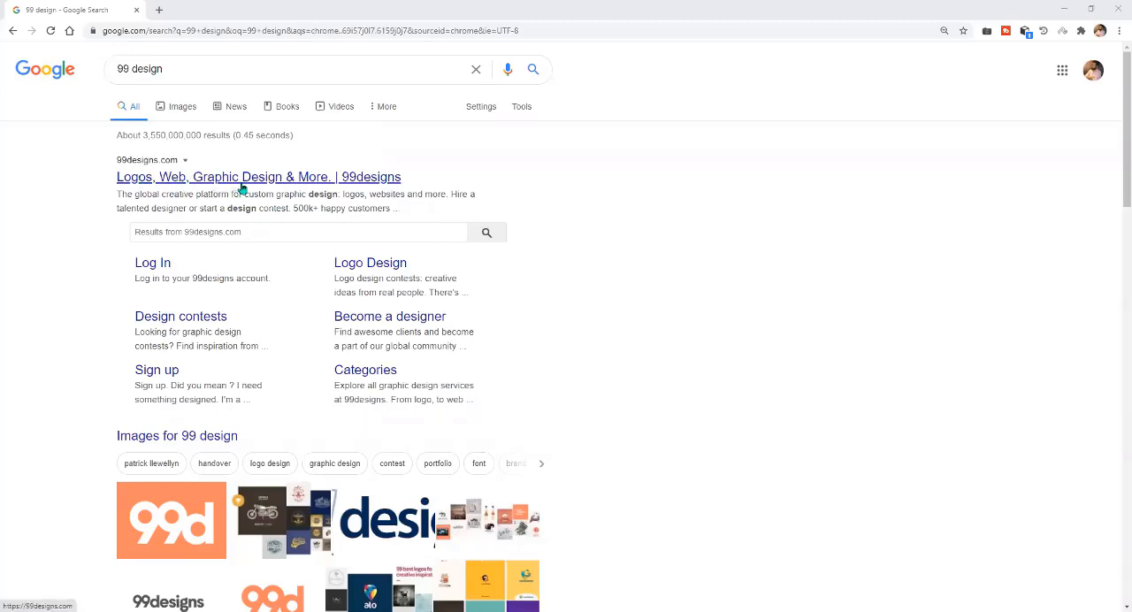
Switch to Chrome and open the 99designs home page from the search results for "99 design".
{"action": "left_click", "coordinate": [323, 181]}
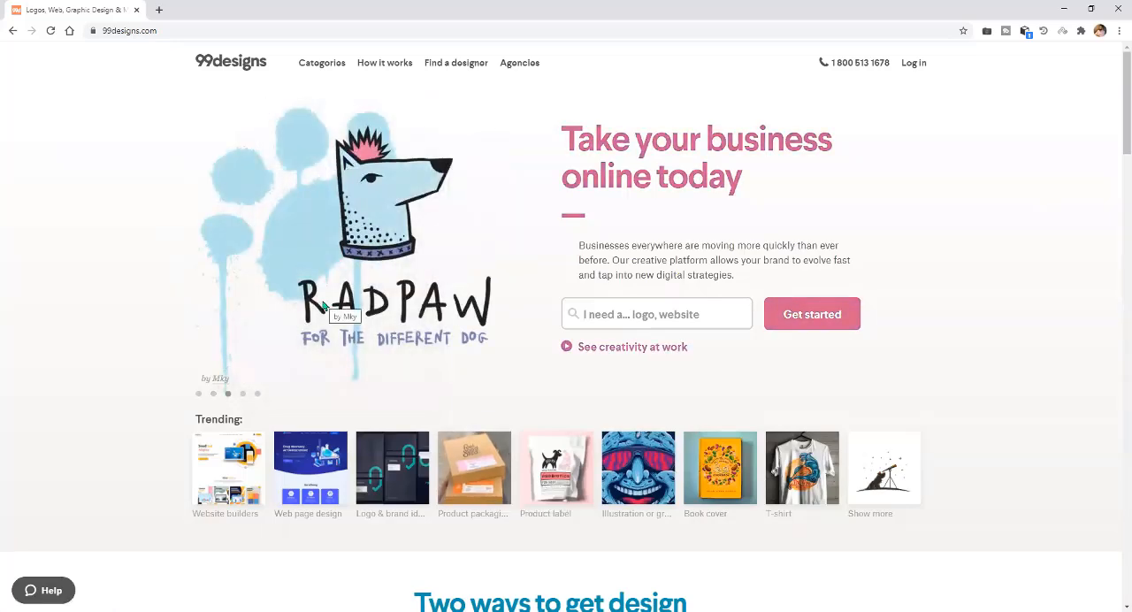
{"action": "right_click", "coordinate": [394, 515]}
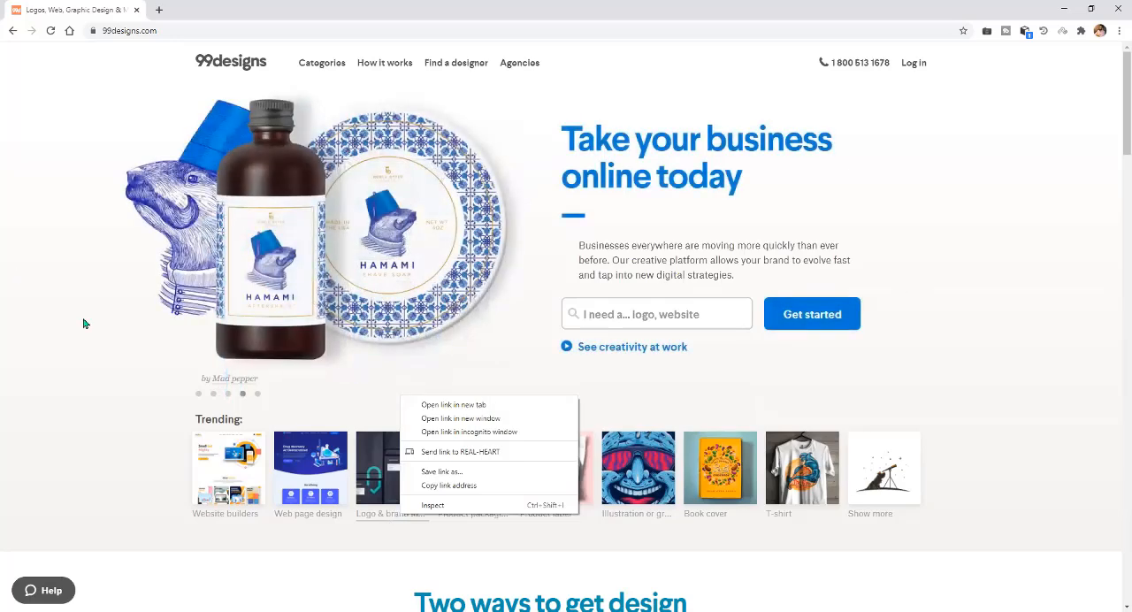
{"action": "left_click", "coordinate": [97, 335]}
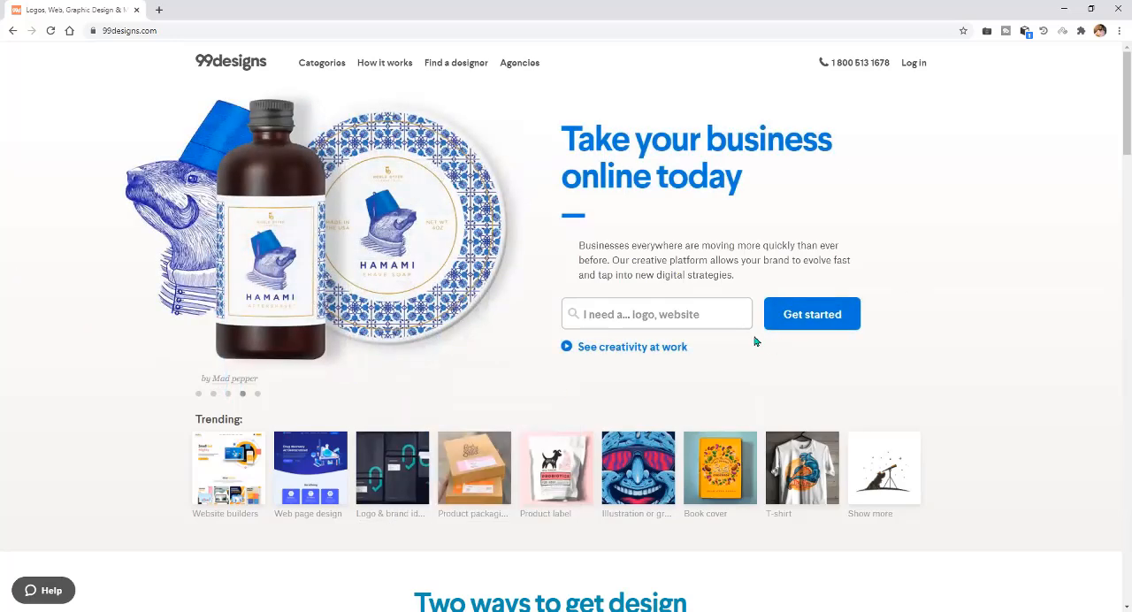
Look through the 99designs home page, examining the ways to get a design, the client testimonial and the sample work by category.
{"action": "scroll", "coordinate": [429, 394], "scroll_direction": "down", "scroll_amount": 9}
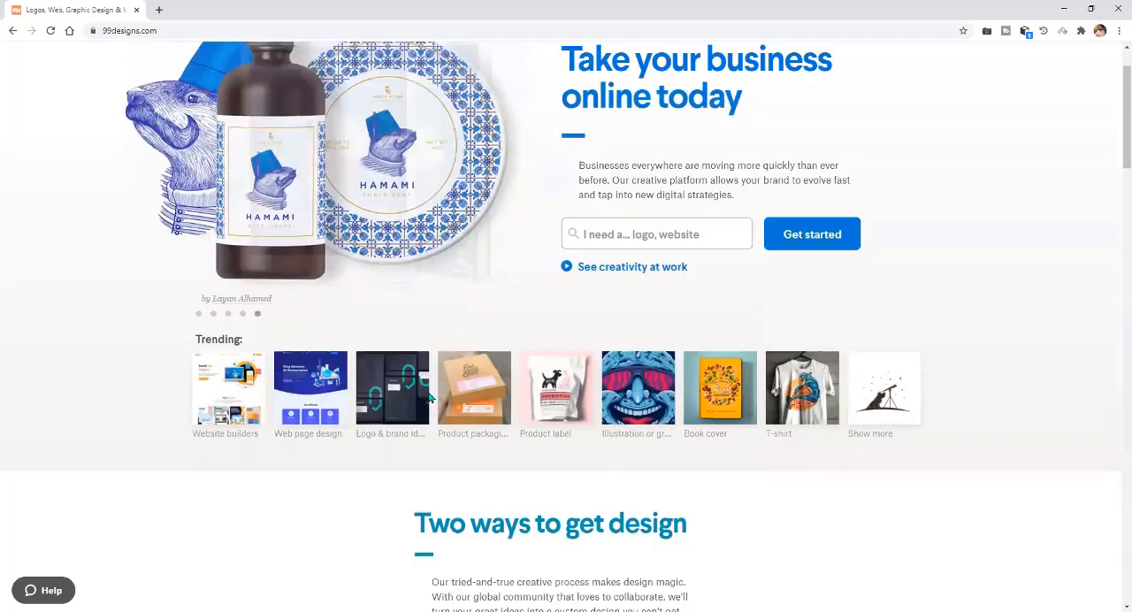
{"action": "scroll", "coordinate": [428, 395], "scroll_direction": "down", "scroll_amount": 10}
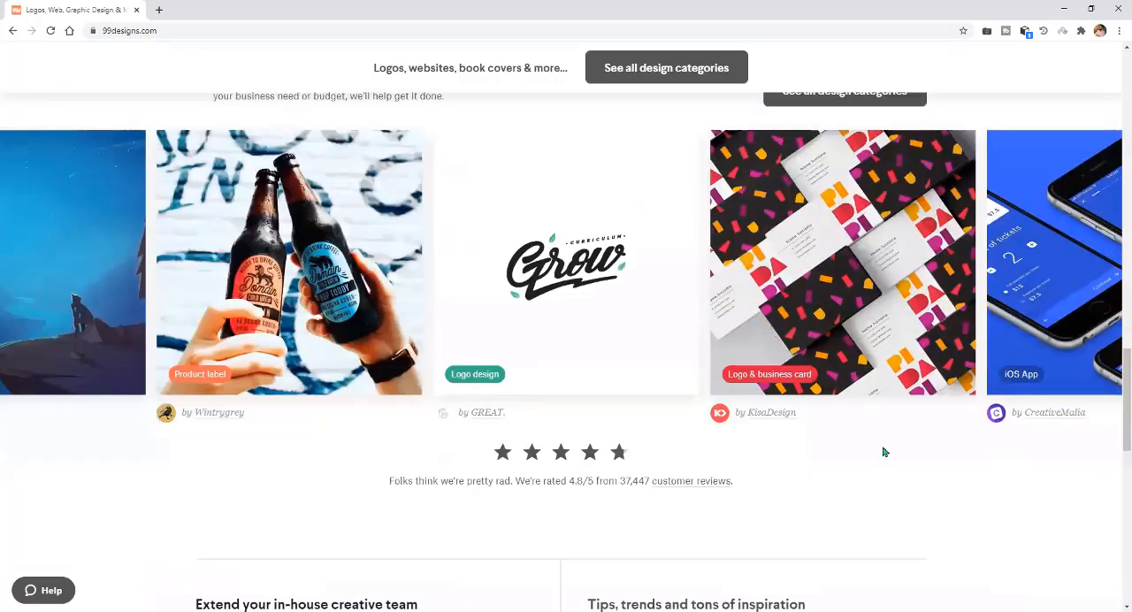
{"action": "scroll", "coordinate": [715, 495], "scroll_direction": "up", "scroll_amount": 3}
{"action": "scroll", "coordinate": [717, 513], "scroll_direction": "up", "scroll_amount": 9}
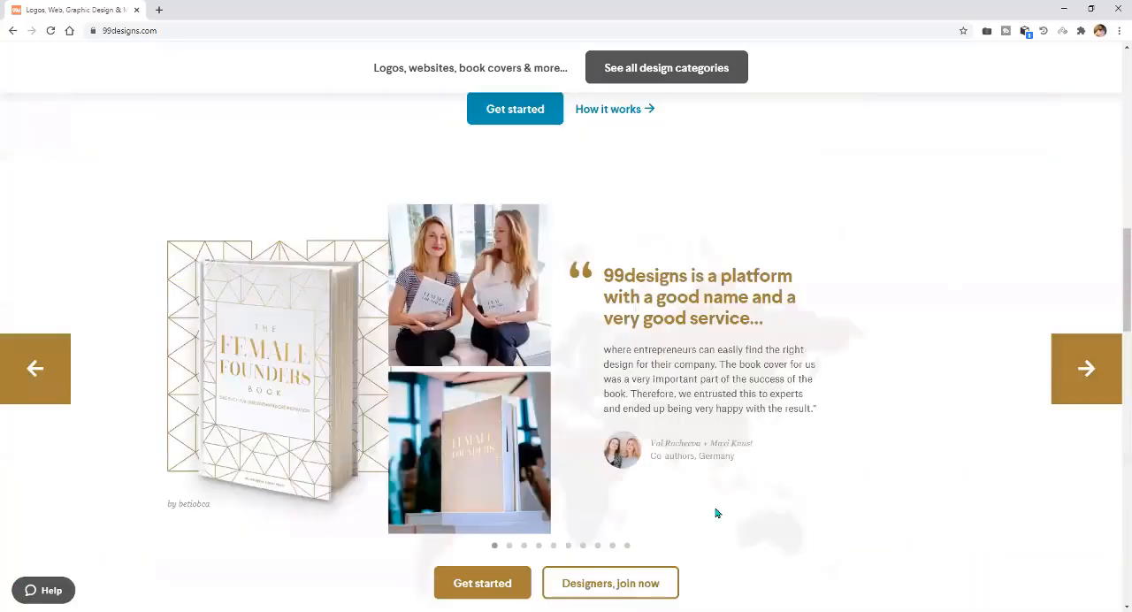
{"action": "scroll", "coordinate": [526, 447], "scroll_direction": "up", "scroll_amount": 9}
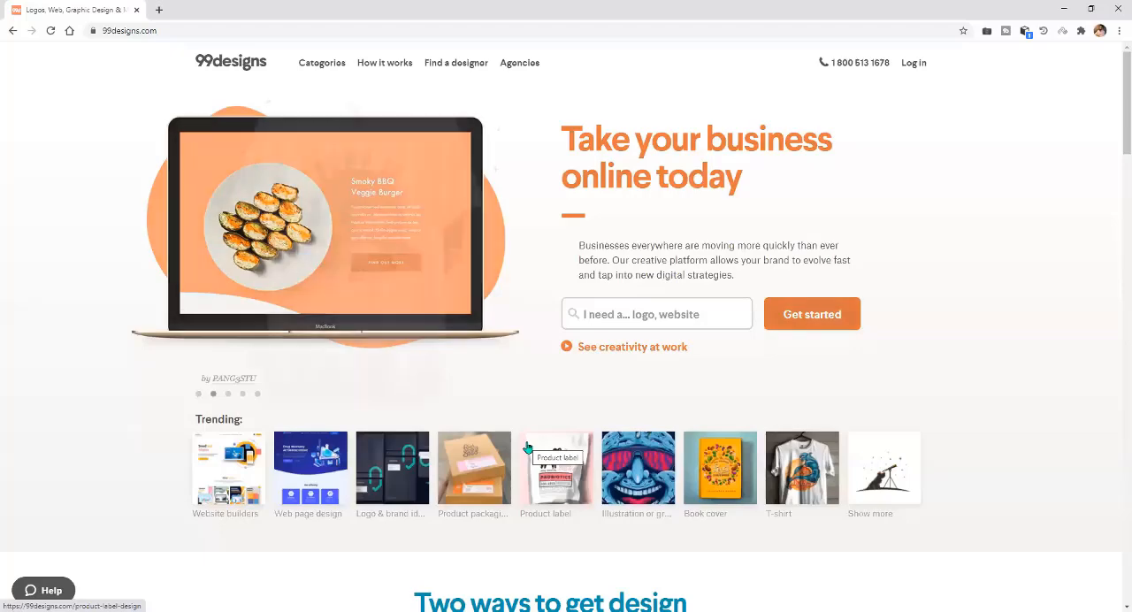
{"action": "scroll", "coordinate": [420, 474], "scroll_direction": "down", "scroll_amount": 5}
{"action": "scroll", "coordinate": [420, 473], "scroll_direction": "down", "scroll_amount": 4}
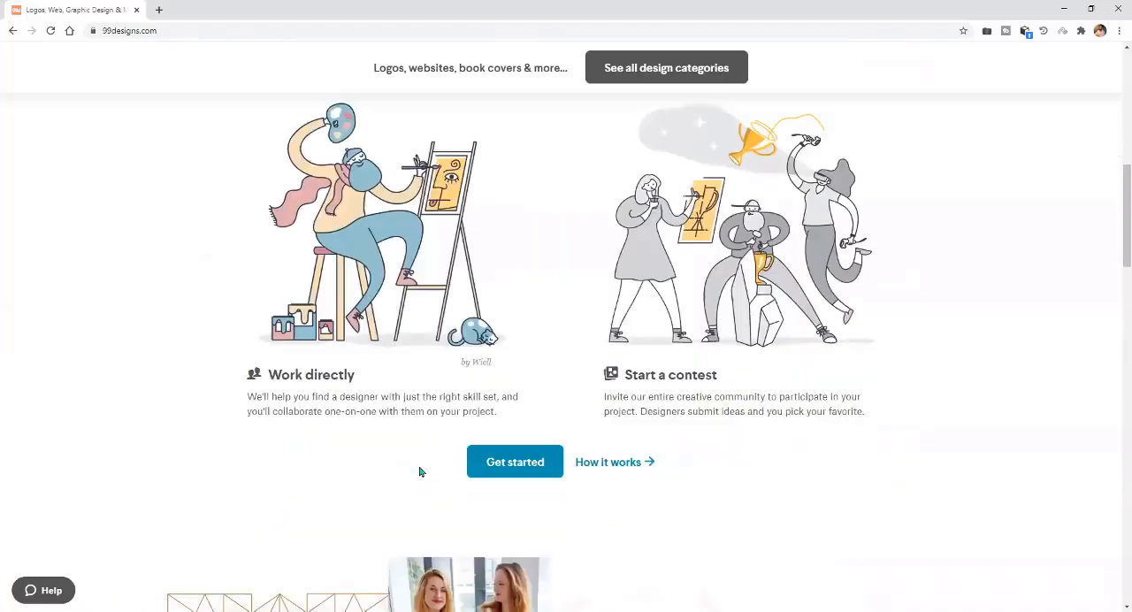
{"action": "scroll", "coordinate": [420, 473], "scroll_direction": "down", "scroll_amount": 5}
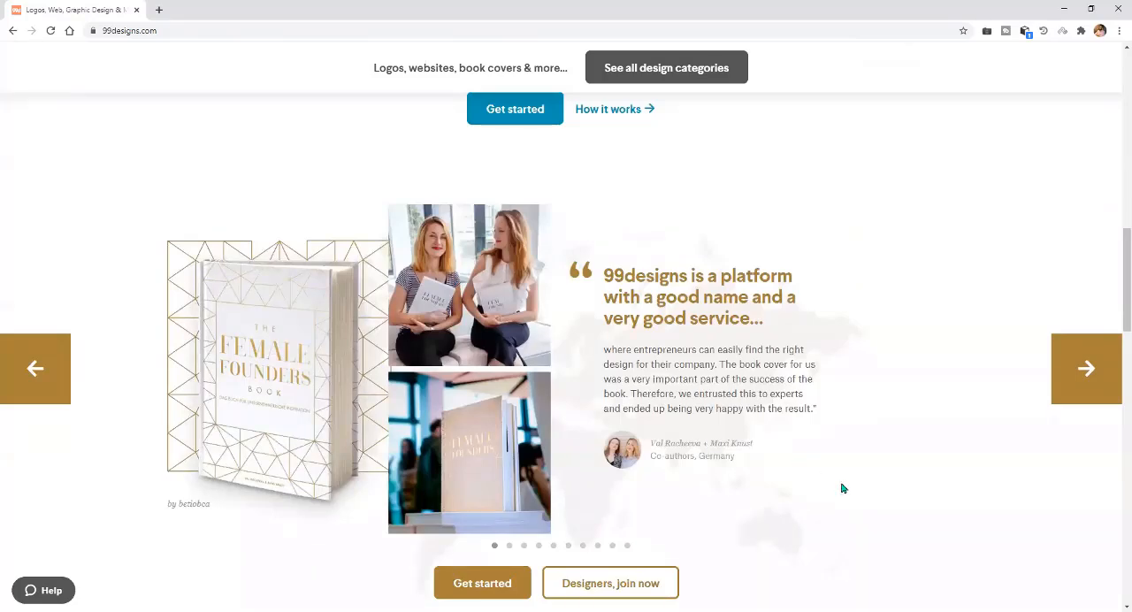
{"action": "scroll", "coordinate": [842, 488], "scroll_direction": "down", "scroll_amount": 3}
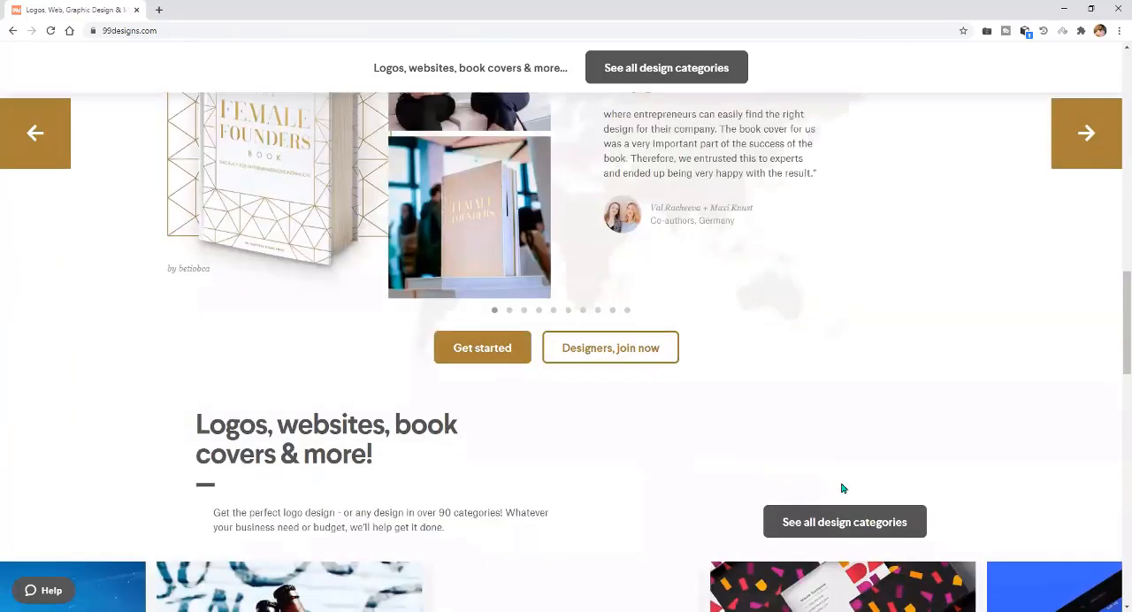
Open the 99designs design categories page and show the Logo & identity category to review its design packages.
{"action": "left_click", "coordinate": [500, 346]}
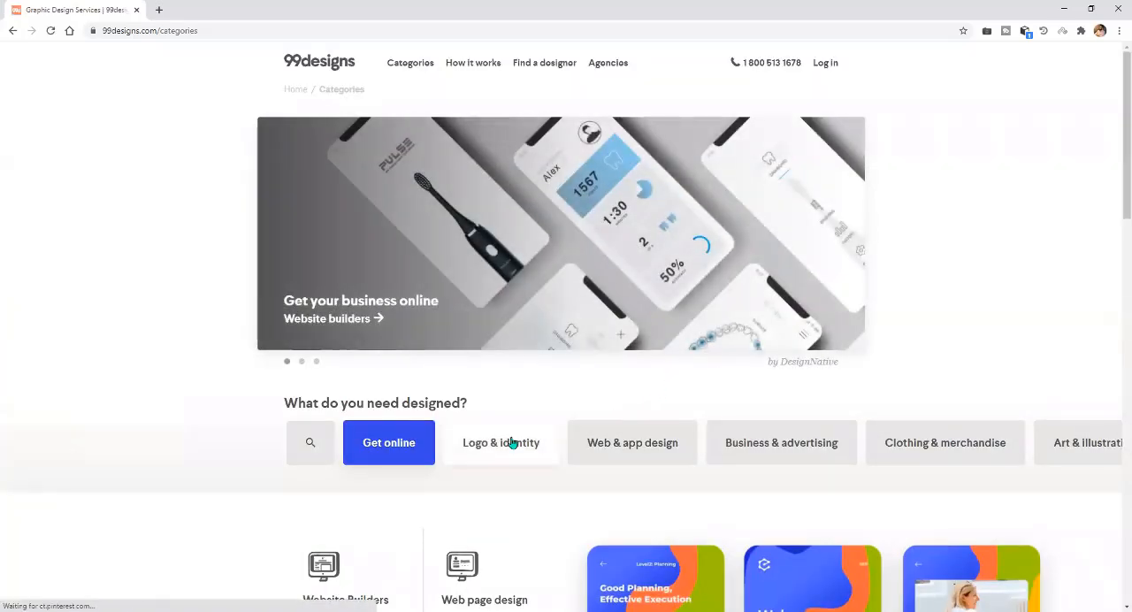
{"action": "scroll", "coordinate": [548, 475], "scroll_direction": "down", "scroll_amount": 3}
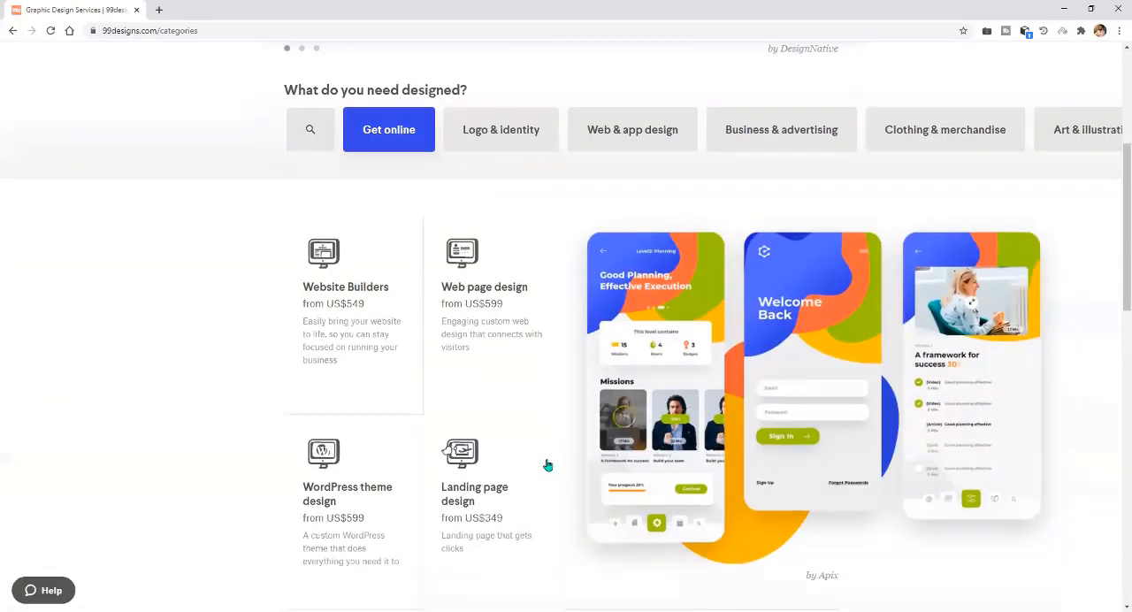
{"action": "scroll", "coordinate": [547, 466], "scroll_direction": "up", "scroll_amount": 2}
{"action": "left_click", "coordinate": [500, 293]}
{"action": "scroll", "coordinate": [502, 296], "scroll_direction": "down", "scroll_amount": 2}
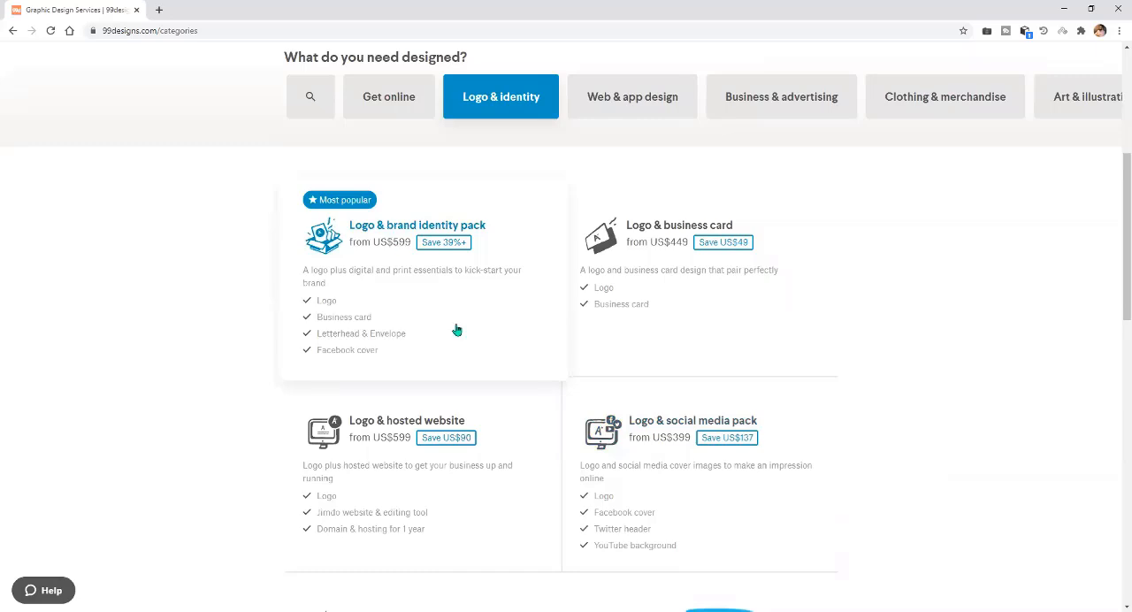
{"action": "scroll", "coordinate": [460, 336], "scroll_direction": "down", "scroll_amount": 10}
{"action": "scroll", "coordinate": [533, 187], "scroll_direction": "up", "scroll_amount": 5}
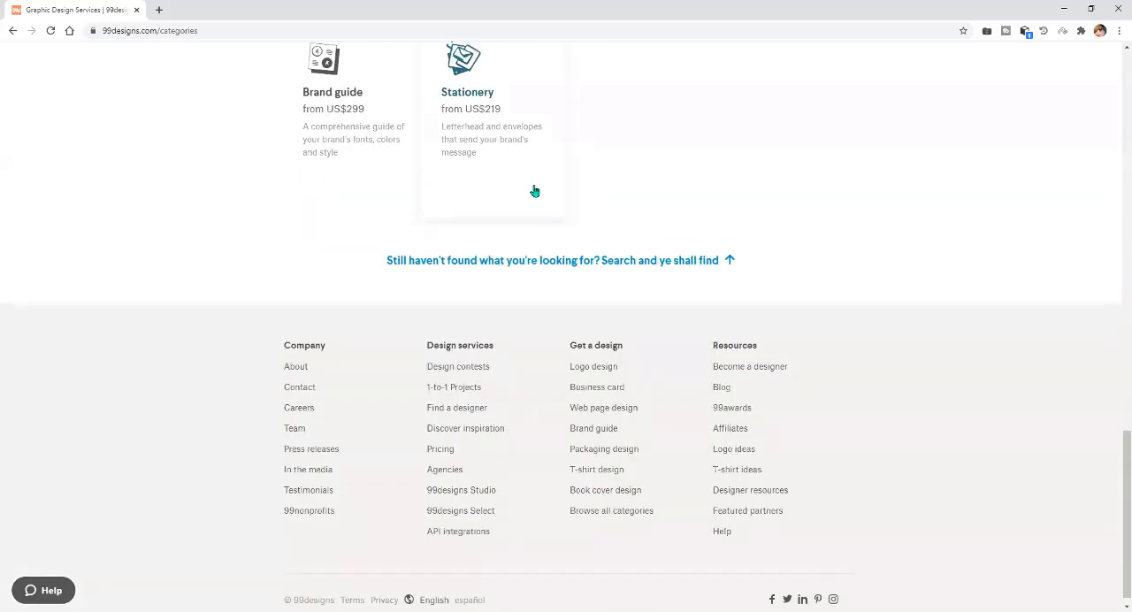
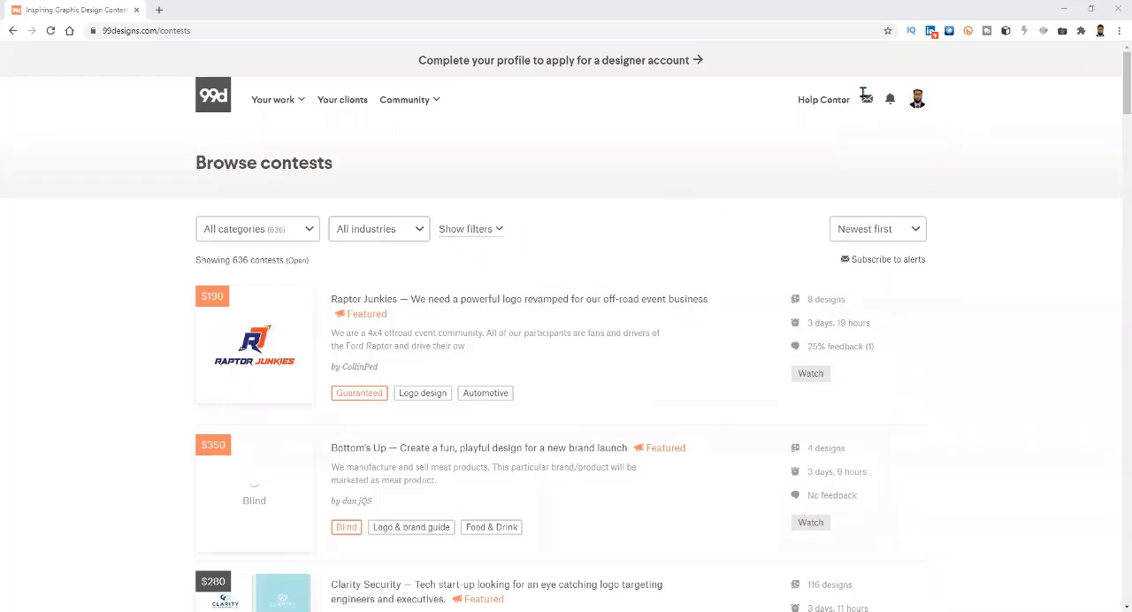
Show the Your work options on the Browse contests page, including Browse contests, and close them again.
{"action": "left_click_drag", "start_coordinate": [863, 89], "coordinate": [446, 92]}
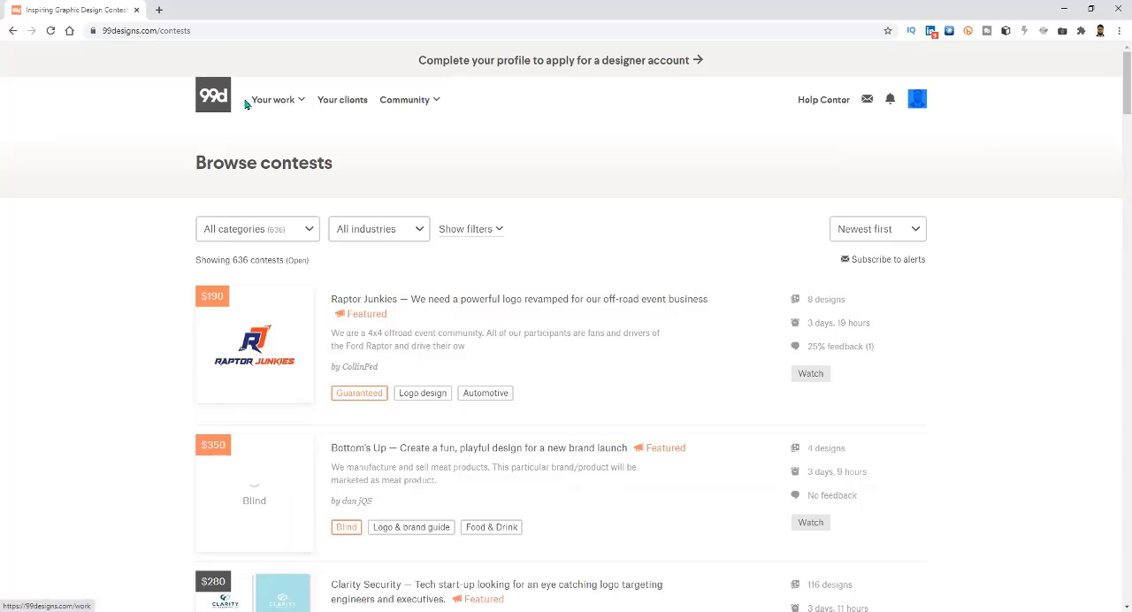
{"action": "left_click", "coordinate": [274, 100]}
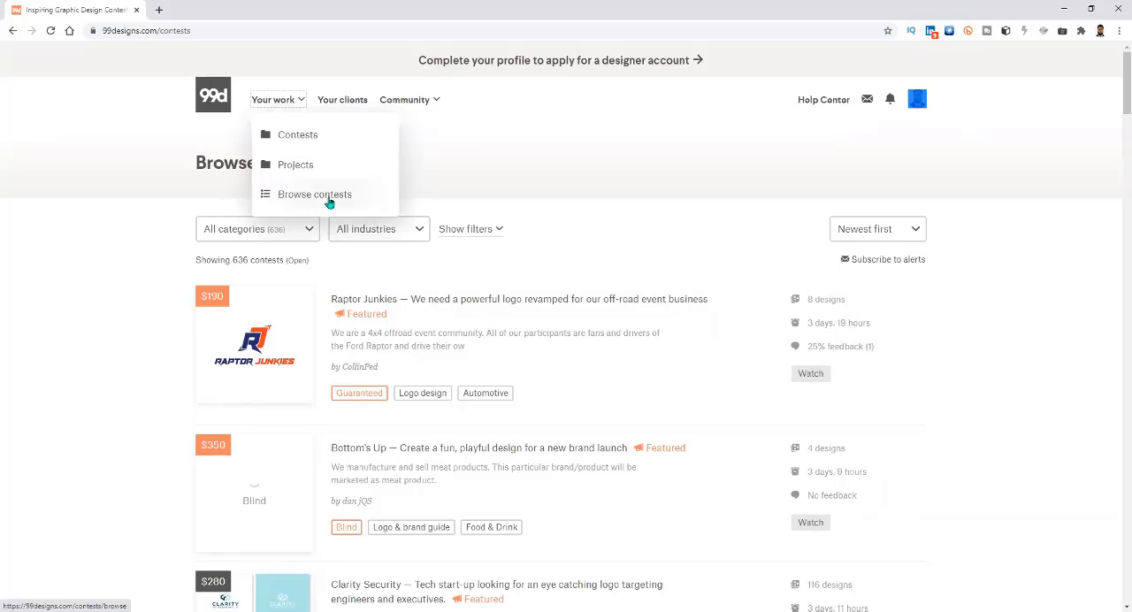
{"action": "left_click", "coordinate": [169, 271]}
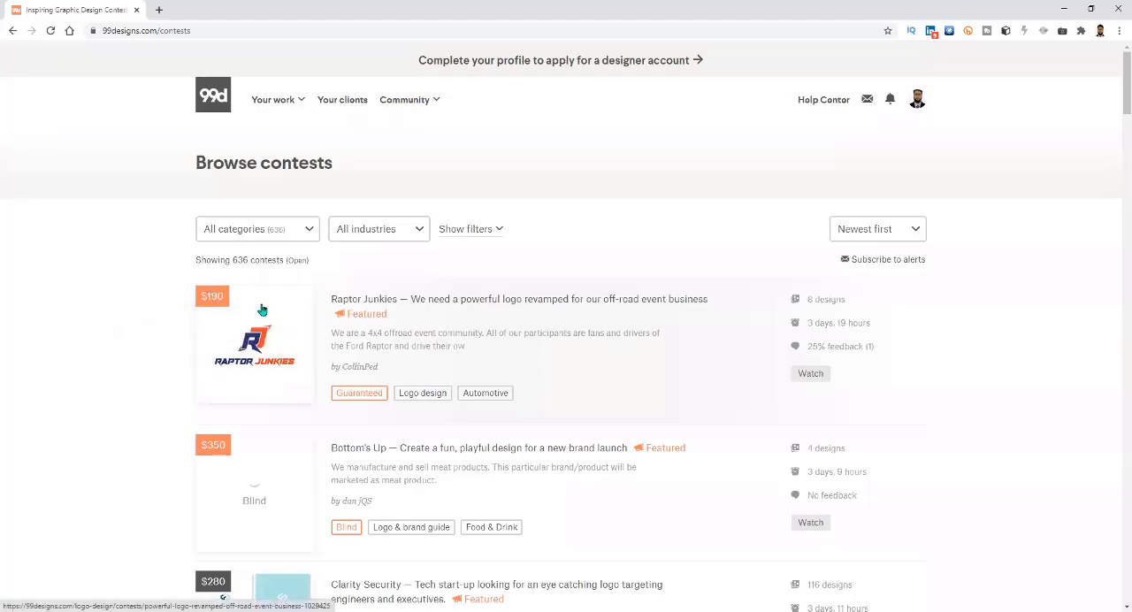
Look through the list of open contests, examining their prize amounts, titles, packages and category tags.
{"action": "mouse_move", "coordinate": [216, 296]}
{"action": "scroll", "coordinate": [216, 295], "scroll_direction": "down", "scroll_amount": 2}
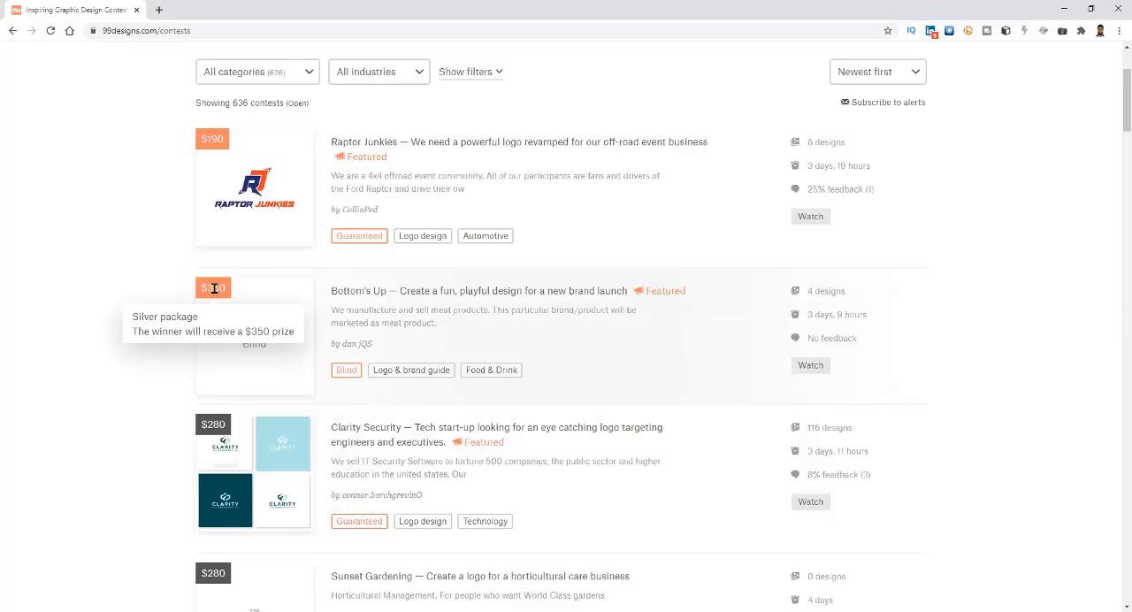
{"action": "scroll", "coordinate": [162, 449], "scroll_direction": "down", "scroll_amount": 1}
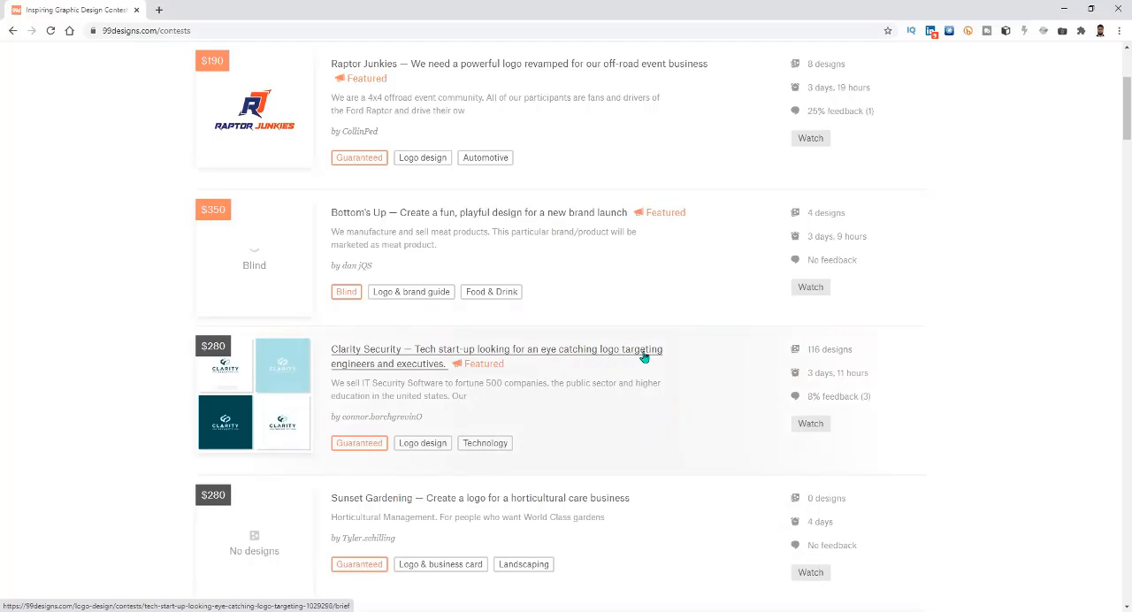
{"action": "scroll", "coordinate": [427, 467], "scroll_direction": "down", "scroll_amount": 1}
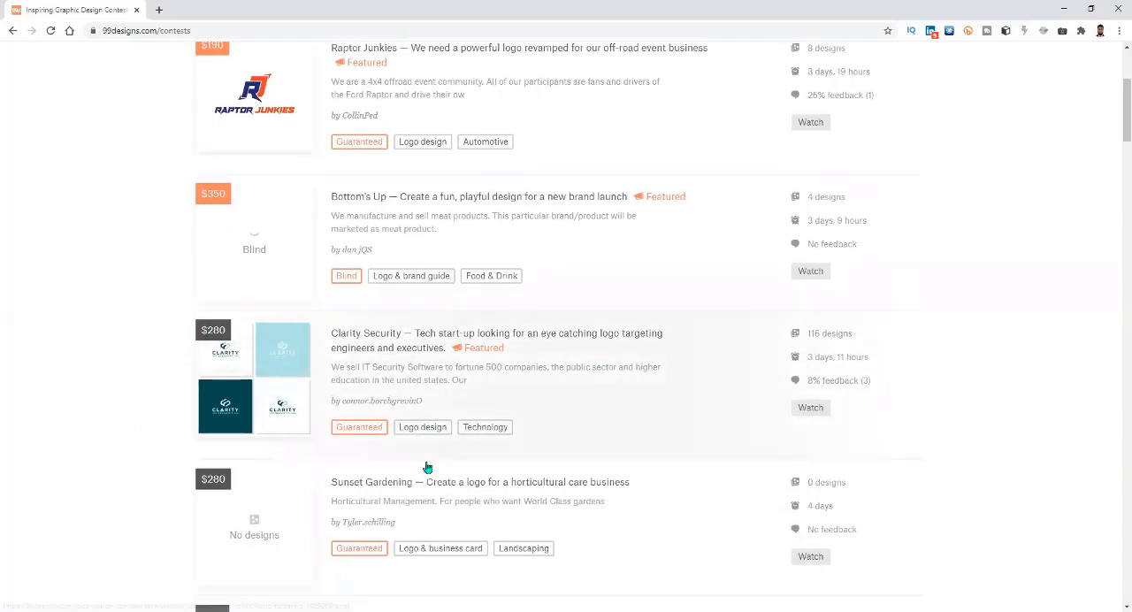
{"action": "scroll", "coordinate": [427, 467], "scroll_direction": "down", "scroll_amount": 2}
{"action": "scroll", "coordinate": [340, 482], "scroll_direction": "up", "scroll_amount": 1}
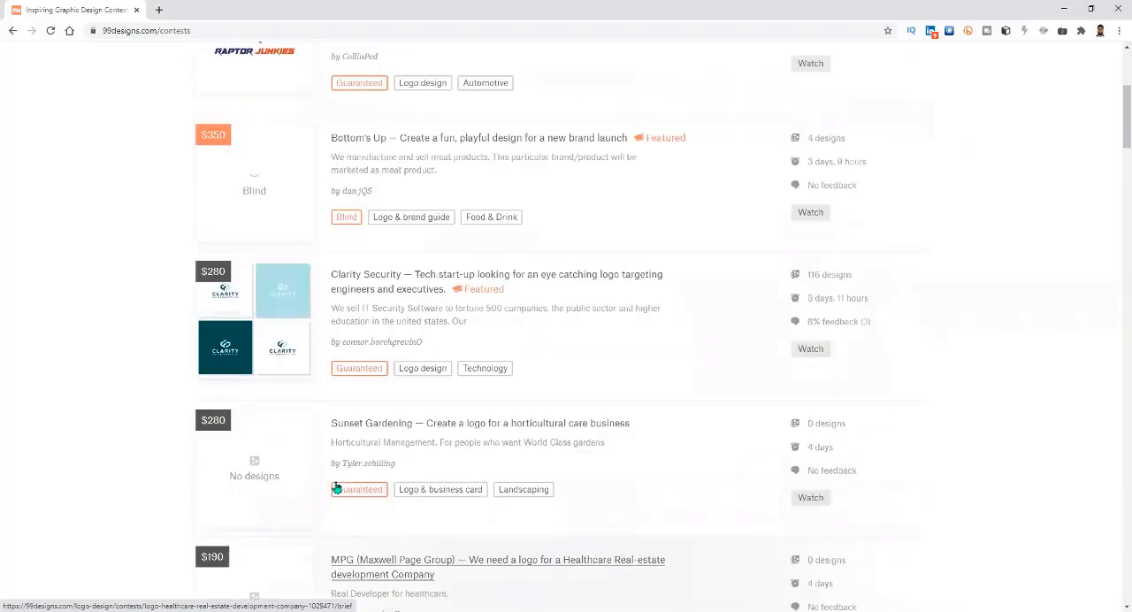
{"action": "scroll", "coordinate": [336, 486], "scroll_direction": "up", "scroll_amount": 2}
{"action": "scroll", "coordinate": [423, 524], "scroll_direction": "down", "scroll_amount": 2}
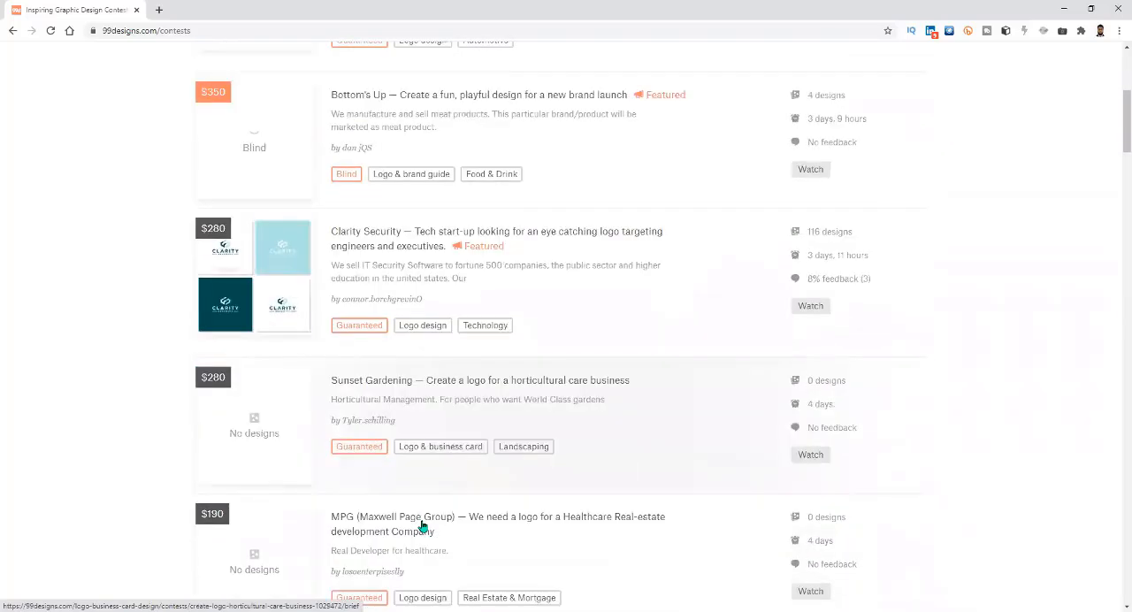
{"action": "scroll", "coordinate": [423, 524], "scroll_direction": "down", "scroll_amount": 1}
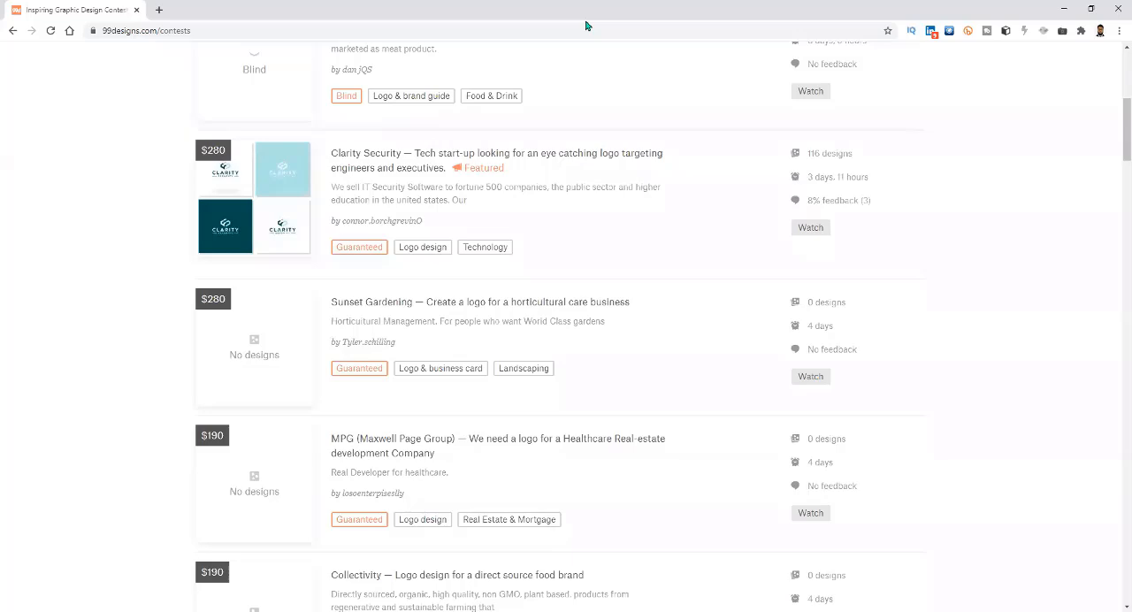
Examine the time remaining and number of submitted designs for the Sunset Gardening, Clarity Security and Bottom's Up contests.
{"action": "left_click_drag", "start_coordinate": [833, 326], "coordinate": [808, 329]}
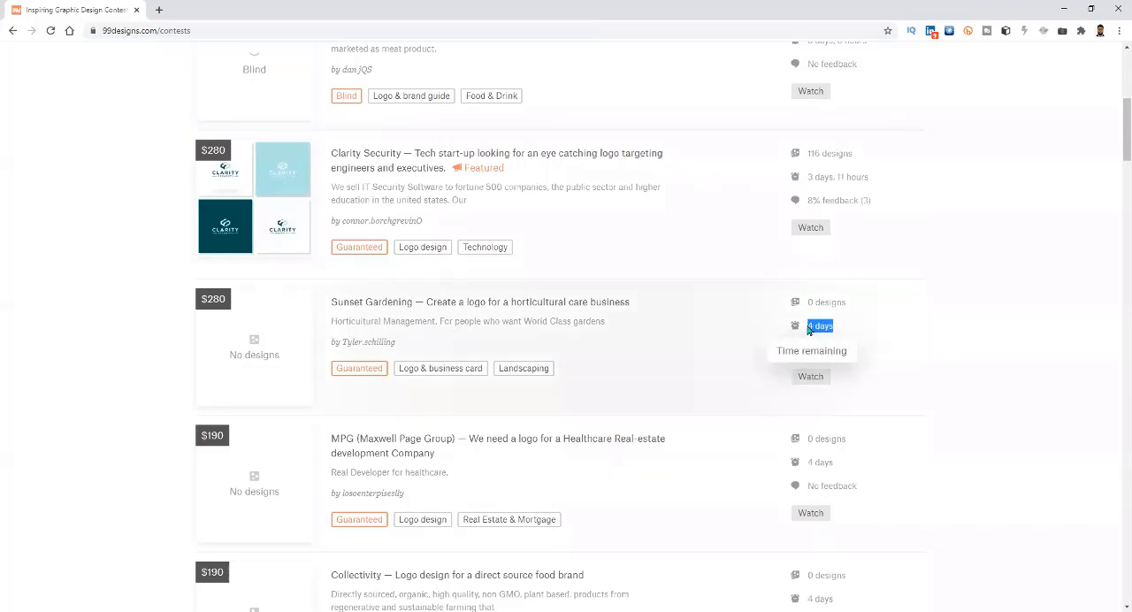
{"action": "scroll", "coordinate": [849, 303], "scroll_direction": "up", "scroll_amount": 1}
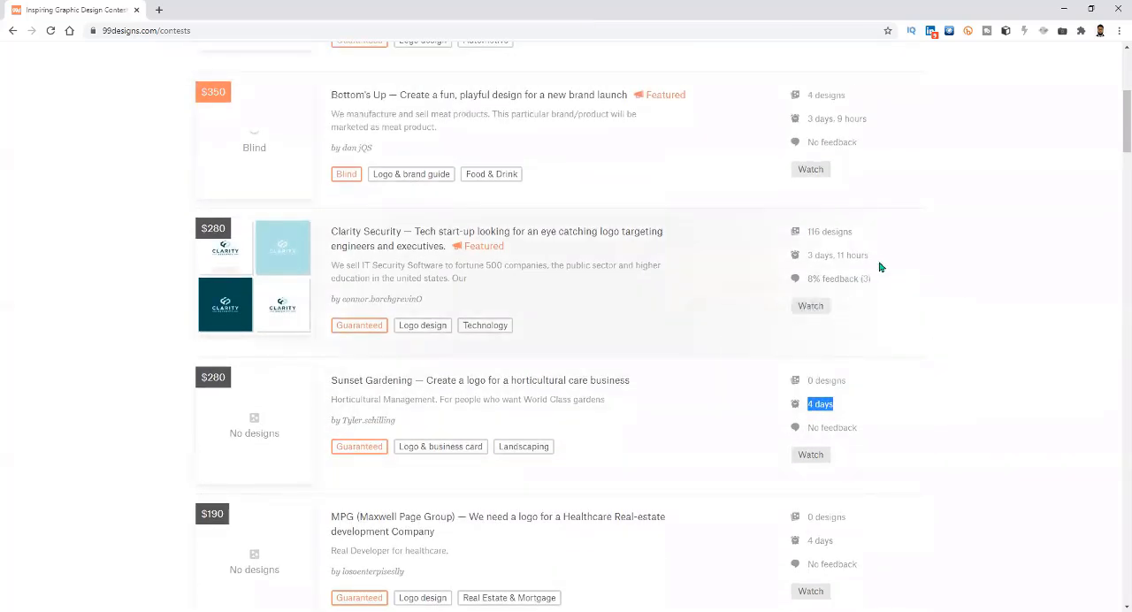
{"action": "left_click_drag", "start_coordinate": [879, 257], "coordinate": [807, 256]}
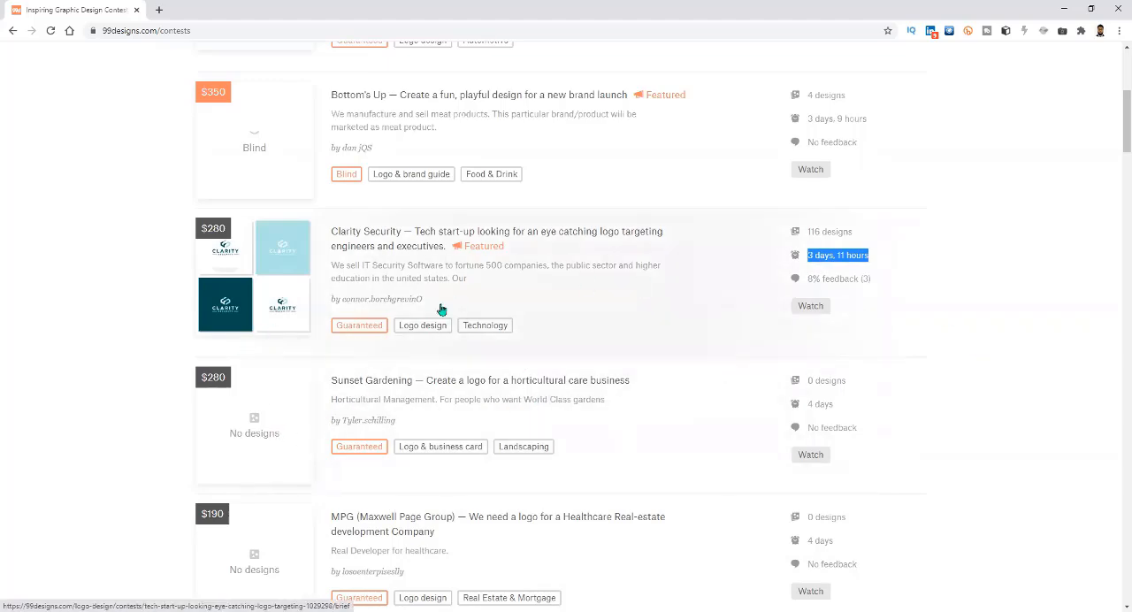
{"action": "scroll", "coordinate": [503, 338], "scroll_direction": "up", "scroll_amount": 1}
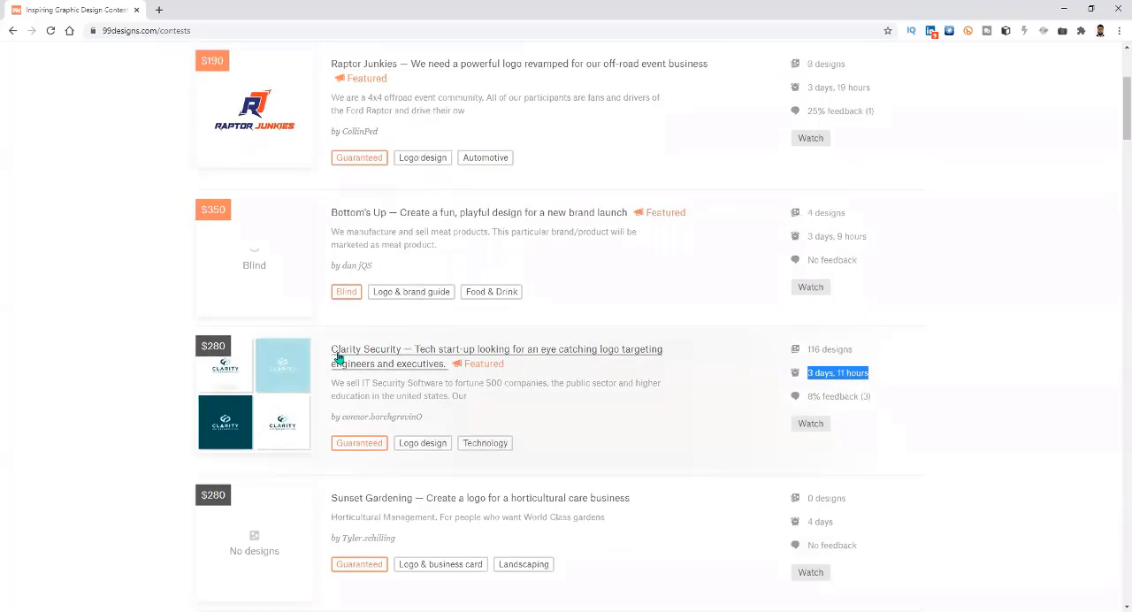
{"action": "left_click", "coordinate": [852, 353]}
{"action": "left_click_drag", "start_coordinate": [853, 353], "coordinate": [808, 351]}
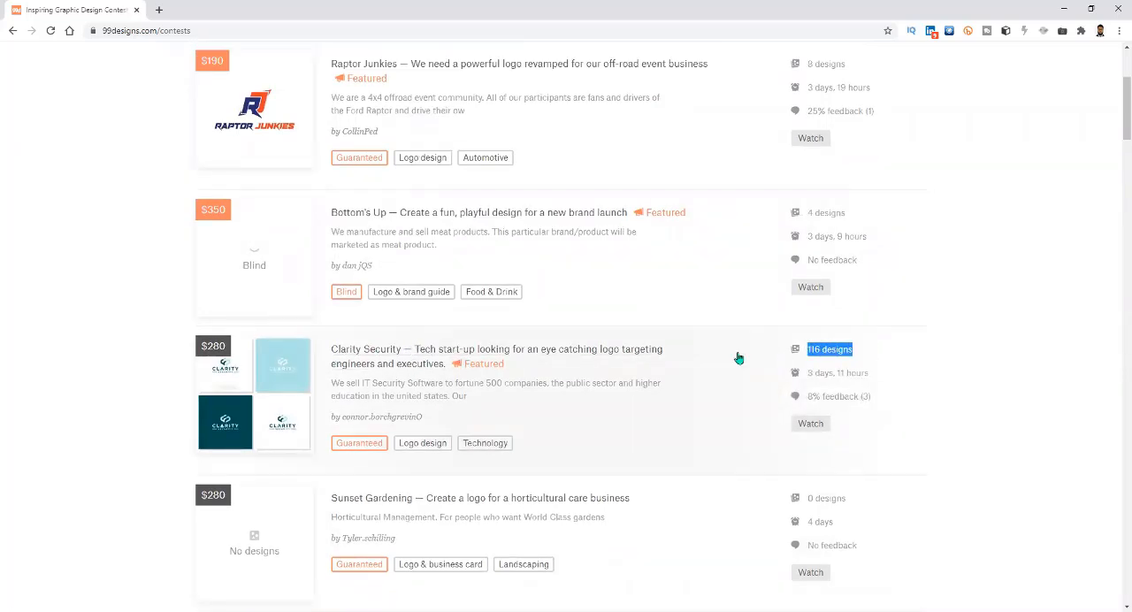
{"action": "scroll", "coordinate": [429, 402], "scroll_direction": "up", "scroll_amount": 1}
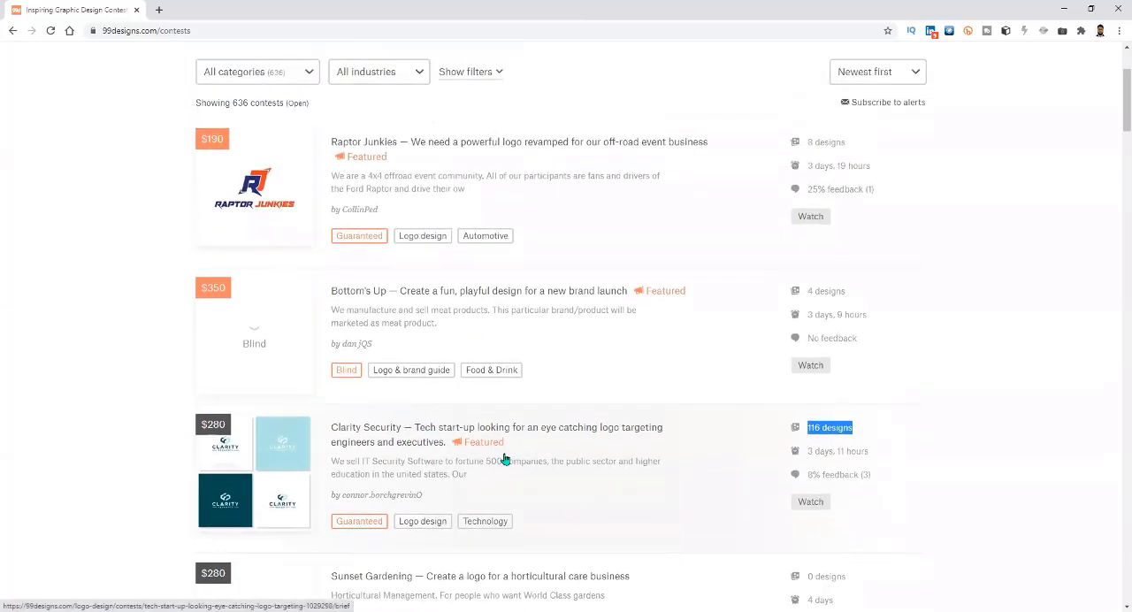
{"action": "left_click_drag", "start_coordinate": [862, 299], "coordinate": [801, 291]}
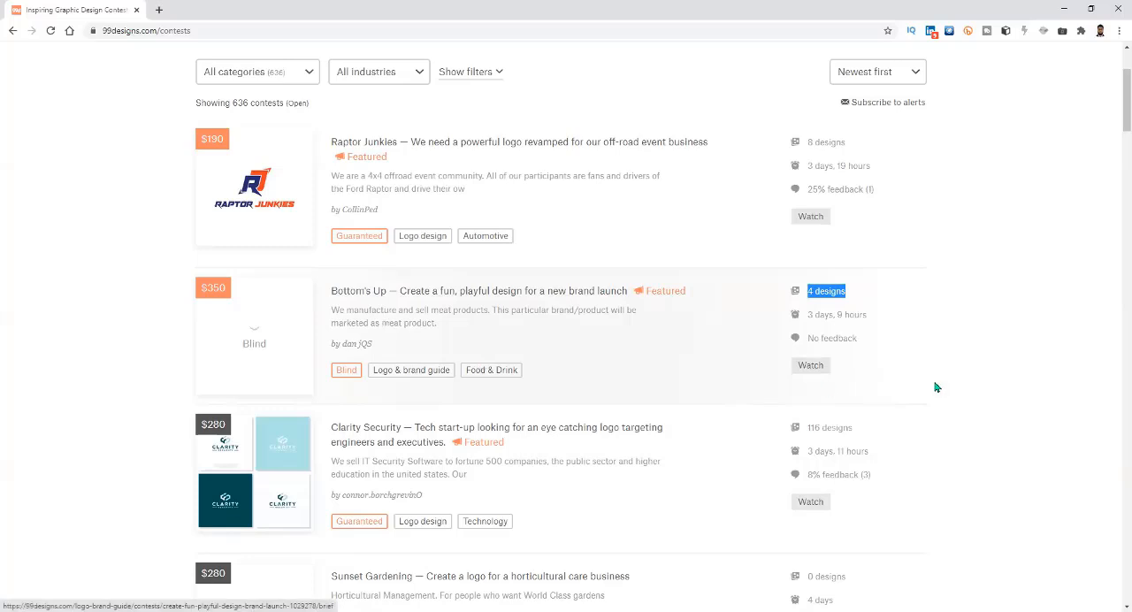
{"action": "left_click_drag", "start_coordinate": [895, 321], "coordinate": [808, 315]}
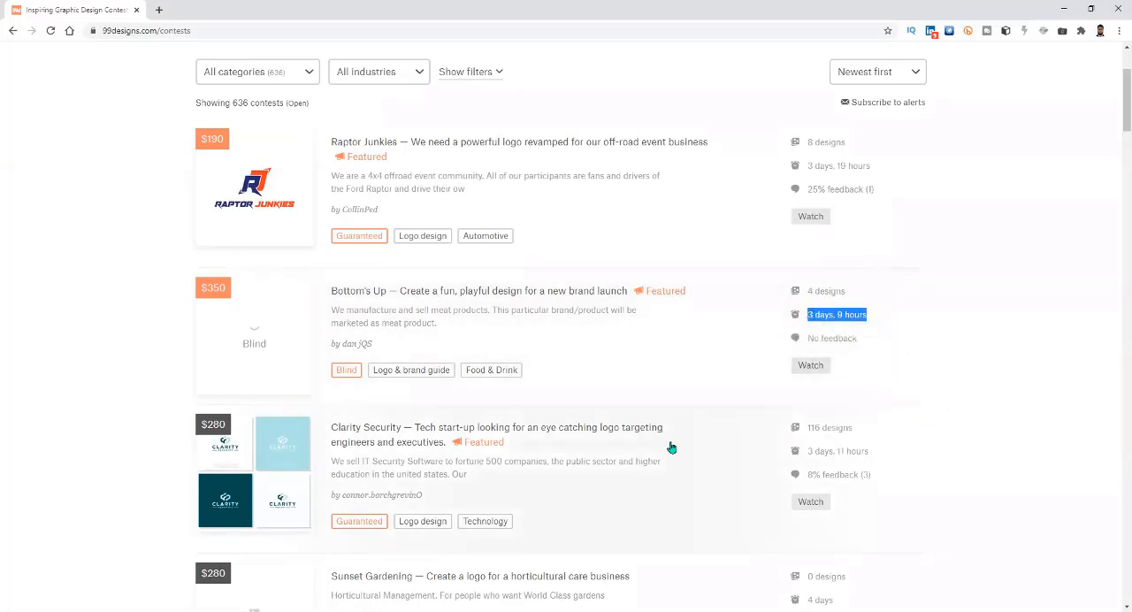
Open the Clarity Security contest brief in a new tab and read its title and Background information section.
{"action": "middle_click", "coordinate": [373, 433]}
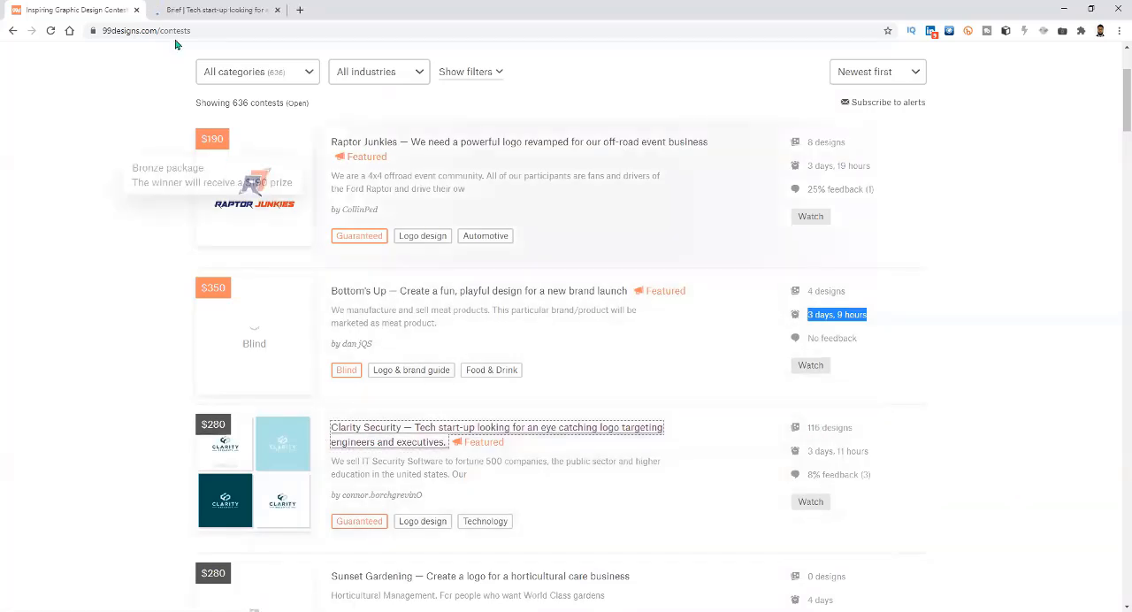
{"action": "left_click", "coordinate": [252, 11]}
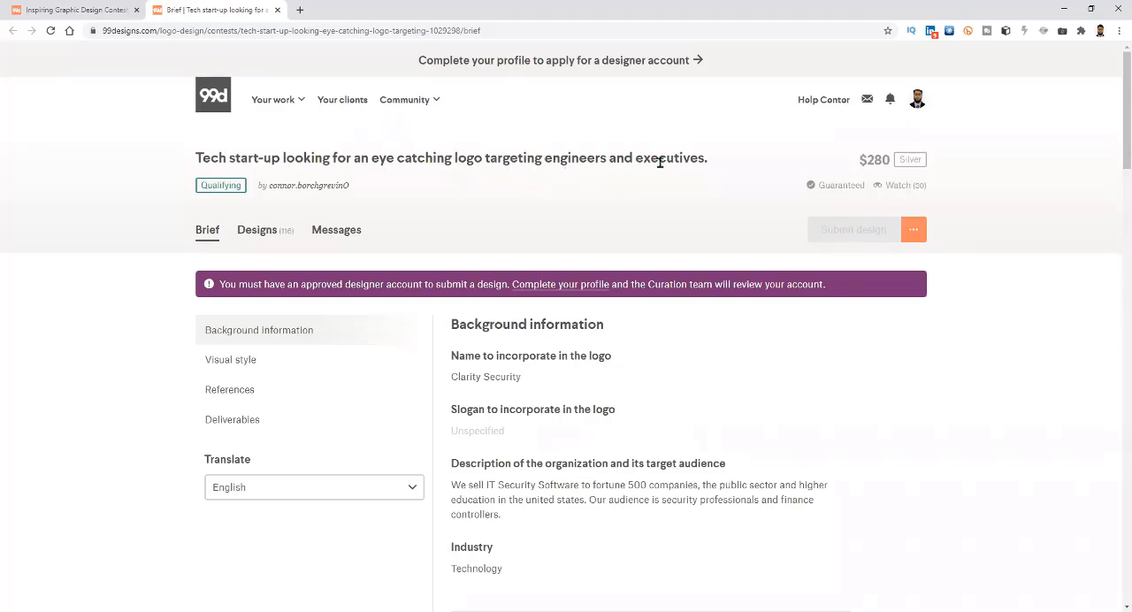
{"action": "left_click_drag", "start_coordinate": [719, 163], "coordinate": [191, 180]}
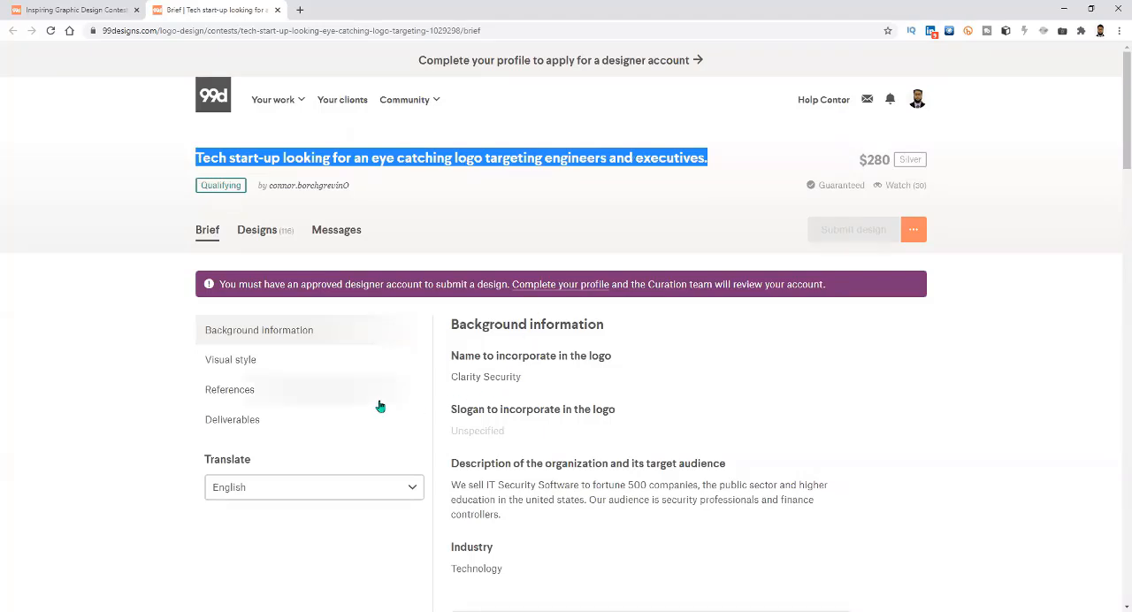
{"action": "left_click_drag", "start_coordinate": [453, 325], "coordinate": [610, 330]}
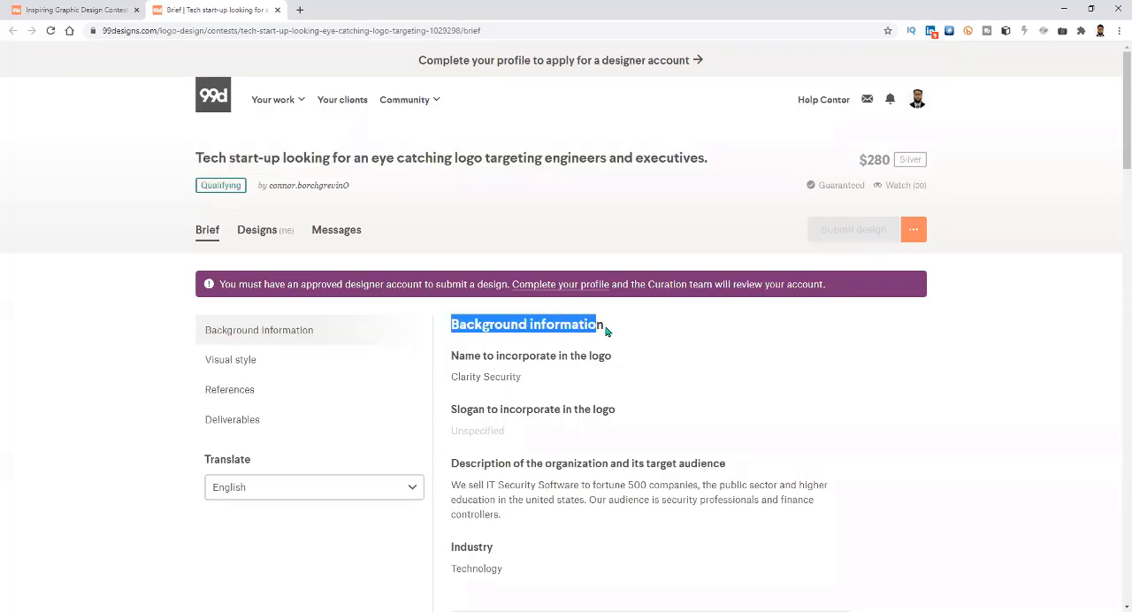
{"action": "left_click_drag", "start_coordinate": [488, 357], "coordinate": [625, 365]}
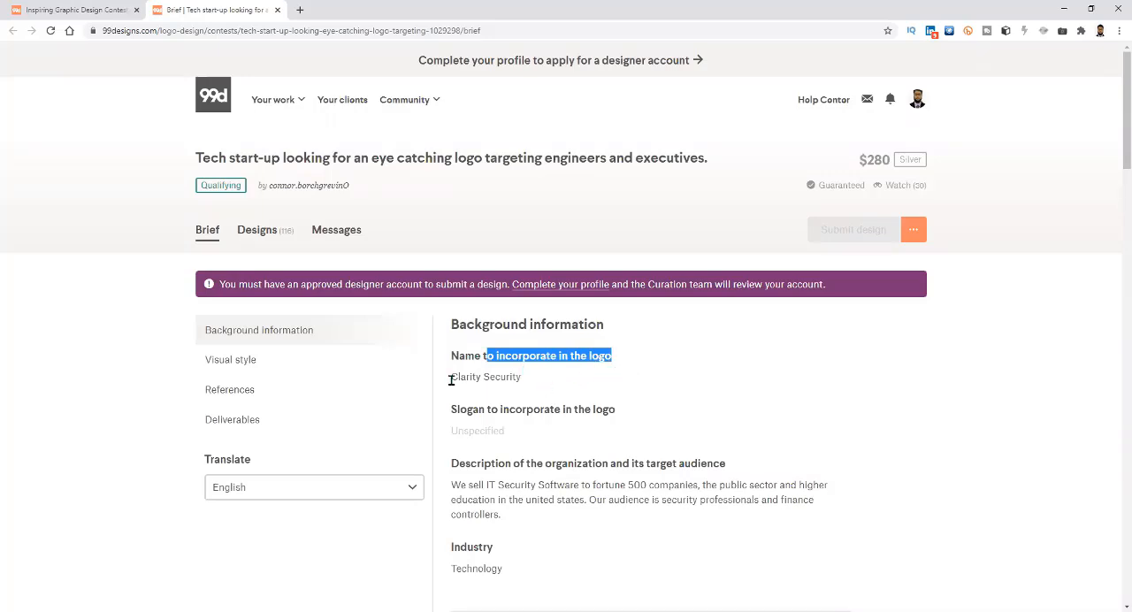
{"action": "left_click_drag", "start_coordinate": [449, 377], "coordinate": [536, 398]}
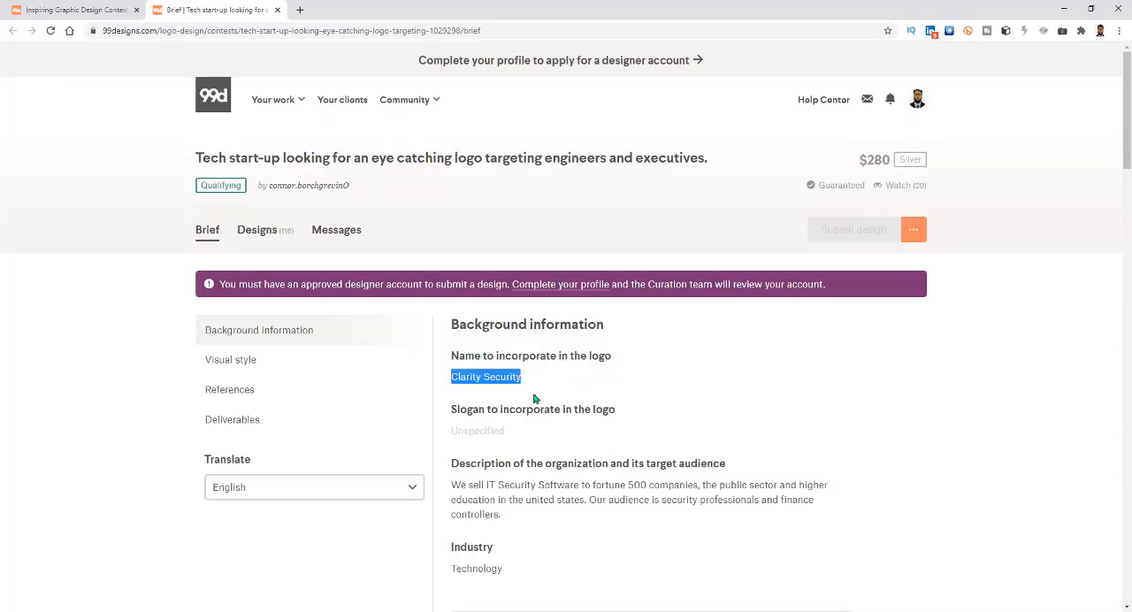
{"action": "left_click", "coordinate": [283, 336]}
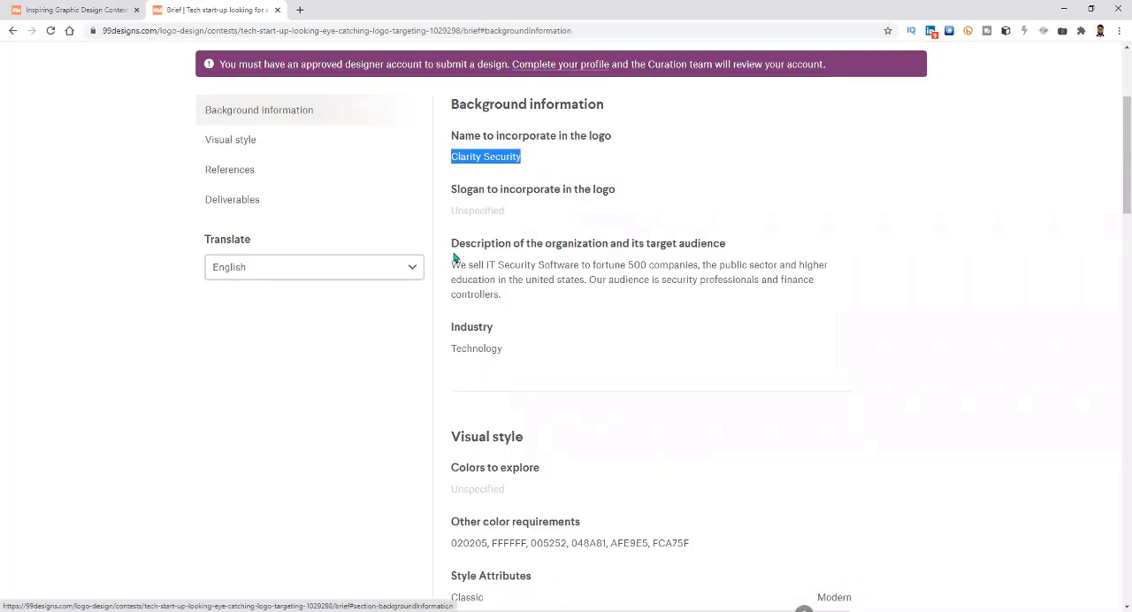
Examine the Visual style section of the brief, highlighting the colors to explore and the other color requirements.
{"action": "scroll", "coordinate": [572, 292], "scroll_direction": "down", "scroll_amount": 2}
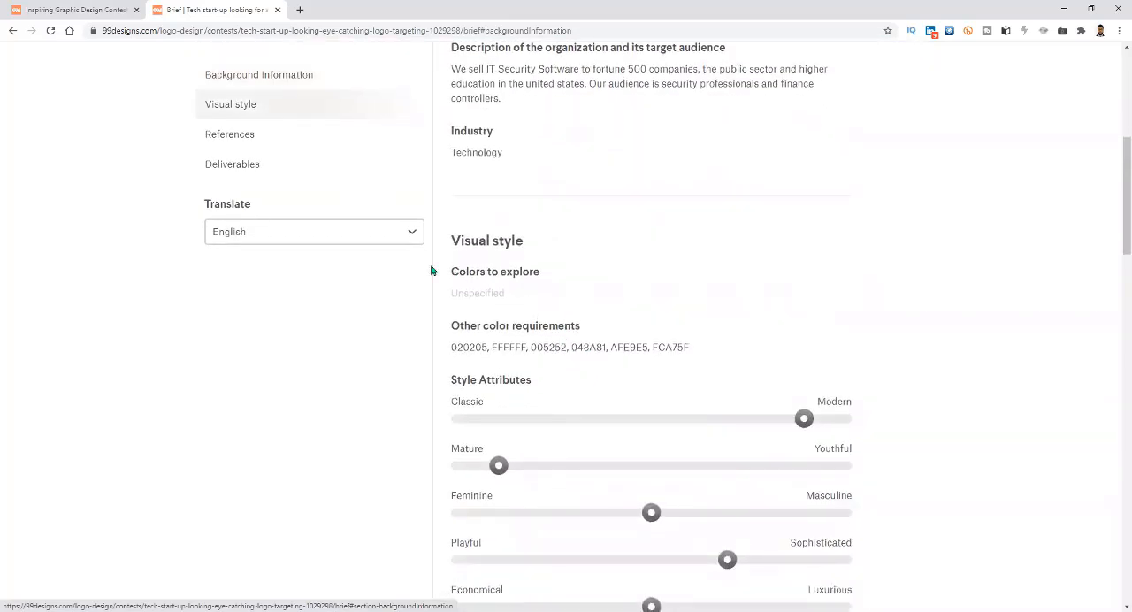
{"action": "left_click_drag", "start_coordinate": [466, 272], "coordinate": [614, 304]}
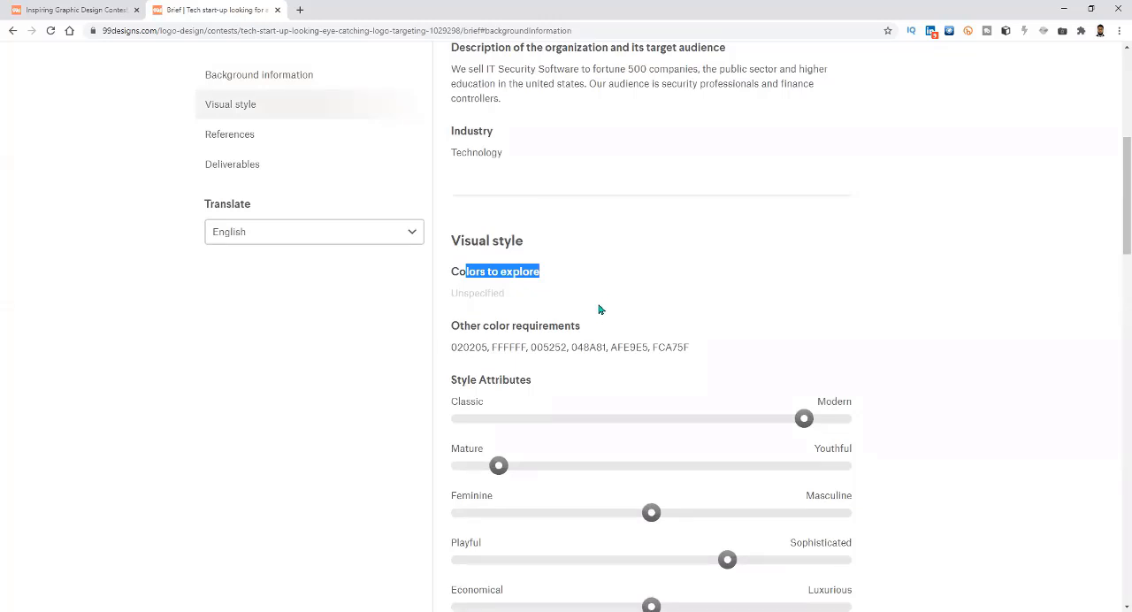
{"action": "left_click", "coordinate": [570, 329]}
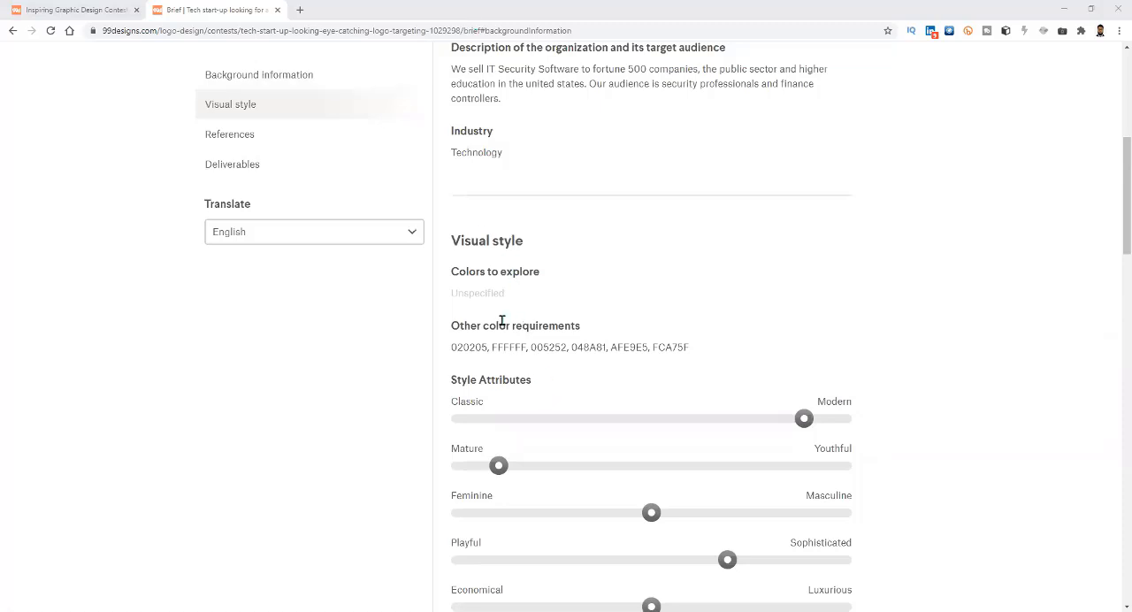
{"action": "left_click_drag", "start_coordinate": [440, 327], "coordinate": [599, 339]}
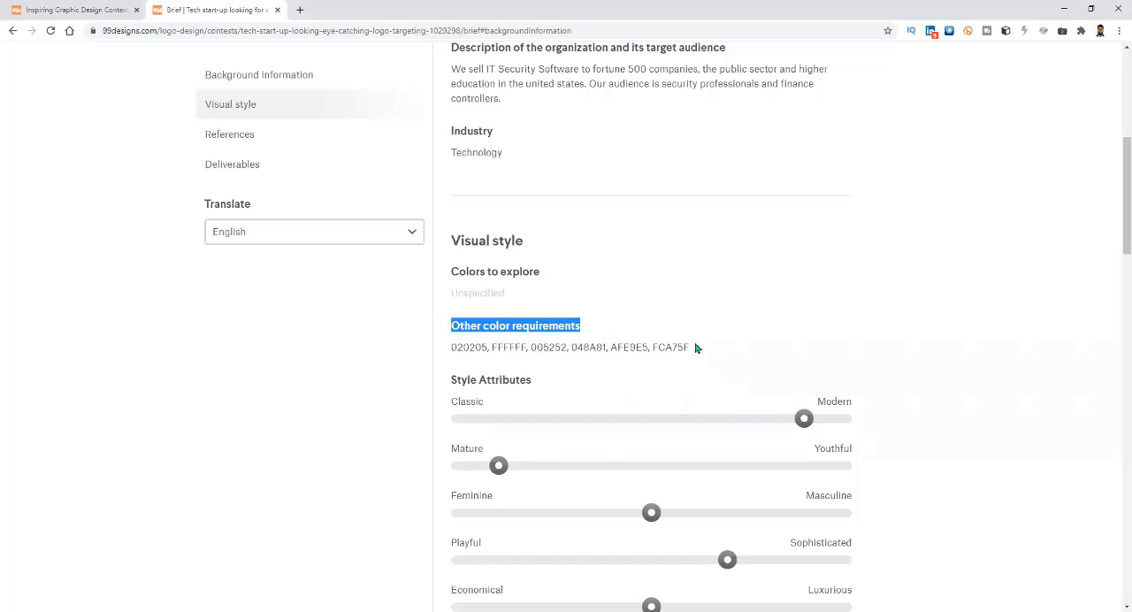
{"action": "left_click_drag", "start_coordinate": [695, 346], "coordinate": [440, 346]}
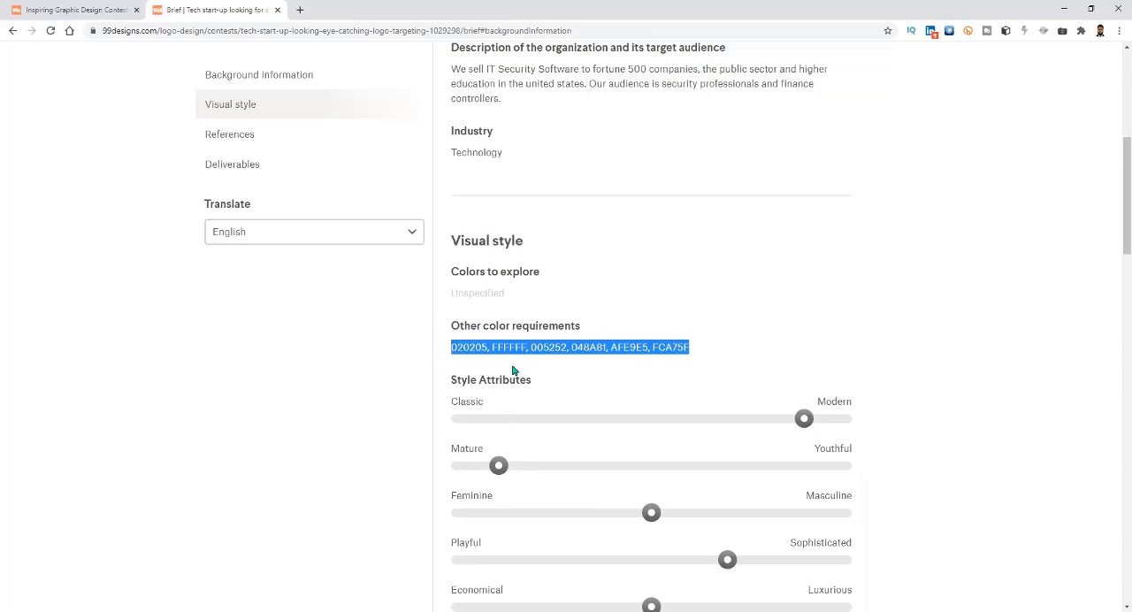
{"action": "left_click", "coordinate": [482, 347]}
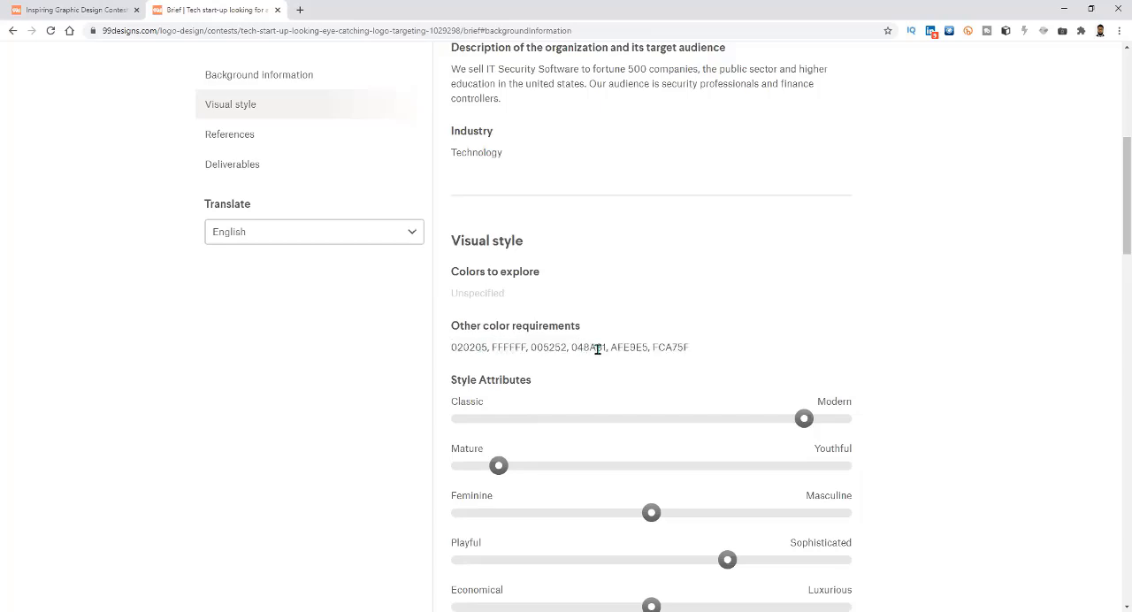
{"action": "left_click_drag", "start_coordinate": [689, 348], "coordinate": [450, 346]}
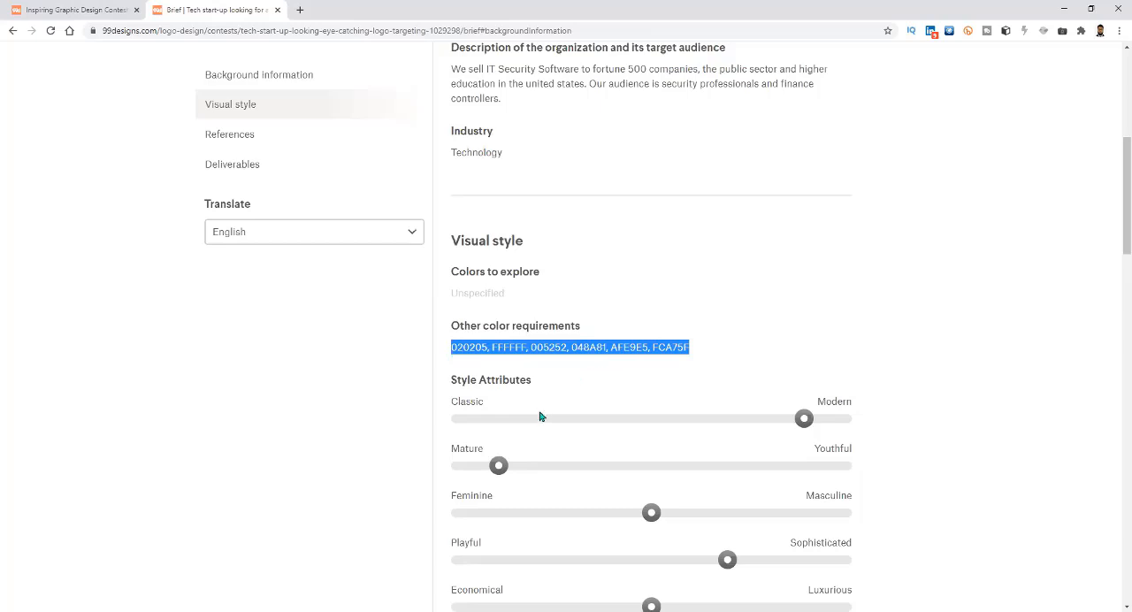
{"action": "left_click", "coordinate": [639, 349]}
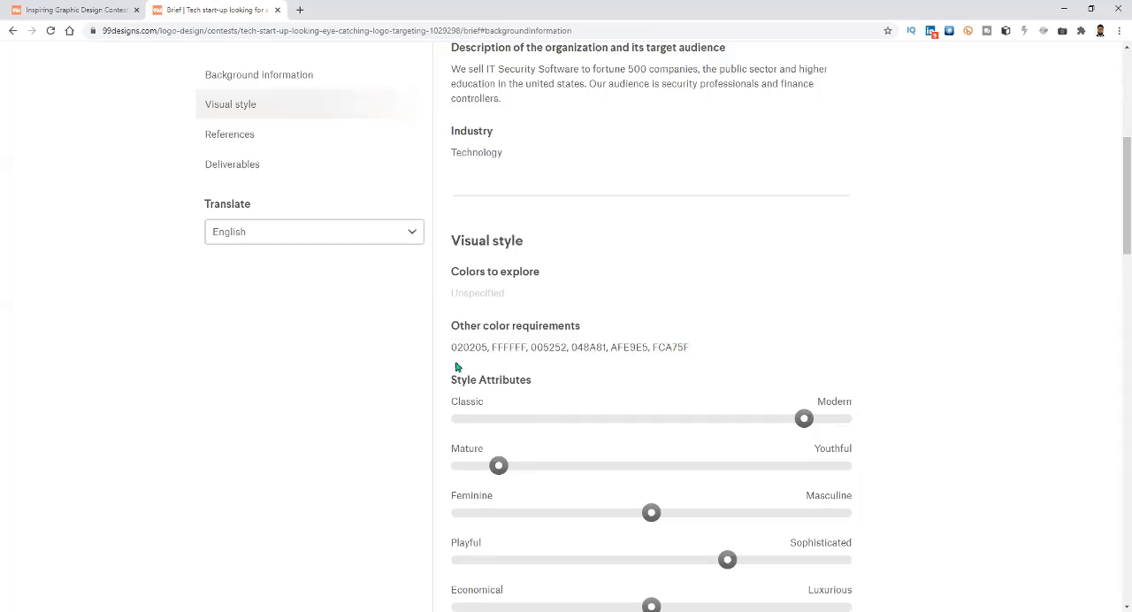
{"action": "left_click_drag", "start_coordinate": [487, 347], "coordinate": [436, 350]}
Examine the Style Attributes sliders and the Design inspiration logos in the brief.
{"action": "scroll", "coordinate": [595, 461], "scroll_direction": "down", "scroll_amount": 3}
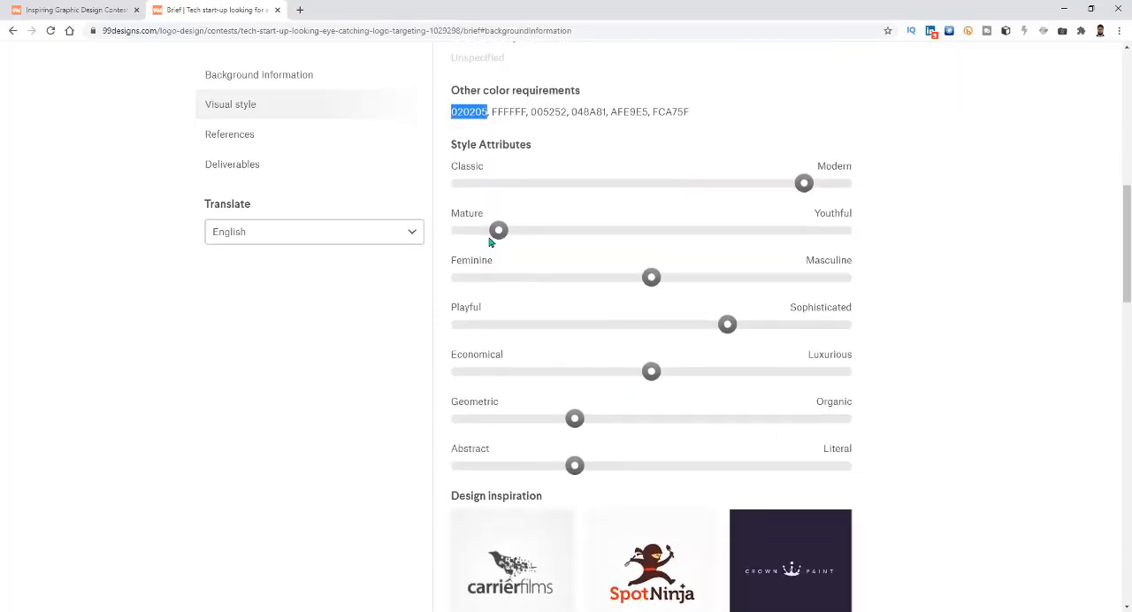
{"action": "left_click", "coordinate": [495, 233]}
{"action": "scroll", "coordinate": [539, 365], "scroll_direction": "down", "scroll_amount": 2}
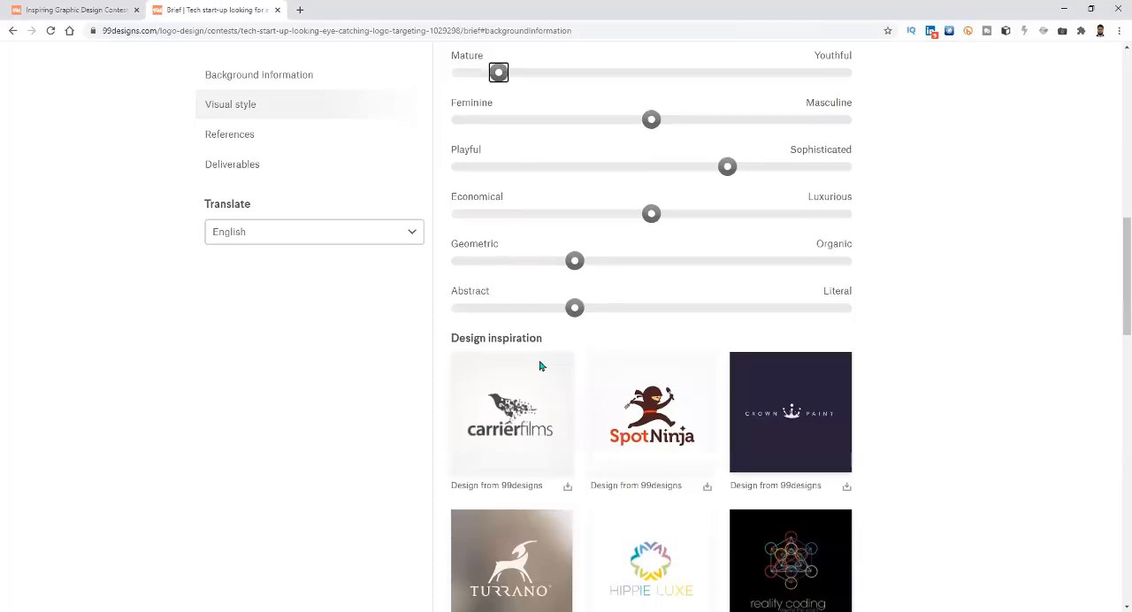
{"action": "scroll", "coordinate": [540, 365], "scroll_direction": "down", "scroll_amount": 2}
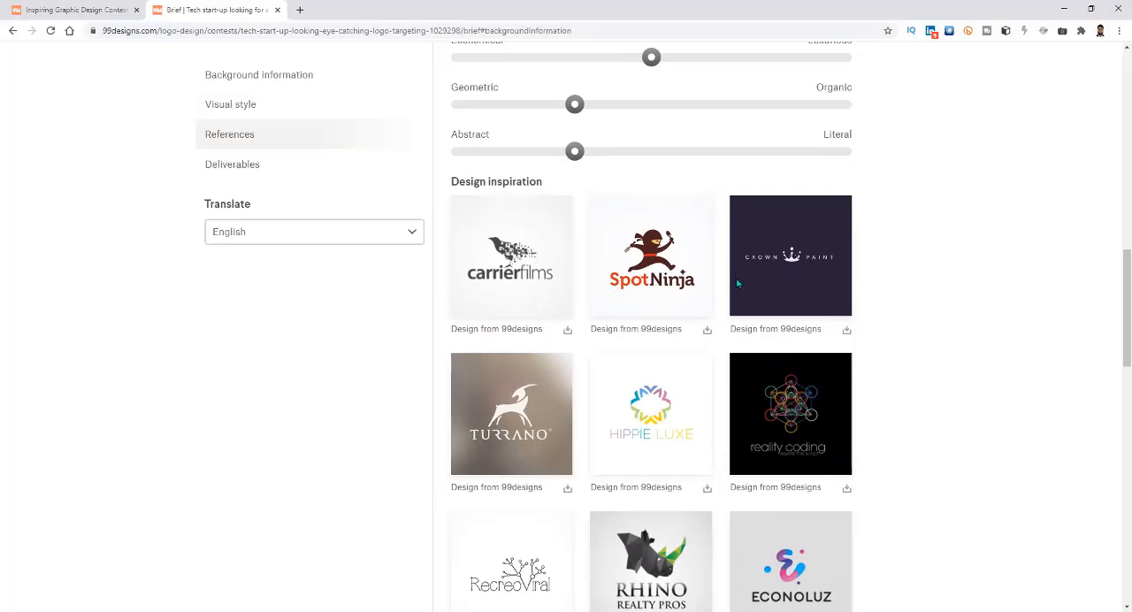
Examine the remaining Design inspiration logos and the Other notes under References in the brief.
{"action": "scroll", "coordinate": [795, 297], "scroll_direction": "down", "scroll_amount": 2}
{"action": "scroll", "coordinate": [509, 352], "scroll_direction": "down", "scroll_amount": 2}
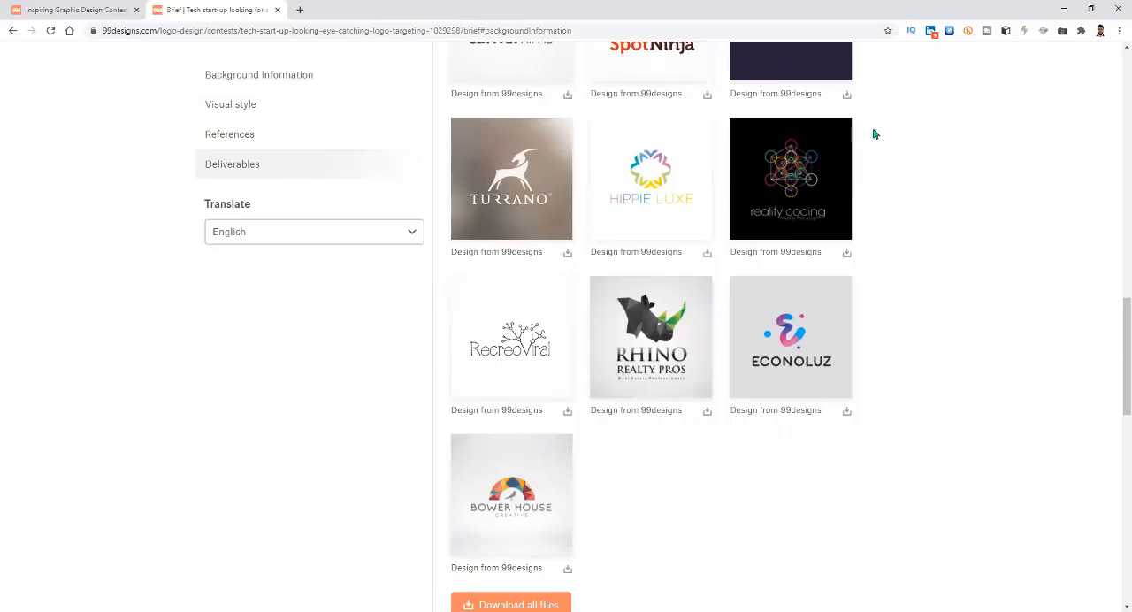
{"action": "scroll", "coordinate": [811, 355], "scroll_direction": "down", "scroll_amount": 5}
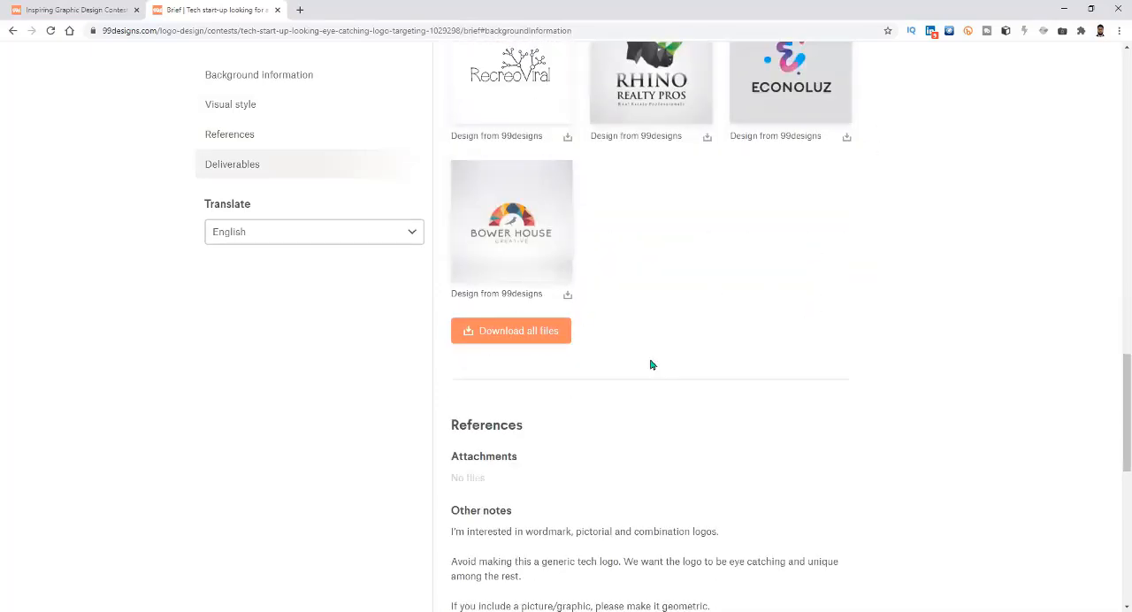
{"action": "scroll", "coordinate": [663, 347], "scroll_direction": "up", "scroll_amount": 1}
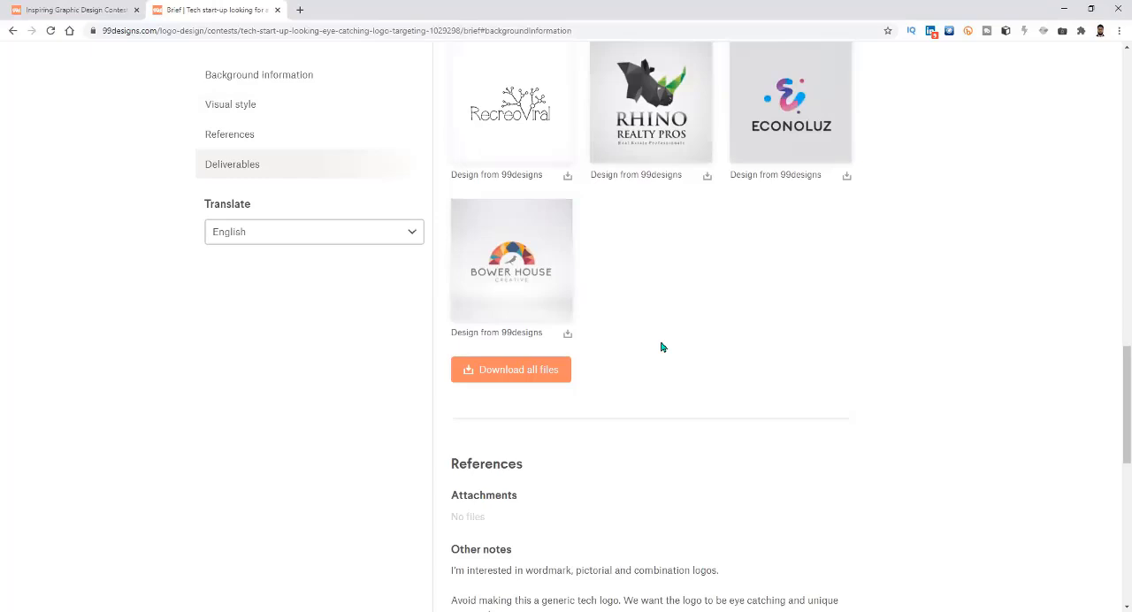
{"action": "scroll", "coordinate": [748, 406], "scroll_direction": "down", "scroll_amount": 4}
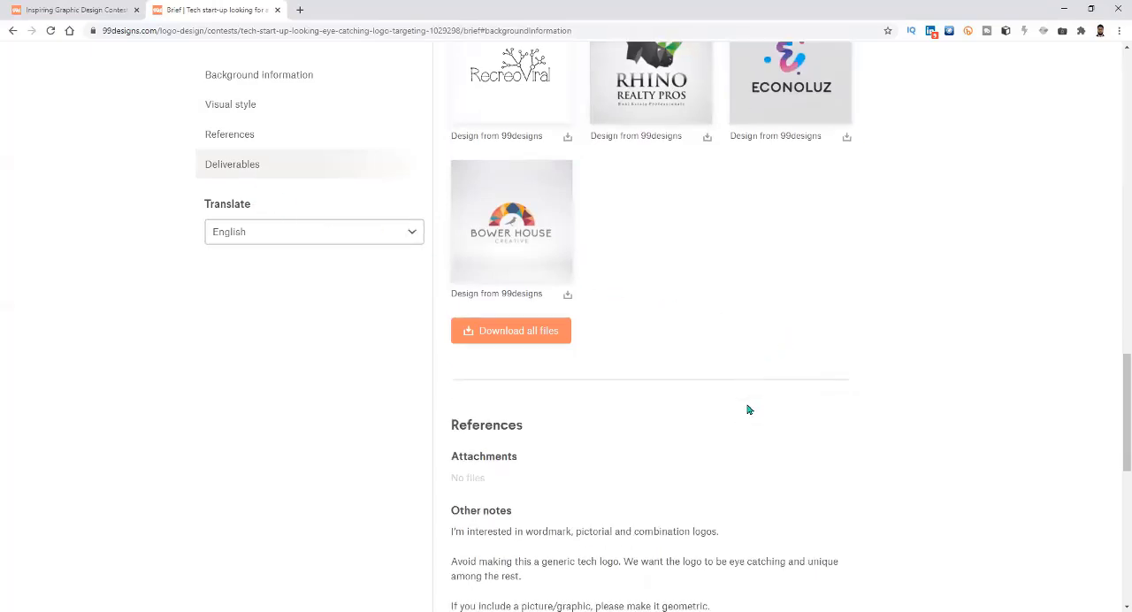
{"action": "scroll", "coordinate": [666, 417], "scroll_direction": "down", "scroll_amount": 3}
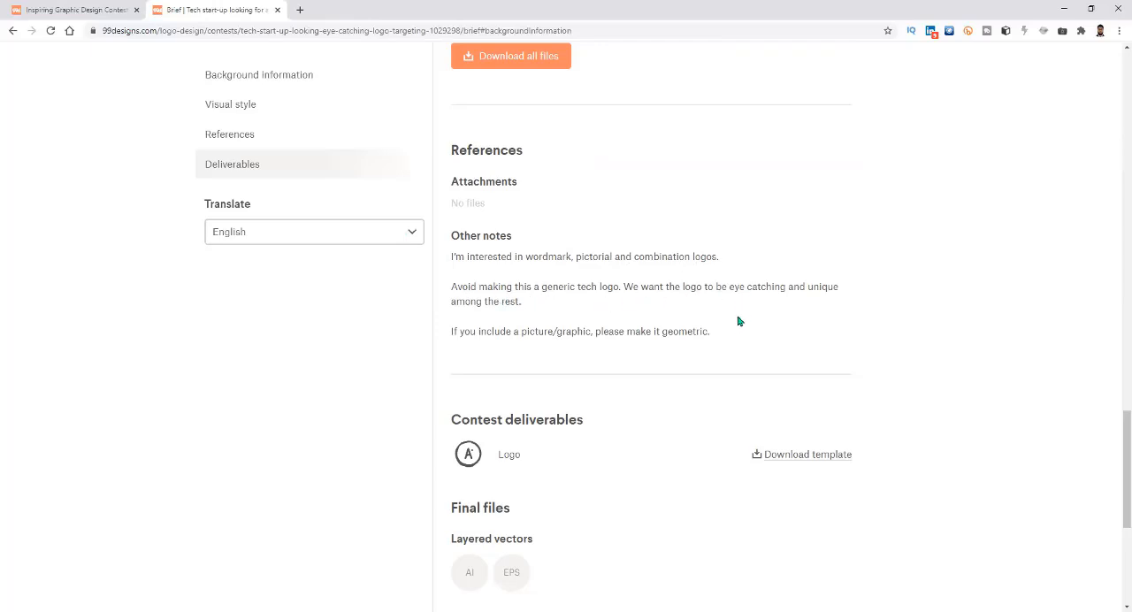
{"action": "scroll", "coordinate": [735, 325], "scroll_direction": "up", "scroll_amount": 1}
{"action": "scroll", "coordinate": [727, 322], "scroll_direction": "down", "scroll_amount": 4}
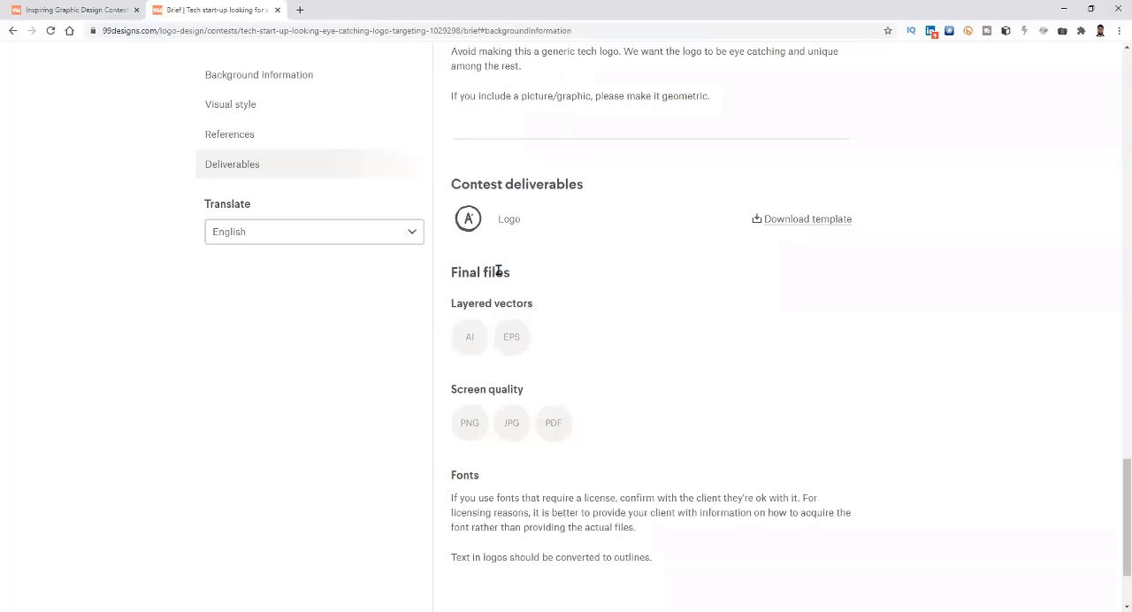
Examine the Final files and Fonts requirements, highlighting the PNG, JPG and PDF formats and the word "license".
{"action": "triple_click", "coordinate": [471, 349]}
{"action": "left_click", "coordinate": [539, 343]}
{"action": "scroll", "coordinate": [589, 384], "scroll_direction": "down", "scroll_amount": 2}
{"action": "triple_click", "coordinate": [469, 320]}
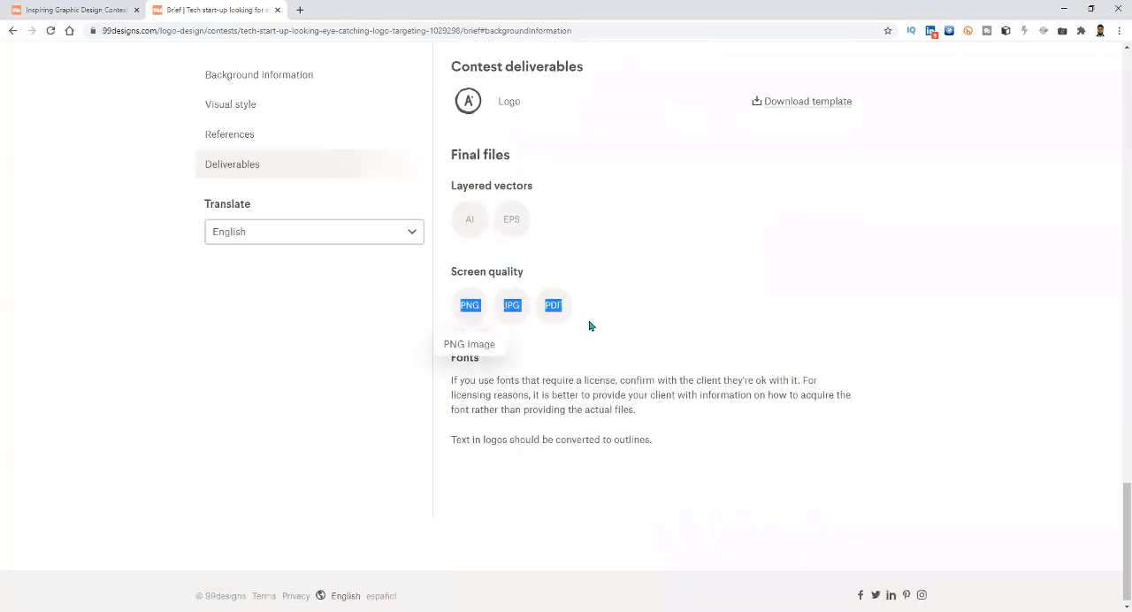
{"action": "scroll", "coordinate": [596, 349], "scroll_direction": "down", "scroll_amount": 1}
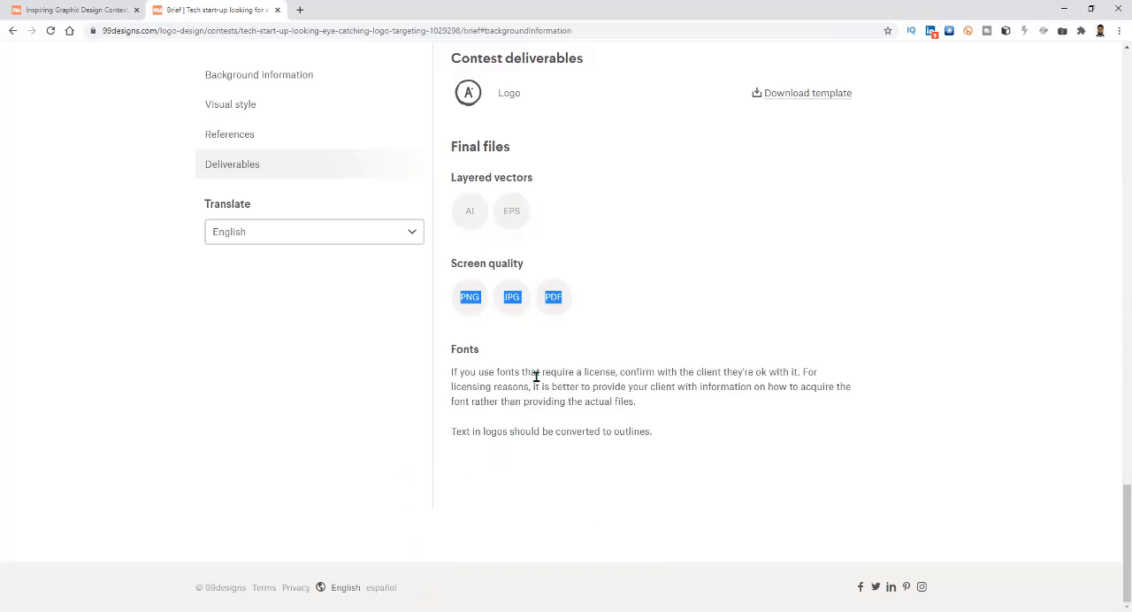
{"action": "left_click_drag", "start_coordinate": [582, 371], "coordinate": [626, 376]}
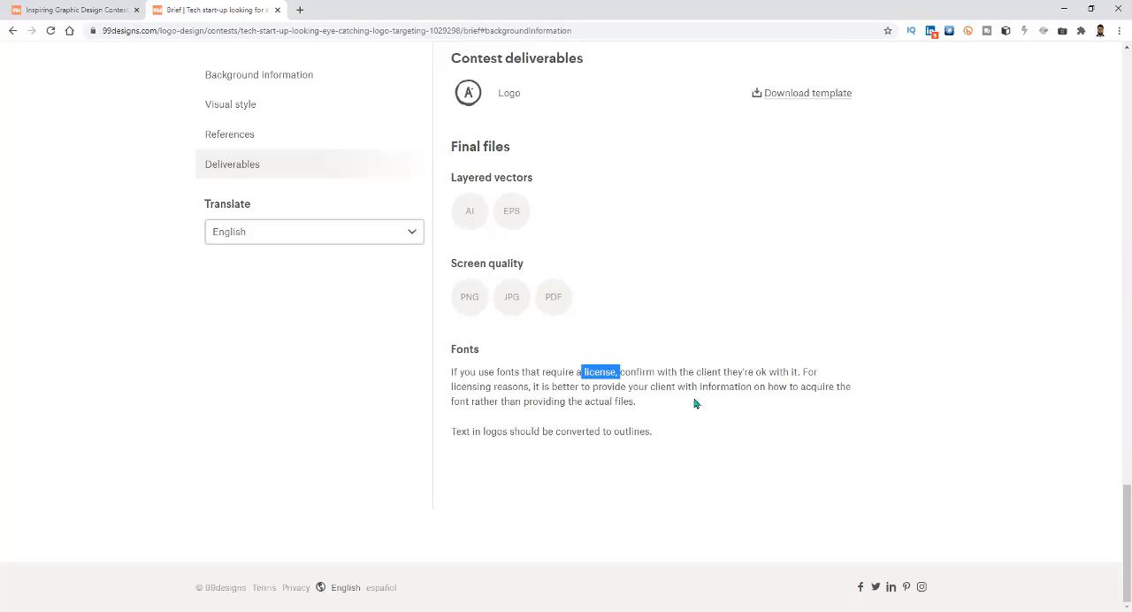
Return to the Background information and highlight the organization description heading and the sentence about the audience.
{"action": "scroll", "coordinate": [695, 404], "scroll_direction": "up", "scroll_amount": 4}
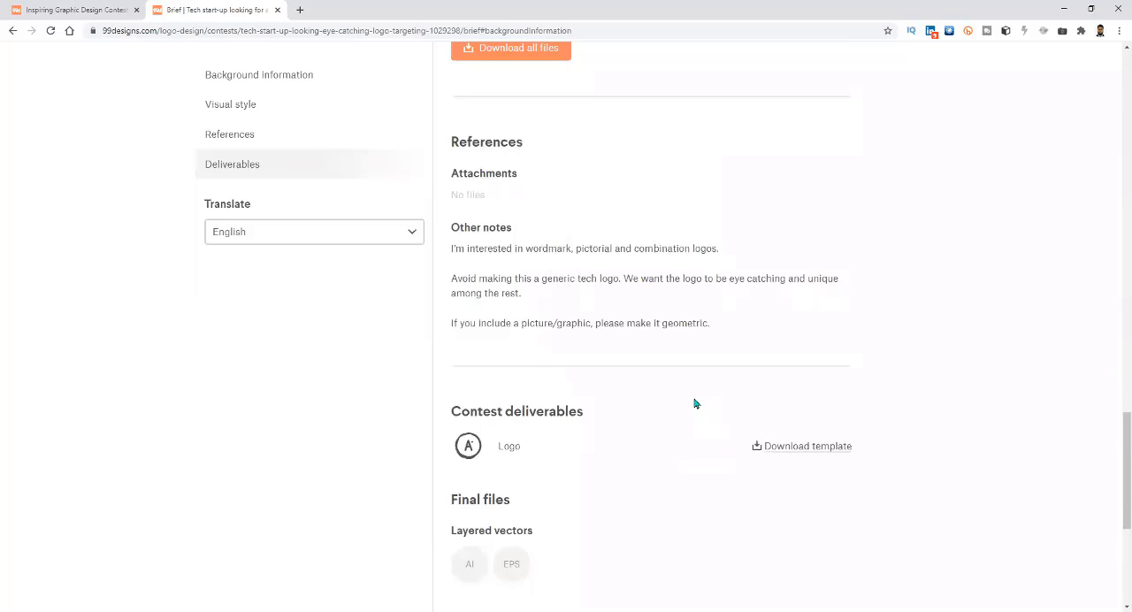
{"action": "scroll", "coordinate": [695, 403], "scroll_direction": "up", "scroll_amount": 7}
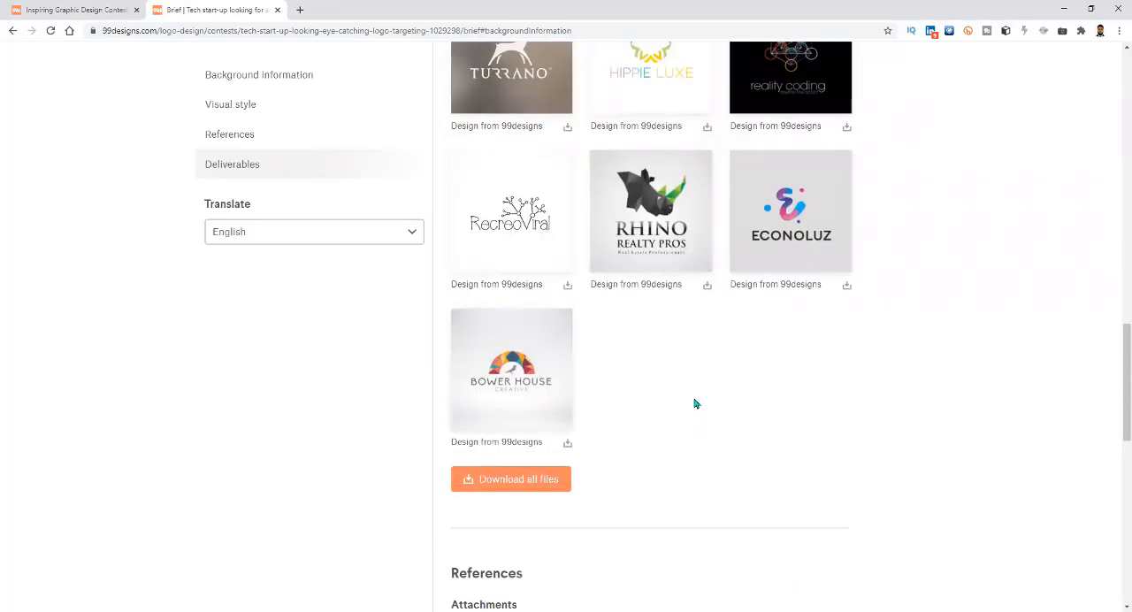
{"action": "scroll", "coordinate": [696, 404], "scroll_direction": "up", "scroll_amount": 10}
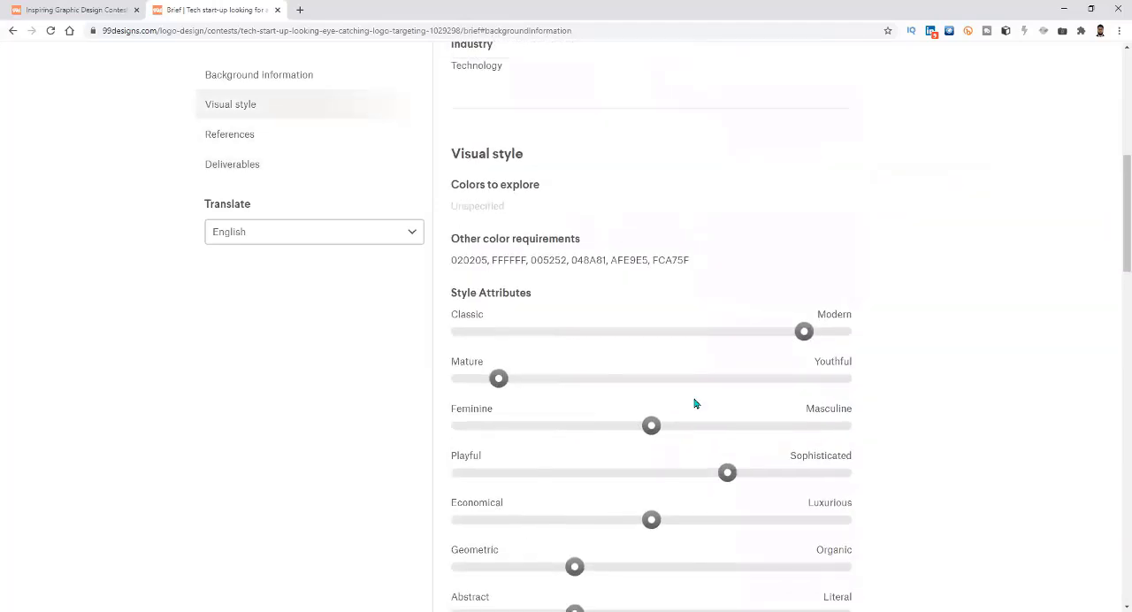
{"action": "scroll", "coordinate": [695, 404], "scroll_direction": "up", "scroll_amount": 2}
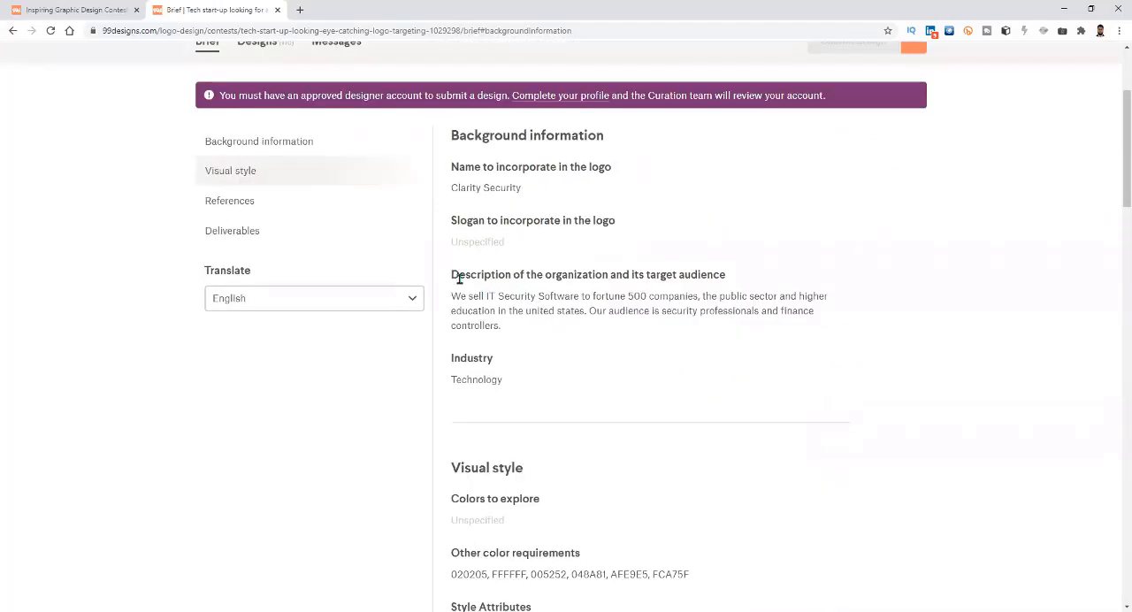
{"action": "left_click_drag", "start_coordinate": [451, 276], "coordinate": [758, 283]}
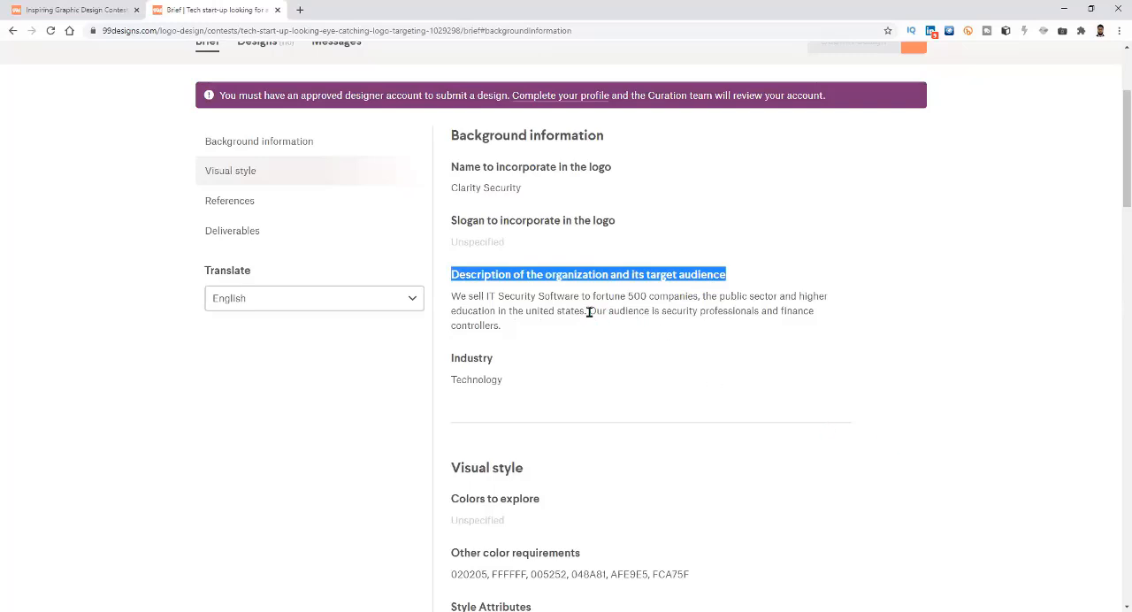
{"action": "left_click_drag", "start_coordinate": [589, 310], "coordinate": [497, 328]}
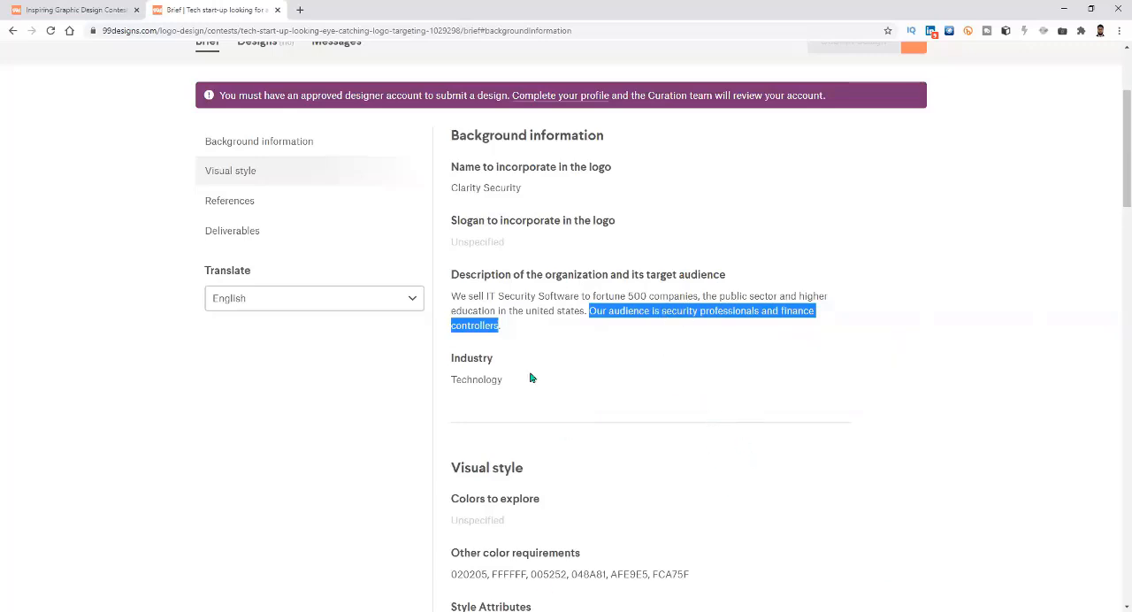
Highlight "security professionals" and "finance controllers" within the target audience sentence.
{"action": "left_click", "coordinate": [731, 314]}
{"action": "left_click_drag", "start_coordinate": [659, 311], "coordinate": [761, 312]}
{"action": "left_click", "coordinate": [762, 312]}
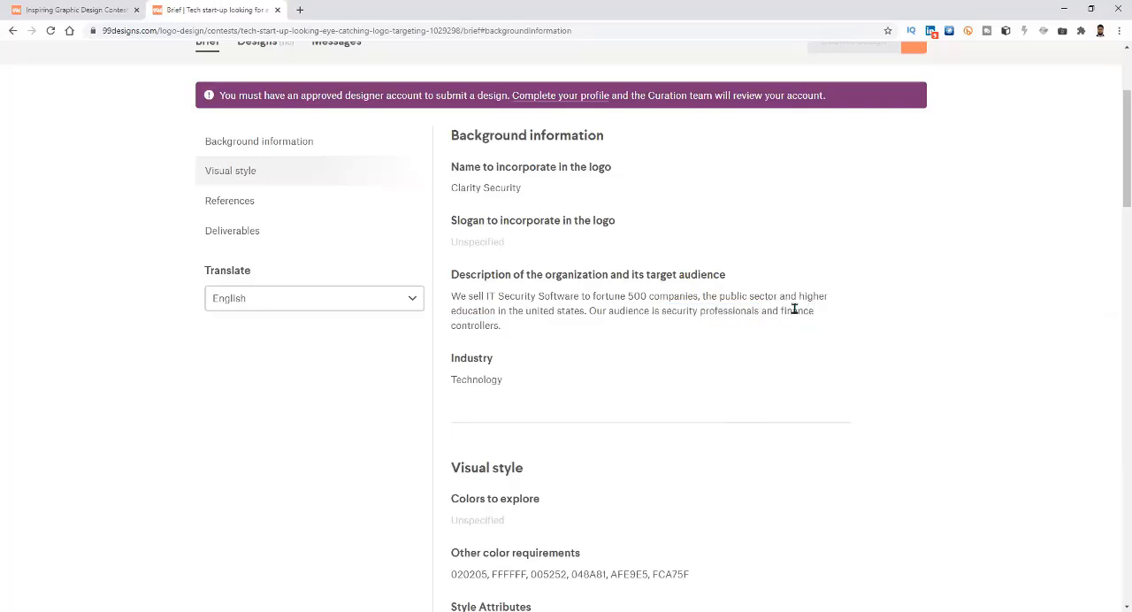
{"action": "left_click_drag", "start_coordinate": [783, 311], "coordinate": [498, 325]}
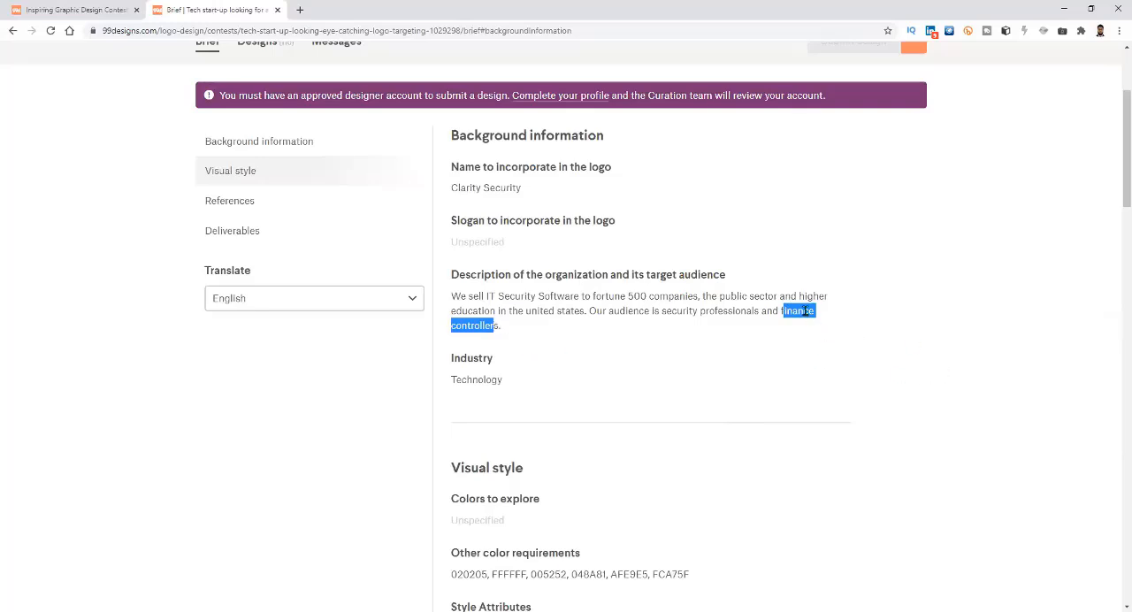
Open the contest's submitted designs and examine the newest active Clarity Security logo entries.
{"action": "scroll", "coordinate": [501, 421], "scroll_direction": "up", "scroll_amount": 2}
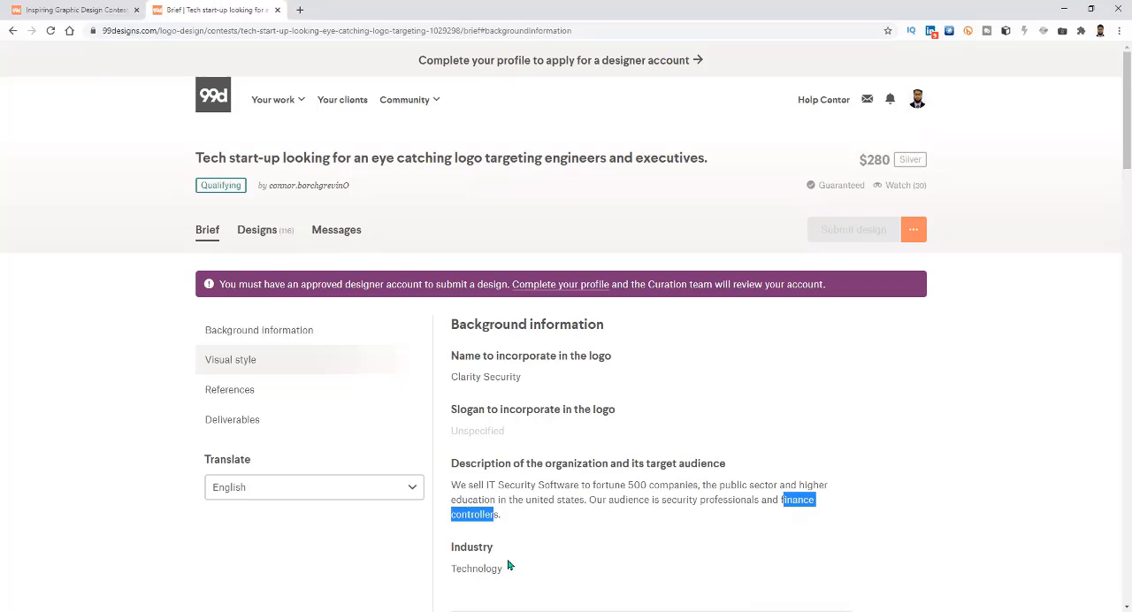
{"action": "left_click", "coordinate": [259, 237]}
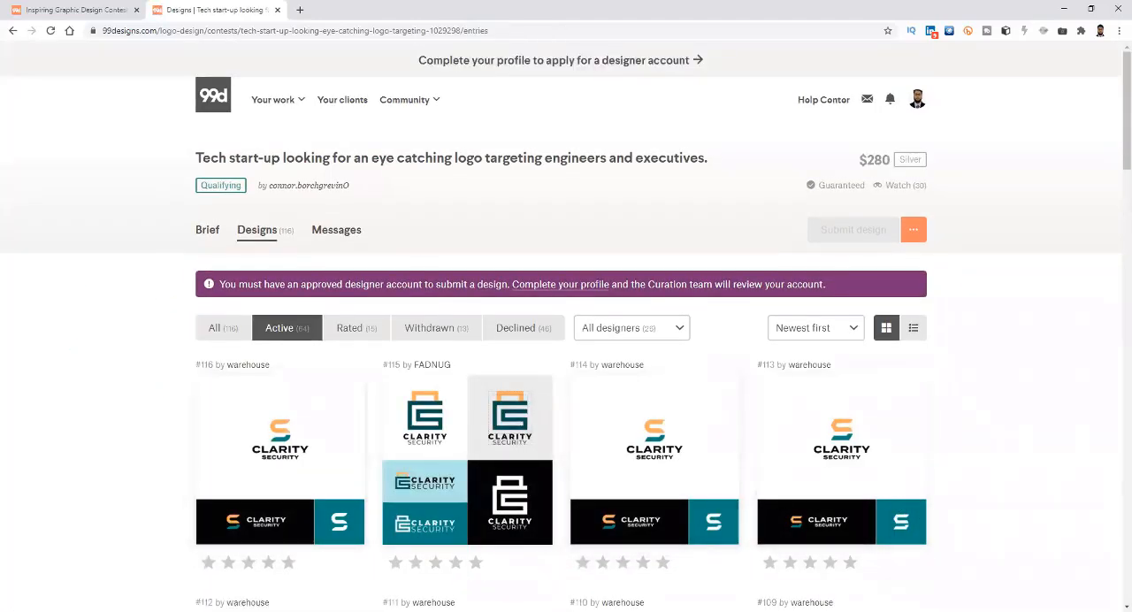
{"action": "scroll", "coordinate": [250, 472], "scroll_direction": "down", "scroll_amount": 1}
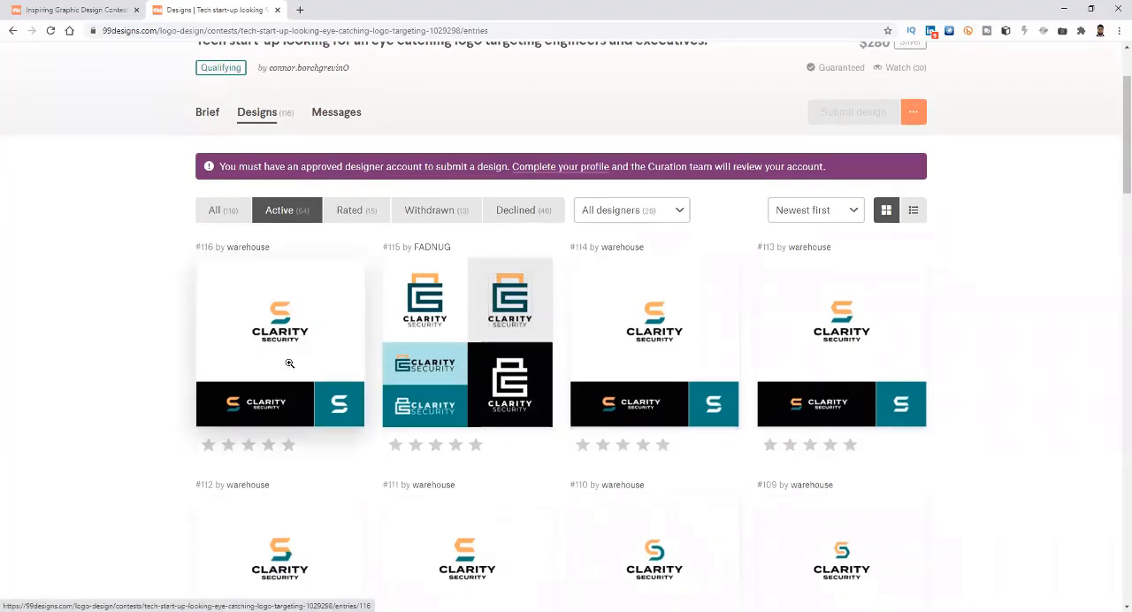
{"action": "scroll", "coordinate": [289, 363], "scroll_direction": "up", "scroll_amount": 1}
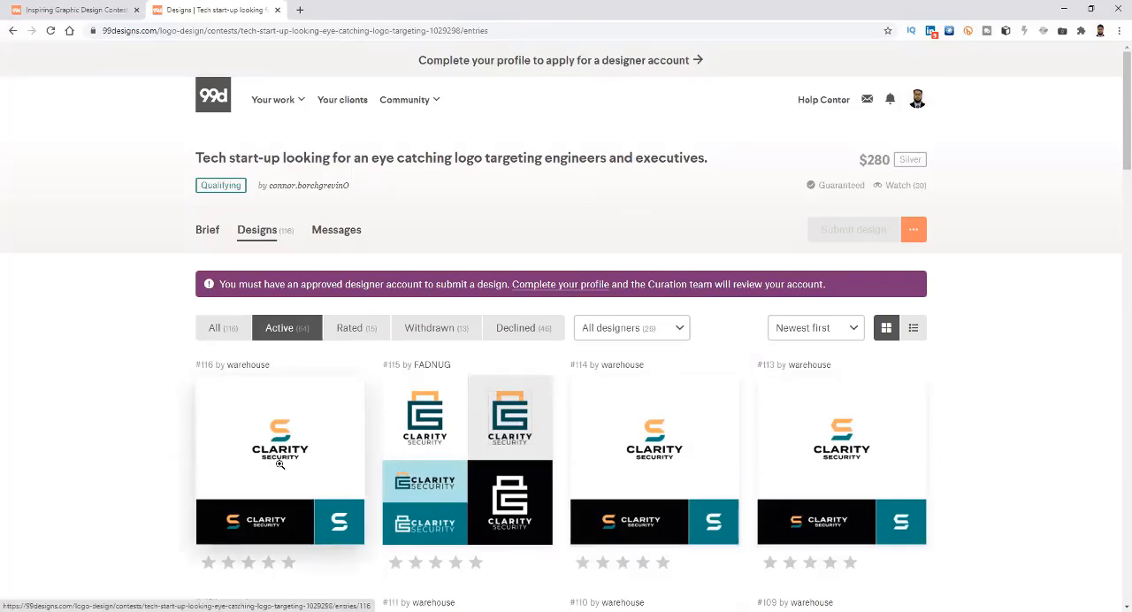
{"action": "scroll", "coordinate": [326, 417], "scroll_direction": "down", "scroll_amount": 1}
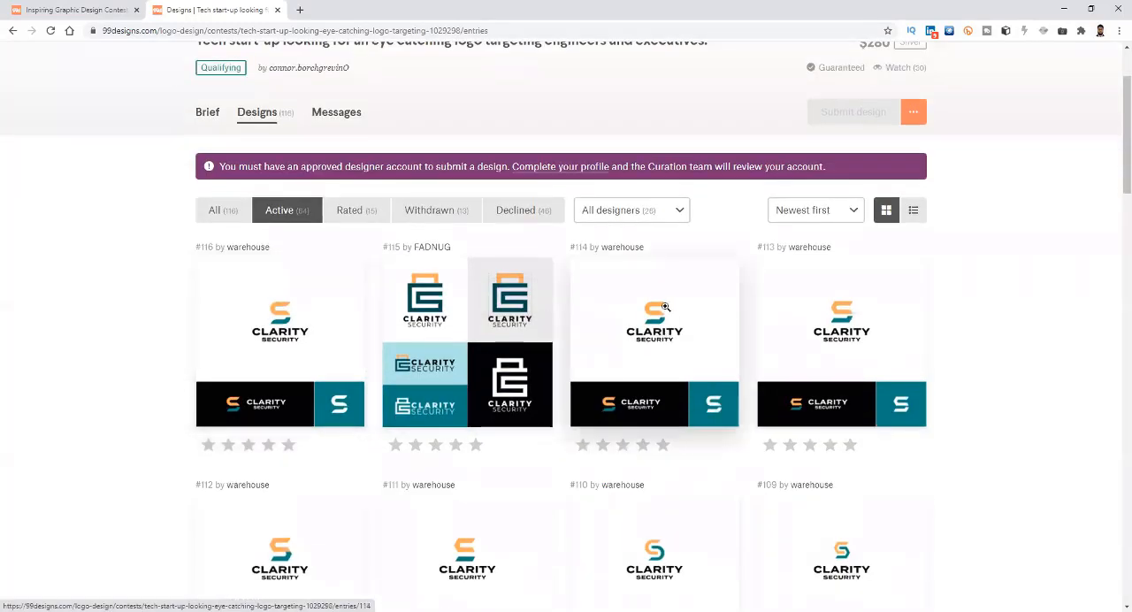
{"action": "scroll", "coordinate": [608, 375], "scroll_direction": "down", "scroll_amount": 3}
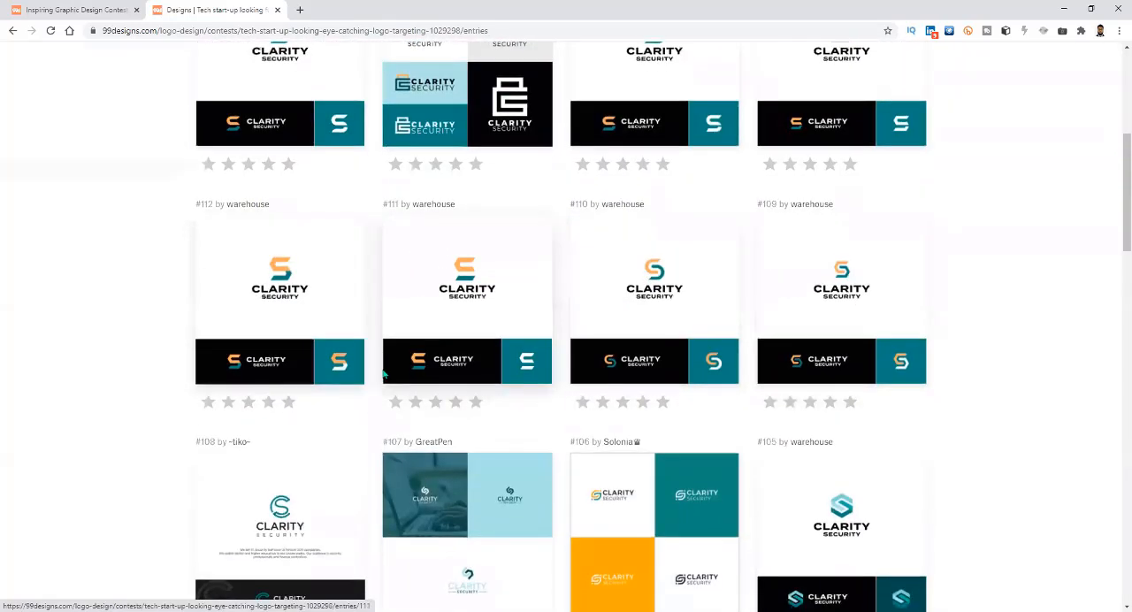
{"action": "scroll", "coordinate": [464, 292], "scroll_direction": "down", "scroll_amount": 2}
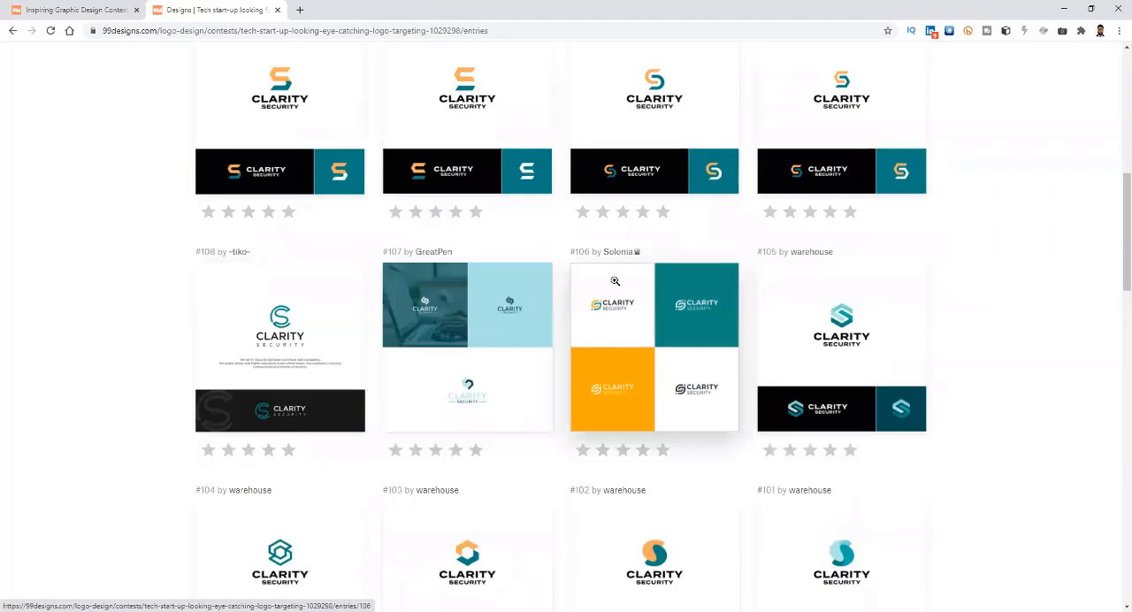
Compare the Clarity Security logo entries further down the gallery, as far as entry #89.
{"action": "scroll", "coordinate": [617, 280], "scroll_direction": "up", "scroll_amount": 2}
{"action": "scroll", "coordinate": [460, 447], "scroll_direction": "up", "scroll_amount": 1}
{"action": "scroll", "coordinate": [423, 474], "scroll_direction": "down", "scroll_amount": 2}
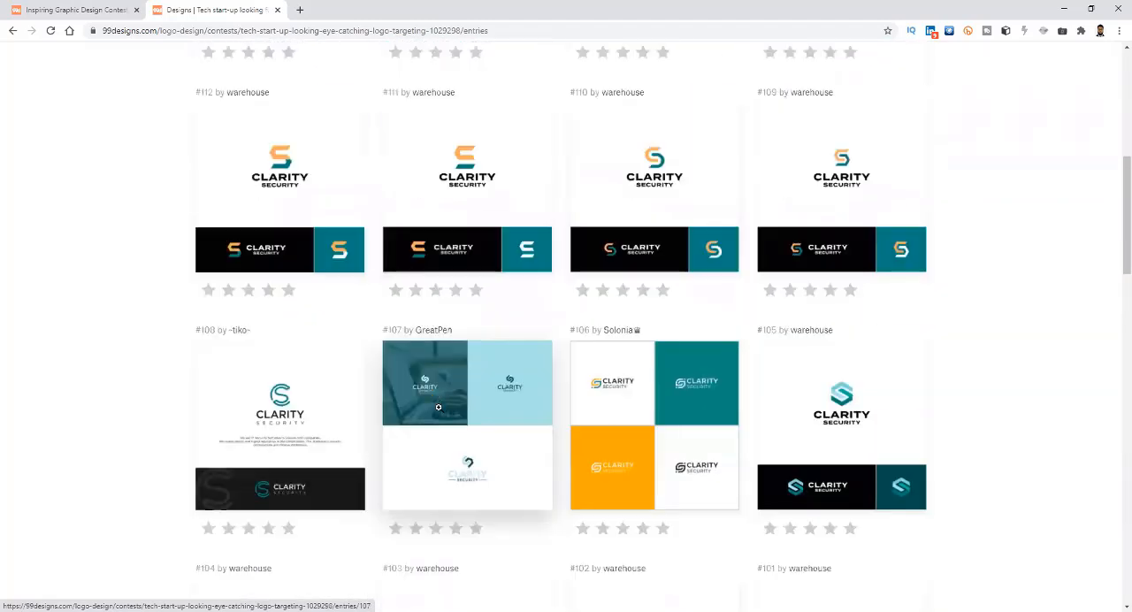
{"action": "scroll", "coordinate": [796, 442], "scroll_direction": "down", "scroll_amount": 2}
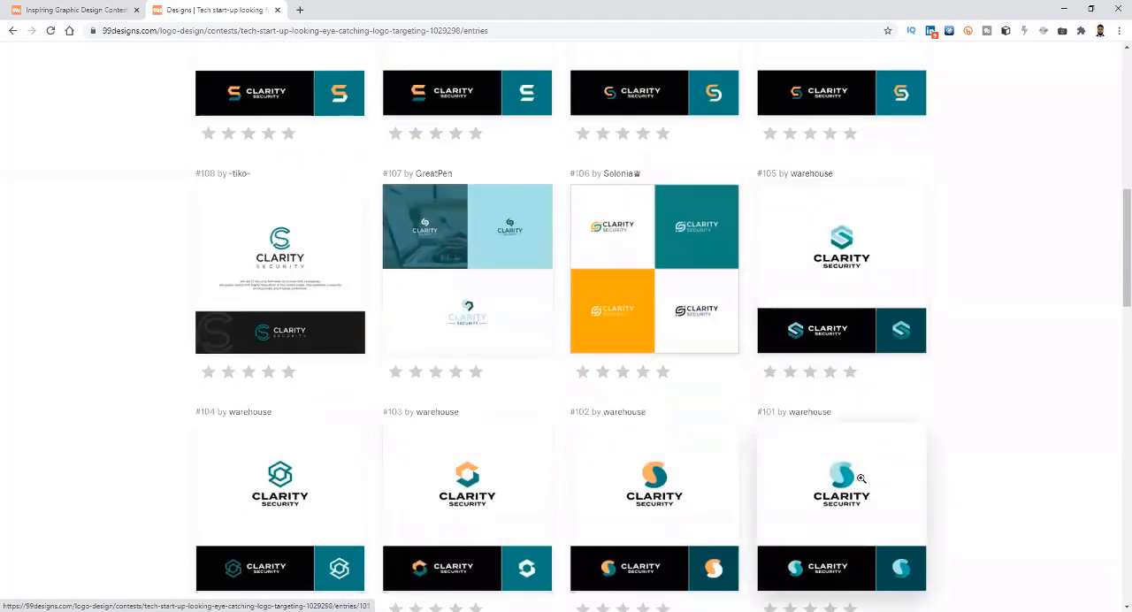
{"action": "scroll", "coordinate": [690, 520], "scroll_direction": "down", "scroll_amount": 5}
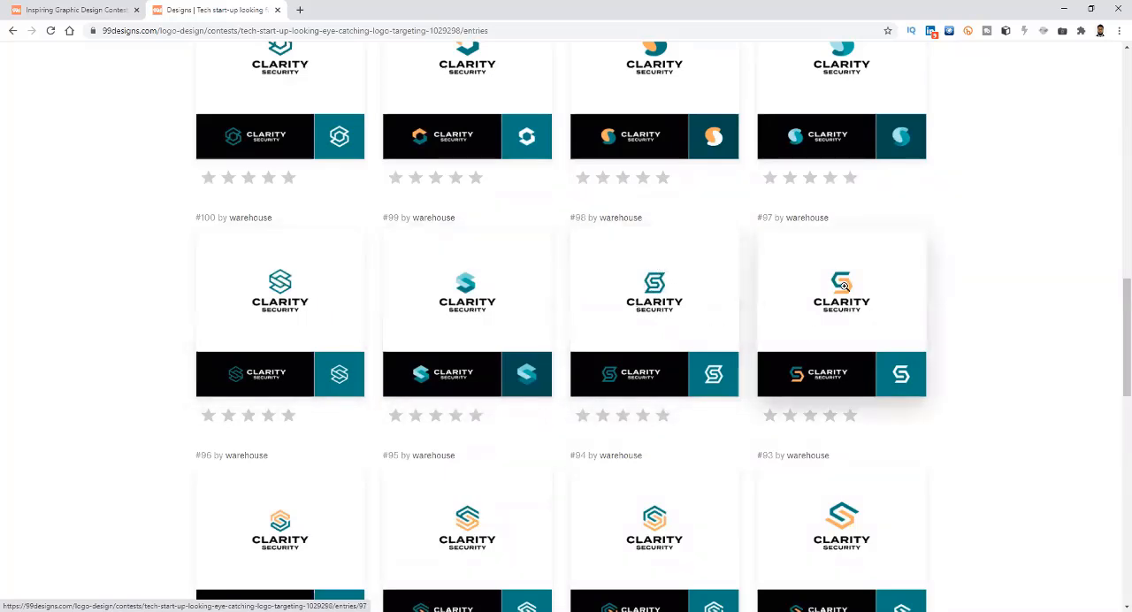
{"action": "scroll", "coordinate": [851, 382], "scroll_direction": "down", "scroll_amount": 2}
{"action": "scroll", "coordinate": [845, 379], "scroll_direction": "down", "scroll_amount": 2}
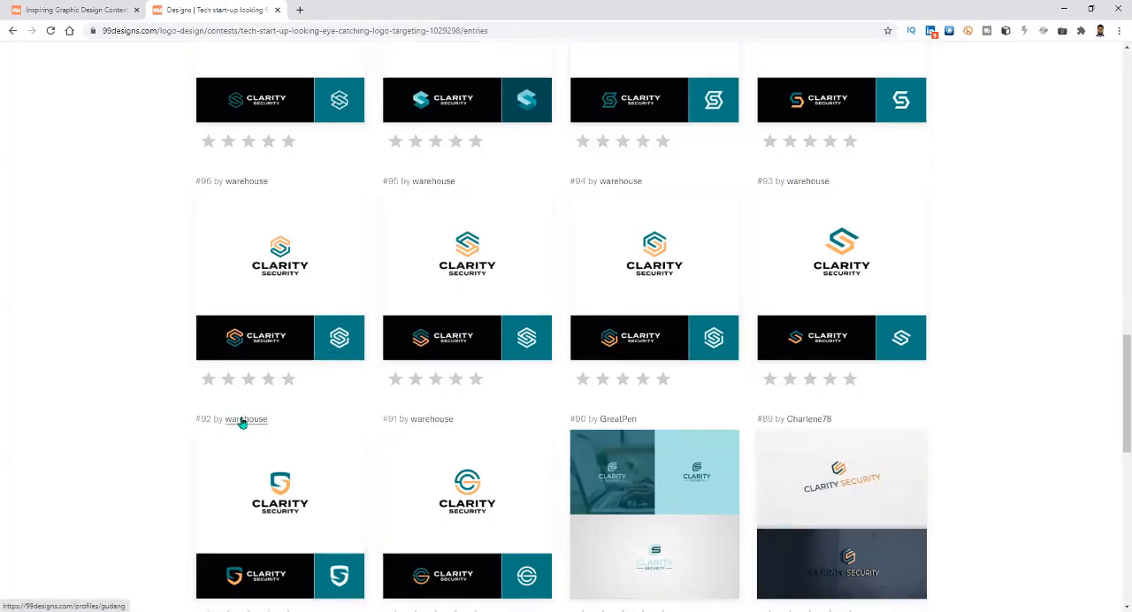
View logo entry #103 enlarged, then close it to return to the gallery.
{"action": "scroll", "coordinate": [332, 423], "scroll_direction": "up", "scroll_amount": 2}
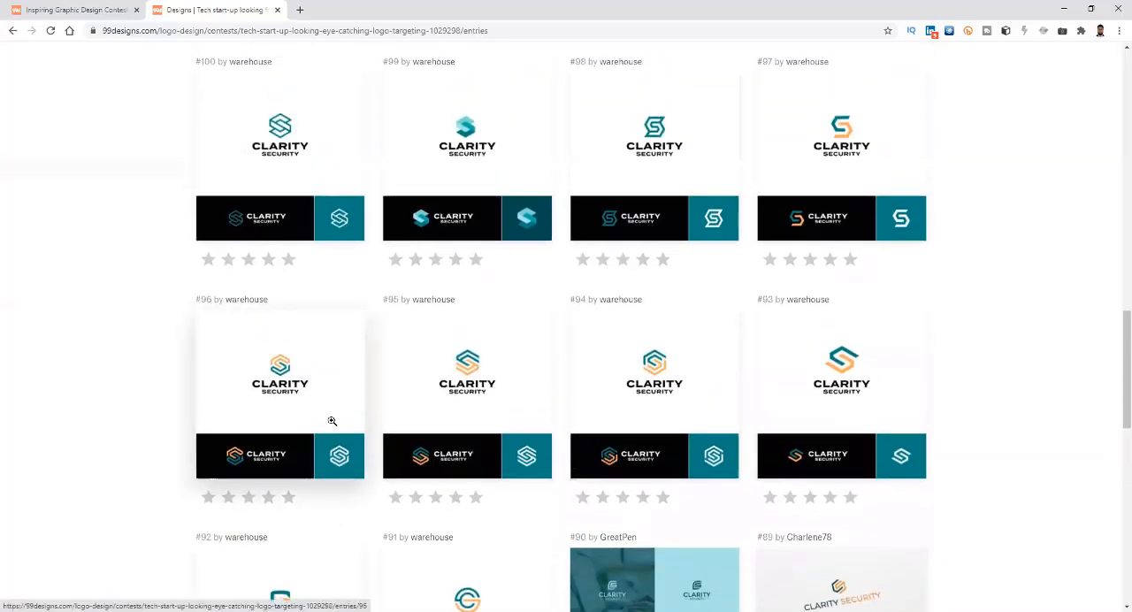
{"action": "scroll", "coordinate": [332, 421], "scroll_direction": "up", "scroll_amount": 3}
{"action": "scroll", "coordinate": [332, 421], "scroll_direction": "up", "scroll_amount": 2}
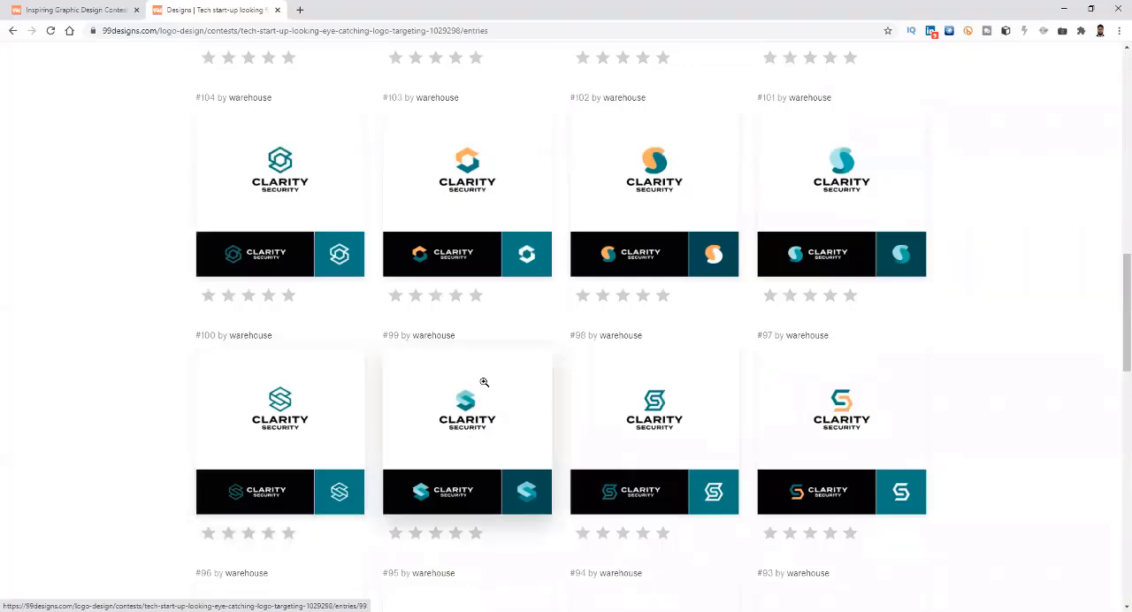
{"action": "scroll", "coordinate": [484, 381], "scroll_direction": "up", "scroll_amount": 3}
{"action": "left_click", "coordinate": [448, 336]}
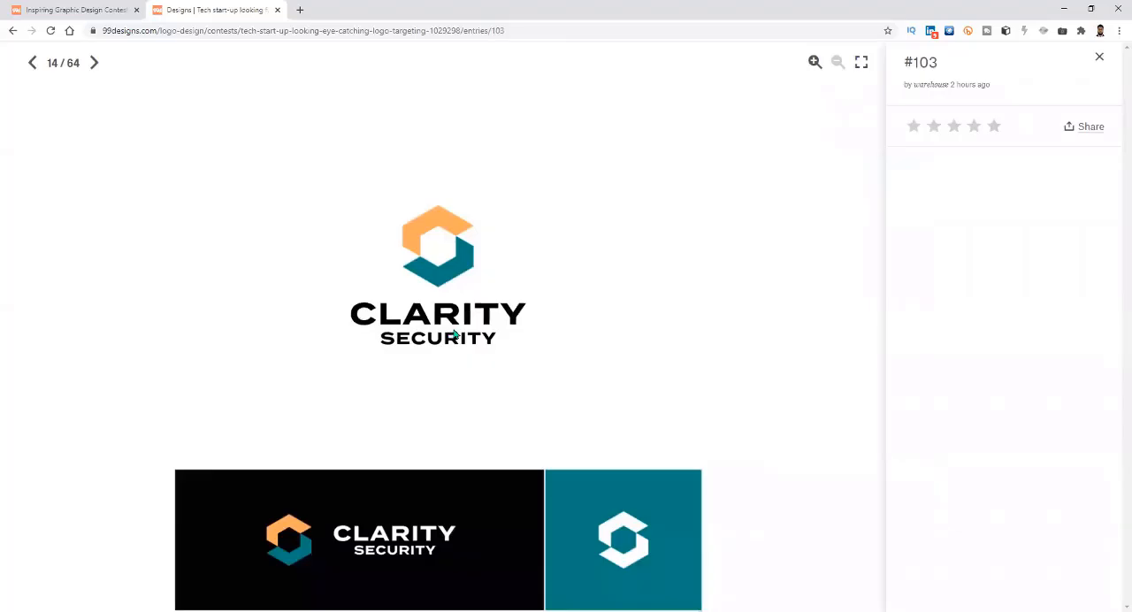
{"action": "left_click", "coordinate": [1100, 58]}
Review the logo variations among entries #89 to #112 in the gallery again.
{"action": "scroll", "coordinate": [488, 452], "scroll_direction": "down", "scroll_amount": 3}
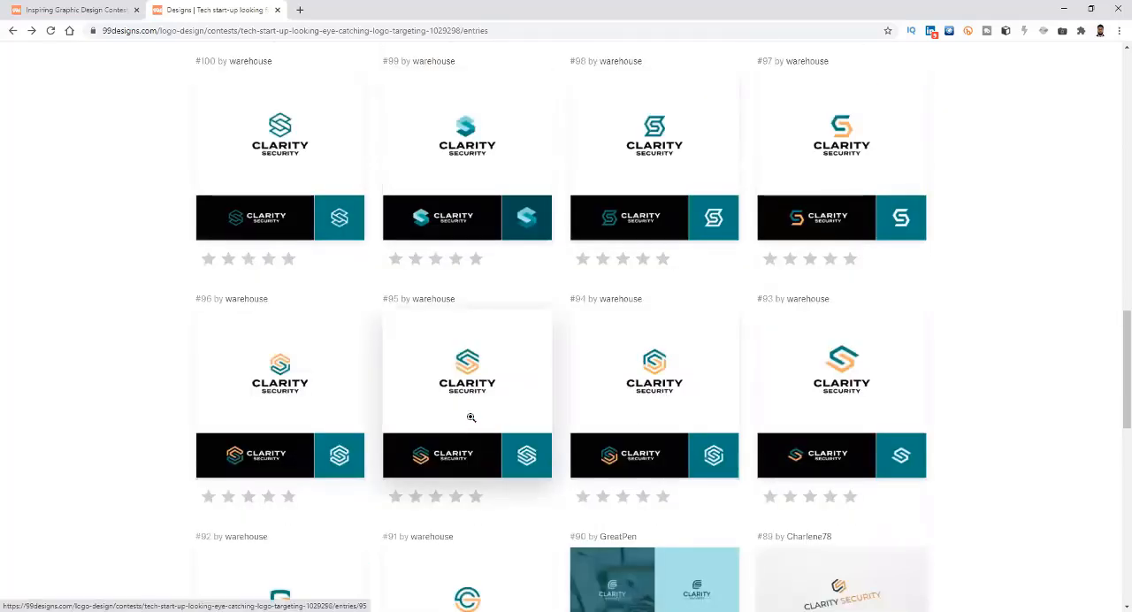
{"action": "scroll", "coordinate": [471, 417], "scroll_direction": "down", "scroll_amount": 2}
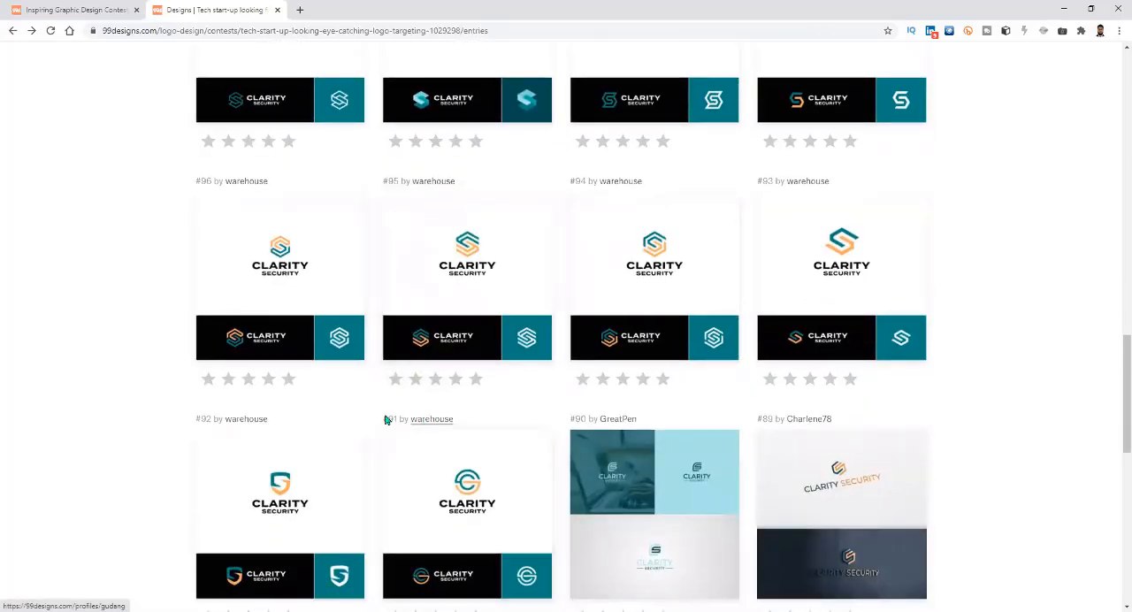
{"action": "scroll", "coordinate": [286, 371], "scroll_direction": "up", "scroll_amount": 5}
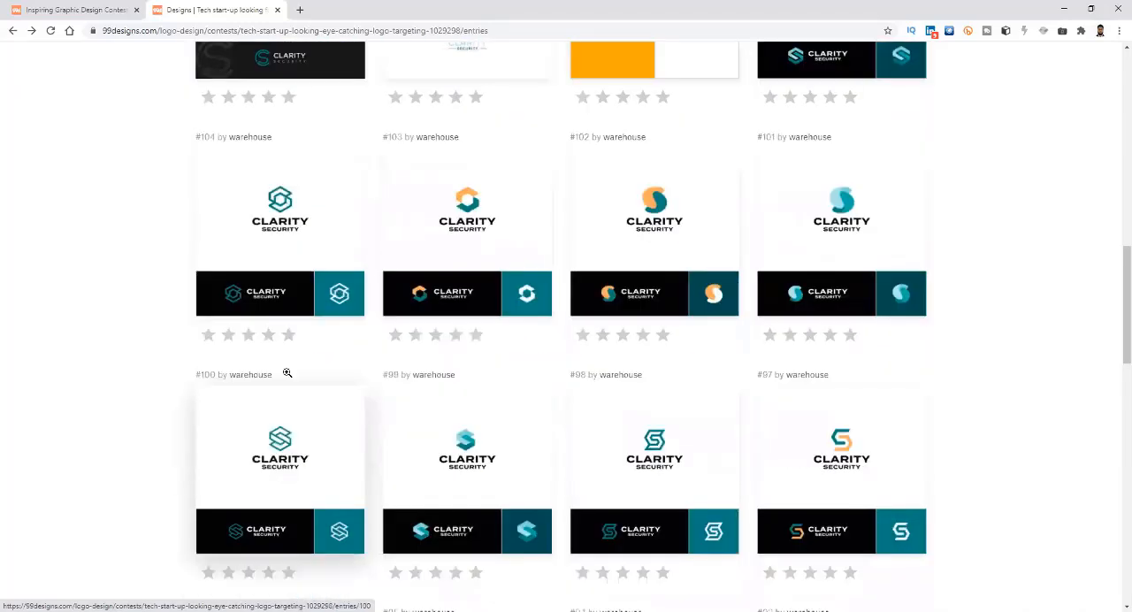
{"action": "scroll", "coordinate": [287, 373], "scroll_direction": "up", "scroll_amount": 4}
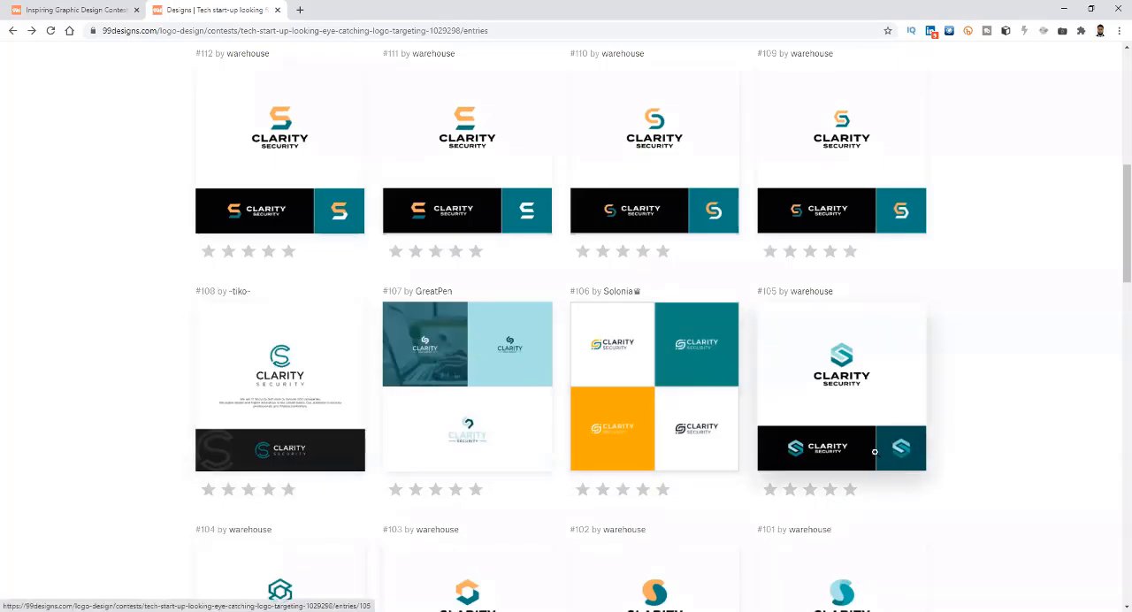
Compare the Clarity Security logo entries from #104 down to #81 in the designs gallery.
{"action": "scroll", "coordinate": [752, 472], "scroll_direction": "down", "scroll_amount": 1}
{"action": "scroll", "coordinate": [753, 473], "scroll_direction": "down", "scroll_amount": 5}
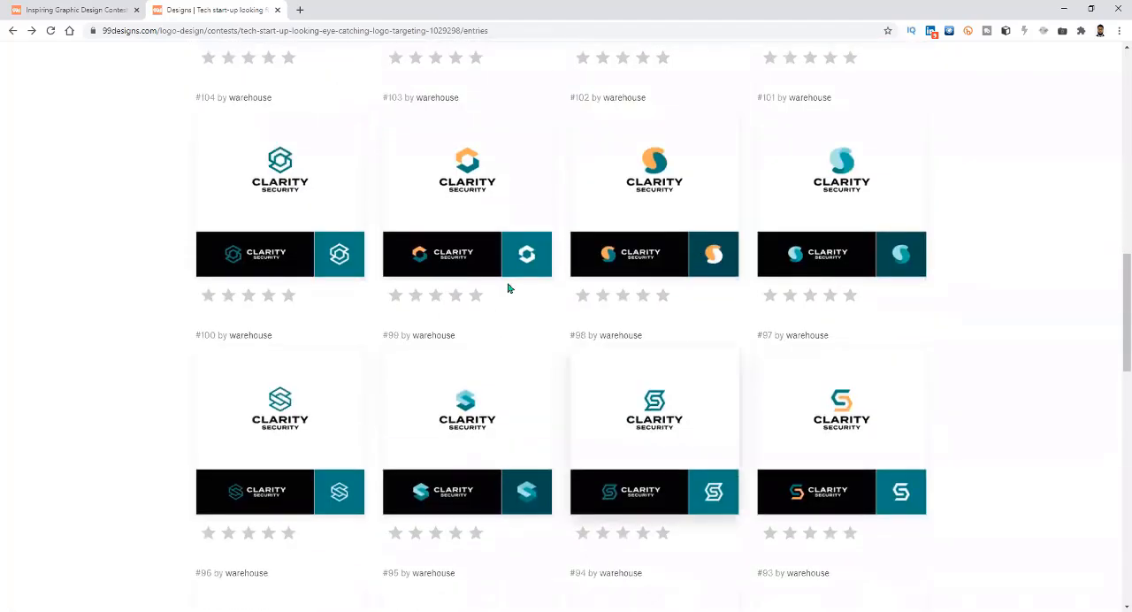
{"action": "scroll", "coordinate": [535, 408], "scroll_direction": "down", "scroll_amount": 4}
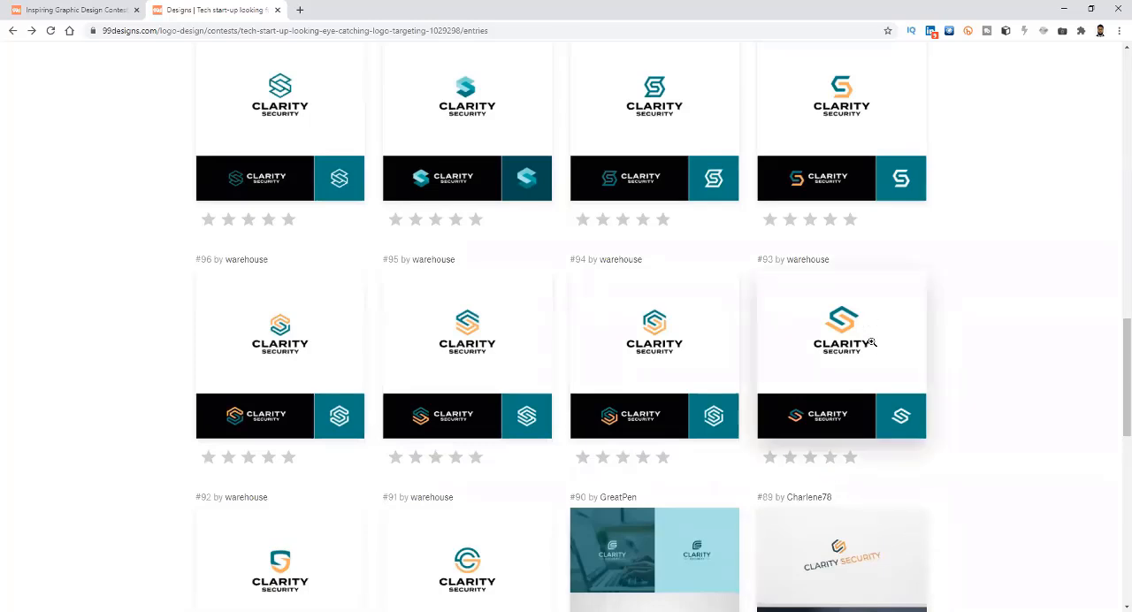
{"action": "scroll", "coordinate": [881, 531], "scroll_direction": "down", "scroll_amount": 2}
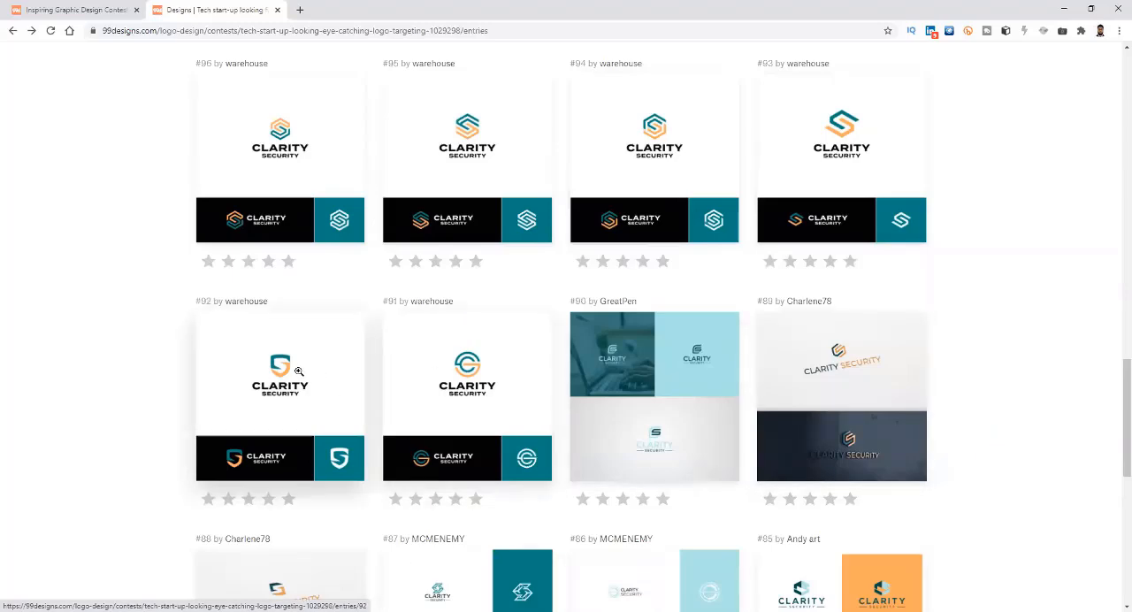
{"action": "scroll", "coordinate": [405, 484], "scroll_direction": "down", "scroll_amount": 2}
{"action": "scroll", "coordinate": [404, 483], "scroll_direction": "down", "scroll_amount": 2}
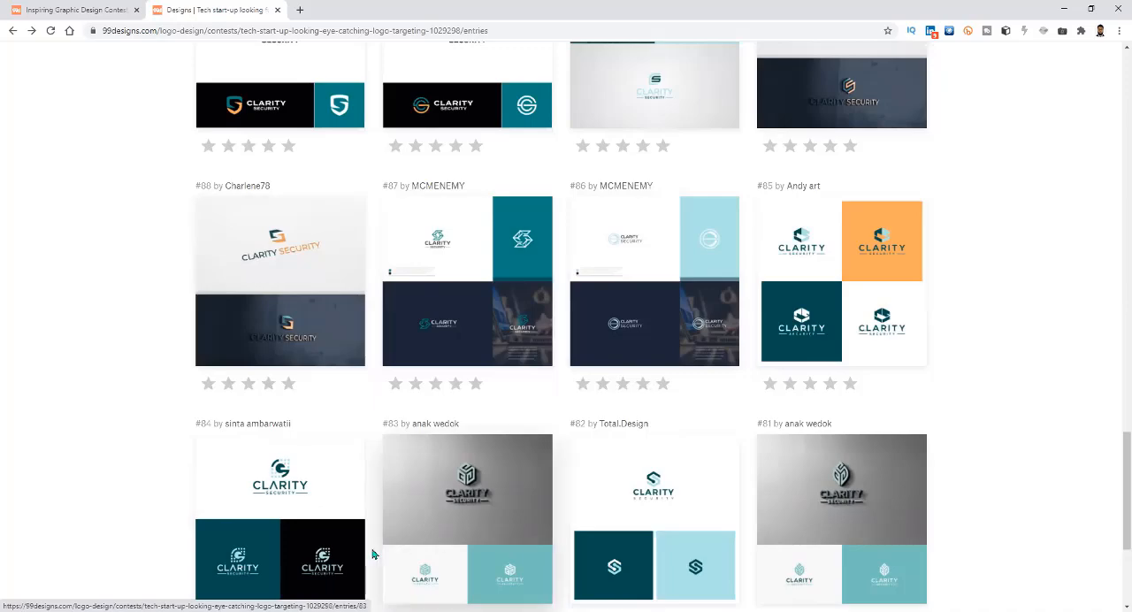
{"action": "scroll", "coordinate": [371, 551], "scroll_direction": "down", "scroll_amount": 3}
{"action": "scroll", "coordinate": [708, 510], "scroll_direction": "up", "scroll_amount": 12}
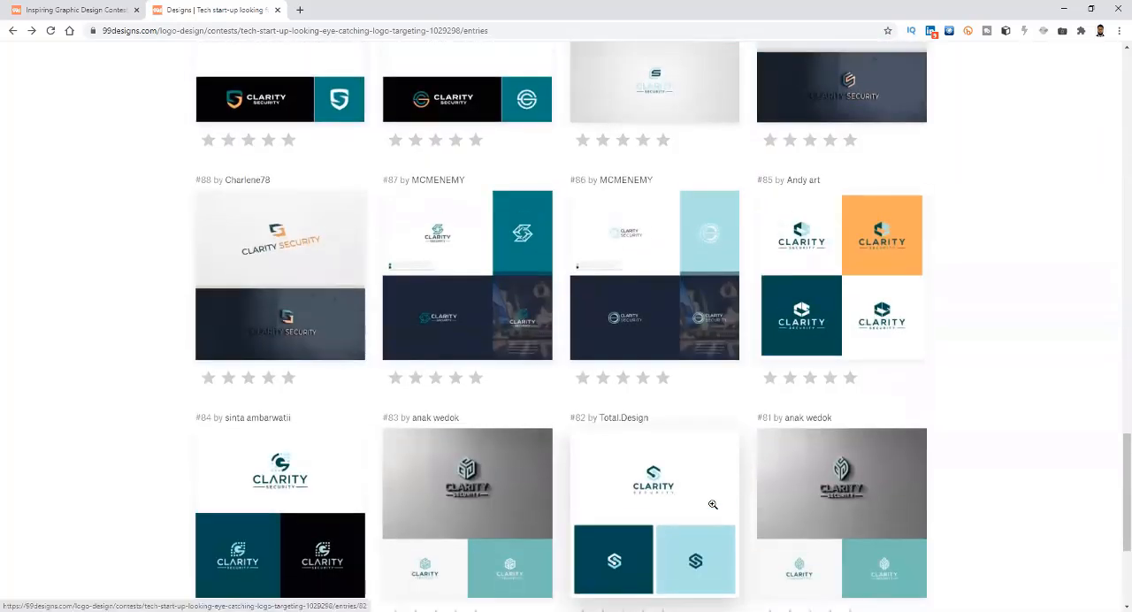
{"action": "scroll", "coordinate": [712, 504], "scroll_direction": "up", "scroll_amount": 12}
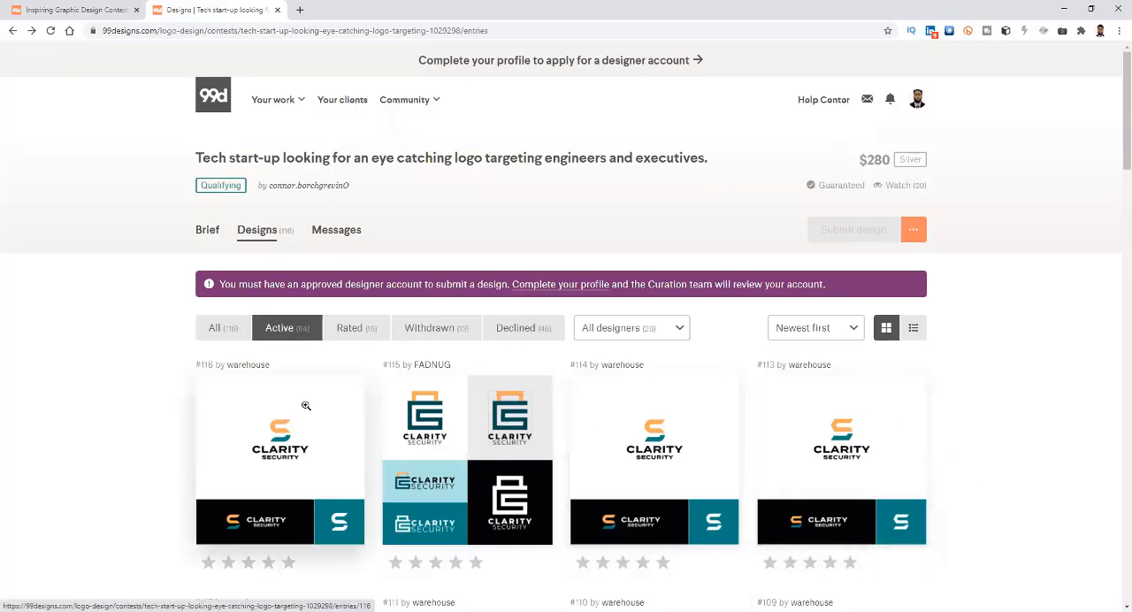
View logo entry #110 enlarged twice, closing it each time to return to the gallery.
{"action": "scroll", "coordinate": [770, 452], "scroll_direction": "down", "scroll_amount": 4}
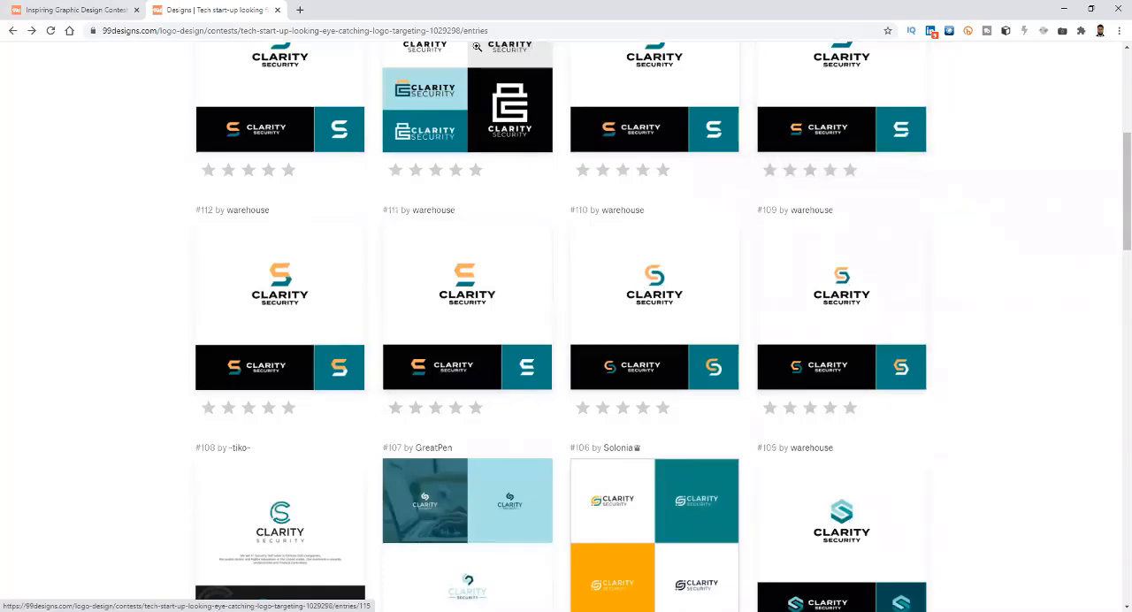
{"action": "left_click", "coordinate": [666, 321]}
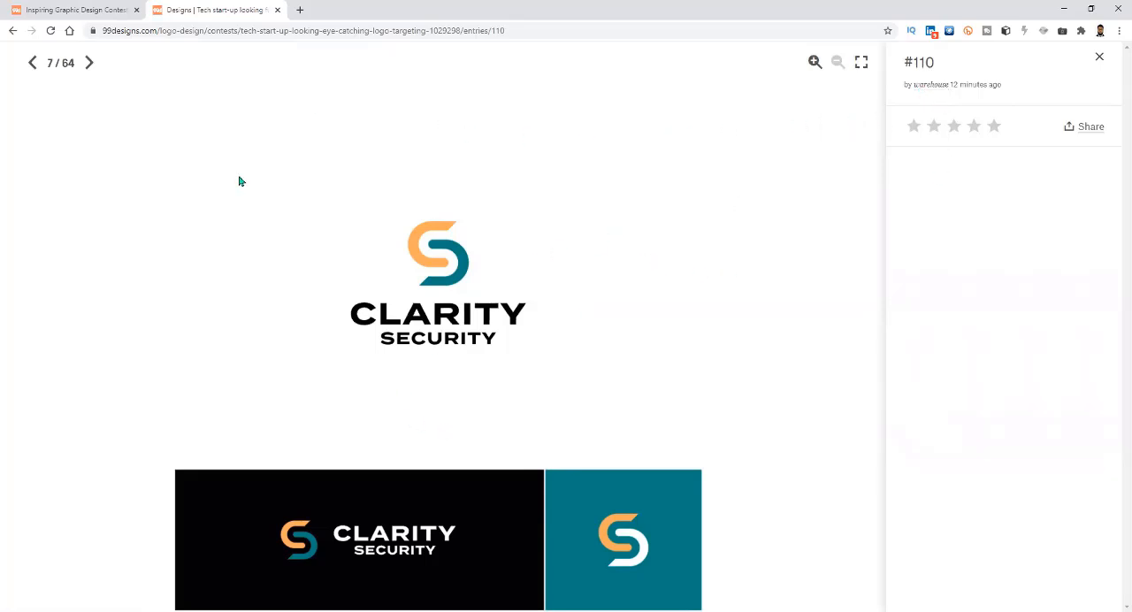
{"action": "left_click", "coordinate": [1099, 57]}
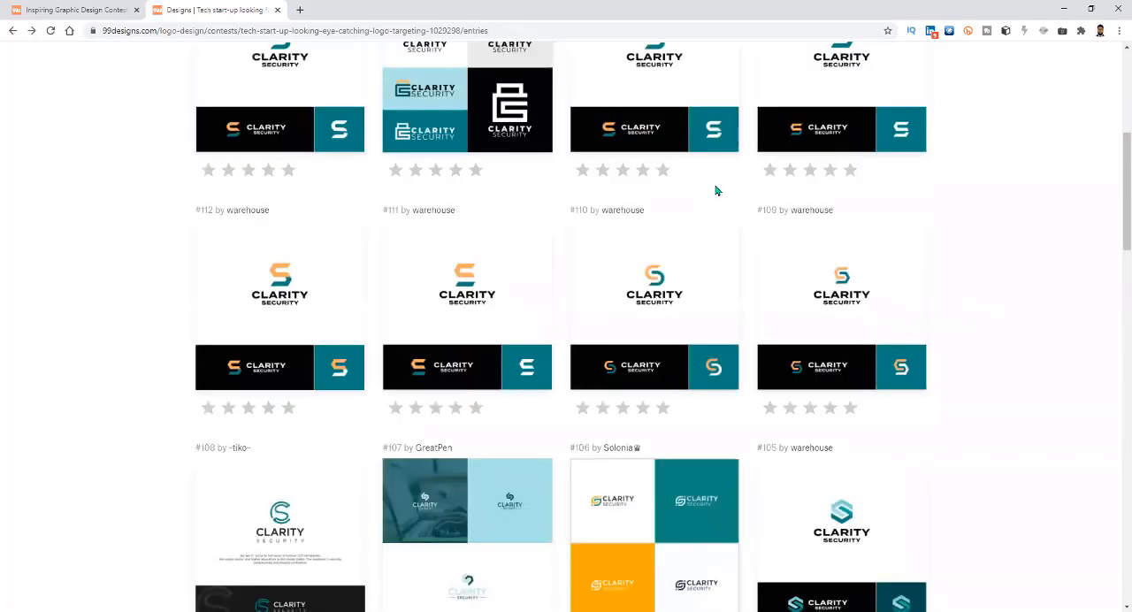
{"action": "left_click", "coordinate": [650, 310]}
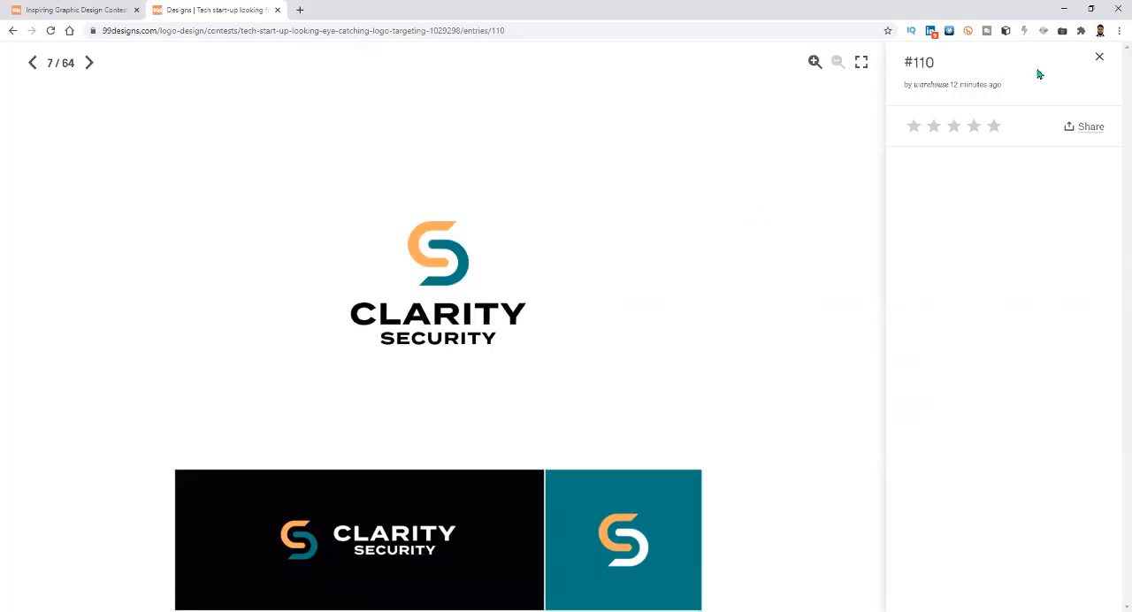
{"action": "left_click", "coordinate": [1099, 57]}
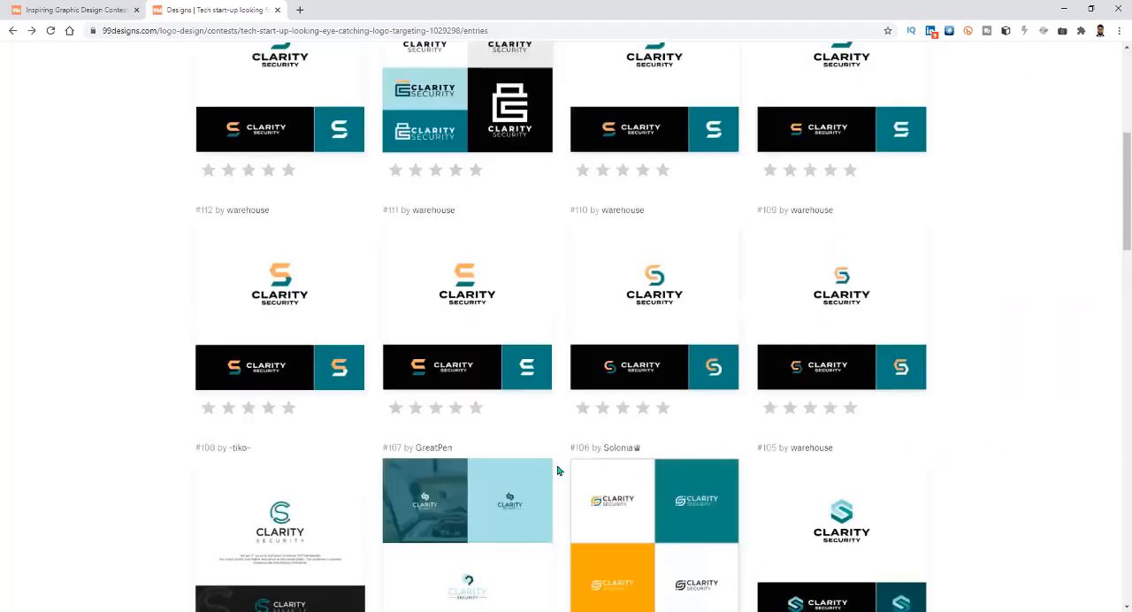
View logo entry #98 enlarged, close it and look over the older entries below it.
{"action": "scroll", "coordinate": [560, 468], "scroll_direction": "down", "scroll_amount": 6}
{"action": "left_click", "coordinate": [630, 474]}
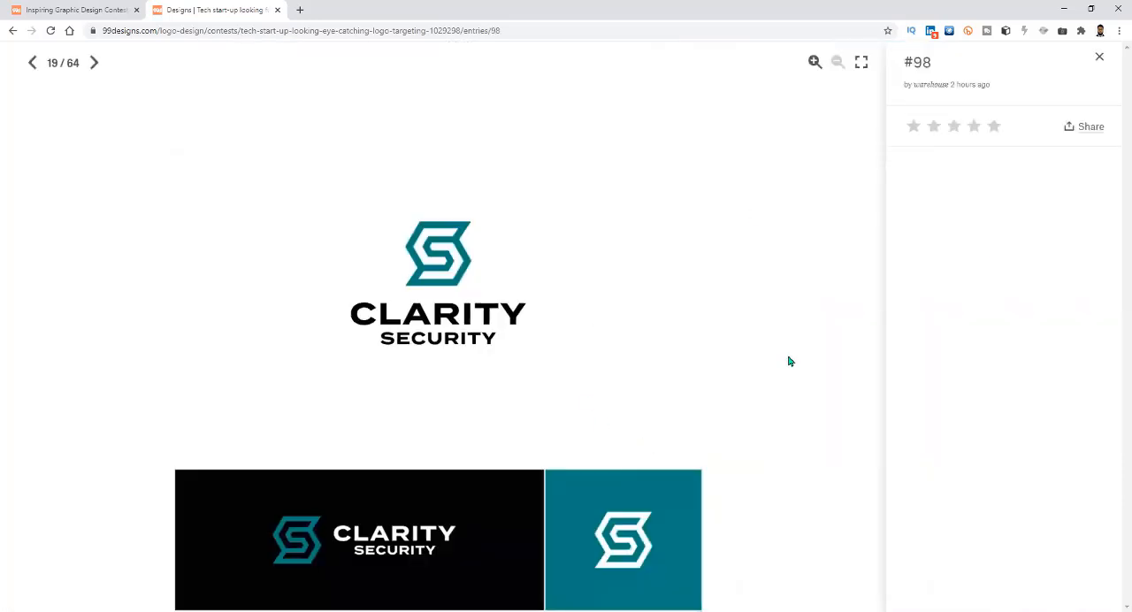
{"action": "left_click", "coordinate": [1100, 59]}
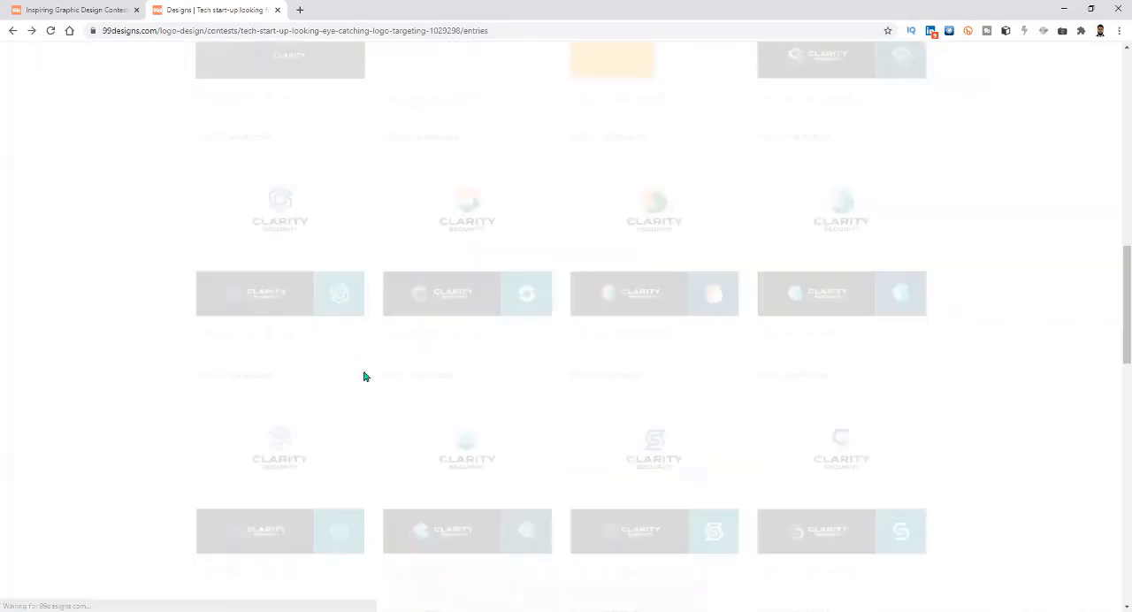
{"action": "scroll", "coordinate": [529, 522], "scroll_direction": "down", "scroll_amount": 10}
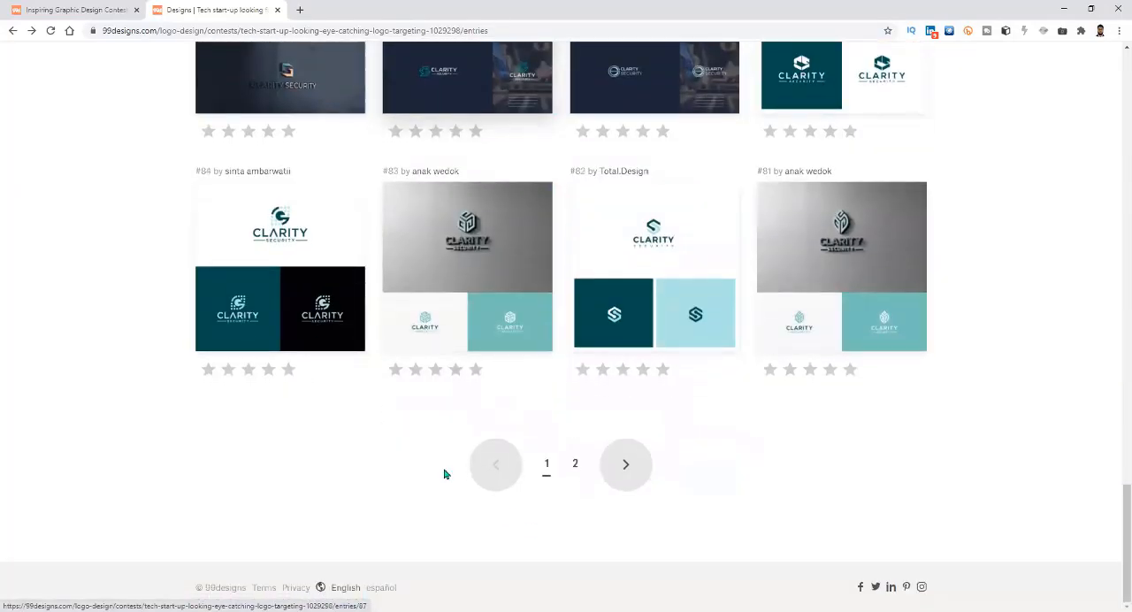
Return to the open contests list and examine the newest contests' briefs, prizes and design counts down to Dope Discs.
{"action": "left_click", "coordinate": [71, 10]}
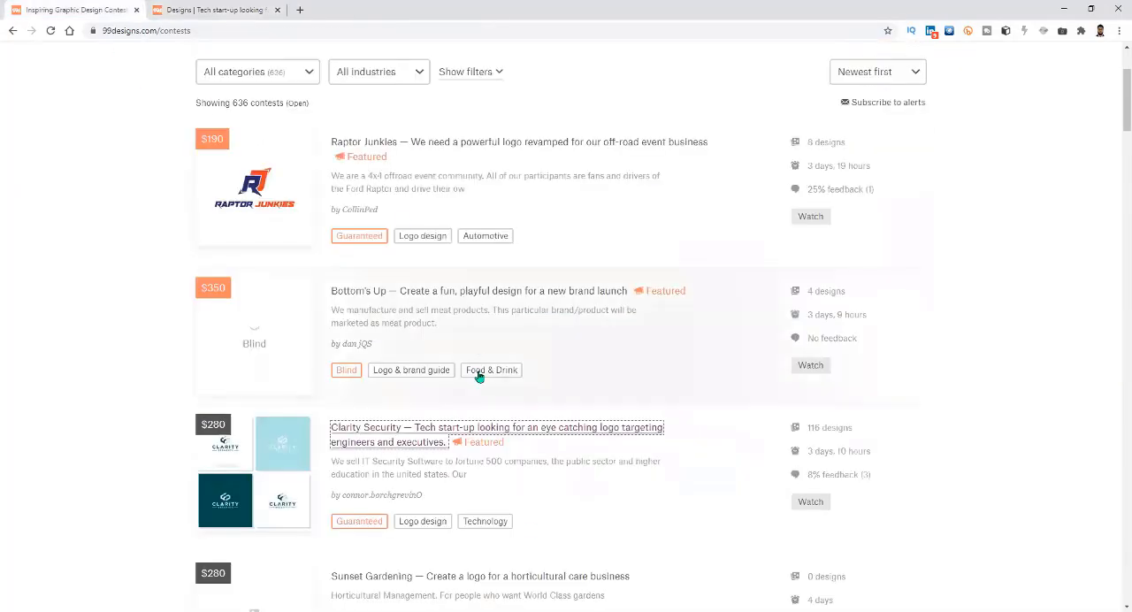
{"action": "scroll", "coordinate": [480, 376], "scroll_direction": "down", "scroll_amount": 3}
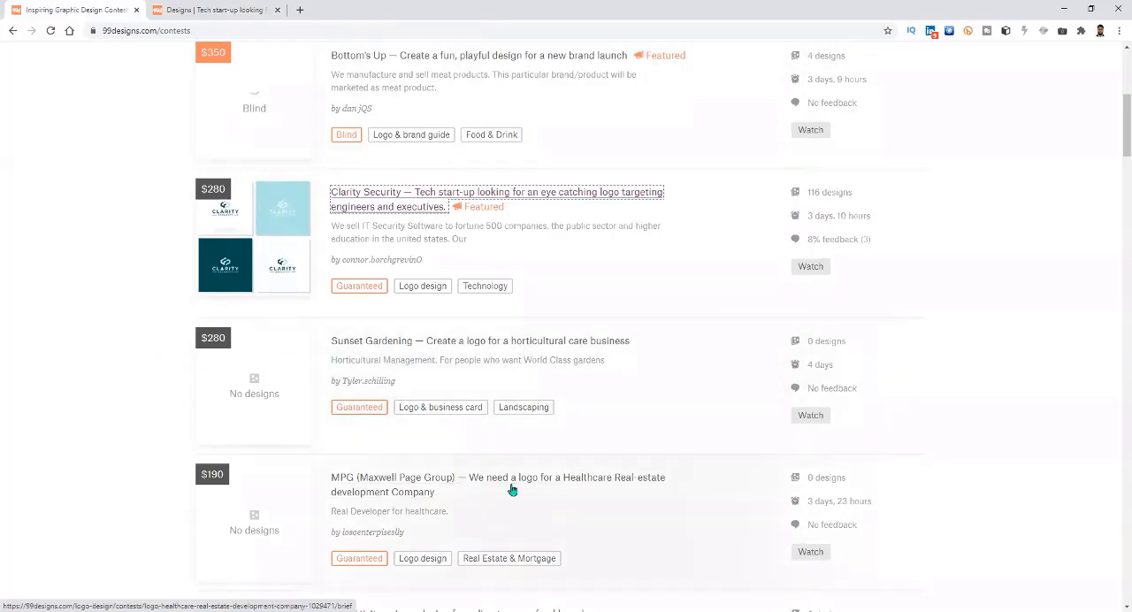
{"action": "scroll", "coordinate": [511, 490], "scroll_direction": "down", "scroll_amount": 4}
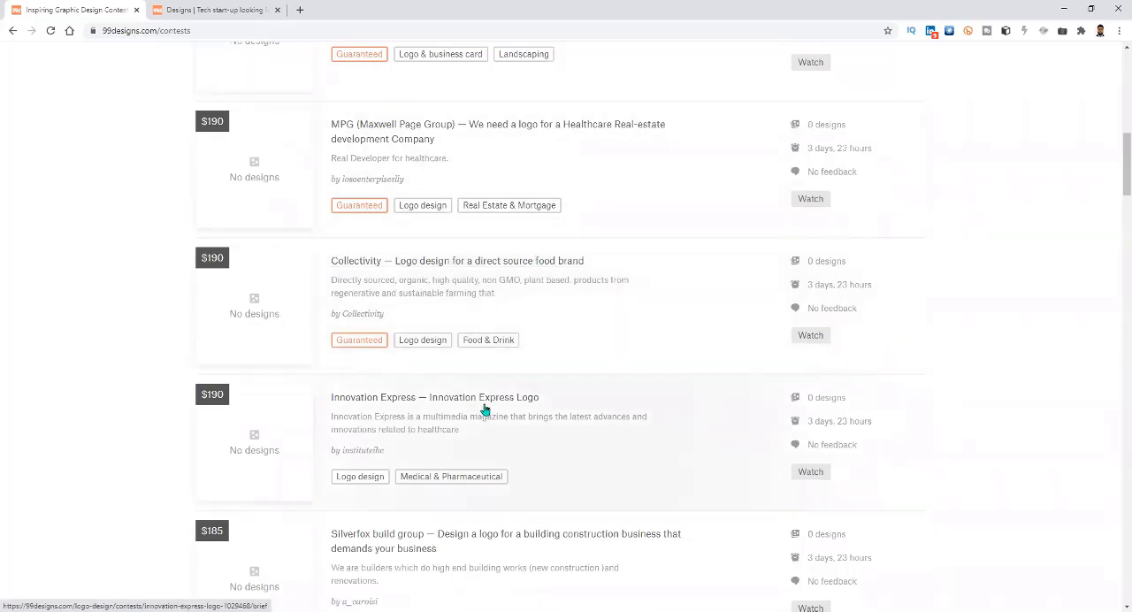
{"action": "left_click", "coordinate": [181, 611]}
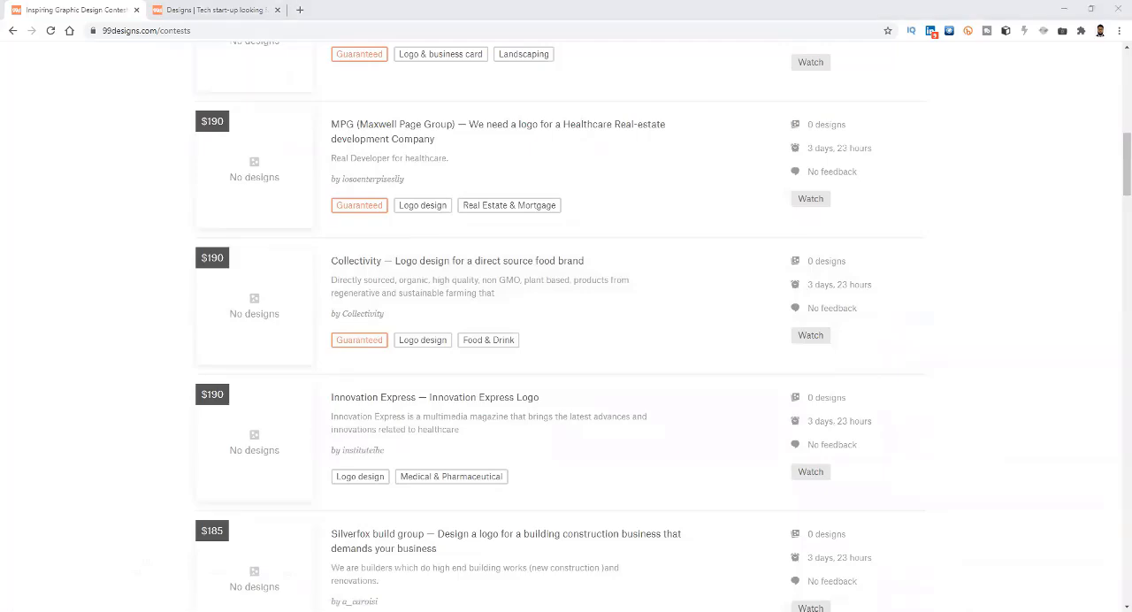
{"action": "scroll", "coordinate": [698, 454], "scroll_direction": "down", "scroll_amount": 4}
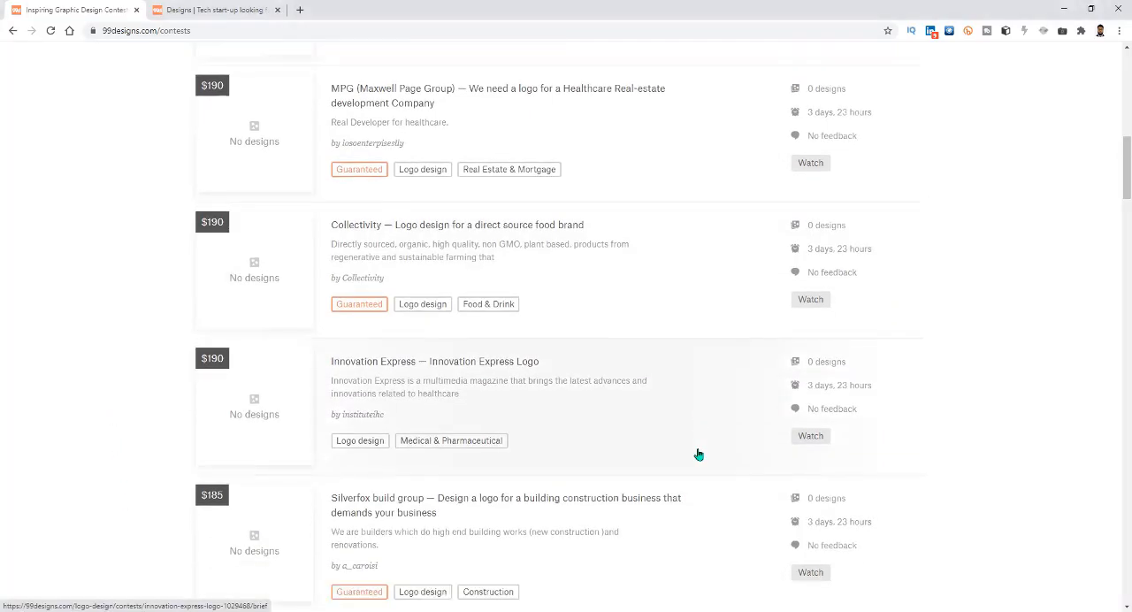
{"action": "scroll", "coordinate": [698, 455], "scroll_direction": "down", "scroll_amount": 2}
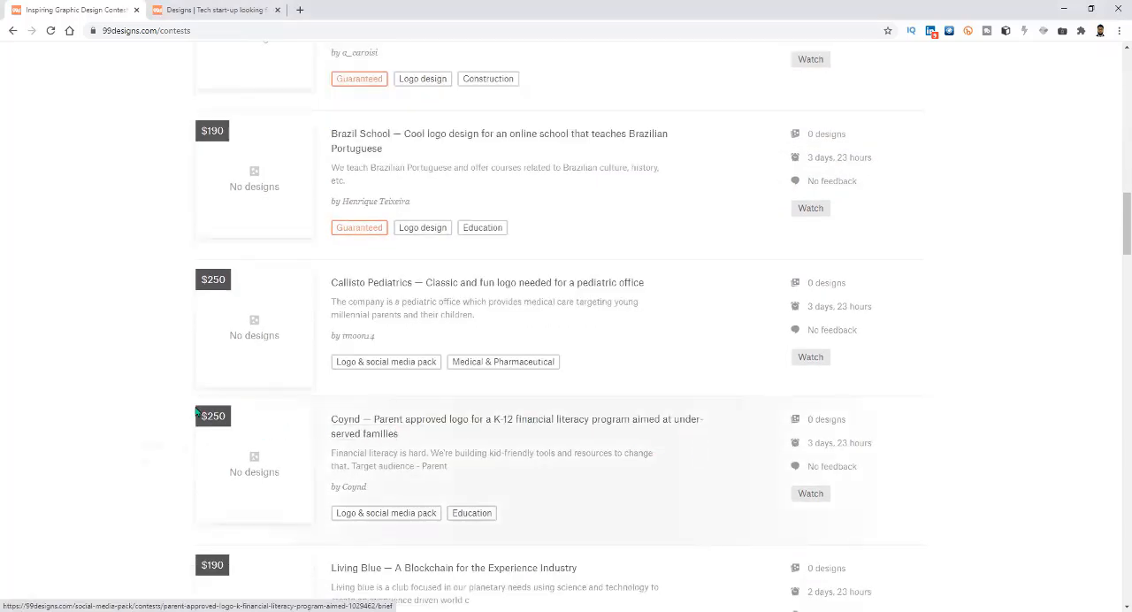
{"action": "scroll", "coordinate": [411, 451], "scroll_direction": "down", "scroll_amount": 2}
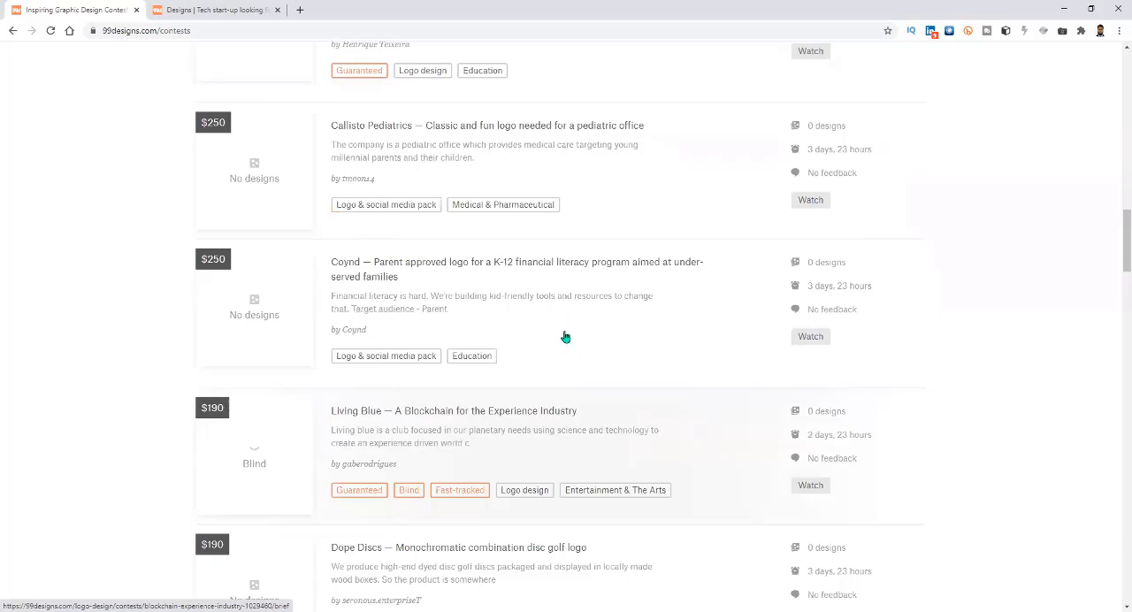
{"action": "scroll", "coordinate": [564, 338], "scroll_direction": "down", "scroll_amount": 2}
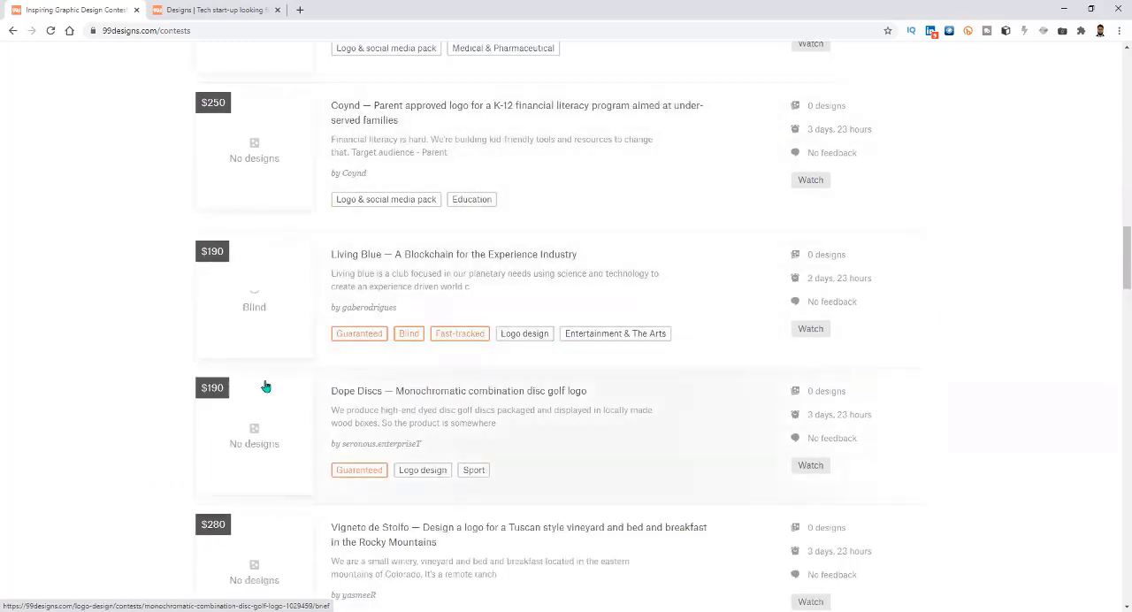
Compare the prize amounts of the contests from Dope Discs down to McKee Sisters Coffee.
{"action": "left_click_drag", "start_coordinate": [182, 382], "coordinate": [219, 390]}
{"action": "left_click", "coordinate": [219, 390]}
{"action": "mouse_move", "coordinate": [200, 391]}
{"action": "scroll", "coordinate": [251, 425], "scroll_direction": "down", "scroll_amount": 2}
{"action": "mouse_move", "coordinate": [210, 231]}
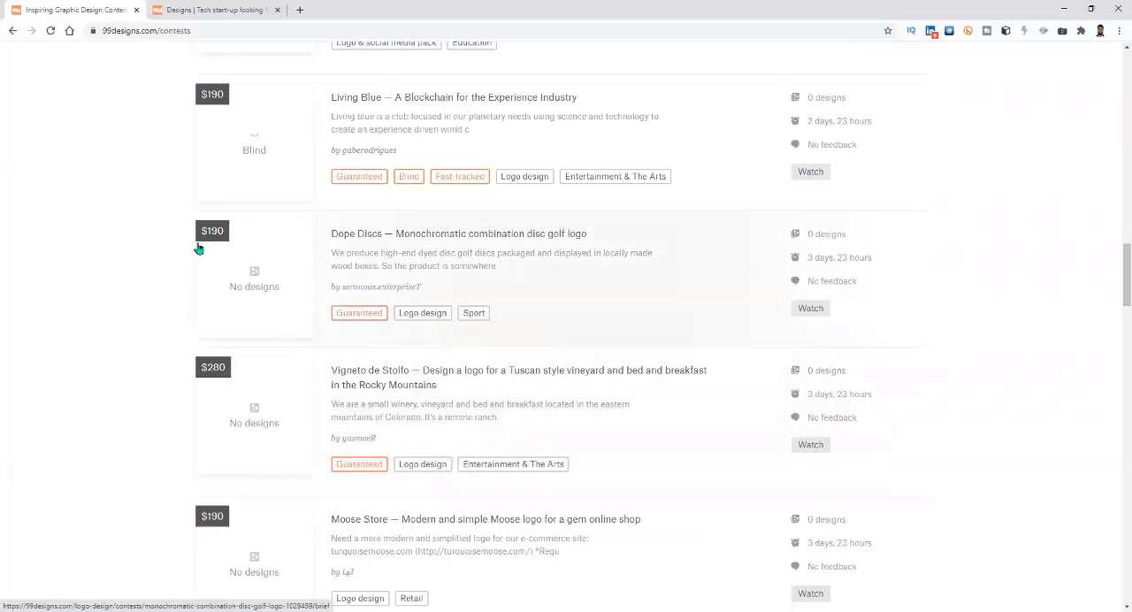
{"action": "scroll", "coordinate": [315, 372], "scroll_direction": "down", "scroll_amount": 5}
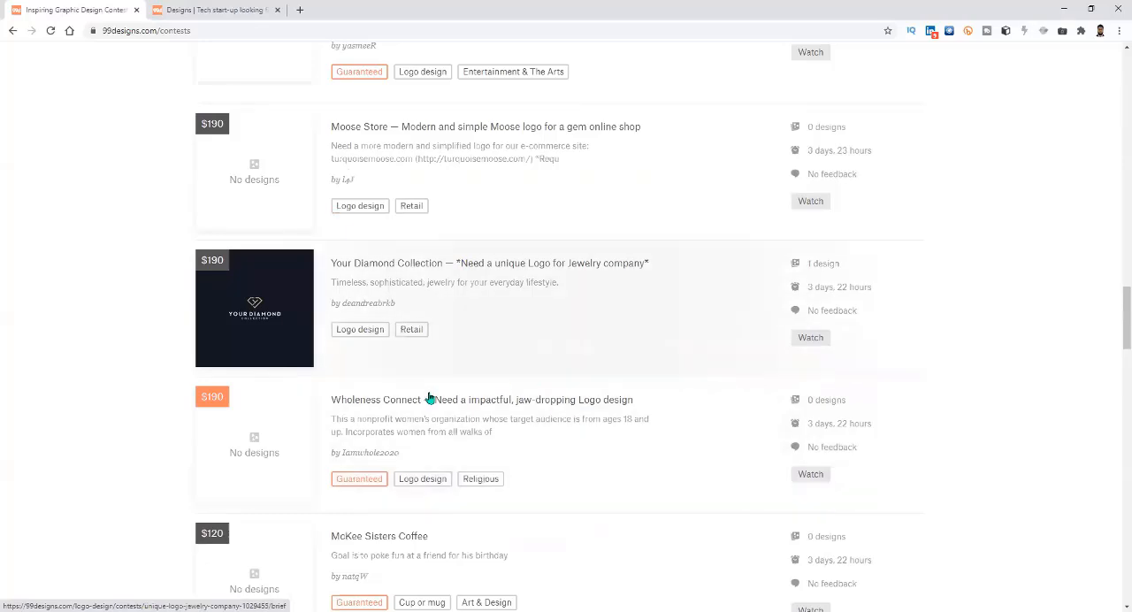
{"action": "scroll", "coordinate": [389, 458], "scroll_direction": "down", "scroll_amount": 2}
Filter the contests by the Logo & identity category and look through the listed contests.
{"action": "scroll", "coordinate": [387, 460], "scroll_direction": "up", "scroll_amount": 7}
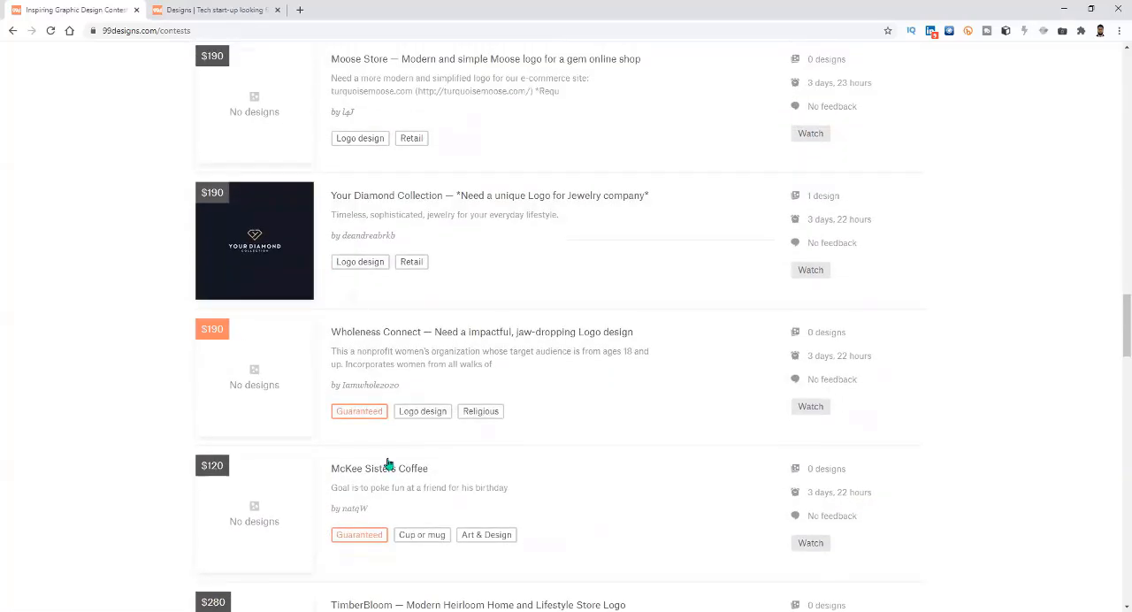
{"action": "scroll", "coordinate": [388, 462], "scroll_direction": "up", "scroll_amount": 15}
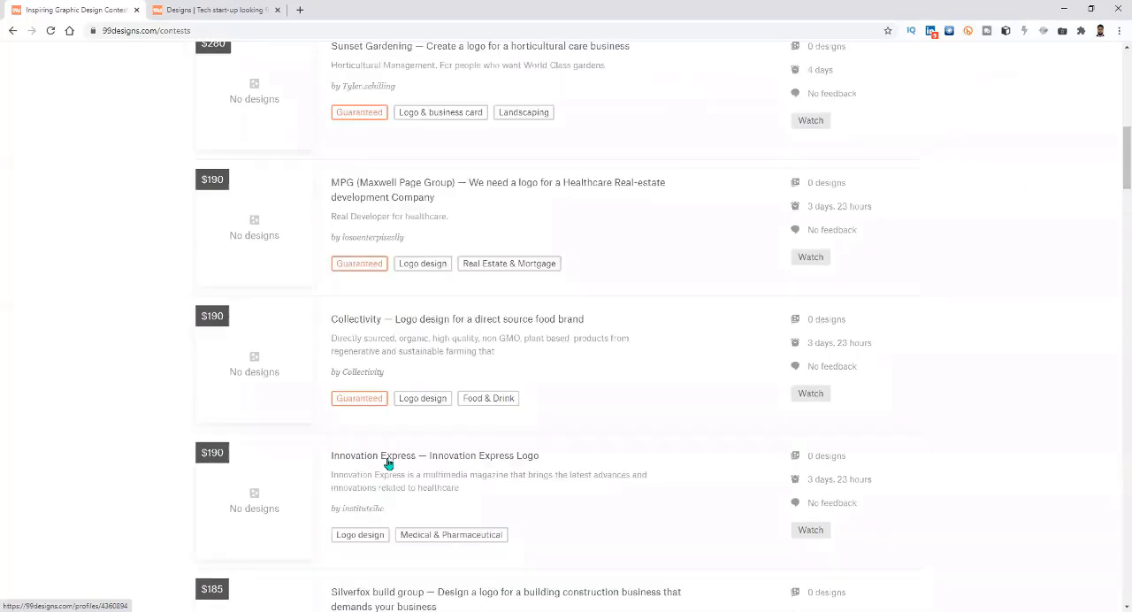
{"action": "scroll", "coordinate": [389, 463], "scroll_direction": "up", "scroll_amount": 2}
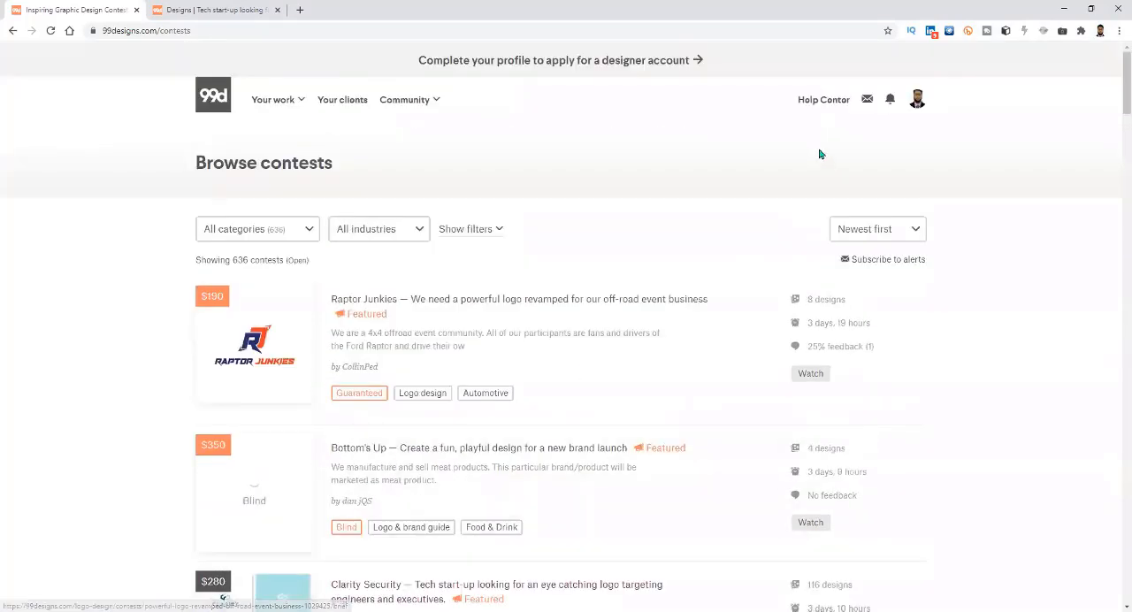
{"action": "left_click", "coordinate": [297, 229]}
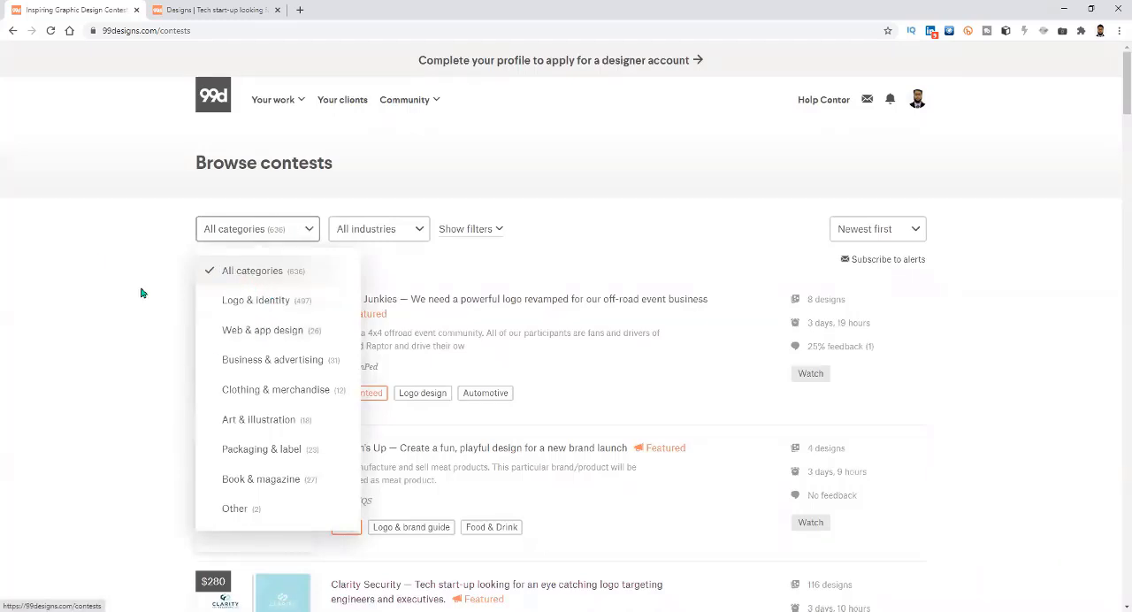
{"action": "left_click", "coordinate": [293, 302]}
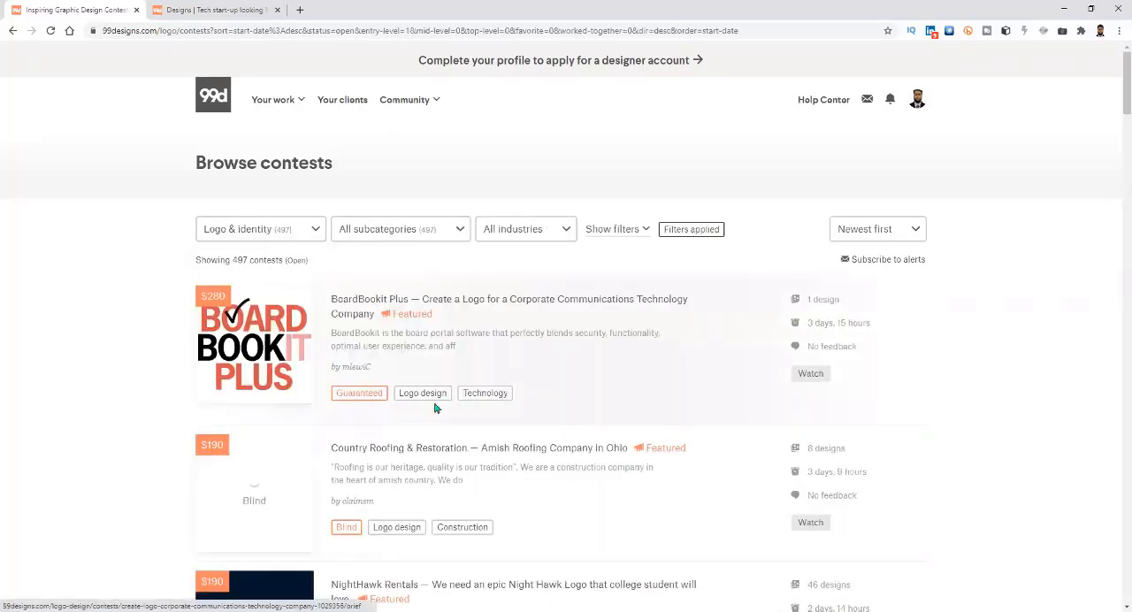
{"action": "scroll", "coordinate": [416, 407], "scroll_direction": "down", "scroll_amount": 8}
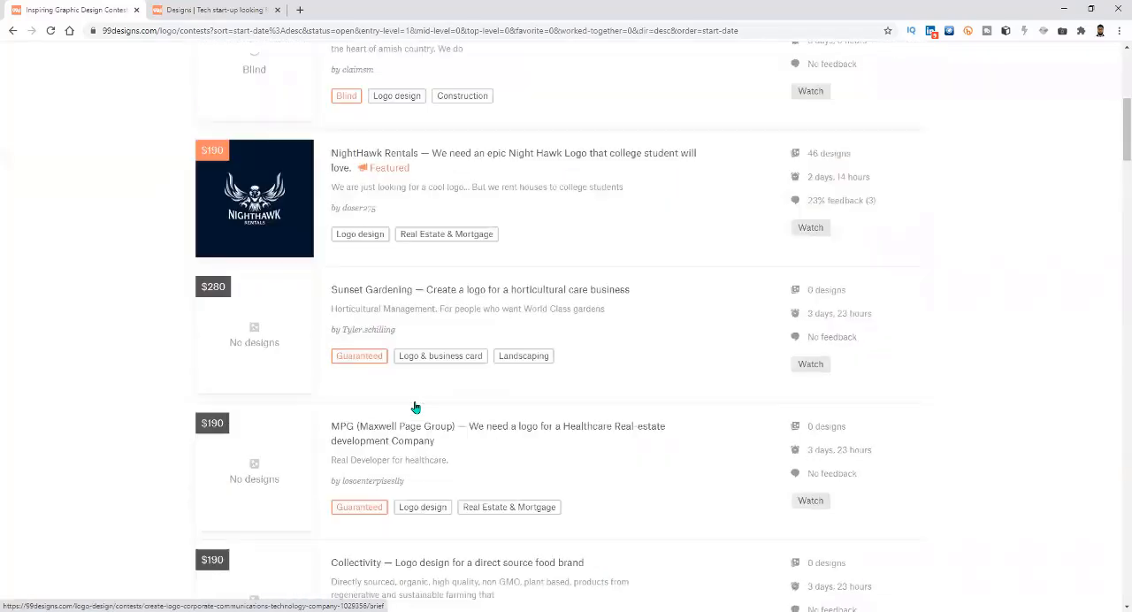
Change the contest category to Book & magazine and look through the listed book cover contests.
{"action": "scroll", "coordinate": [416, 407], "scroll_direction": "up", "scroll_amount": 8}
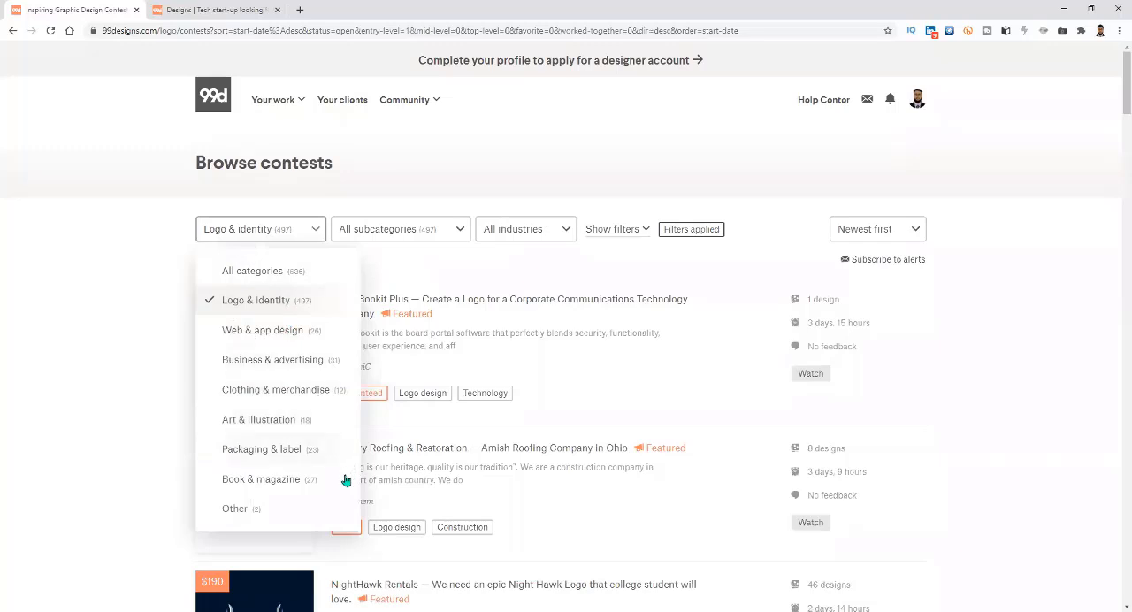
{"action": "left_click", "coordinate": [257, 485]}
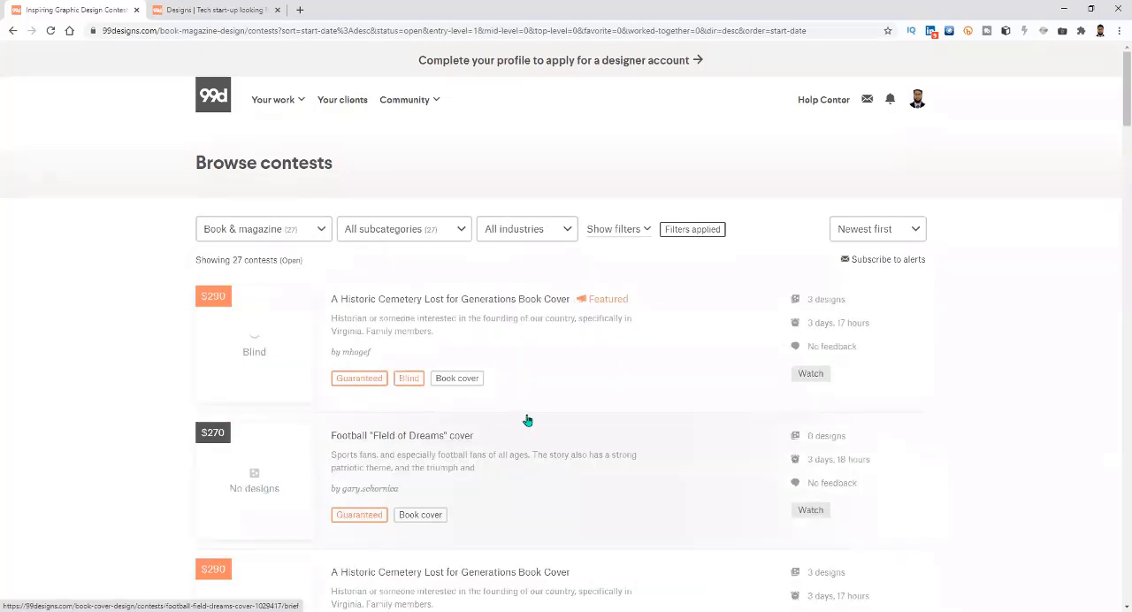
{"action": "scroll", "coordinate": [275, 418], "scroll_direction": "down", "scroll_amount": 6}
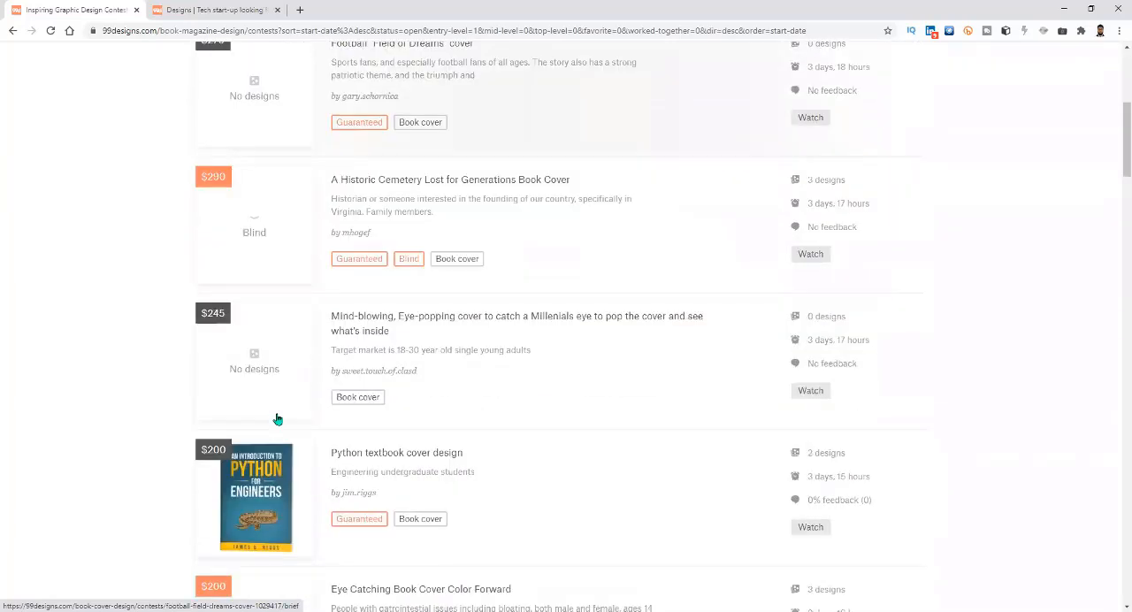
{"action": "scroll", "coordinate": [275, 418], "scroll_direction": "down", "scroll_amount": 4}
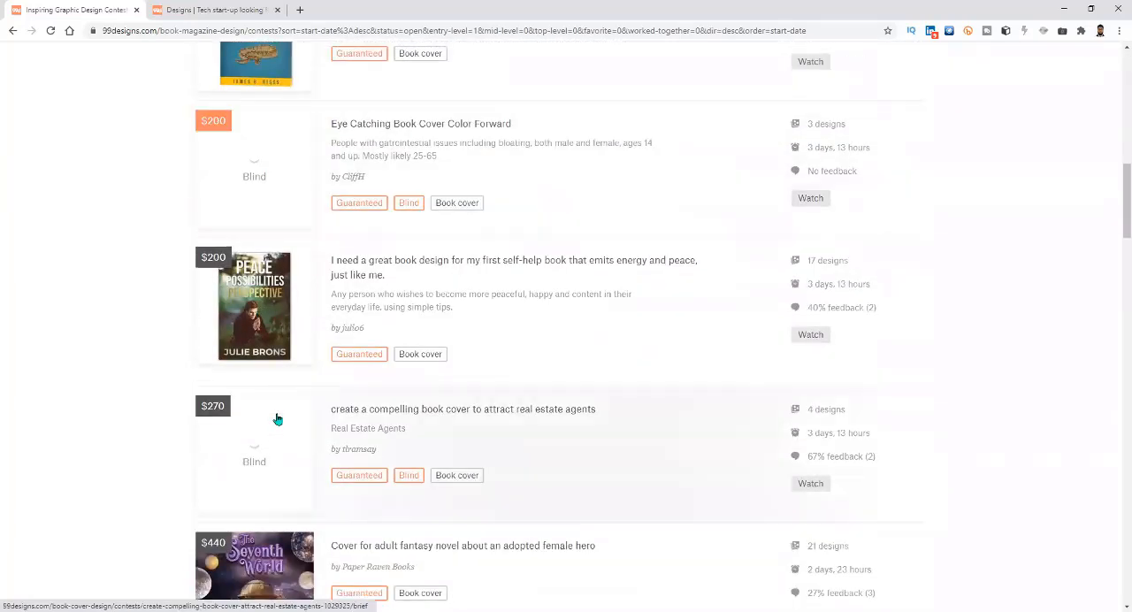
{"action": "scroll", "coordinate": [277, 418], "scroll_direction": "up", "scroll_amount": 3}
{"action": "scroll", "coordinate": [277, 418], "scroll_direction": "up", "scroll_amount": 7}
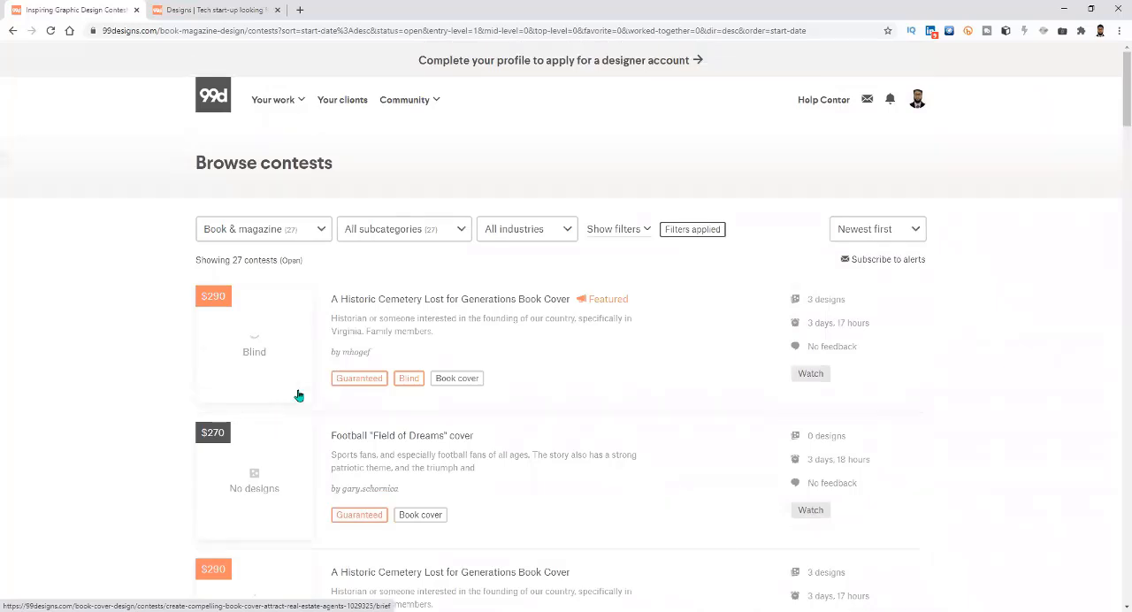
Open the A Historic Cemetery Lost for Generations Book Cover contest in place of the earlier designs page and read its brief.
{"action": "left_click", "coordinate": [389, 299], "text": "ctrl"}
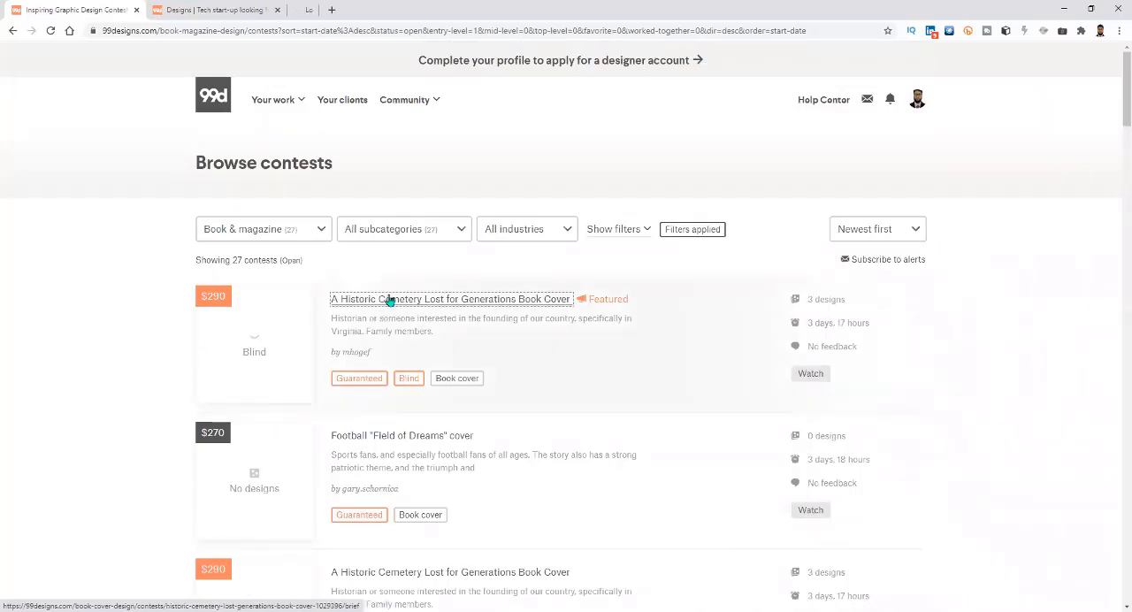
{"action": "left_click", "coordinate": [277, 10]}
{"action": "left_click", "coordinate": [247, 10]}
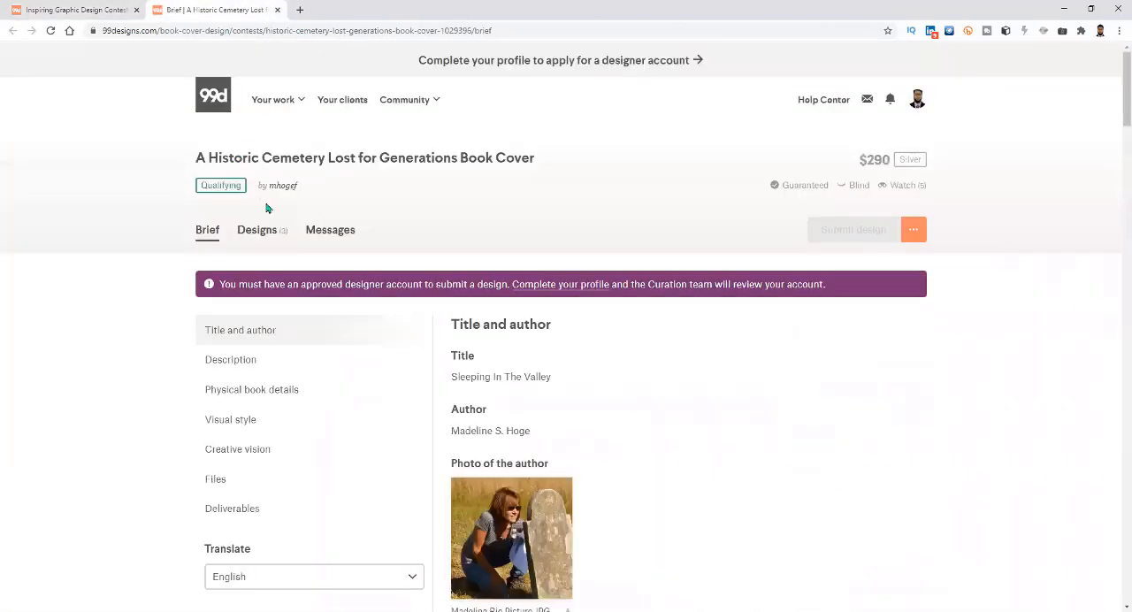
{"action": "scroll", "coordinate": [516, 398], "scroll_direction": "down", "scroll_amount": 1}
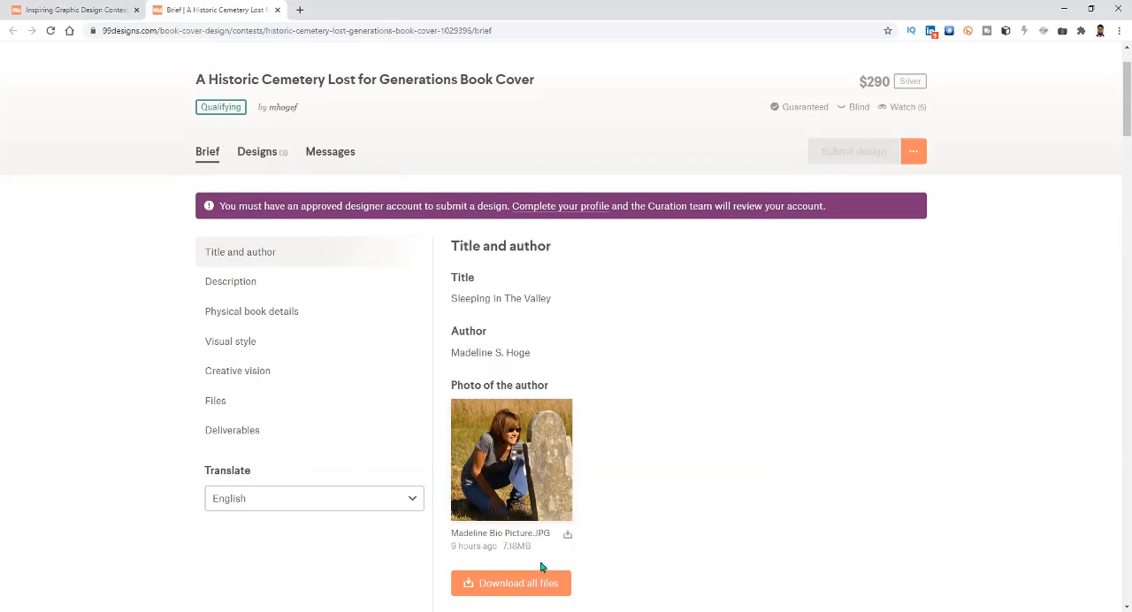
{"action": "scroll", "coordinate": [434, 369], "scroll_direction": "down", "scroll_amount": 1}
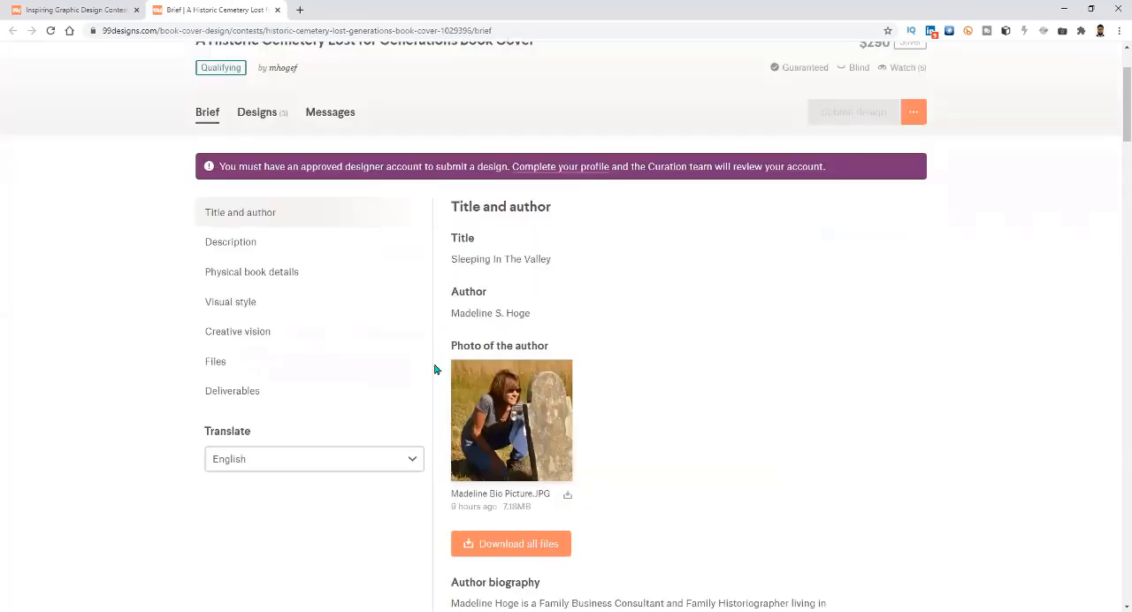
{"action": "scroll", "coordinate": [406, 331], "scroll_direction": "up", "scroll_amount": 2}
Check the designs submitted to the historic cemetery book cover contest.
{"action": "left_click", "coordinate": [253, 229]}
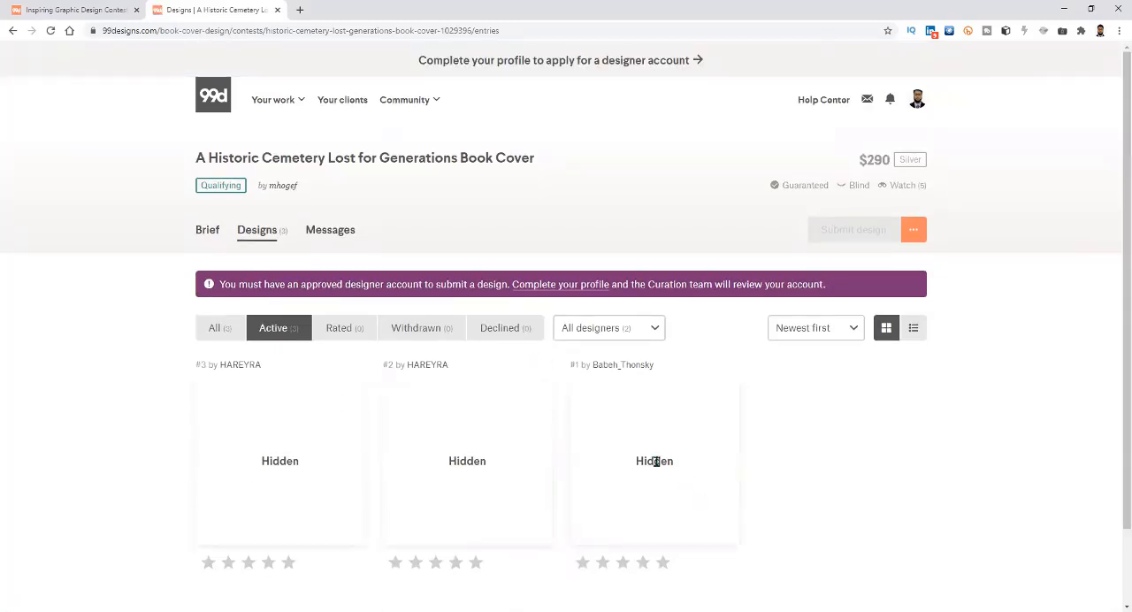
{"action": "left_click_drag", "start_coordinate": [656, 462], "coordinate": [649, 460]}
{"action": "left_click_drag", "start_coordinate": [460, 462], "coordinate": [412, 451]}
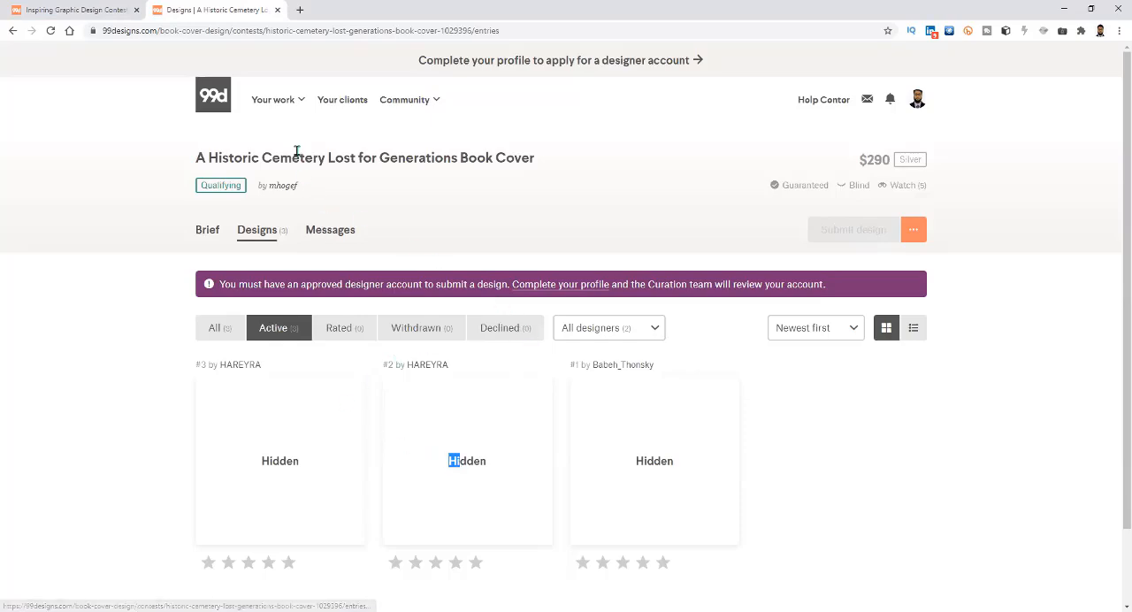
Open the Python textbook cover design contest from the contests list, replacing the cemetery contest page, and view its submitted designs.
{"action": "left_click", "coordinate": [99, 10]}
{"action": "scroll", "coordinate": [337, 414], "scroll_direction": "down", "scroll_amount": 5}
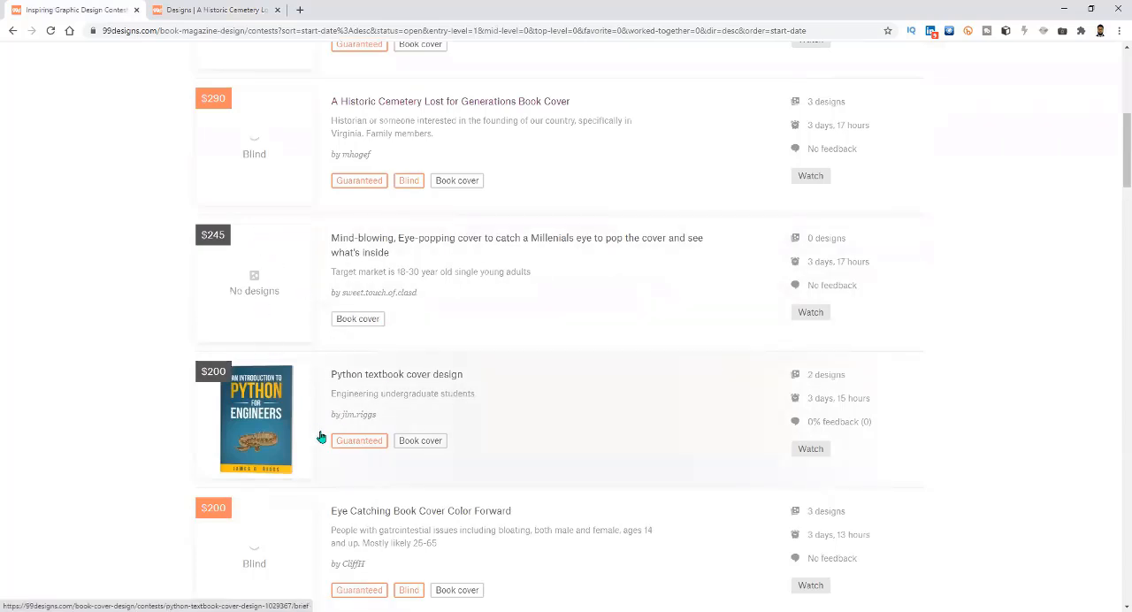
{"action": "mouse_move", "coordinate": [222, 238]}
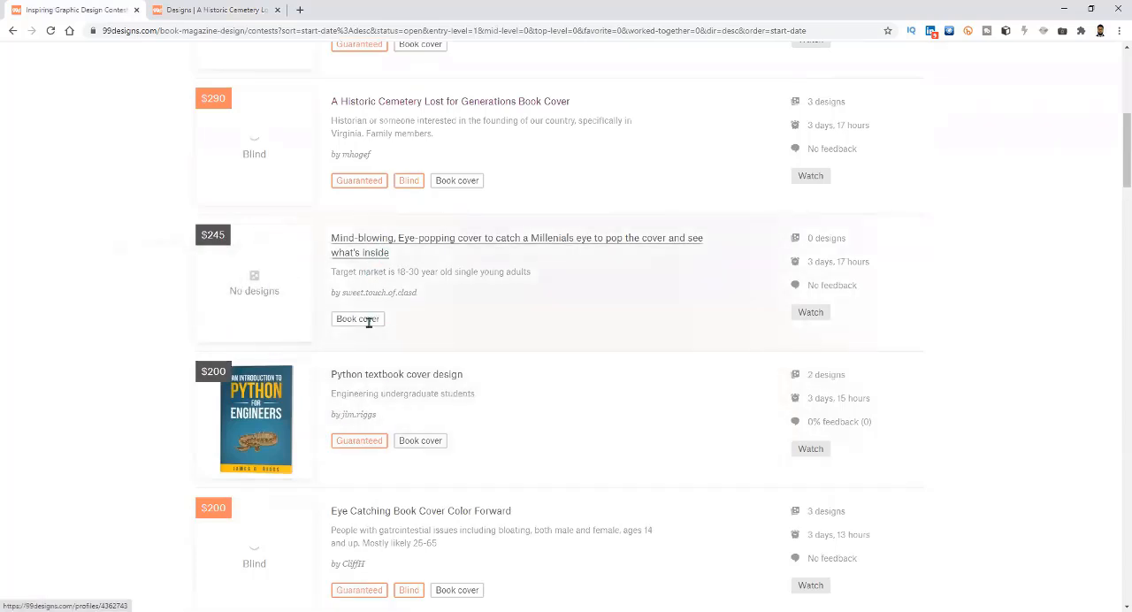
{"action": "middle_click", "coordinate": [370, 376]}
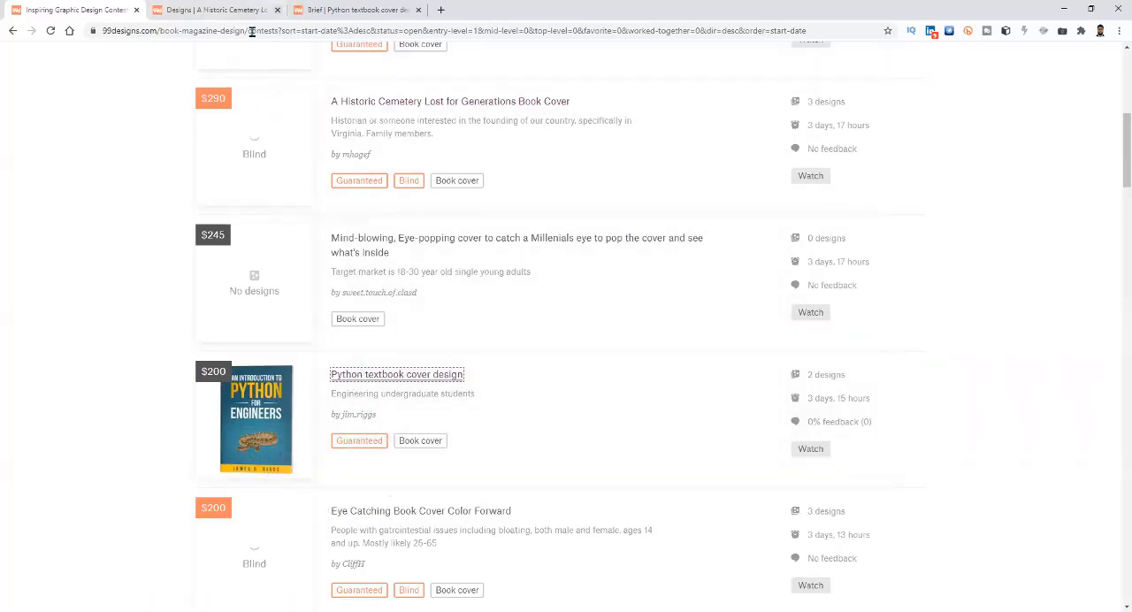
{"action": "left_click", "coordinate": [278, 9]}
{"action": "left_click", "coordinate": [232, 11]}
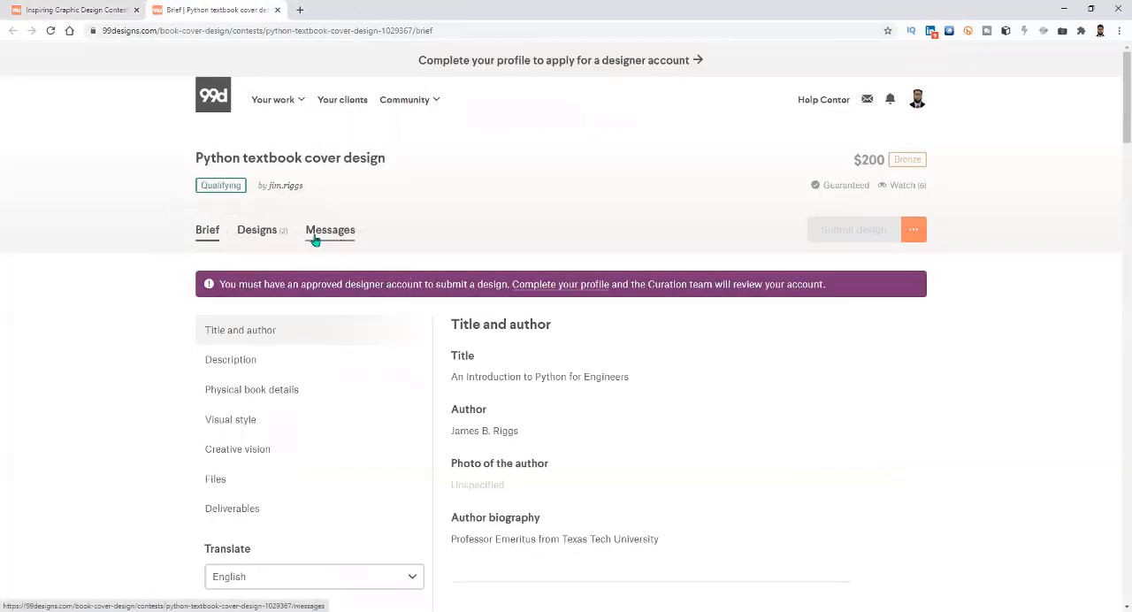
{"action": "left_click", "coordinate": [271, 235]}
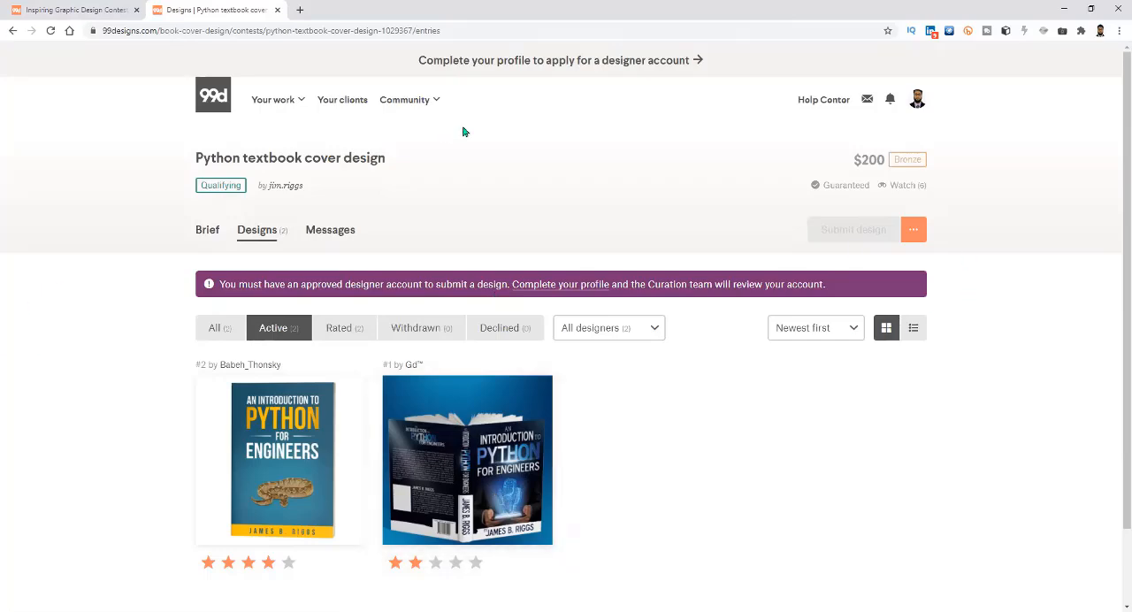
Open the first self-help book design contest from the contests list and read its brief through the Visual style section.
{"action": "left_click", "coordinate": [75, 10]}
{"action": "scroll", "coordinate": [361, 416], "scroll_direction": "down", "scroll_amount": 4}
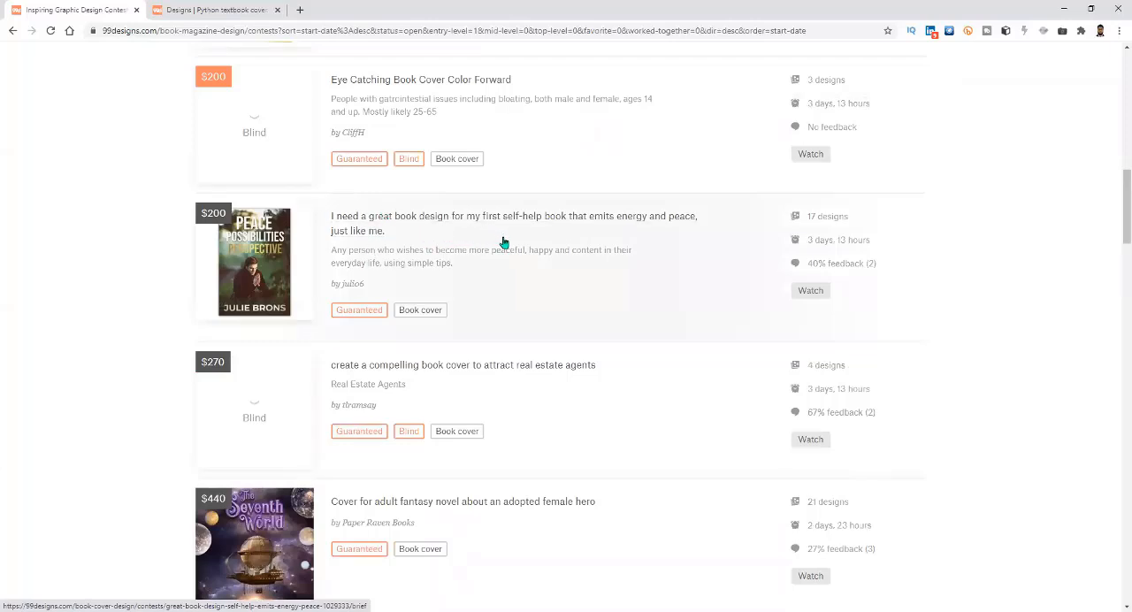
{"action": "middle_click", "coordinate": [422, 222]}
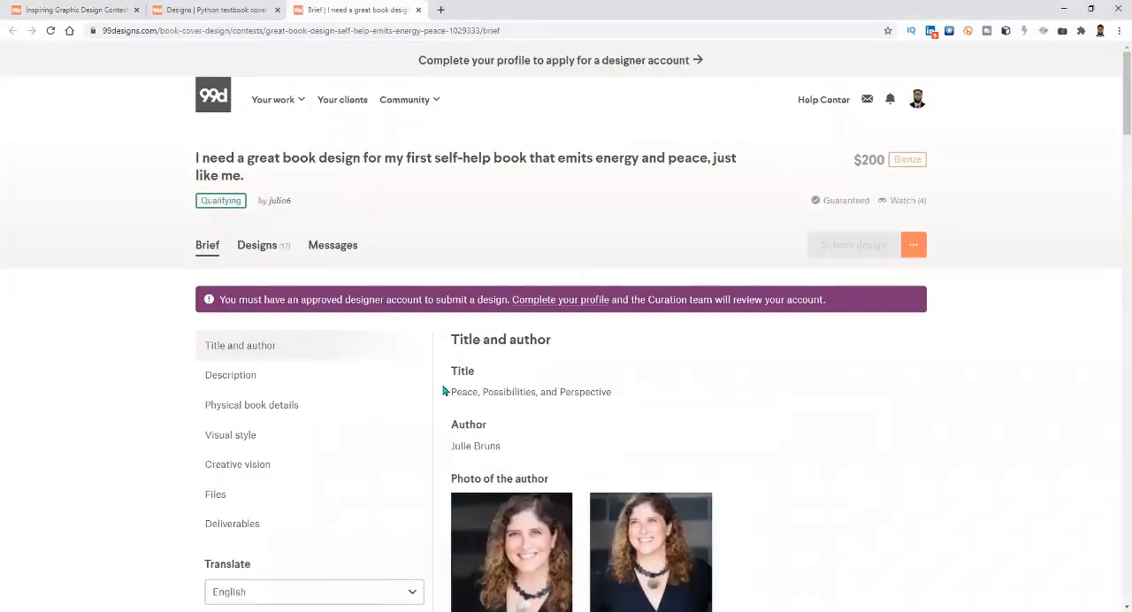
{"action": "scroll", "coordinate": [310, 393], "scroll_direction": "down", "scroll_amount": 5}
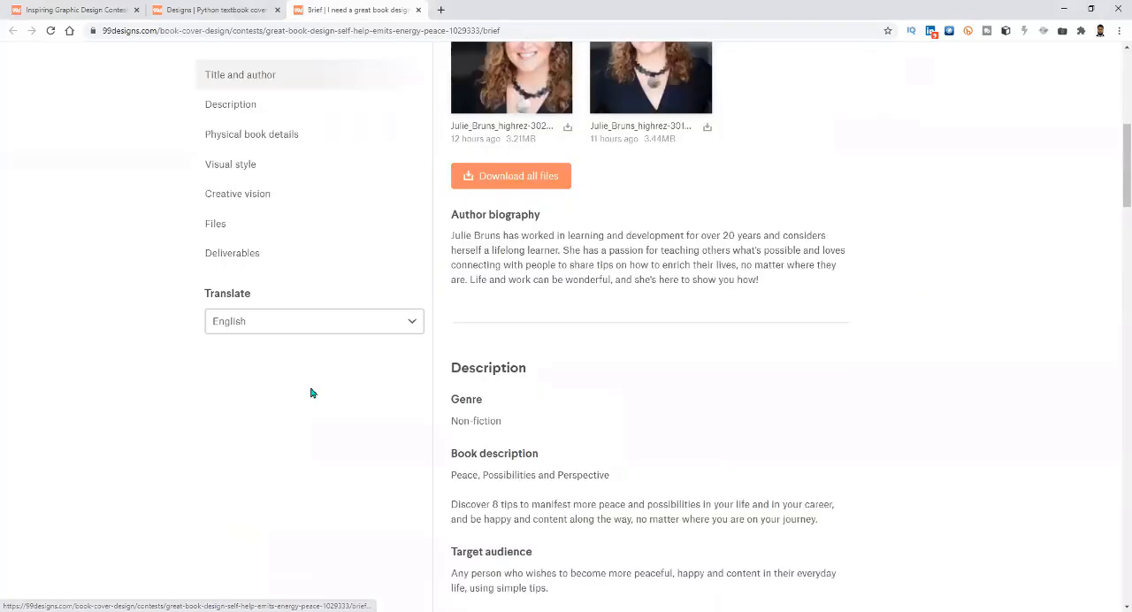
{"action": "scroll", "coordinate": [310, 393], "scroll_direction": "down", "scroll_amount": 15}
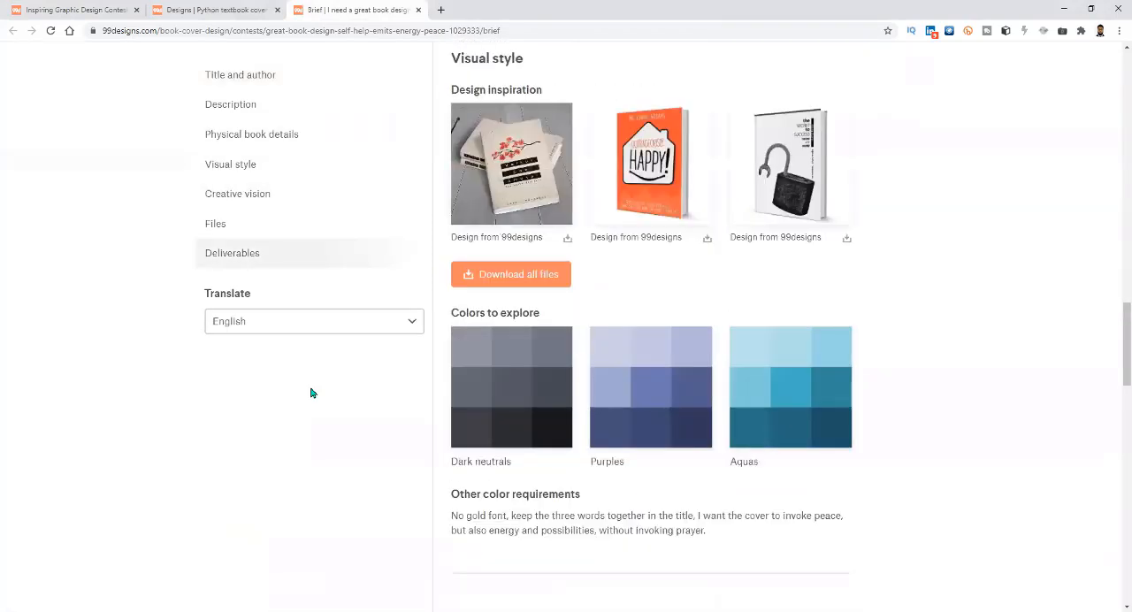
{"action": "scroll", "coordinate": [310, 392], "scroll_direction": "up", "scroll_amount": 20}
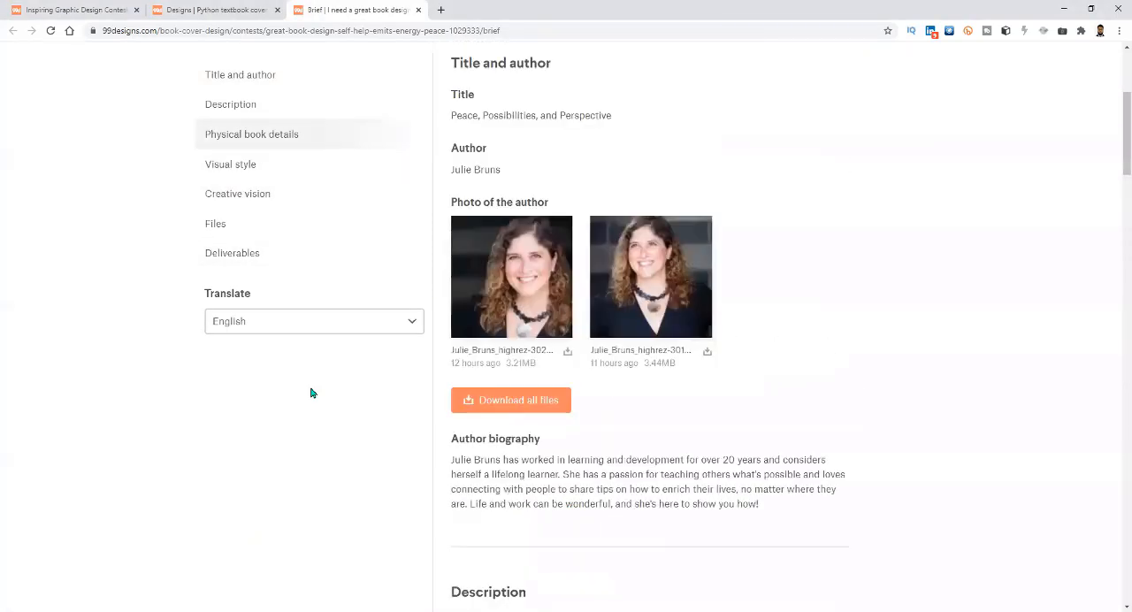
{"action": "scroll", "coordinate": [310, 392], "scroll_direction": "up", "scroll_amount": 3}
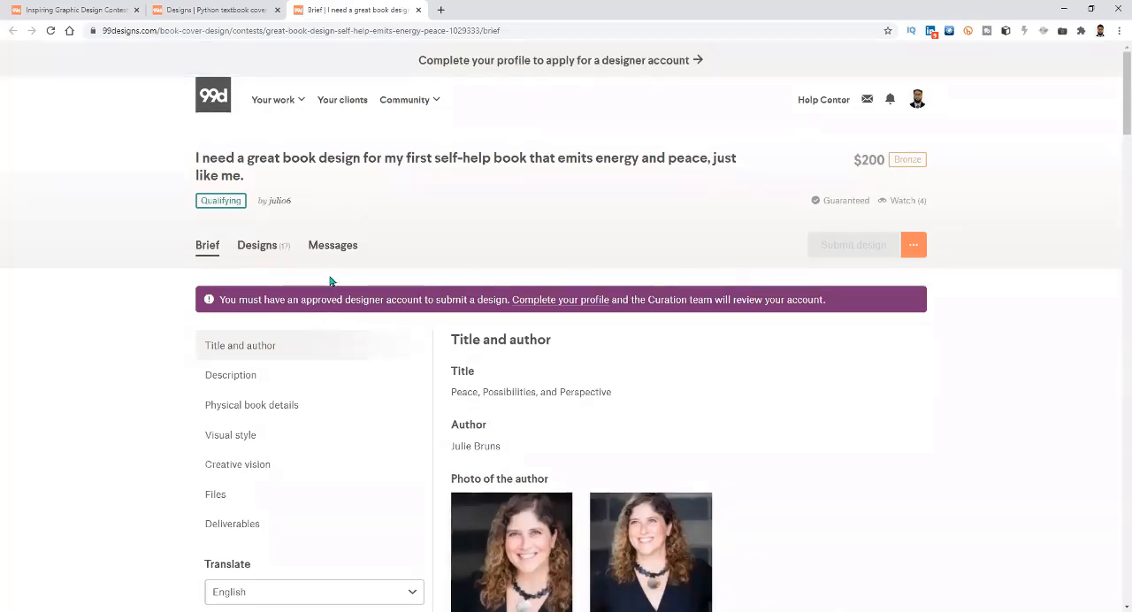
Open the self-help book contest's submitted designs and look through all active cover entries down to #1.
{"action": "left_click", "coordinate": [259, 248]}
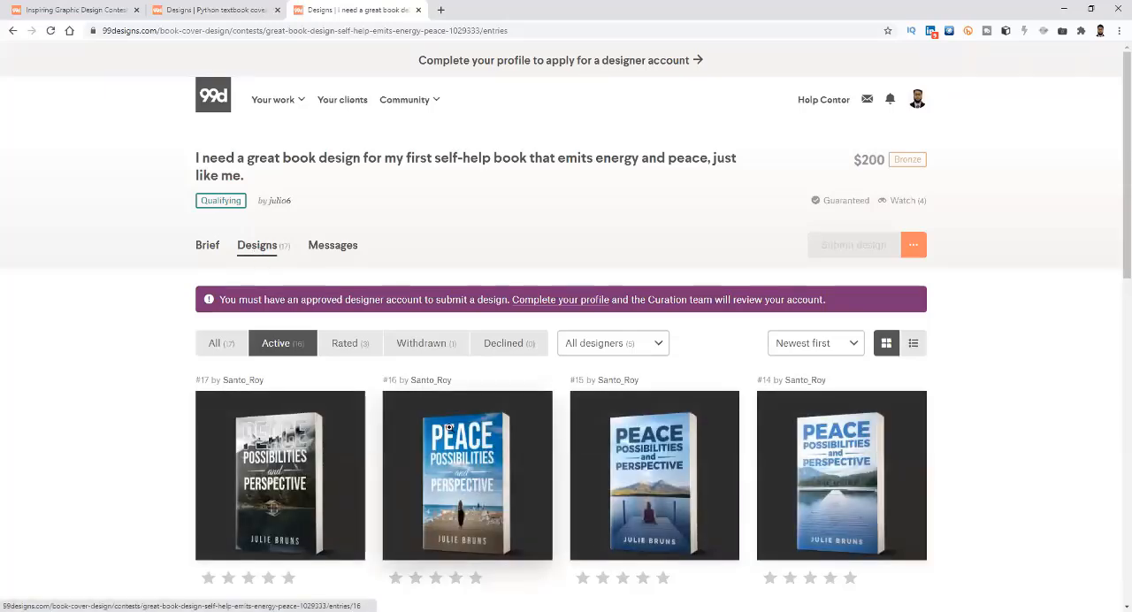
{"action": "scroll", "coordinate": [324, 449], "scroll_direction": "down", "scroll_amount": 2}
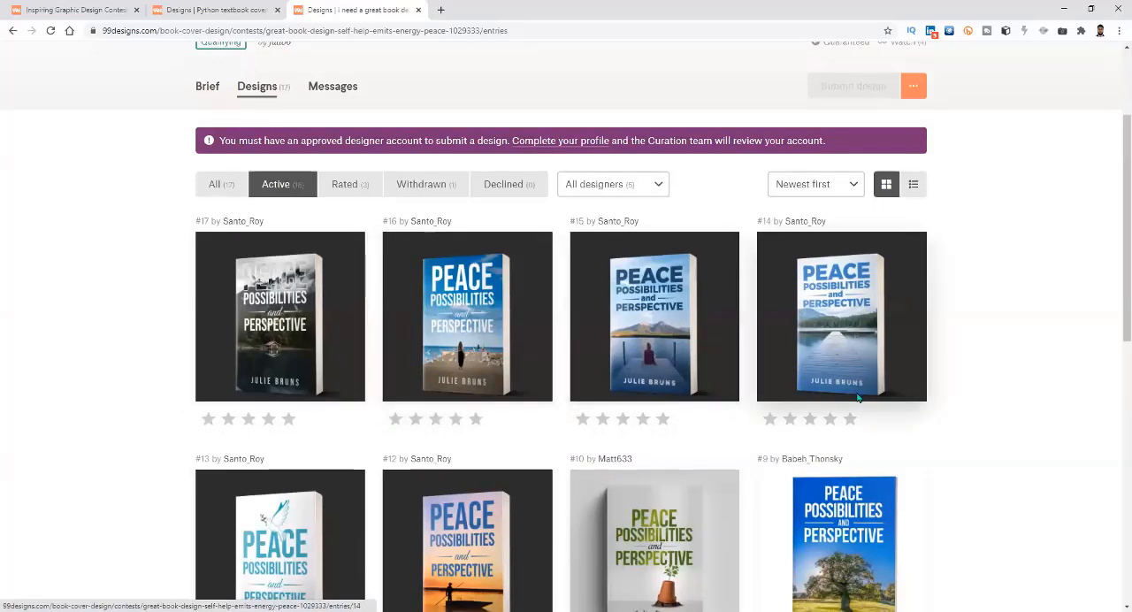
{"action": "scroll", "coordinate": [861, 398], "scroll_direction": "down", "scroll_amount": 3}
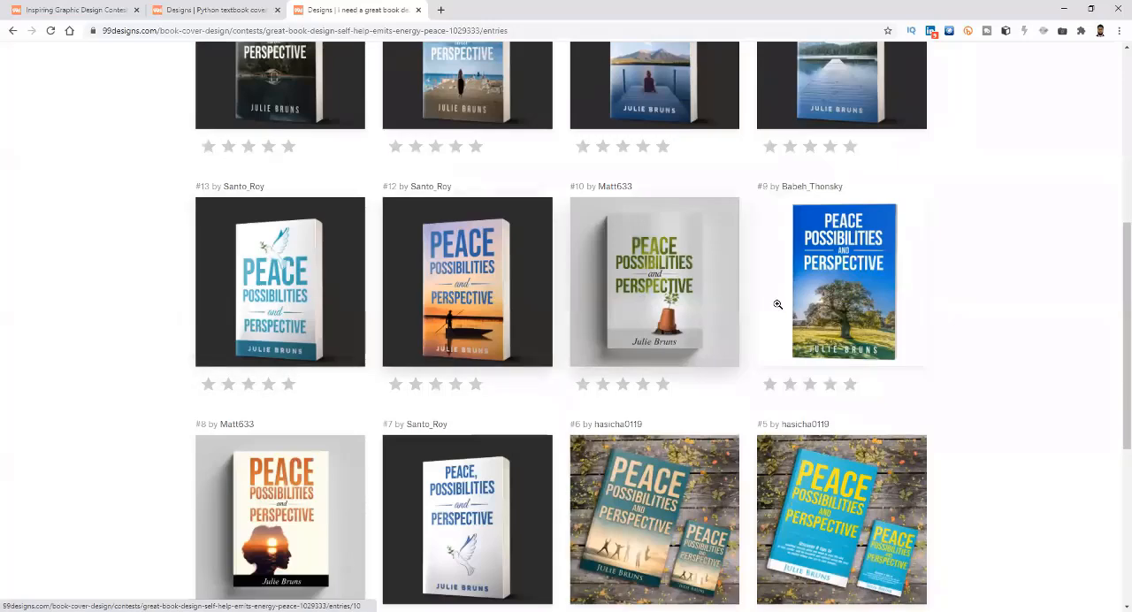
{"action": "scroll", "coordinate": [431, 431], "scroll_direction": "down", "scroll_amount": 1}
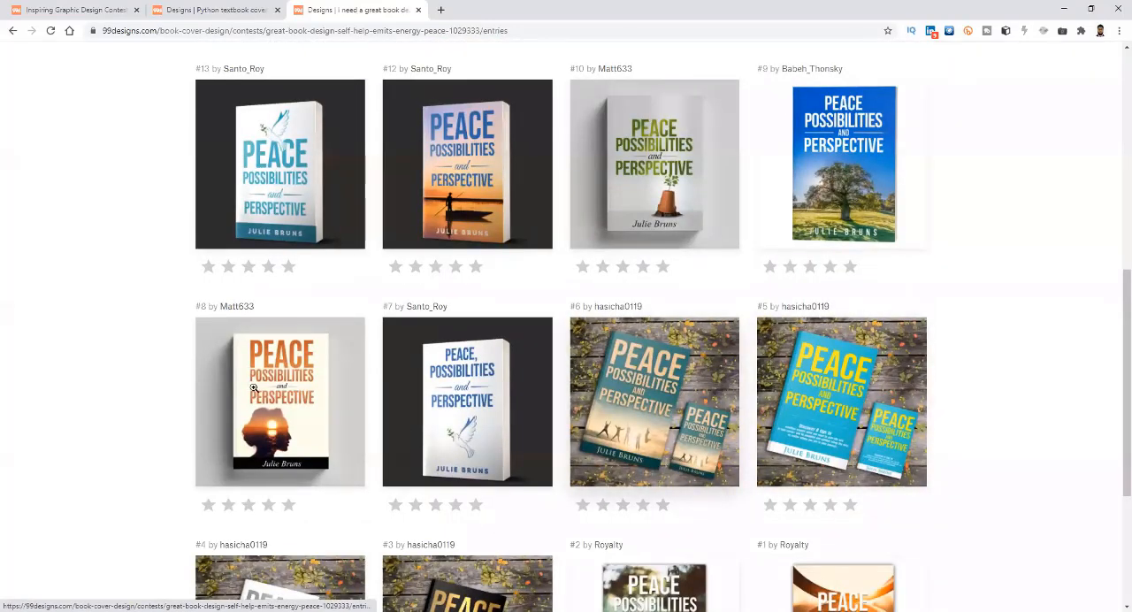
{"action": "scroll", "coordinate": [254, 388], "scroll_direction": "down", "scroll_amount": 1}
{"action": "scroll", "coordinate": [254, 388], "scroll_direction": "down", "scroll_amount": 1}
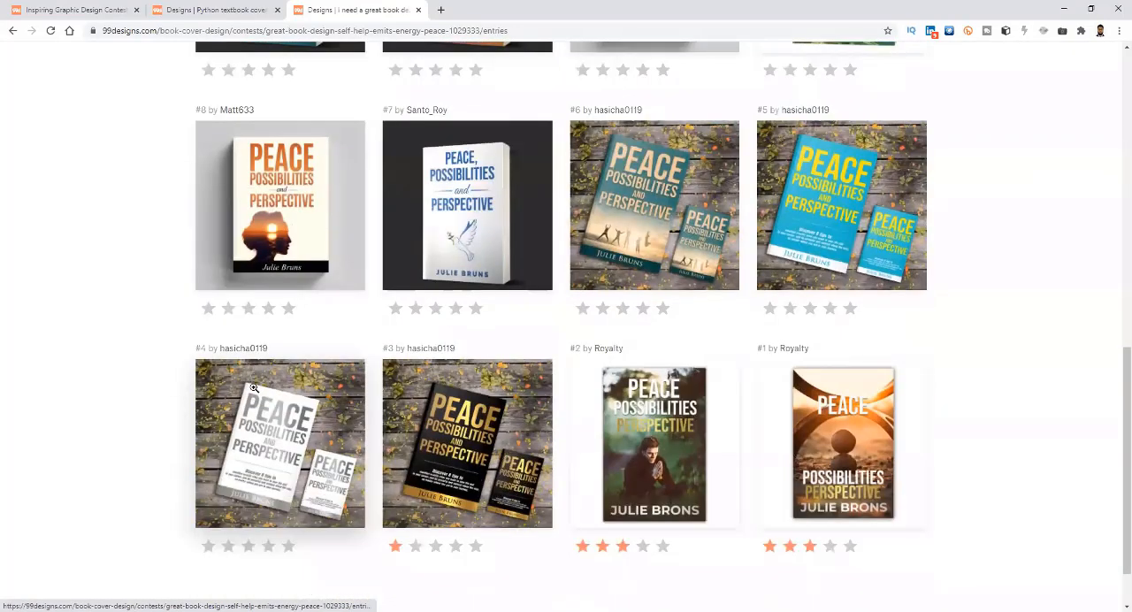
{"action": "scroll", "coordinate": [254, 389], "scroll_direction": "down", "scroll_amount": 1}
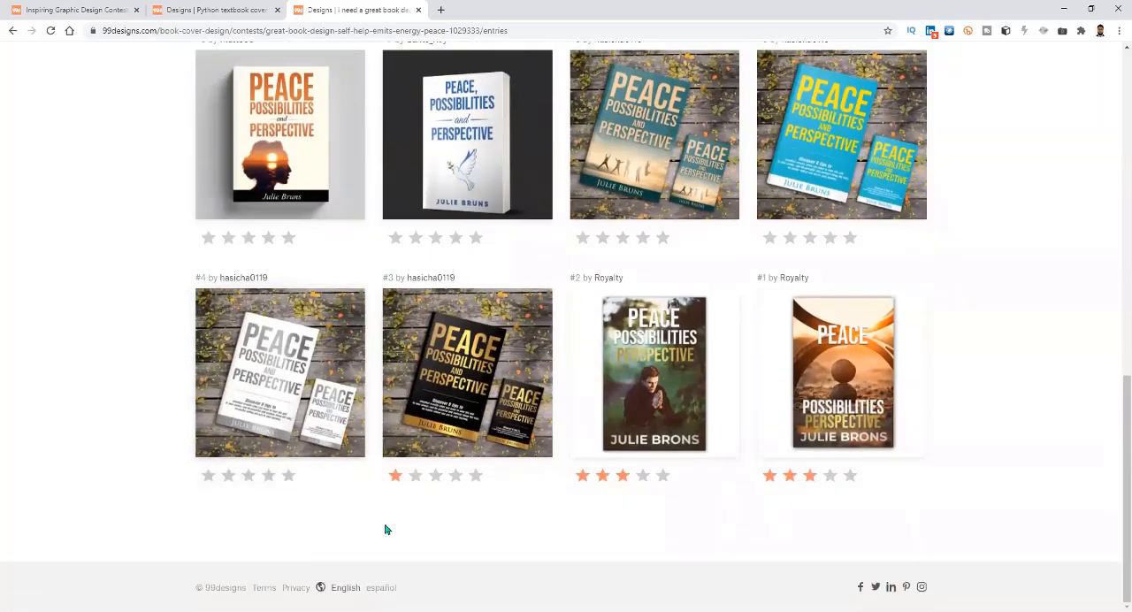
{"action": "scroll", "coordinate": [592, 541], "scroll_direction": "up", "scroll_amount": 1}
{"action": "scroll", "coordinate": [660, 543], "scroll_direction": "down", "scroll_amount": 1}
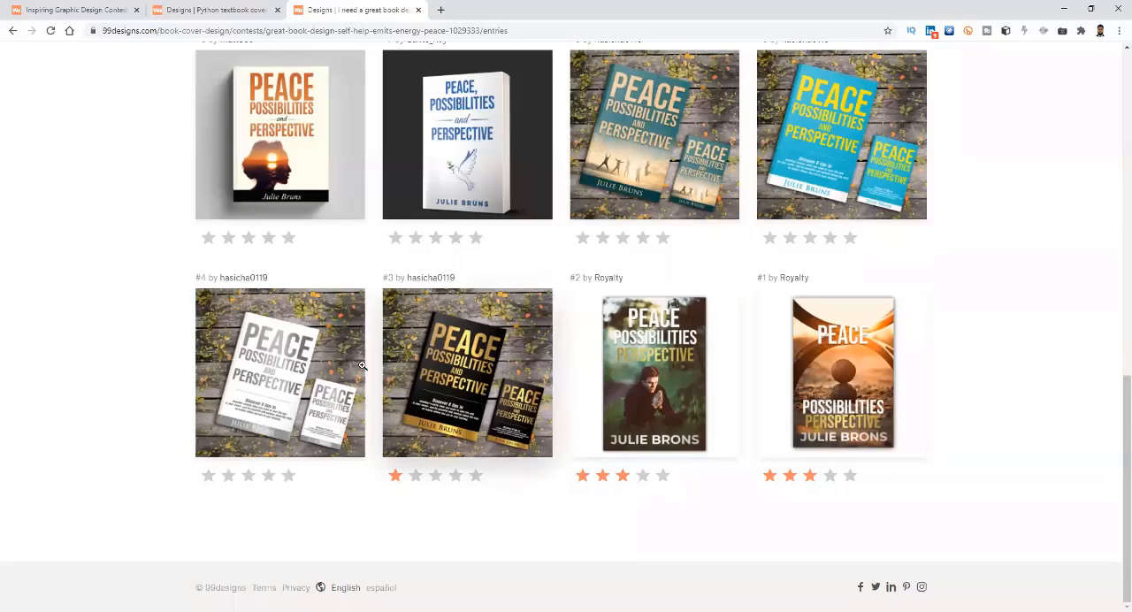
{"action": "scroll", "coordinate": [283, 350], "scroll_direction": "up", "scroll_amount": 1}
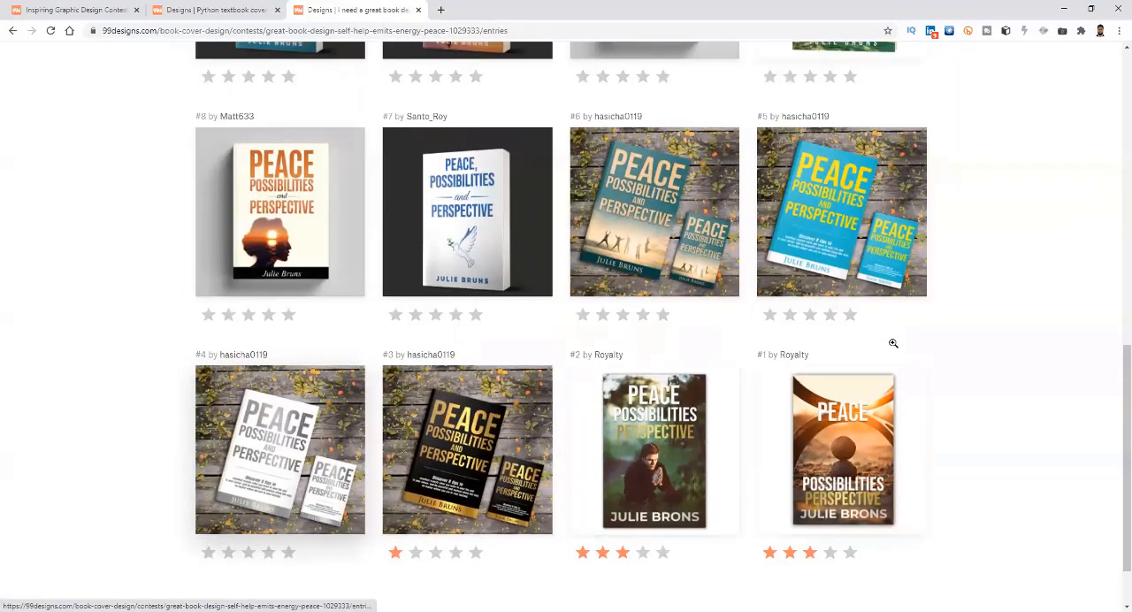
{"action": "scroll", "coordinate": [893, 343], "scroll_direction": "up", "scroll_amount": 1}
{"action": "scroll", "coordinate": [827, 331], "scroll_direction": "up", "scroll_amount": 8}
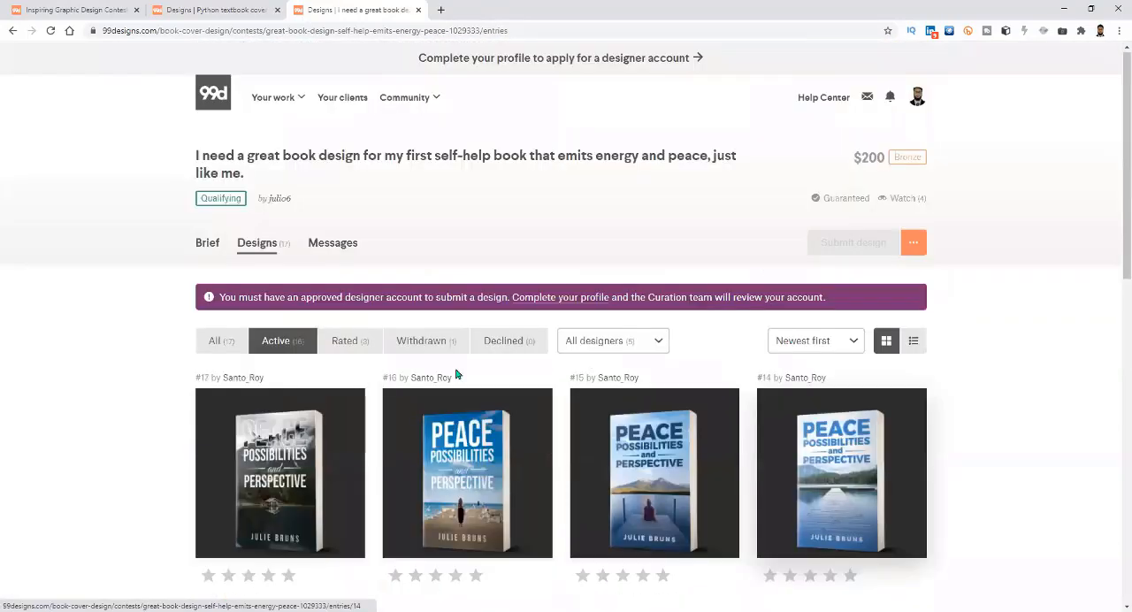
Compare the self-help book cover entries and their star ratings again, from #17 down to #1 and back.
{"action": "scroll", "coordinate": [771, 498], "scroll_direction": "down", "scroll_amount": 2}
{"action": "scroll", "coordinate": [771, 499], "scroll_direction": "down", "scroll_amount": 11}
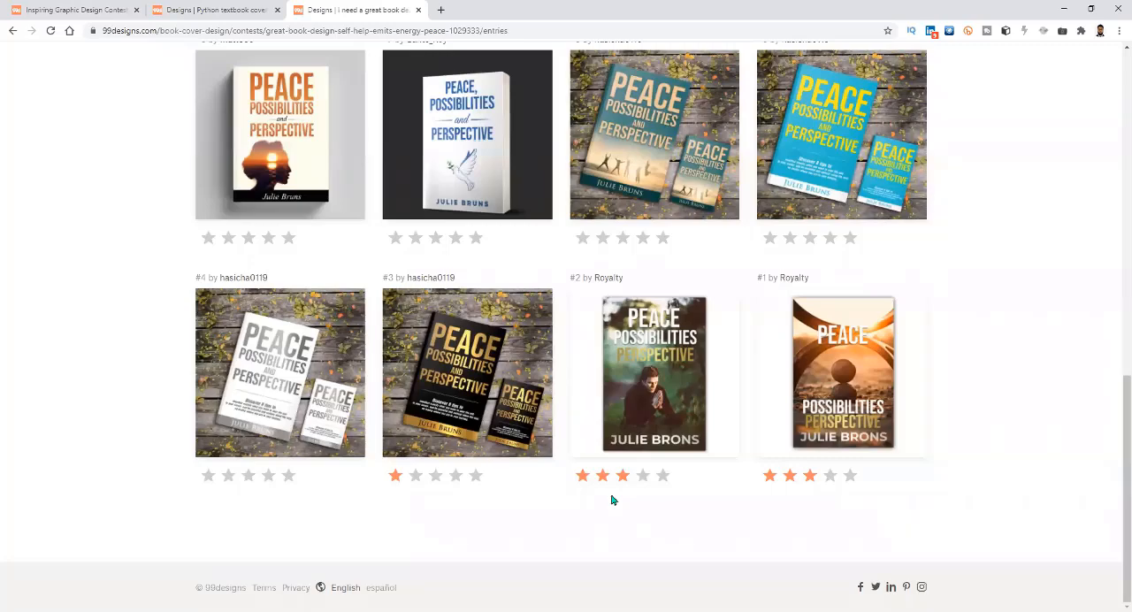
{"action": "scroll", "coordinate": [611, 500], "scroll_direction": "up", "scroll_amount": 7}
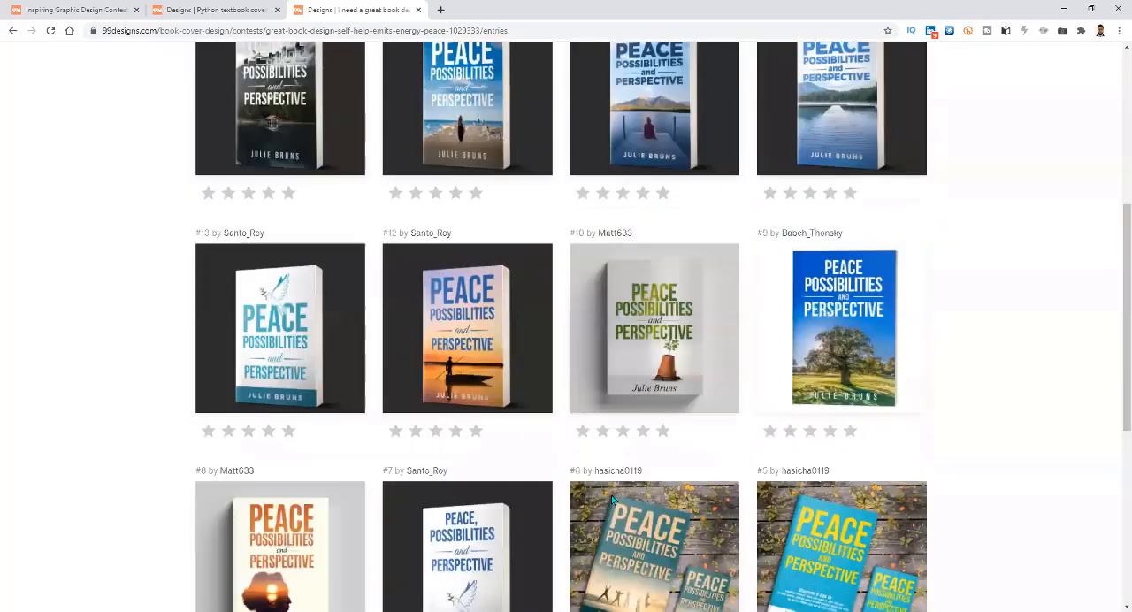
{"action": "scroll", "coordinate": [611, 500], "scroll_direction": "up", "scroll_amount": 2}
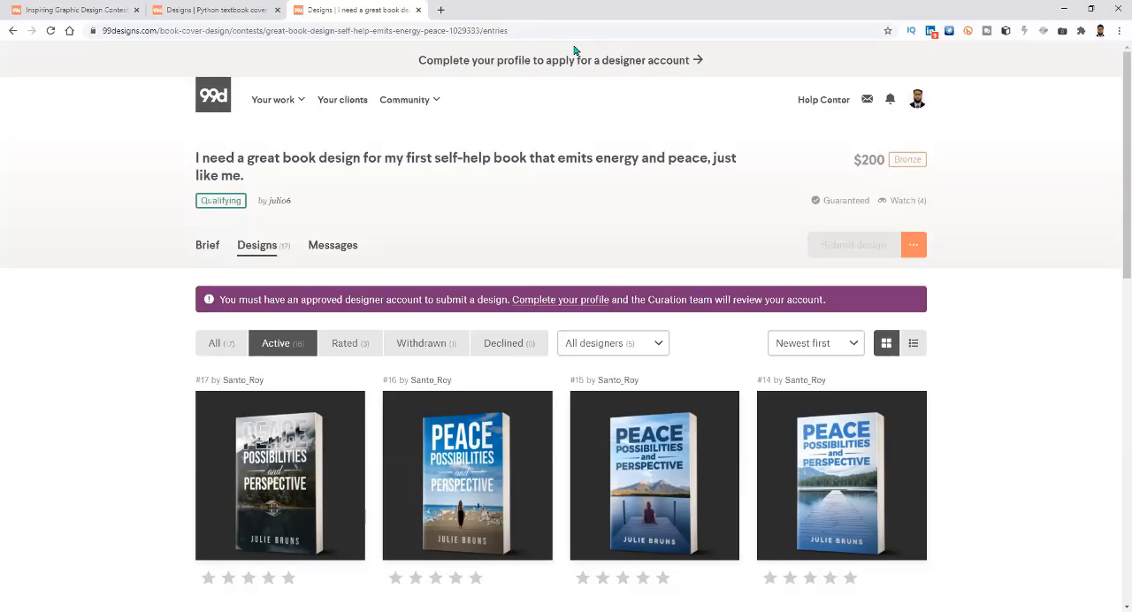
{"action": "scroll", "coordinate": [670, 380], "scroll_direction": "down", "scroll_amount": 2}
{"action": "scroll", "coordinate": [676, 394], "scroll_direction": "down", "scroll_amount": 2}
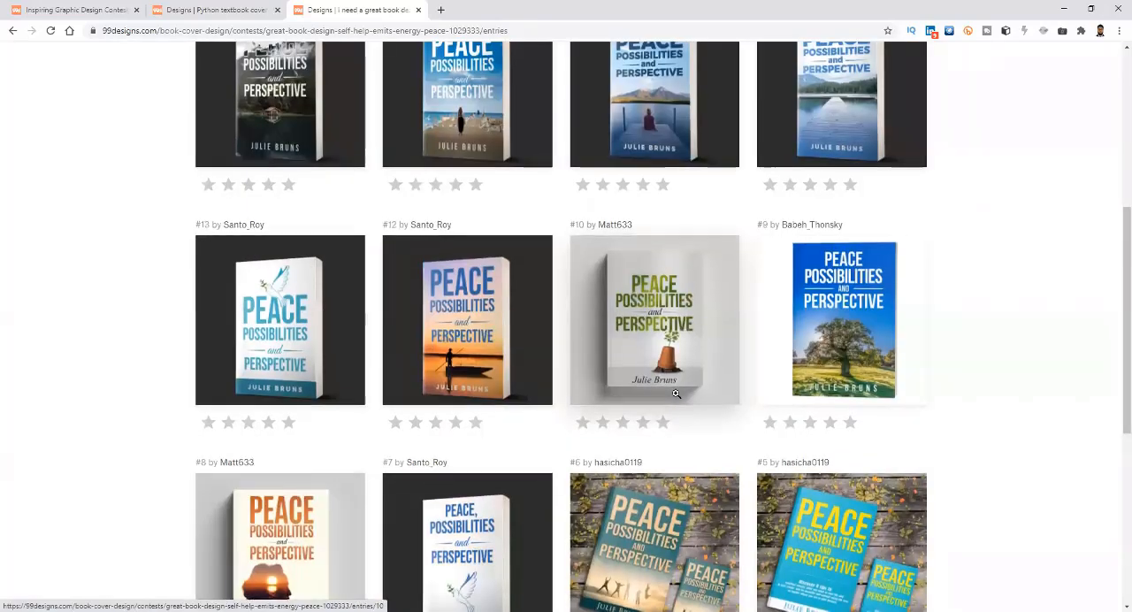
{"action": "scroll", "coordinate": [676, 394], "scroll_direction": "down", "scroll_amount": 2}
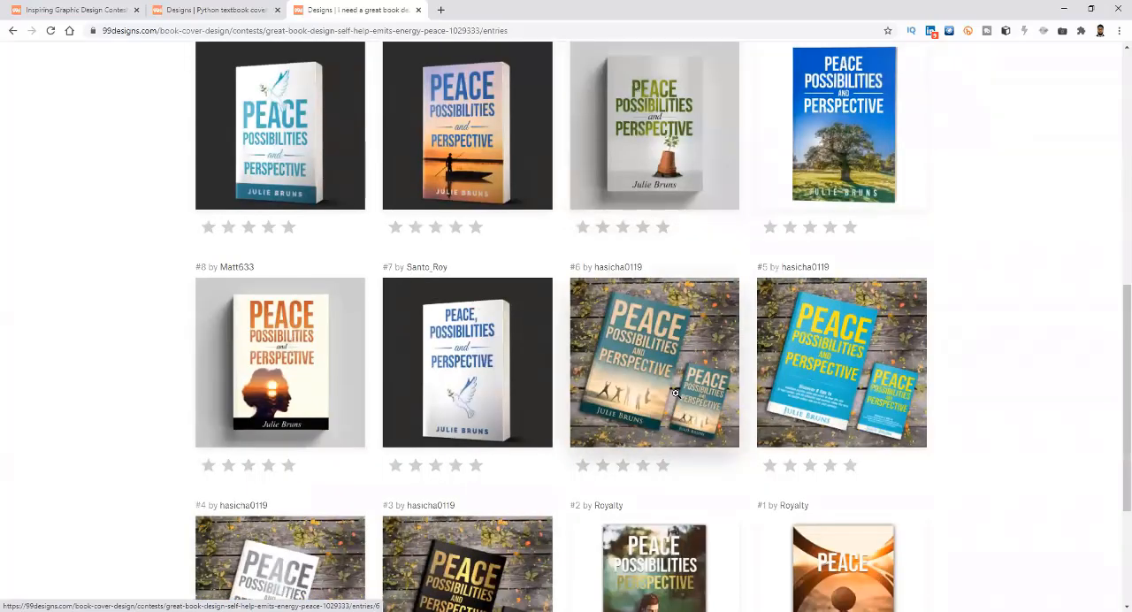
{"action": "scroll", "coordinate": [675, 394], "scroll_direction": "down", "scroll_amount": 2}
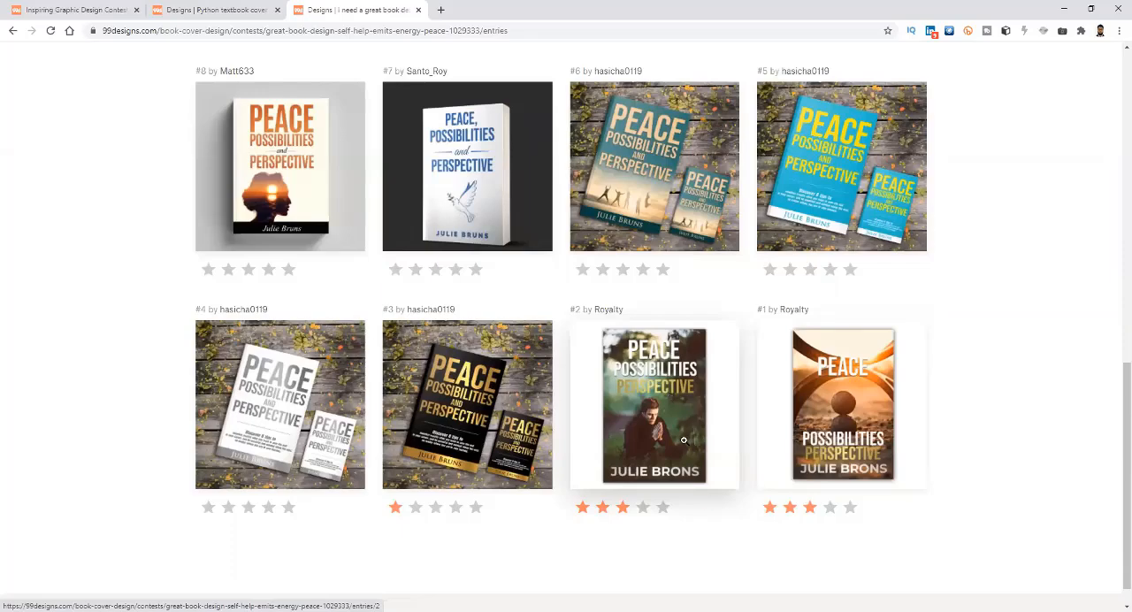
{"action": "scroll", "coordinate": [707, 503], "scroll_direction": "up", "scroll_amount": 2}
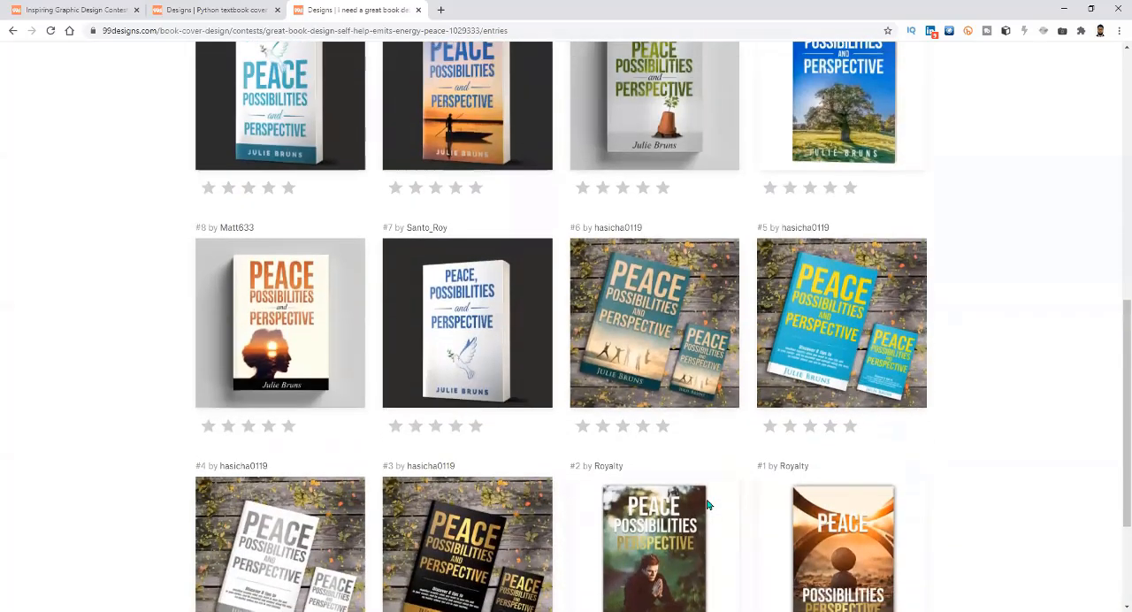
{"action": "scroll", "coordinate": [708, 503], "scroll_direction": "up", "scroll_amount": 3}
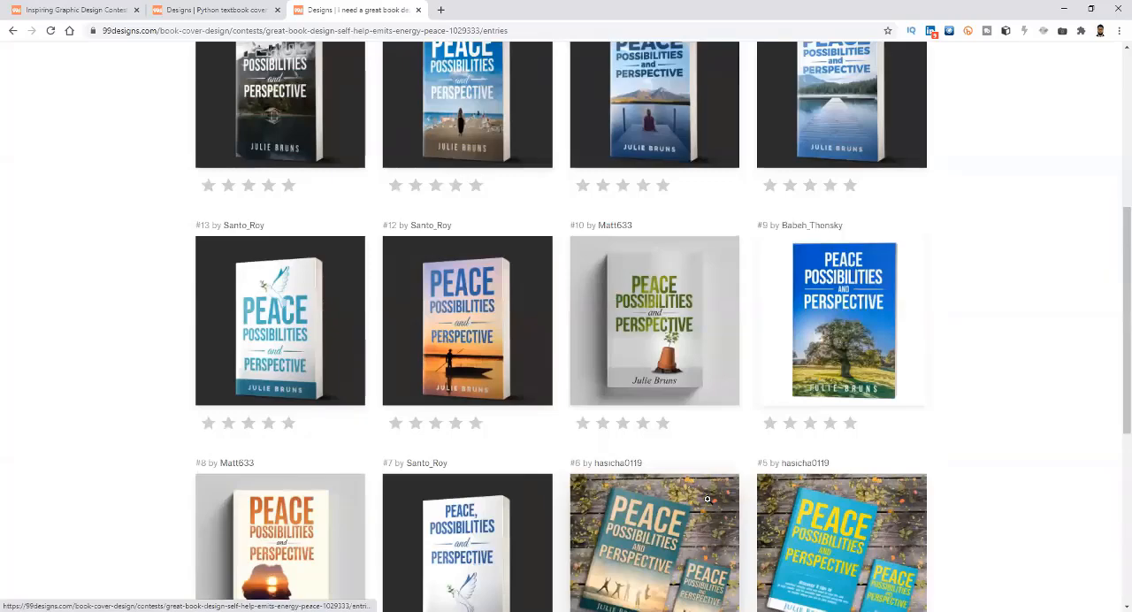
{"action": "scroll", "coordinate": [707, 499], "scroll_direction": "up", "scroll_amount": 5}
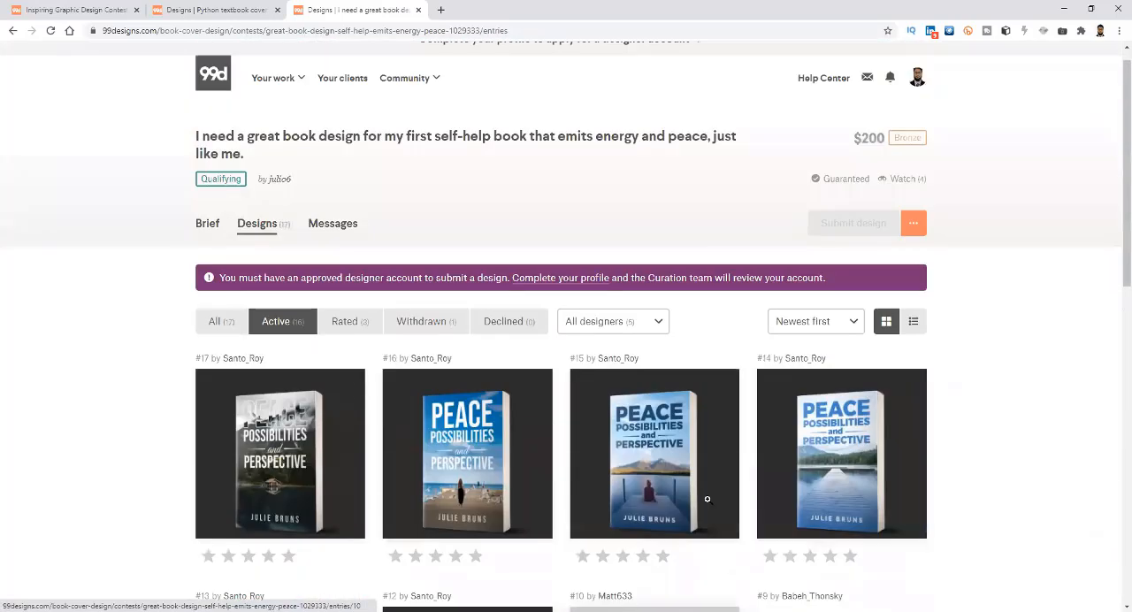
Search Google for "suttar stock" in a new tab and open the Shutterstock website from the results.
{"action": "scroll", "coordinate": [633, 419], "scroll_direction": "up", "scroll_amount": 1}
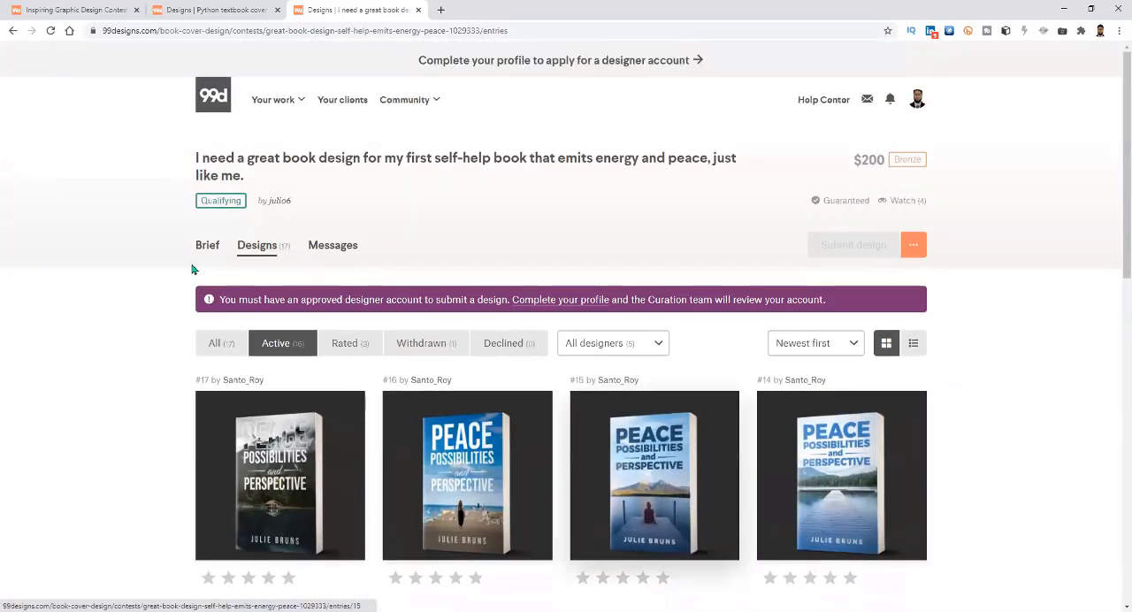
{"action": "left_click", "coordinate": [441, 10]}
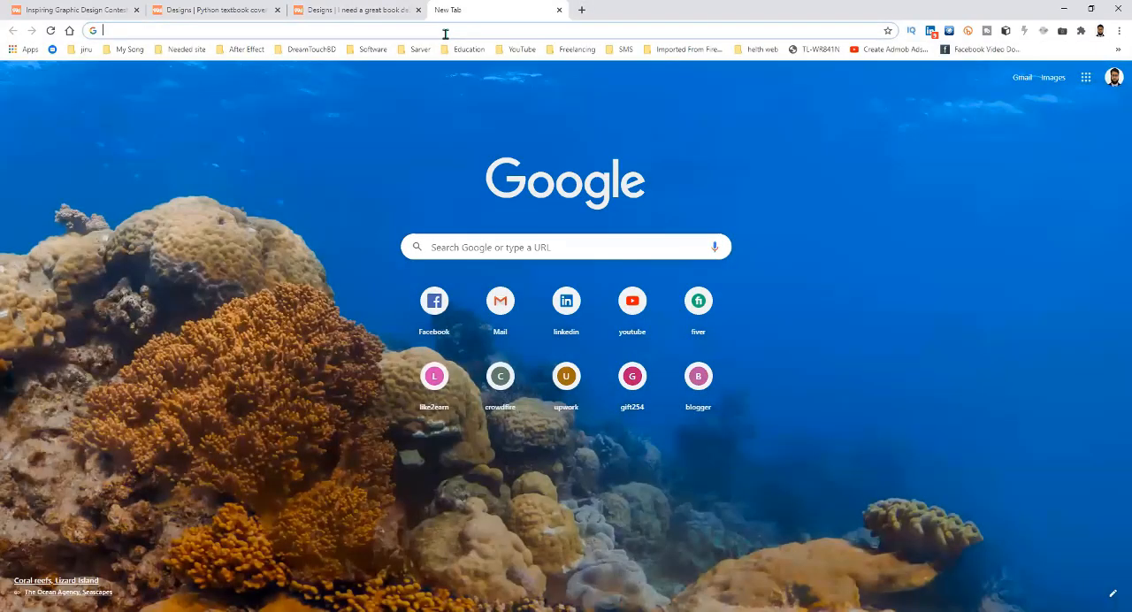
{"action": "type", "text": "suttar"}
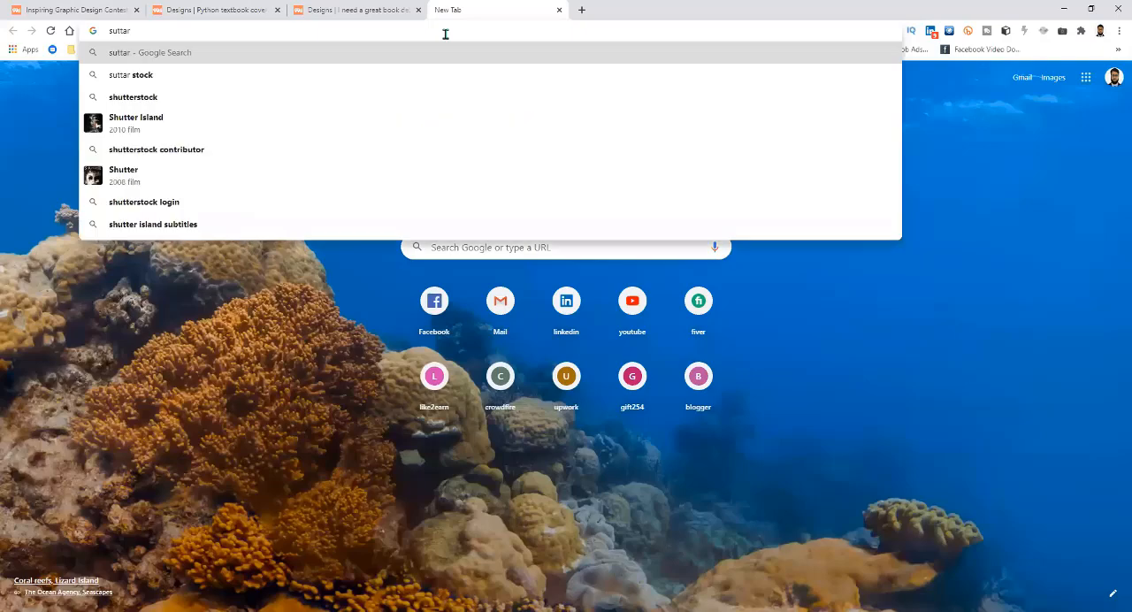
{"action": "left_click", "coordinate": [206, 74]}
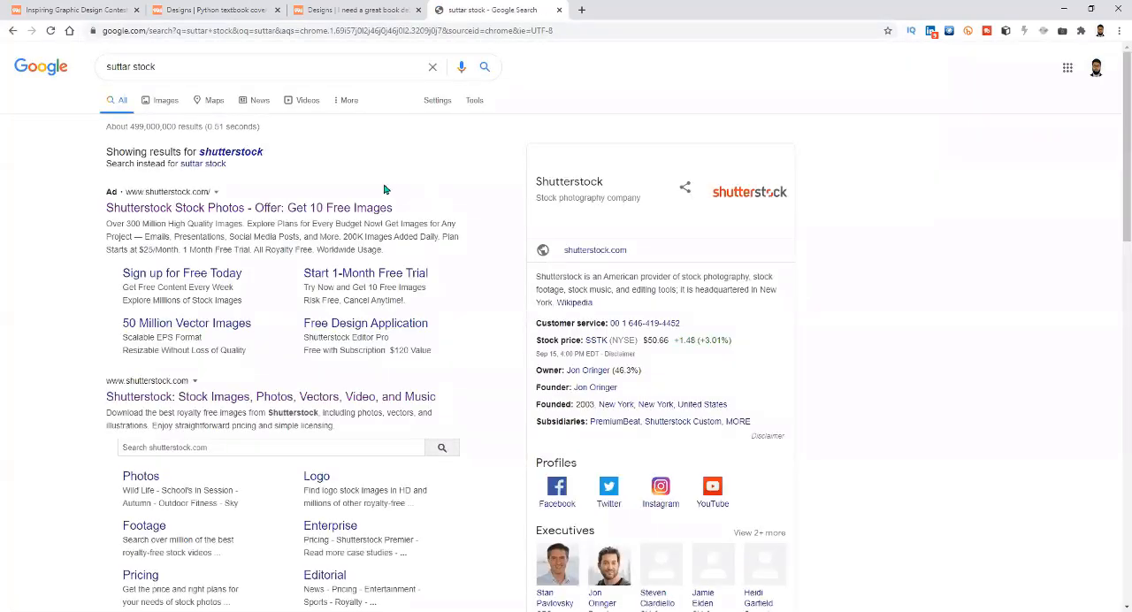
{"action": "left_click", "coordinate": [201, 404]}
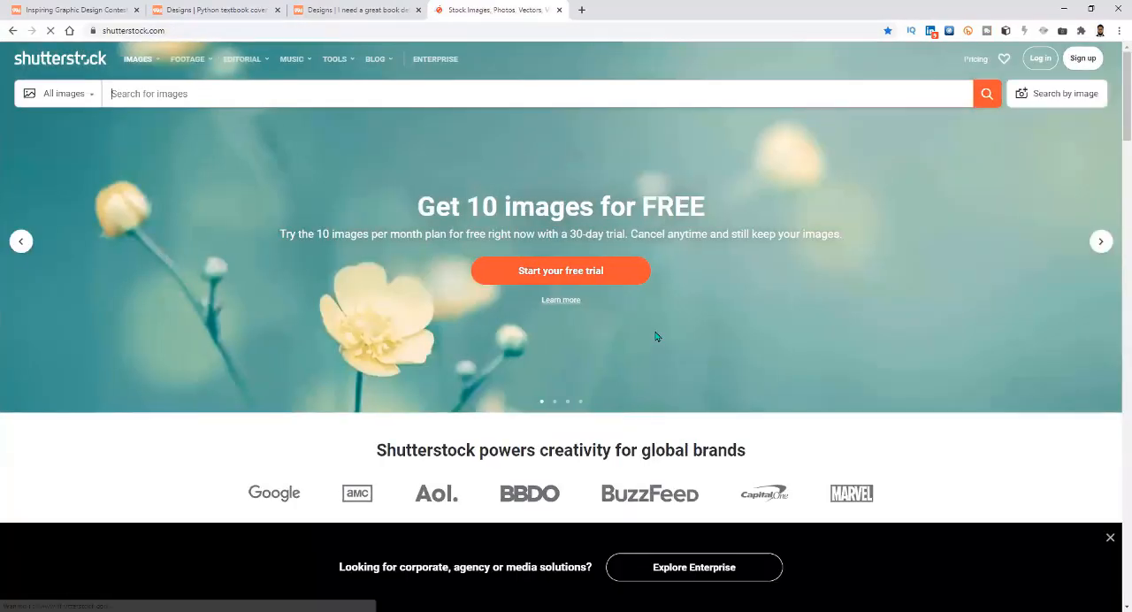
Look through the Shutterstock home page, from its promotional banners and curated stock assets down to the image category list, and back.
{"action": "scroll", "coordinate": [377, 361], "scroll_direction": "down", "scroll_amount": 5}
{"action": "scroll", "coordinate": [377, 365], "scroll_direction": "down", "scroll_amount": 2}
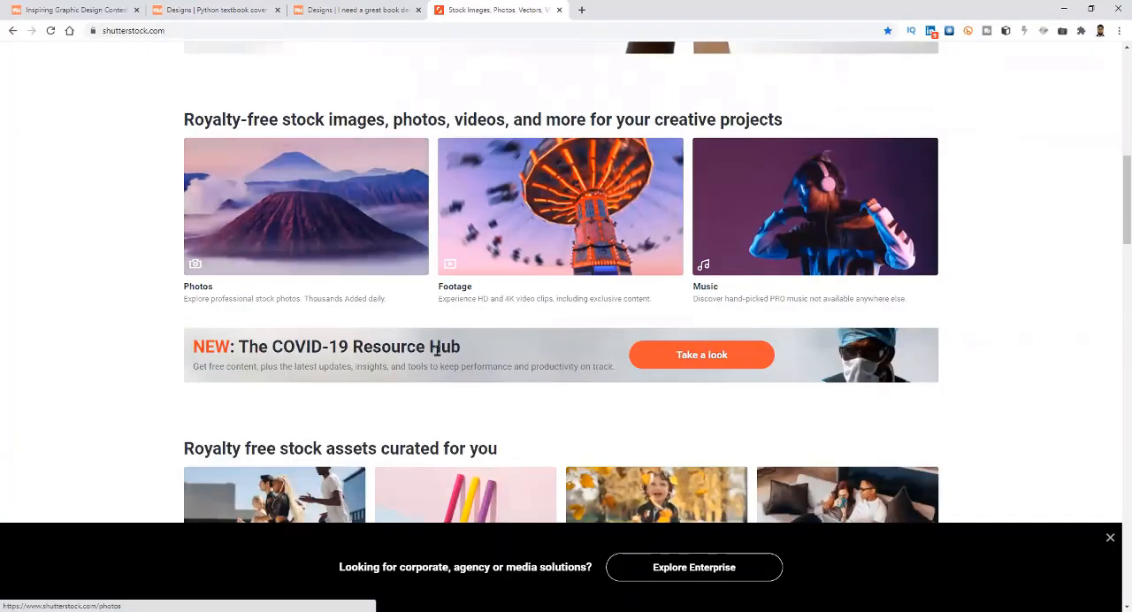
{"action": "scroll", "coordinate": [577, 345], "scroll_direction": "down", "scroll_amount": 2}
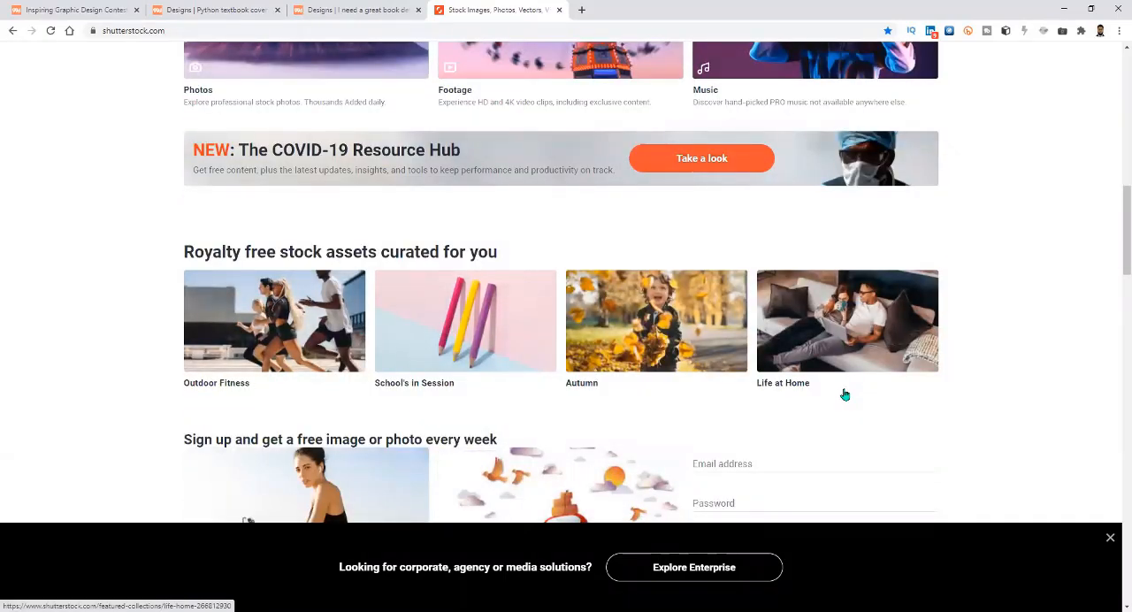
{"action": "scroll", "coordinate": [686, 380], "scroll_direction": "down", "scroll_amount": 5}
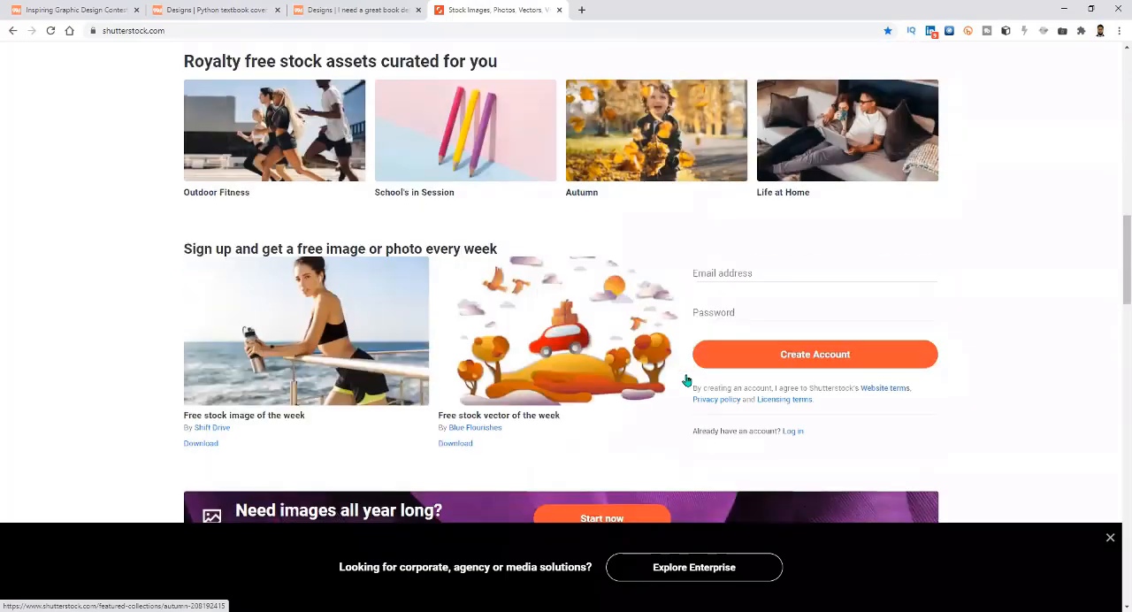
{"action": "scroll", "coordinate": [686, 380], "scroll_direction": "down", "scroll_amount": 4}
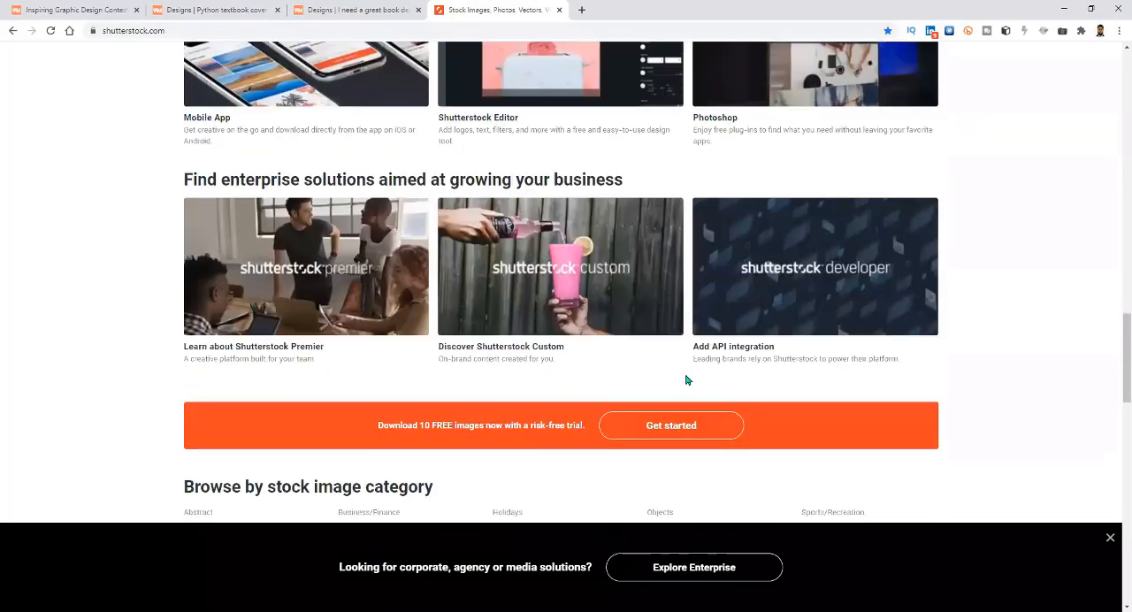
{"action": "scroll", "coordinate": [636, 517], "scroll_direction": "down", "scroll_amount": 5}
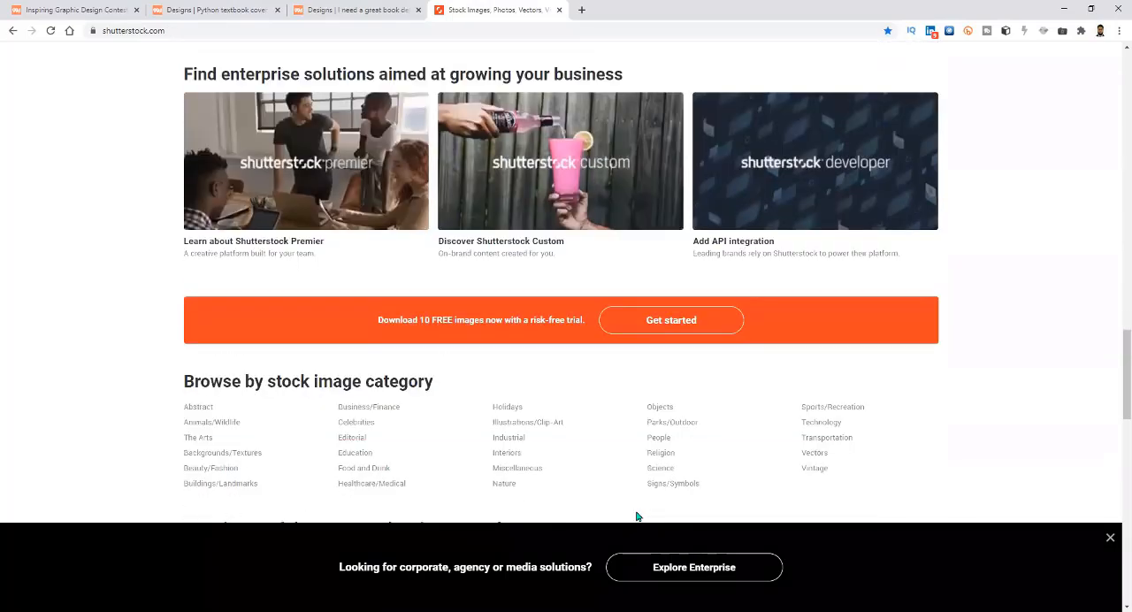
{"action": "scroll", "coordinate": [637, 516], "scroll_direction": "up", "scroll_amount": 3}
{"action": "scroll", "coordinate": [636, 517], "scroll_direction": "up", "scroll_amount": 11}
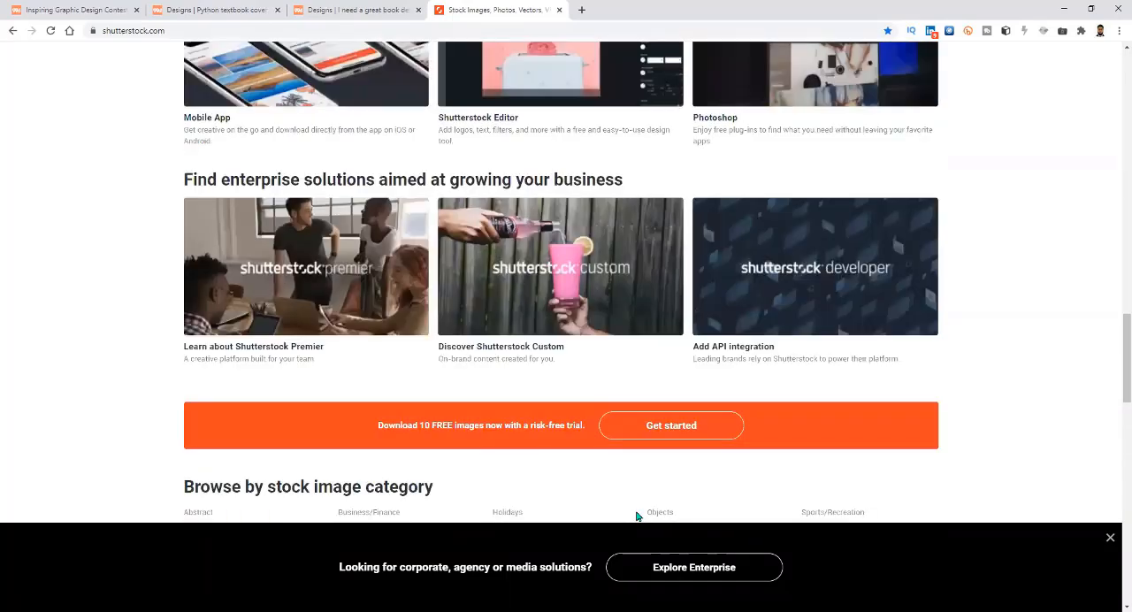
{"action": "scroll", "coordinate": [637, 517], "scroll_direction": "up", "scroll_amount": 7}
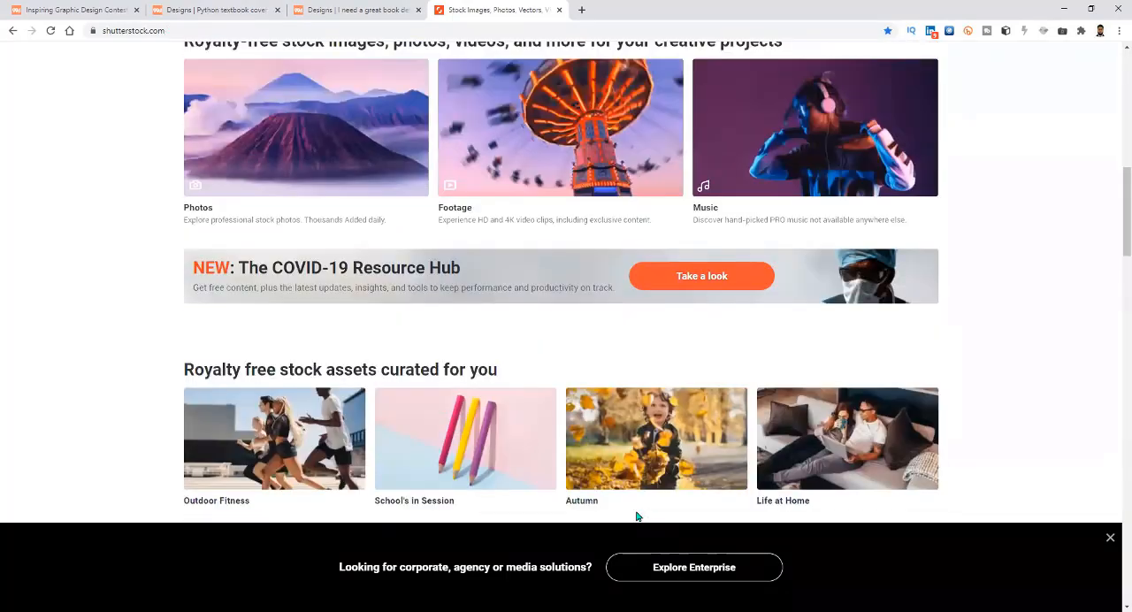
{"action": "scroll", "coordinate": [637, 516], "scroll_direction": "up", "scroll_amount": 1}
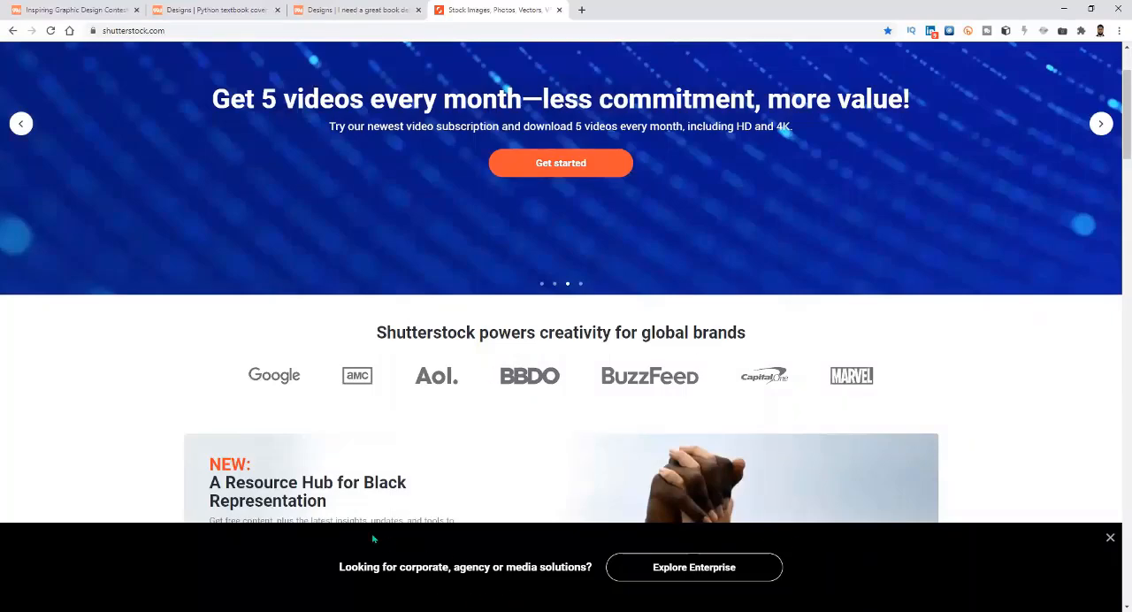
{"action": "scroll", "coordinate": [450, 506], "scroll_direction": "down", "scroll_amount": 5}
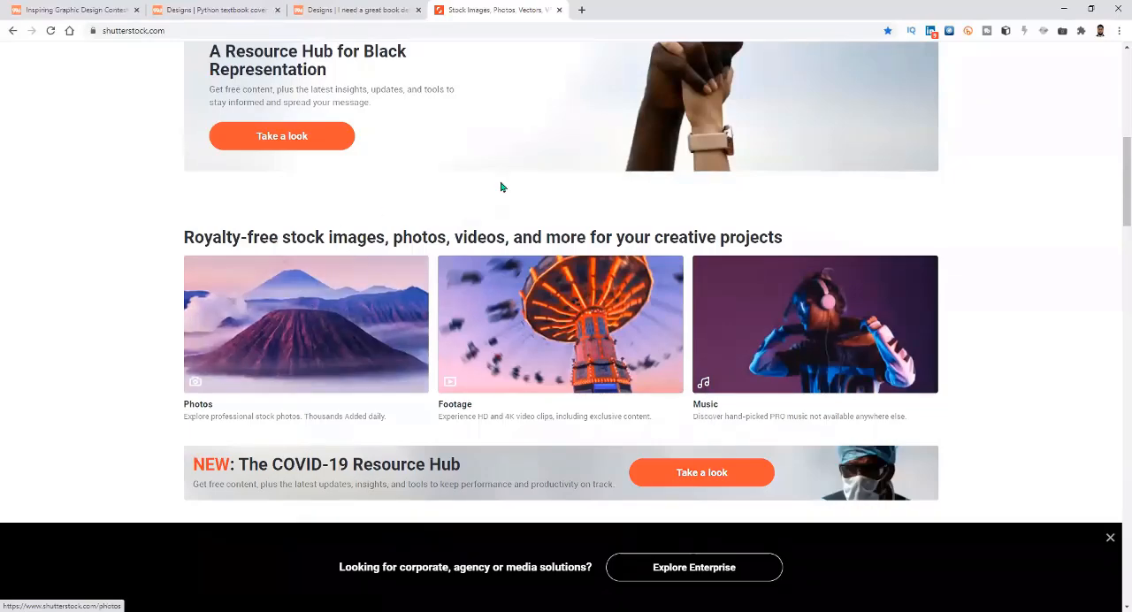
{"action": "scroll", "coordinate": [439, 472], "scroll_direction": "up", "scroll_amount": 5}
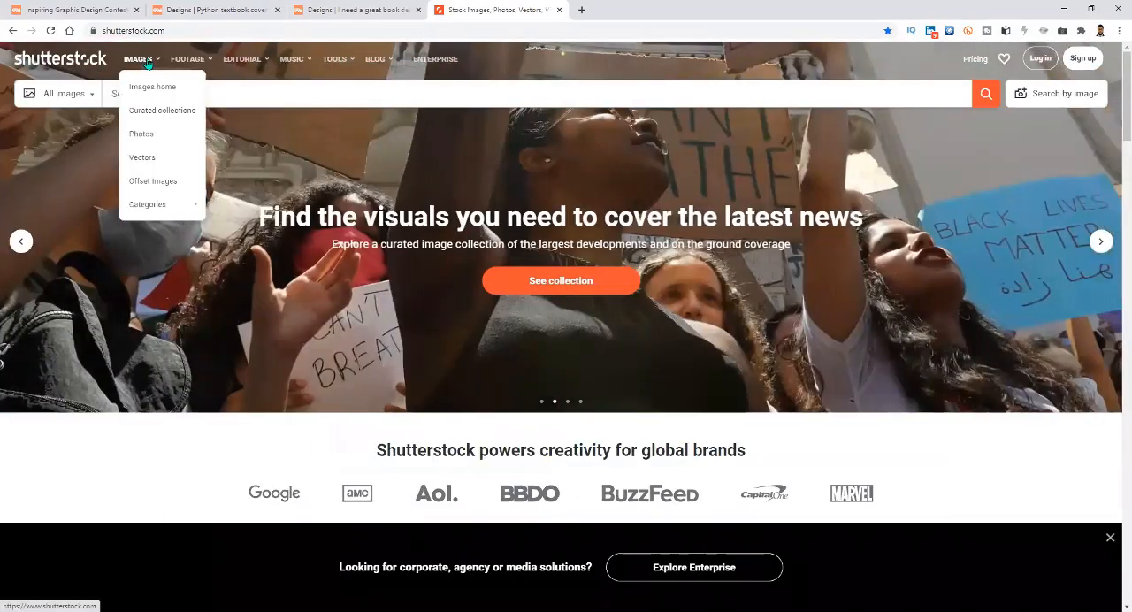
Open Shutterstock's stock Photos section.
{"action": "left_click", "coordinate": [147, 63]}
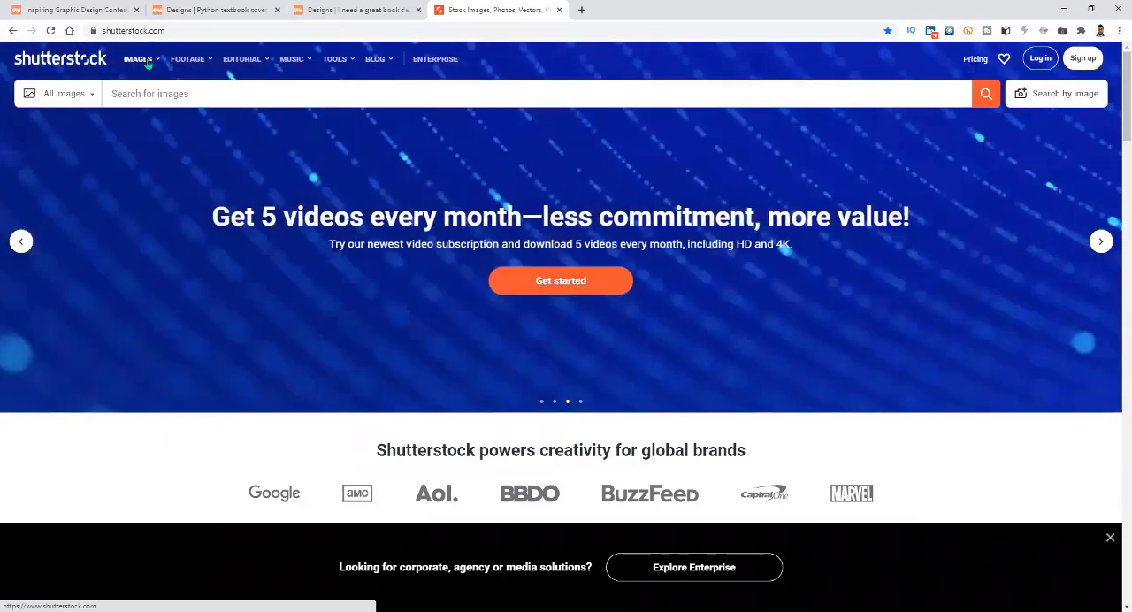
{"action": "scroll", "coordinate": [498, 425], "scroll_direction": "down", "scroll_amount": 8}
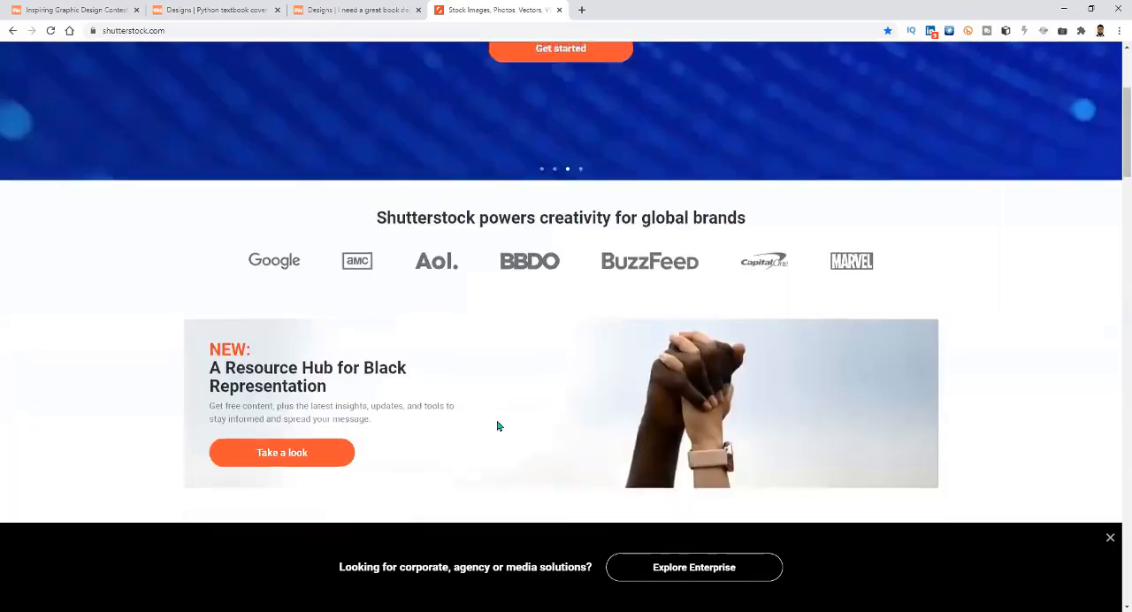
{"action": "scroll", "coordinate": [498, 424], "scroll_direction": "down", "scroll_amount": 2}
{"action": "scroll", "coordinate": [474, 412], "scroll_direction": "up", "scroll_amount": 10}
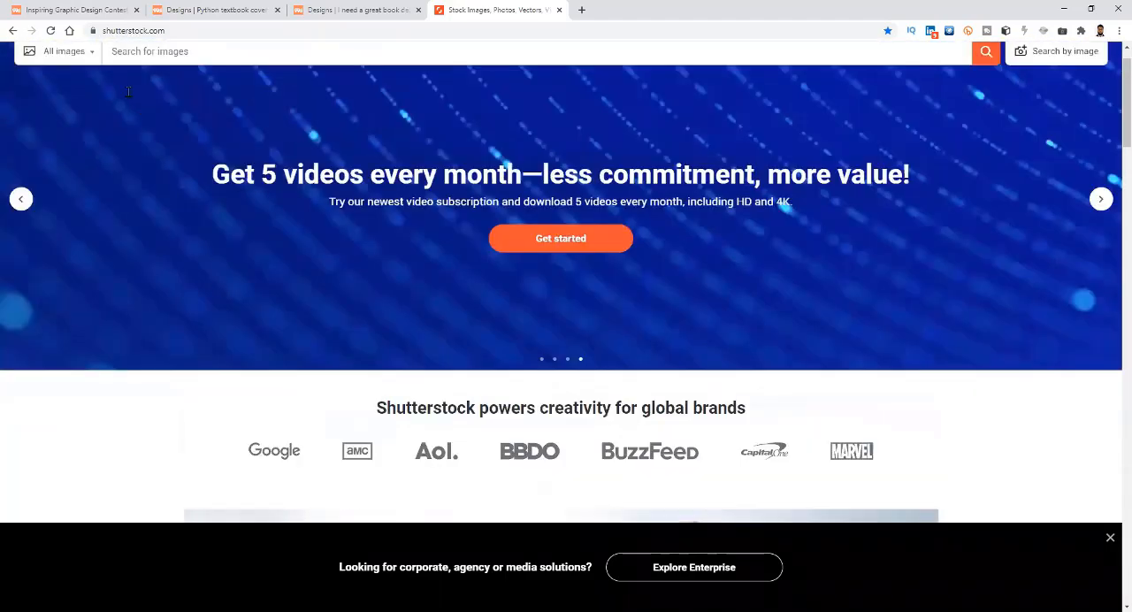
{"action": "scroll", "coordinate": [128, 92], "scroll_direction": "up", "scroll_amount": 1}
{"action": "mouse_move", "coordinate": [150, 60]}
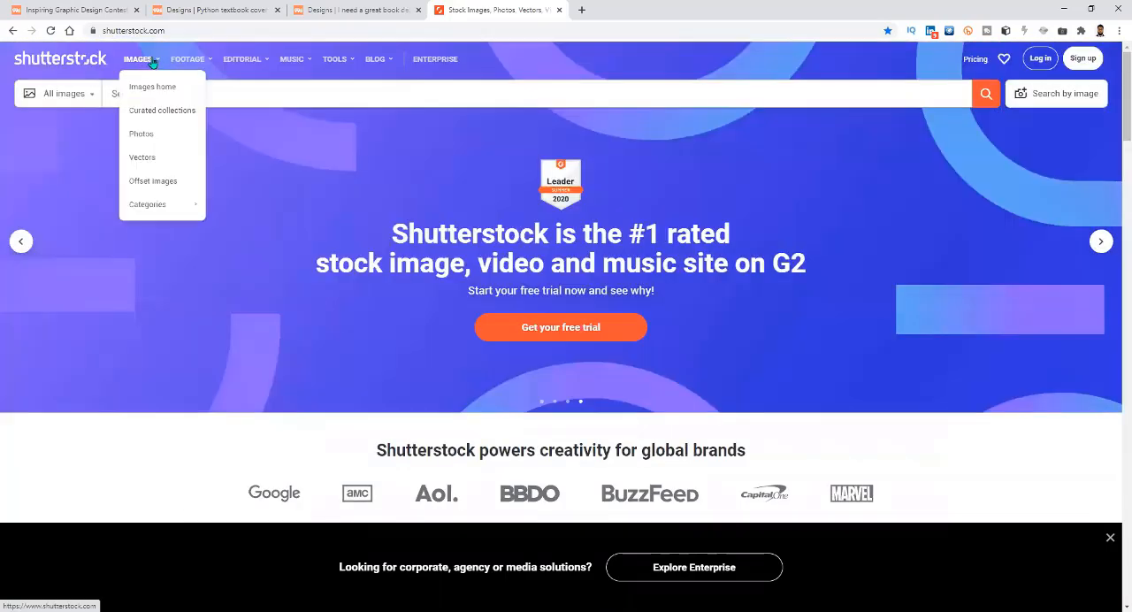
{"action": "left_click", "coordinate": [150, 134]}
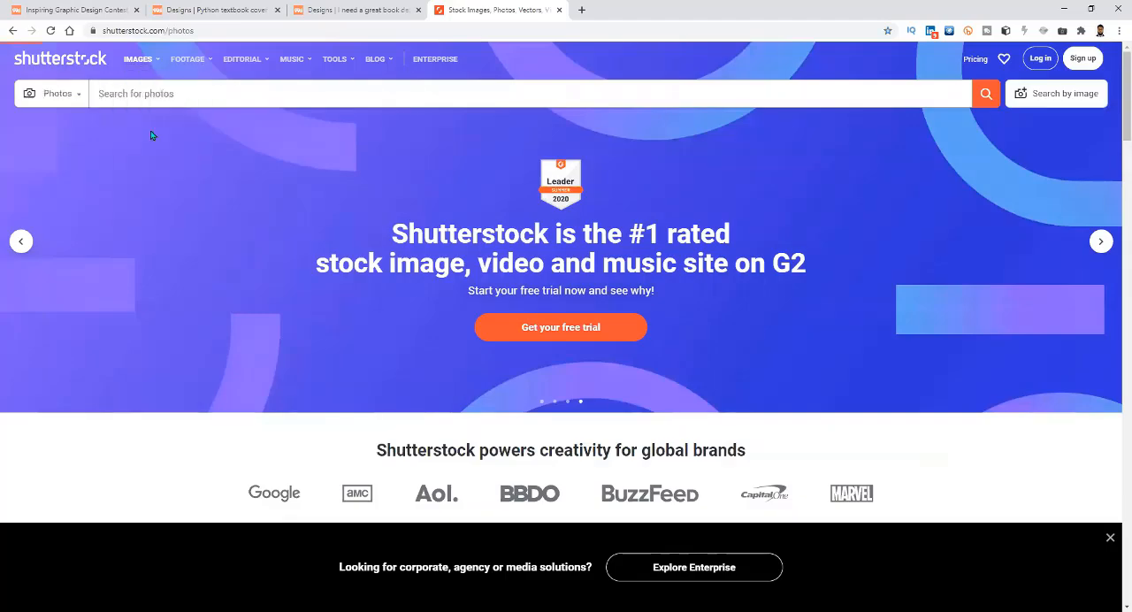
Open the School's in Session featured collection and its photo of a female entrepreneur wearing a face mask at a desktop PC.
{"action": "scroll", "coordinate": [423, 414], "scroll_direction": "down", "scroll_amount": 5}
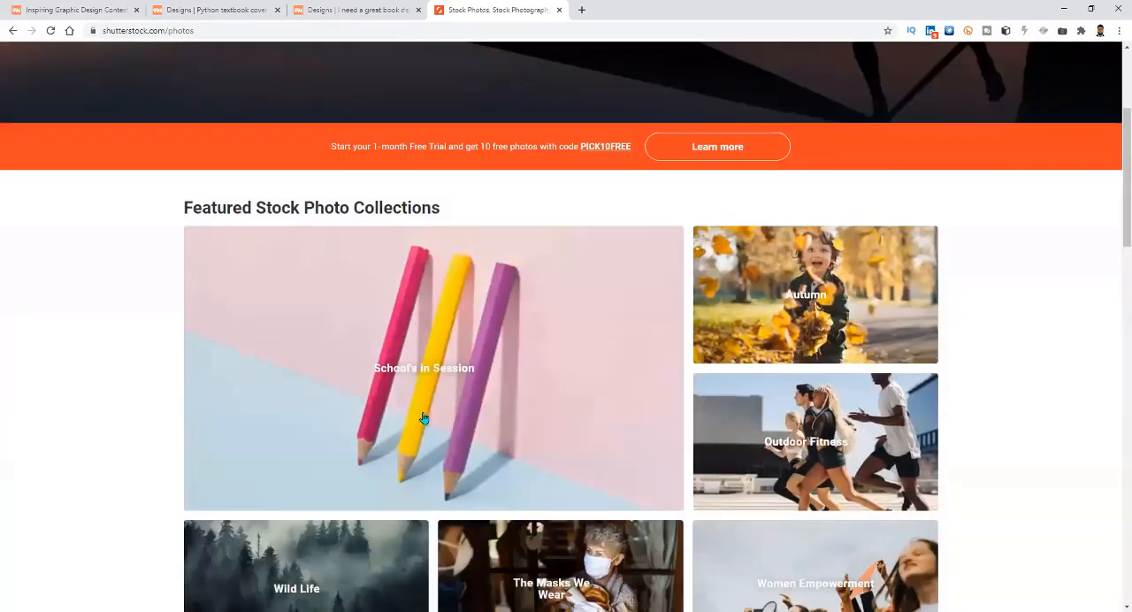
{"action": "scroll", "coordinate": [425, 417], "scroll_direction": "up", "scroll_amount": 1}
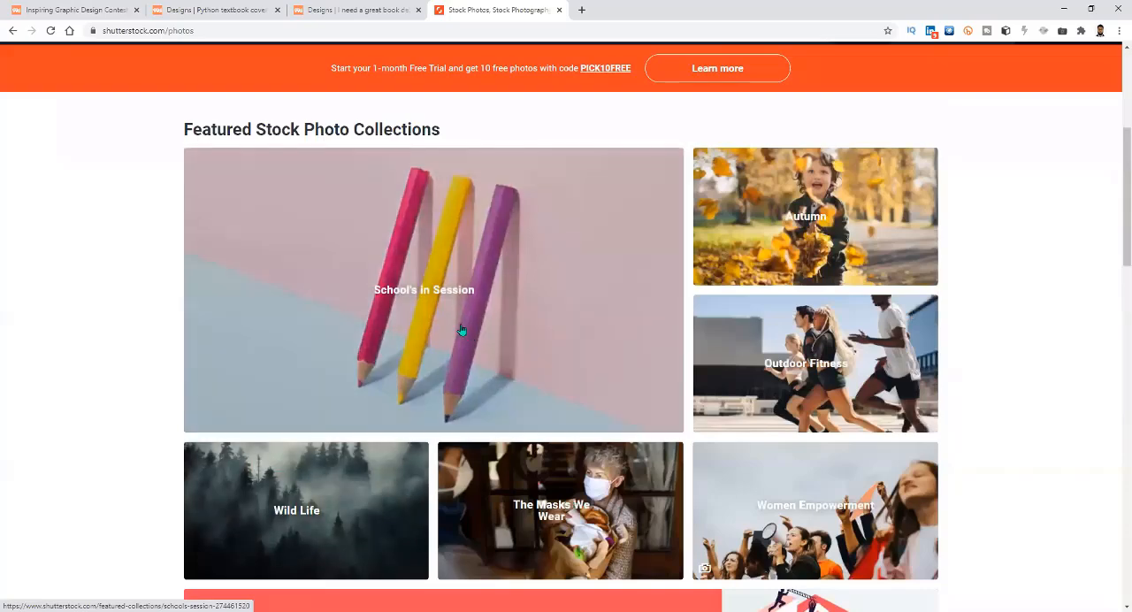
{"action": "left_click", "coordinate": [478, 330]}
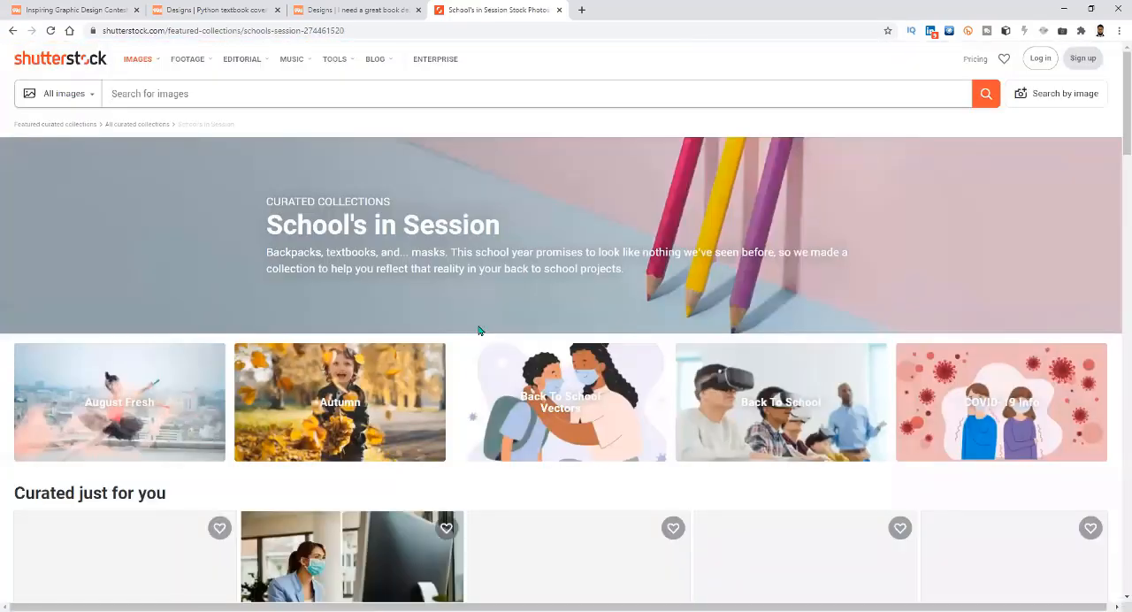
{"action": "scroll", "coordinate": [367, 460], "scroll_direction": "down", "scroll_amount": 1}
{"action": "scroll", "coordinate": [357, 423], "scroll_direction": "down", "scroll_amount": 1}
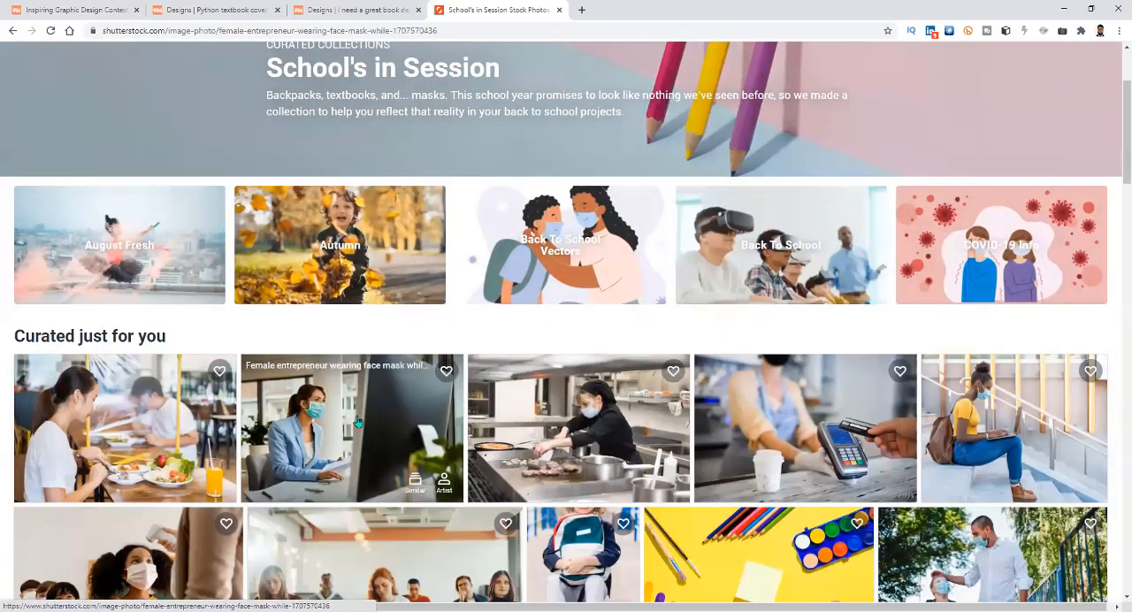
{"action": "left_click", "coordinate": [357, 423]}
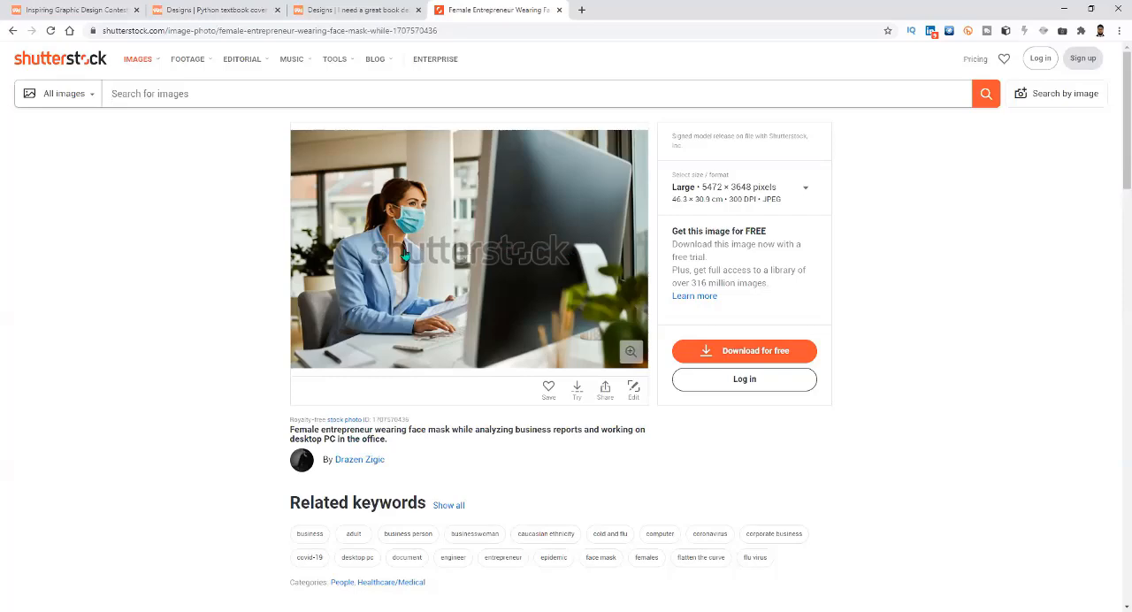
Examine the entrepreneur photo's available download sizes and formats, free trial offer, related keywords and similar images.
{"action": "scroll", "coordinate": [815, 525], "scroll_direction": "down", "scroll_amount": 3}
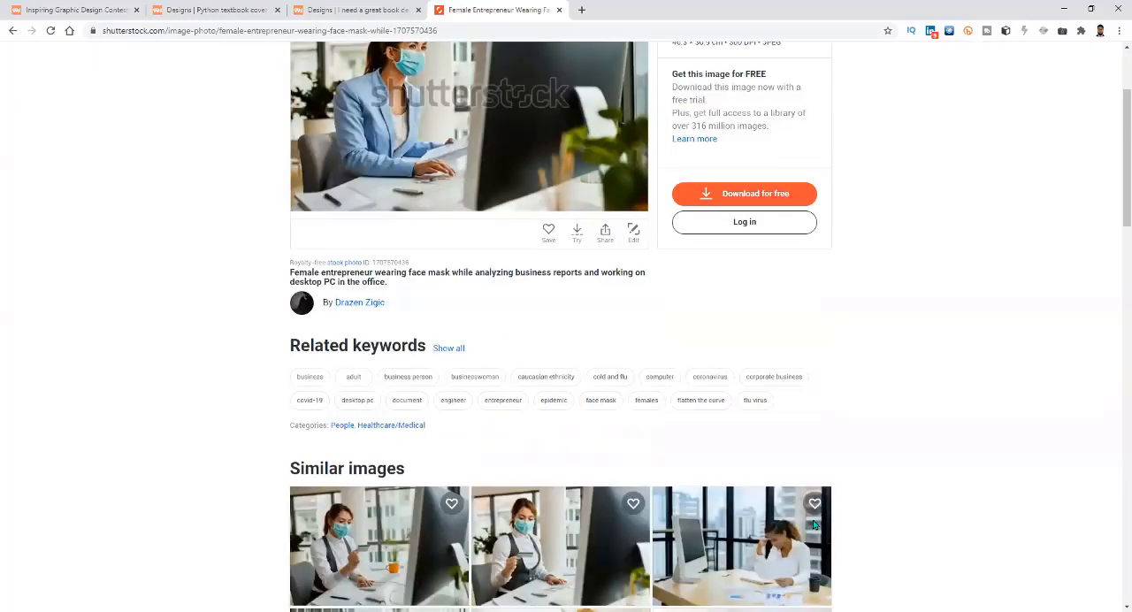
{"action": "scroll", "coordinate": [917, 552], "scroll_direction": "up", "scroll_amount": 3}
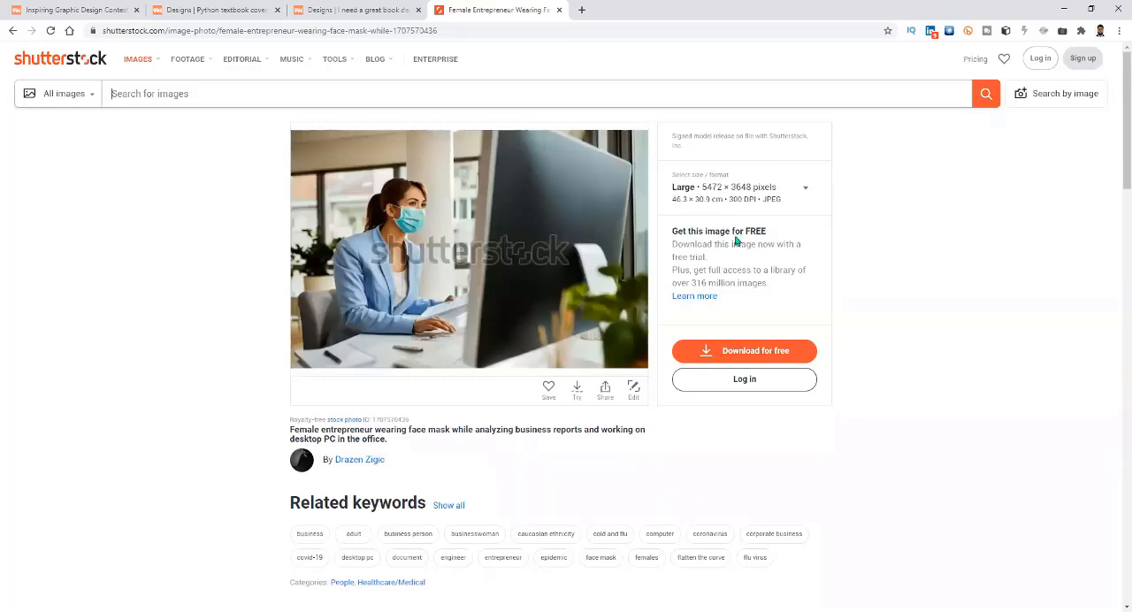
{"action": "left_click", "coordinate": [803, 191]}
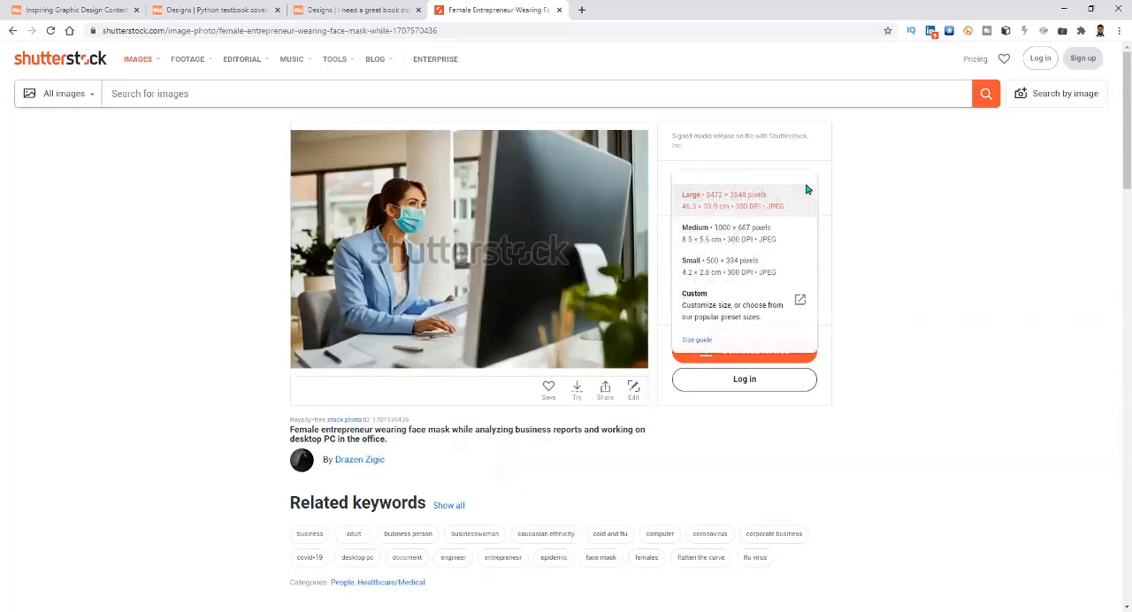
{"action": "scroll", "coordinate": [813, 321], "scroll_direction": "down", "scroll_amount": 2}
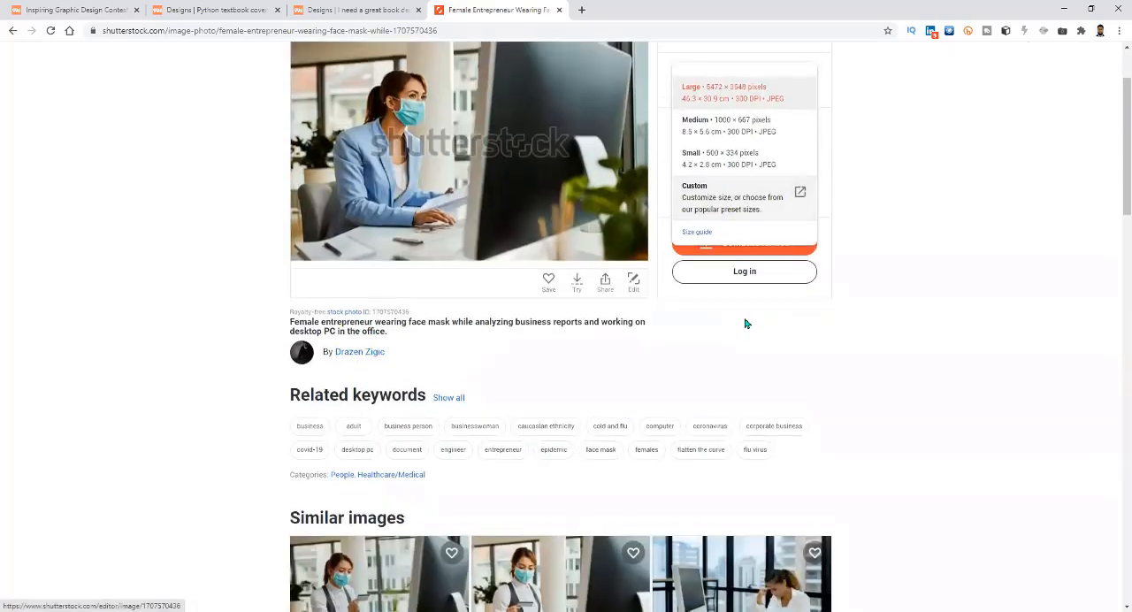
{"action": "scroll", "coordinate": [745, 321], "scroll_direction": "up", "scroll_amount": 2}
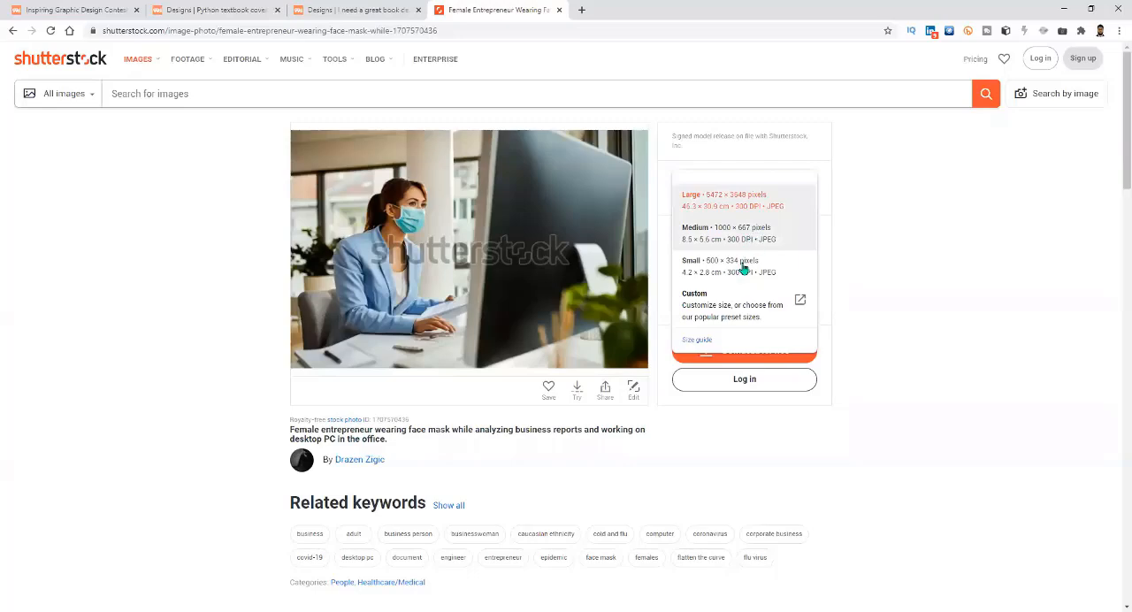
{"action": "scroll", "coordinate": [889, 442], "scroll_direction": "down", "scroll_amount": 2}
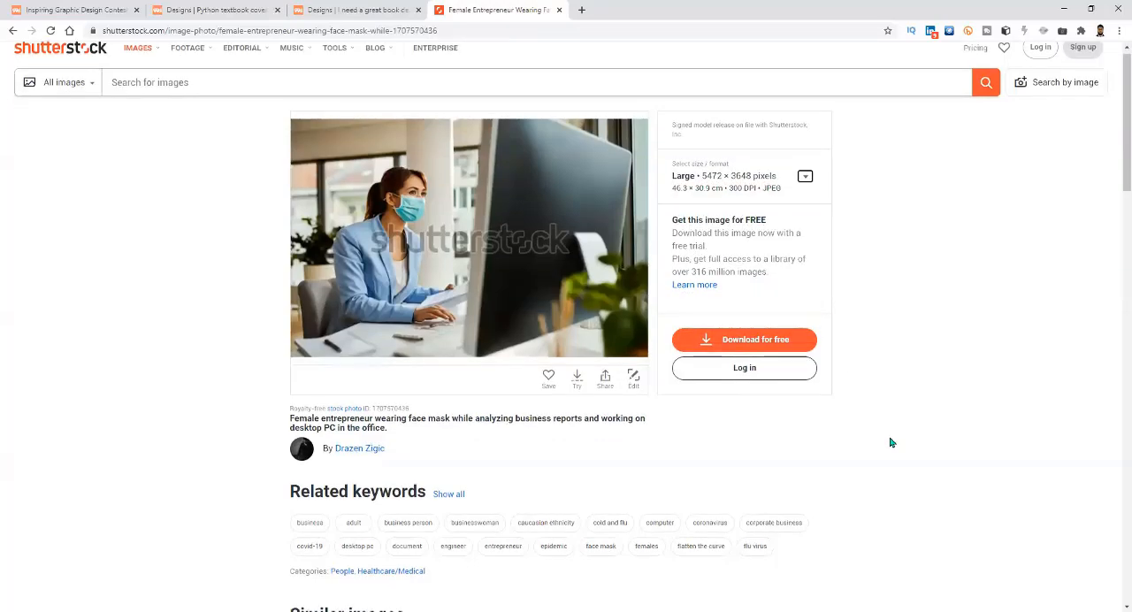
{"action": "scroll", "coordinate": [890, 442], "scroll_direction": "down", "scroll_amount": 1}
{"action": "scroll", "coordinate": [889, 443], "scroll_direction": "up", "scroll_amount": 3}
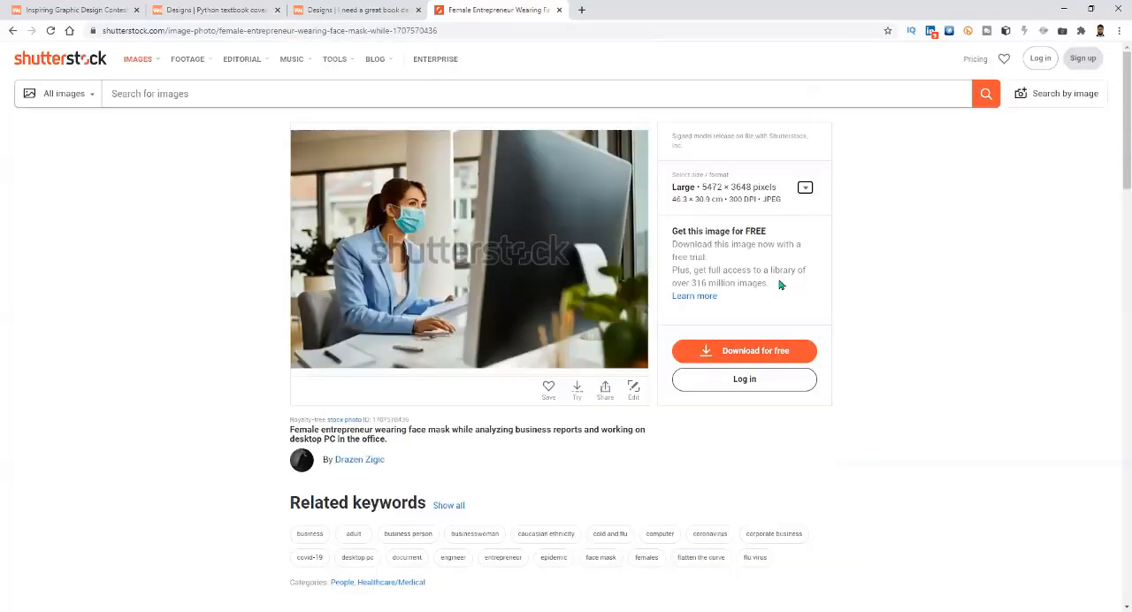
Open Shutterstock's Vectors section and view its trending searches and vector graphics categories.
{"action": "mouse_move", "coordinate": [139, 63]}
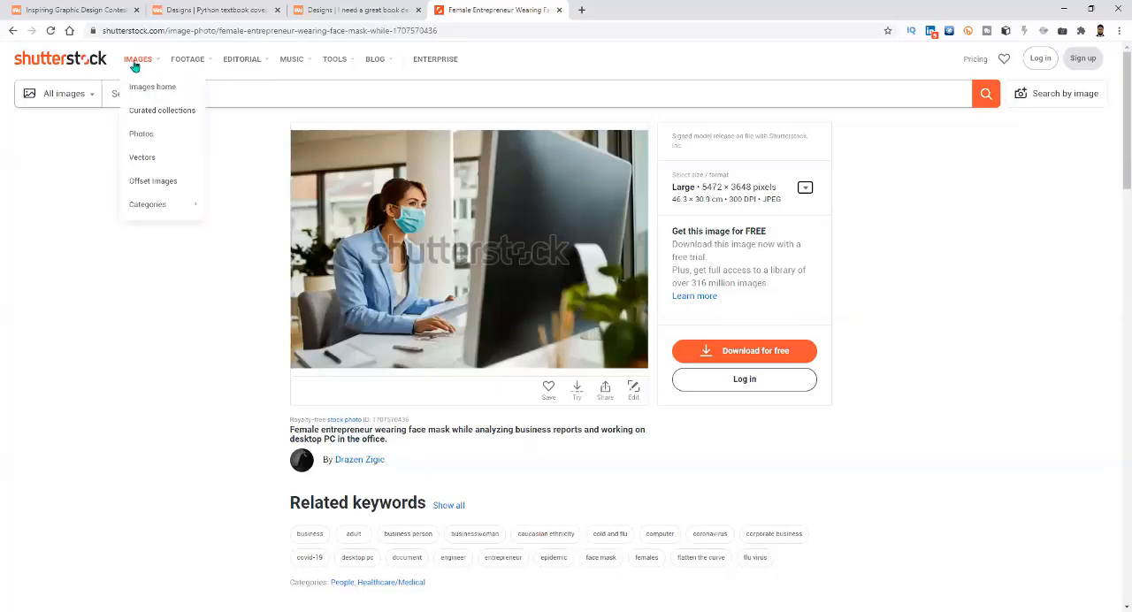
{"action": "left_click", "coordinate": [144, 159]}
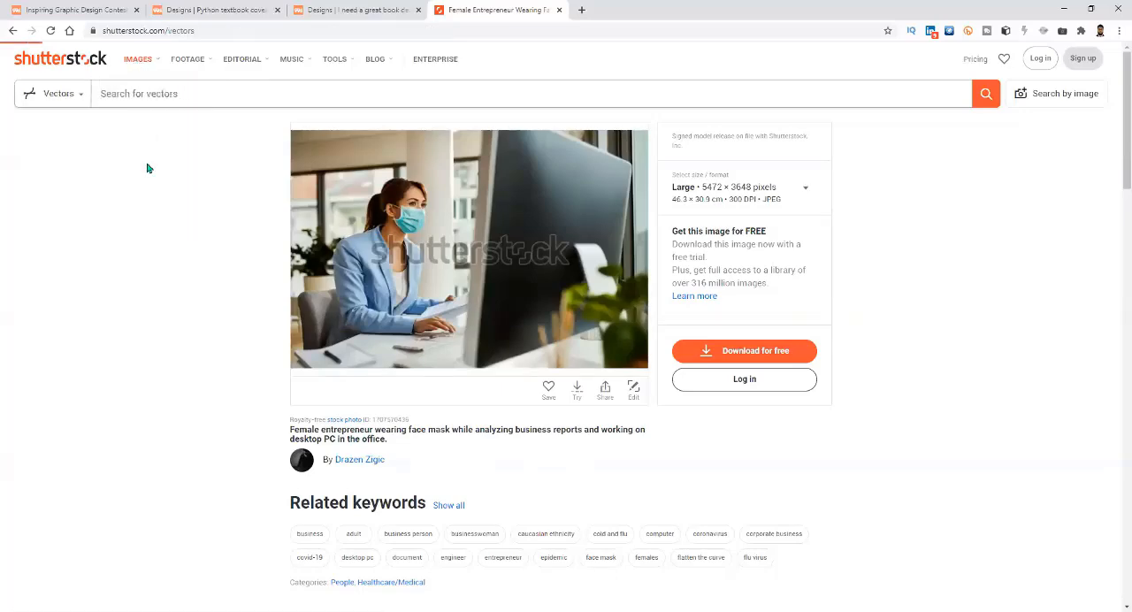
{"action": "scroll", "coordinate": [345, 400], "scroll_direction": "down", "scroll_amount": 3}
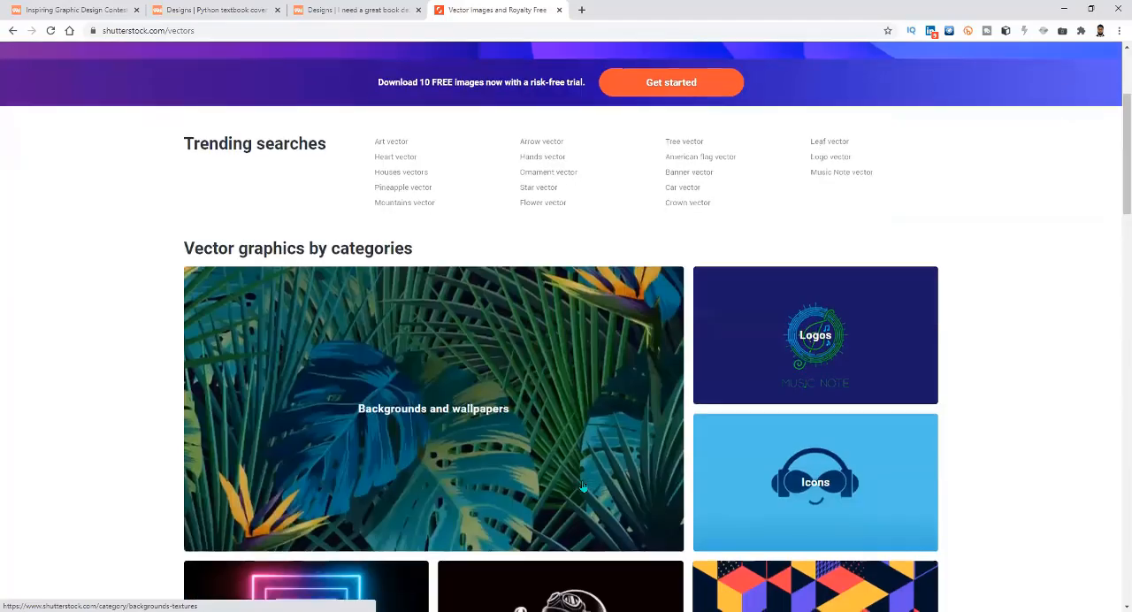
Look over the vector graphics categories and the September Fresh collections, and open the Logos category.
{"action": "scroll", "coordinate": [583, 485], "scroll_direction": "down", "scroll_amount": 1}
{"action": "scroll", "coordinate": [803, 407], "scroll_direction": "down", "scroll_amount": 1}
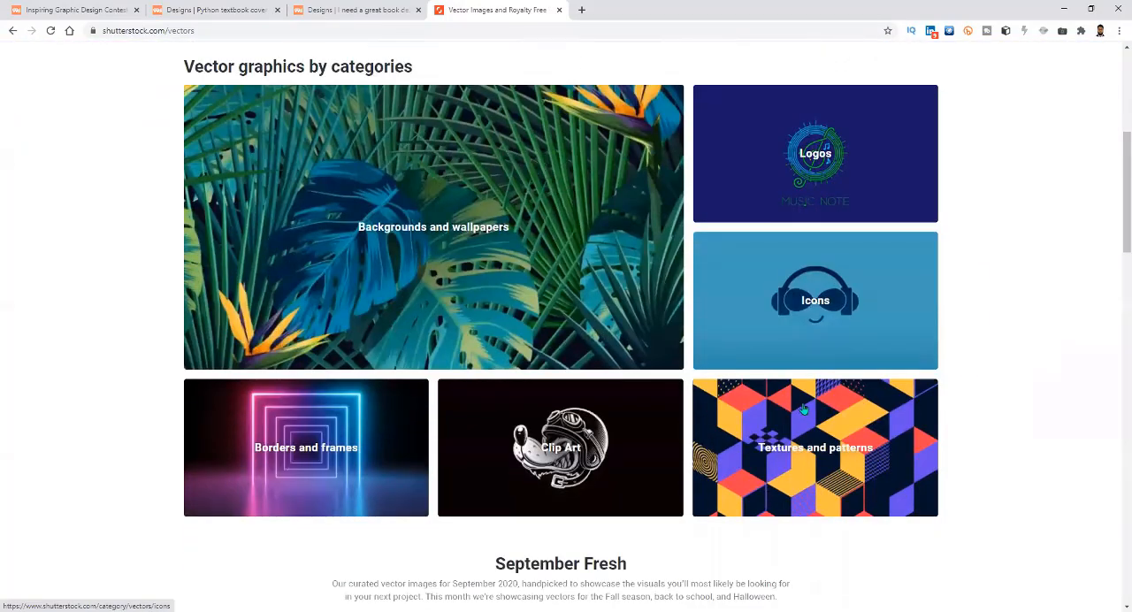
{"action": "scroll", "coordinate": [803, 407], "scroll_direction": "down", "scroll_amount": 1}
{"action": "scroll", "coordinate": [756, 189], "scroll_direction": "up", "scroll_amount": 1}
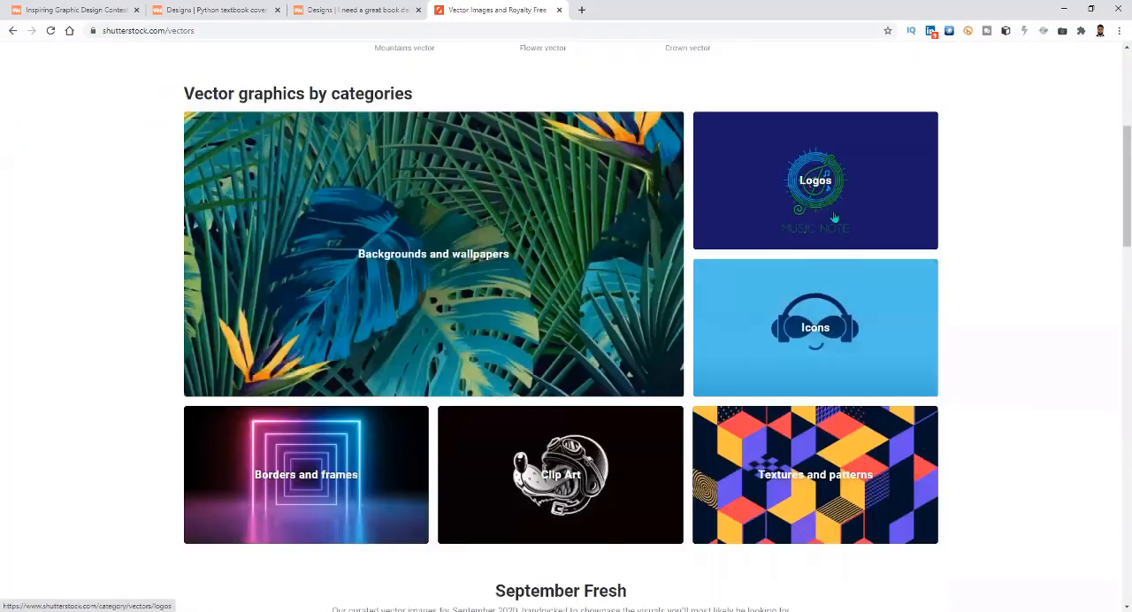
{"action": "scroll", "coordinate": [510, 370], "scroll_direction": "down", "scroll_amount": 1}
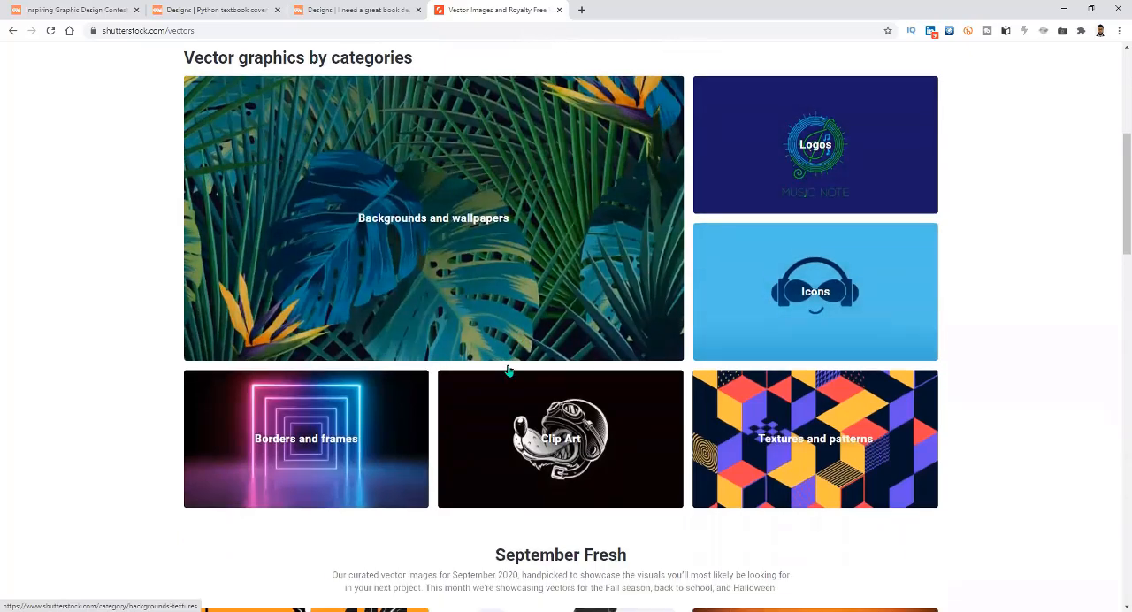
{"action": "scroll", "coordinate": [509, 371], "scroll_direction": "down", "scroll_amount": 1}
{"action": "scroll", "coordinate": [510, 371], "scroll_direction": "down", "scroll_amount": 4}
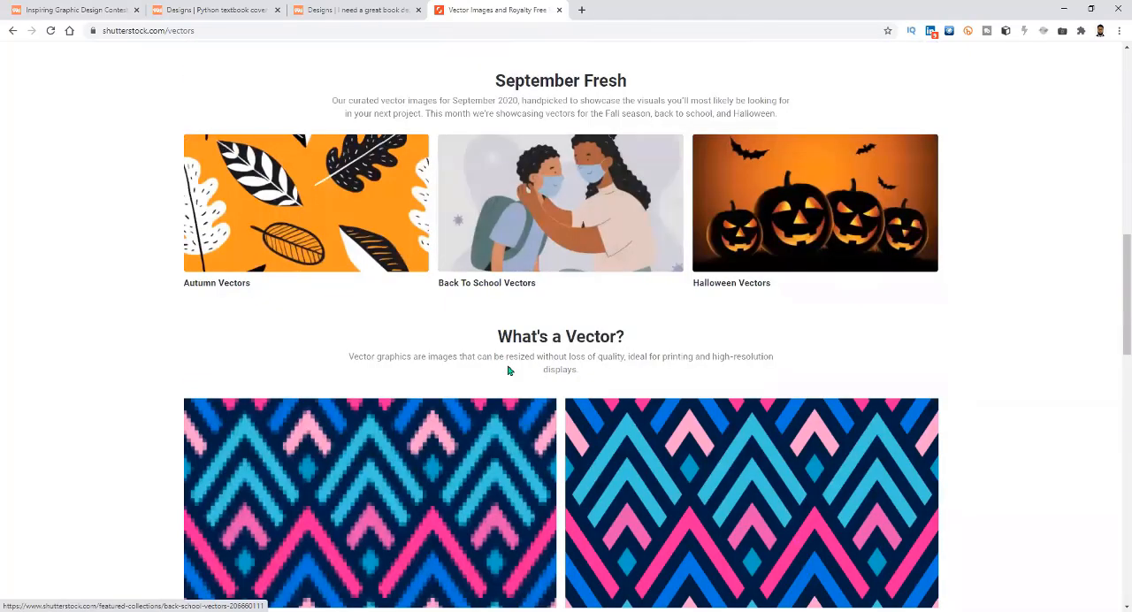
{"action": "scroll", "coordinate": [794, 163], "scroll_direction": "up", "scroll_amount": 5}
{"action": "left_click", "coordinate": [793, 163]}
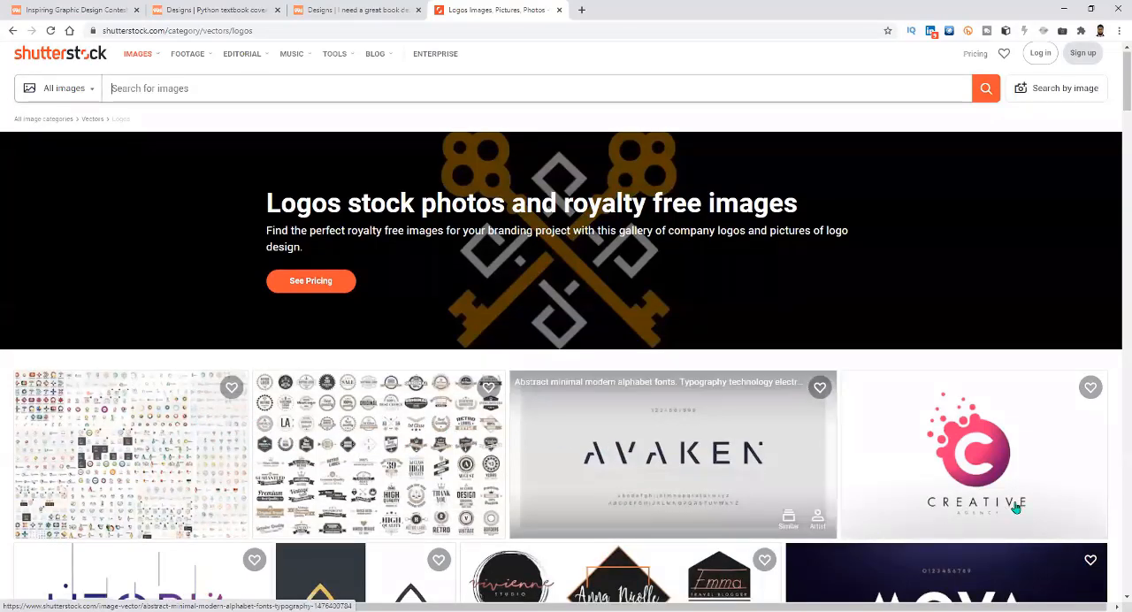
Browse the Logos gallery and open the black and gold Mega Set real estate and construction logo vector.
{"action": "scroll", "coordinate": [719, 427], "scroll_direction": "down", "scroll_amount": 1}
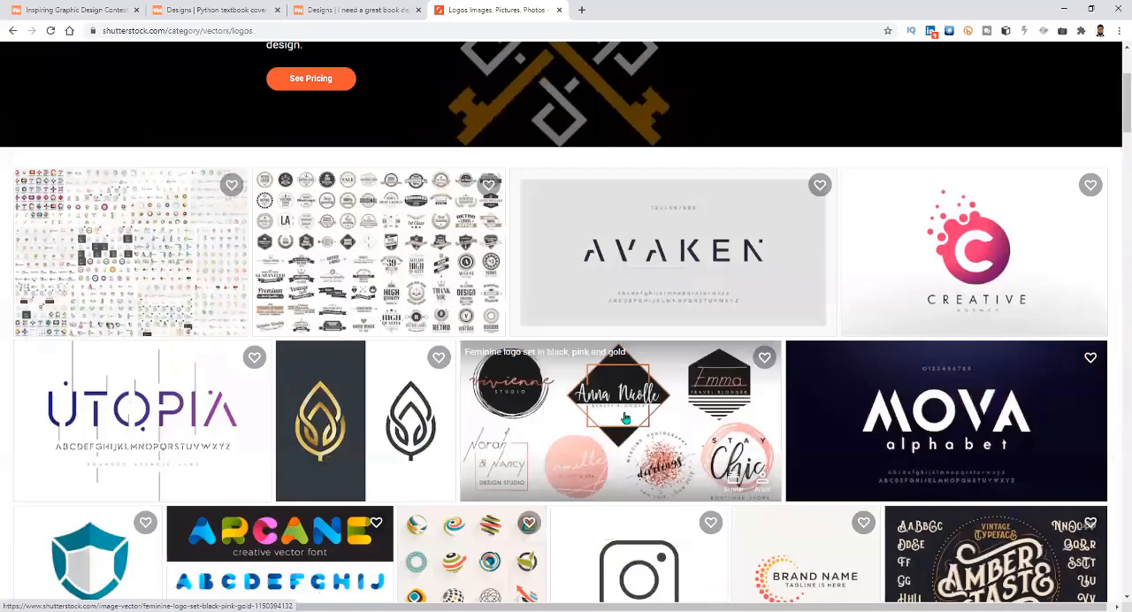
{"action": "scroll", "coordinate": [617, 449], "scroll_direction": "down", "scroll_amount": 4}
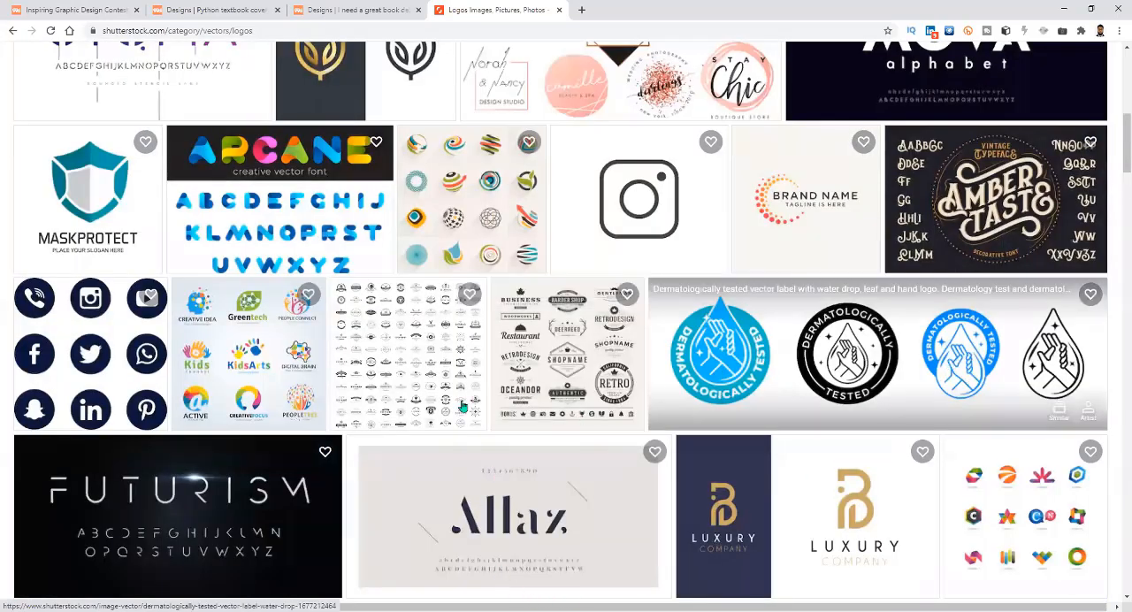
{"action": "scroll", "coordinate": [447, 442], "scroll_direction": "down", "scroll_amount": 1}
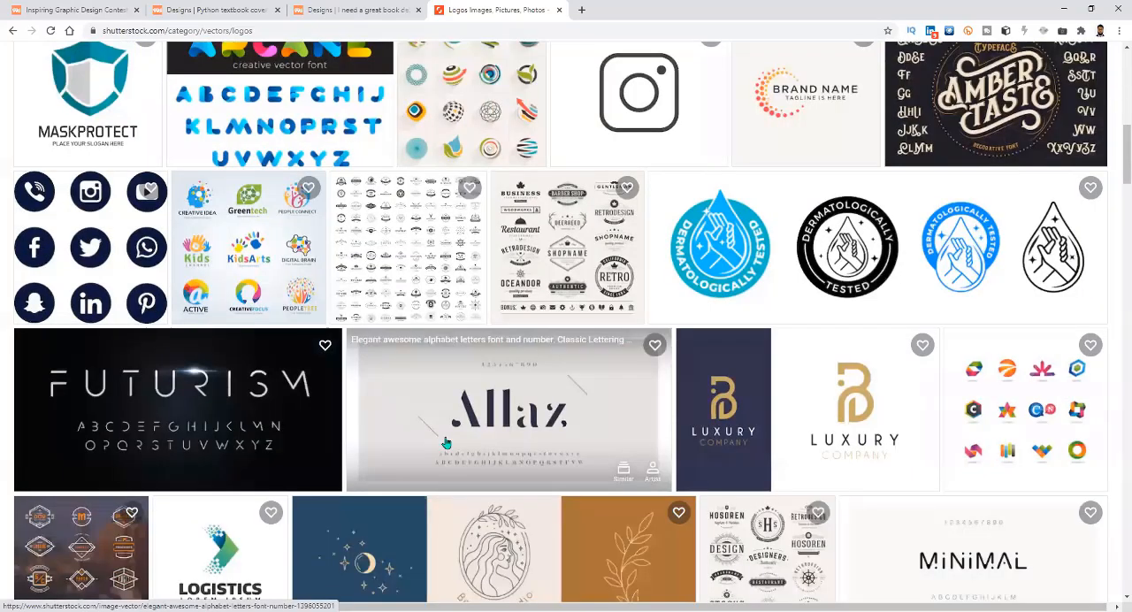
{"action": "scroll", "coordinate": [446, 442], "scroll_direction": "down", "scroll_amount": 4}
{"action": "scroll", "coordinate": [447, 442], "scroll_direction": "down", "scroll_amount": 2}
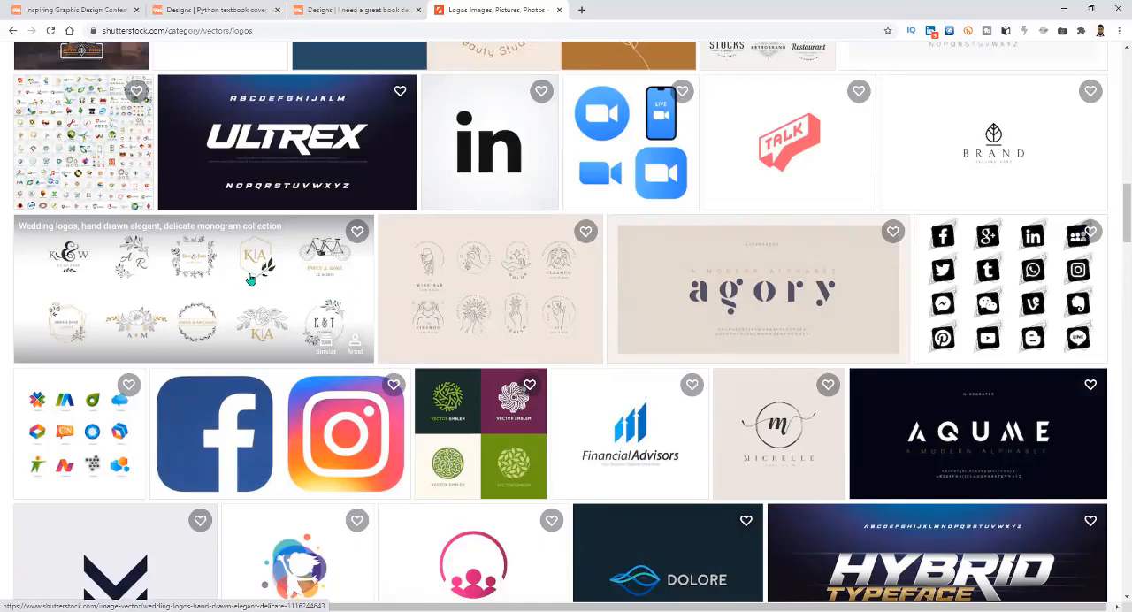
{"action": "scroll", "coordinate": [307, 345], "scroll_direction": "down", "scroll_amount": 1}
{"action": "scroll", "coordinate": [308, 345], "scroll_direction": "down", "scroll_amount": 3}
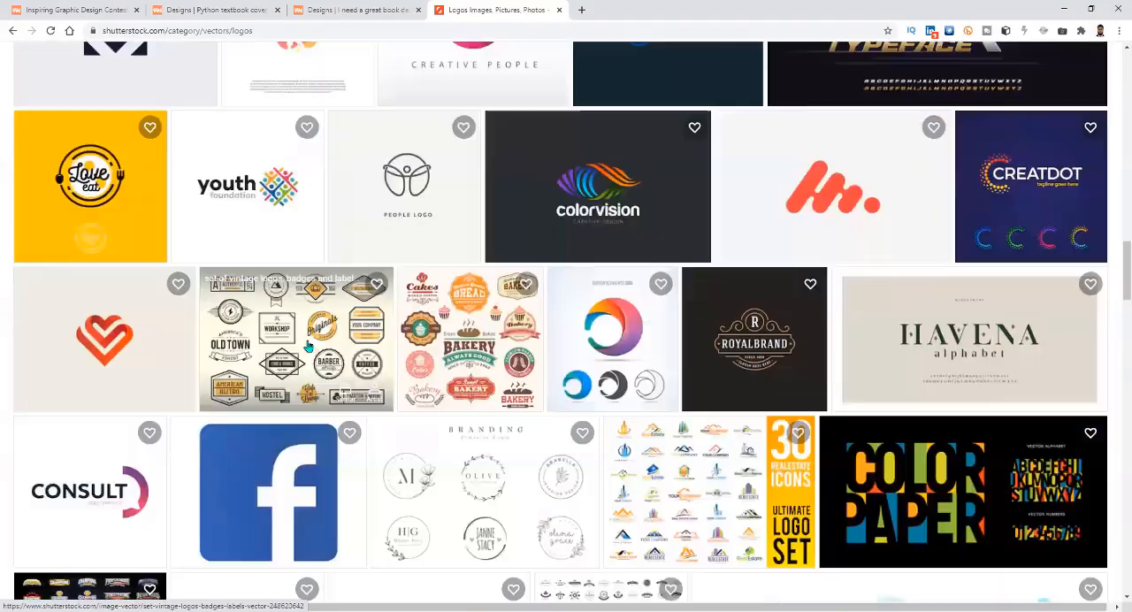
{"action": "scroll", "coordinate": [307, 345], "scroll_direction": "down", "scroll_amount": 3}
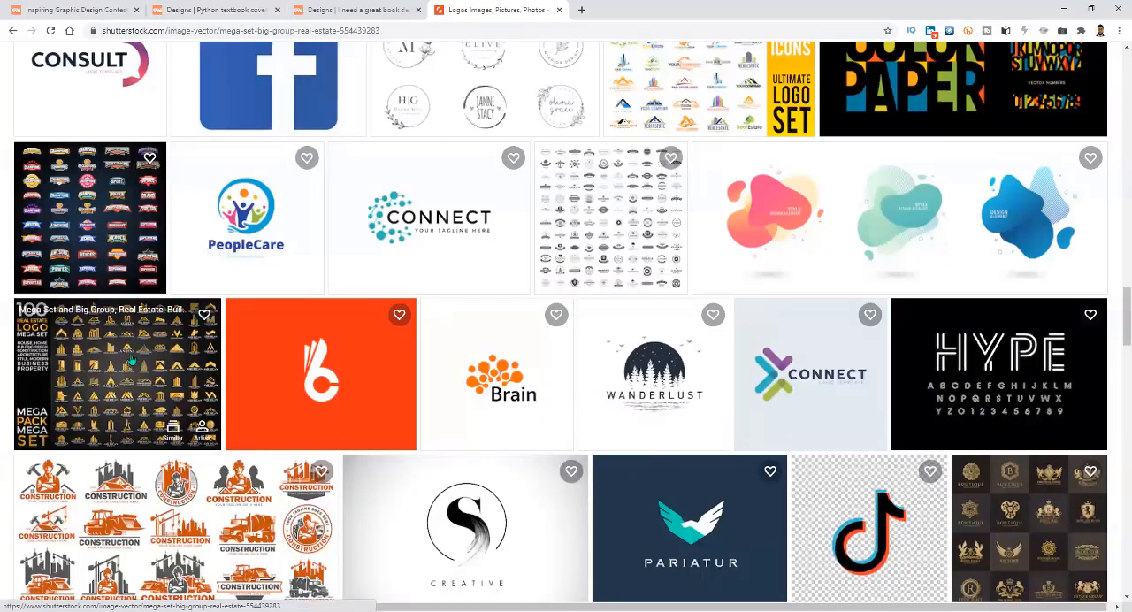
{"action": "left_click", "coordinate": [139, 364]}
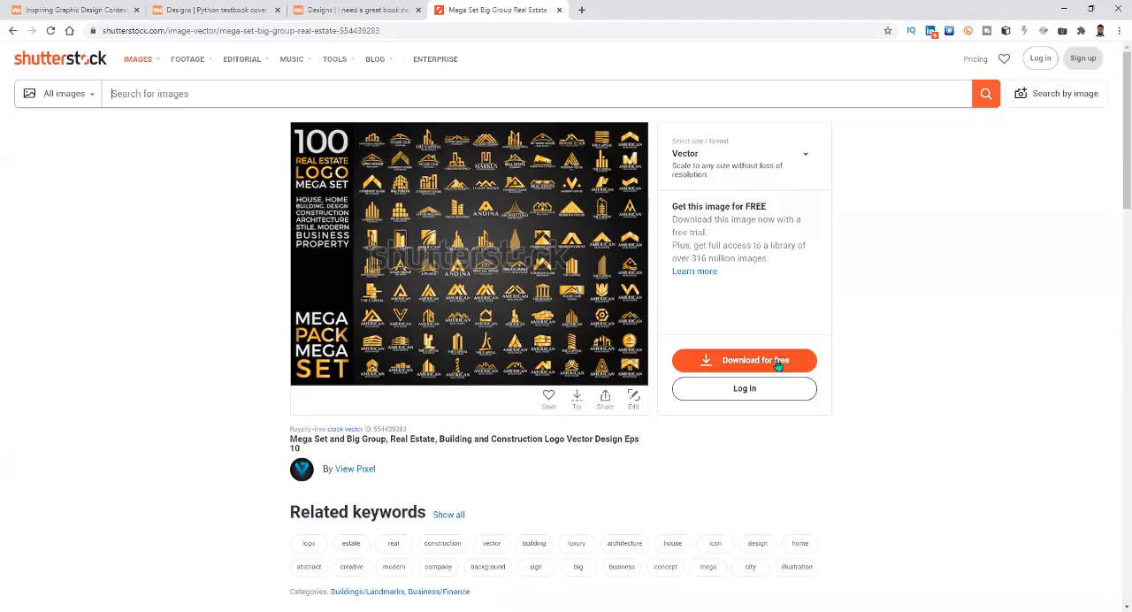
Check the free-trial download offer for the logo set and the save dialog for its preview image, closing both without saving.
{"action": "left_click", "coordinate": [751, 357]}
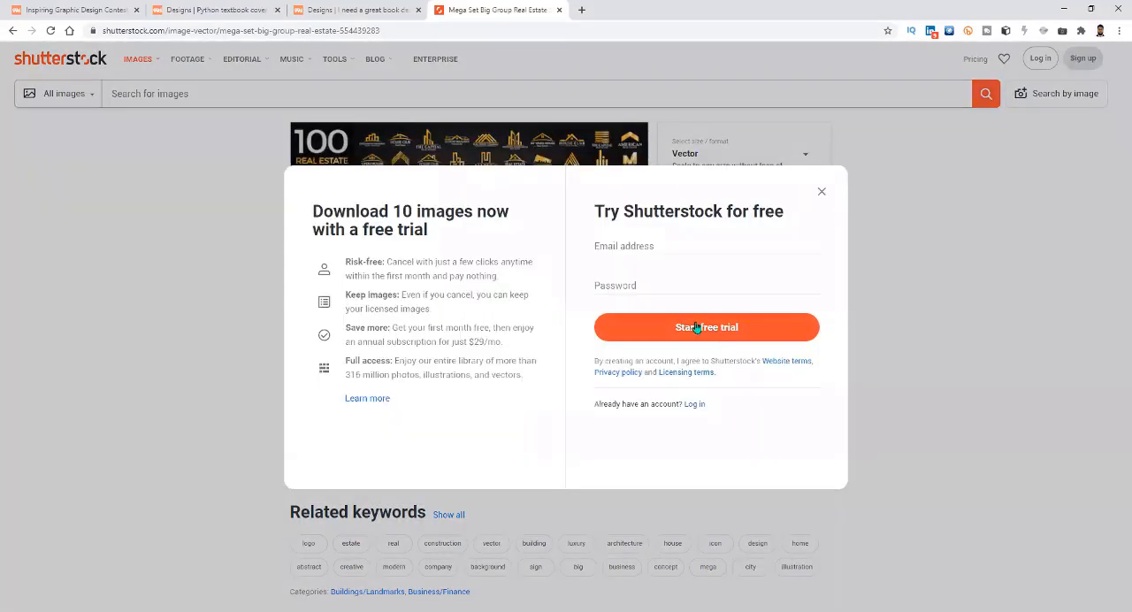
{"action": "left_click", "coordinate": [821, 195]}
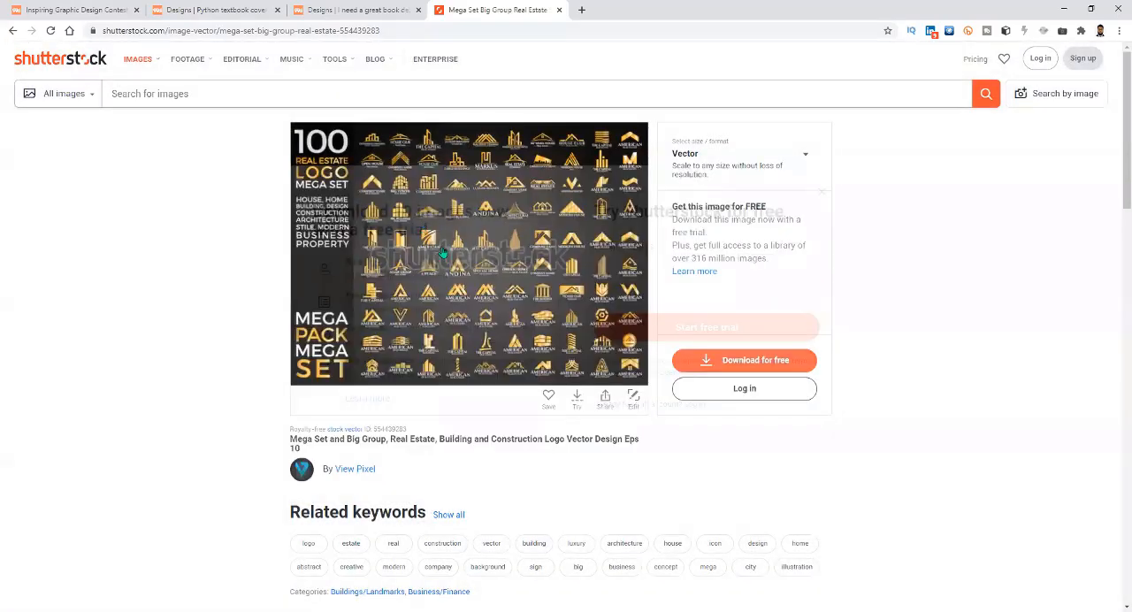
{"action": "right_click", "coordinate": [443, 252]}
{"action": "left_click", "coordinate": [263, 270]}
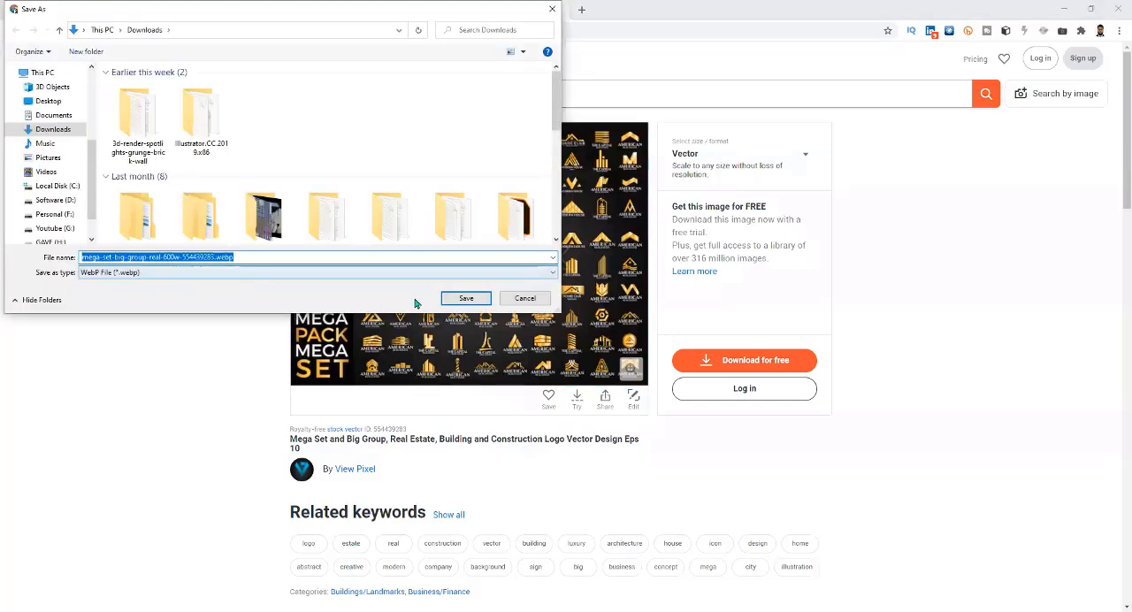
{"action": "left_click", "coordinate": [550, 12]}
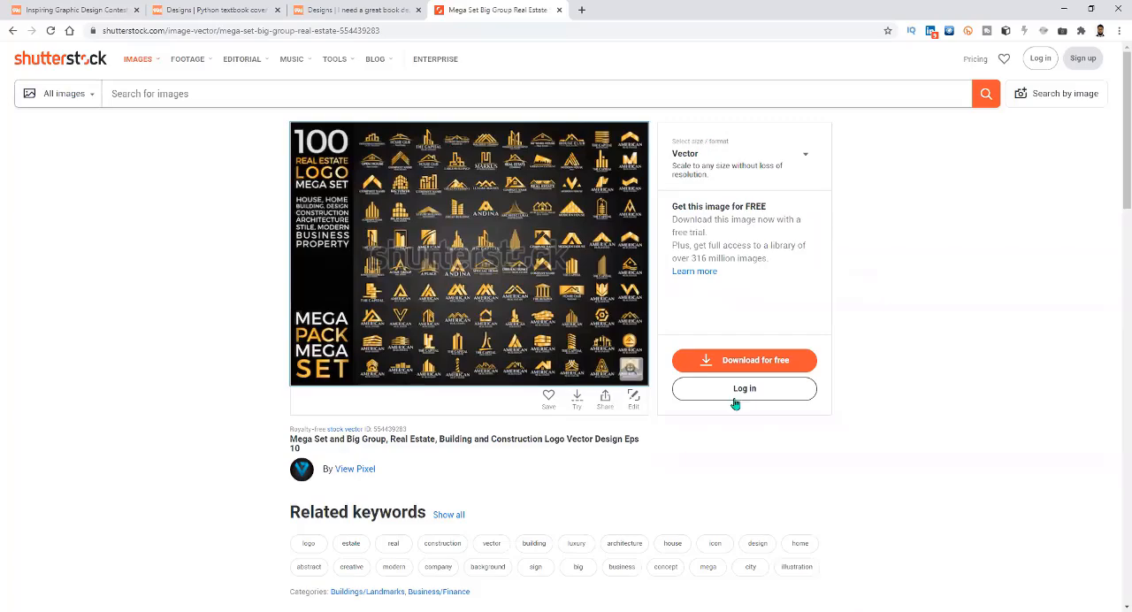
View the logo set's watermarked preview enlarged, check its image options and close the preview.
{"action": "left_click", "coordinate": [634, 372]}
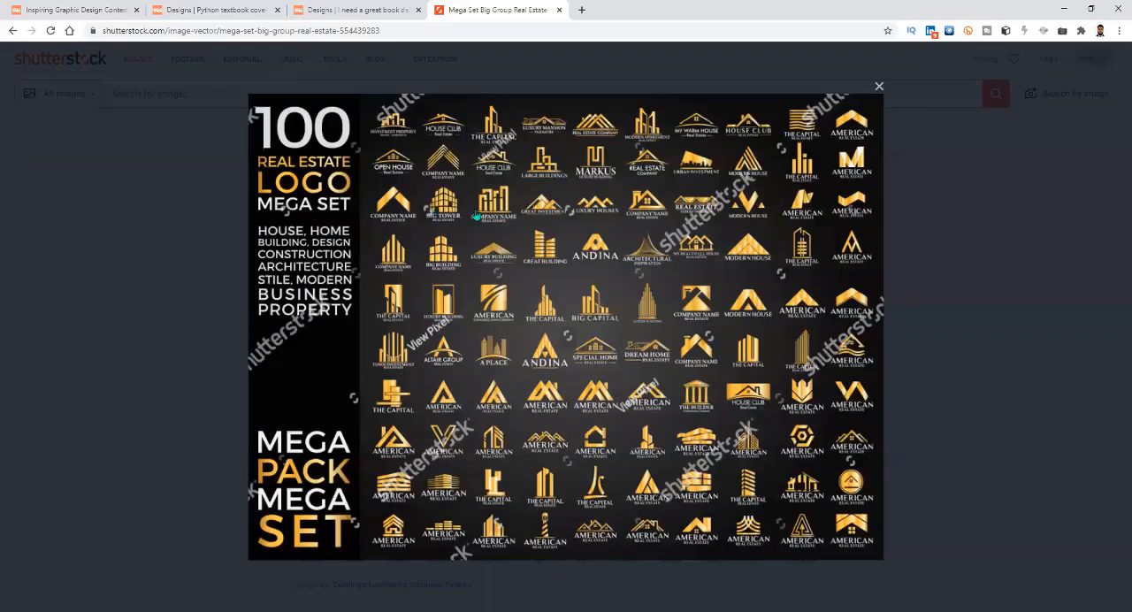
{"action": "right_click", "coordinate": [509, 207]}
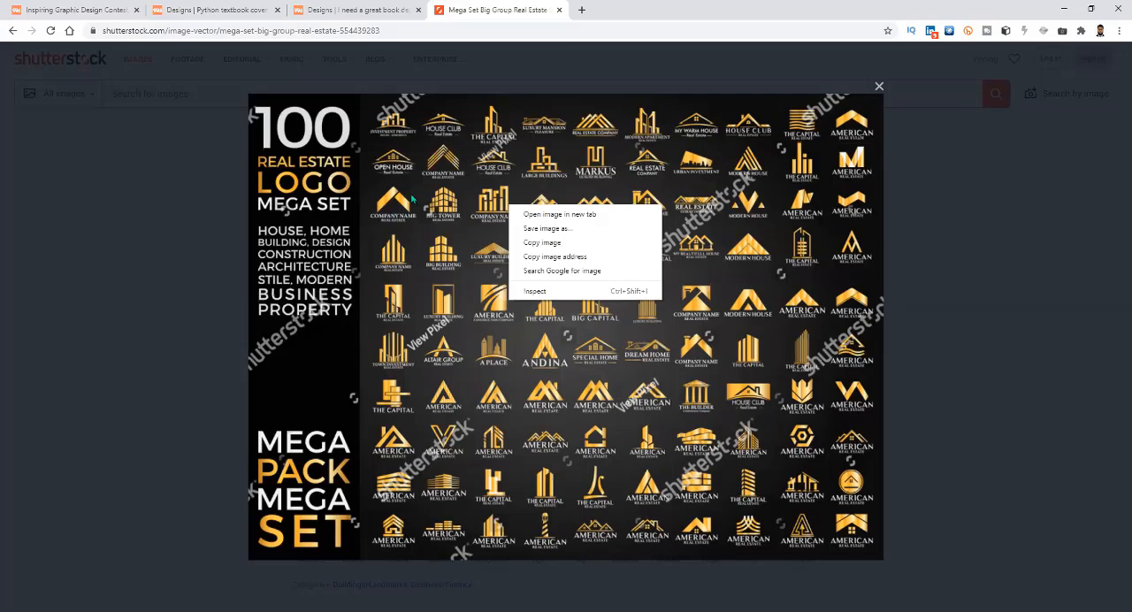
{"action": "left_click", "coordinate": [1037, 250]}
{"action": "left_click", "coordinate": [667, 403]}
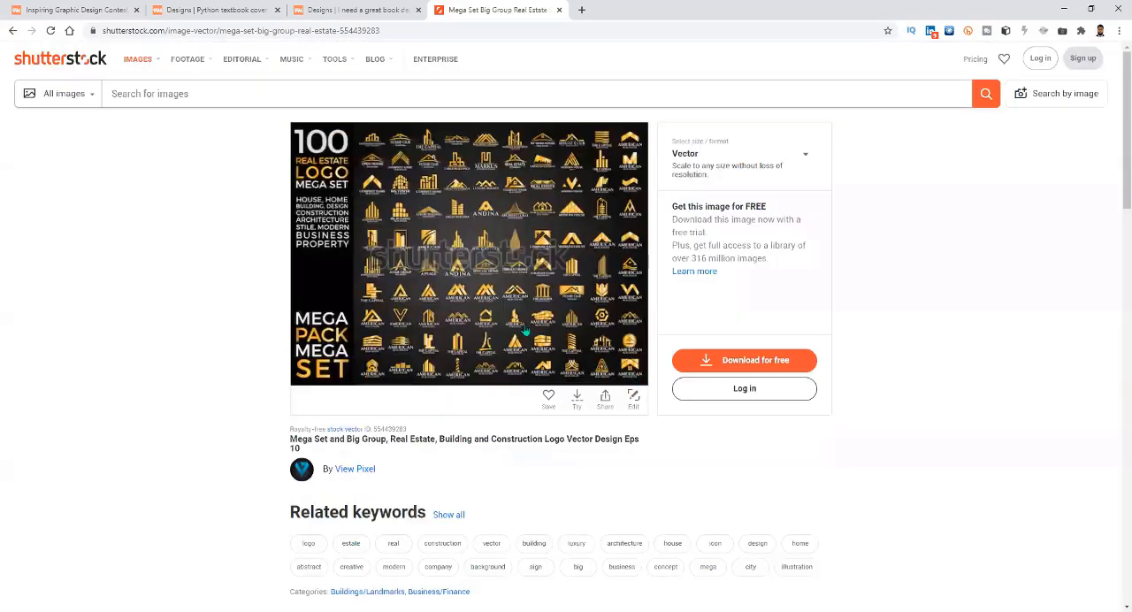
{"action": "left_click", "coordinate": [423, 279]}
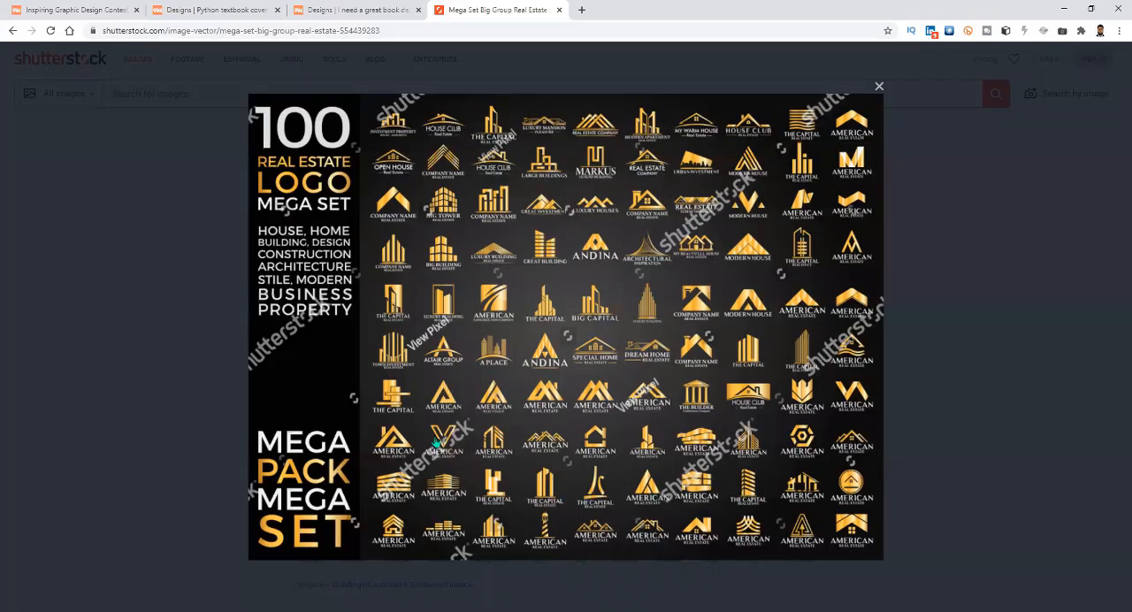
{"action": "left_click", "coordinate": [948, 223]}
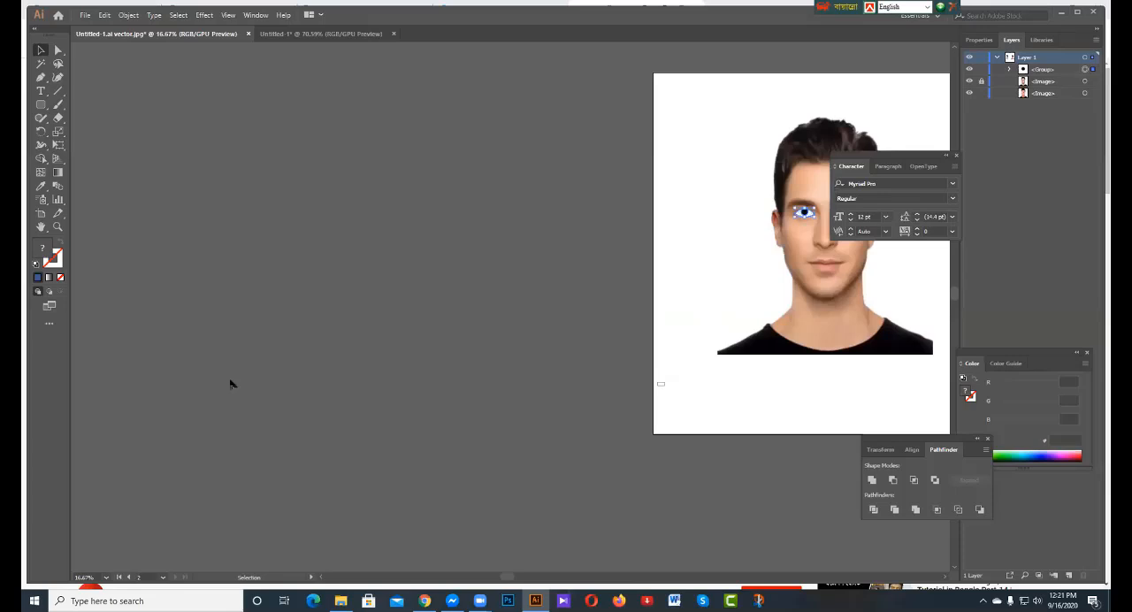
Switch to Illustrator and try shifting the grouped vector eye slightly upward on the man's portrait.
{"action": "scroll", "coordinate": [230, 384], "scroll_direction": "up", "scroll_amount": 1}
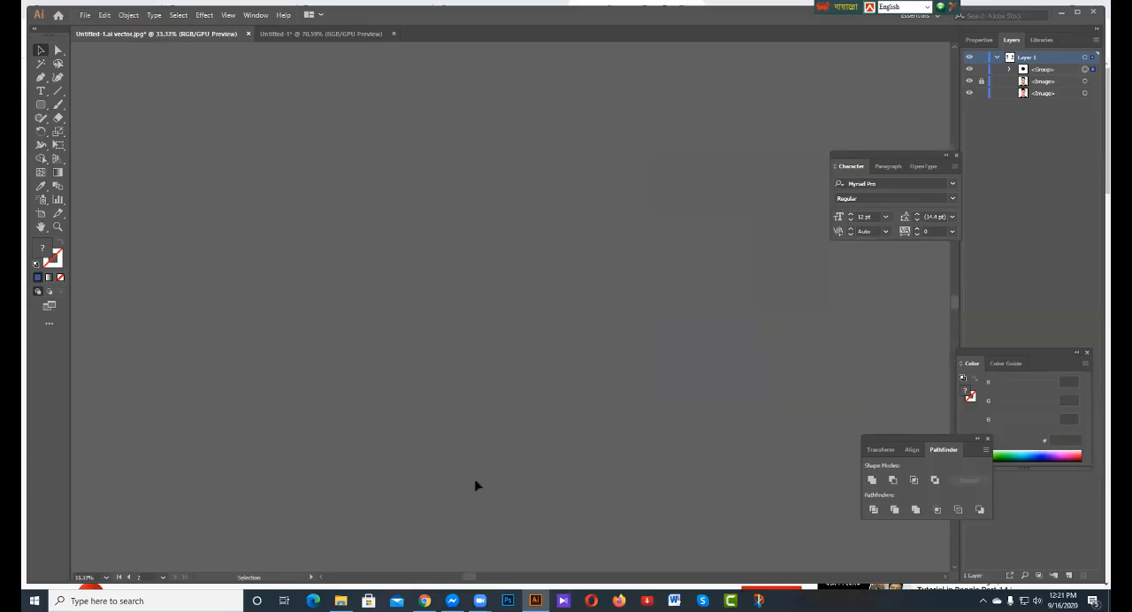
{"action": "key", "text": "space"}
{"action": "left_click_drag", "start_coordinate": [496, 409], "coordinate": [662, 293]}
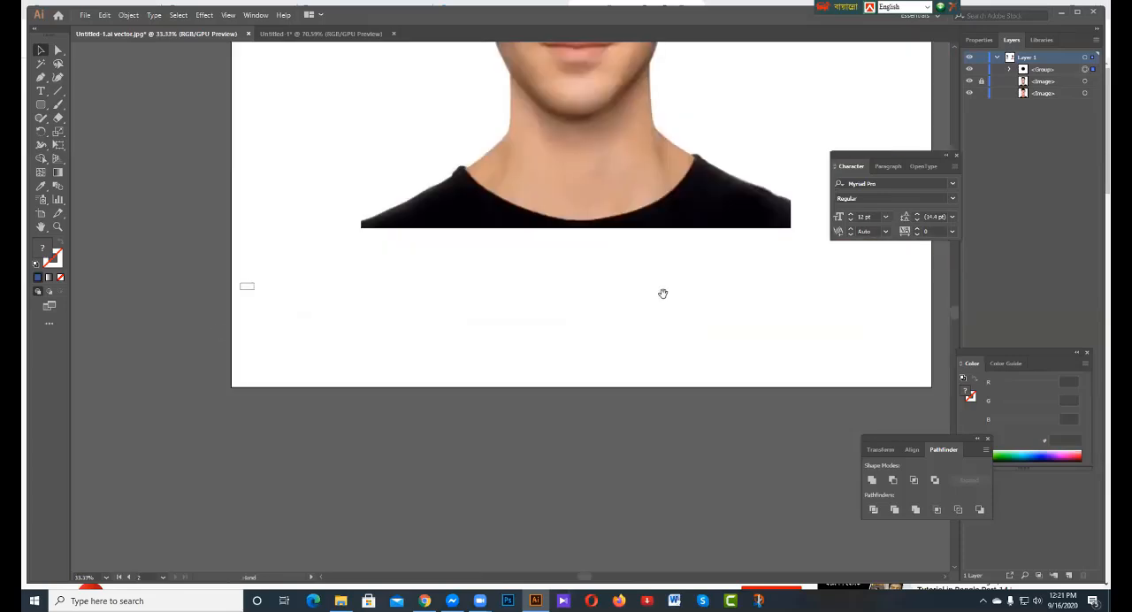
{"action": "left_click_drag", "start_coordinate": [631, 245], "coordinate": [511, 586]}
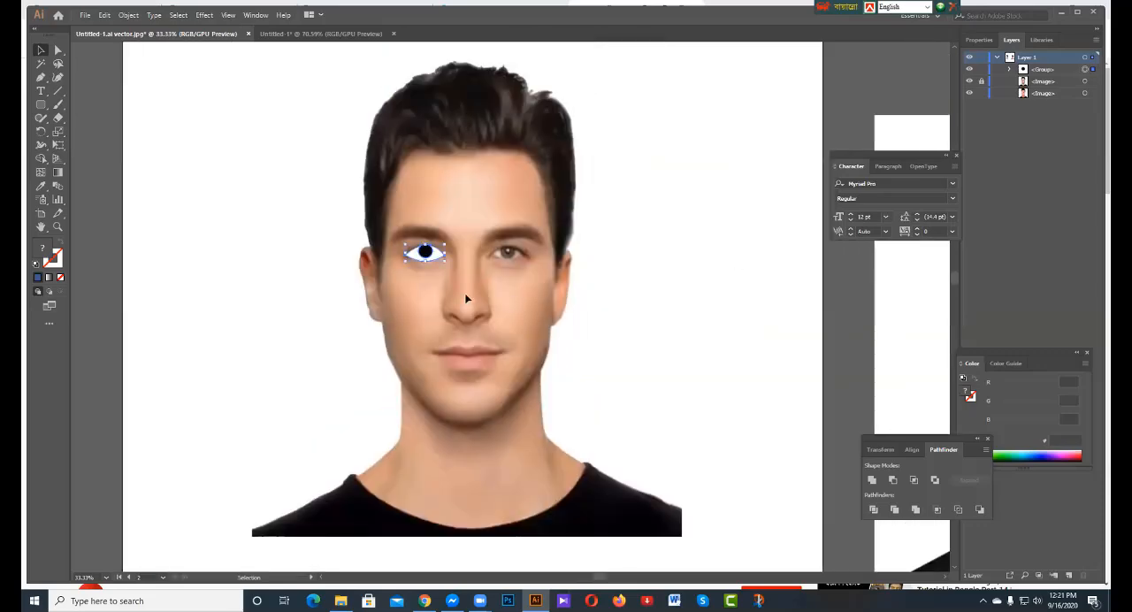
{"action": "key", "text": "a"}
{"action": "scroll", "coordinate": [416, 252], "scroll_direction": "up", "scroll_amount": 2}
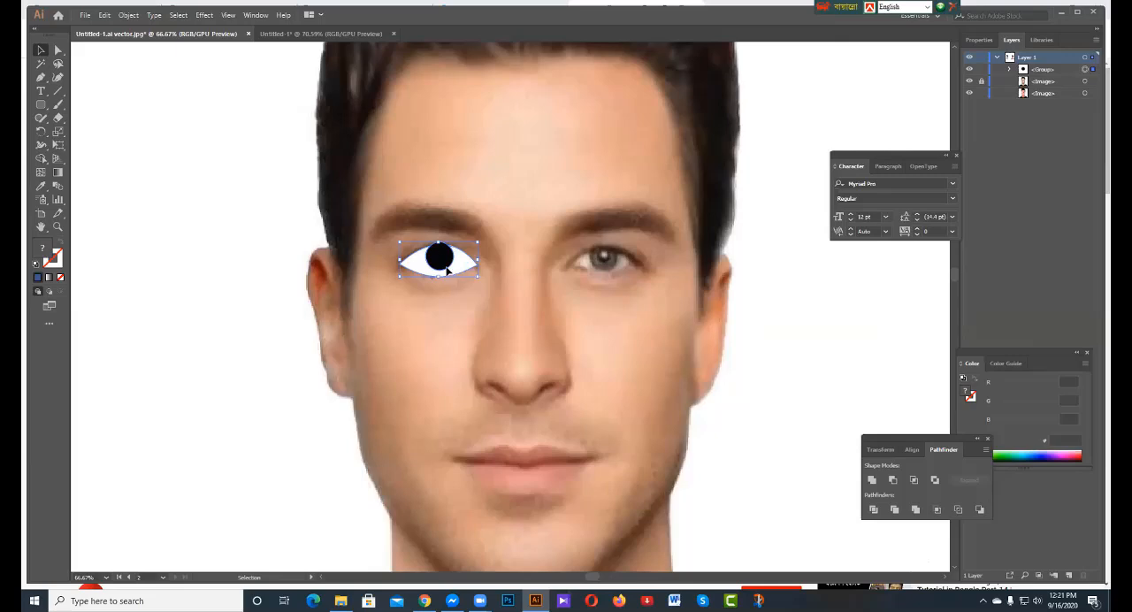
{"action": "mouse_move", "coordinate": [447, 270]}
{"action": "left_mouse_down"}
{"action": "mouse_move", "coordinate": [454, 256]}
{"action": "mouse_move", "coordinate": [438, 264]}
{"action": "left_mouse_up"}
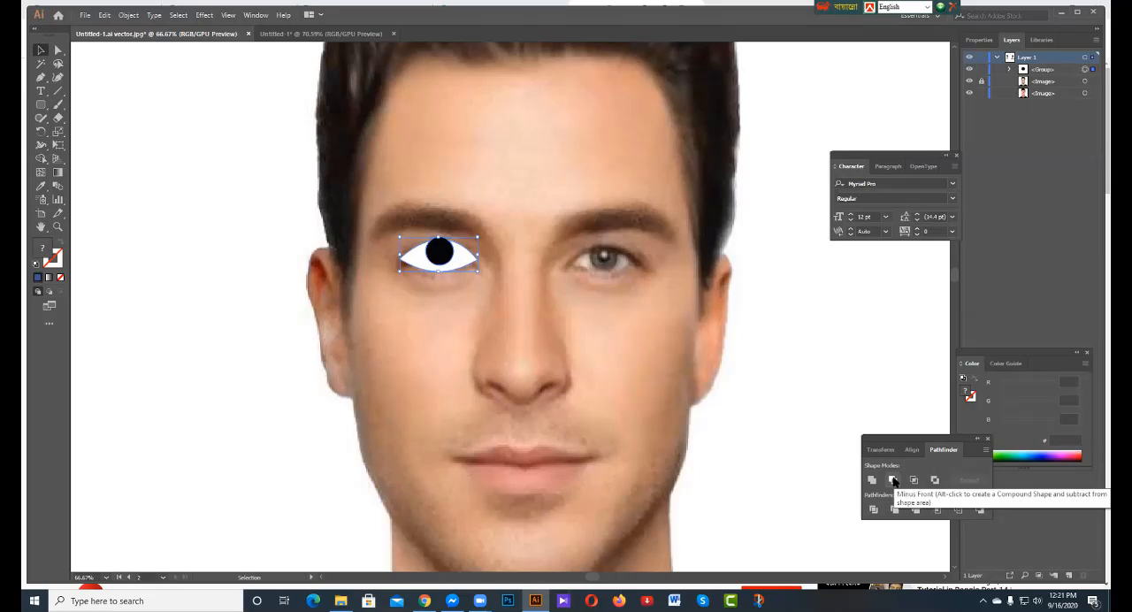
Undo the moves of the vector eye group, including a trial shift up to the eyebrow.
{"action": "key", "text": "ctrl+z"}
{"action": "key", "text": "ctrl+z"}
{"action": "key", "text": "ctrl+z"}
{"action": "key", "text": "ctrl+z"}
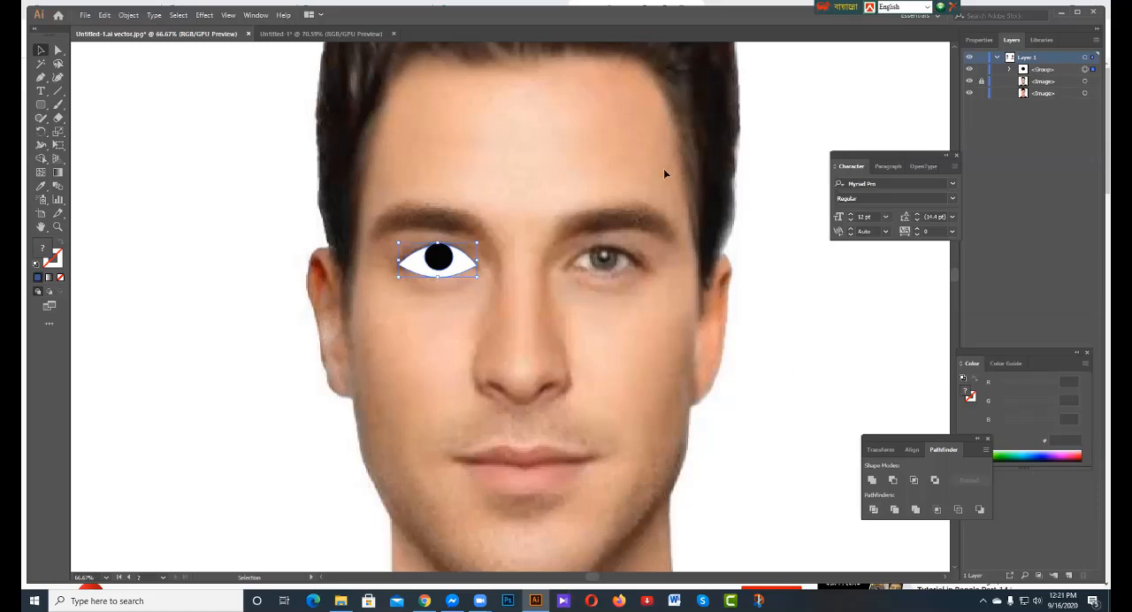
{"action": "left_click_drag", "start_coordinate": [447, 257], "coordinate": [462, 228]}
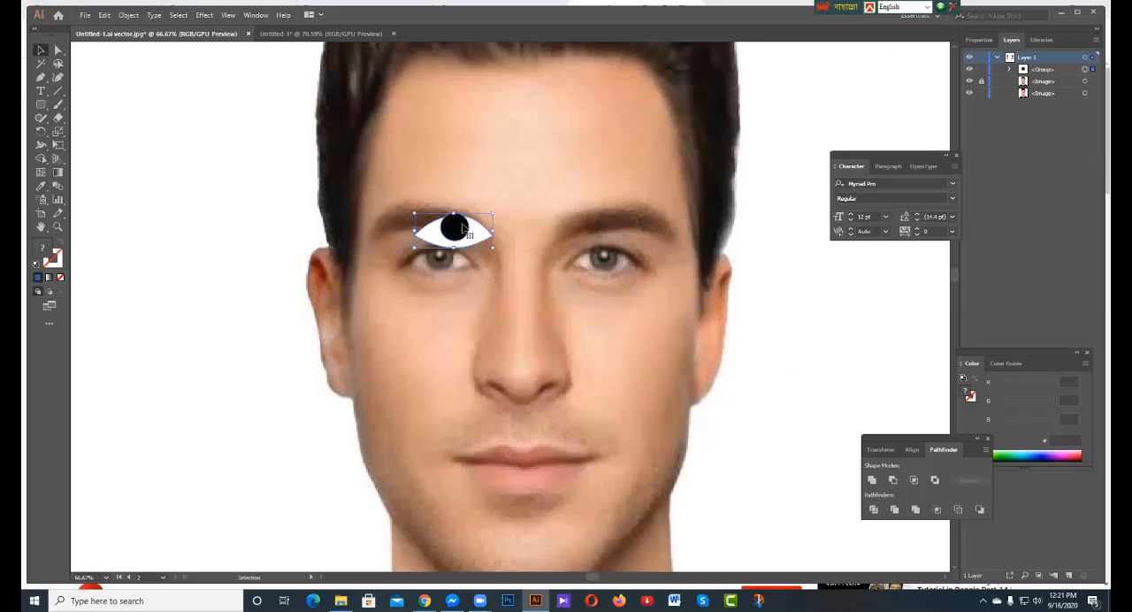
{"action": "key", "text": "ctrl+z"}
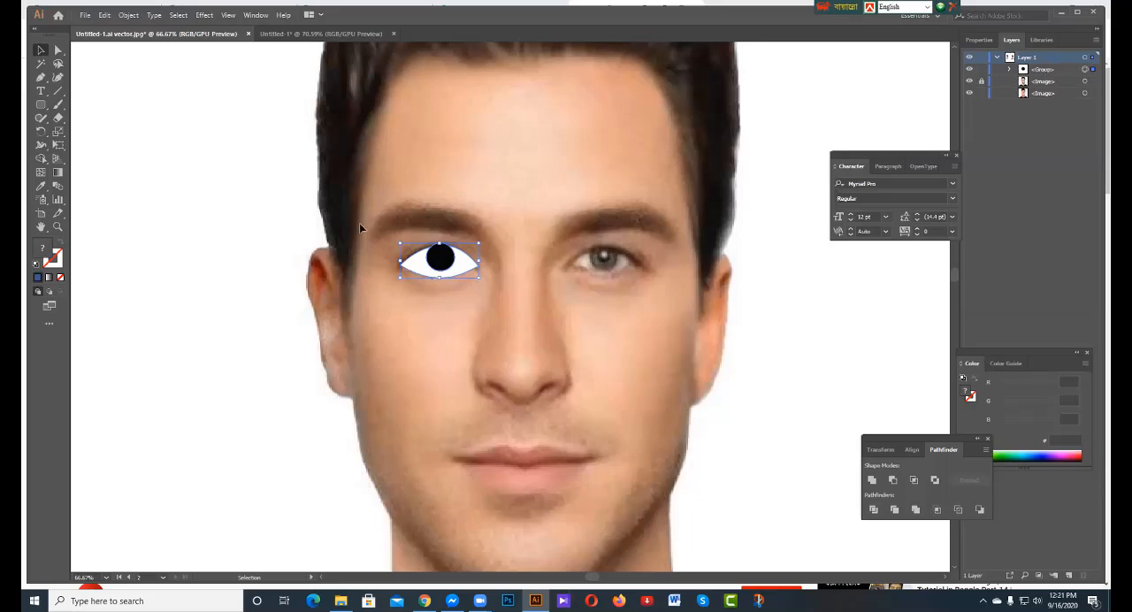
Isolate the white path inside the vector eye group and exit isolation mode.
{"action": "double_click", "coordinate": [413, 273]}
{"action": "double_click", "coordinate": [415, 261]}
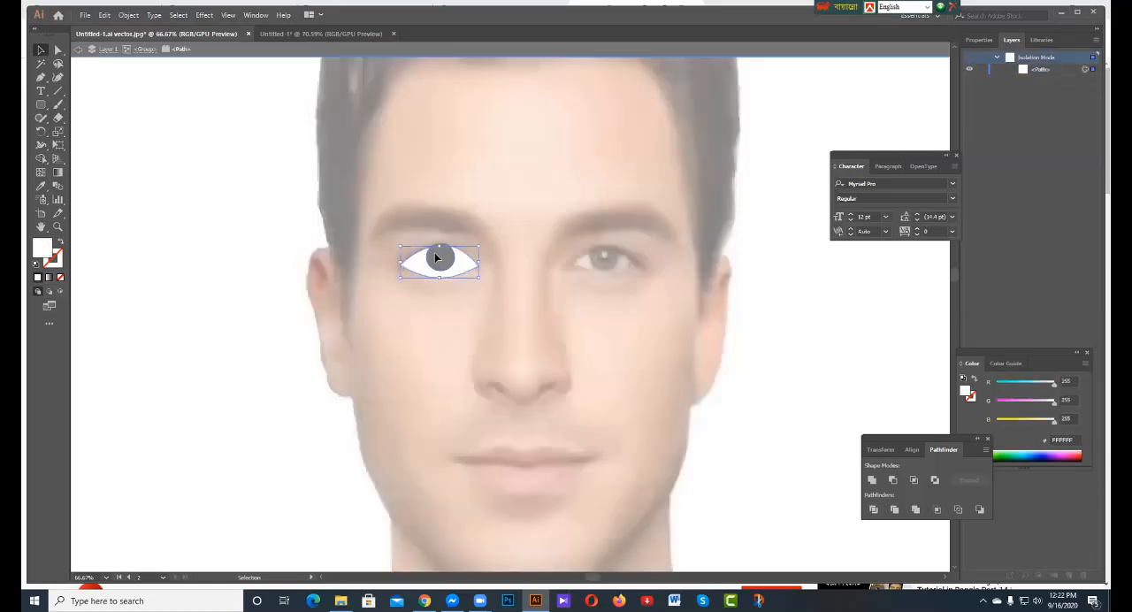
{"action": "double_click", "coordinate": [359, 239]}
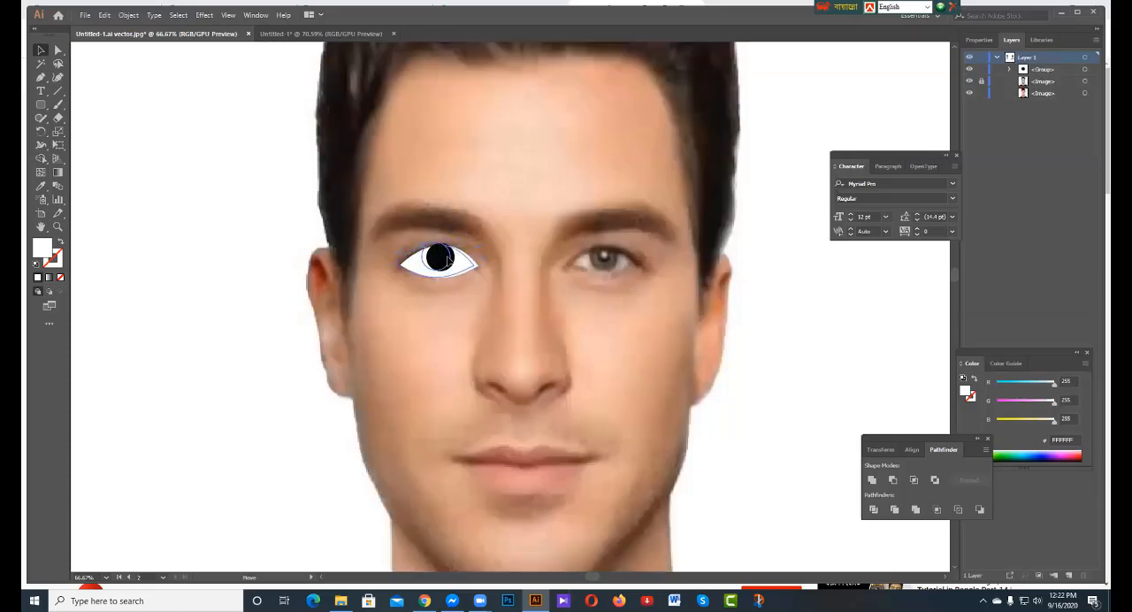
Ungroup the vector eye, reposition its shapes over the portrait's eye and select only the white path.
{"action": "left_click_drag", "start_coordinate": [442, 260], "coordinate": [449, 259]}
{"action": "right_click", "coordinate": [449, 258]}
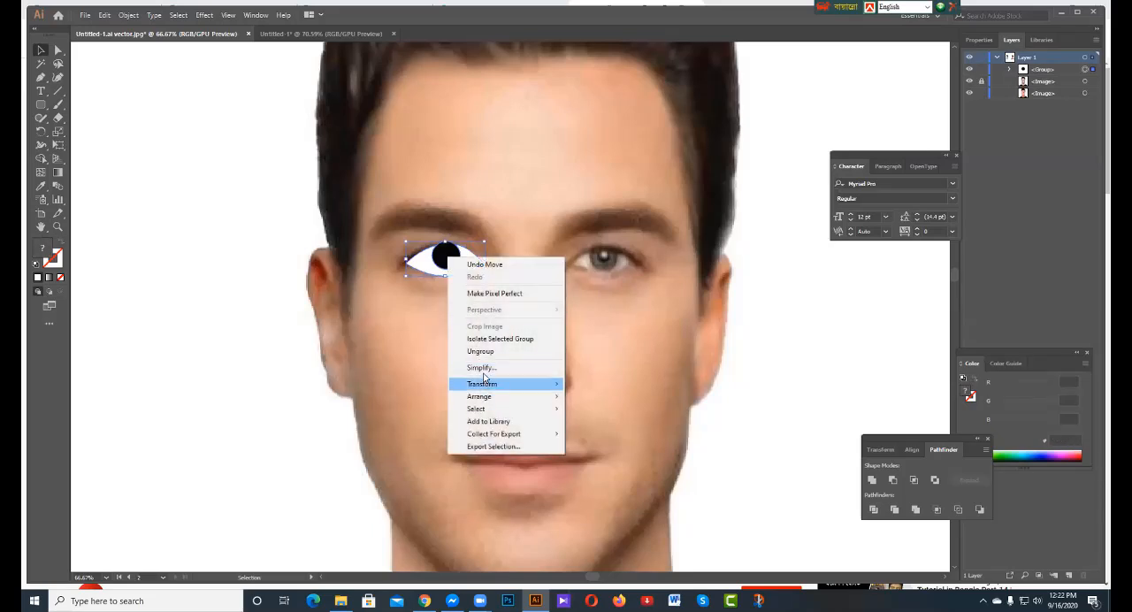
{"action": "left_click", "coordinate": [480, 352]}
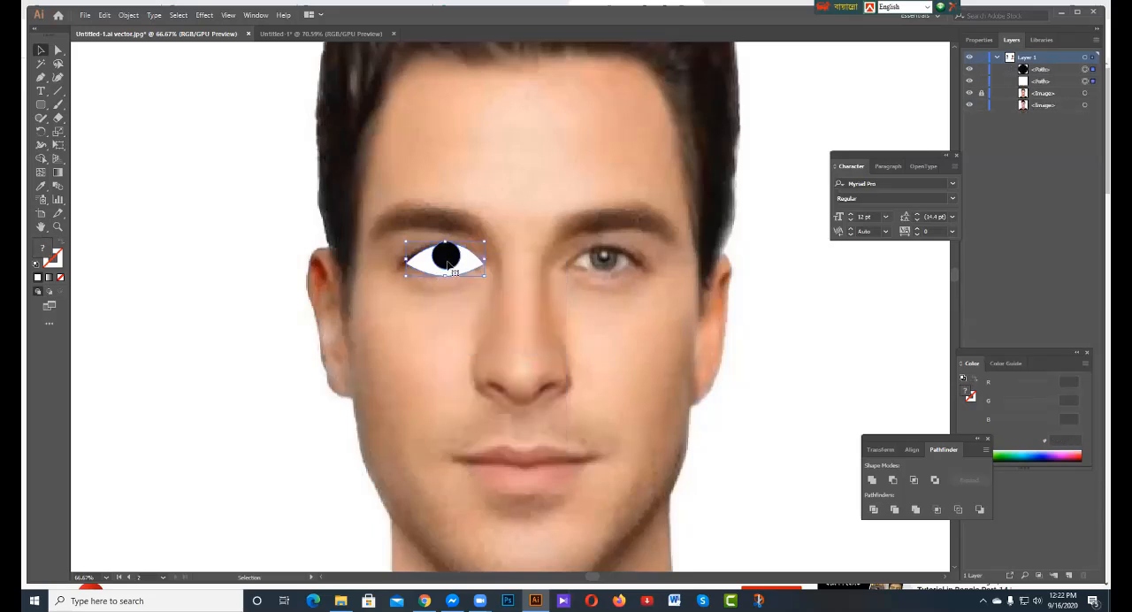
{"action": "left_click_drag", "start_coordinate": [449, 257], "coordinate": [439, 276]}
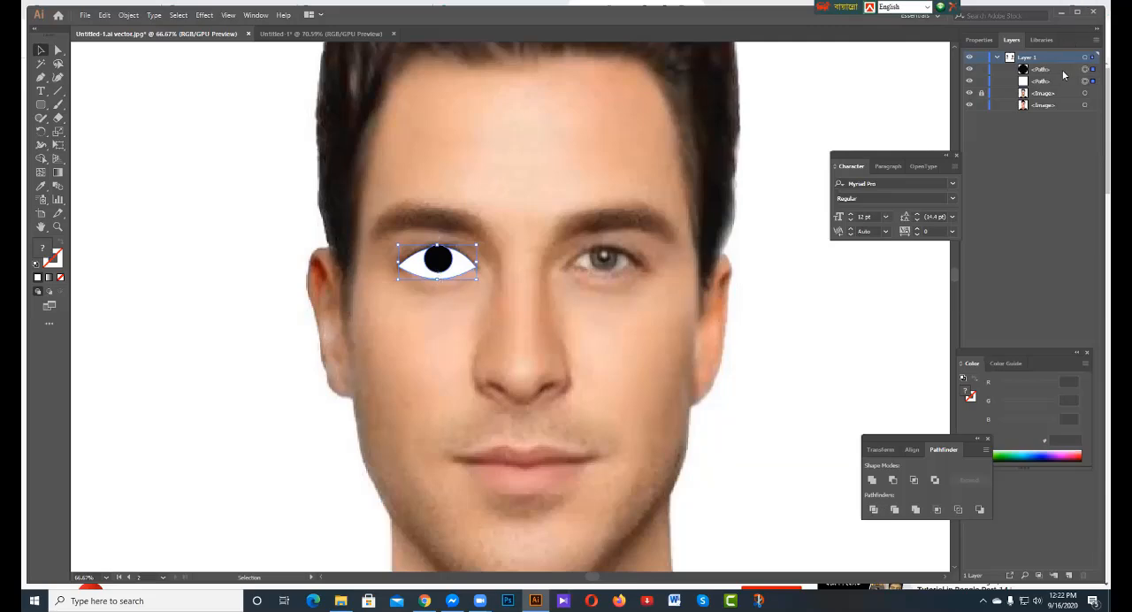
{"action": "left_click", "coordinate": [1093, 81]}
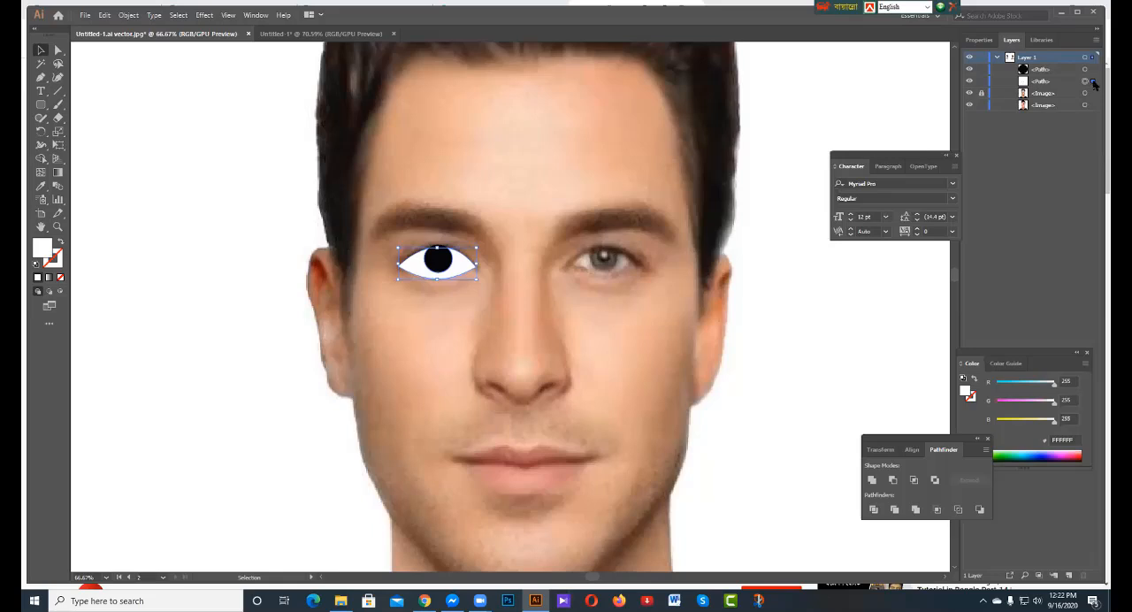
Try moving the black pupil up off the white eye shape, and undo the move.
{"action": "left_click_drag", "start_coordinate": [443, 261], "coordinate": [467, 230]}
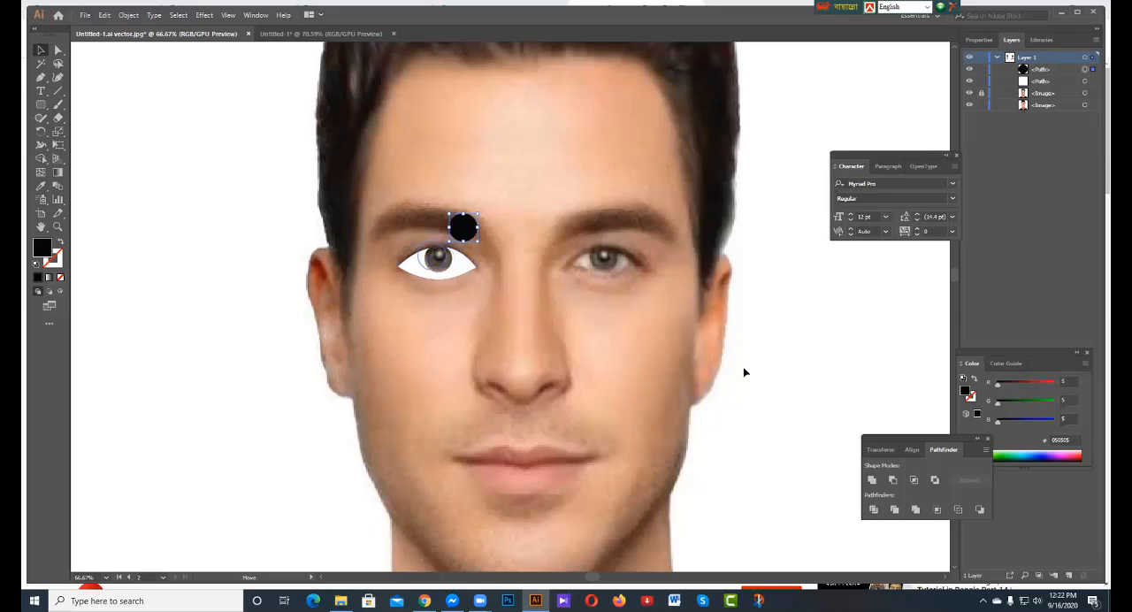
{"action": "key", "text": "ctrl+z"}
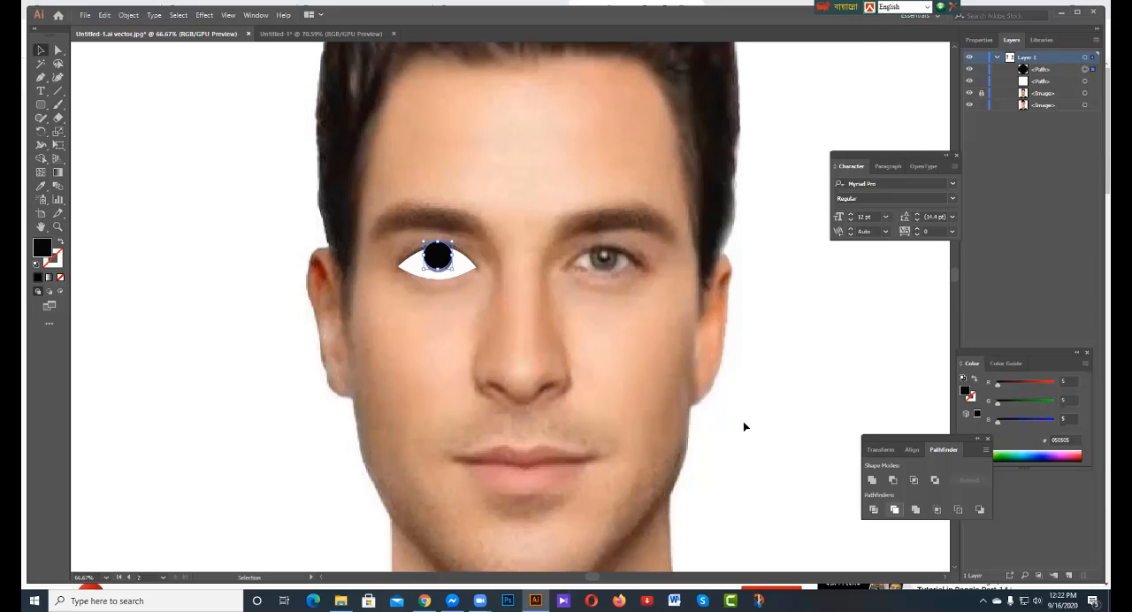
{"action": "key", "text": "ctrl+z"}
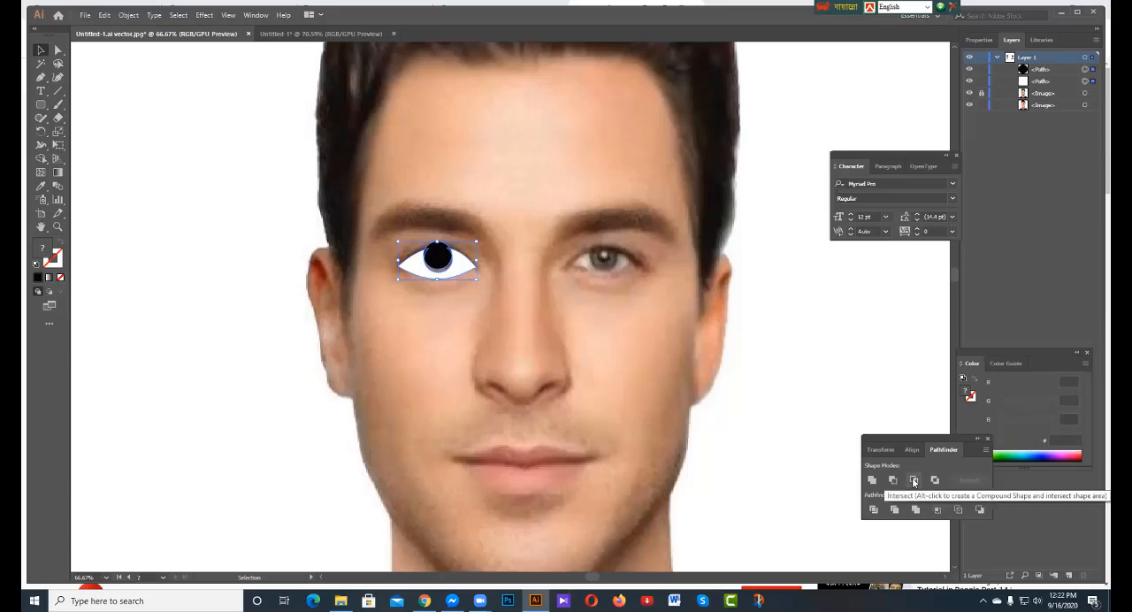
{"action": "left_click", "coordinate": [469, 265]}
{"action": "left_click", "coordinate": [599, 277]}
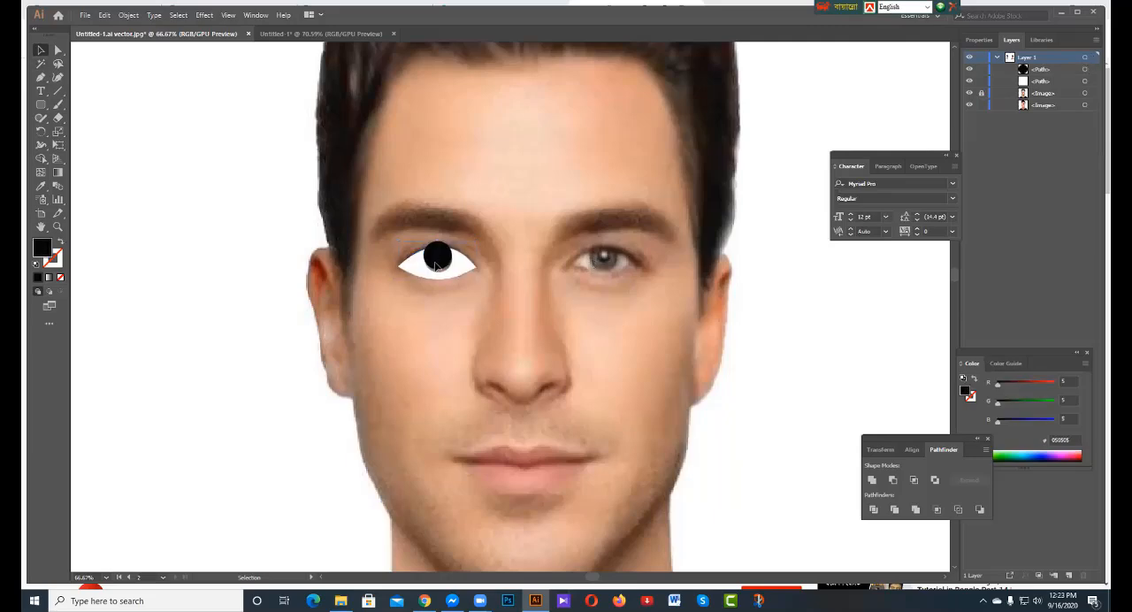
{"action": "left_click", "coordinate": [439, 270]}
Draw a closed, curved eye-shaped path over the portrait's uncovered eye with the Pen tool.
{"action": "left_click", "coordinate": [41, 77]}
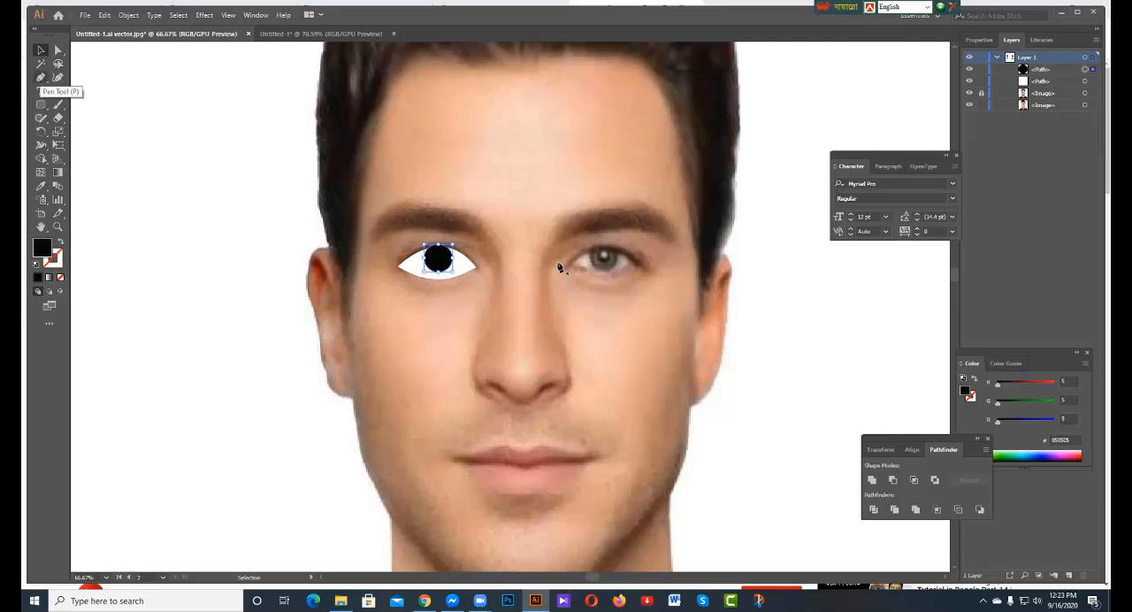
{"action": "left_click", "coordinate": [574, 264]}
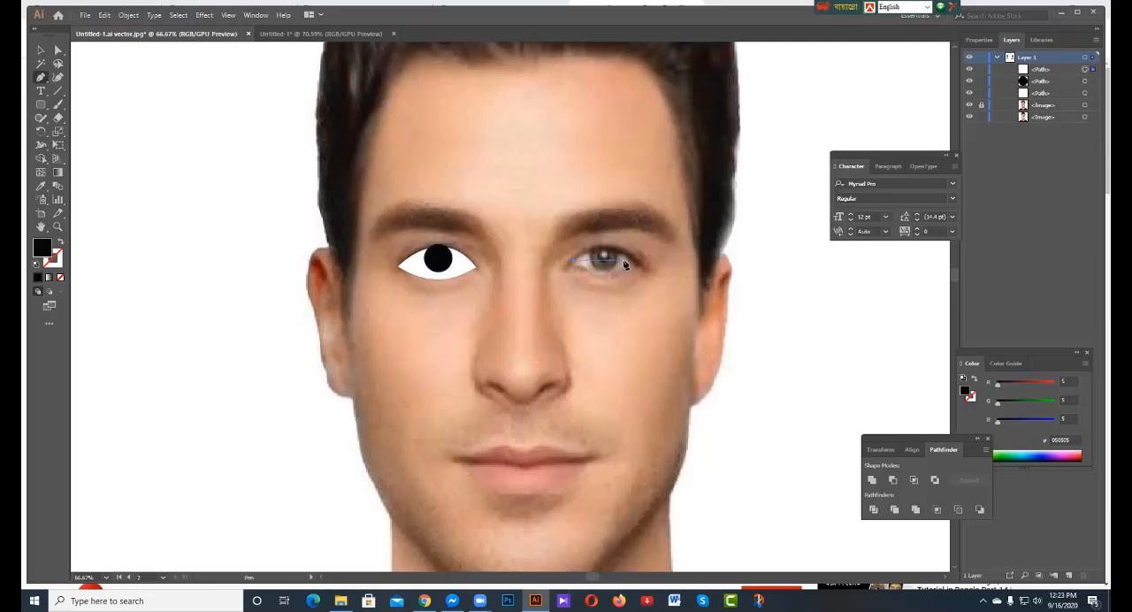
{"action": "left_click", "coordinate": [636, 267]}
{"action": "mouse_move", "coordinate": [659, 282]}
{"action": "left_mouse_down"}
{"action": "mouse_move", "coordinate": [678, 303]}
{"action": "mouse_move", "coordinate": [651, 299]}
{"action": "left_mouse_up"}
{"action": "left_click", "coordinate": [573, 265]}
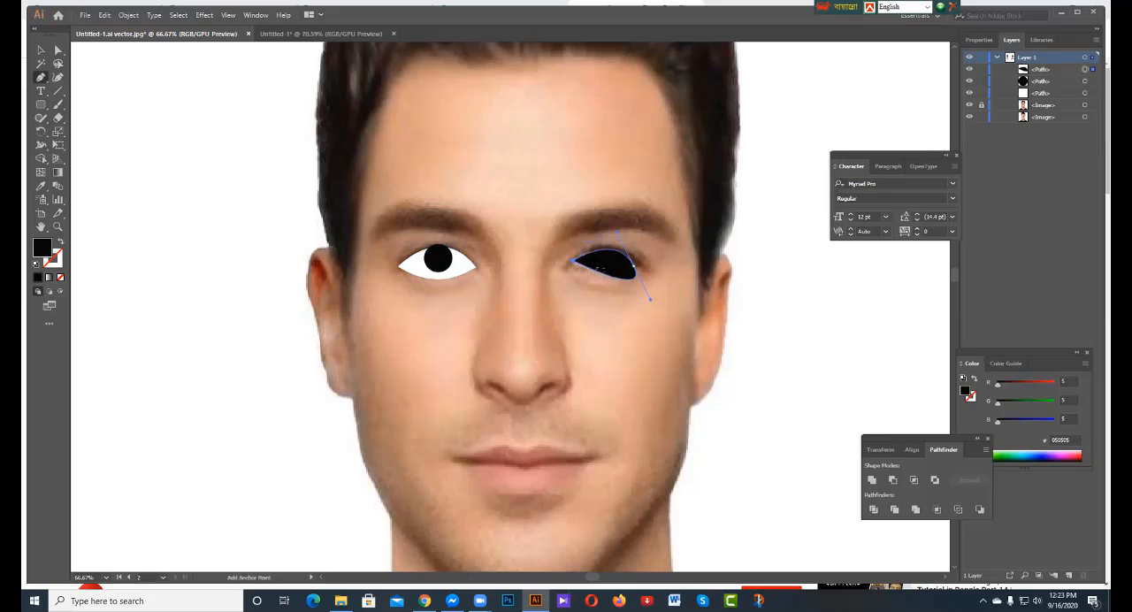
Draw a black circle about 49 px in diameter over the iris of the newly traced eye with the Ellipse tool.
{"action": "right_click", "coordinate": [37, 106]}
{"action": "left_click", "coordinate": [101, 133]}
{"action": "left_click_drag", "start_coordinate": [607, 256], "coordinate": [622, 270]}
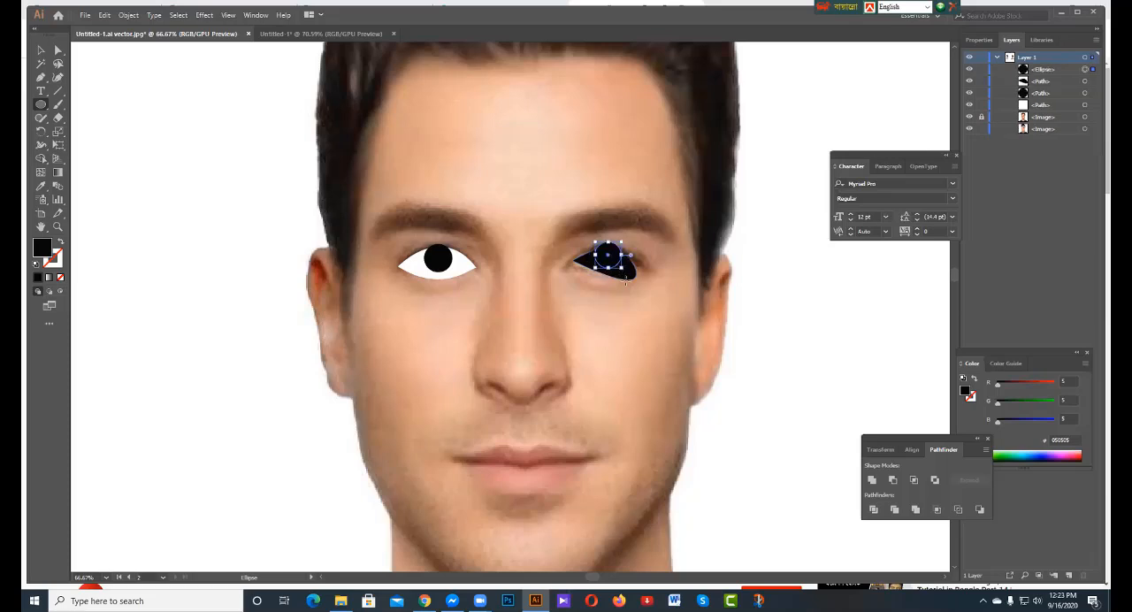
{"action": "left_click", "coordinate": [623, 285]}
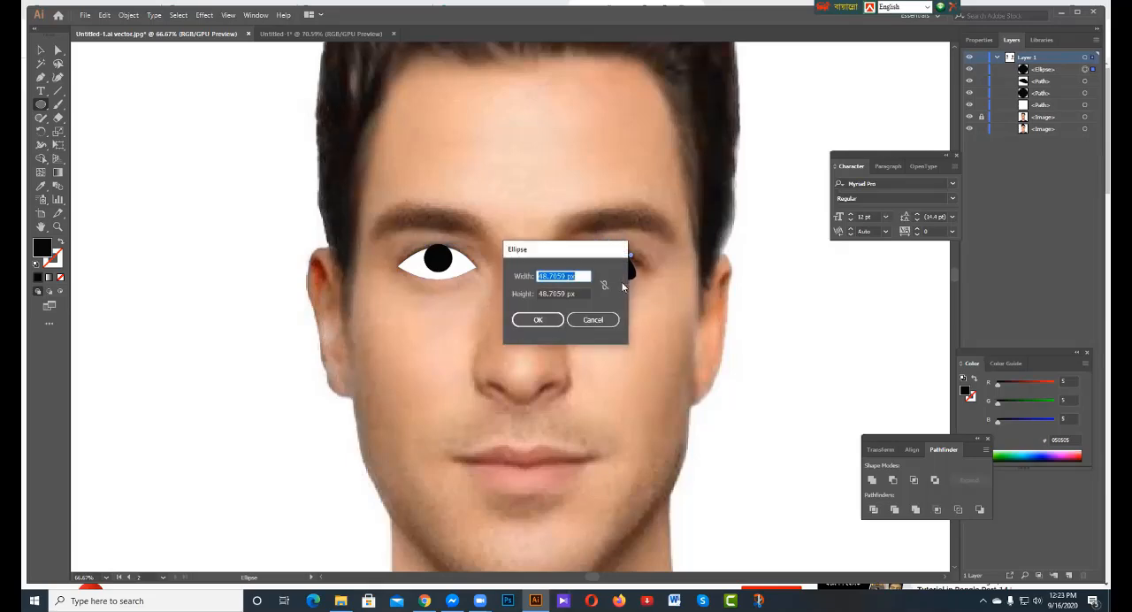
{"action": "left_click", "coordinate": [595, 320]}
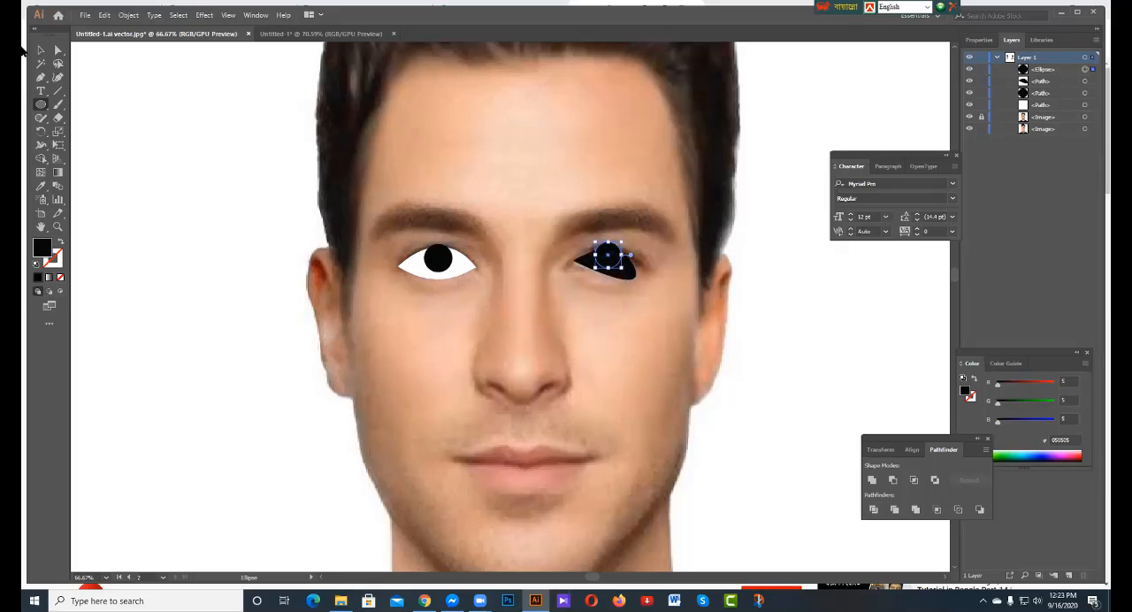
Isolate the newly drawn eye shape, fill it with near-white F2F2F2, and exit isolation mode.
{"action": "left_click", "coordinate": [40, 50]}
{"action": "double_click", "coordinate": [42, 248]}
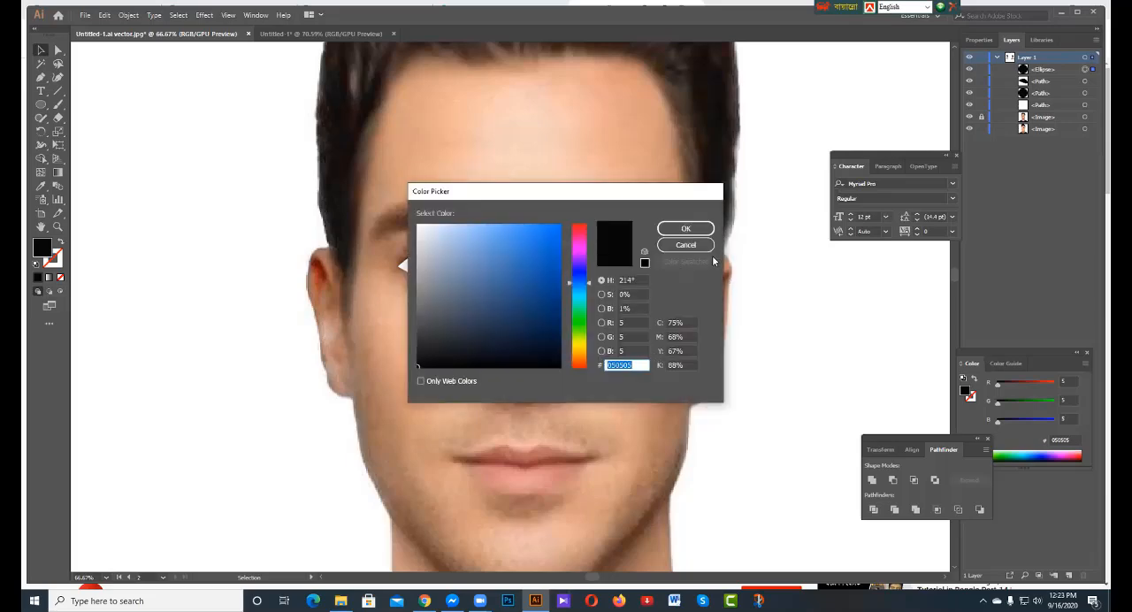
{"action": "left_click", "coordinate": [686, 245]}
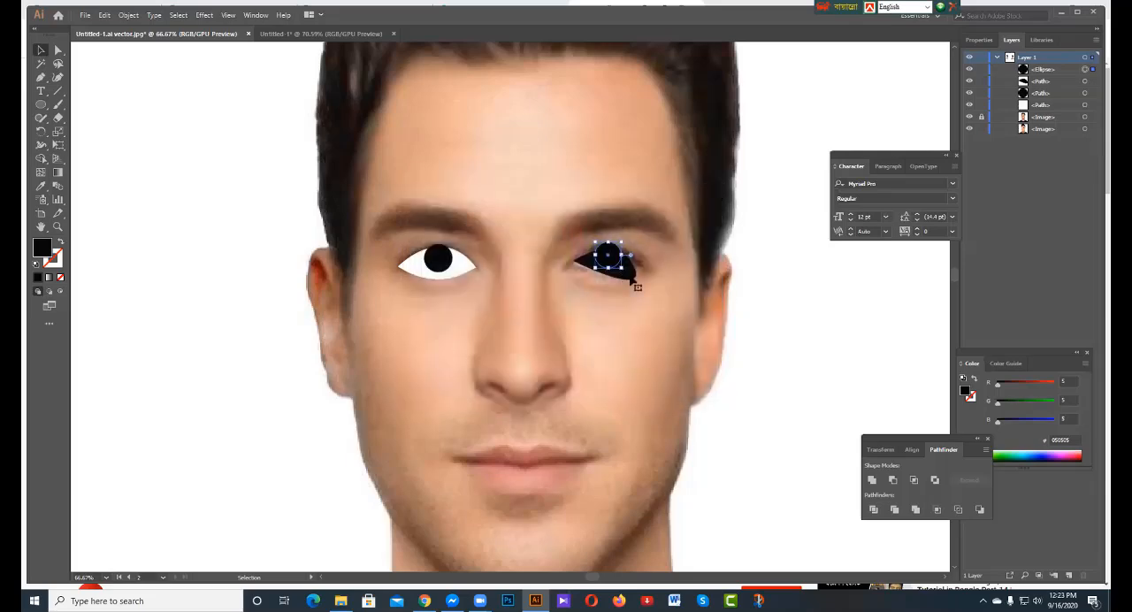
{"action": "double_click", "coordinate": [632, 279]}
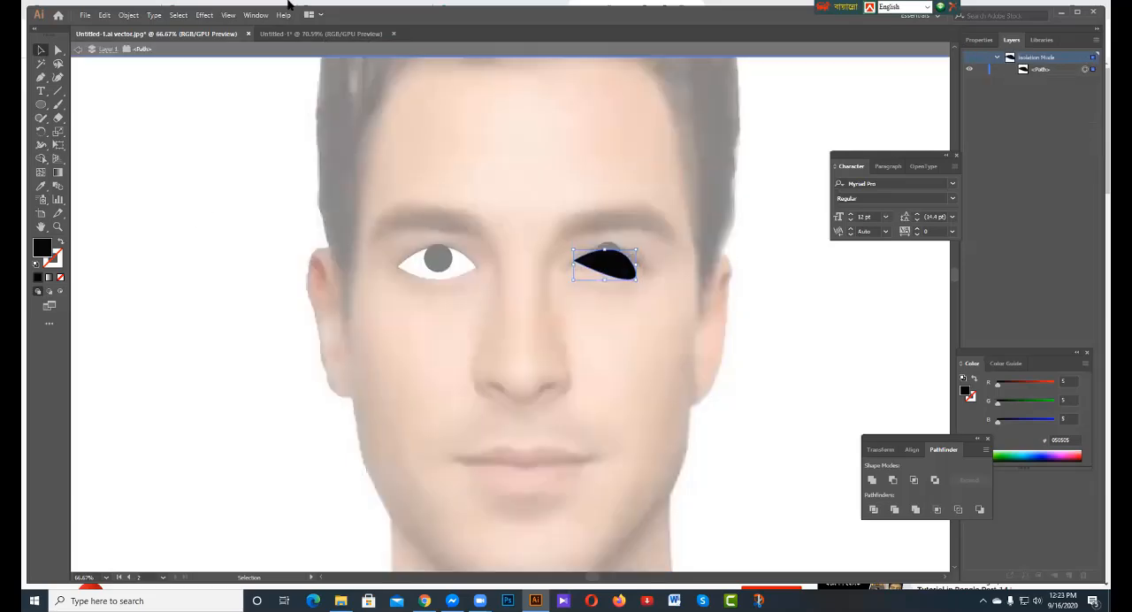
{"action": "double_click", "coordinate": [45, 250]}
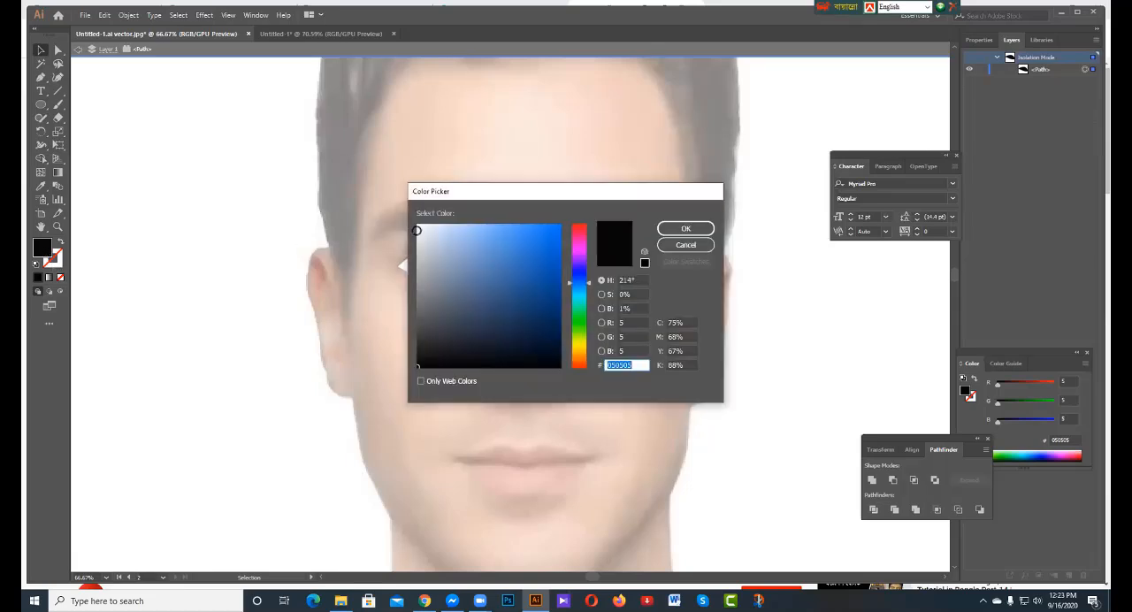
{"action": "left_click", "coordinate": [418, 230]}
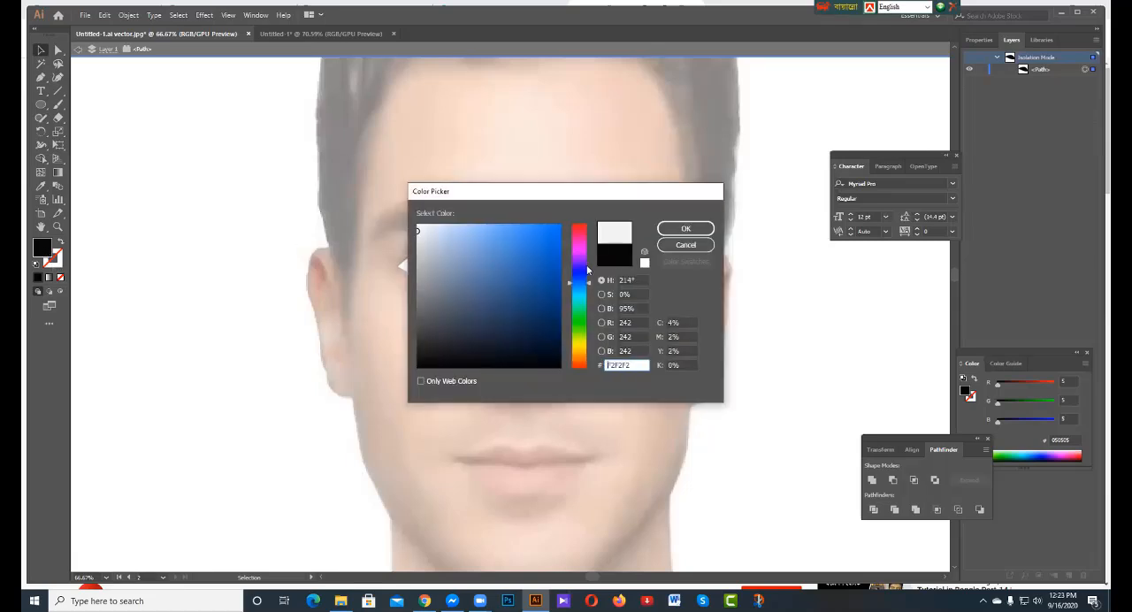
{"action": "left_click", "coordinate": [680, 229]}
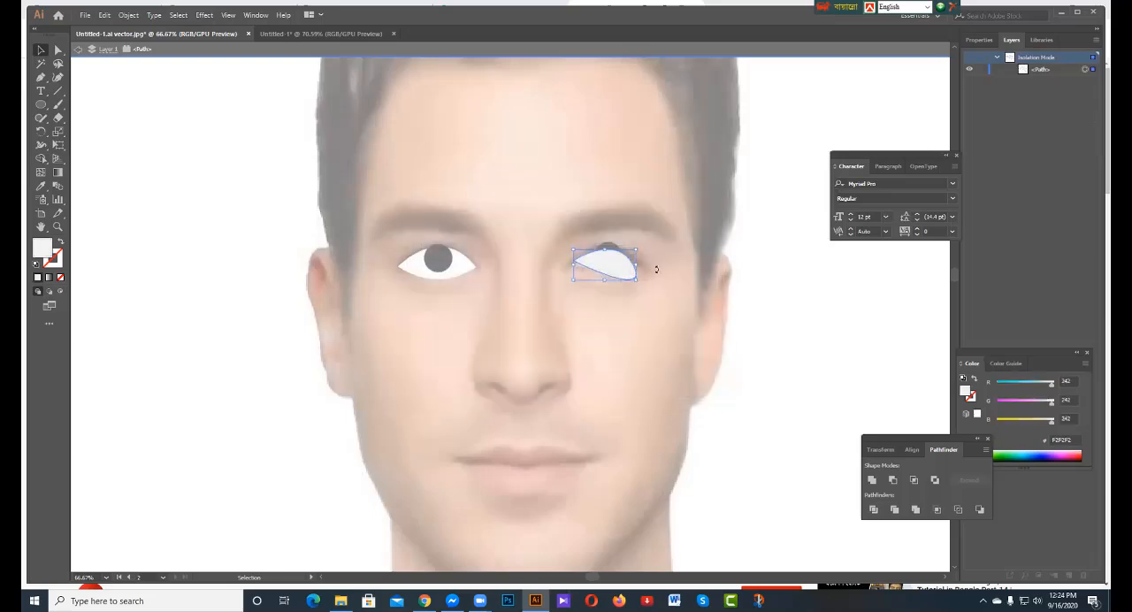
{"action": "double_click", "coordinate": [664, 279]}
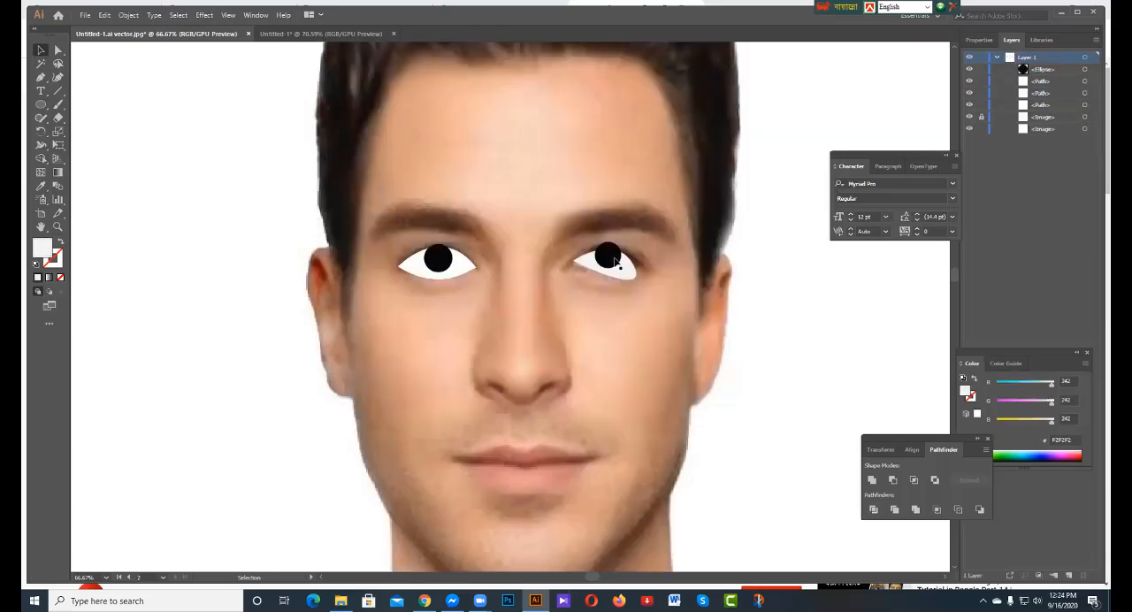
Try a Pathfinder Intersect on the new black circle and near-white eye shape, and undo it.
{"action": "left_click", "coordinate": [612, 264]}
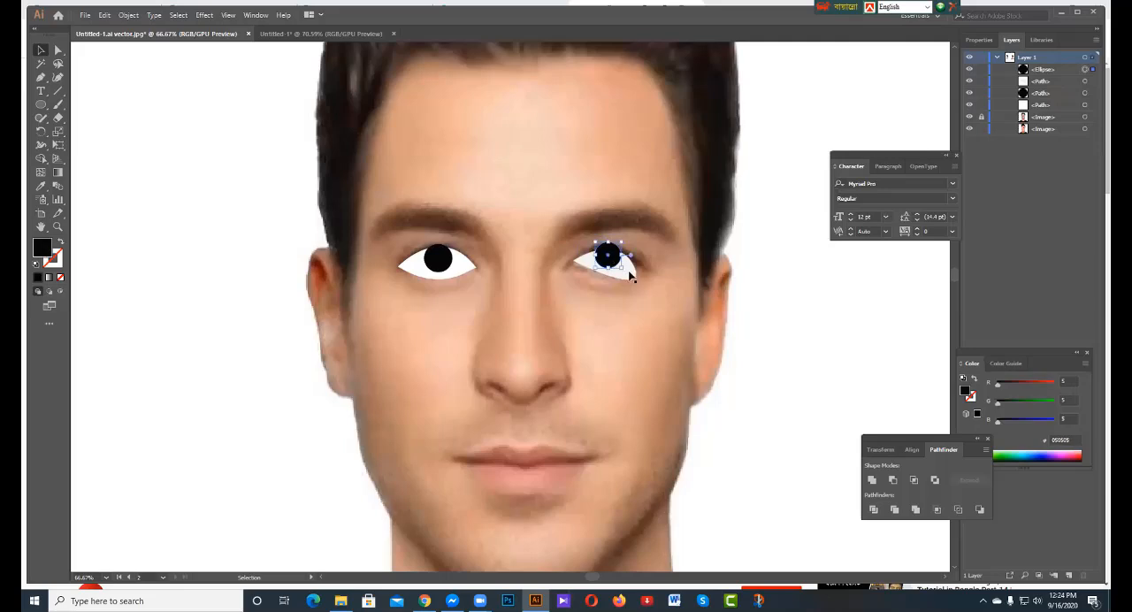
{"action": "left_click", "coordinate": [627, 268]}
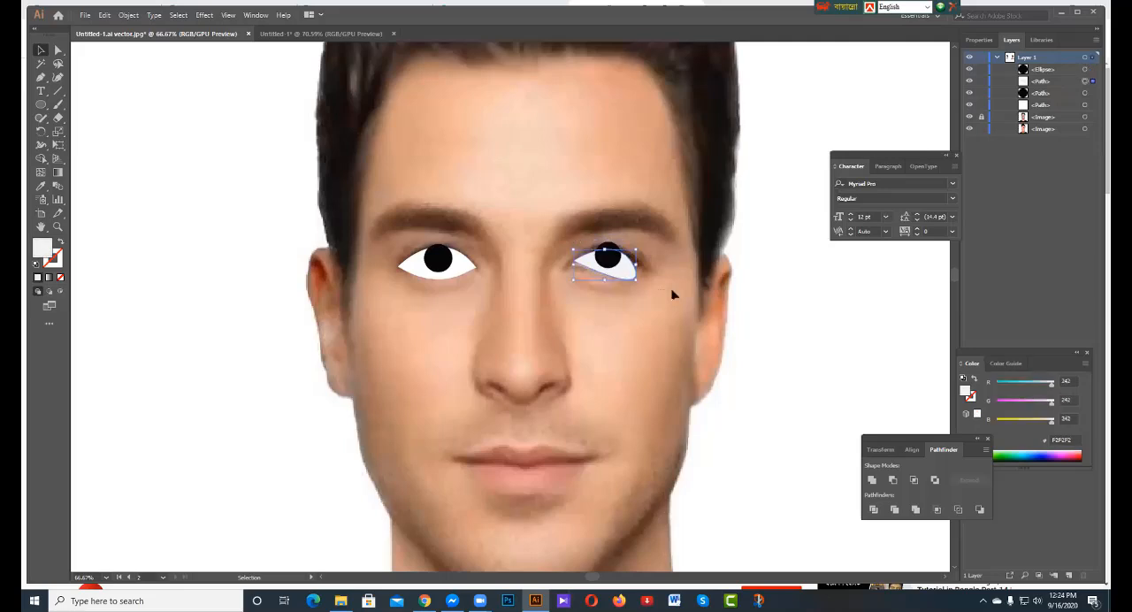
{"action": "left_click_drag", "start_coordinate": [671, 289], "coordinate": [683, 296]}
{"action": "left_click", "coordinate": [577, 257]}
{"action": "left_click_drag", "start_coordinate": [670, 304], "coordinate": [679, 317]}
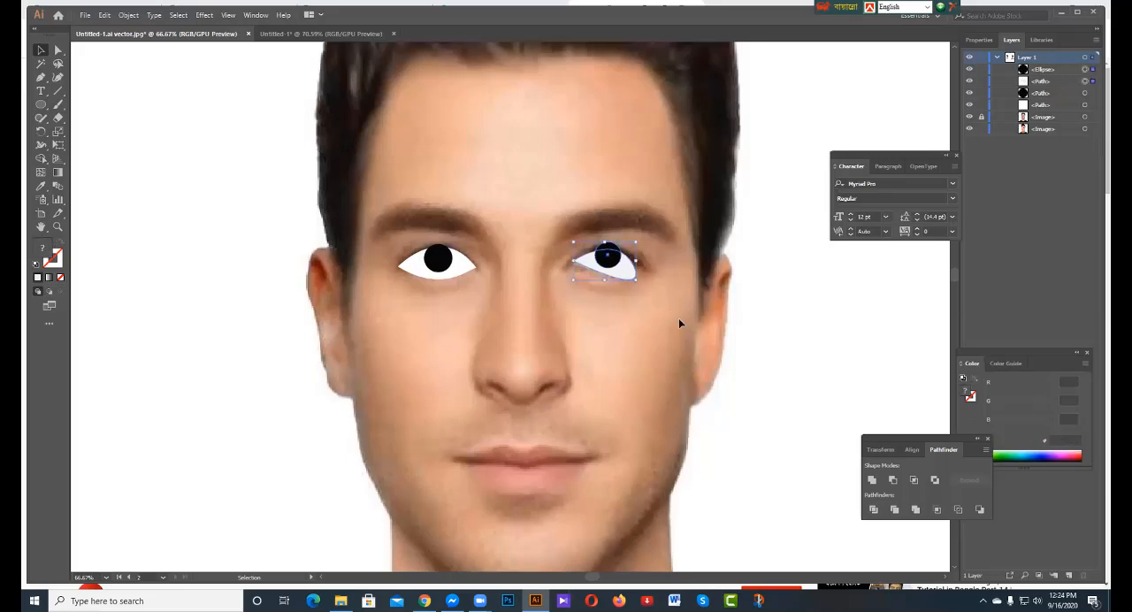
{"action": "left_click", "coordinate": [916, 481]}
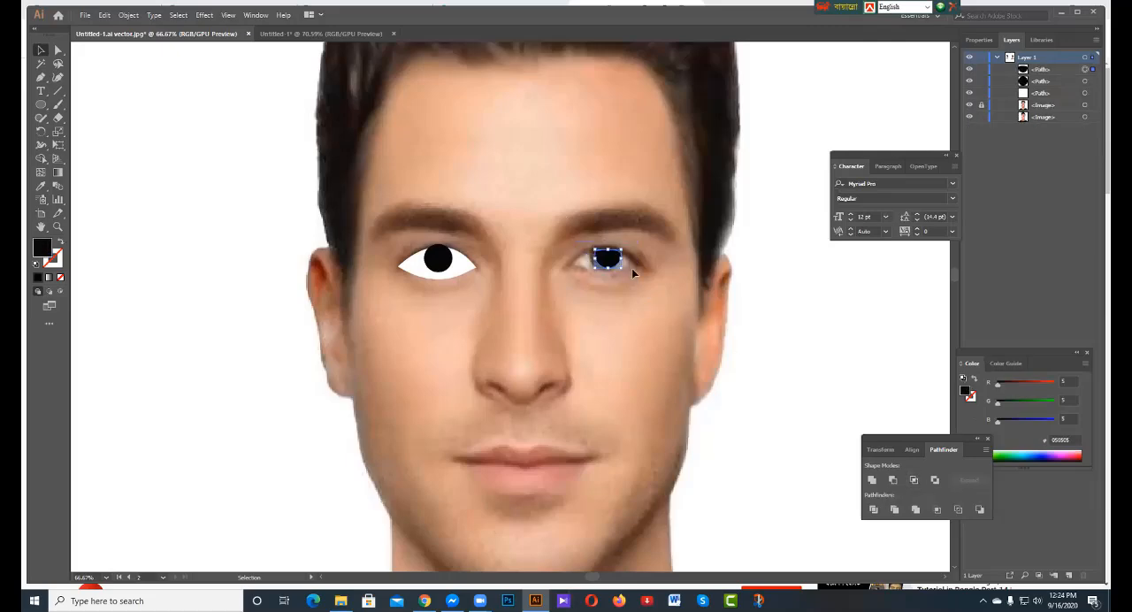
{"action": "left_click", "coordinate": [632, 268]}
{"action": "key", "text": "ctrl+z"}
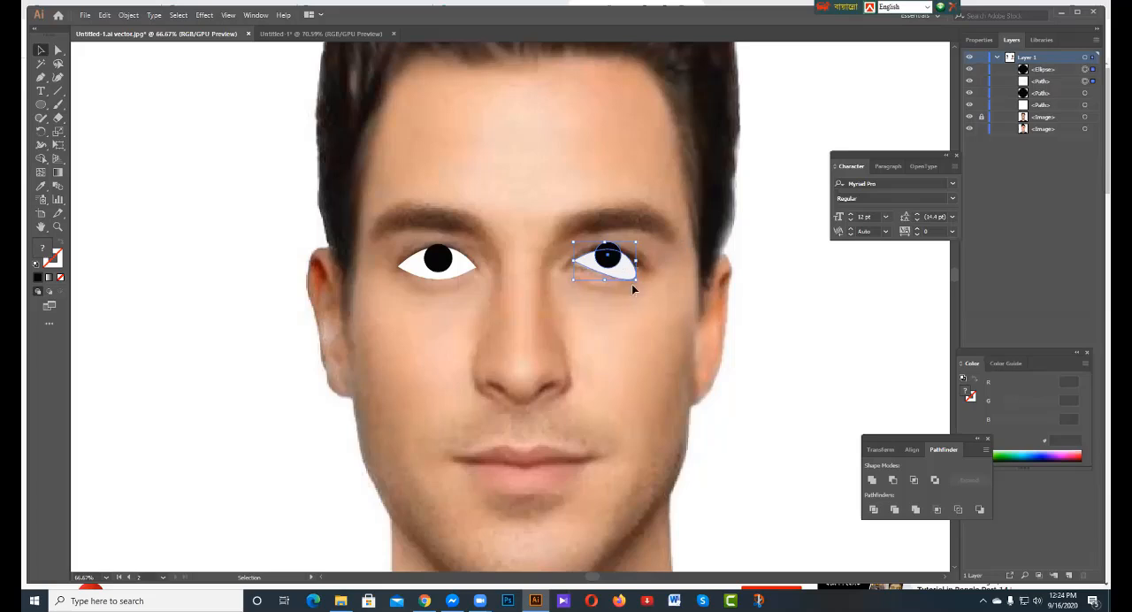
Duplicate the near-white eye shape in place in front and intersect the copy with the new black circle.
{"action": "left_click", "coordinate": [667, 312]}
{"action": "left_click", "coordinate": [621, 274]}
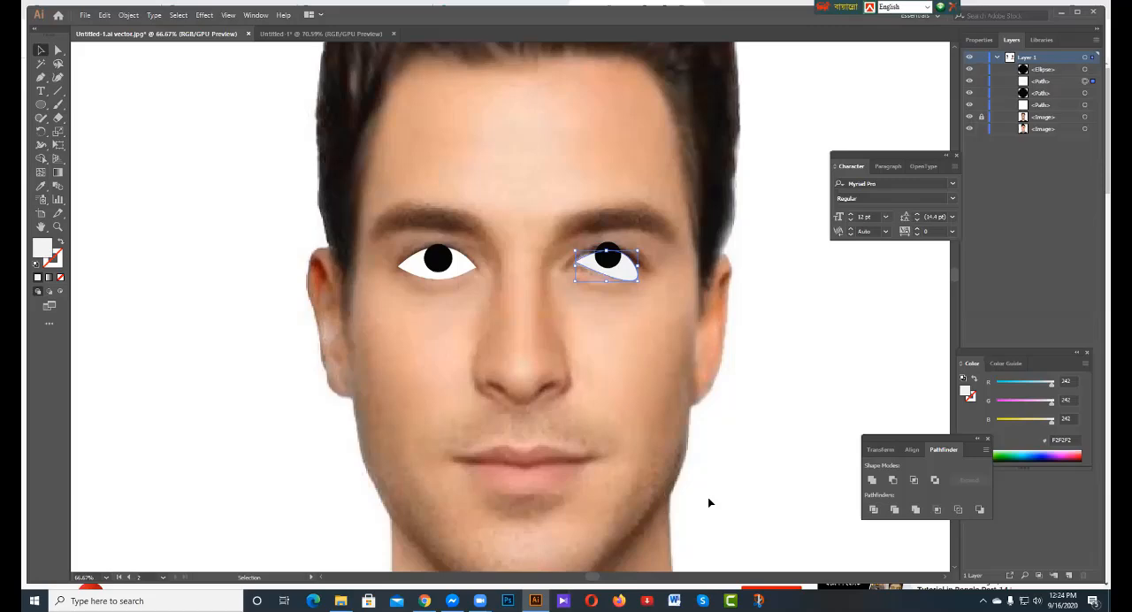
{"action": "key", "text": "a"}
{"action": "key", "text": "v"}
{"action": "key", "text": "ctrl"}
{"action": "key", "text": "ctrl+f"}
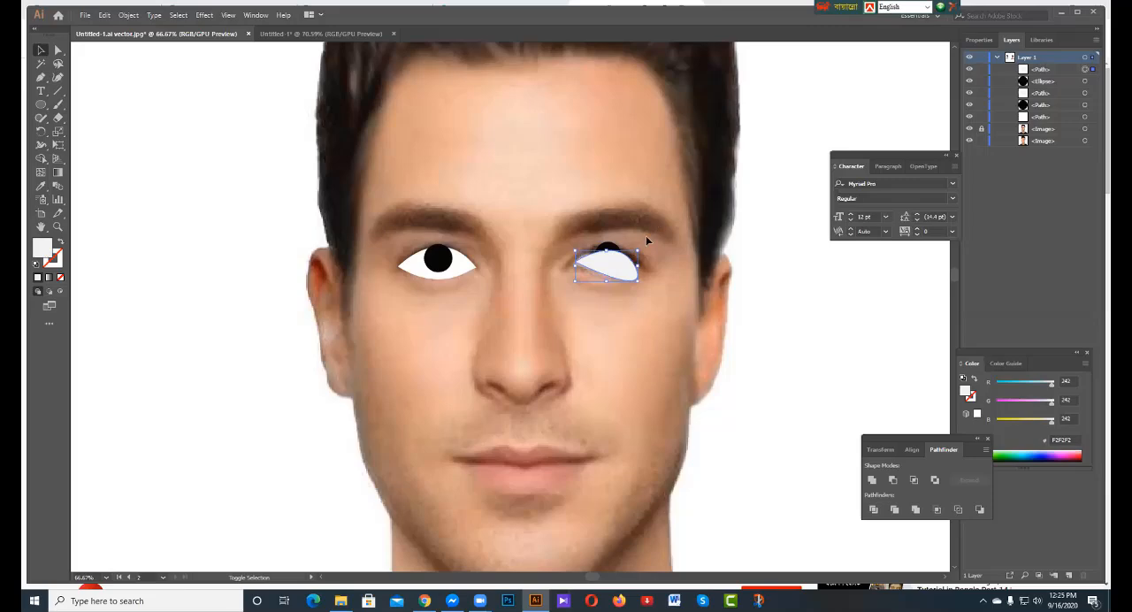
{"action": "left_click", "coordinate": [617, 250], "text": "shift"}
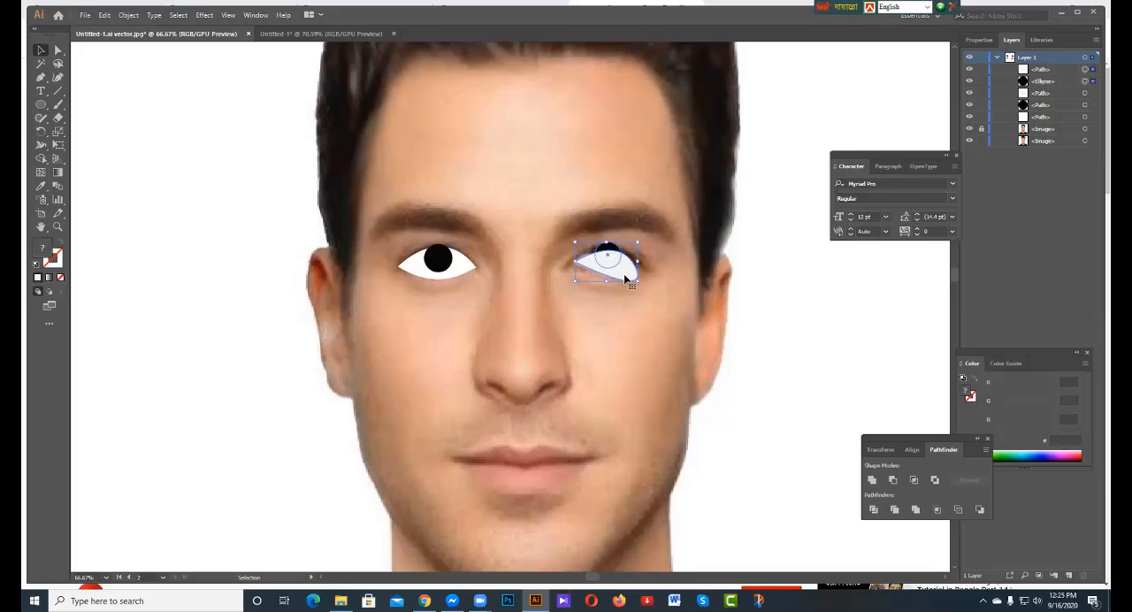
{"action": "left_click", "coordinate": [913, 480]}
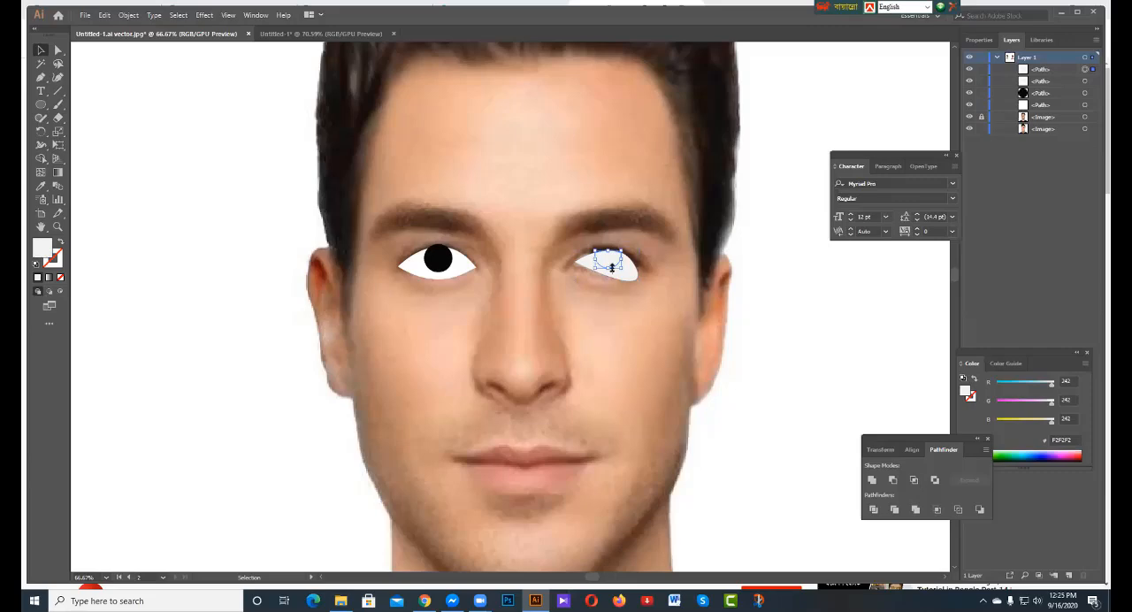
Fill the intersected pupil shape with near-black 000102 and deselect it.
{"action": "double_click", "coordinate": [41, 250]}
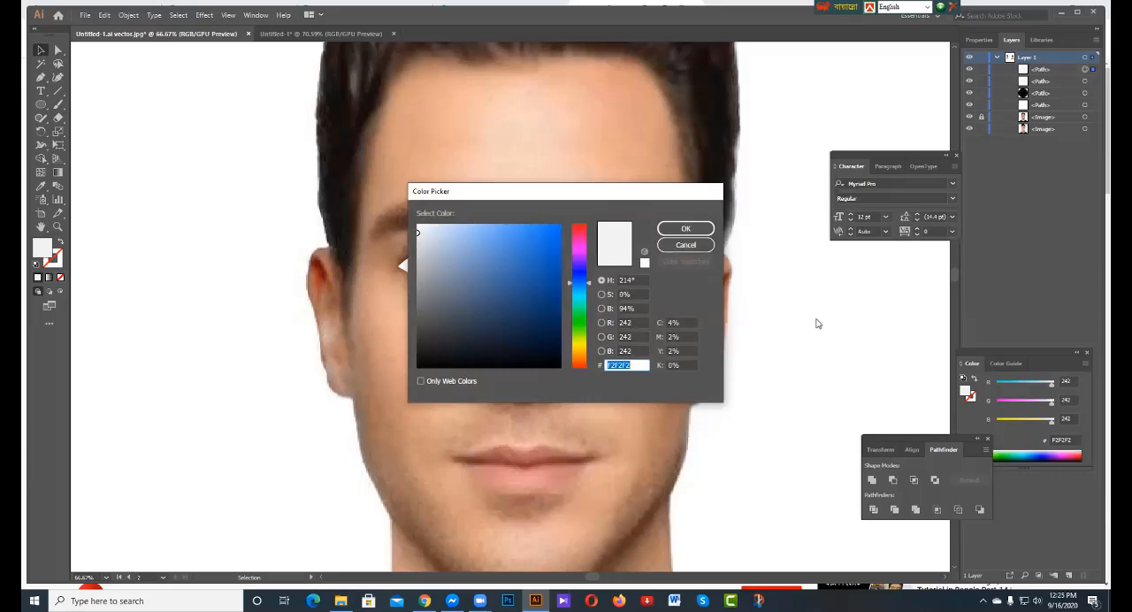
{"action": "left_click", "coordinate": [683, 231]}
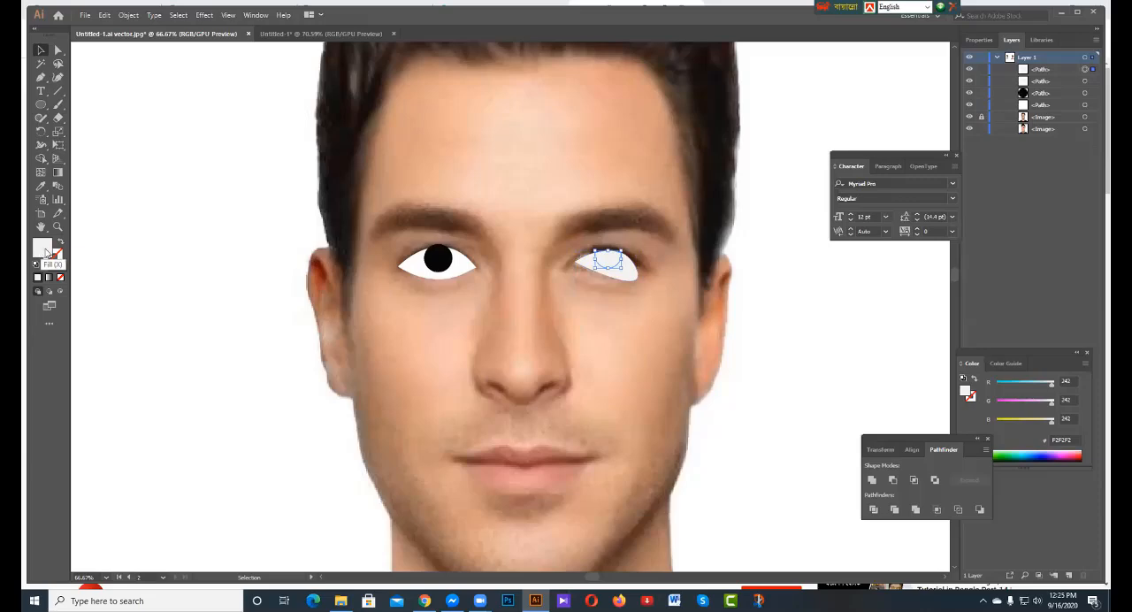
{"action": "double_click", "coordinate": [41, 251]}
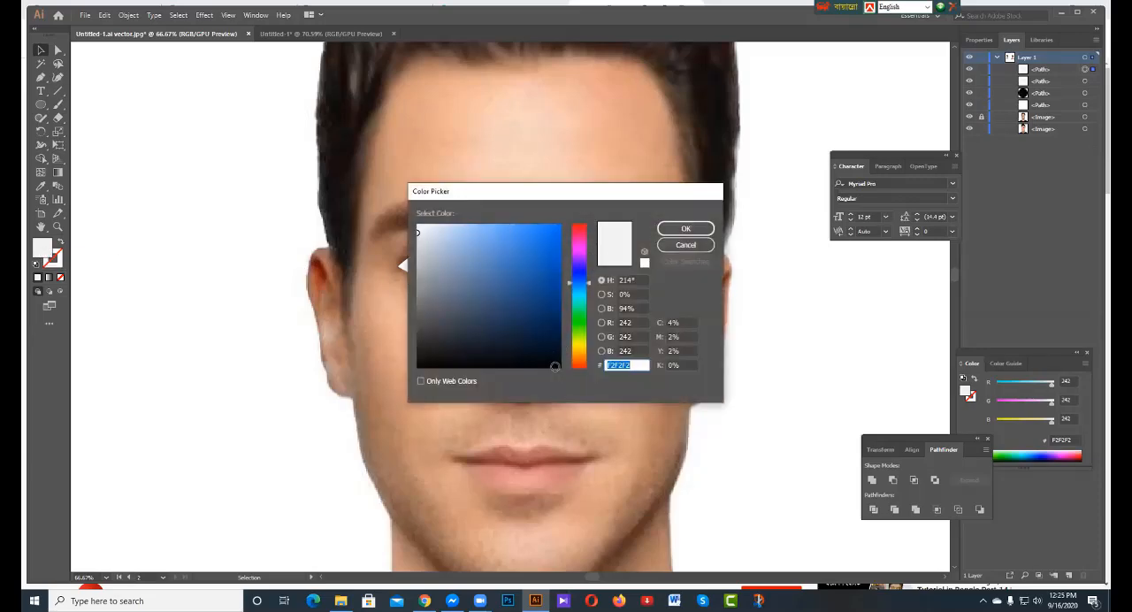
{"action": "left_click", "coordinate": [555, 366]}
{"action": "left_click", "coordinate": [689, 231]}
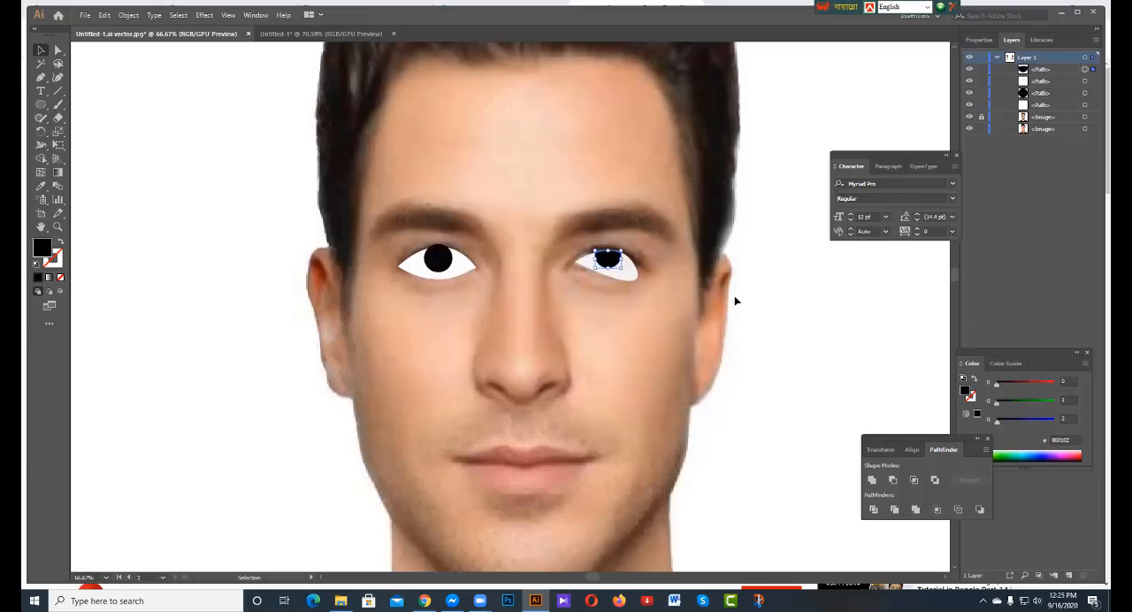
{"action": "left_click", "coordinate": [679, 358]}
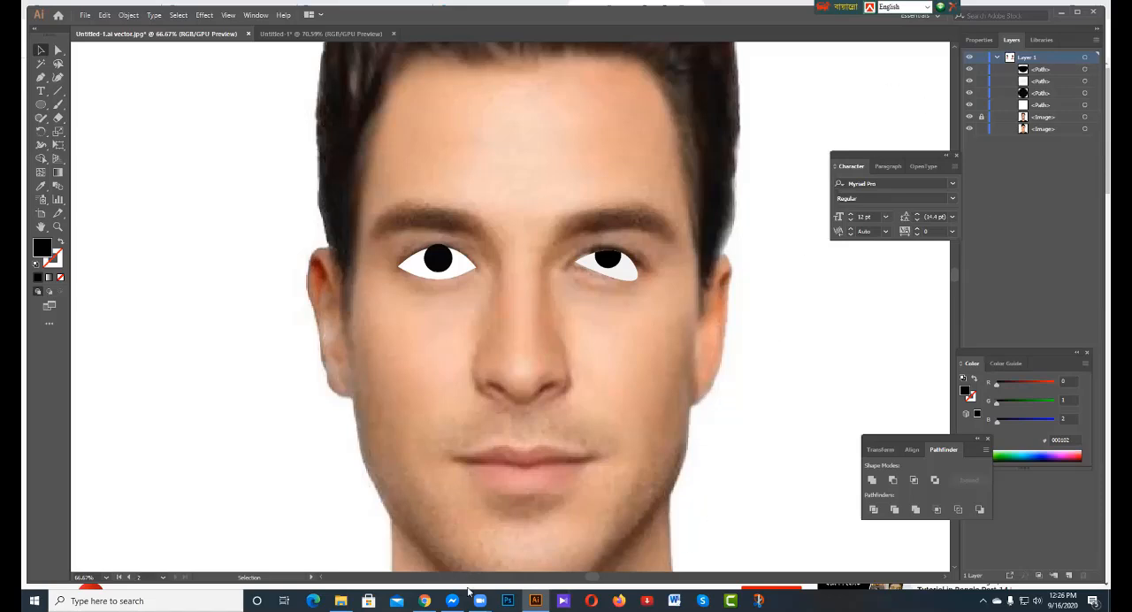
Examine the portrait photo and the flat vector illustration placed beside its artboard.
{"action": "mouse_move", "coordinate": [535, 600]}
{"action": "scroll", "coordinate": [246, 562], "scroll_direction": "down", "scroll_amount": 4}
{"action": "scroll", "coordinate": [245, 562], "scroll_direction": "up", "scroll_amount": 2}
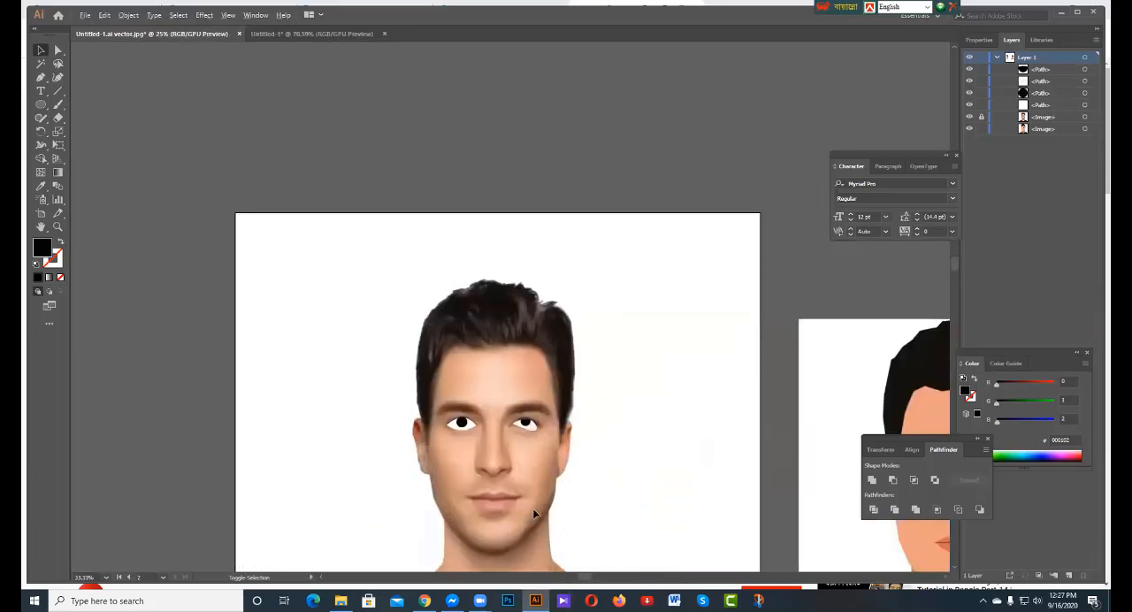
{"action": "scroll", "coordinate": [534, 514], "scroll_direction": "down", "scroll_amount": 1}
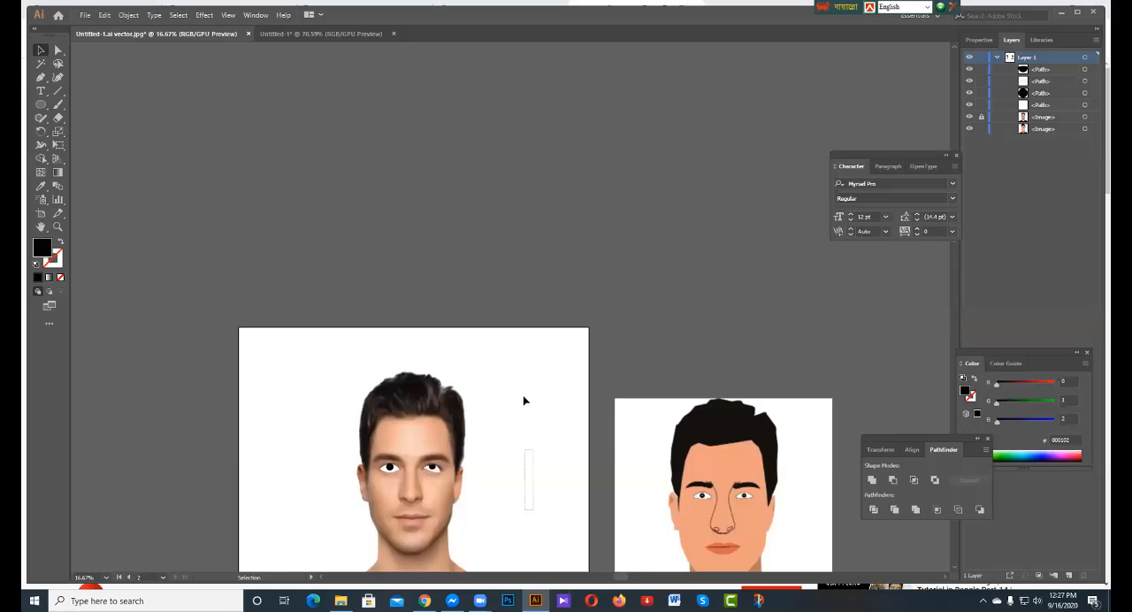
{"action": "left_click_drag", "start_coordinate": [655, 478], "coordinate": [651, 469]}
{"action": "scroll", "coordinate": [696, 232], "scroll_direction": "down", "scroll_amount": 2}
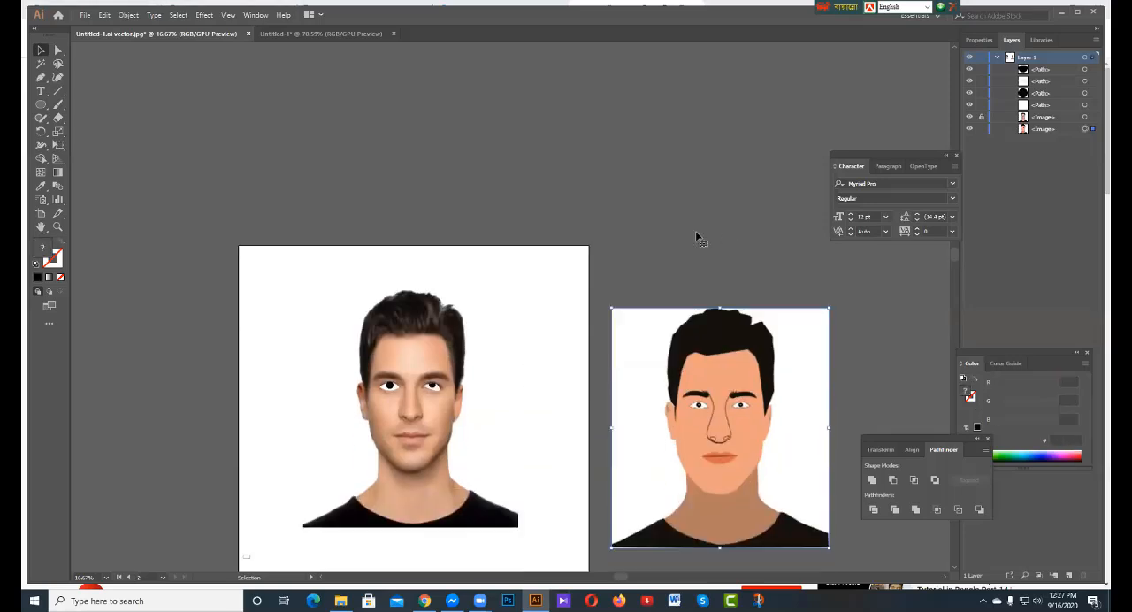
{"action": "scroll", "coordinate": [696, 231], "scroll_direction": "down", "scroll_amount": 4}
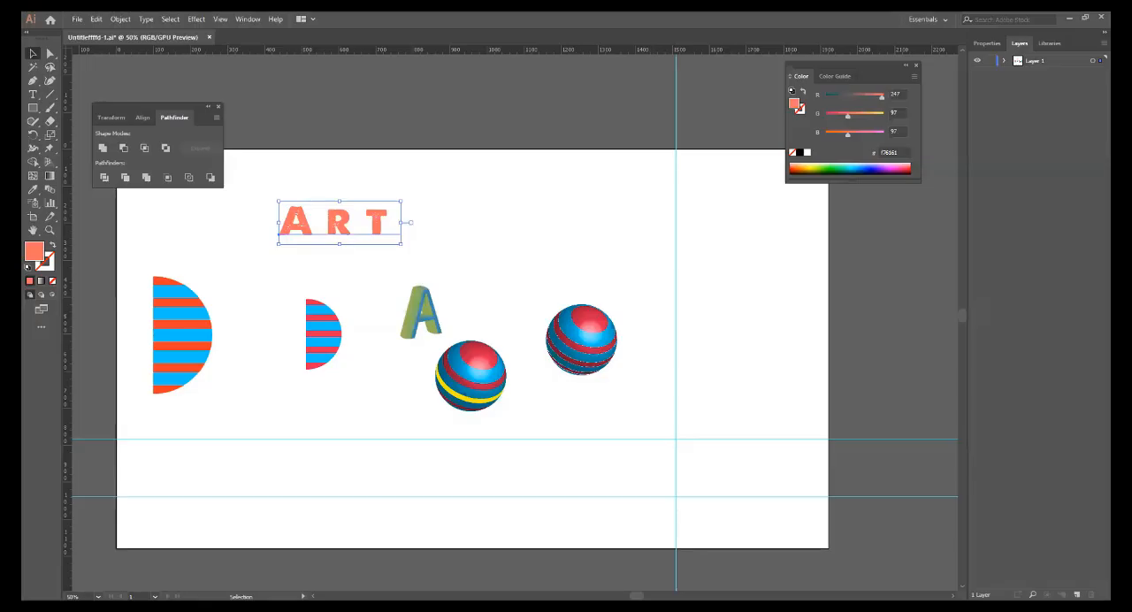
Draw a coral rectangle on the empty canvas above the artboard with the ART text.
{"action": "key", "text": "m"}
{"action": "key", "text": "space"}
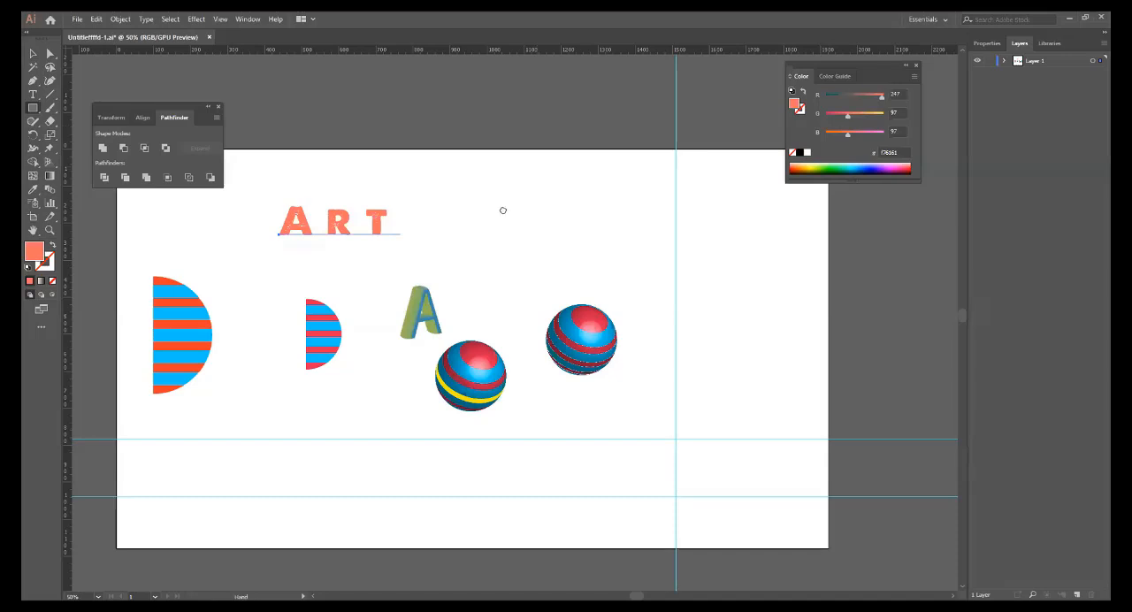
{"action": "left_click_drag", "start_coordinate": [503, 210], "coordinate": [480, 394]}
{"action": "left_click_drag", "start_coordinate": [372, 196], "coordinate": [496, 302]}
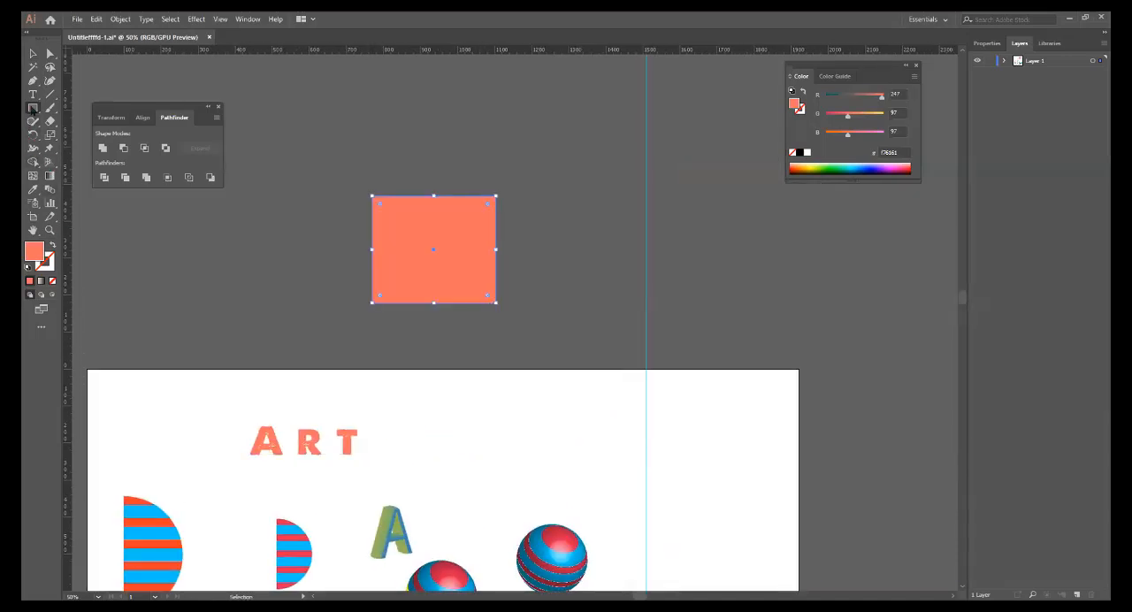
Draw an ellipse beside the coral rectangle and set its fill to near-black 161111.
{"action": "left_click_drag", "start_coordinate": [33, 107], "coordinate": [92, 136]}
{"action": "left_click_drag", "start_coordinate": [188, 242], "coordinate": [291, 333]}
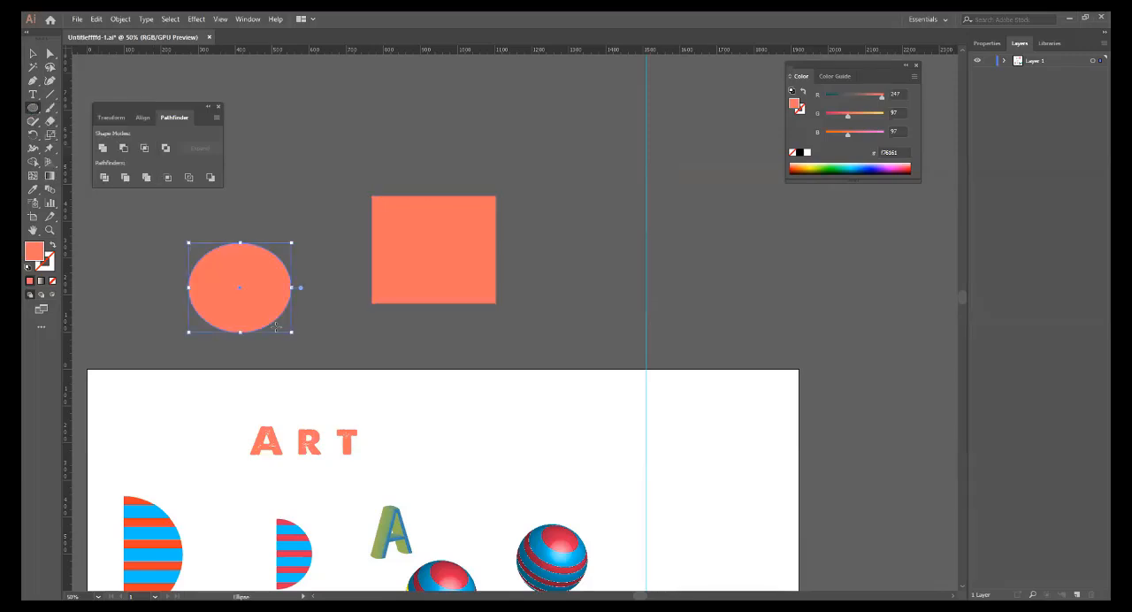
{"action": "double_click", "coordinate": [35, 252]}
{"action": "left_click", "coordinate": [510, 336]}
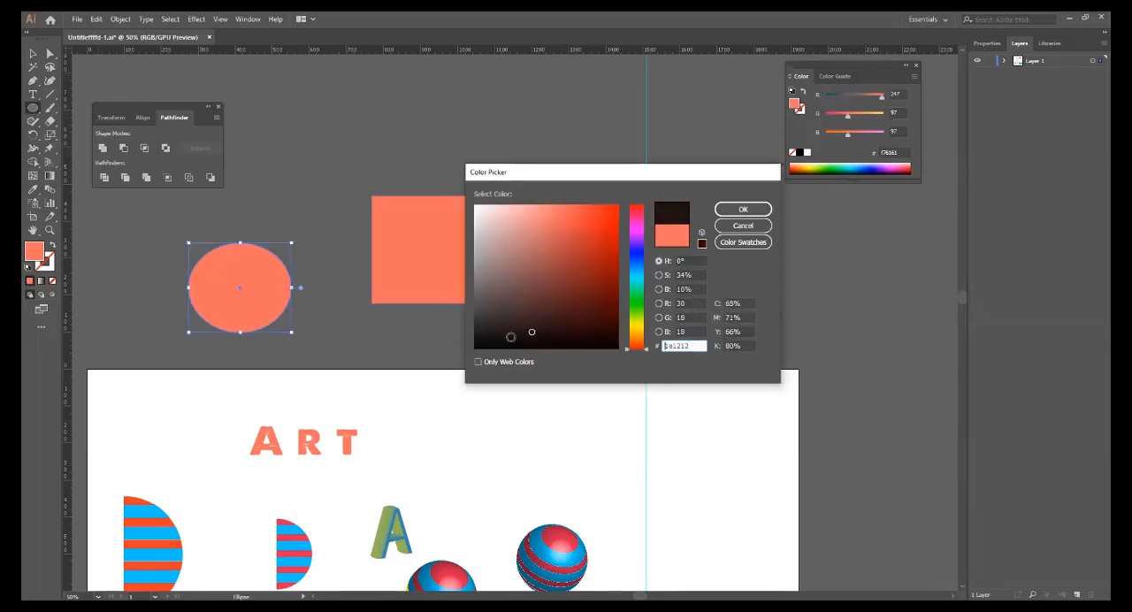
{"action": "left_click", "coordinate": [757, 210]}
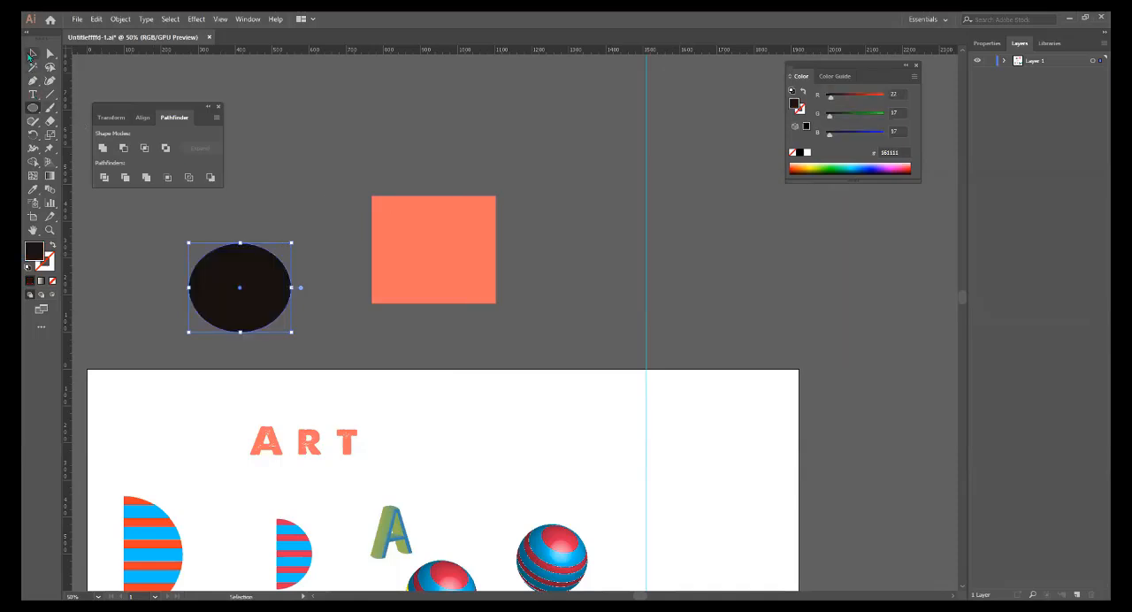
Move the dark ellipse so it overlaps the upper-left corner of the coral rectangle.
{"action": "left_click", "coordinate": [31, 55]}
{"action": "left_click_drag", "start_coordinate": [260, 274], "coordinate": [406, 235]}
{"action": "left_click", "coordinate": [555, 268]}
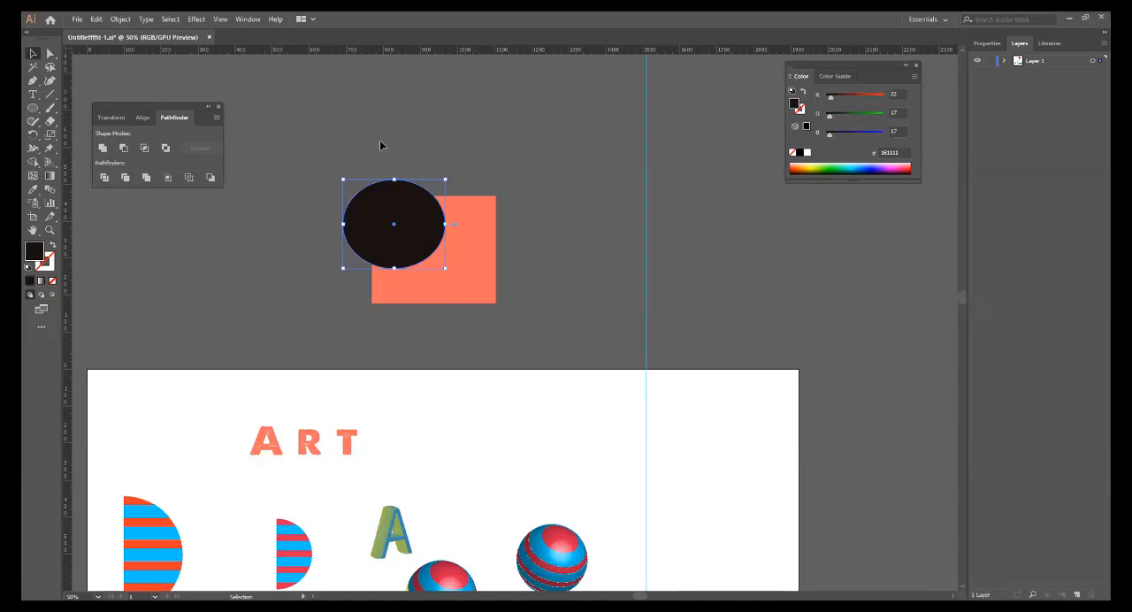
Select the ellipse and rectangle together and reposition the Pathfinder panel closer to them.
{"action": "left_click", "coordinate": [340, 133]}
{"action": "left_click_drag", "start_coordinate": [534, 308], "coordinate": [536, 316]}
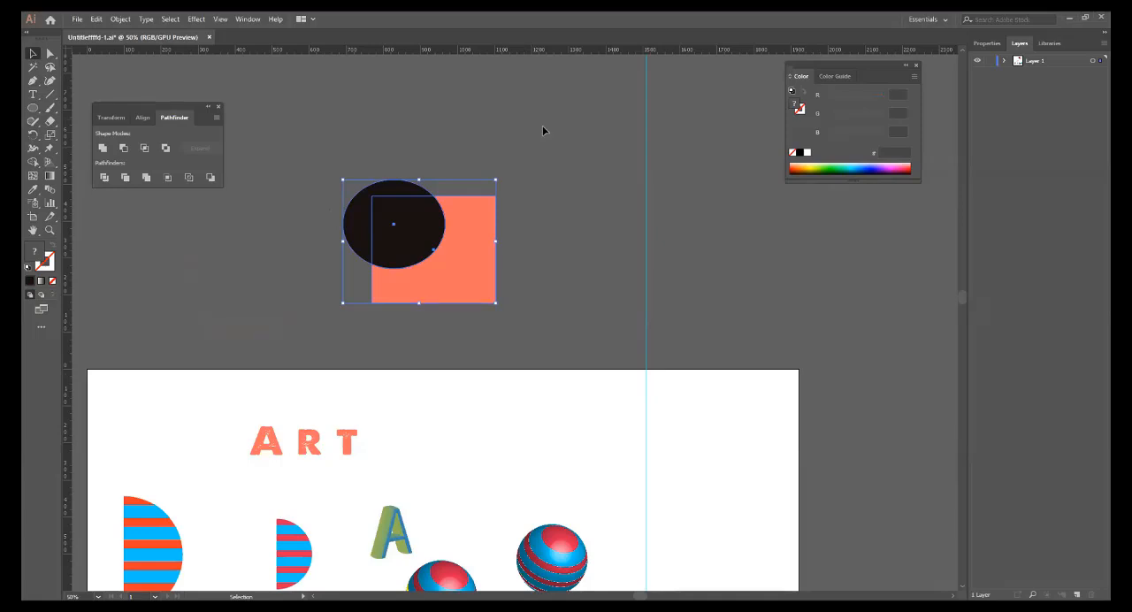
{"action": "left_click_drag", "start_coordinate": [141, 111], "coordinate": [170, 137]}
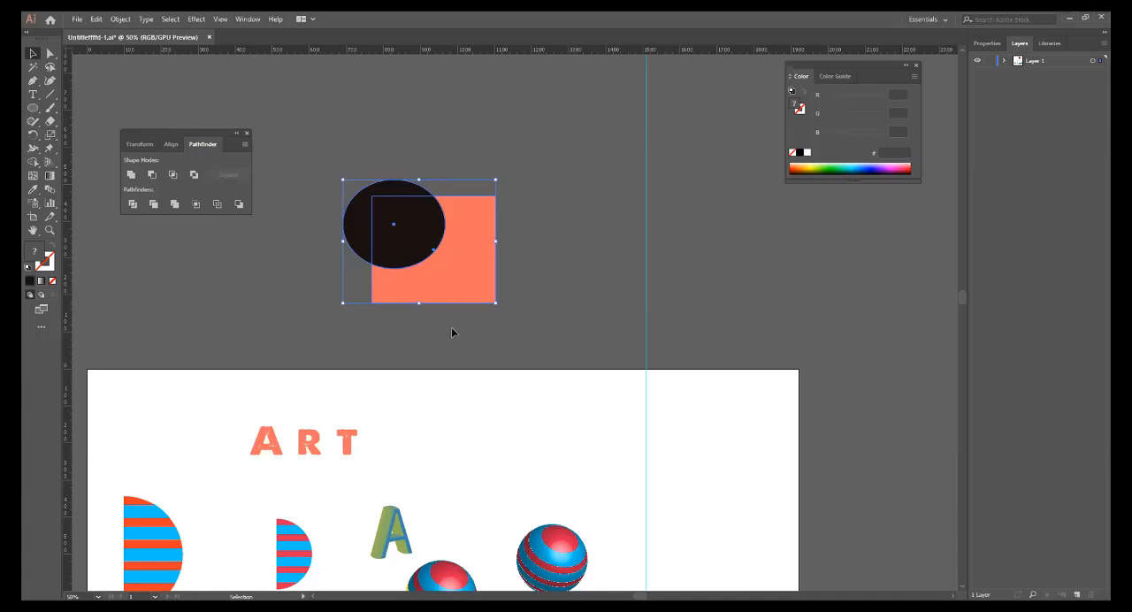
{"action": "left_click", "coordinate": [384, 217]}
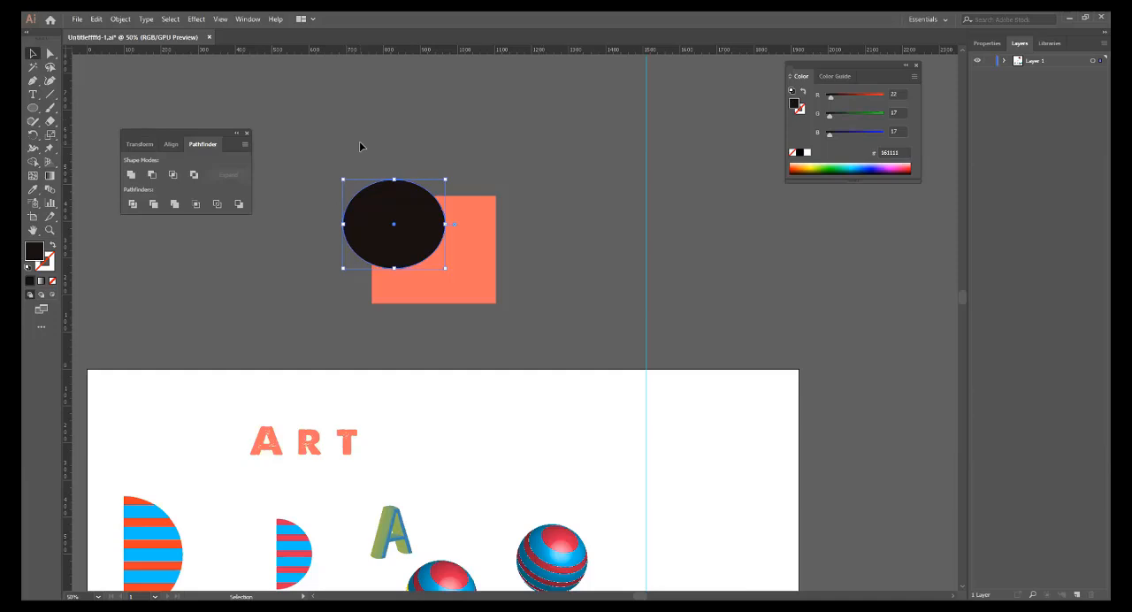
{"action": "left_click_drag", "start_coordinate": [360, 142], "coordinate": [523, 303]}
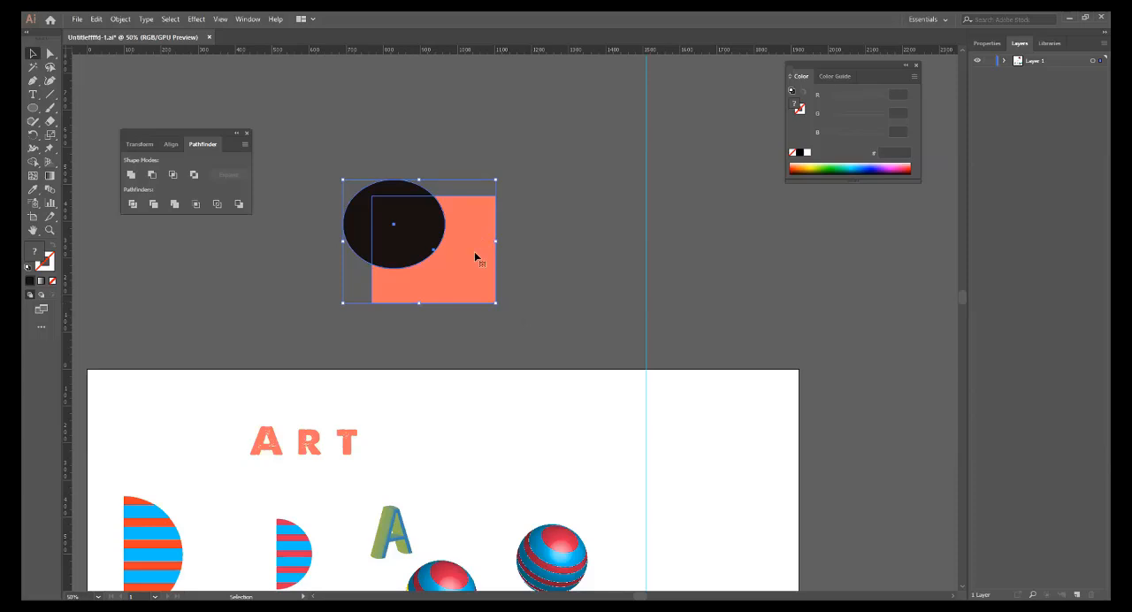
{"action": "left_click", "coordinate": [538, 159]}
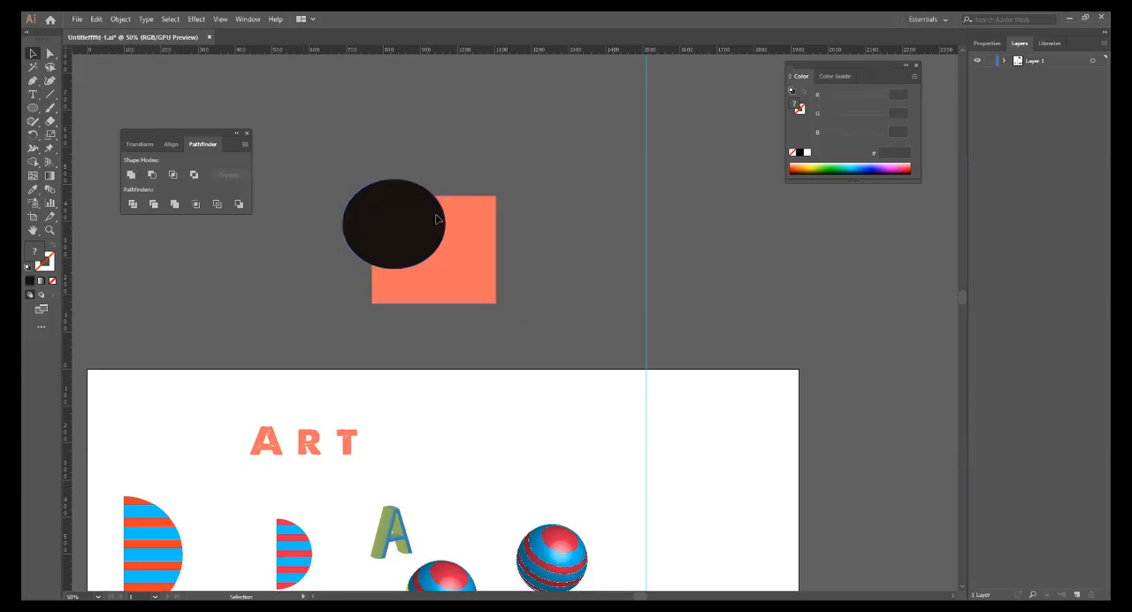
Duplicate the overlapping ellipse and rectangle pair twice, placing the copies in a row beside the original.
{"action": "left_click_drag", "start_coordinate": [340, 120], "coordinate": [533, 320]}
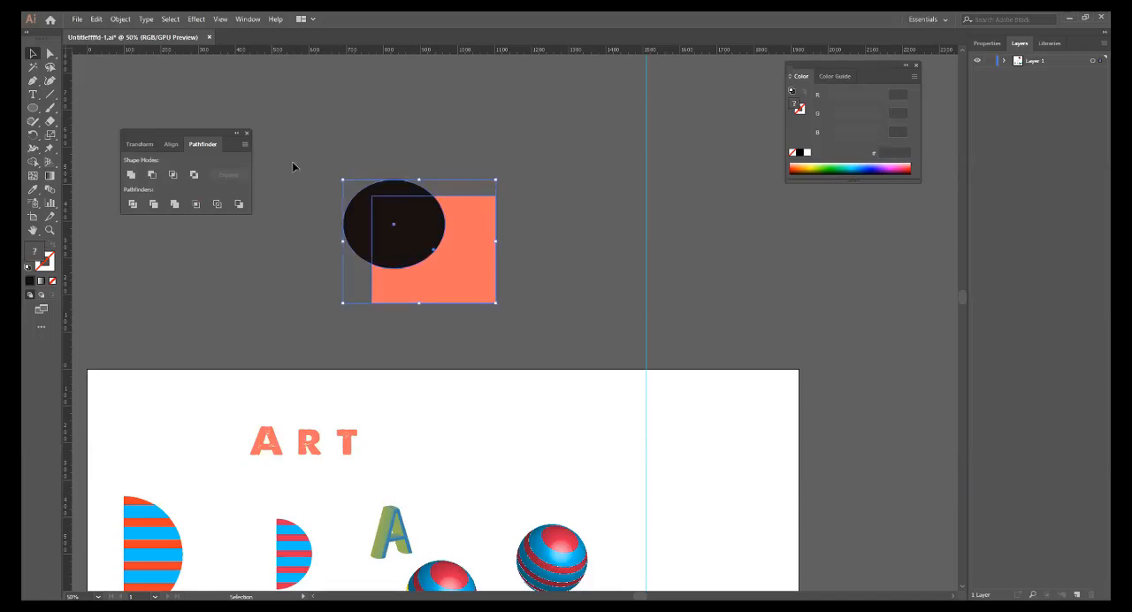
{"action": "left_click_drag", "start_coordinate": [405, 260], "coordinate": [800, 236]}
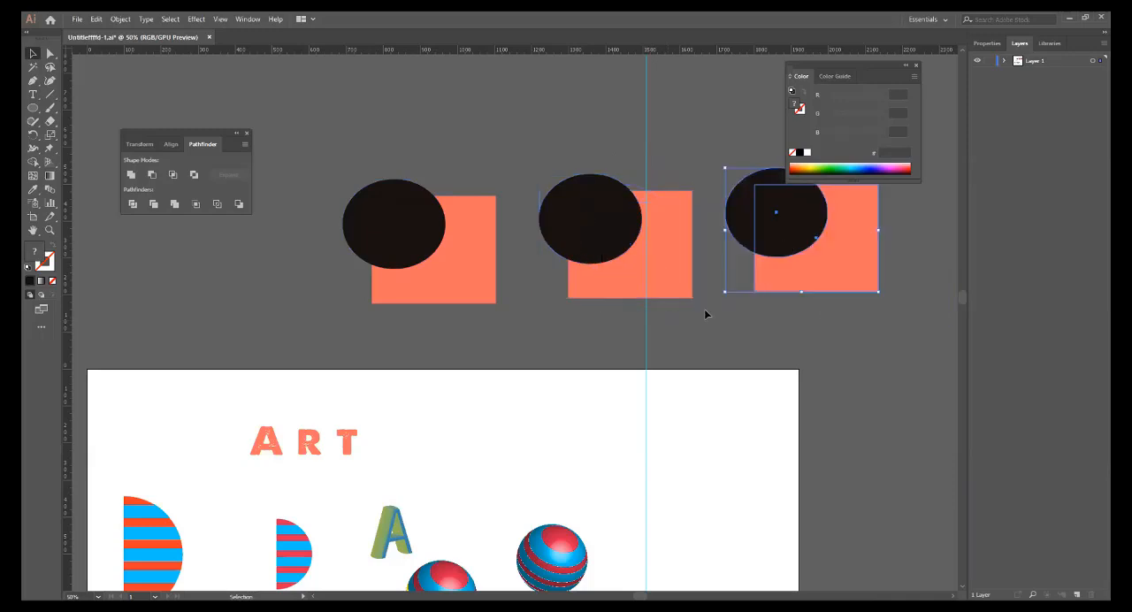
Unite the first ellipse and rectangle pair with Pathfinder, and undo the merge.
{"action": "left_click_drag", "start_coordinate": [559, 318], "coordinate": [498, 356]}
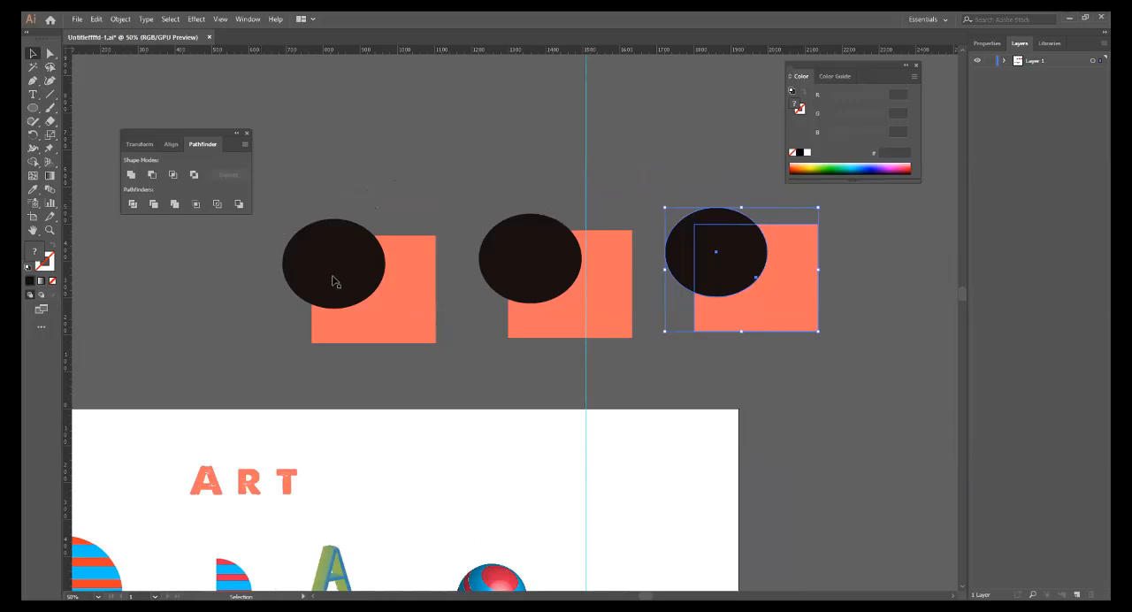
{"action": "left_click_drag", "start_coordinate": [403, 330], "coordinate": [369, 296]}
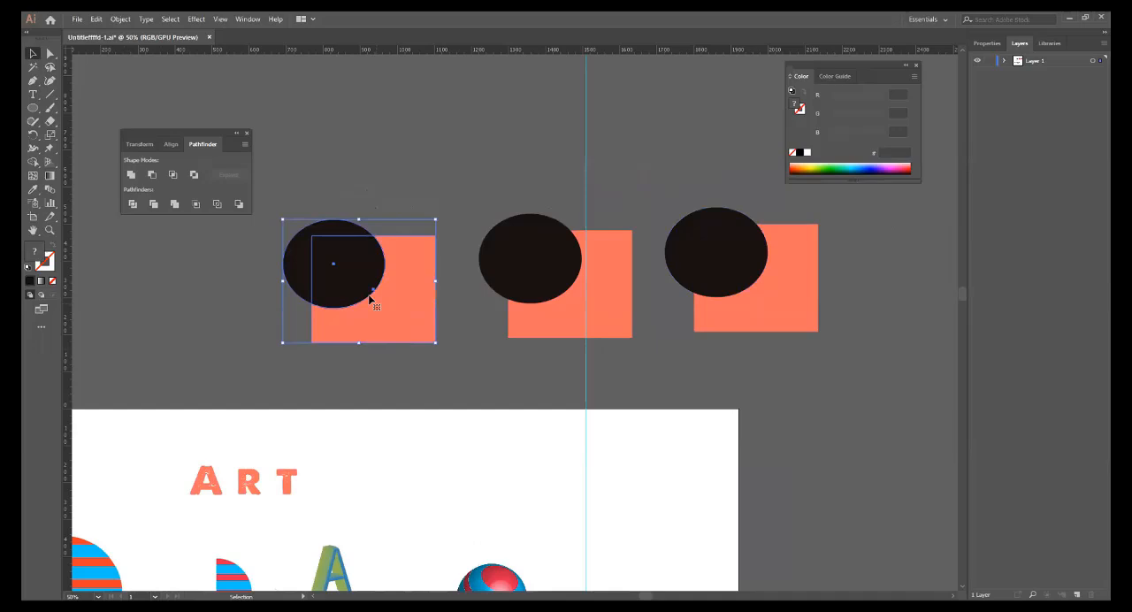
{"action": "left_click", "coordinate": [130, 175]}
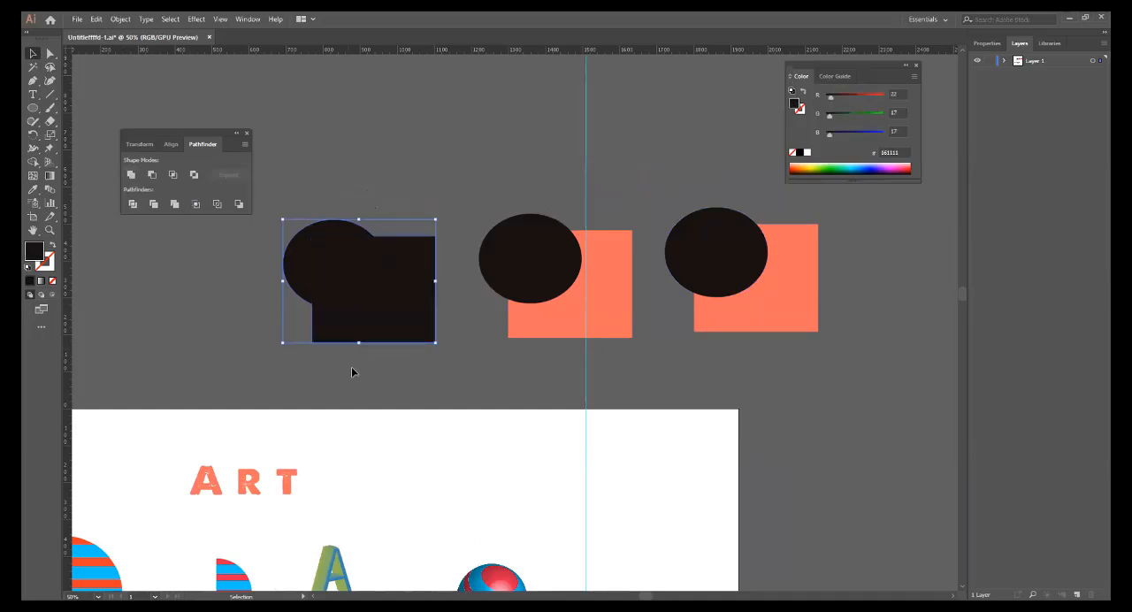
{"action": "left_click", "coordinate": [353, 372]}
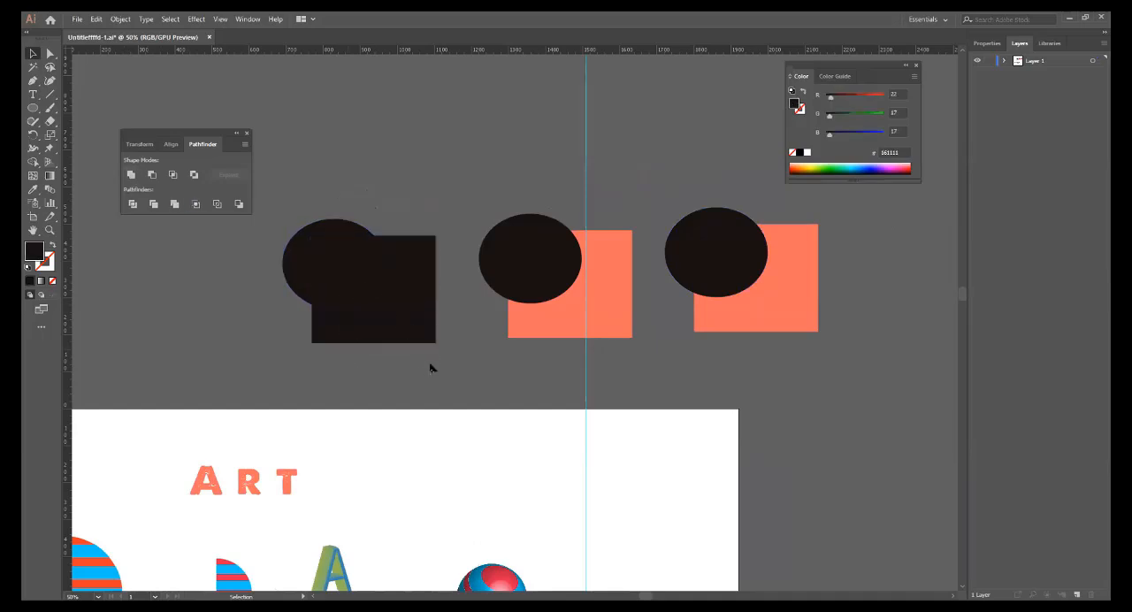
{"action": "key", "text": "ctrl+z"}
{"action": "left_click", "coordinate": [301, 174]}
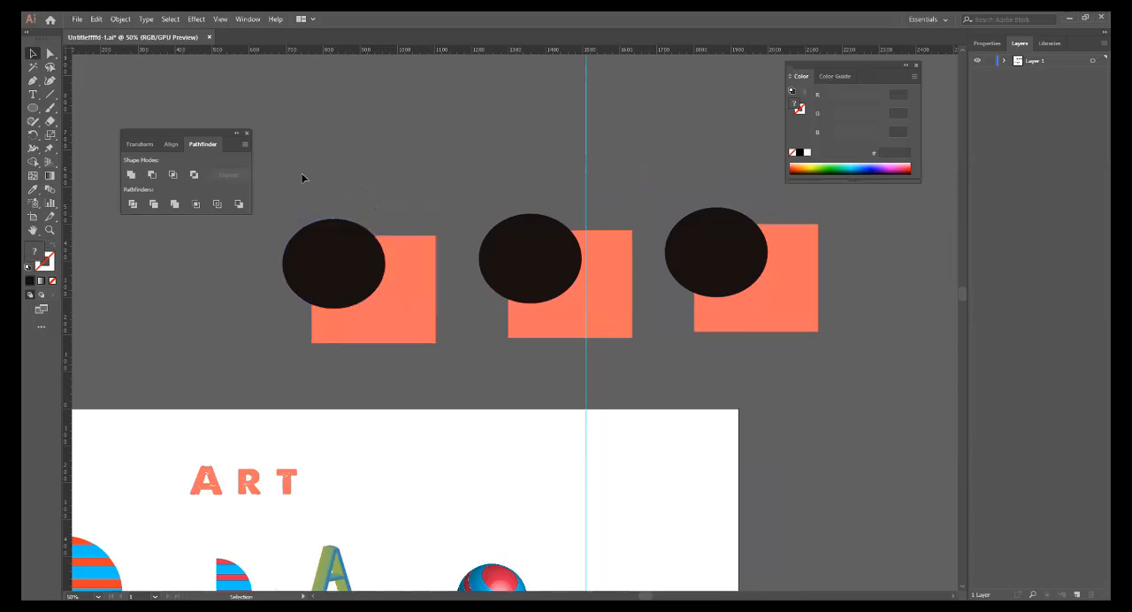
Repeat the Pathfinder Unite on the first pair with the dark ellipse in front, and undo it.
{"action": "left_click", "coordinate": [333, 258]}
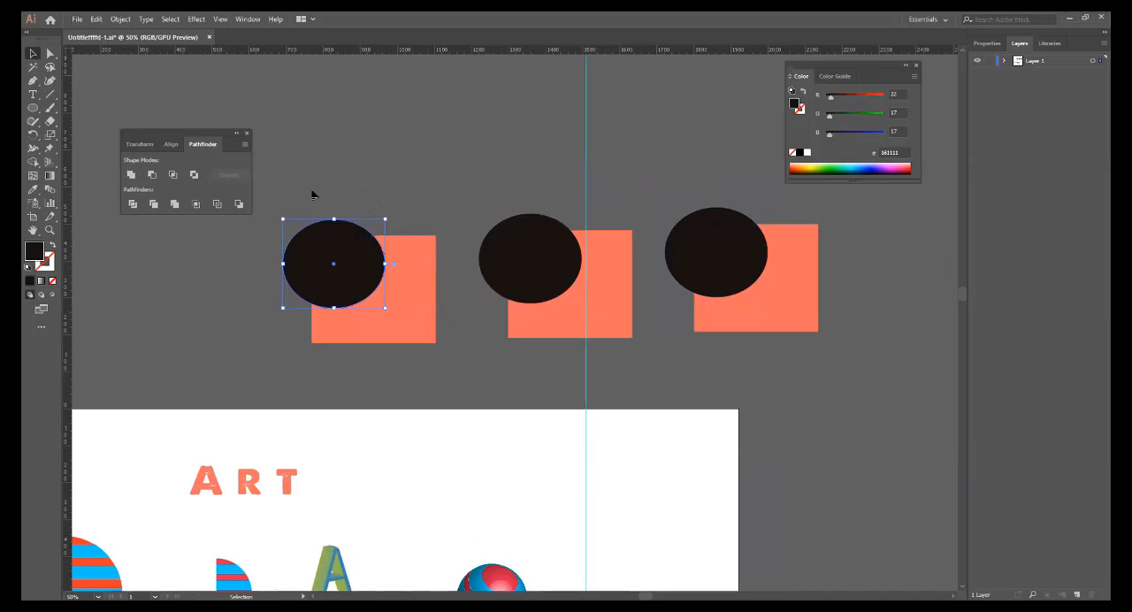
{"action": "left_click_drag", "start_coordinate": [434, 355], "coordinate": [327, 263]}
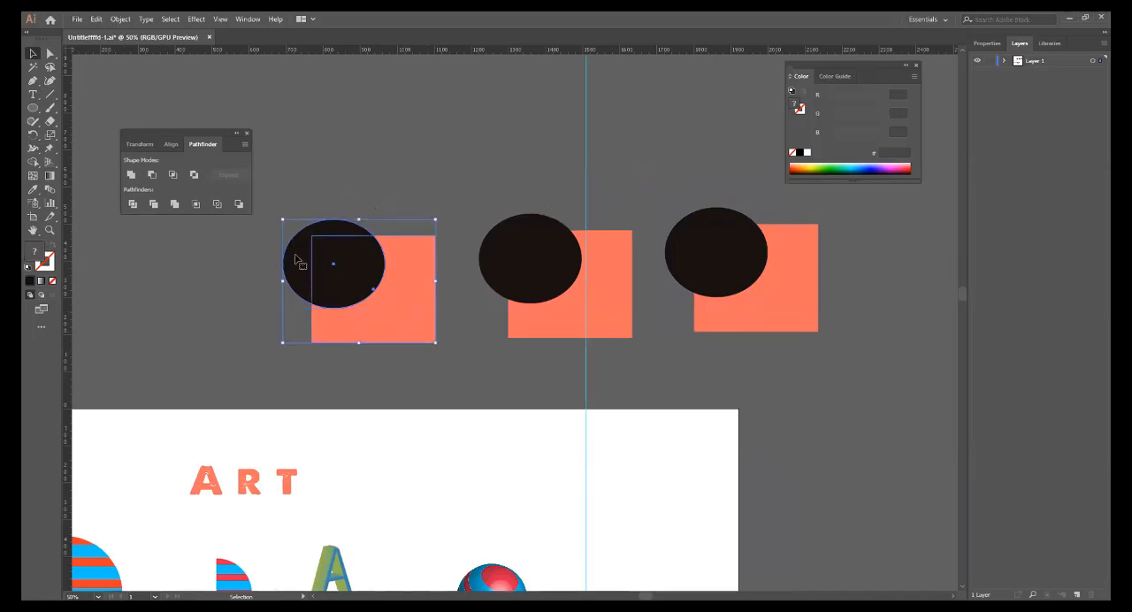
{"action": "key", "text": "i"}
{"action": "left_click", "coordinate": [328, 269]}
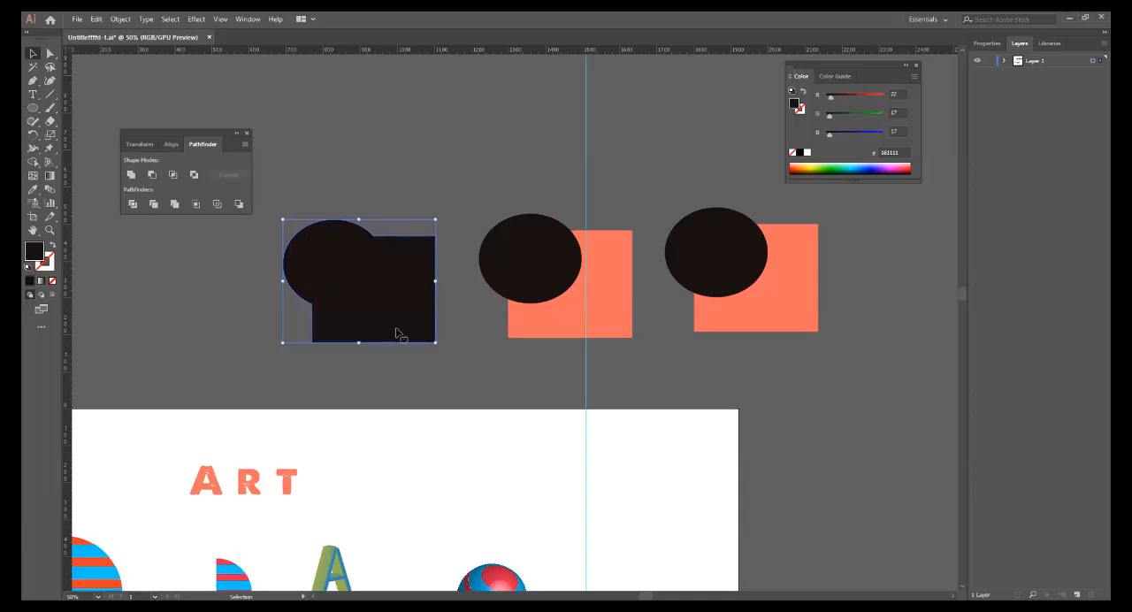
{"action": "left_click", "coordinate": [387, 167]}
{"action": "key", "text": "ctrl+z"}
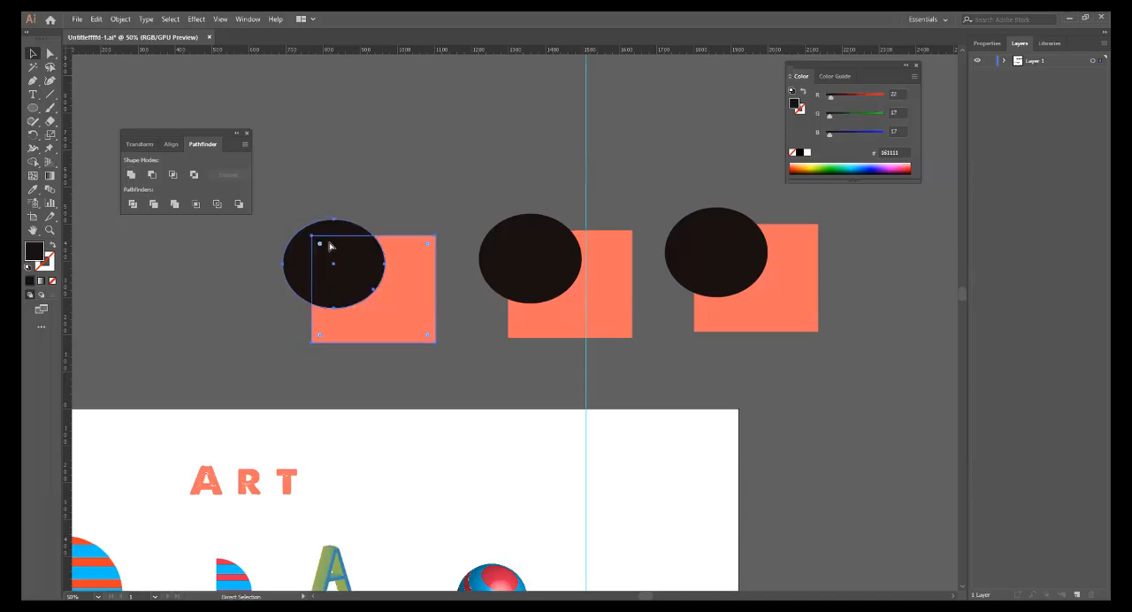
Bring the first pair's coral rectangle to the front and unite it with the ellipse into one shape.
{"action": "left_click", "coordinate": [402, 280]}
{"action": "right_click", "coordinate": [401, 279]}
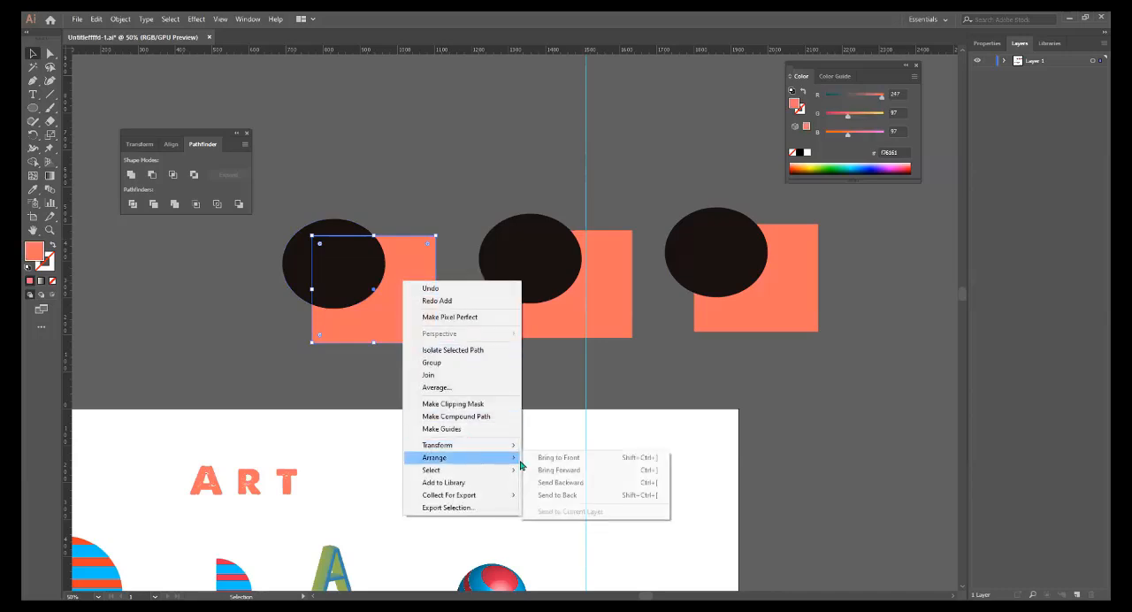
{"action": "left_click", "coordinate": [544, 457]}
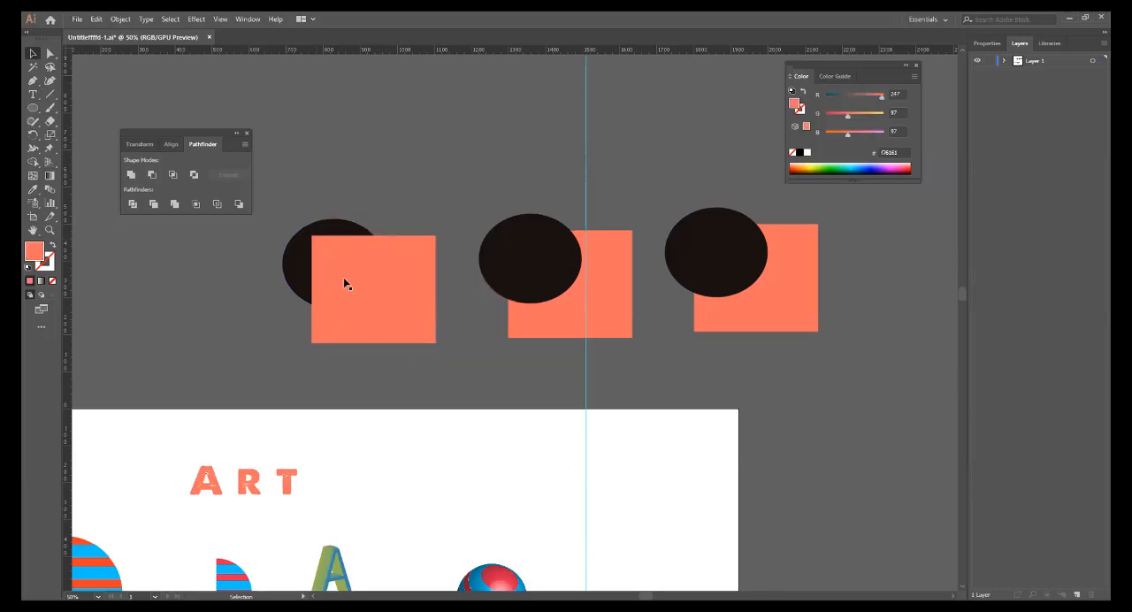
{"action": "left_click_drag", "start_coordinate": [310, 189], "coordinate": [387, 300]}
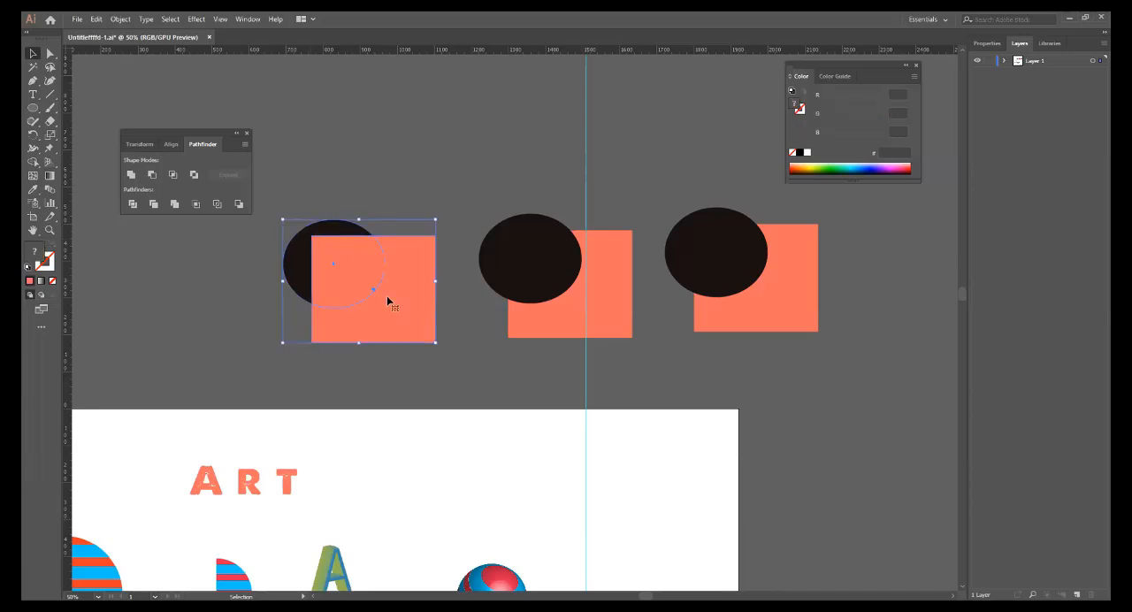
{"action": "left_click", "coordinate": [130, 175]}
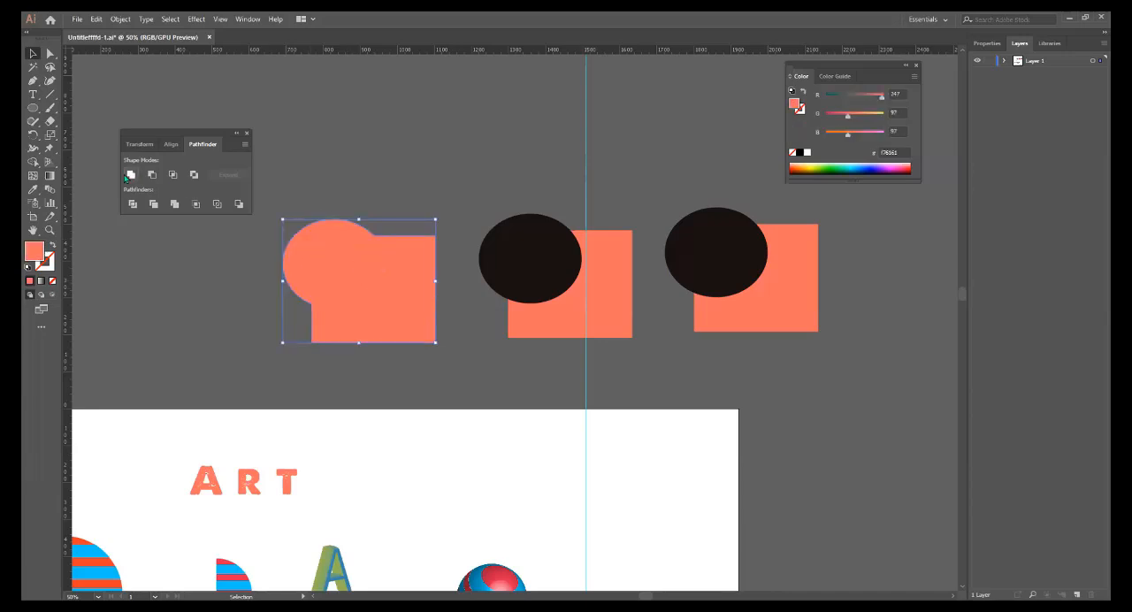
{"action": "left_click", "coordinate": [390, 116]}
Subtract the dark ellipse from the middle pair's rectangle with Minus Front, and undo the subtraction.
{"action": "left_click_drag", "start_coordinate": [637, 382], "coordinate": [496, 406]}
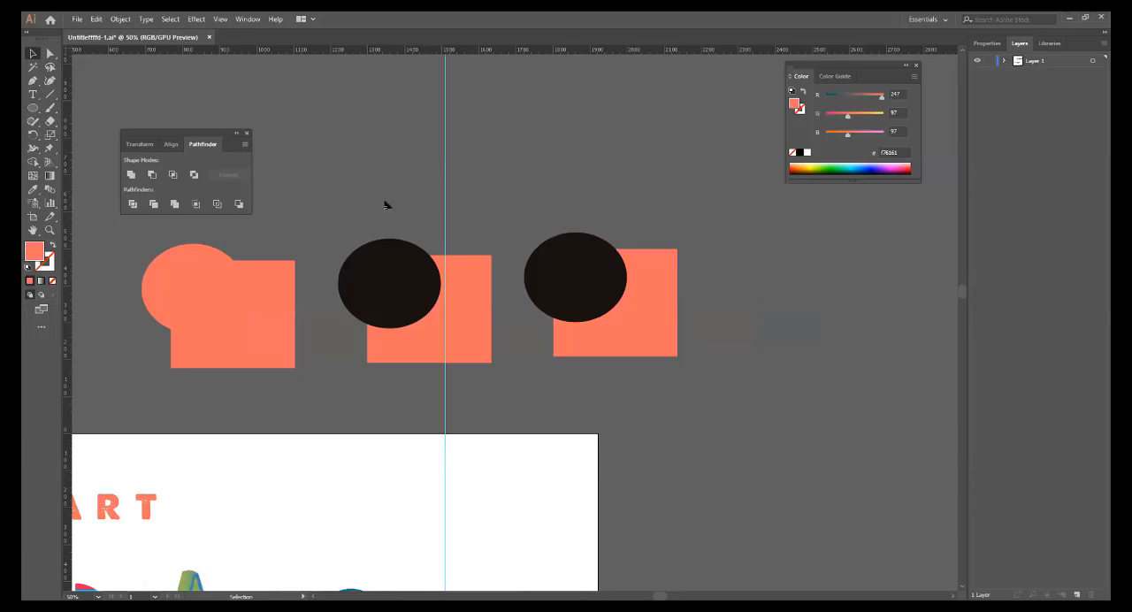
{"action": "left_click", "coordinate": [439, 316]}
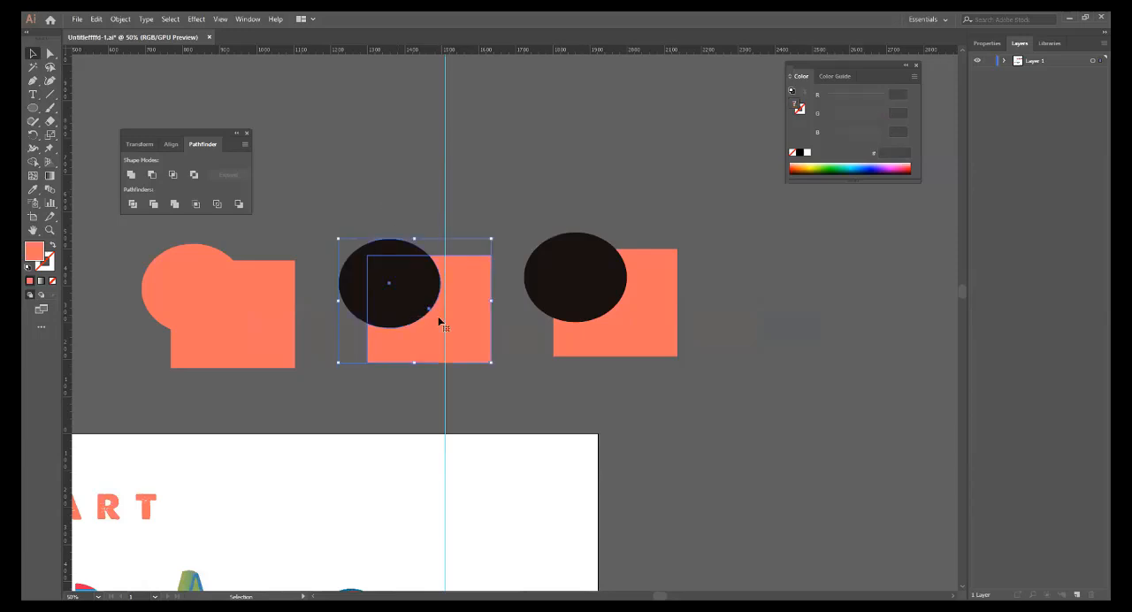
{"action": "left_click", "coordinate": [152, 176]}
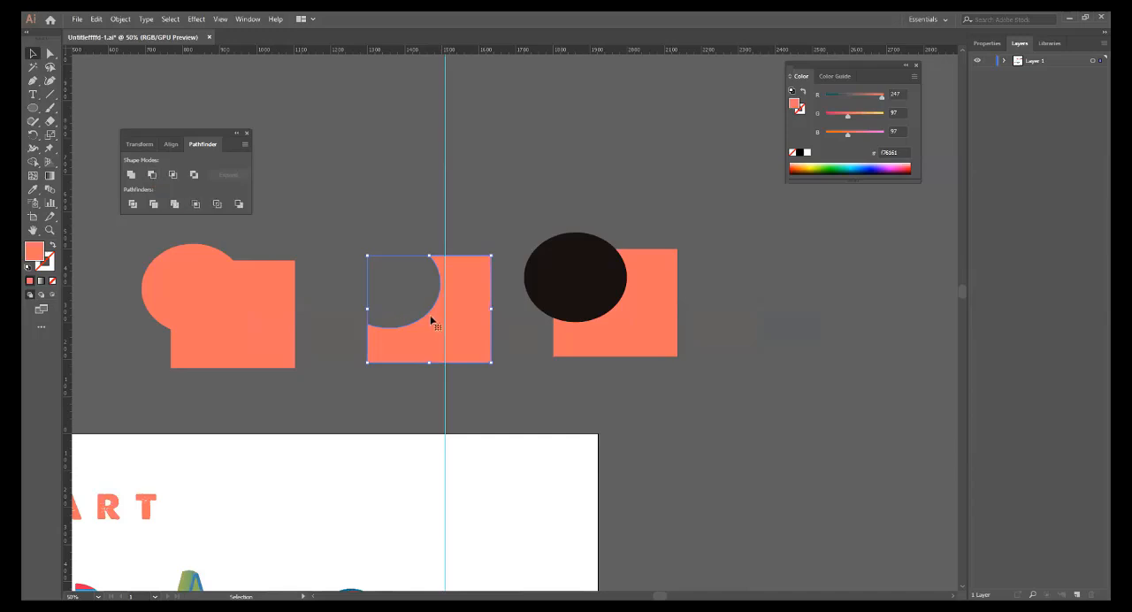
{"action": "left_click", "coordinate": [353, 213]}
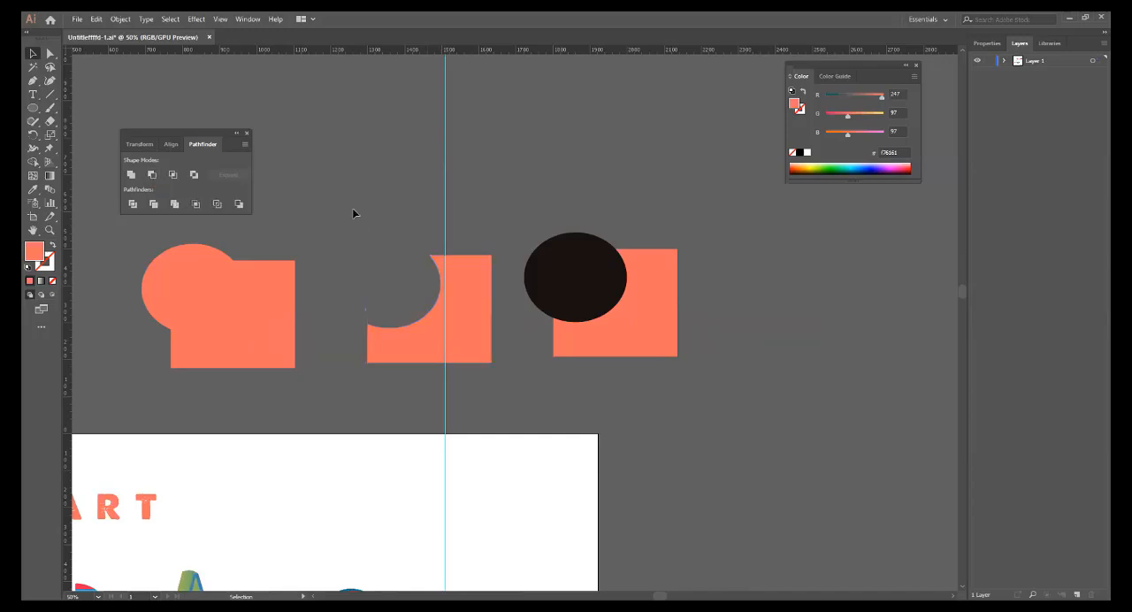
{"action": "key", "text": "ctrl+z"}
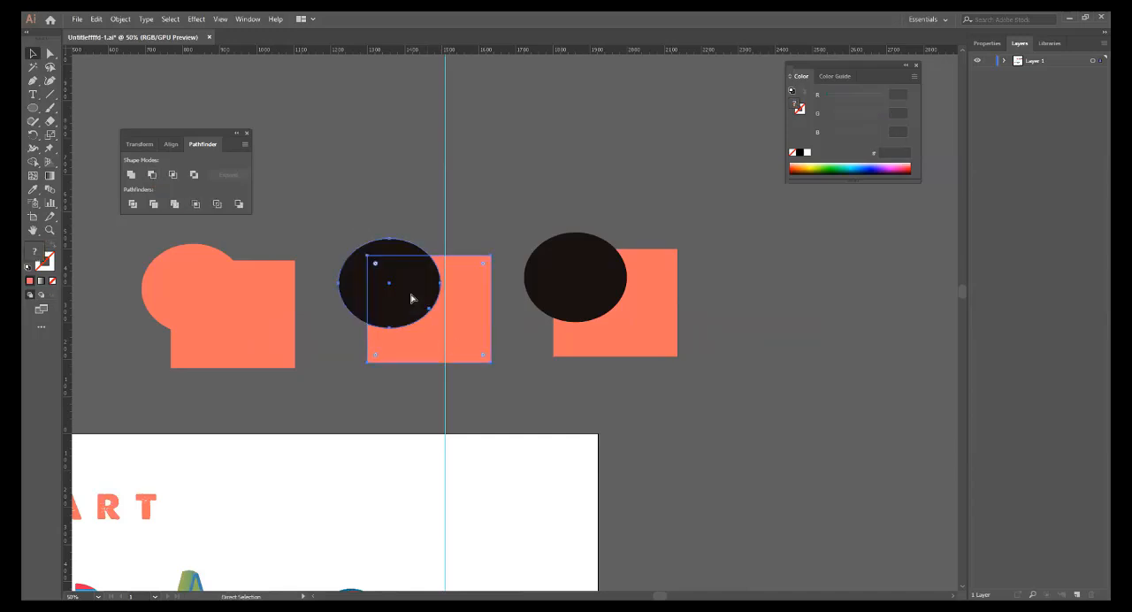
Bring the middle pair's coral rectangle to the front of the dark ellipse.
{"action": "left_click", "coordinate": [459, 325]}
{"action": "right_click", "coordinate": [465, 327]}
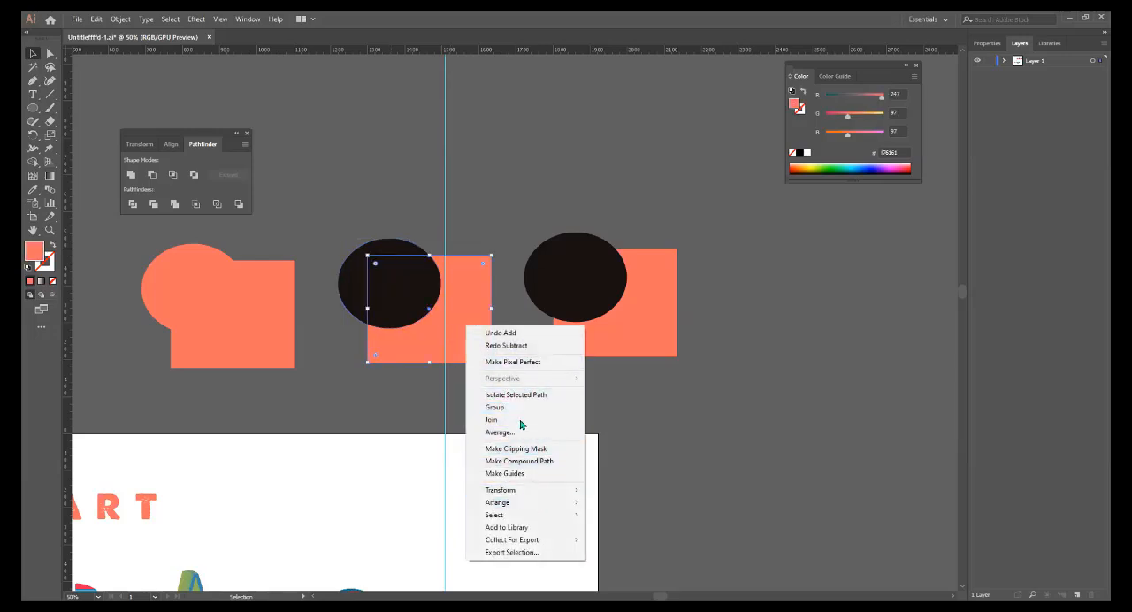
{"action": "mouse_move", "coordinate": [531, 503]}
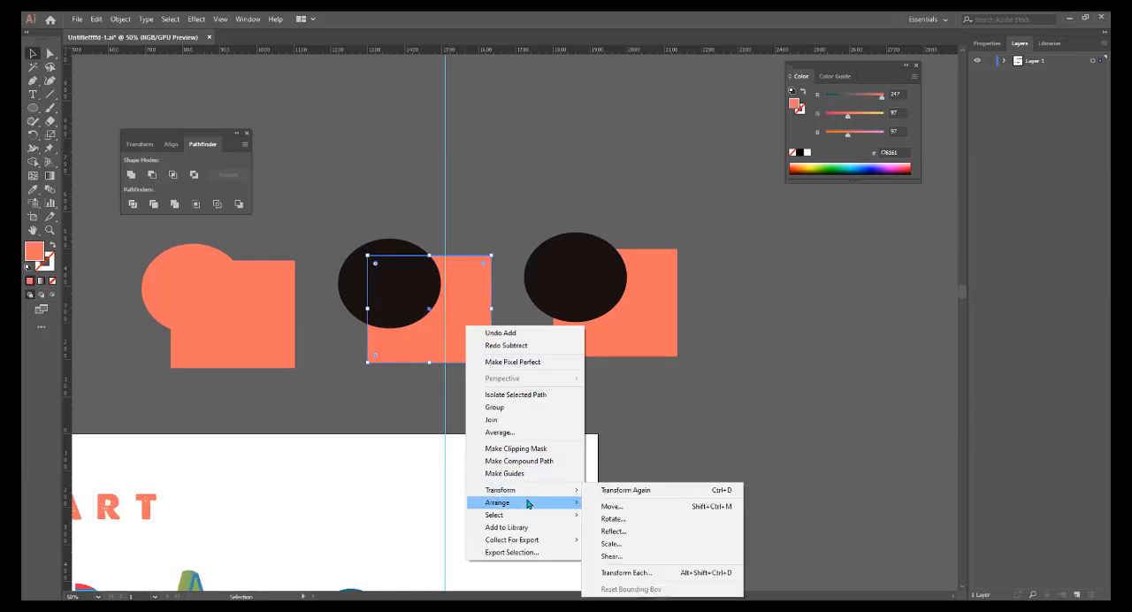
{"action": "left_click", "coordinate": [655, 502]}
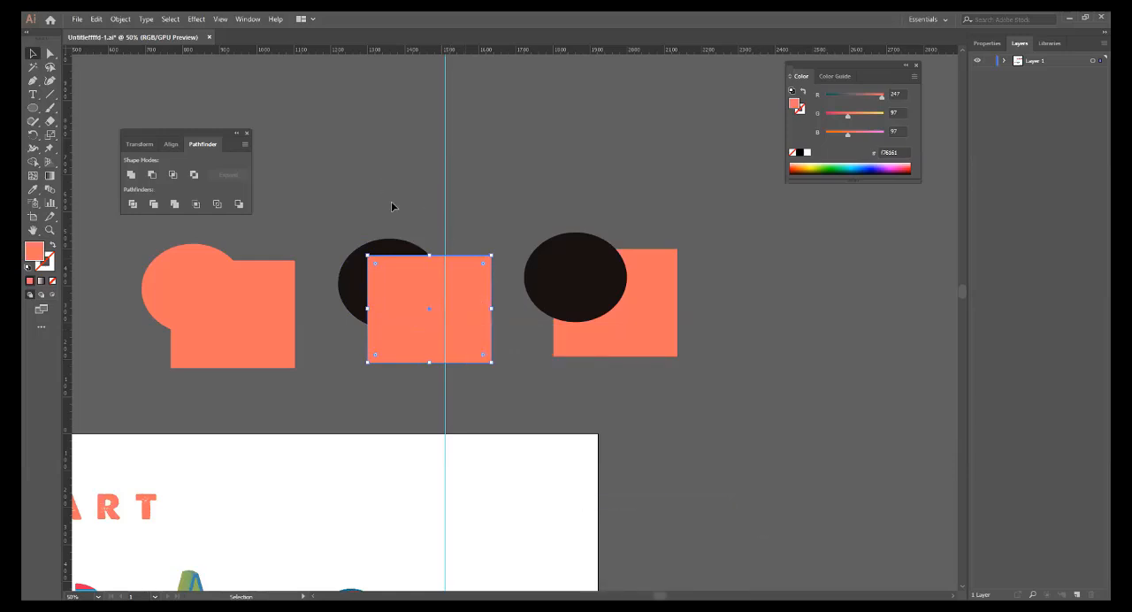
Subtract the middle pair's front rectangle from the dark ellipse with Pathfinder Minus Front, and undo the subtraction.
{"action": "left_click_drag", "start_coordinate": [392, 207], "coordinate": [433, 317]}
{"action": "left_click", "coordinate": [151, 175]}
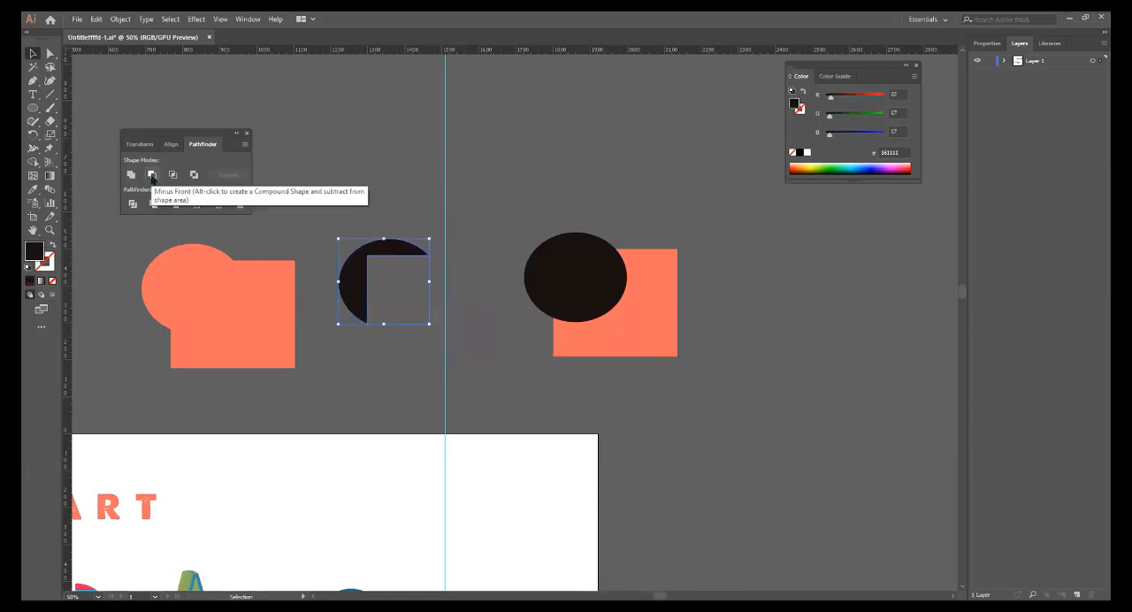
{"action": "left_click", "coordinate": [459, 347]}
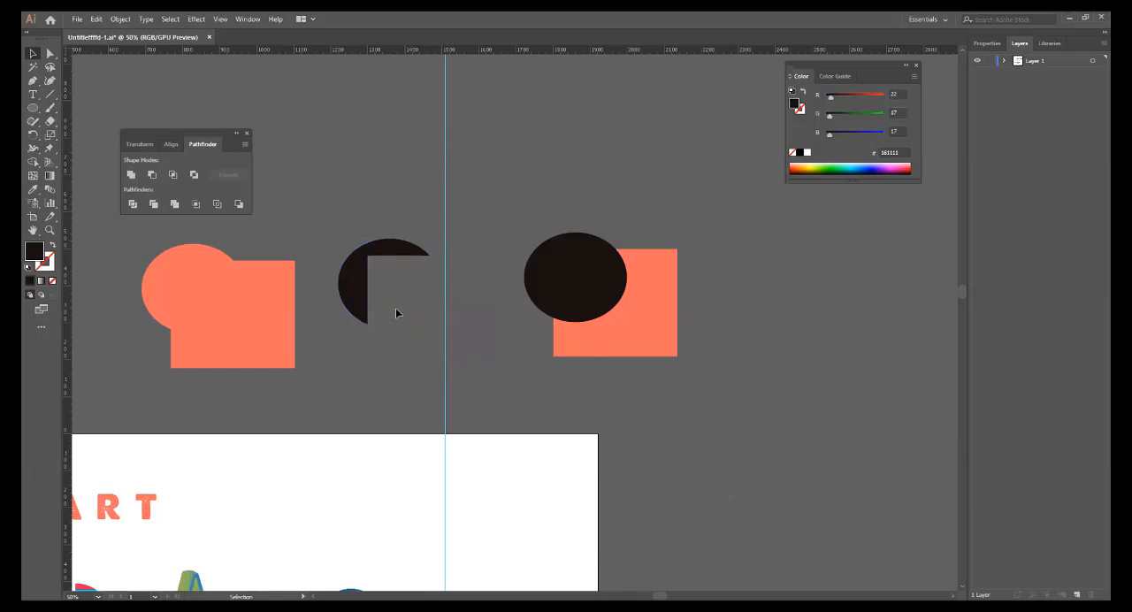
{"action": "key", "text": "a"}
{"action": "key", "text": "ctrl+z"}
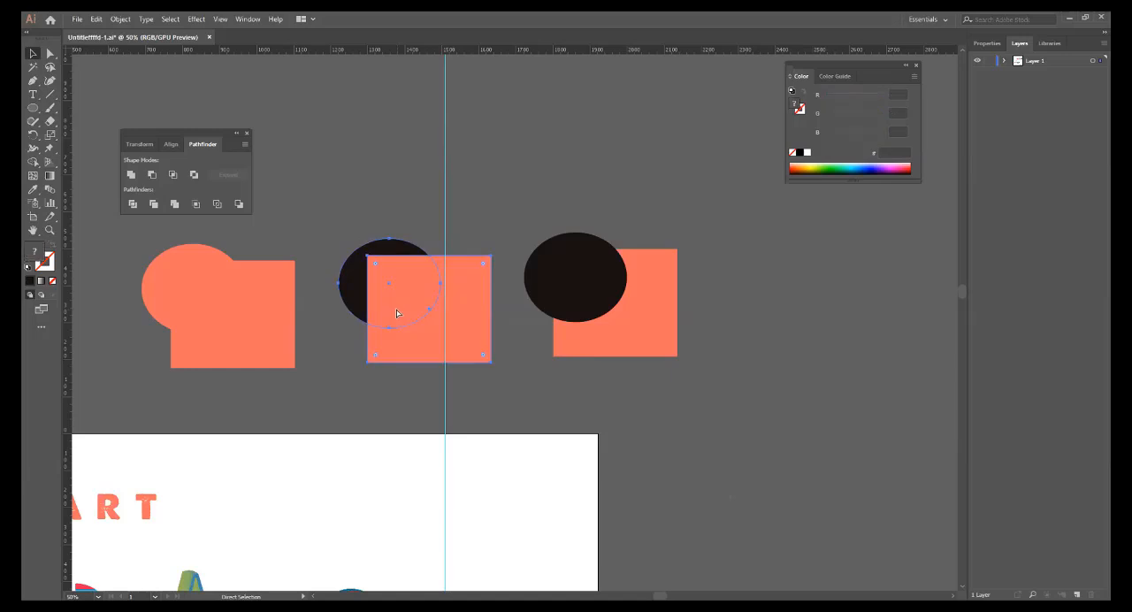
{"action": "key", "text": "v"}
{"action": "left_click", "coordinate": [358, 159]}
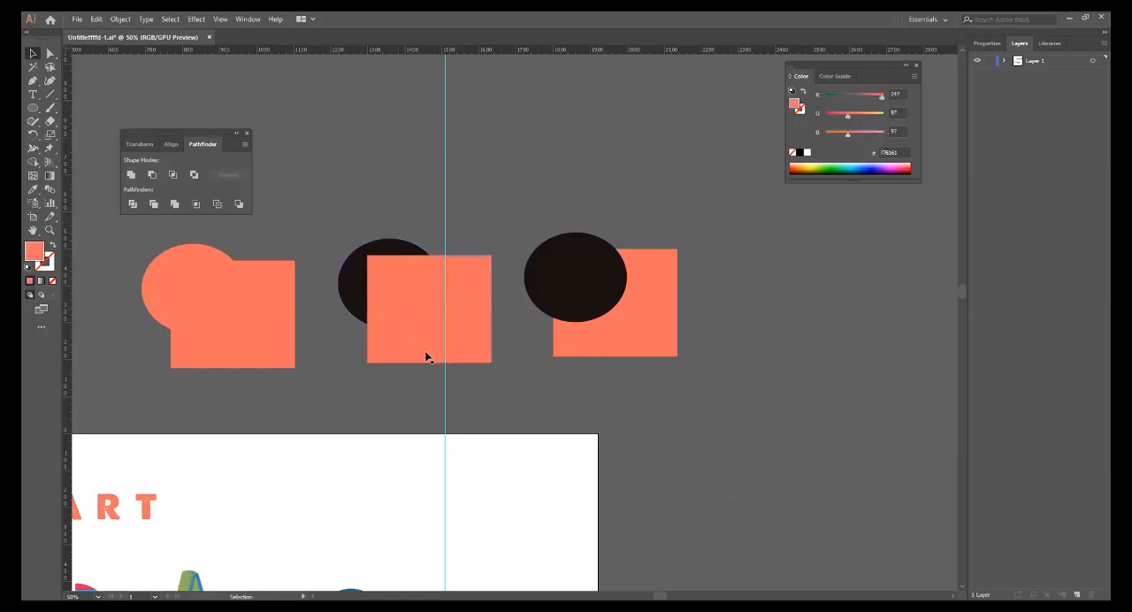
Repeat Minus Front on the middle pair with the coral rectangle in front, and undo it.
{"action": "left_click", "coordinate": [361, 294]}
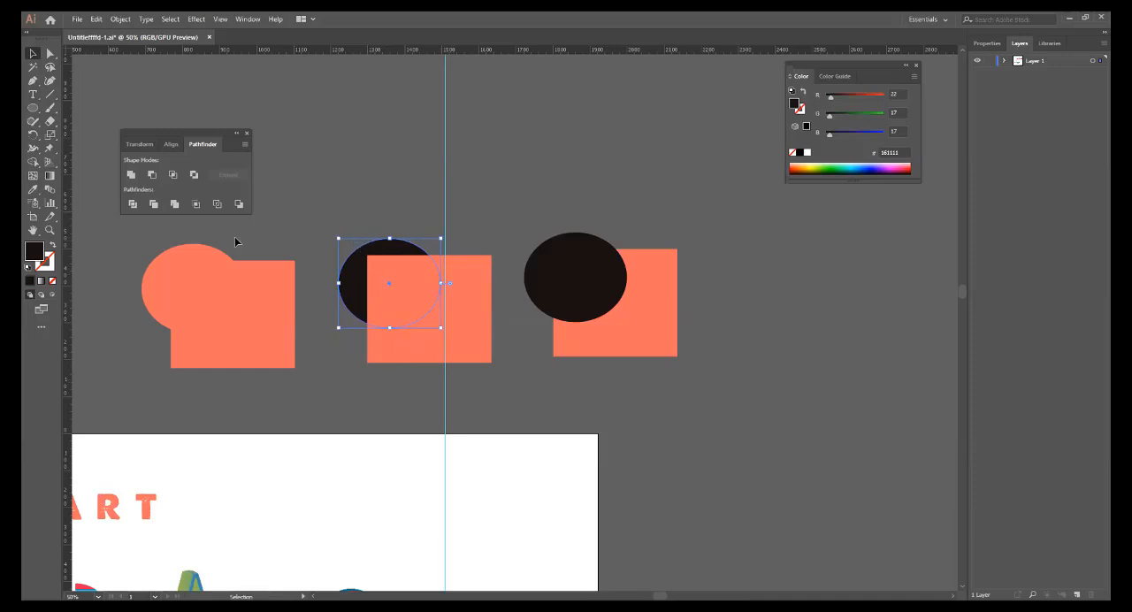
{"action": "left_click", "coordinate": [386, 260], "text": "shift"}
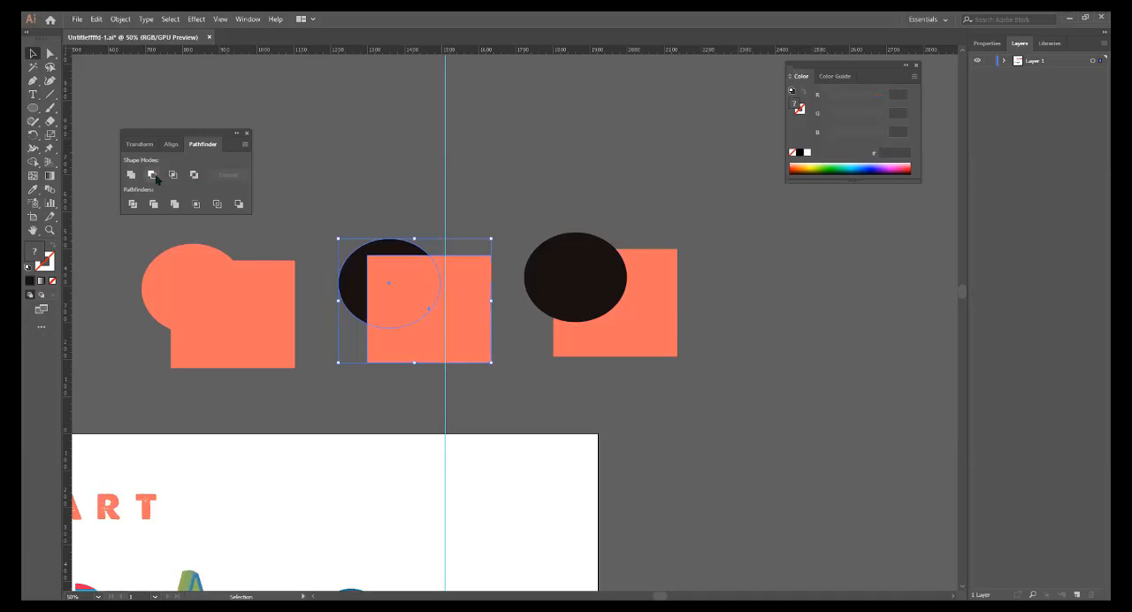
{"action": "left_click", "coordinate": [154, 176]}
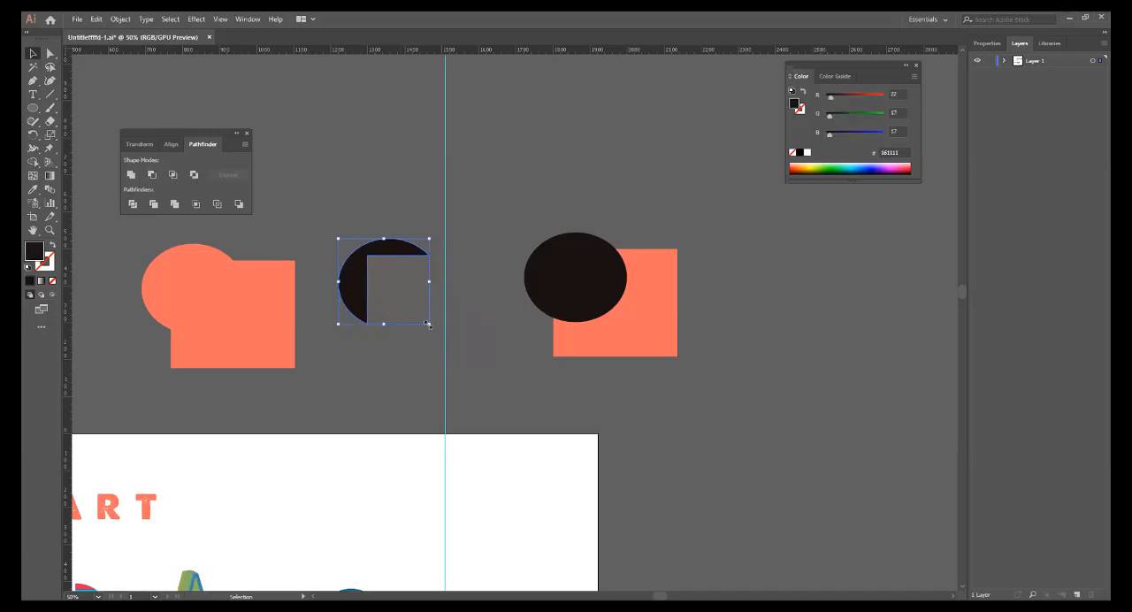
{"action": "left_click", "coordinate": [412, 365]}
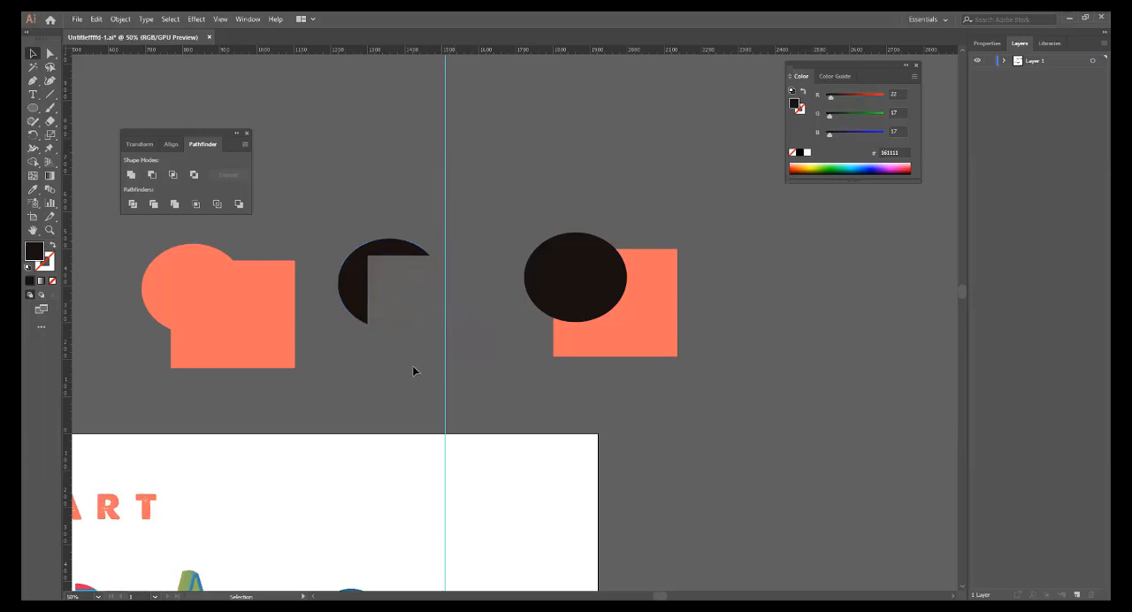
{"action": "key", "text": "ctrl+z"}
Copy the middle pair's coral rectangle and paste the duplicate in place.
{"action": "left_click", "coordinate": [459, 312]}
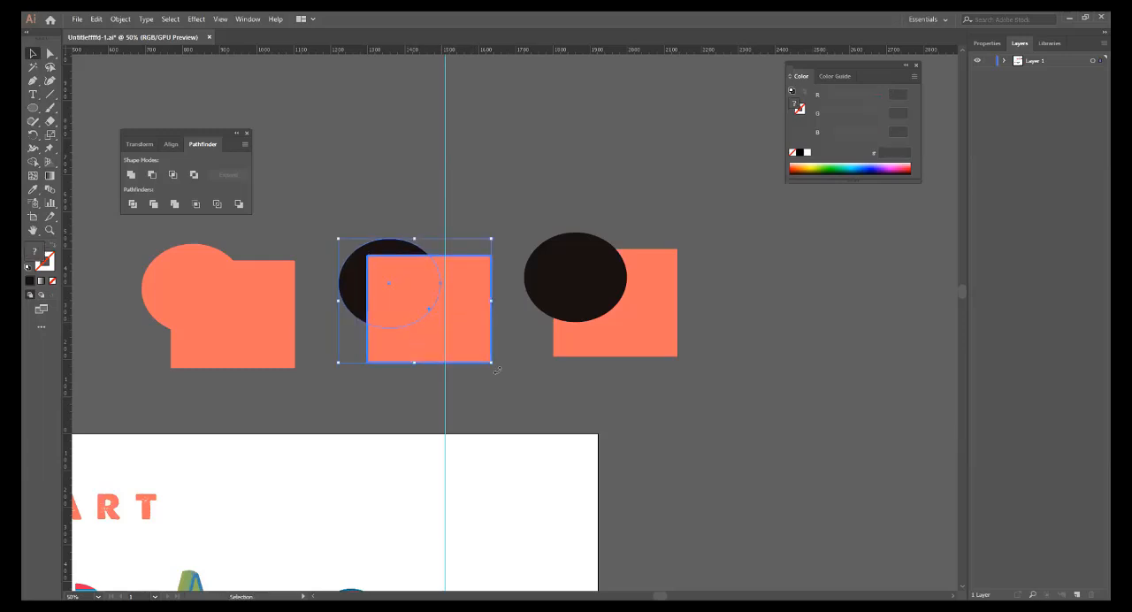
{"action": "left_click", "coordinate": [515, 396]}
{"action": "left_click", "coordinate": [457, 306]}
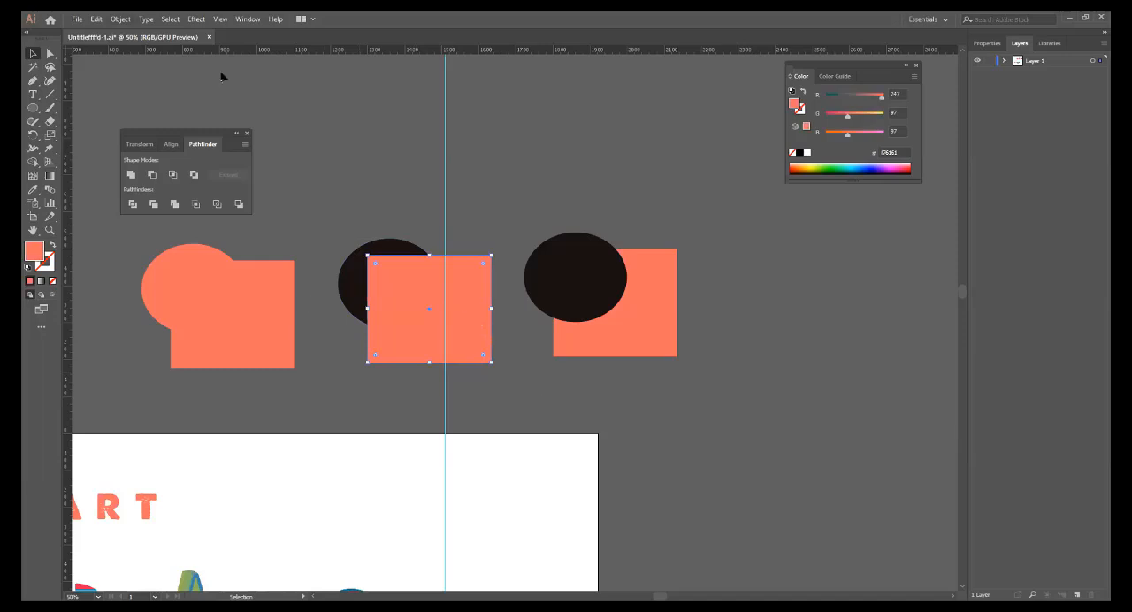
{"action": "left_click", "coordinate": [96, 19]}
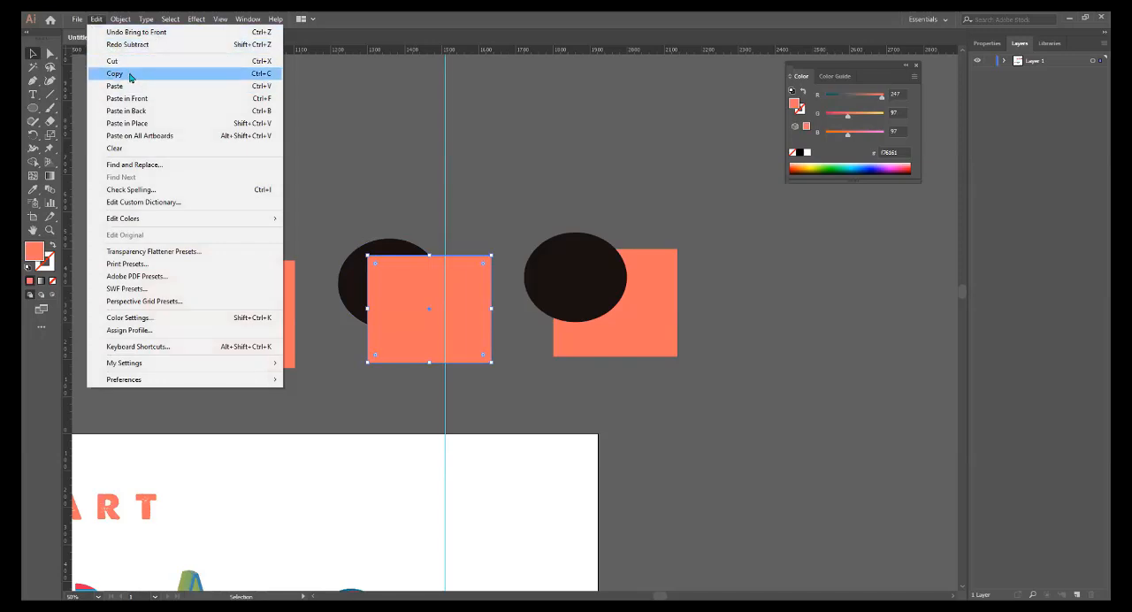
{"action": "left_click", "coordinate": [225, 76]}
{"action": "left_click", "coordinate": [97, 19]}
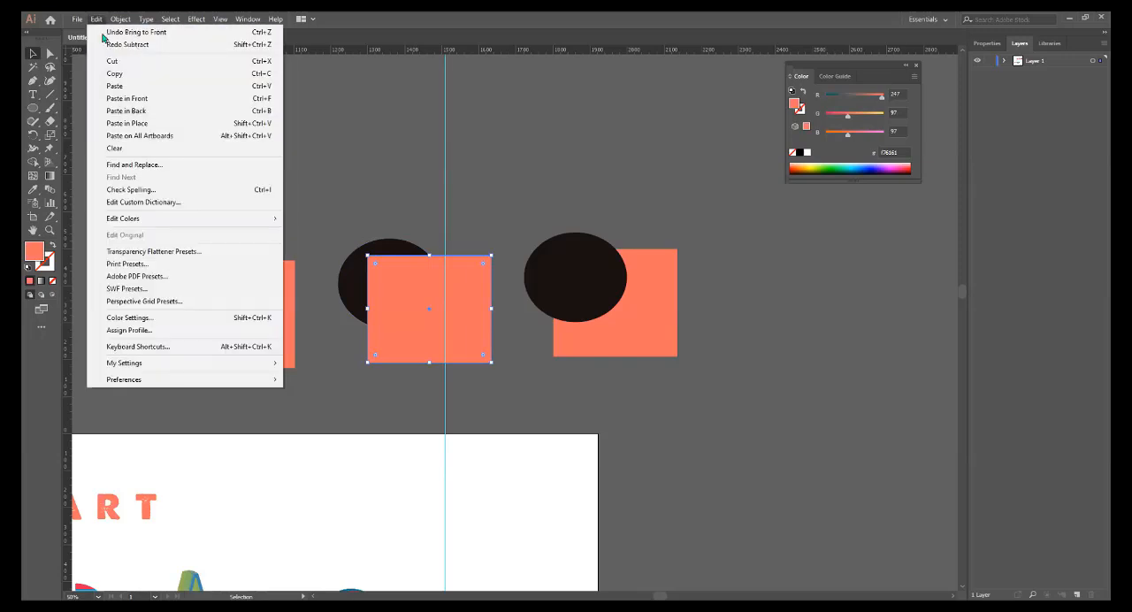
{"action": "left_click", "coordinate": [267, 124]}
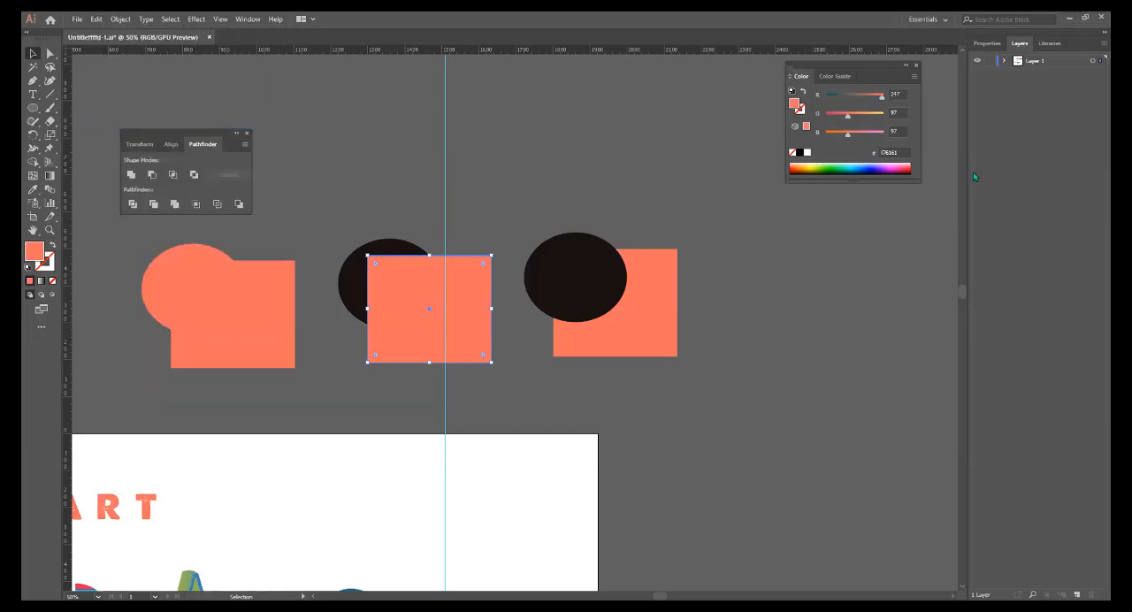
Expand Layer 1 to examine the two stacked rectangles, hiding and showing the topmost one again.
{"action": "left_click", "coordinate": [1005, 61]}
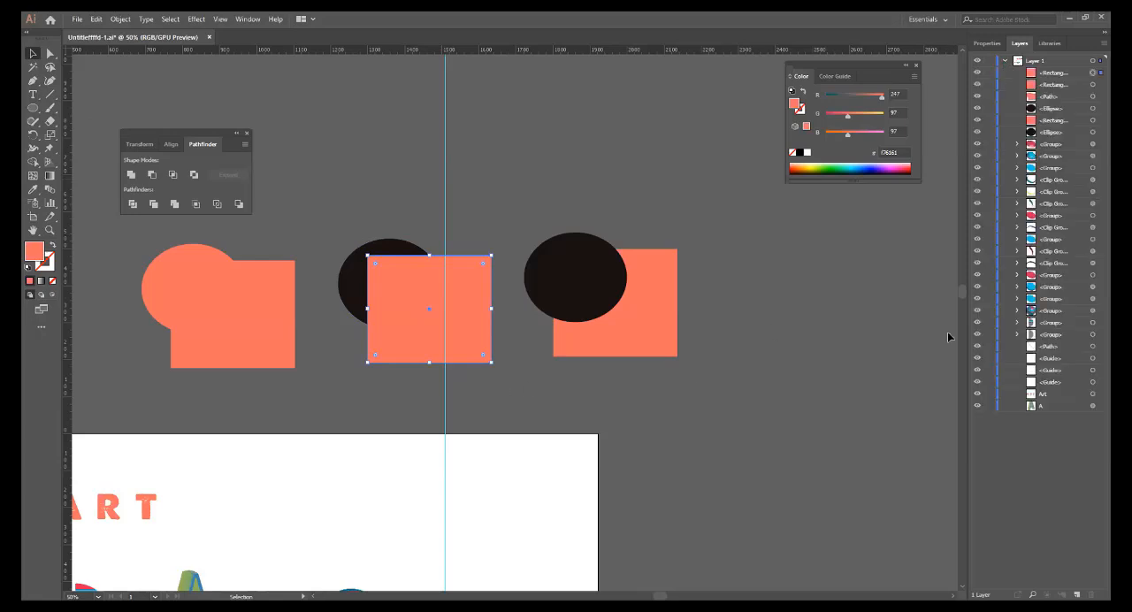
{"action": "left_click", "coordinate": [1056, 85]}
{"action": "left_click", "coordinate": [1054, 74]}
{"action": "left_click", "coordinate": [1051, 84]}
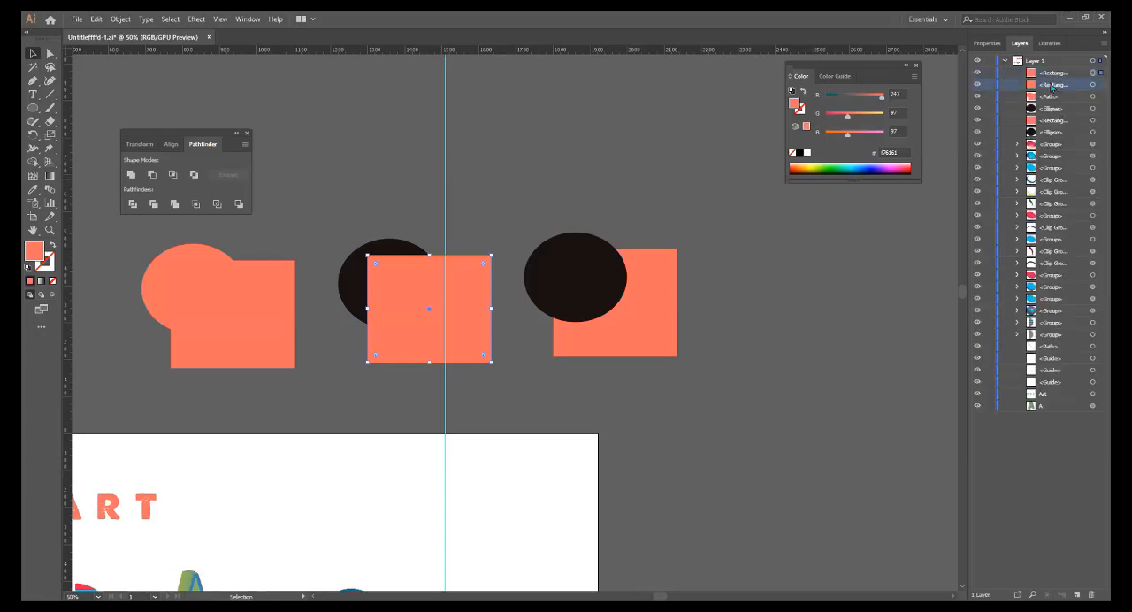
{"action": "left_click", "coordinate": [1052, 73]}
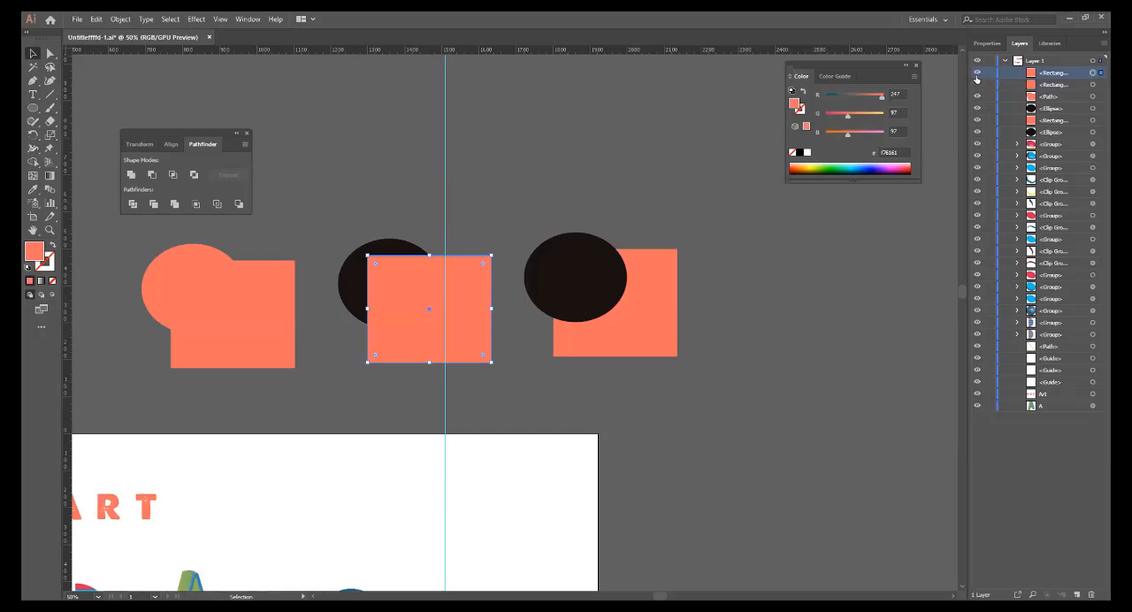
{"action": "left_click", "coordinate": [977, 73]}
{"action": "left_click", "coordinate": [977, 74]}
Subtract the topmost rectangle copy from the middle dark ellipse with Pathfinder Minus Front.
{"action": "left_click", "coordinate": [351, 293], "text": "shift"}
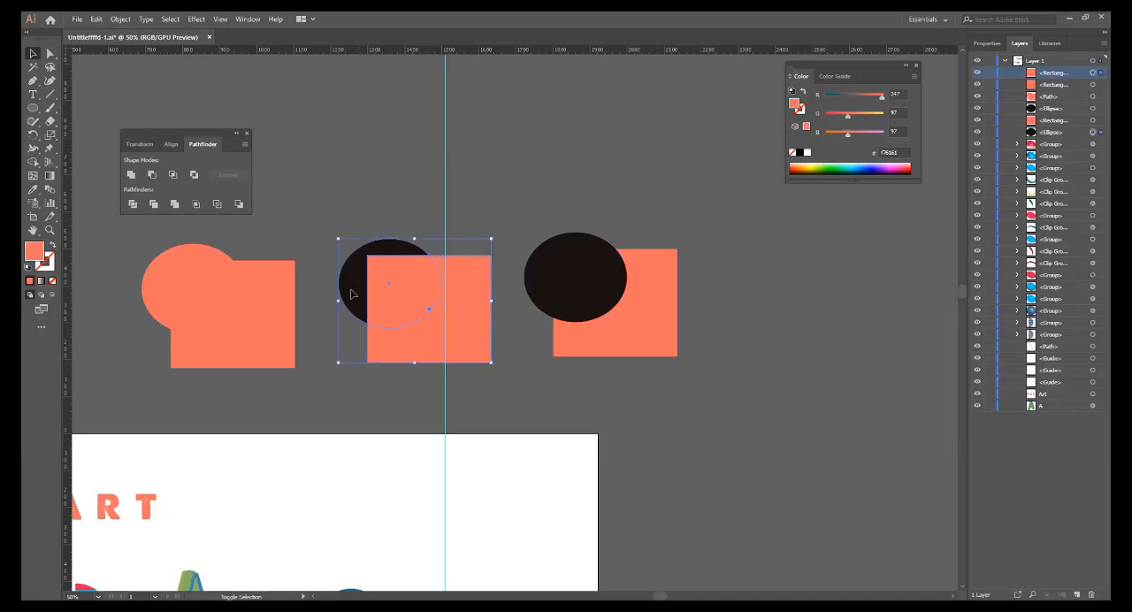
{"action": "left_click", "coordinate": [151, 175]}
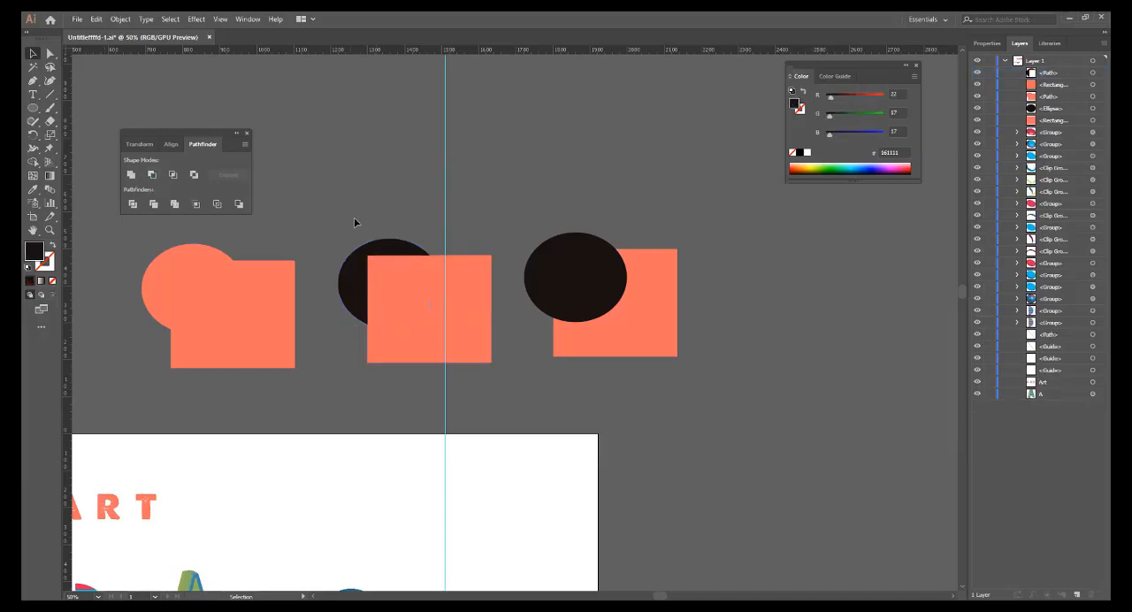
{"action": "left_click_drag", "start_coordinate": [353, 216], "coordinate": [394, 270]}
{"action": "left_click", "coordinate": [370, 151]}
Move the cut dark ellipse away from the remaining coral rectangle, and undo the move.
{"action": "left_click", "coordinate": [355, 281]}
{"action": "left_click_drag", "start_coordinate": [355, 282], "coordinate": [329, 231]}
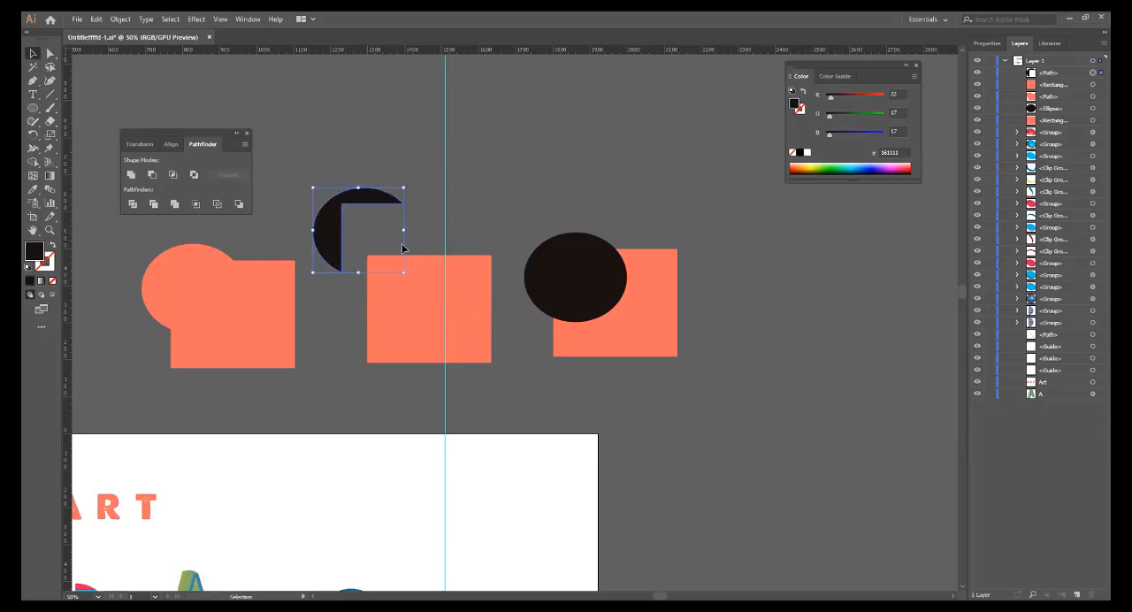
{"action": "key", "text": "a"}
{"action": "key", "text": "ctrl+z"}
{"action": "key", "text": "v"}
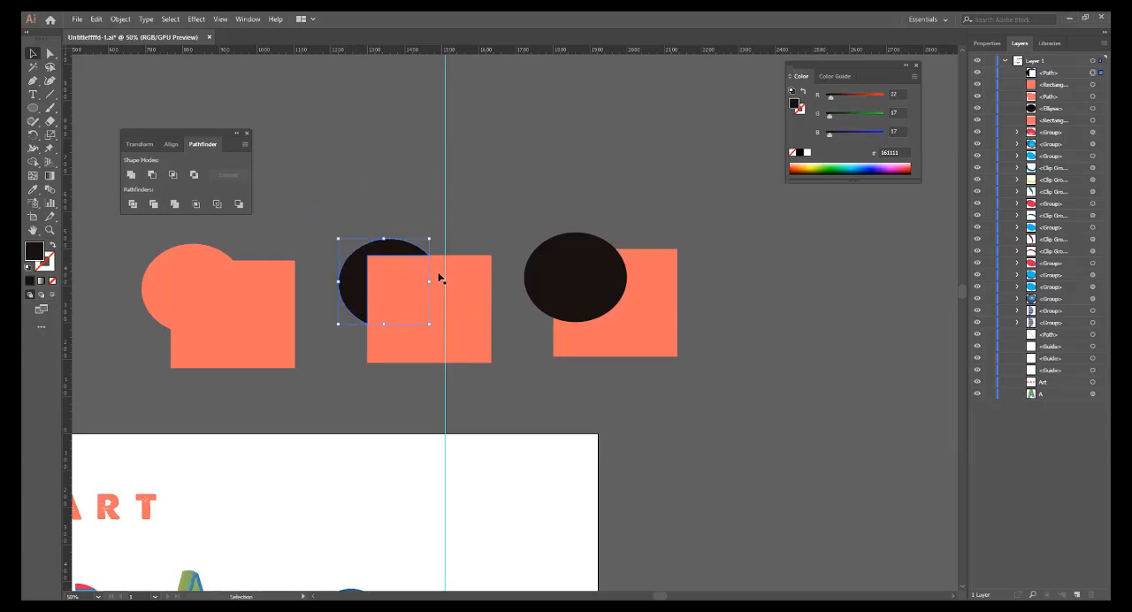
Isolate the middle coral rectangle, exit isolation, move it off the cut ellipse, and undo the move.
{"action": "left_click", "coordinate": [330, 378]}
{"action": "double_click", "coordinate": [384, 283]}
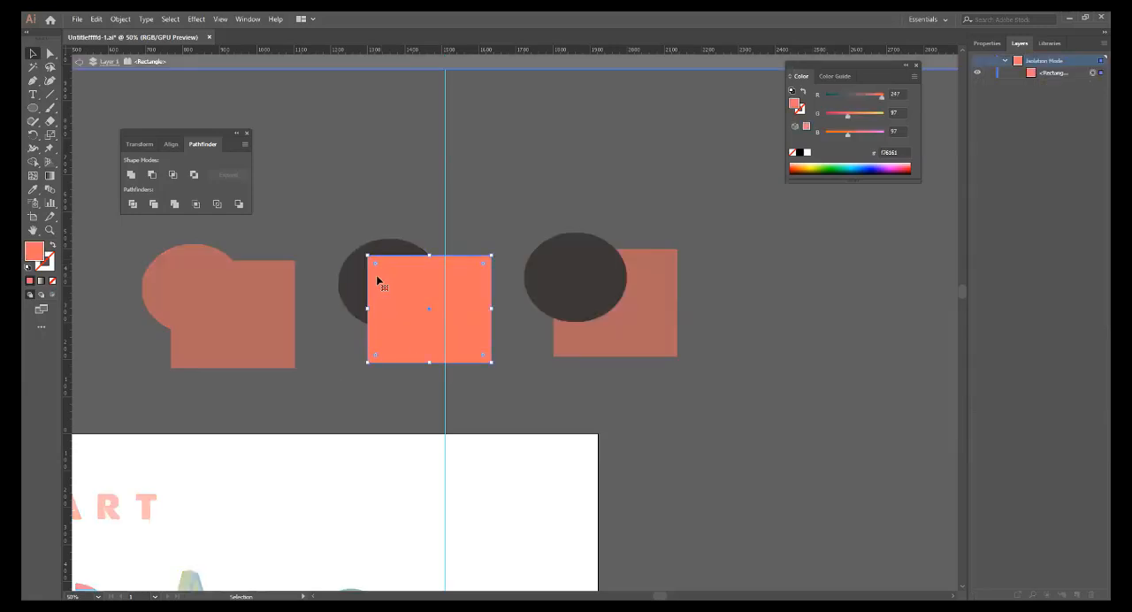
{"action": "left_click", "coordinate": [78, 64]}
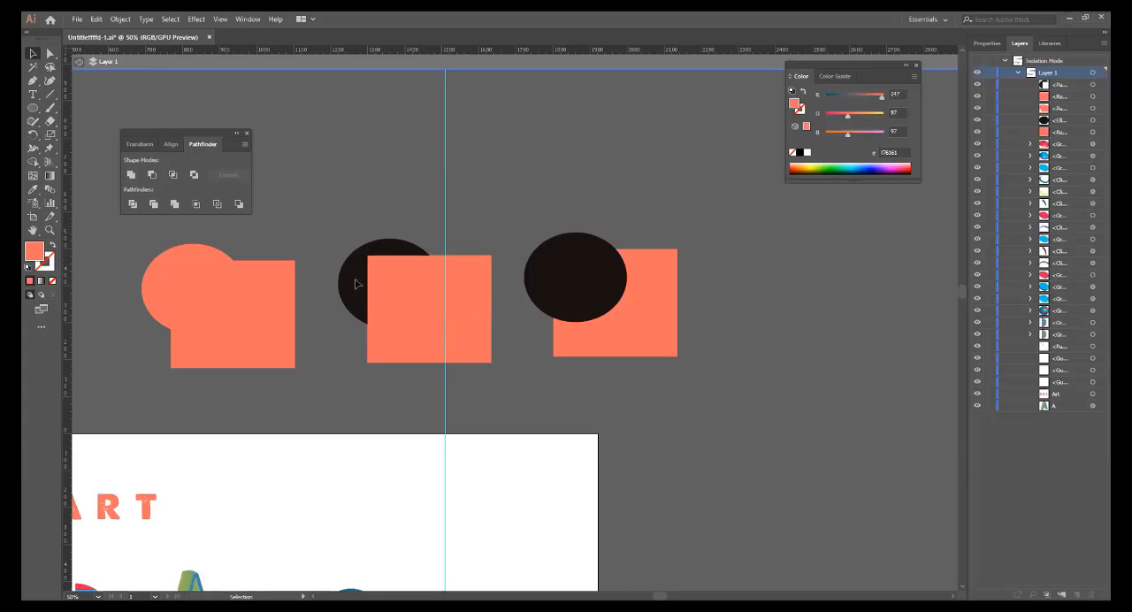
{"action": "left_click_drag", "start_coordinate": [396, 316], "coordinate": [416, 332]}
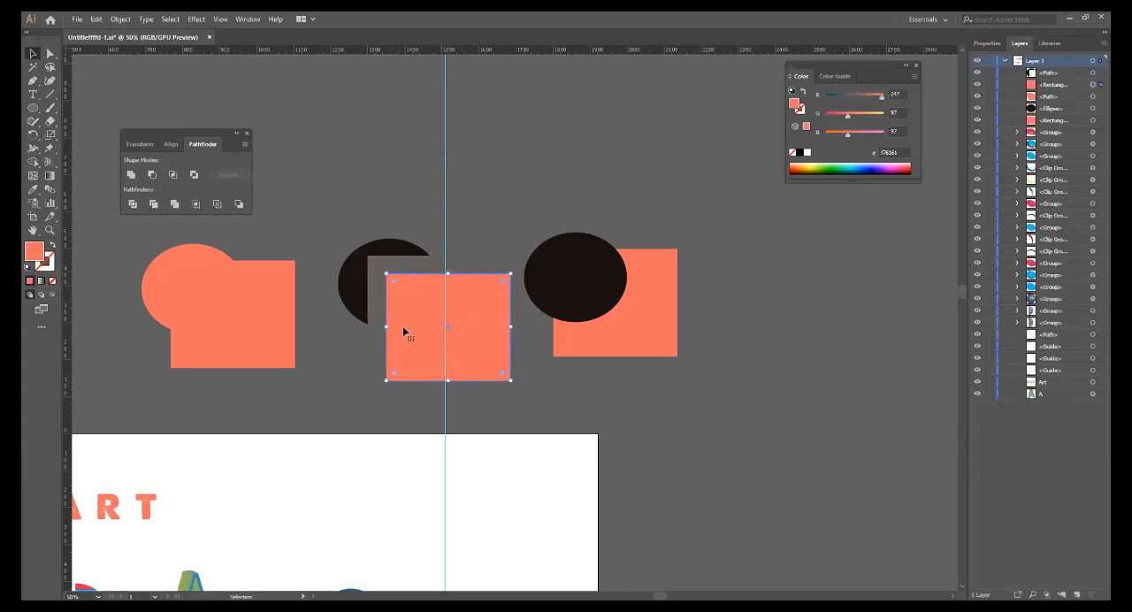
{"action": "key", "text": "ctrl+z"}
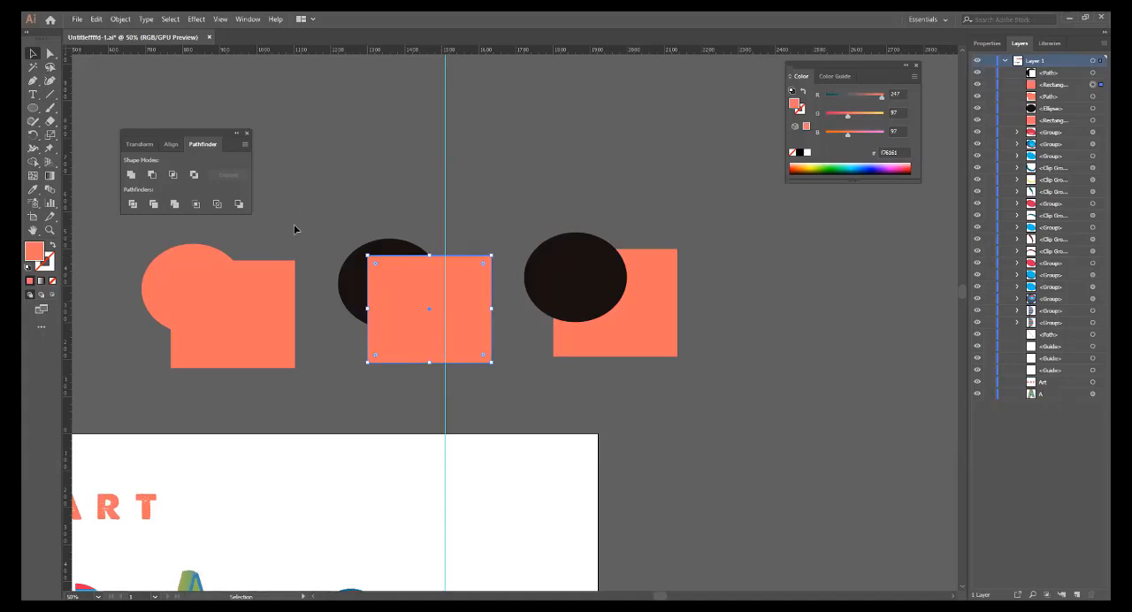
{"action": "left_click", "coordinate": [408, 247], "text": "shift"}
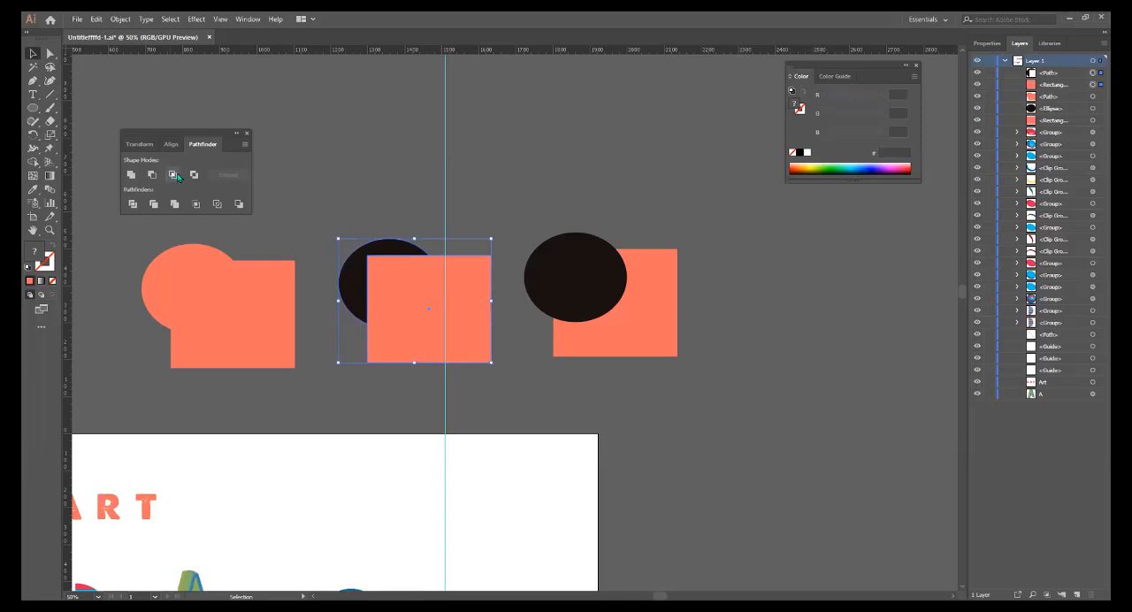
{"action": "left_click", "coordinate": [143, 119]}
{"action": "left_click", "coordinate": [386, 183]}
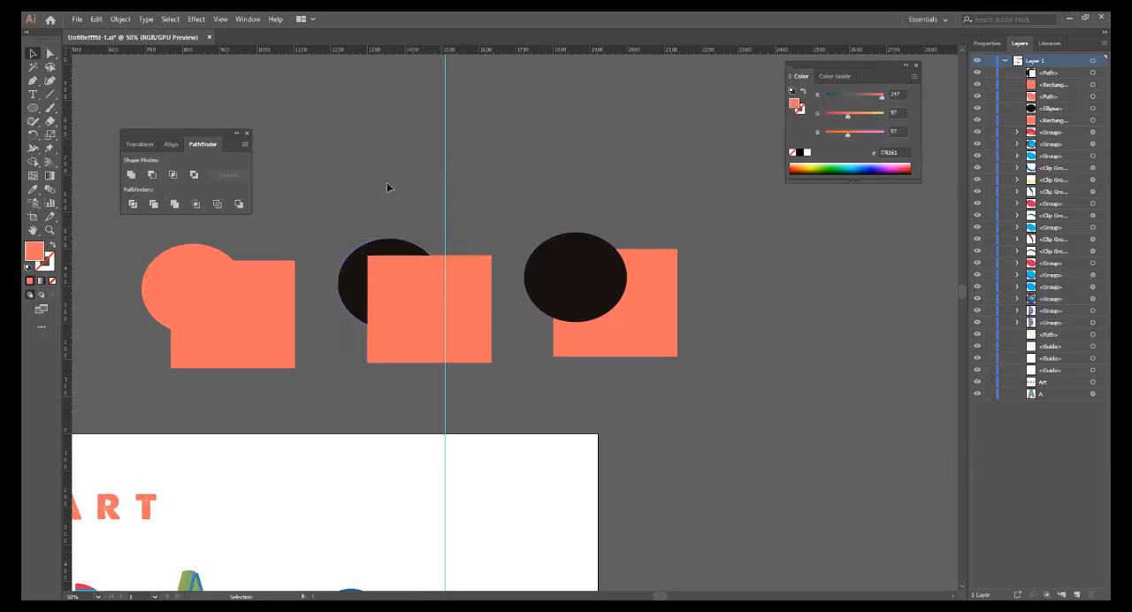
Offset the cut ellipse from the middle rectangle once more to compare both shapes, and undo the offset.
{"action": "left_click_drag", "start_coordinate": [392, 256], "coordinate": [372, 226]}
{"action": "left_click", "coordinate": [339, 370]}
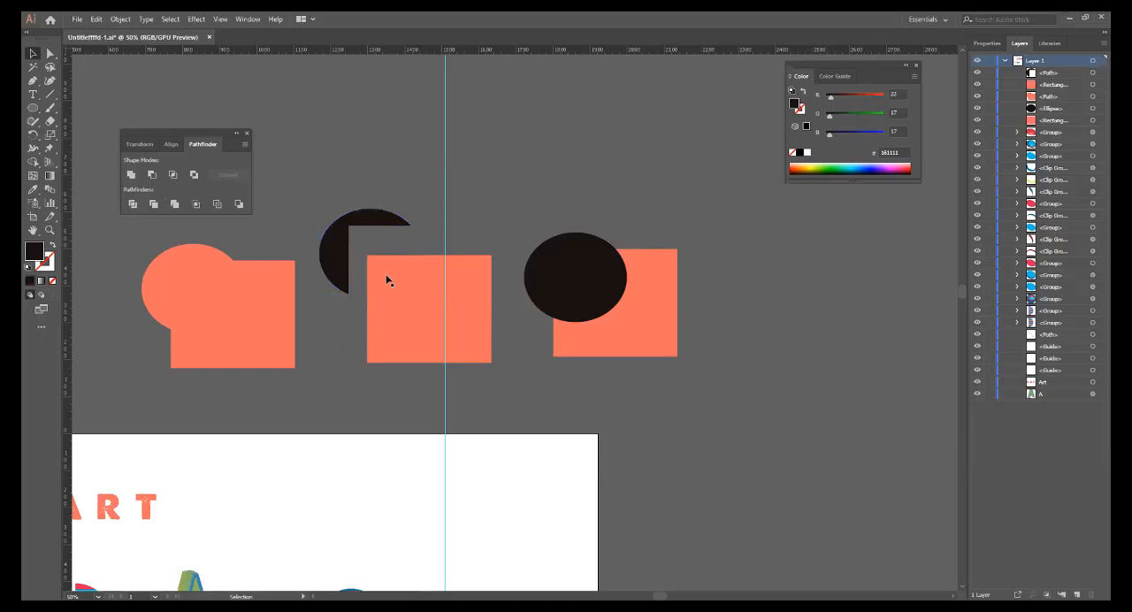
{"action": "left_click", "coordinate": [396, 285]}
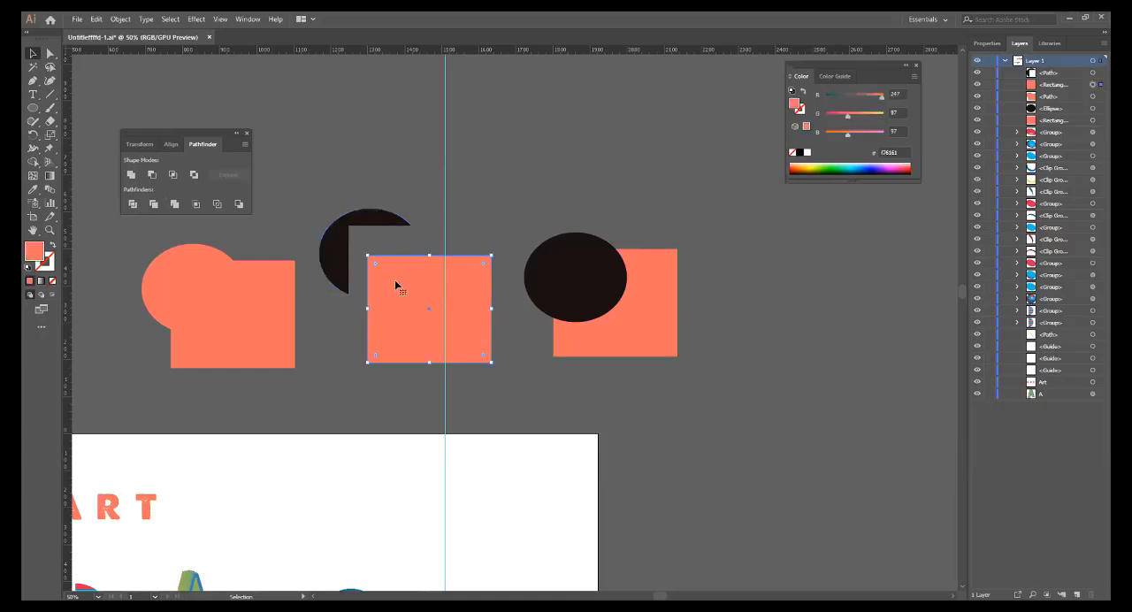
{"action": "key", "text": "ctrl+z"}
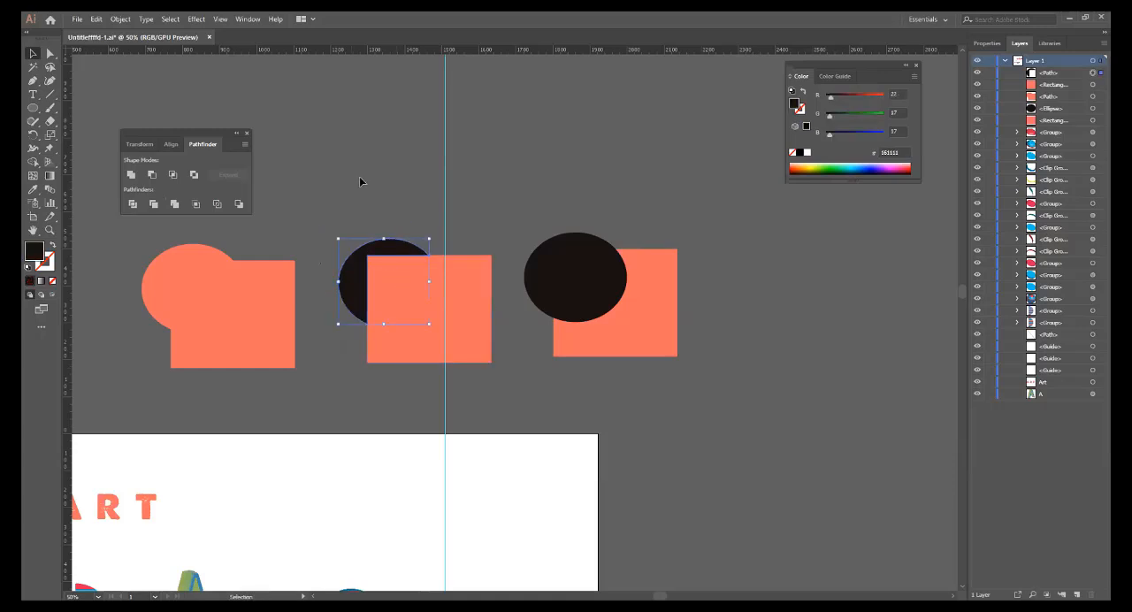
{"action": "left_click", "coordinate": [359, 186]}
{"action": "left_click", "coordinate": [393, 290]}
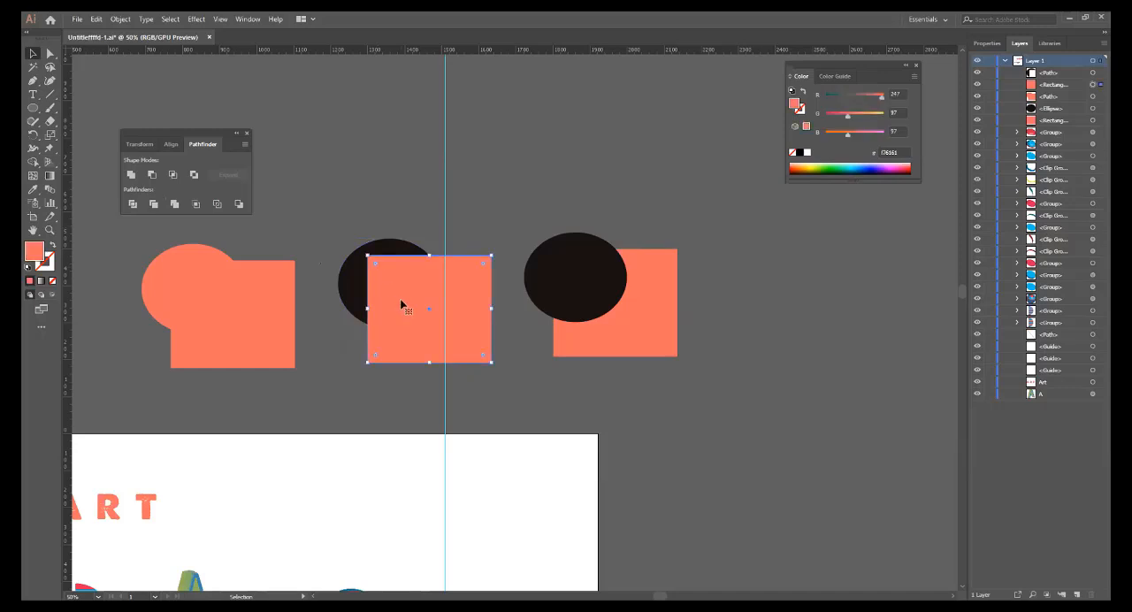
{"action": "left_click", "coordinate": [355, 282]}
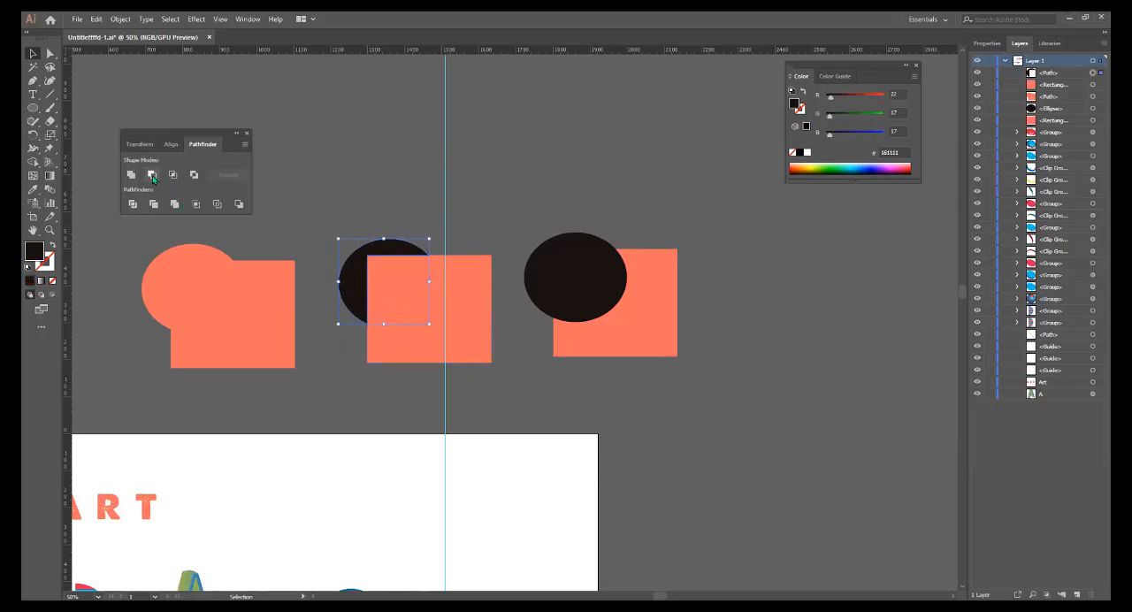
{"action": "left_click", "coordinate": [460, 324]}
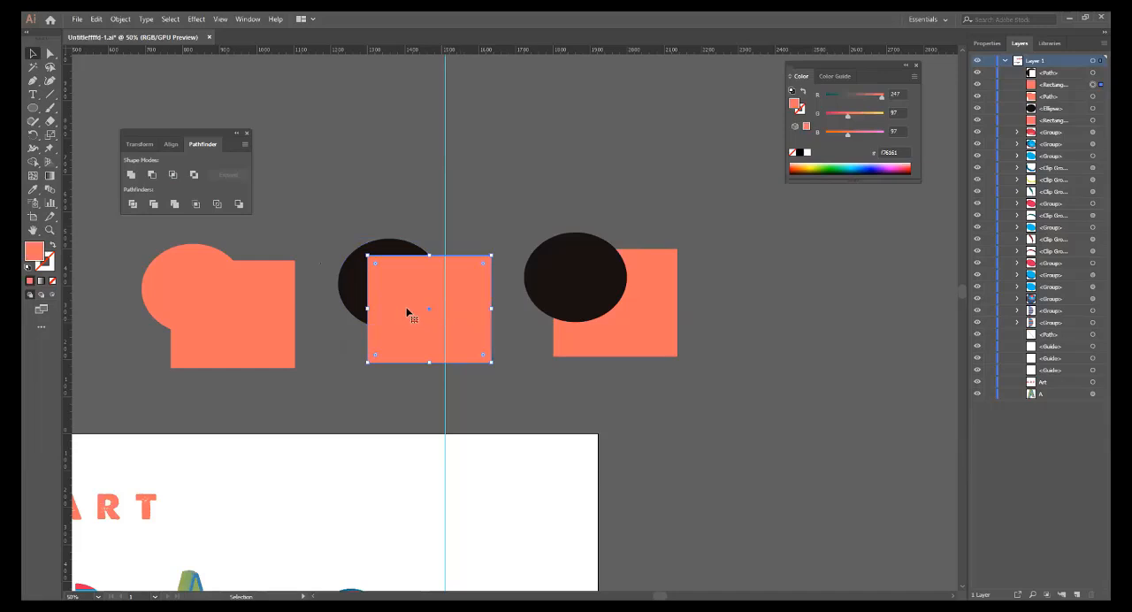
Move the middle coral rectangle clear of the third pair, shift the cut dark ellipse away, and undo both moves.
{"action": "left_click_drag", "start_coordinate": [410, 313], "coordinate": [794, 319]}
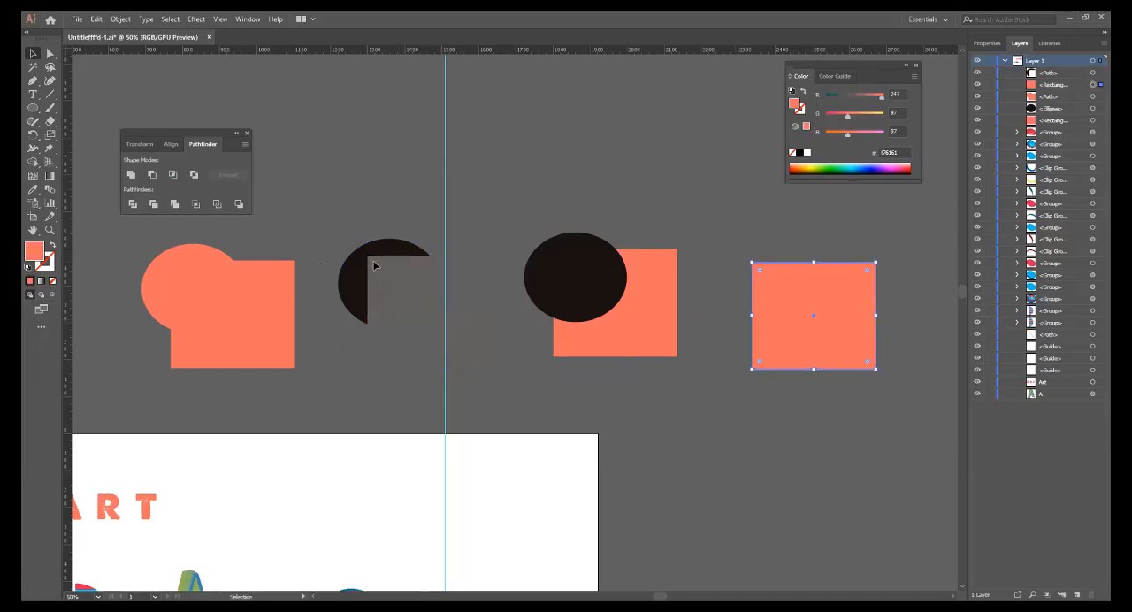
{"action": "left_click_drag", "start_coordinate": [367, 258], "coordinate": [348, 230]}
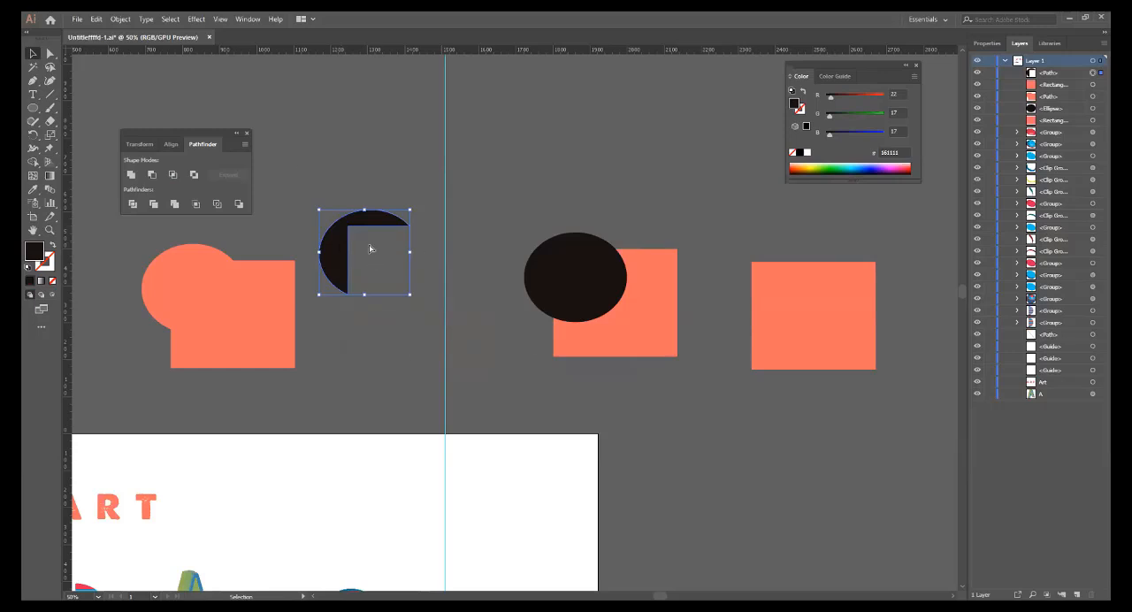
{"action": "key", "text": "ctrl+z"}
{"action": "key", "text": "ctrl+z"}
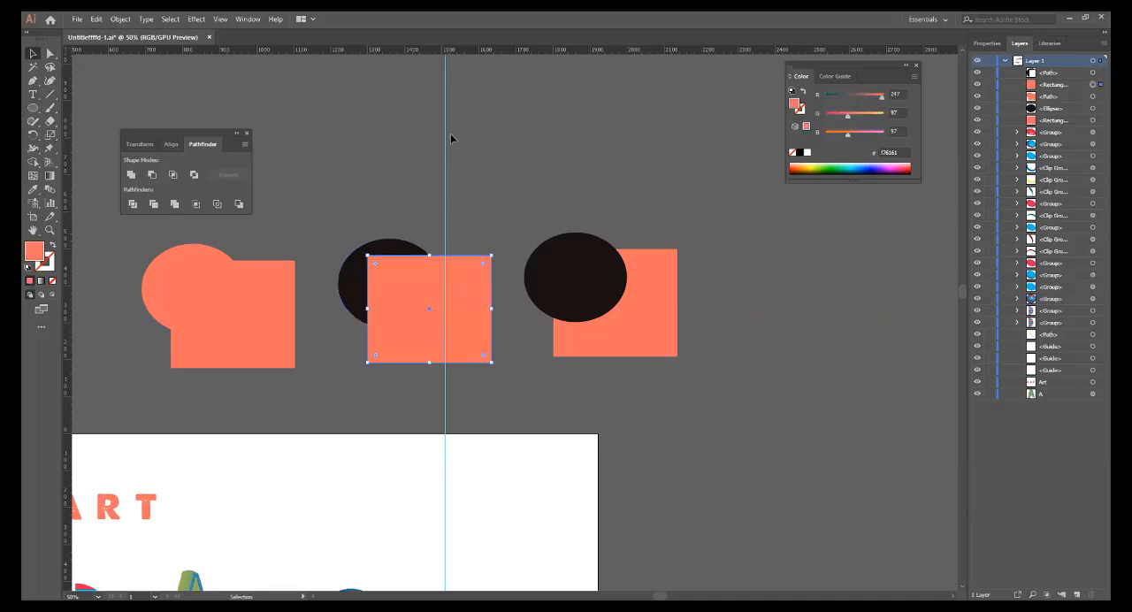
Select the third pair's coral rectangle and dark ellipse separately and together to inspect the two overlapping shapes.
{"action": "left_click", "coordinate": [488, 148]}
{"action": "left_click", "coordinate": [627, 323]}
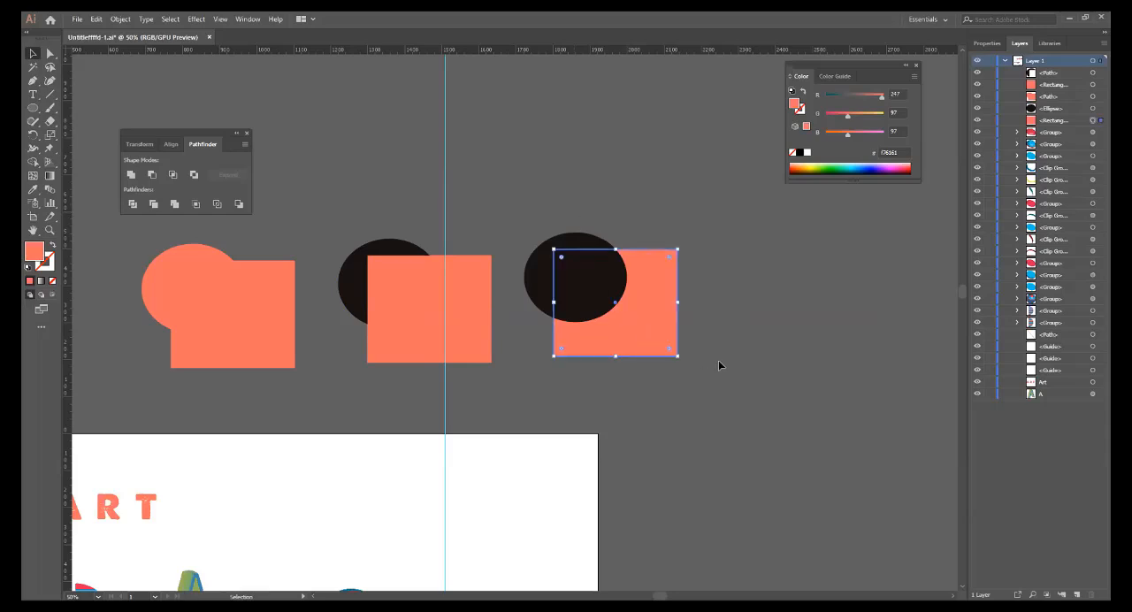
{"action": "left_click", "coordinate": [593, 289]}
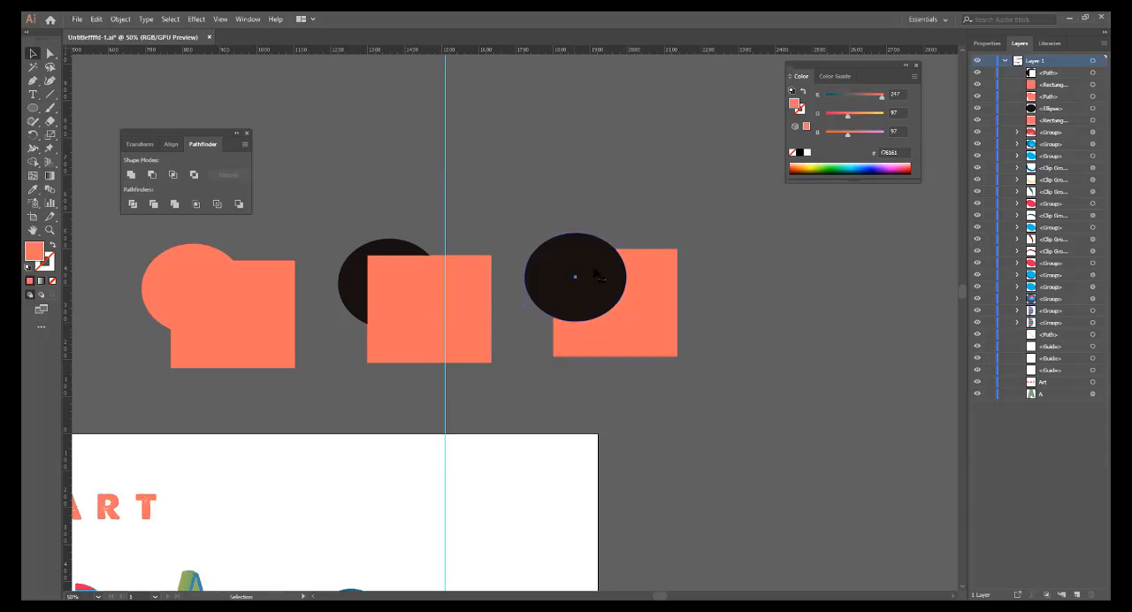
{"action": "left_click", "coordinate": [593, 205]}
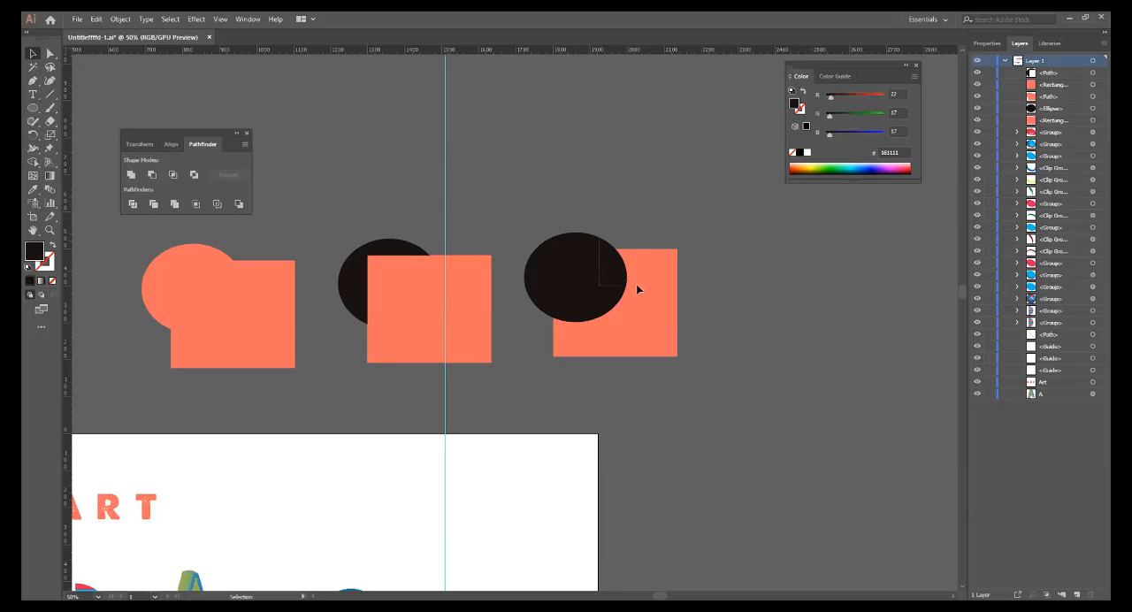
{"action": "left_click_drag", "start_coordinate": [636, 284], "coordinate": [636, 228]}
{"action": "left_click", "coordinate": [632, 206]}
{"action": "left_click_drag", "start_coordinate": [630, 286], "coordinate": [687, 317]}
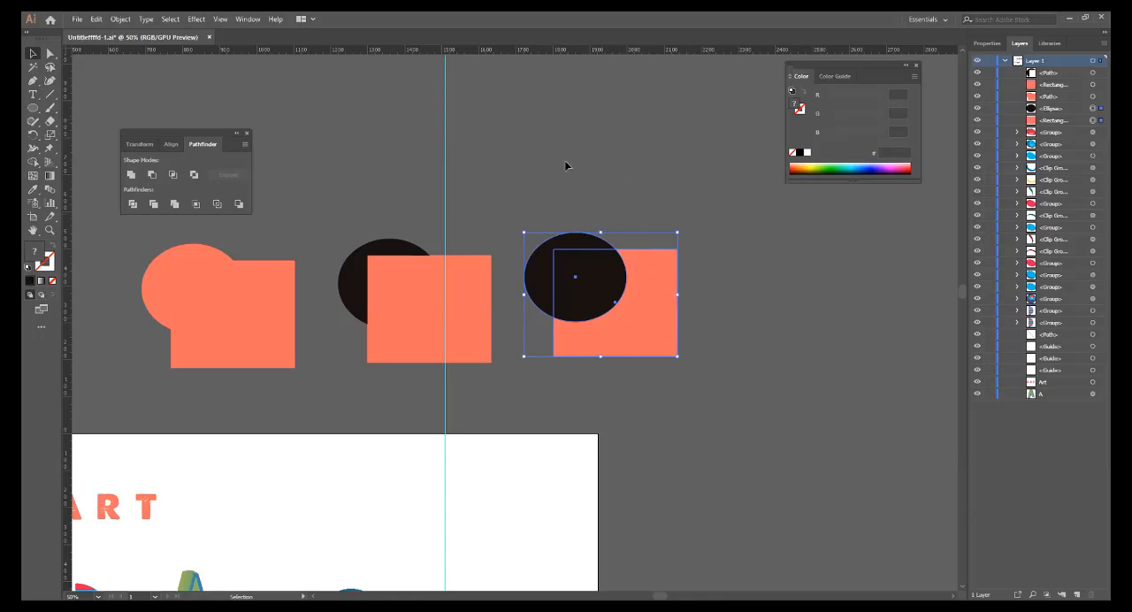
{"action": "left_click", "coordinate": [734, 250]}
{"action": "left_click", "coordinate": [548, 257]}
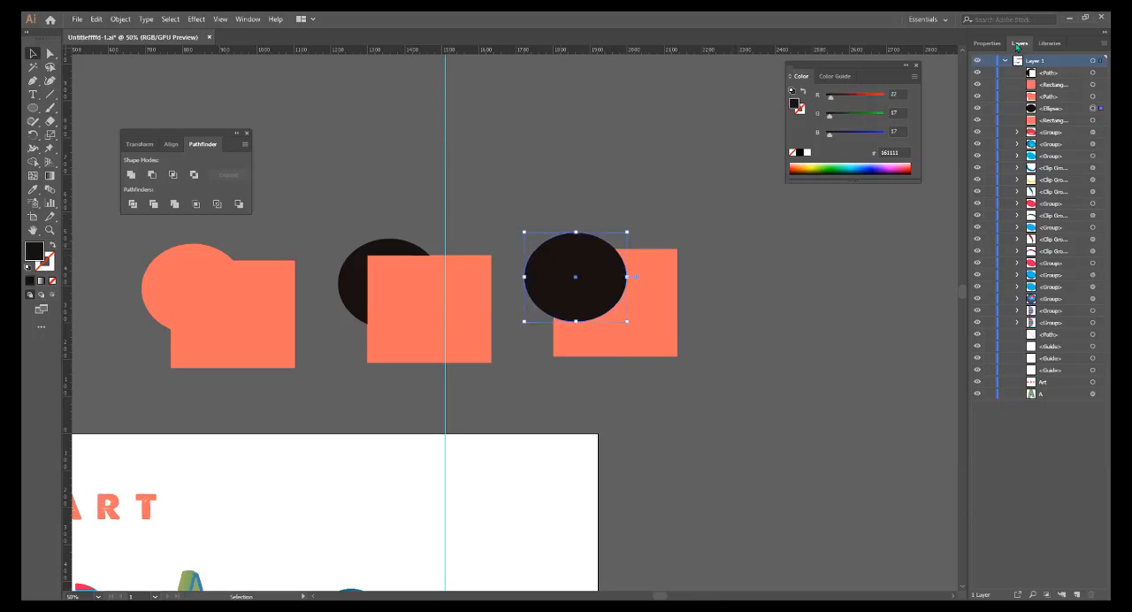
Undock the Layers, Properties and Libraries panels and float them over the canvas.
{"action": "left_click_drag", "start_coordinate": [1019, 44], "coordinate": [584, 168]}
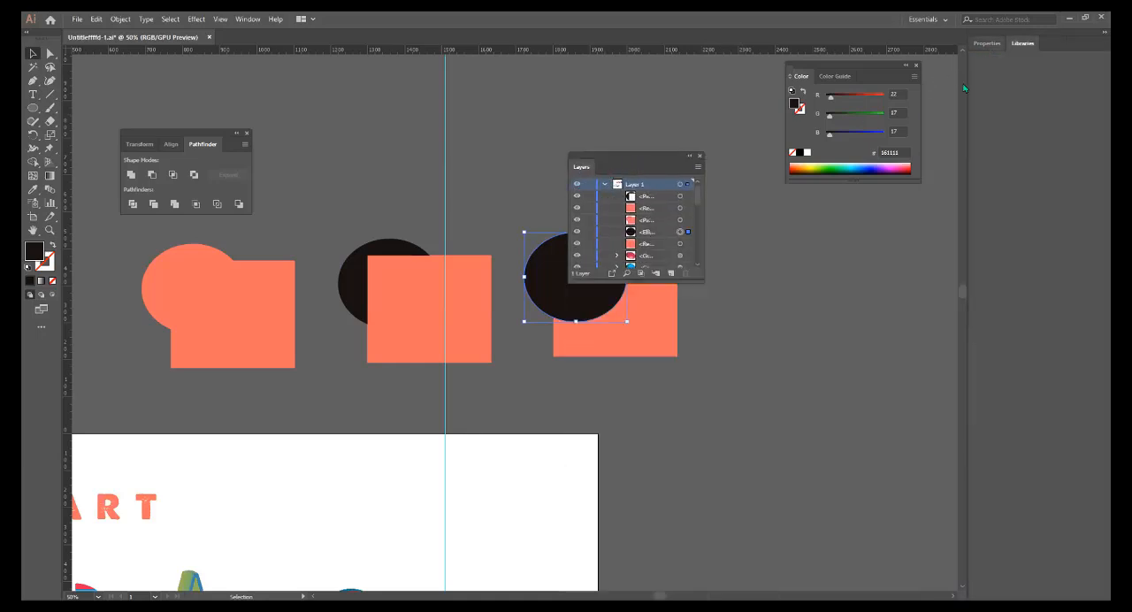
{"action": "left_click_drag", "start_coordinate": [964, 86], "coordinate": [768, 222]}
{"action": "left_click_drag", "start_coordinate": [983, 45], "coordinate": [1032, 80]}
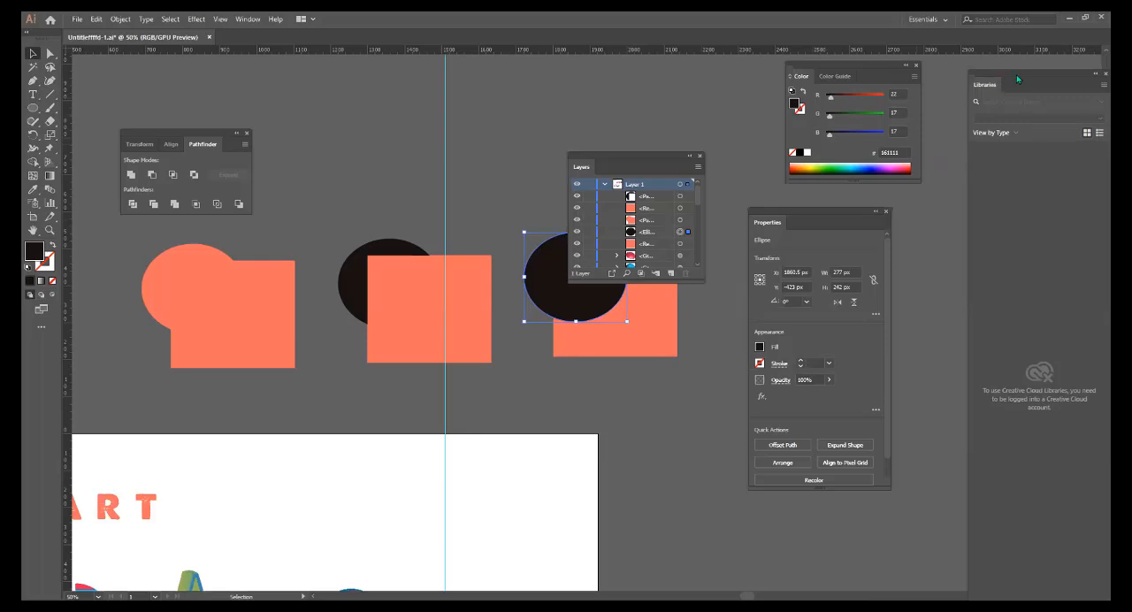
{"action": "left_click_drag", "start_coordinate": [1016, 74], "coordinate": [977, 119]}
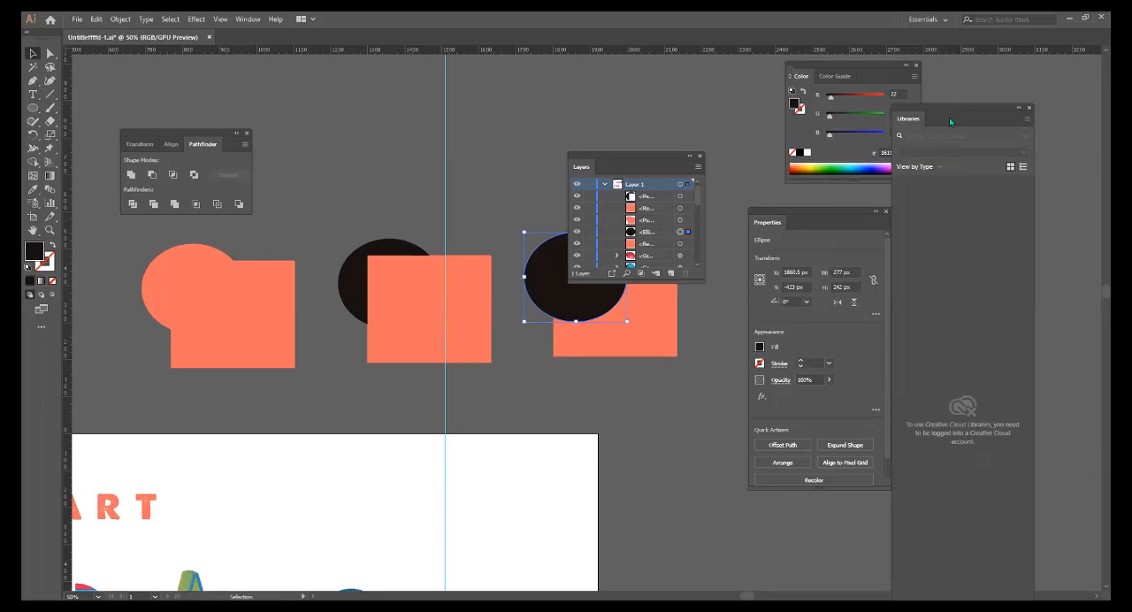
Reset the Essentials workspace to restore its default panel layout.
{"action": "left_click", "coordinate": [940, 19]}
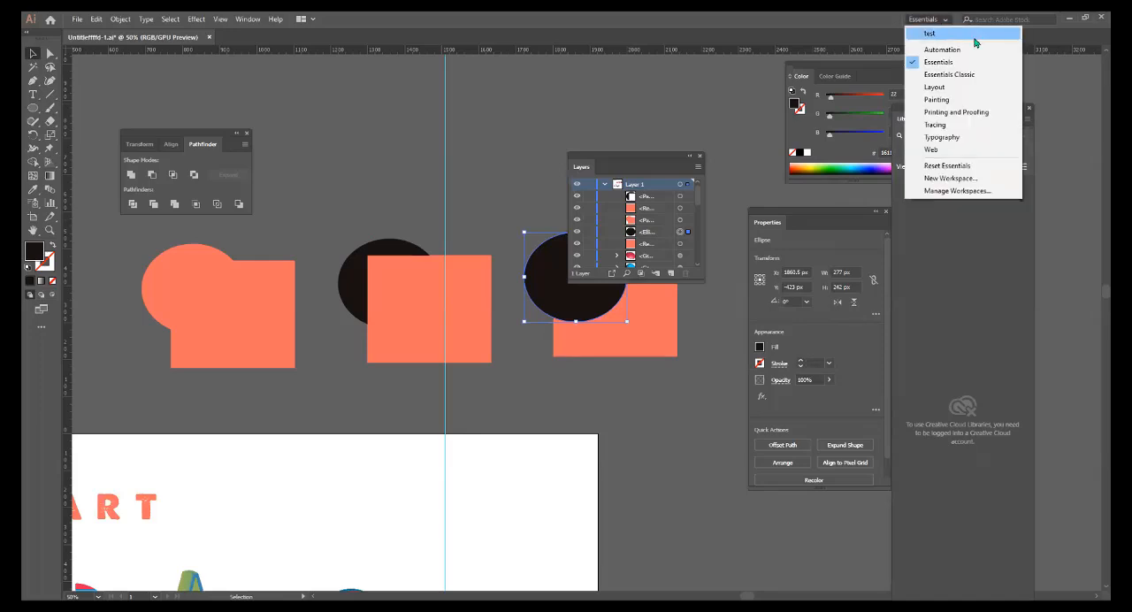
{"action": "left_click", "coordinate": [717, 224]}
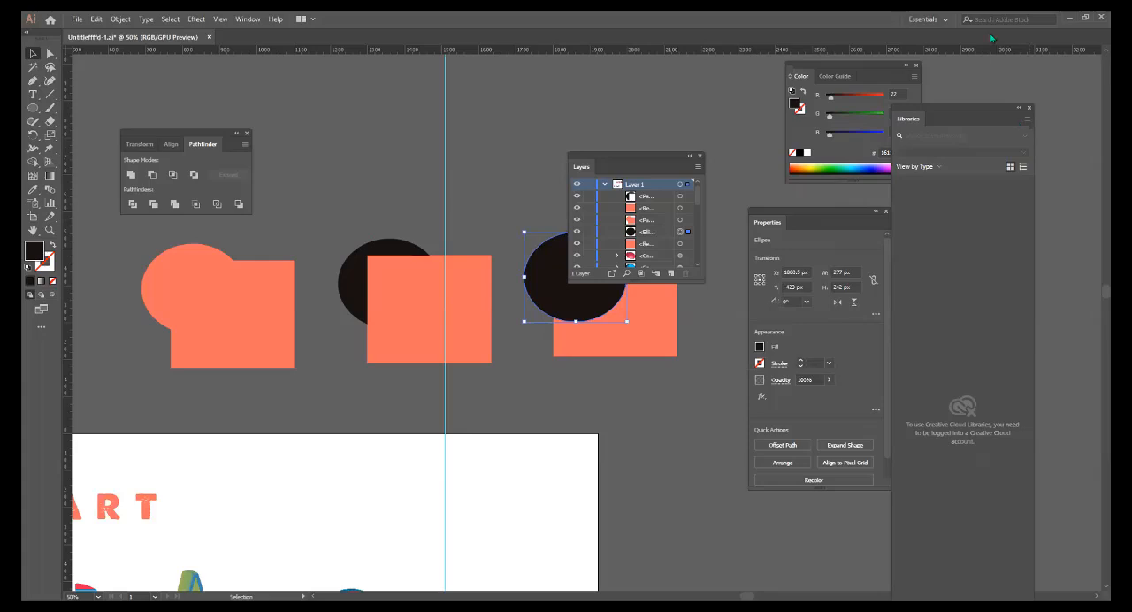
{"action": "left_click", "coordinate": [938, 21]}
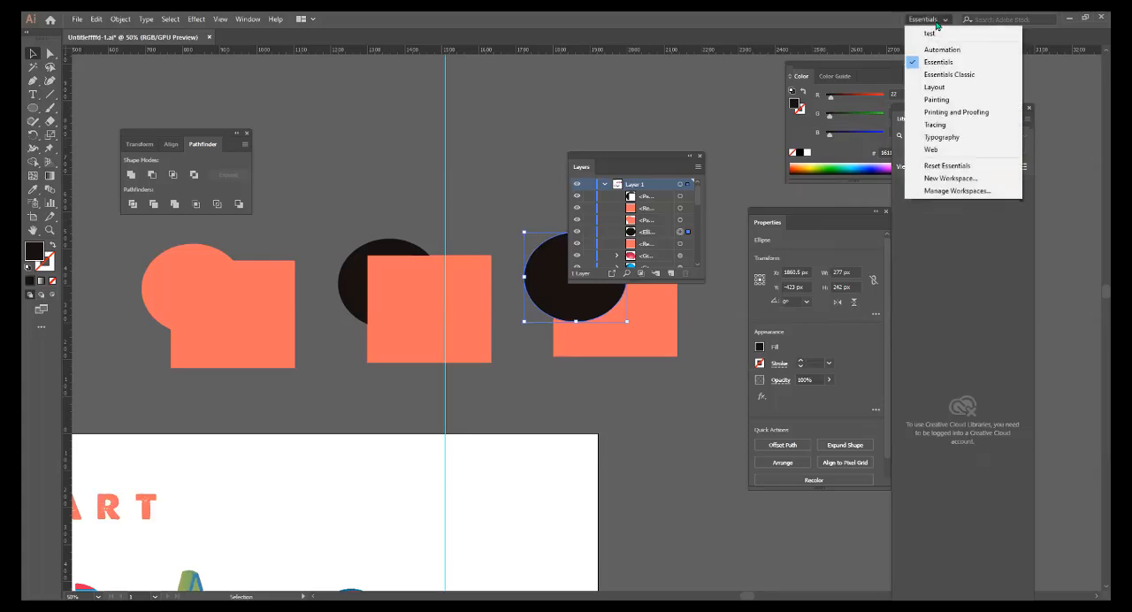
{"action": "left_click", "coordinate": [973, 167]}
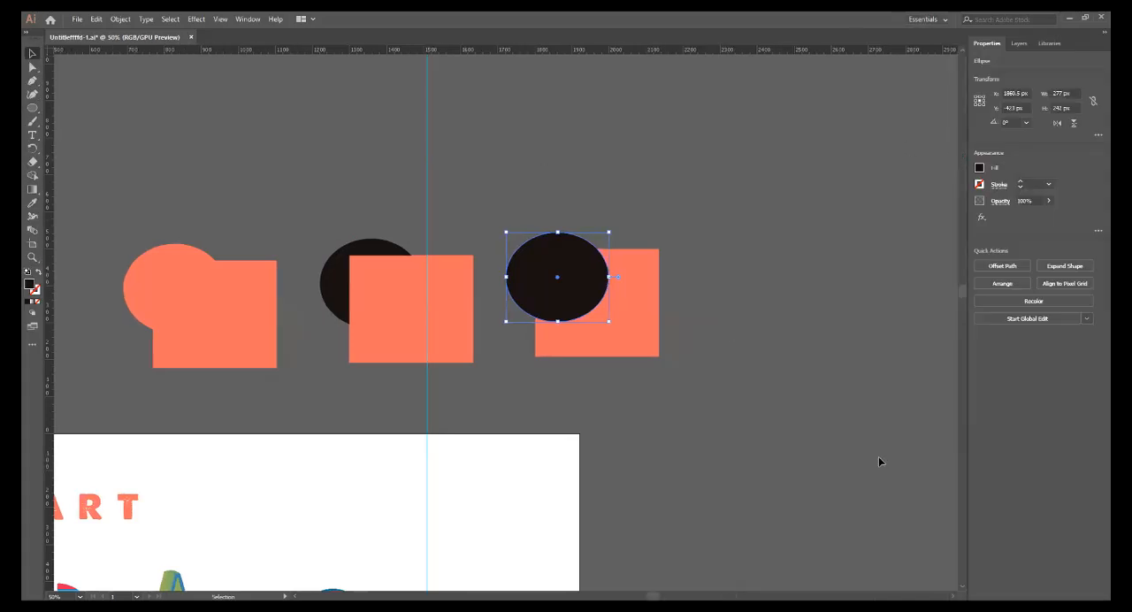
Compare the properties offered for the third pair's single rectangle, for no selection and for both shapes together.
{"action": "left_click", "coordinate": [642, 278]}
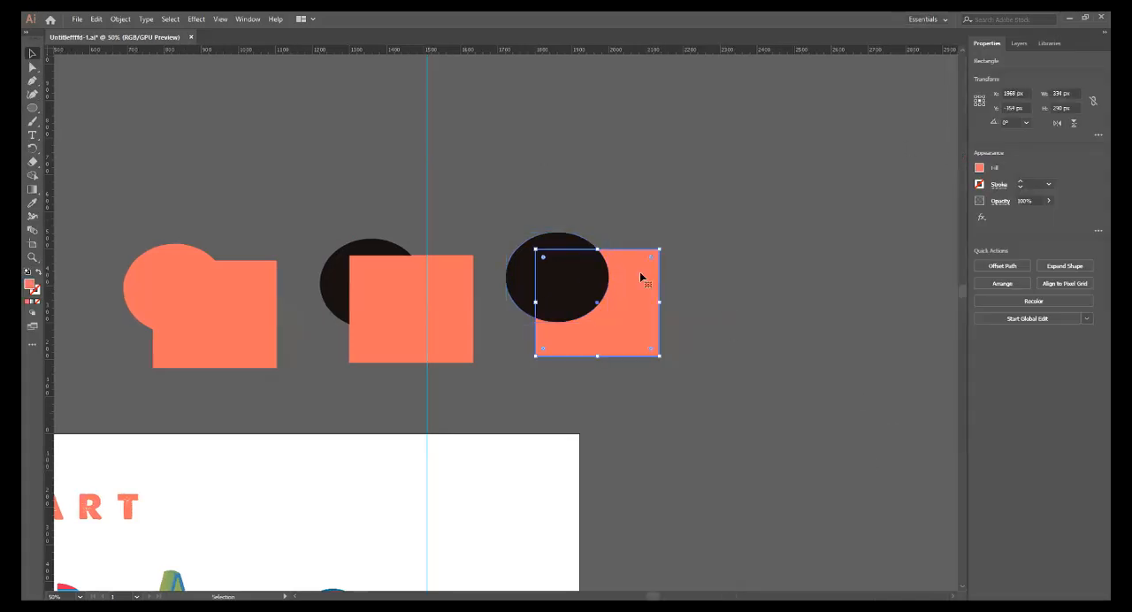
{"action": "left_click", "coordinate": [696, 301]}
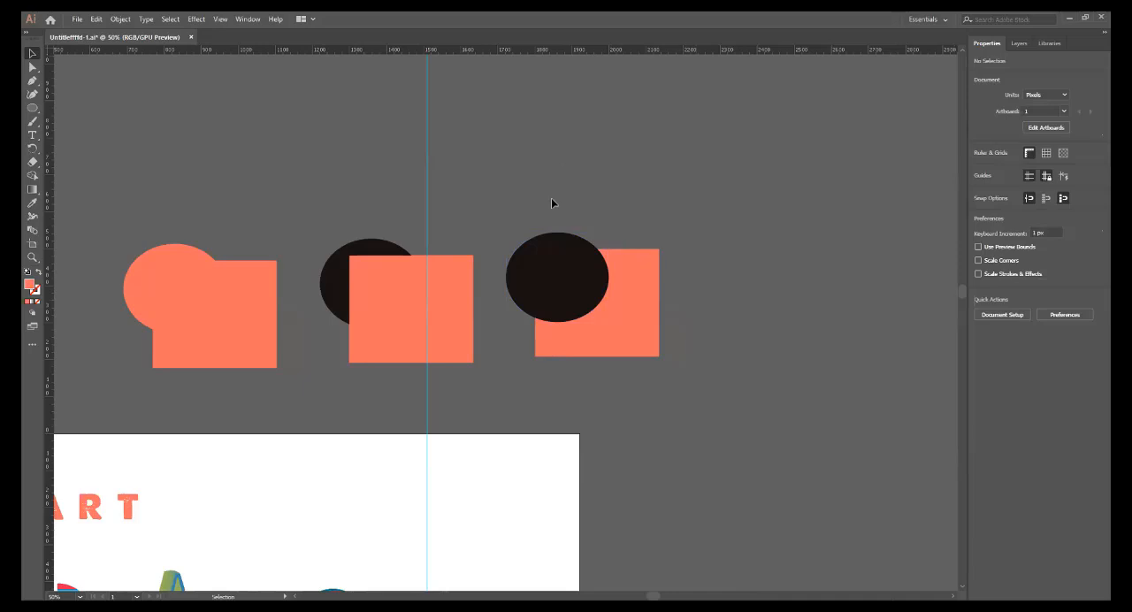
{"action": "left_click_drag", "start_coordinate": [688, 339], "coordinate": [692, 341]}
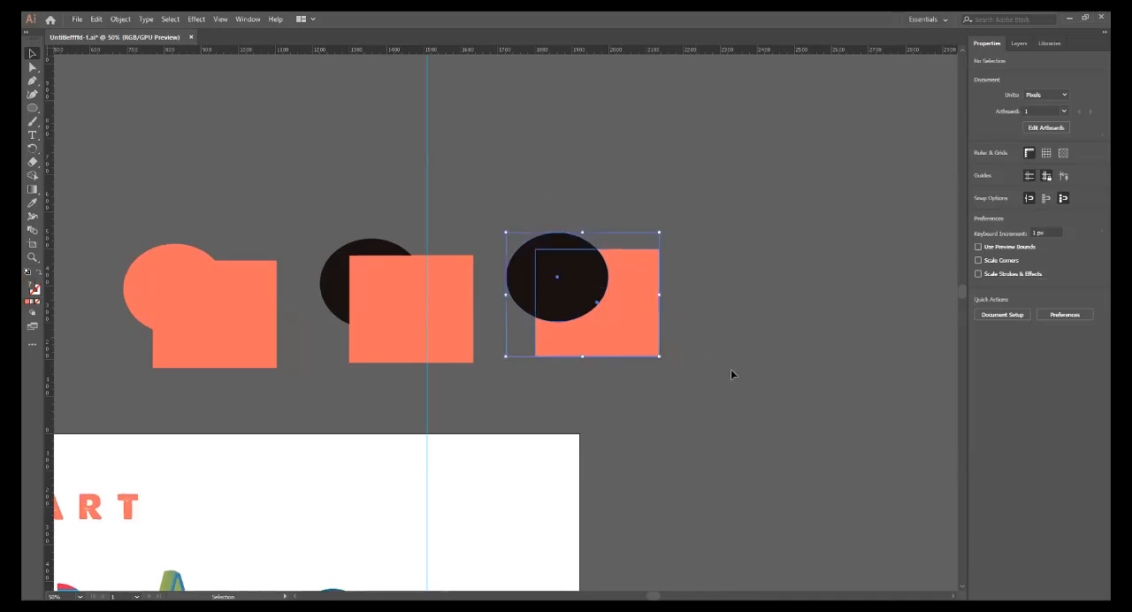
{"action": "left_click", "coordinate": [760, 386]}
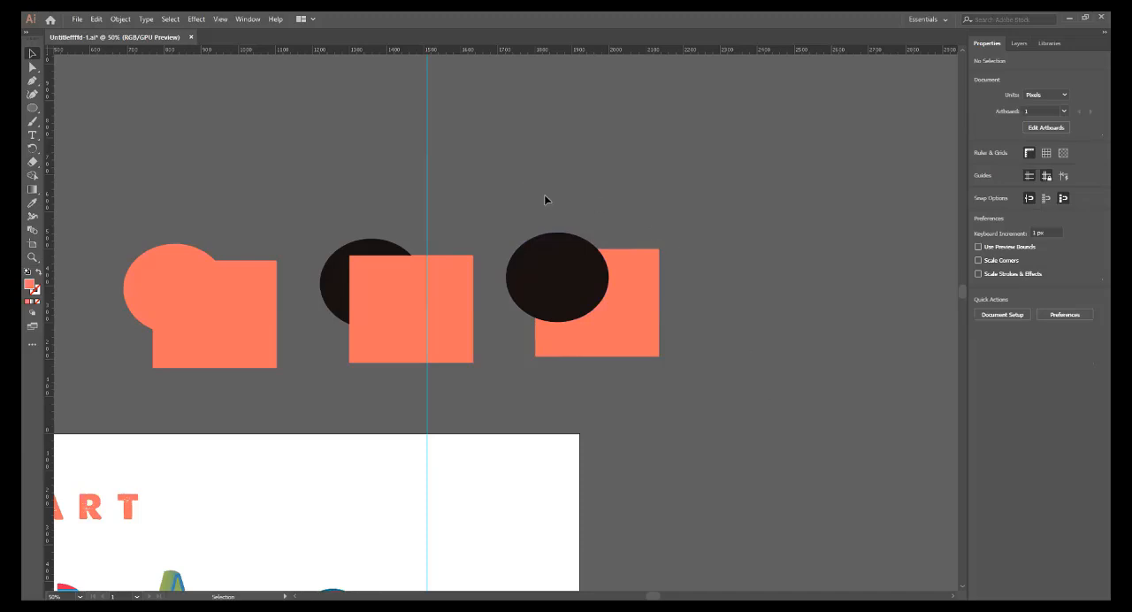
{"action": "left_click_drag", "start_coordinate": [523, 182], "coordinate": [664, 304]}
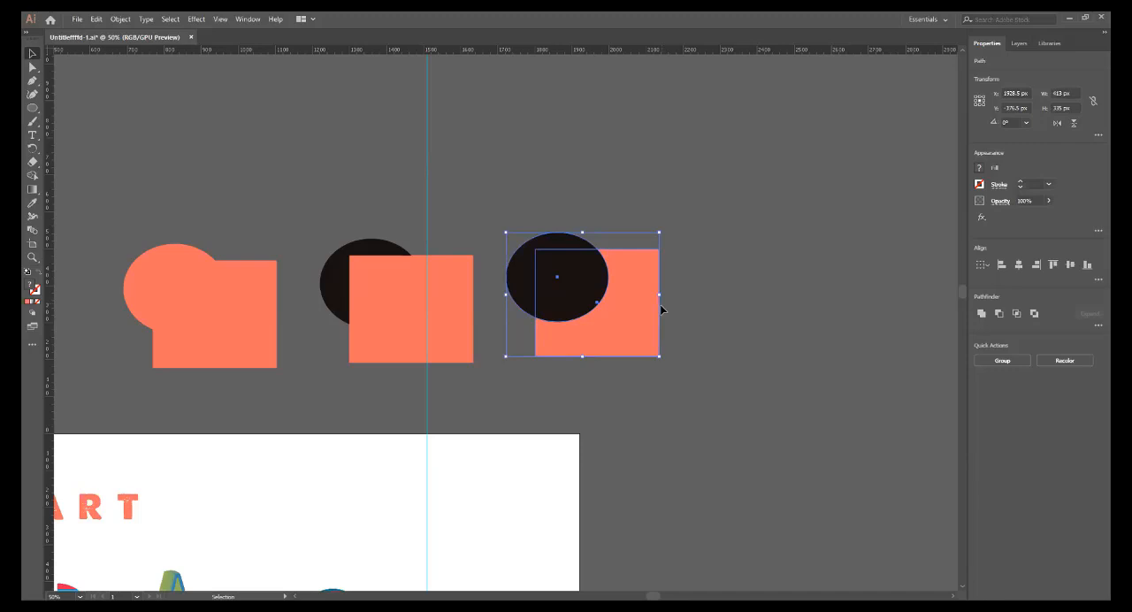
{"action": "left_click", "coordinate": [778, 420]}
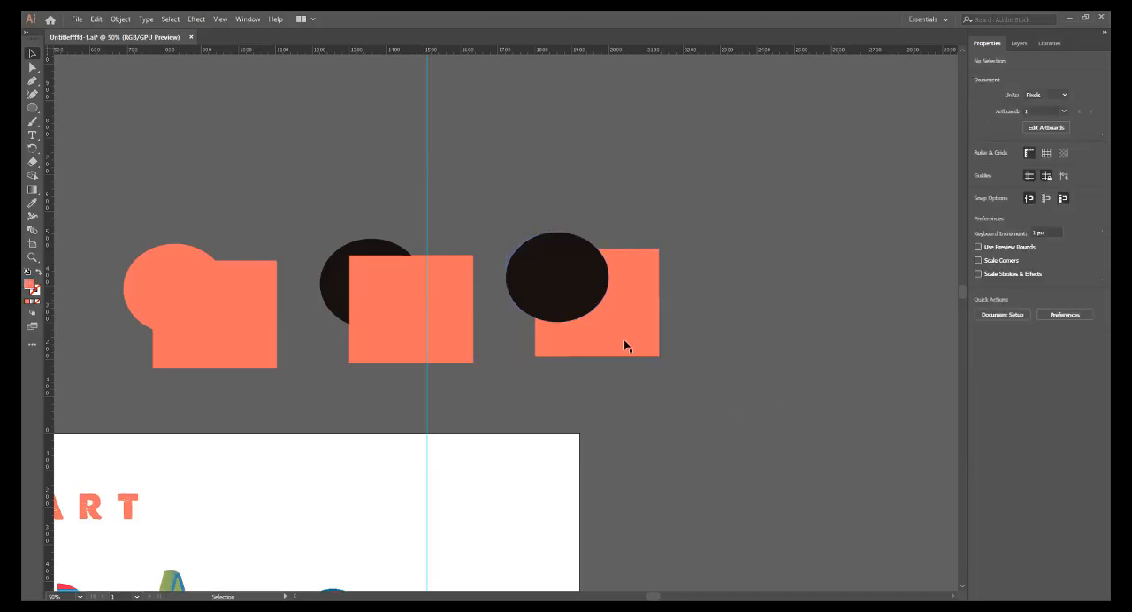